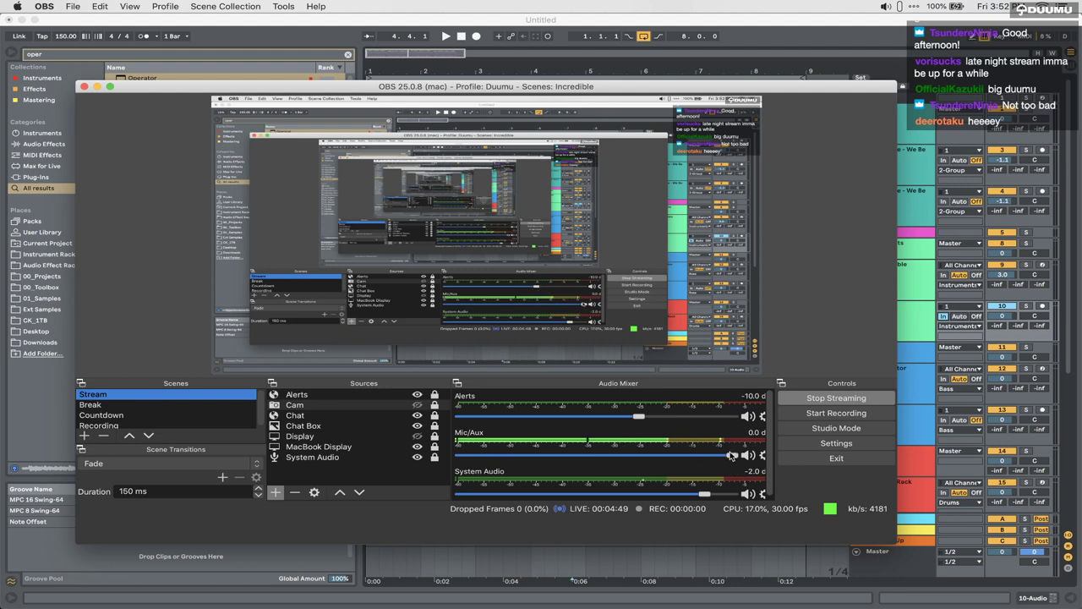
Step: Lower the Mic/Aux level to -0.5 dB and set the Cam source's device to FaceTime HD Camera (Built-in)
{"action": "left_click_drag", "start_coordinate": [730, 458], "coordinate": [724, 457]}
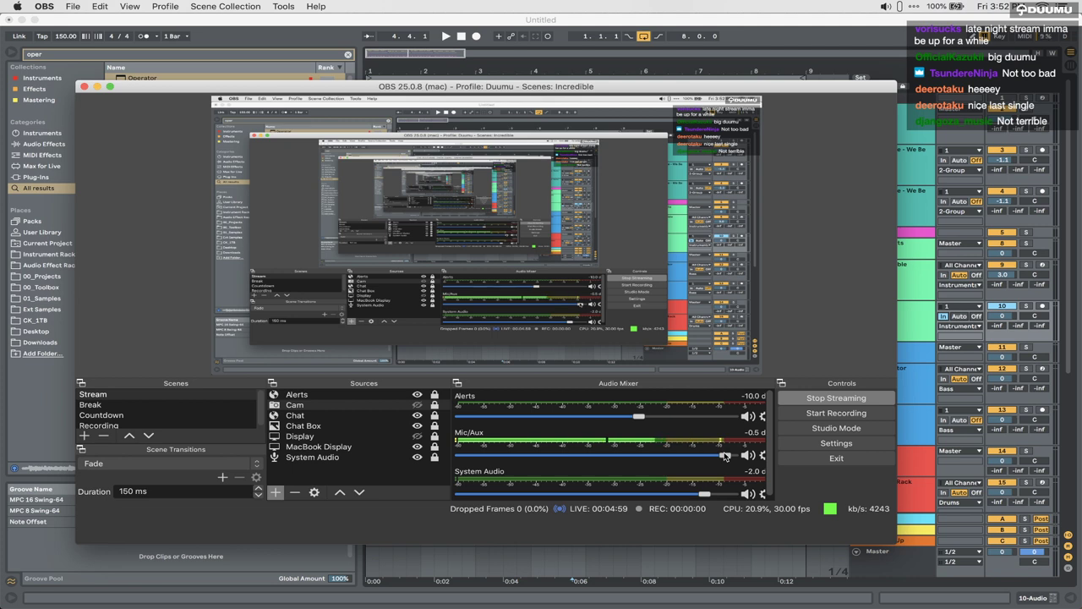
{"action": "left_click", "coordinate": [412, 406]}
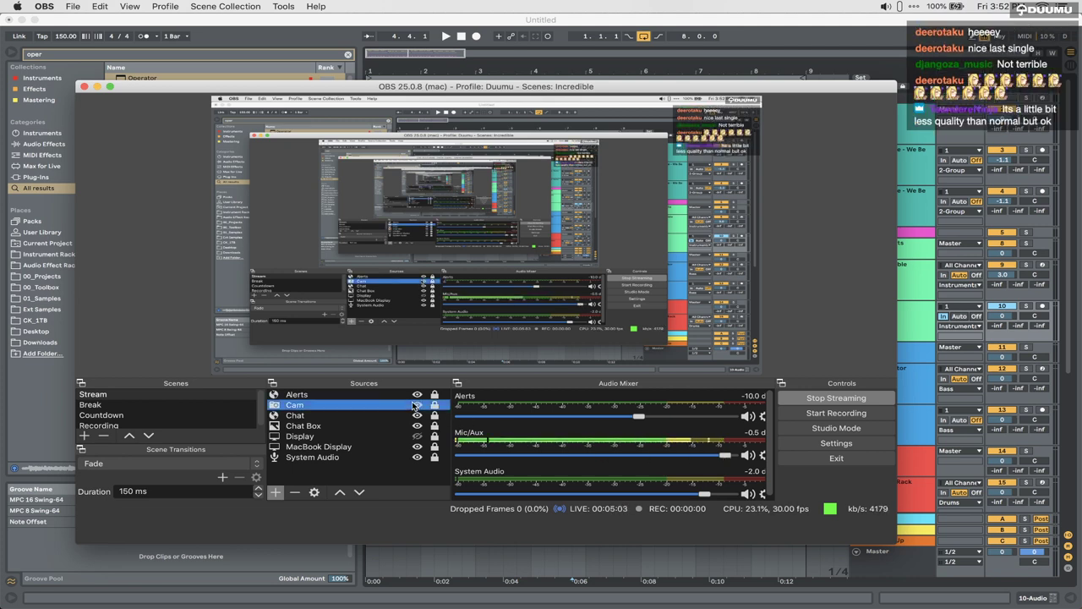
{"action": "double_click", "coordinate": [413, 406]}
{"action": "left_click", "coordinate": [347, 415]}
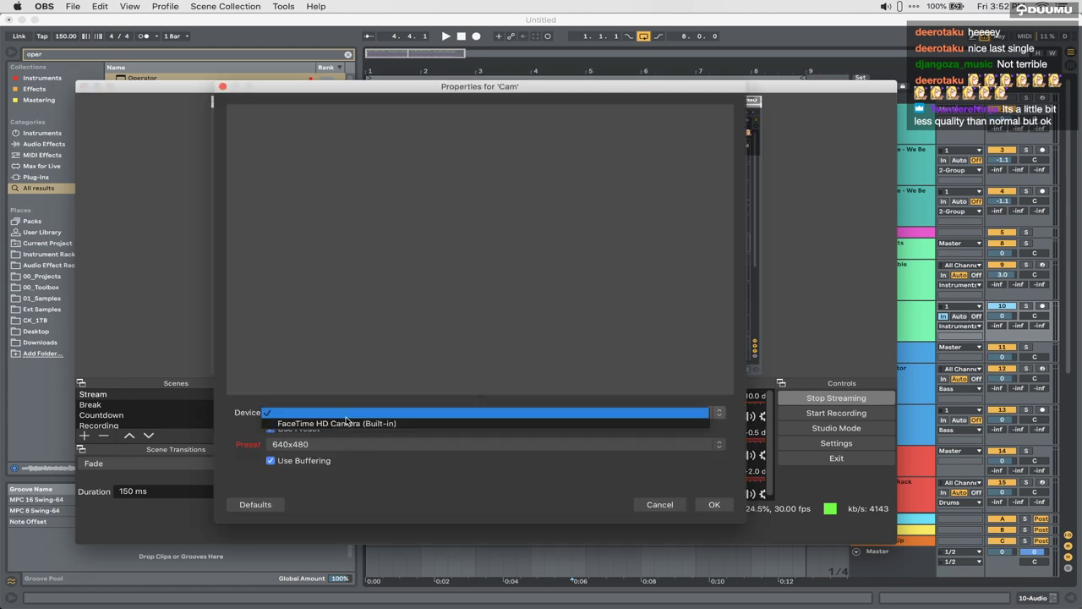
{"action": "left_click_drag", "start_coordinate": [570, 91], "coordinate": [362, 169]}
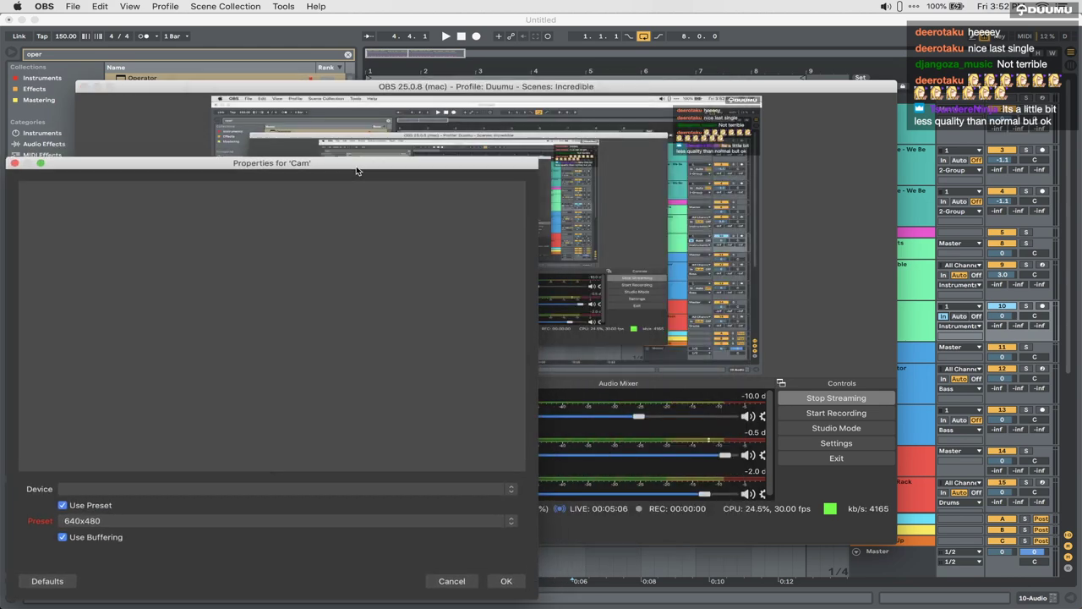
{"action": "left_click", "coordinate": [204, 488]}
{"action": "left_click", "coordinate": [204, 494]}
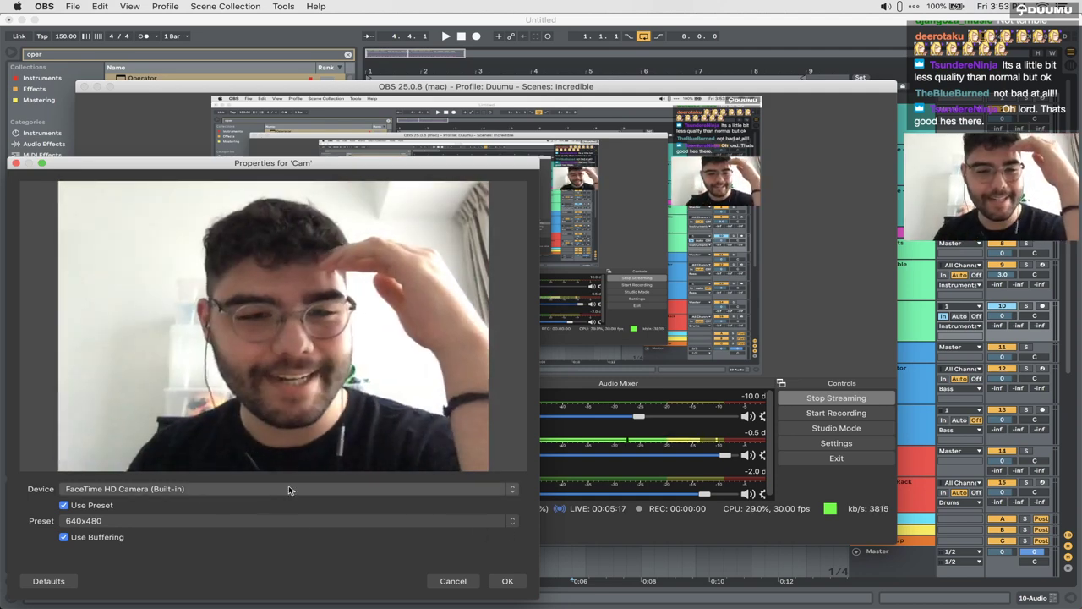
Step: Set the Cam source's device back to the blank entry and raise the Mic/Aux level to 0.0 dB
{"action": "left_click", "coordinate": [288, 488]}
{"action": "left_click", "coordinate": [265, 480]}
{"action": "left_click", "coordinate": [512, 581]}
{"action": "left_click", "coordinate": [508, 581]}
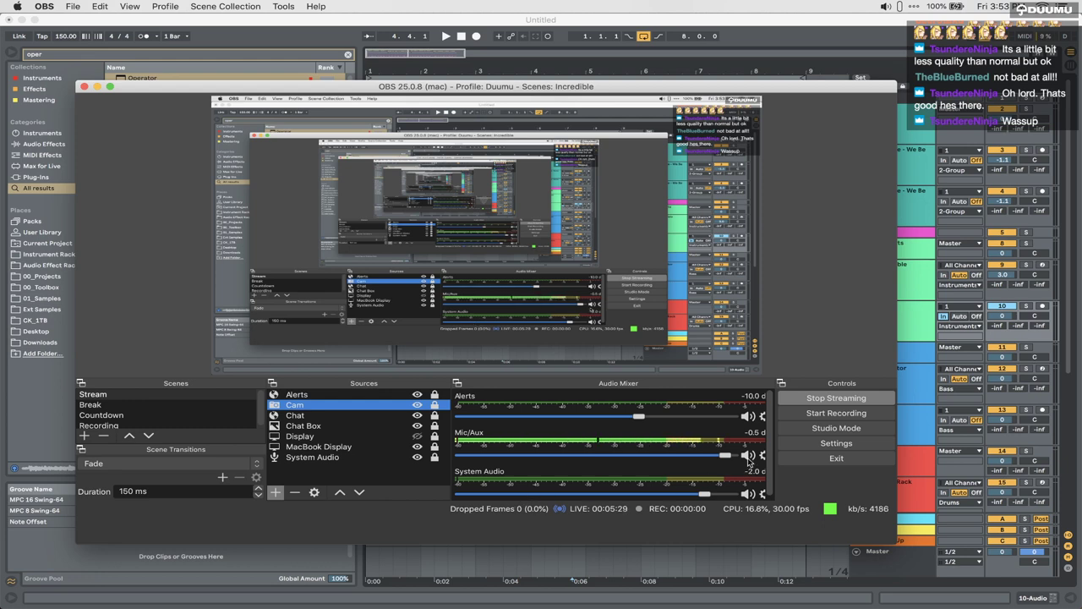
{"action": "left_click_drag", "start_coordinate": [725, 457], "coordinate": [732, 458]}
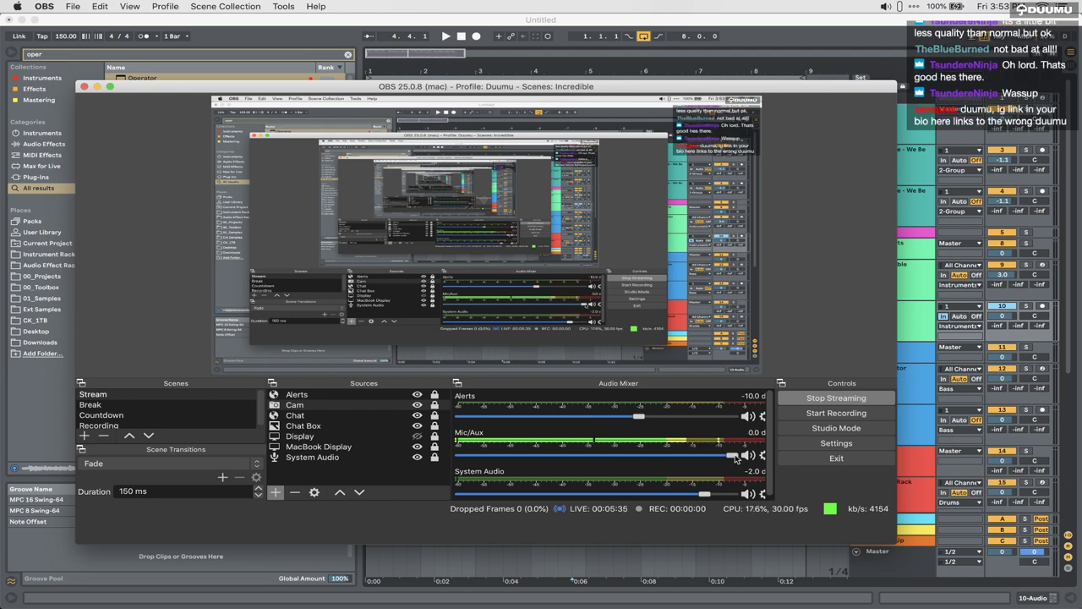
Step: Switch to Ableton Live, narrow the browser slightly and clear its search text
{"action": "left_click", "coordinate": [739, 26]}
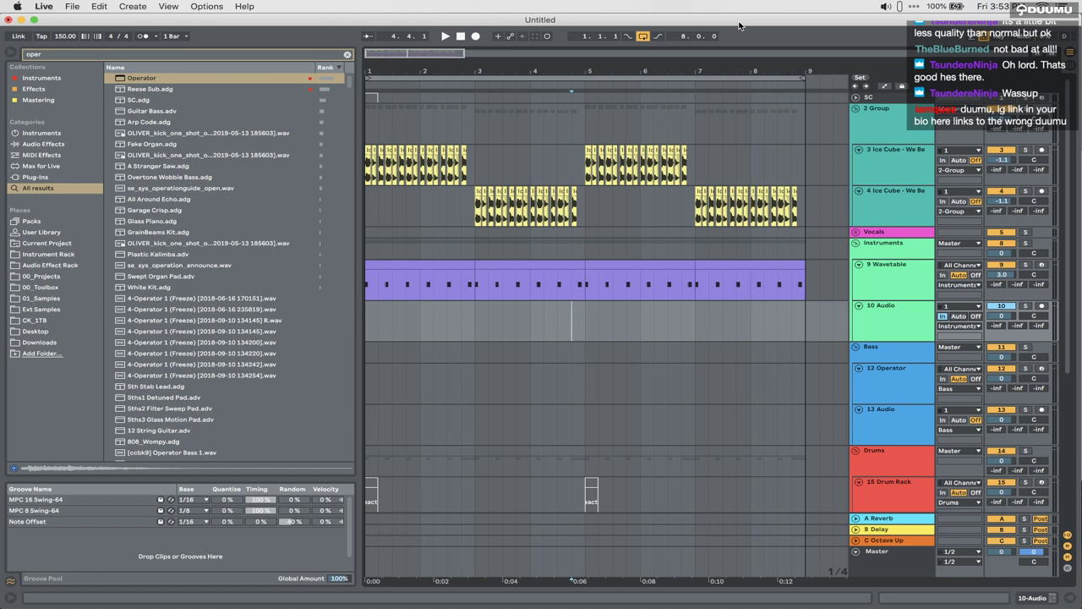
{"action": "left_click_drag", "start_coordinate": [355, 339], "coordinate": [322, 340]}
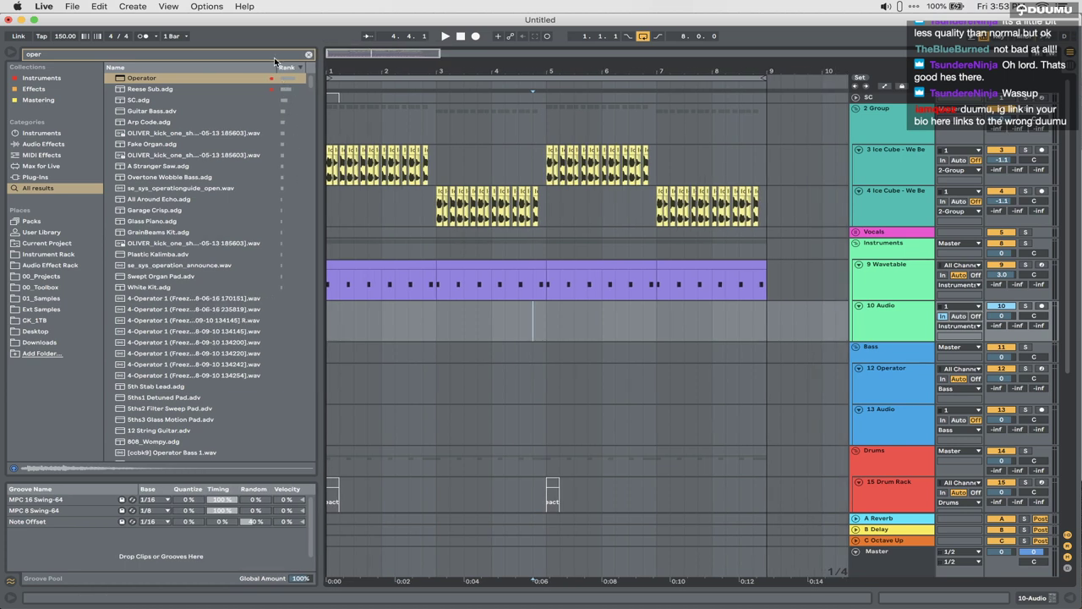
{"action": "left_click", "coordinate": [309, 55]}
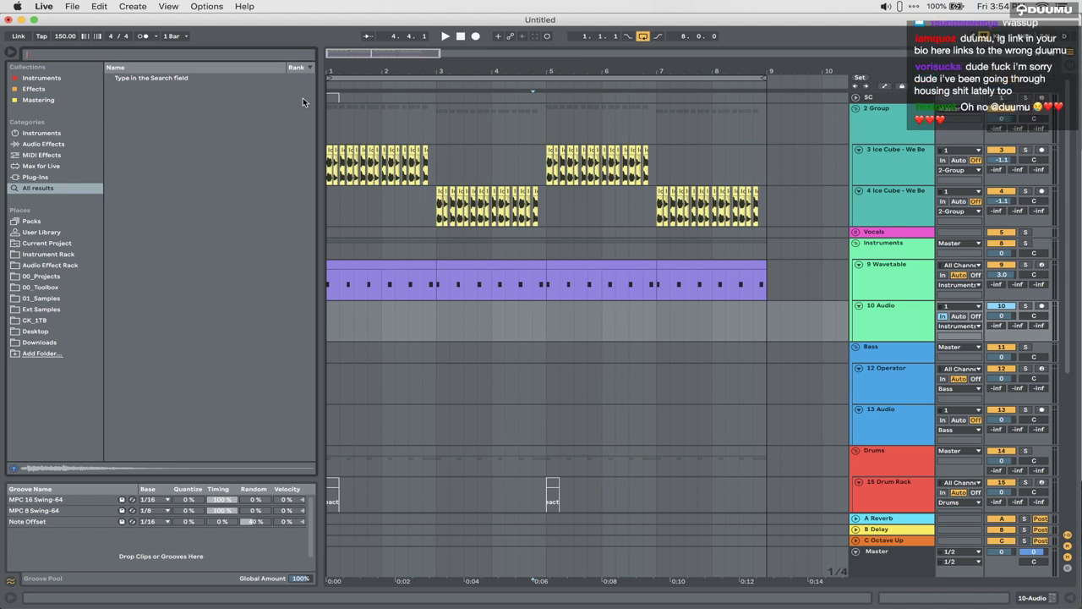
Step: Set the 10 Audio track's monitoring to Off and place the insert marker at the track's start, 1.1.1
{"action": "left_click", "coordinate": [976, 318]}
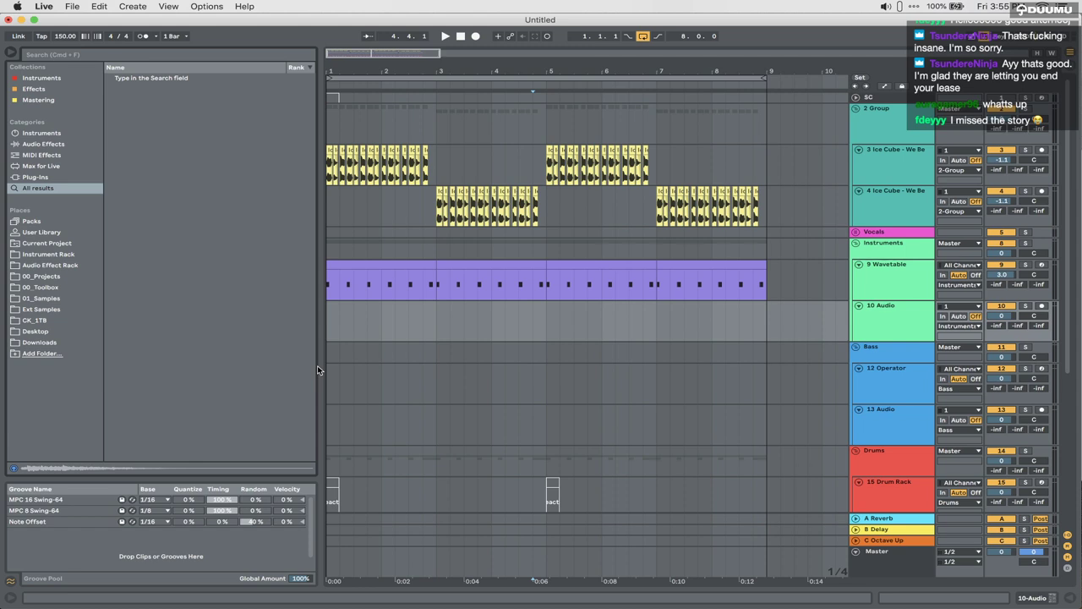
{"action": "left_click_drag", "start_coordinate": [318, 370], "coordinate": [311, 365]}
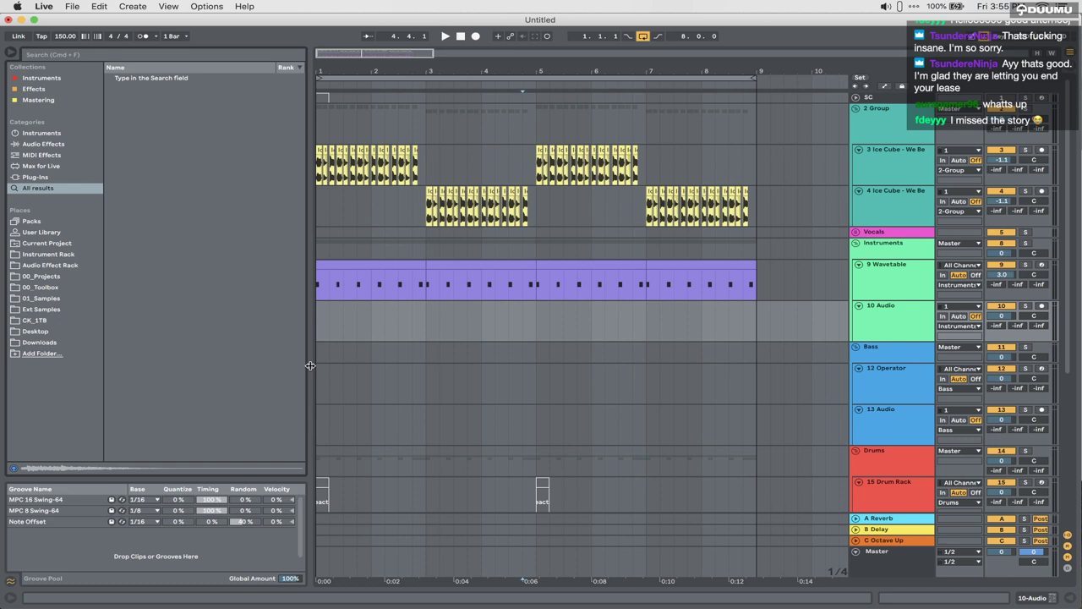
{"action": "left_click_drag", "start_coordinate": [528, 320], "coordinate": [317, 318]}
{"action": "left_click", "coordinate": [317, 318]}
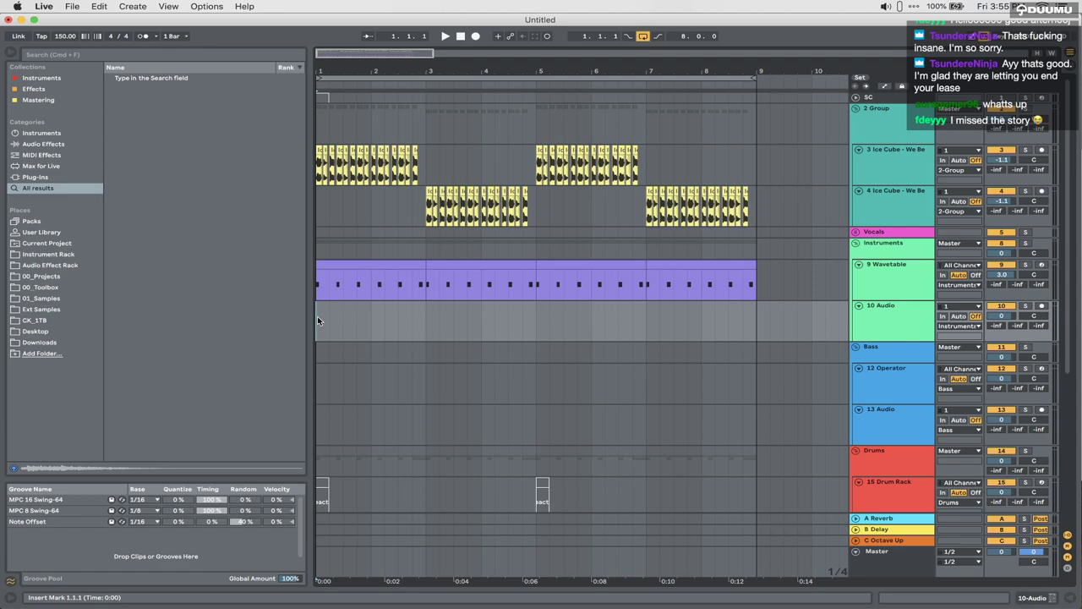
Step: Switch to Safari, search for "e10c" in a new tab and look through What Hi-Fi's SoundMagic E10C review
{"action": "key", "text": "ctrl+Left"}
{"action": "key", "text": "ctrl+Left"}
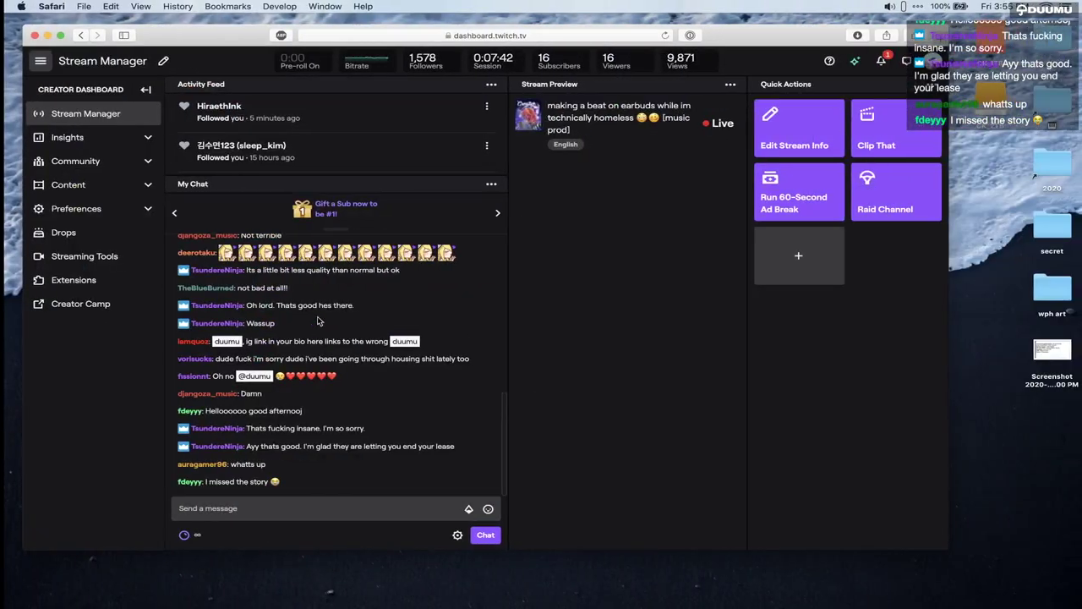
{"action": "key", "text": "super+t"}
{"action": "key", "text": "super+t"}
{"action": "type", "text": "e10c"}
{"action": "key", "text": "Return"}
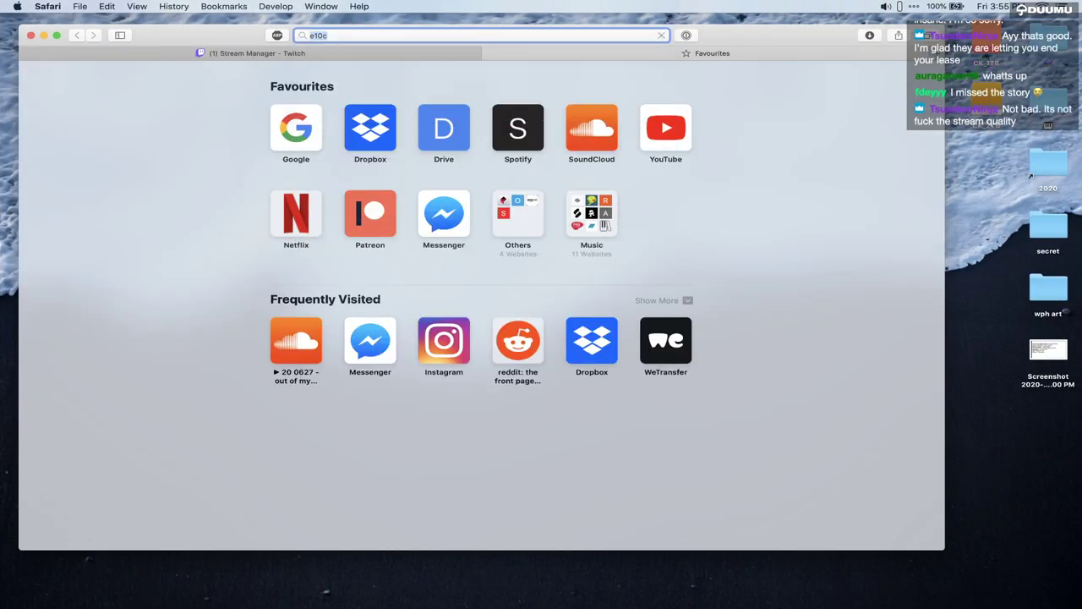
{"action": "left_click", "coordinate": [249, 190]}
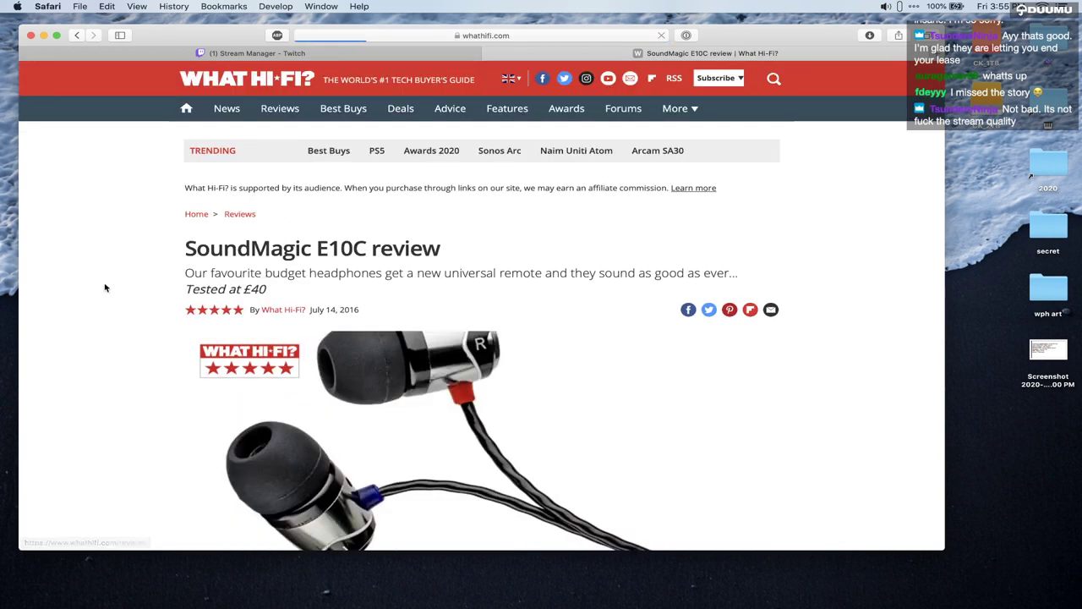
{"action": "scroll", "coordinate": [105, 288], "scroll_direction": "down", "scroll_amount": 3}
{"action": "scroll", "coordinate": [74, 326], "scroll_direction": "down", "scroll_amount": 5}
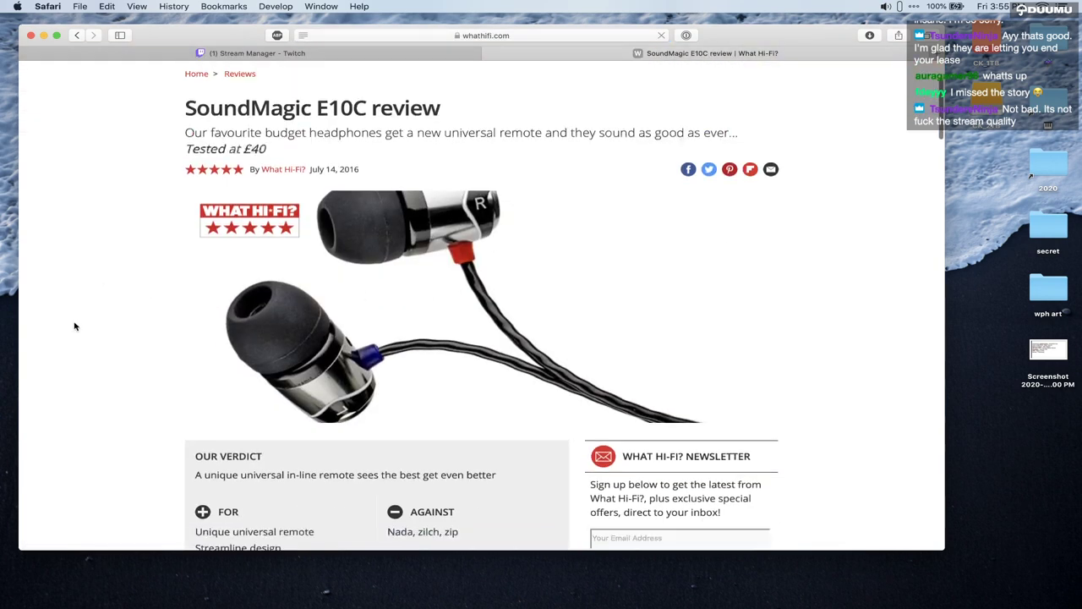
{"action": "scroll", "coordinate": [75, 326], "scroll_direction": "down", "scroll_amount": 10}
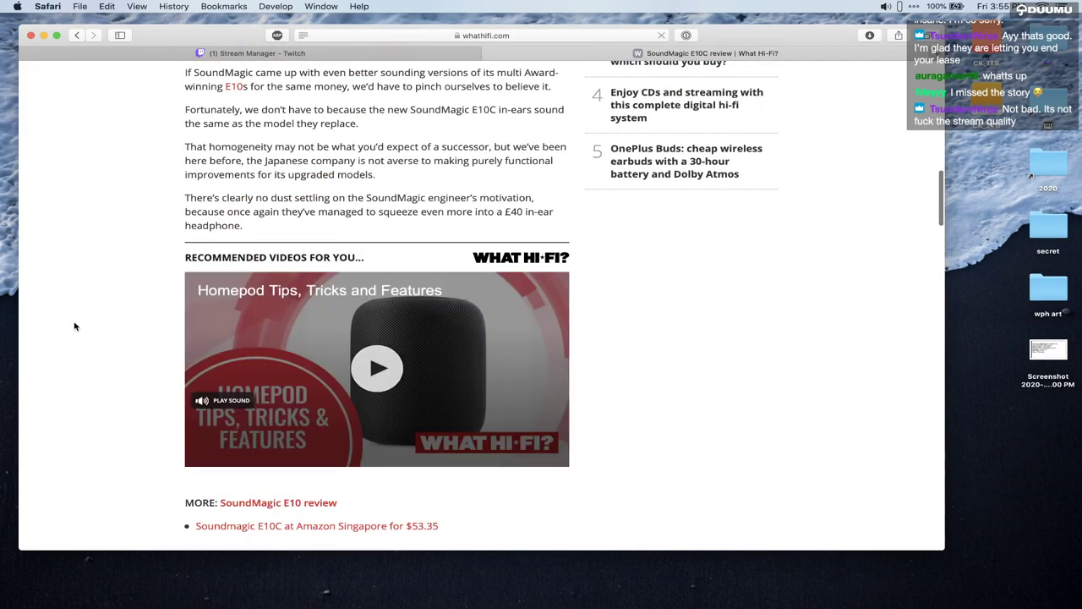
Step: Switch back to Ableton Live and play the arrangement from the first 9 Wavetable clip, raising the system volume
{"action": "key", "text": "ctrl+Left"}
{"action": "key", "text": "ctrl+Left"}
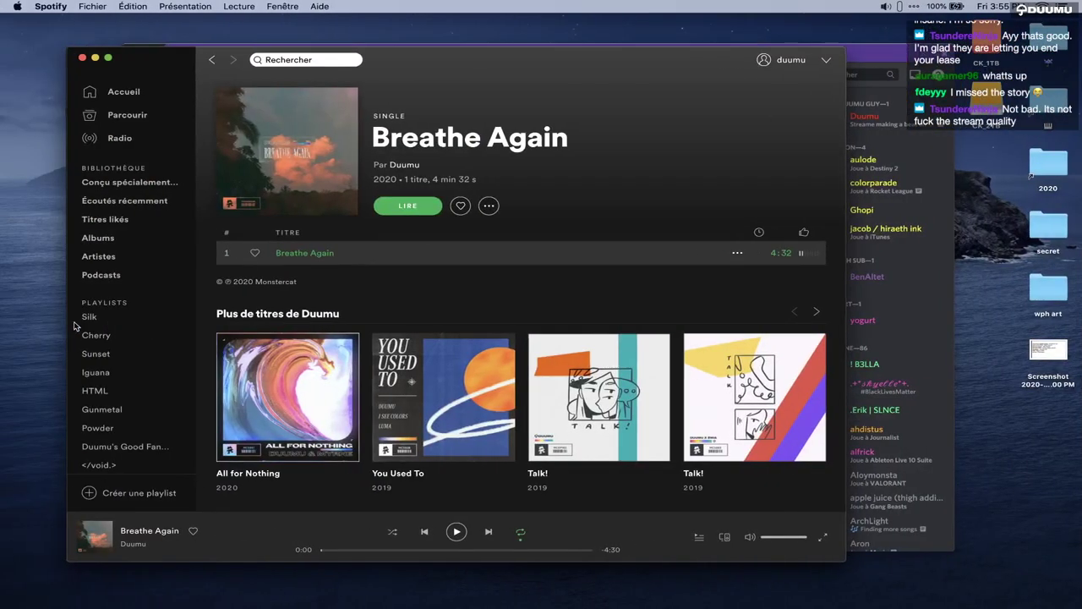
{"action": "left_click", "coordinate": [505, 348]}
{"action": "scroll", "coordinate": [505, 347], "scroll_direction": "down", "scroll_amount": 5}
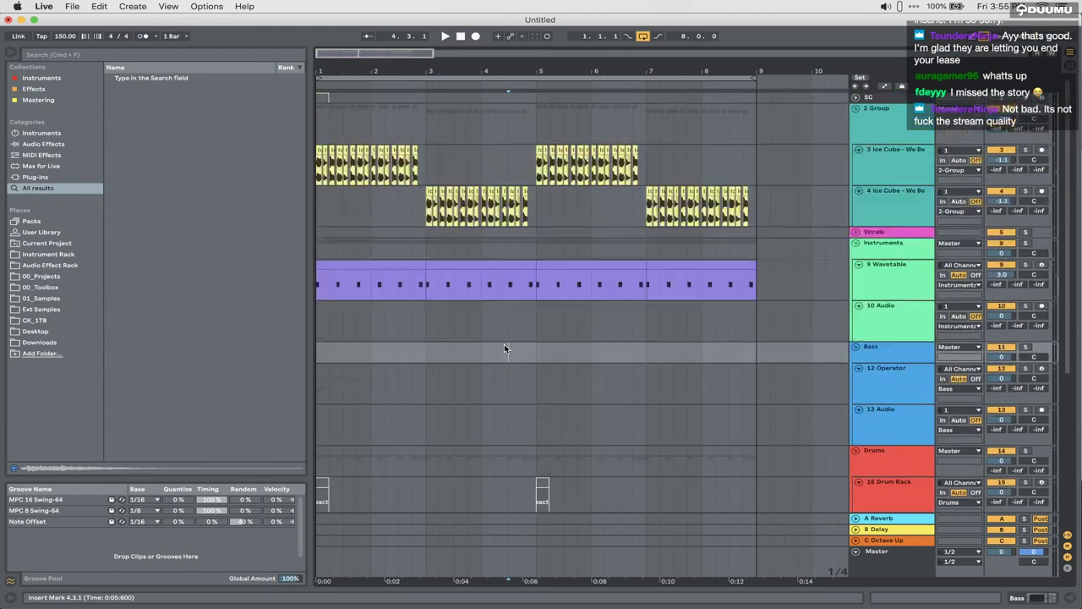
{"action": "scroll", "coordinate": [505, 348], "scroll_direction": "up", "scroll_amount": 5}
{"action": "left_click", "coordinate": [370, 267]}
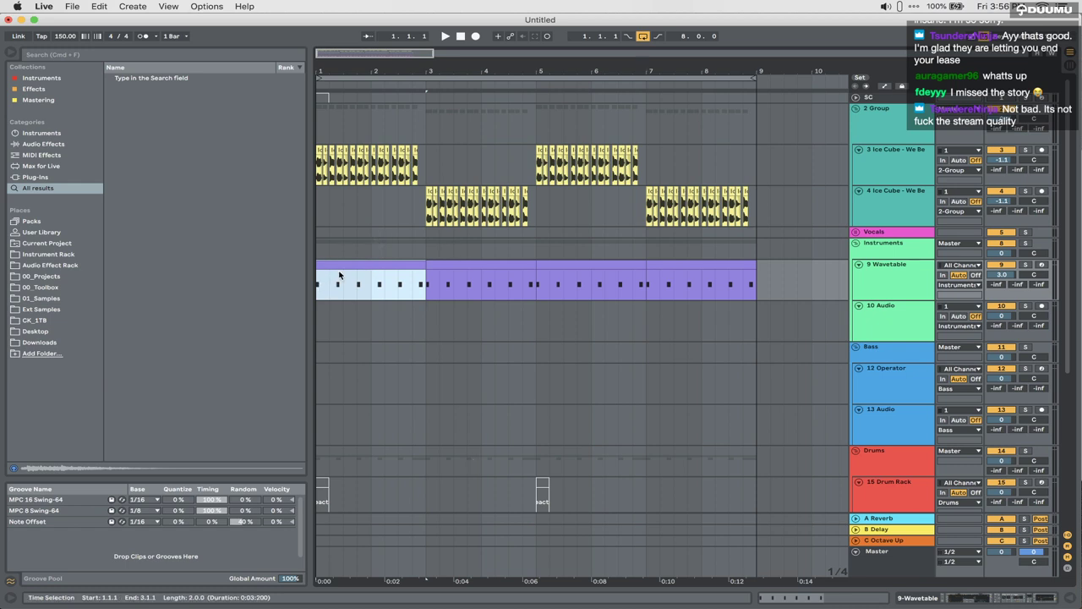
{"action": "scroll", "coordinate": [411, 338], "scroll_direction": "down", "scroll_amount": 3}
{"action": "scroll", "coordinate": [411, 338], "scroll_direction": "up", "scroll_amount": 3}
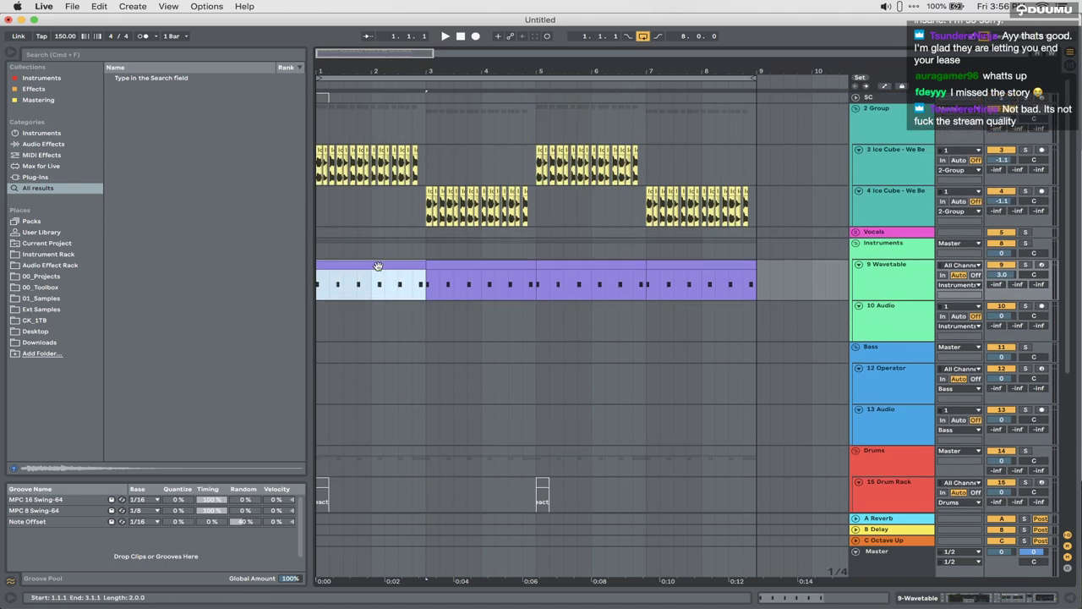
{"action": "key", "text": "space"}
{"action": "key", "text": "XF86AudioRaiseVolume"}
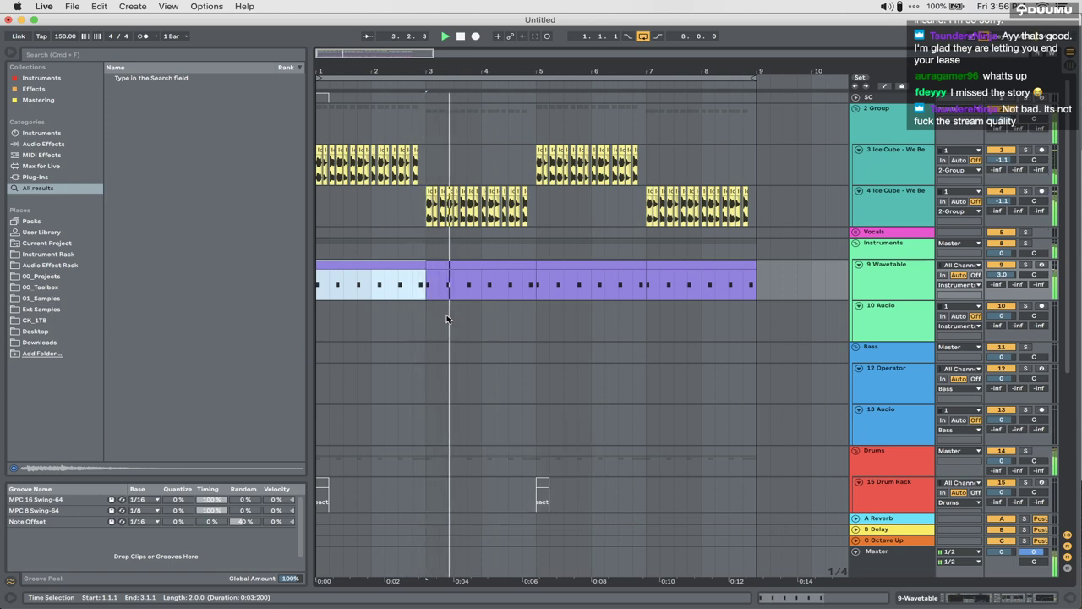
Step: Show the 2 Group track's device chain, select the Instruments track at bar 7 and stop playback
{"action": "scroll", "coordinate": [447, 318], "scroll_direction": "down", "scroll_amount": 5}
{"action": "scroll", "coordinate": [446, 318], "scroll_direction": "up", "scroll_amount": 5}
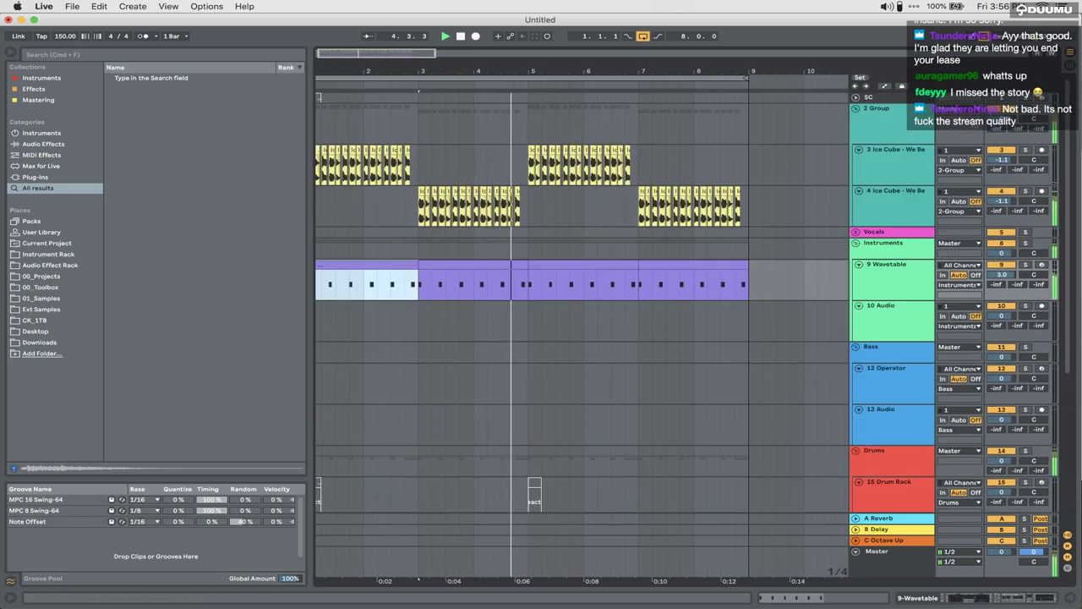
{"action": "left_click", "coordinate": [880, 112]}
{"action": "left_click", "coordinate": [1002, 598]}
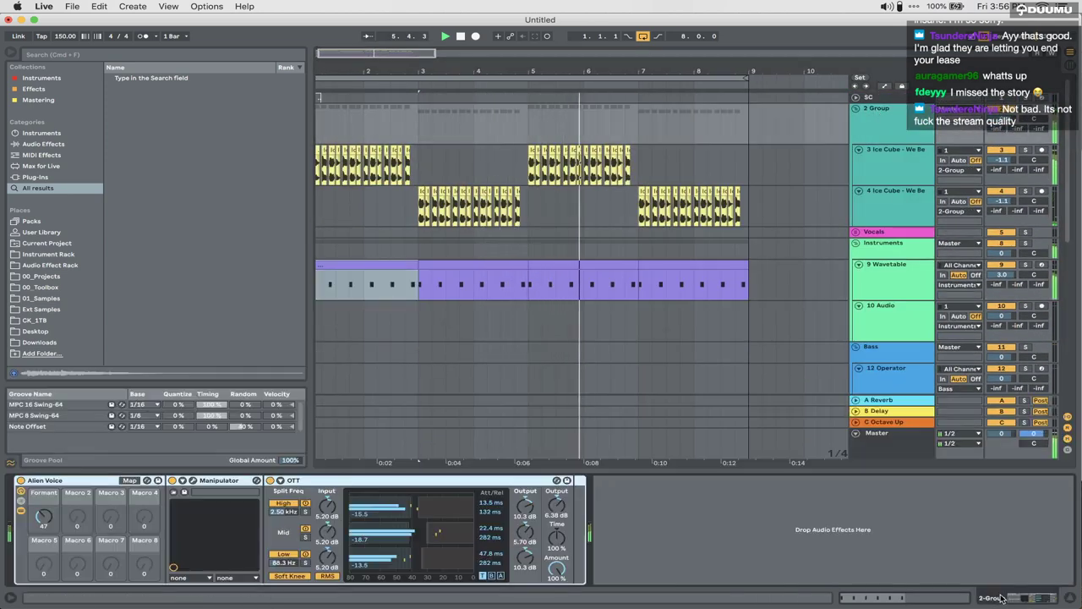
{"action": "left_click", "coordinate": [637, 249]}
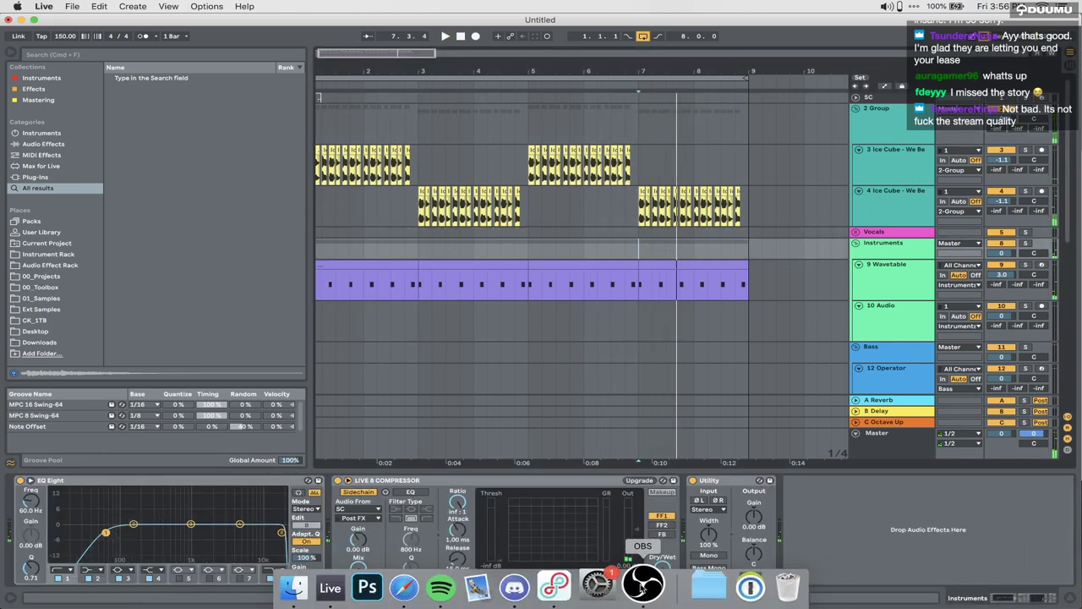
Step: Switch to OBS to check the audio mixer levels, and return to Ableton Live
{"action": "left_click", "coordinate": [643, 588]}
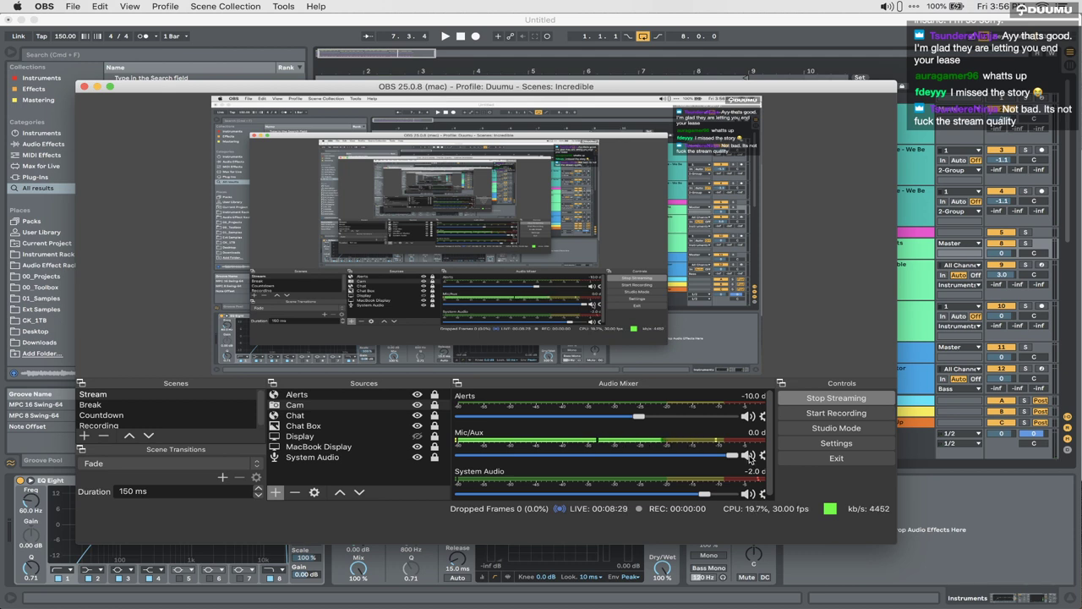
{"action": "left_click", "coordinate": [167, 405]}
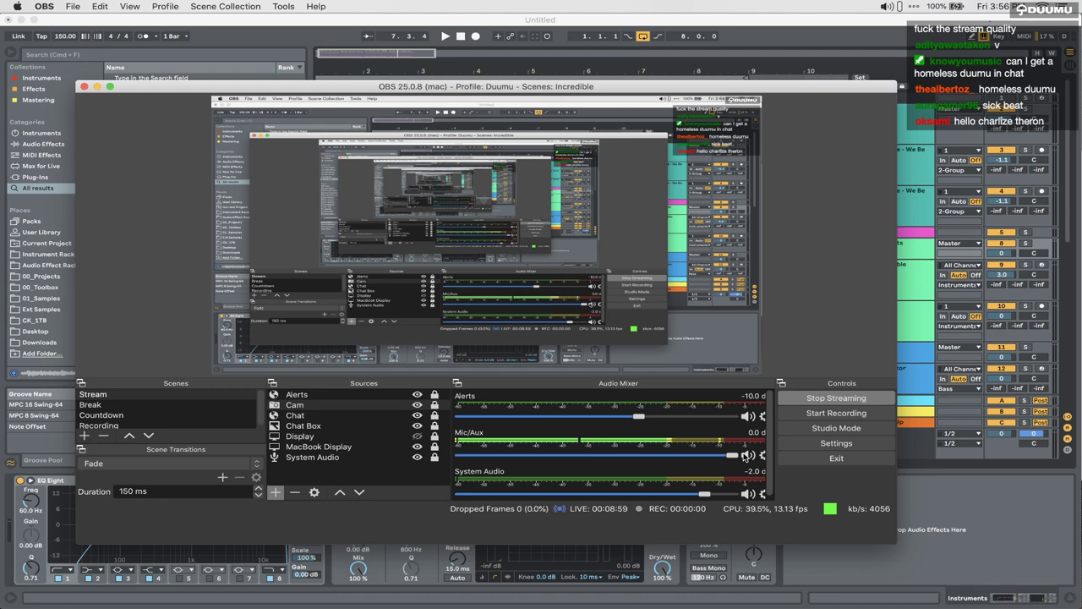
{"action": "left_click", "coordinate": [1056, 573]}
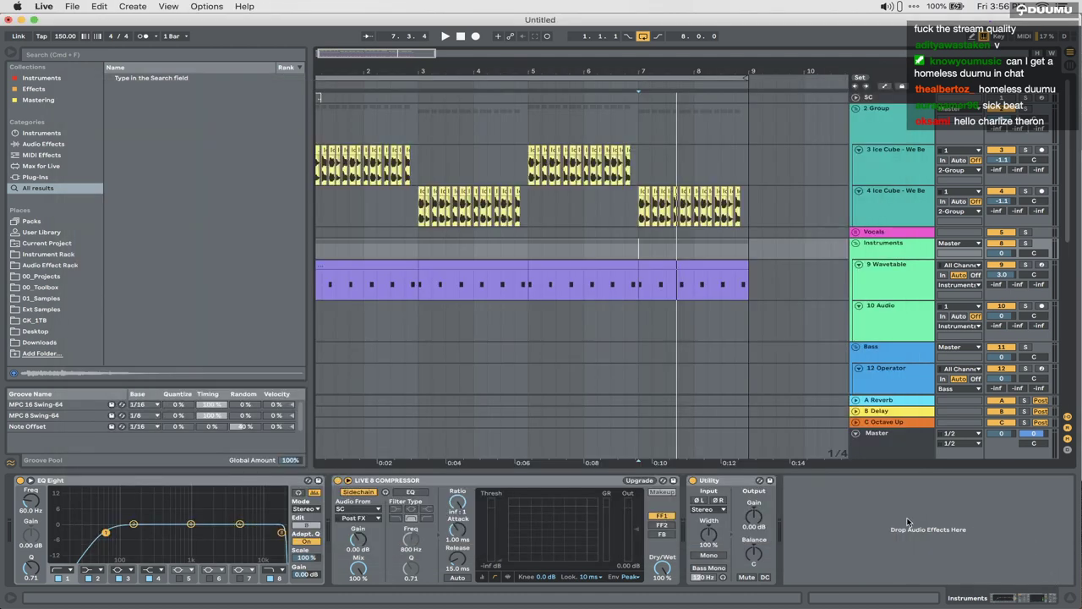
Step: Play from the first 9 Wavetable clip and open the Manipulator plug-in on the 2 Group track
{"action": "left_click", "coordinate": [345, 262]}
{"action": "left_click", "coordinate": [365, 267]}
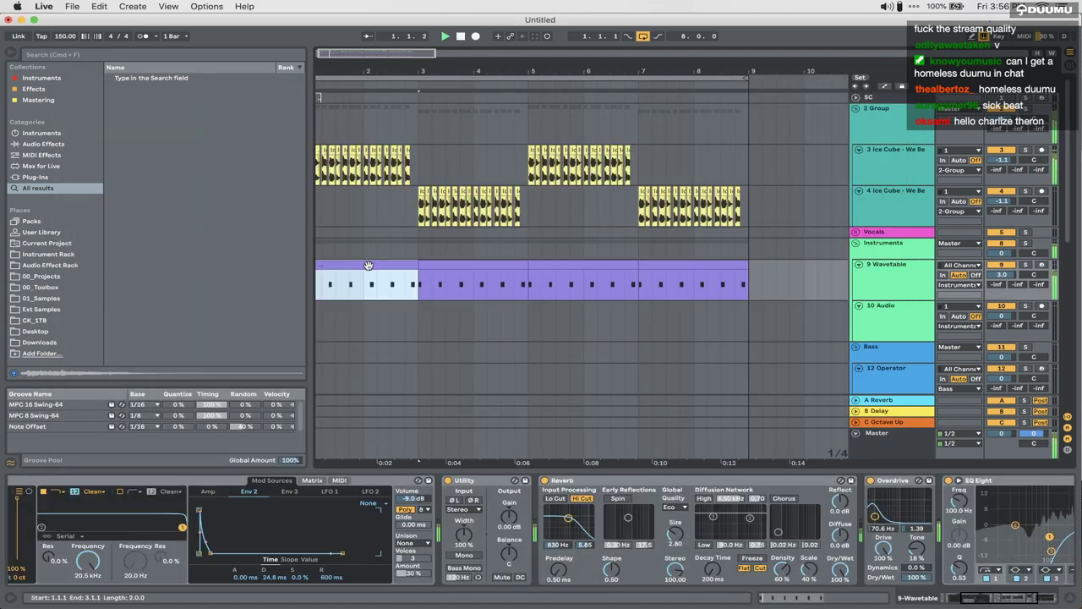
{"action": "left_click", "coordinate": [886, 133]}
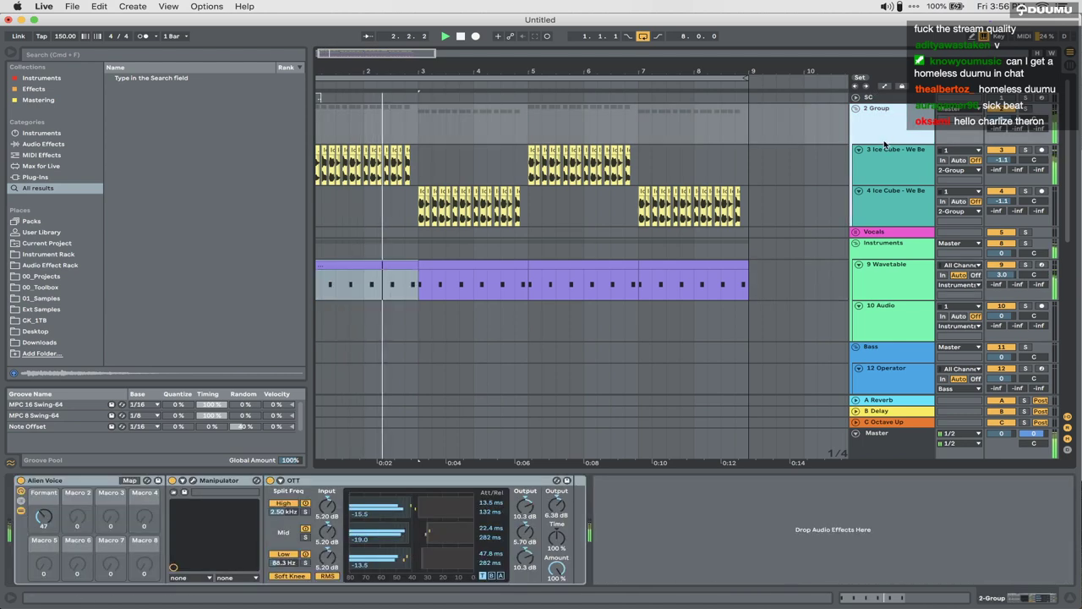
{"action": "left_click", "coordinate": [192, 480]}
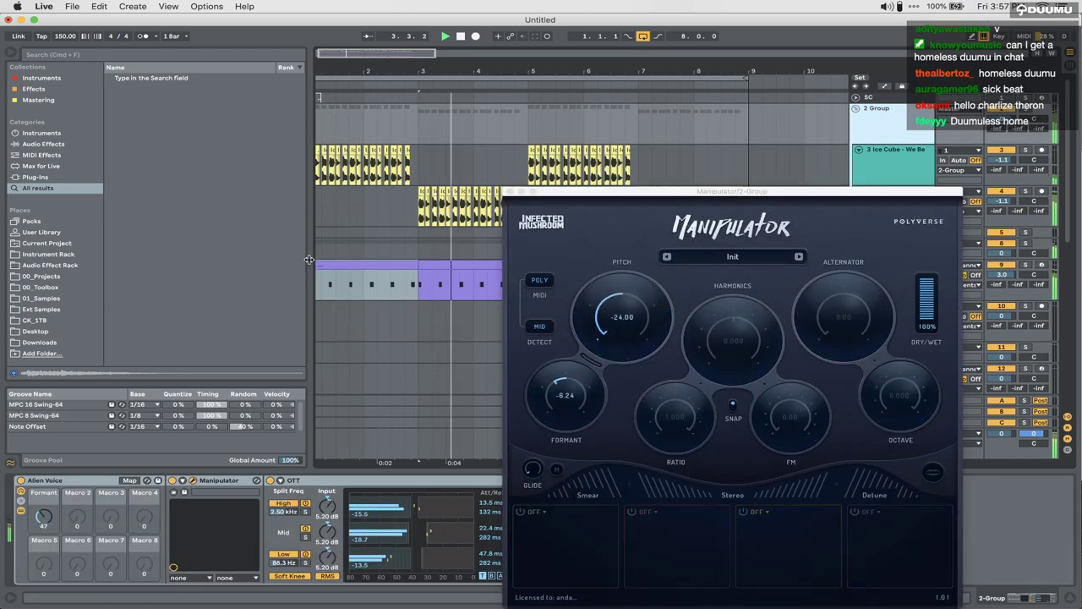
Step: In Manipulator, set Pitch to -19.00, Formant to -6.00, Harmonics to -0.500 and Alternator to 4.00
{"action": "left_click_drag", "start_coordinate": [559, 382], "coordinate": [549, 389]}
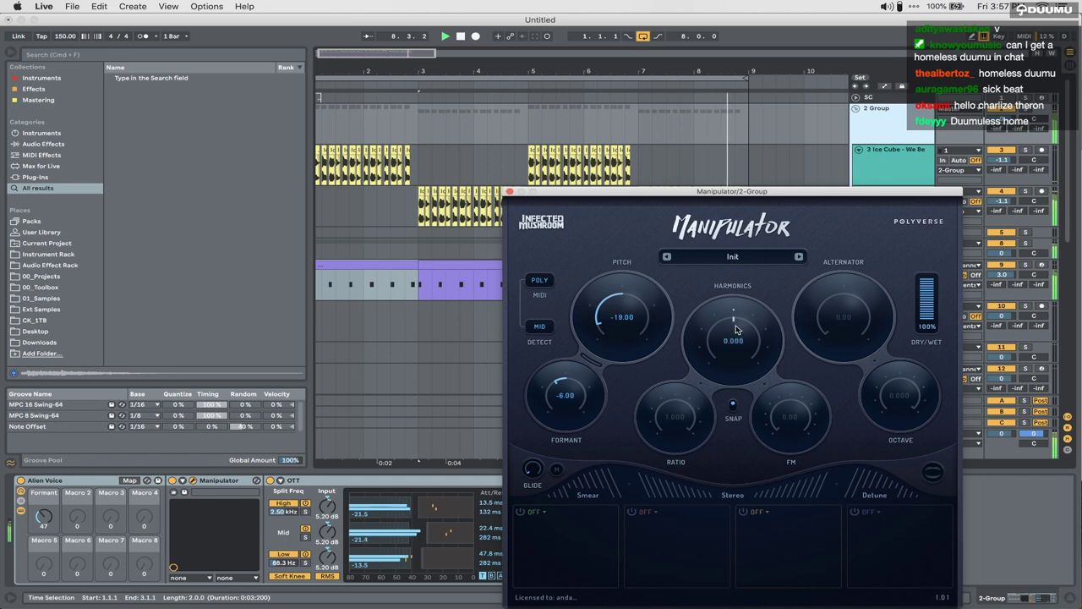
{"action": "left_click_drag", "start_coordinate": [735, 330], "coordinate": [714, 291]}
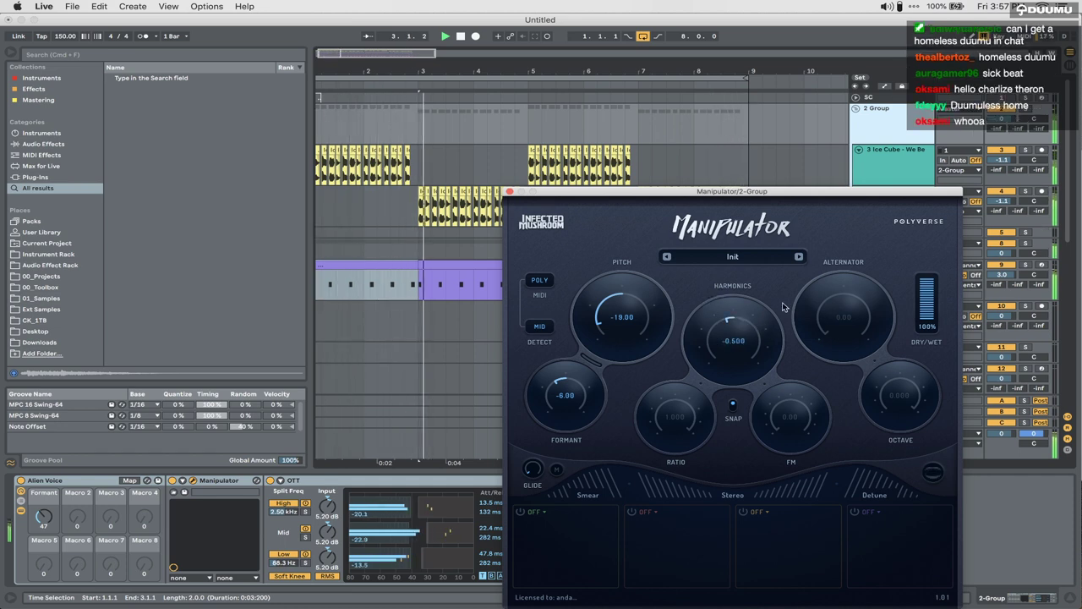
{"action": "mouse_move", "coordinate": [837, 308]}
{"action": "left_mouse_down"}
{"action": "mouse_move", "coordinate": [829, 273]}
{"action": "mouse_move", "coordinate": [819, 317]}
{"action": "left_mouse_up"}
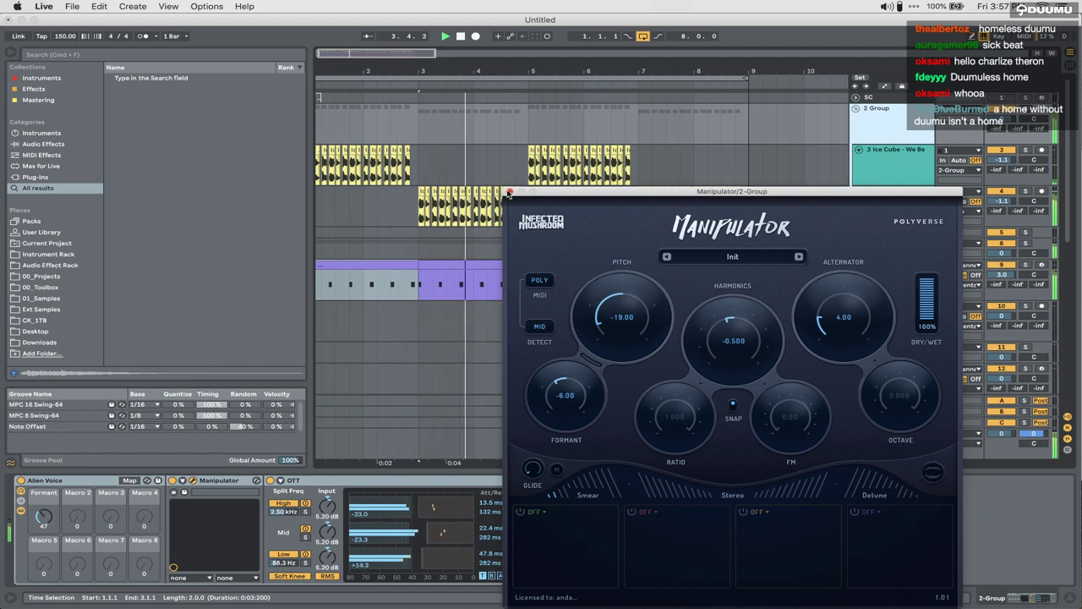
Step: Close the Manipulator window, select the 2 Group track and play the loop from bar 1
{"action": "left_click", "coordinate": [510, 192]}
{"action": "left_click", "coordinate": [372, 263]}
{"action": "scroll", "coordinate": [371, 261], "scroll_direction": "down", "scroll_amount": 1}
{"action": "scroll", "coordinate": [371, 262], "scroll_direction": "left", "scroll_amount": 1}
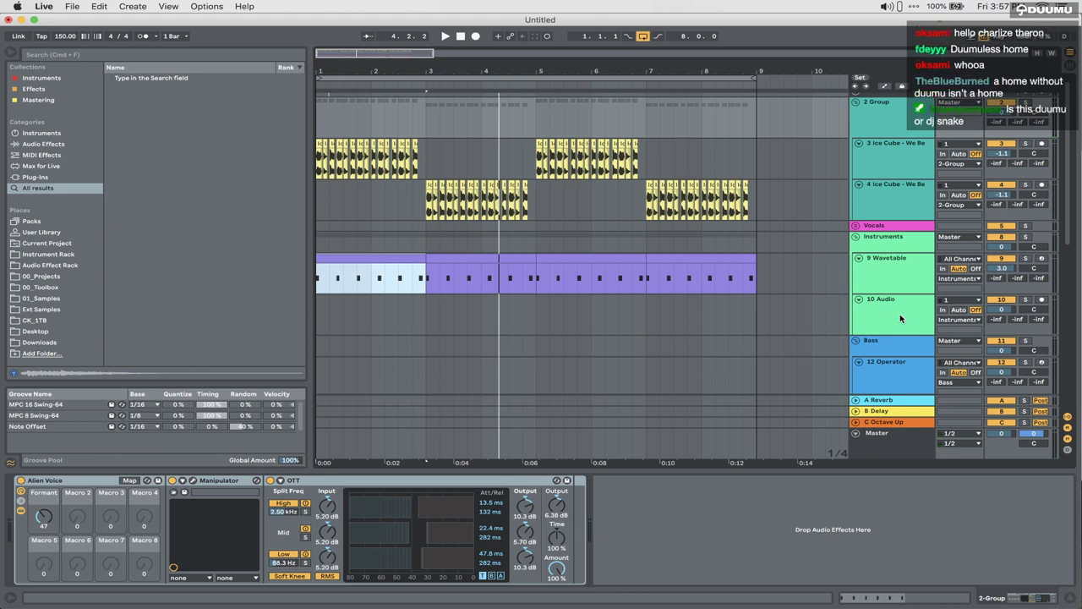
{"action": "left_click", "coordinate": [902, 291]}
{"action": "left_click", "coordinate": [892, 129]}
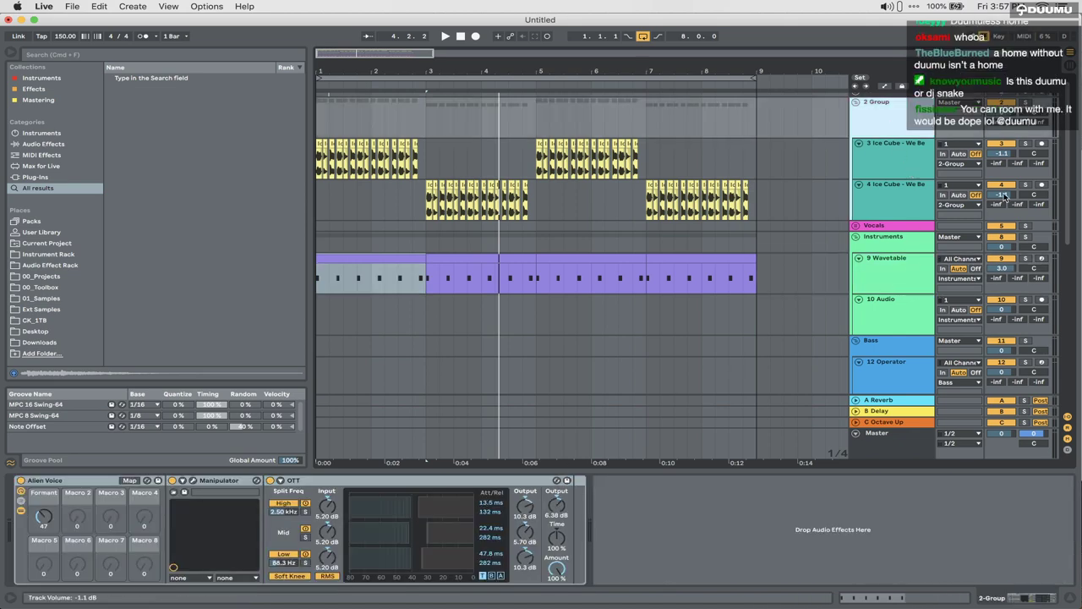
{"action": "scroll", "coordinate": [799, 224], "scroll_direction": "up", "scroll_amount": 1}
{"action": "key", "text": "space"}
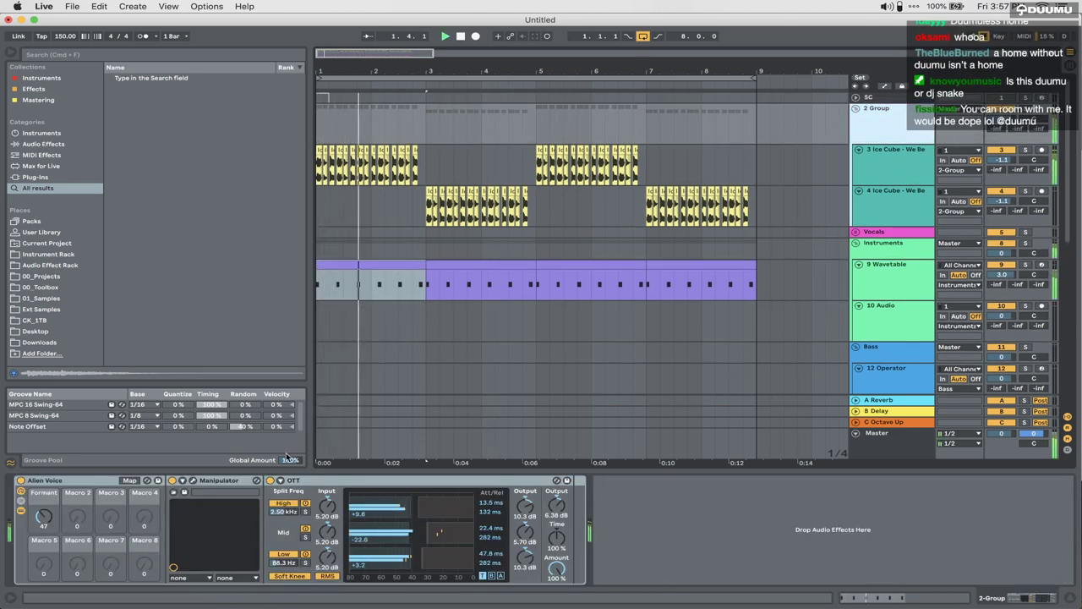
Step: Automate Manipulator's Smear on the 2 Group track from 0.00 at bar 1 up to about 0.62 at bar 9, then hide automation
{"action": "left_click", "coordinate": [193, 481]}
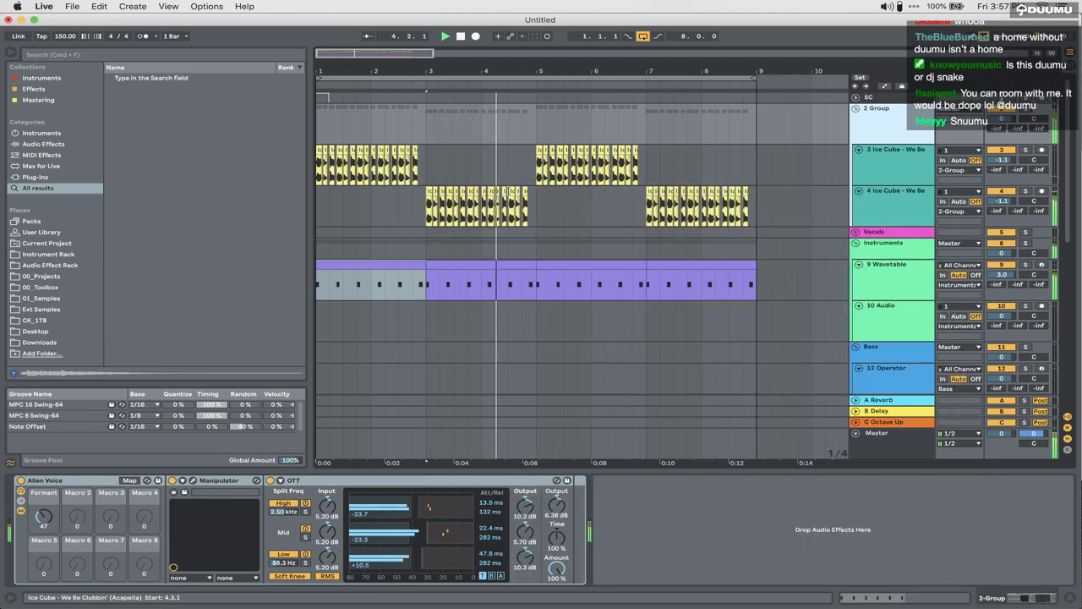
{"action": "left_click", "coordinate": [510, 191]}
{"action": "left_click", "coordinate": [520, 134]}
{"action": "key", "text": "space"}
{"action": "left_click", "coordinate": [327, 142]}
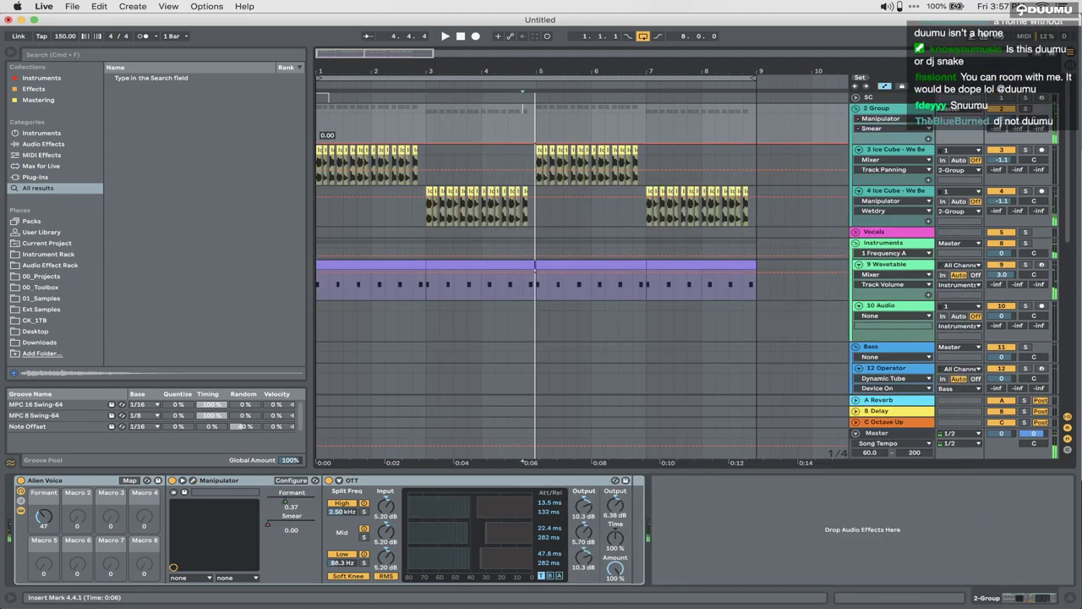
{"action": "key", "text": "space"}
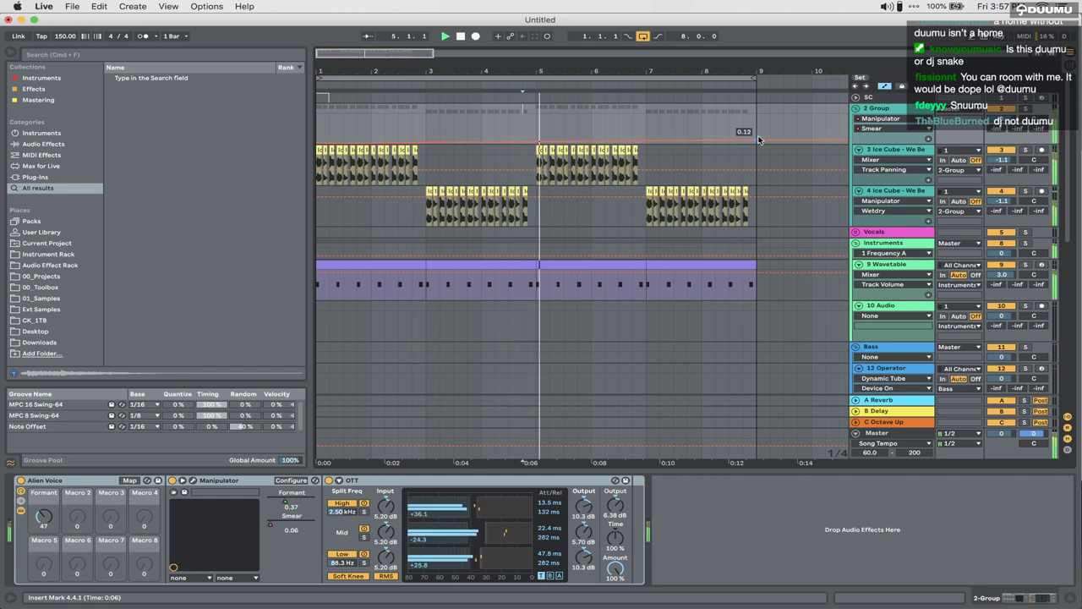
{"action": "left_click_drag", "start_coordinate": [757, 140], "coordinate": [759, 125]}
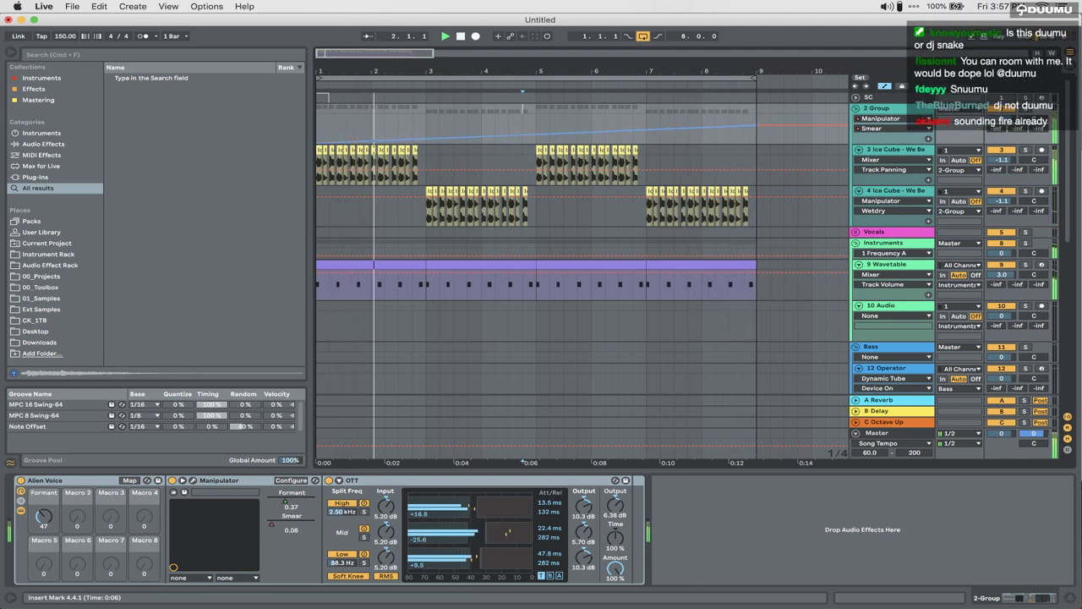
{"action": "key", "text": "a"}
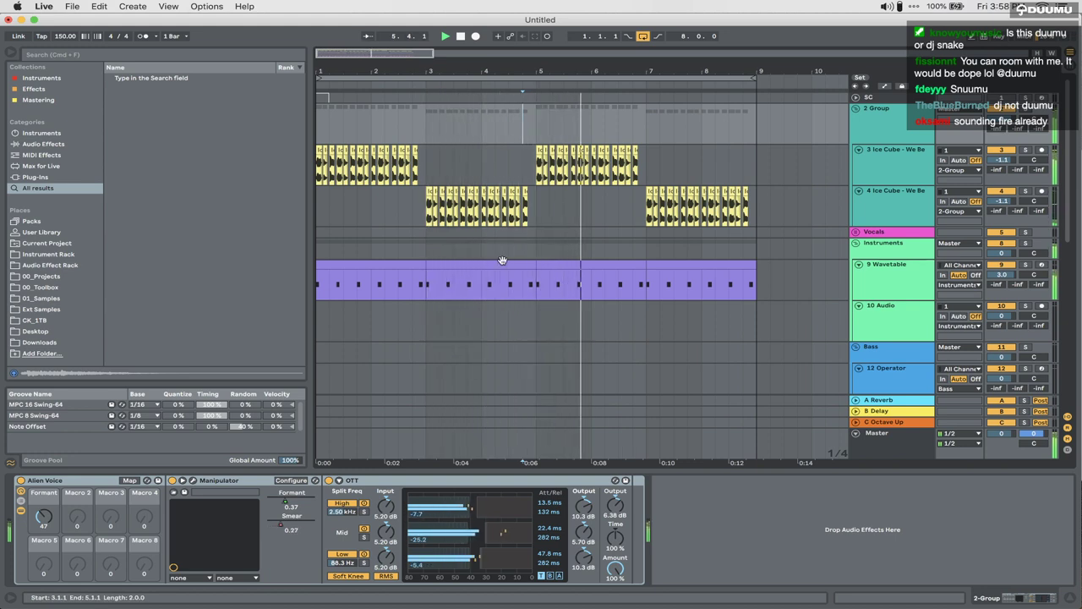
Step: Add a new audio track below the percussion tracks and search the browser for "riser"
{"action": "scroll", "coordinate": [680, 276], "scroll_direction": "down", "scroll_amount": 8}
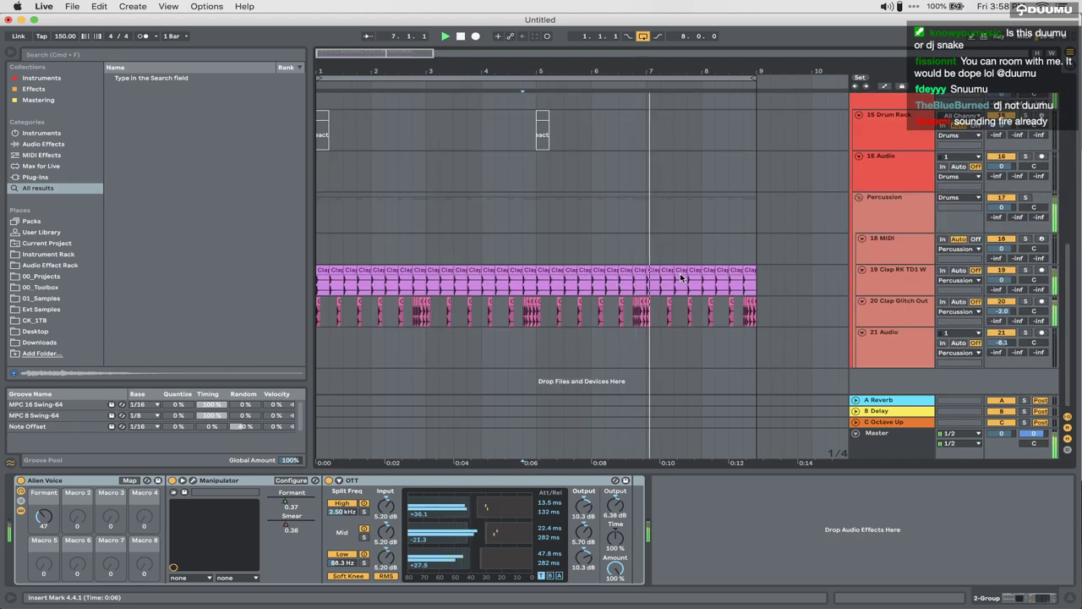
{"action": "scroll", "coordinate": [896, 273], "scroll_direction": "up", "scroll_amount": 1}
{"action": "scroll", "coordinate": [717, 277], "scroll_direction": "up", "scroll_amount": 7}
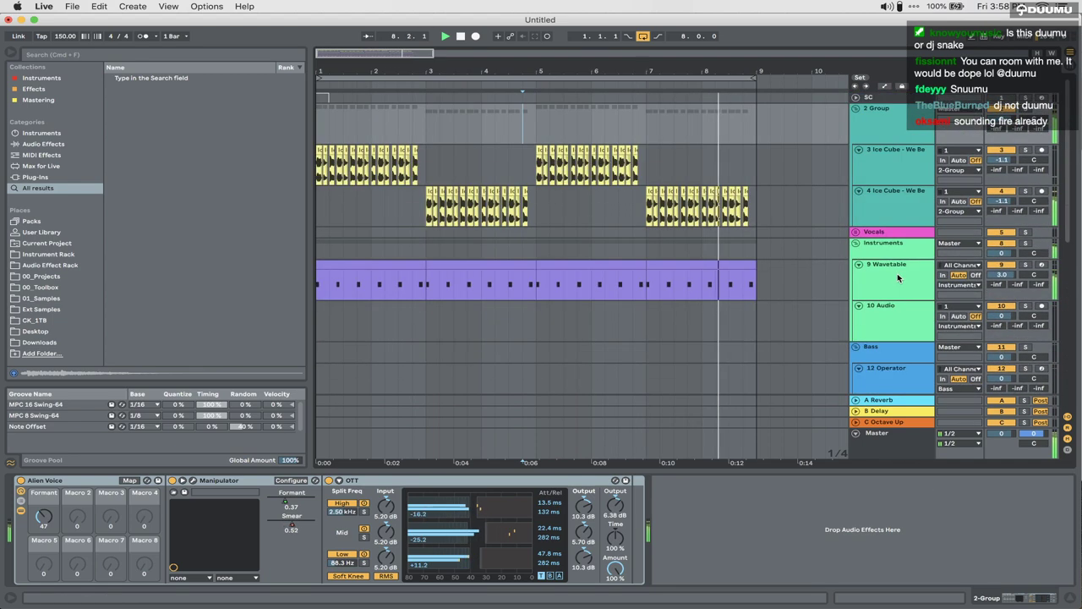
{"action": "scroll", "coordinate": [717, 276], "scroll_direction": "down", "scroll_amount": 8}
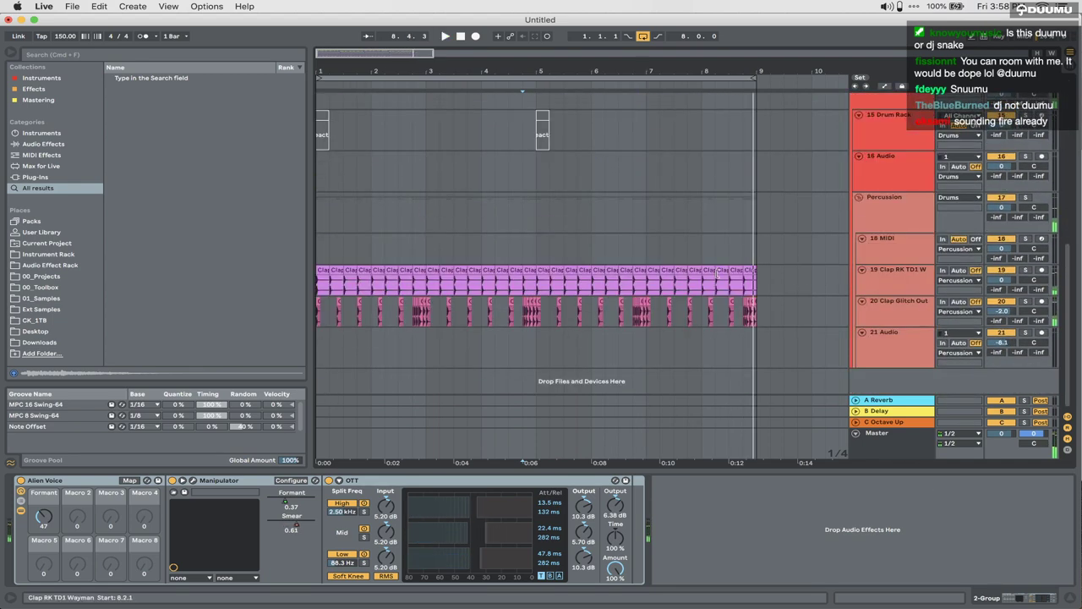
{"action": "scroll", "coordinate": [905, 176], "scroll_direction": "up", "scroll_amount": 5}
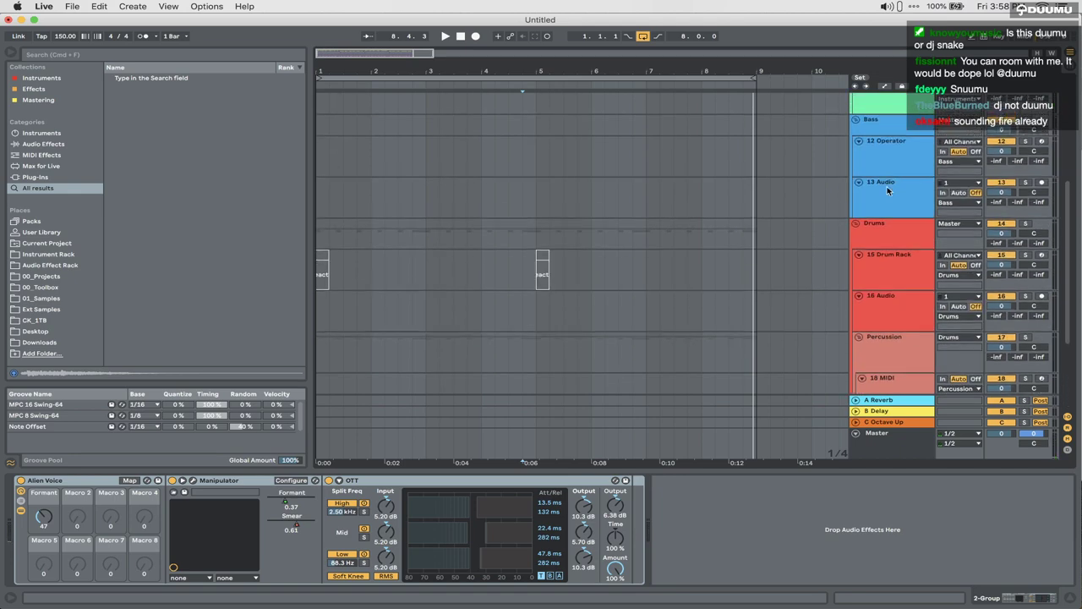
{"action": "left_click", "coordinate": [886, 245]}
{"action": "key", "text": "super+t"}
{"action": "key", "text": "super+f"}
{"action": "type", "text": "riser"}
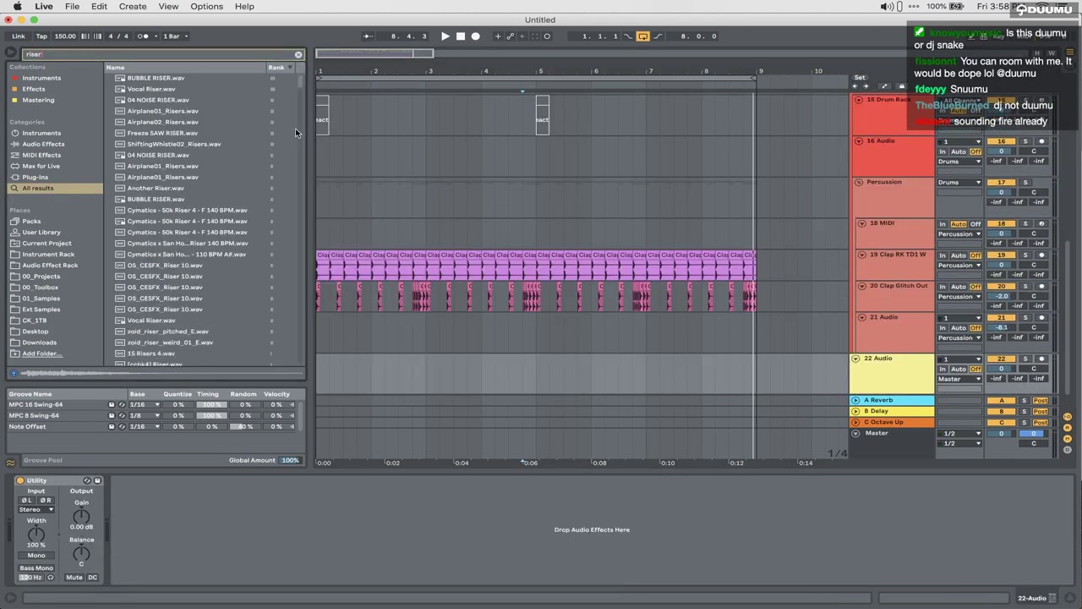
Step: Place Airplane01_Risers.wav on the new audio track and remove the part past bar 9
{"action": "left_click", "coordinate": [229, 110]}
{"action": "left_click_drag", "start_coordinate": [175, 117], "coordinate": [348, 366]}
{"action": "left_click_drag", "start_coordinate": [756, 369], "coordinate": [784, 371]}
{"action": "key", "text": "Delete"}
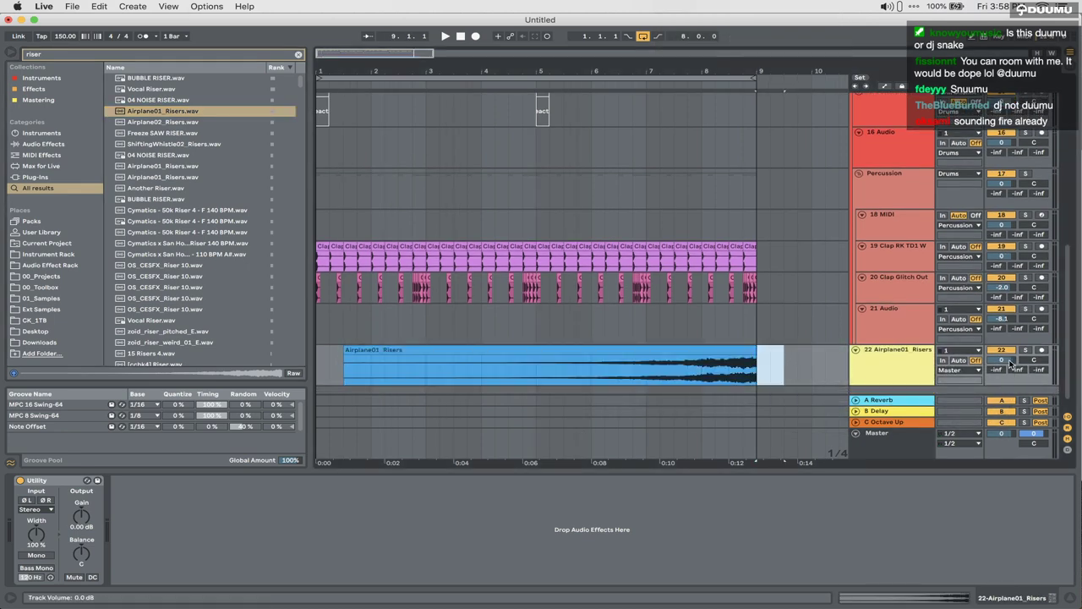
Step: Set the Airplane01_Risers track volume to -12.2 dB and play the riser from bar 7
{"action": "left_click_drag", "start_coordinate": [1005, 359], "coordinate": [1006, 362]}
{"action": "left_click", "coordinate": [660, 372]}
{"action": "key", "text": "space"}
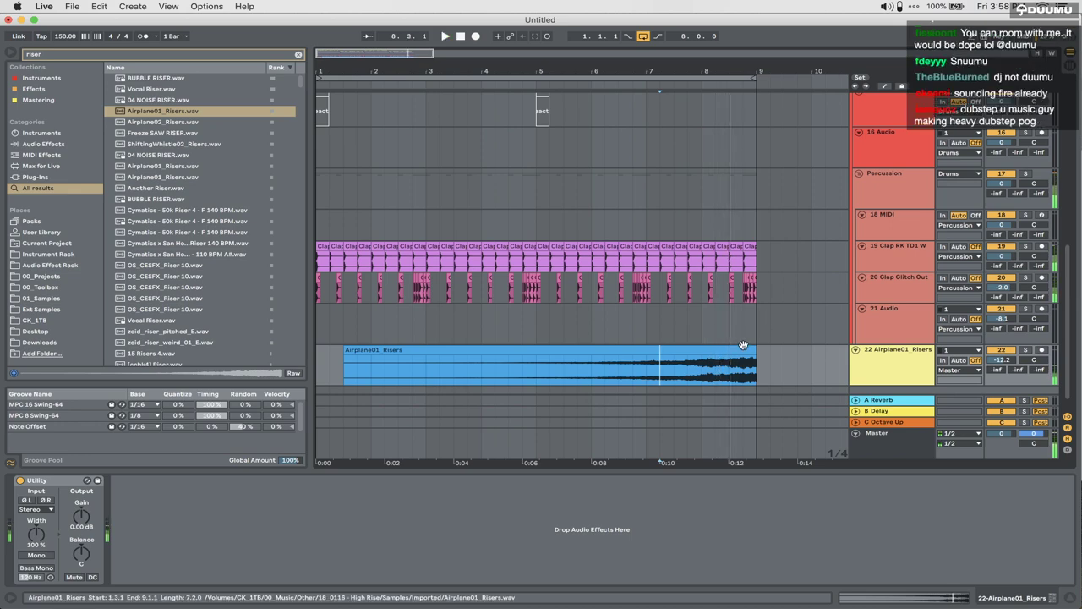
Step: Shift the riser half a bar earlier, clear the clap and Wavetable parts from 8.3.1 to bar 9, and play from 8.1.1
{"action": "left_click_drag", "start_coordinate": [743, 345], "coordinate": [716, 352]}
{"action": "left_click_drag", "start_coordinate": [732, 291], "coordinate": [754, 307]}
{"action": "scroll", "coordinate": [737, 306], "scroll_direction": "down", "scroll_amount": 1}
{"action": "scroll", "coordinate": [733, 307], "scroll_direction": "up", "scroll_amount": 10}
{"action": "left_click", "coordinate": [701, 286]}
{"action": "key", "text": "space"}
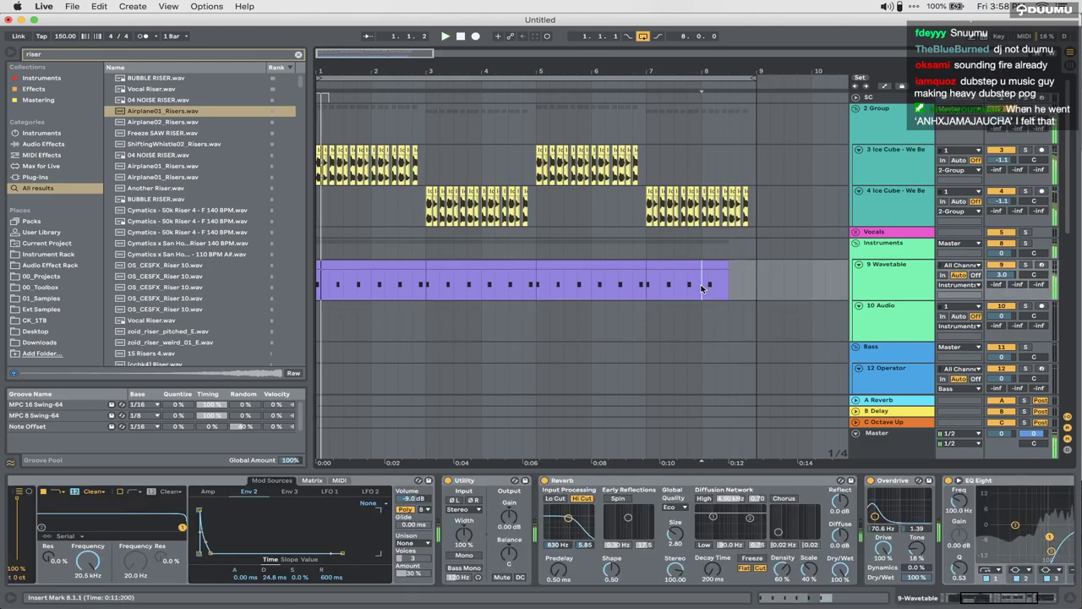
Step: Add Frequency Shifter to the 2 Group track and automate its Fine from 0.00 Hz at bar 1 up to 131 Hz at 8.3.1
{"action": "left_click", "coordinate": [729, 218]}
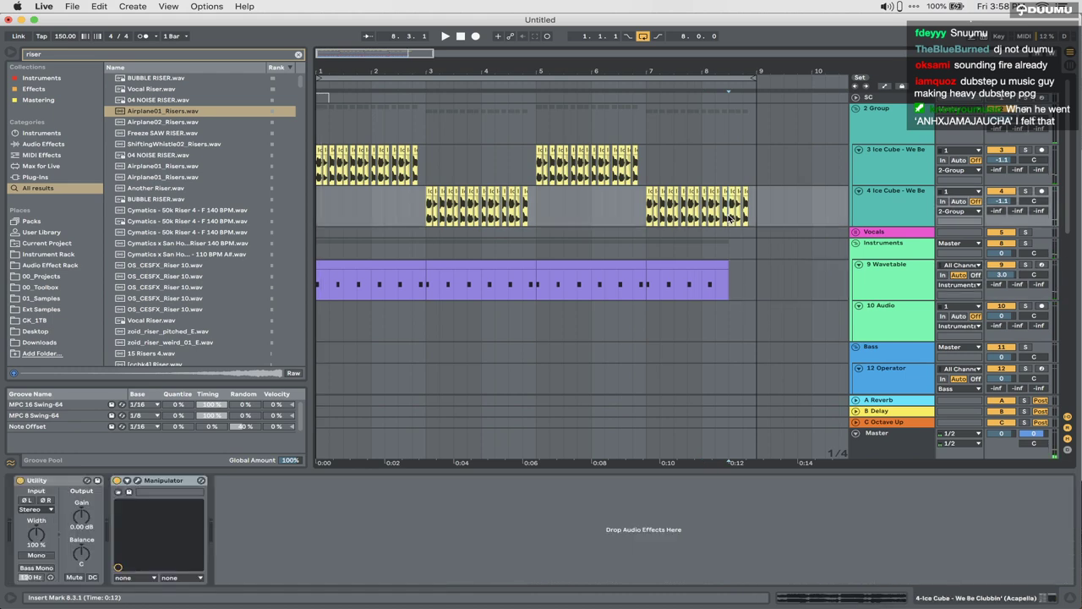
{"action": "left_click", "coordinate": [897, 135]}
{"action": "key", "text": "super+f"}
{"action": "type", "text": "freq"}
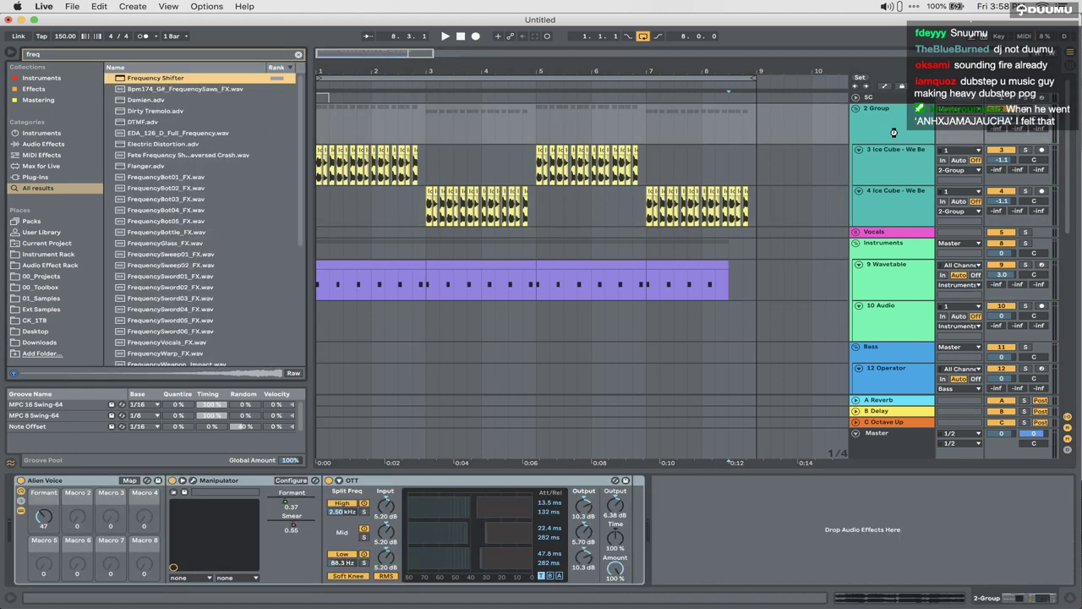
{"action": "key", "text": "Return"}
{"action": "key", "text": "a"}
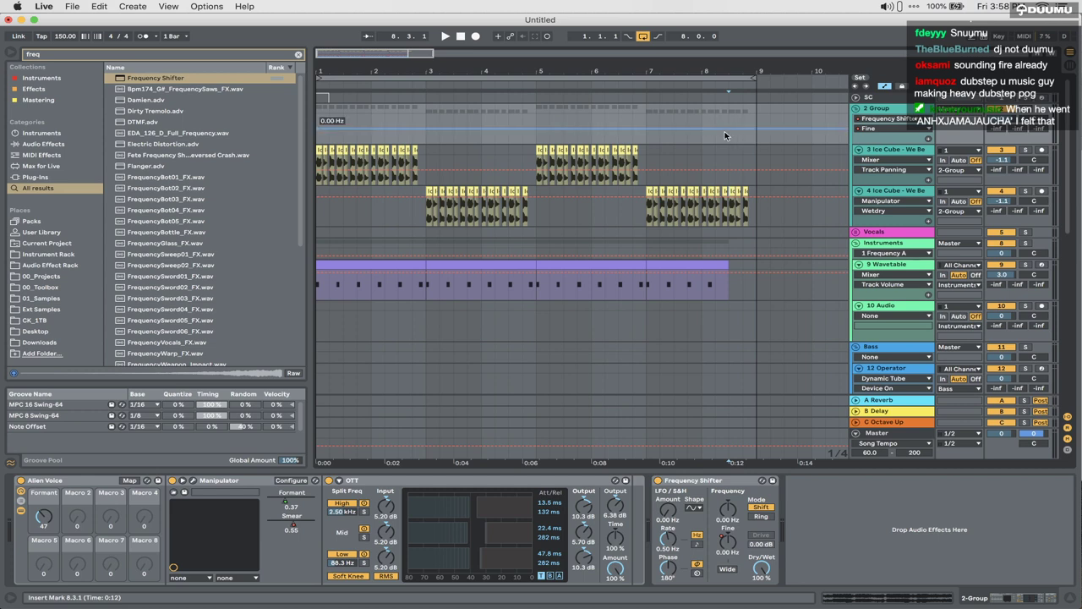
{"action": "left_click_drag", "start_coordinate": [727, 128], "coordinate": [727, 119]}
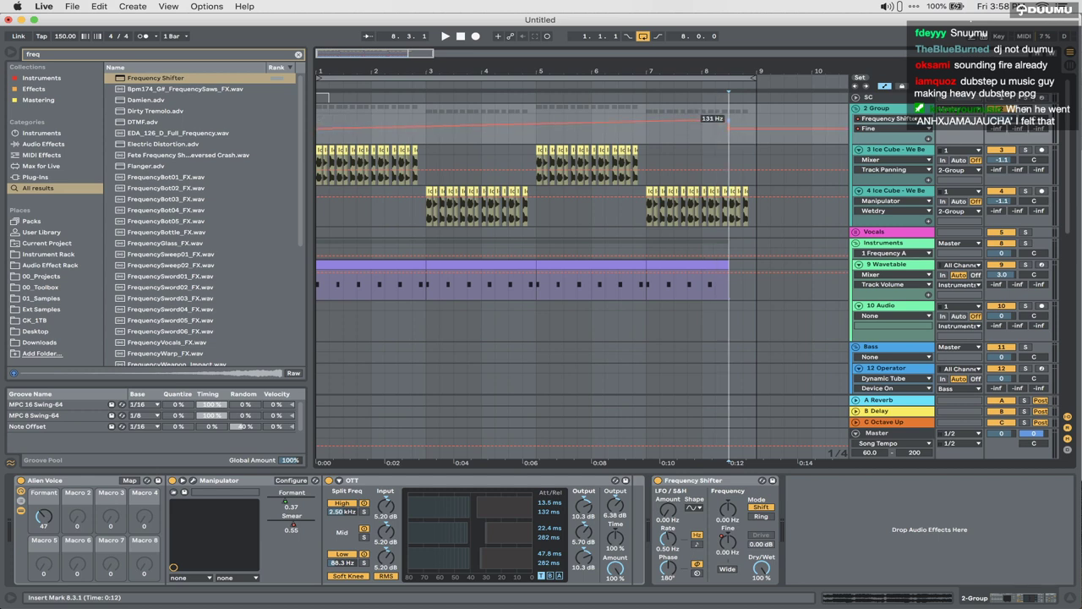
Step: Put the Fine automation in its own lane and make Manipulator's Smear drop to 0.00 at 8.3.1
{"action": "left_click", "coordinate": [928, 140]}
{"action": "left_click", "coordinate": [888, 119]}
{"action": "left_click", "coordinate": [884, 145]}
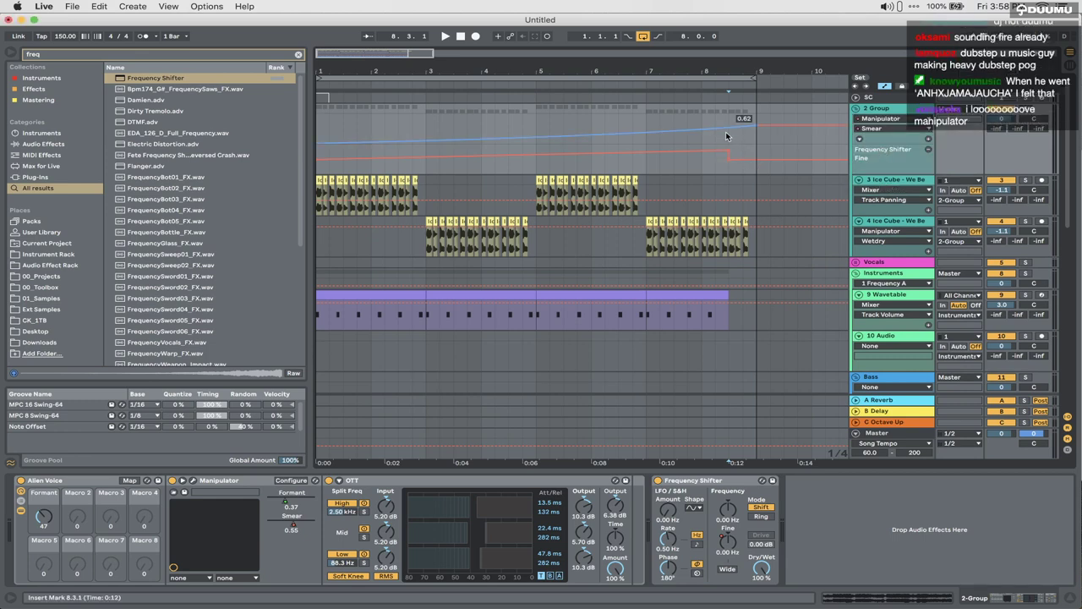
{"action": "mouse_move", "coordinate": [761, 126]}
{"action": "left_mouse_down"}
{"action": "mouse_move", "coordinate": [733, 126]}
{"action": "mouse_move", "coordinate": [731, 145]}
{"action": "left_mouse_up"}
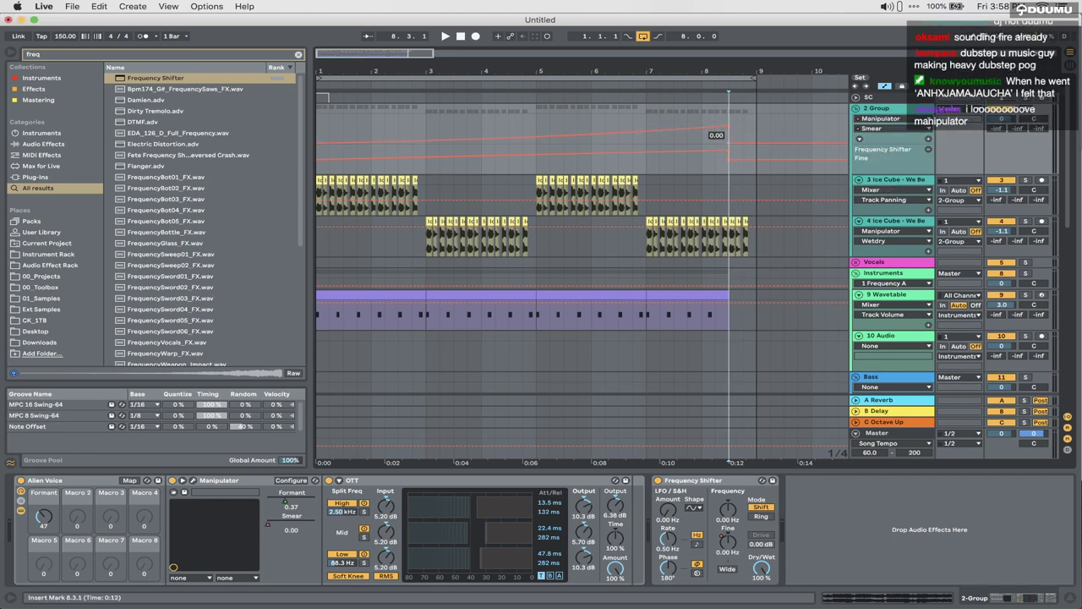
{"action": "key", "text": "a"}
Step: Play the arrangement from bar 1 through the end of the riser and hide the device view
{"action": "key", "text": "space"}
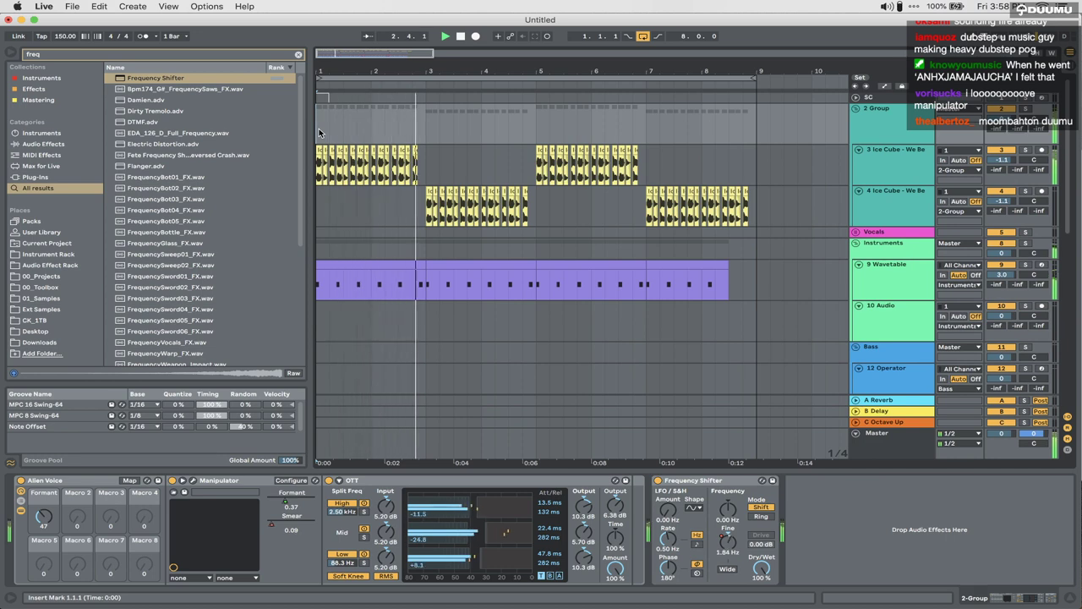
{"action": "key", "text": "XF86AudioRaiseVolume"}
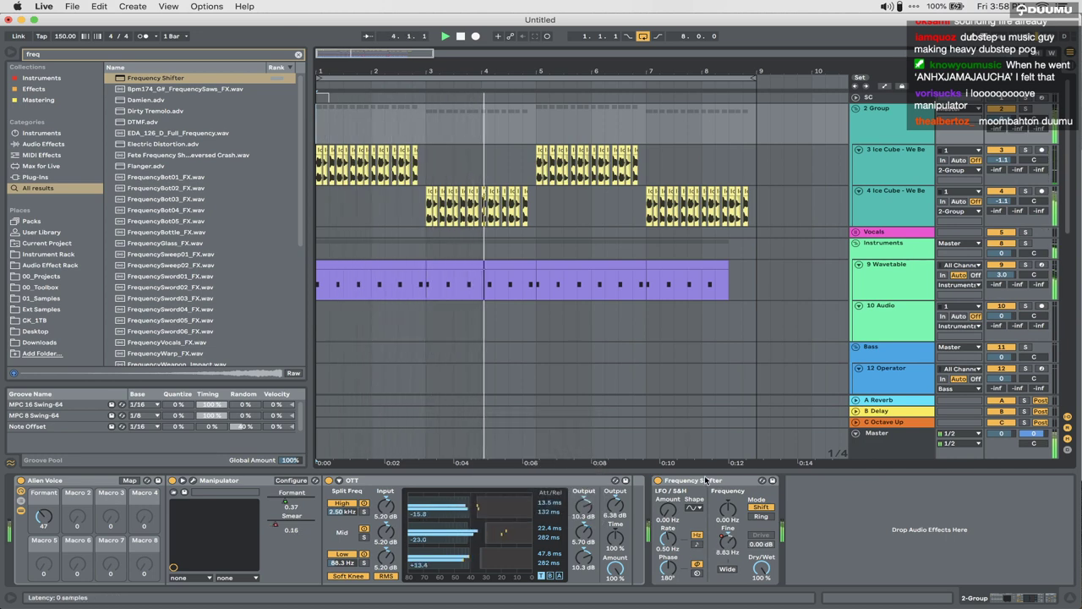
{"action": "key", "text": "super+alt+l"}
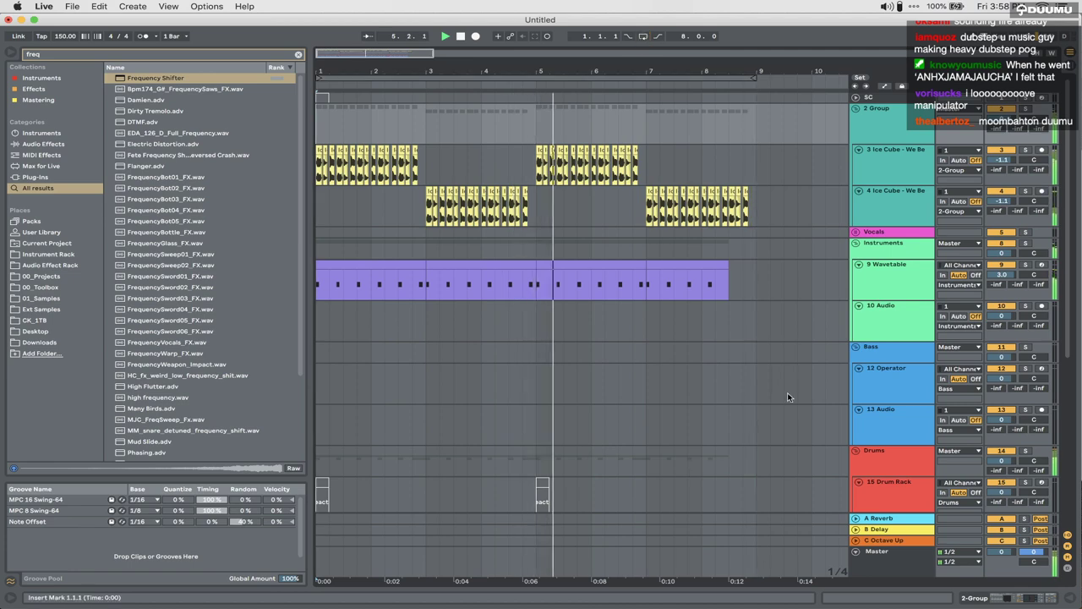
{"action": "scroll", "coordinate": [787, 393], "scroll_direction": "down", "scroll_amount": 6}
{"action": "scroll", "coordinate": [749, 456], "scroll_direction": "up", "scroll_amount": 6}
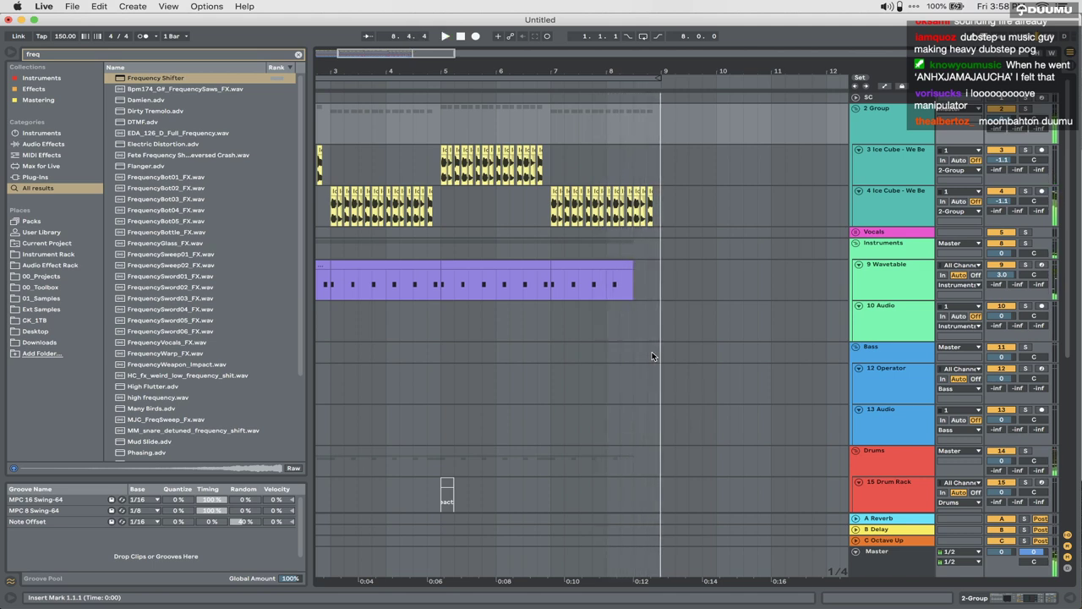
{"action": "key", "text": "space"}
Step: Solo the 2 Group track and audition its ending from 8.2.1
{"action": "left_click", "coordinate": [1024, 110]}
{"action": "key", "text": "space"}
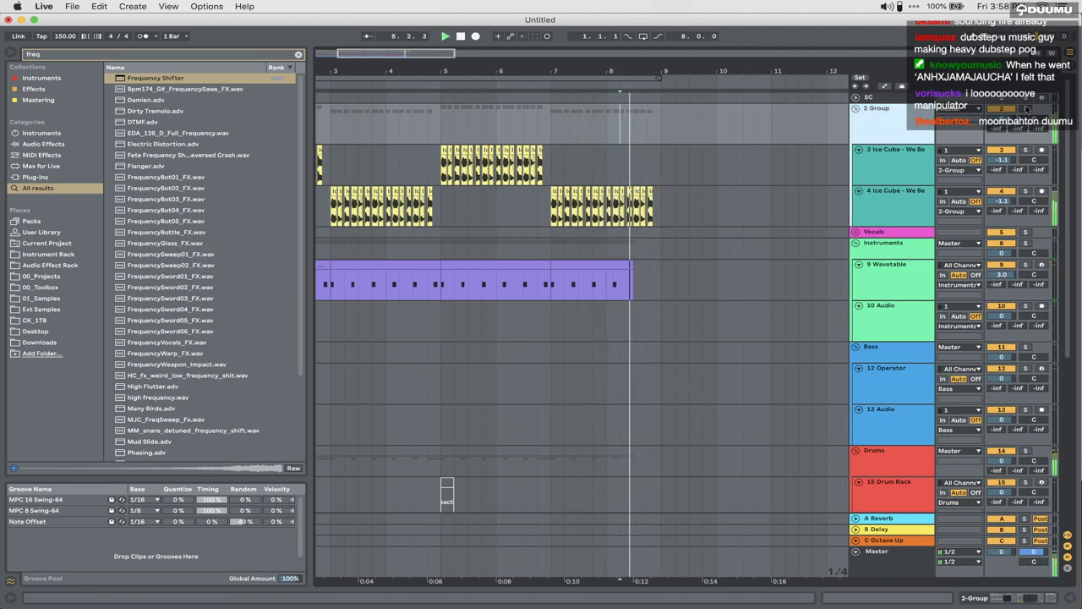
{"action": "left_click", "coordinate": [623, 129]}
{"action": "key", "text": "space"}
{"action": "key", "text": "space"}
{"action": "key", "text": "space"}
Step: Start Smear's drop to 0.00 slightly before 8.3.1 on the 2 Group track and play from 7.4.1
{"action": "key", "text": "a"}
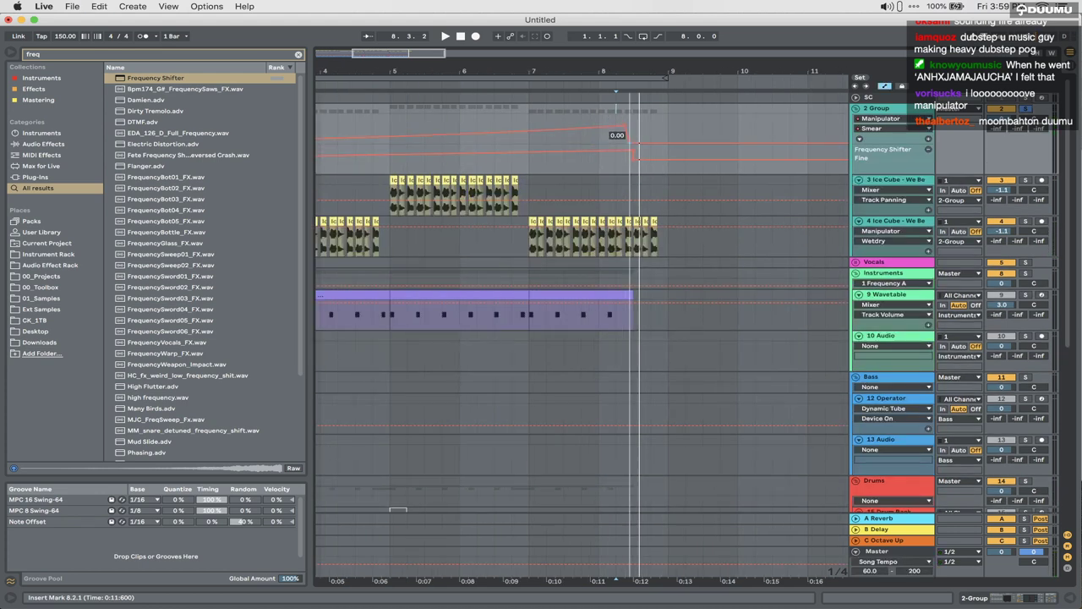
{"action": "left_click", "coordinate": [583, 138]}
{"action": "key", "text": "space"}
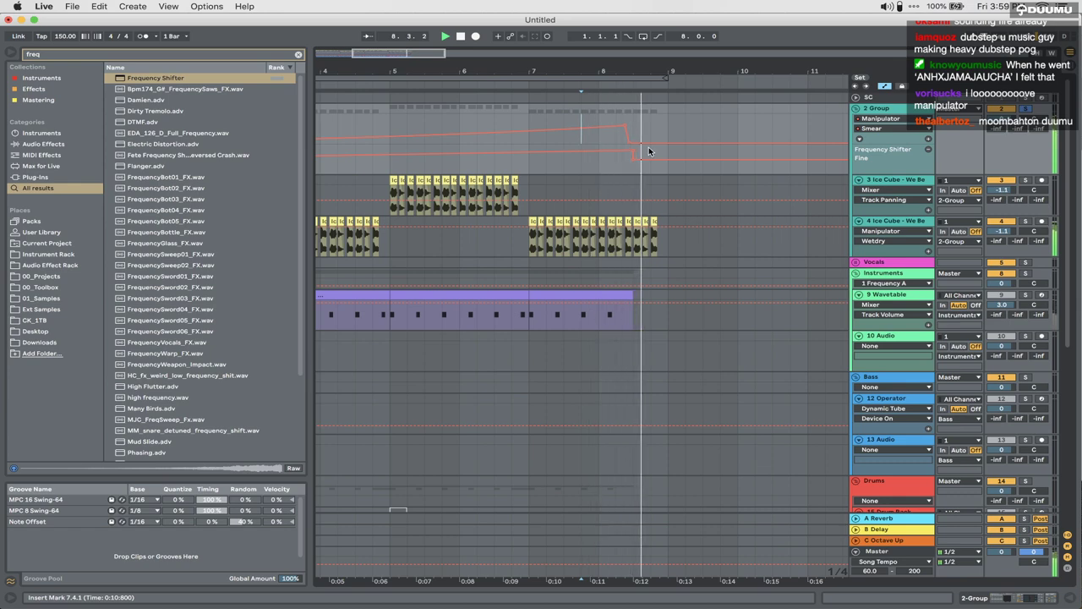
{"action": "key", "text": "a"}
{"action": "key", "text": "a"}
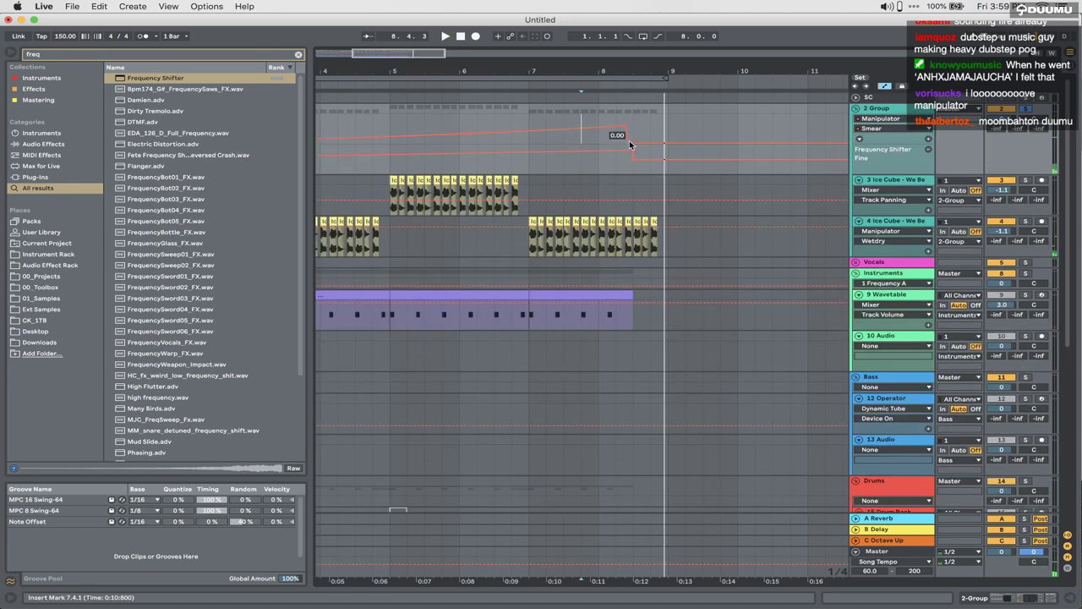
Step: Lower the Frequency Shifter's Fine automation to -115 Hz from 8.3.1 onward
{"action": "left_click", "coordinate": [631, 164]}
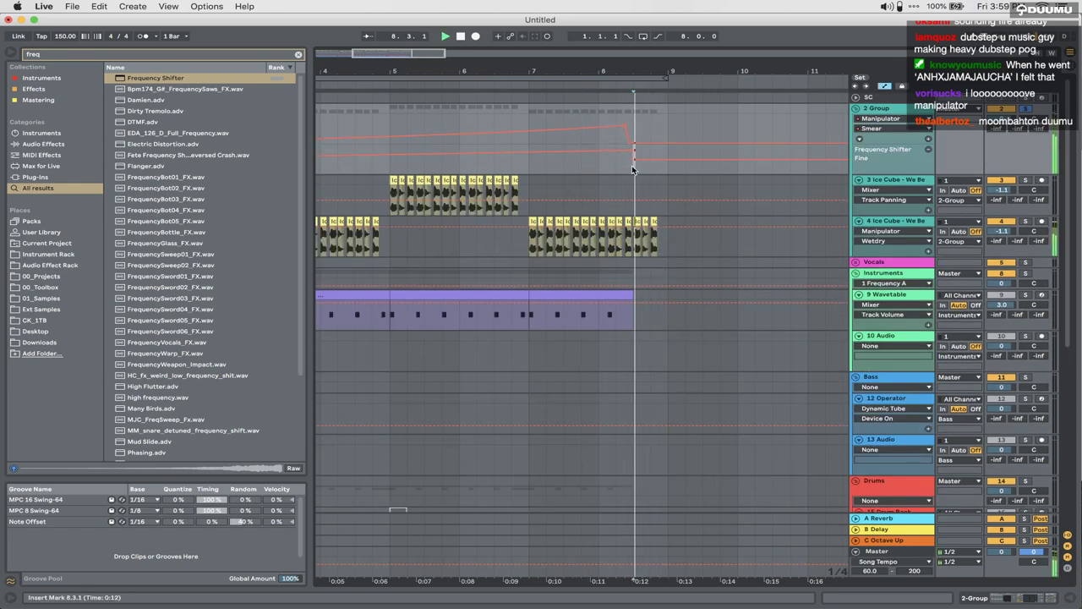
{"action": "key", "text": "space"}
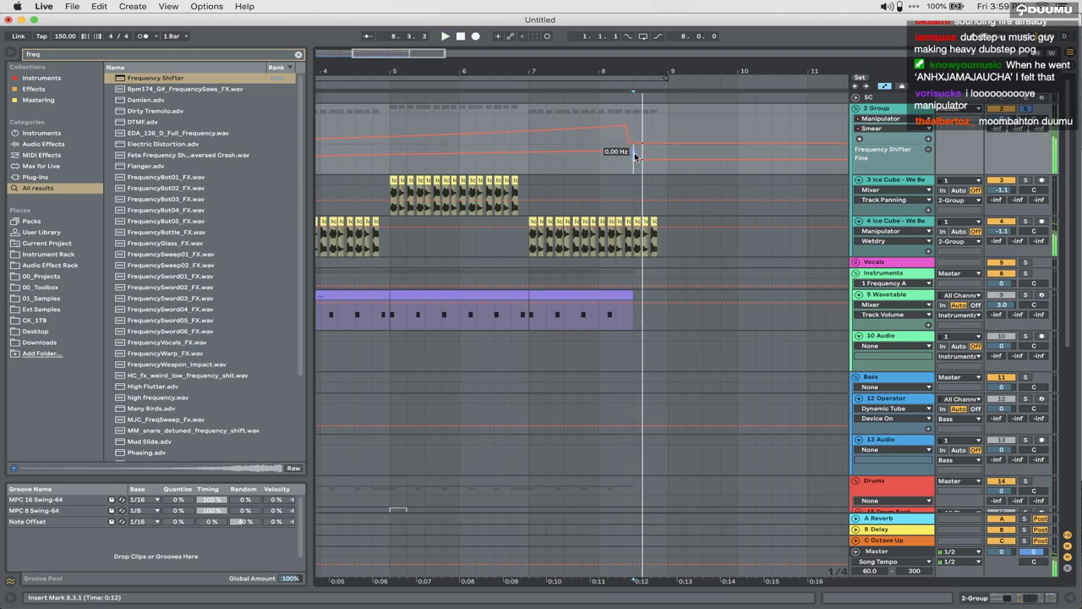
{"action": "left_click_drag", "start_coordinate": [634, 160], "coordinate": [634, 167]}
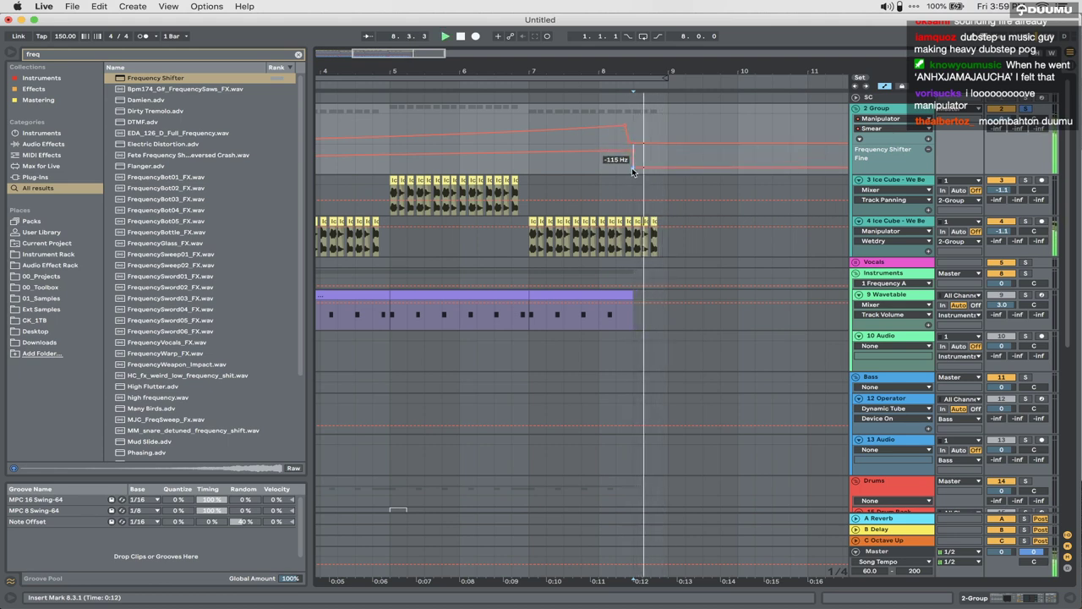
Step: Play from 7.3.1, turn off solo on the 2 Group track and hide the automation
{"action": "left_click", "coordinate": [566, 166]}
{"action": "key", "text": "space"}
{"action": "key", "text": "space"}
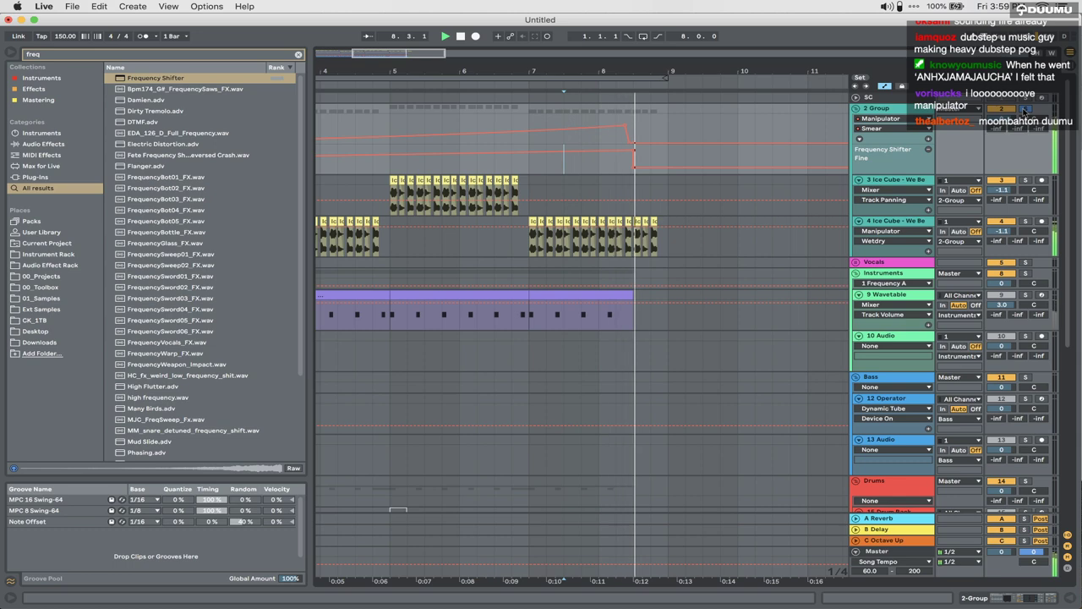
{"action": "key", "text": "a"}
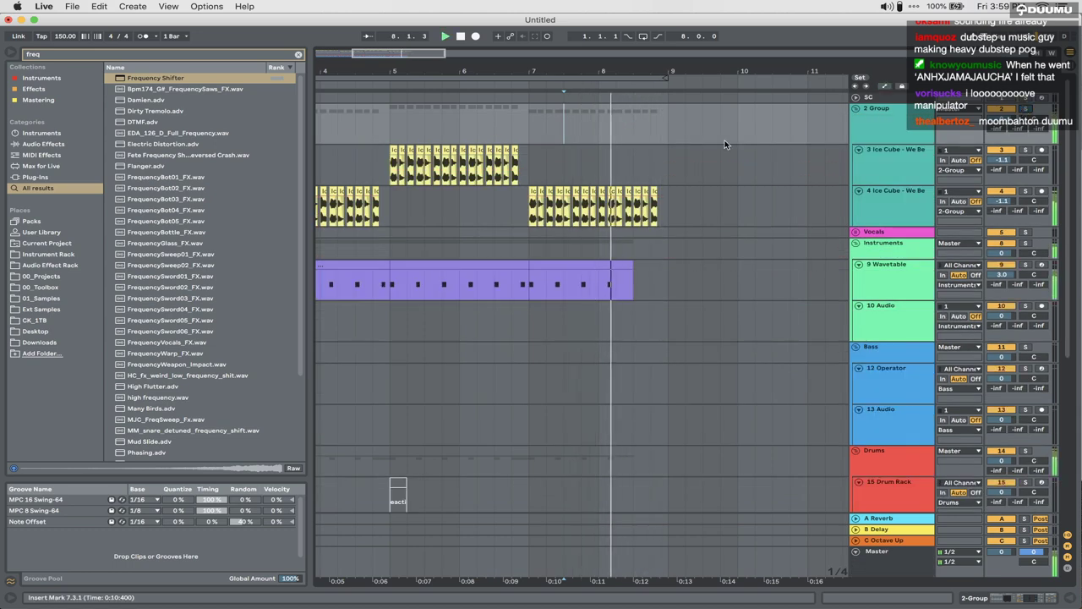
Step: Switch off the Alien Voice rack and the Frequency Shifter on the 2 Group track
{"action": "scroll", "coordinate": [682, 172], "scroll_direction": "down", "scroll_amount": 3}
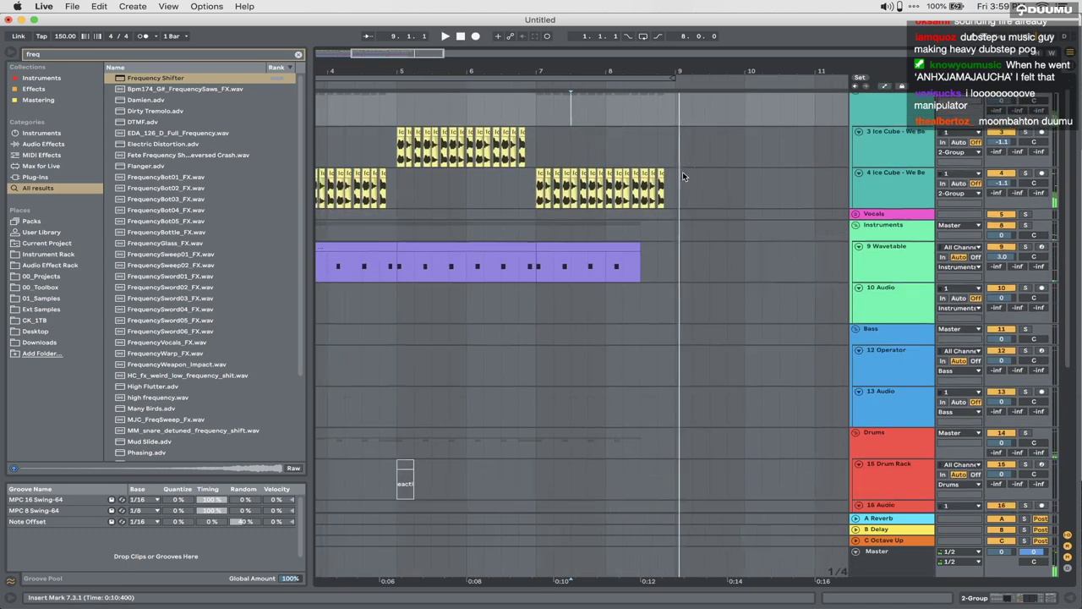
{"action": "scroll", "coordinate": [682, 172], "scroll_direction": "down", "scroll_amount": 5}
{"action": "scroll", "coordinate": [556, 202], "scroll_direction": "up", "scroll_amount": 4}
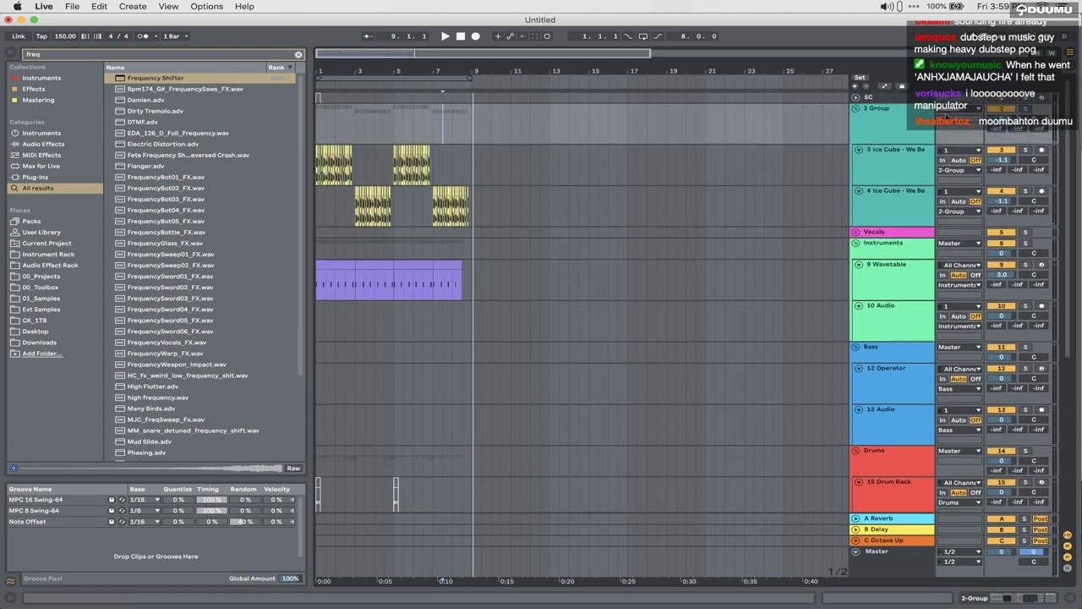
{"action": "left_click", "coordinate": [912, 122]}
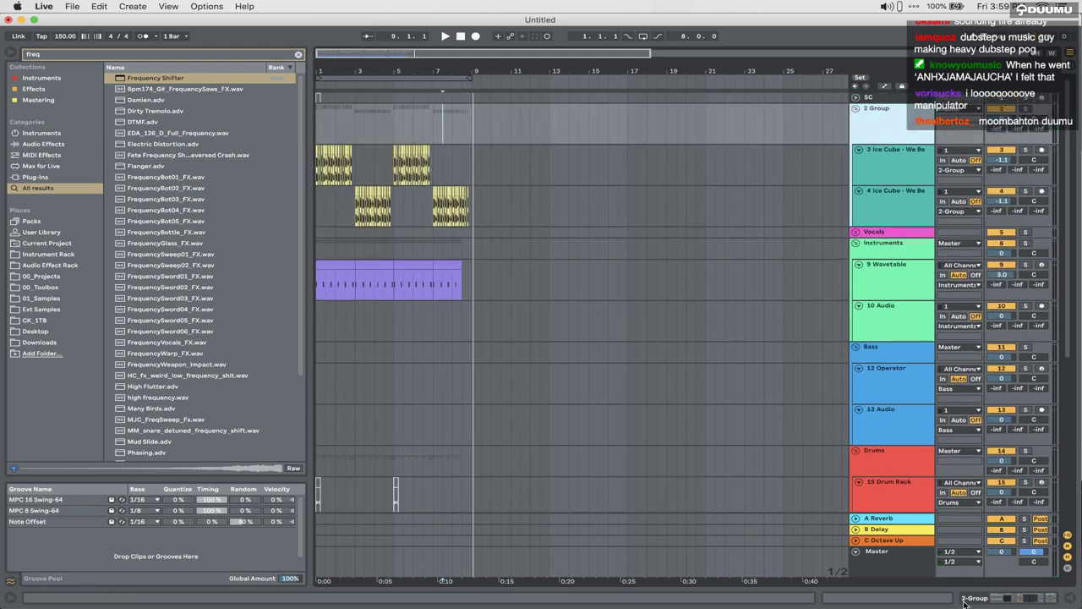
{"action": "left_click", "coordinate": [966, 599]}
{"action": "left_click", "coordinate": [20, 480]}
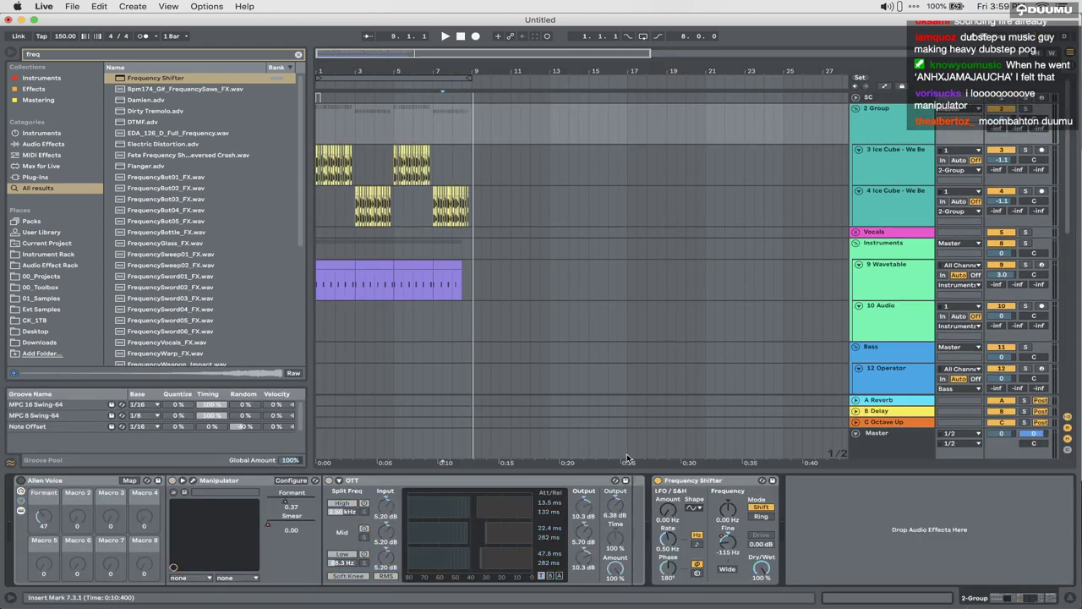
{"action": "left_click", "coordinate": [658, 480]}
Step: Copy the vocal chop at 2.2.3 on the 3 Ice Cube track to 24.4.1 and play it
{"action": "scroll", "coordinate": [365, 160], "scroll_direction": "up", "scroll_amount": 5}
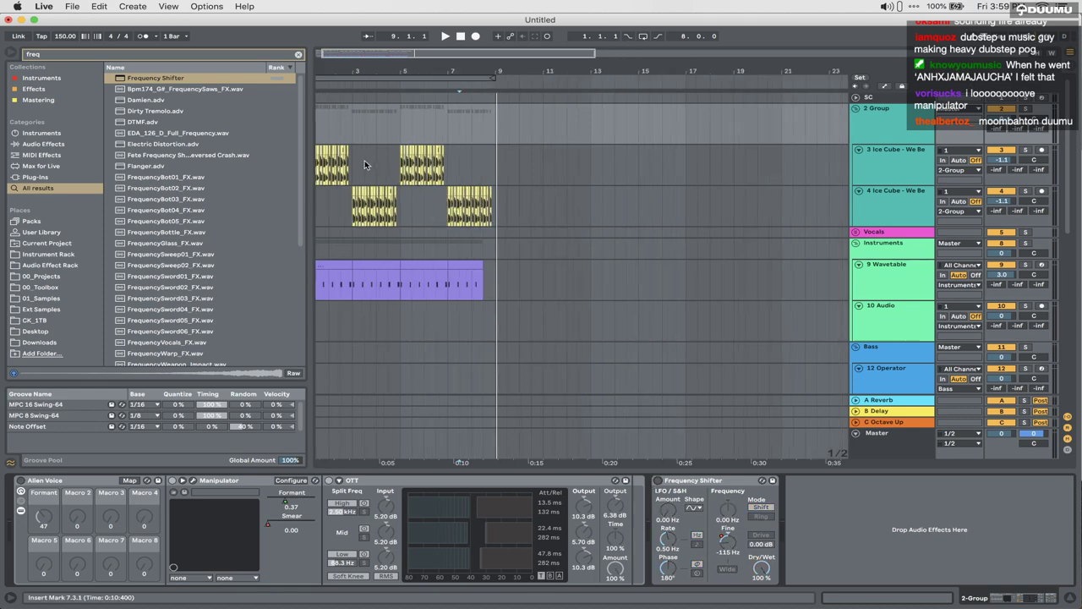
{"action": "scroll", "coordinate": [428, 159], "scroll_direction": "left", "scroll_amount": 4}
{"action": "left_click", "coordinate": [426, 150]}
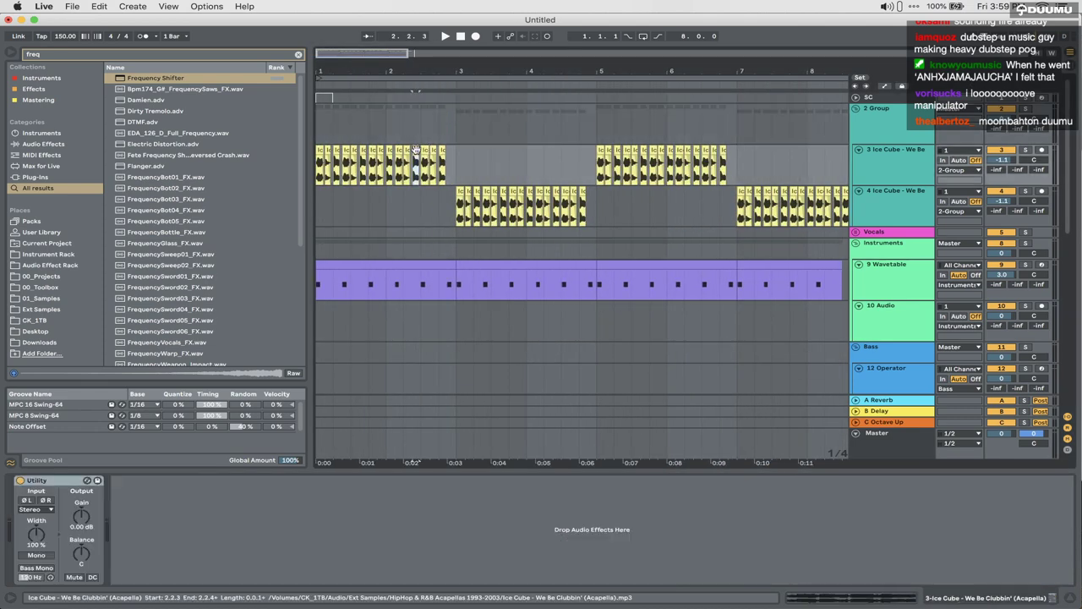
{"action": "key", "text": "super+c"}
{"action": "scroll", "coordinate": [427, 154], "scroll_direction": "right", "scroll_amount": 15}
{"action": "left_click", "coordinate": [667, 158]}
{"action": "key", "text": "super+v"}
{"action": "key", "text": "space"}
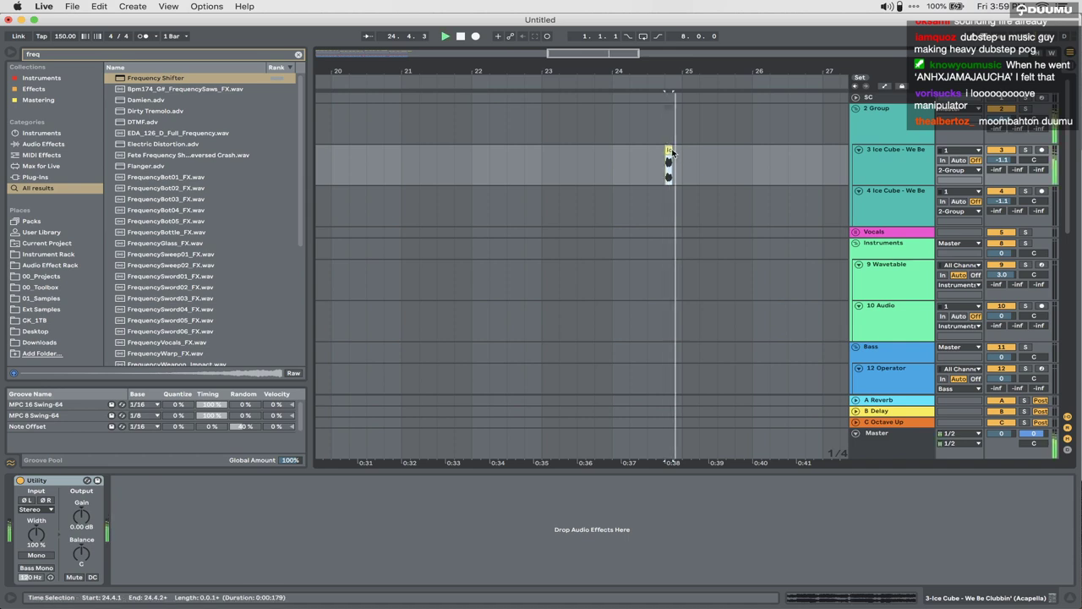
Step: Extend the copied vocal clip in both directions so it spans 24.1.1 to 26.2.1
{"action": "left_click_drag", "start_coordinate": [672, 151], "coordinate": [770, 151]}
{"action": "key", "text": "space"}
{"action": "left_click_drag", "start_coordinate": [662, 151], "coordinate": [612, 152]}
{"action": "key", "text": "space"}
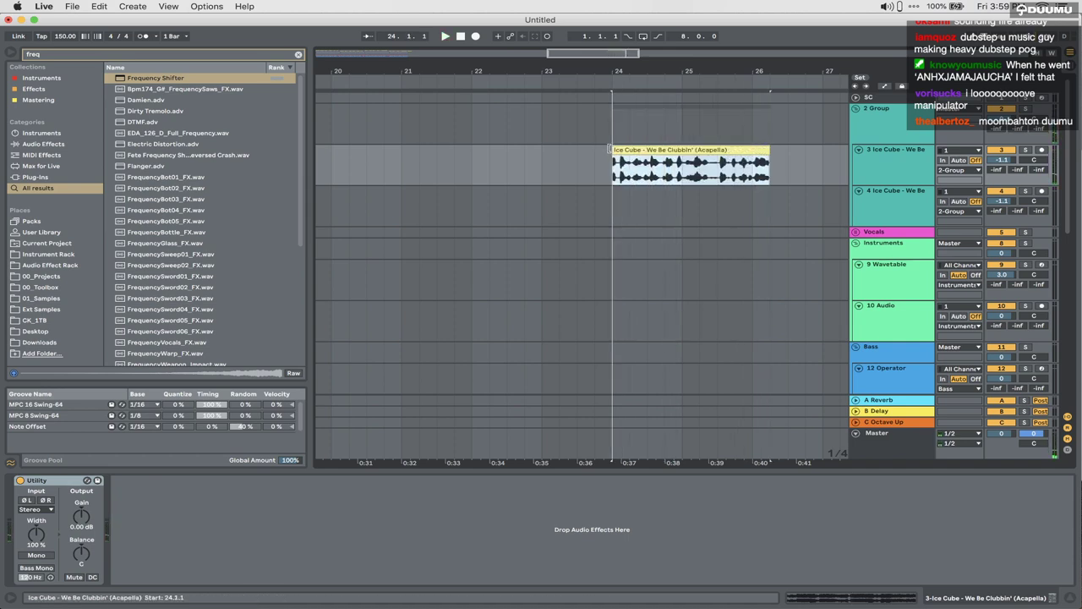
Step: Play the extended vocal clip from 24.1.1 and delete it
{"action": "left_click", "coordinate": [647, 177]}
{"action": "key", "text": "space"}
{"action": "left_click", "coordinate": [655, 153]}
{"action": "key", "text": "Delete"}
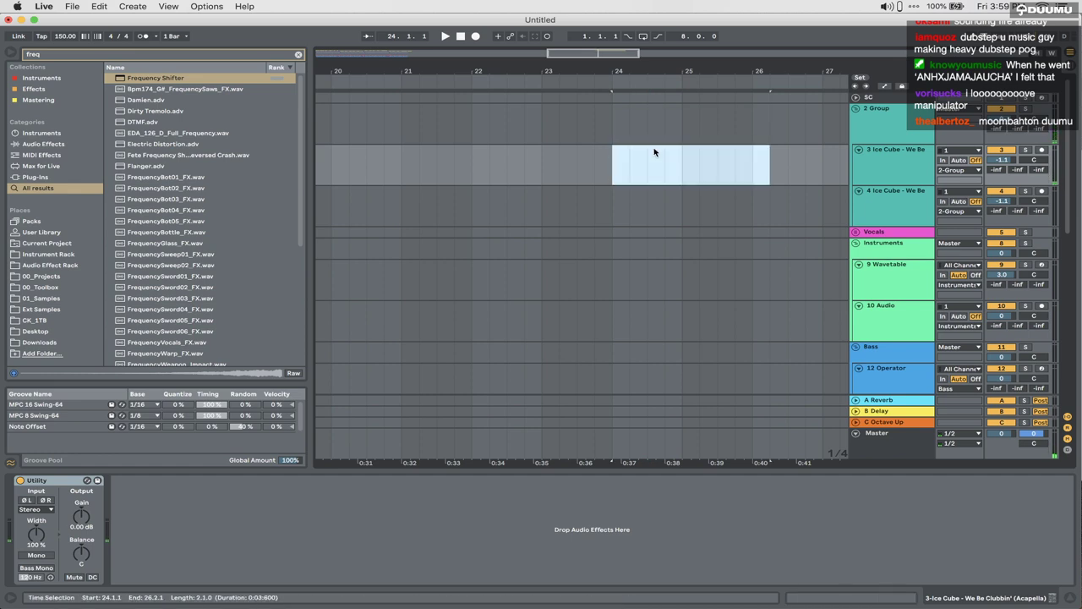
Step: Play from 1.1.1 and switch the Alien Voice rack and Frequency Shifter on the 2 Group track back on
{"action": "scroll", "coordinate": [679, 190], "scroll_direction": "left", "scroll_amount": 15}
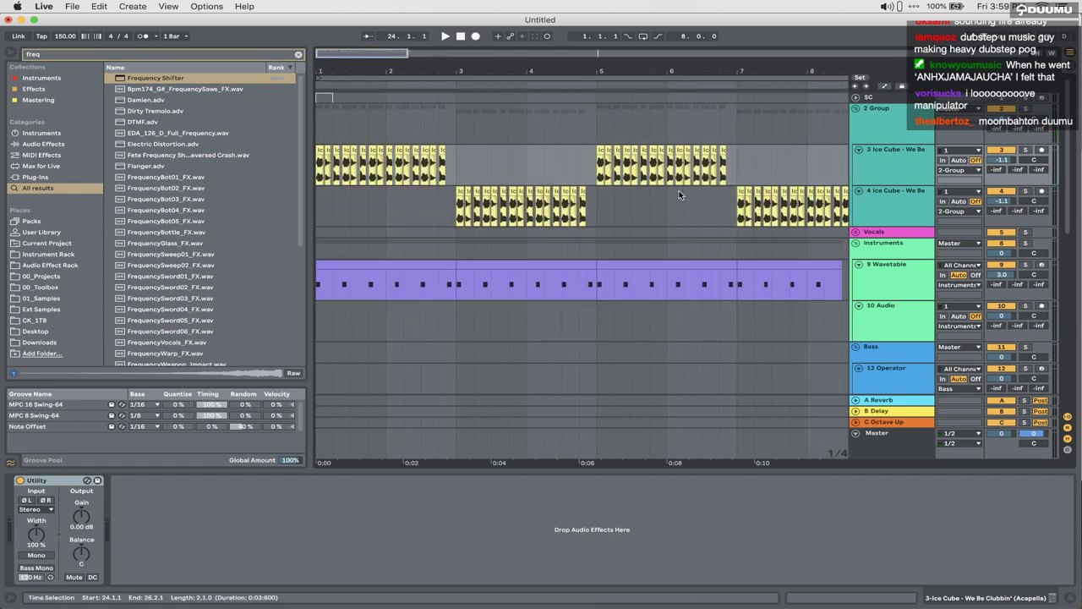
{"action": "left_click", "coordinate": [318, 145]}
{"action": "key", "text": "space"}
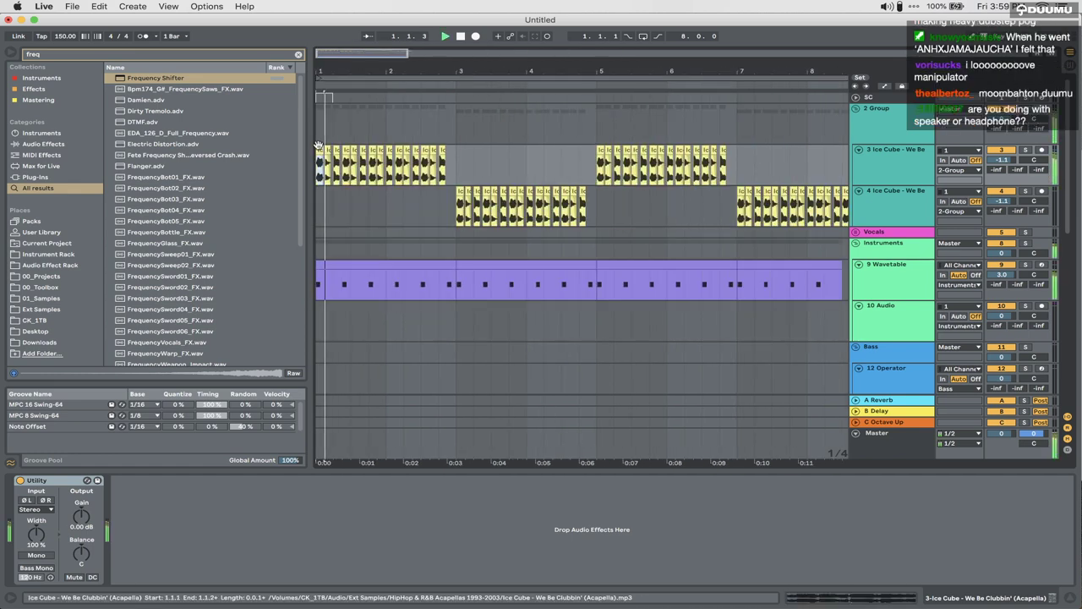
{"action": "left_click", "coordinate": [916, 124]}
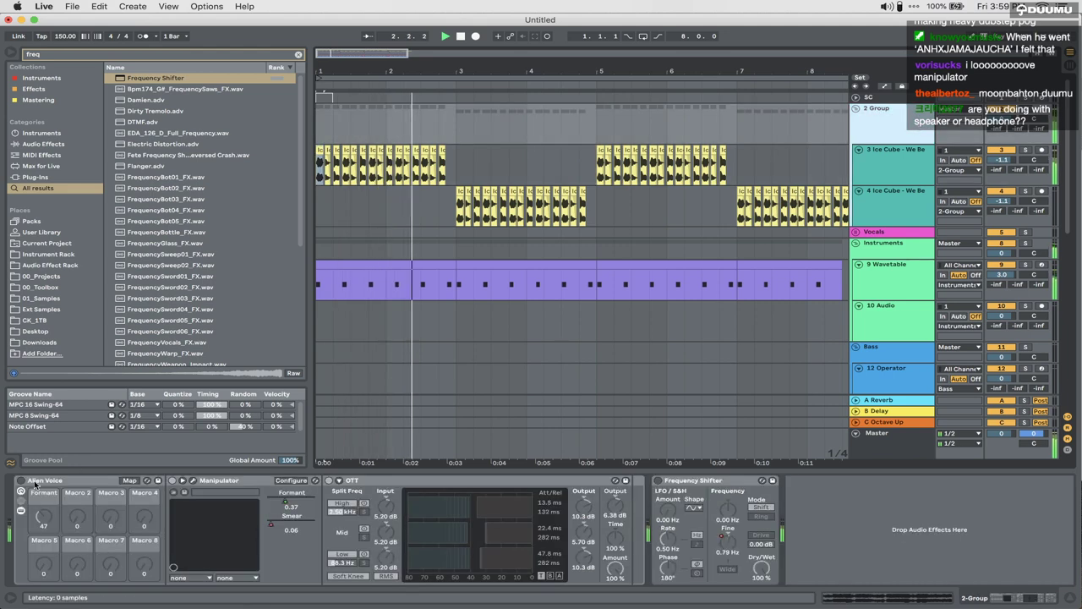
{"action": "left_click", "coordinate": [658, 480]}
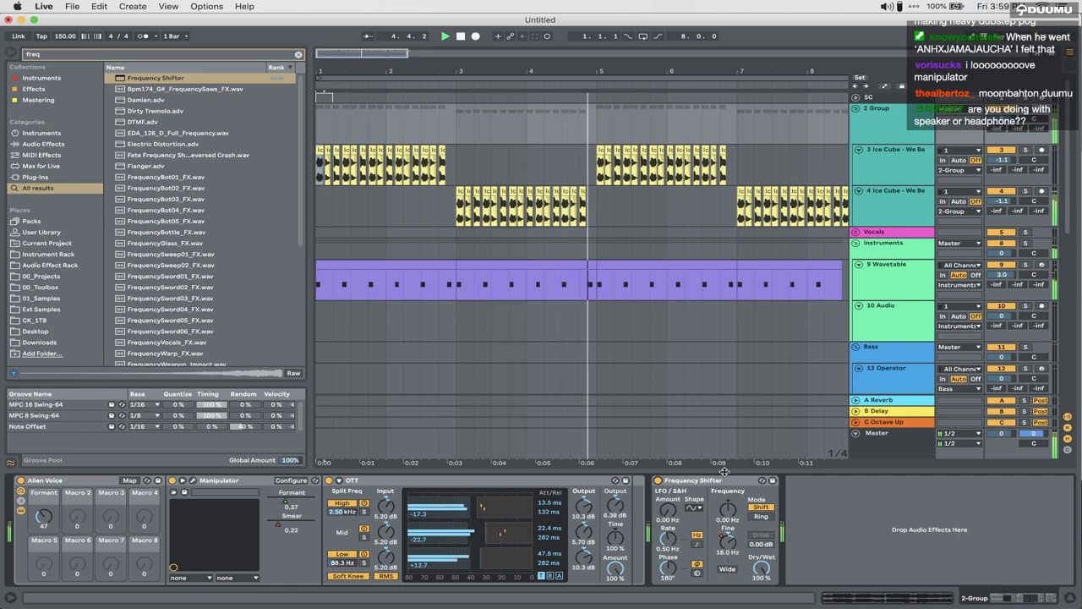
Step: Hide the device view and audition the end of the build-up from 7.4.1
{"action": "double_click", "coordinate": [724, 471]}
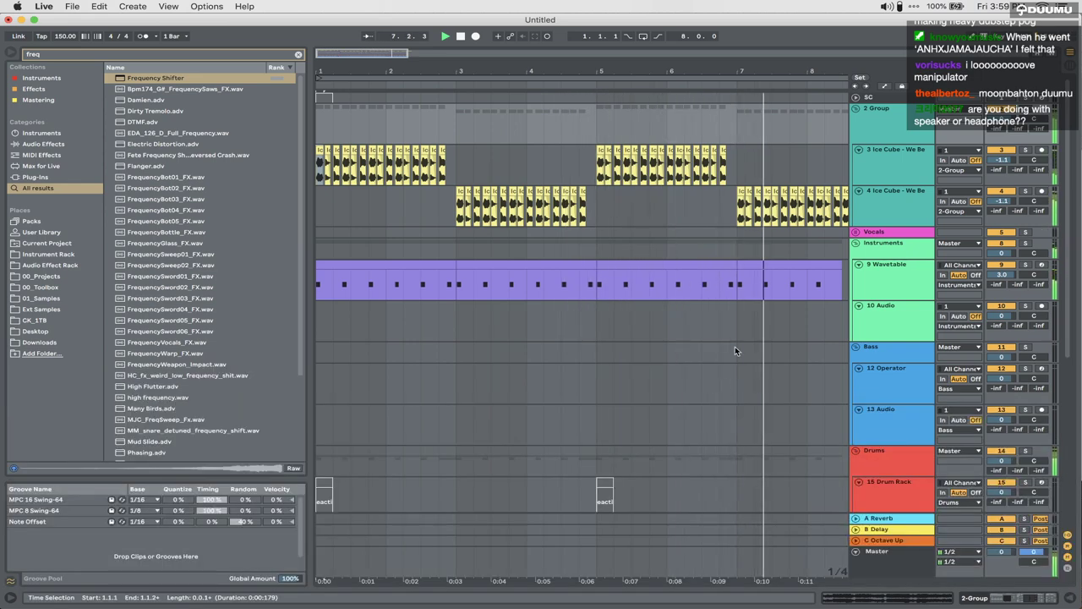
{"action": "scroll", "coordinate": [737, 332], "scroll_direction": "right", "scroll_amount": 5}
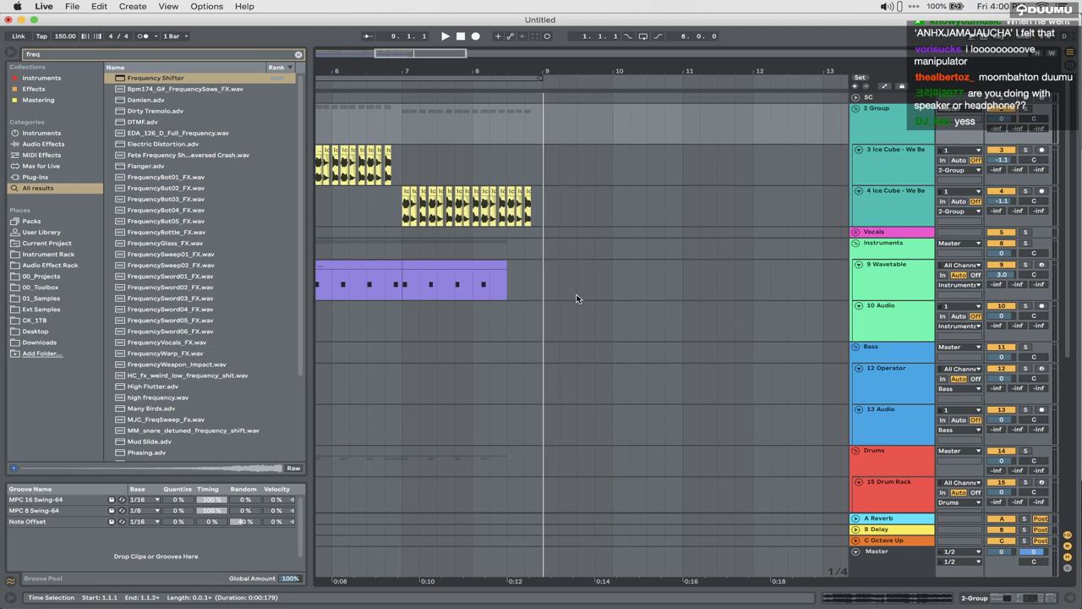
{"action": "left_click", "coordinate": [455, 248]}
{"action": "key", "text": "space"}
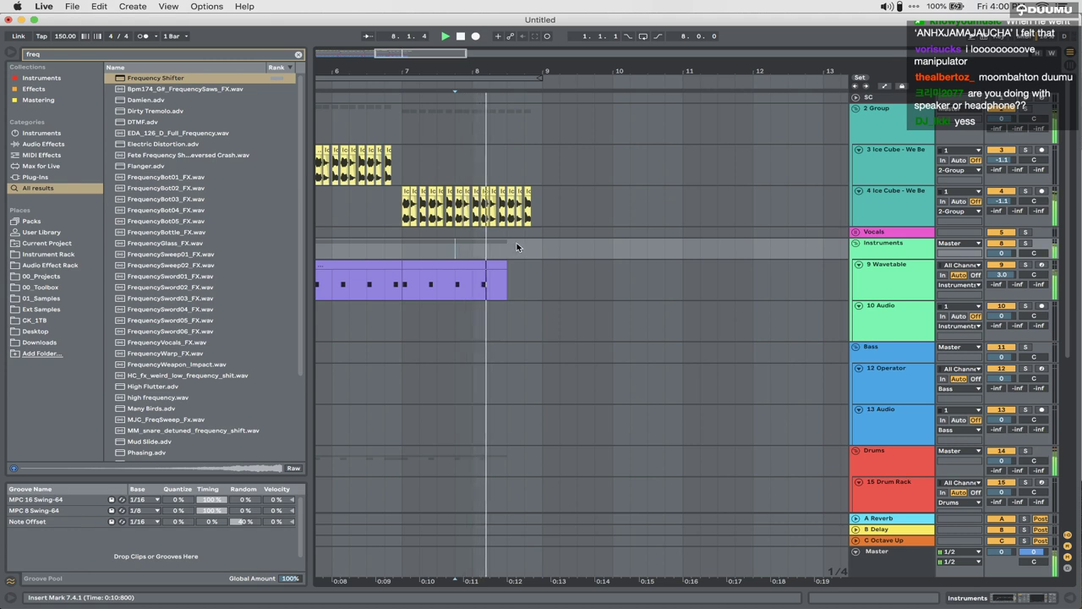
Step: Duplicate the 4 Ice Cube track, leaving the chops from 8.3.1 onward only on the duplicate and the earlier ones only on the original
{"action": "left_click", "coordinate": [881, 214]}
{"action": "key", "text": "super+d"}
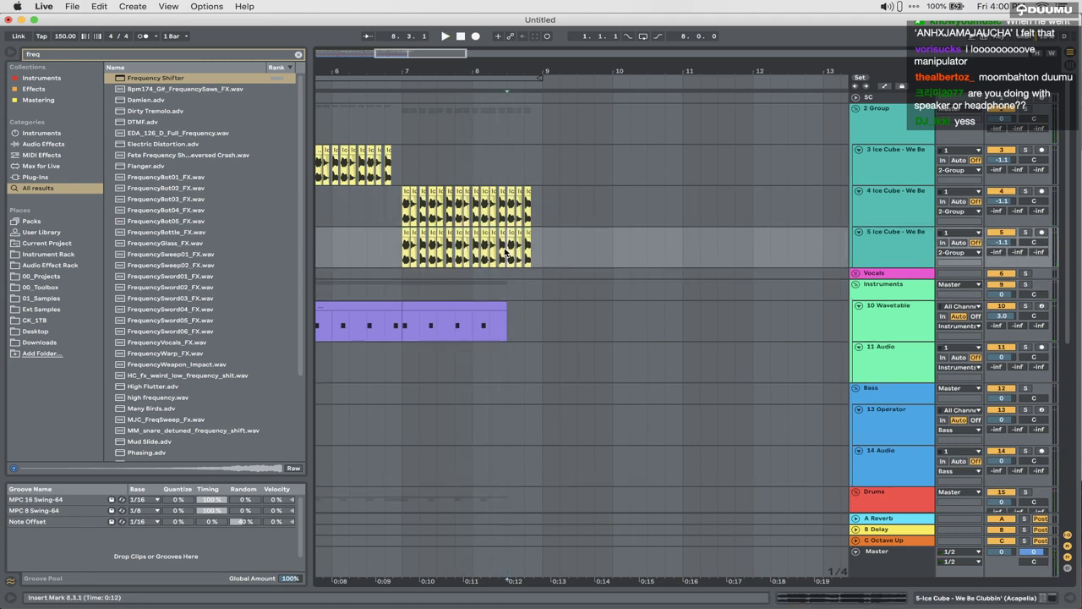
{"action": "left_click_drag", "start_coordinate": [505, 251], "coordinate": [316, 253]}
{"action": "key", "text": "Delete"}
{"action": "left_click_drag", "start_coordinate": [509, 205], "coordinate": [559, 205]}
{"action": "key", "text": "Delete"}
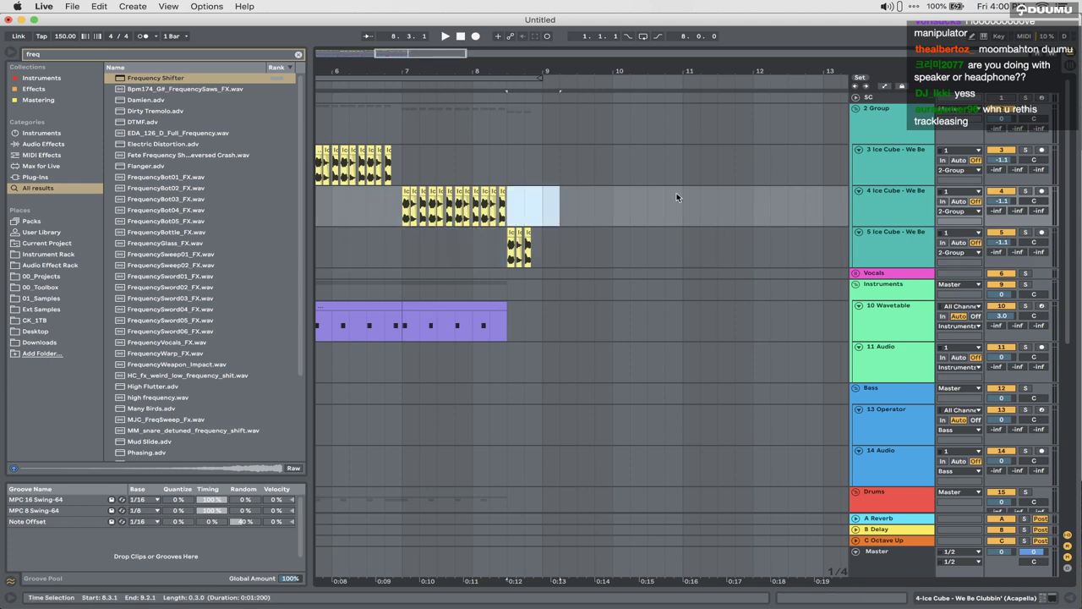
Step: Solo the 2 Group track and play from 8.3.1
{"action": "left_click", "coordinate": [902, 240]}
{"action": "left_click", "coordinate": [877, 128]}
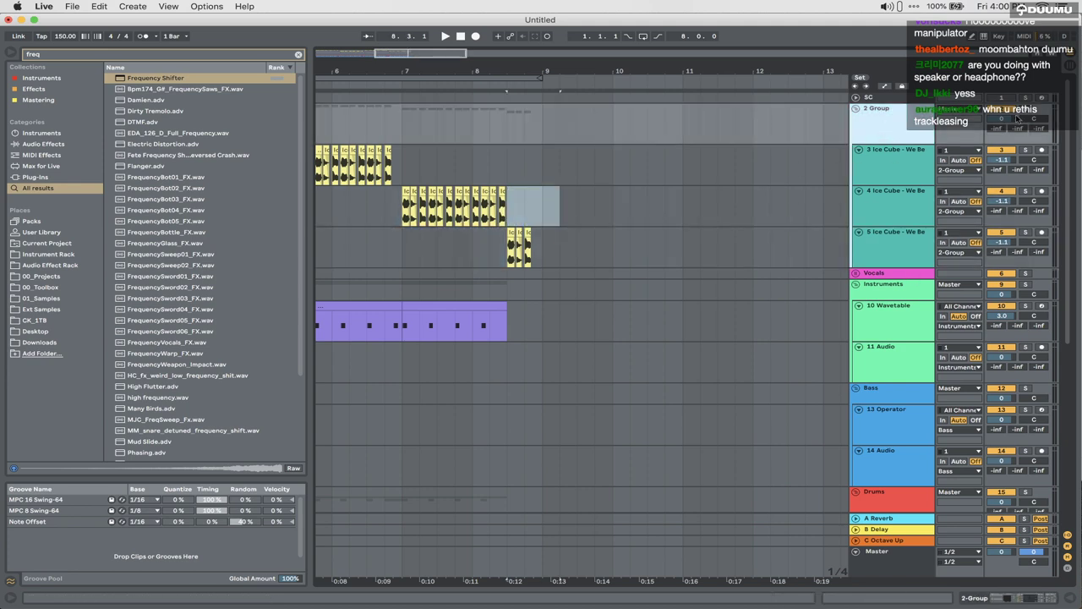
{"action": "key", "text": "space"}
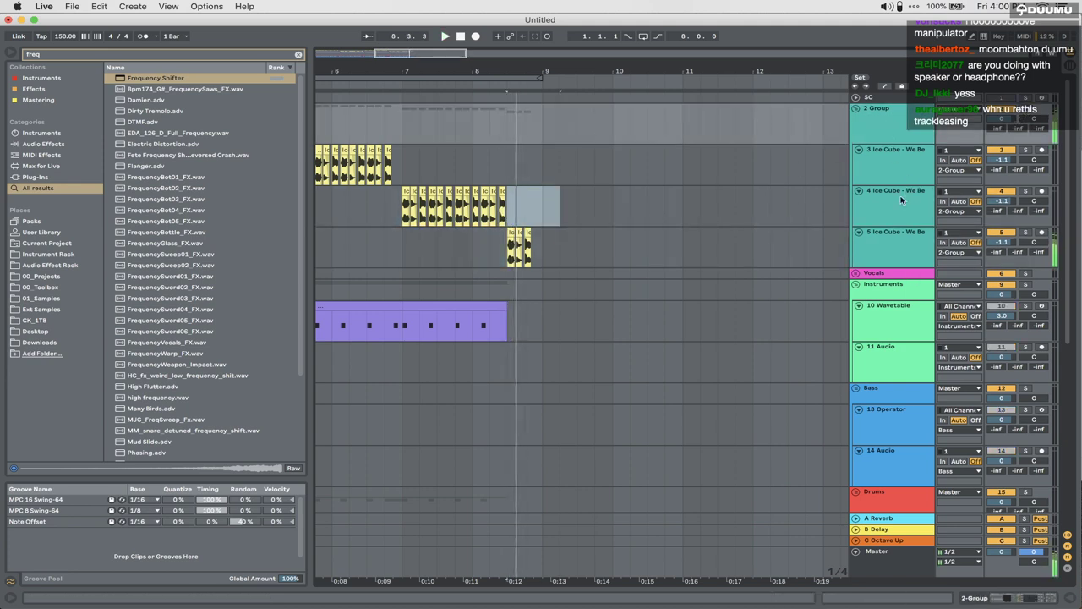
Step: Group the 3 and 4 Ice Cube tracks and move the 2 Group effect chain onto the new nested group
{"action": "left_click", "coordinate": [890, 157], "text": "shift"}
{"action": "key", "text": "super+g"}
{"action": "left_click", "coordinate": [887, 126]}
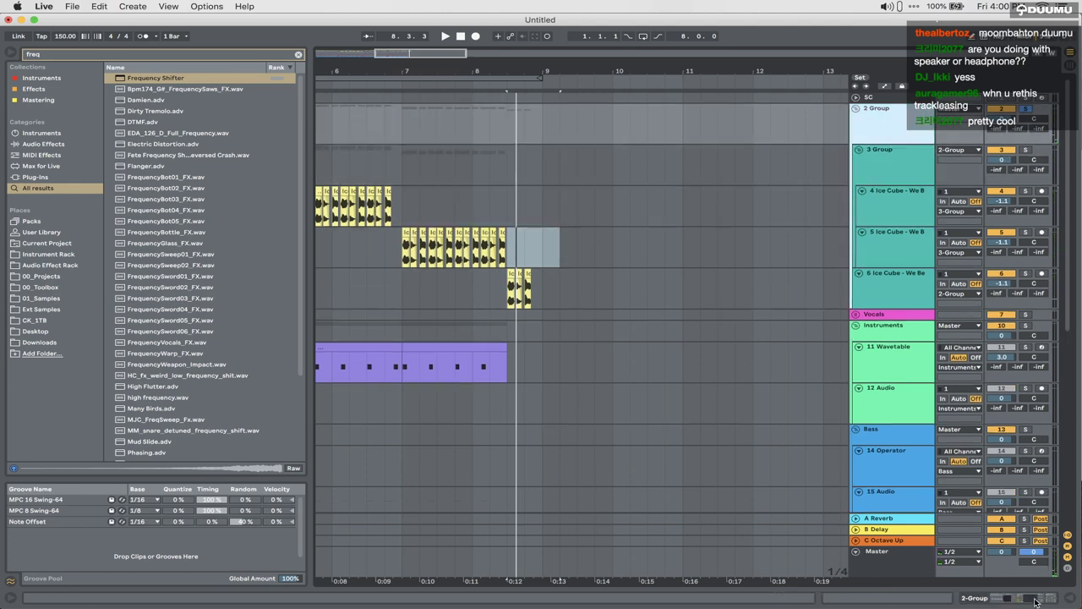
{"action": "left_click", "coordinate": [1015, 596]}
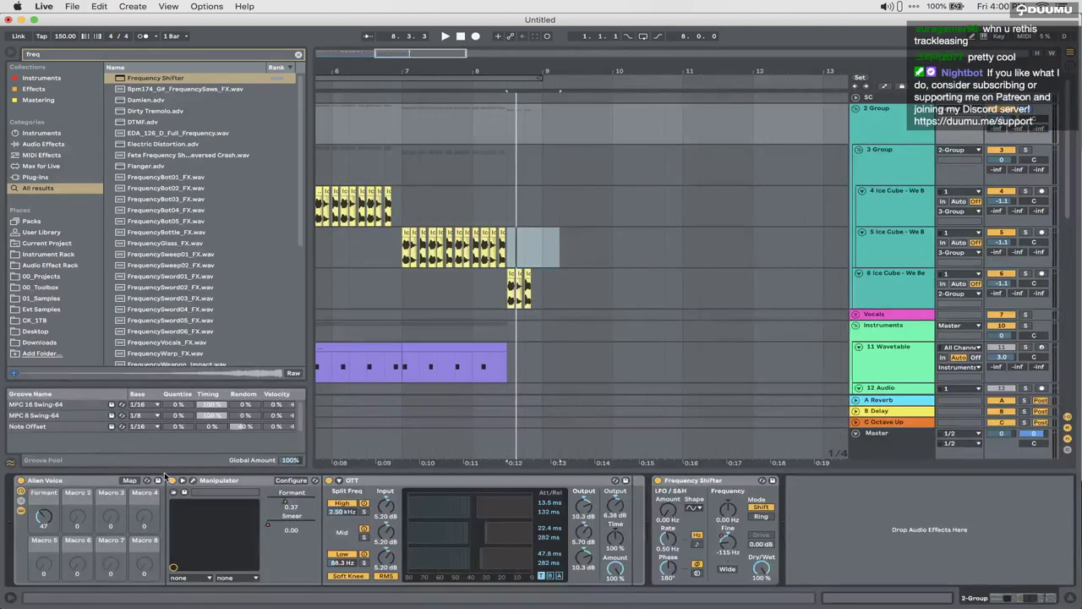
{"action": "left_click", "coordinate": [928, 170]}
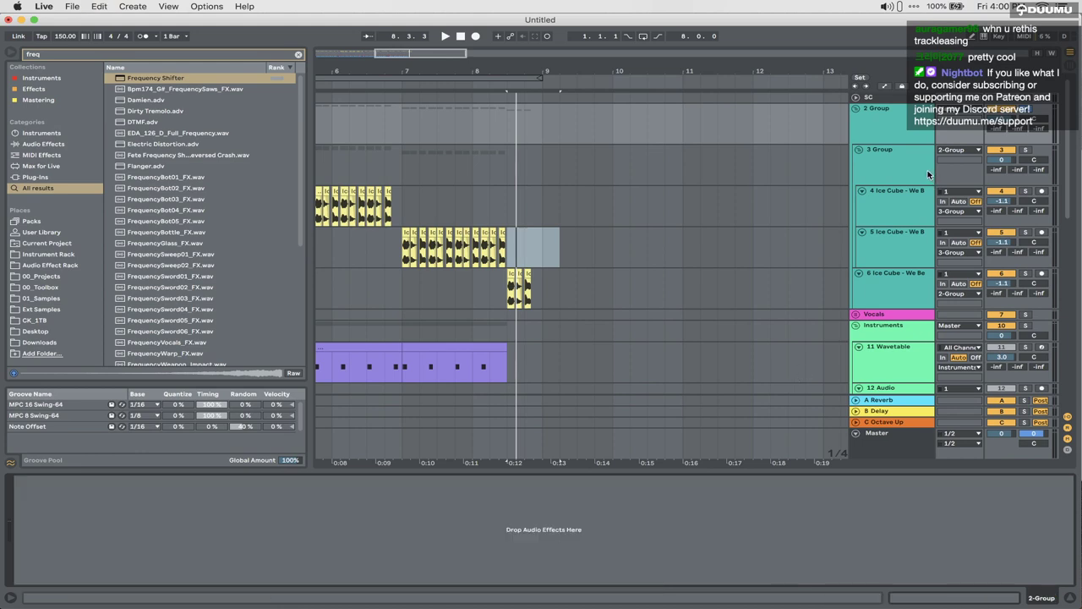
{"action": "left_click", "coordinate": [555, 535]}
{"action": "key", "text": "super+v"}
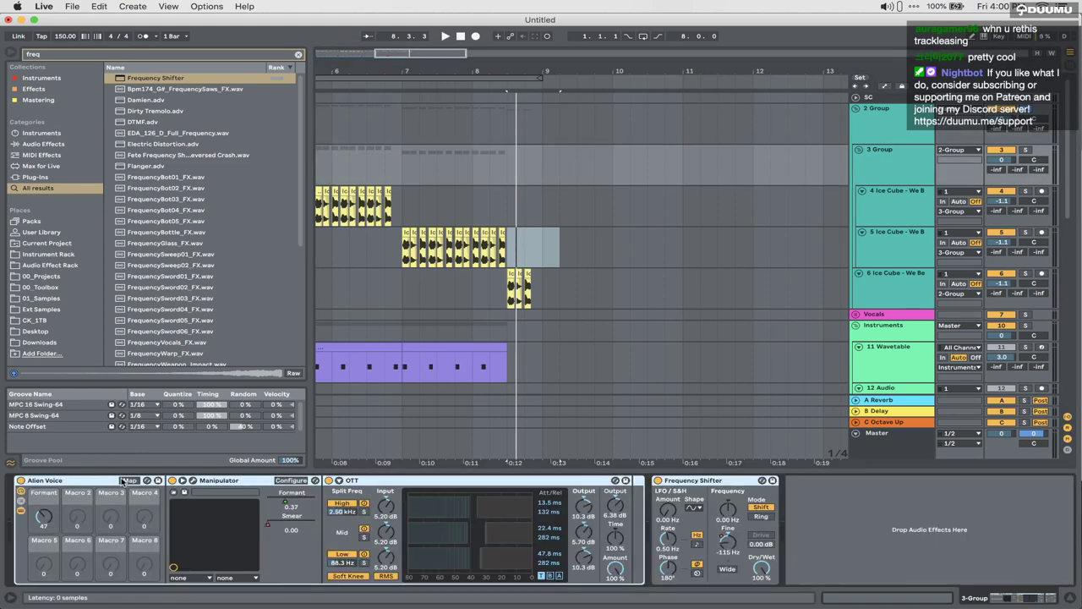
Step: Add a copy of the Alien Voice rack with Manipulator and OTT to the 6 Ice Cube track
{"action": "left_click", "coordinate": [923, 279]}
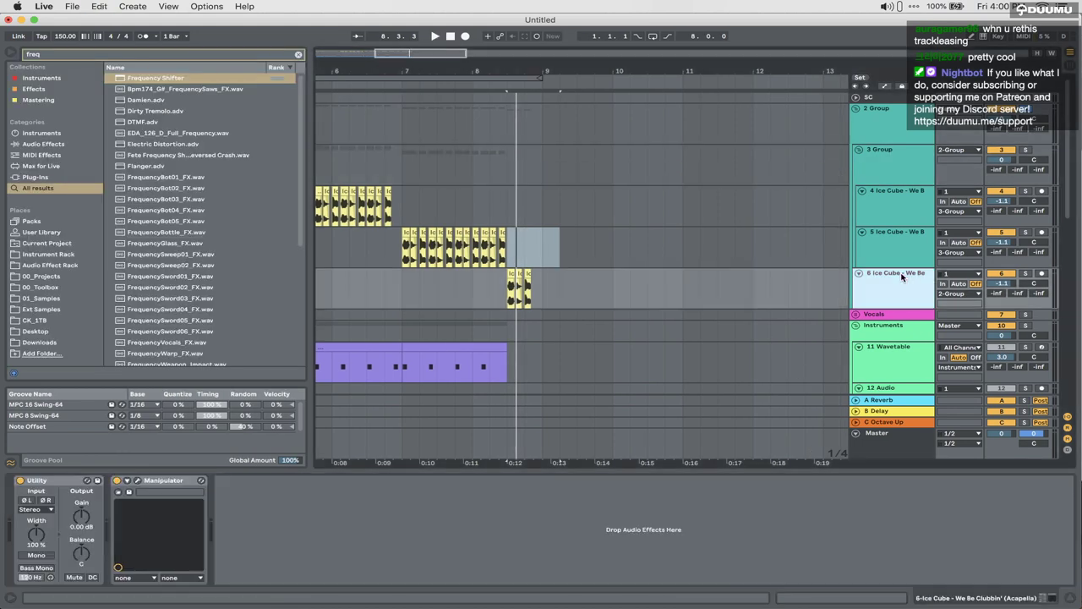
{"action": "left_click", "coordinate": [268, 513]}
{"action": "key", "text": "super+v"}
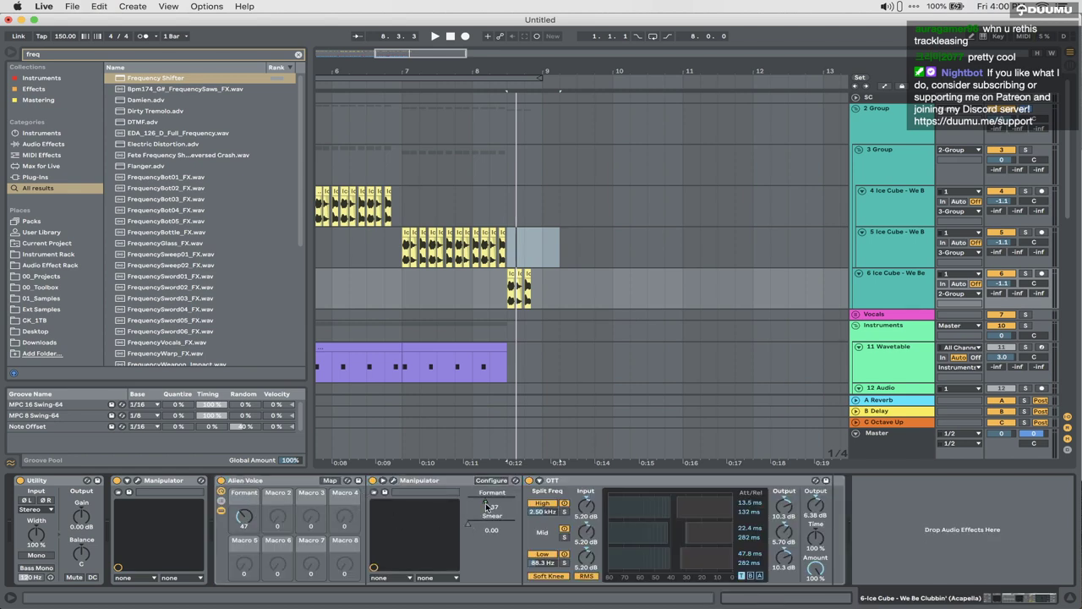
{"action": "left_click", "coordinate": [487, 505]}
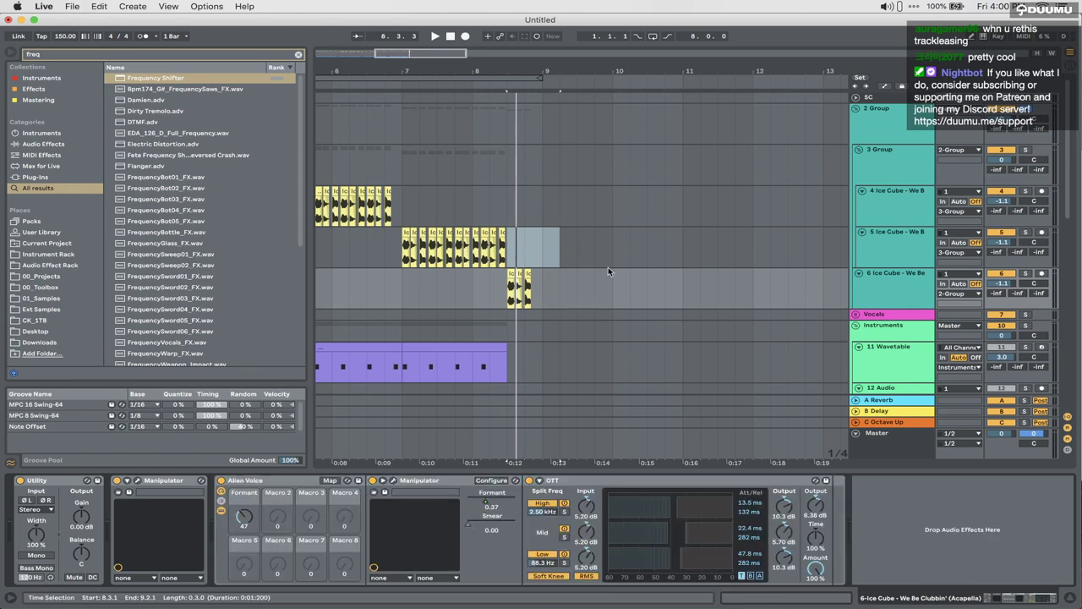
Step: Solo the 3 Group track and audition it from 8.1.1
{"action": "left_click", "coordinate": [472, 288]}
{"action": "left_click", "coordinate": [1026, 151]}
{"action": "key", "text": "space"}
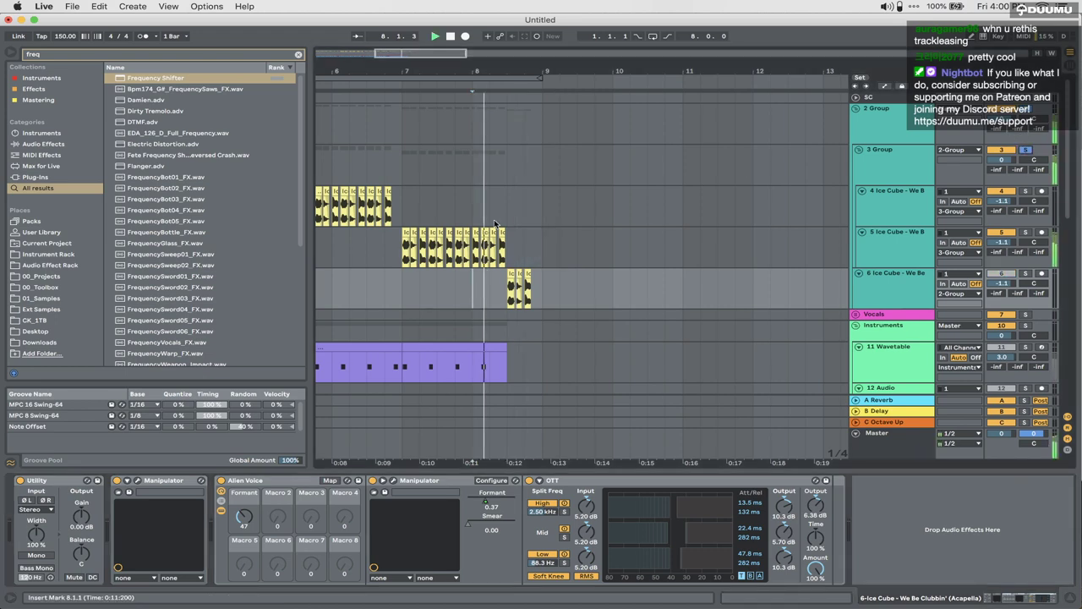
{"action": "key", "text": "space"}
{"action": "key", "text": "space"}
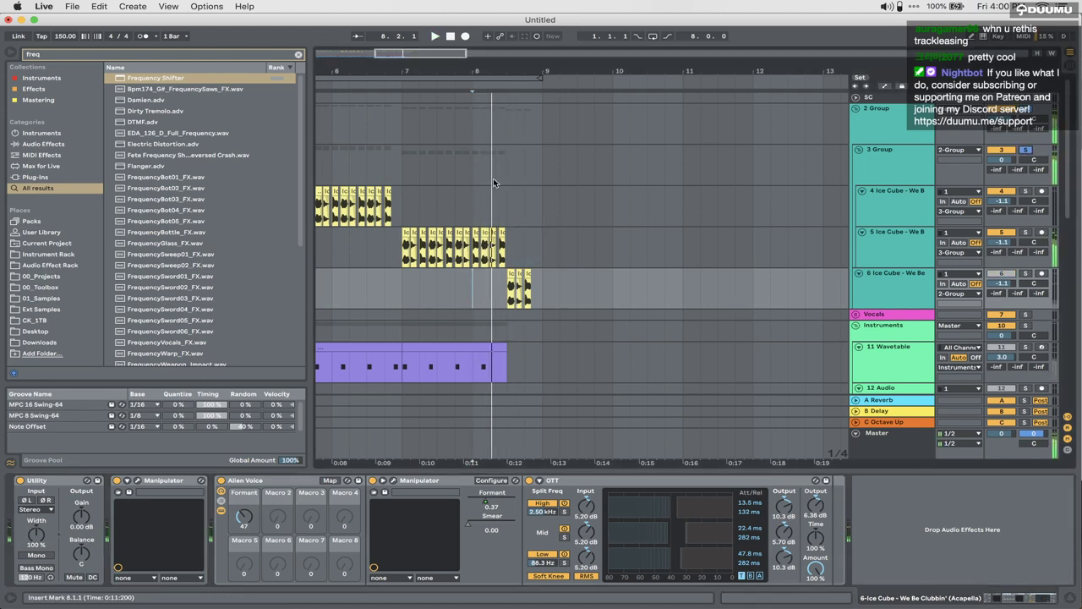
Step: Extend the Manipulator Smear ramp on the 3 Group track so its drop falls at 8.3.1
{"action": "key", "text": "a"}
{"action": "left_click", "coordinate": [883, 159]}
{"action": "left_click", "coordinate": [880, 186]}
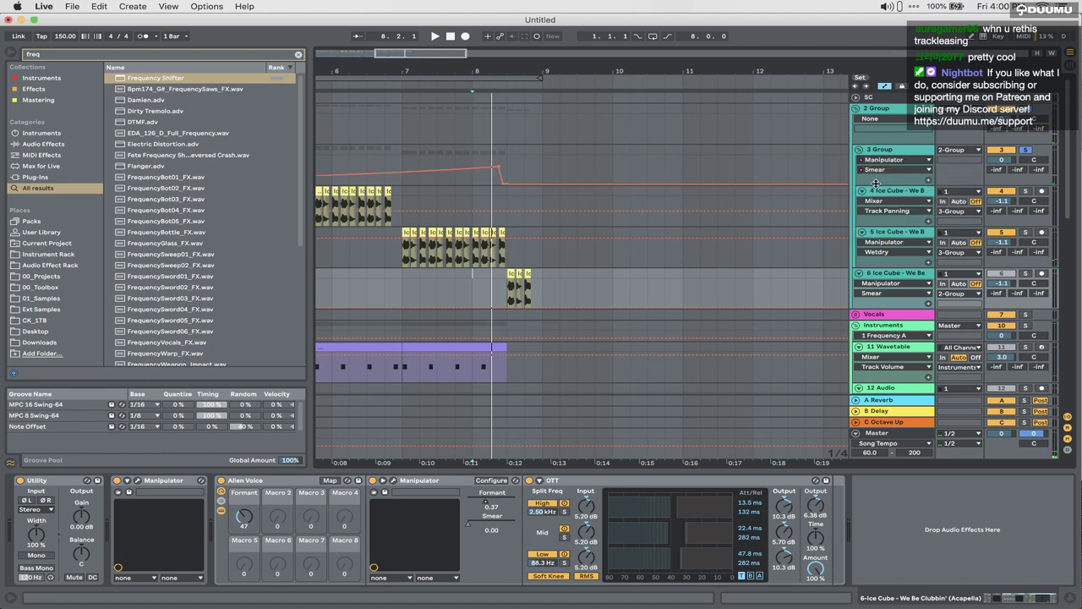
{"action": "left_click", "coordinate": [505, 184]}
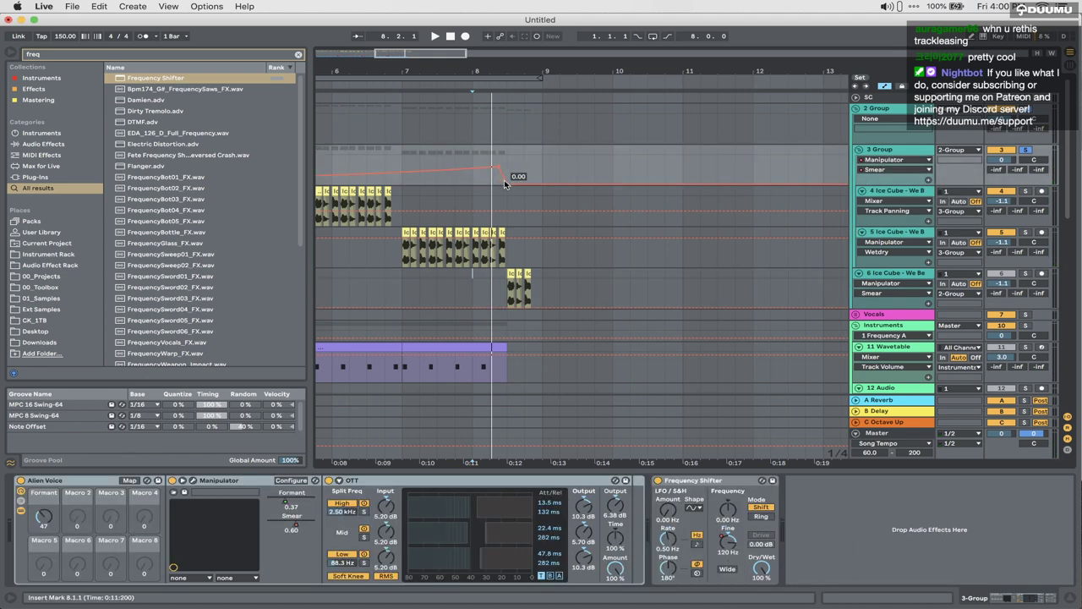
{"action": "left_click_drag", "start_coordinate": [499, 164], "coordinate": [508, 163]}
{"action": "key", "text": "a"}
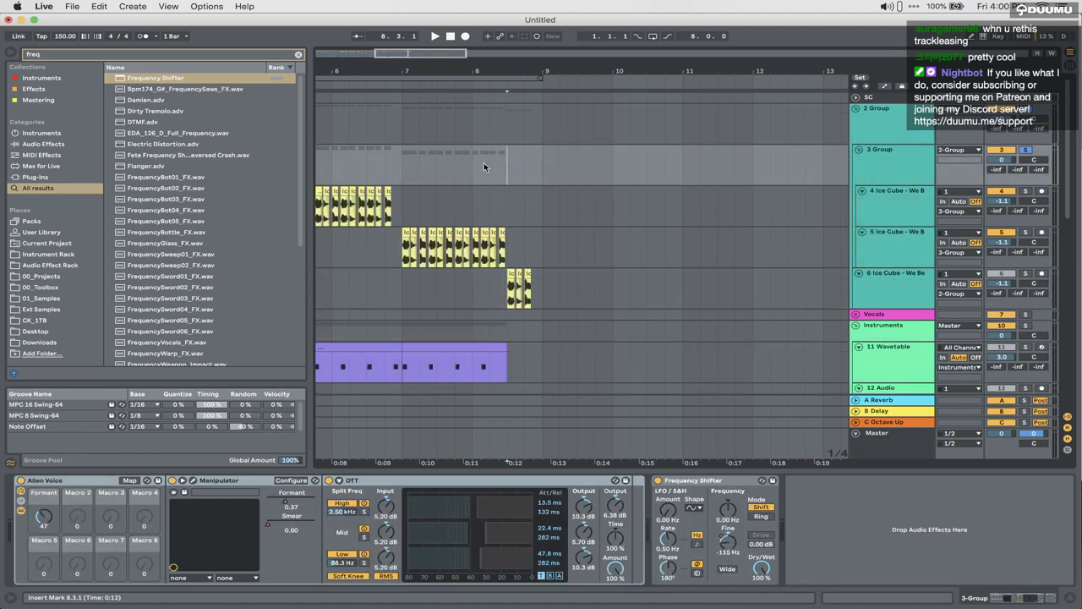
Step: Find the Tape Stop rack and add it to the end of the 3 Group effect chain
{"action": "key", "text": "super+f"}
{"action": "type", "text": "tape"}
{"action": "key", "text": "Return"}
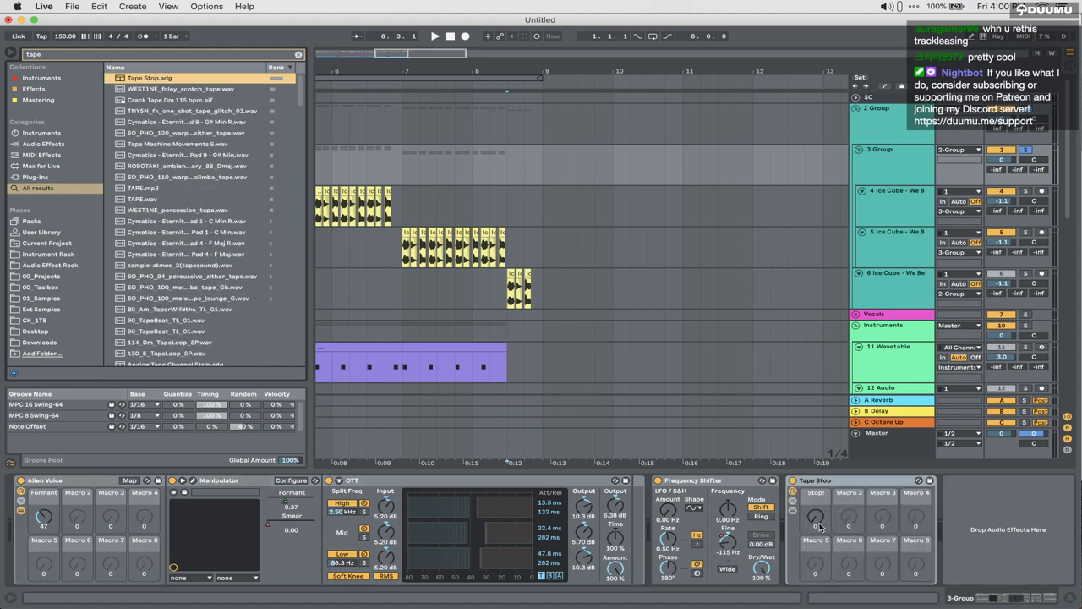
Step: Edit the automation of Tape Stop's Stop! macro around 8.3.1 on the 3 Group track and play from 7.4.1
{"action": "left_click", "coordinate": [820, 526]}
{"action": "key", "text": "a"}
{"action": "mouse_move", "coordinate": [506, 183]}
{"action": "left_mouse_down"}
{"action": "mouse_move", "coordinate": [505, 158]}
{"action": "mouse_move", "coordinate": [508, 184]}
{"action": "left_mouse_up"}
{"action": "left_click", "coordinate": [456, 162]}
{"action": "key", "text": "space"}
{"action": "key", "text": "a"}
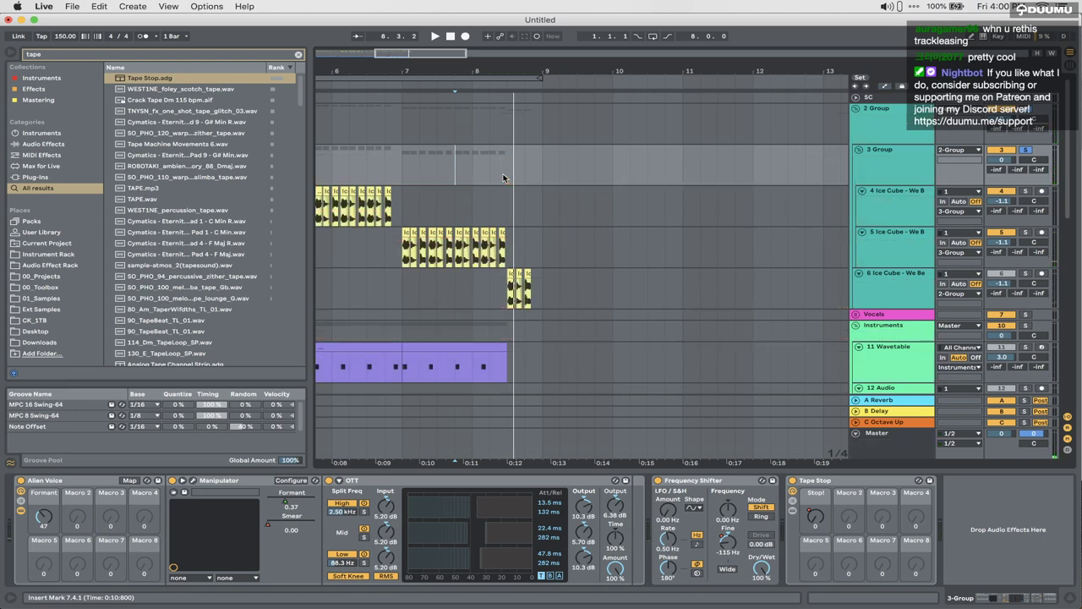
Step: Add a Utility to the end of the 3 Group effect chain and automate its Gain down to -inf dB around 8.3.1
{"action": "key", "text": "super+f"}
{"action": "type", "text": "utili"}
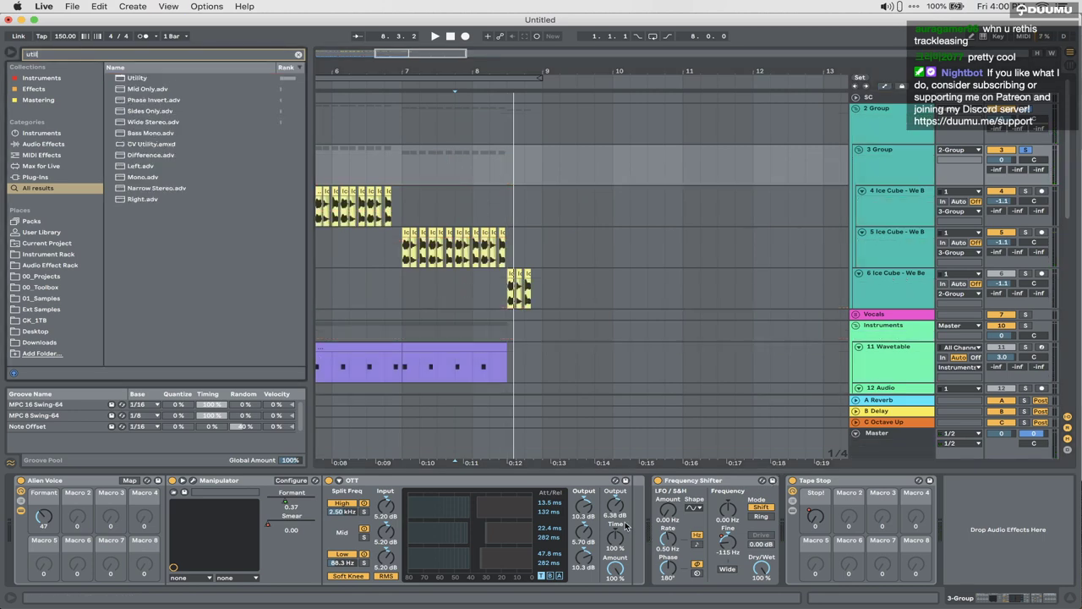
{"action": "key", "text": "Return"}
{"action": "key", "text": "a"}
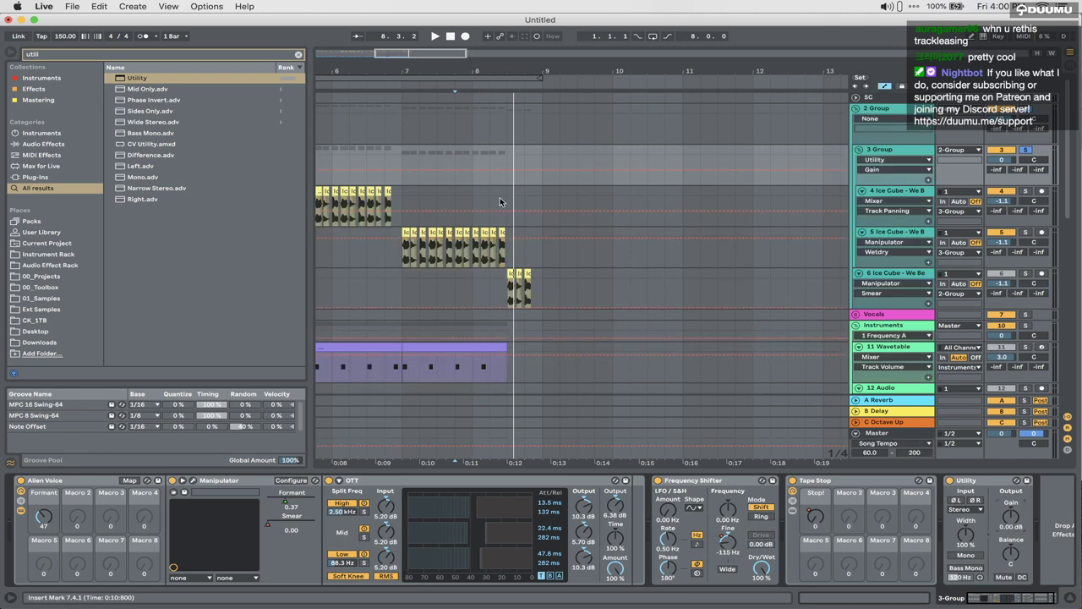
{"action": "key", "text": "a"}
Step: Take the 3 Group track out of solo and play the full arrangement from 7.2.1
{"action": "left_click", "coordinate": [418, 168]}
{"action": "key", "text": "space"}
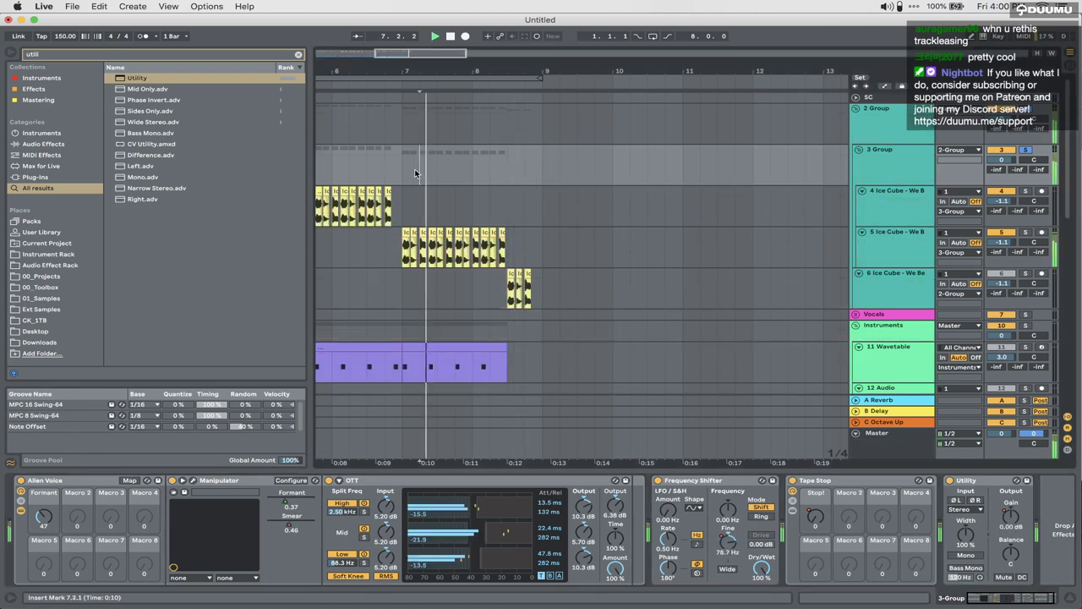
{"action": "key", "text": "space"}
{"action": "left_click", "coordinate": [1026, 150]}
{"action": "key", "text": "space"}
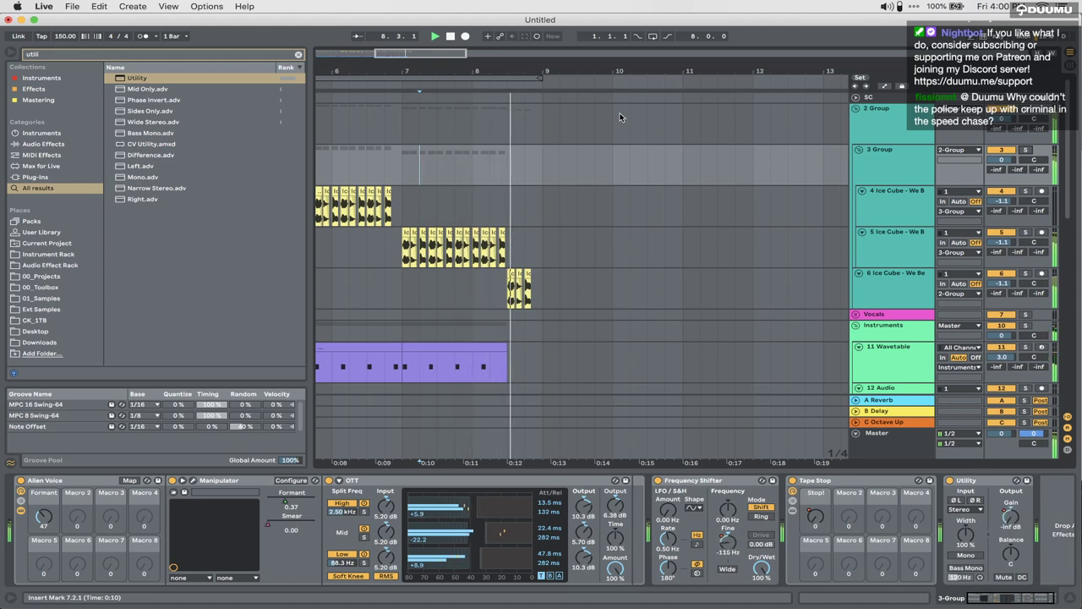
{"action": "key", "text": "space"}
Step: Copy the Tape Stop rack from the 3 Group track into the Master effect chain, ahead of the Utility
{"action": "scroll", "coordinate": [492, 353], "scroll_direction": "down", "scroll_amount": 5}
{"action": "scroll", "coordinate": [492, 354], "scroll_direction": "left", "scroll_amount": 3}
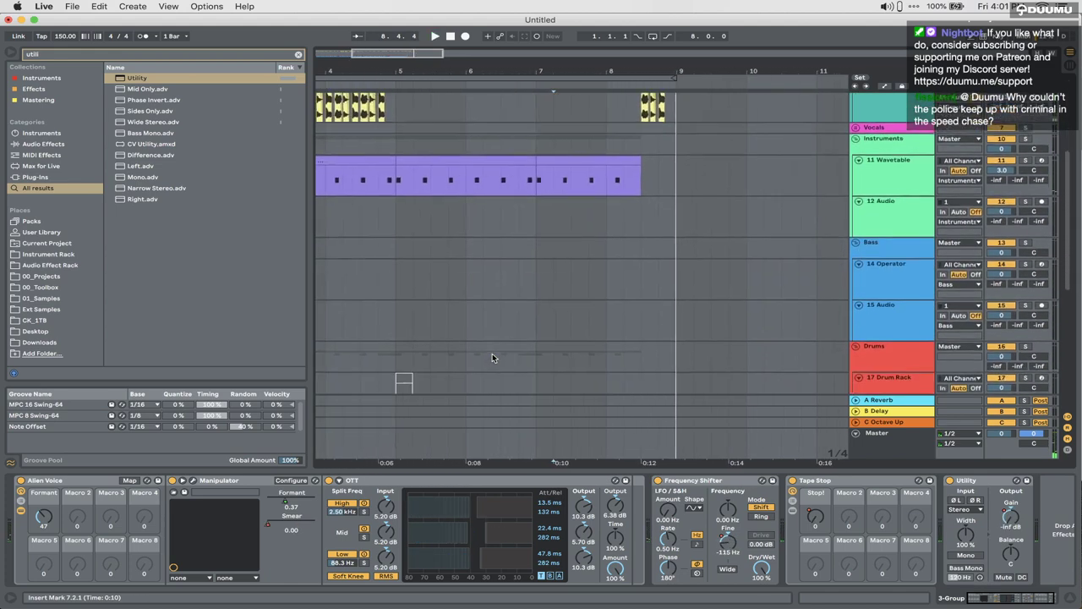
{"action": "scroll", "coordinate": [492, 353], "scroll_direction": "up", "scroll_amount": 5}
{"action": "left_click", "coordinate": [904, 183]}
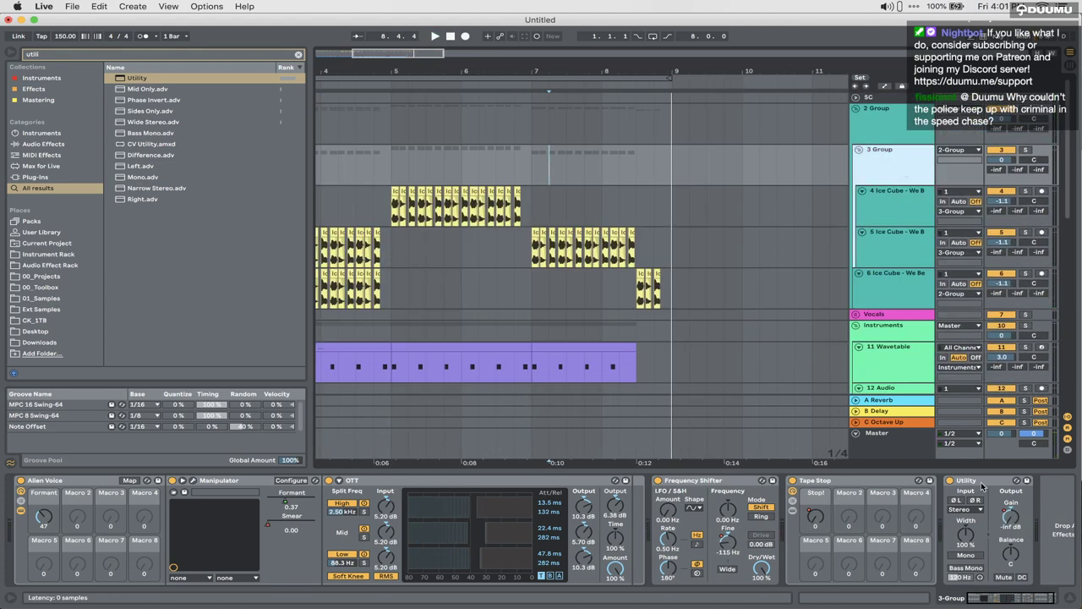
{"action": "left_click", "coordinate": [870, 481]}
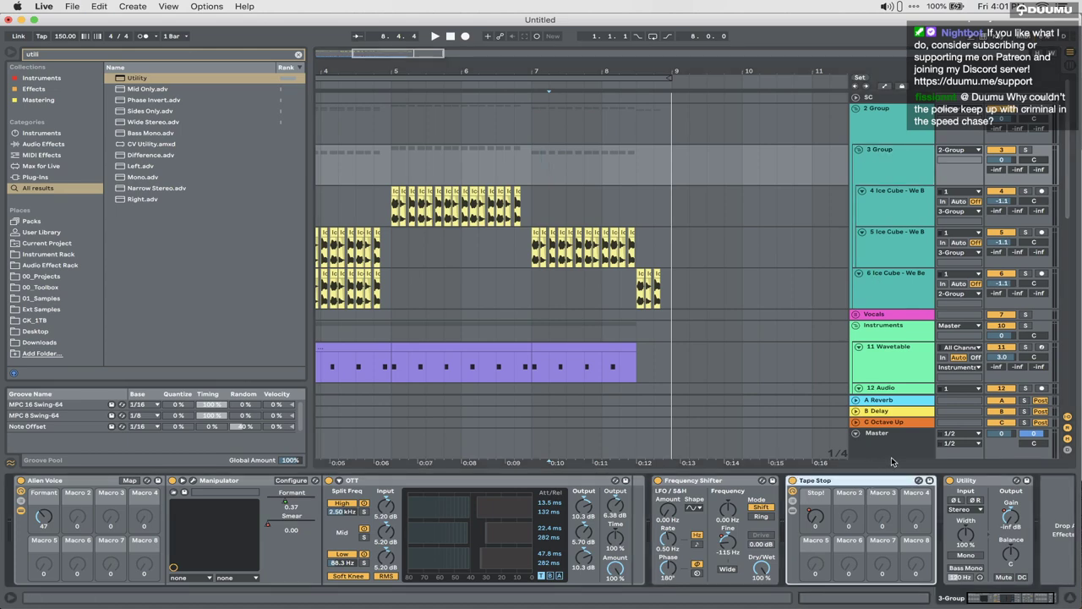
{"action": "left_click", "coordinate": [885, 450]}
{"action": "left_click", "coordinate": [82, 481]}
{"action": "key", "text": "super+v"}
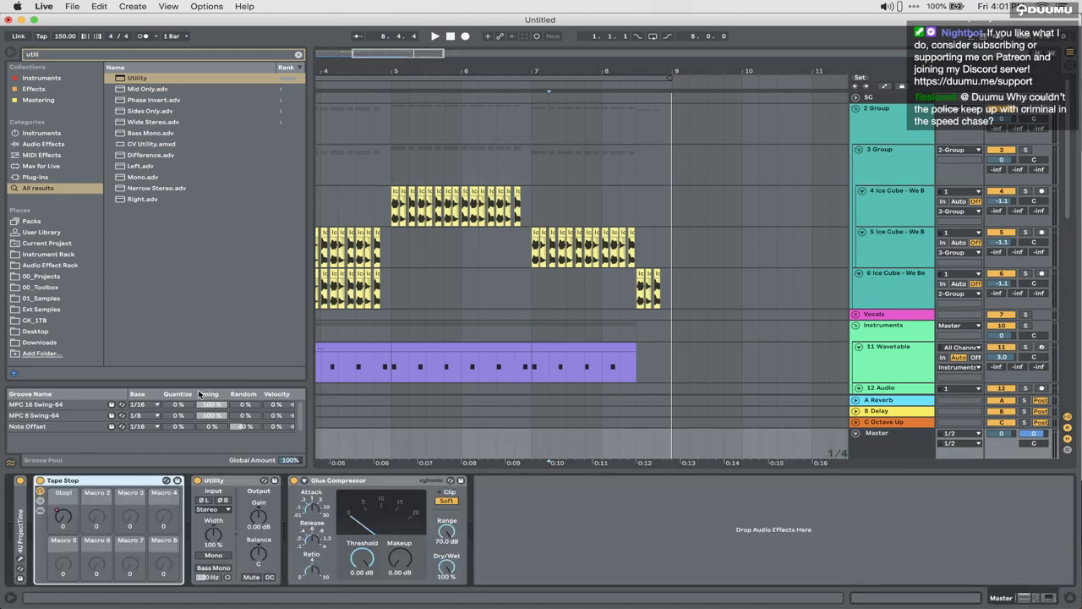
Step: Play the whole arrangement from 1.1.1 to the end of the build-up in bar 8
{"action": "scroll", "coordinate": [356, 362], "scroll_direction": "left", "scroll_amount": 5}
{"action": "left_click_drag", "start_coordinate": [336, 354], "coordinate": [454, 361]}
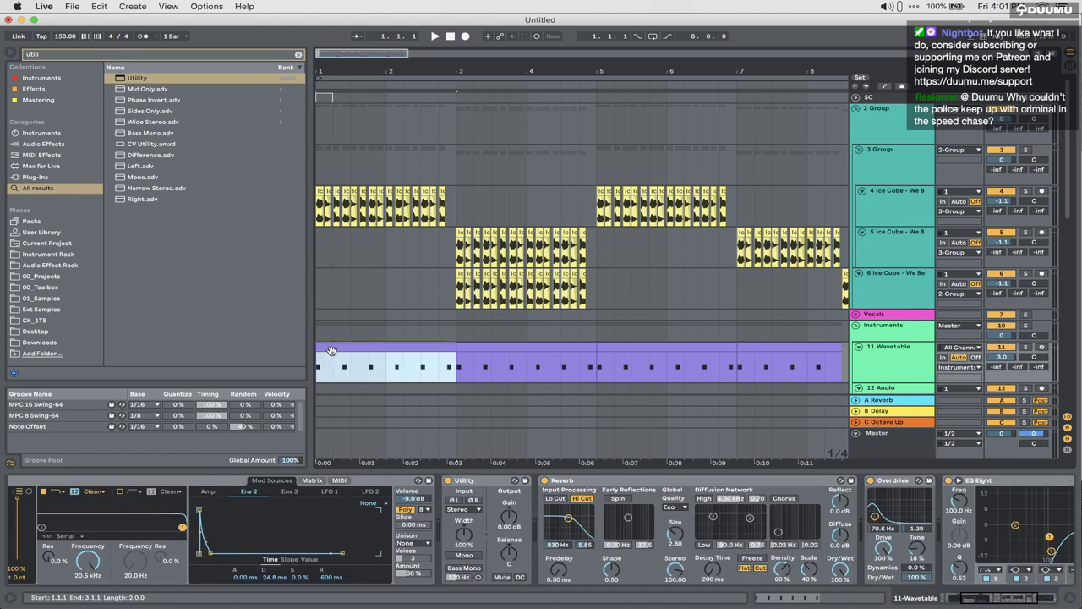
{"action": "key", "text": "space"}
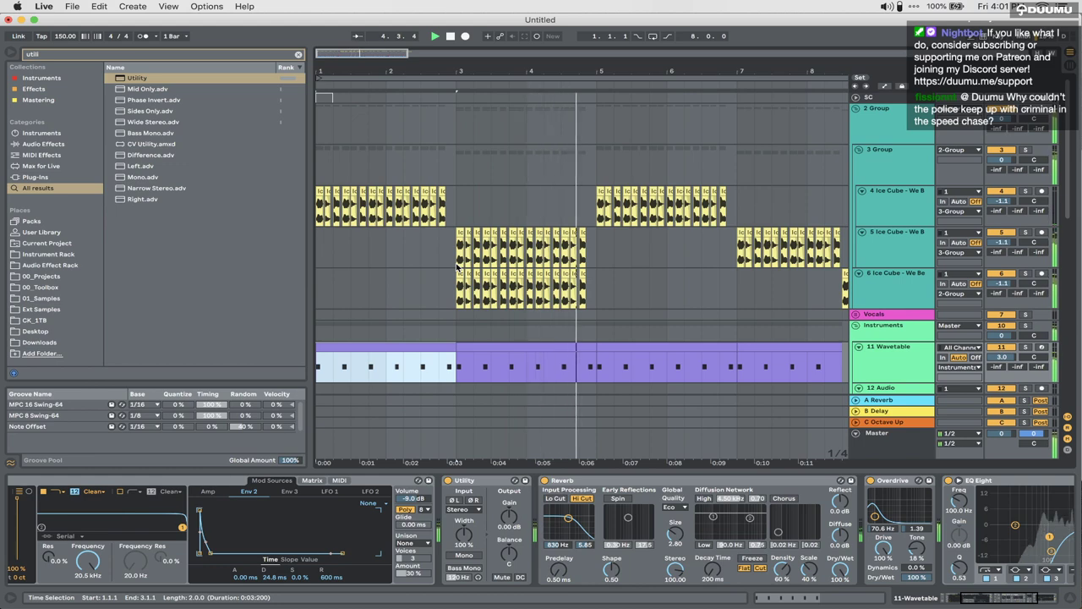
{"action": "scroll", "coordinate": [459, 267], "scroll_direction": "down", "scroll_amount": 2}
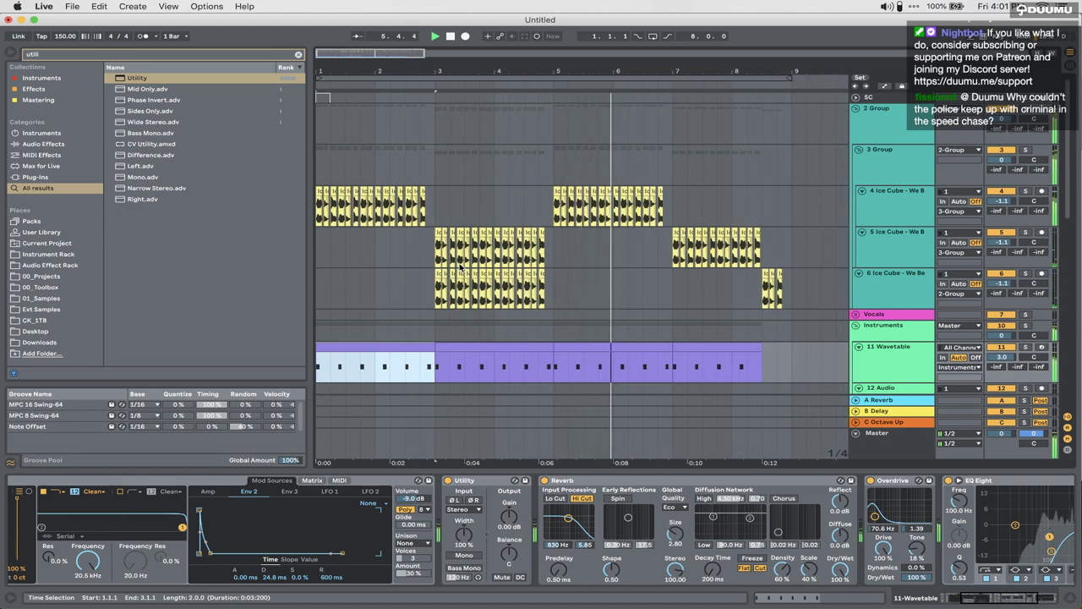
{"action": "scroll", "coordinate": [459, 266], "scroll_direction": "down", "scroll_amount": 5}
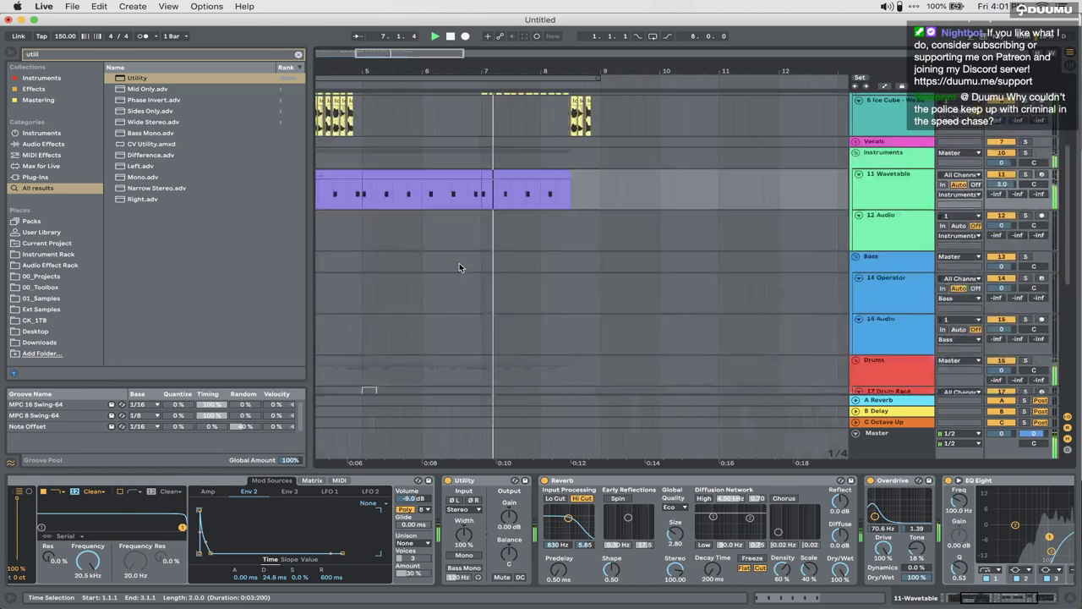
{"action": "scroll", "coordinate": [459, 266], "scroll_direction": "up", "scroll_amount": 3}
{"action": "scroll", "coordinate": [459, 268], "scroll_direction": "up", "scroll_amount": 3}
{"action": "scroll", "coordinate": [459, 268], "scroll_direction": "right", "scroll_amount": 5}
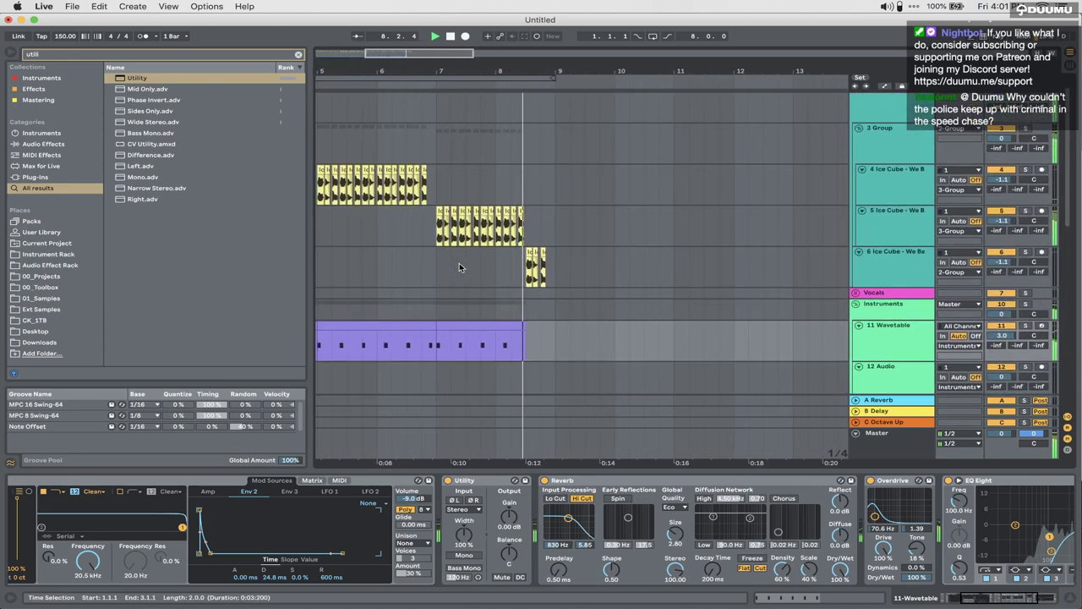
Step: Find the sample Snare Animal.aif and place it at 8.3.1 on the 18 Audio track
{"action": "scroll", "coordinate": [534, 324], "scroll_direction": "down", "scroll_amount": 15}
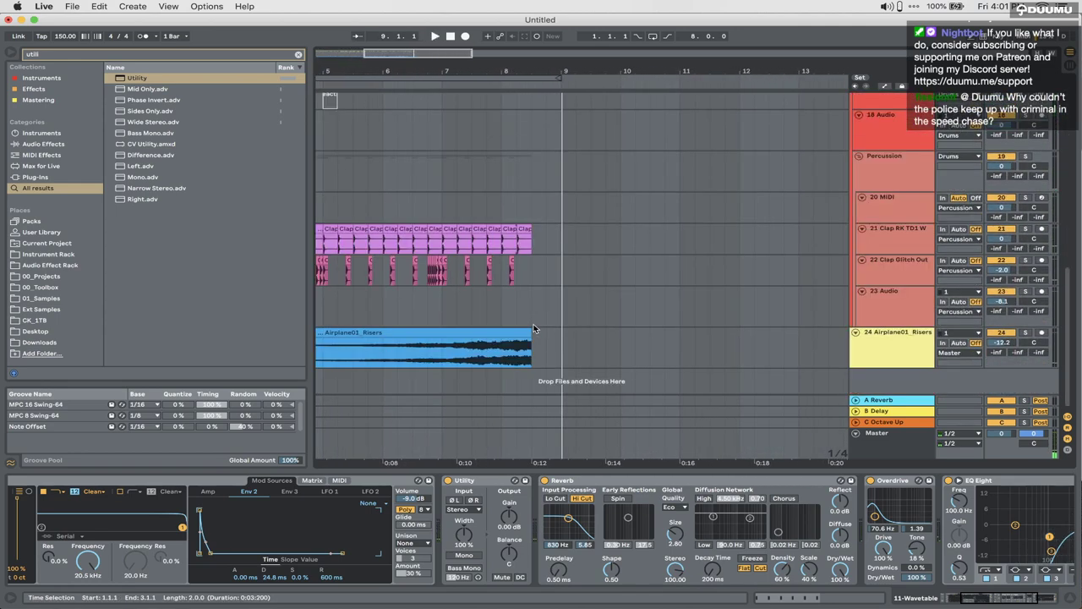
{"action": "scroll", "coordinate": [587, 253], "scroll_direction": "up", "scroll_amount": 4}
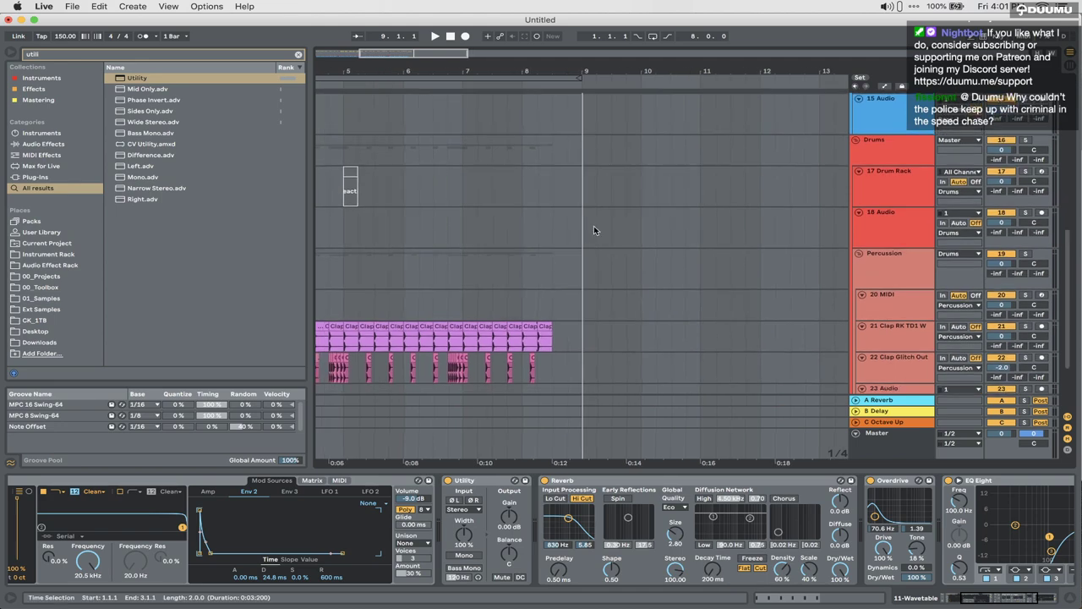
{"action": "left_click", "coordinate": [587, 230]}
{"action": "type", "text": "snare"}
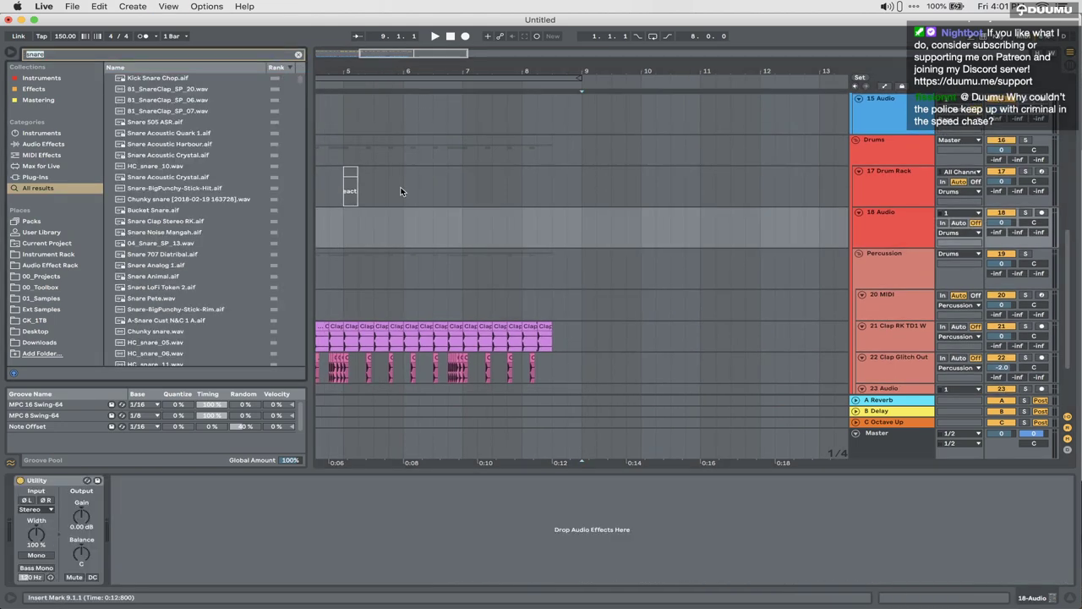
{"action": "left_click", "coordinate": [163, 275]}
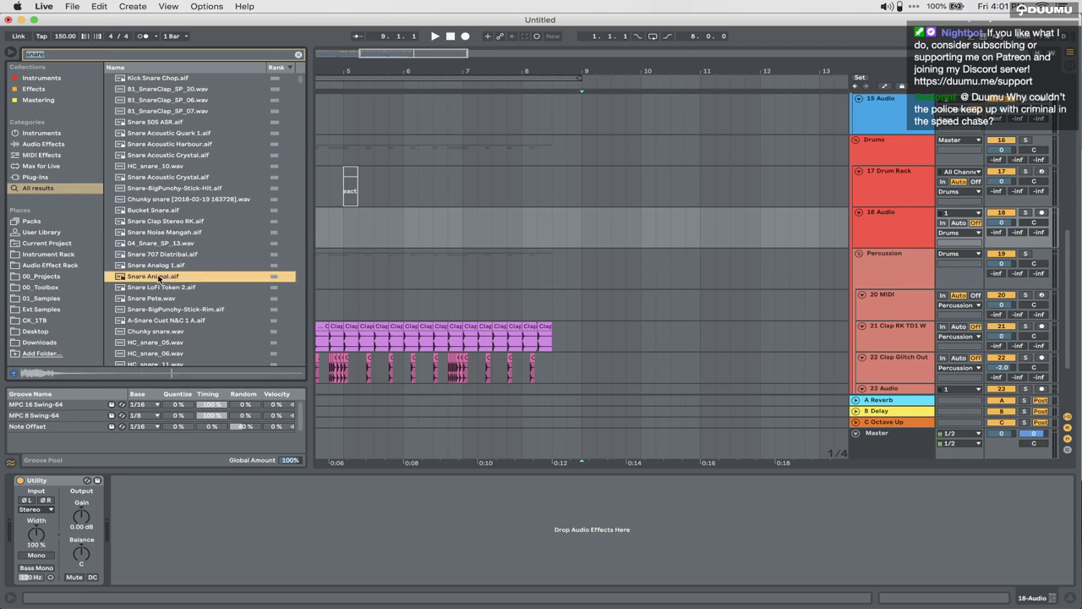
{"action": "left_click_drag", "start_coordinate": [159, 277], "coordinate": [554, 226]}
Step: Play the Snare Animal hit from 8.3.1 and insert a new audio track below its track
{"action": "left_click", "coordinate": [870, 226]}
{"action": "key", "text": "space"}
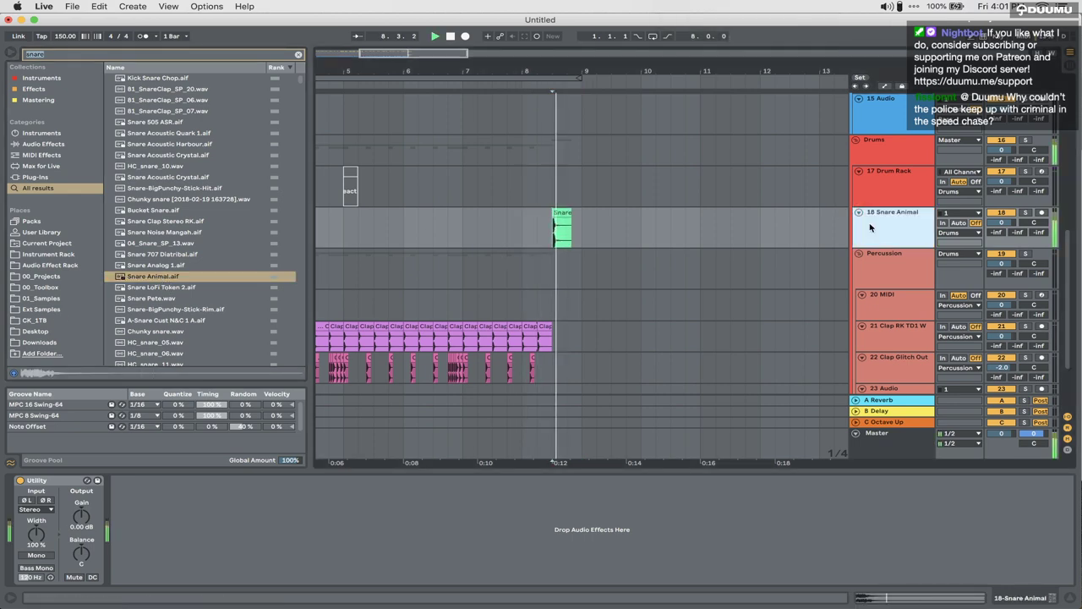
{"action": "key", "text": "super+t"}
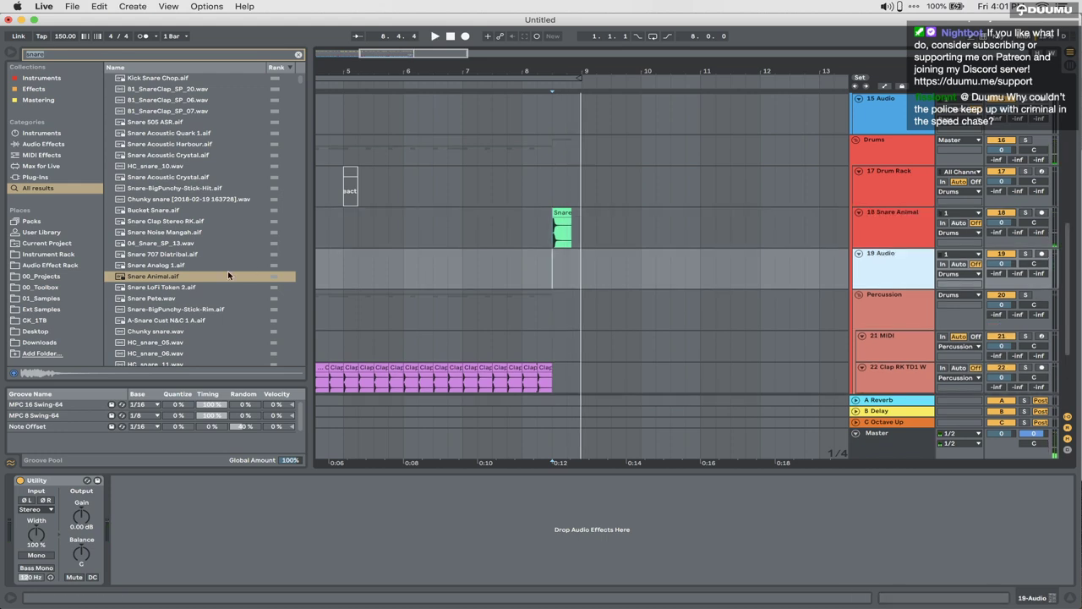
Step: Audition snare samples in the browser results, including Snare Acoustic Crystal, HC_snare_11 and Snare-Object-28, as a layer for the snare hit
{"action": "left_click", "coordinate": [208, 278]}
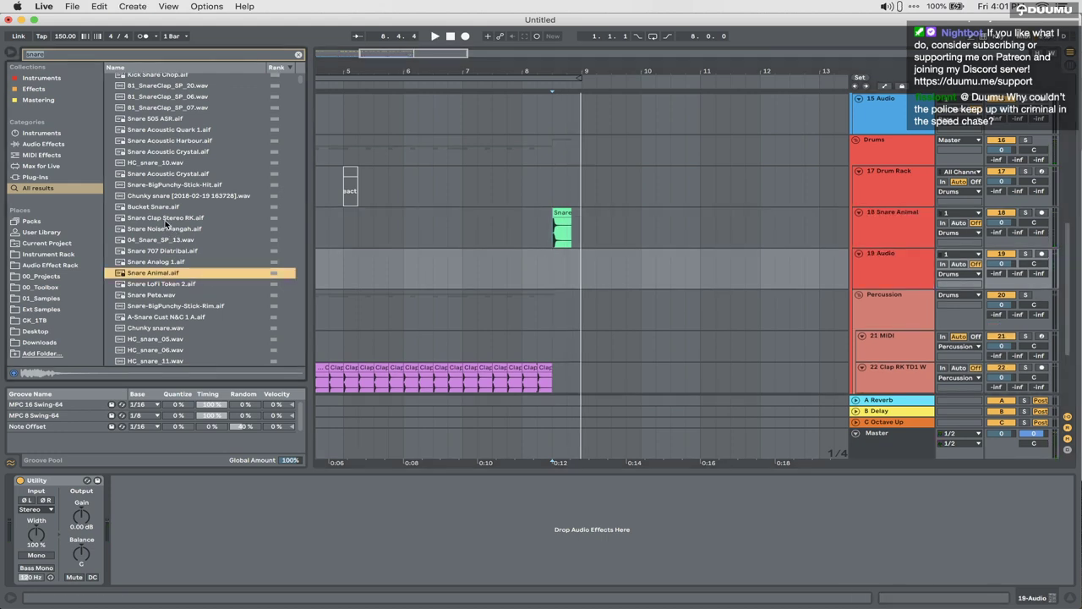
{"action": "left_click", "coordinate": [165, 219]}
{"action": "left_click", "coordinate": [161, 208]}
{"action": "left_click", "coordinate": [185, 175]}
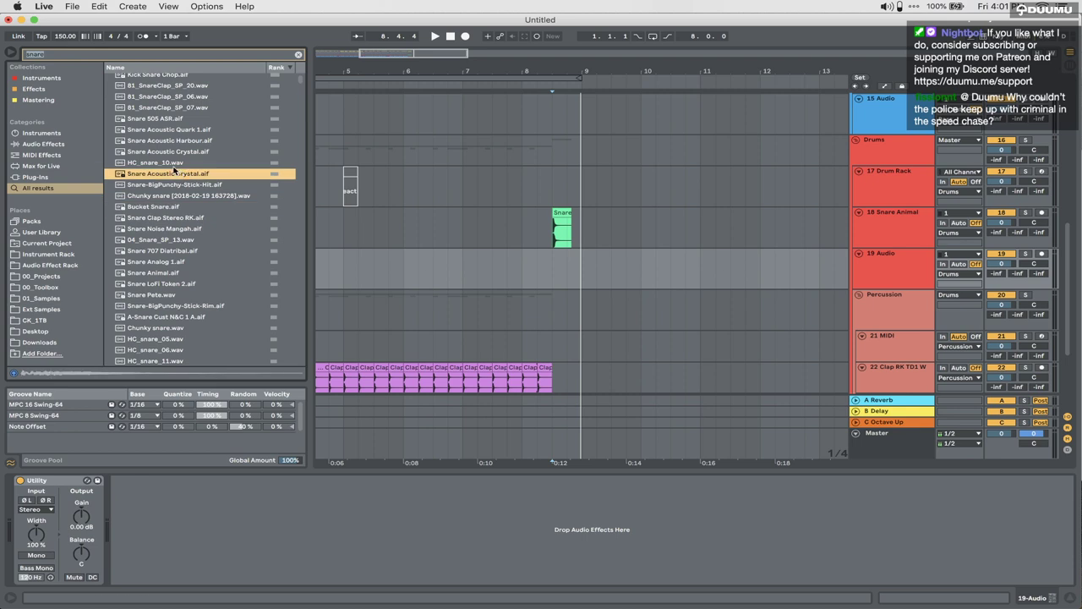
{"action": "left_click", "coordinate": [179, 163]}
{"action": "left_click", "coordinate": [175, 141]}
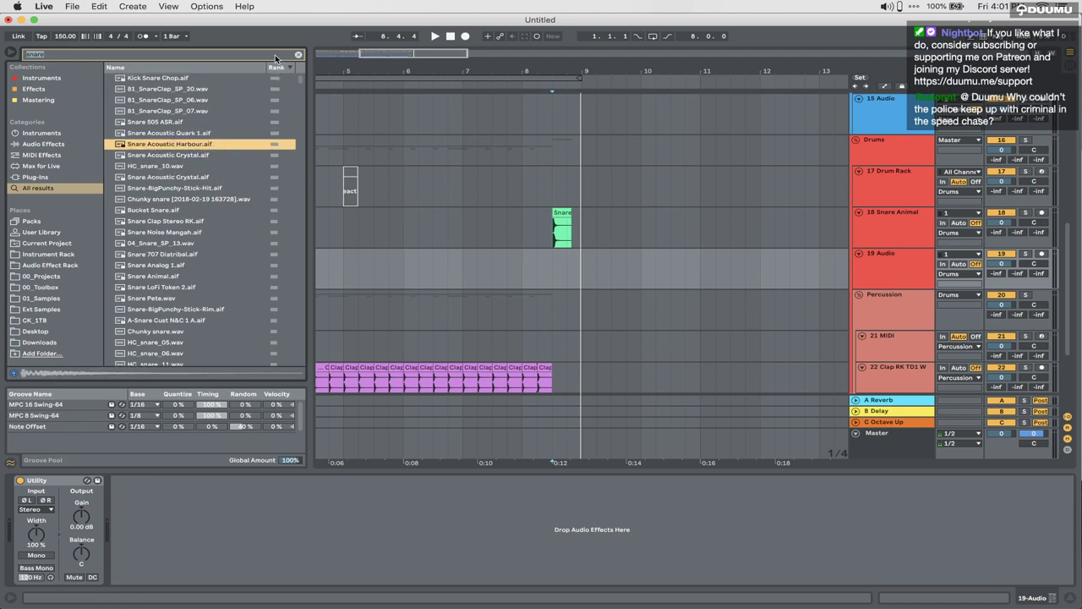
{"action": "left_click", "coordinate": [182, 155]}
{"action": "left_click", "coordinate": [176, 166]}
{"action": "left_click", "coordinate": [172, 176]}
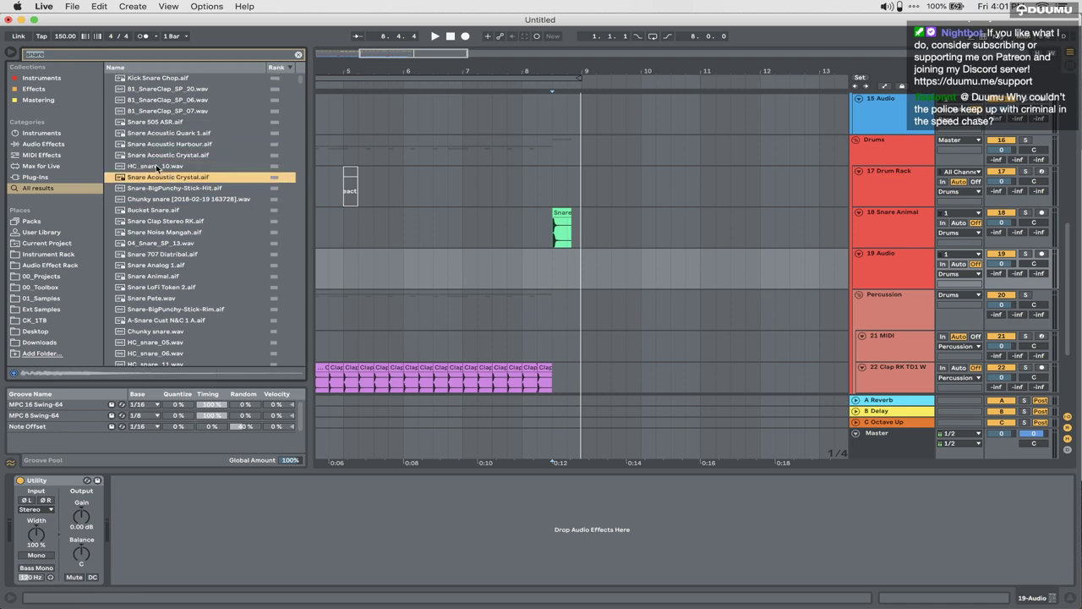
{"action": "left_click", "coordinate": [160, 167]}
{"action": "scroll", "coordinate": [171, 213], "scroll_direction": "down", "scroll_amount": 3}
{"action": "left_click", "coordinate": [181, 244]}
{"action": "key", "text": "Down"}
{"action": "key", "text": "Down"}
{"action": "key", "text": "Down"}
{"action": "key", "text": "Down"}
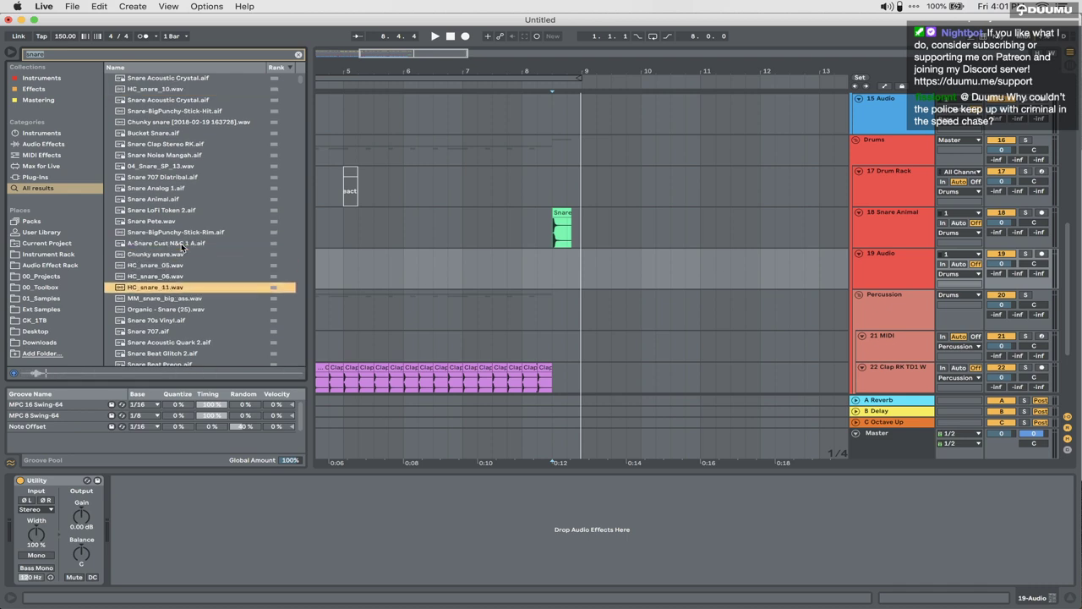
{"action": "key", "text": "Up"}
{"action": "scroll", "coordinate": [181, 245], "scroll_direction": "down", "scroll_amount": 5}
{"action": "left_click", "coordinate": [181, 244]}
{"action": "key", "text": "Down"}
{"action": "key", "text": "Down"}
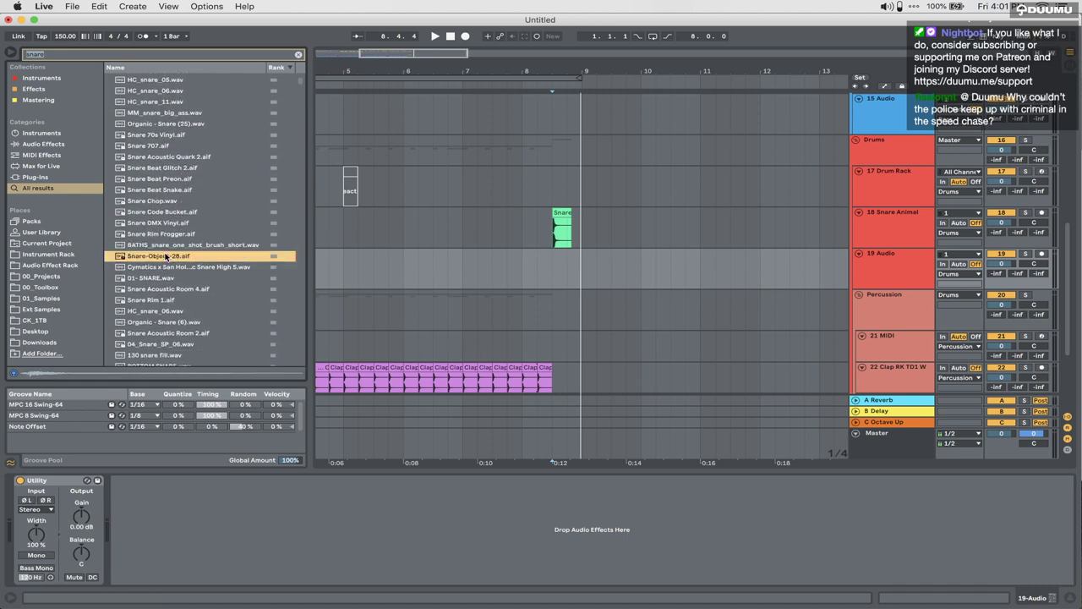
{"action": "left_click", "coordinate": [179, 246]}
{"action": "left_click", "coordinate": [177, 256]}
Step: Find Clap Glitch Snake.aif, place it at 8.3.1 on the new audio track, and play from 8.2.1
{"action": "key", "text": "super+f"}
{"action": "type", "text": "snake"}
{"action": "key", "text": "Down"}
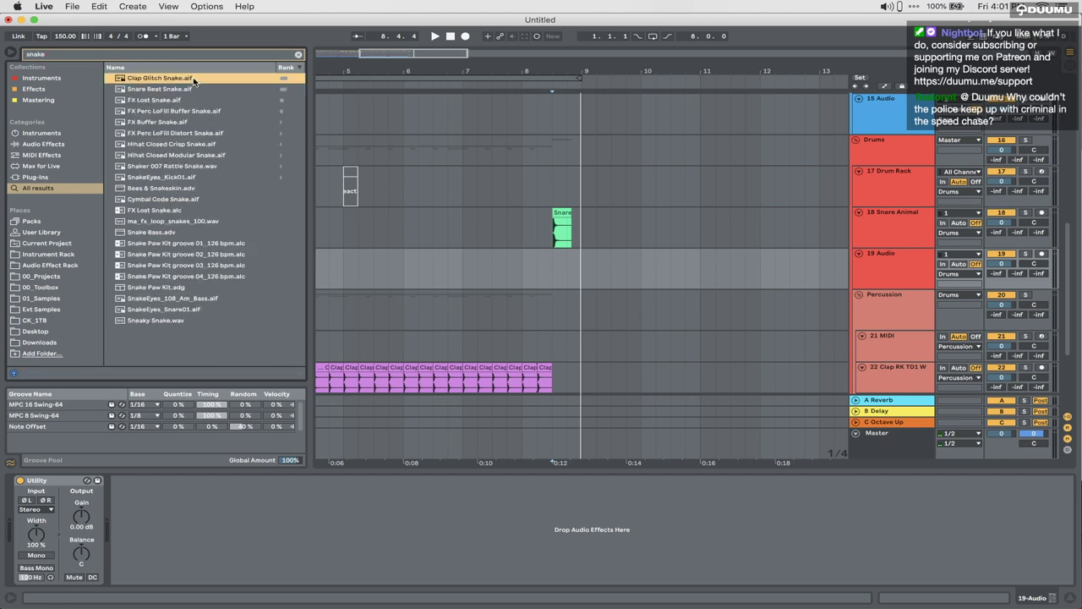
{"action": "key", "text": "Return"}
{"action": "left_click", "coordinate": [537, 271]}
{"action": "key", "text": "space"}
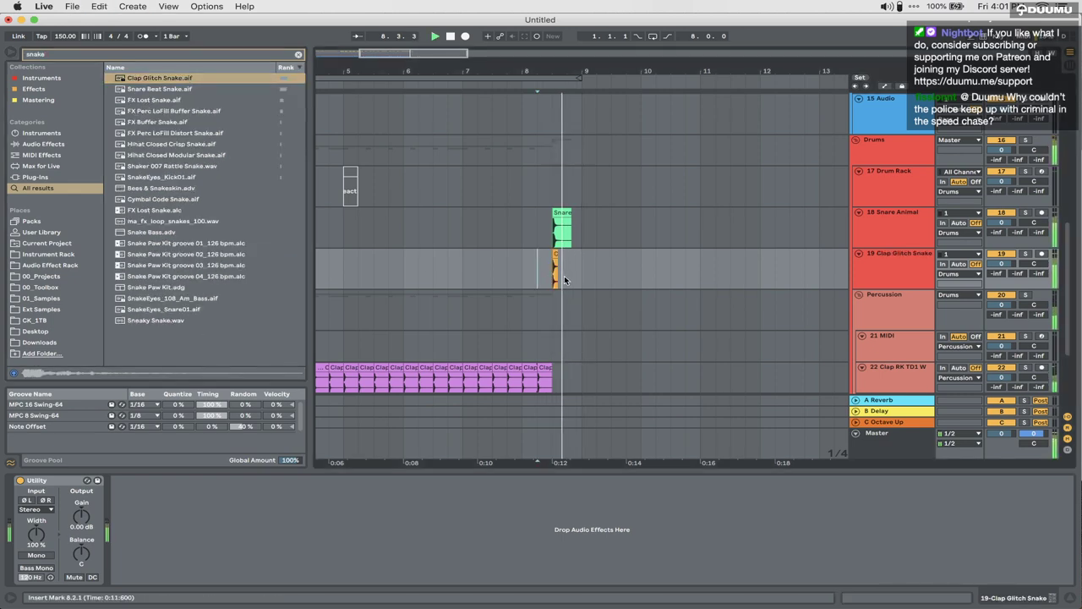
{"action": "scroll", "coordinate": [565, 278], "scroll_direction": "up", "scroll_amount": 5}
{"action": "key", "text": "space"}
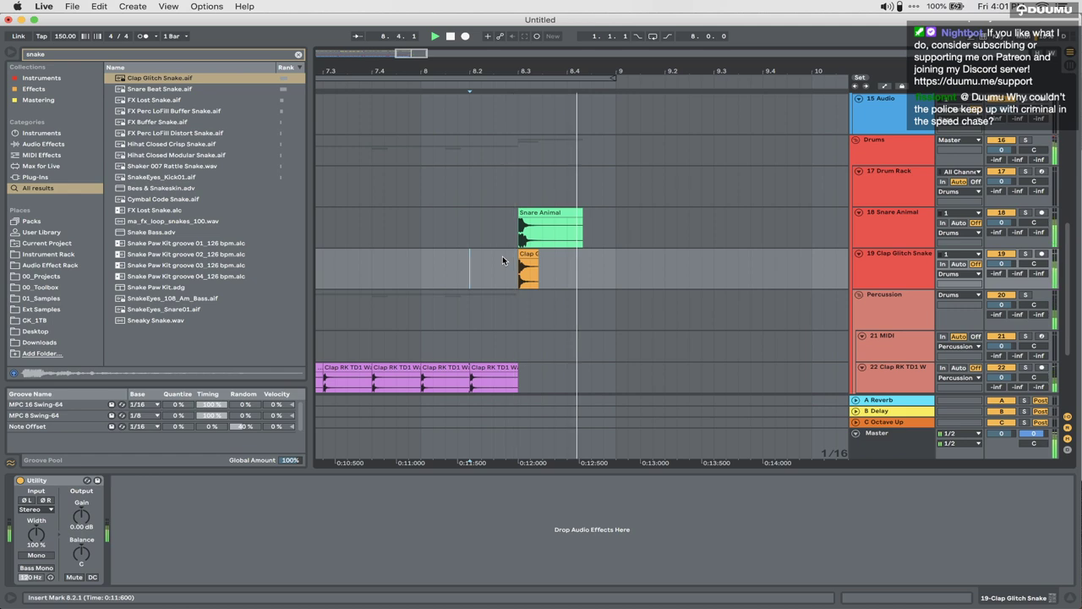
Step: Search the browser for "kick" and select the 17 Drum Rack track
{"action": "scroll", "coordinate": [502, 258], "scroll_direction": "down", "scroll_amount": 3}
{"action": "left_click", "coordinate": [540, 264]}
{"action": "key", "text": "super+f"}
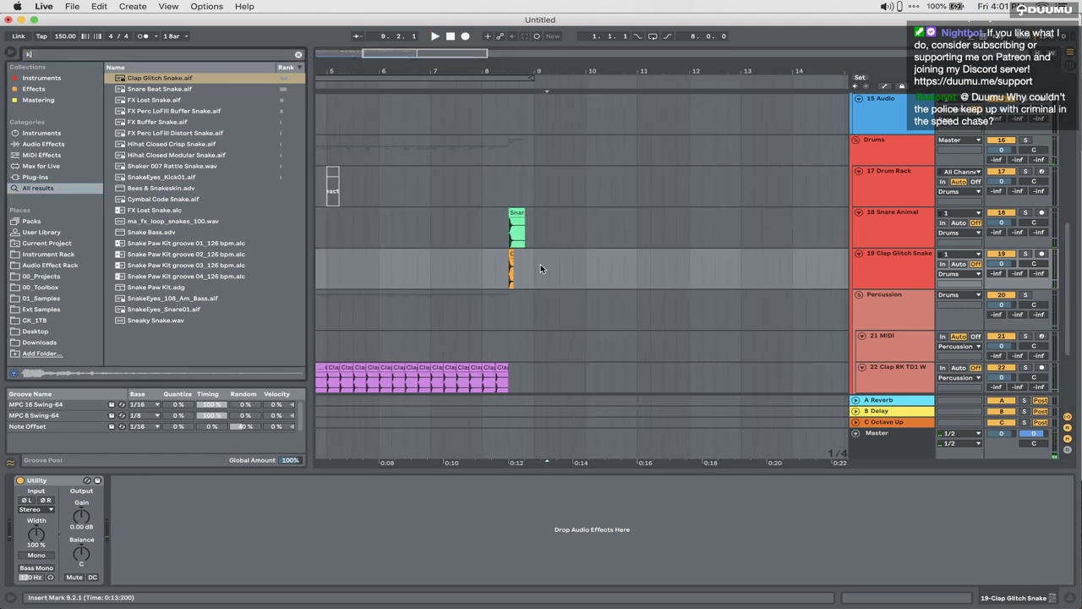
{"action": "type", "text": "kick"}
{"action": "left_click", "coordinate": [876, 182]}
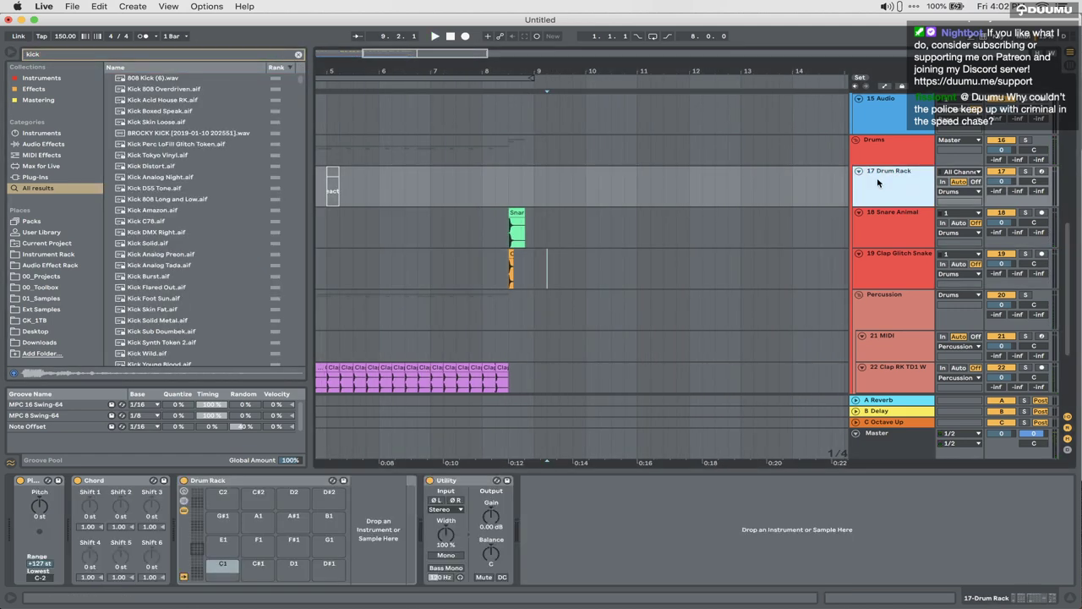
Step: Audition kick samples from the search results, including Kick 808 Long, Kick Ruff Bass, 808 Kick (24) and another kick.wav
{"action": "left_click", "coordinate": [164, 274]}
{"action": "scroll", "coordinate": [165, 278], "scroll_direction": "down", "scroll_amount": 3}
{"action": "left_click", "coordinate": [180, 295]}
{"action": "left_click", "coordinate": [169, 318]}
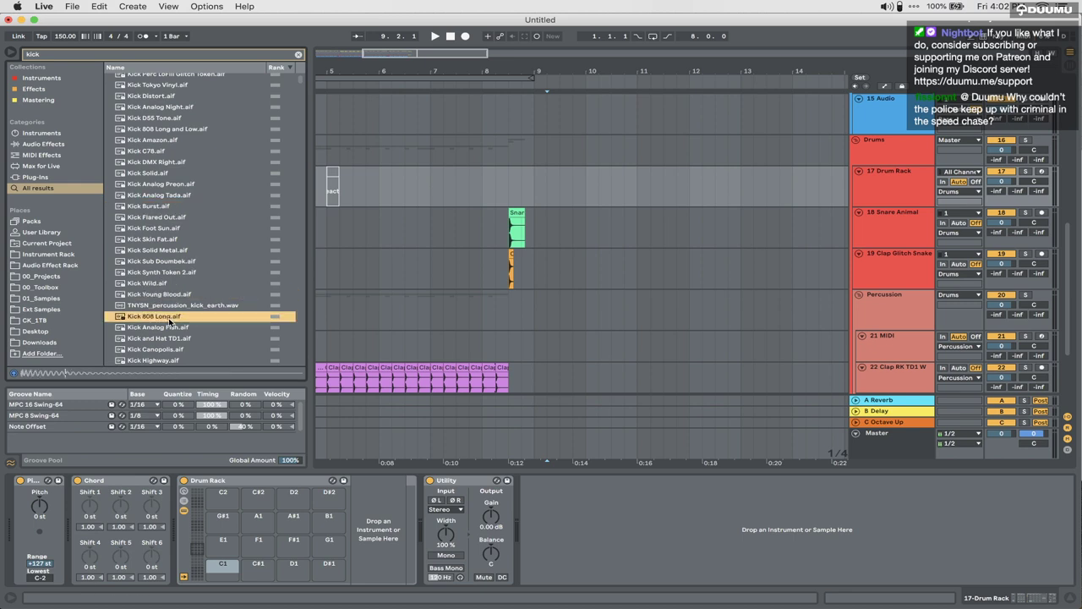
{"action": "scroll", "coordinate": [169, 321], "scroll_direction": "down", "scroll_amount": 5}
{"action": "left_click", "coordinate": [168, 317]}
{"action": "scroll", "coordinate": [168, 318], "scroll_direction": "down", "scroll_amount": 2}
{"action": "left_click", "coordinate": [167, 319]}
{"action": "left_click", "coordinate": [165, 331]}
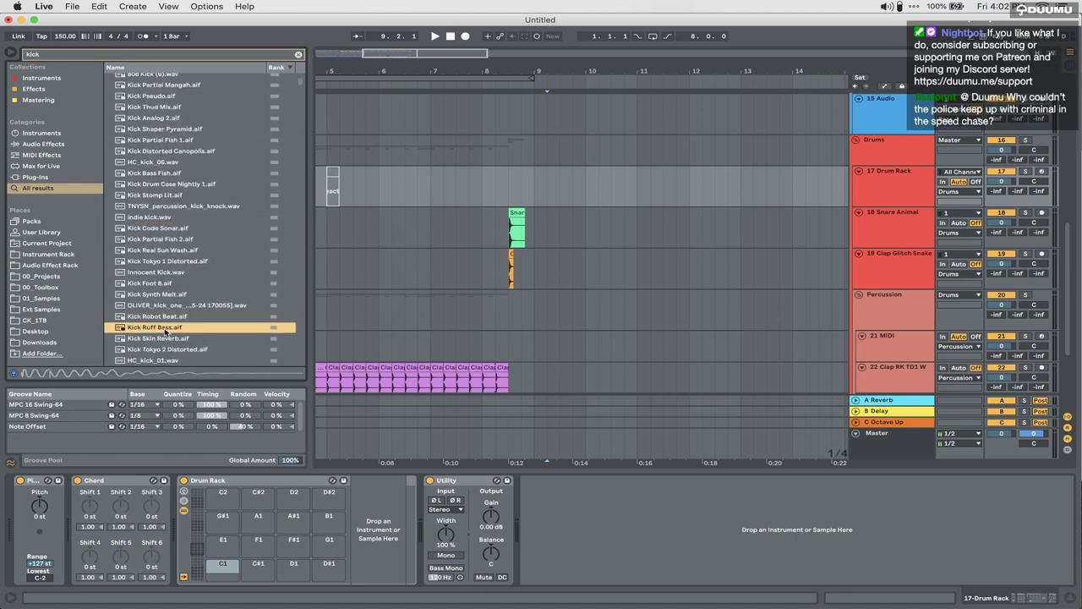
{"action": "scroll", "coordinate": [165, 330], "scroll_direction": "down", "scroll_amount": 3}
{"action": "left_click", "coordinate": [164, 329]}
{"action": "scroll", "coordinate": [163, 334], "scroll_direction": "down", "scroll_amount": 1}
{"action": "left_click", "coordinate": [163, 330]}
{"action": "scroll", "coordinate": [161, 338], "scroll_direction": "down", "scroll_amount": 3}
{"action": "left_click", "coordinate": [161, 344]}
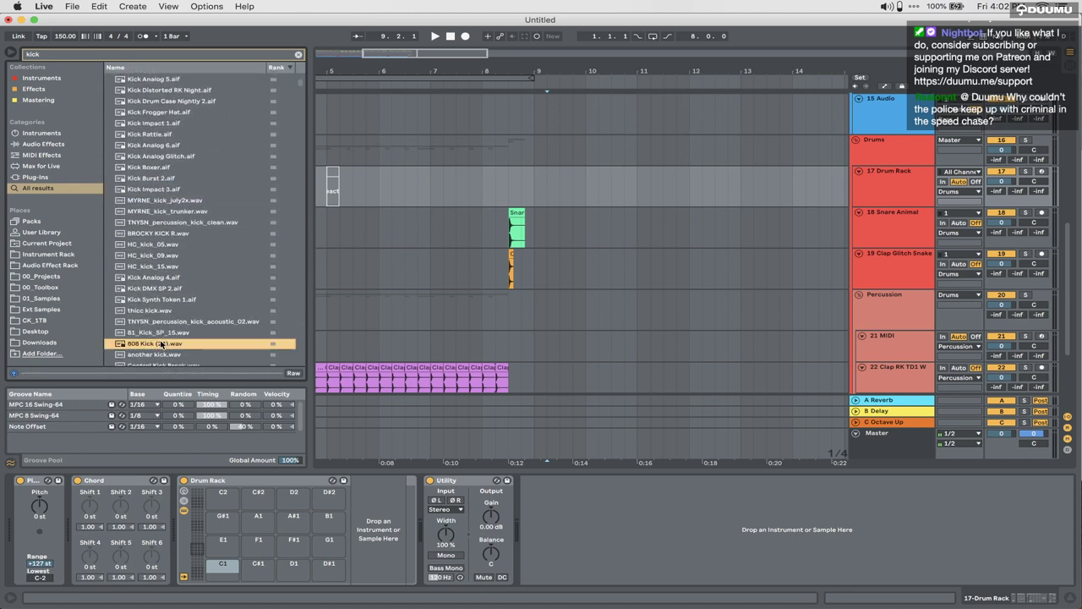
{"action": "left_click", "coordinate": [169, 354]}
Step: Audition further kick samples, including Kick Build 3, Kick Build 4, Mdl Kick 22, MONSTER KICK 01 and Kick Tube 1
{"action": "scroll", "coordinate": [173, 357], "scroll_direction": "down", "scroll_amount": 4}
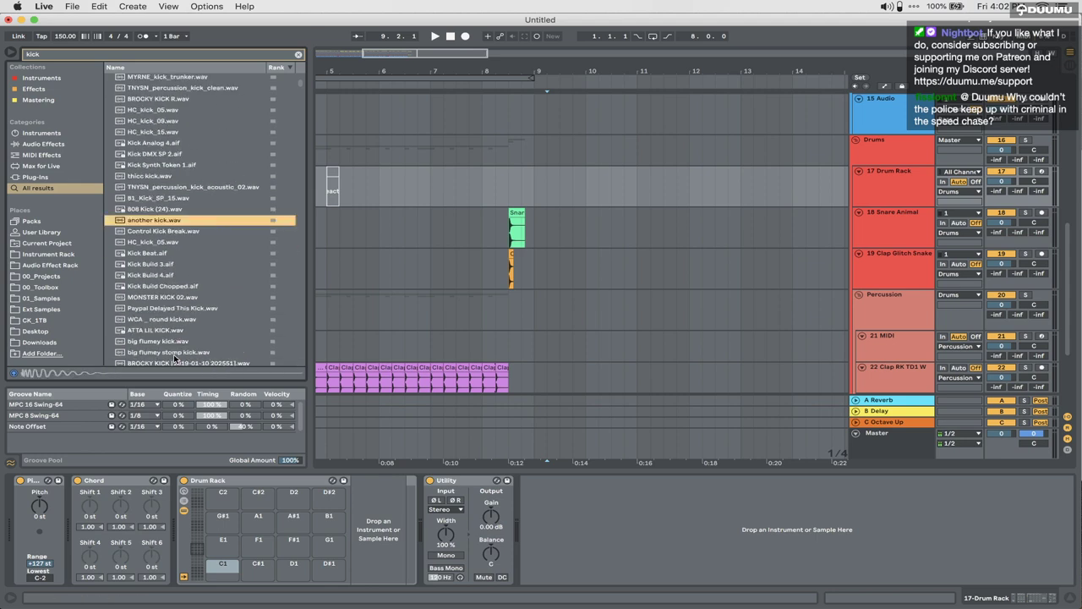
{"action": "left_click", "coordinate": [175, 297]}
{"action": "left_click", "coordinate": [195, 265]}
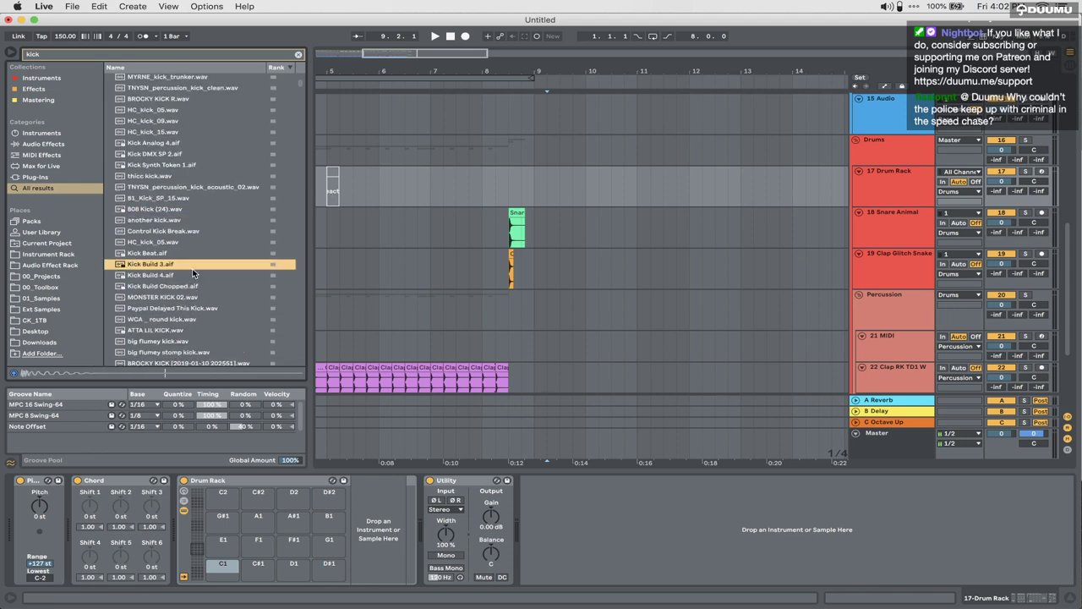
{"action": "left_click", "coordinate": [192, 275]}
{"action": "scroll", "coordinate": [179, 306], "scroll_direction": "down", "scroll_amount": 9}
{"action": "left_click", "coordinate": [175, 293]}
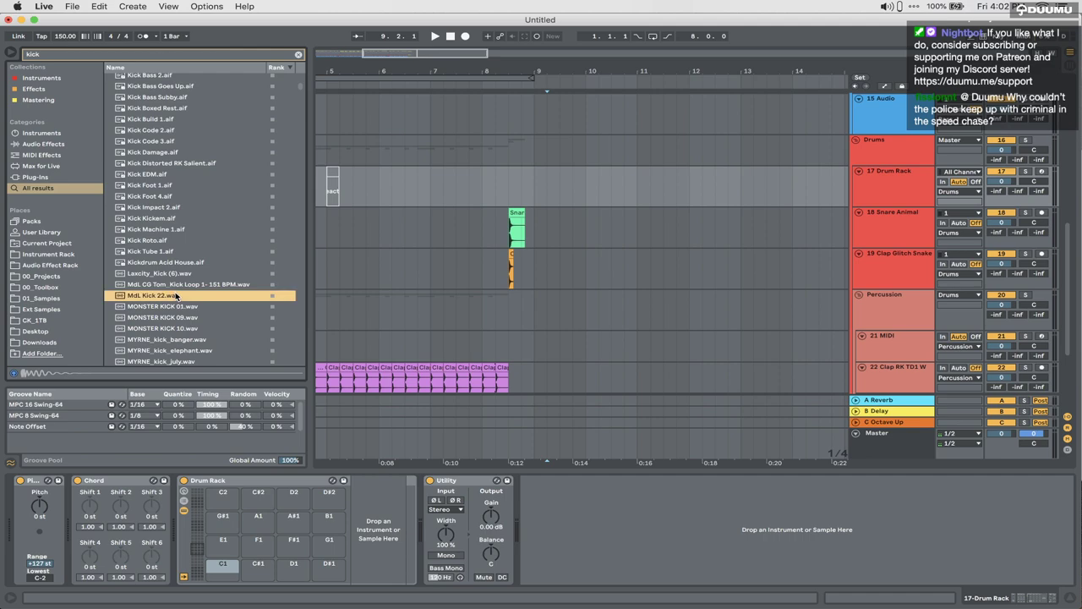
{"action": "left_click", "coordinate": [172, 306]}
{"action": "left_click", "coordinate": [181, 252]}
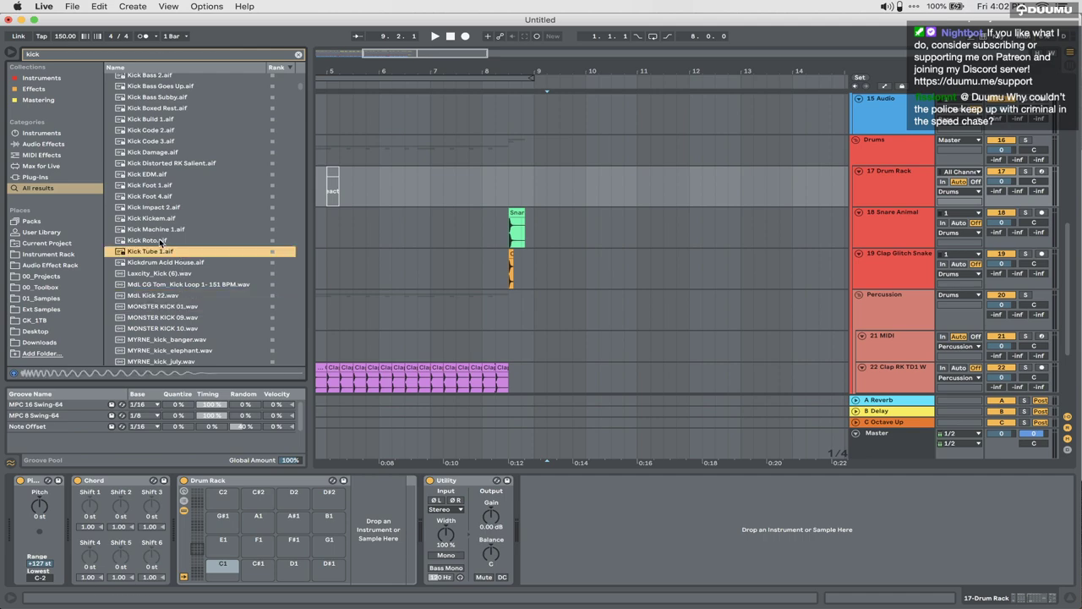
{"action": "left_click", "coordinate": [161, 241]}
{"action": "left_click", "coordinate": [161, 231]}
Step: Audition kicks further down the results, including Organic - Kick (40), 808 Kick (17) and the Ay Kick samples
{"action": "scroll", "coordinate": [177, 308], "scroll_direction": "down", "scroll_amount": 12}
{"action": "left_click", "coordinate": [178, 309]}
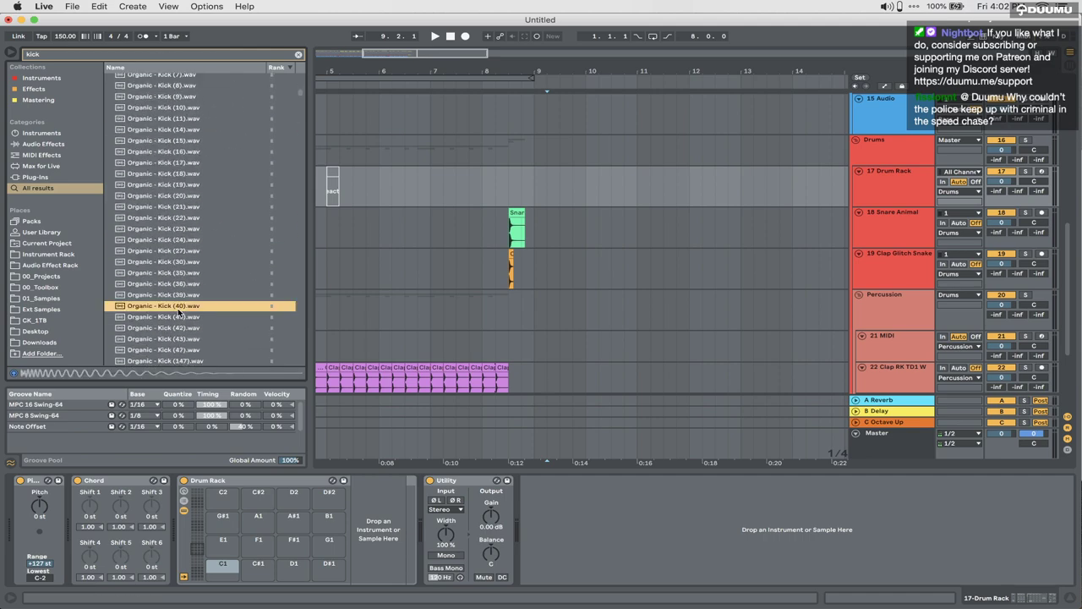
{"action": "scroll", "coordinate": [177, 308], "scroll_direction": "up", "scroll_amount": 8}
{"action": "left_click", "coordinate": [166, 307]}
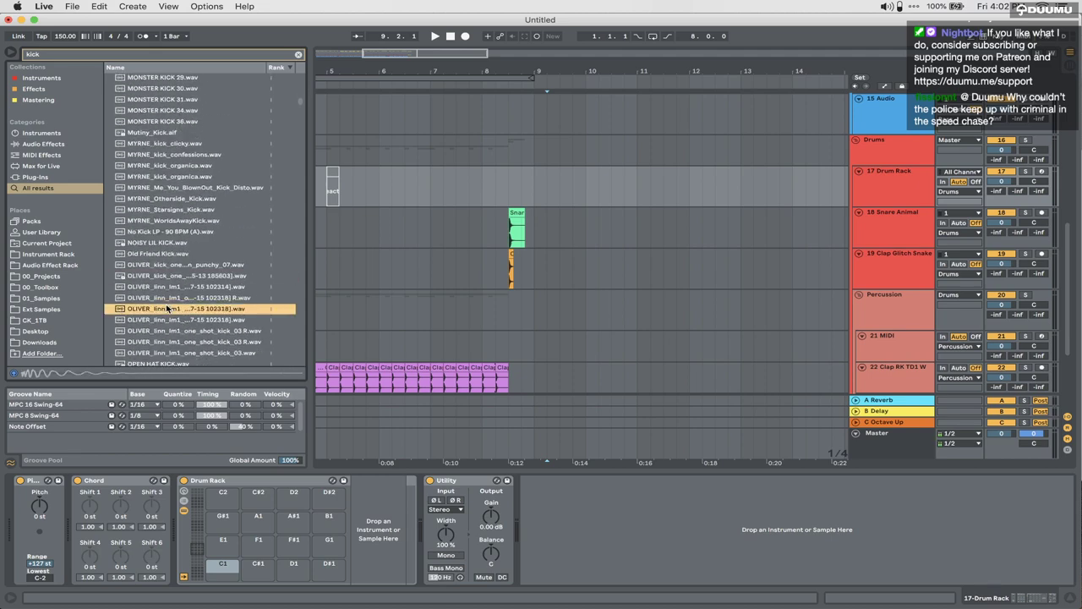
{"action": "scroll", "coordinate": [169, 304], "scroll_direction": "down", "scroll_amount": 5}
{"action": "left_click", "coordinate": [179, 244]}
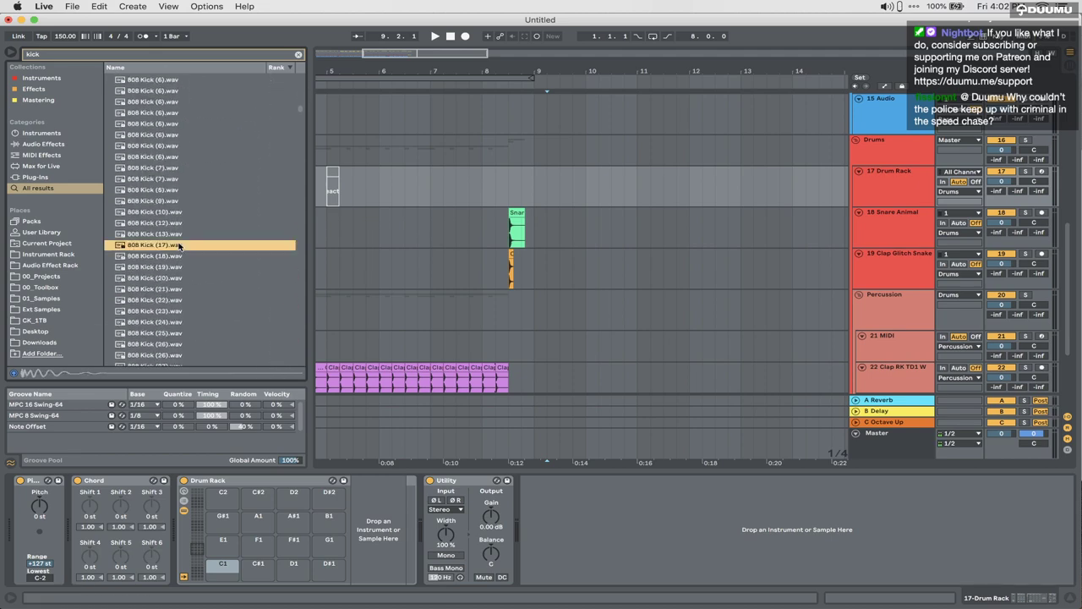
{"action": "scroll", "coordinate": [179, 253], "scroll_direction": "down", "scroll_amount": 5}
{"action": "left_click", "coordinate": [163, 307]}
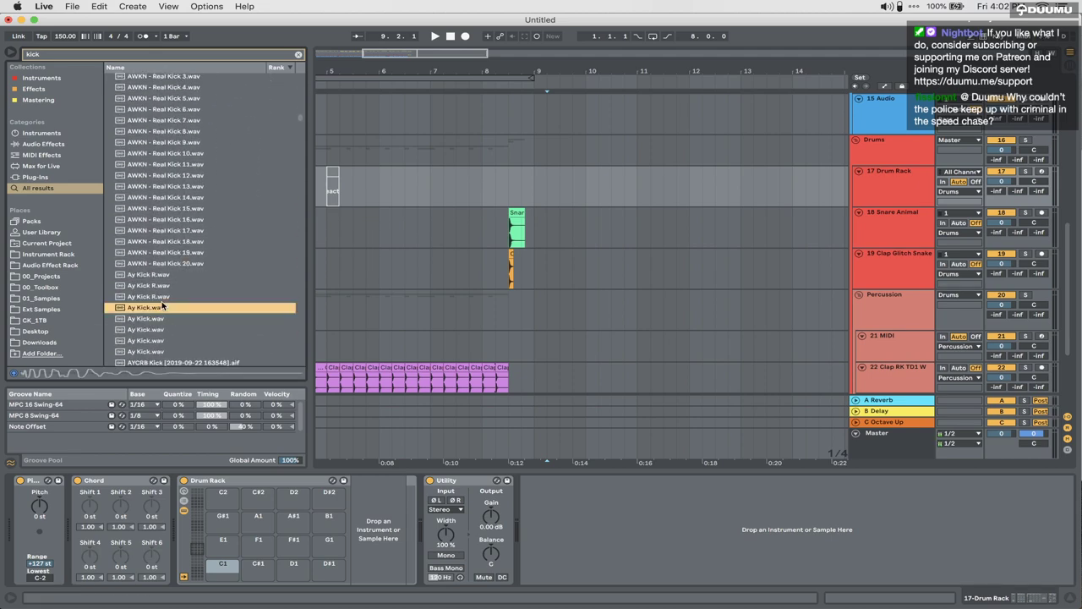
{"action": "left_click", "coordinate": [162, 319]}
{"action": "scroll", "coordinate": [151, 324], "scroll_direction": "down", "scroll_amount": 4}
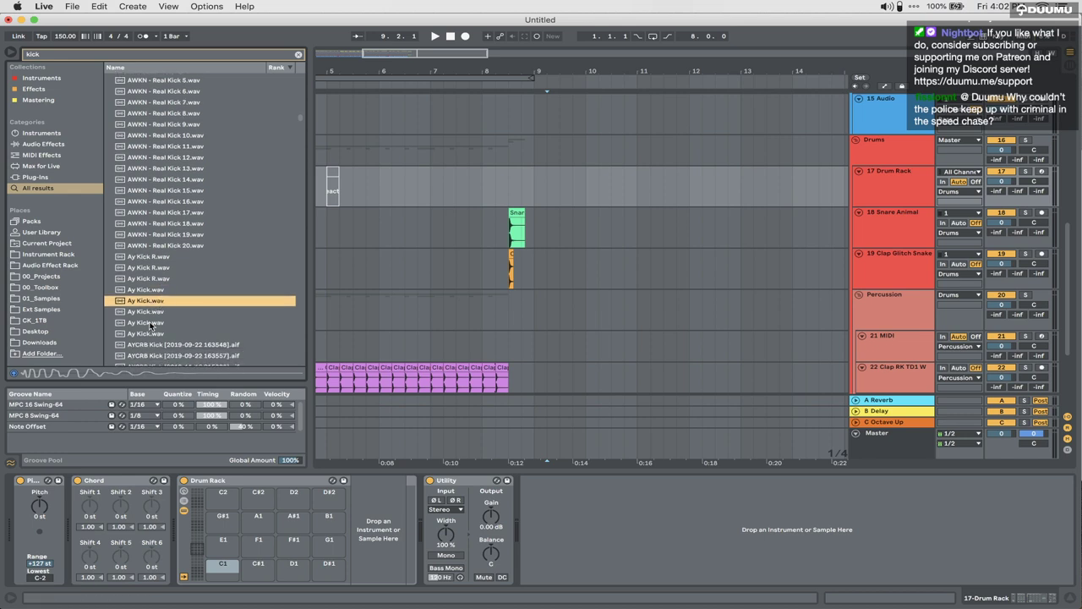
Step: Compare the Ay Kick and AYCRB Kick samples and load Ay Kick.wav onto the Drum Rack's C1 pad
{"action": "left_click", "coordinate": [150, 241]}
{"action": "left_click", "coordinate": [162, 220]}
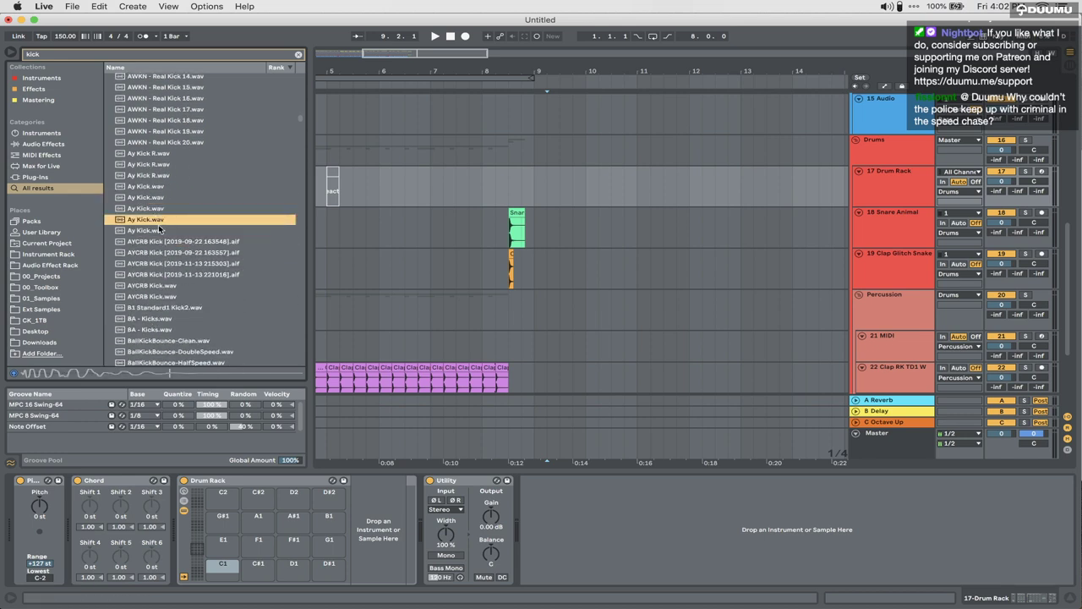
{"action": "left_click", "coordinate": [145, 263]}
{"action": "left_click", "coordinate": [146, 285]}
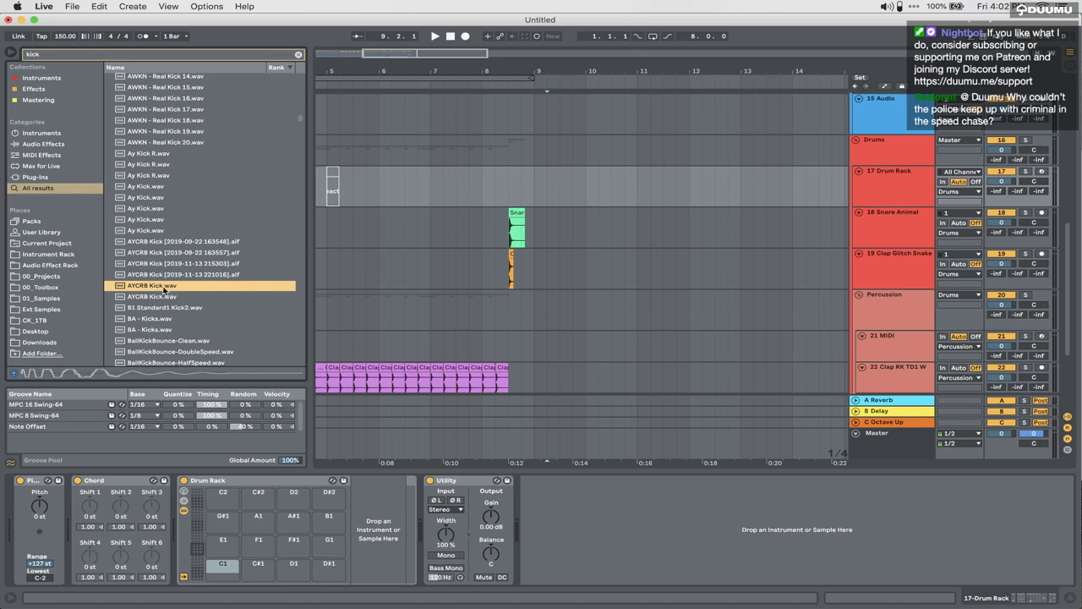
{"action": "left_click", "coordinate": [161, 231]}
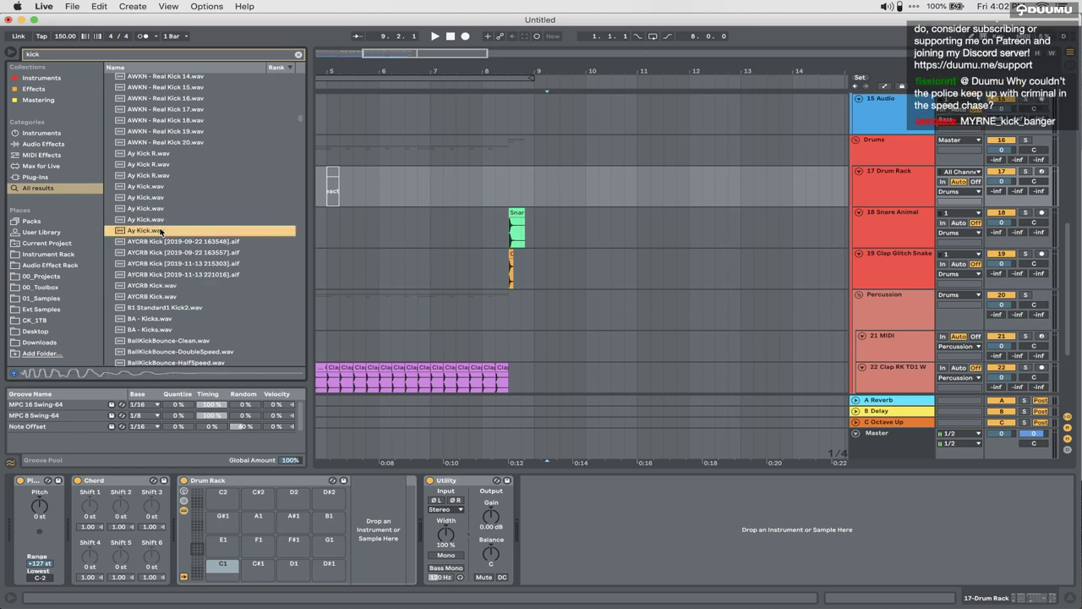
{"action": "left_click_drag", "start_coordinate": [156, 232], "coordinate": [228, 564]}
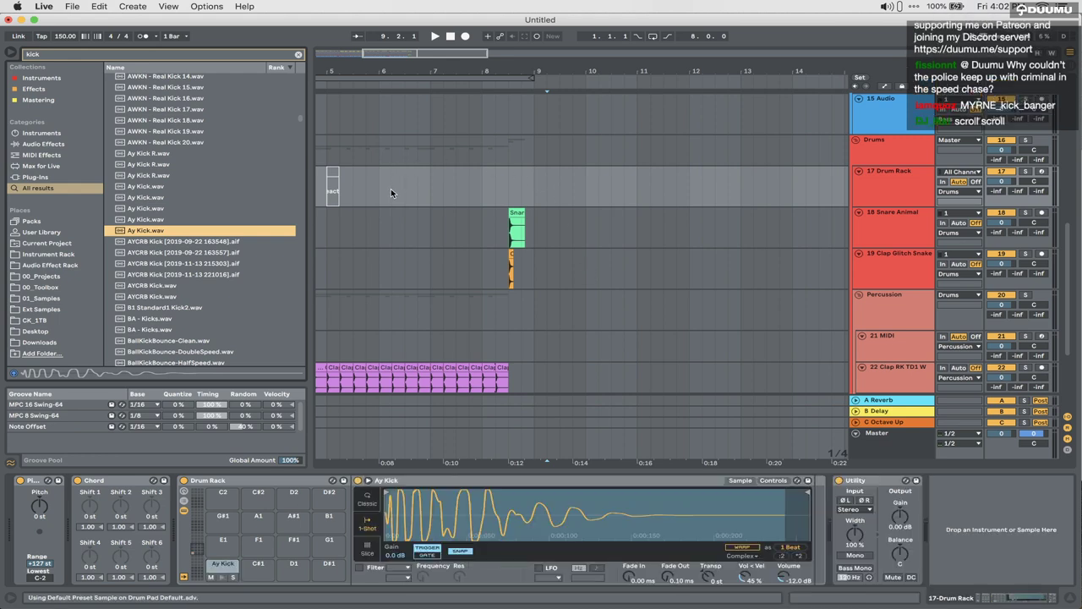
Step: Move the one-beat clip at 5.1.1 on the 17 Drum Rack track to 9.1.1, clearing the track's earlier bars, and play it
{"action": "left_click_drag", "start_coordinate": [391, 189], "coordinate": [353, 189]}
{"action": "scroll", "coordinate": [333, 173], "scroll_direction": "down", "scroll_amount": 5}
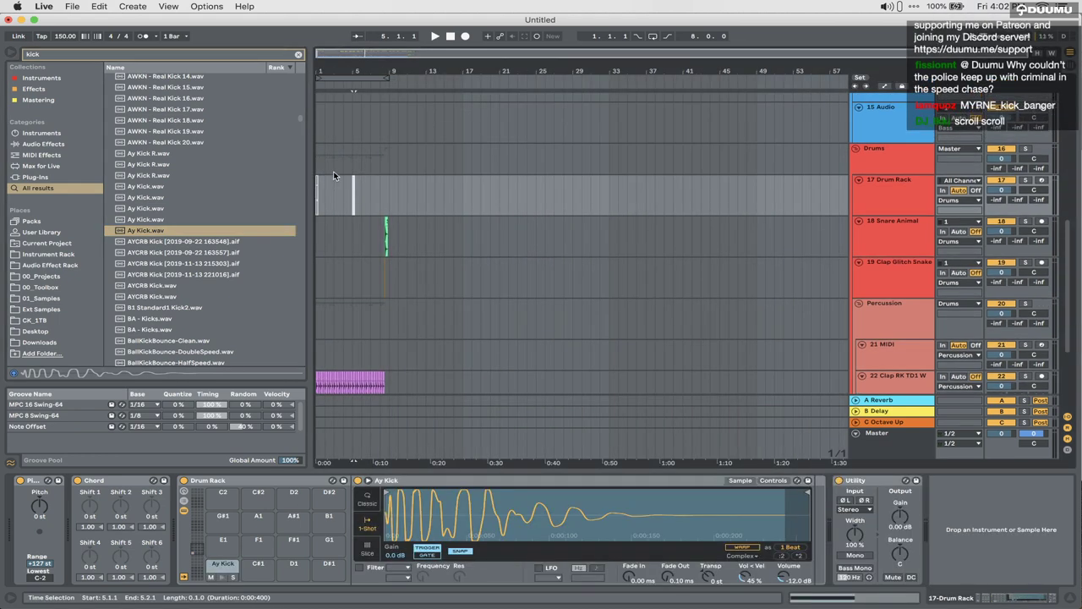
{"action": "left_click_drag", "start_coordinate": [363, 196], "coordinate": [225, 194]}
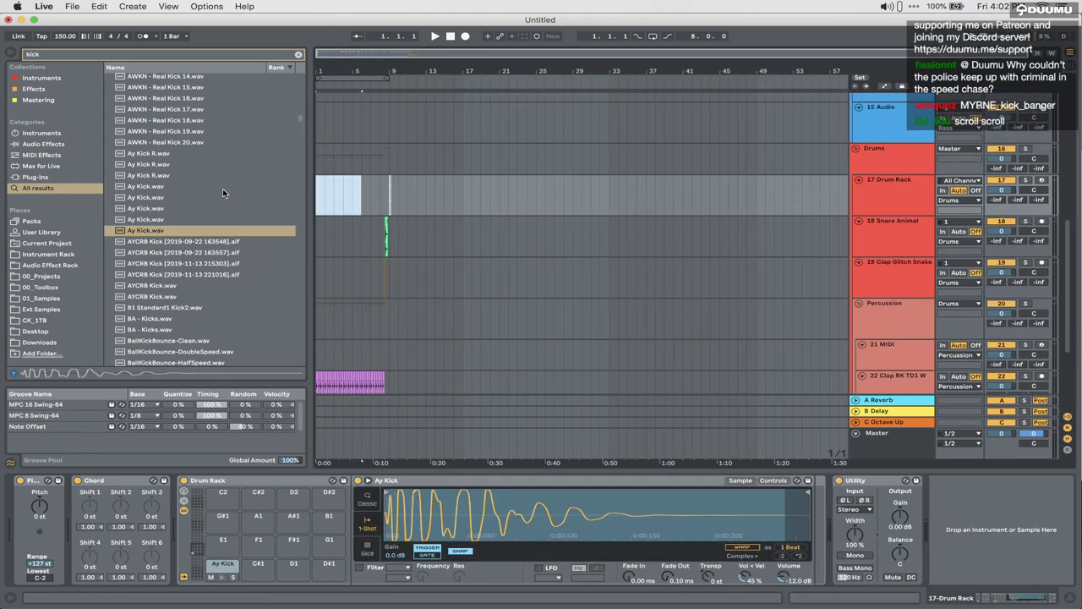
{"action": "scroll", "coordinate": [415, 196], "scroll_direction": "up", "scroll_amount": 5}
{"action": "scroll", "coordinate": [422, 193], "scroll_direction": "left", "scroll_amount": 2}
{"action": "left_click_drag", "start_coordinate": [445, 192], "coordinate": [495, 187]}
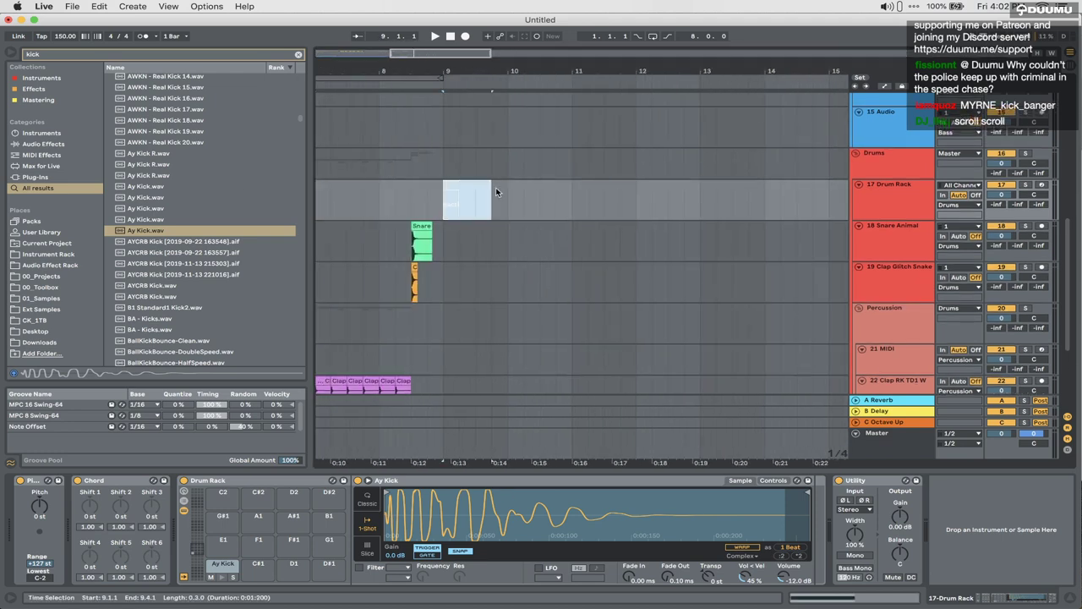
{"action": "key", "text": "space"}
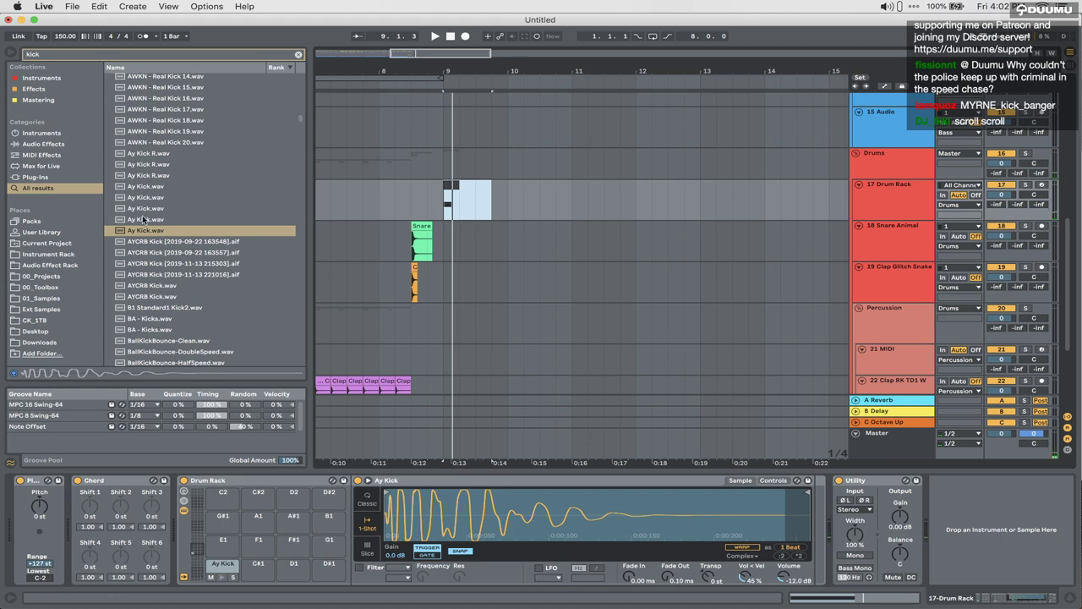
Step: Load AYCRB Kick.wav onto the Drum Rack's C#1 pad, mute that pad and play the Ay Kick
{"action": "left_click", "coordinate": [169, 297]}
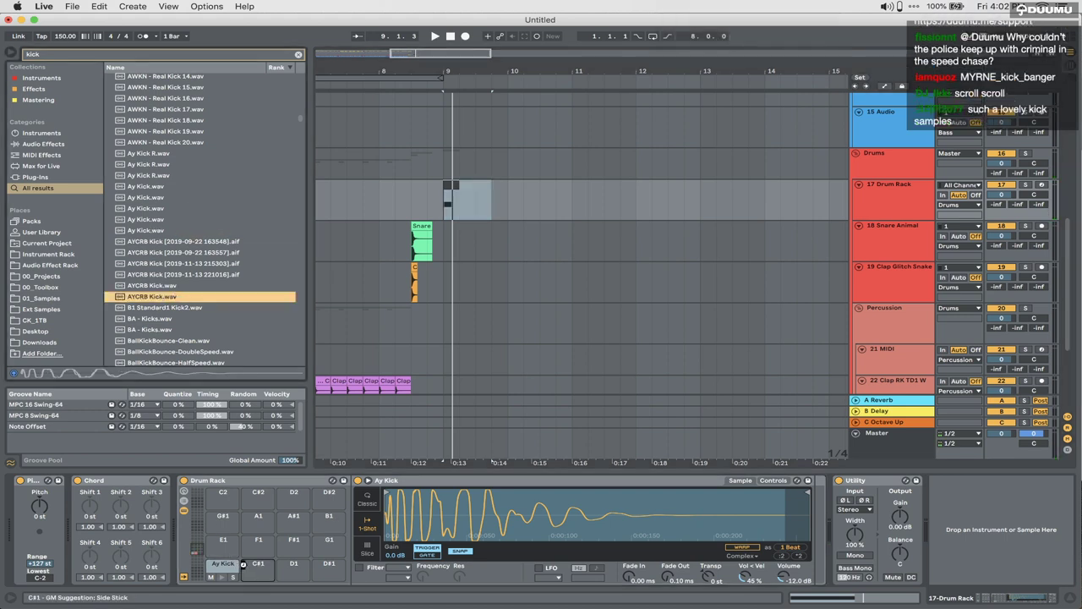
{"action": "left_click_drag", "start_coordinate": [243, 564], "coordinate": [264, 566]}
{"action": "left_click", "coordinate": [246, 577]}
{"action": "left_click", "coordinate": [228, 565]}
{"action": "key", "text": "space"}
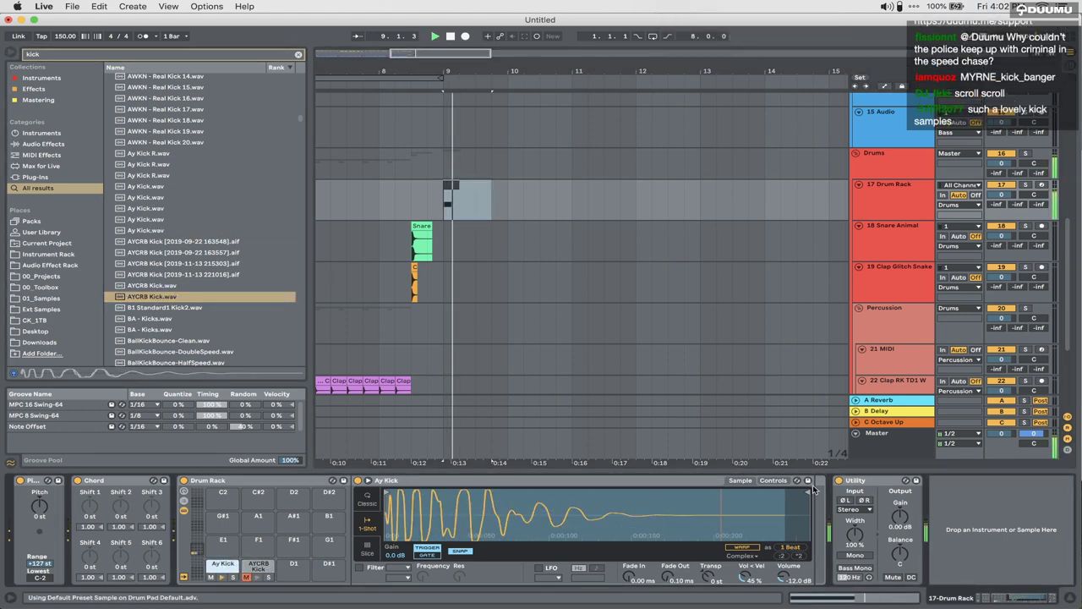
Step: Set the Ay Kick's pitch envelope to an amount of +24 st and a decay of 26.2 ms while replaying the kick
{"action": "left_click", "coordinate": [774, 481]}
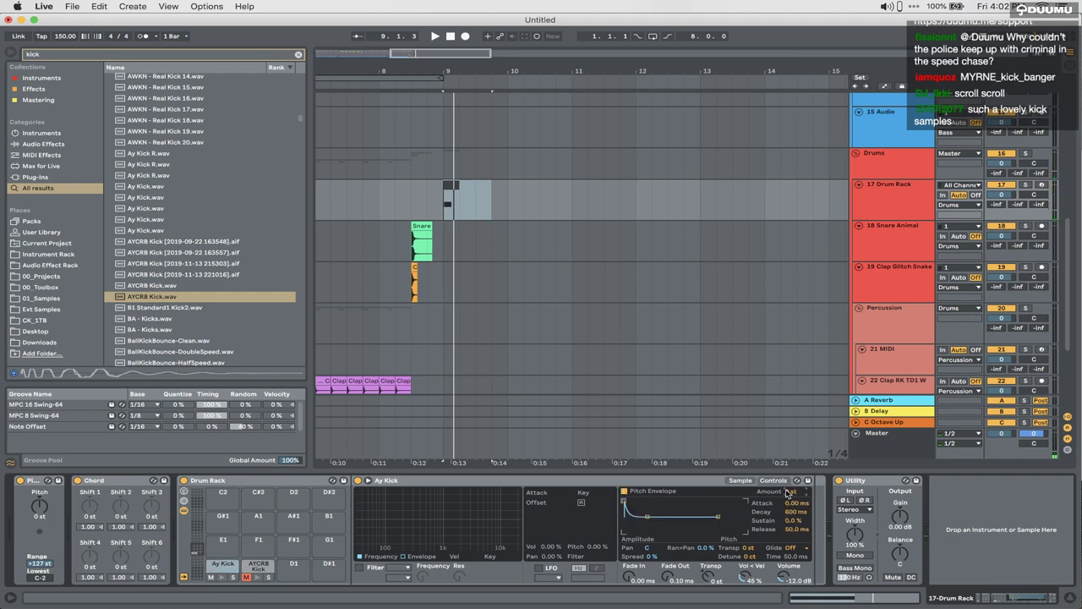
{"action": "key", "text": "space"}
{"action": "key", "text": "space"}
{"action": "key", "text": "space"}
{"action": "key", "text": "space"}
{"action": "key", "text": "space"}
{"action": "key", "text": "space"}
{"action": "key", "text": "space"}
{"action": "left_click_drag", "start_coordinate": [795, 511], "coordinate": [795, 502]}
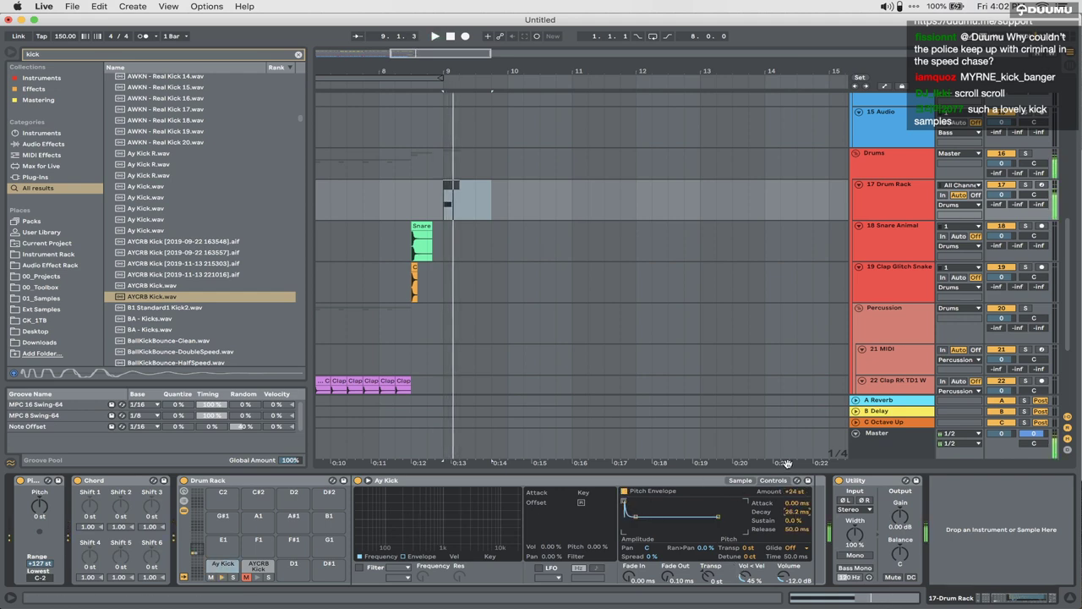
Step: Switch the Ay Kick to Classic mode with 640 ms decay, -inf dB sustain, 60.6 ms release and -6.86 dB volume
{"action": "left_click", "coordinate": [739, 481]}
{"action": "left_click", "coordinate": [367, 497]}
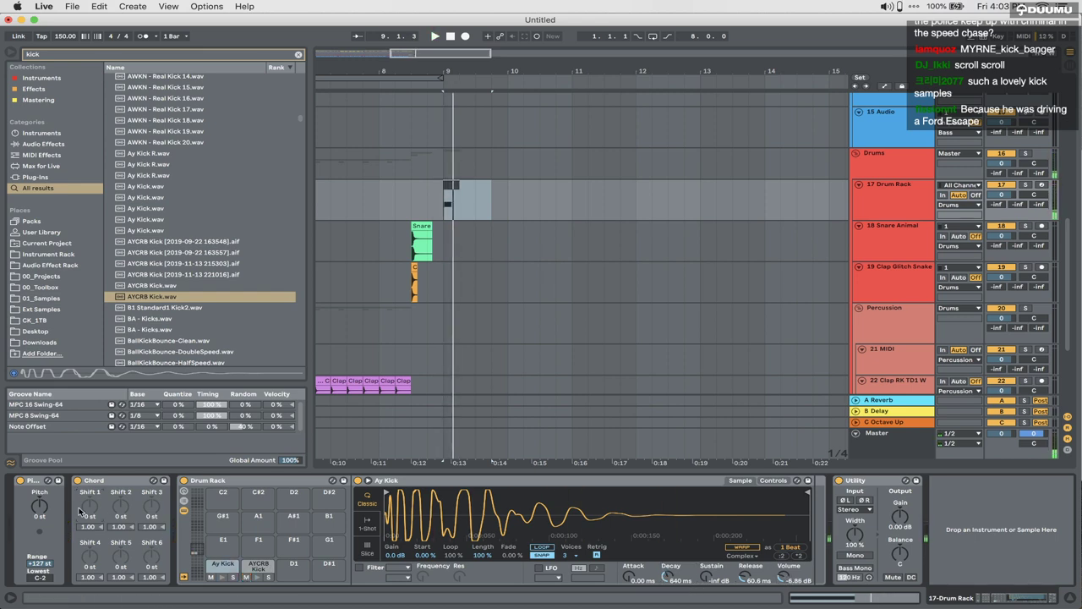
Step: Set Shift 1 of the Chord device to +1 st, select the AYCRB Kick pad and play the layered kicks
{"action": "key", "text": "space"}
{"action": "key", "text": "space"}
{"action": "key", "text": "space"}
{"action": "left_click", "coordinate": [258, 566]}
{"action": "key", "text": "space"}
{"action": "key", "text": "space"}
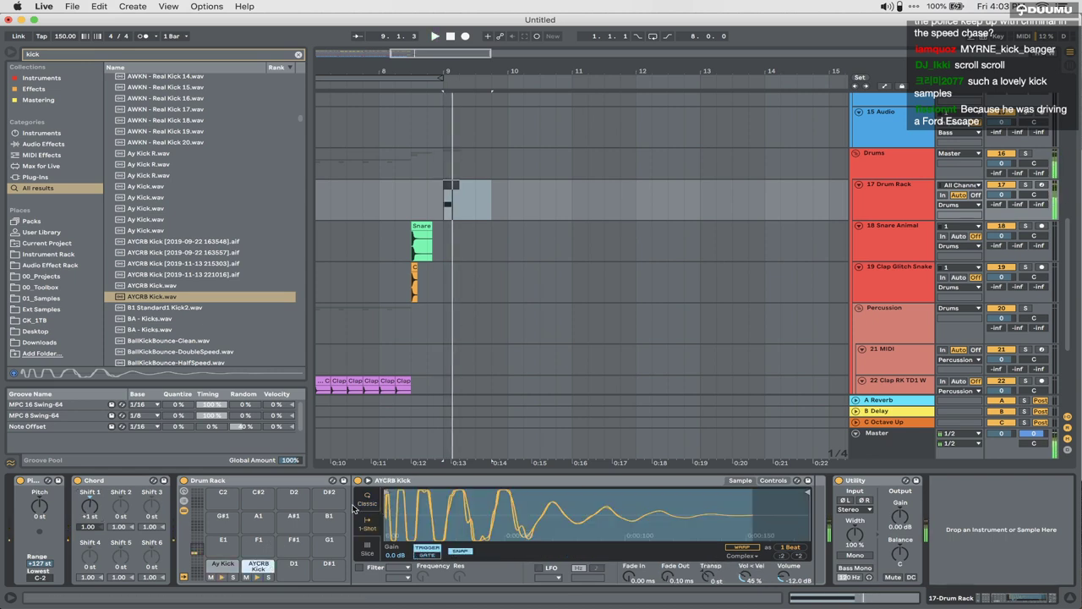
Step: Switch the AYCRB Kick to Classic mode and set its attack to 118 ms, replaying the layered kick
{"action": "left_click", "coordinate": [372, 504]}
{"action": "left_click_drag", "start_coordinate": [640, 580], "coordinate": [641, 560]}
{"action": "key", "text": "space"}
{"action": "key", "text": "space"}
{"action": "key", "text": "space"}
{"action": "key", "text": "space"}
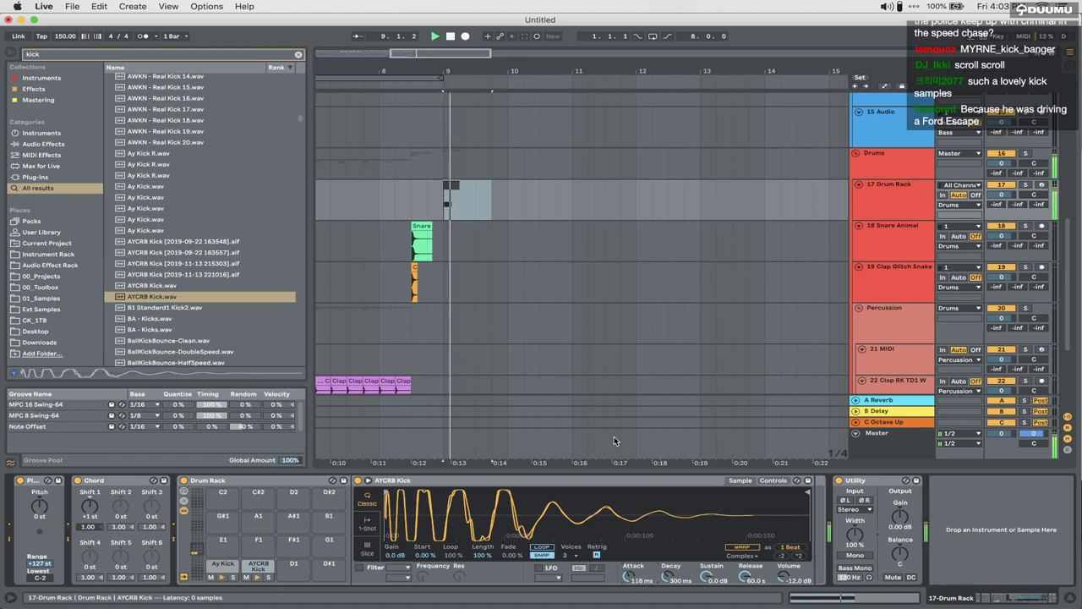
Step: Replay the layered kick and set the 17 Drum Rack track's volume to 1.7 dB
{"action": "key", "text": "space"}
{"action": "key", "text": "space"}
{"action": "key", "text": "space"}
{"action": "left_click_drag", "start_coordinate": [1001, 195], "coordinate": [1003, 197]}
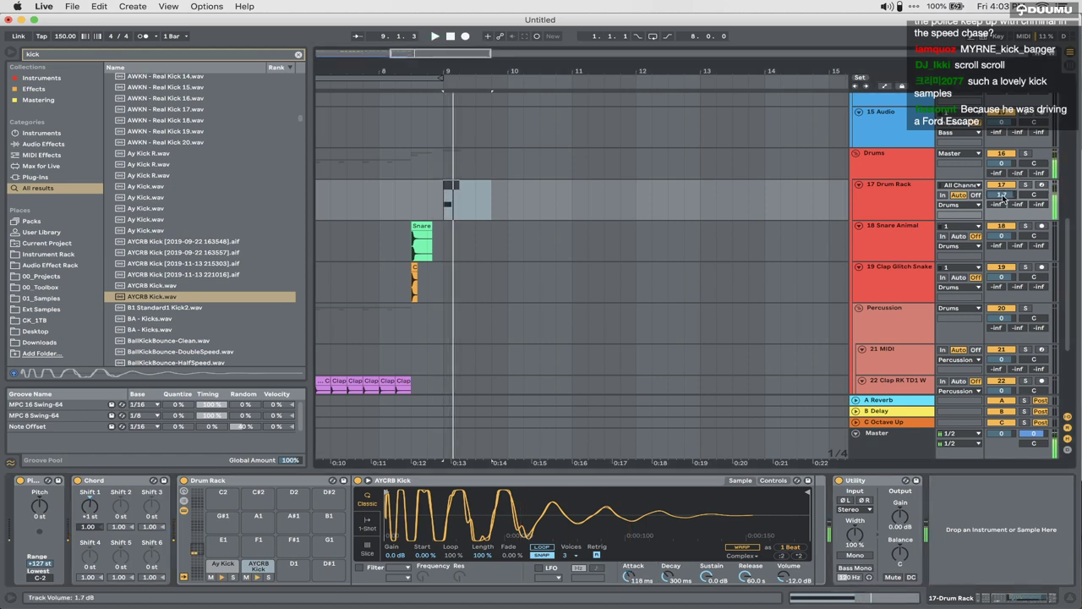
Step: Duplicate the snare and clap hits to 9.3.1 and the kick clip to 9.4.1, and play from 9.1.1
{"action": "mouse_move", "coordinate": [412, 244]}
{"action": "left_mouse_down"}
{"action": "mouse_move", "coordinate": [485, 292]}
{"action": "mouse_move", "coordinate": [415, 246]}
{"action": "mouse_move", "coordinate": [495, 205]}
{"action": "mouse_move", "coordinate": [449, 204]}
{"action": "left_mouse_up"}
{"action": "left_click", "coordinate": [478, 292], "text": "super"}
{"action": "key", "text": "super+d"}
{"action": "left_click", "coordinate": [454, 242]}
{"action": "left_click", "coordinate": [441, 244]}
{"action": "key", "text": "space"}
{"action": "key", "text": "space"}
{"action": "key", "text": "super+d"}
{"action": "left_click", "coordinate": [449, 203]}
{"action": "key", "text": "space"}
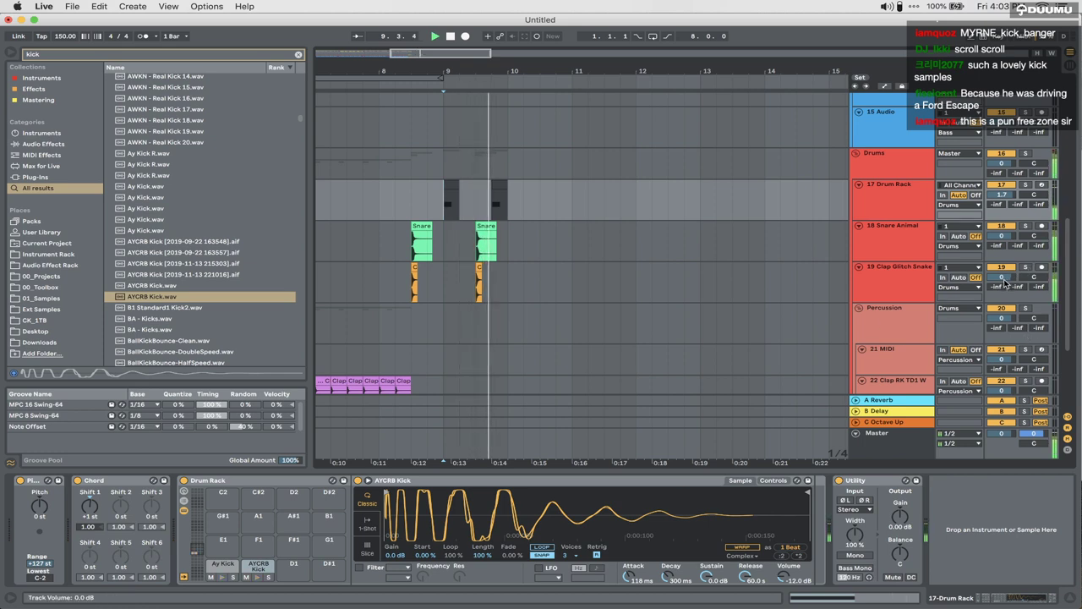
Step: Lower the 19 Clap Glitch Snake track's volume to -7.1 dB while playing the drum hits
{"action": "key", "text": "space"}
{"action": "key", "text": "space"}
{"action": "left_click_drag", "start_coordinate": [1003, 278], "coordinate": [1003, 298]}
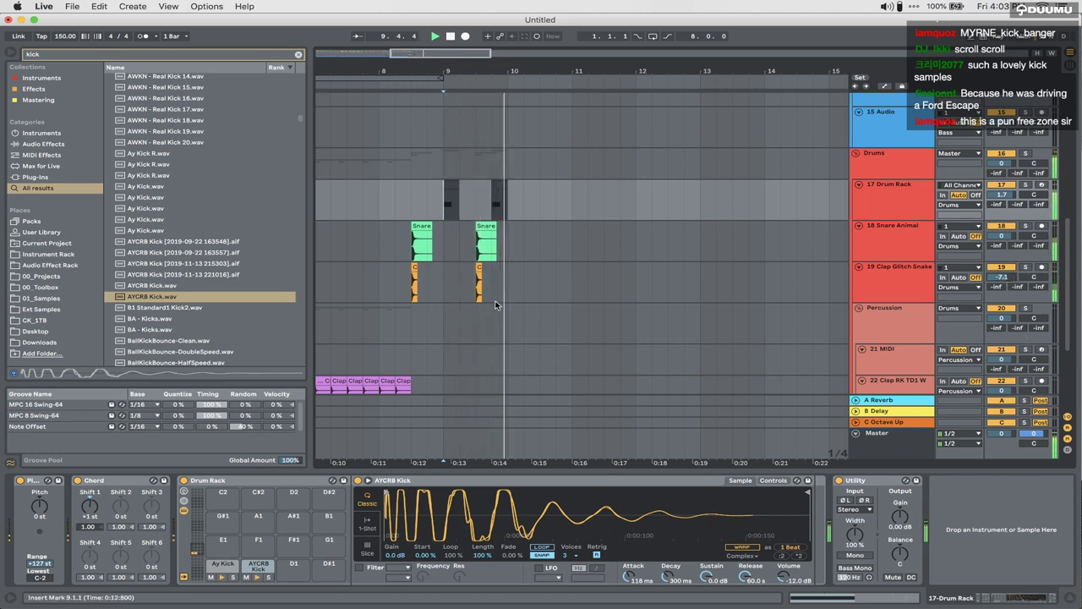
{"action": "key", "text": "space"}
Step: Add the OTT_20 preset at the start of the Master track's device chain
{"action": "scroll", "coordinate": [496, 305], "scroll_direction": "up", "scroll_amount": 2}
{"action": "scroll", "coordinate": [497, 305], "scroll_direction": "left", "scroll_amount": 2}
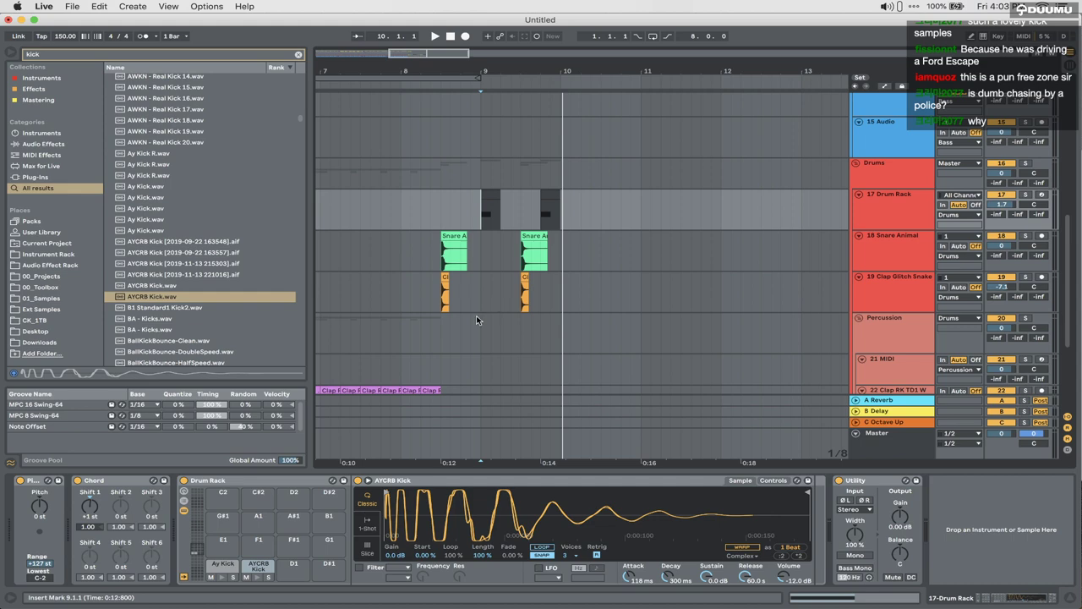
{"action": "scroll", "coordinate": [448, 330], "scroll_direction": "left", "scroll_amount": 3}
{"action": "key", "text": "minus"}
{"action": "scroll", "coordinate": [448, 338], "scroll_direction": "up", "scroll_amount": 3}
{"action": "scroll", "coordinate": [449, 341], "scroll_direction": "left", "scroll_amount": 5}
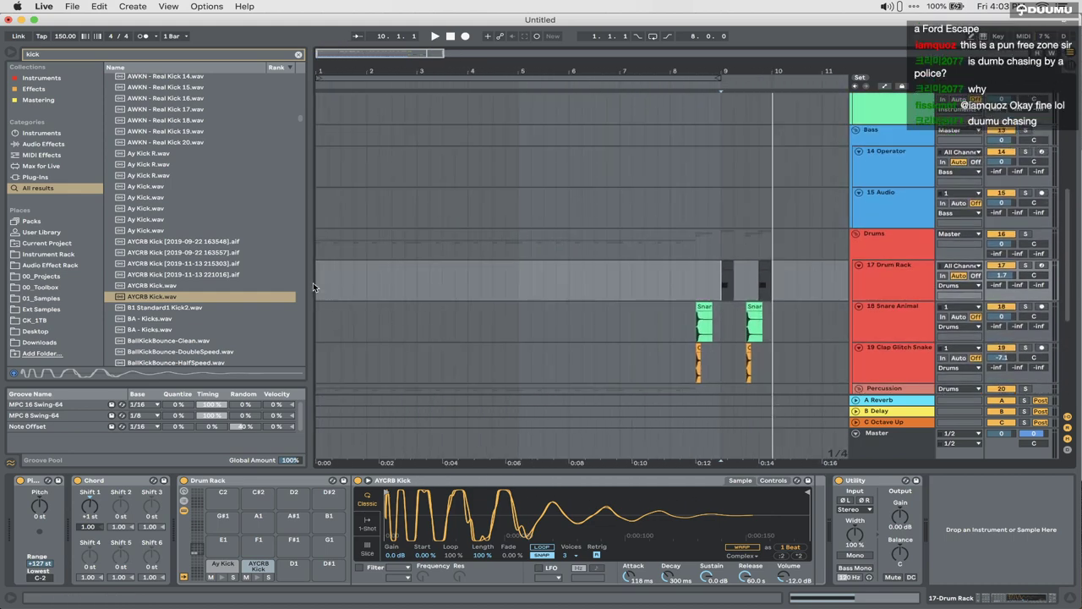
{"action": "key", "text": "space"}
{"action": "left_click", "coordinate": [904, 448]}
{"action": "left_click", "coordinate": [760, 522]}
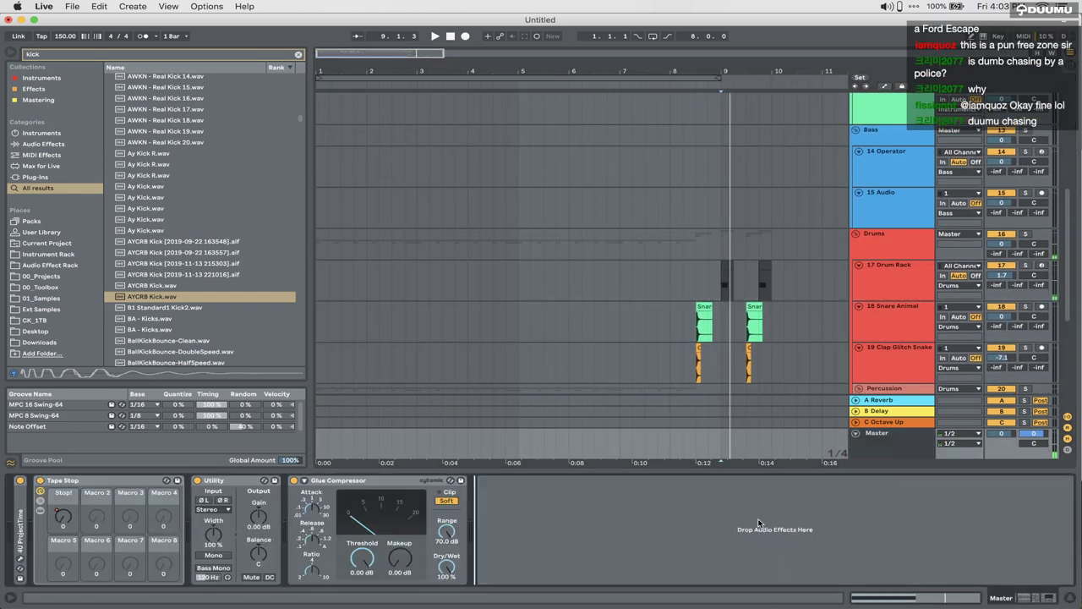
{"action": "key", "text": "super+f"}
{"action": "key", "text": "BackSpace"}
{"action": "type", "text": "ott"}
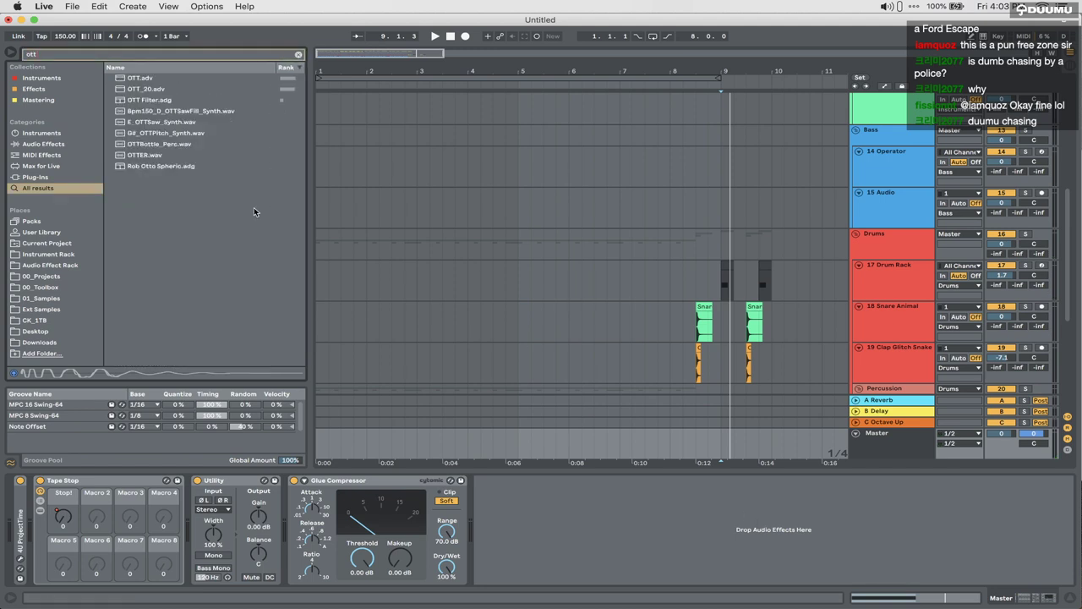
{"action": "left_click_drag", "start_coordinate": [135, 88], "coordinate": [84, 563]}
Step: Set OTT_20's Time to 300 % and Amount to 30 % while playing the arrangement from 1.1.1
{"action": "left_click_drag", "start_coordinate": [322, 582], "coordinate": [329, 572]}
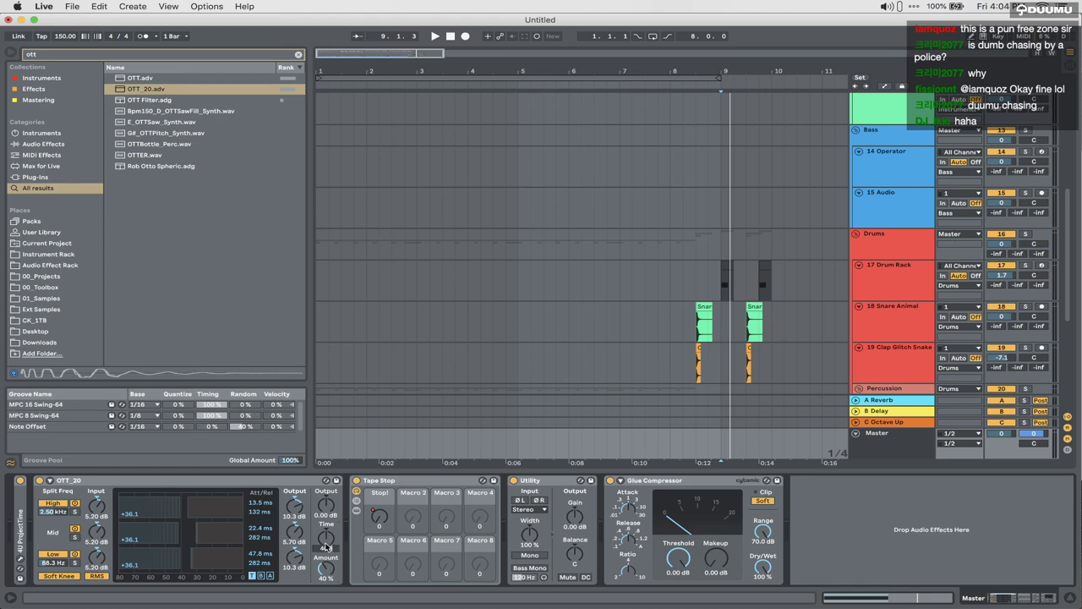
{"action": "left_click", "coordinate": [322, 439]}
{"action": "key", "text": "space"}
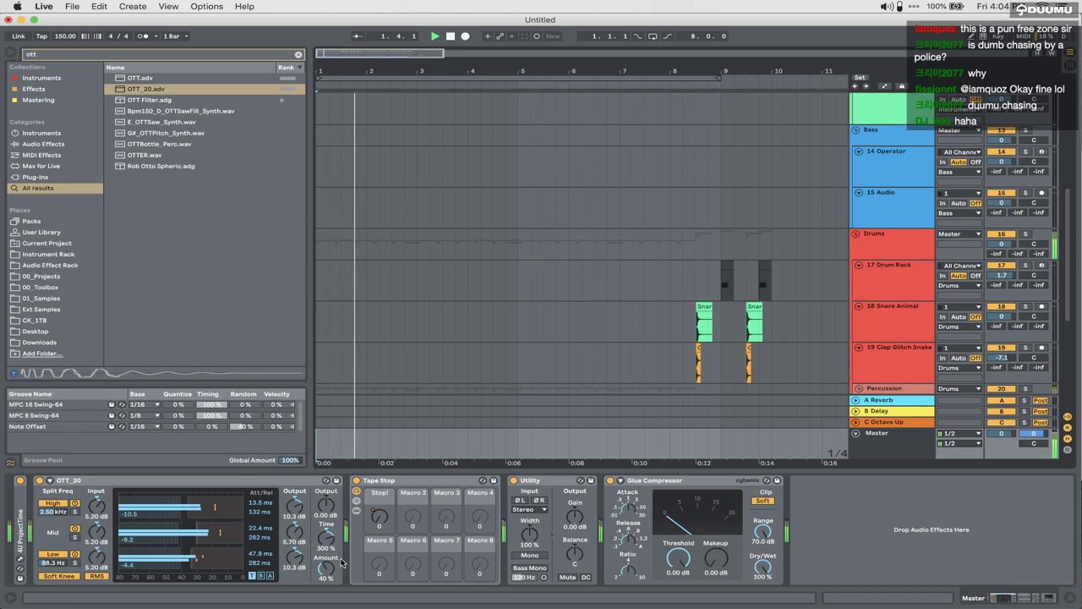
{"action": "left_click", "coordinate": [326, 570]}
{"action": "type", "text": "30"}
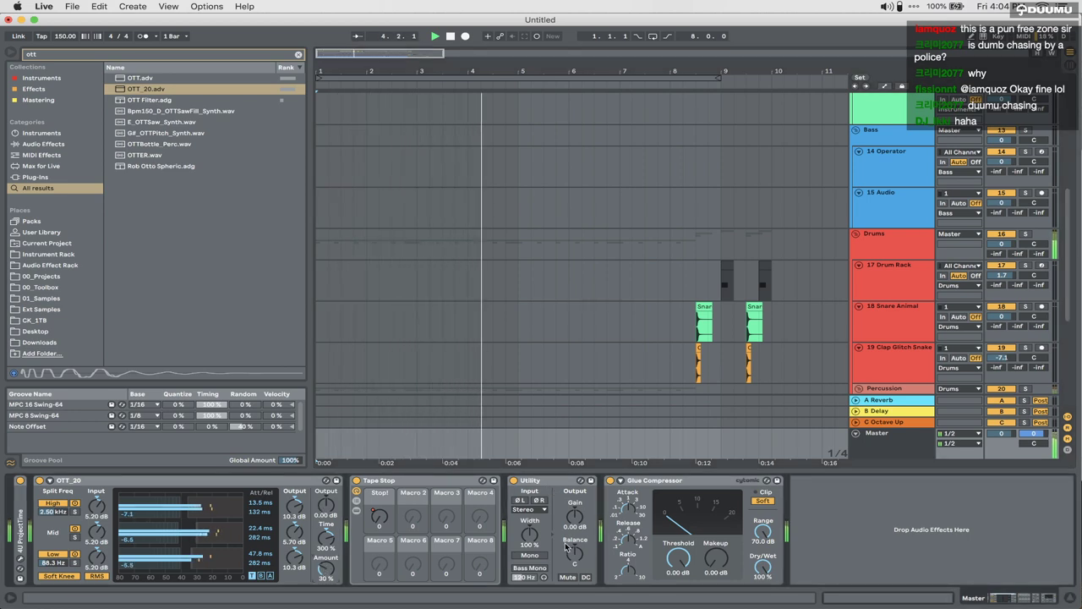
Step: Hide the device chain, listen through the build-up into the drop, and place the insert marker at 9.1.1
{"action": "key", "text": "super+alt+l"}
{"action": "key", "text": "XF86AudioRaiseVolume"}
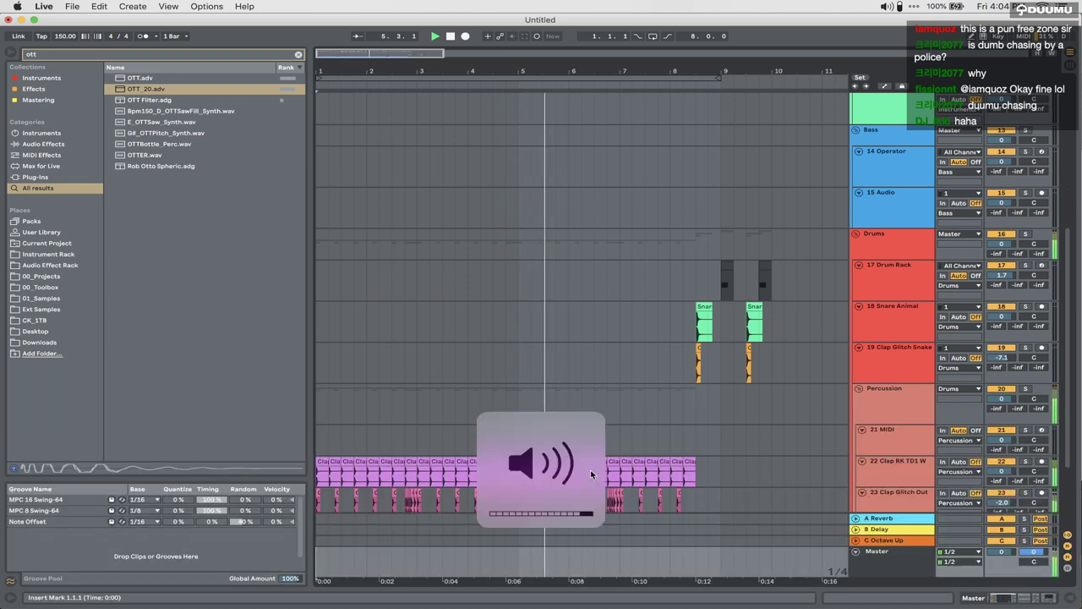
{"action": "key", "text": "XF86AudioLowerVolume"}
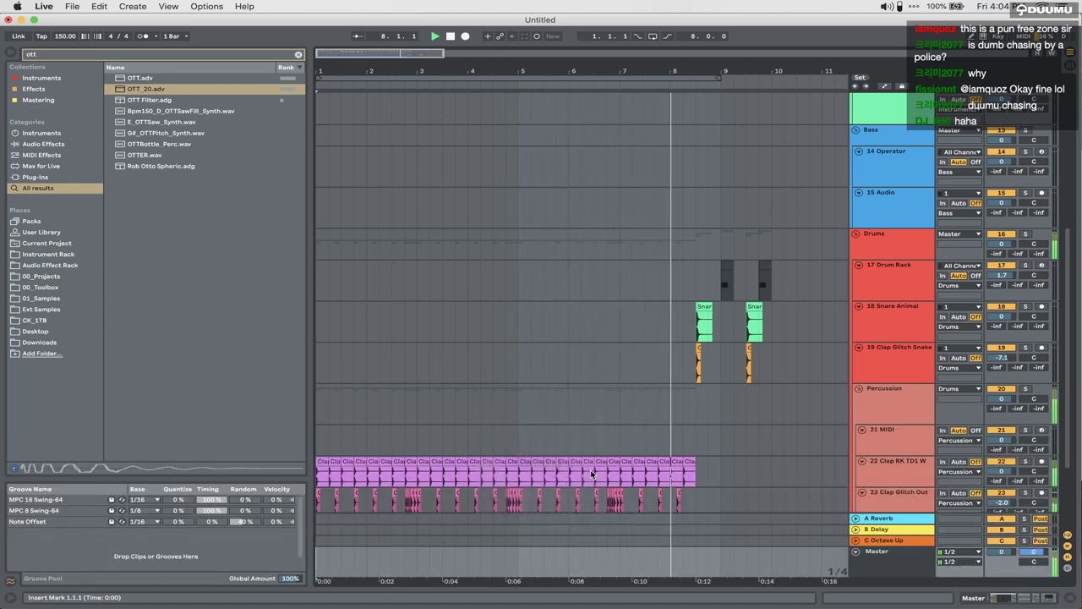
{"action": "scroll", "coordinate": [592, 475], "scroll_direction": "up", "scroll_amount": 2}
{"action": "scroll", "coordinate": [591, 475], "scroll_direction": "right", "scroll_amount": 1}
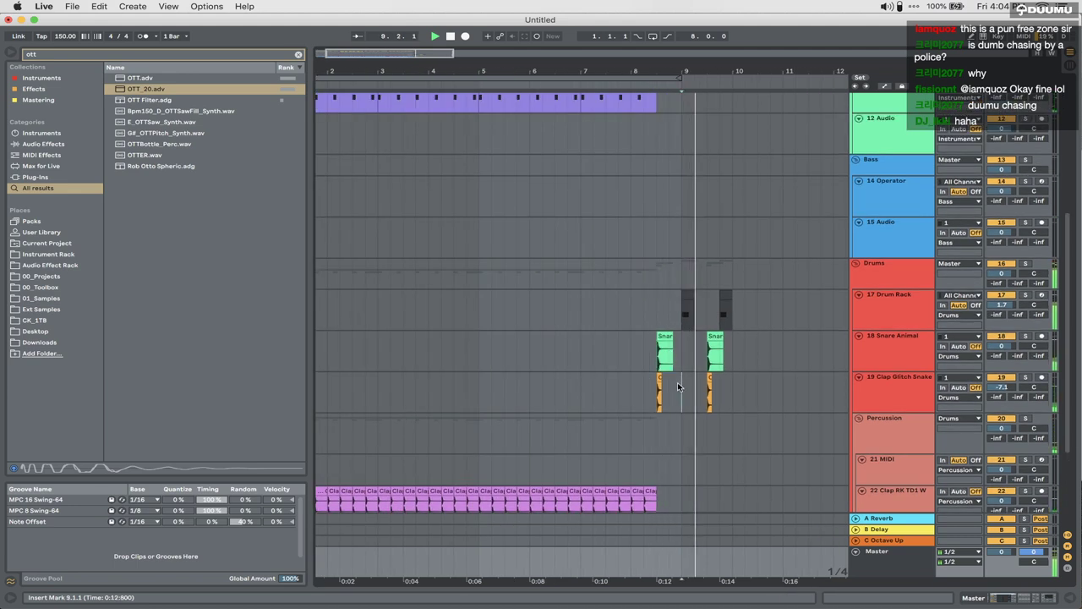
{"action": "left_click", "coordinate": [677, 387]}
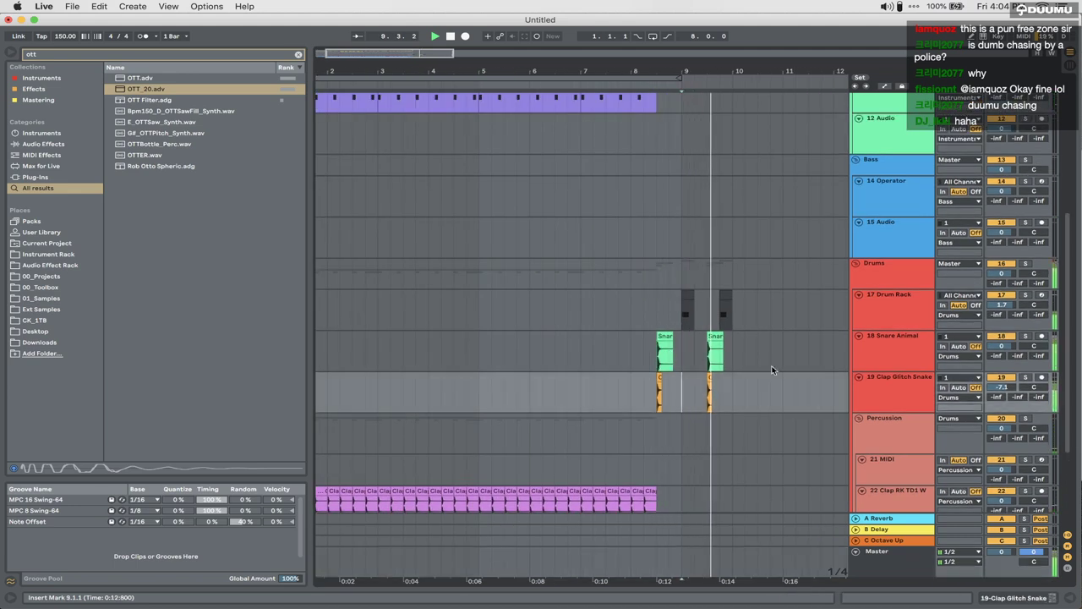
Step: Add a Glue Compressor to the end of the 17 Drum Rack track's chain and enable its Soft clip
{"action": "left_click", "coordinate": [679, 297]}
{"action": "left_click", "coordinate": [1006, 601]}
{"action": "key", "text": "super+f"}
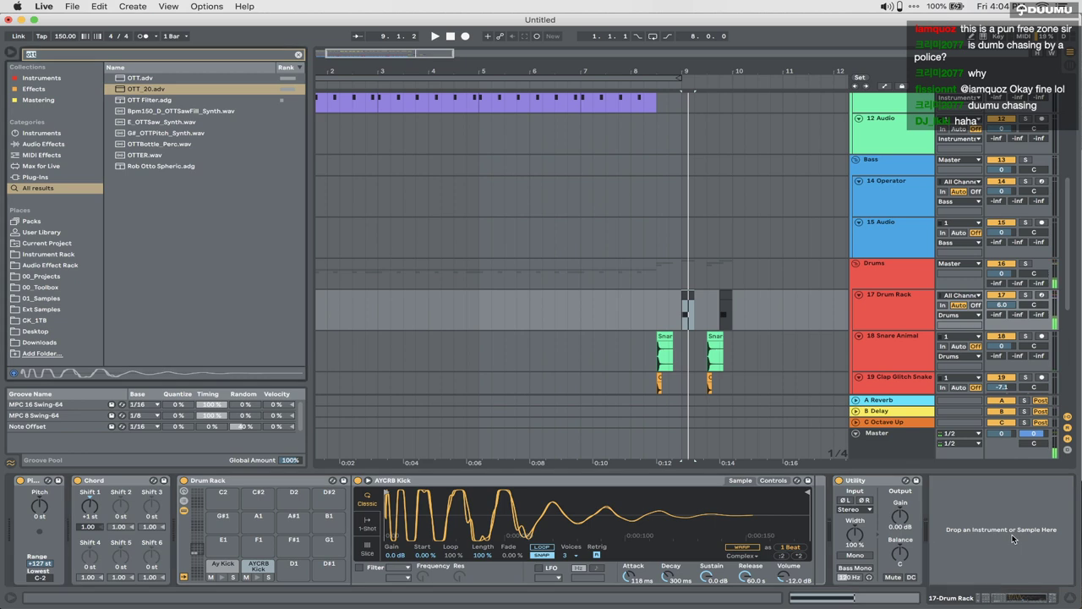
{"action": "type", "text": "glue"}
{"action": "key", "text": "Down"}
{"action": "key", "text": "Return"}
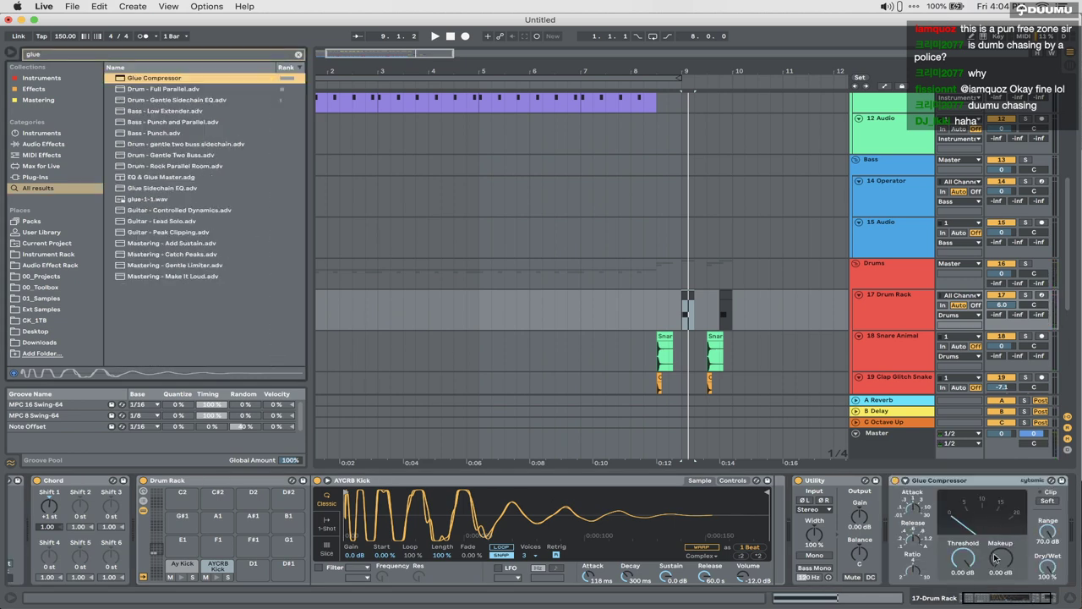
{"action": "left_click", "coordinate": [1047, 501]}
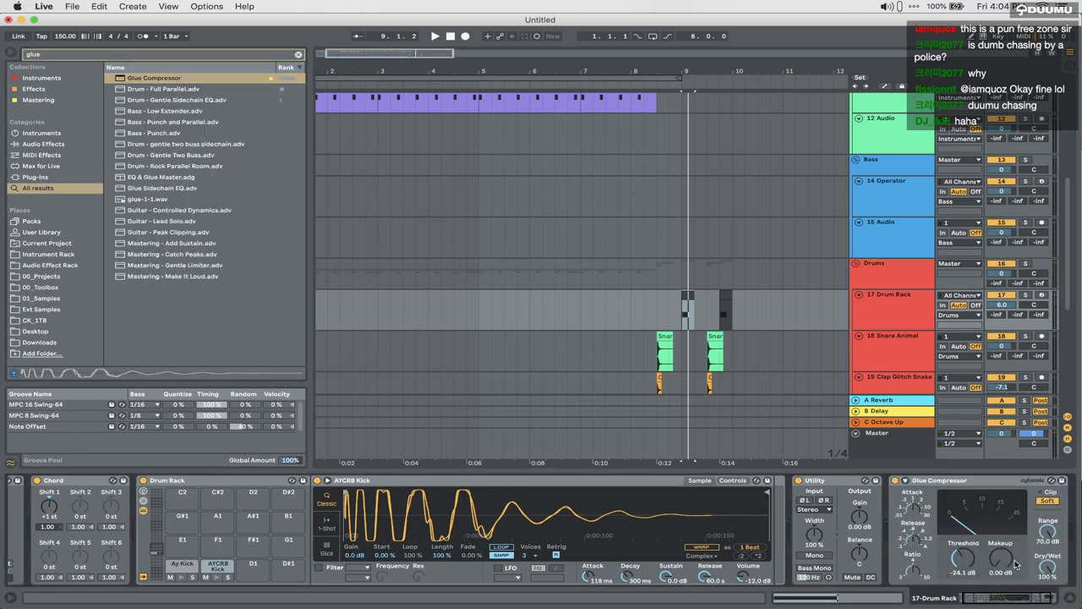
Step: Set the Glue Compressor's threshold to 0 dB and makeup to 14.9 dB, and reset the 17 Drum Rack track's volume to 0 dB
{"action": "left_click_drag", "start_coordinate": [963, 558], "coordinate": [963, 507]}
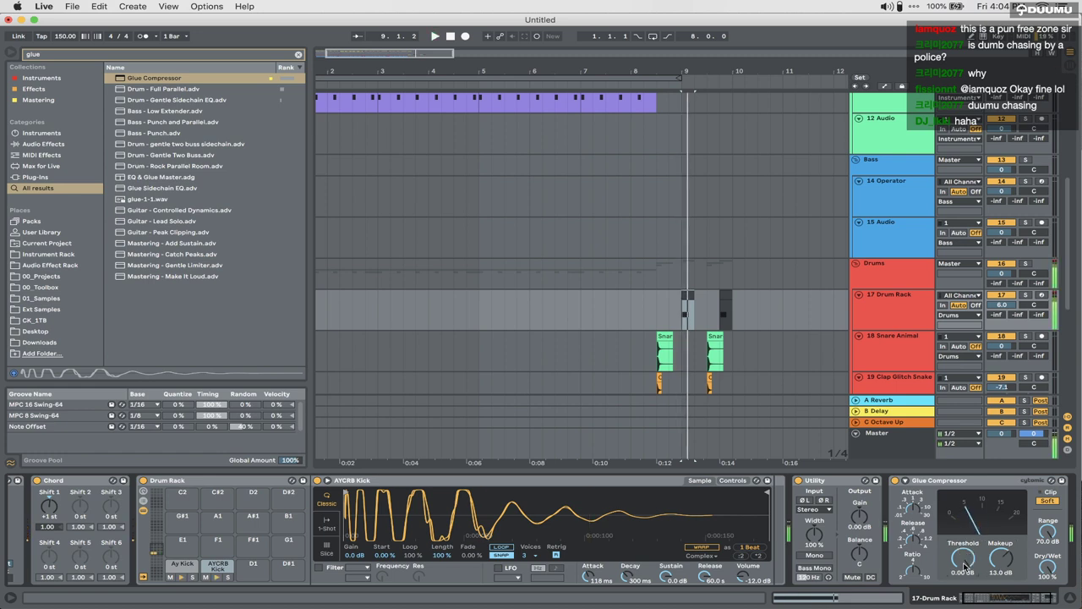
{"action": "scroll", "coordinate": [1006, 560], "scroll_direction": "right", "scroll_amount": 3}
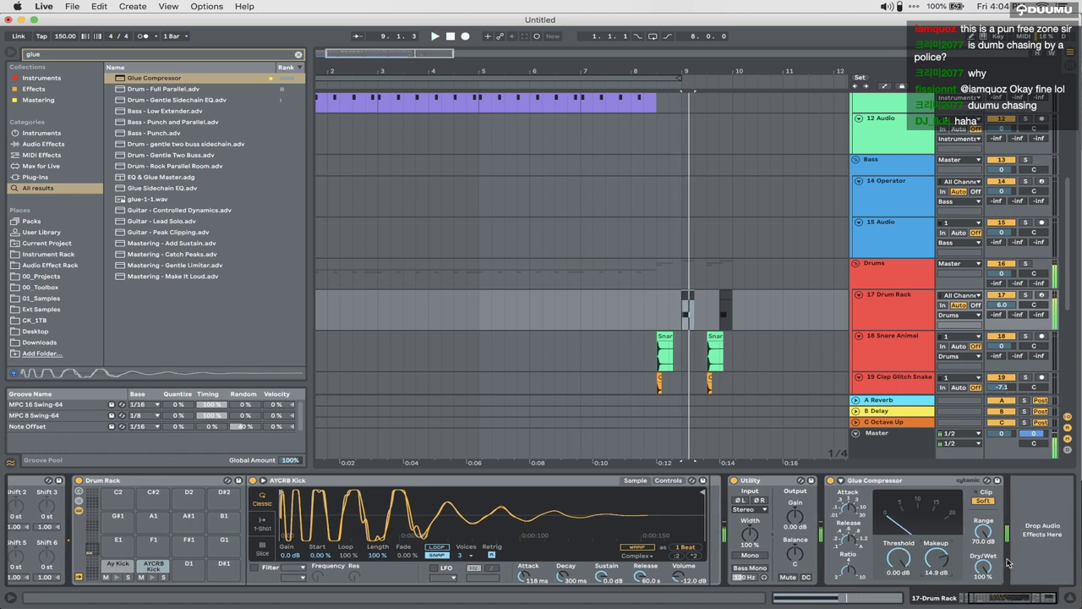
{"action": "double_click", "coordinate": [1000, 305]}
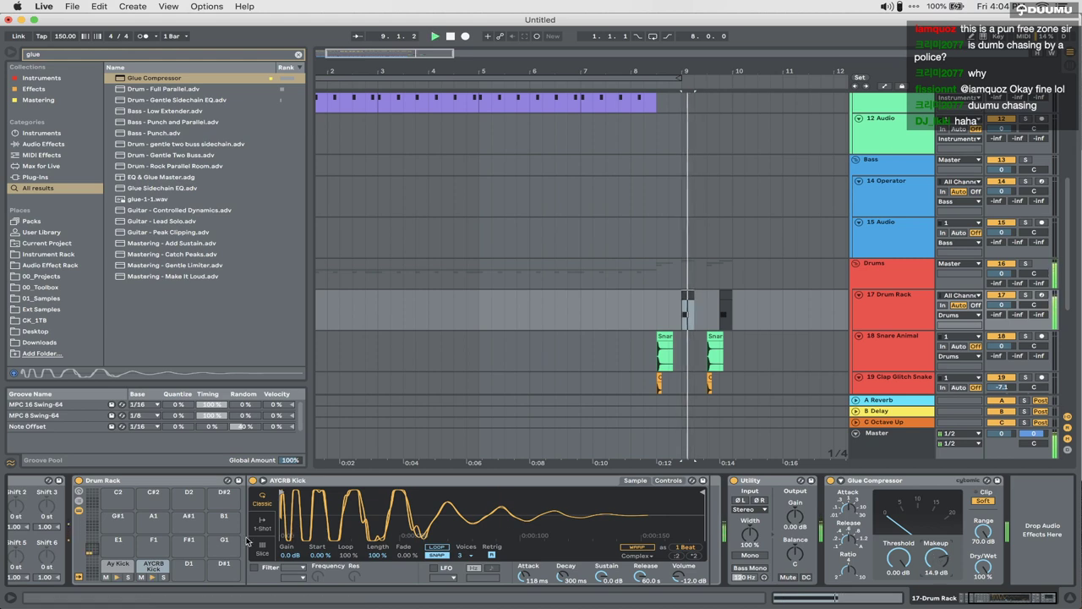
Step: Mute the Ay Kick pad and shorten the AYCRB Kick's attack to 1.66 ms during playback
{"action": "left_click", "coordinate": [114, 577]}
{"action": "left_click", "coordinate": [153, 568]}
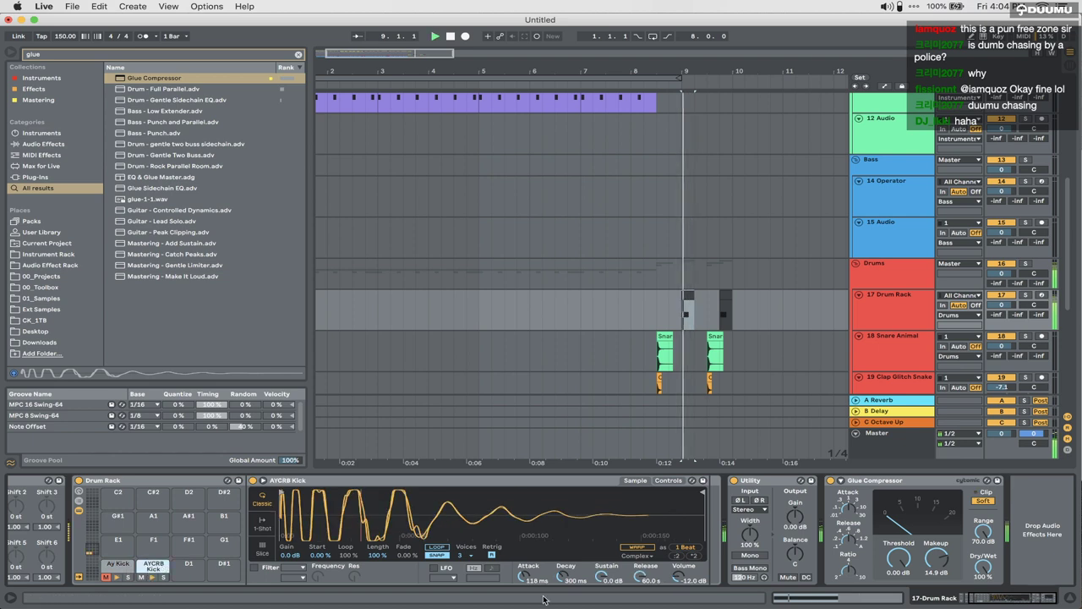
{"action": "key", "text": "space"}
{"action": "left_click_drag", "start_coordinate": [529, 574], "coordinate": [524, 575]}
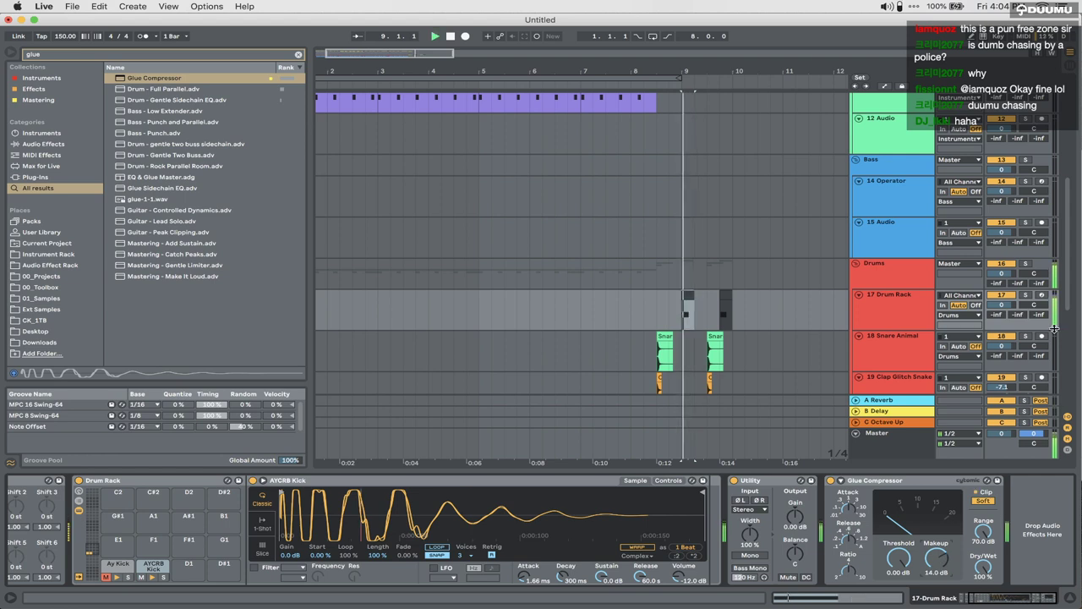
Step: Set the Glue Compressor's threshold to -15.6 dB and makeup to 14.0 dB, and listen to the drum hits
{"action": "left_click_drag", "start_coordinate": [901, 561], "coordinate": [902, 298]}
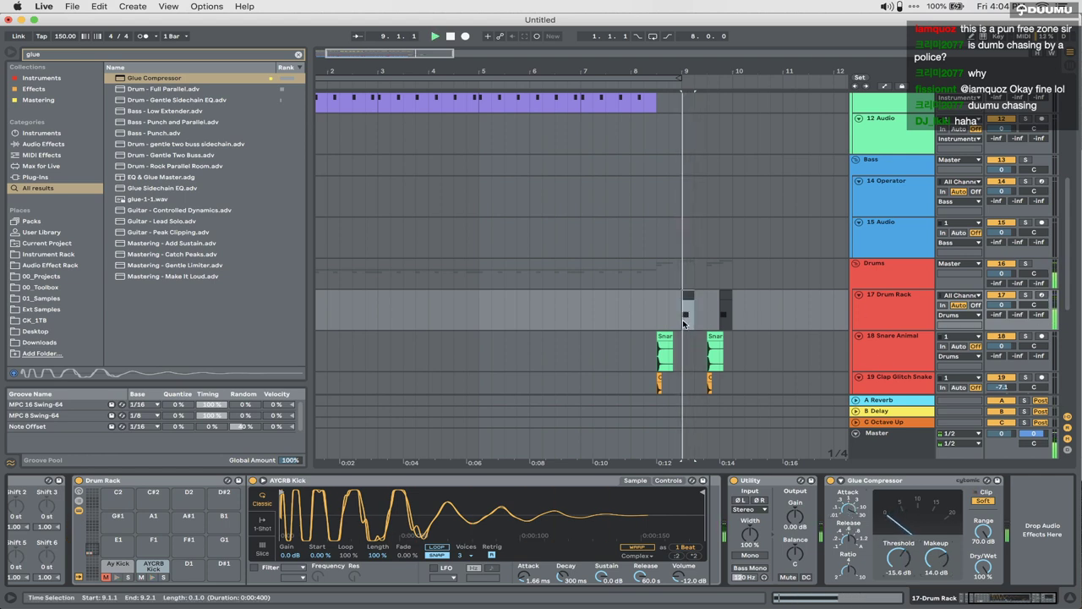
{"action": "left_click", "coordinate": [761, 314], "text": "shift"}
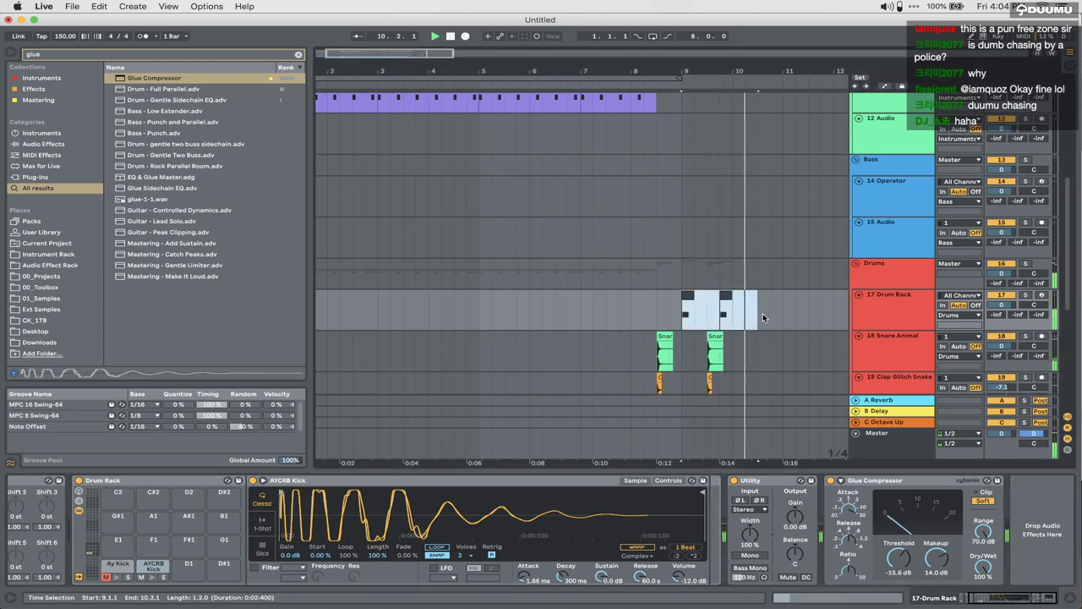
{"action": "key", "text": "space"}
Step: Duplicate one bar of snare and clap hits to 10.1.1 and the two-bar kick pattern to 11.1.1
{"action": "left_click_drag", "start_coordinate": [736, 356], "coordinate": [685, 381]}
{"action": "key", "text": "super+d"}
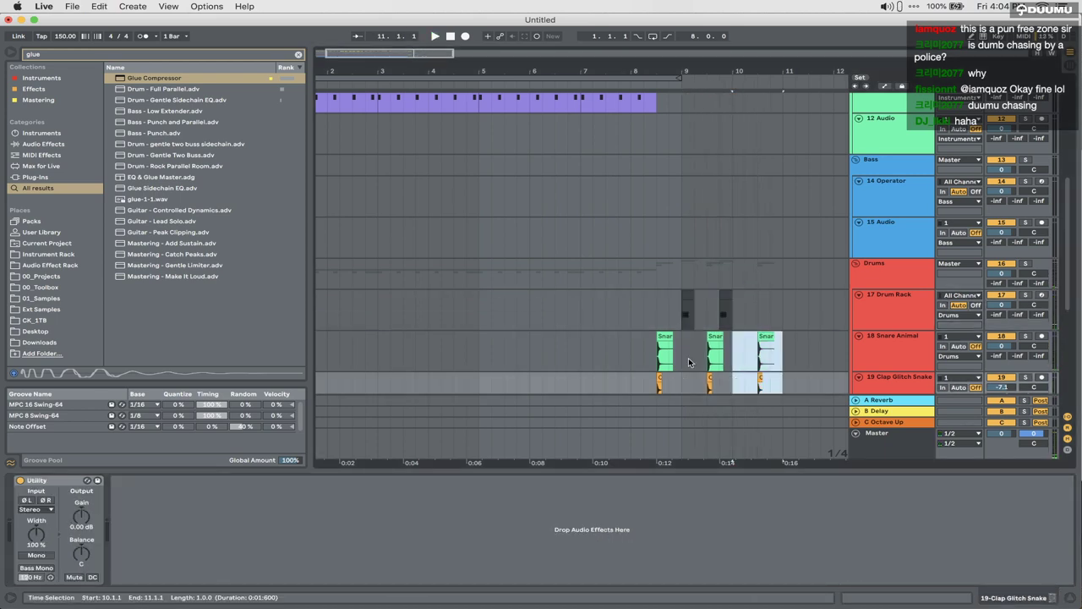
{"action": "left_click_drag", "start_coordinate": [683, 311], "coordinate": [783, 308]}
{"action": "key", "text": "super+d"}
Step: Copy the vocal chops starting at 3.1.1 on the 6 Ice Cube track to 7.1.1 and play from there
{"action": "scroll", "coordinate": [676, 257], "scroll_direction": "up", "scroll_amount": 6}
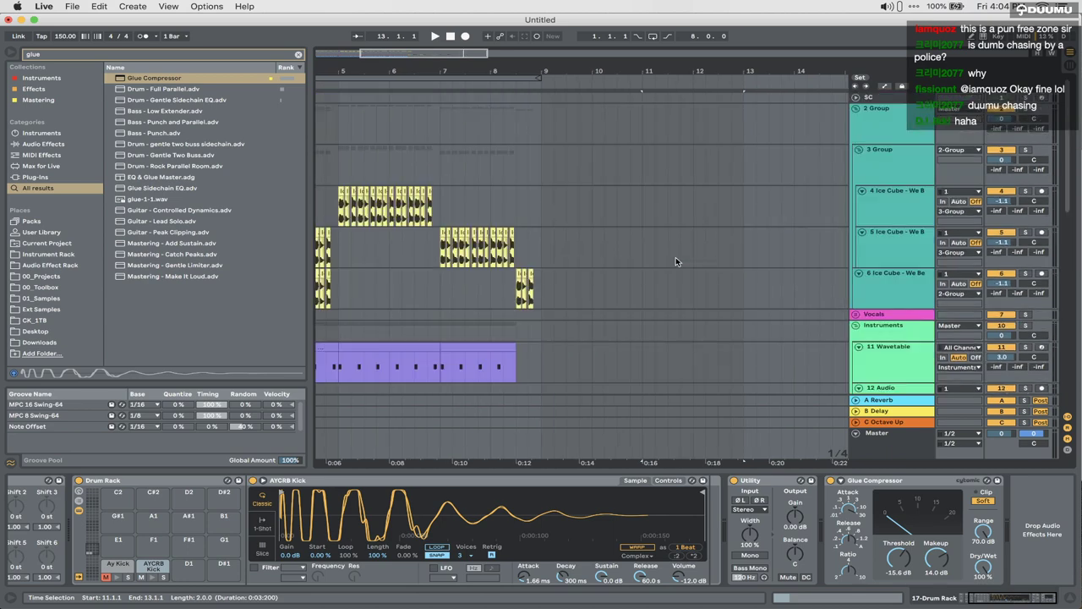
{"action": "scroll", "coordinate": [675, 257], "scroll_direction": "left", "scroll_amount": 2}
{"action": "scroll", "coordinate": [675, 257], "scroll_direction": "down", "scroll_amount": 4}
{"action": "left_click_drag", "start_coordinate": [369, 275], "coordinate": [393, 279]}
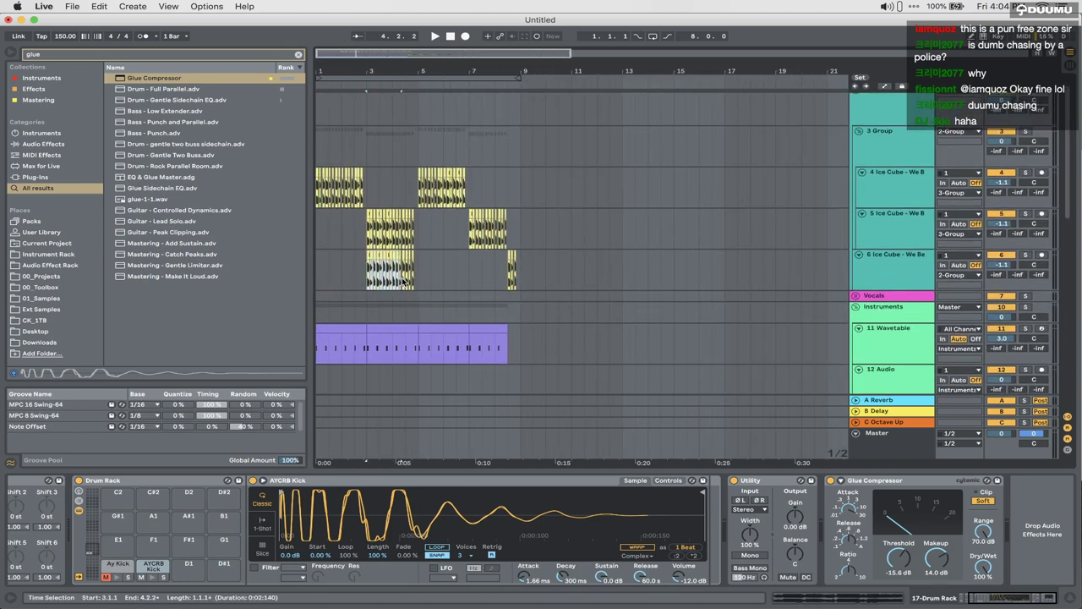
{"action": "left_click_drag", "start_coordinate": [399, 283], "coordinate": [401, 284]}
{"action": "key", "text": "super+c"}
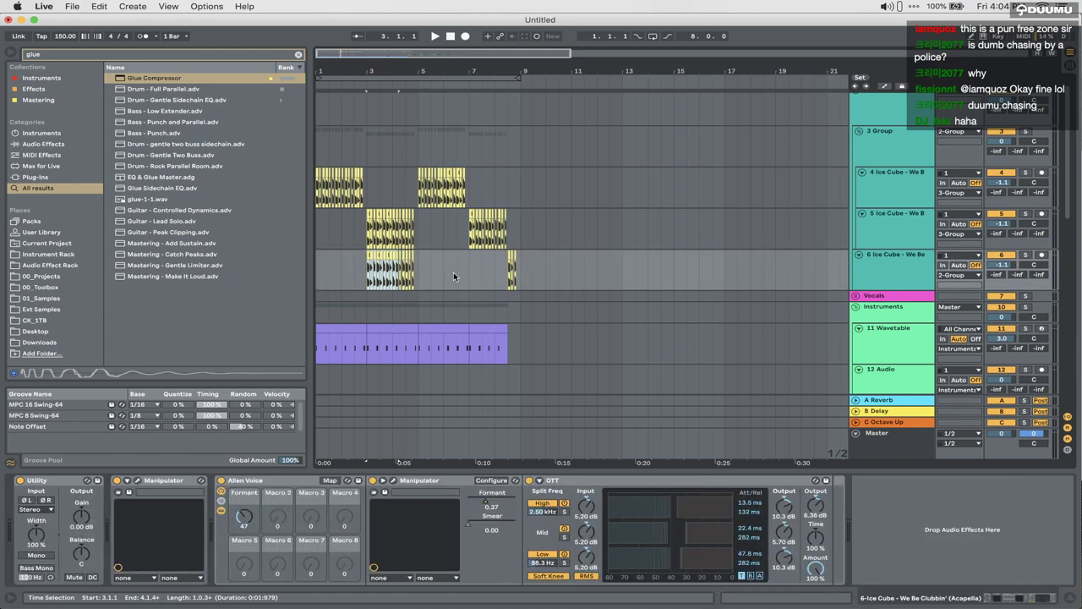
{"action": "left_click", "coordinate": [469, 275]}
{"action": "key", "text": "super+v"}
{"action": "left_click", "coordinate": [470, 276]}
{"action": "key", "text": "space"}
Step: Fill the gap at 8.2.1 on the 6 Ice Cube track with vocal chops copied from the 5 Ice Cube track
{"action": "scroll", "coordinate": [469, 275], "scroll_direction": "up", "scroll_amount": 8}
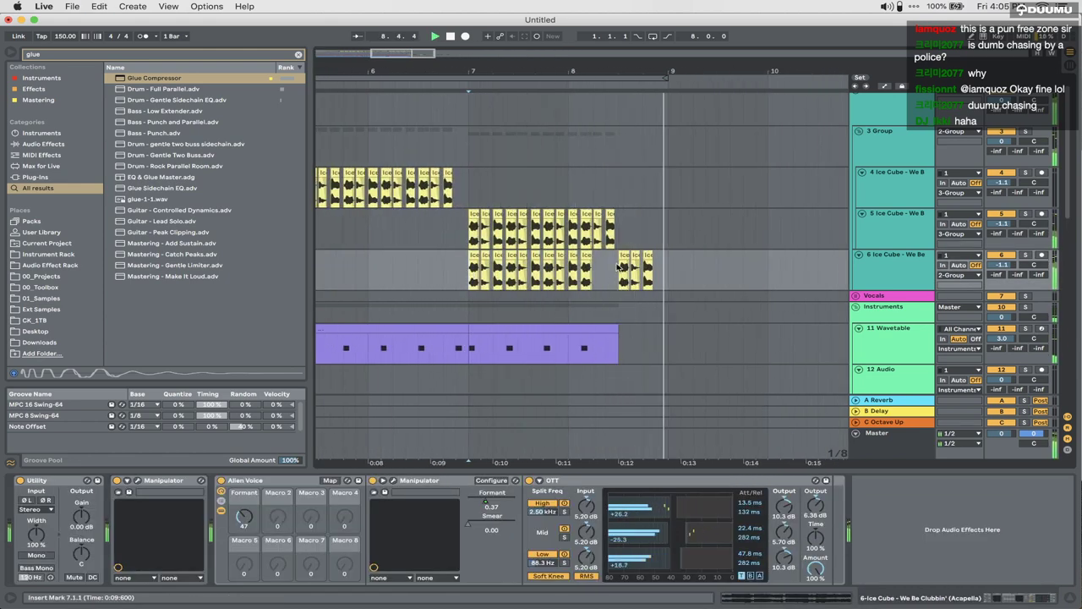
{"action": "left_click_drag", "start_coordinate": [595, 234], "coordinate": [630, 237]}
{"action": "left_click", "coordinate": [594, 275]}
{"action": "key", "text": "super+v"}
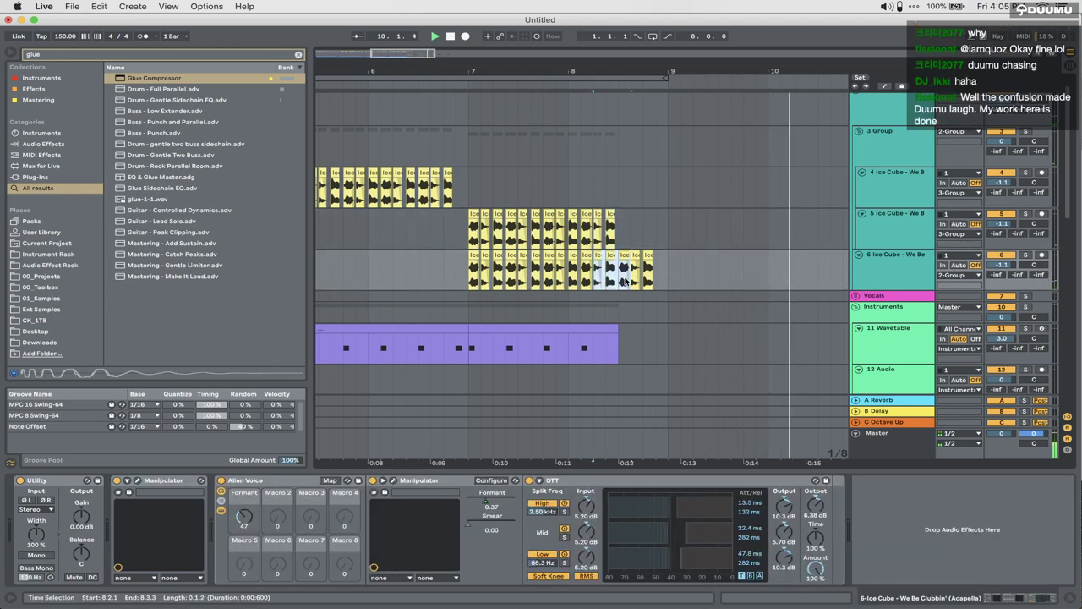
Step: Play the whole arrangement from 1.1.1 to review the doubled vocal chops
{"action": "scroll", "coordinate": [626, 280], "scroll_direction": "down", "scroll_amount": 8}
{"action": "key", "text": "space"}
{"action": "left_click", "coordinate": [318, 149]}
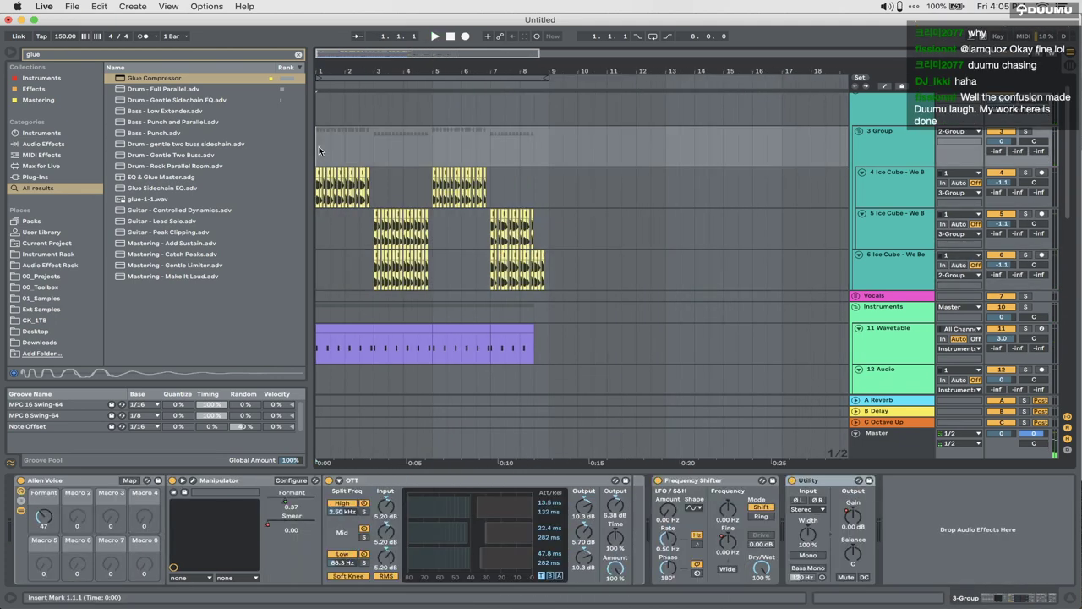
{"action": "key", "text": "space"}
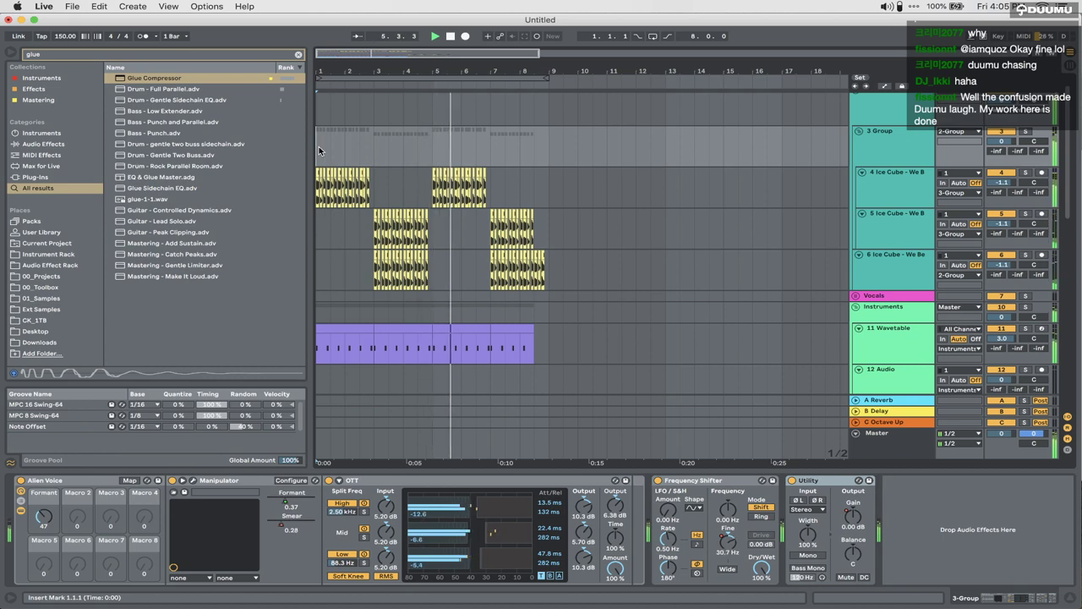
Step: Duplicate the first eight bars of the 22 Clap RK and 23 Clap Glitch percussion clips to 9.1.1
{"action": "scroll", "coordinate": [564, 307], "scroll_direction": "down", "scroll_amount": 10}
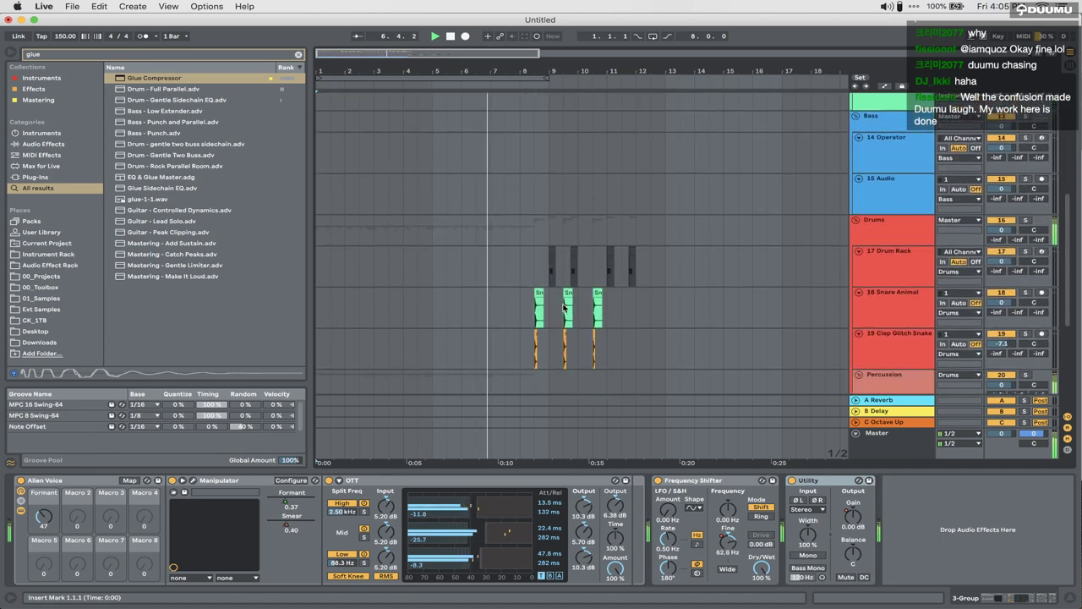
{"action": "scroll", "coordinate": [564, 307], "scroll_direction": "down", "scroll_amount": 5}
{"action": "key", "text": "super+alt+l"}
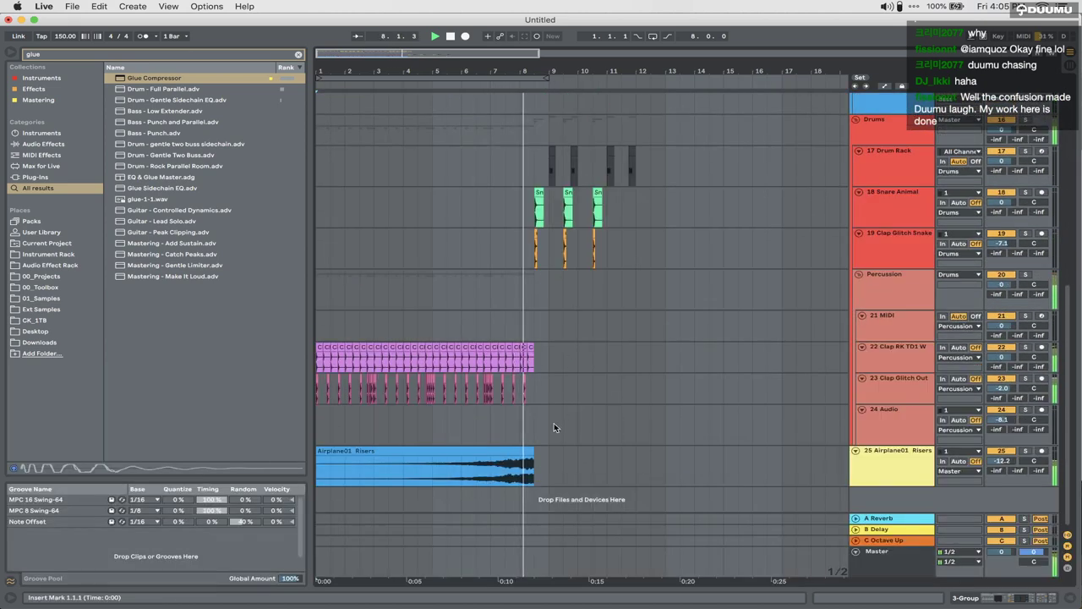
{"action": "left_click_drag", "start_coordinate": [552, 387], "coordinate": [229, 356]}
{"action": "key", "text": "super+d"}
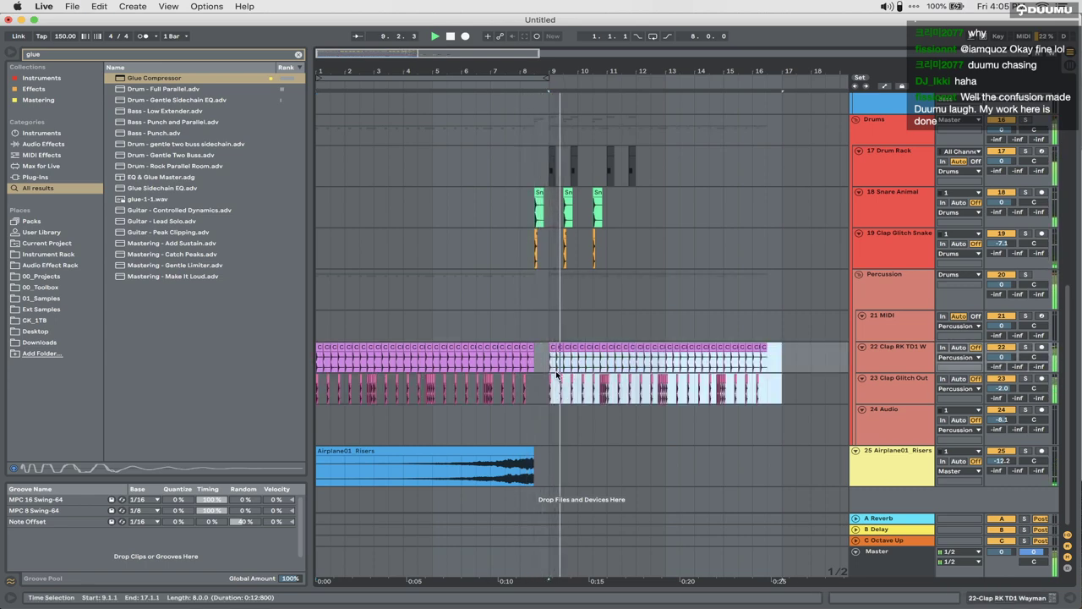
Step: Delete the 22 Clap RK and 23 Clap Glitch clips from 13.1.1 onward, keeping the percussion between bars 9 and 13
{"action": "scroll", "coordinate": [558, 370], "scroll_direction": "up", "scroll_amount": 5}
{"action": "scroll", "coordinate": [549, 363], "scroll_direction": "right", "scroll_amount": 4}
{"action": "left_click", "coordinate": [338, 372]}
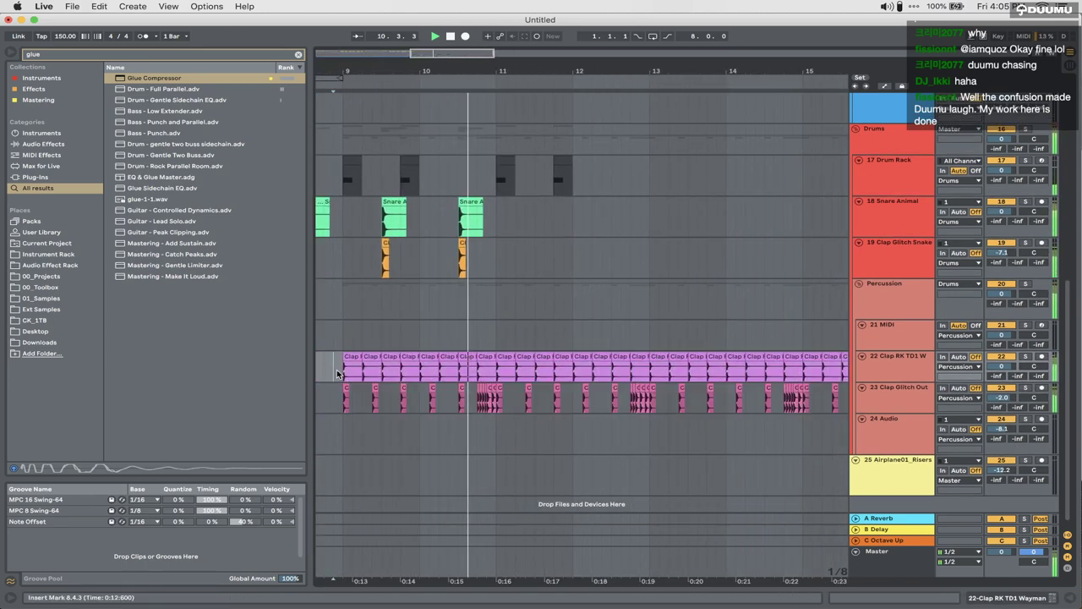
{"action": "left_click", "coordinate": [343, 374]}
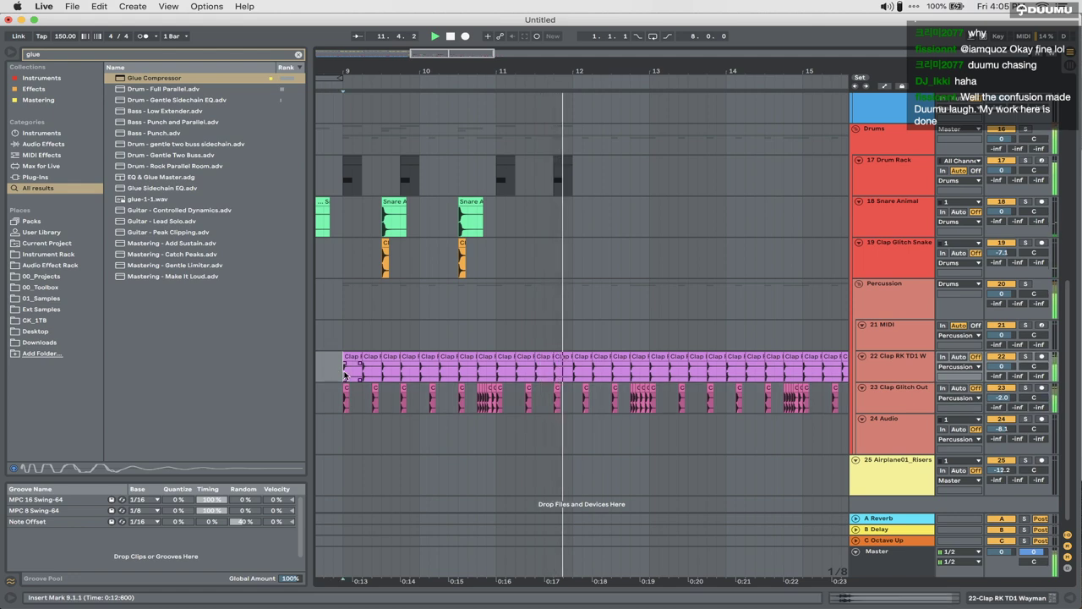
{"action": "left_click", "coordinate": [654, 356]}
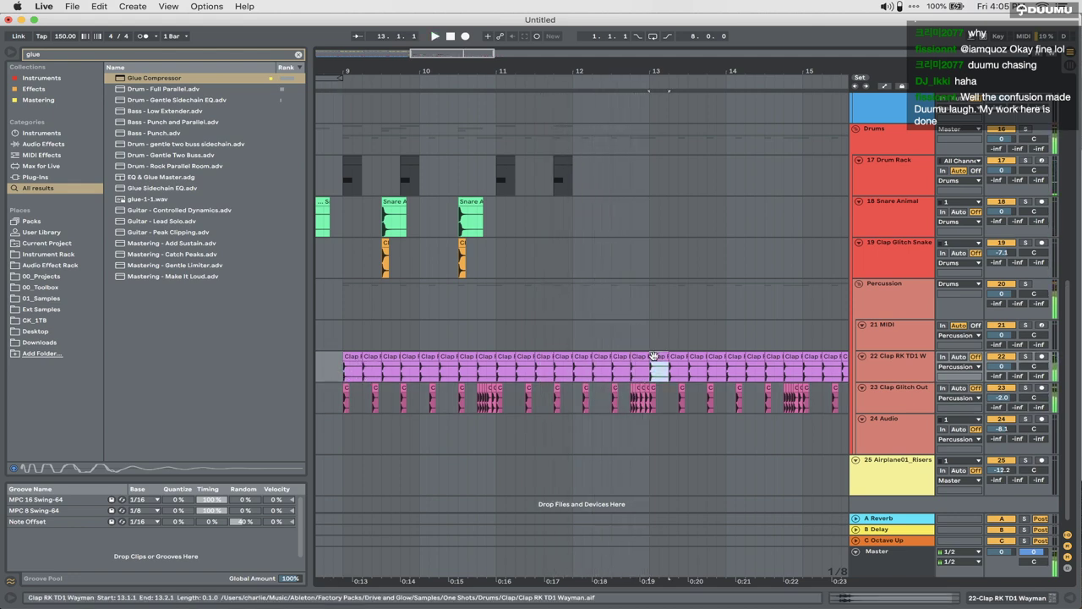
{"action": "scroll", "coordinate": [653, 356], "scroll_direction": "down", "scroll_amount": 5}
{"action": "left_click", "coordinate": [716, 394], "text": "shift"}
{"action": "key", "text": "Delete"}
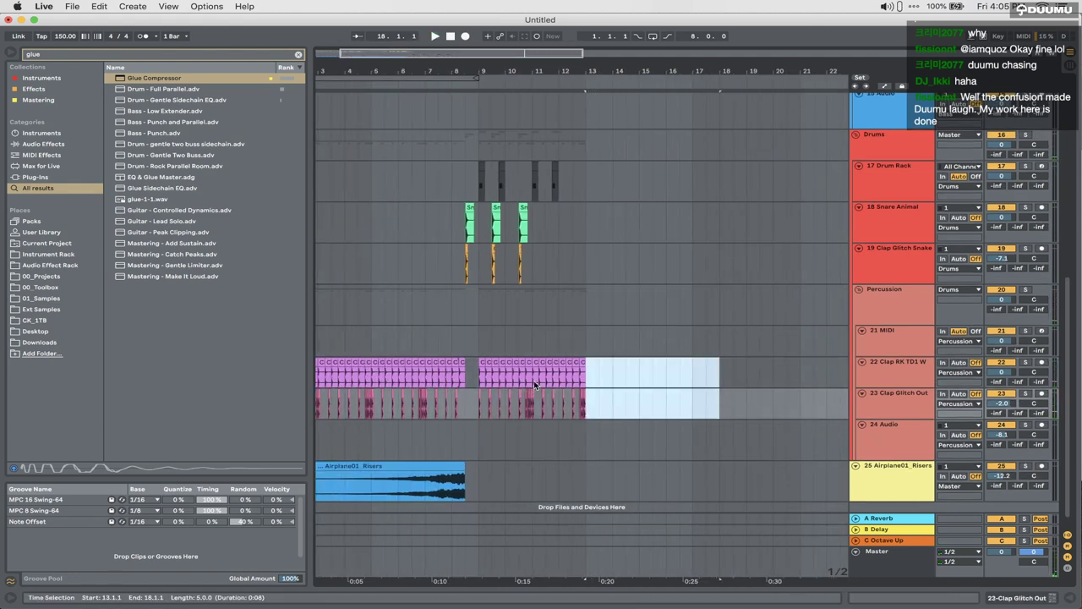
Step: Duplicate the two-bar 18 Snare Animal and 19 Clap Glitch Snake pattern at 9.1.1 to 11.1.1
{"action": "left_click", "coordinate": [497, 294]}
{"action": "left_click_drag", "start_coordinate": [479, 183], "coordinate": [479, 223]}
{"action": "key", "text": "super+d"}
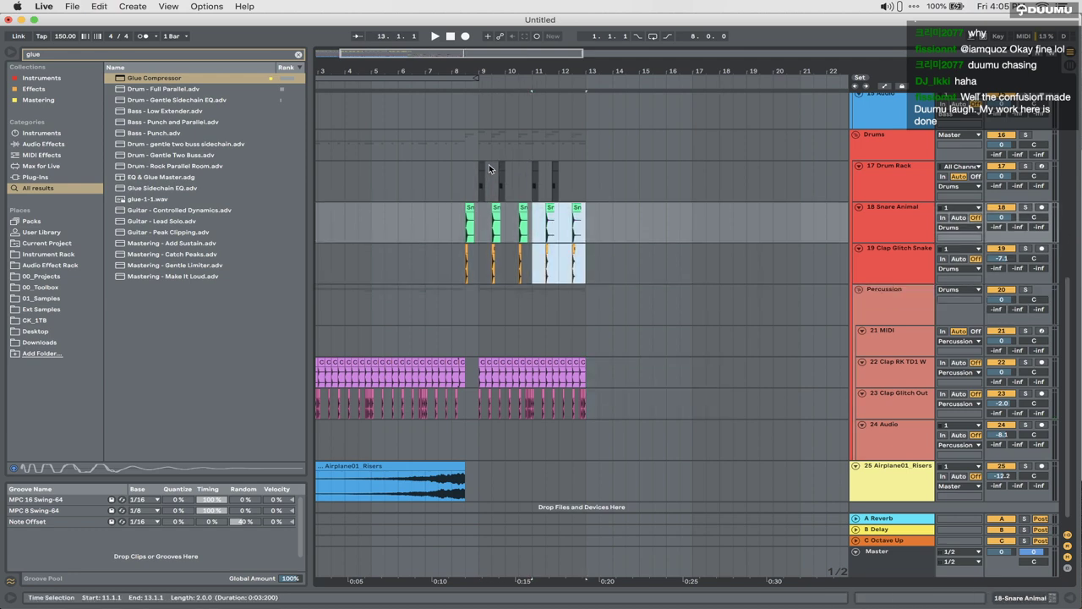
Step: Copy the 17 Drum Rack kick clips from 9.1.1 to 13.1.1 onto the SC track at 9.1.1
{"action": "left_click_drag", "start_coordinate": [481, 174], "coordinate": [584, 180]}
{"action": "scroll", "coordinate": [477, 118], "scroll_direction": "up", "scroll_amount": 10}
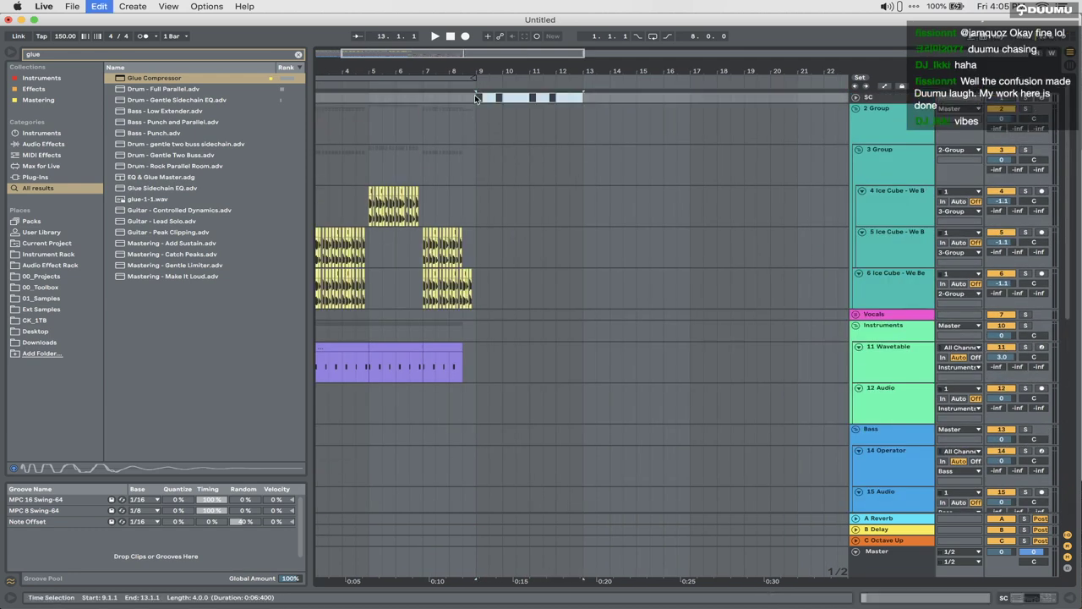
Step: Duplicate the first eight bars of the 3 Group vocal chops to 9.1.1
{"action": "scroll", "coordinate": [474, 198], "scroll_direction": "down", "scroll_amount": 2}
{"action": "scroll", "coordinate": [474, 198], "scroll_direction": "left", "scroll_amount": 2}
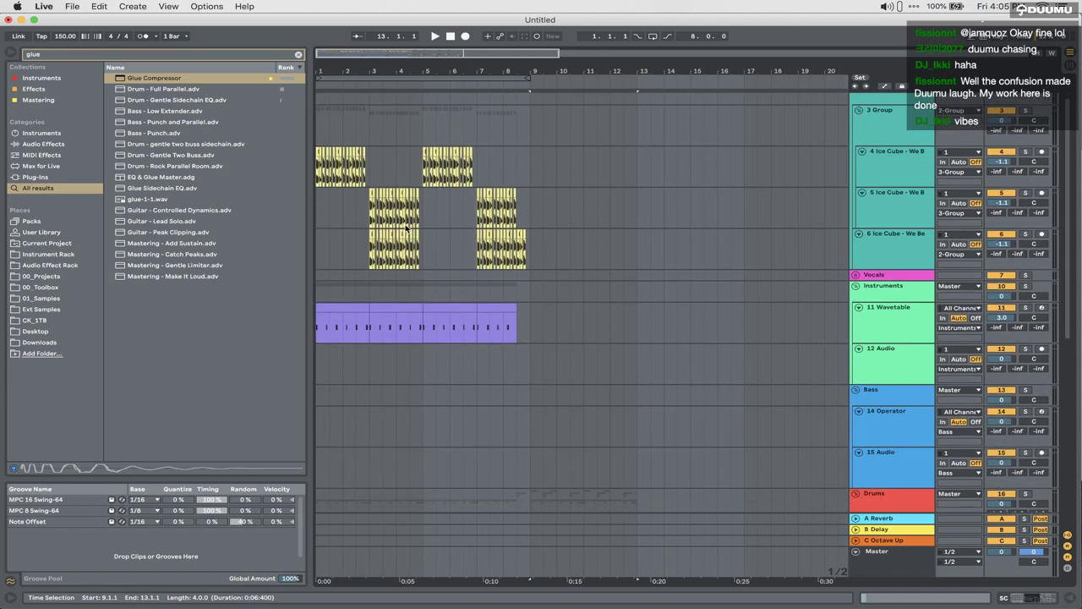
{"action": "left_click", "coordinate": [356, 120]}
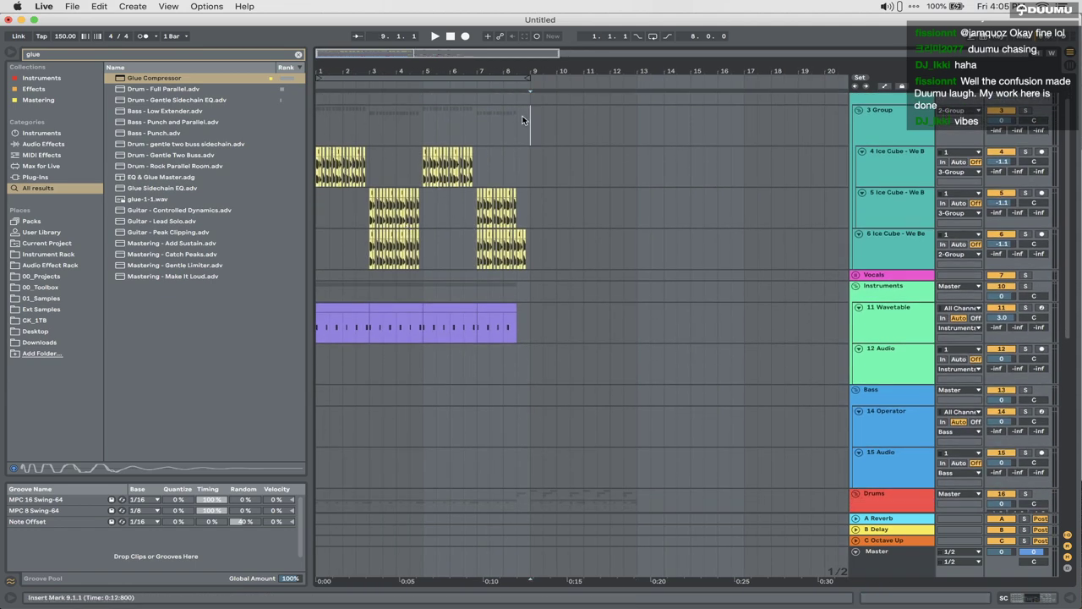
{"action": "key", "text": "super+d"}
Step: Display the Alien Voice | Manipulator automation of the 3 Group and select its range from 9.1.1 to beyond bar 17
{"action": "key", "text": "a"}
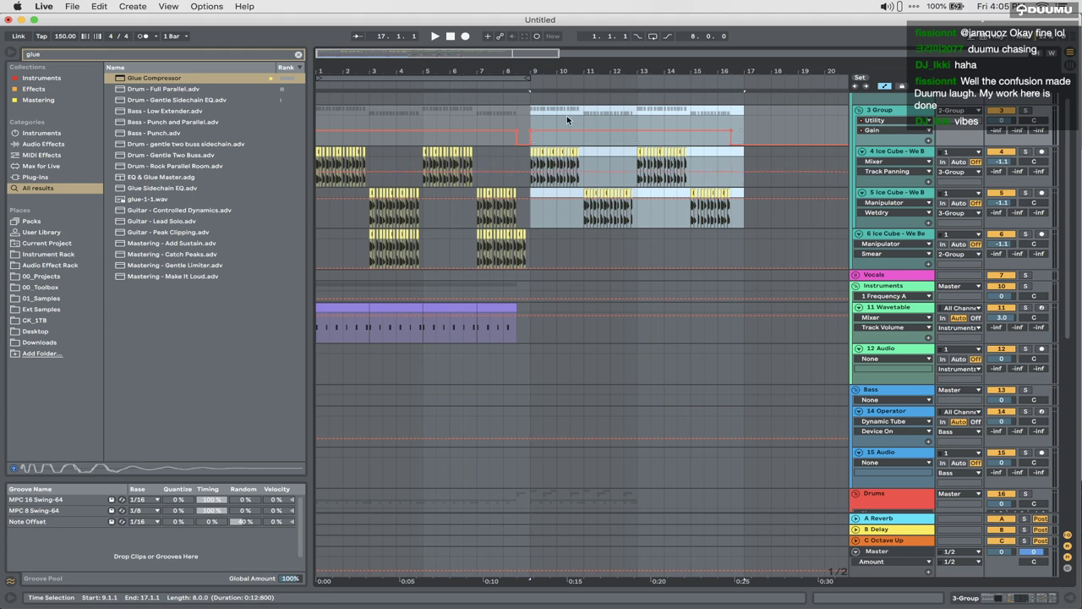
{"action": "left_click", "coordinate": [879, 121]}
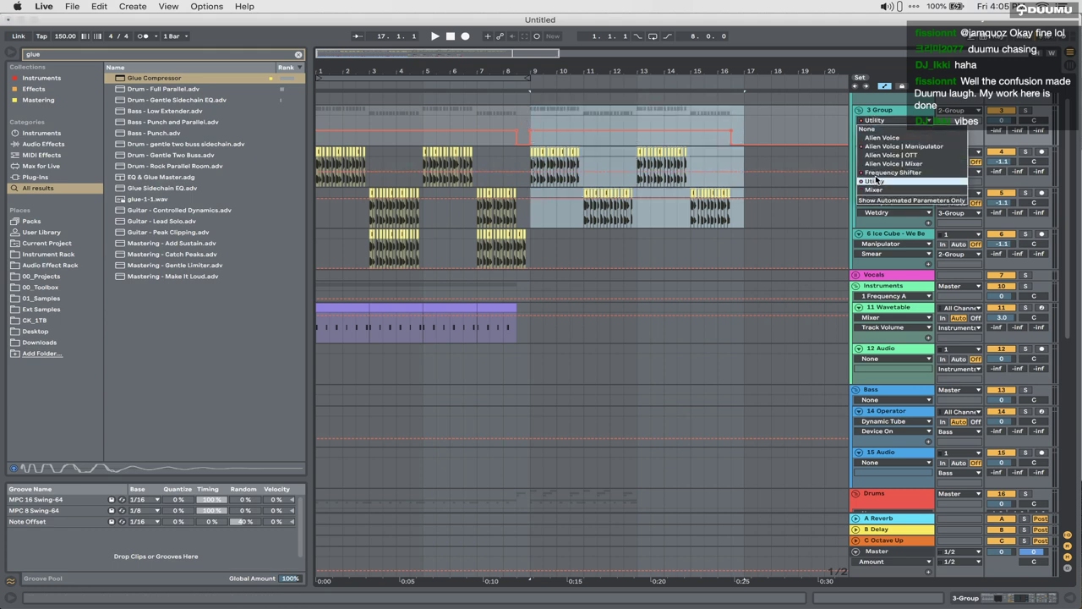
{"action": "left_click", "coordinate": [889, 148]}
{"action": "left_click_drag", "start_coordinate": [532, 132], "coordinate": [822, 135]}
{"action": "left_click", "coordinate": [758, 131]}
{"action": "key", "text": "a"}
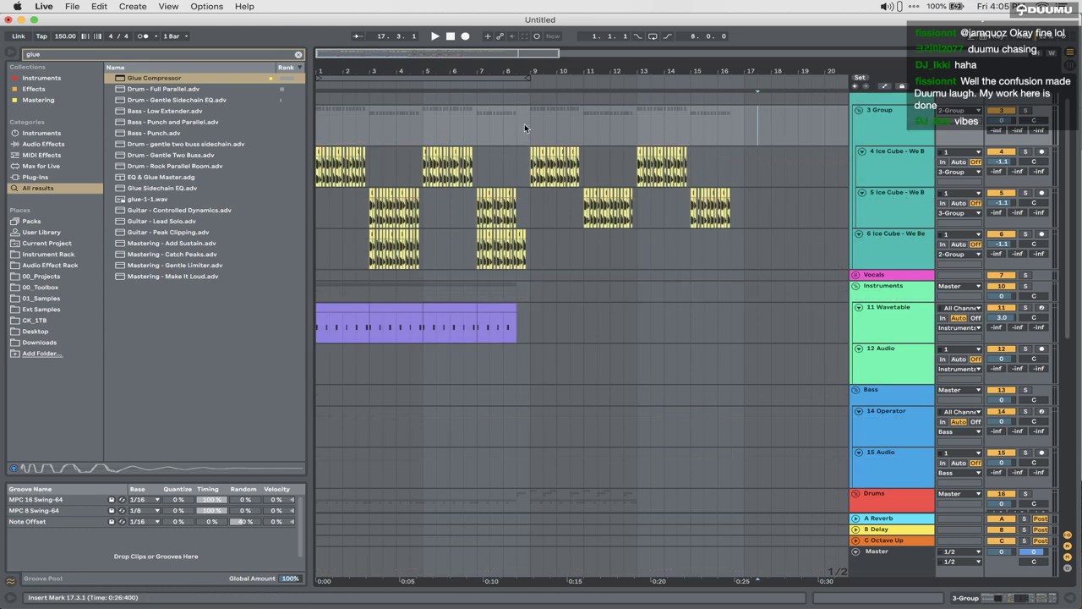
Step: Play from 9.1.1 to review the duplicated vocal chops together with the drums and percussion
{"action": "left_click", "coordinate": [524, 123]}
{"action": "key", "text": "space"}
{"action": "scroll", "coordinate": [542, 139], "scroll_direction": "up", "scroll_amount": 5}
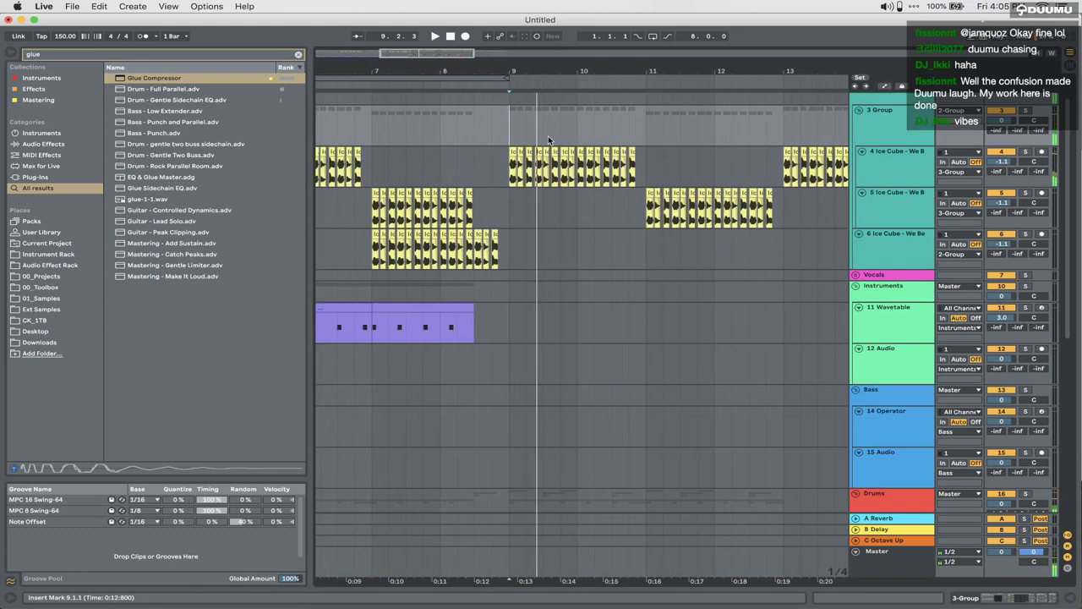
{"action": "scroll", "coordinate": [548, 135], "scroll_direction": "down", "scroll_amount": 8}
{"action": "scroll", "coordinate": [548, 136], "scroll_direction": "up", "scroll_amount": 3}
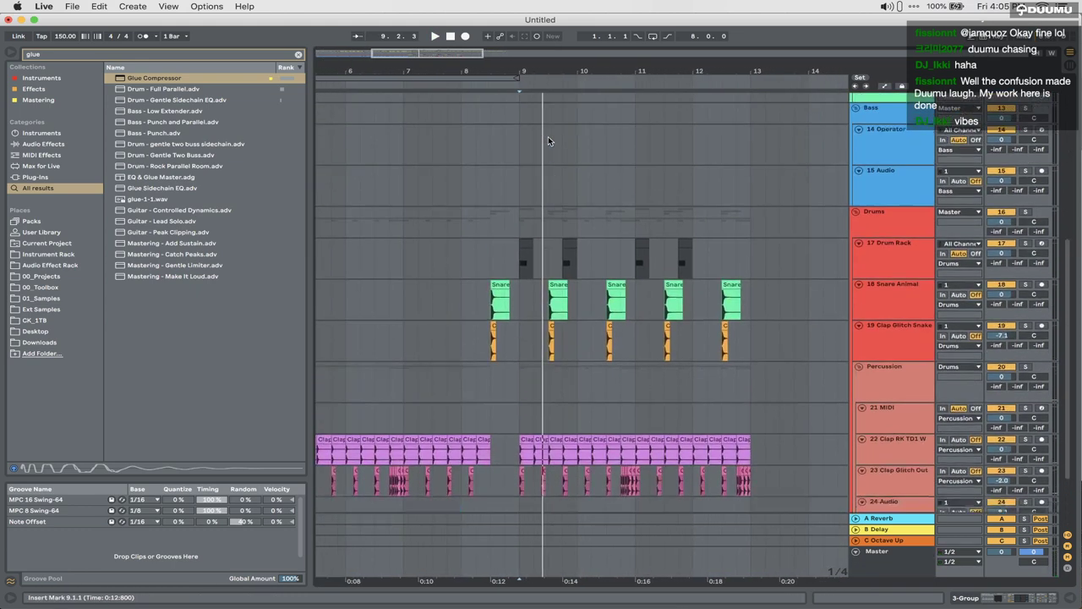
{"action": "scroll", "coordinate": [548, 136], "scroll_direction": "up", "scroll_amount": 10}
Step: Delete the 3 Group vocal chops between 9.3.1 and 11.1.1 and play the drop from 9.1.1
{"action": "key", "text": "plus"}
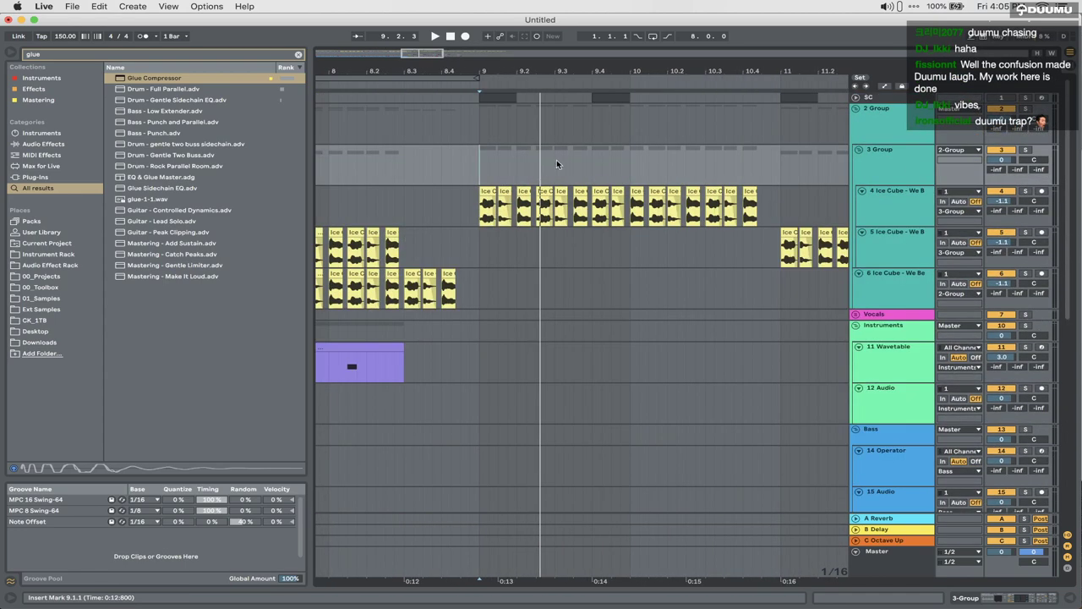
{"action": "key", "text": "minus"}
{"action": "scroll", "coordinate": [555, 167], "scroll_direction": "right", "scroll_amount": 5}
{"action": "left_click", "coordinate": [389, 161], "text": "shift"}
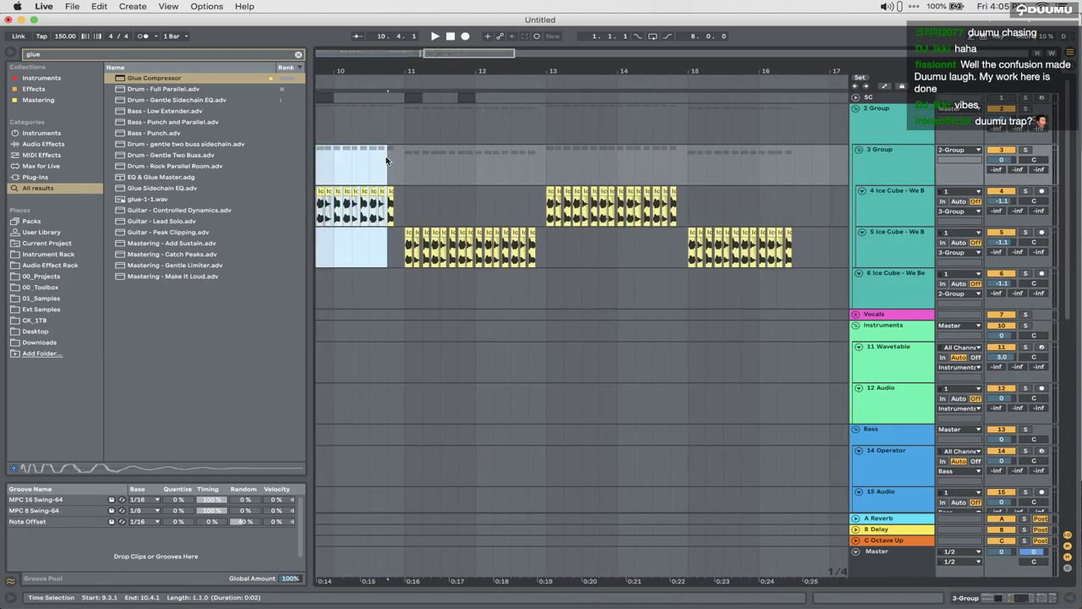
{"action": "left_click", "coordinate": [402, 160], "text": "shift"}
{"action": "key", "text": "BackSpace"}
{"action": "left_click", "coordinate": [421, 173]}
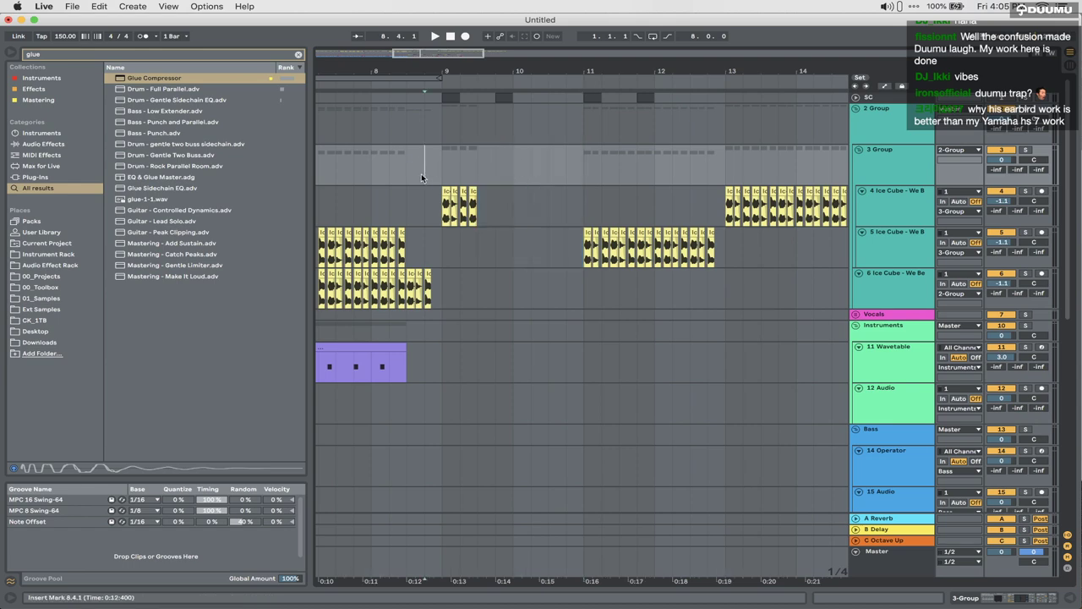
{"action": "key", "text": "space"}
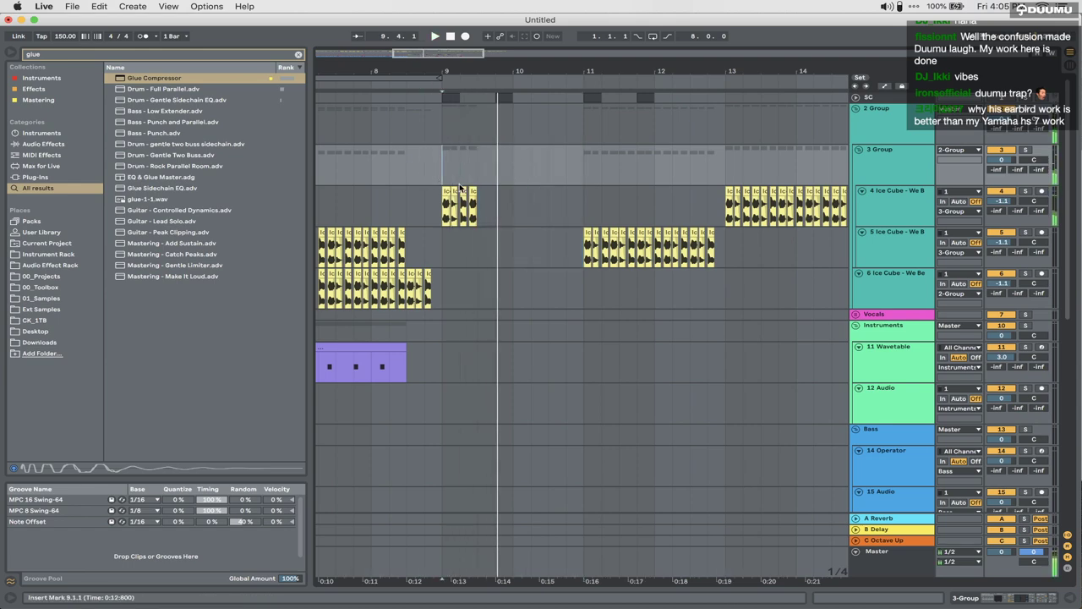
Step: Split the Snare Animal clip at 9.3.1 at its midpoint, 9.3.3, delete the tail, and play from 9.1.1
{"action": "scroll", "coordinate": [485, 180], "scroll_direction": "down", "scroll_amount": 10}
{"action": "scroll", "coordinate": [489, 241], "scroll_direction": "up", "scroll_amount": 5}
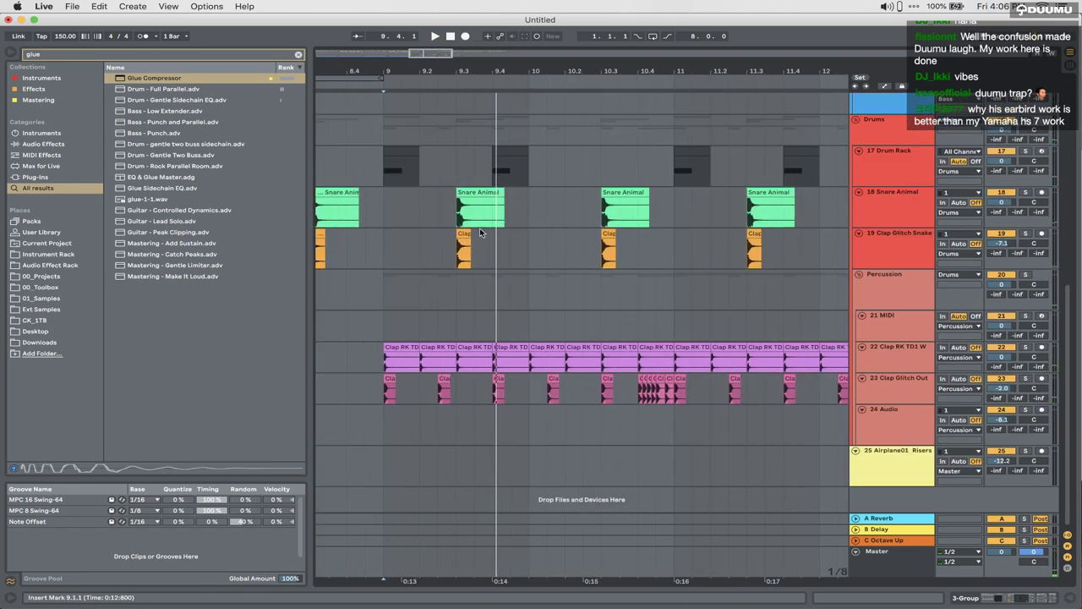
{"action": "left_click", "coordinate": [478, 218]}
{"action": "key", "text": "super+e"}
{"action": "left_click", "coordinate": [486, 191]}
{"action": "key", "text": "Delete"}
{"action": "key", "text": "space"}
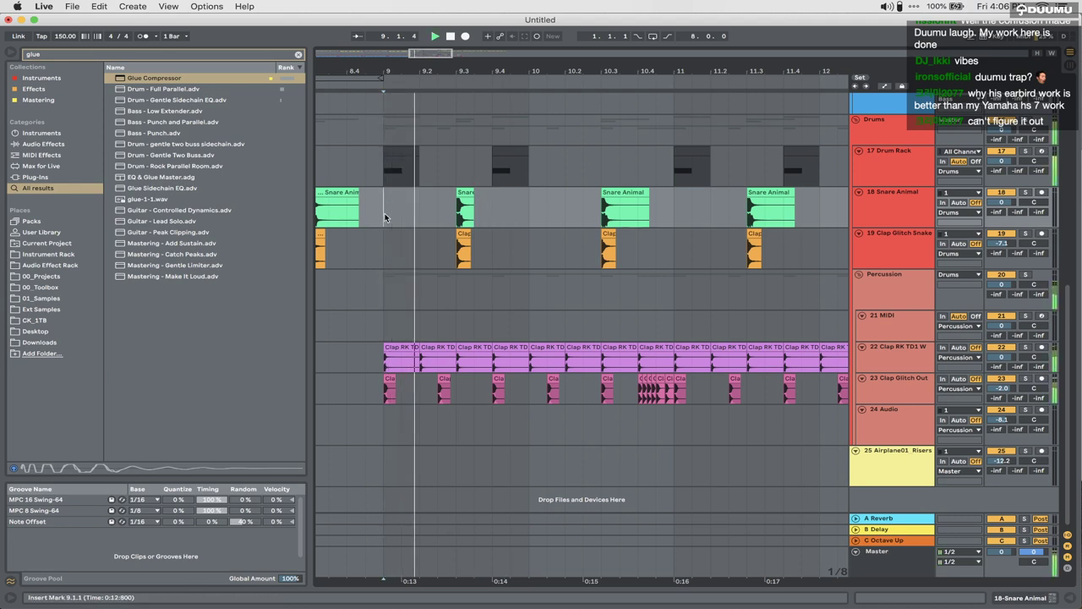
Step: Delete the 22 Clap RK and 23 Clap Glitch clips between 9.4.1 and 11.1.1
{"action": "scroll", "coordinate": [569, 224], "scroll_direction": "down", "scroll_amount": 2}
{"action": "scroll", "coordinate": [569, 224], "scroll_direction": "down", "scroll_amount": 1}
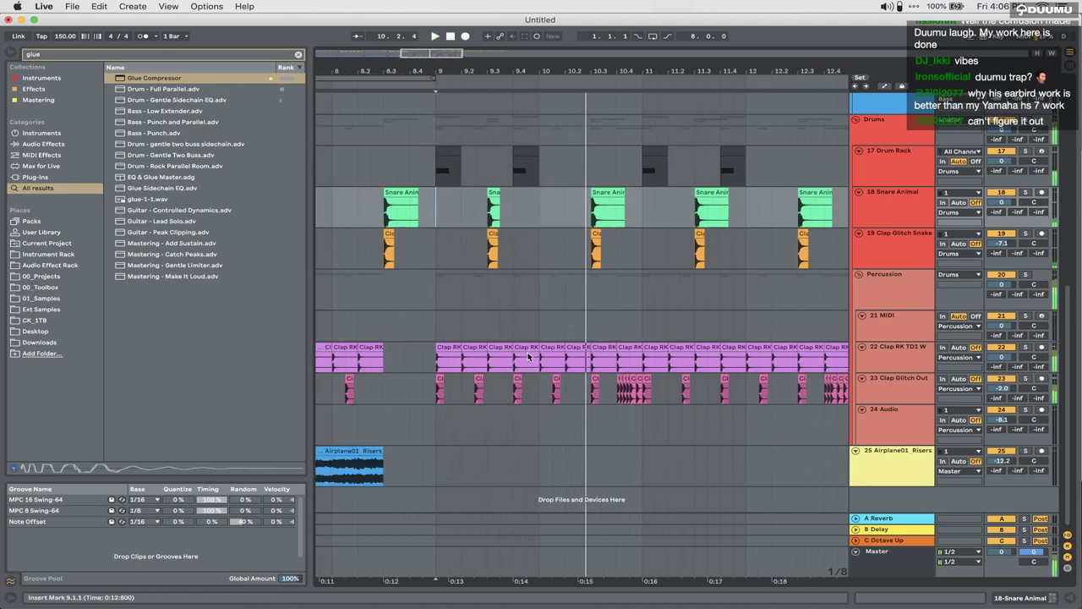
{"action": "left_click", "coordinate": [439, 348]}
{"action": "key", "text": "space"}
{"action": "left_click", "coordinate": [526, 347]}
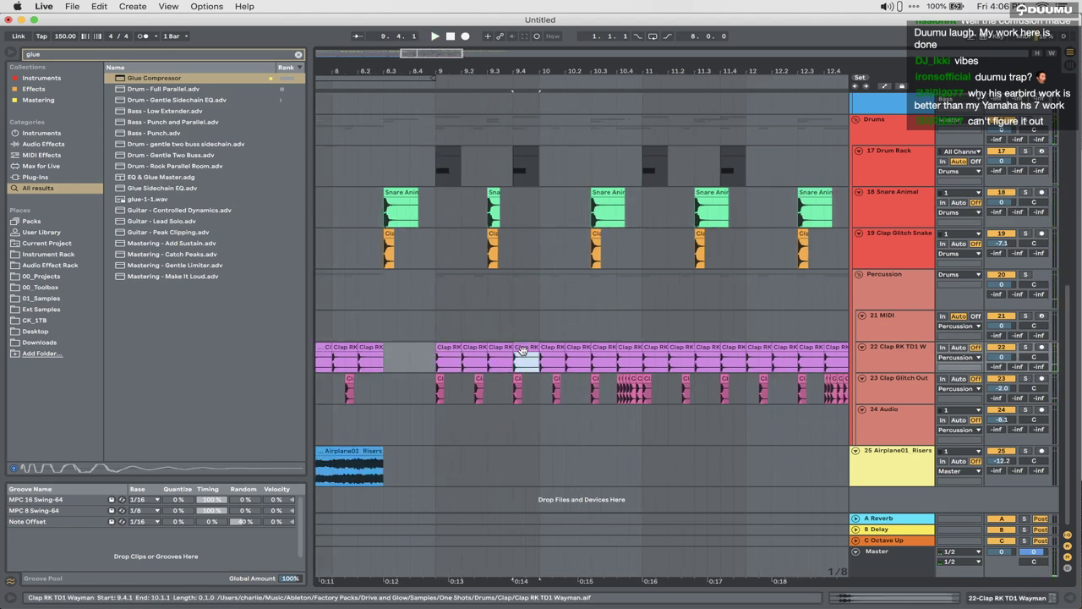
{"action": "left_click", "coordinate": [640, 390], "text": "shift"}
{"action": "key", "text": "Delete"}
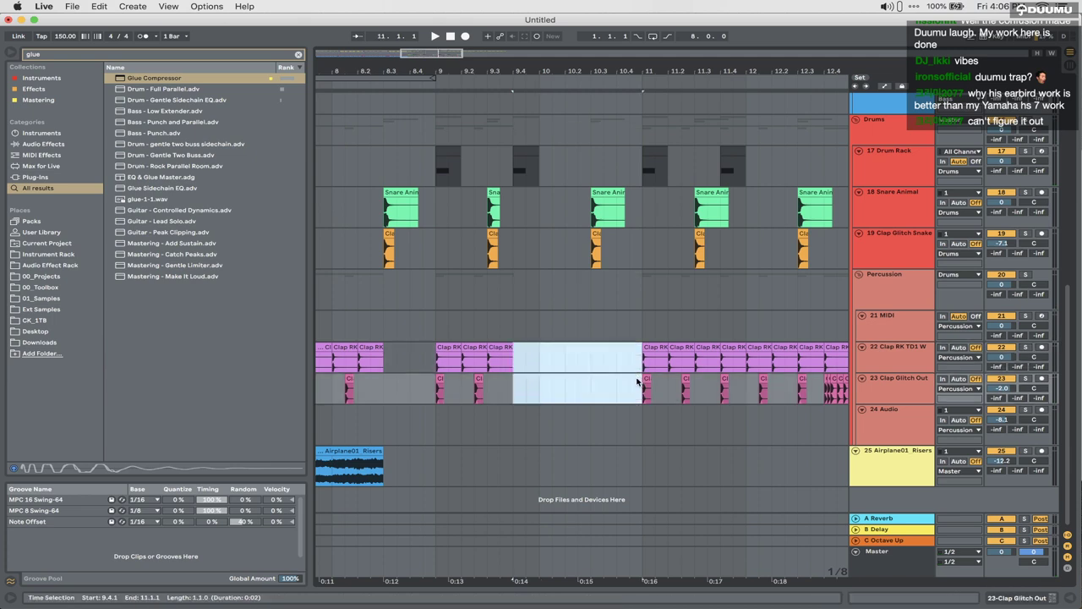
Step: Add a copied kick clip at 10.1.3 on the 17 Drum Rack track and duplicate its first eighth note to 10.2.1
{"action": "left_click", "coordinate": [434, 272]}
{"action": "key", "text": "space"}
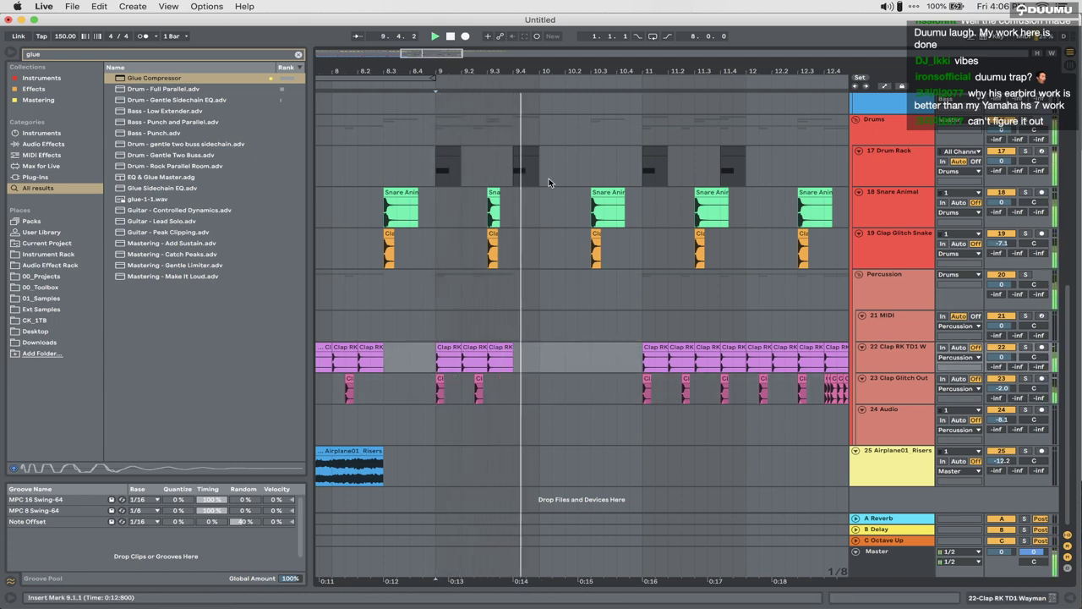
{"action": "left_click", "coordinate": [554, 180]}
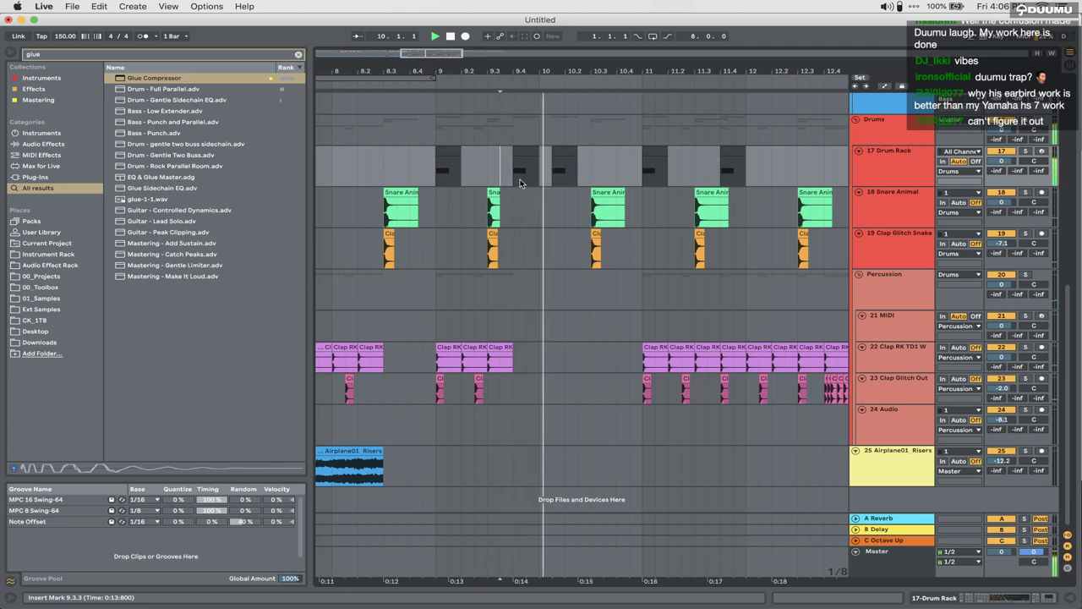
{"action": "left_click", "coordinate": [544, 180]}
{"action": "left_click_drag", "start_coordinate": [554, 180], "coordinate": [566, 174]}
{"action": "key", "text": "space"}
{"action": "key", "text": "space"}
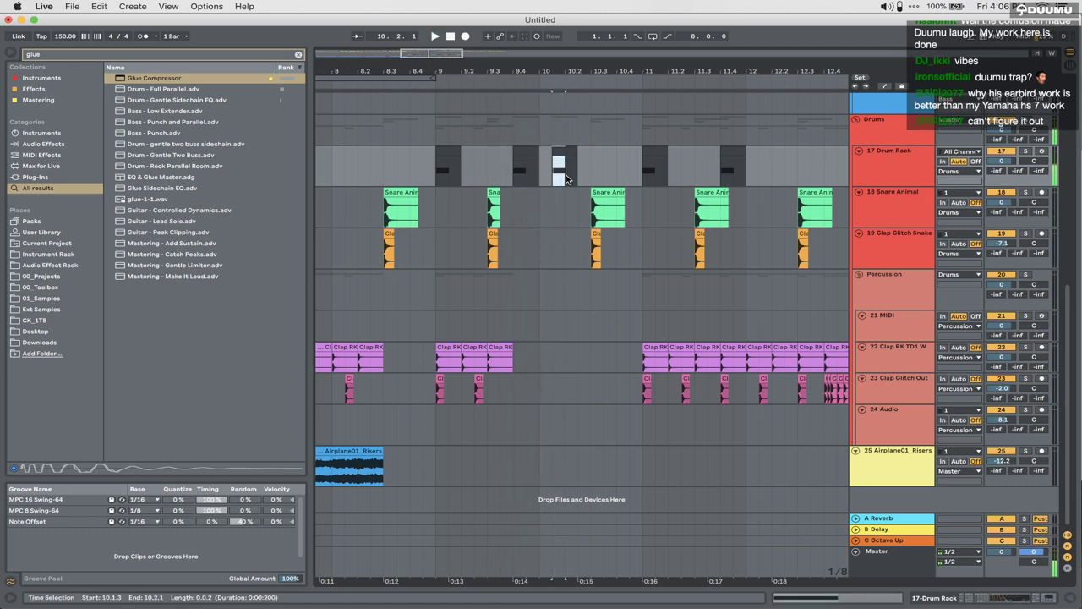
{"action": "key", "text": "super+d"}
{"action": "left_click", "coordinate": [556, 177]}
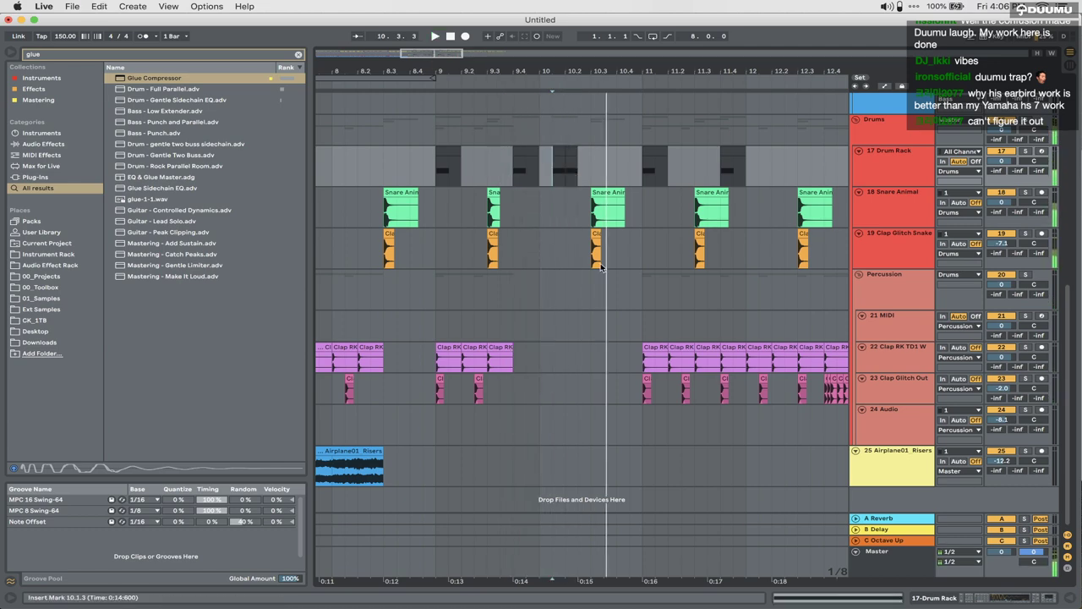
Step: Copy the 11 Wavetable MIDI section starting at 8.1.3 to 9.4.1 on 14 Operator and consolidate it from 9.4.1 to 10.3.1
{"action": "scroll", "coordinate": [600, 268], "scroll_direction": "up", "scroll_amount": 5}
{"action": "scroll", "coordinate": [600, 267], "scroll_direction": "up", "scroll_amount": 2}
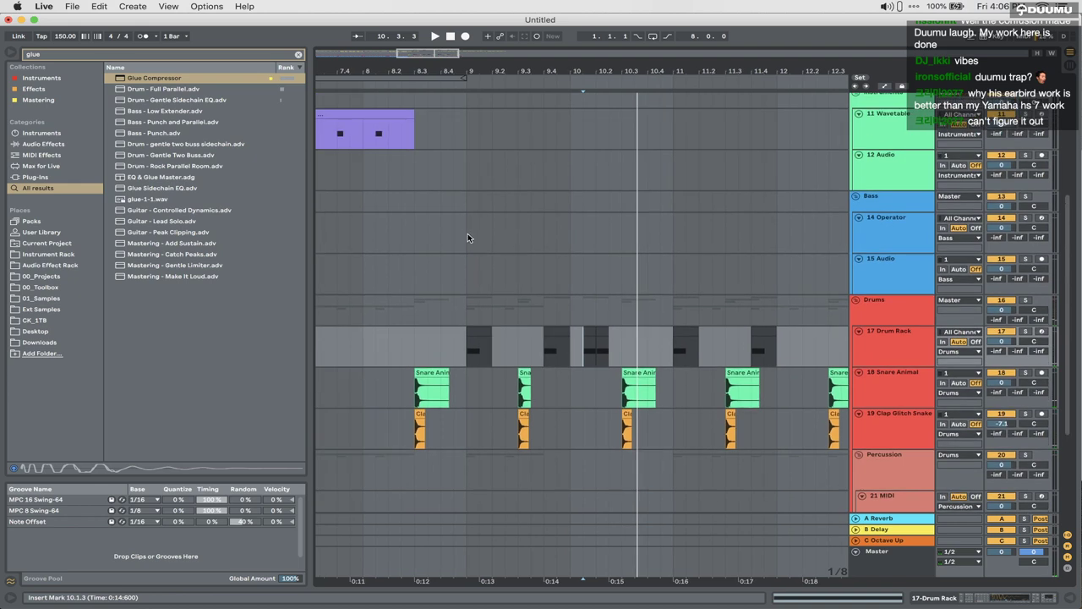
{"action": "left_click_drag", "start_coordinate": [543, 234], "coordinate": [638, 234]}
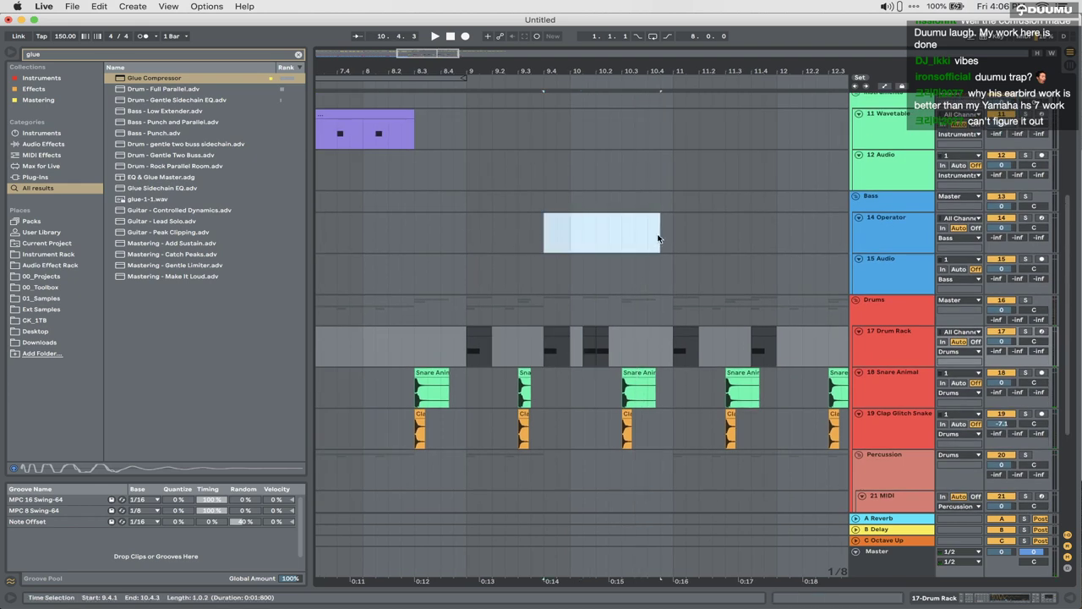
{"action": "left_click_drag", "start_coordinate": [385, 137], "coordinate": [413, 142]}
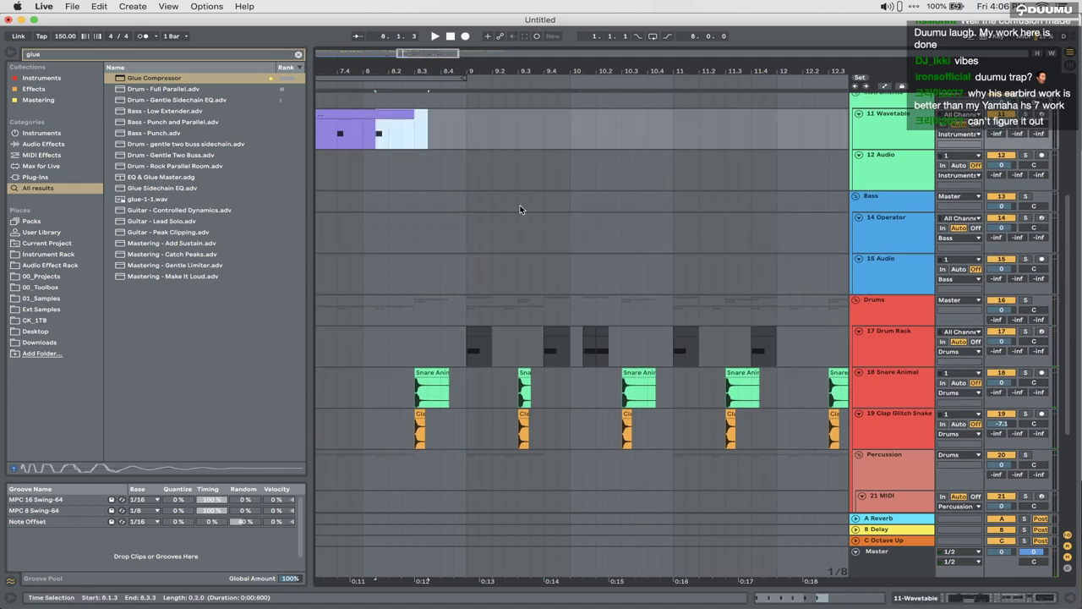
{"action": "left_click_drag", "start_coordinate": [542, 235], "coordinate": [628, 239]}
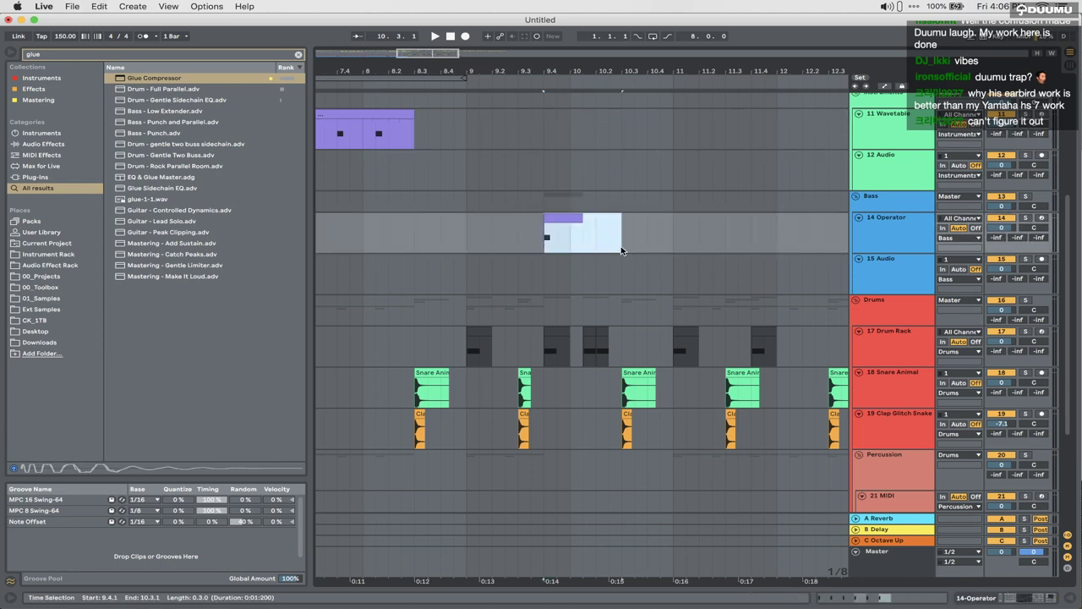
{"action": "key", "text": "super+j"}
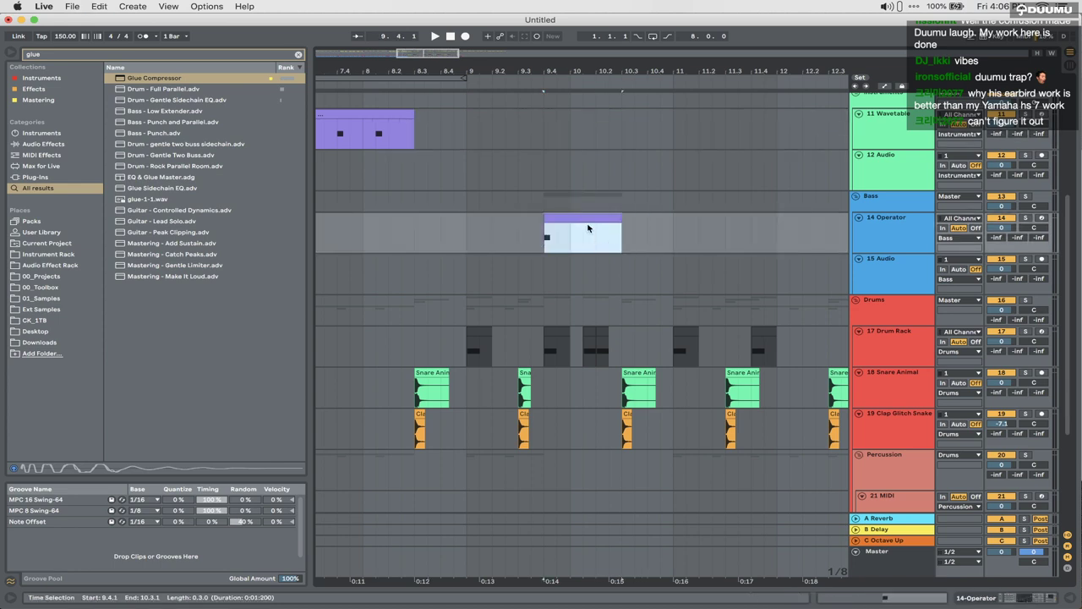
Step: Lengthen the F1 note in the 14 Operator clip to about one beat and transpose it down an octave to F0
{"action": "double_click", "coordinate": [588, 228]}
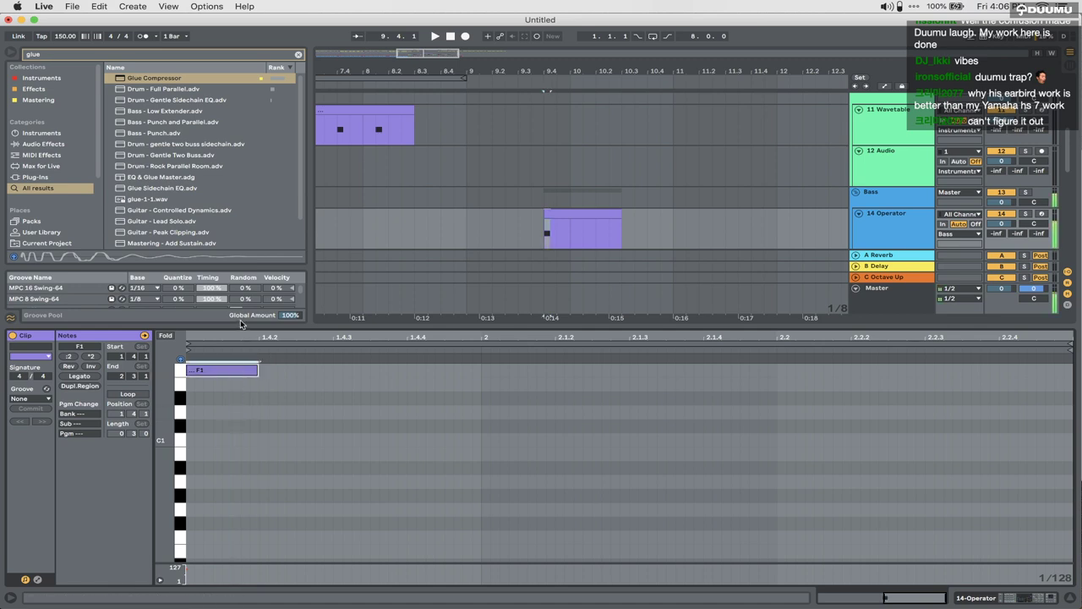
{"action": "left_click_drag", "start_coordinate": [261, 373], "coordinate": [485, 373]}
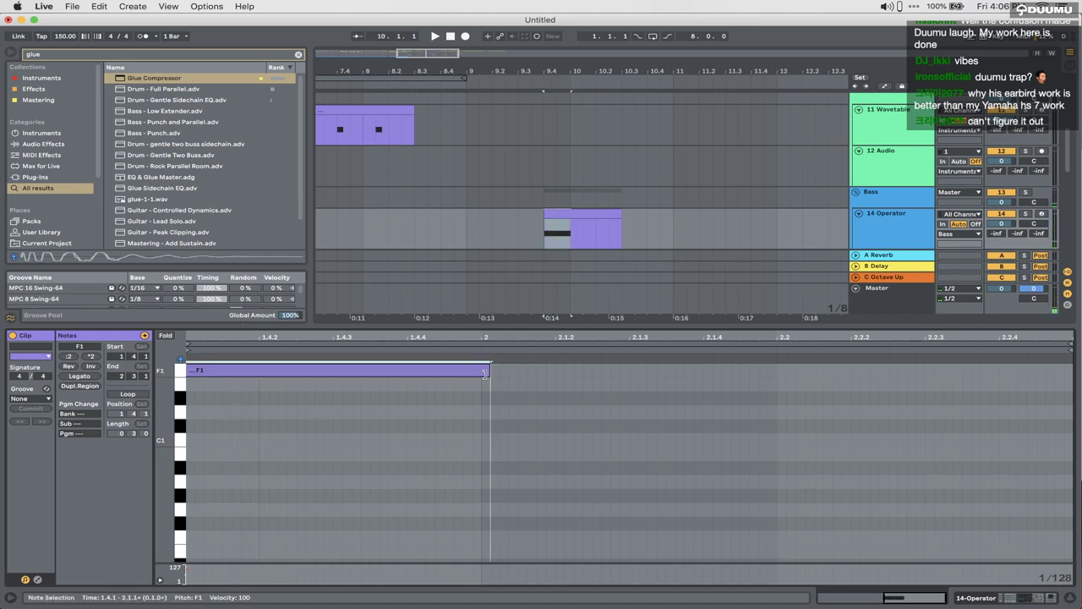
{"action": "key", "text": "shift+Down"}
{"action": "left_click", "coordinate": [572, 188]}
{"action": "scroll", "coordinate": [576, 172], "scroll_direction": "down", "scroll_amount": 3}
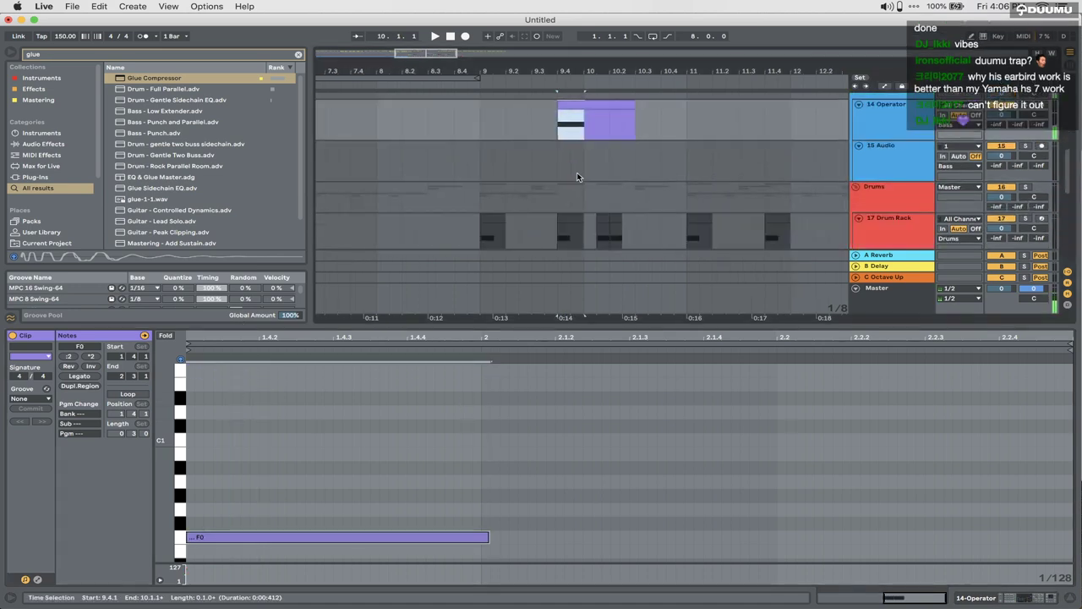
{"action": "scroll", "coordinate": [577, 172], "scroll_direction": "left", "scroll_amount": 1}
{"action": "left_click", "coordinate": [466, 537]}
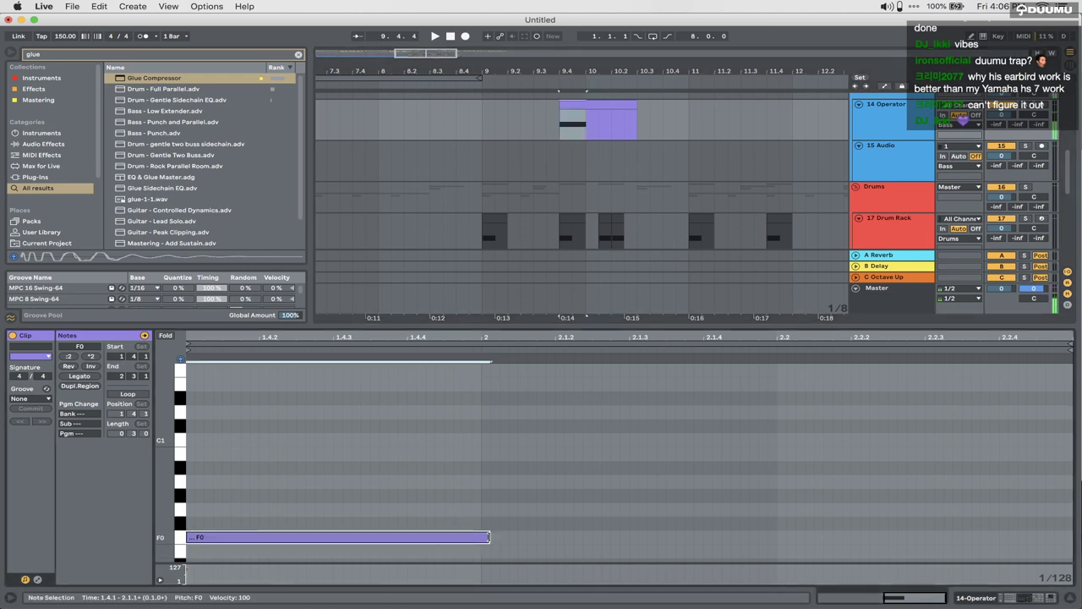
Step: Lengthen the F0 note in the 14 Operator clip to 2.1.3 and add repeats starting at 2.1.3 and 2.2
{"action": "left_click_drag", "start_coordinate": [489, 537], "coordinate": [630, 537]}
{"action": "key", "text": "ctrl+d"}
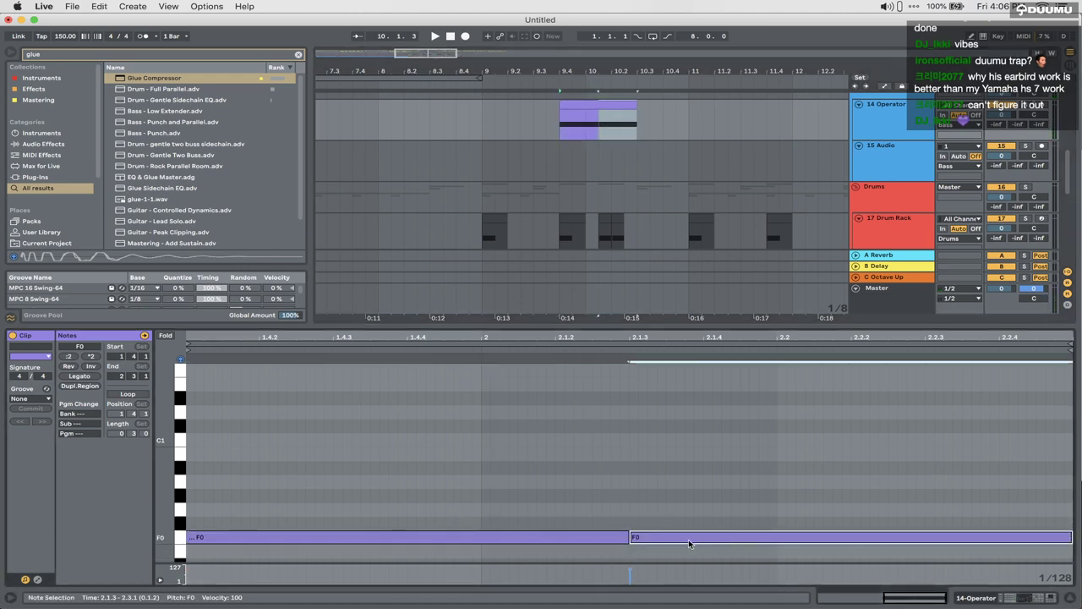
{"action": "key", "text": "ctrl+d"}
{"action": "left_click", "coordinate": [741, 498]}
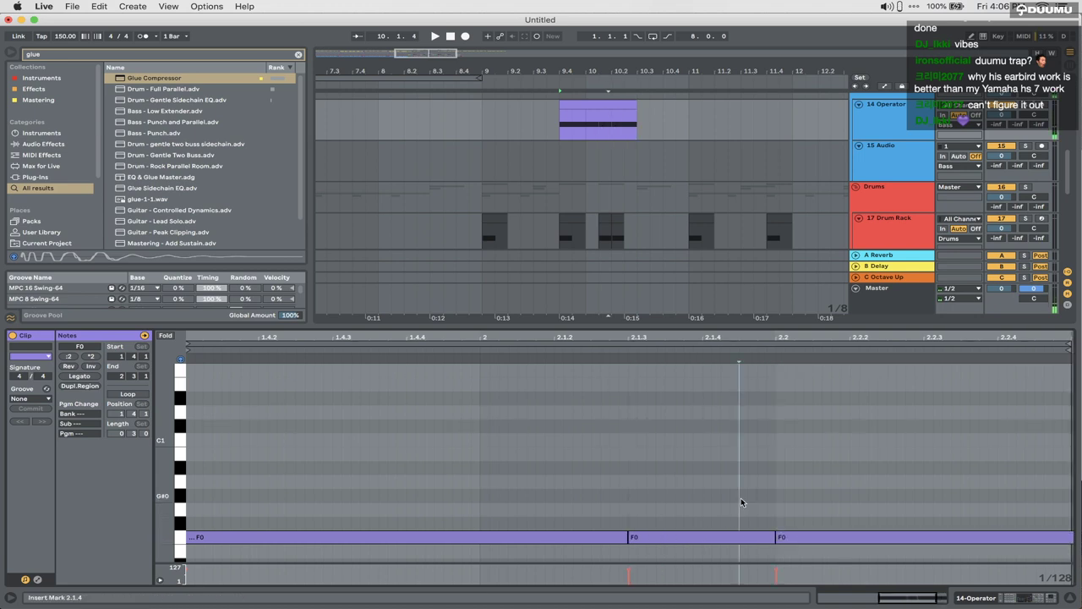
Step: Shorten all three F0 notes in the 14 Operator clip to leave gaps between them, checking by playback
{"action": "key", "text": "super+a"}
{"action": "key", "text": "shift+Left"}
{"action": "key", "text": "shift+Left"}
{"action": "key", "text": "space"}
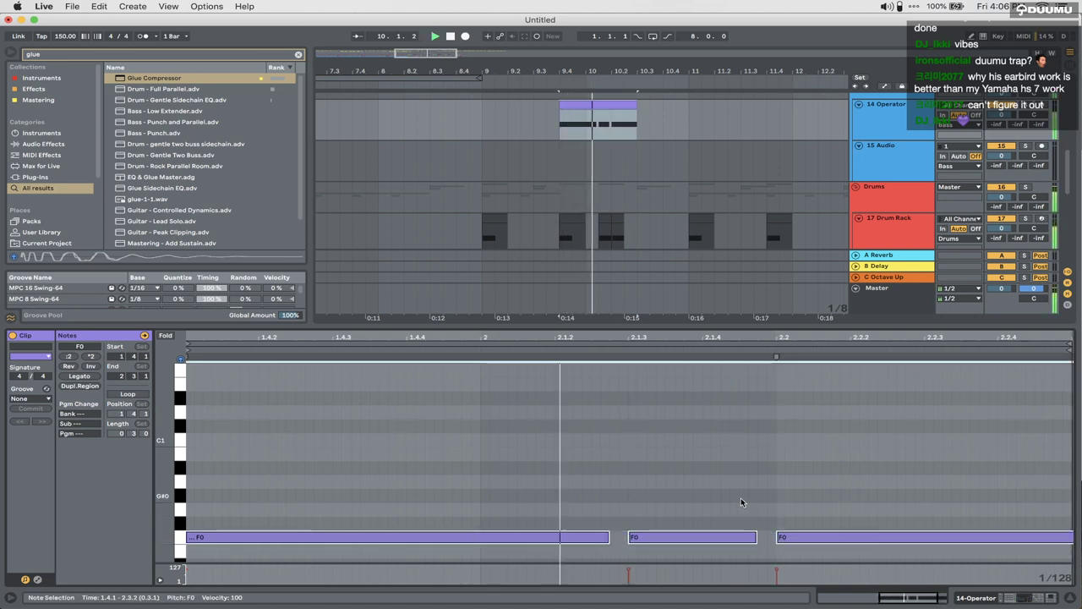
{"action": "key", "text": "space"}
{"action": "key", "text": "shift+Left"}
{"action": "key", "text": "shift+Left"}
{"action": "key", "text": "shift+Left"}
{"action": "key", "text": "space"}
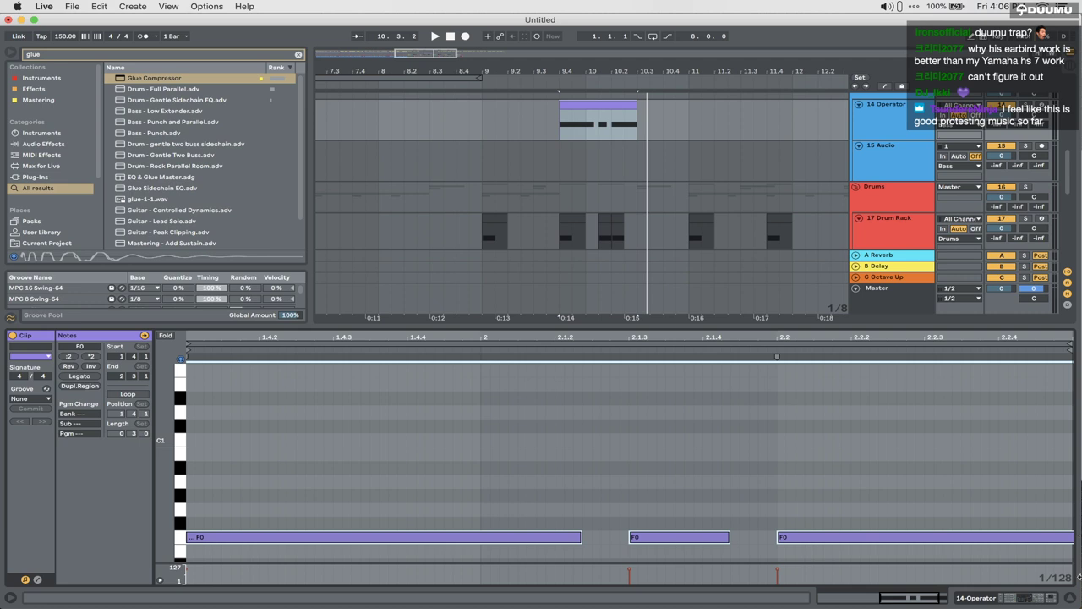
Step: Enable Dynamic Tube on the 14 Operator track and play back the bass
{"action": "mouse_move", "coordinate": [1081, 607]}
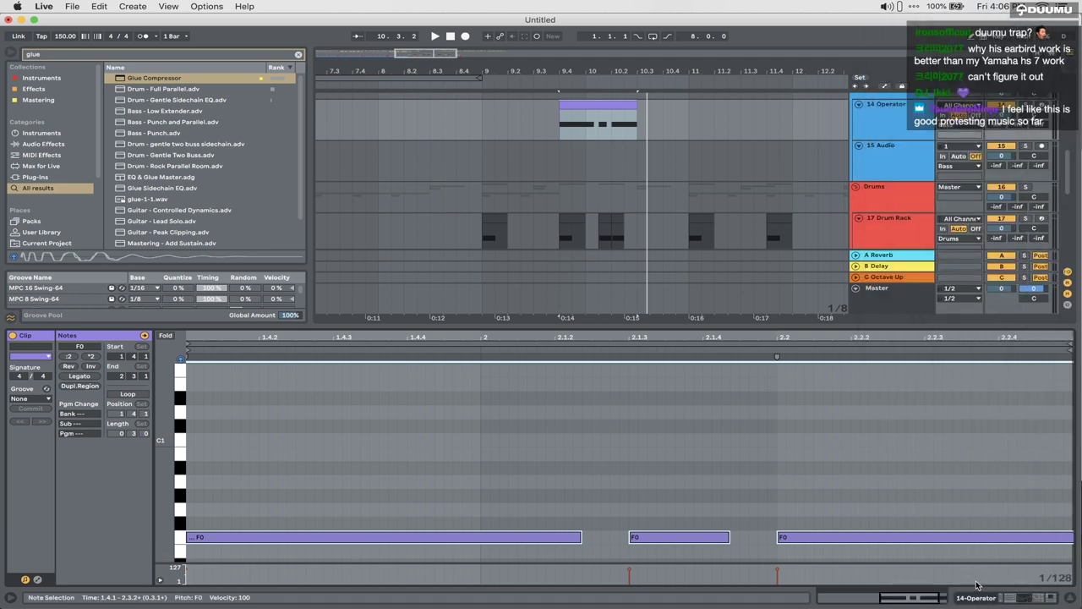
{"action": "left_click", "coordinate": [977, 597]}
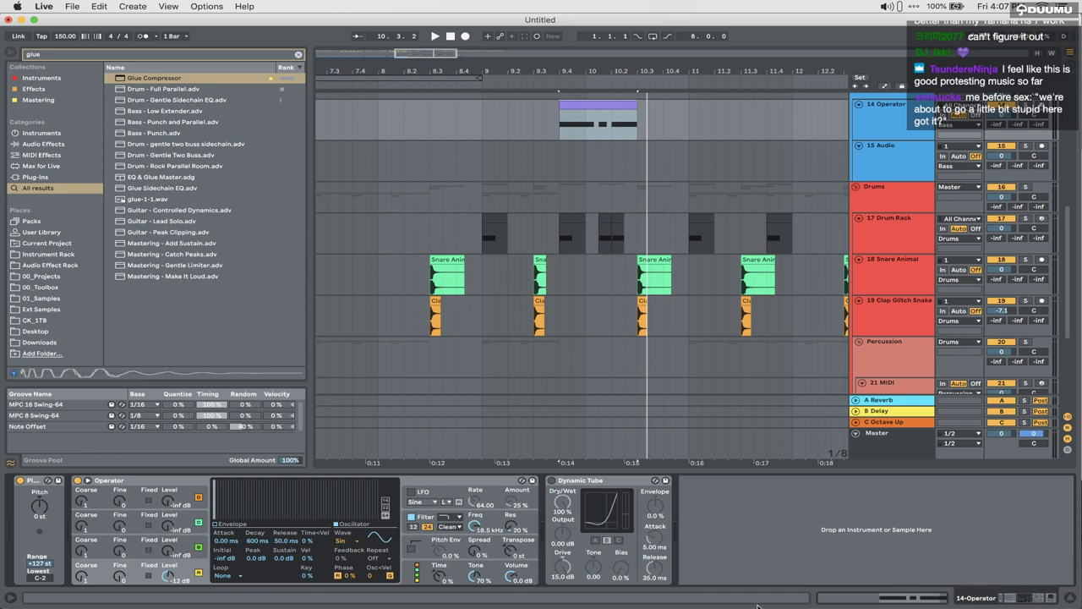
{"action": "scroll", "coordinate": [744, 246], "scroll_direction": "up", "scroll_amount": 5}
{"action": "left_click", "coordinate": [912, 254]}
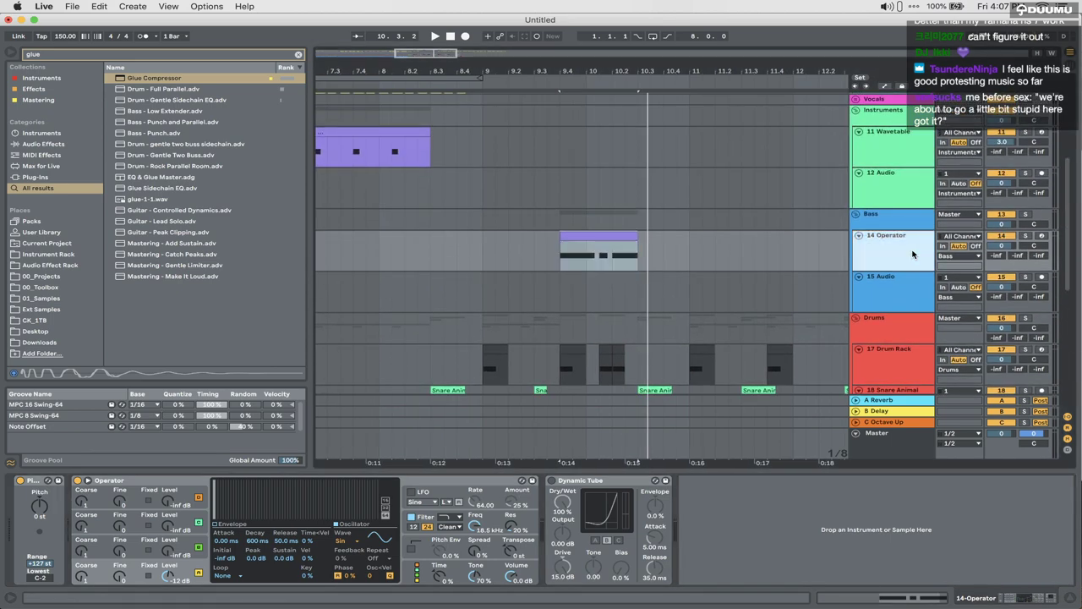
{"action": "left_click", "coordinate": [552, 480]}
{"action": "key", "text": "space"}
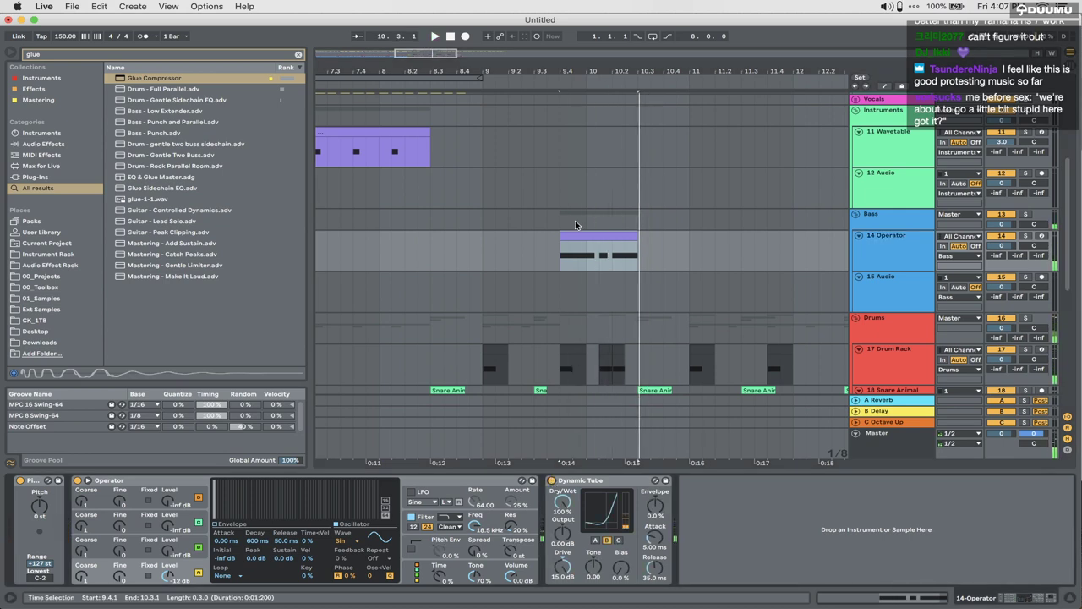
Step: Transpose all notes in the 14 Operator clip down two semitones to D#0
{"action": "double_click", "coordinate": [582, 235]}
{"action": "key", "text": "super+a"}
{"action": "key", "text": "Down"}
{"action": "key", "text": "Down"}
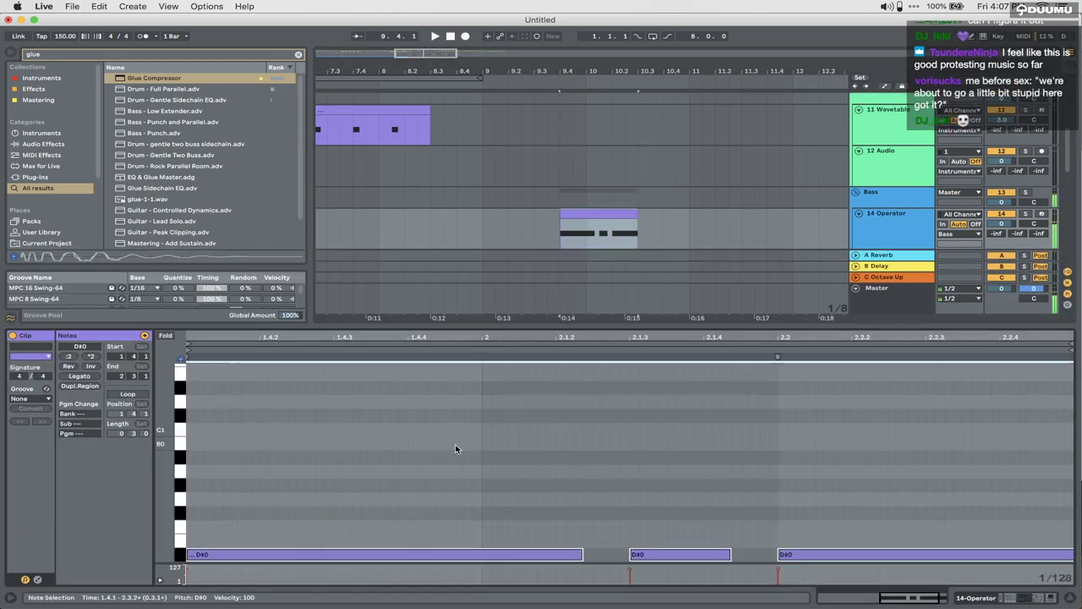
Step: Set the Pitch device on the 11 Wavetable track to -15 st and play from the song's start
{"action": "scroll", "coordinate": [514, 203], "scroll_direction": "left", "scroll_amount": 10}
{"action": "scroll", "coordinate": [514, 203], "scroll_direction": "up", "scroll_amount": 2}
{"action": "left_click", "coordinate": [451, 170]}
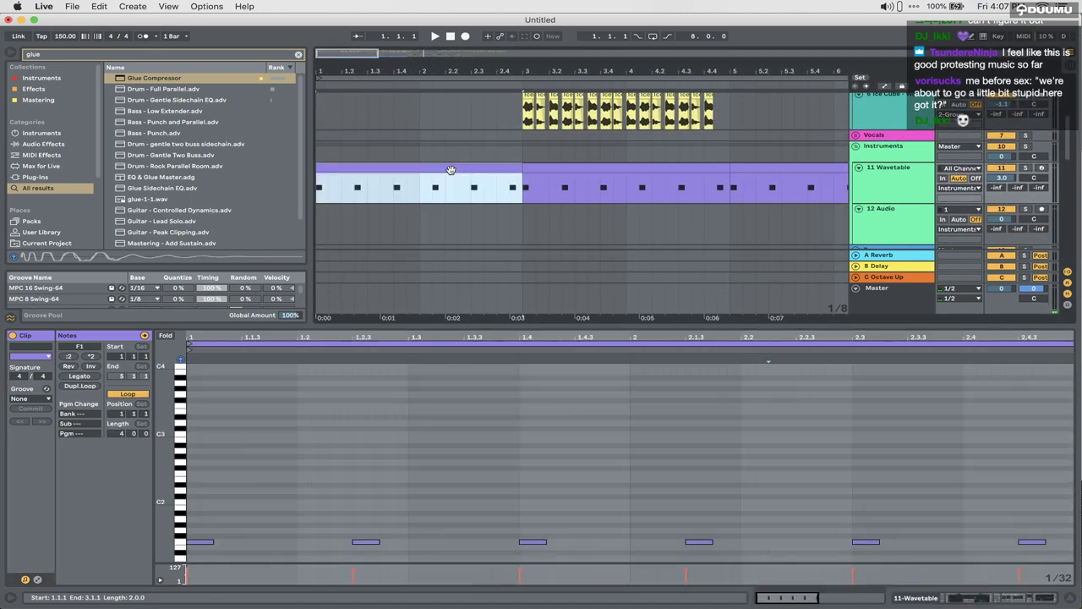
{"action": "left_click", "coordinate": [973, 599]}
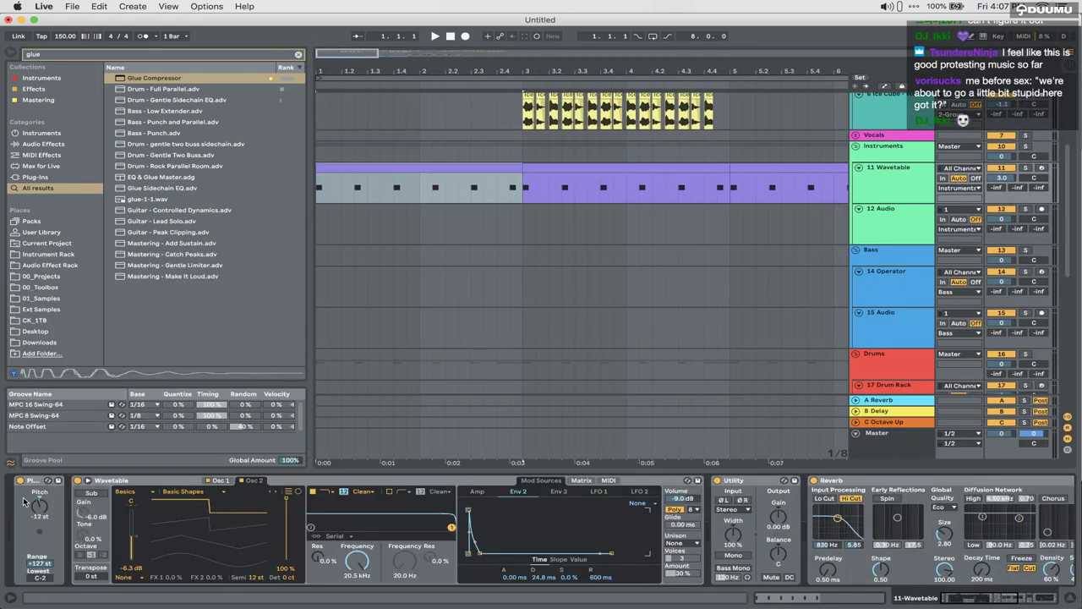
{"action": "key", "text": "space"}
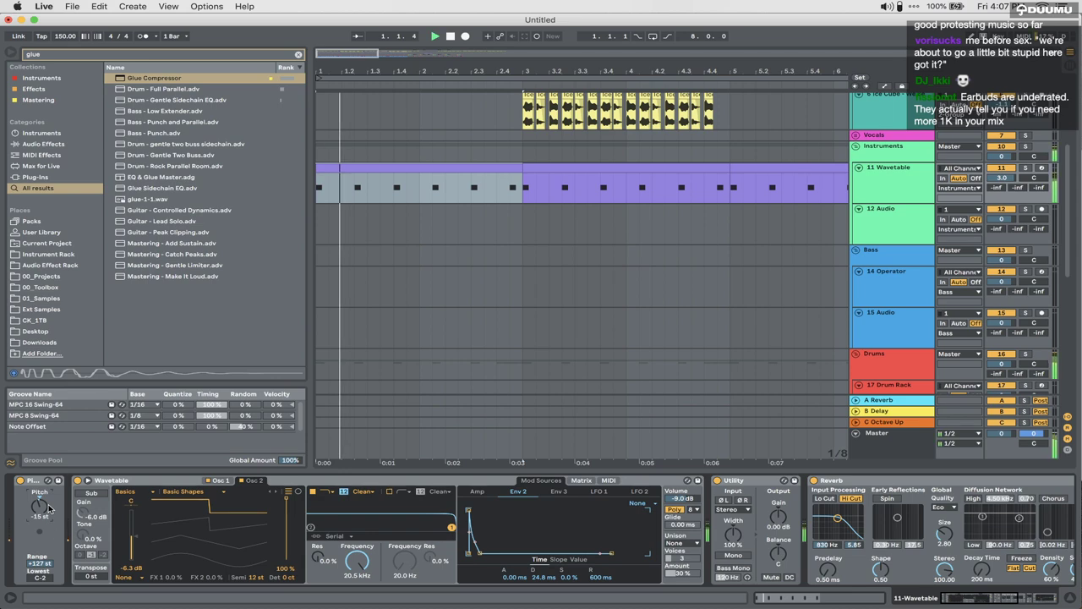
Step: Set the pitch to -20.00 in the Manipulator plug-in on the 3 Group track and close its window
{"action": "scroll", "coordinate": [626, 372], "scroll_direction": "up", "scroll_amount": 5}
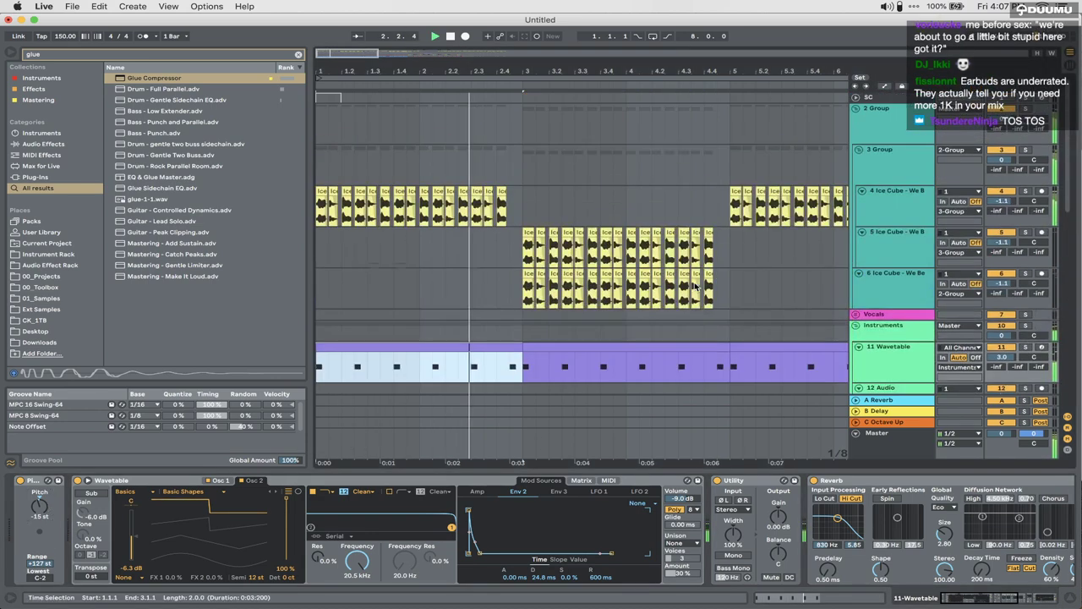
{"action": "left_click", "coordinate": [904, 162]}
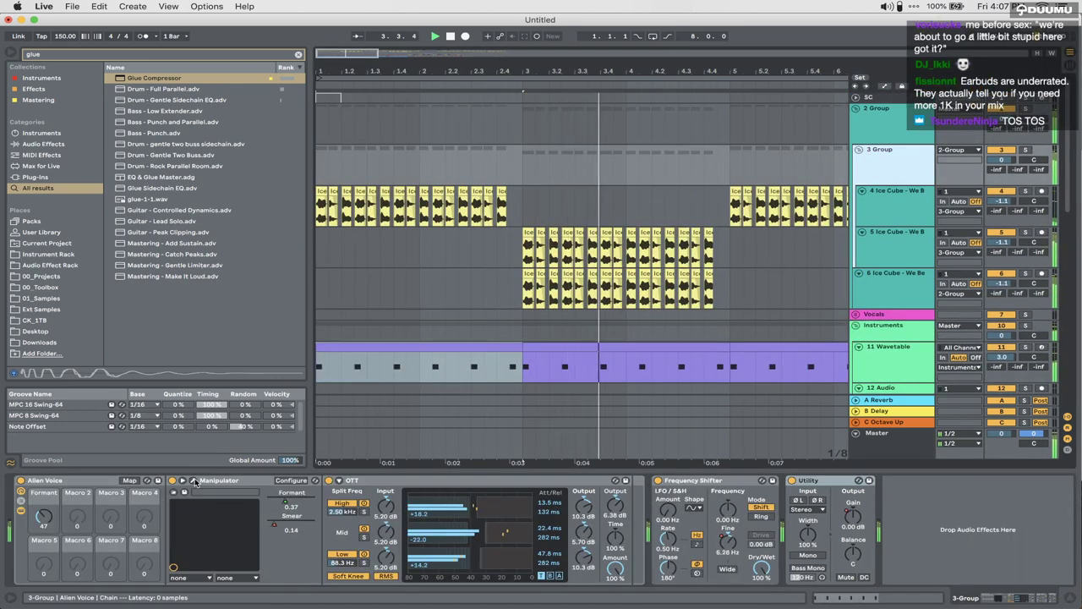
{"action": "left_click", "coordinate": [183, 480]}
{"action": "left_click_drag", "start_coordinate": [598, 326], "coordinate": [598, 330]}
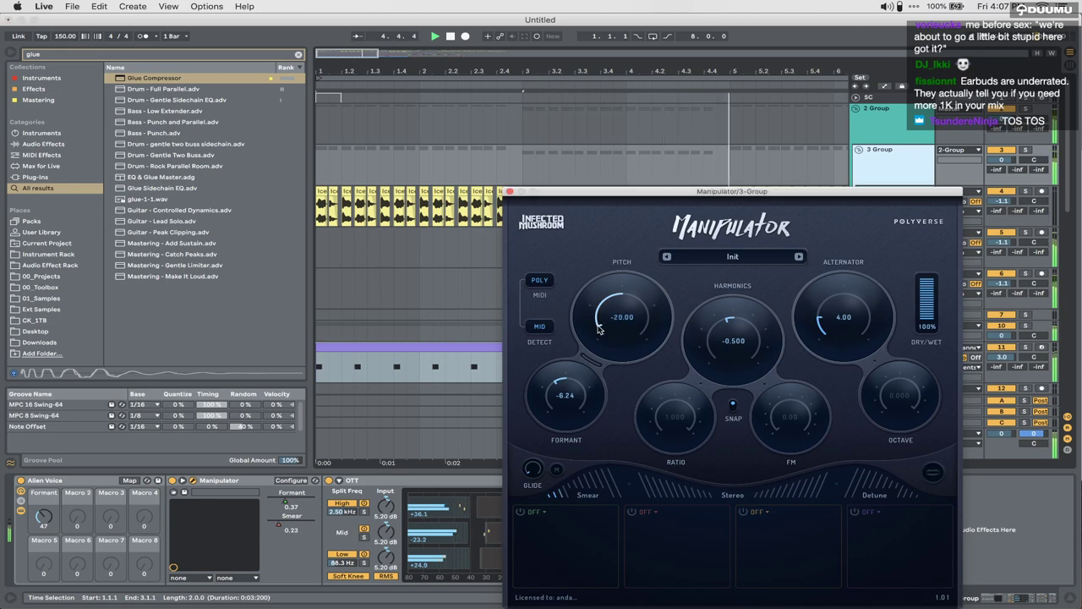
{"action": "left_click", "coordinate": [509, 192]}
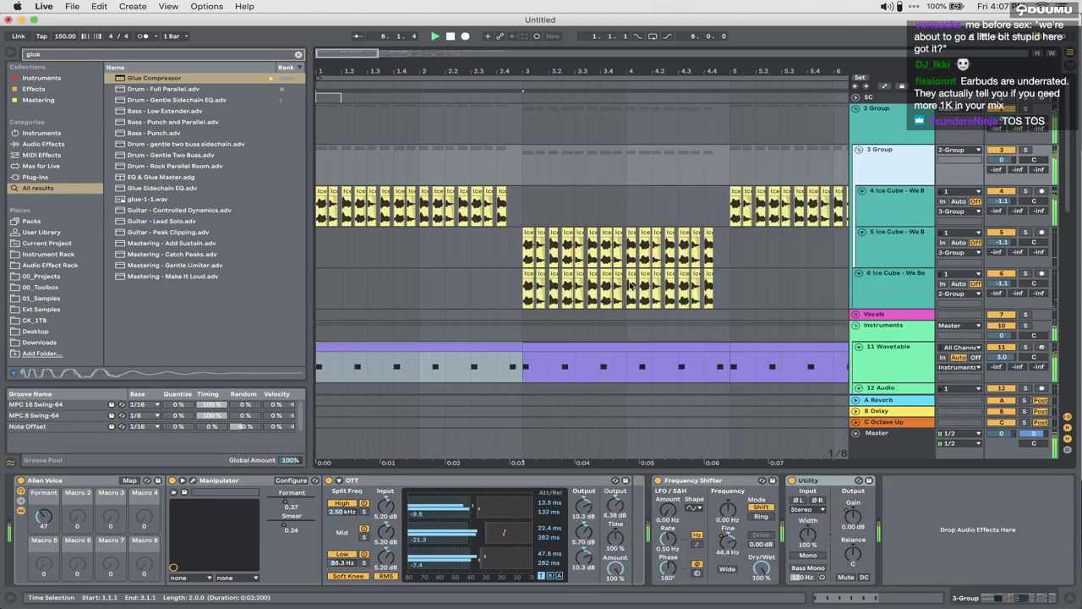
Step: Loop the drop from 9.1.1 to 11.1.1 using a selection on the Drums group and play it
{"action": "left_click", "coordinate": [629, 281]}
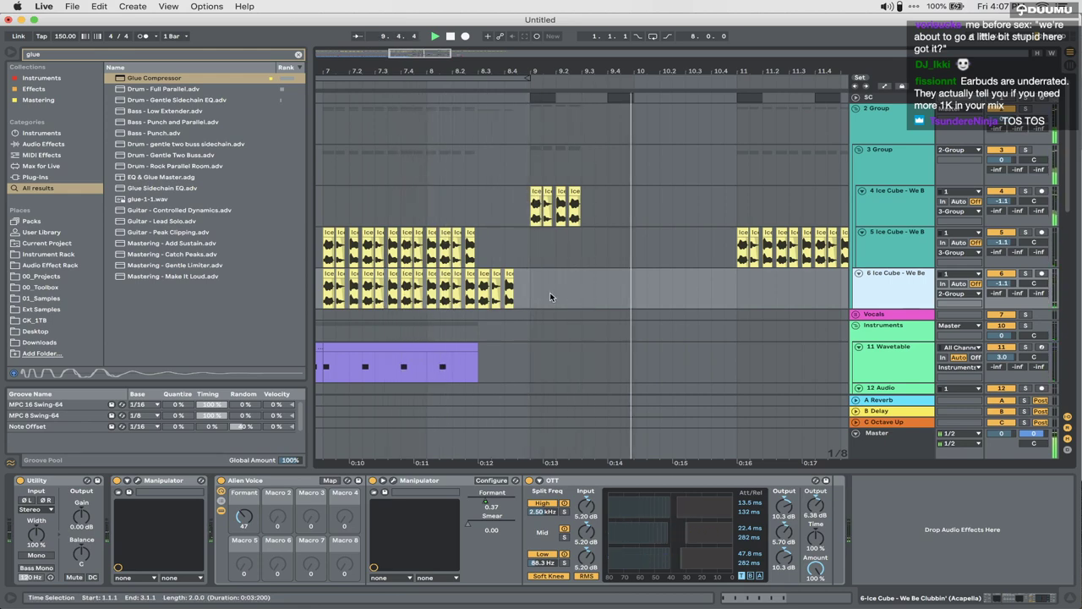
{"action": "scroll", "coordinate": [589, 268], "scroll_direction": "down", "scroll_amount": 6}
{"action": "scroll", "coordinate": [590, 269], "scroll_direction": "up", "scroll_amount": 5}
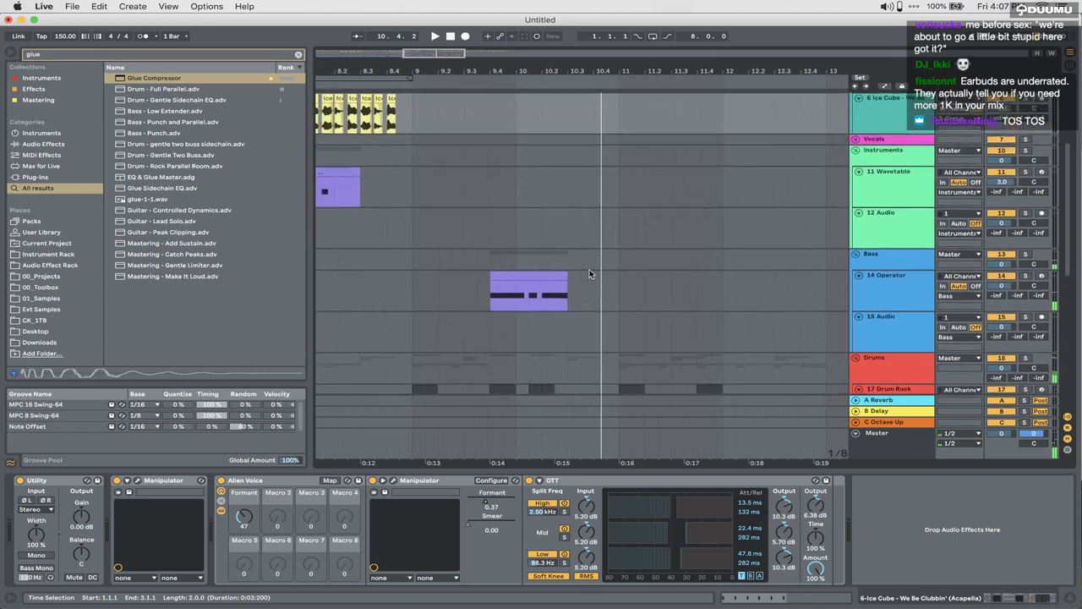
{"action": "scroll", "coordinate": [589, 269], "scroll_direction": "left", "scroll_amount": 2}
{"action": "left_click", "coordinate": [448, 356]}
{"action": "key", "text": "space"}
{"action": "left_click_drag", "start_coordinate": [450, 356], "coordinate": [653, 357]}
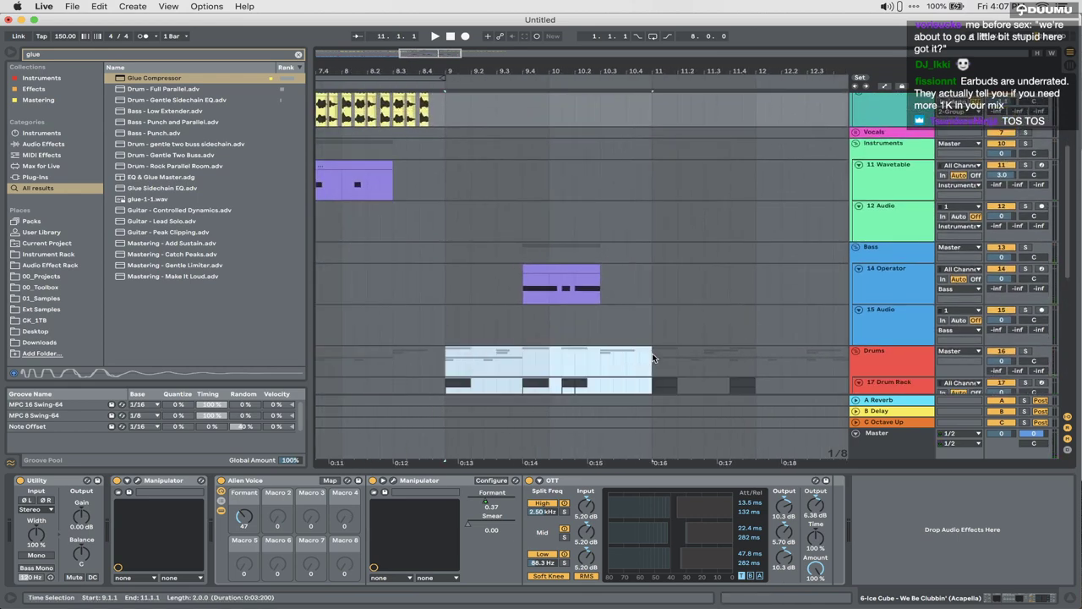
{"action": "key", "text": "super+l"}
{"action": "key", "text": "space"}
Step: Raise the 18 Snare Animal track's volume to 4.0 dB and 19 Clap Glitch Snake's to -3.1 dB
{"action": "scroll", "coordinate": [653, 357], "scroll_direction": "down", "scroll_amount": 3}
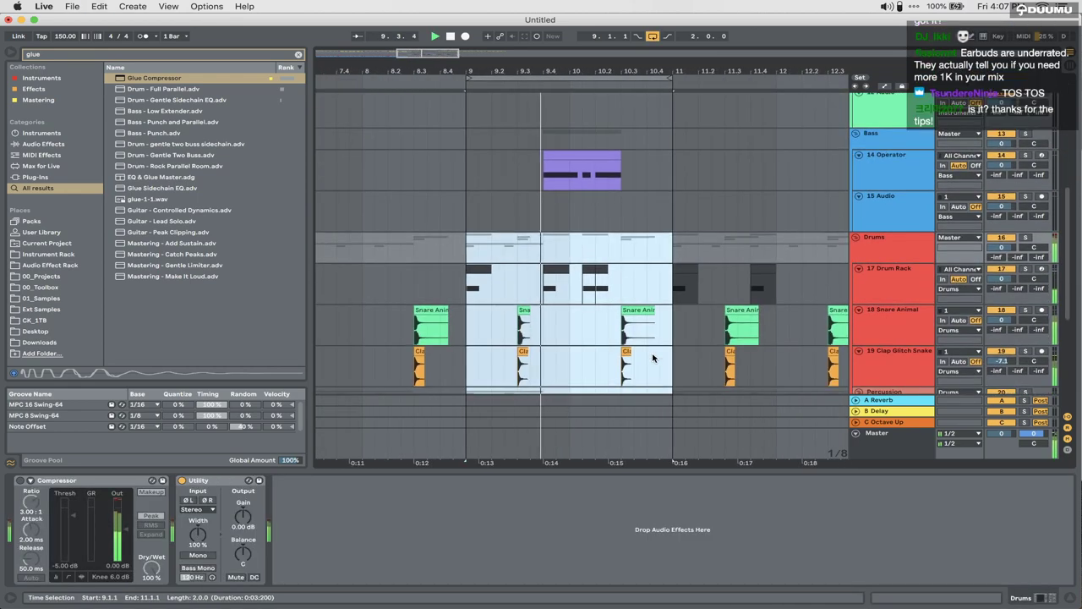
{"action": "left_click", "coordinate": [886, 353]}
{"action": "key", "text": "minus"}
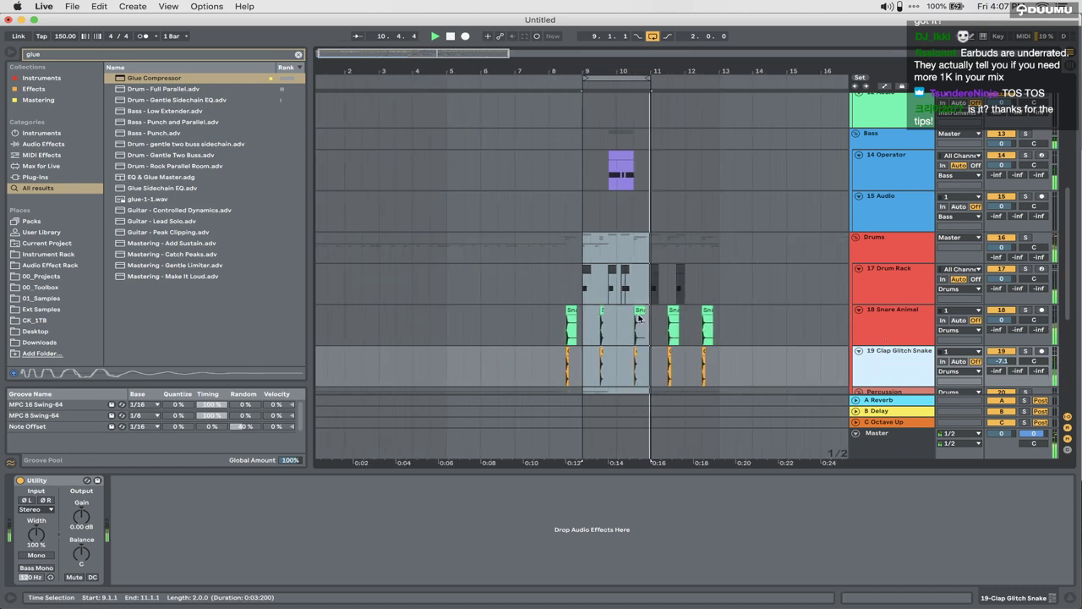
{"action": "left_click", "coordinate": [920, 318]}
{"action": "left_click_drag", "start_coordinate": [1000, 321], "coordinate": [1000, 306]}
{"action": "key", "text": "XF86AudioLowerVolume"}
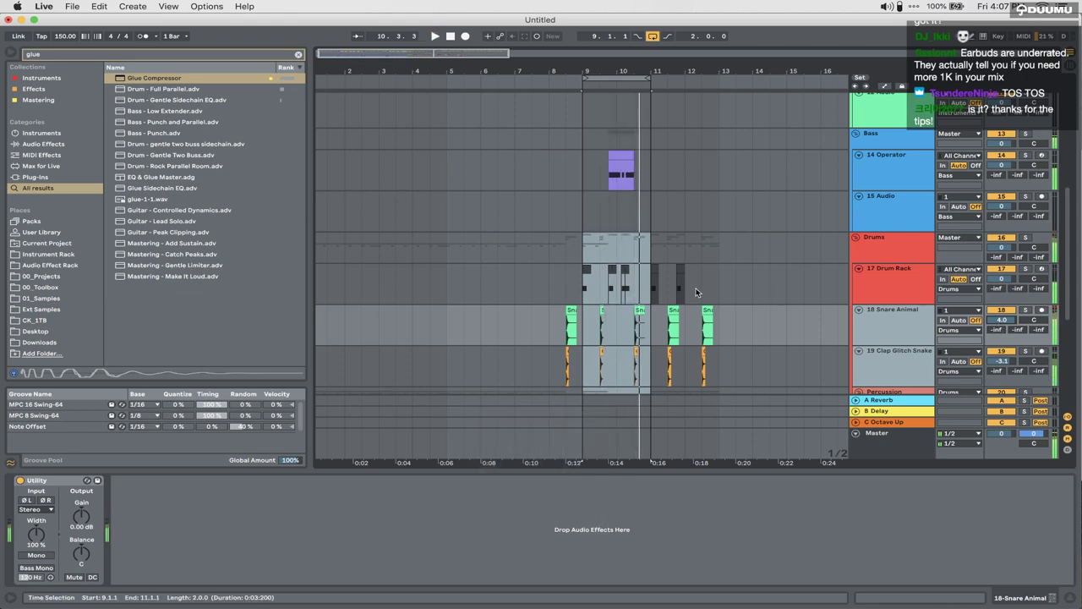
Step: Duplicate the 14 Operator track, solo the copy and loop its clip from 9.4.1 to 10.3.1
{"action": "scroll", "coordinate": [972, 329], "scroll_direction": "up", "scroll_amount": 5}
{"action": "left_click", "coordinate": [886, 316]}
{"action": "key", "text": "super+d"}
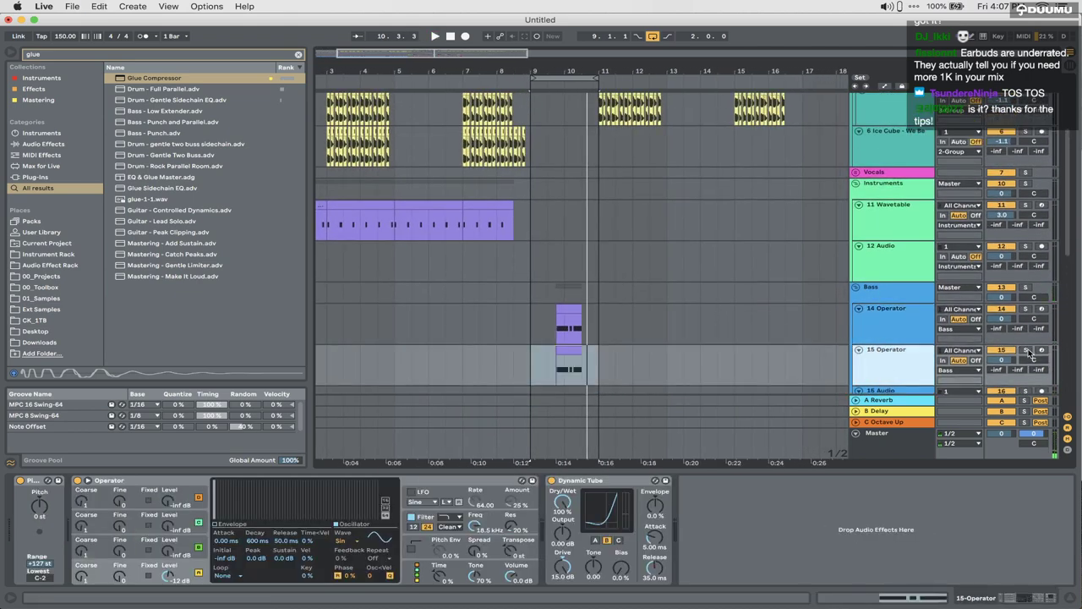
{"action": "left_click", "coordinate": [1025, 350]}
{"action": "left_click", "coordinate": [565, 351]}
{"action": "key", "text": "super+l"}
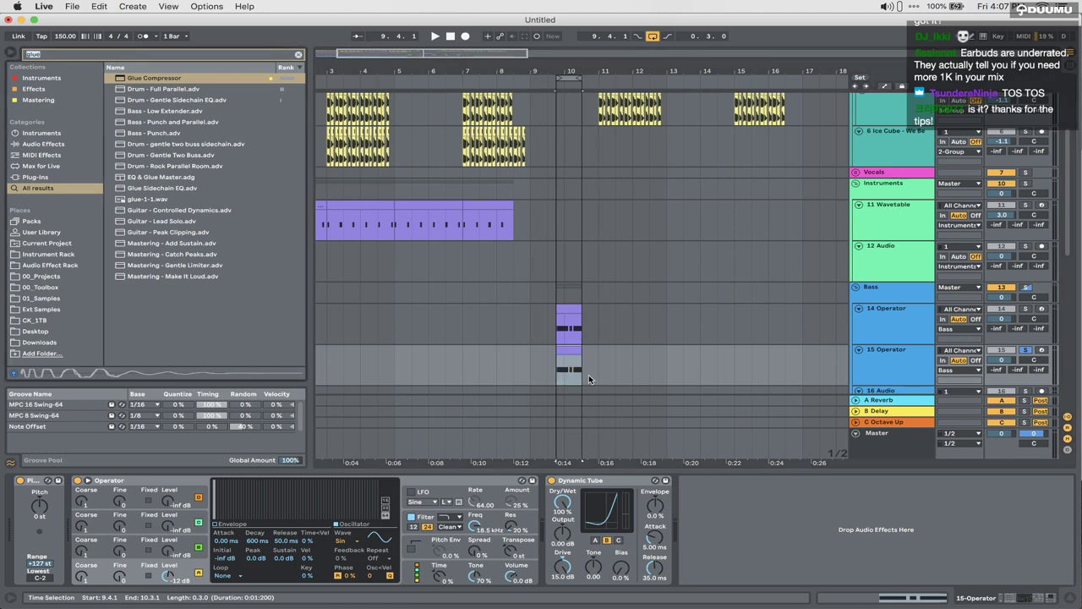
Step: Load a default Operator on the duplicated bass track and set oscillator B's level to -7.6 dB
{"action": "type", "text": "oper"}
{"action": "key", "text": "Return"}
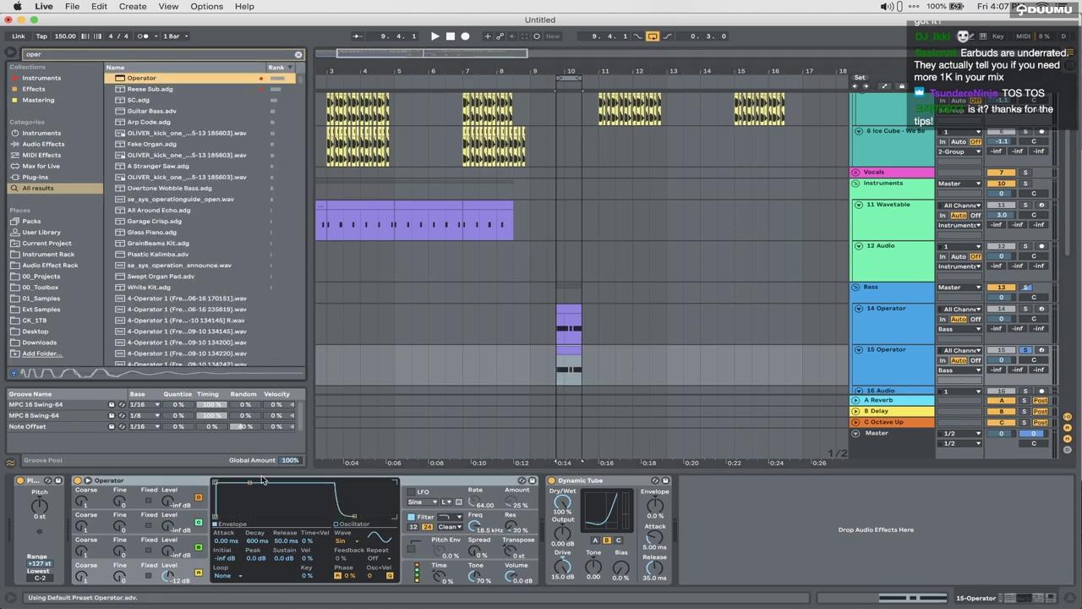
{"action": "left_click_drag", "start_coordinate": [167, 554], "coordinate": [167, 555]}
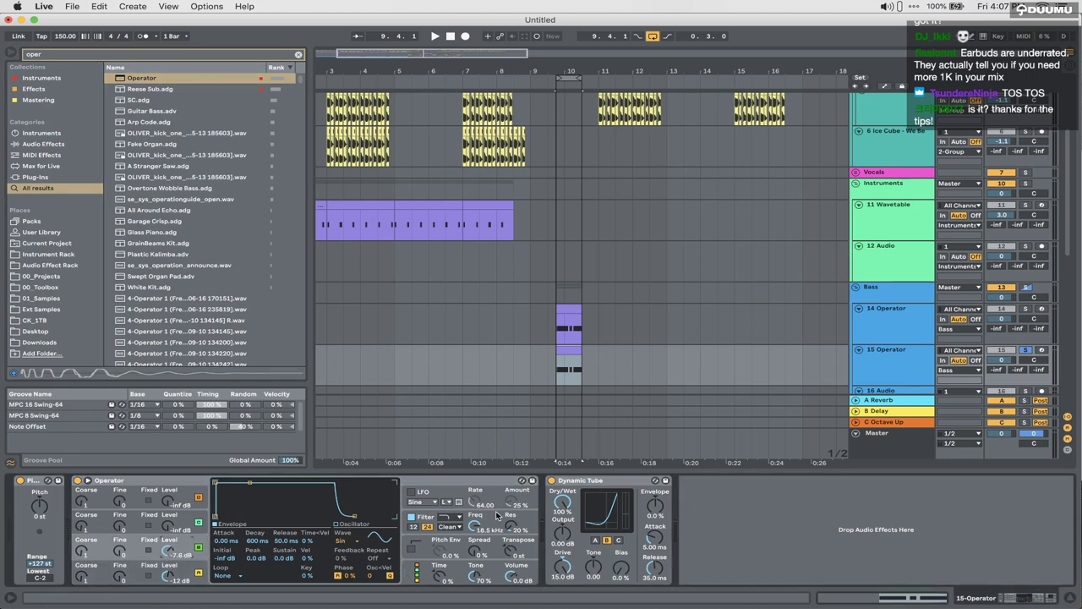
Step: Add a Saturator before Dynamic Tube on the 15 Operator track, set its drive to 36.0 dB and play back
{"action": "key", "text": "super+f"}
{"action": "type", "text": "satur"}
{"action": "key", "text": "Return"}
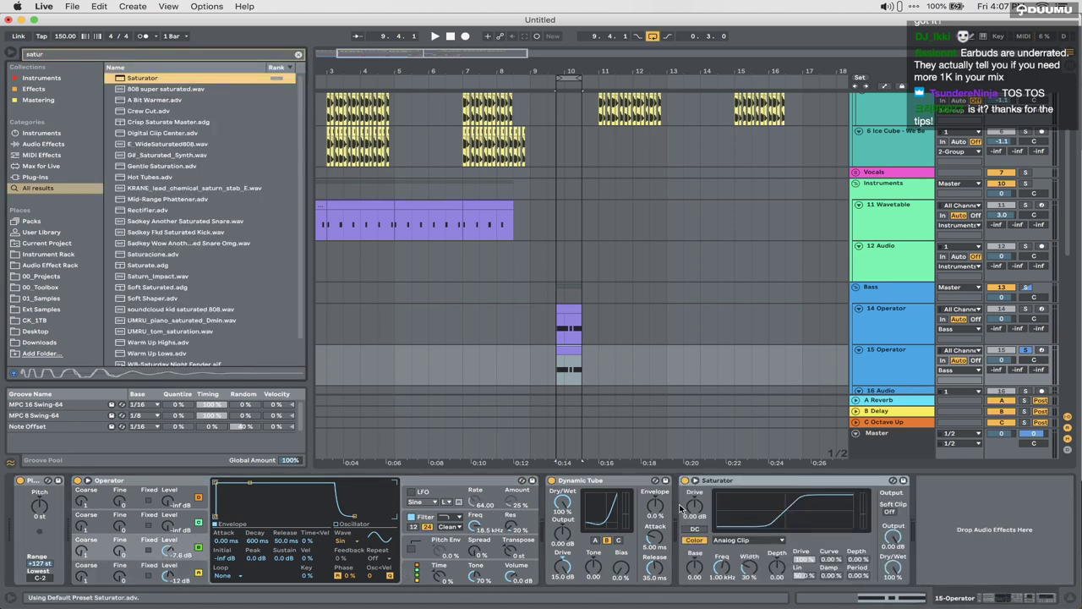
{"action": "left_click_drag", "start_coordinate": [714, 480], "coordinate": [560, 457]}
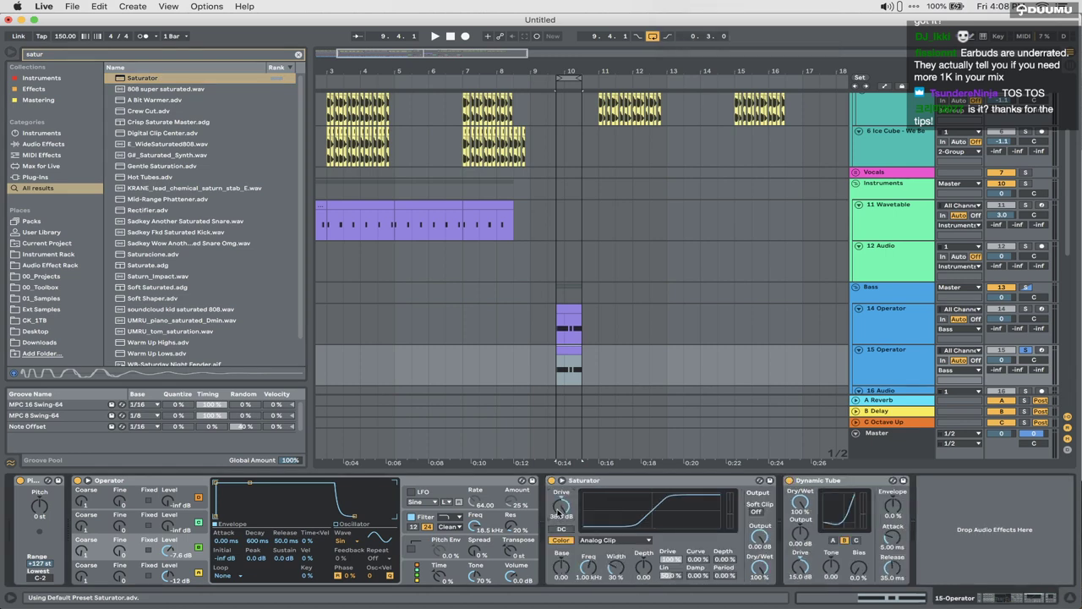
{"action": "key", "text": "space"}
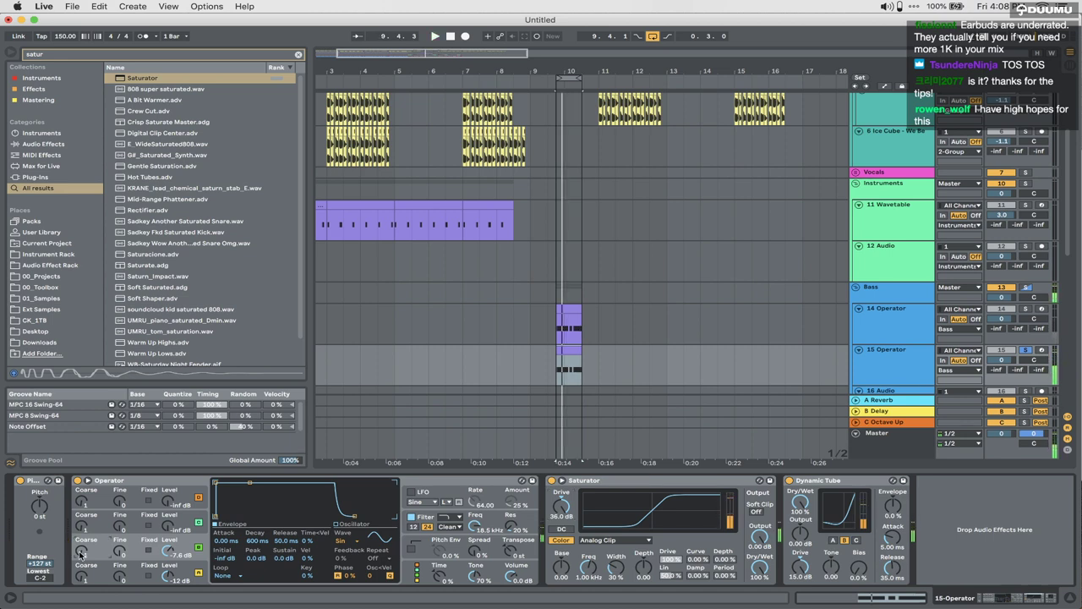
Step: Switch the 15 Operator's algorithm to all oscillators in parallel and set the levels of oscillators A and B to 0.0 dB
{"action": "left_click", "coordinate": [396, 568]}
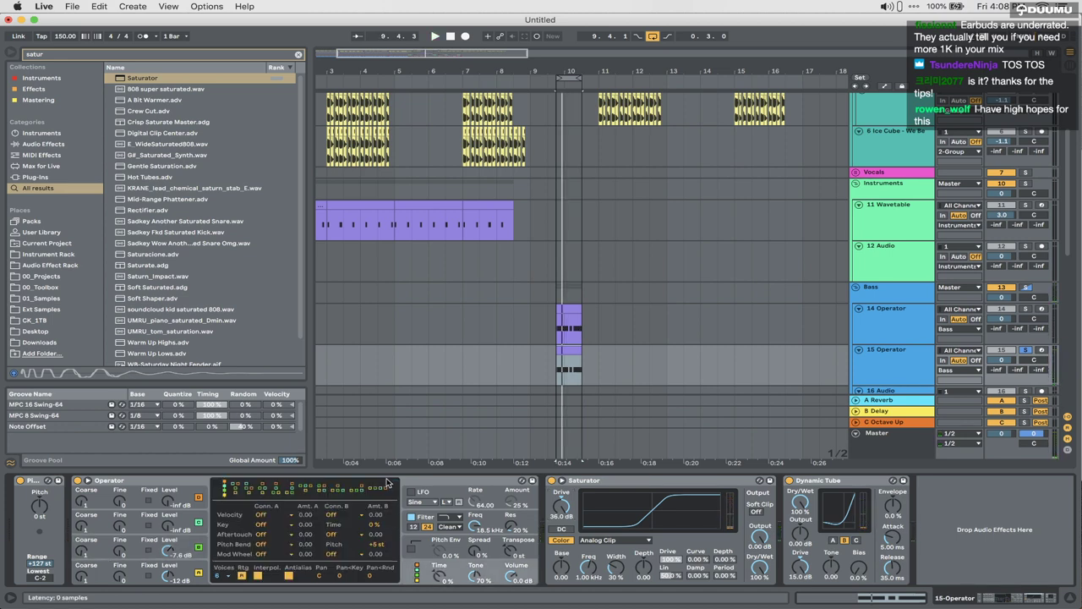
{"action": "left_click", "coordinate": [168, 551]}
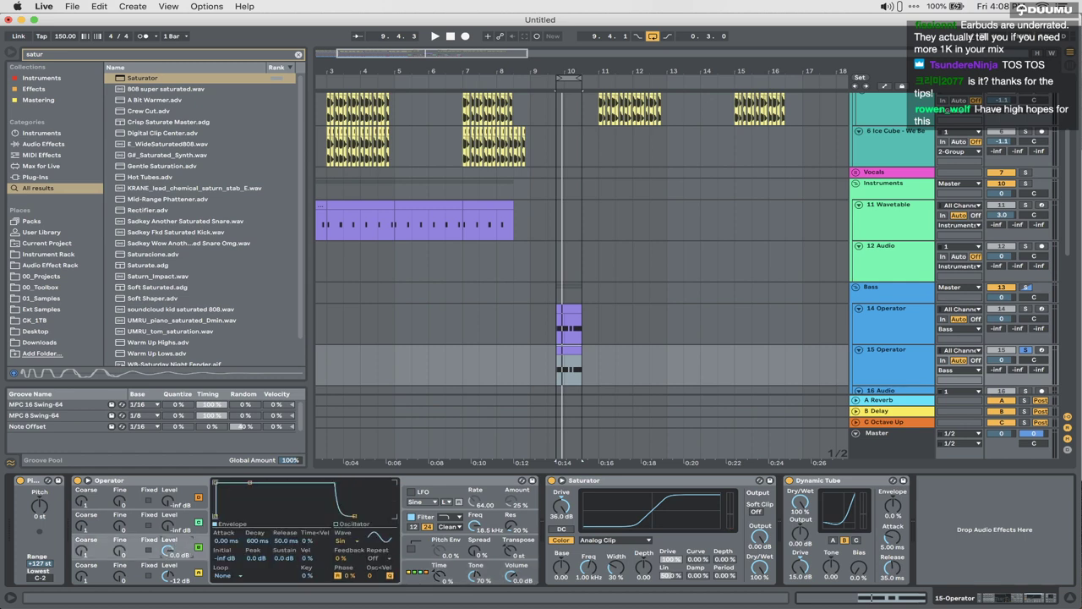
{"action": "left_click", "coordinate": [168, 580]}
Step: Set the 15 Operator's volume to -10 dB and adjust oscillator B's coarse tuning
{"action": "left_click", "coordinate": [505, 581]}
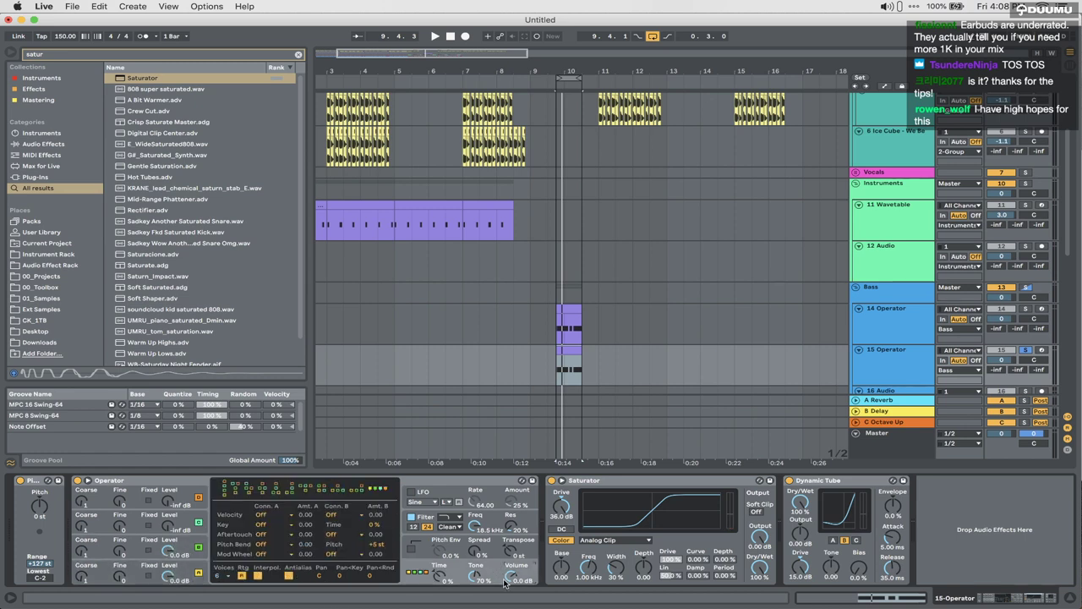
{"action": "left_click", "coordinate": [197, 557]}
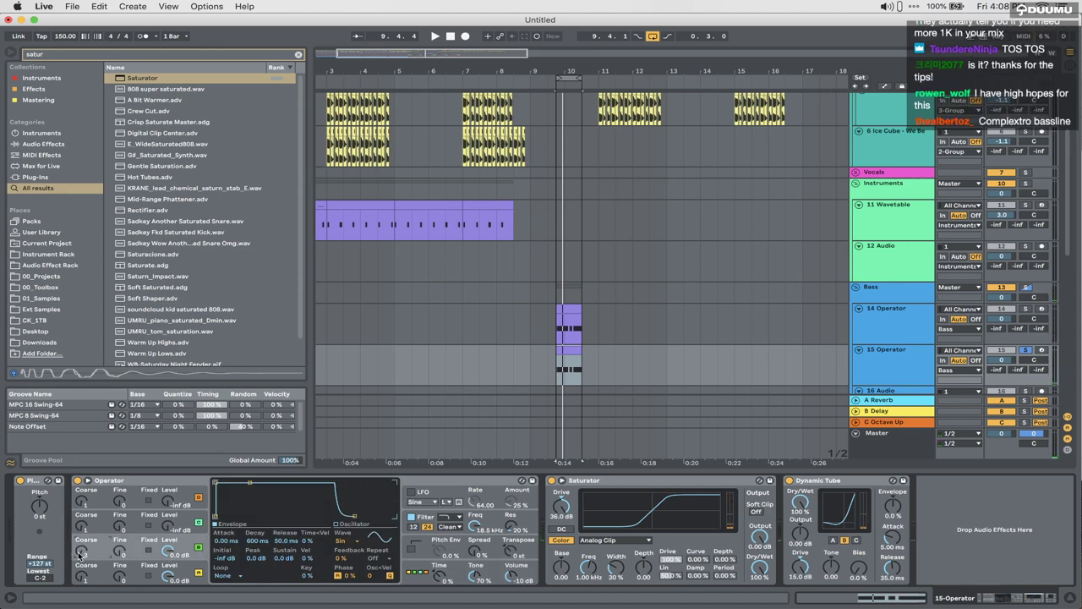
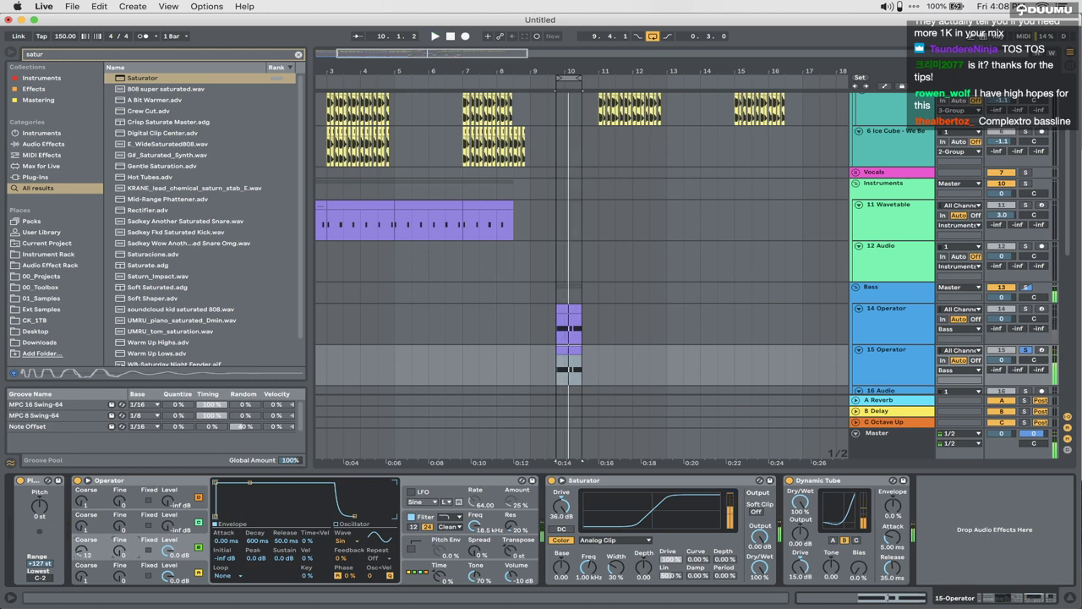
{"action": "left_click_drag", "start_coordinate": [124, 549], "coordinate": [98, 541]}
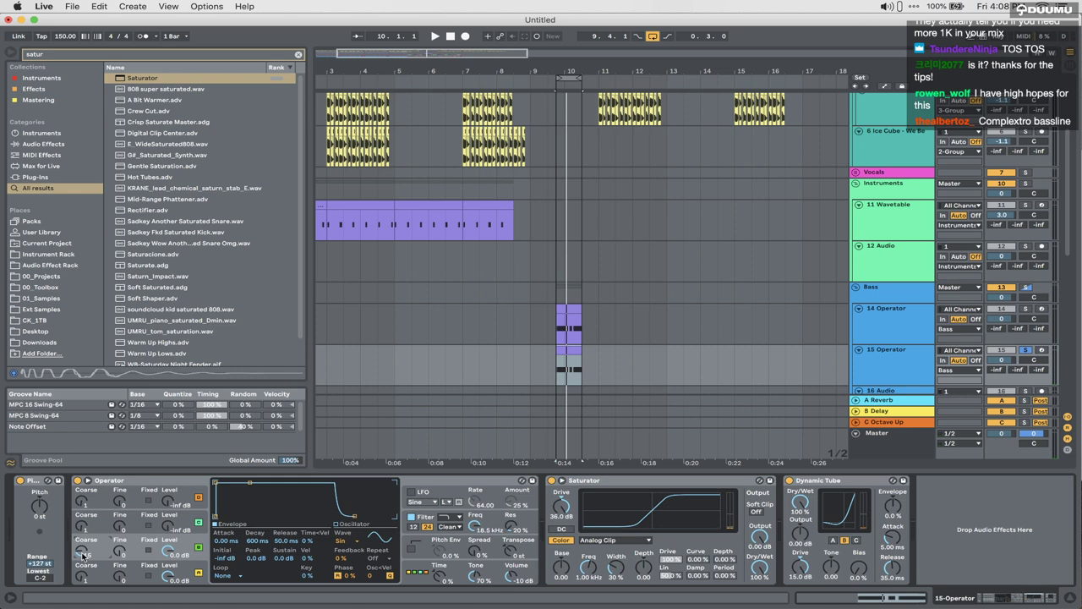
Step: Set oscillator B's coarse tuning to 14 and enable the pitch envelope with a peak of +5 st and a decay of 1.25 s
{"action": "key", "text": "Up"}
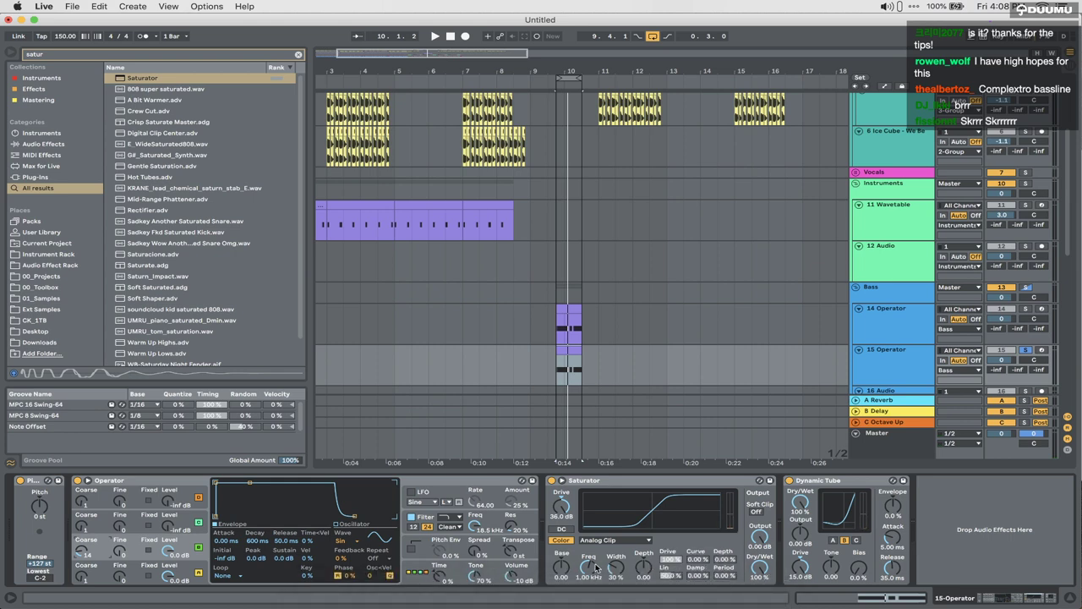
{"action": "left_click", "coordinate": [411, 548]}
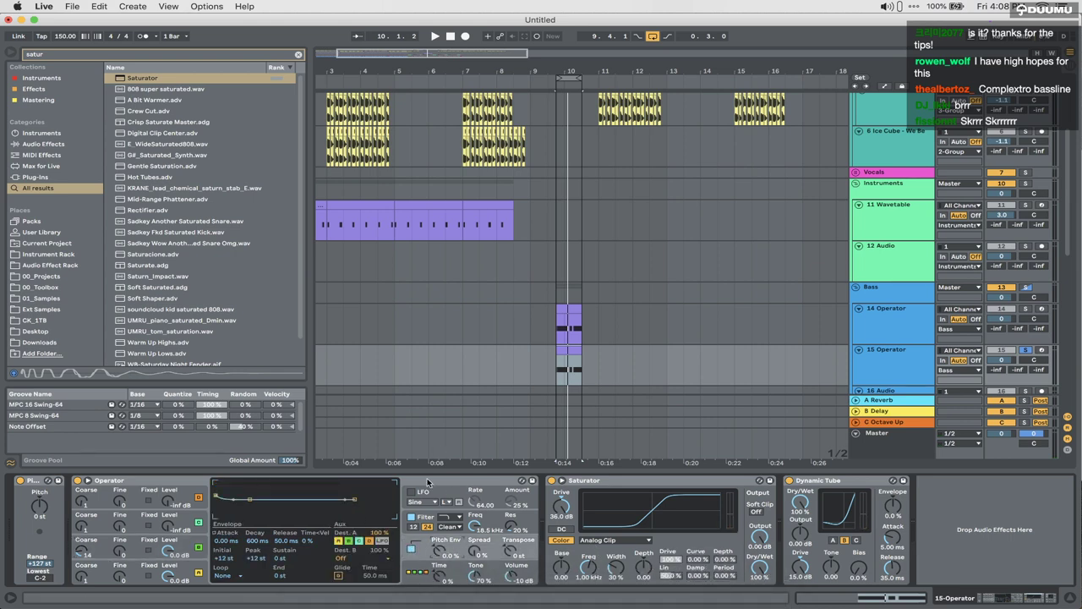
{"action": "key", "text": "space"}
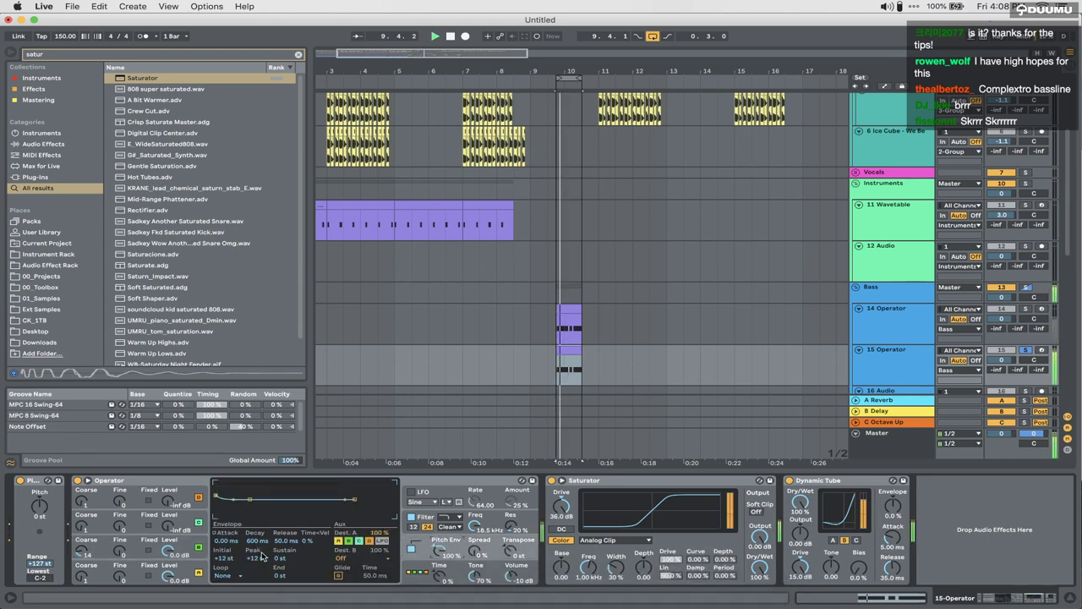
{"action": "left_click_drag", "start_coordinate": [262, 556], "coordinate": [255, 531]}
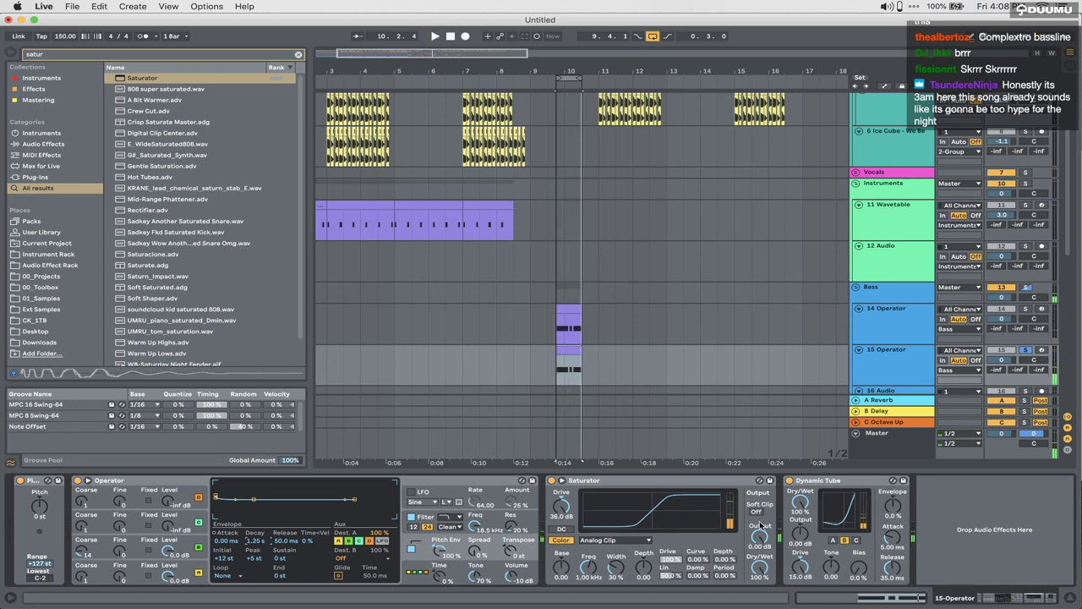
Step: Search for serumfx, add SerumFX after Dynamic Tube on the 15 Operator track and move its window clear of the mixer
{"action": "key", "text": "super+f"}
{"action": "type", "text": "serum"}
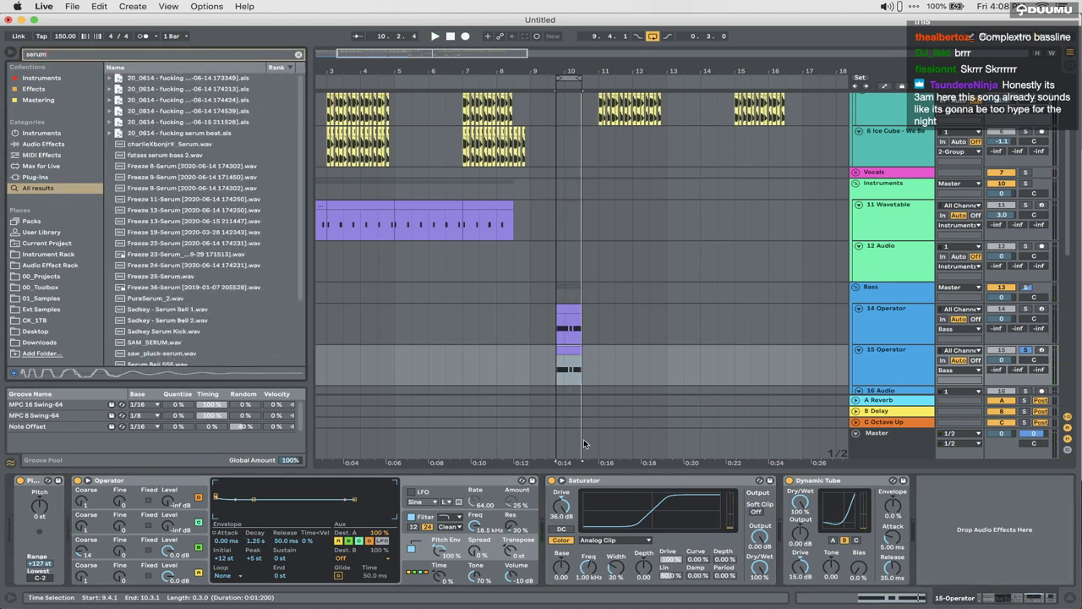
{"action": "type", "text": "fx"}
{"action": "key", "text": "Down"}
{"action": "key", "text": "Down"}
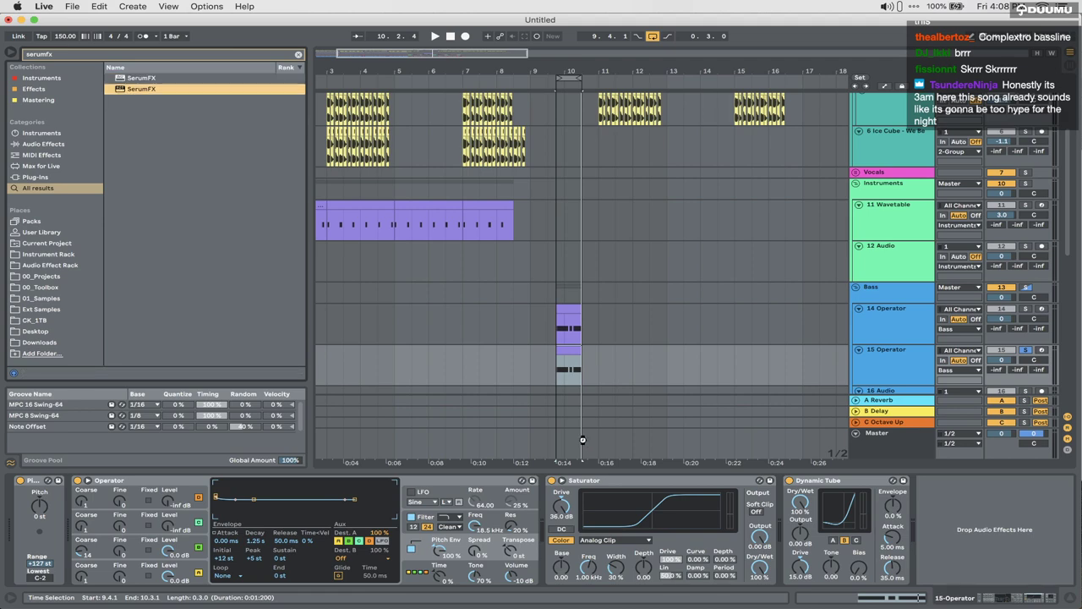
{"action": "key", "text": "Return"}
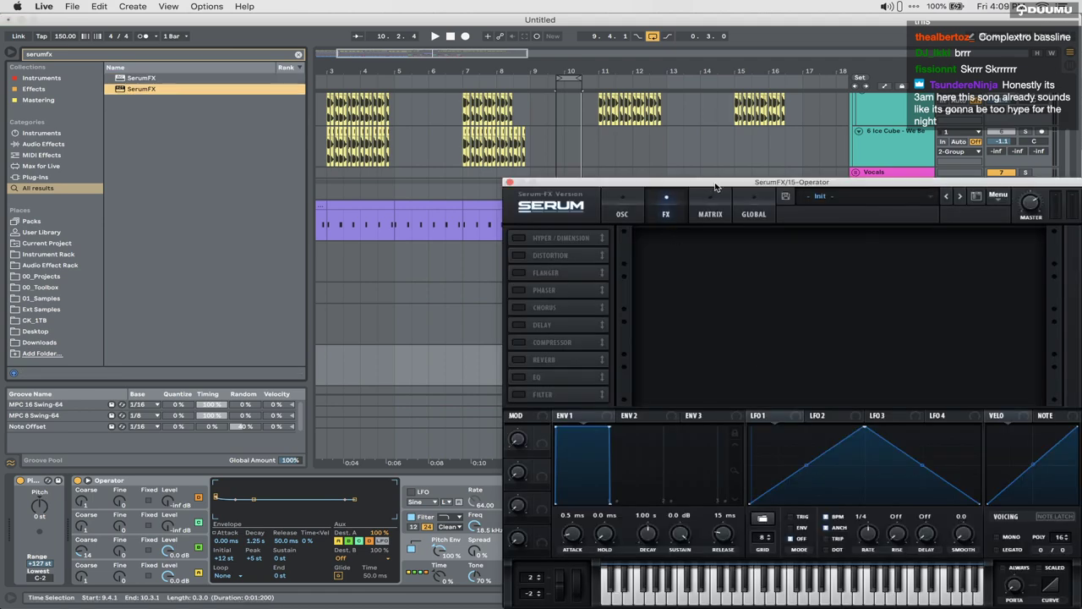
{"action": "left_click_drag", "start_coordinate": [715, 184], "coordinate": [492, 239]}
Step: Enable Hyper/Dimension and Tube distortion in SerumFX, setting the hyper rate to 3% and the distortion drive to 100%
{"action": "left_click", "coordinate": [401, 182]}
{"action": "left_click", "coordinate": [880, 373]}
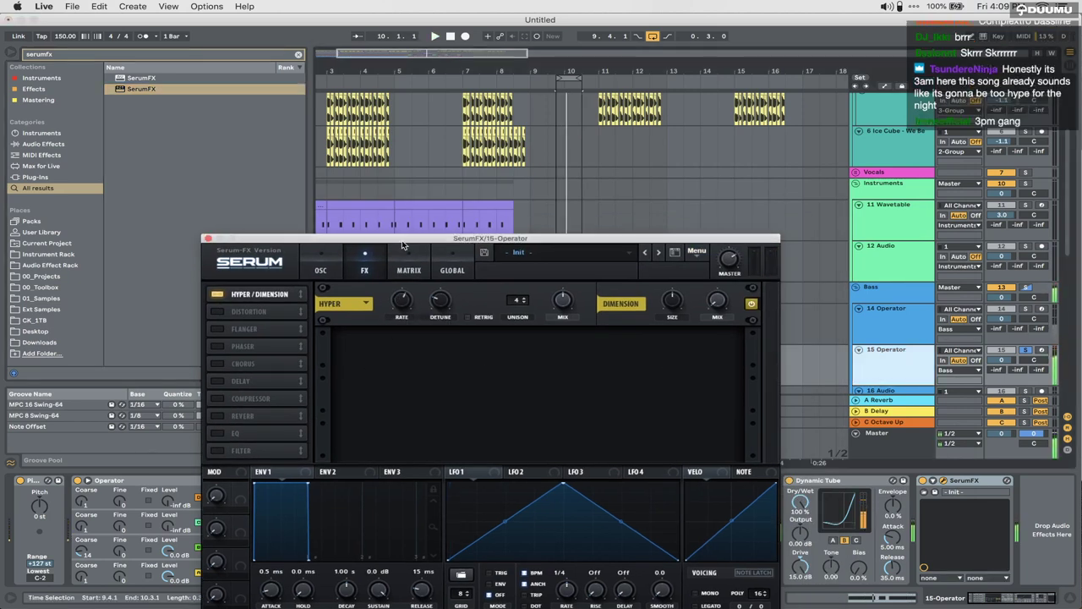
{"action": "left_click_drag", "start_coordinate": [404, 307], "coordinate": [383, 355]}
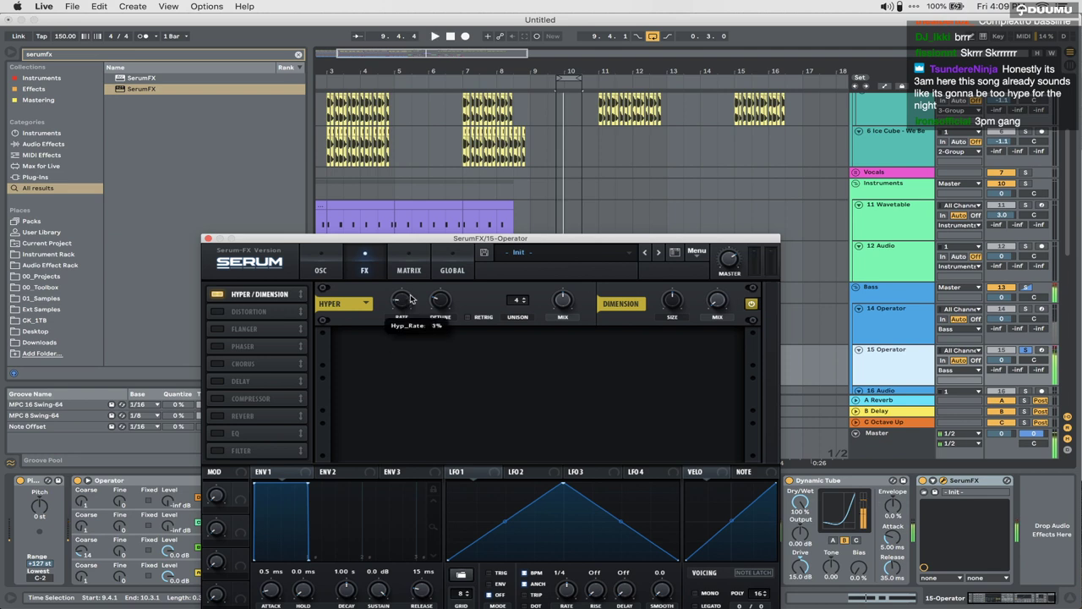
{"action": "left_click", "coordinate": [214, 313]}
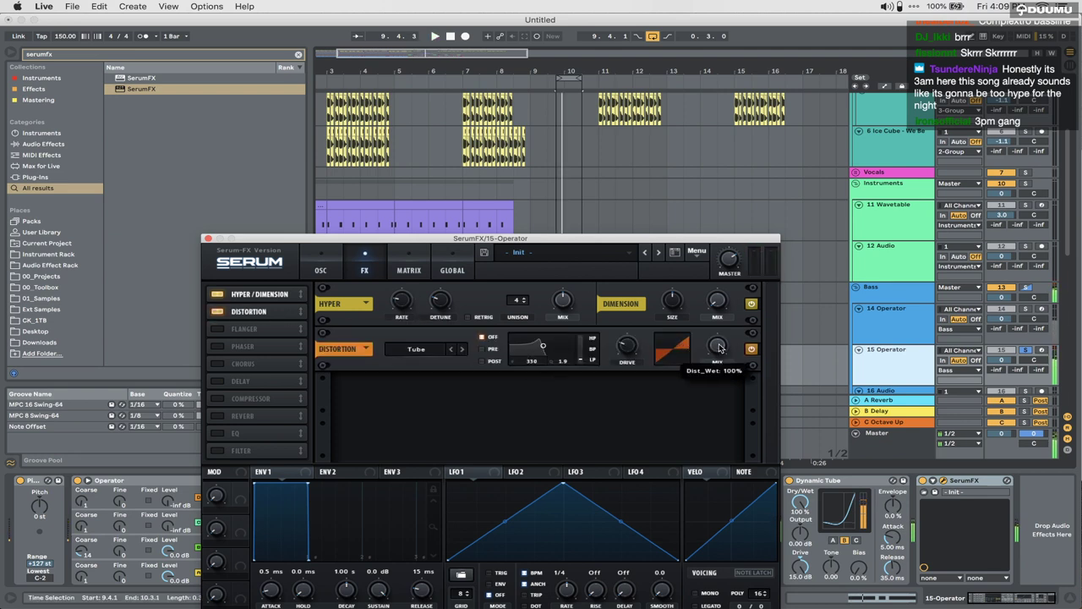
{"action": "left_click_drag", "start_coordinate": [617, 356], "coordinate": [623, 291]}
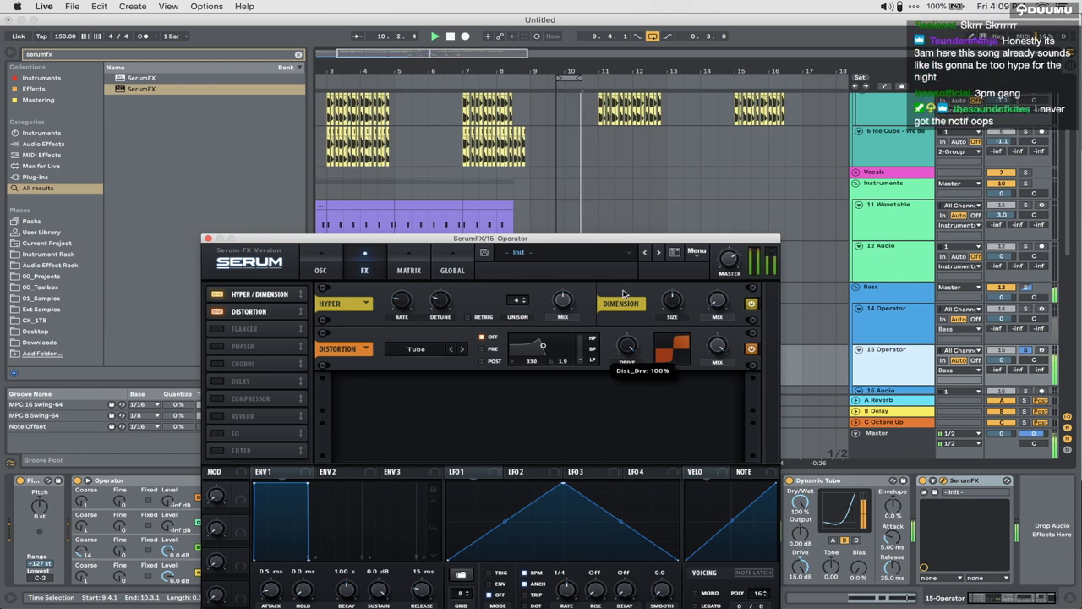
{"action": "left_click", "coordinate": [218, 363]}
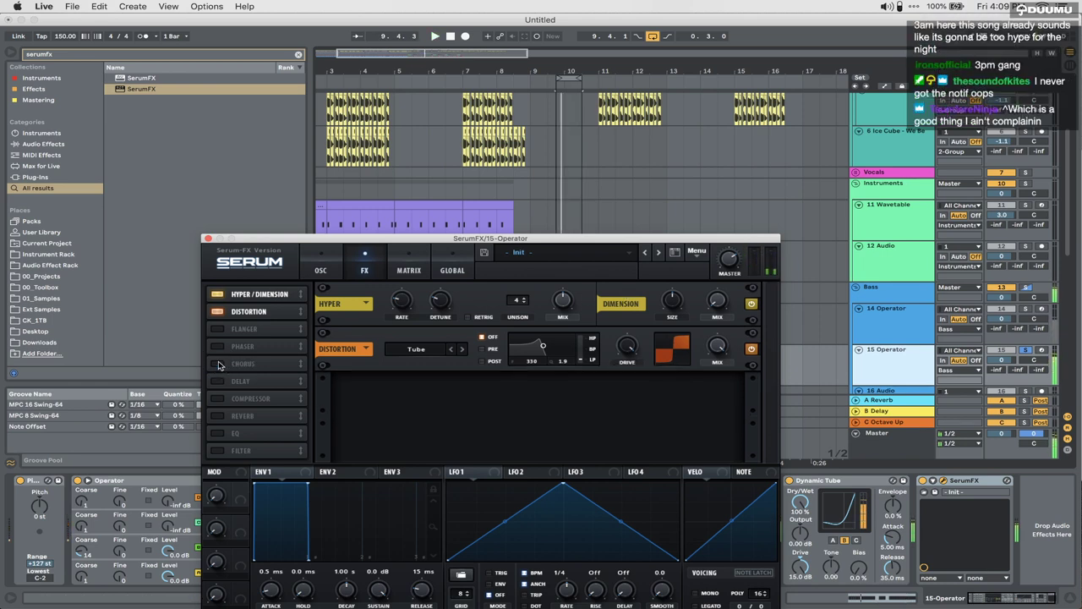
{"action": "left_click", "coordinate": [222, 343]}
{"action": "left_click", "coordinate": [218, 348]}
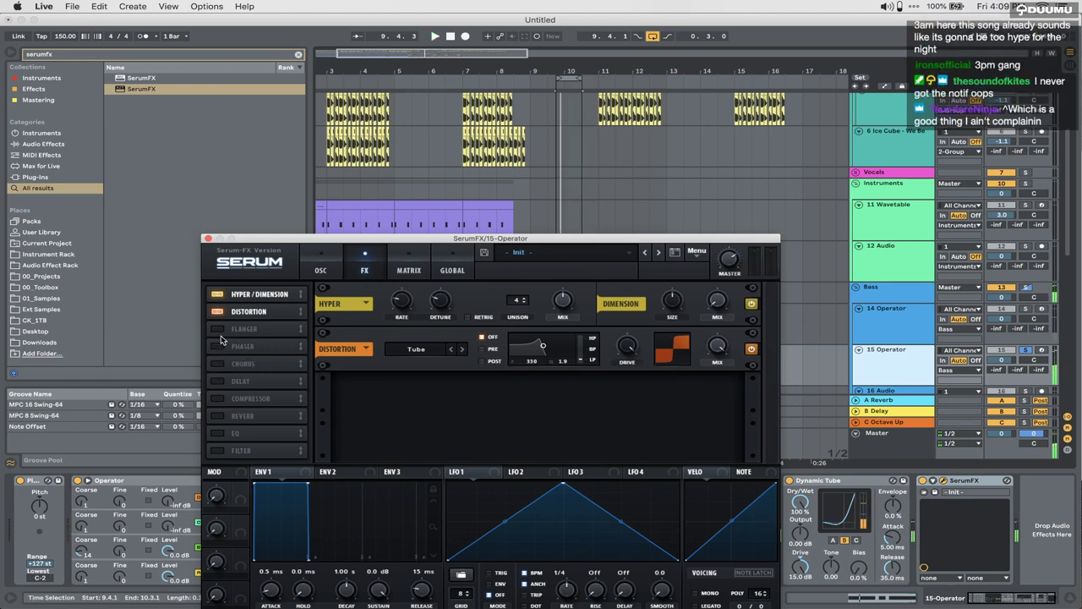
Step: Enable the SerumFX filter, place it after the distortion, and enable the compressor in multiband mode
{"action": "left_click", "coordinate": [216, 450]}
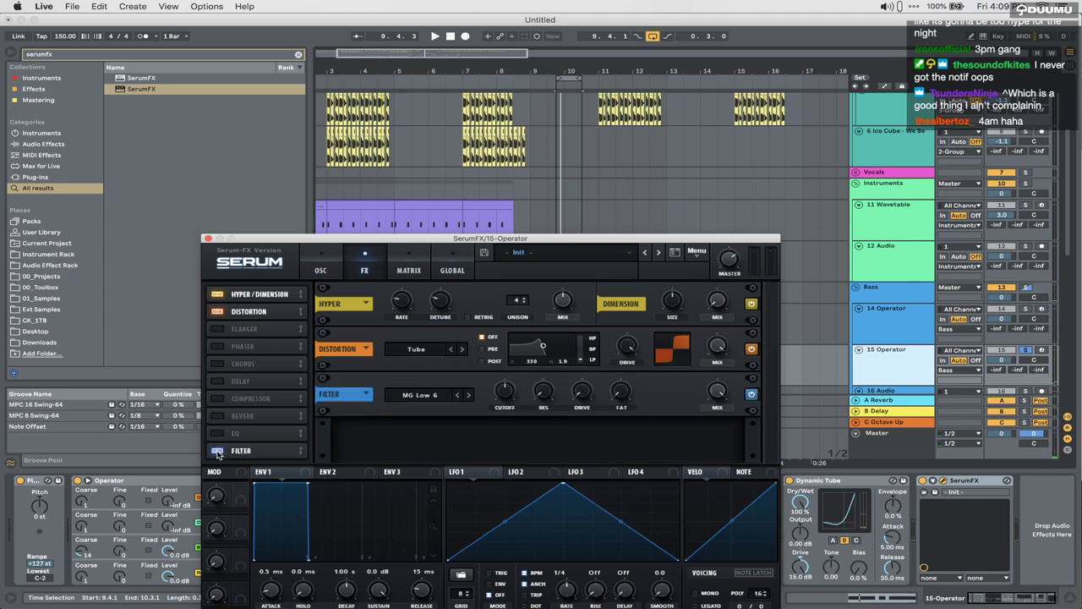
{"action": "left_click_drag", "start_coordinate": [287, 449], "coordinate": [267, 339]}
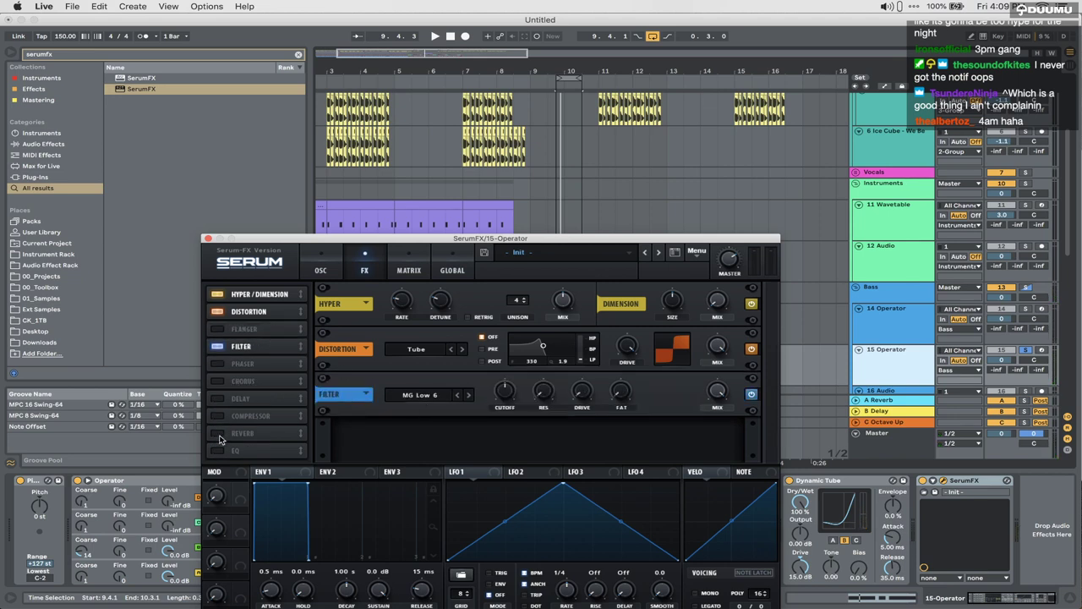
{"action": "left_click", "coordinate": [259, 416]}
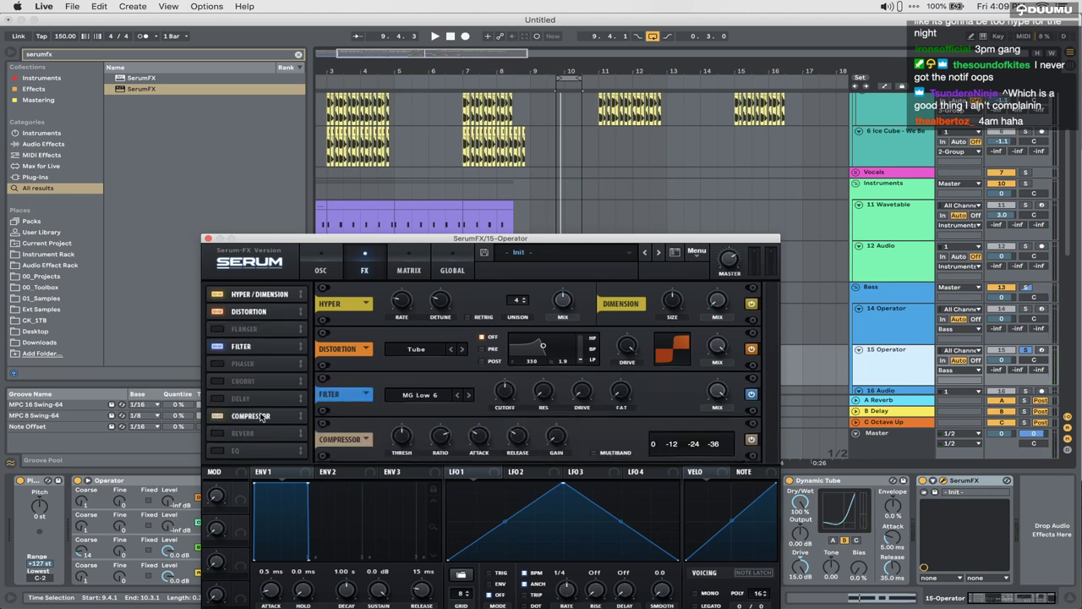
{"action": "left_click", "coordinate": [596, 453]}
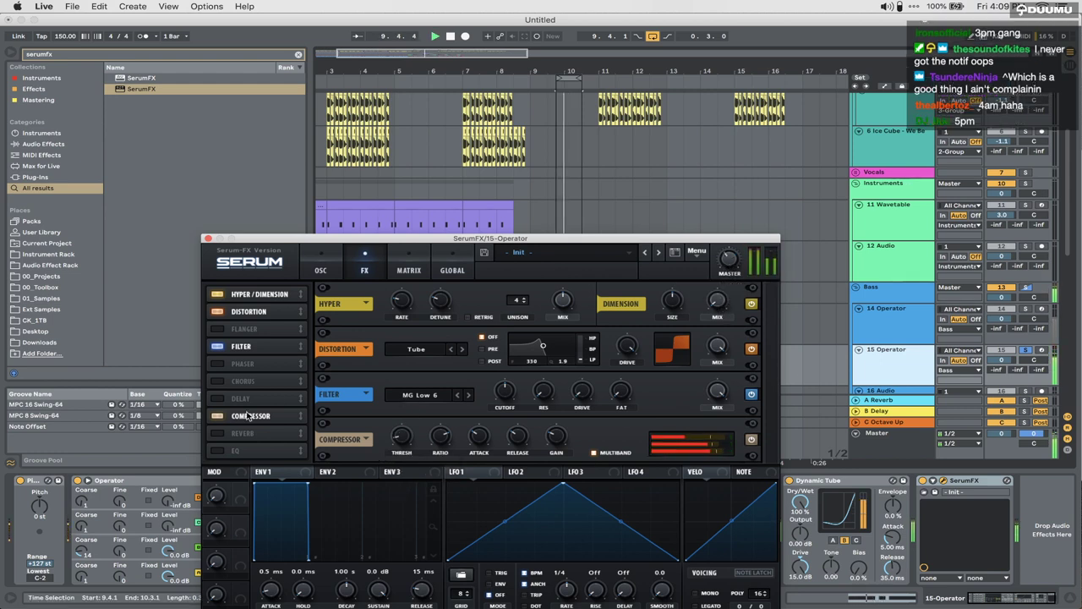
Step: Try the multiband compressor before the distortion during playback, move it back behind the filter and switch it off
{"action": "left_click_drag", "start_coordinate": [249, 416], "coordinate": [274, 335]}
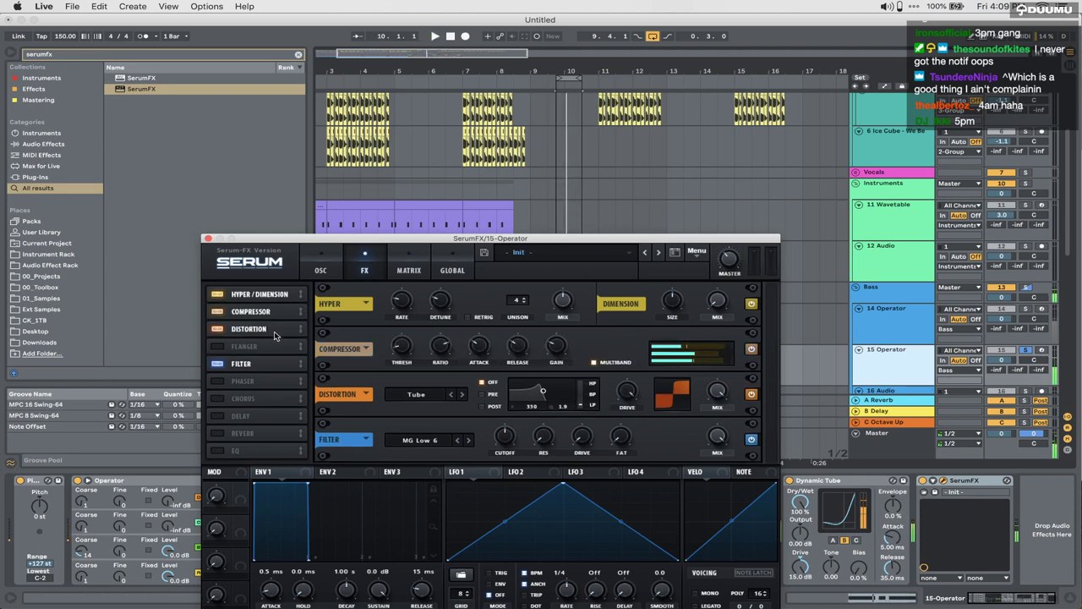
{"action": "key", "text": "space"}
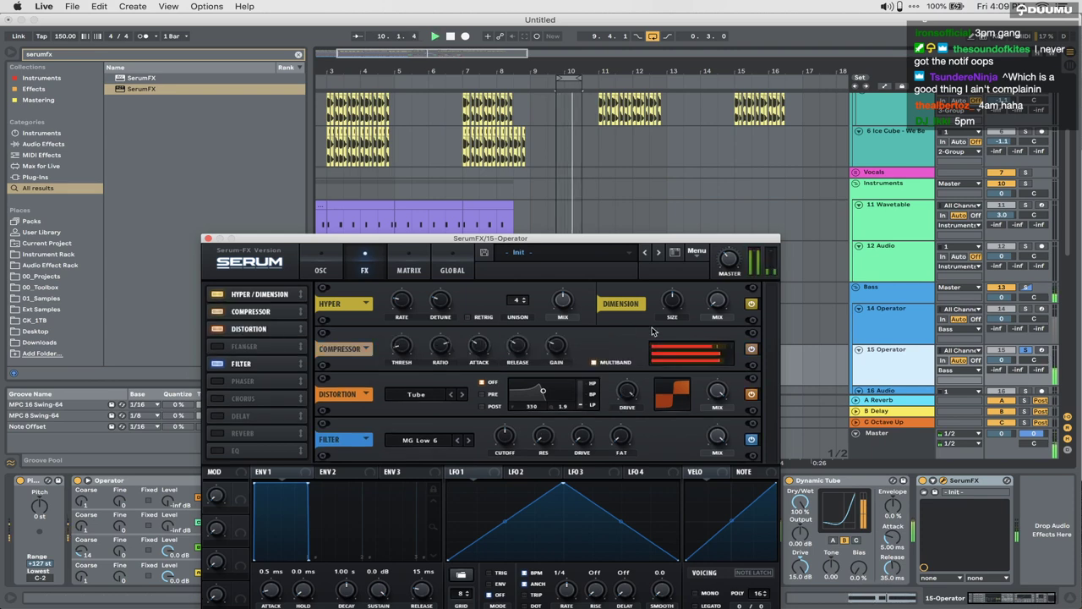
{"action": "key", "text": "space"}
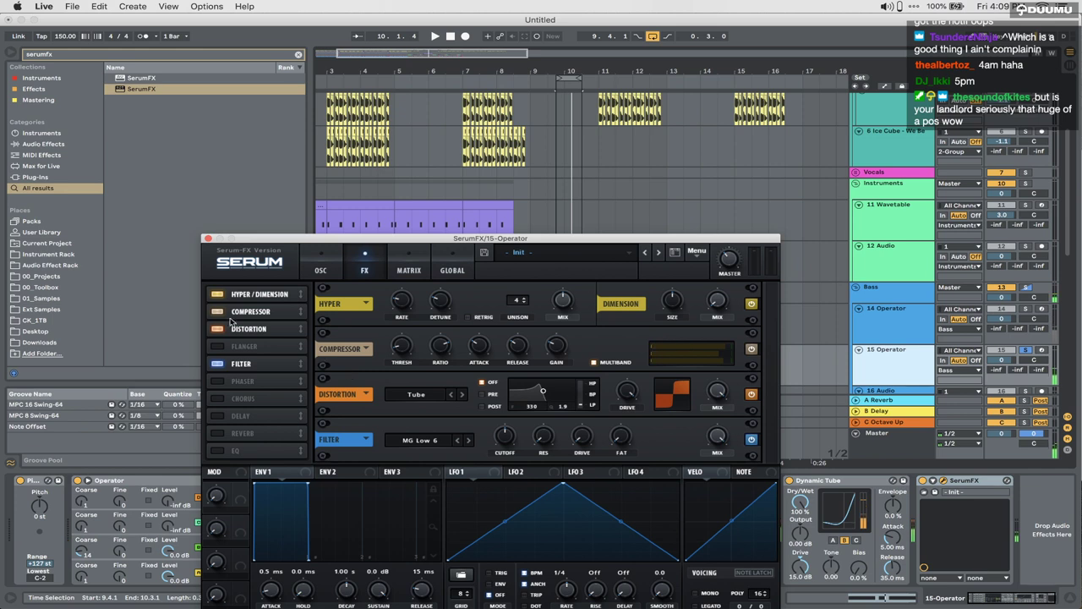
{"action": "left_click_drag", "start_coordinate": [227, 317], "coordinate": [219, 365]}
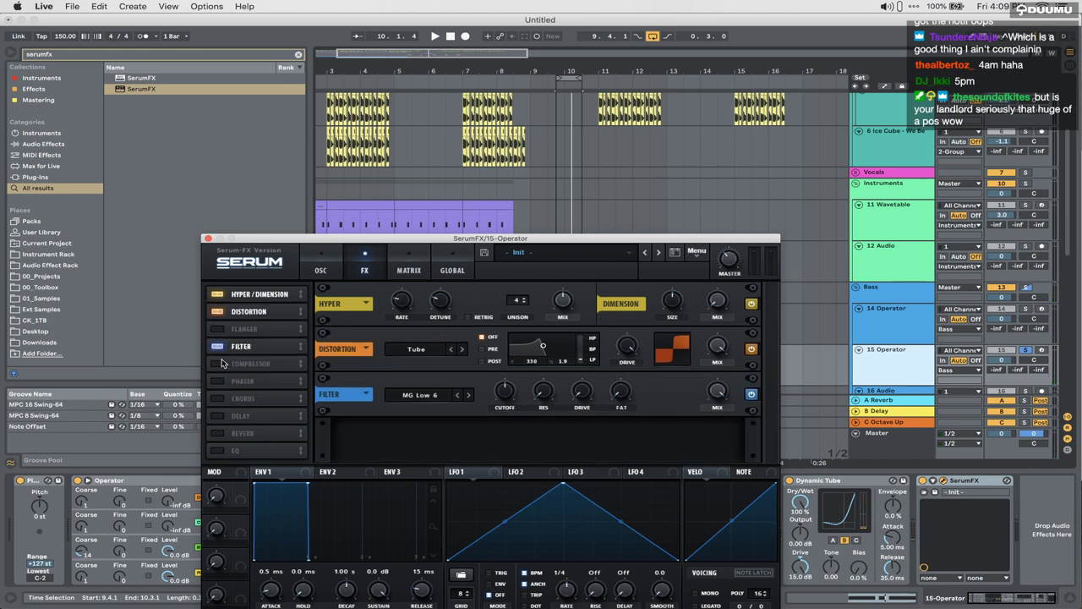
{"action": "left_click", "coordinate": [221, 363]}
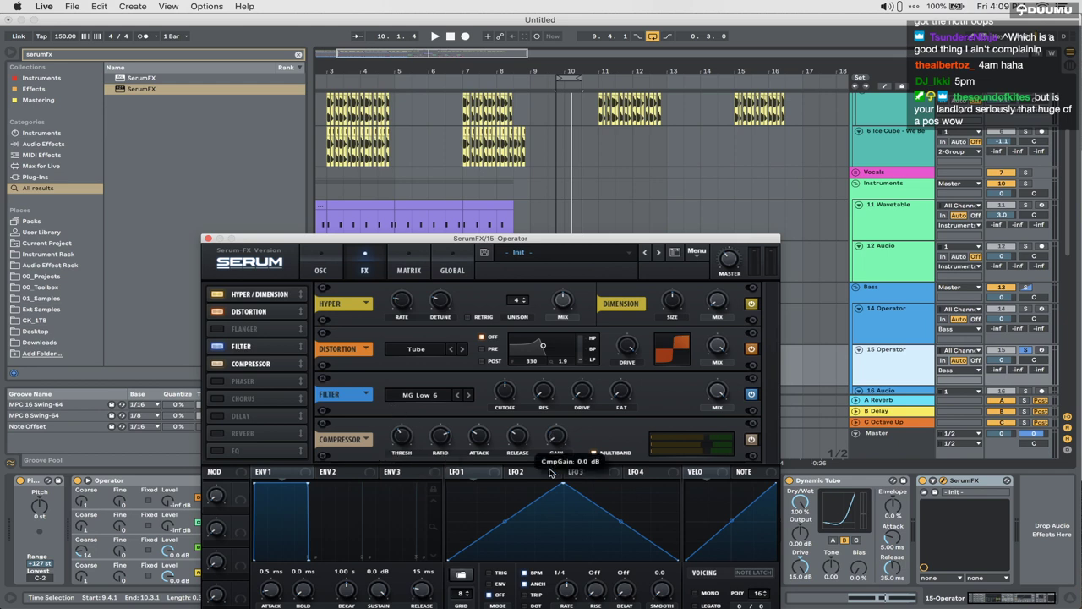
{"action": "left_click", "coordinate": [221, 364]}
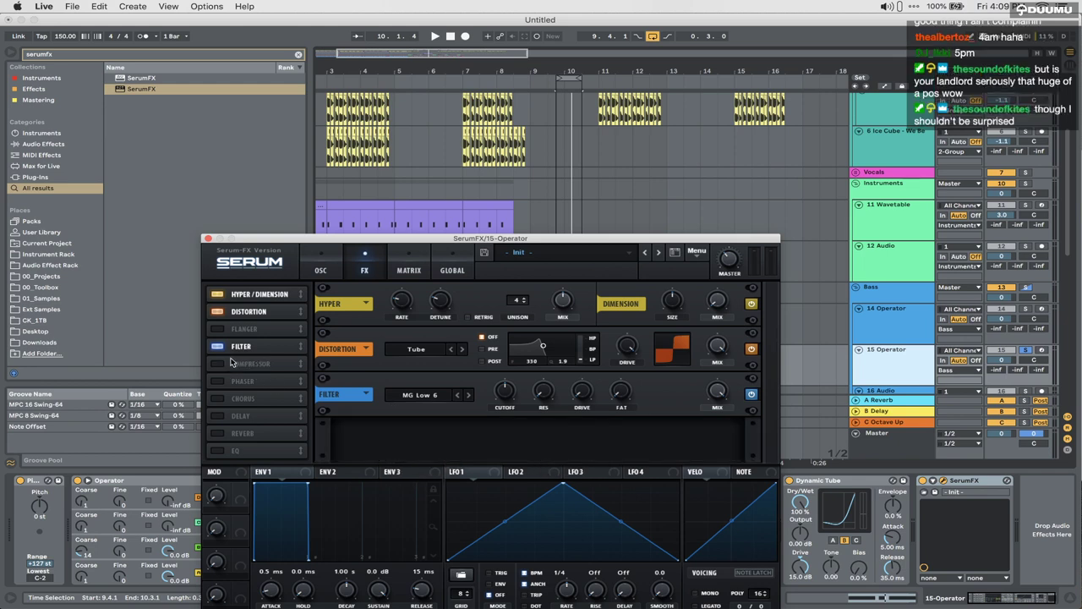
Step: Change the SerumFX filter type to Cmb - and adjust its cutoff
{"action": "left_click", "coordinate": [447, 403]}
{"action": "mouse_move", "coordinate": [457, 429]}
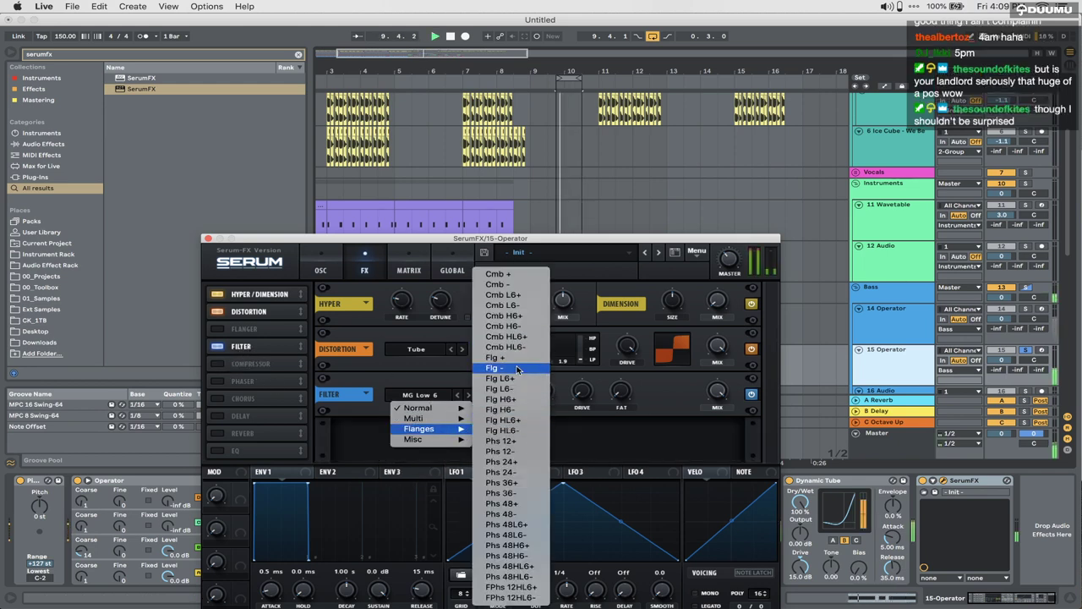
{"action": "left_click", "coordinate": [513, 286]}
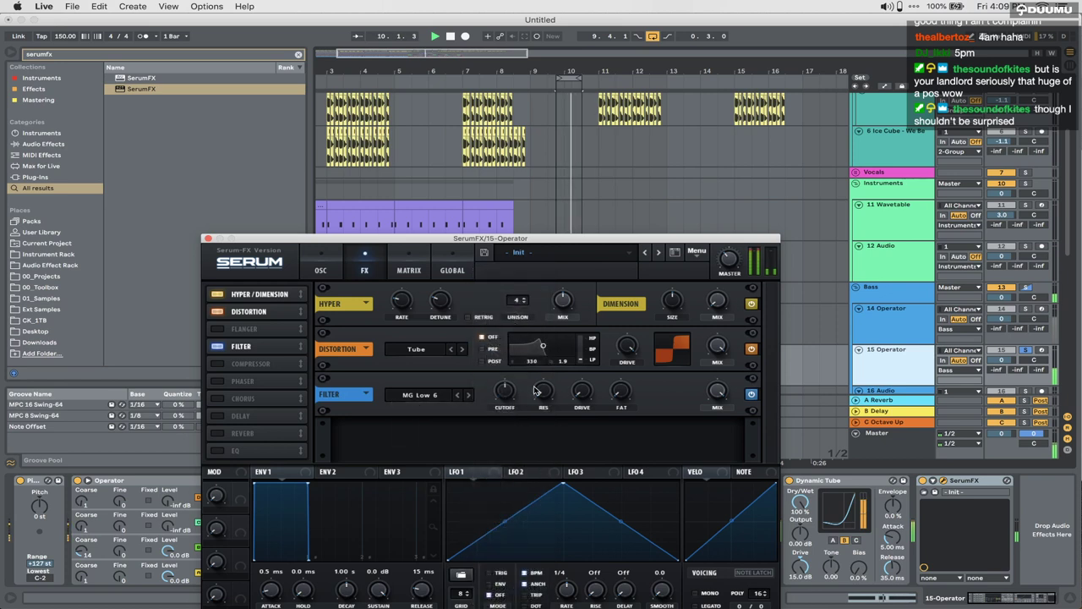
{"action": "left_click_drag", "start_coordinate": [506, 395], "coordinate": [582, 352]}
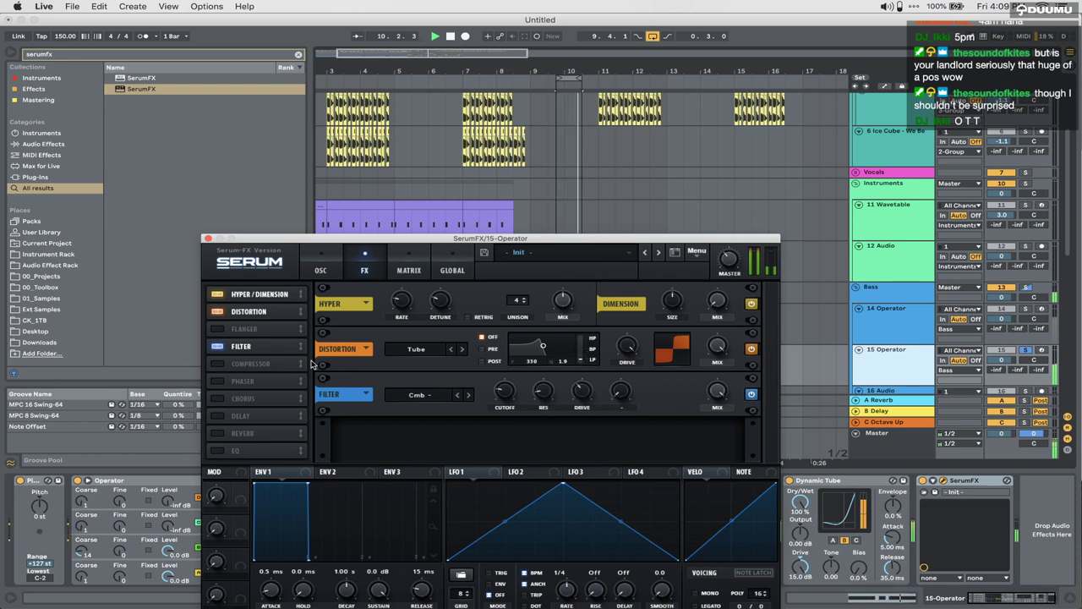
Step: Enable the multiband compressor after the filter, set its threshold to -7.2 dB and stop playback
{"action": "left_click", "coordinate": [219, 364]}
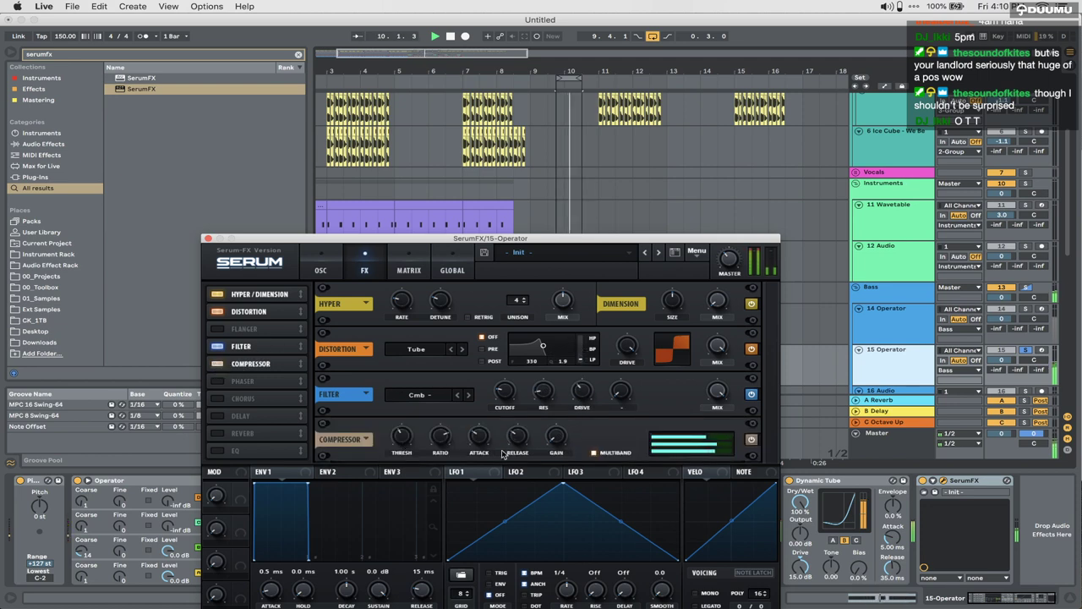
{"action": "left_click_drag", "start_coordinate": [413, 438], "coordinate": [445, 397]}
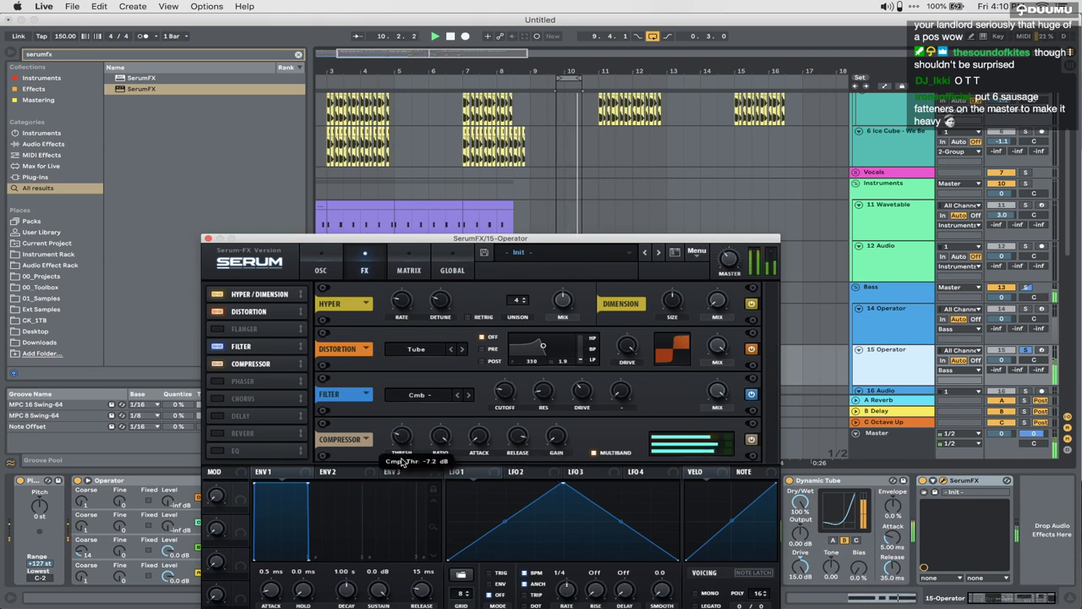
{"action": "key", "text": "space"}
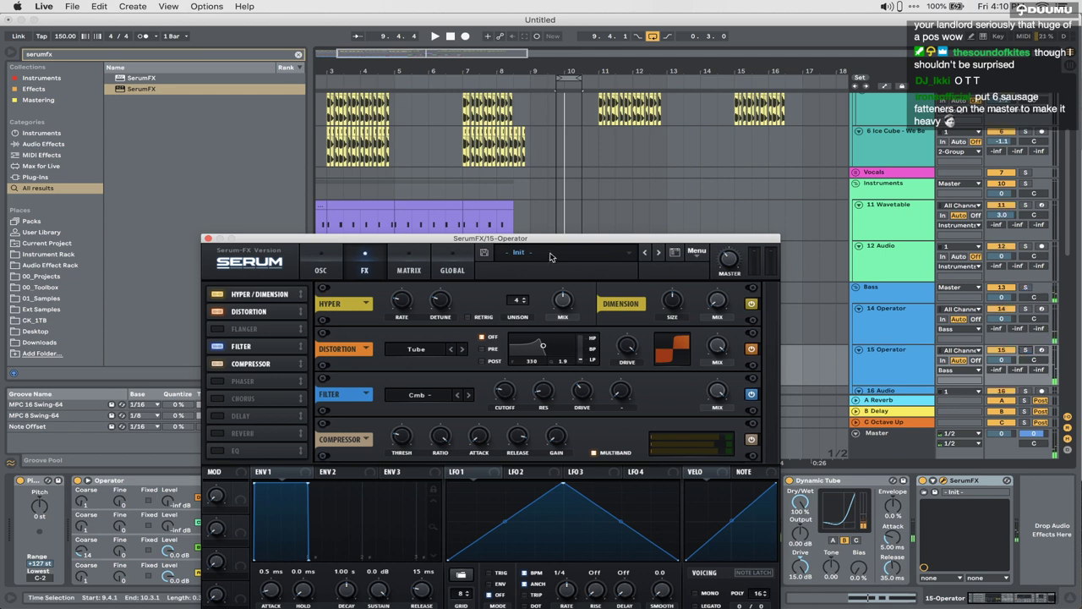
Step: Play back the full mix from bar 9 to check the layered basses and close the SerumFX window
{"action": "left_click", "coordinate": [542, 217]}
{"action": "key", "text": "space"}
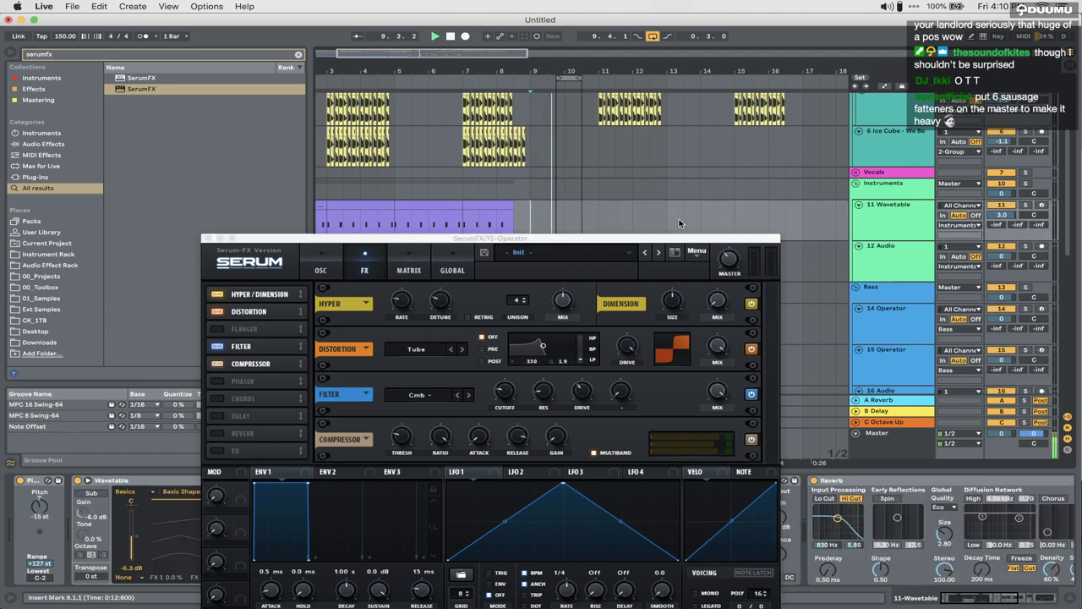
{"action": "key", "text": "space"}
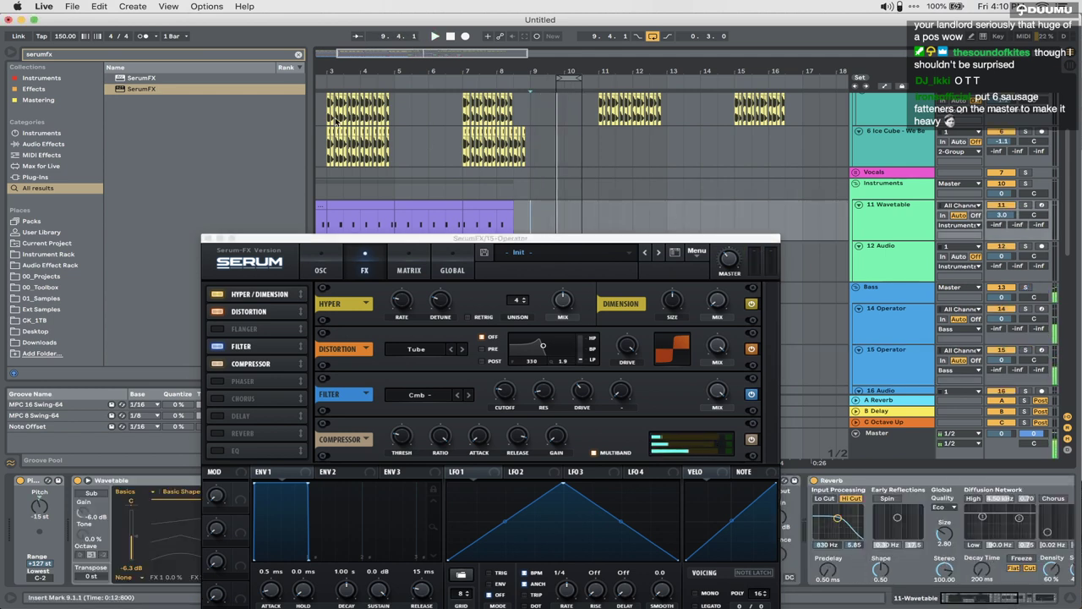
{"action": "left_click", "coordinate": [209, 240]}
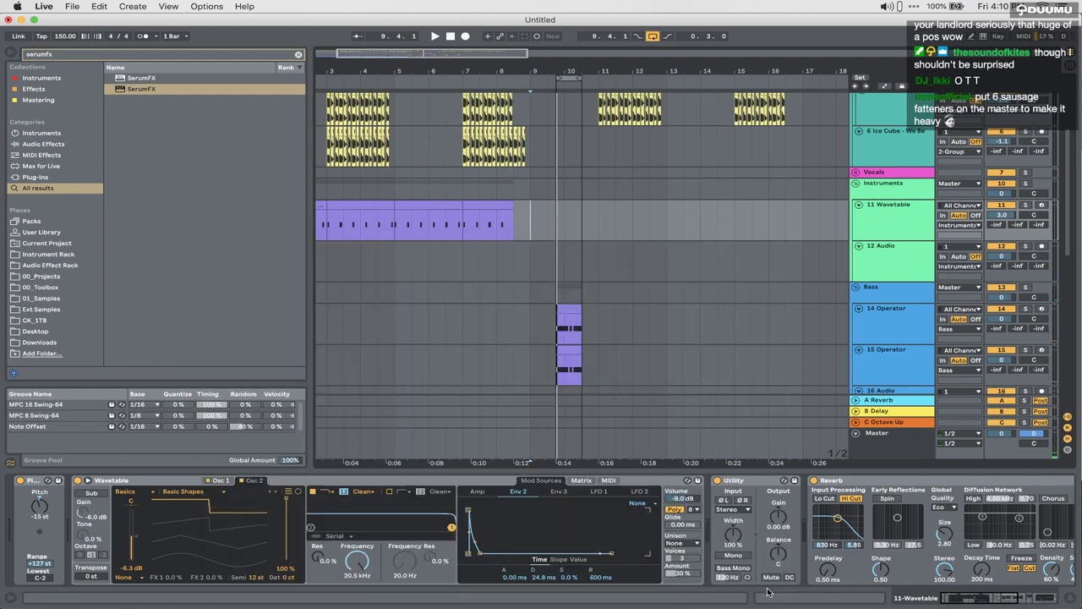
Step: Add a Saturator after EQ Eight on the 11 Wavetable track and set its color base to -7.43
{"action": "key", "text": "super+f"}
{"action": "type", "text": "sat"}
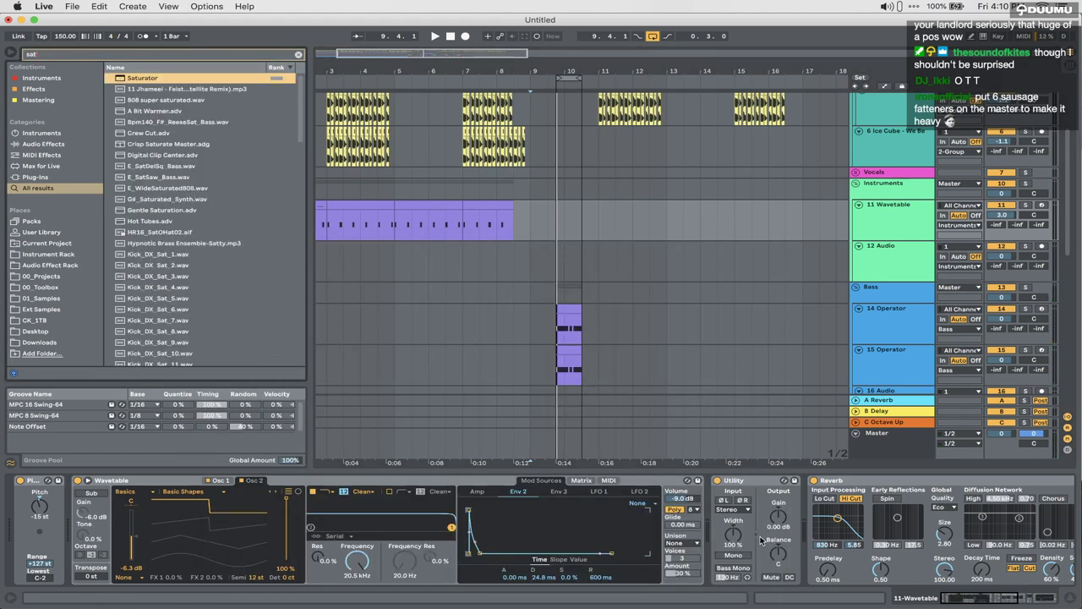
{"action": "key", "text": "Return"}
{"action": "left_click_drag", "start_coordinate": [852, 567], "coordinate": [853, 572]}
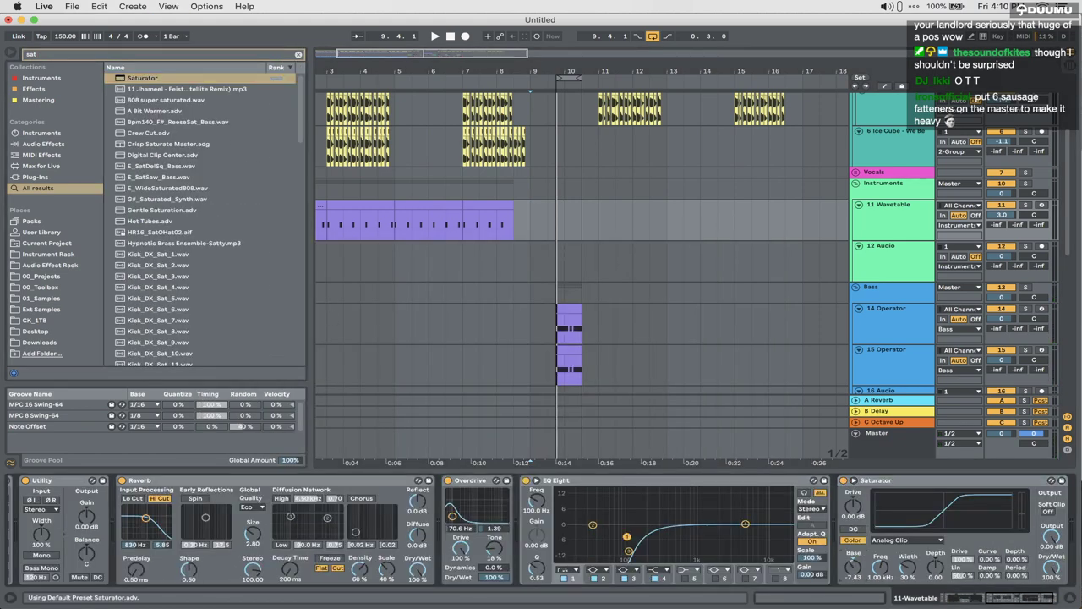
Step: Solo the 15 Operator track, play the bass loop and inspect the device chains of the 14 and 15 Operator tracks
{"action": "key", "text": "space"}
{"action": "left_click", "coordinate": [568, 307]}
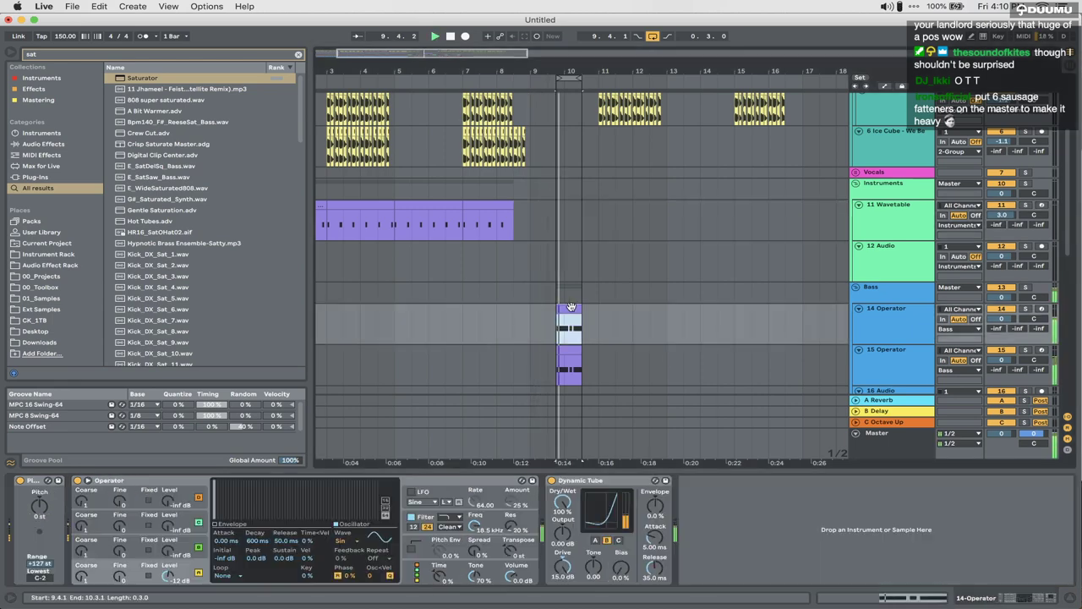
{"action": "left_click", "coordinate": [889, 359]}
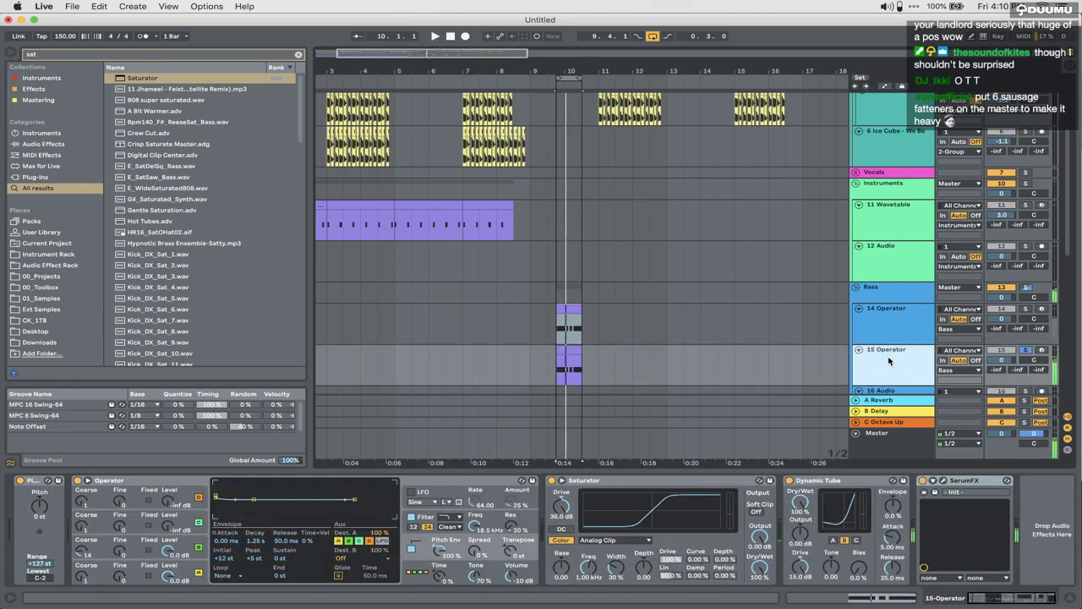
{"action": "key", "text": "space"}
{"action": "key", "text": "space"}
{"action": "key", "text": "space"}
{"action": "left_click", "coordinate": [891, 319]}
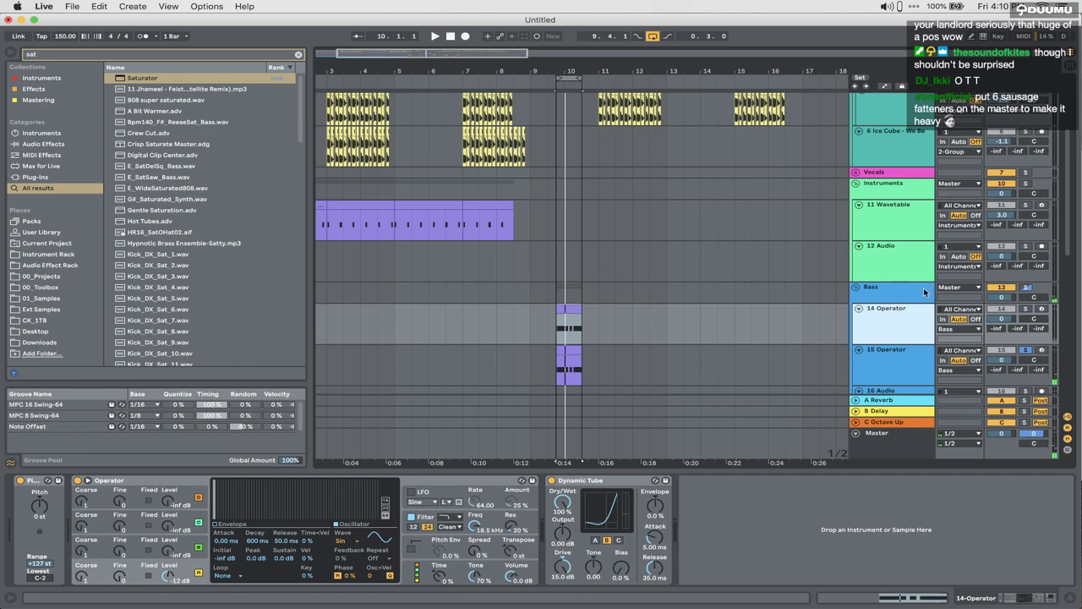
{"action": "left_click", "coordinate": [902, 292]}
{"action": "left_click", "coordinate": [897, 364]}
Step: Go through the tracks' device chains to find the misplaced Saturator and remove it from the 11 Wavetable track
{"action": "scroll", "coordinate": [858, 152], "scroll_direction": "up", "scroll_amount": 4}
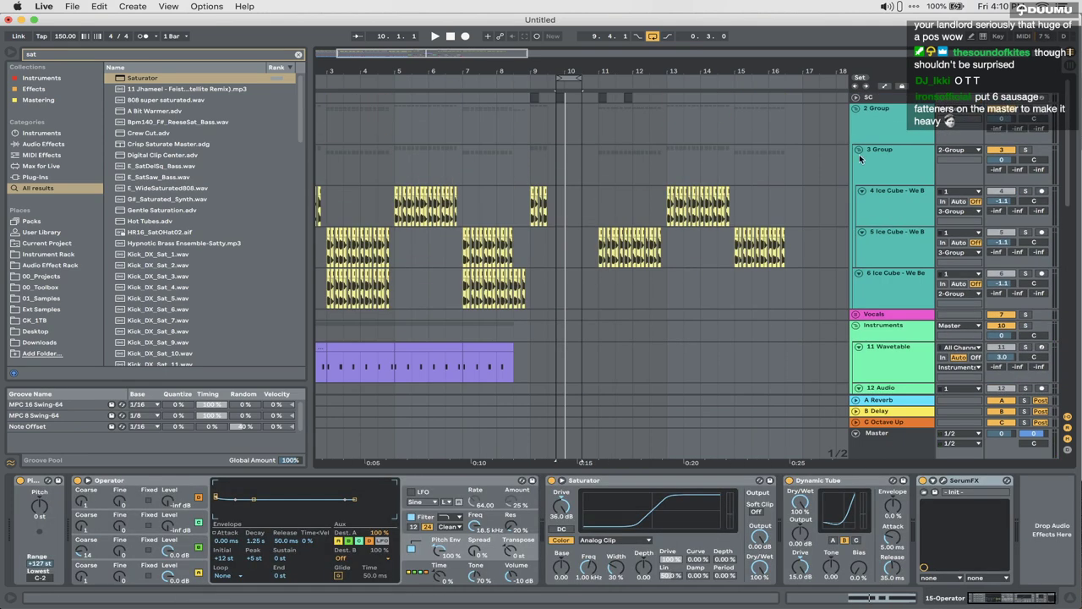
{"action": "left_click", "coordinate": [874, 262]}
{"action": "left_click", "coordinate": [879, 288]}
{"action": "left_click", "coordinate": [885, 252]}
{"action": "key", "text": "Up"}
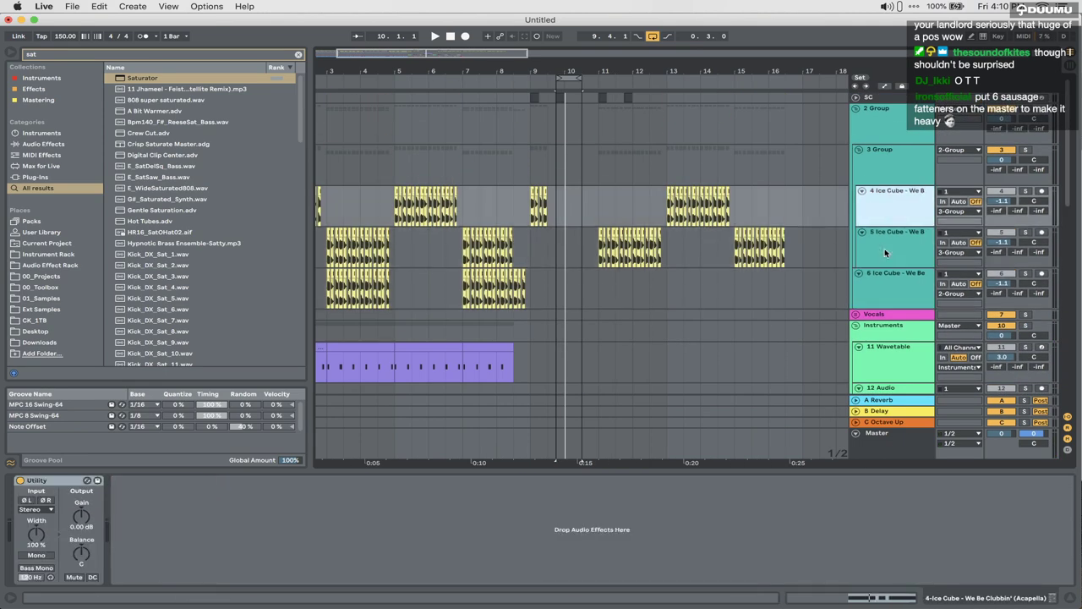
{"action": "key", "text": "Up"}
{"action": "key", "text": "Up"}
{"action": "key", "text": "Down"}
{"action": "key", "text": "Down"}
{"action": "key", "text": "Down"}
{"action": "key", "text": "Down"}
{"action": "key", "text": "Down"}
{"action": "key", "text": "Down"}
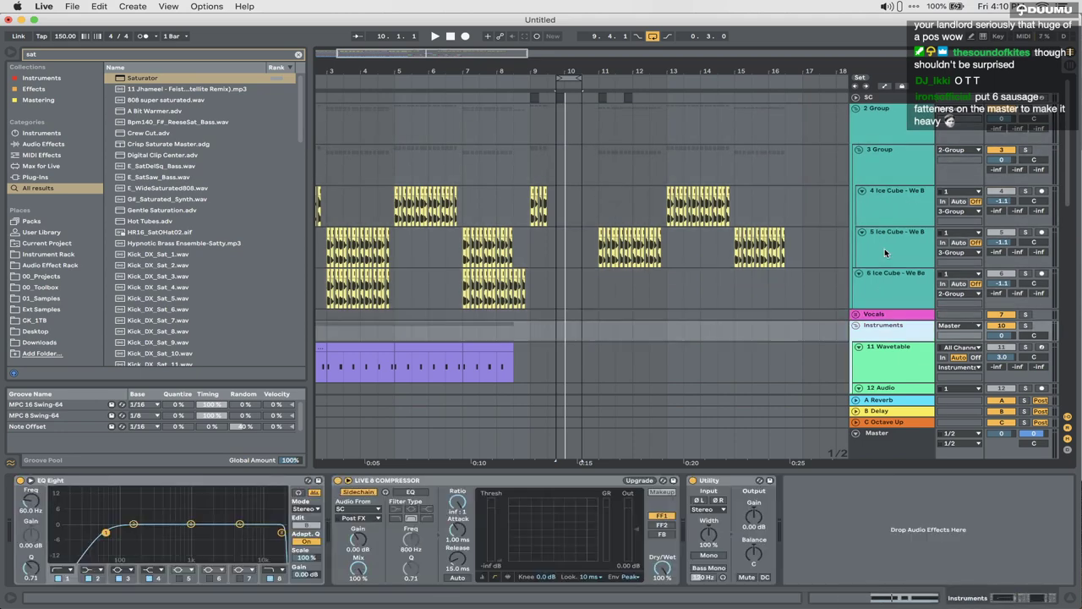
{"action": "key", "text": "Down"}
{"action": "key", "text": "Down"}
{"action": "key", "text": "Up"}
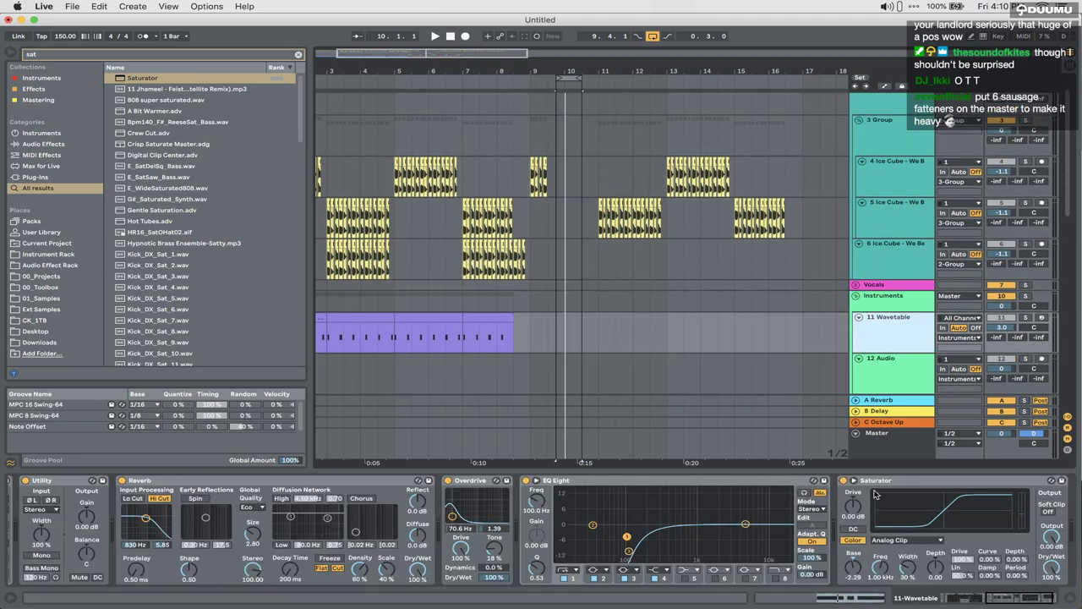
{"action": "left_click", "coordinate": [882, 482]}
{"action": "key", "text": "Delete"}
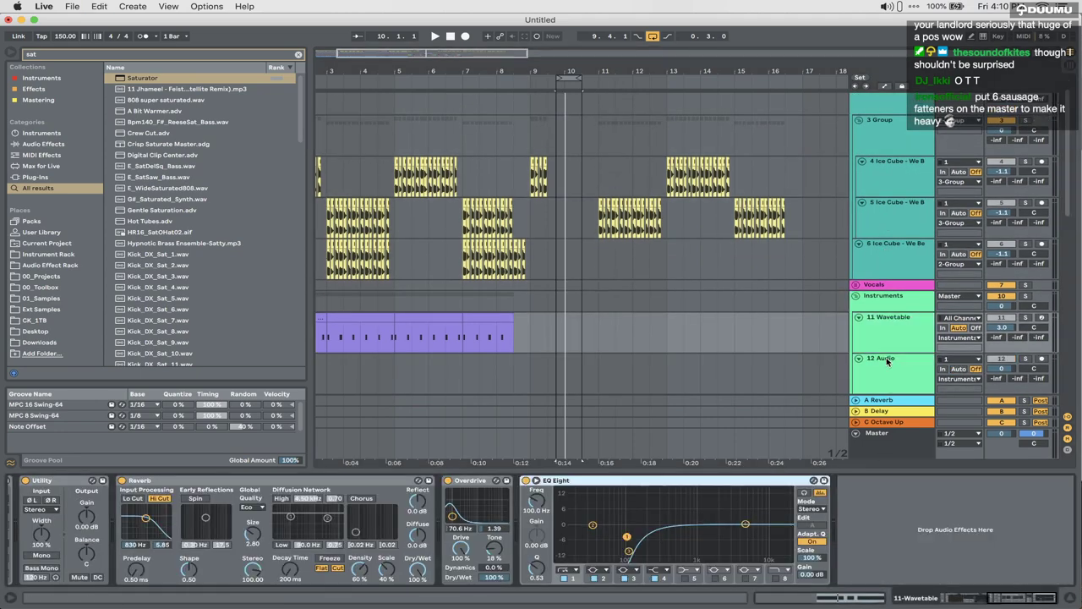
Step: Paste the Saturator after SerumFX on the 15 Operator track and set its drive to 14.6 dB and color base to 14.3
{"action": "scroll", "coordinate": [888, 364], "scroll_direction": "down", "scroll_amount": 5}
{"action": "left_click", "coordinate": [886, 329]}
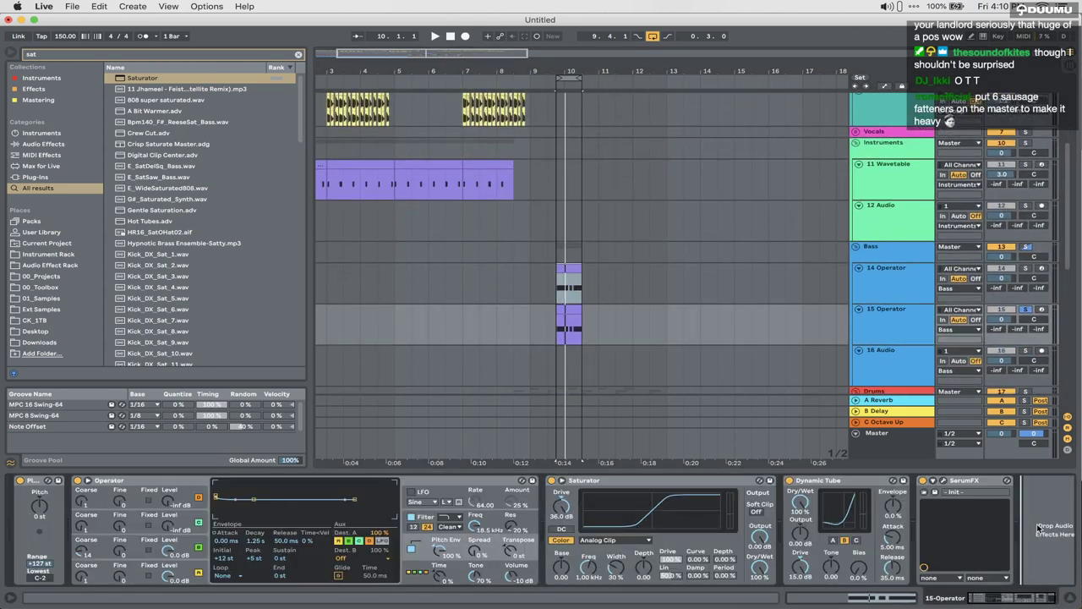
{"action": "key", "text": "ctrl+v"}
{"action": "left_click_drag", "start_coordinate": [853, 567], "coordinate": [853, 573]}
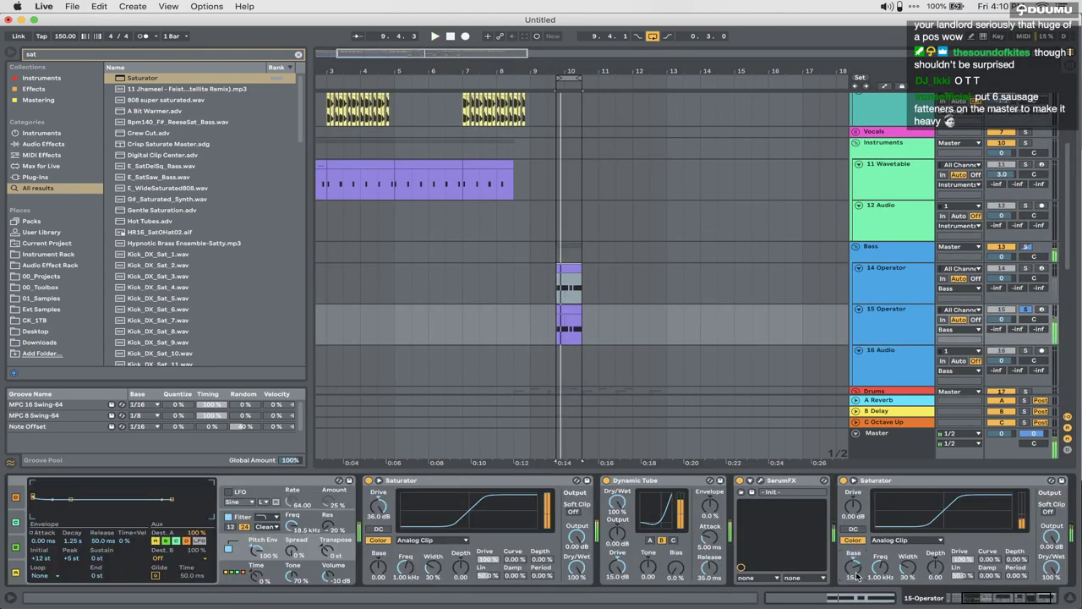
{"action": "left_click_drag", "start_coordinate": [853, 504], "coordinate": [853, 481]}
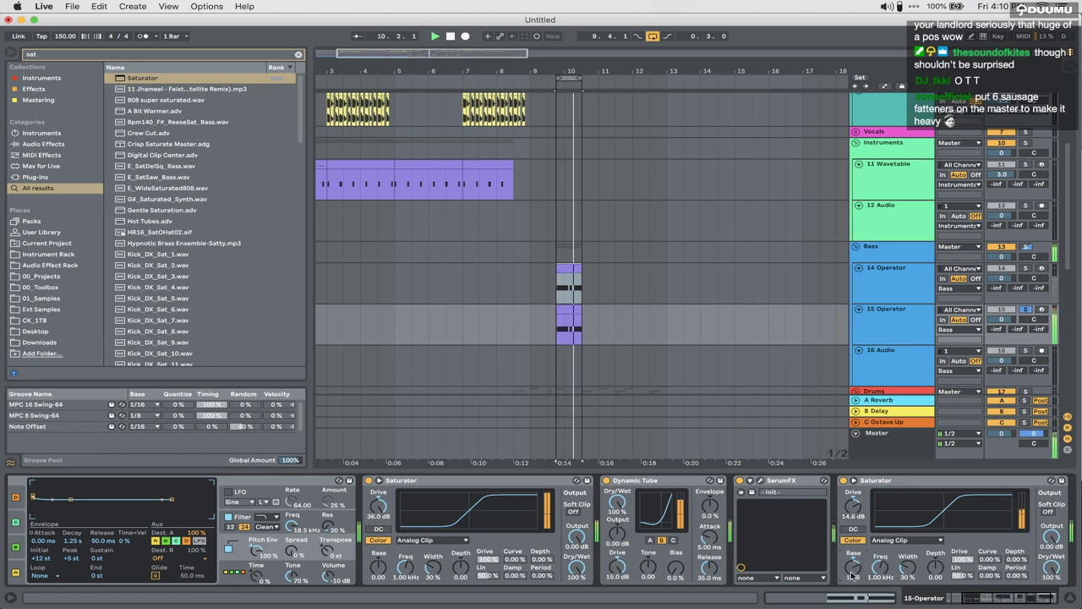
Step: Add a Utility device after the second Saturator on the 15 Operator track
{"action": "key", "text": "super+f"}
{"action": "type", "text": "ut"}
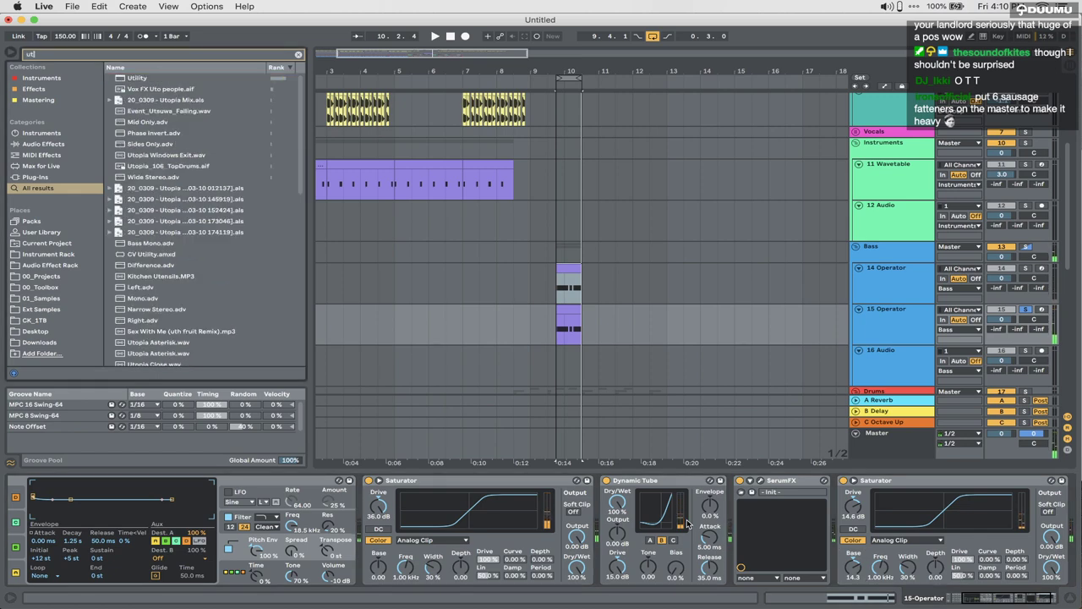
{"action": "key", "text": "Return"}
{"action": "left_click", "coordinate": [1006, 537]}
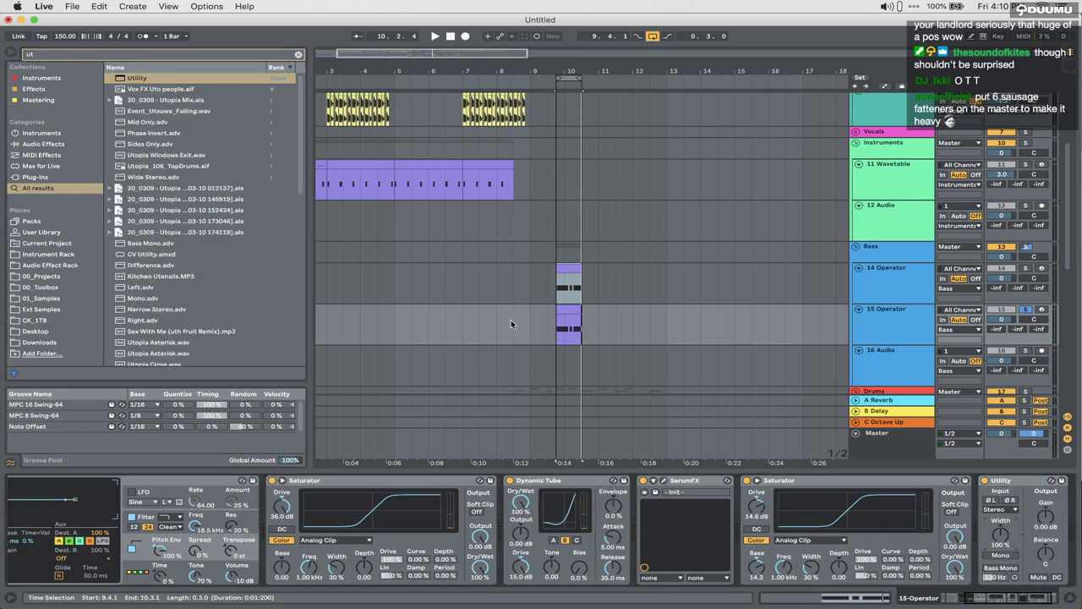
Step: Automate the Utility gain on 15 Operator to drop to silence in the gap between the first two bass notes
{"action": "scroll", "coordinate": [557, 330], "scroll_direction": "up", "scroll_amount": 5}
{"action": "key", "text": "a"}
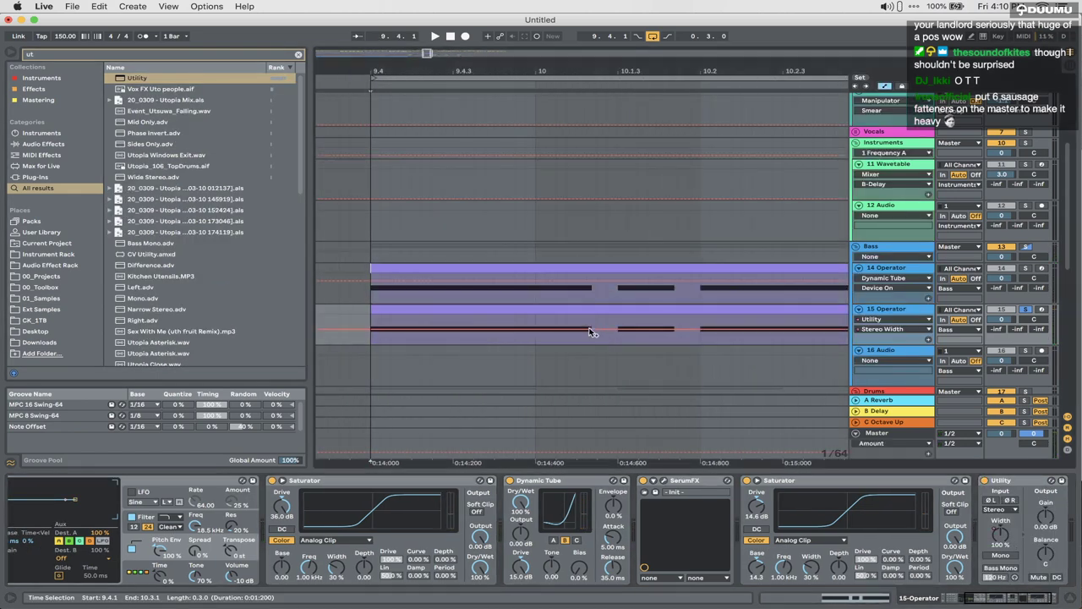
{"action": "scroll", "coordinate": [606, 341], "scroll_direction": "up", "scroll_amount": 3}
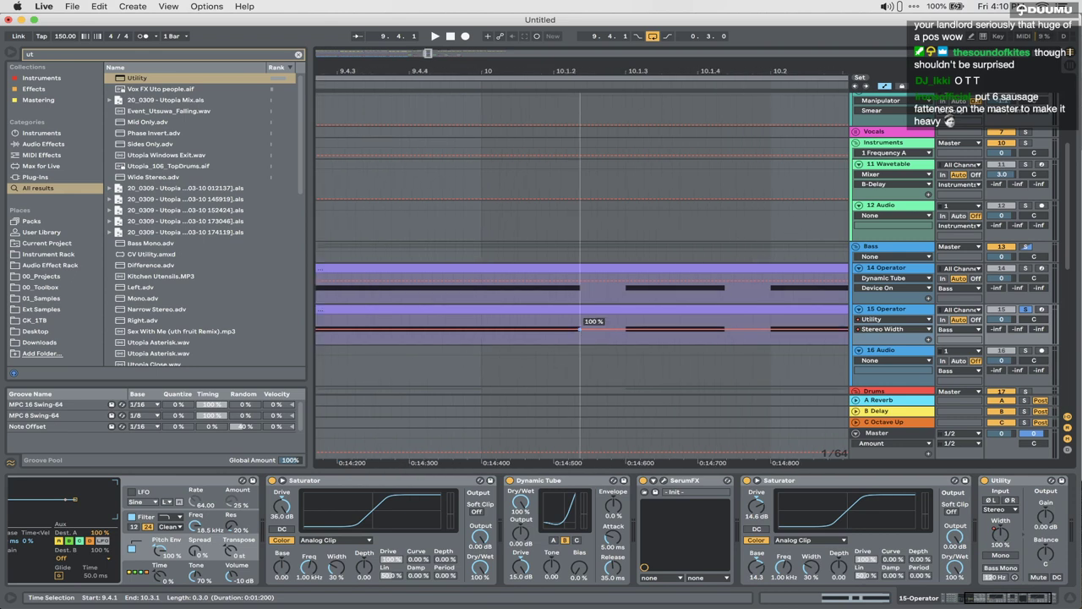
{"action": "scroll", "coordinate": [639, 355], "scroll_direction": "down", "scroll_amount": 2}
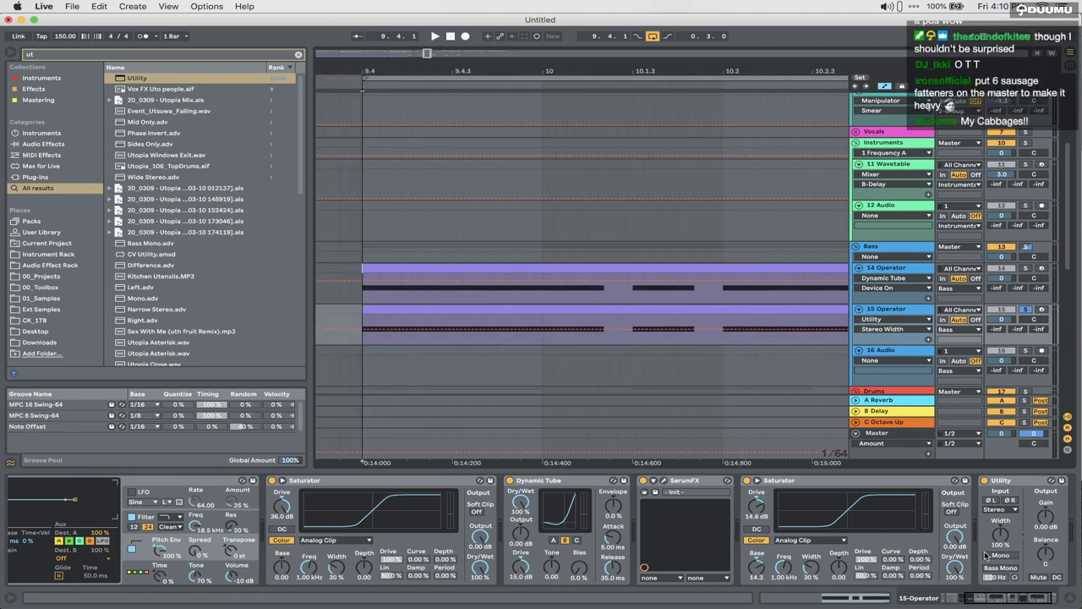
{"action": "left_click", "coordinate": [1029, 523]}
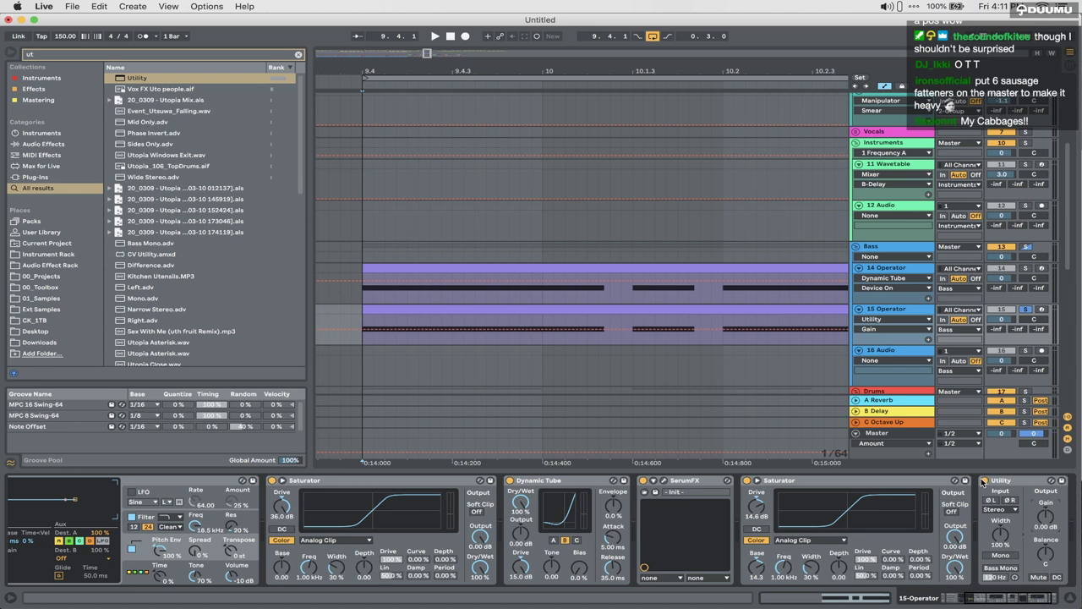
{"action": "left_click", "coordinate": [607, 328]}
{"action": "left_click_drag", "start_coordinate": [615, 329], "coordinate": [614, 341]}
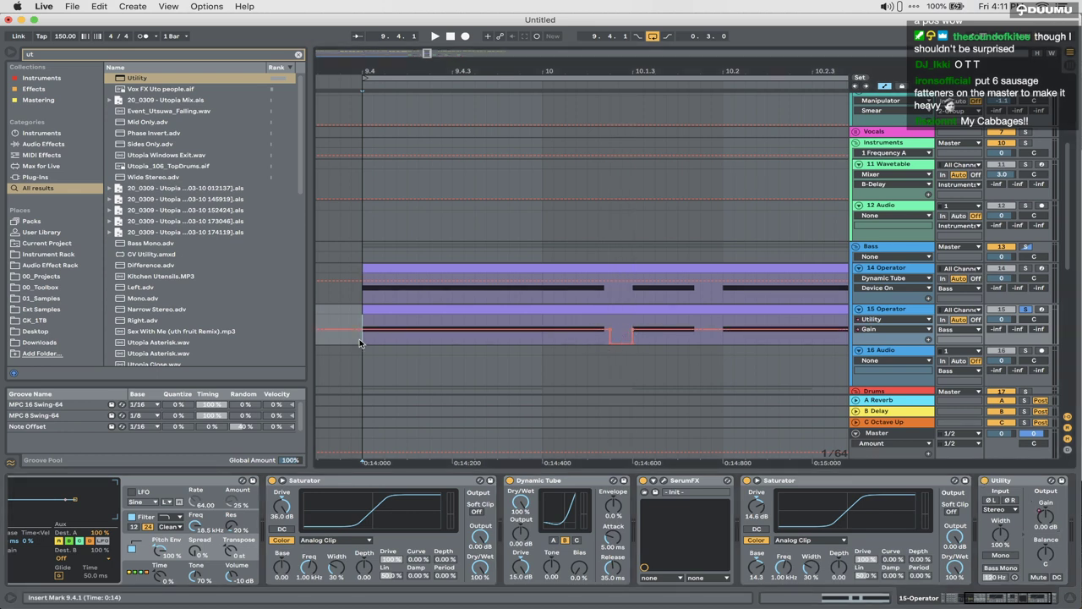
Step: Duplicate the gain dip from 10.1.2 to 10.1.4 onto the second gap between notes, play the loop and hide the automation
{"action": "scroll", "coordinate": [555, 357], "scroll_direction": "down", "scroll_amount": 2}
{"action": "left_click", "coordinate": [606, 320], "text": "shift"}
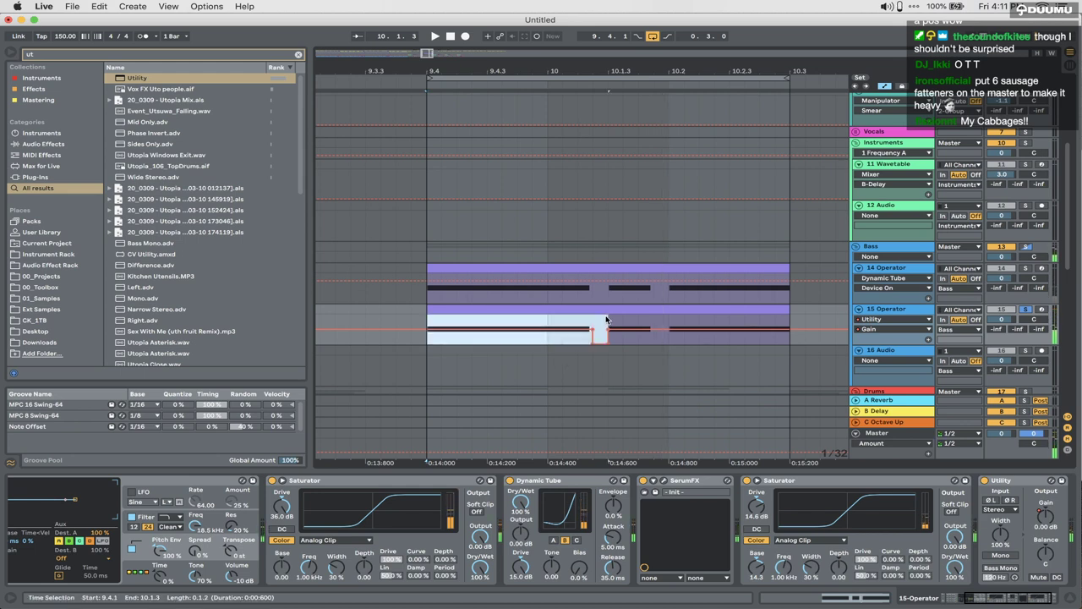
{"action": "left_click_drag", "start_coordinate": [595, 321], "coordinate": [652, 321]}
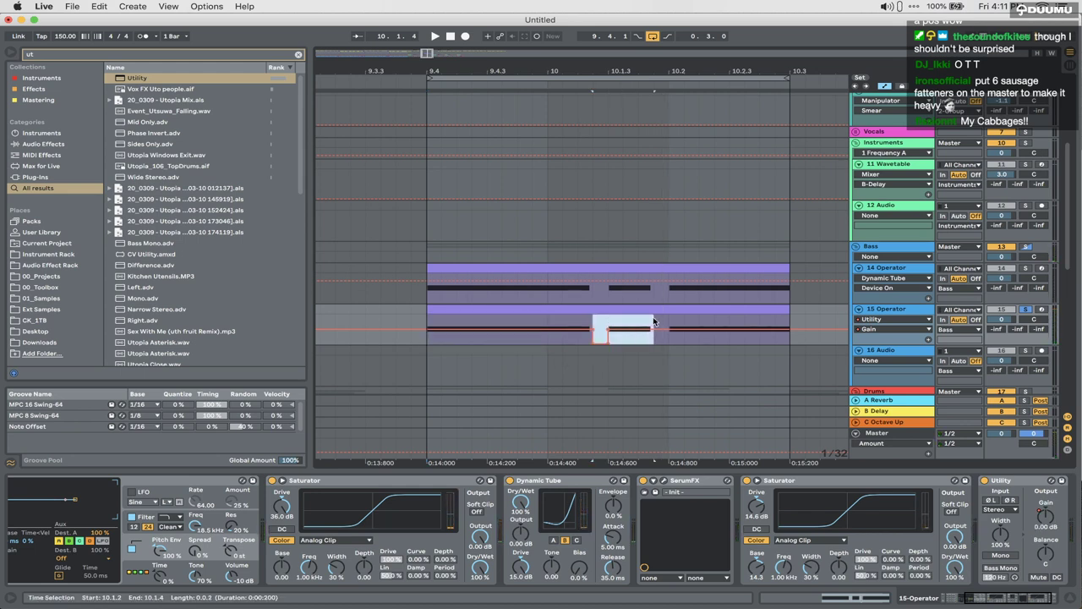
{"action": "key", "text": "super+d"}
{"action": "left_click", "coordinate": [579, 320]}
{"action": "key", "text": "space"}
{"action": "key", "text": "a"}
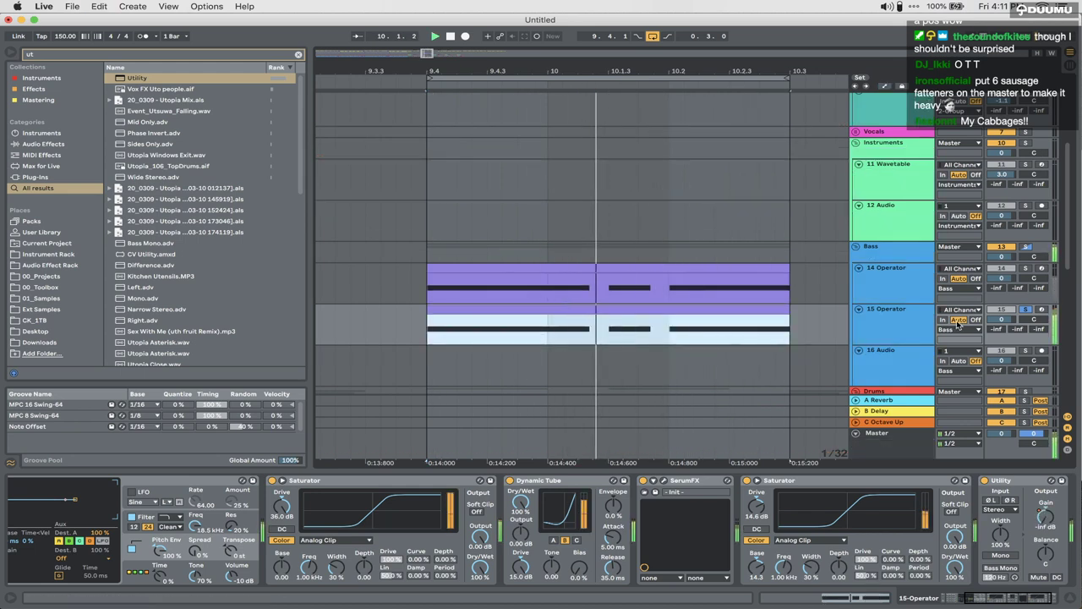
Step: Set the 15 Operator track volume to -4.5 dB and lower its Operator pitch envelope amount to 56% while replaying the loop
{"action": "left_click_drag", "start_coordinate": [999, 319], "coordinate": [998, 321]}
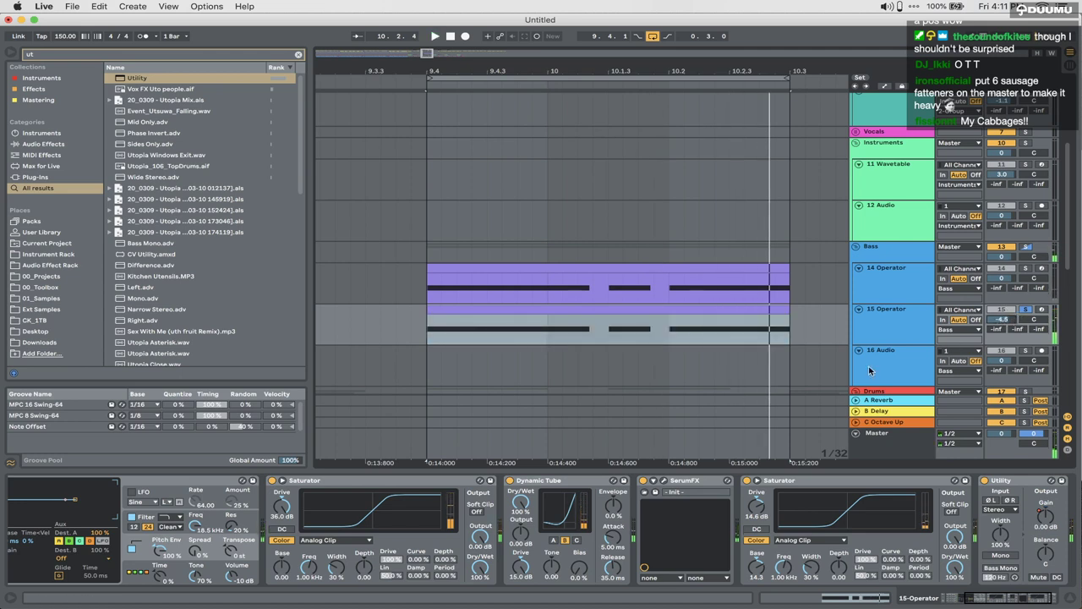
{"action": "mouse_move", "coordinate": [157, 552]}
{"action": "left_mouse_down"}
{"action": "mouse_move", "coordinate": [157, 568]}
{"action": "mouse_move", "coordinate": [158, 555]}
{"action": "left_mouse_up"}
{"action": "key", "text": "space"}
{"action": "key", "text": "space"}
{"action": "key", "text": "space"}
{"action": "key", "text": "space"}
{"action": "key", "text": "space"}
{"action": "scroll", "coordinate": [161, 552], "scroll_direction": "left", "scroll_amount": 5}
{"action": "key", "text": "space"}
{"action": "key", "text": "space"}
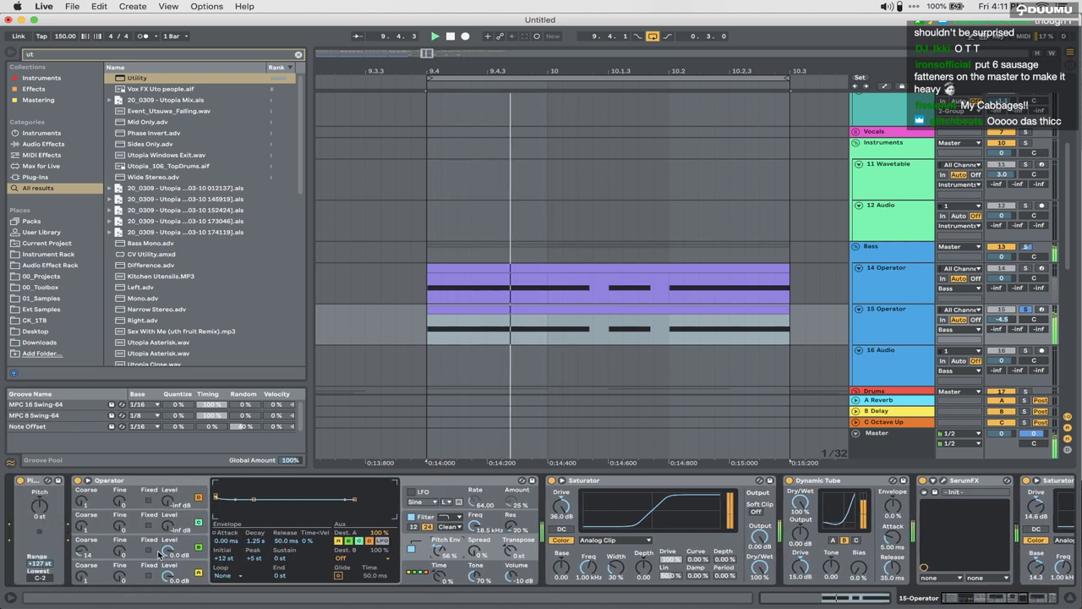
{"action": "key", "text": "space"}
Step: Set the Operator pitch envelope's peak to +2 st and raise the envelope amount while replaying the bass loop
{"action": "left_click_drag", "start_coordinate": [253, 558], "coordinate": [254, 563]}
{"action": "key", "text": "space"}
{"action": "key", "text": "space"}
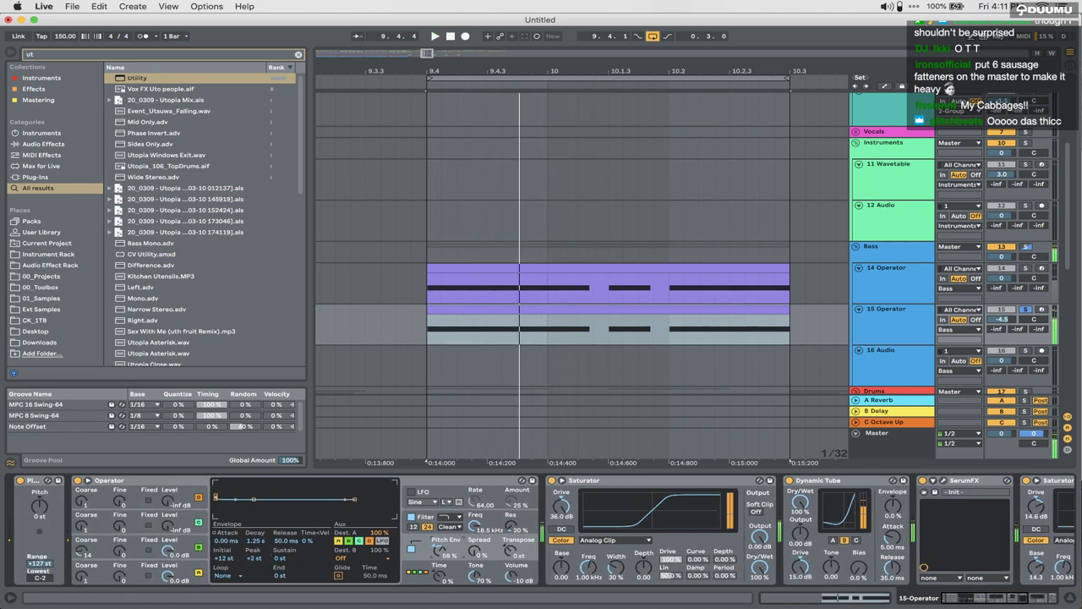
{"action": "left_click_drag", "start_coordinate": [446, 553], "coordinate": [446, 517]}
{"action": "key", "text": "space"}
{"action": "key", "text": "space"}
{"action": "key", "text": "space"}
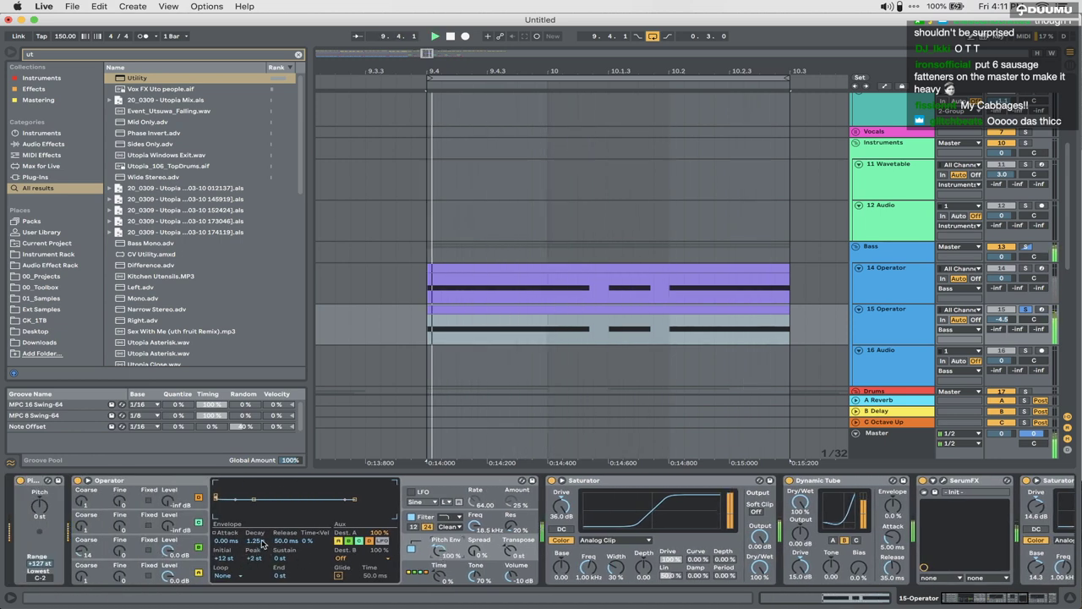
{"action": "key", "text": "space"}
{"action": "key", "text": "space"}
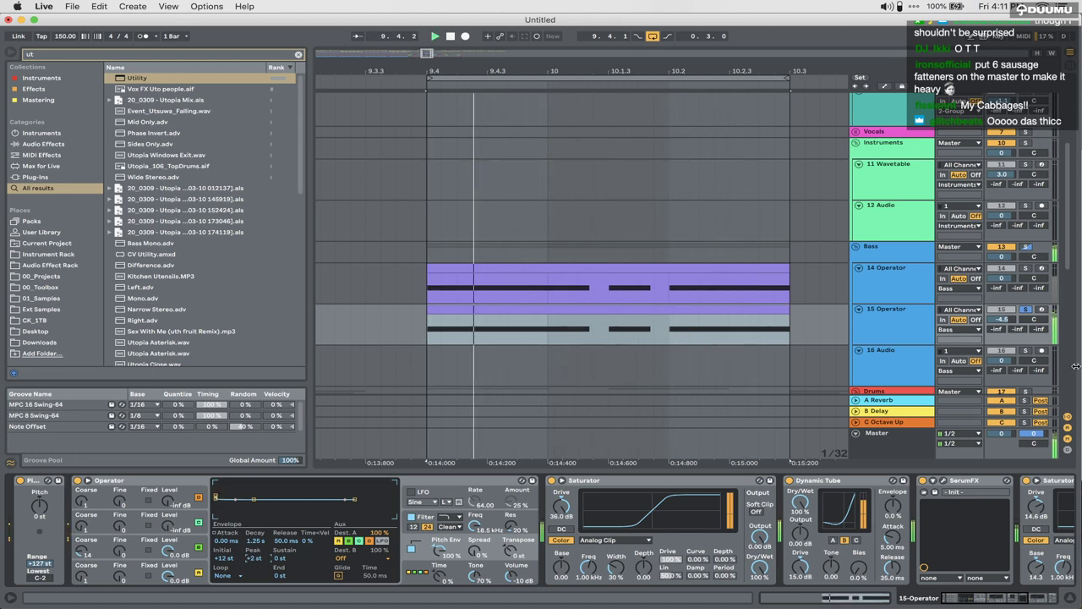
Step: Unsolo the 15 Operator track, turn off looping and play the full mix from bar 9
{"action": "left_click", "coordinate": [1026, 309]}
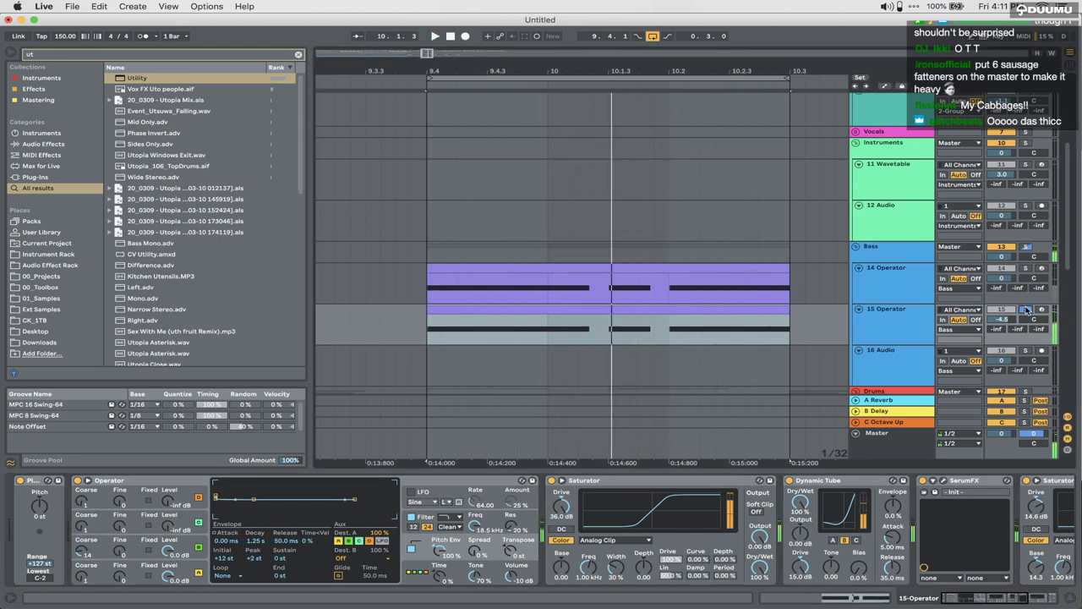
{"action": "left_click", "coordinate": [652, 36]}
{"action": "key", "text": "space"}
{"action": "scroll", "coordinate": [727, 351], "scroll_direction": "down", "scroll_amount": 3}
{"action": "left_click", "coordinate": [477, 331]}
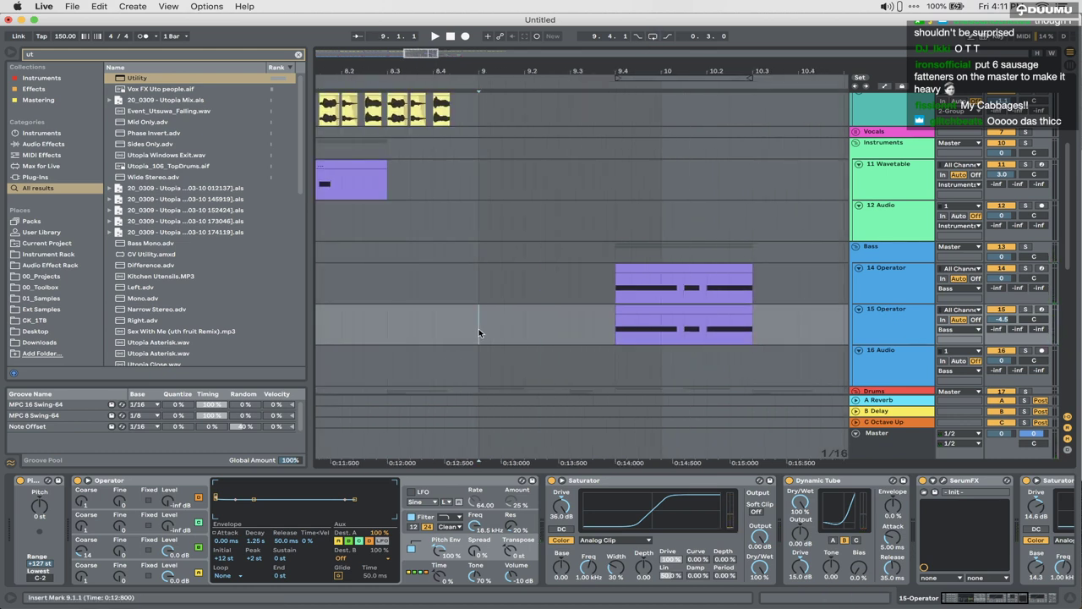
{"action": "key", "text": "space"}
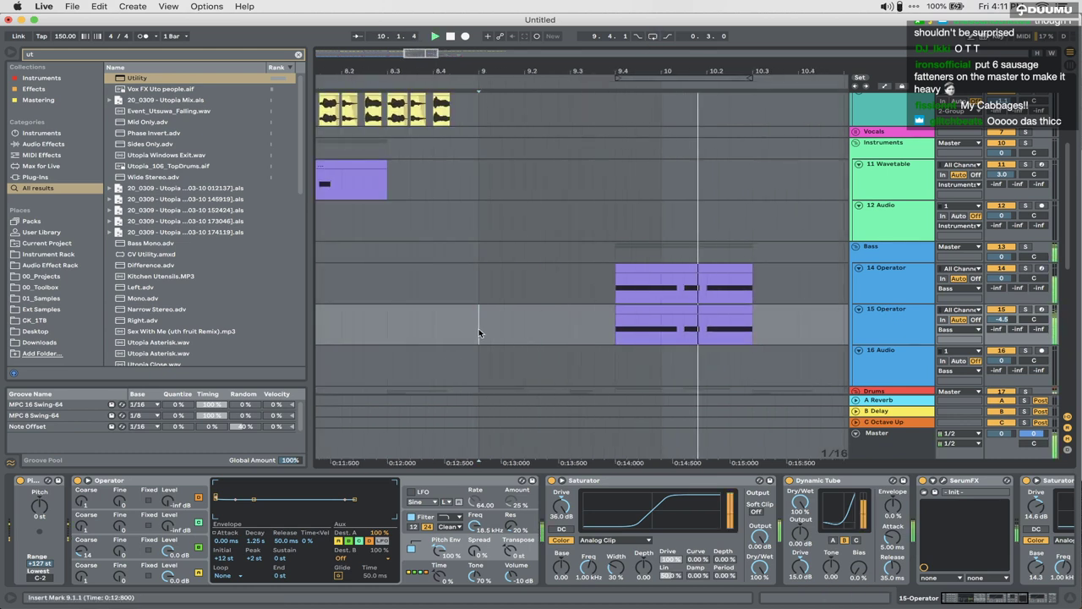
{"action": "key", "text": "space"}
Step: Copy the 18 Drum Rack kick clips from 9.1.1 to 10.4.1 onto the SC track at bar 9 and play the result
{"action": "scroll", "coordinate": [553, 329], "scroll_direction": "up", "scroll_amount": 5}
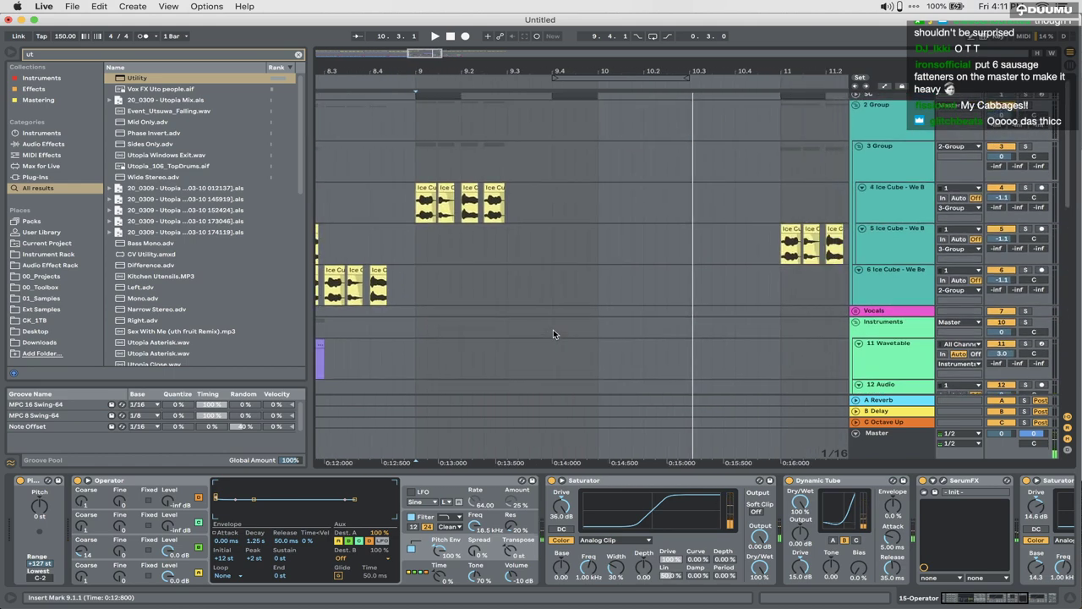
{"action": "scroll", "coordinate": [553, 330], "scroll_direction": "down", "scroll_amount": 3}
{"action": "scroll", "coordinate": [553, 330], "scroll_direction": "down", "scroll_amount": 10}
{"action": "scroll", "coordinate": [553, 330], "scroll_direction": "up", "scroll_amount": 7}
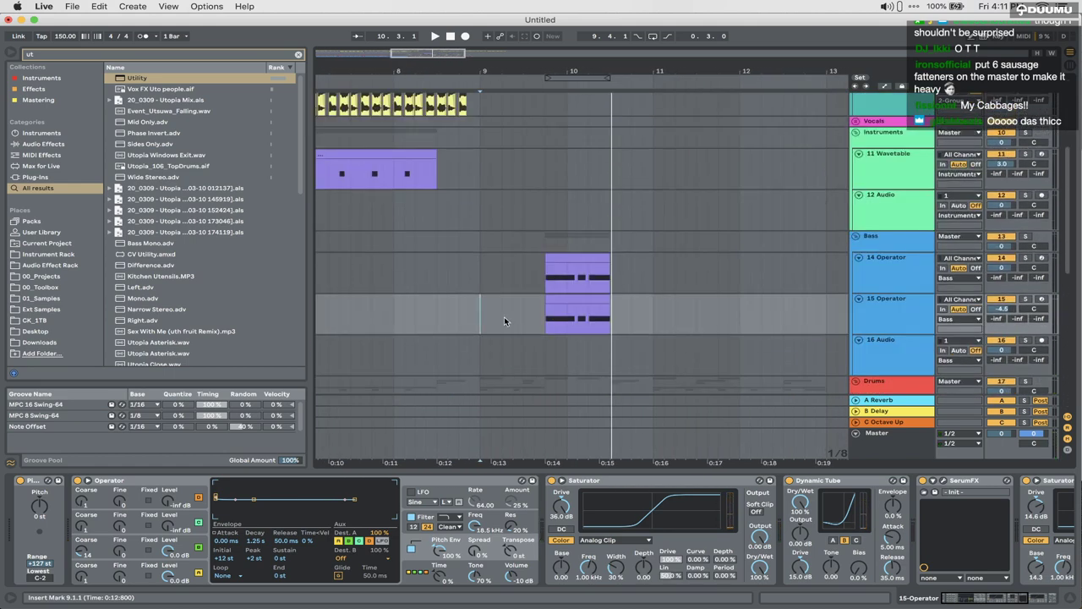
{"action": "scroll", "coordinate": [504, 316], "scroll_direction": "down", "scroll_amount": 4}
{"action": "scroll", "coordinate": [483, 284], "scroll_direction": "down", "scroll_amount": 2}
{"action": "left_click_drag", "start_coordinate": [481, 284], "coordinate": [590, 288]}
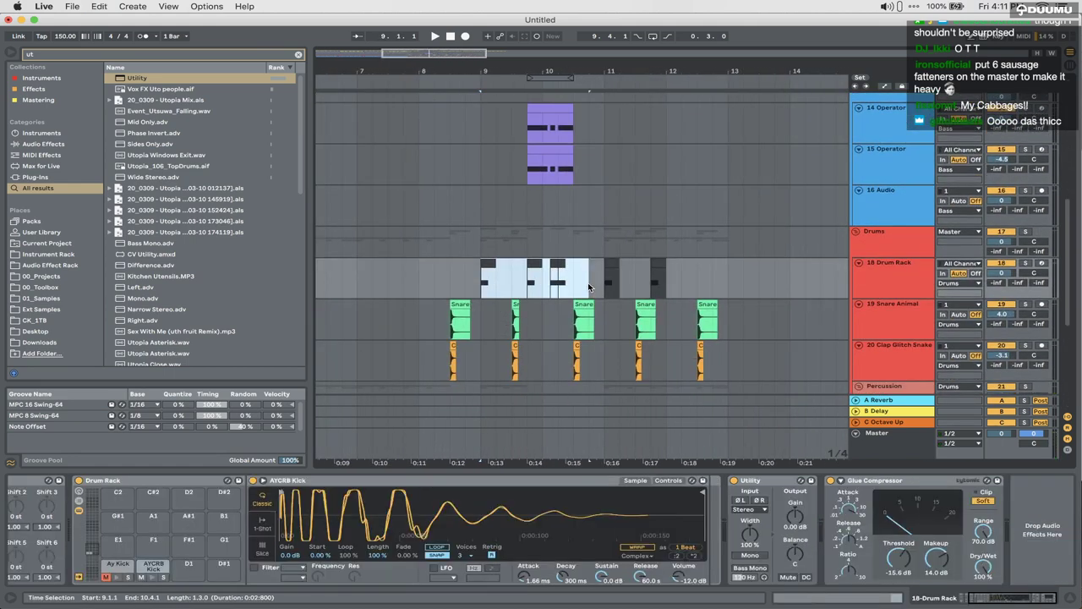
{"action": "key", "text": "super+c"}
{"action": "scroll", "coordinate": [589, 288], "scroll_direction": "up", "scroll_amount": 10}
{"action": "left_click", "coordinate": [487, 98]}
{"action": "key", "text": "super+v"}
{"action": "key", "text": "space"}
{"action": "key", "text": "XF86AudioRaiseVolume"}
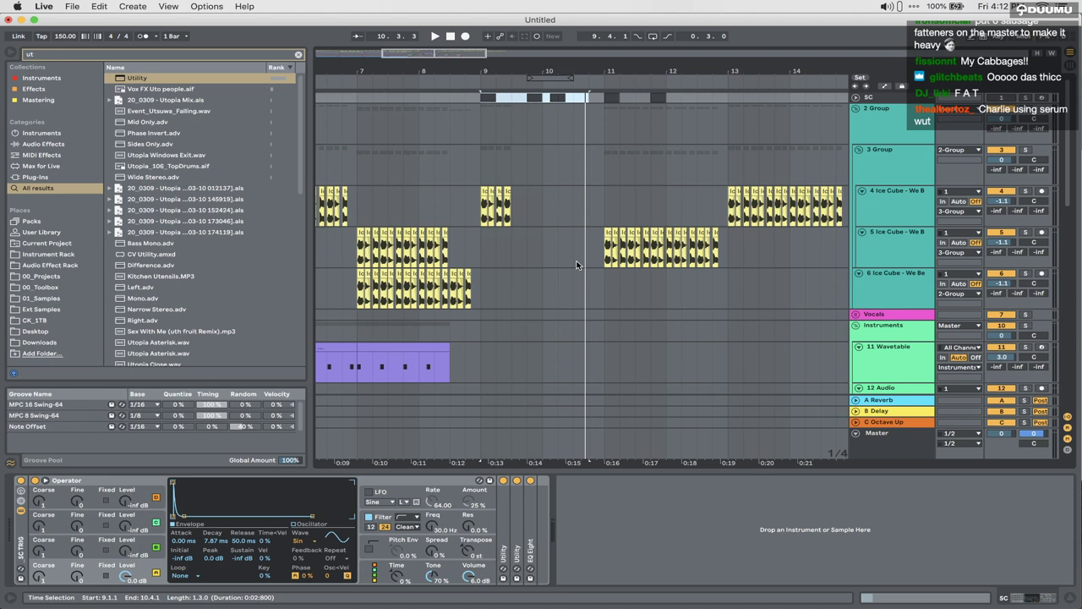
Step: Open the SerumFX window on the 15 Operator track
{"action": "scroll", "coordinate": [922, 309], "scroll_direction": "down", "scroll_amount": 5}
{"action": "left_click", "coordinate": [888, 279]}
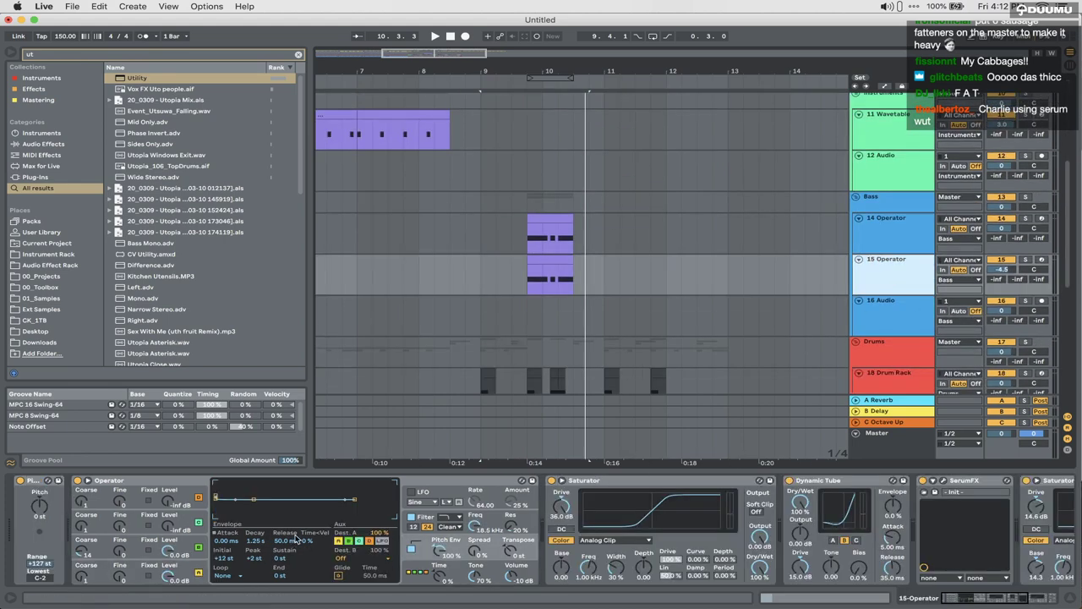
{"action": "left_click", "coordinate": [943, 481]}
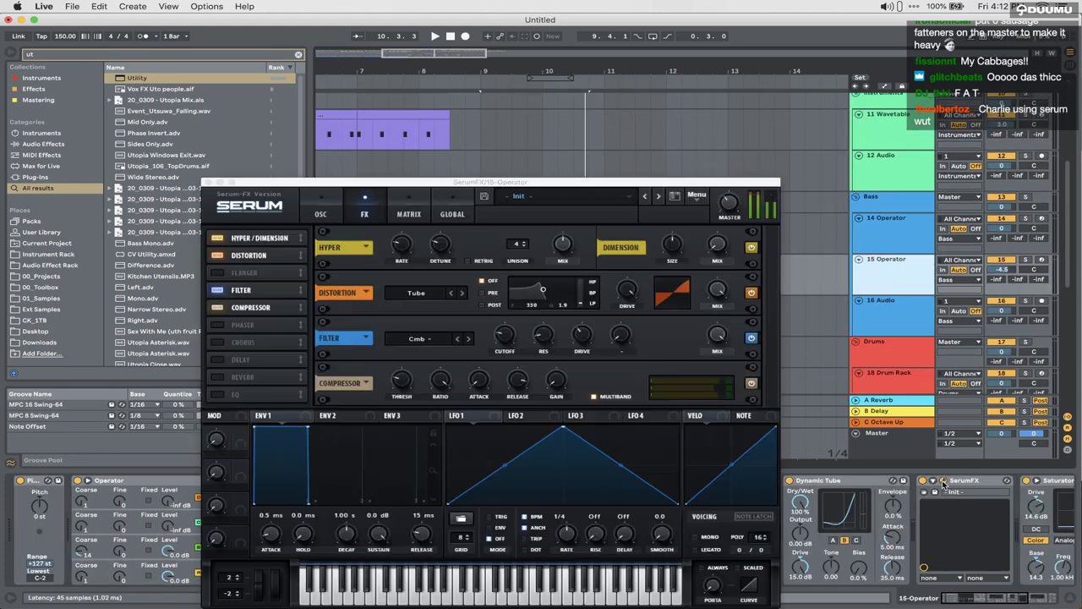
Step: Close the SerumFX window, collapse the device, and loop the arrangement from 9.1.1 to 13.1.1
{"action": "left_click", "coordinate": [944, 481]}
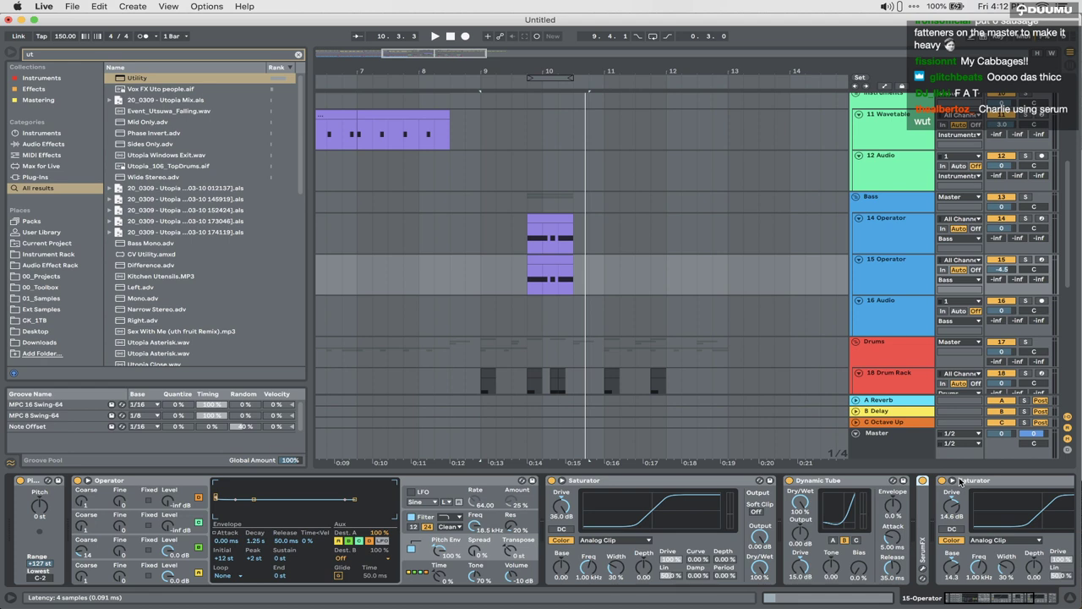
{"action": "left_click_drag", "start_coordinate": [822, 471], "coordinate": [821, 558]}
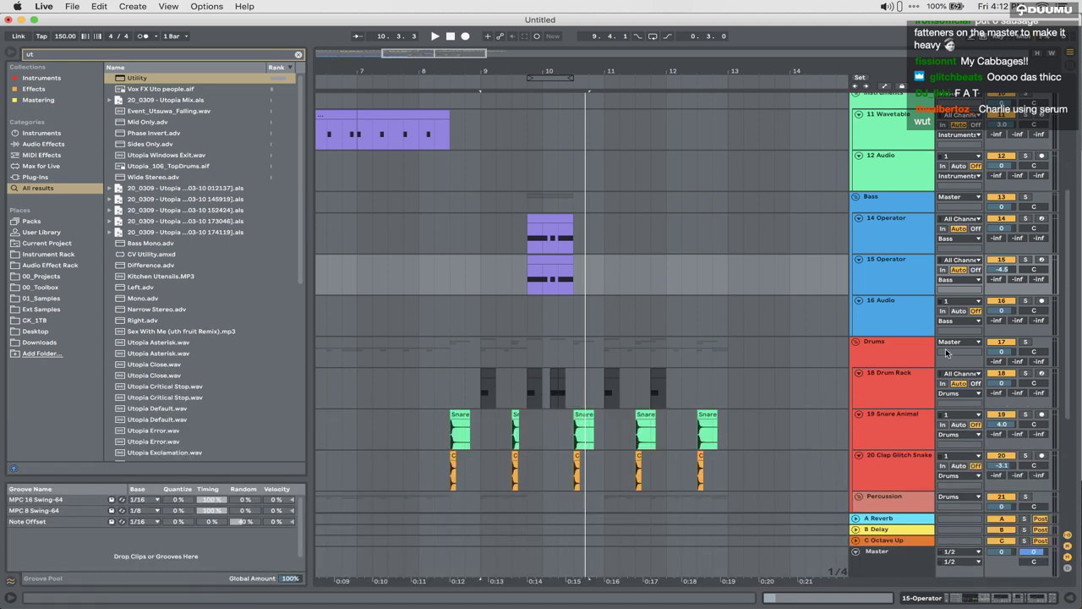
{"action": "left_click_drag", "start_coordinate": [484, 275], "coordinate": [728, 262]}
{"action": "key", "text": "super+l"}
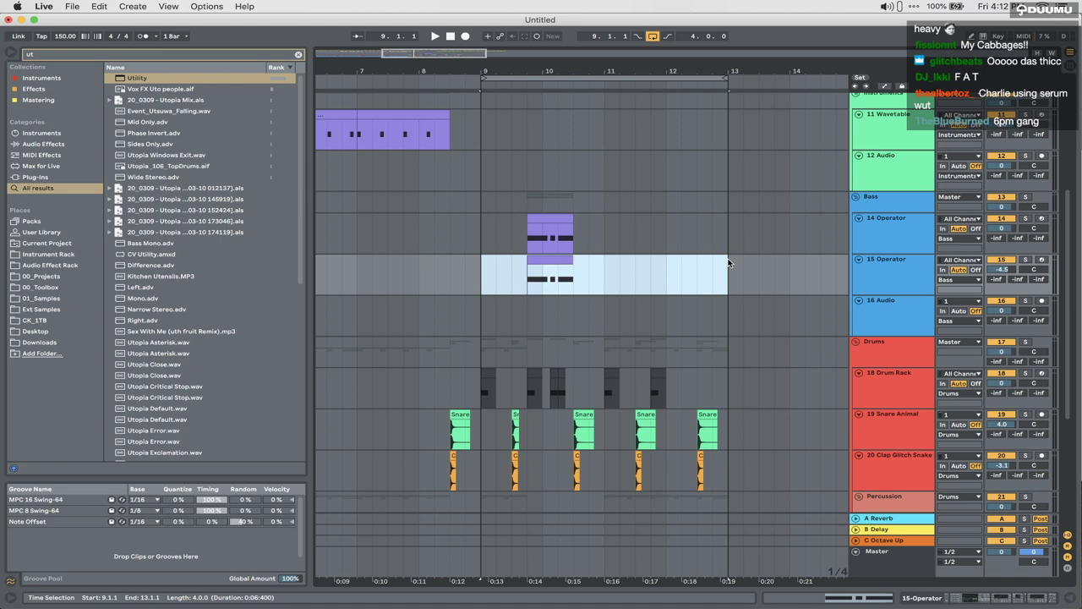
Step: Move the Flanger below the Compressor in the 15 Operator track's SerumFX effect order and close the plug-in window
{"action": "left_click", "coordinate": [946, 596]}
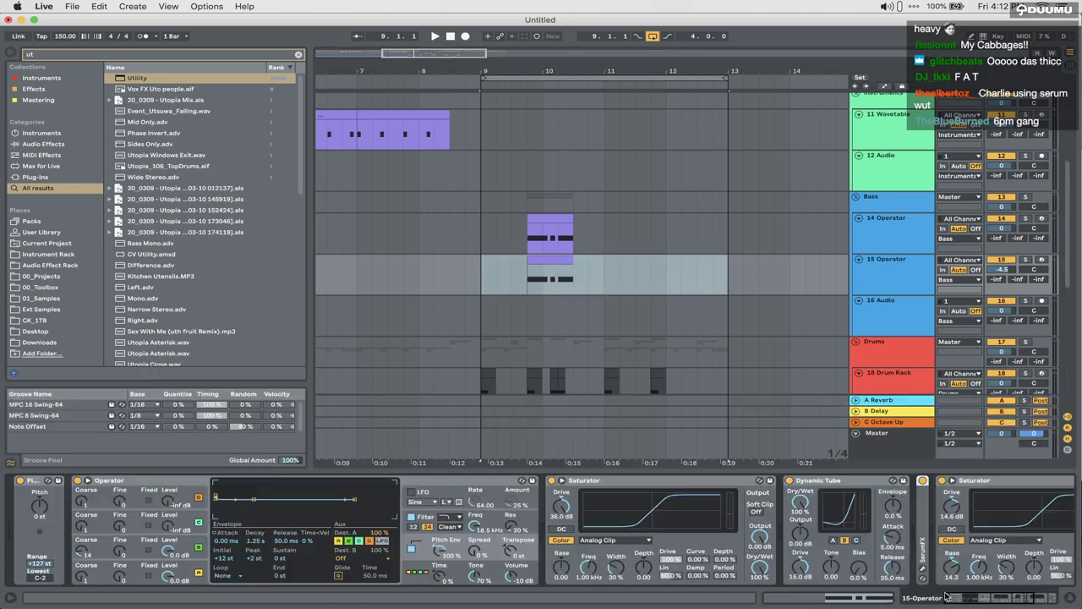
{"action": "left_click", "coordinate": [900, 266]}
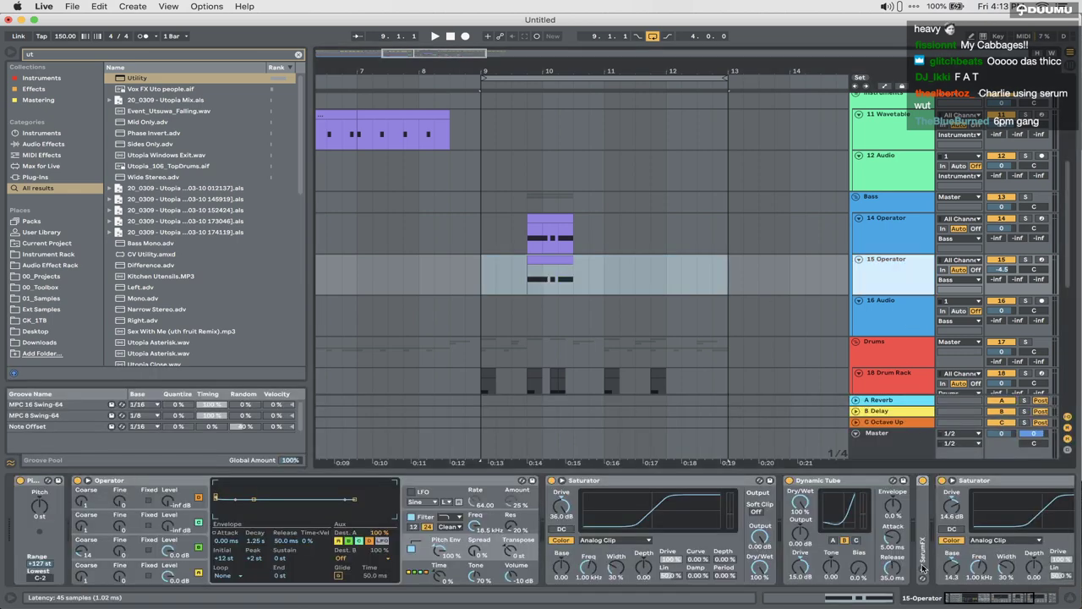
{"action": "left_click", "coordinate": [922, 571]}
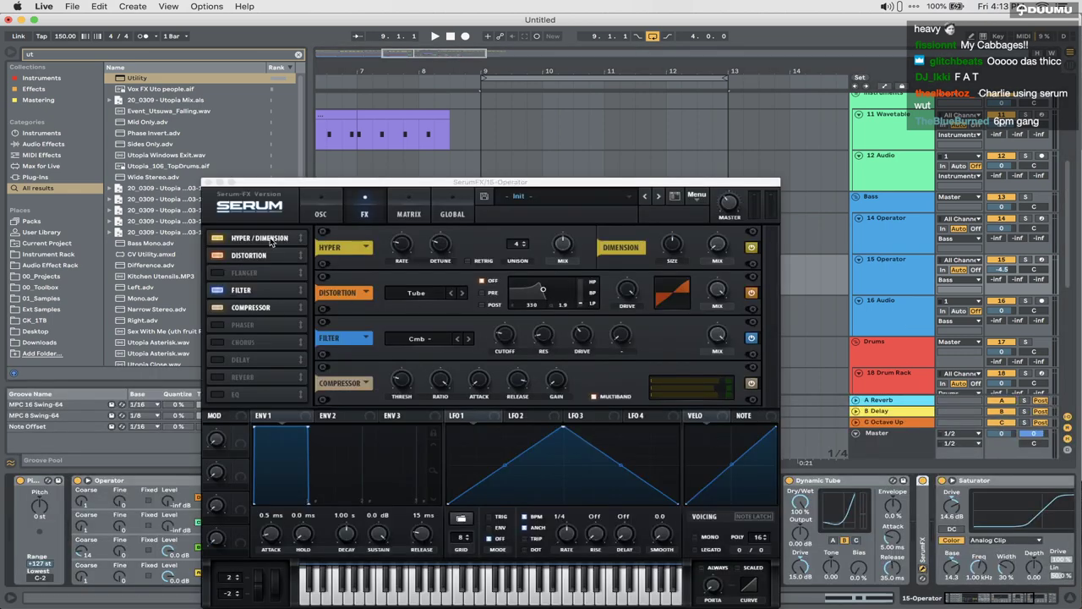
{"action": "left_click_drag", "start_coordinate": [258, 272], "coordinate": [253, 309]}
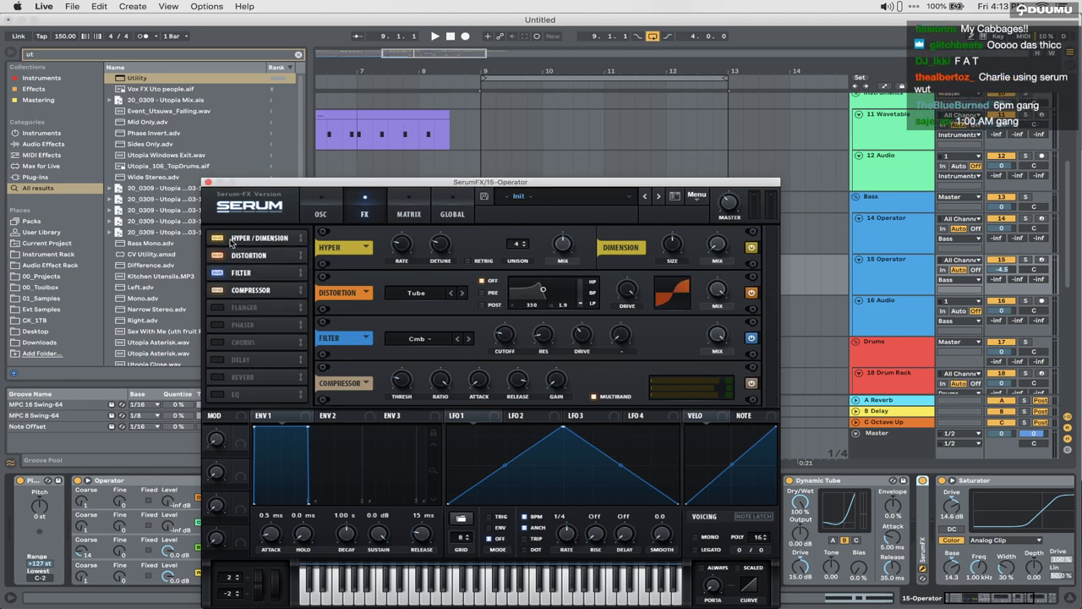
{"action": "left_click", "coordinate": [209, 183]}
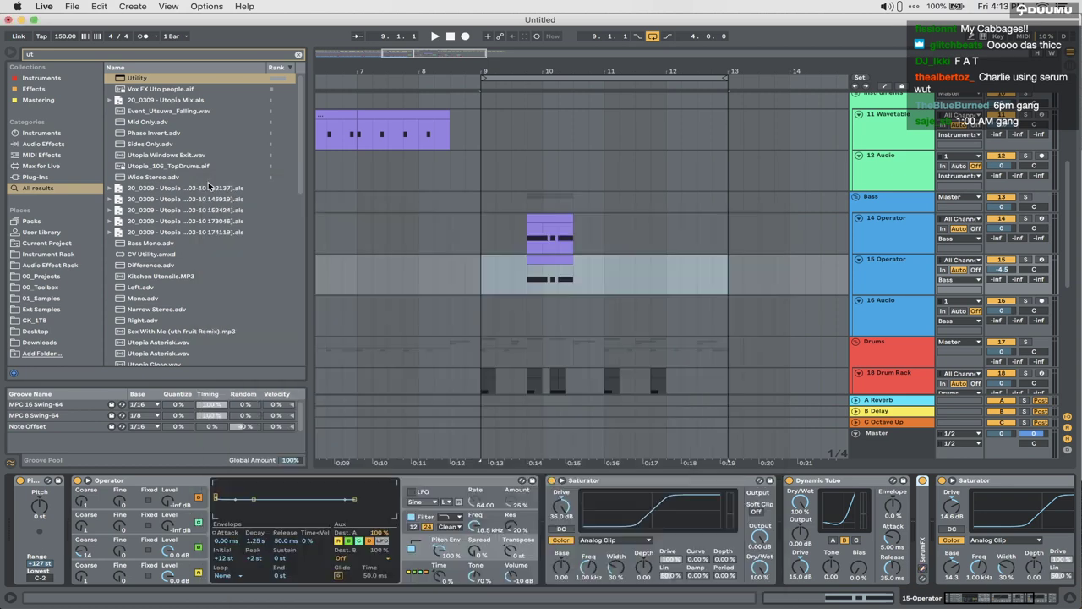
Step: Play the arrangement from bar 1 to hear the build-up
{"action": "scroll", "coordinate": [794, 338], "scroll_direction": "left", "scroll_amount": 10}
{"action": "left_click_drag", "start_coordinate": [420, 170], "coordinate": [408, 166]}
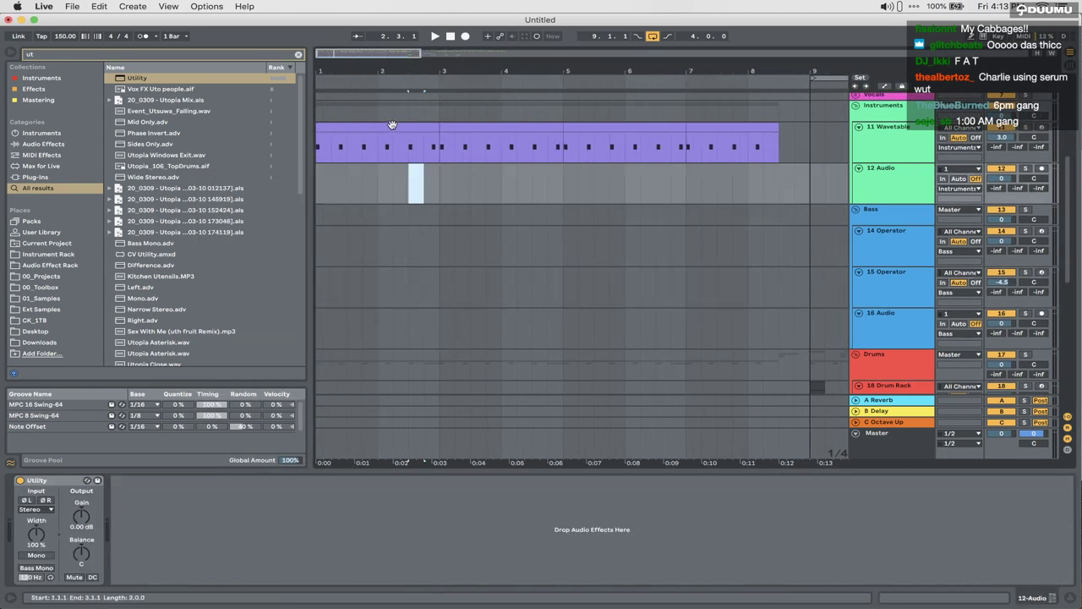
{"action": "left_click", "coordinate": [410, 139]}
{"action": "key", "text": "space"}
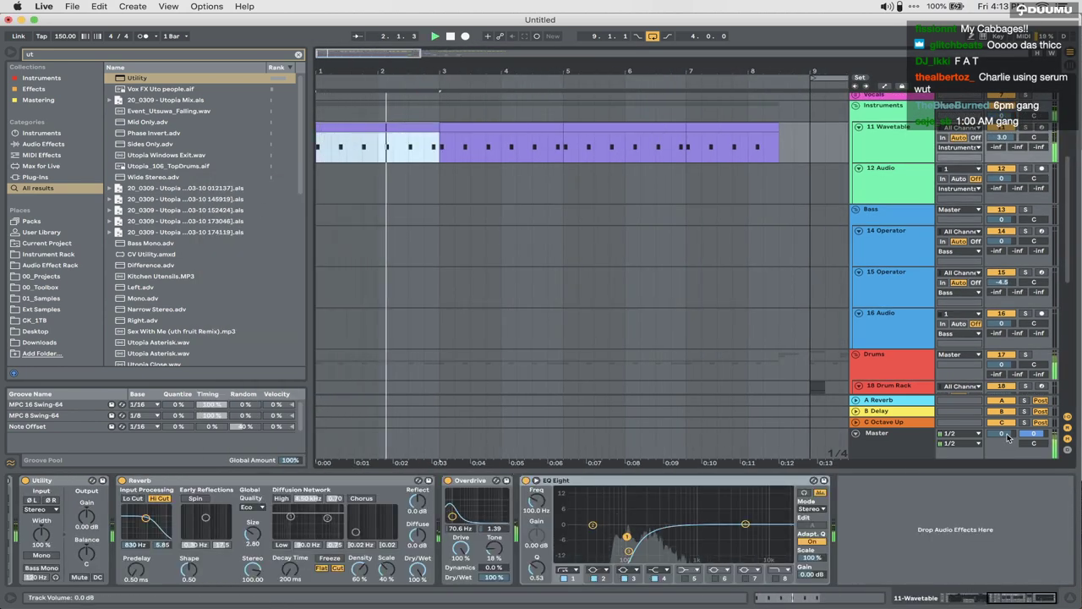
Step: Set the Master track's volume automation before bar 9 to -2 dB and hide the automation lanes
{"action": "key", "text": "a"}
{"action": "left_click", "coordinate": [803, 442]}
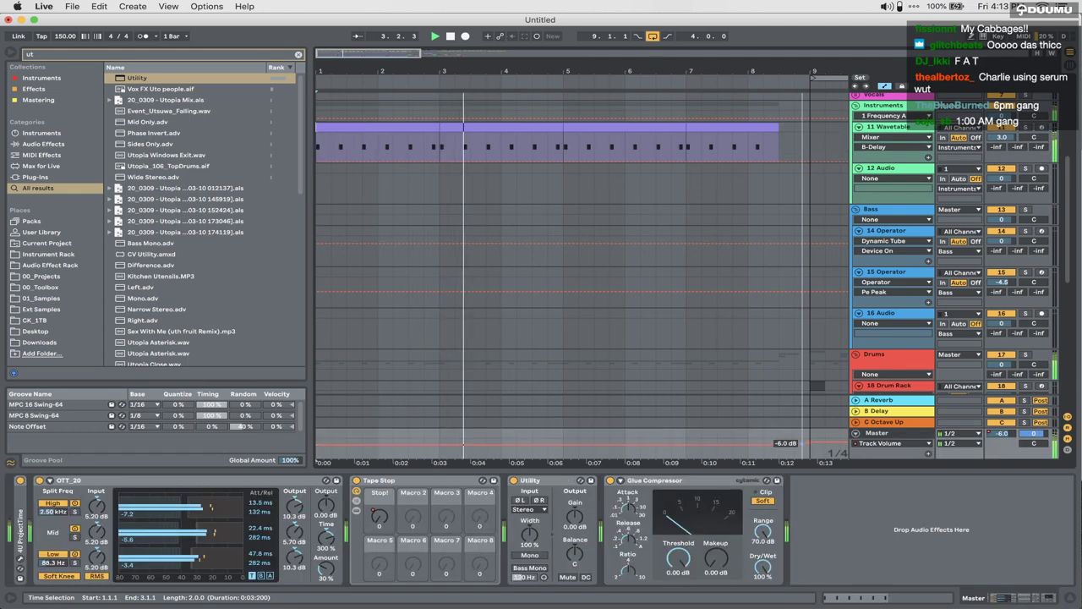
{"action": "right_click", "coordinate": [803, 442]}
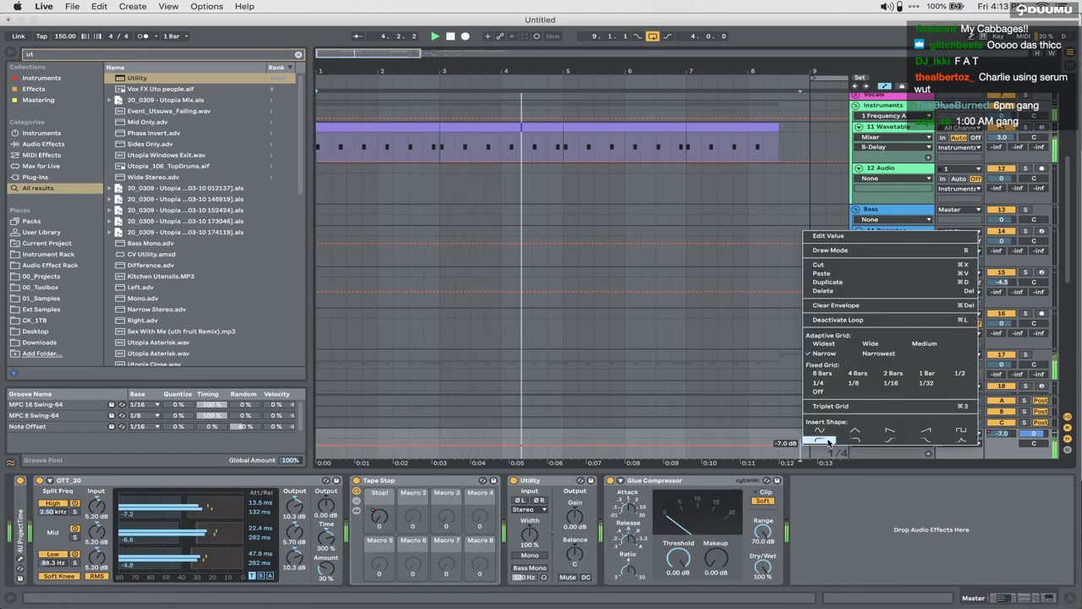
{"action": "left_click", "coordinate": [824, 235]}
{"action": "type", "text": "-2"}
{"action": "key", "text": "Return"}
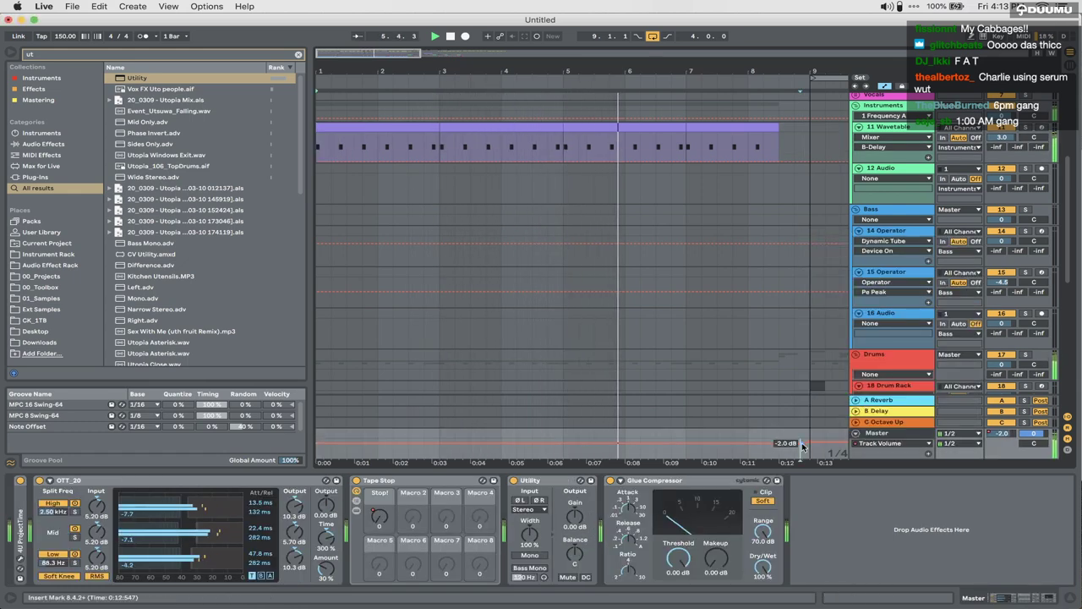
{"action": "key", "text": "a"}
Step: Lower the system volume, turn off looping, and play through the drop, replaying it from 11.1.1
{"action": "key", "text": "XF86AudioLowerVolume"}
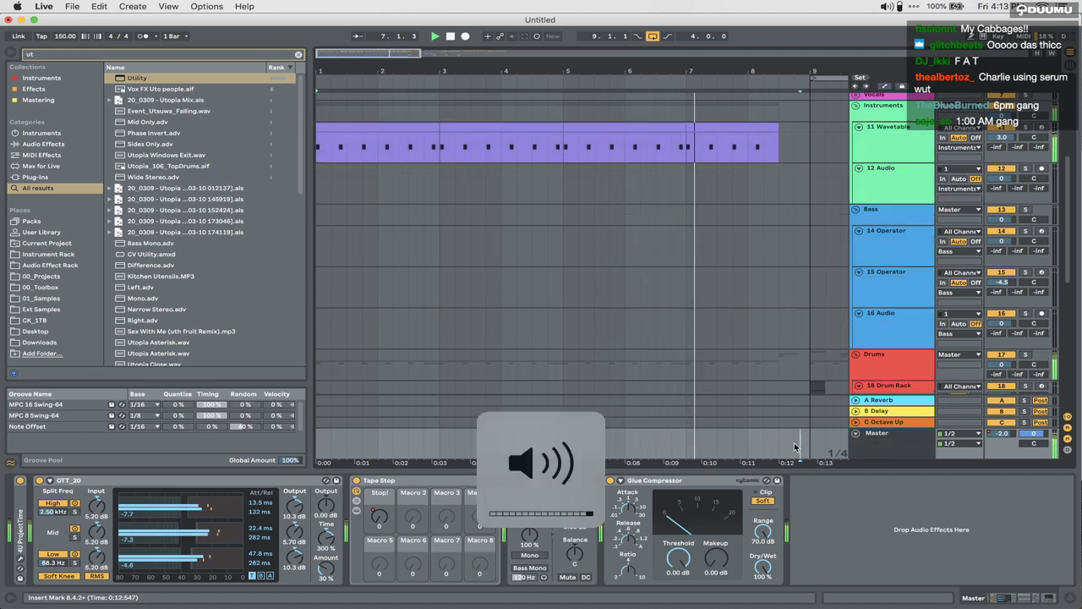
{"action": "left_click", "coordinate": [653, 37]}
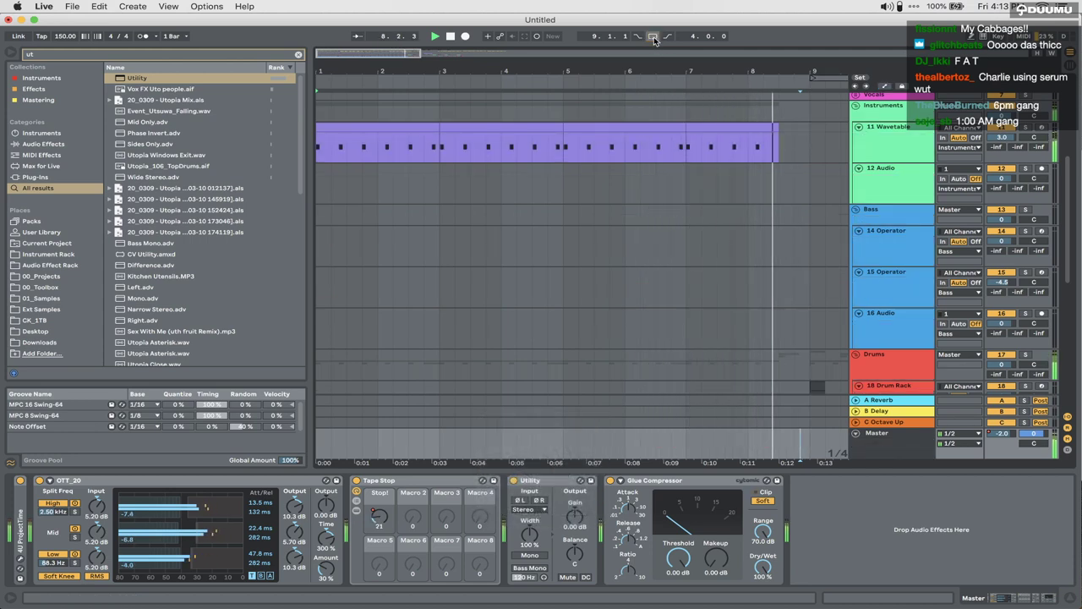
{"action": "scroll", "coordinate": [693, 198], "scroll_direction": "right", "scroll_amount": 5}
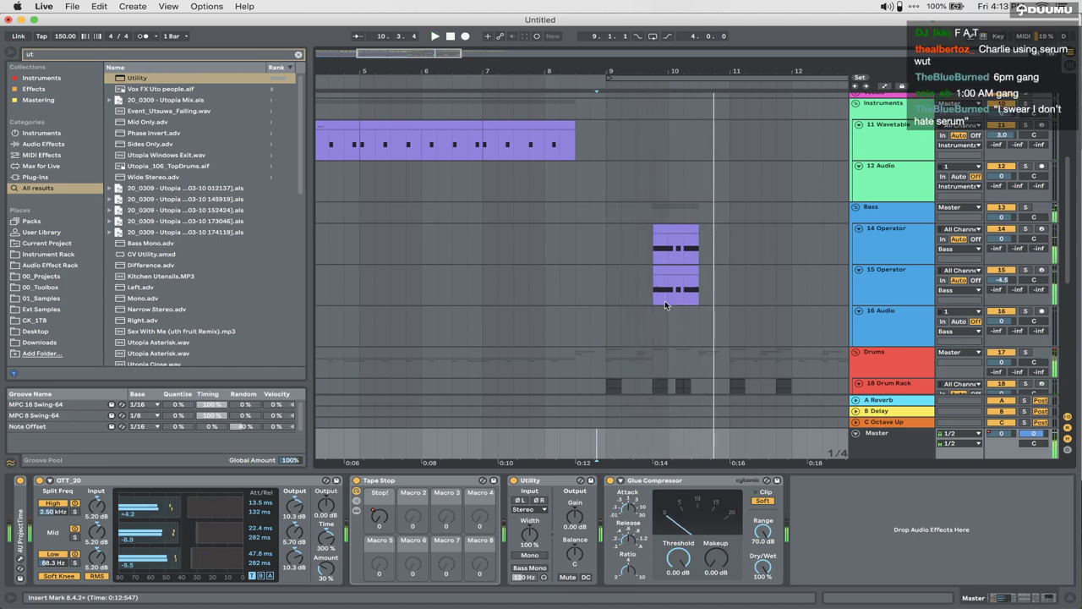
{"action": "left_click_drag", "start_coordinate": [627, 471], "coordinate": [627, 541]}
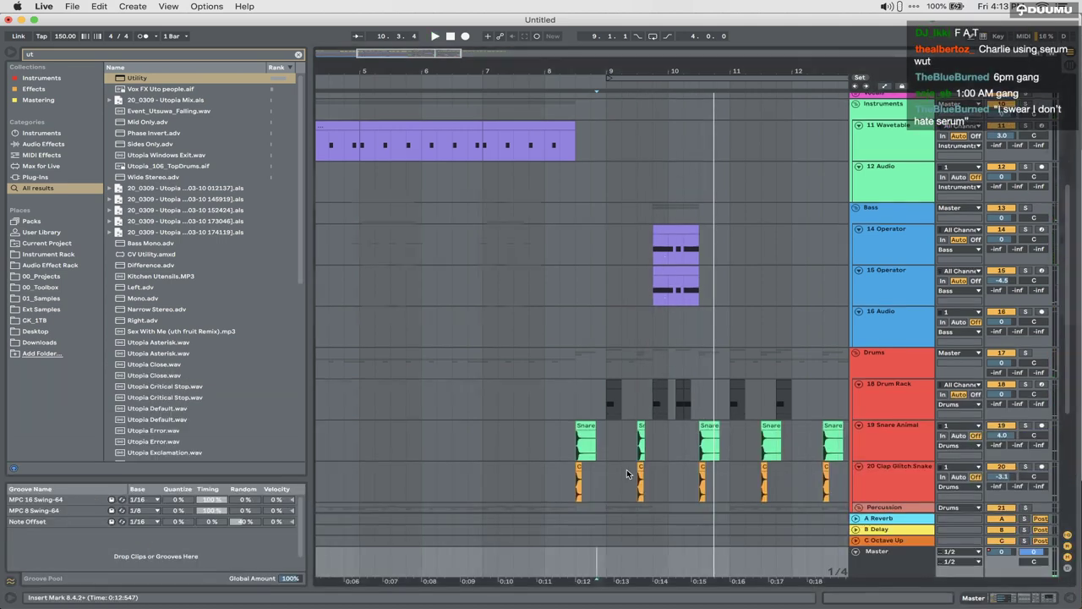
{"action": "scroll", "coordinate": [627, 202], "scroll_direction": "up", "scroll_amount": 5}
{"action": "left_click", "coordinate": [716, 258]}
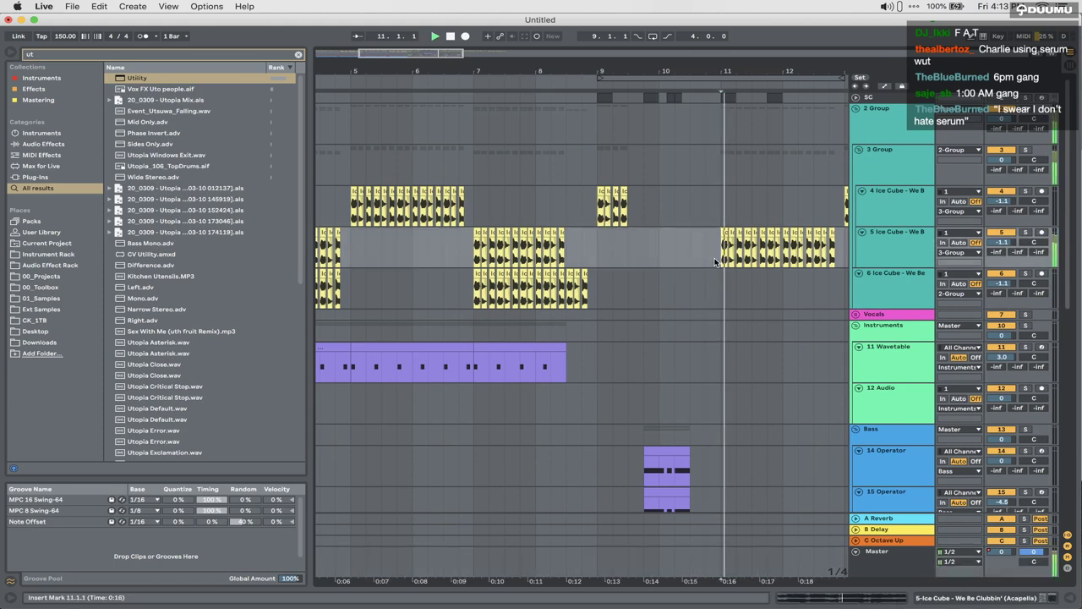
Step: Turn on Warp for the two Ice Cube chops in beat 11.3 and transpose them up 12 st
{"action": "scroll", "coordinate": [754, 220], "scroll_direction": "right", "scroll_amount": 2}
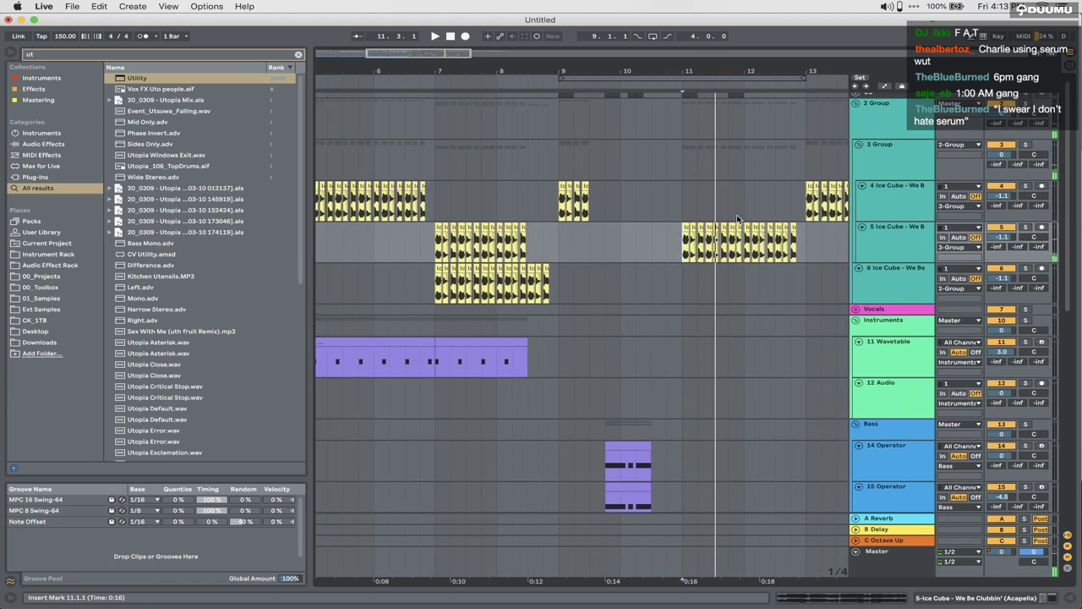
{"action": "scroll", "coordinate": [718, 214], "scroll_direction": "up", "scroll_amount": 5}
{"action": "left_click", "coordinate": [708, 212]}
{"action": "scroll", "coordinate": [708, 213], "scroll_direction": "right", "scroll_amount": 1}
{"action": "left_click_drag", "start_coordinate": [709, 213], "coordinate": [722, 236]}
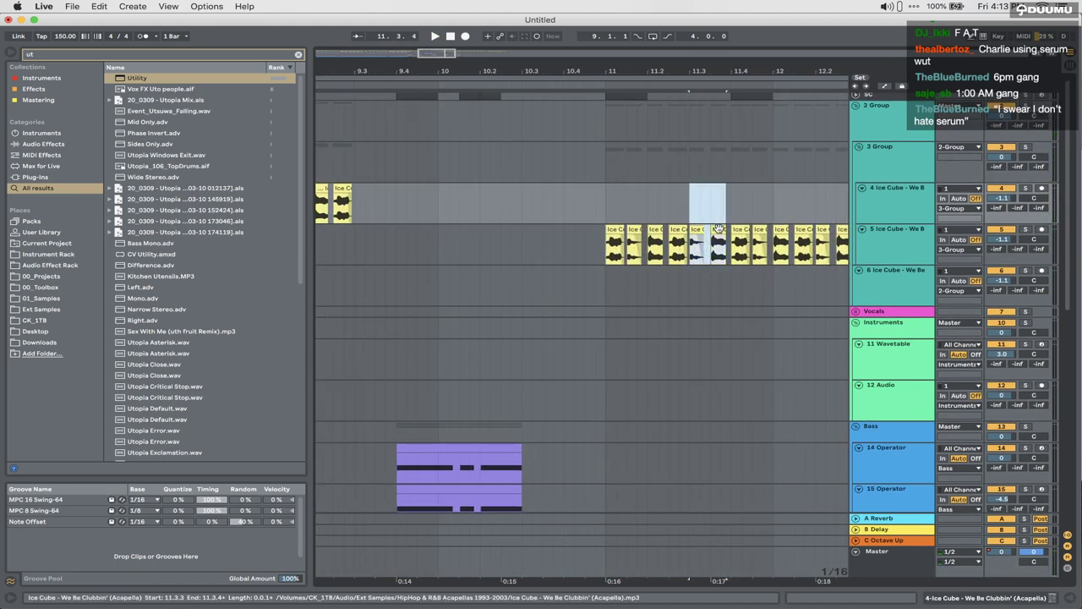
{"action": "key", "text": "shift+Tab"}
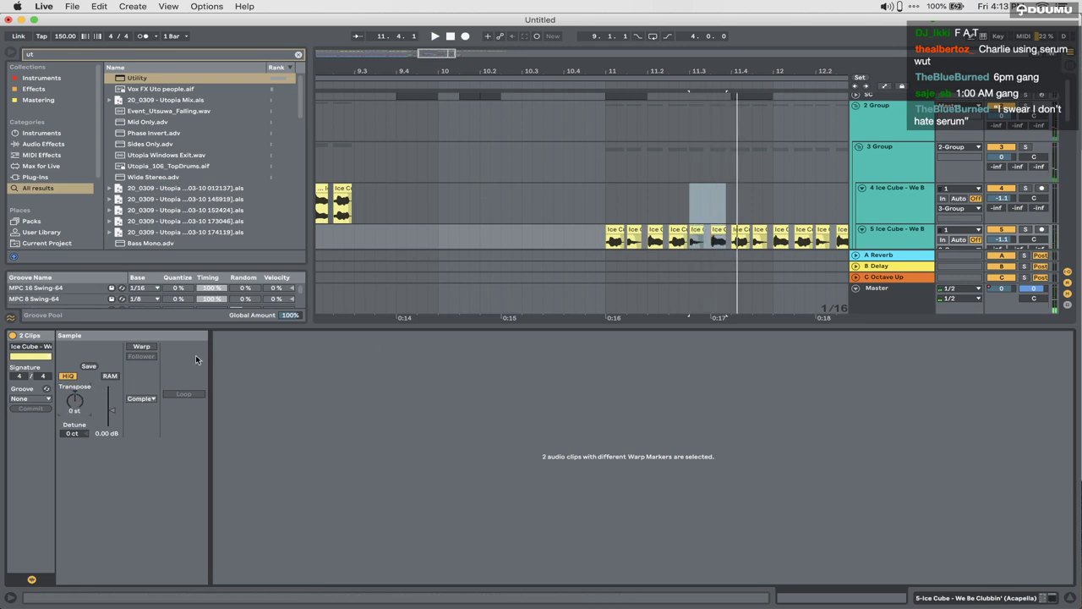
{"action": "left_click", "coordinate": [142, 347]}
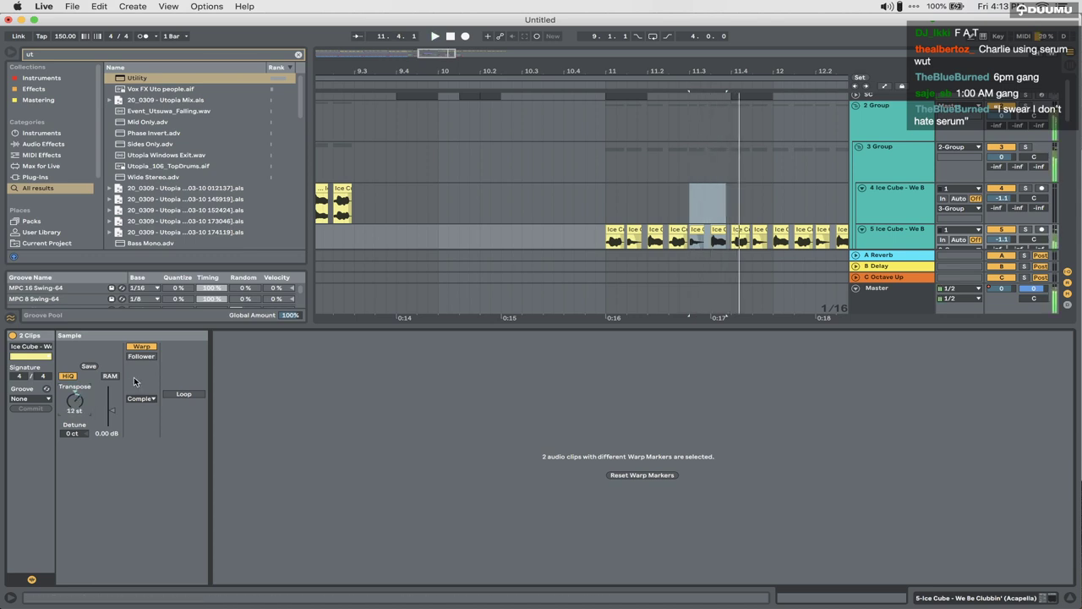
Step: Delete the Ice Cube chops from 11.4.1 to 13.1.1 and hide the clip details
{"action": "left_click", "coordinate": [725, 201]}
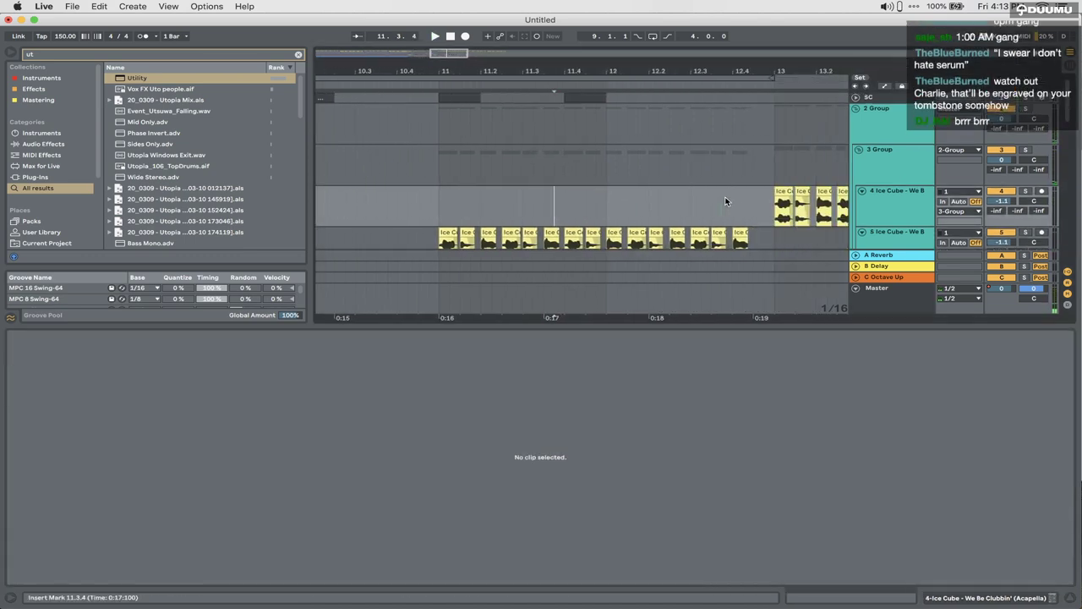
{"action": "scroll", "coordinate": [556, 208], "scroll_direction": "down", "scroll_amount": 3}
{"action": "left_click", "coordinate": [562, 207]}
{"action": "scroll", "coordinate": [563, 207], "scroll_direction": "right", "scroll_amount": 3}
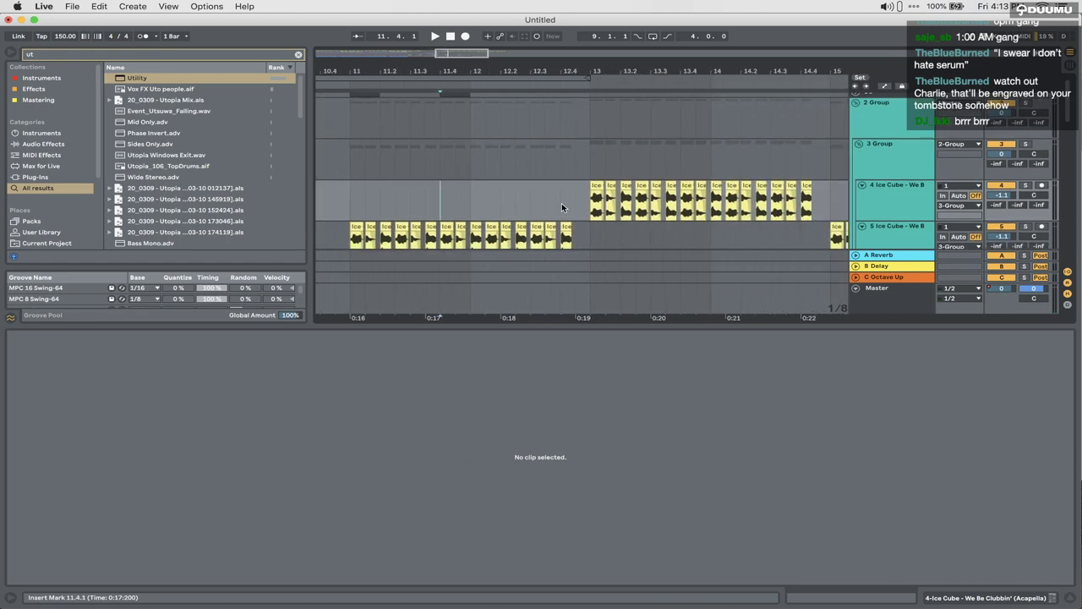
{"action": "left_click", "coordinate": [589, 240], "text": "shift"}
{"action": "key", "text": "Delete"}
{"action": "scroll", "coordinate": [588, 235], "scroll_direction": "down", "scroll_amount": 3}
{"action": "scroll", "coordinate": [588, 235], "scroll_direction": "left", "scroll_amount": 2}
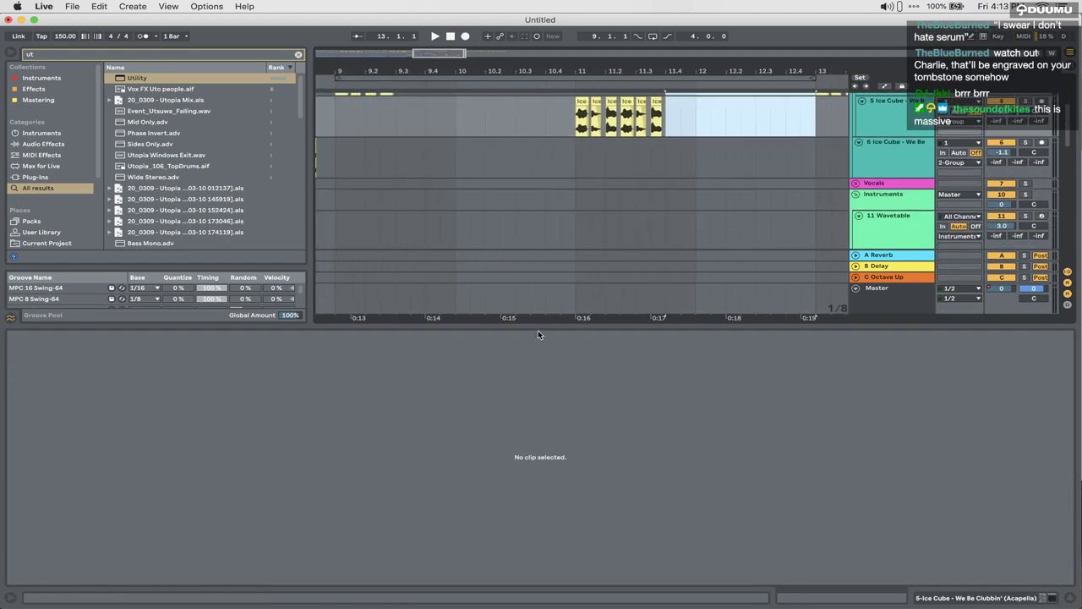
{"action": "key", "text": "alt+super+l"}
Step: Solo the 15 Operator track and play its bass clip from 9.4.1
{"action": "scroll", "coordinate": [528, 323], "scroll_direction": "down", "scroll_amount": 3}
{"action": "scroll", "coordinate": [529, 322], "scroll_direction": "left", "scroll_amount": 4}
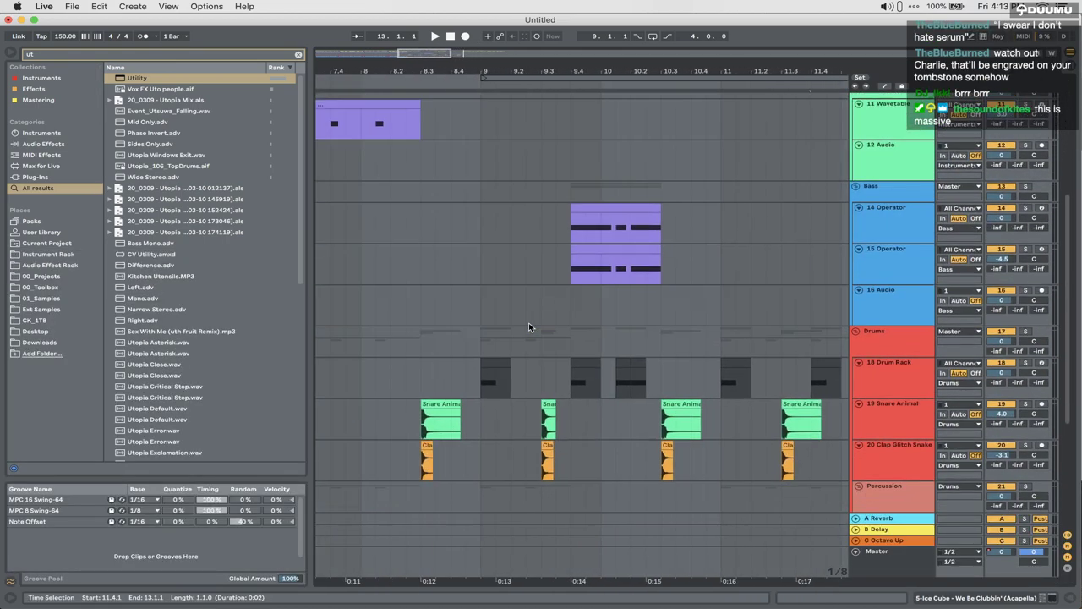
{"action": "scroll", "coordinate": [529, 322], "scroll_direction": "up", "scroll_amount": 1}
{"action": "left_click", "coordinate": [886, 306]}
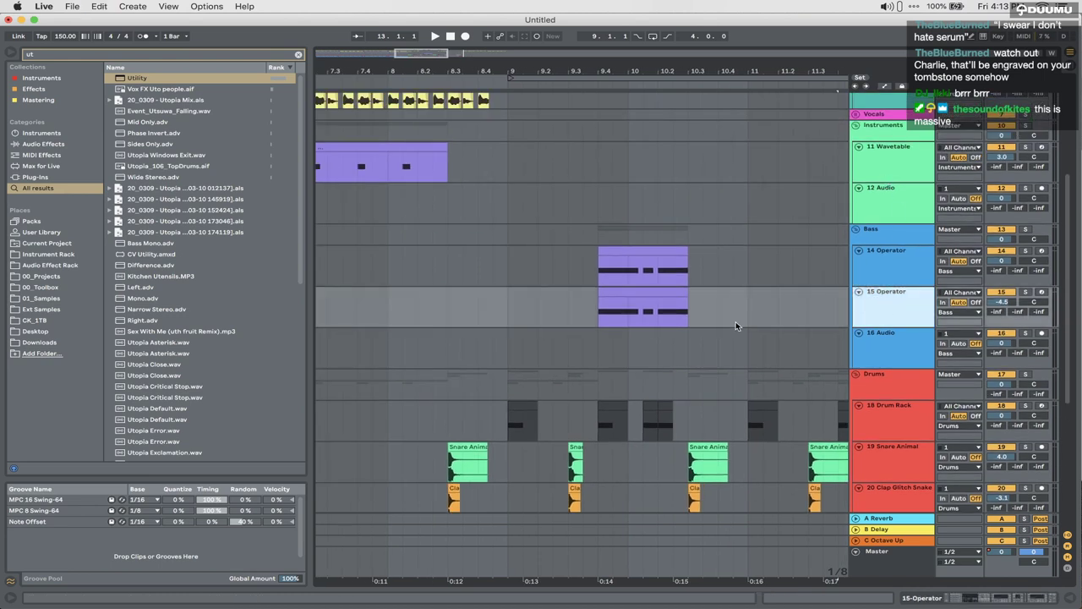
{"action": "key", "text": "super+d"}
{"action": "key", "text": "super+z"}
{"action": "left_click", "coordinate": [923, 299]}
{"action": "left_click", "coordinate": [1026, 291]}
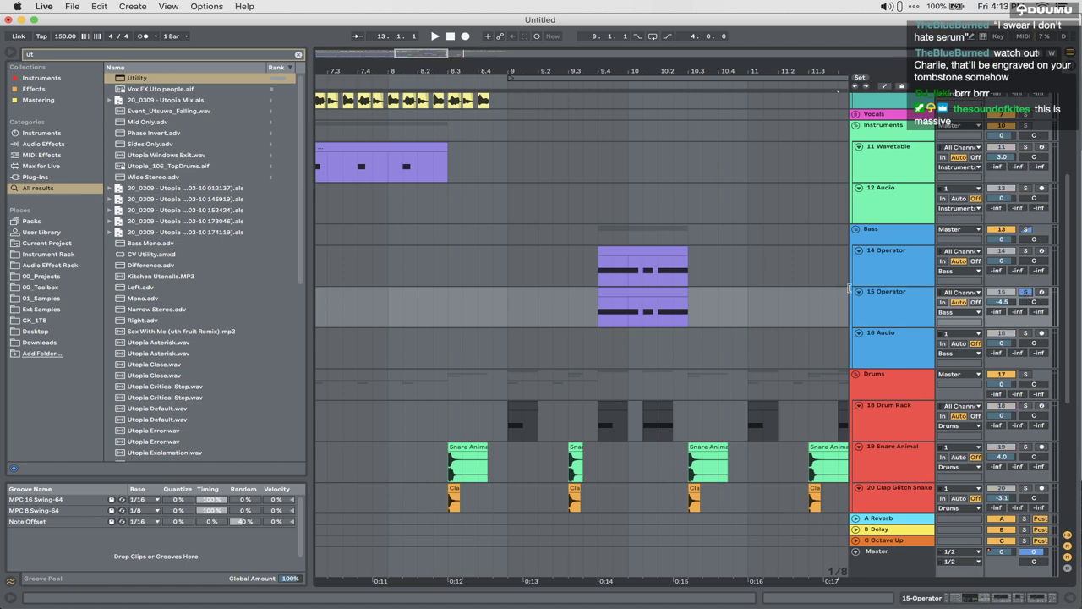
{"action": "left_click", "coordinate": [671, 292]}
{"action": "key", "text": "space"}
{"action": "key", "text": "space"}
{"action": "key", "text": "space"}
Step: Add an EQ Eight at the end of the 15 Operator chain with a low cut at about 59 Hz
{"action": "left_click", "coordinate": [926, 598]}
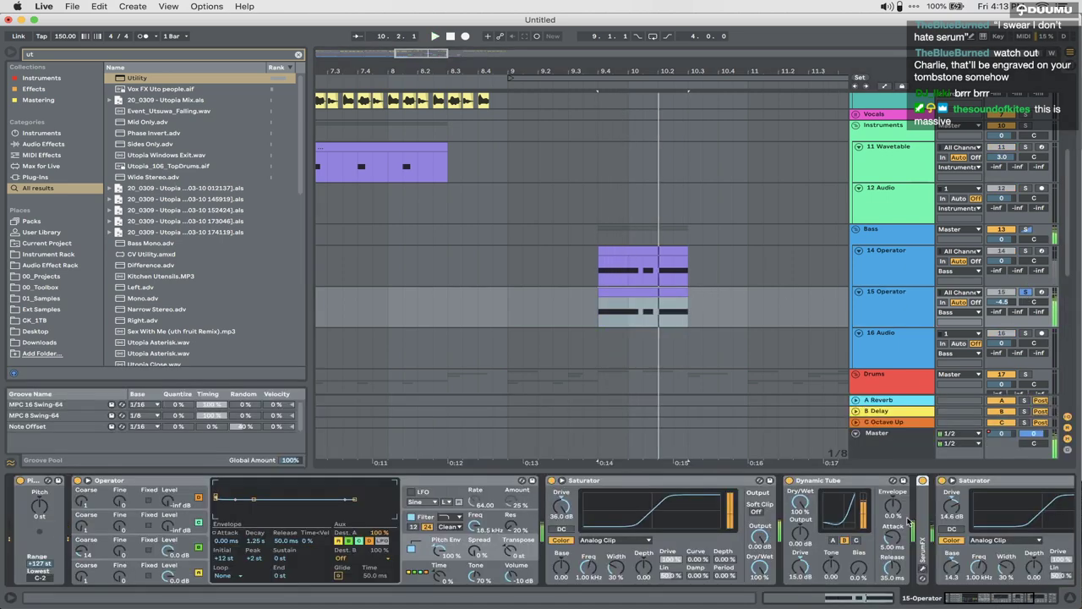
{"action": "key", "text": "Return"}
{"action": "key", "text": "super+f"}
{"action": "type", "text": "eq"}
{"action": "key", "text": "Return"}
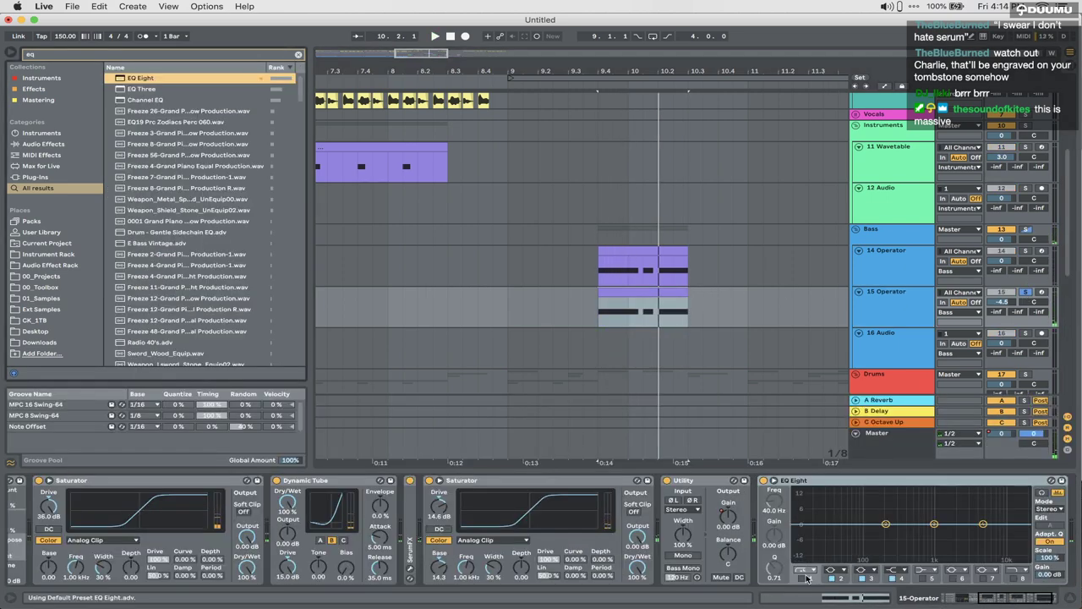
{"action": "left_click", "coordinate": [806, 578]}
{"action": "left_click_drag", "start_coordinate": [829, 534], "coordinate": [850, 539]}
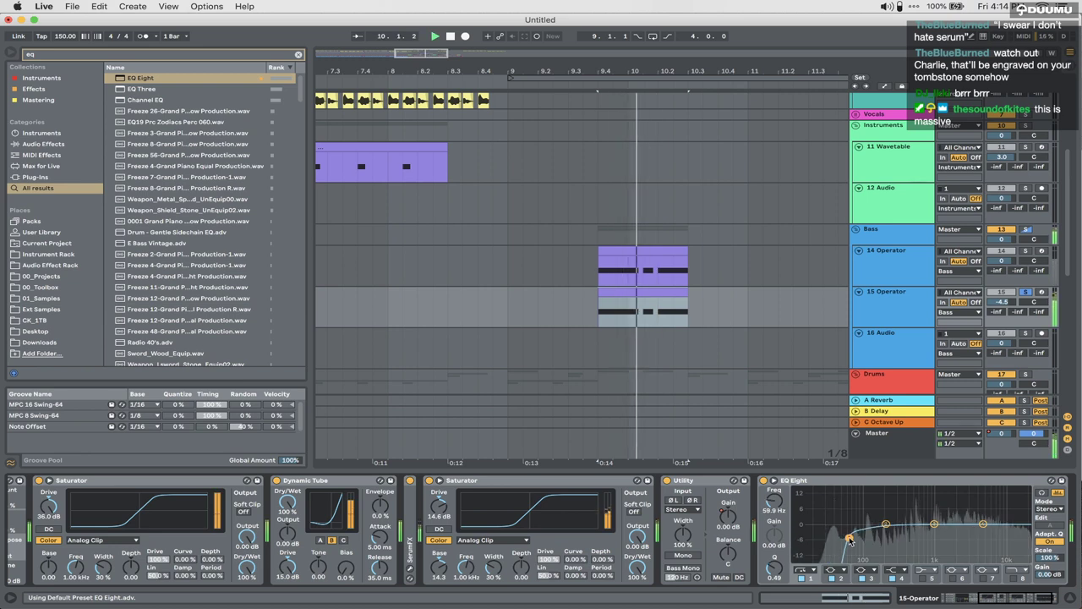
Step: Solo the 14 Operator track as well, raise its volume to 3.7 dB, and replay both basses together
{"action": "key", "text": "space"}
{"action": "left_click", "coordinate": [1026, 251], "text": "super"}
{"action": "key", "text": "space"}
{"action": "left_click_drag", "start_coordinate": [1002, 262], "coordinate": [1002, 244]}
{"action": "key", "text": "space"}
{"action": "key", "text": "space"}
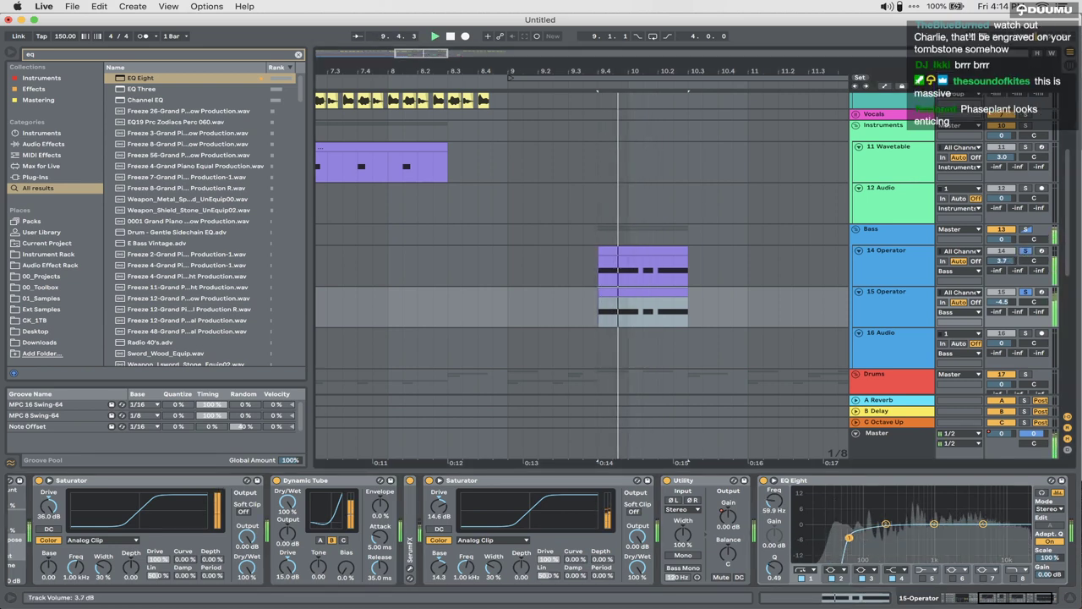
Step: Rename the 14 Operator track as sub and duplicate it
{"action": "left_click", "coordinate": [872, 264]}
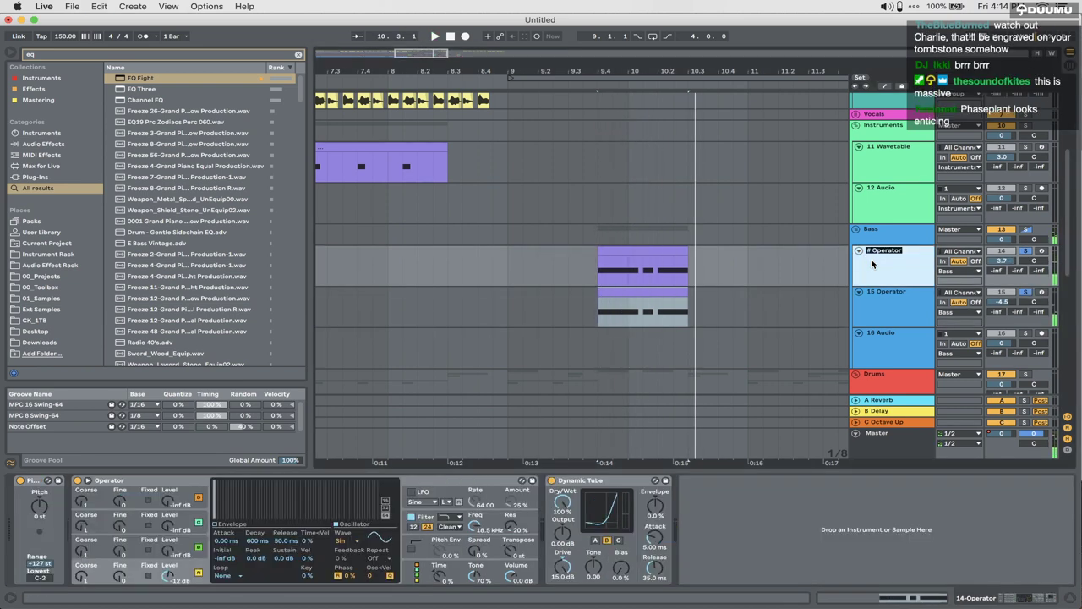
{"action": "left_click", "coordinate": [890, 298]}
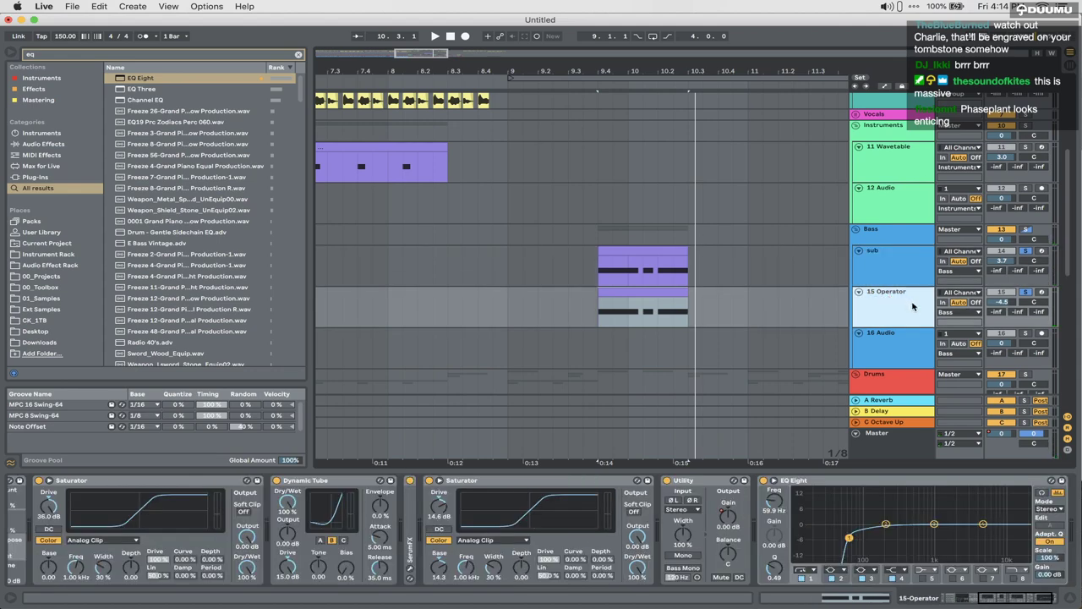
{"action": "left_click", "coordinate": [887, 263]}
{"action": "key", "text": "super+d"}
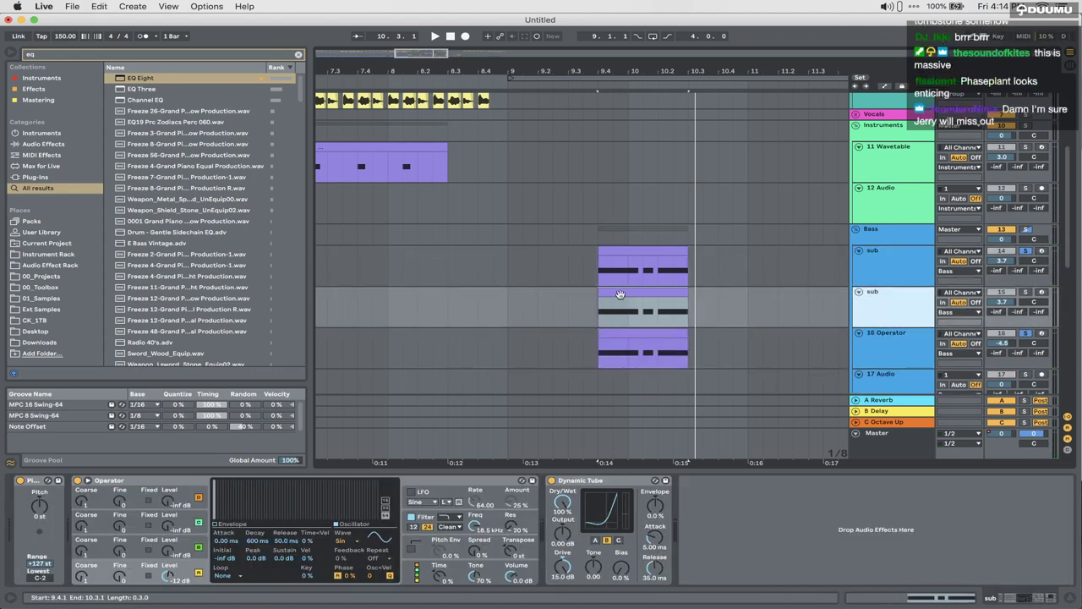
Step: Move the duplicated sub track's clip to 9.3.3, trim it to end at 9.4.1, and solo the track
{"action": "mouse_move", "coordinate": [627, 296]}
{"action": "left_mouse_down"}
{"action": "mouse_move", "coordinate": [599, 300]}
{"action": "mouse_move", "coordinate": [646, 303]}
{"action": "left_mouse_up"}
{"action": "left_click", "coordinate": [582, 316]}
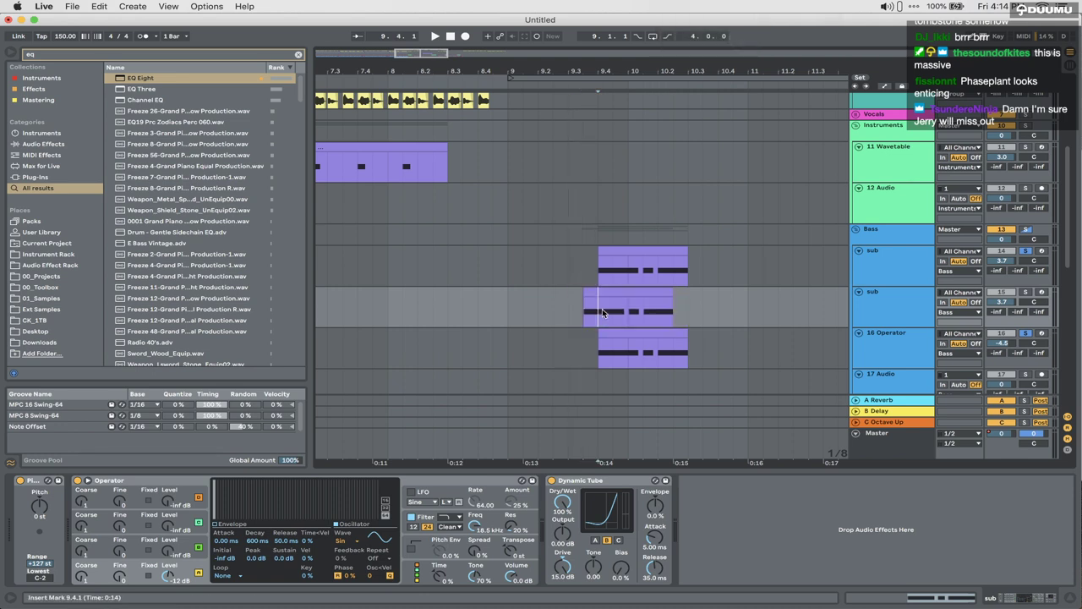
{"action": "left_click", "coordinate": [590, 292]}
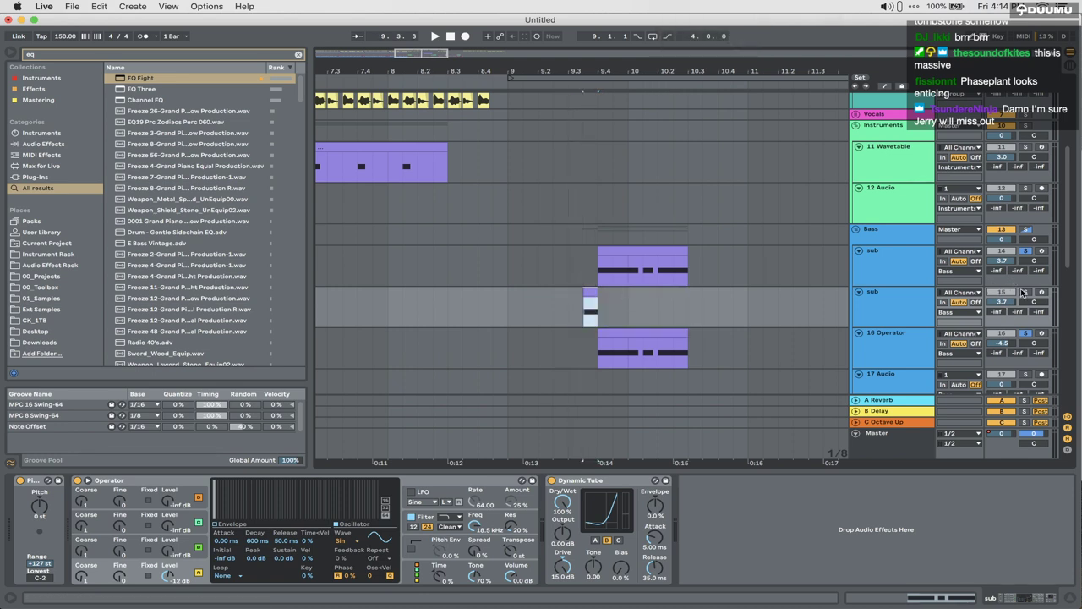
{"action": "left_click", "coordinate": [1025, 292]}
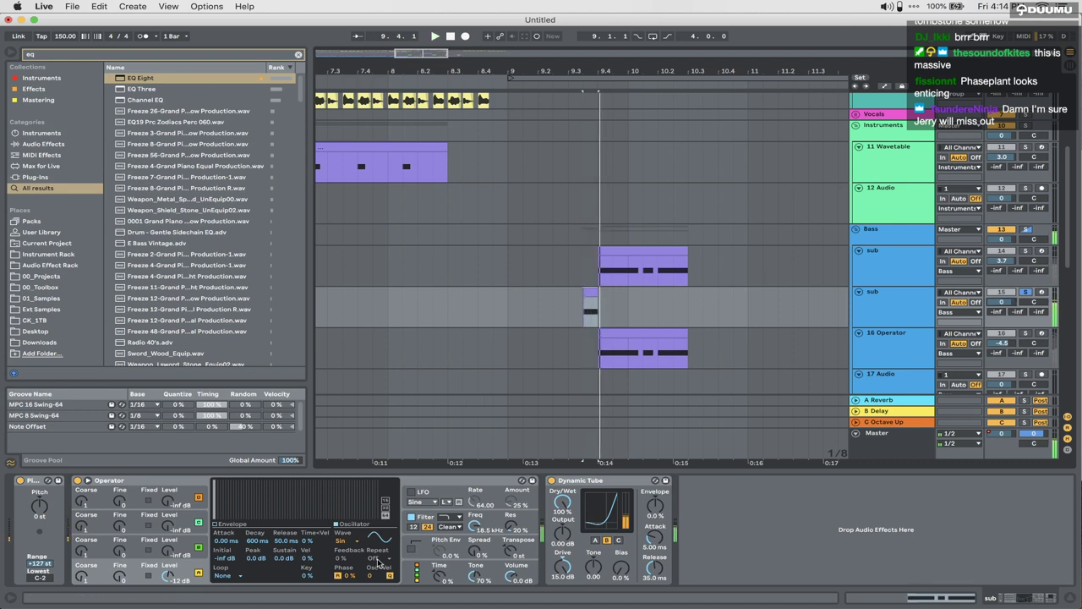
Step: Enable the duplicate's Operator pitch envelope at 100% with a +48 st peak and 123 ms decay, auditioning the short note
{"action": "left_click", "coordinate": [409, 552]}
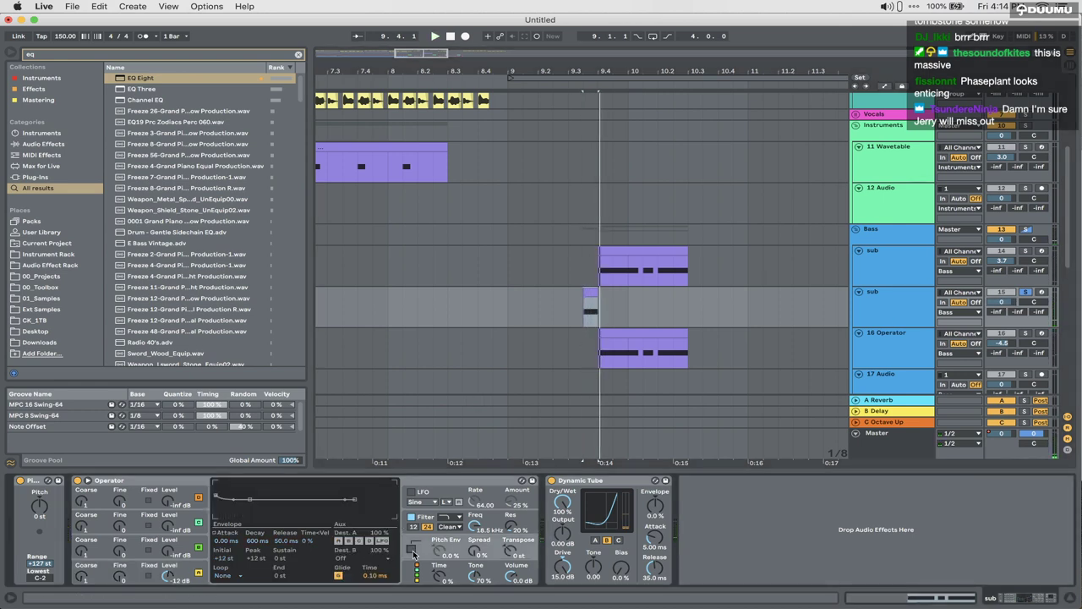
{"action": "key", "text": "space"}
{"action": "key", "text": "space"}
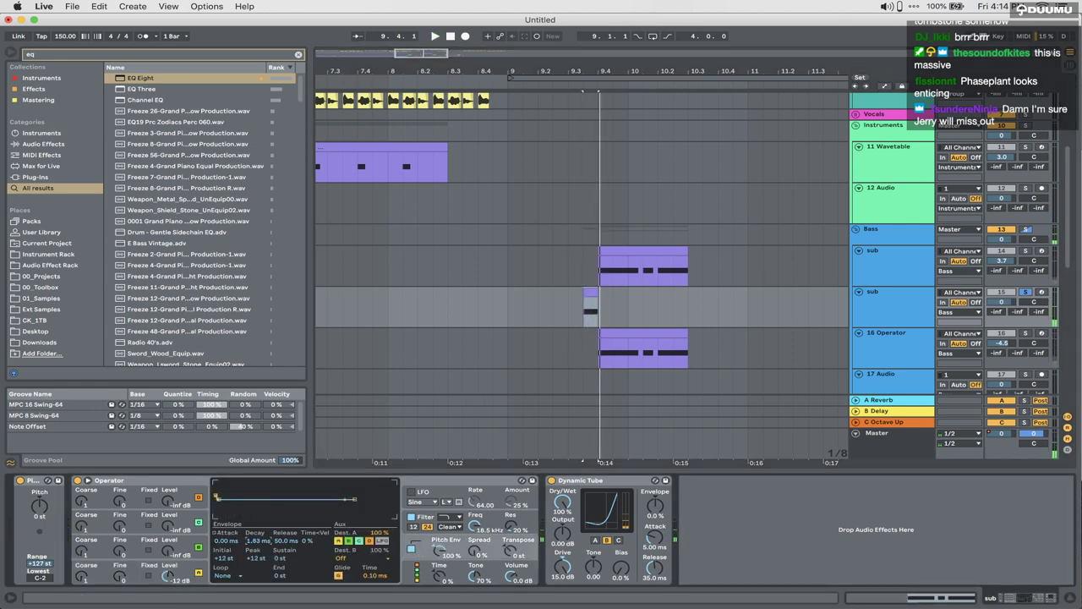
{"action": "key", "text": "space"}
{"action": "key", "text": "space"}
{"action": "key", "text": "space"}
{"action": "key", "text": "space"}
{"action": "key", "text": "space"}
{"action": "key", "text": "space"}
{"action": "key", "text": "space"}
{"action": "left_click_drag", "start_coordinate": [257, 541], "coordinate": [258, 514]}
{"action": "key", "text": "alt+space"}
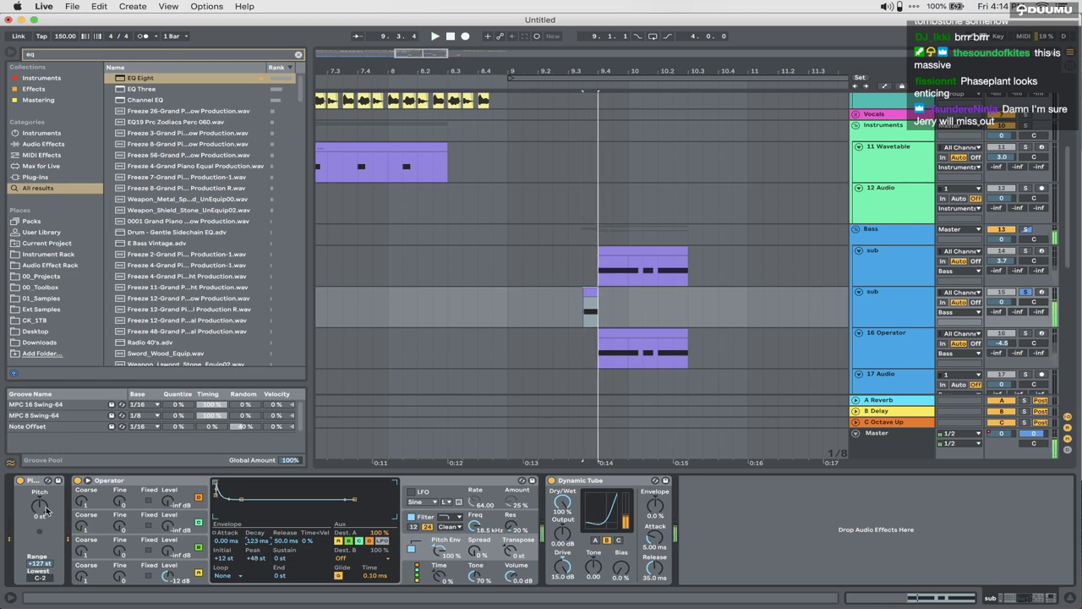
Step: Raise the duplicate's Pitch device to +24 st and replay the short note
{"action": "left_click_drag", "start_coordinate": [41, 510], "coordinate": [41, 501]}
{"action": "key", "text": "space"}
{"action": "key", "text": "space"}
{"action": "key", "text": "space"}
{"action": "key", "text": "space"}
{"action": "key", "text": "space"}
{"action": "key", "text": "space"}
{"action": "key", "text": "space"}
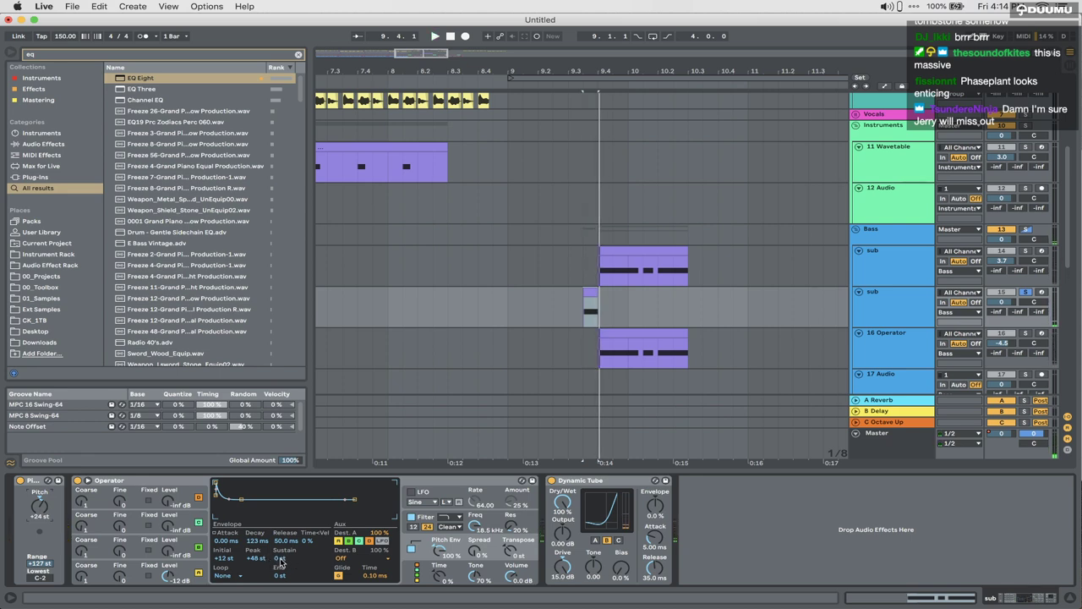
Step: Set the pitch envelope's sustain to -48 st and its decay to 189 ms, replaying the note to check the sweep
{"action": "left_click_drag", "start_coordinate": [284, 575], "coordinate": [287, 579]}
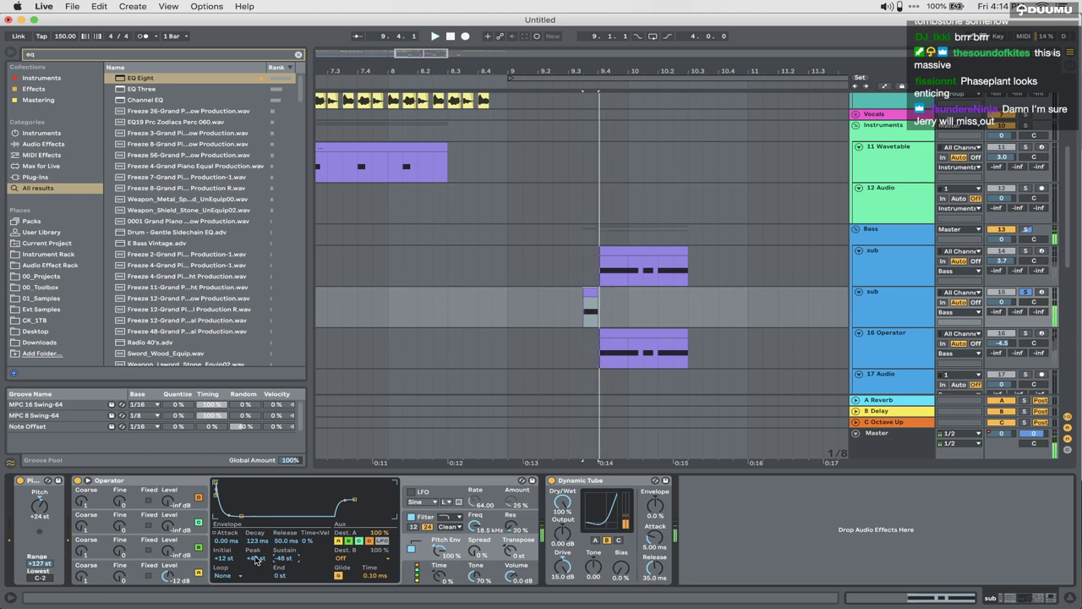
{"action": "mouse_move", "coordinate": [257, 540]}
{"action": "left_mouse_down"}
{"action": "mouse_move", "coordinate": [257, 524]}
{"action": "mouse_move", "coordinate": [257, 535]}
{"action": "left_mouse_up"}
{"action": "key", "text": "space"}
{"action": "key", "text": "space"}
{"action": "key", "text": "space"}
{"action": "key", "text": "space"}
{"action": "key", "text": "space"}
{"action": "key", "text": "space"}
{"action": "key", "text": "space"}
{"action": "key", "text": "space"}
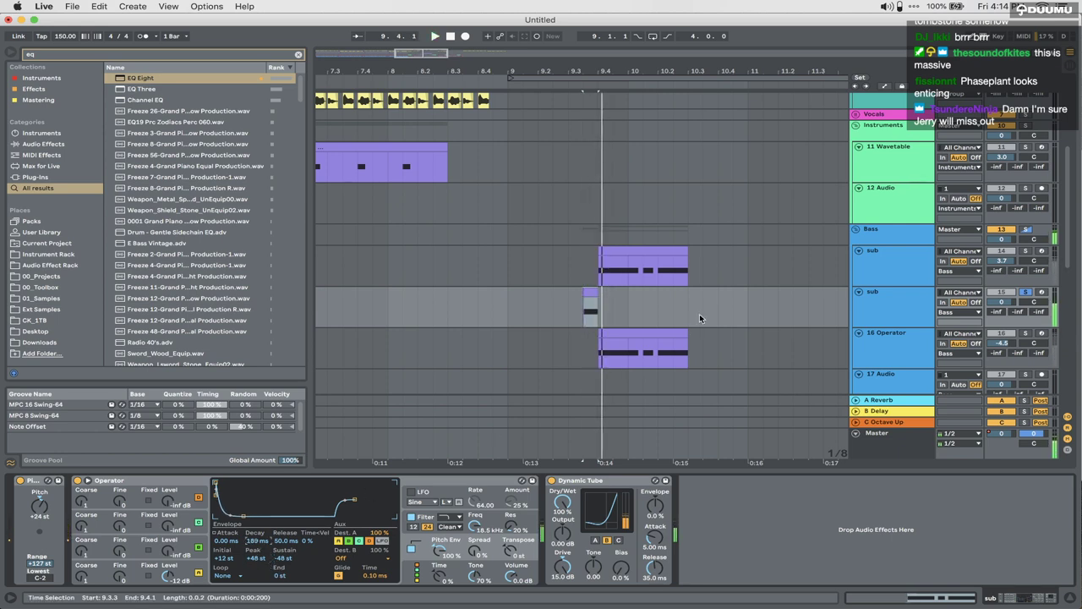
Step: Set Operator oscillator A's envelope decay to 1.25 s and release to about 18.6 ms, and replay the note
{"action": "left_click", "coordinate": [201, 564]}
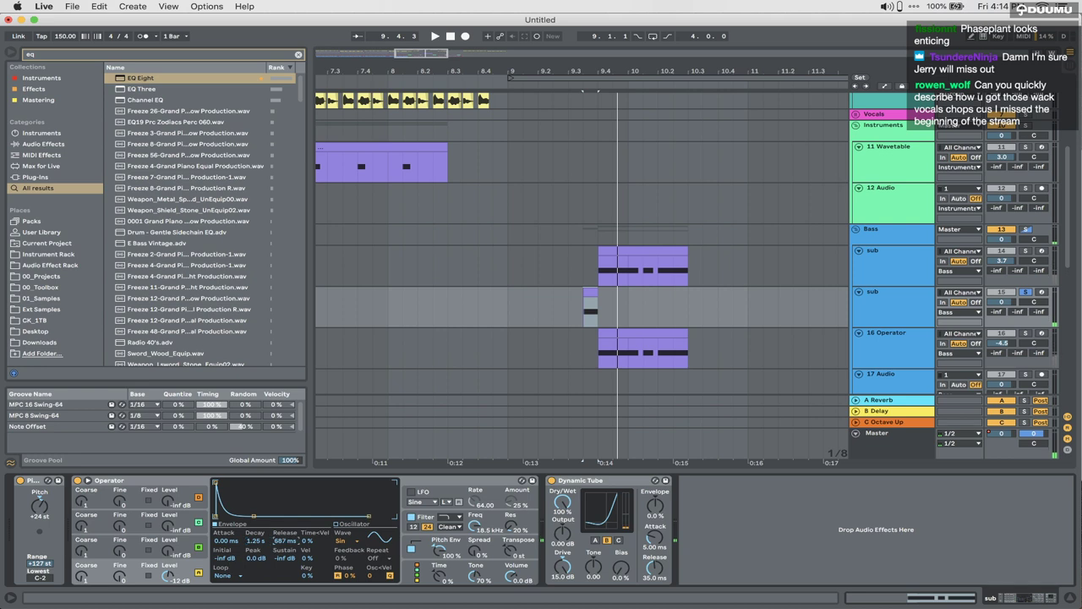
{"action": "left_click_drag", "start_coordinate": [284, 540], "coordinate": [279, 546]}
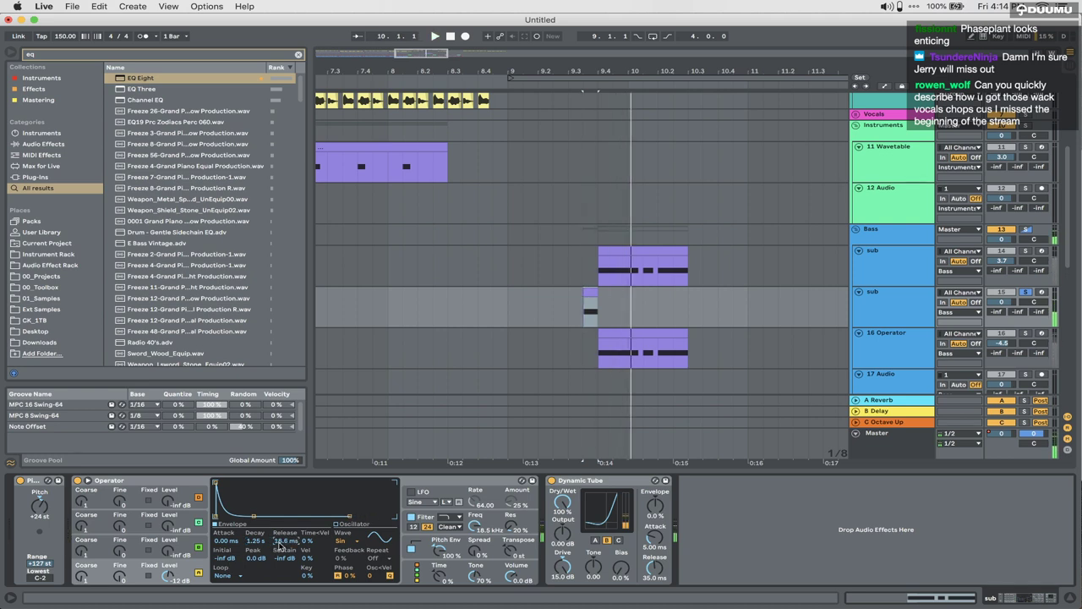
{"action": "key", "text": "space"}
{"action": "key", "text": "space"}
{"action": "key", "text": "space"}
{"action": "key", "text": "space"}
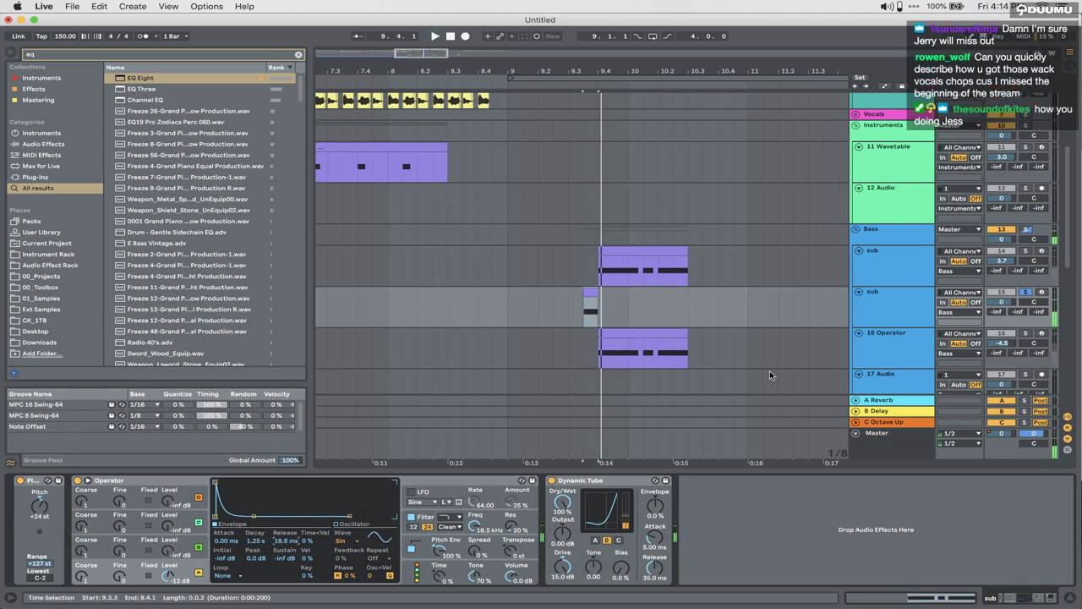
Step: Search the browser for EchoBoy and add EchoBoyJr to the effect chain of the second sub track
{"action": "key", "text": "super+f"}
{"action": "type", "text": "echovo"}
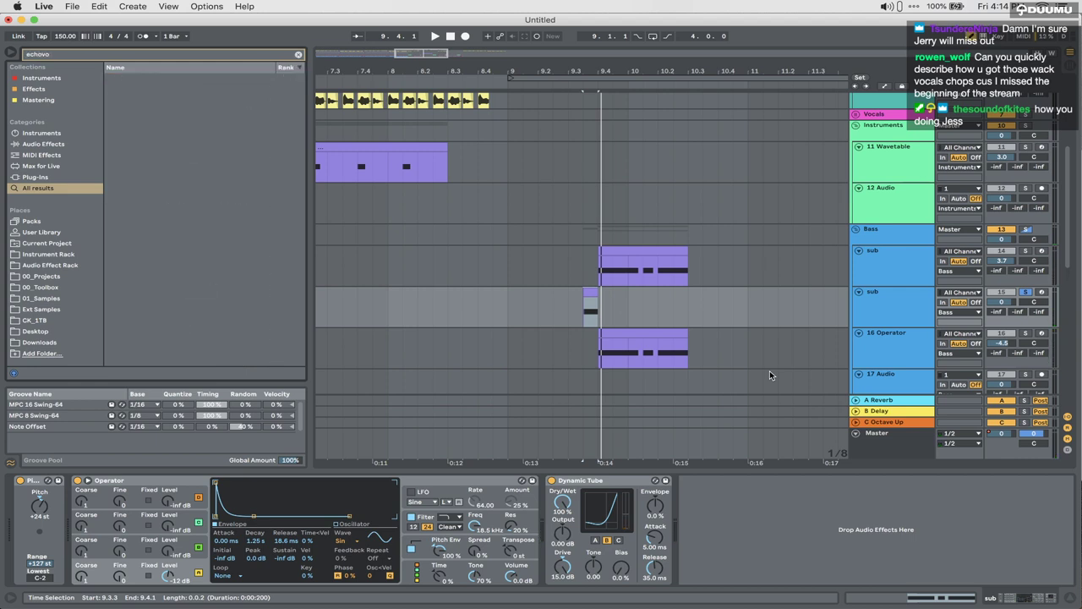
{"action": "key", "text": "BackSpace"}
{"action": "key", "text": "BackSpace"}
{"action": "type", "text": "boy"}
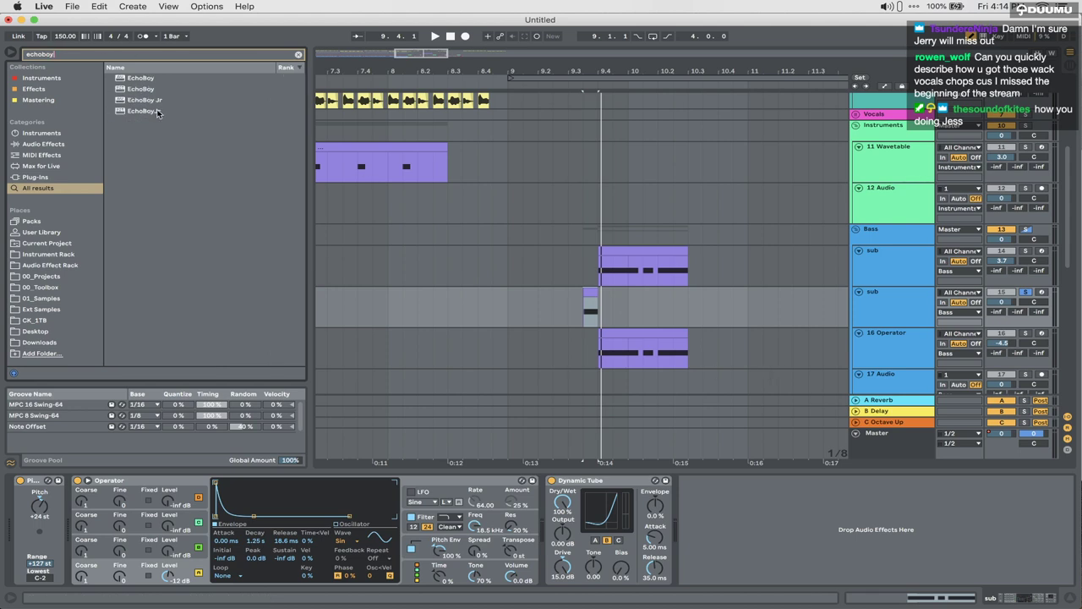
{"action": "left_click", "coordinate": [157, 111]}
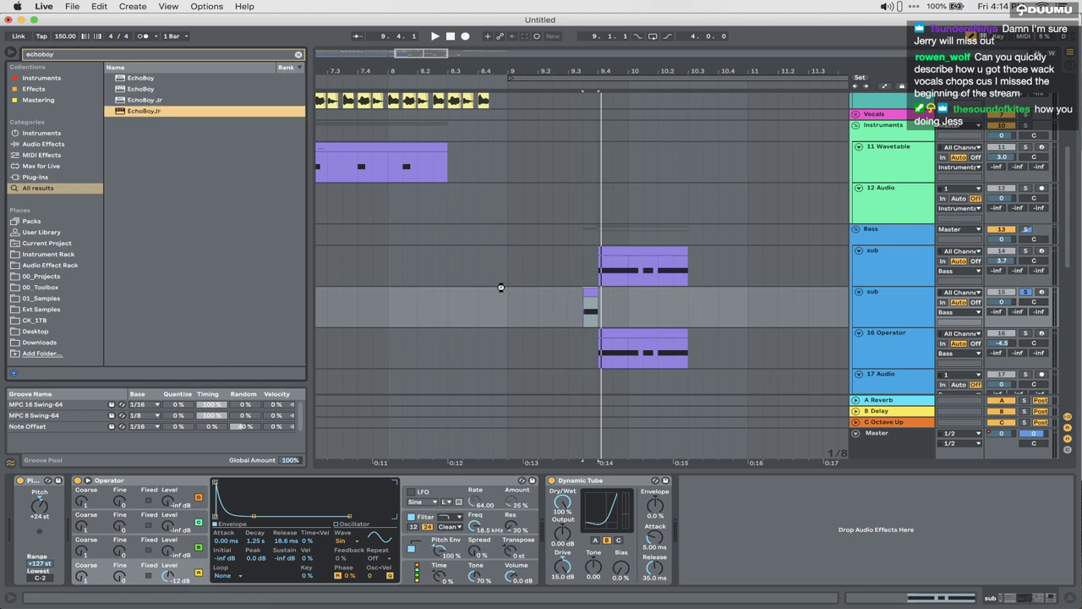
{"action": "key", "text": "Return"}
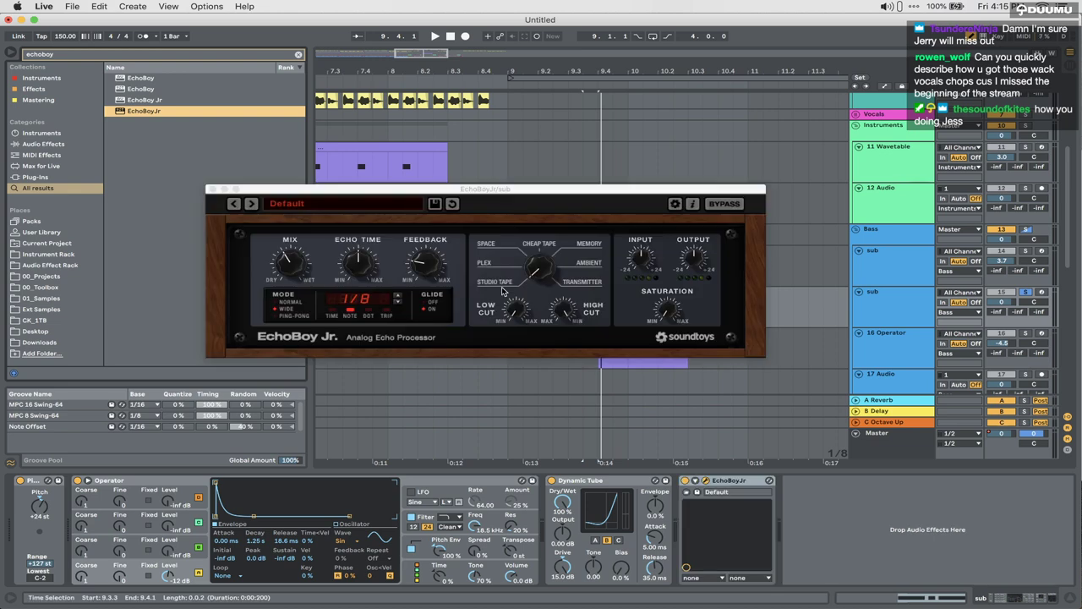
Step: Switch EchoBoy Jr. to Time mode with an echo time of 6.8, and lower its feedback and mix while auditioning the clip
{"action": "left_click", "coordinate": [331, 317]}
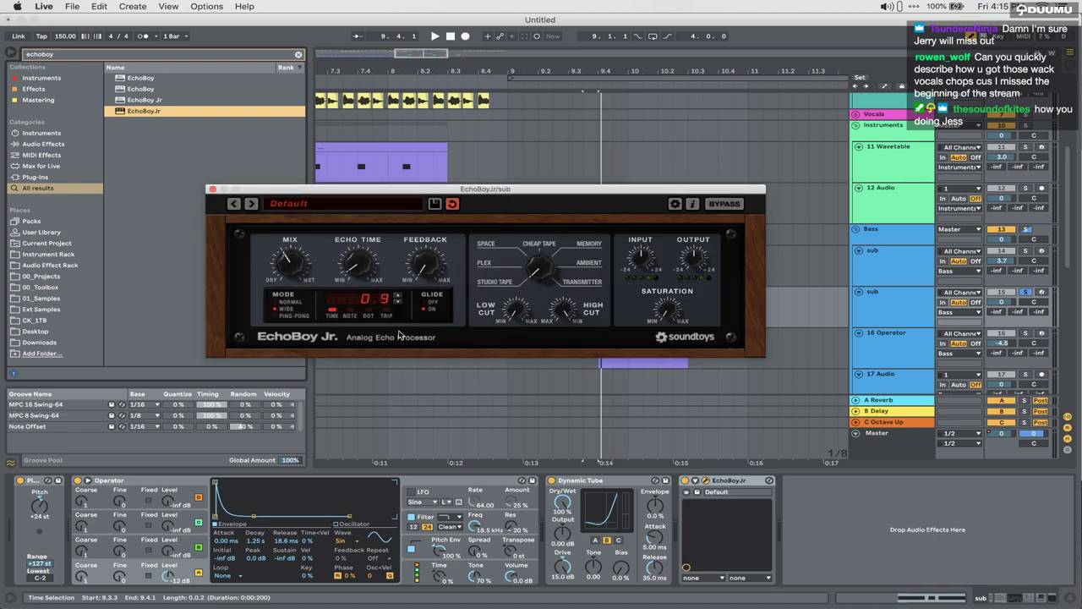
{"action": "key", "text": "space"}
{"action": "key", "text": "space"}
{"action": "left_click_drag", "start_coordinate": [543, 271], "coordinate": [554, 291]}
{"action": "key", "text": "space"}
{"action": "key", "text": "space"}
{"action": "key", "text": "space"}
{"action": "key", "text": "space"}
{"action": "key", "text": "space"}
{"action": "key", "text": "space"}
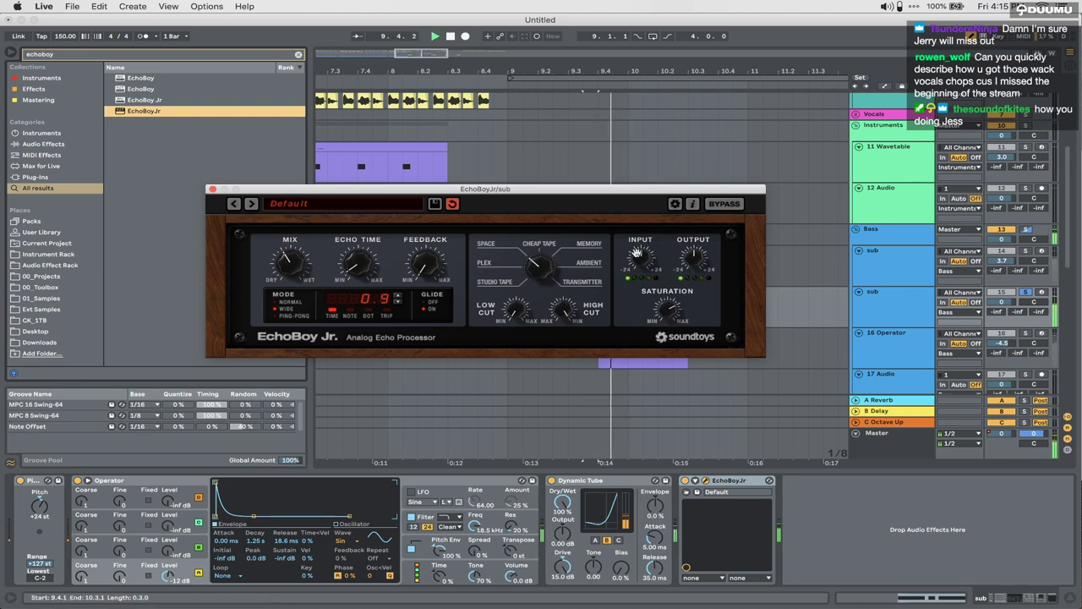
{"action": "left_click_drag", "start_coordinate": [367, 244], "coordinate": [368, 244]}
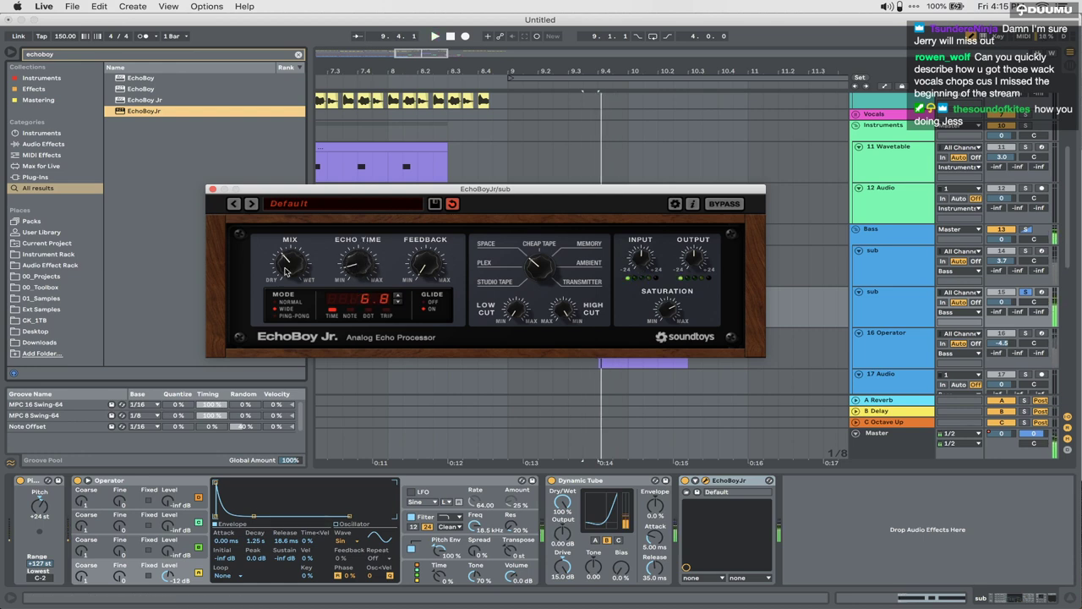
Step: Add EQ Eight after the echo, boosting the highs by about 6 dB near 3.1 kHz and cutting the mids near 1 kHz
{"action": "key", "text": "super+f"}
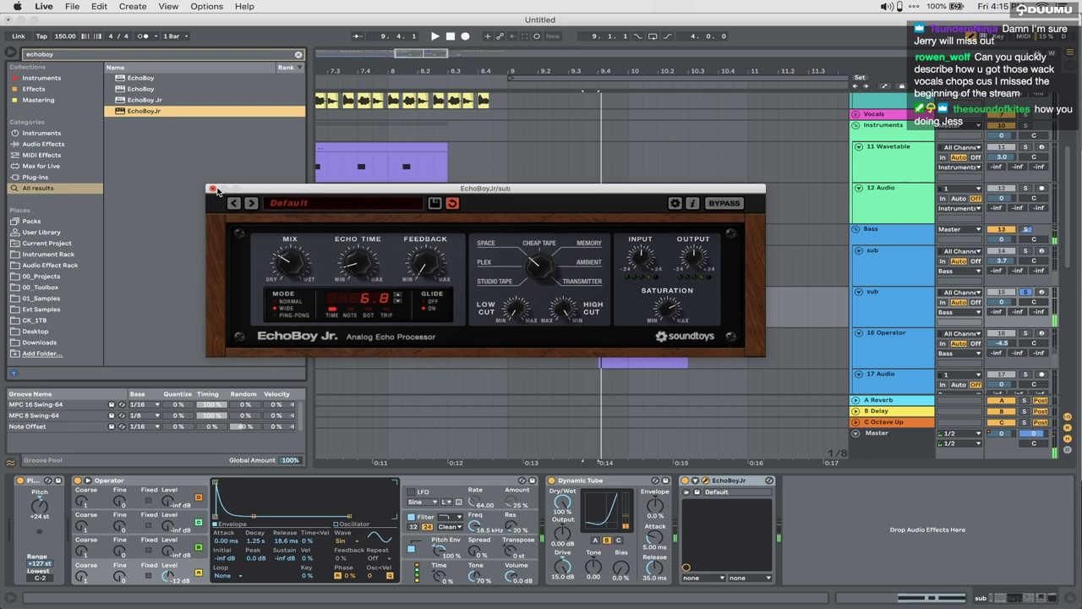
{"action": "type", "text": "eq"}
{"action": "double_click", "coordinate": [140, 78]}
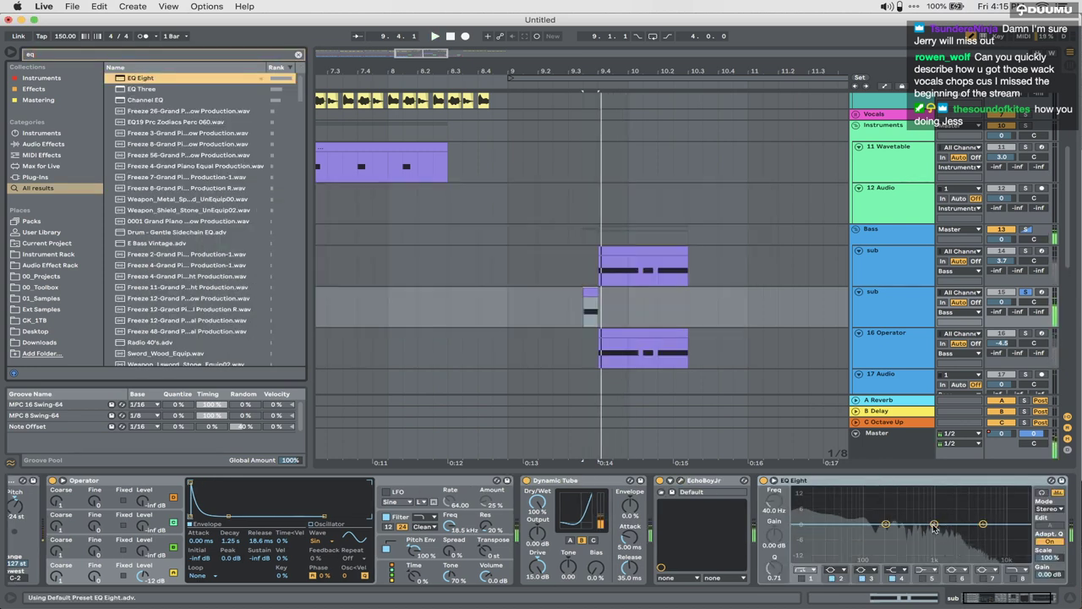
{"action": "left_click_drag", "start_coordinate": [885, 524], "coordinate": [968, 510]}
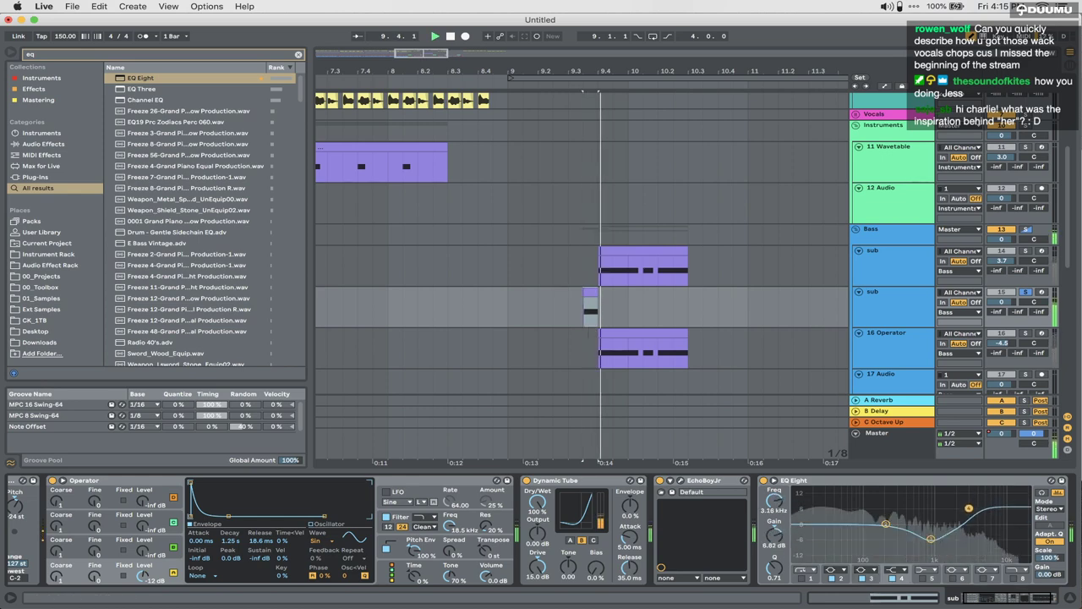
{"action": "key", "text": "space"}
Step: Add the OTT preset after EQ Eight and set its amount to 43% while auditioning the clip
{"action": "key", "text": "super+f"}
{"action": "type", "text": "ott"}
{"action": "key", "text": "Return"}
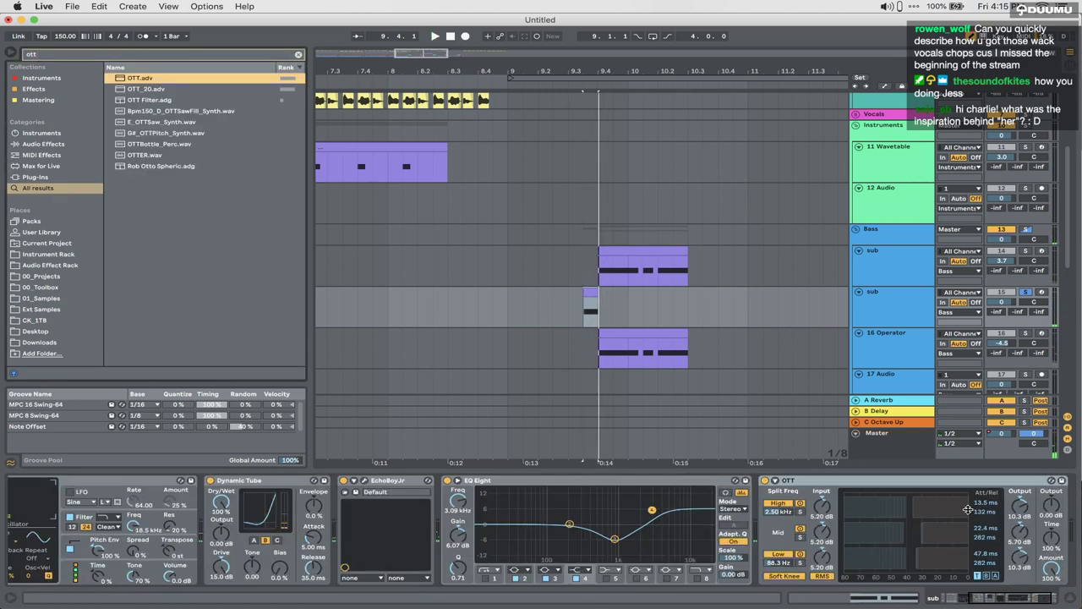
{"action": "key", "text": "space"}
{"action": "left_click_drag", "start_coordinate": [1051, 578], "coordinate": [1051, 602]}
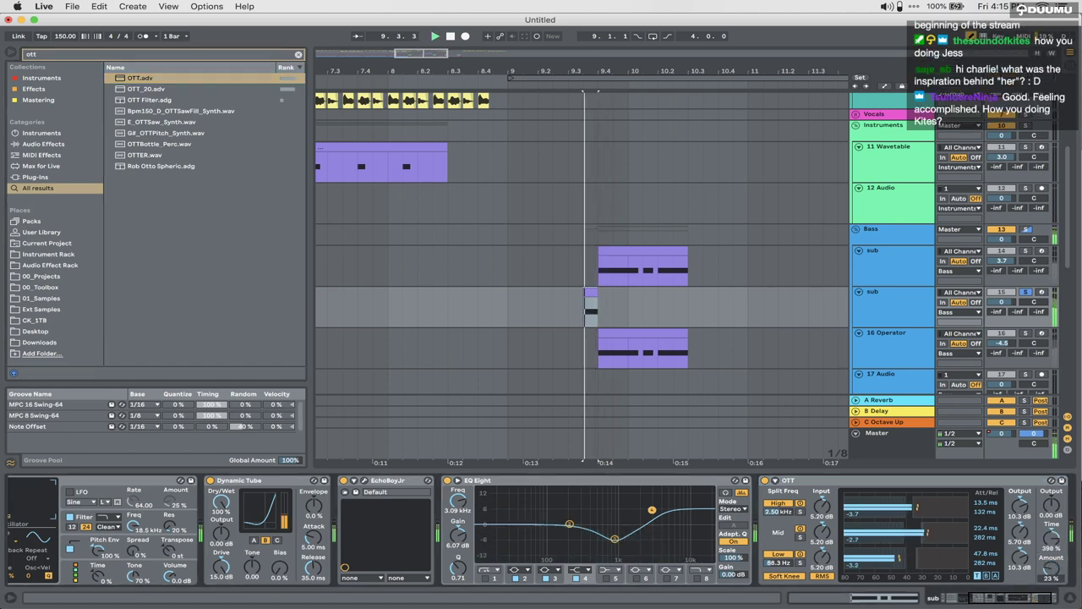
{"action": "key", "text": "space"}
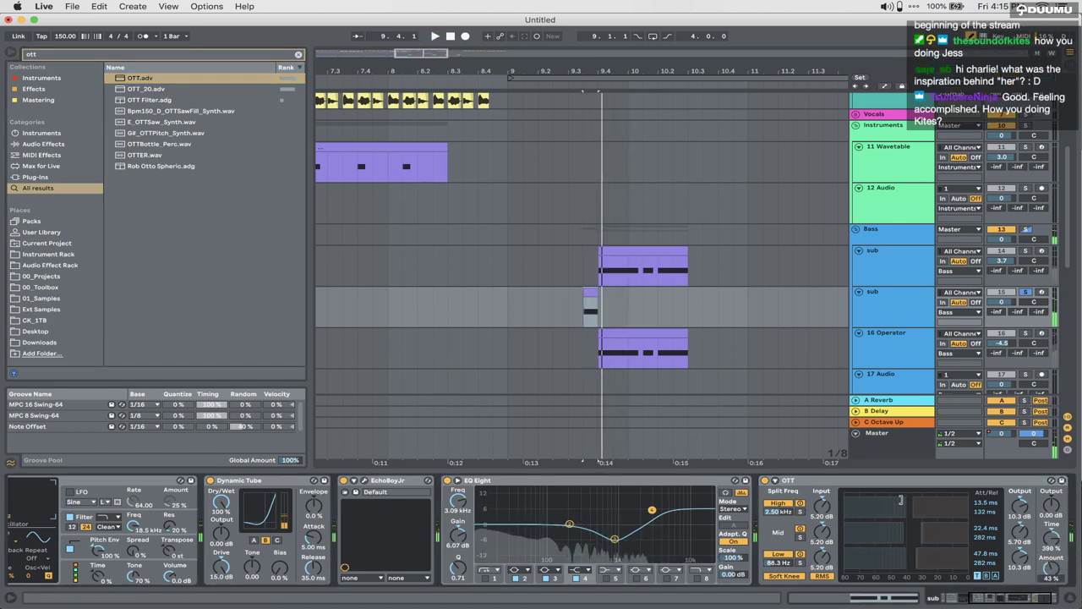
Step: Find Utility in the browser and add it at the end of the second sub track's chain
{"action": "key", "text": "super+f"}
{"action": "type", "text": "ut"}
{"action": "key", "text": "Return"}
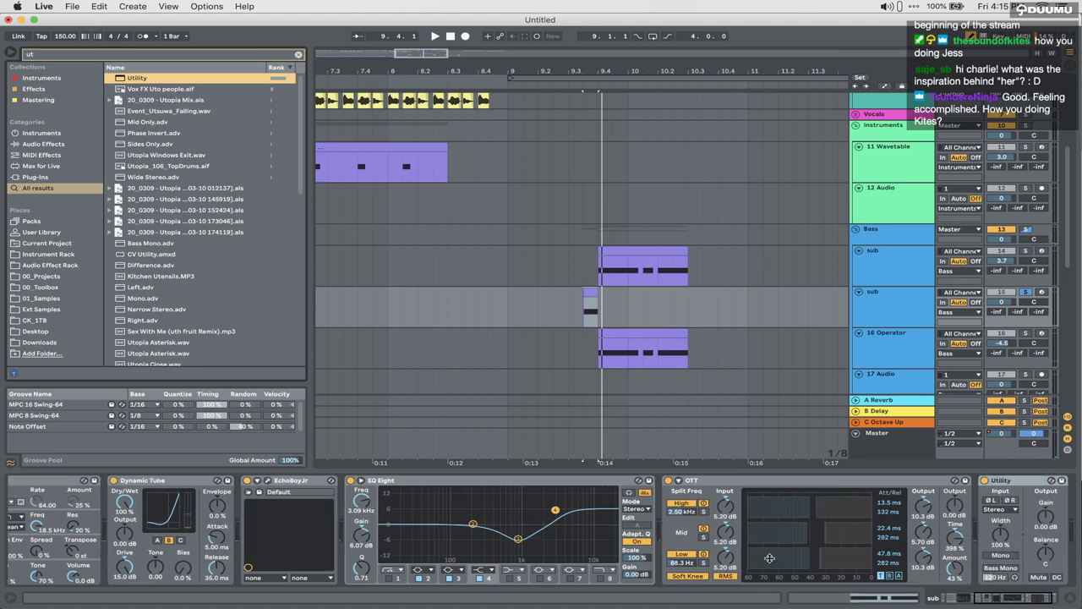
Step: Automate the Utility gain to fade to -inf dB at the end of the short sub clip, and audition the fade
{"action": "left_click", "coordinate": [1047, 513]}
{"action": "key", "text": "a"}
{"action": "scroll", "coordinate": [677, 373], "scroll_direction": "up", "scroll_amount": 4}
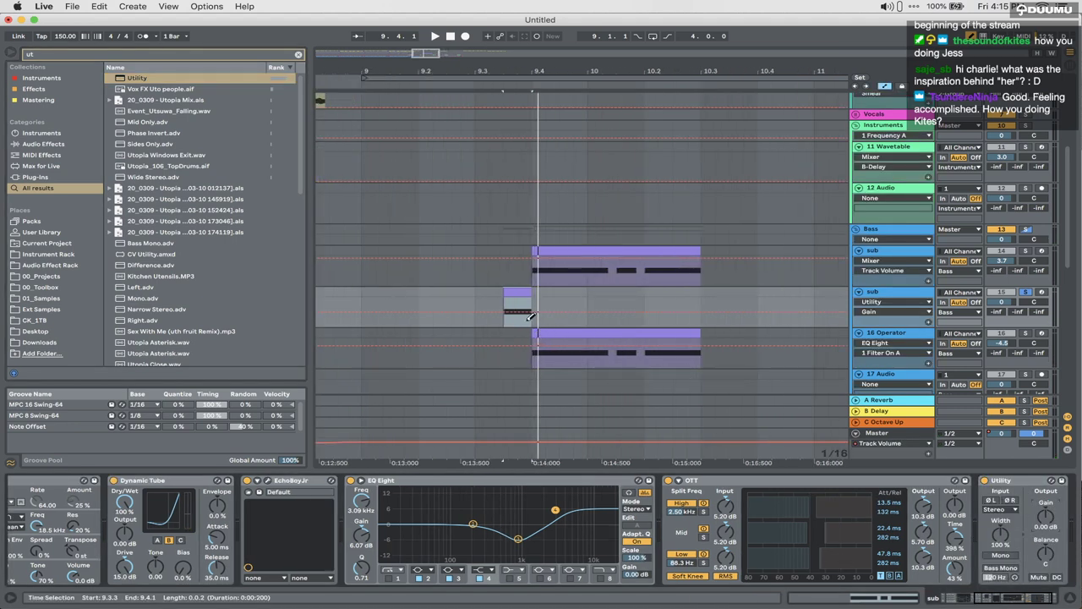
{"action": "scroll", "coordinate": [531, 318], "scroll_direction": "up", "scroll_amount": 4}
{"action": "left_click_drag", "start_coordinate": [523, 317], "coordinate": [529, 330]}
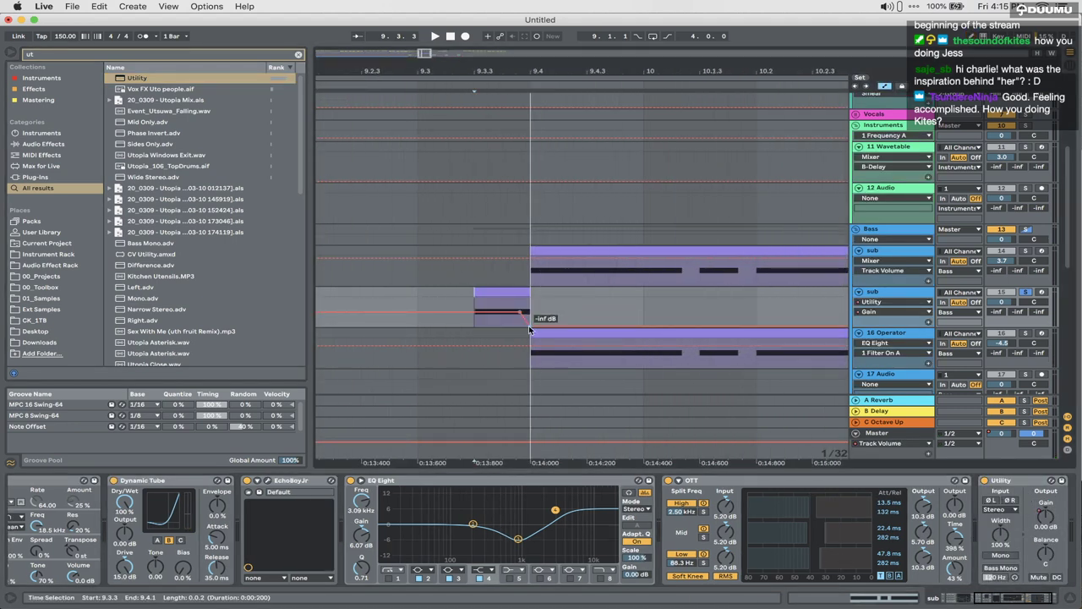
{"action": "key", "text": "space"}
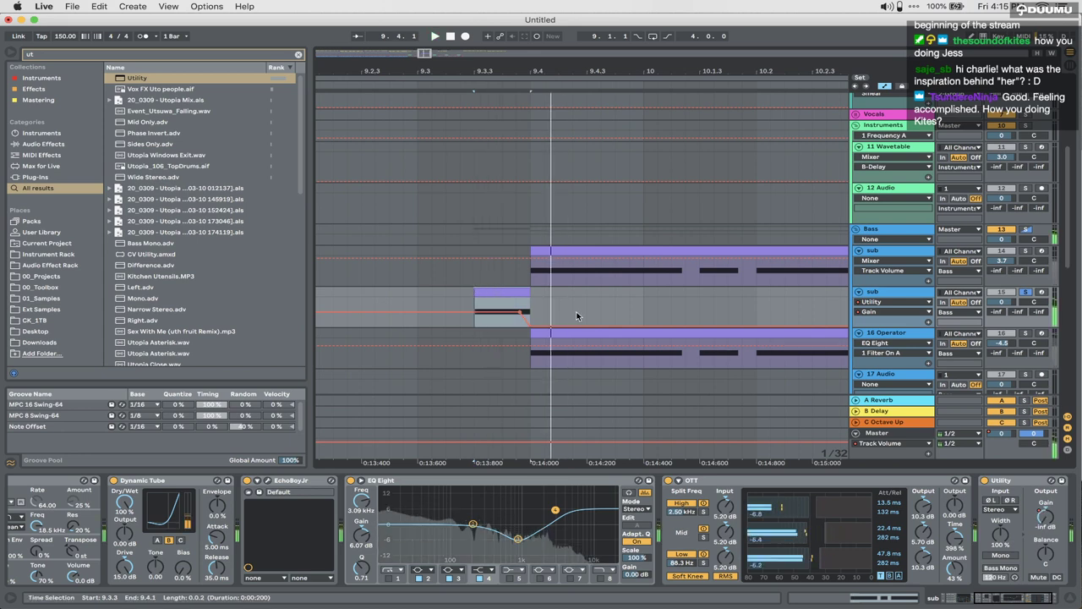
{"action": "key", "text": "a"}
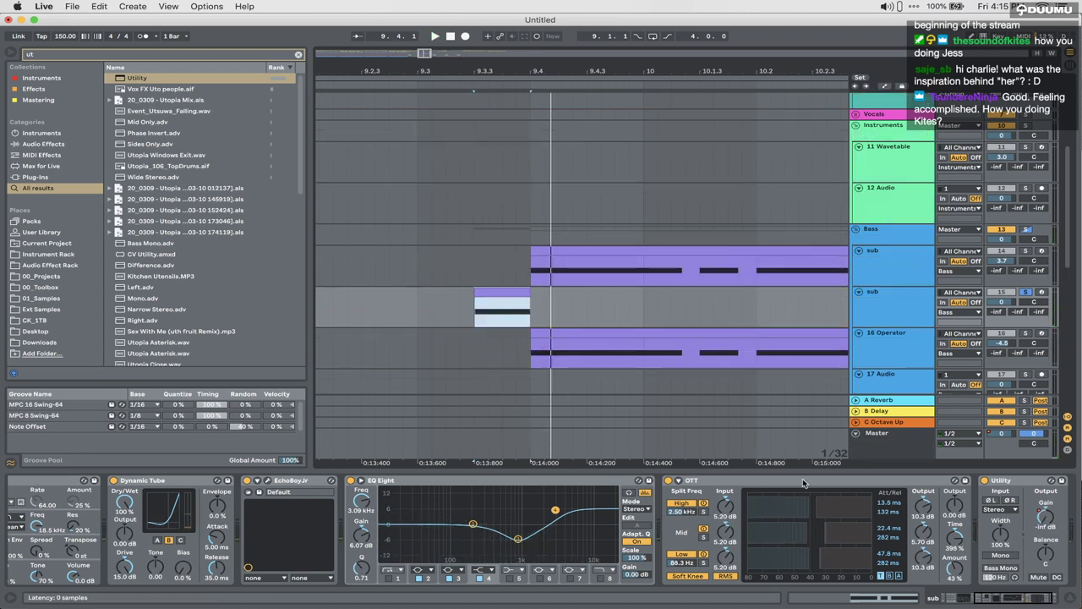
Step: Enable EQ Eight's first band as a low cut at 31.6 Hz with a Q of 0.24
{"action": "left_click", "coordinate": [388, 577]}
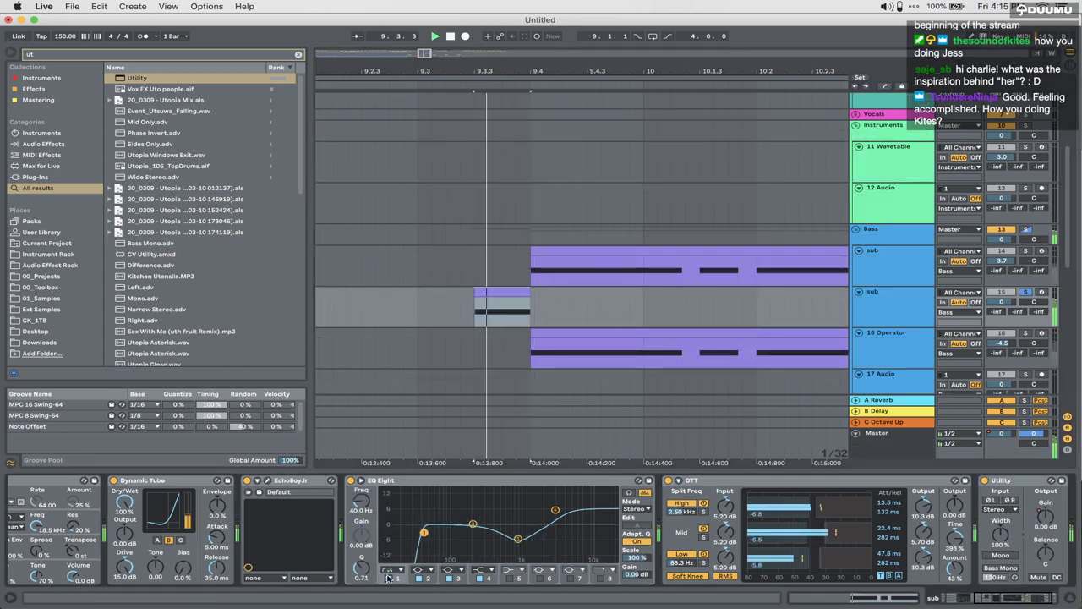
{"action": "left_click_drag", "start_coordinate": [425, 533], "coordinate": [418, 551]}
{"action": "key", "text": "space"}
{"action": "key", "text": "space"}
Step: Set Operator's oscillator decay to 1.62 s and its pitch envelope decay to 245 ms while auditioning the clip
{"action": "scroll", "coordinate": [414, 549], "scroll_direction": "left", "scroll_amount": 5}
{"action": "key", "text": "space"}
{"action": "key", "text": "space"}
{"action": "key", "text": "space"}
{"action": "key", "text": "space"}
{"action": "key", "text": "space"}
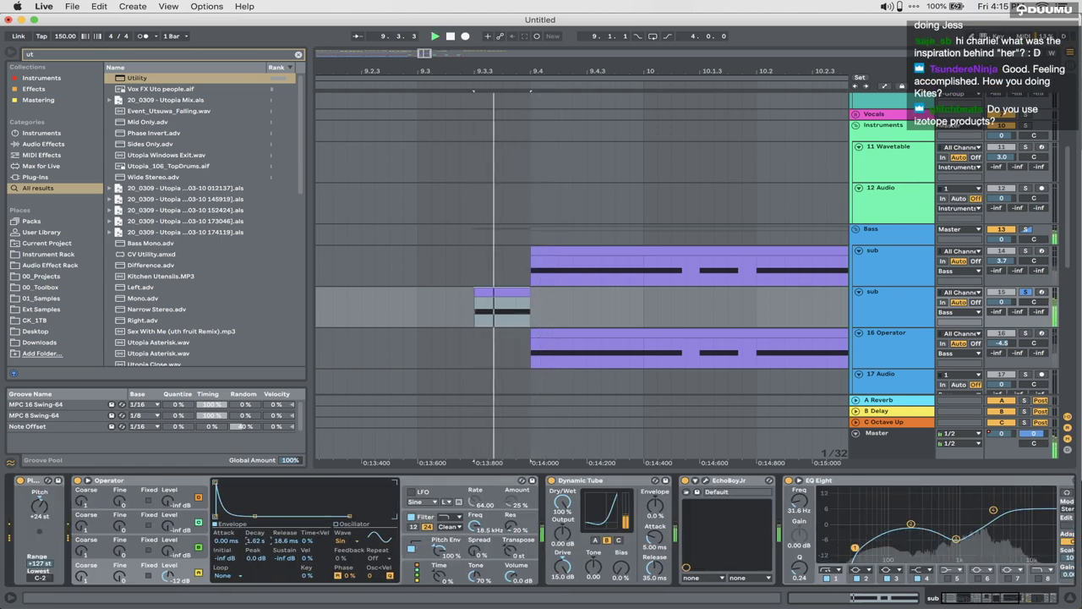
{"action": "left_click", "coordinate": [413, 541]}
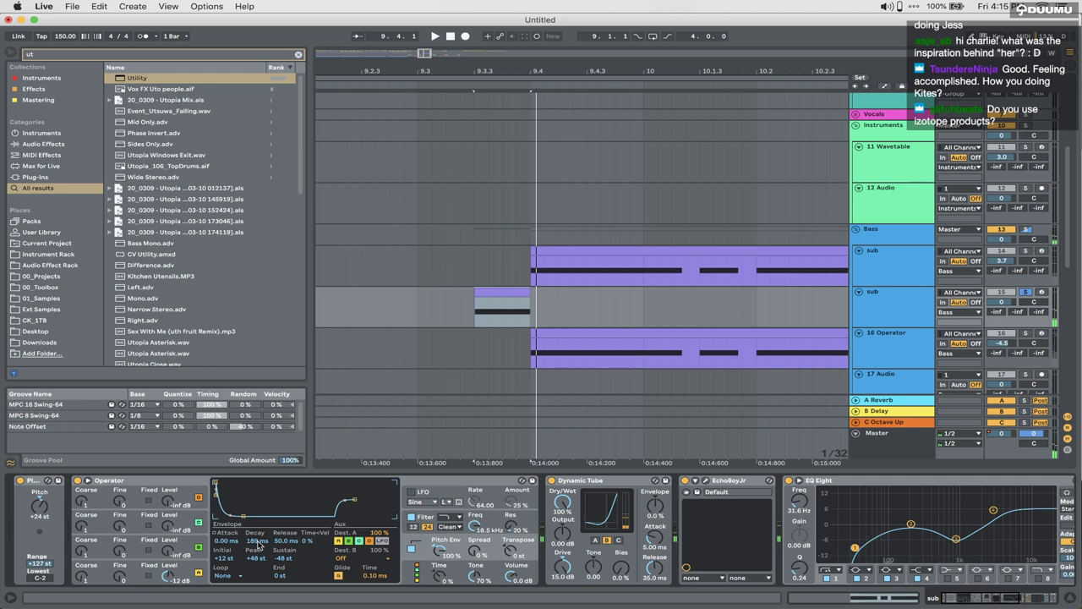
{"action": "left_click_drag", "start_coordinate": [259, 542], "coordinate": [259, 536]}
{"action": "key", "text": "space"}
{"action": "key", "text": "space"}
{"action": "key", "text": "space"}
{"action": "key", "text": "space"}
Step: Unsolo the second sub track and audition the bass clips in the full mix from bar 9
{"action": "left_click", "coordinate": [1025, 292]}
{"action": "key", "text": "space"}
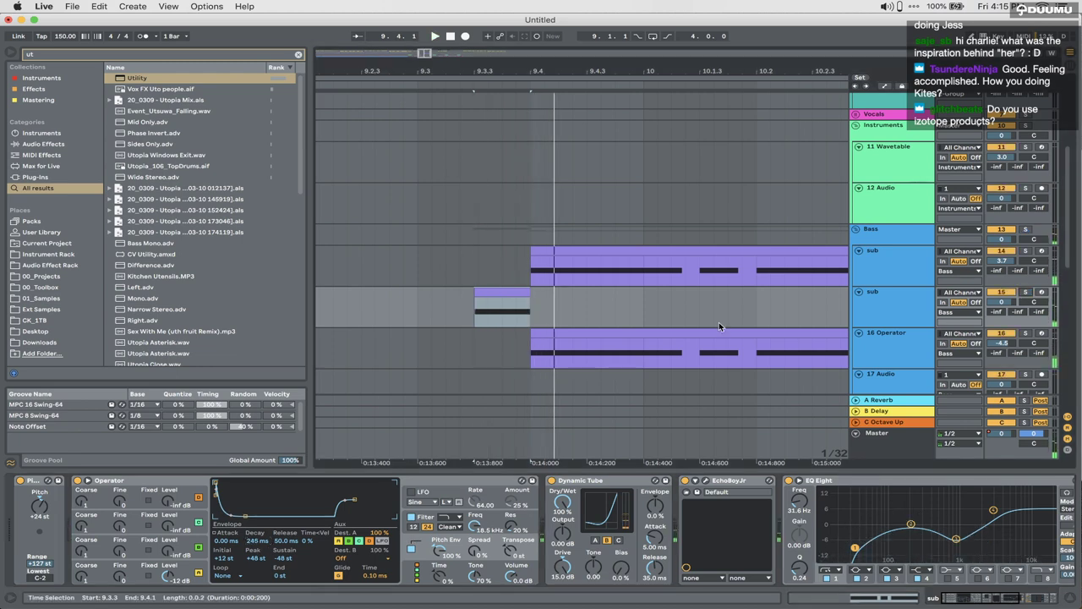
{"action": "scroll", "coordinate": [718, 322], "scroll_direction": "down", "scroll_amount": 5}
{"action": "left_click", "coordinate": [596, 313]}
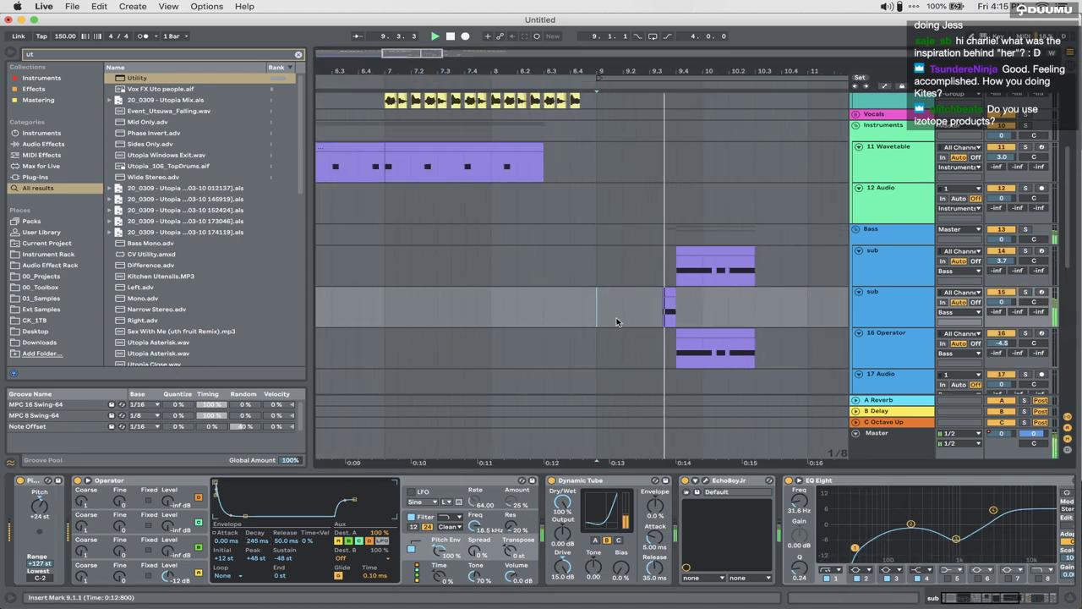
{"action": "left_click", "coordinate": [678, 313]}
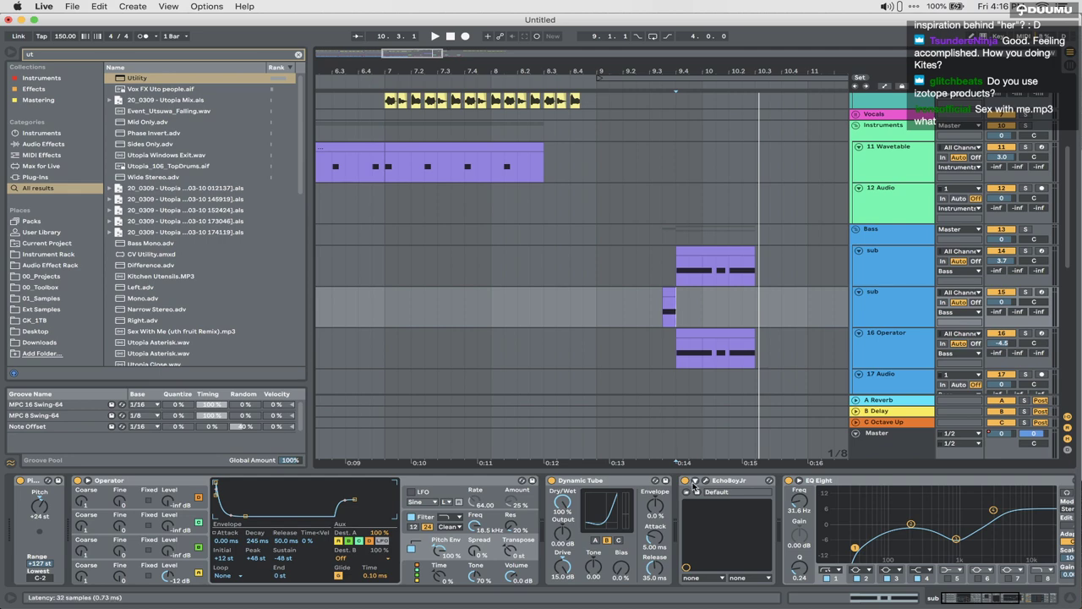
Step: Hide the device view, play the song from the start and loop bars 1 to 5 over the vocal chops
{"action": "key", "text": "super+alt+l"}
{"action": "scroll", "coordinate": [553, 186], "scroll_direction": "up", "scroll_amount": 5}
{"action": "scroll", "coordinate": [553, 187], "scroll_direction": "down", "scroll_amount": 10}
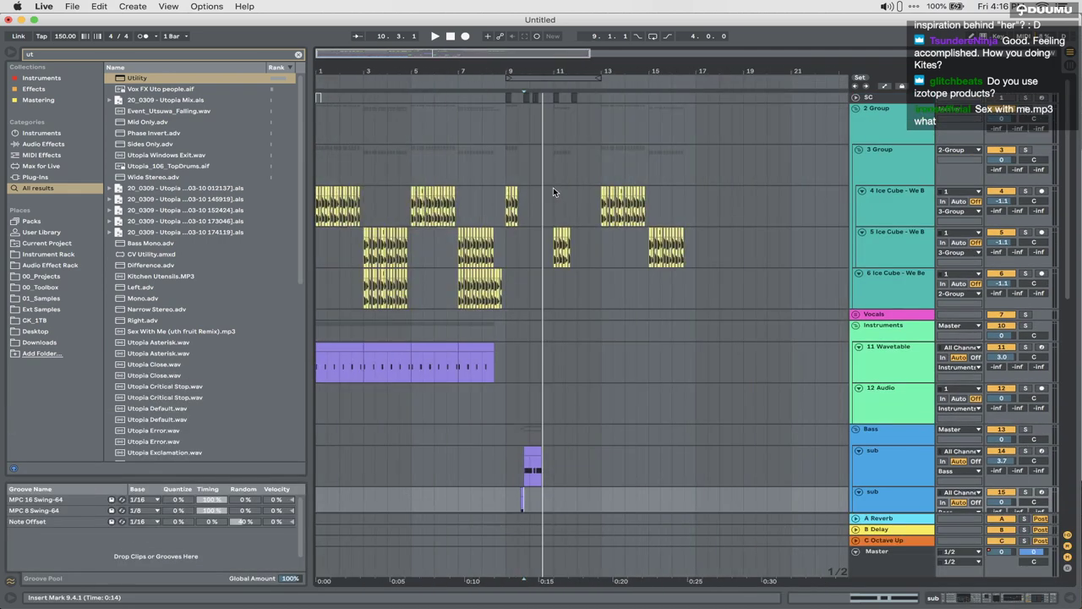
{"action": "scroll", "coordinate": [559, 187], "scroll_direction": "up", "scroll_amount": 10}
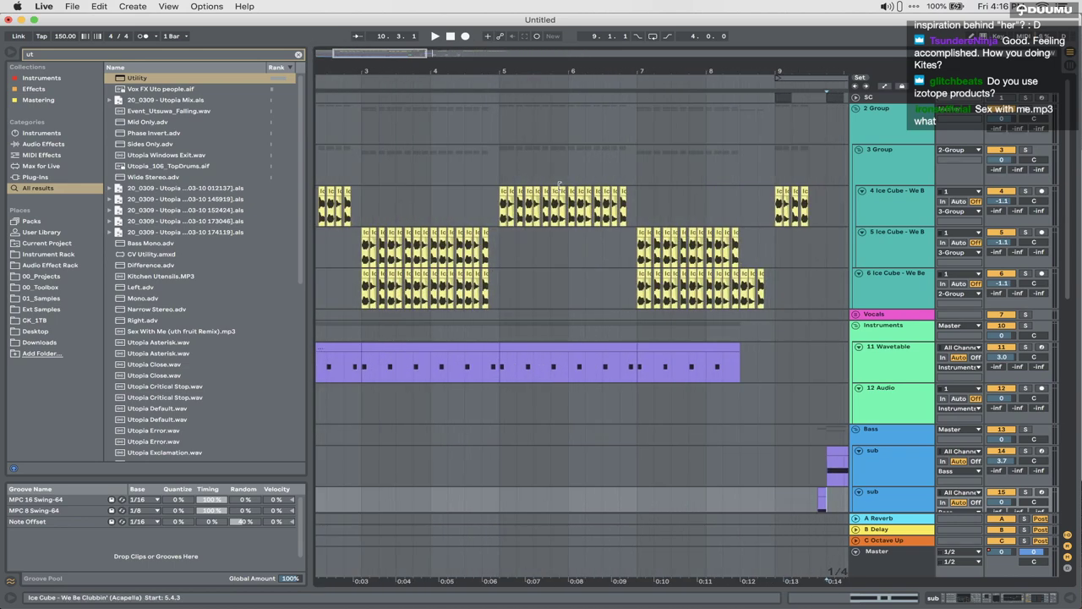
{"action": "scroll", "coordinate": [559, 185], "scroll_direction": "left", "scroll_amount": 3}
{"action": "scroll", "coordinate": [559, 185], "scroll_direction": "down", "scroll_amount": 2}
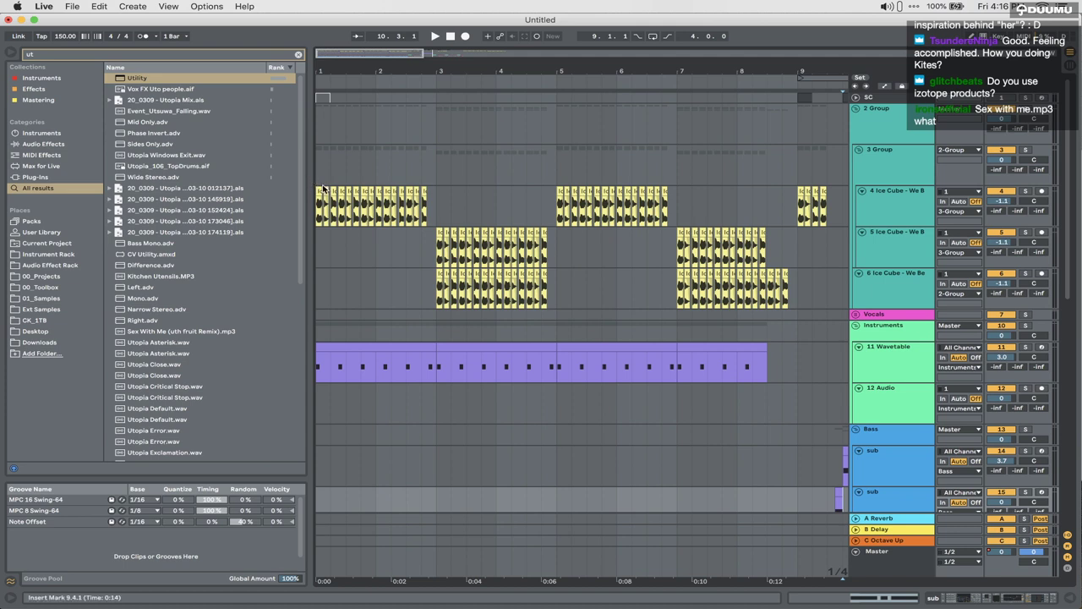
{"action": "left_click", "coordinate": [322, 188]}
{"action": "key", "text": "space"}
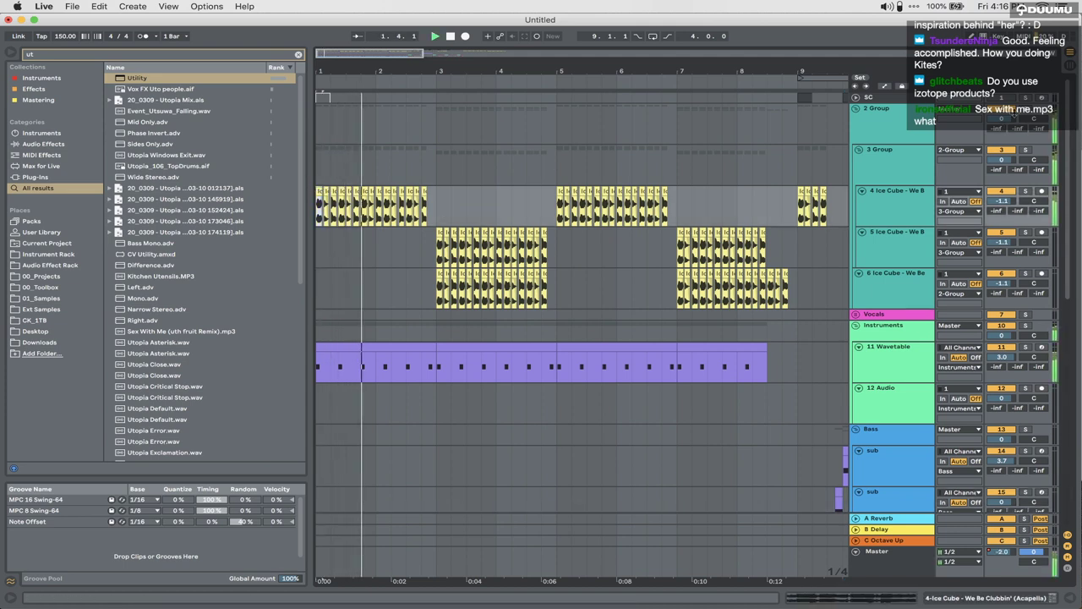
{"action": "left_click", "coordinate": [557, 171], "text": "shift"}
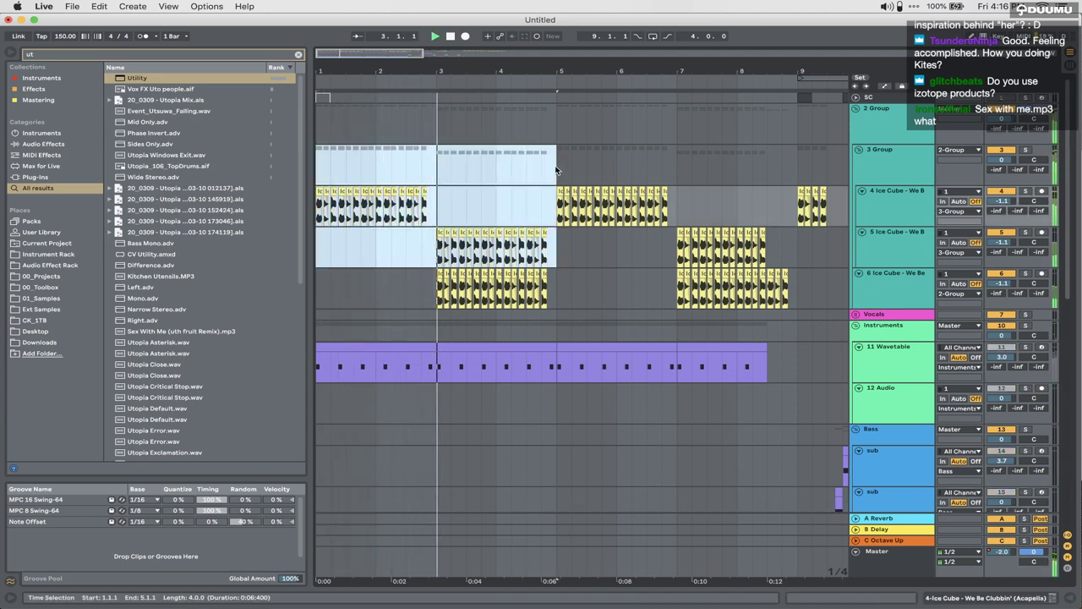
{"action": "key", "text": "super+l"}
{"action": "scroll", "coordinate": [555, 166], "scroll_direction": "up", "scroll_amount": 3}
{"action": "scroll", "coordinate": [557, 169], "scroll_direction": "left", "scroll_amount": 3}
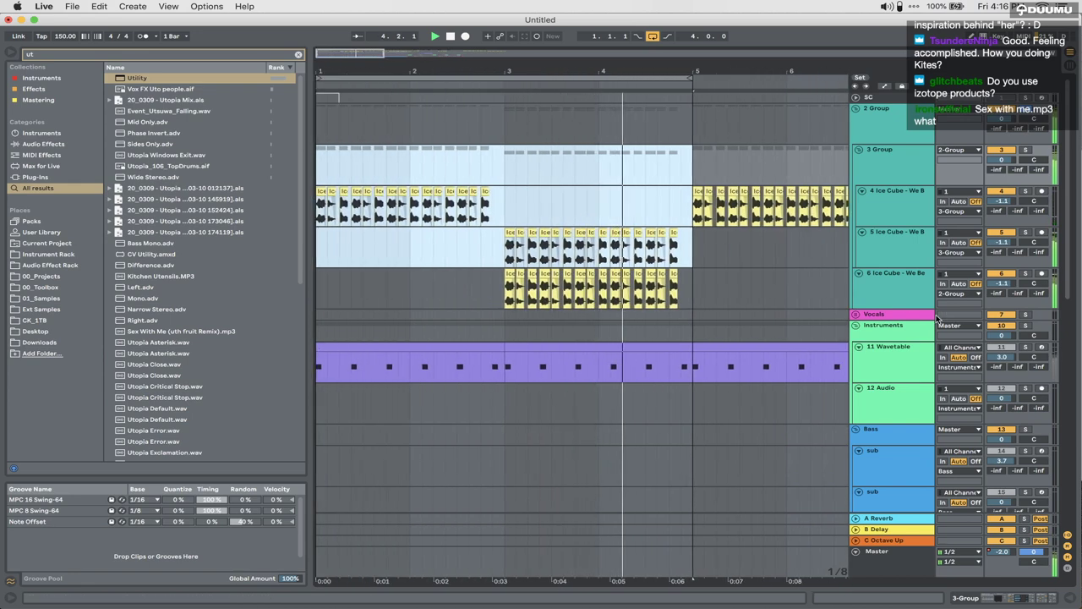
Step: Delete the vocal chops on the third Ice Cube track between 2.1.1 and 8.3.1, keeping its final short group of chops
{"action": "key", "text": "x"}
{"action": "left_click_drag", "start_coordinate": [557, 287], "coordinate": [334, 288]}
{"action": "key", "text": "Delete"}
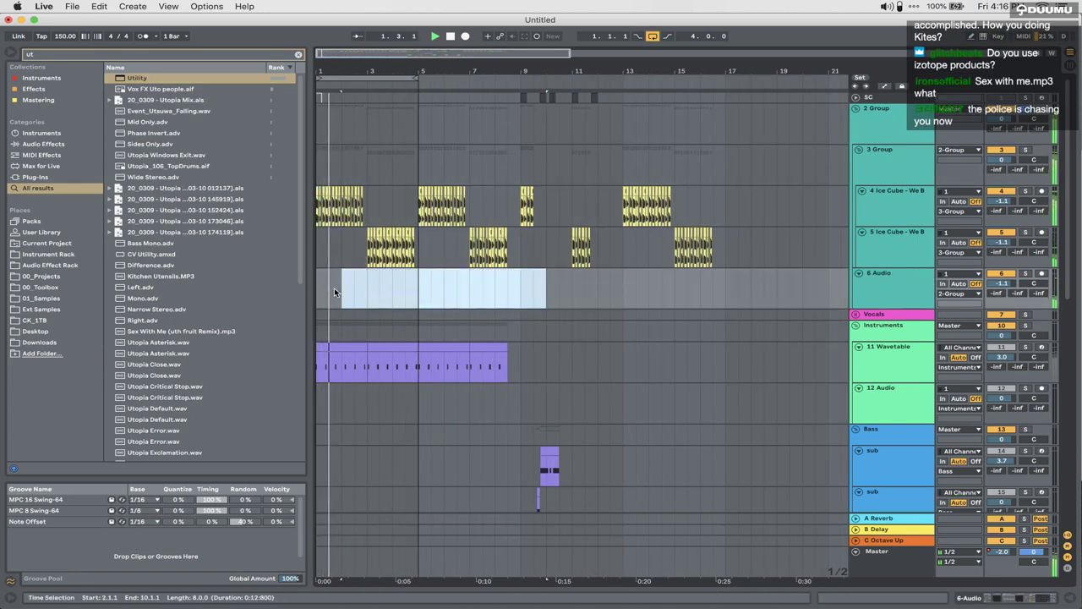
{"action": "key", "text": "super+v"}
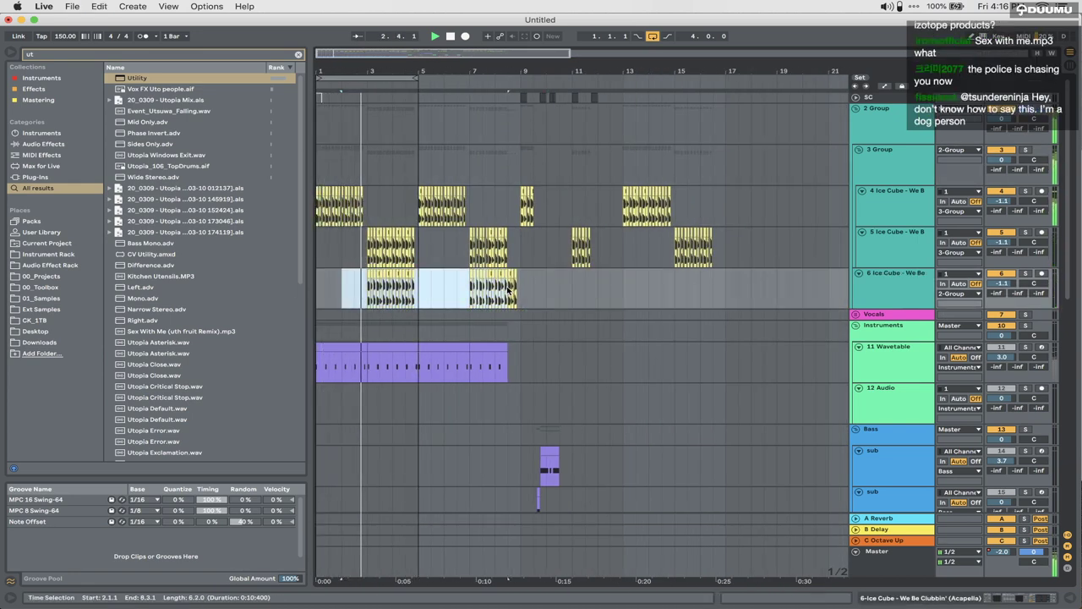
{"action": "key", "text": "Delete"}
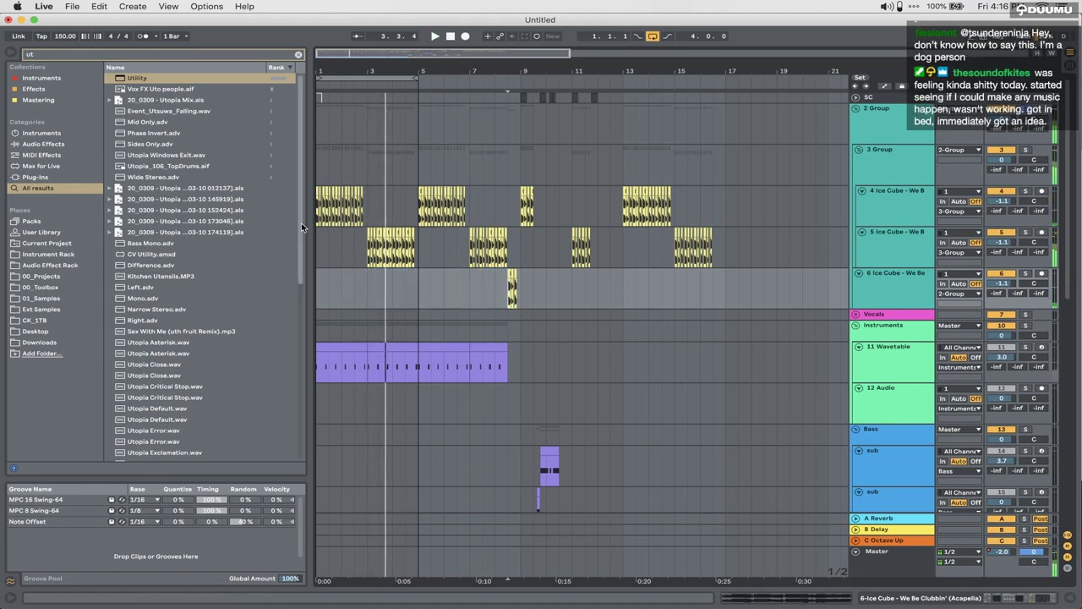
Step: Stop playback, show the device chain of 3 Group and turn off its Alien Voice rack
{"action": "key", "text": "space"}
{"action": "left_click", "coordinate": [331, 169]}
{"action": "left_click", "coordinate": [1030, 601]}
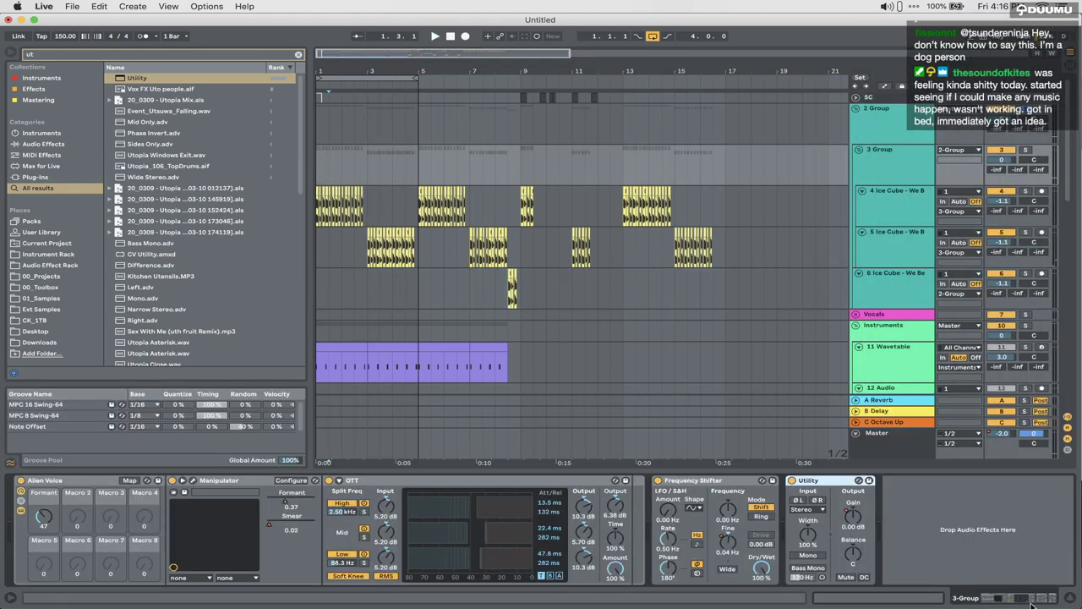
{"action": "left_click", "coordinate": [18, 480]}
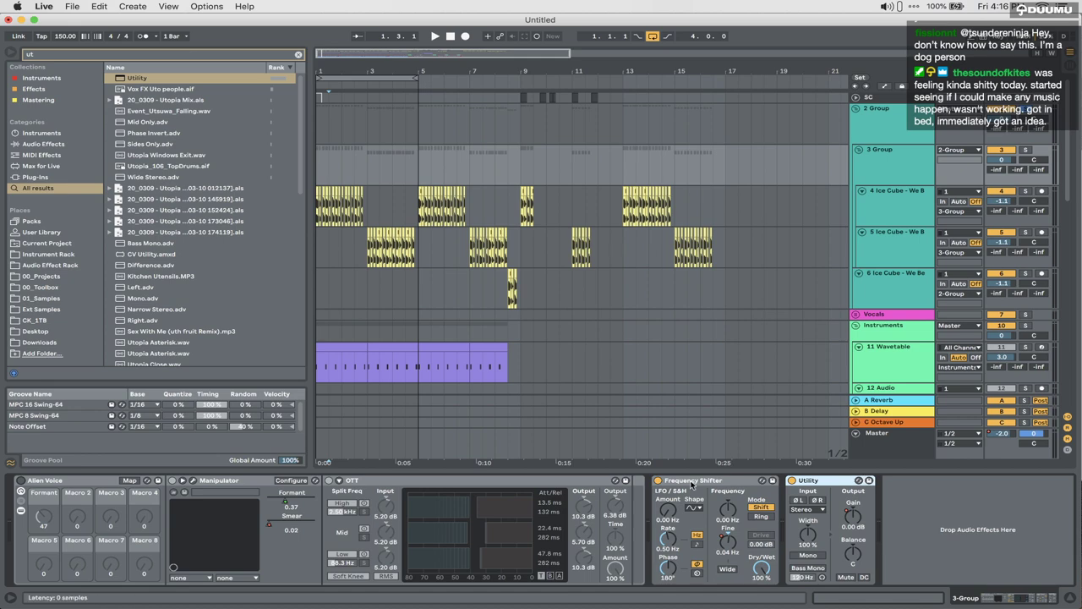
Step: Play the vocal chops from the start without the Alien Voice rack and show the device chain of track 5 Ice Cube
{"action": "left_click", "coordinate": [320, 167]}
{"action": "key", "text": "space"}
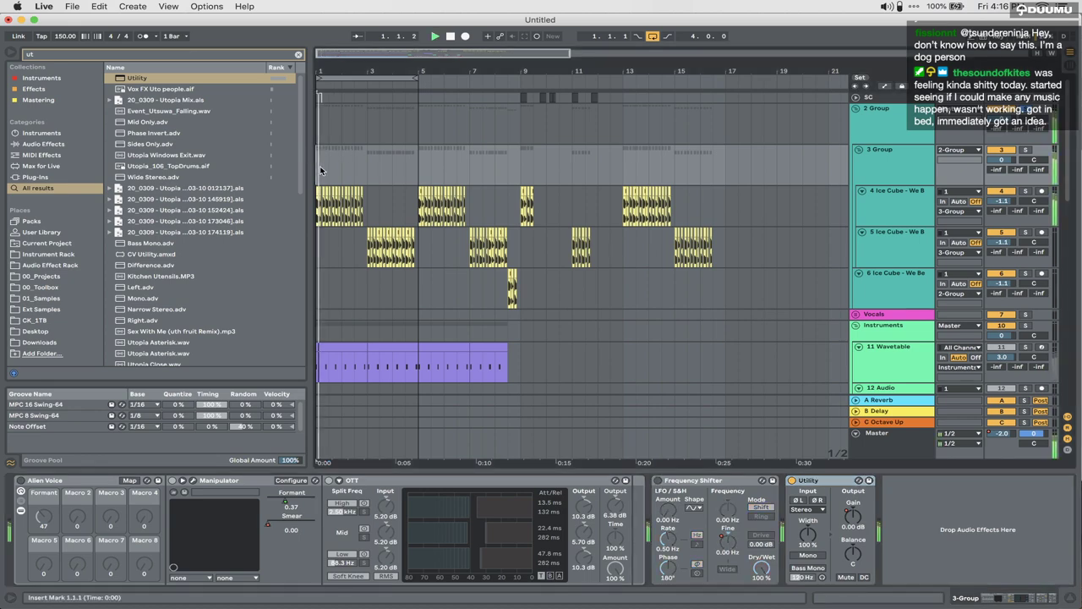
{"action": "scroll", "coordinate": [320, 168], "scroll_direction": "up", "scroll_amount": 4}
{"action": "left_click", "coordinate": [897, 241]}
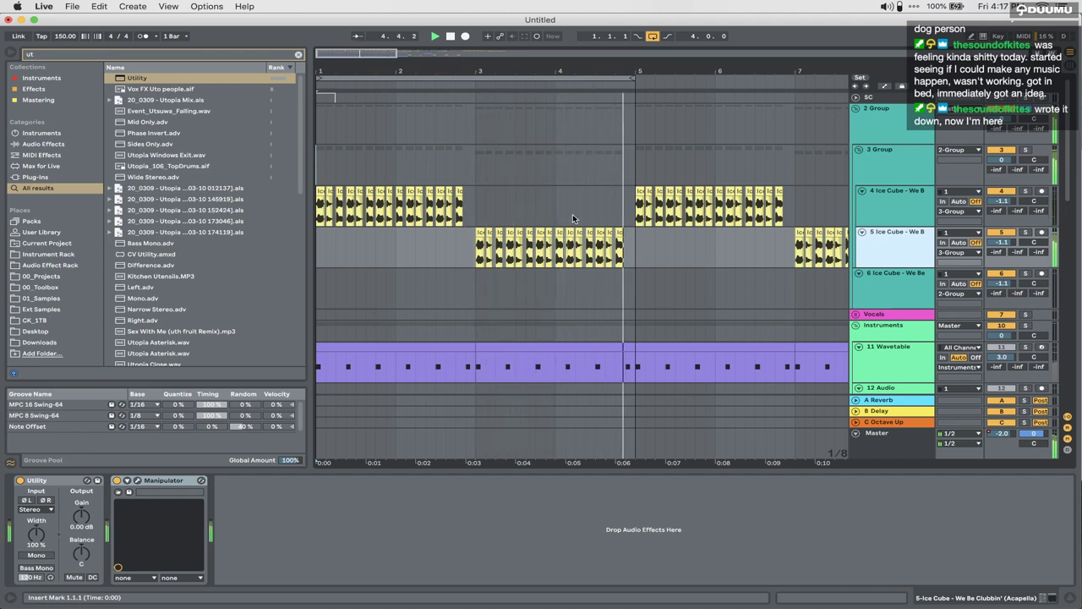
Step: Turn the Alien Voice rack on 3 Group back on and briefly view its Manipulator plug-in window
{"action": "left_click", "coordinate": [888, 174]}
{"action": "left_click", "coordinate": [21, 480]}
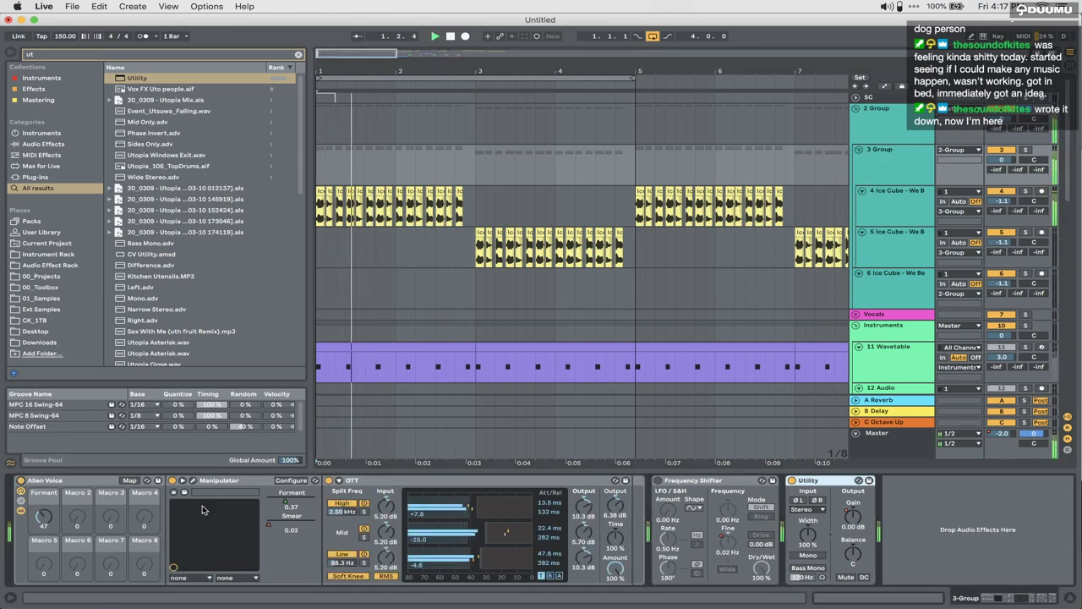
{"action": "left_click", "coordinate": [192, 481]}
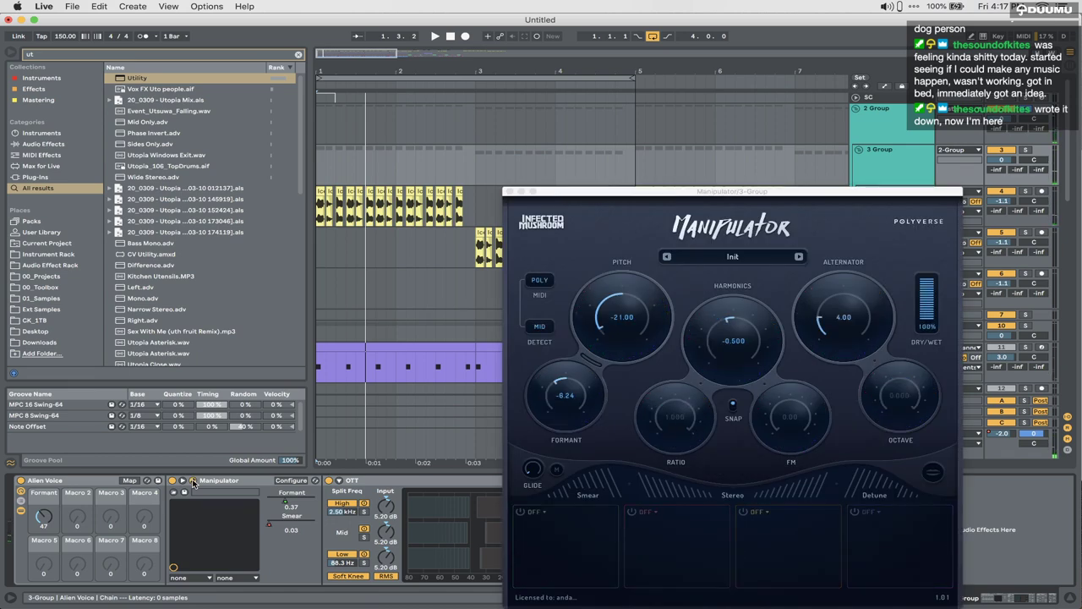
{"action": "left_click", "coordinate": [193, 481]}
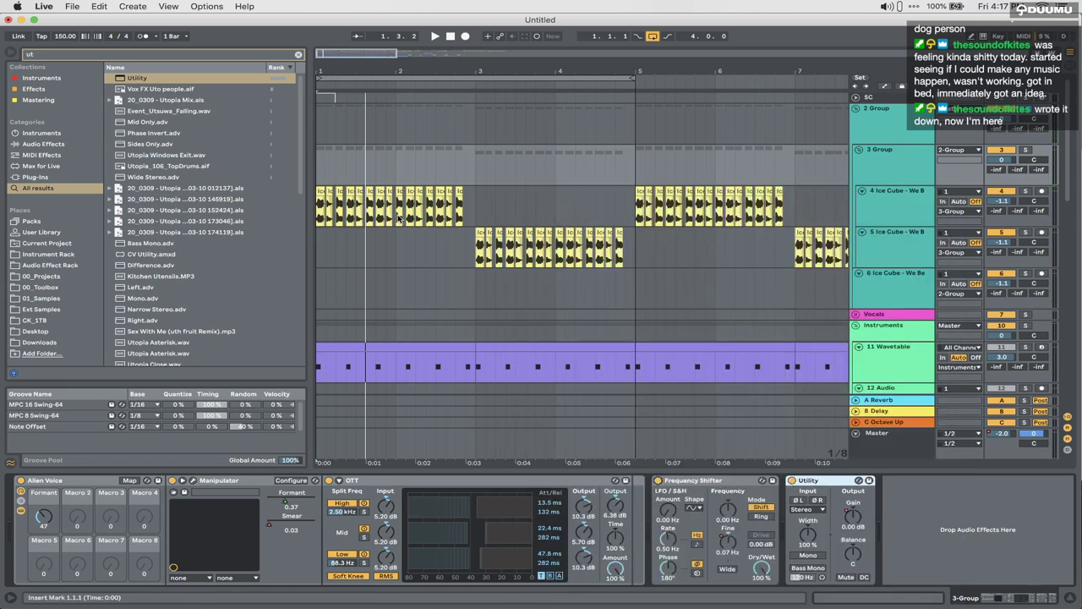
Step: Unsolo 2 Group, play the full song from the start and turn off the arrangement loop
{"action": "left_click", "coordinate": [1026, 109]}
{"action": "key", "text": "space"}
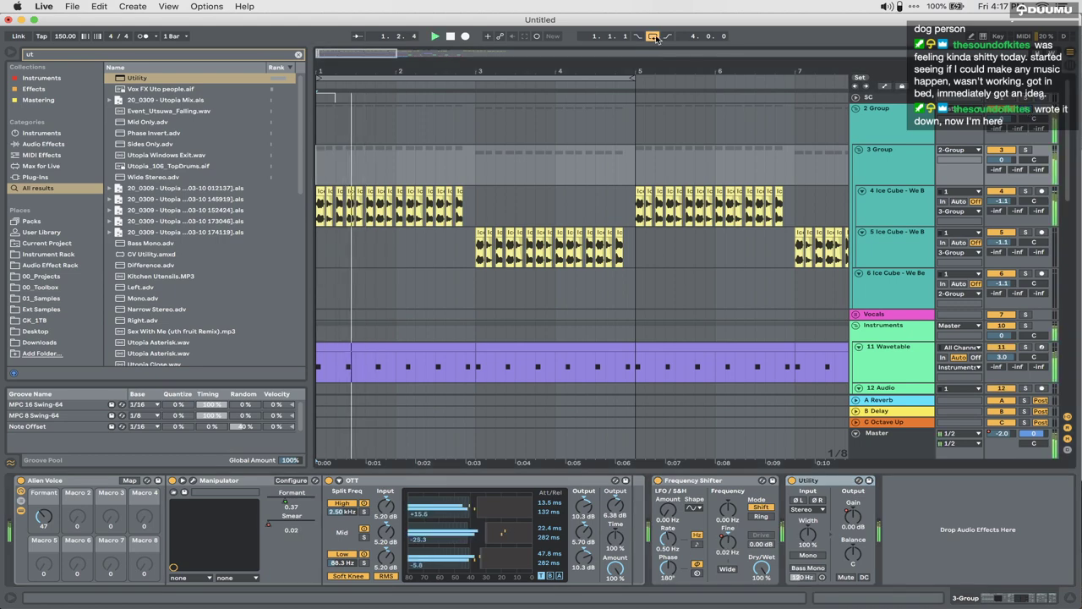
{"action": "left_click", "coordinate": [662, 36]}
{"action": "left_click", "coordinate": [654, 36]}
{"action": "left_click", "coordinate": [667, 37]}
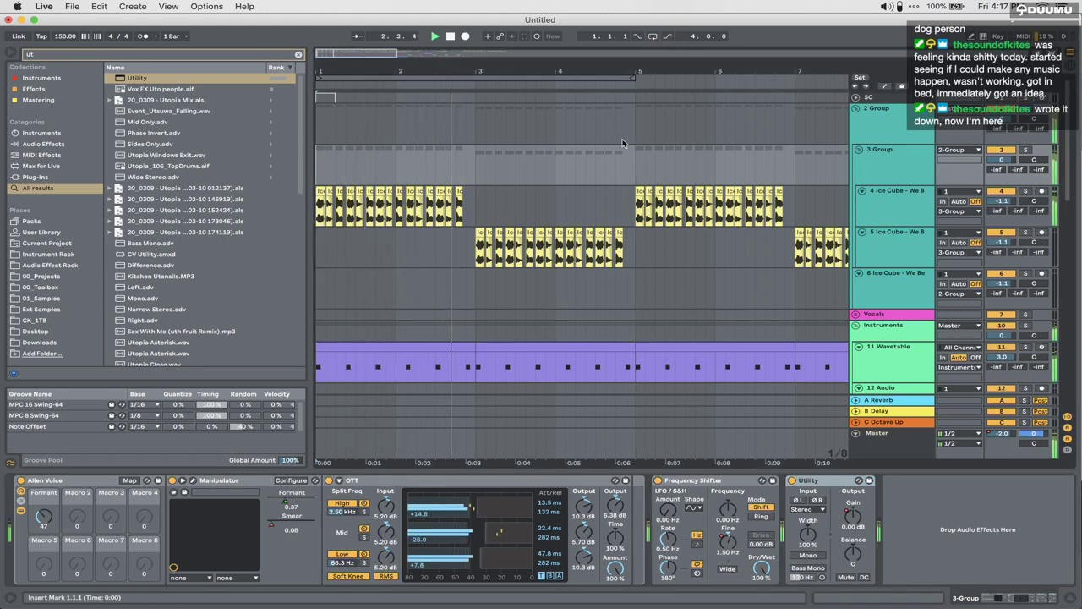
Step: Copy the clap roll at the end of bar 6 on the 25 Clap Glitch track to 10.2.3
{"action": "scroll", "coordinate": [531, 386], "scroll_direction": "down", "scroll_amount": 1}
{"action": "scroll", "coordinate": [531, 386], "scroll_direction": "right", "scroll_amount": 1}
{"action": "scroll", "coordinate": [569, 468], "scroll_direction": "down", "scroll_amount": 10}
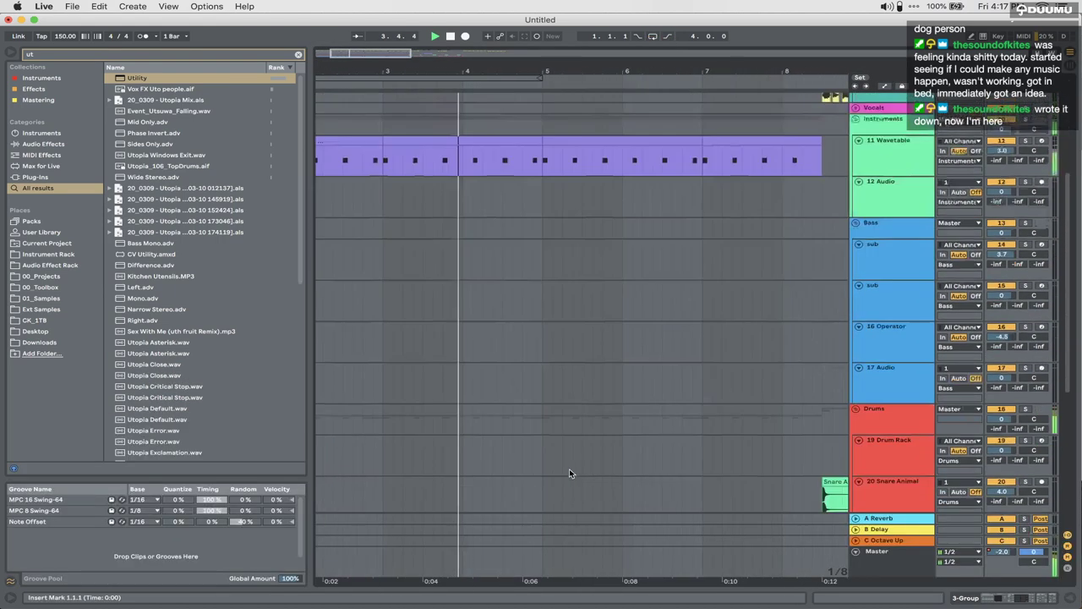
{"action": "scroll", "coordinate": [570, 473], "scroll_direction": "down", "scroll_amount": 3}
{"action": "scroll", "coordinate": [570, 473], "scroll_direction": "right", "scroll_amount": 2}
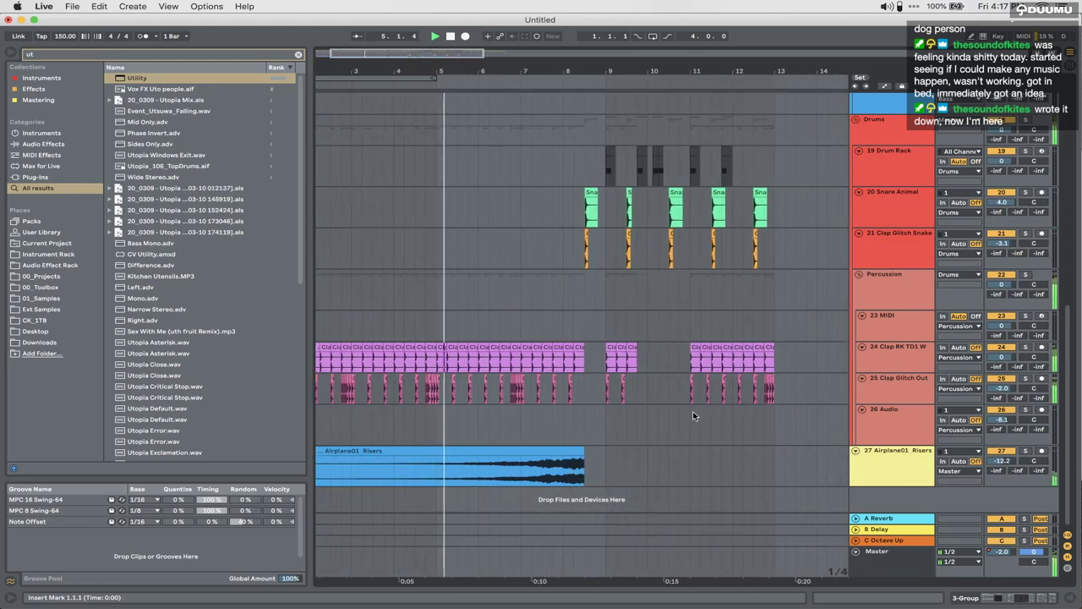
{"action": "scroll", "coordinate": [695, 411], "scroll_direction": "up", "scroll_amount": 1}
{"action": "scroll", "coordinate": [698, 411], "scroll_direction": "up", "scroll_amount": 3}
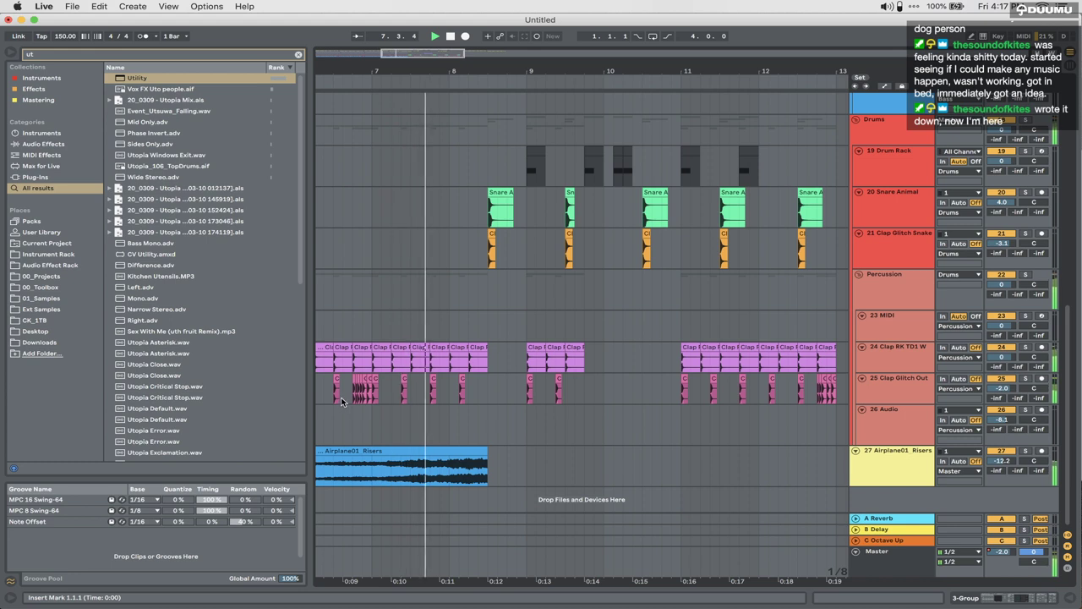
{"action": "left_click_drag", "start_coordinate": [343, 399], "coordinate": [627, 387]}
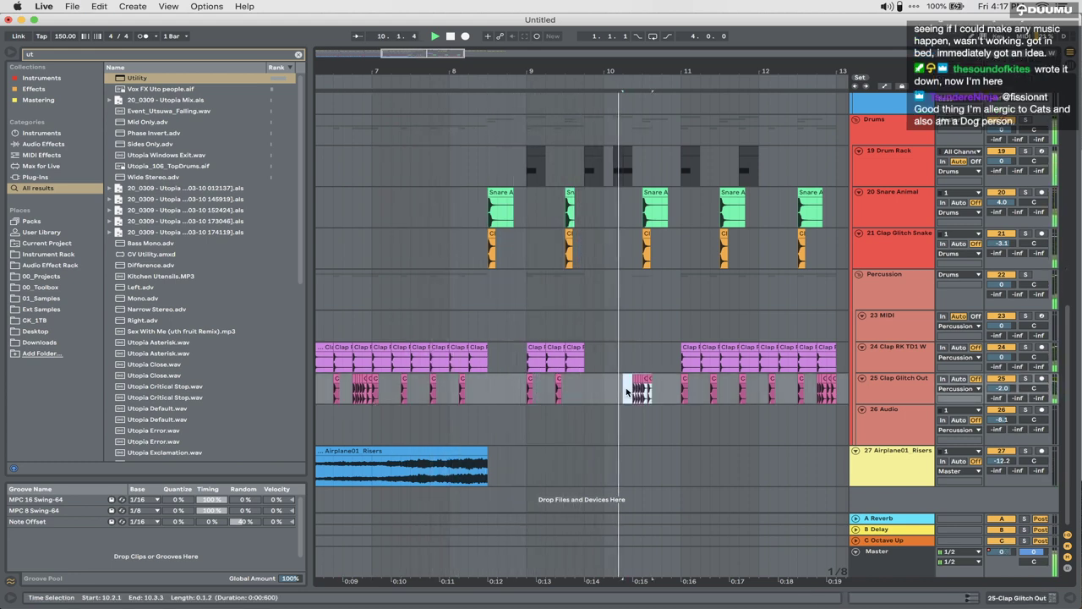
Step: Delete the part of the copied clap roll between 10.3.1 and 10.4.1 and audition it from bar 10
{"action": "key", "text": "space"}
{"action": "scroll", "coordinate": [646, 392], "scroll_direction": "up", "scroll_amount": 5}
{"action": "left_click_drag", "start_coordinate": [626, 361], "coordinate": [639, 387]}
{"action": "left_click", "coordinate": [683, 399]}
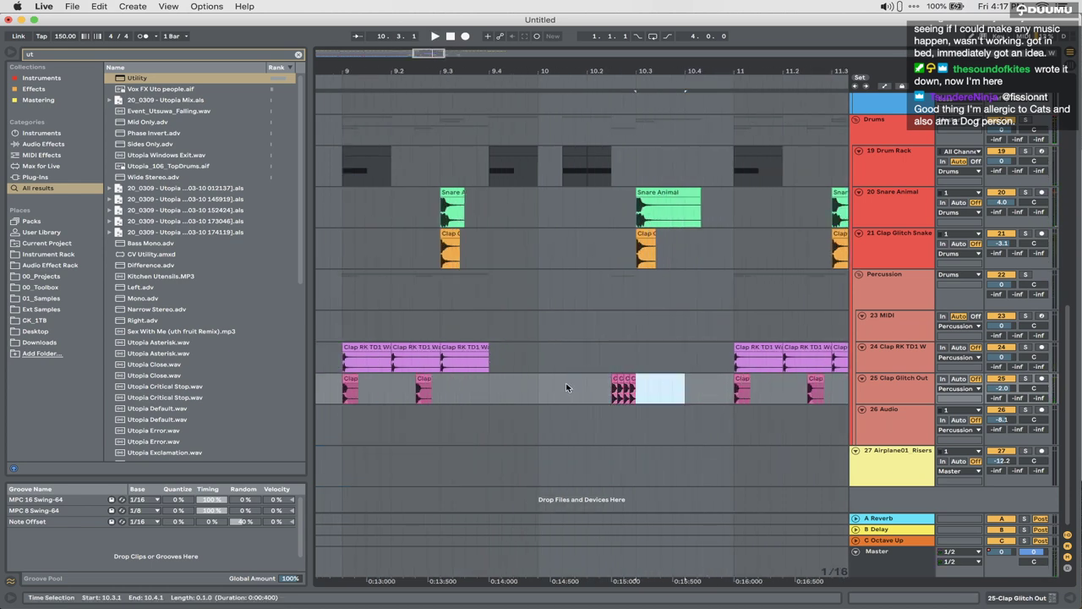
{"action": "left_click", "coordinate": [542, 396]}
{"action": "key", "text": "space"}
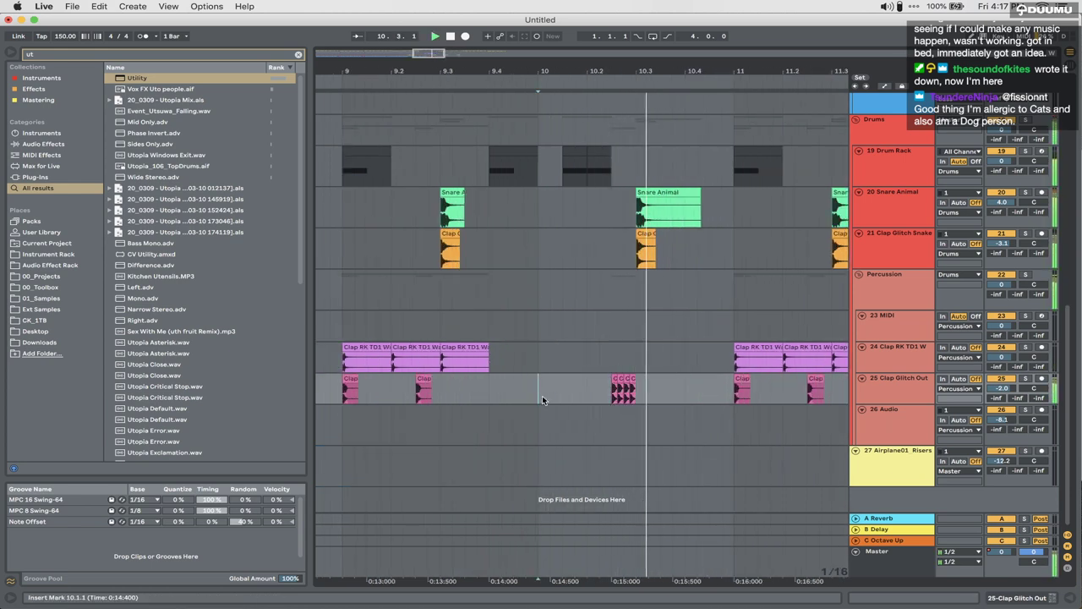
{"action": "key", "text": "space"}
Step: Duplicate the Clap RK TD1 clip five times to fill the gap up to bar 11 and play from bar 9
{"action": "scroll", "coordinate": [579, 359], "scroll_direction": "down", "scroll_amount": 4}
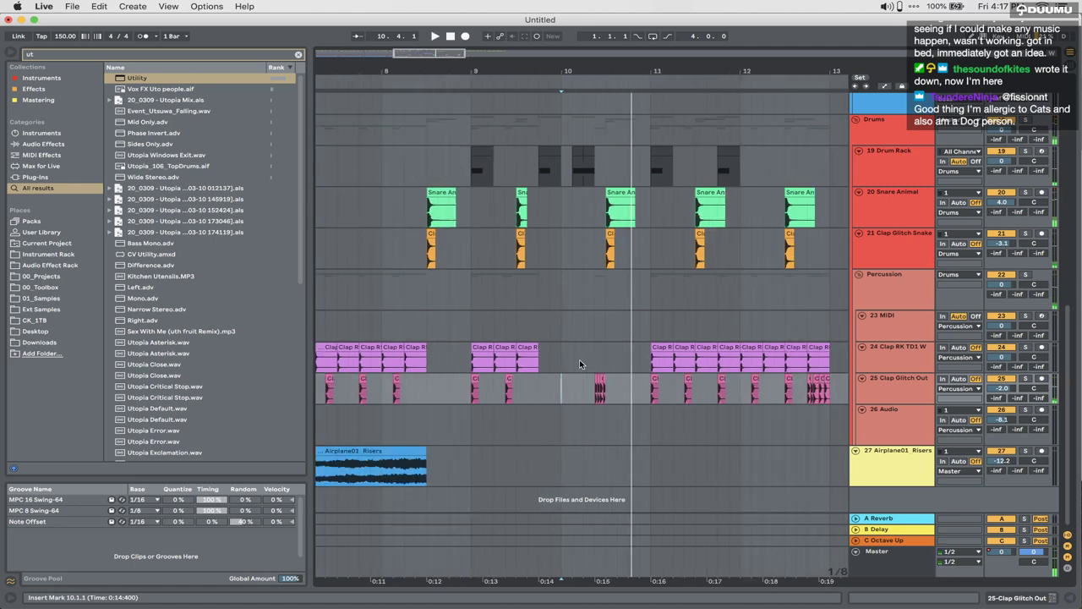
{"action": "left_click", "coordinate": [525, 345]}
{"action": "key", "text": "super+d"}
{"action": "key", "text": "super+d"}
{"action": "key", "text": "super+d"}
{"action": "key", "text": "super+d"}
{"action": "key", "text": "super+d"}
{"action": "left_click", "coordinate": [471, 349]}
{"action": "key", "text": "space"}
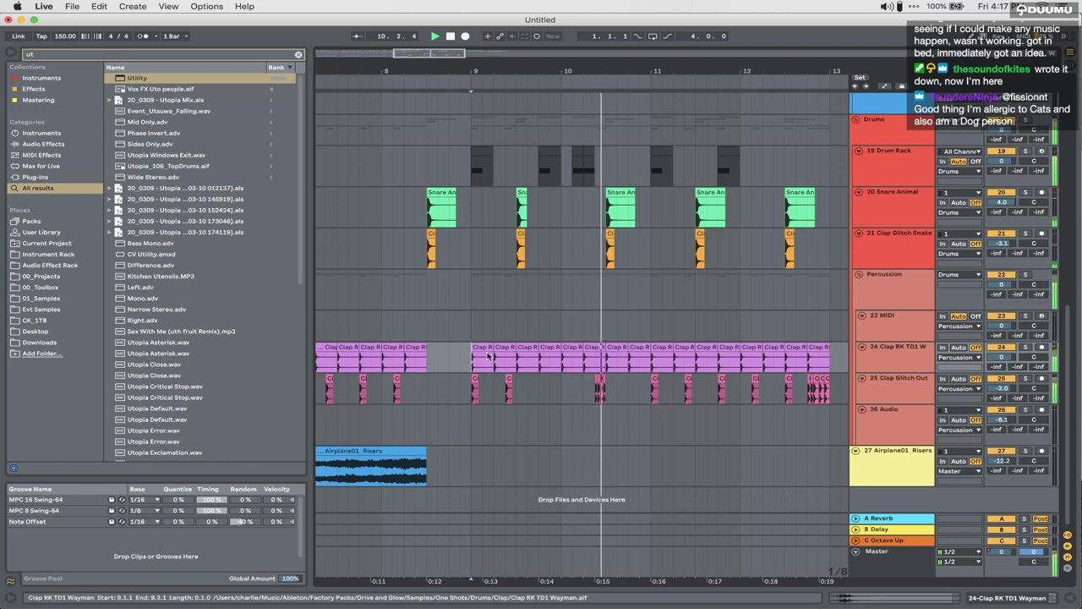
Step: Delete the Clap RK TD1 clip at 10.1.1 and audition the rhythm from 9.4.1
{"action": "key", "text": "space"}
{"action": "left_click", "coordinate": [576, 347]}
{"action": "key", "text": "Delete"}
{"action": "left_click", "coordinate": [539, 339]}
{"action": "key", "text": "space"}
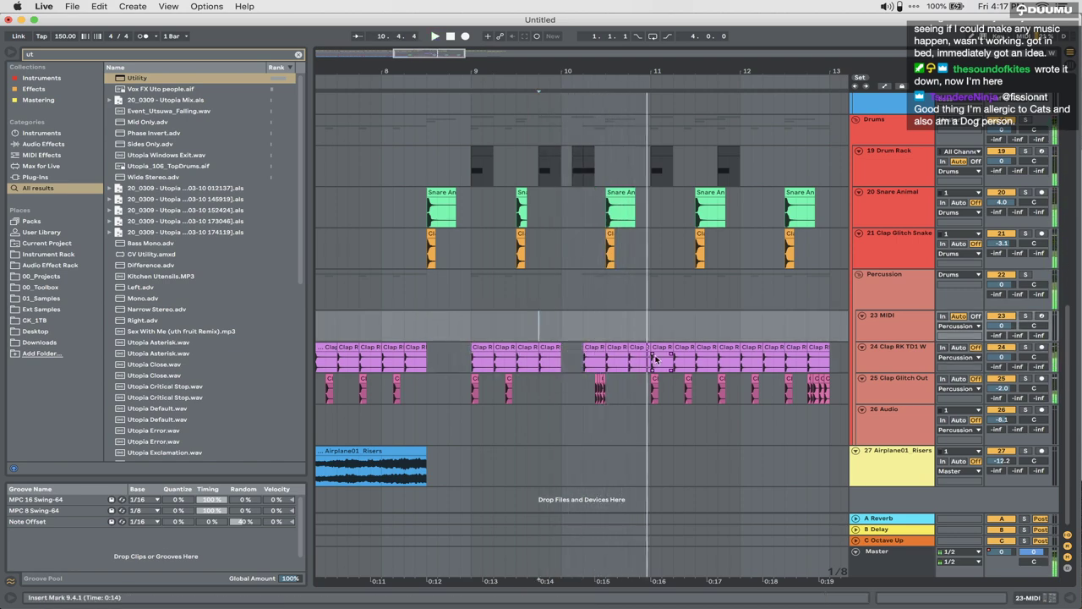
Step: Duplicate the short clip on the second sub track to 10.3.3 and audition it from 10.2.1 and 10.3.1
{"action": "scroll", "coordinate": [617, 329], "scroll_direction": "up", "scroll_amount": 10}
{"action": "scroll", "coordinate": [567, 427], "scroll_direction": "down", "scroll_amount": 2}
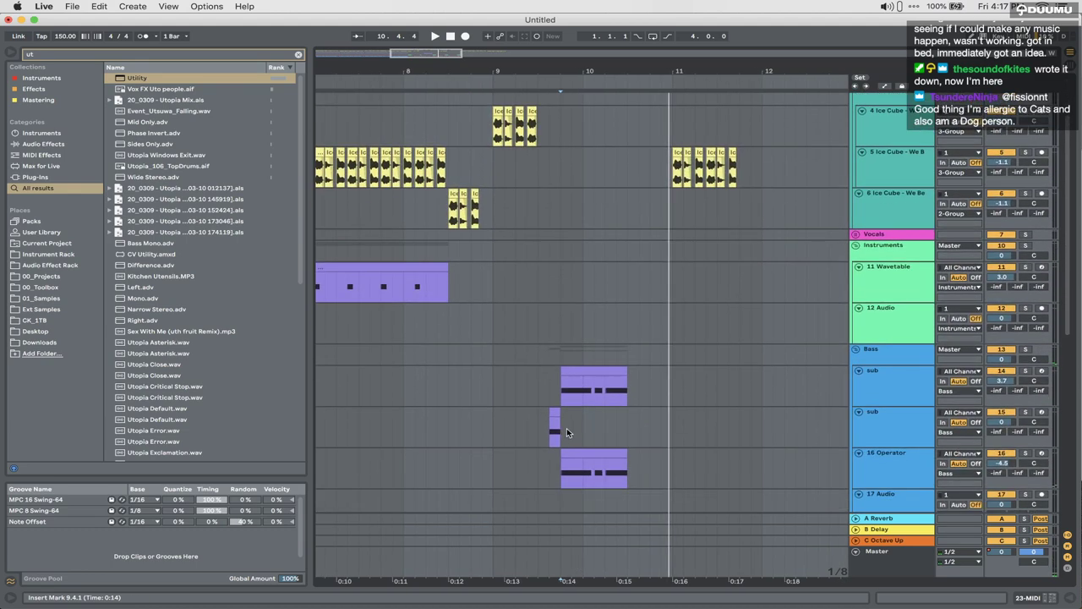
{"action": "left_click_drag", "start_coordinate": [540, 426], "coordinate": [631, 427]}
{"action": "key", "text": "super+d"}
{"action": "left_click", "coordinate": [607, 424]}
{"action": "key", "text": "space"}
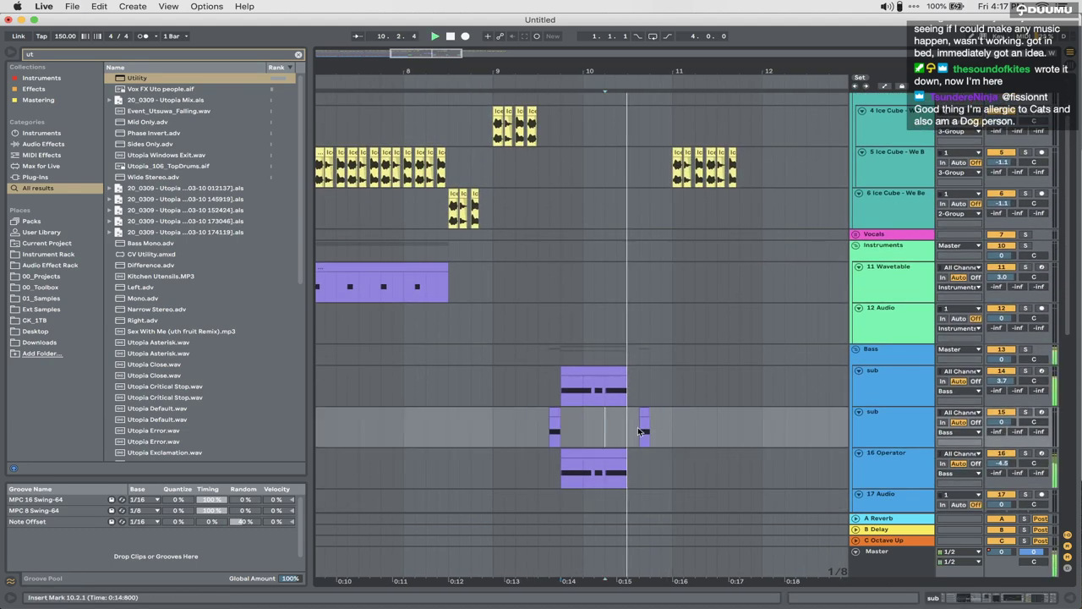
{"action": "key", "text": "space"}
{"action": "left_click", "coordinate": [626, 418]}
{"action": "key", "text": "space"}
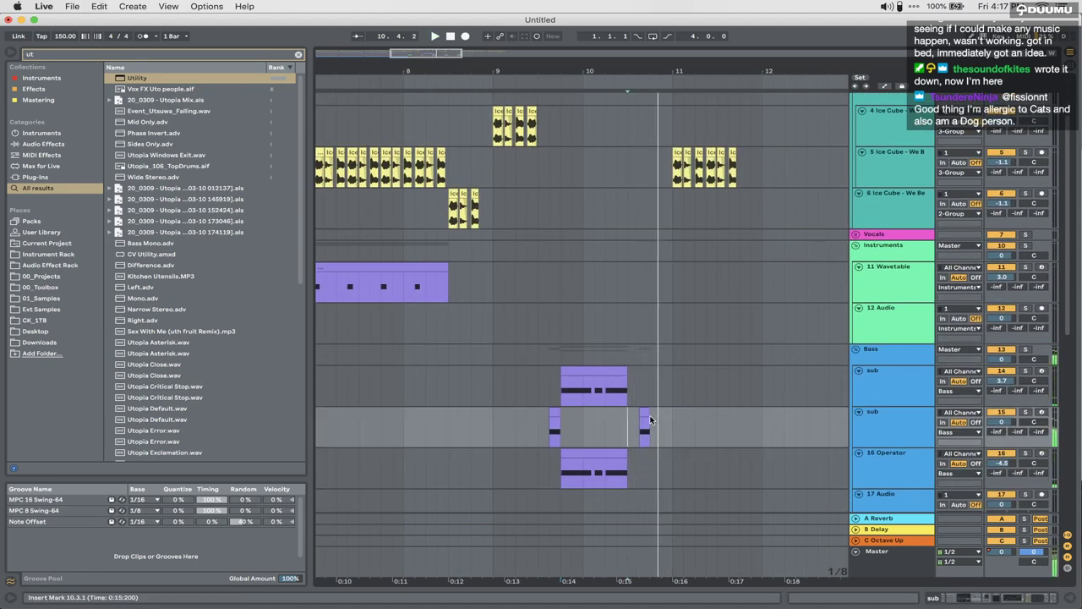
Step: Duplicate the second sub track, delete the earlier clip on the copy and move its remaining clip to 10.4.3
{"action": "left_click", "coordinate": [859, 429]}
{"action": "key", "text": "super+d"}
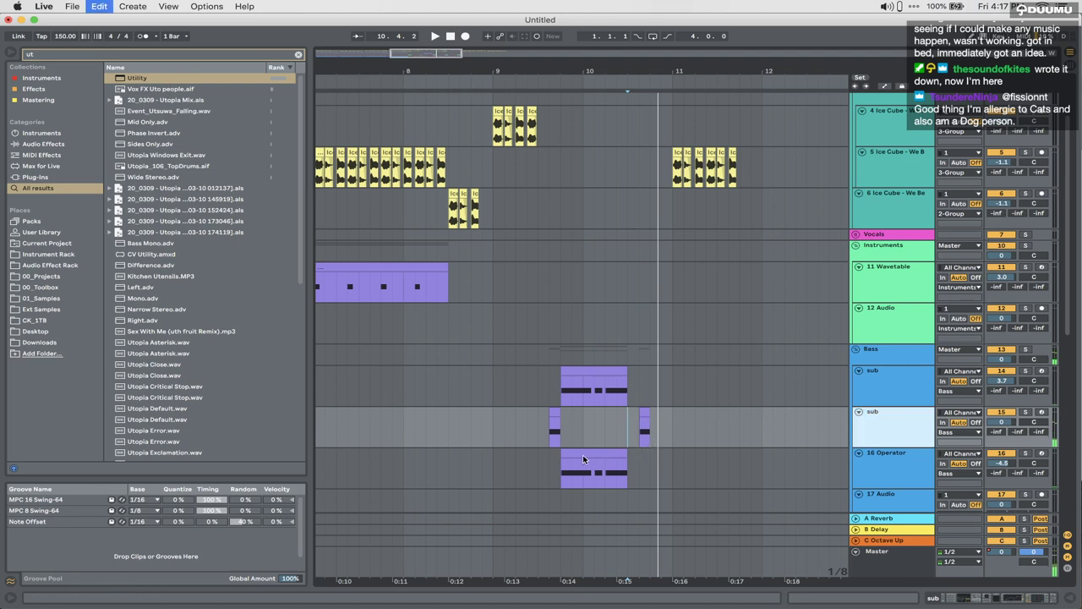
{"action": "key", "text": "space"}
{"action": "left_click_drag", "start_coordinate": [584, 459], "coordinate": [510, 467]}
{"action": "key", "text": "Delete"}
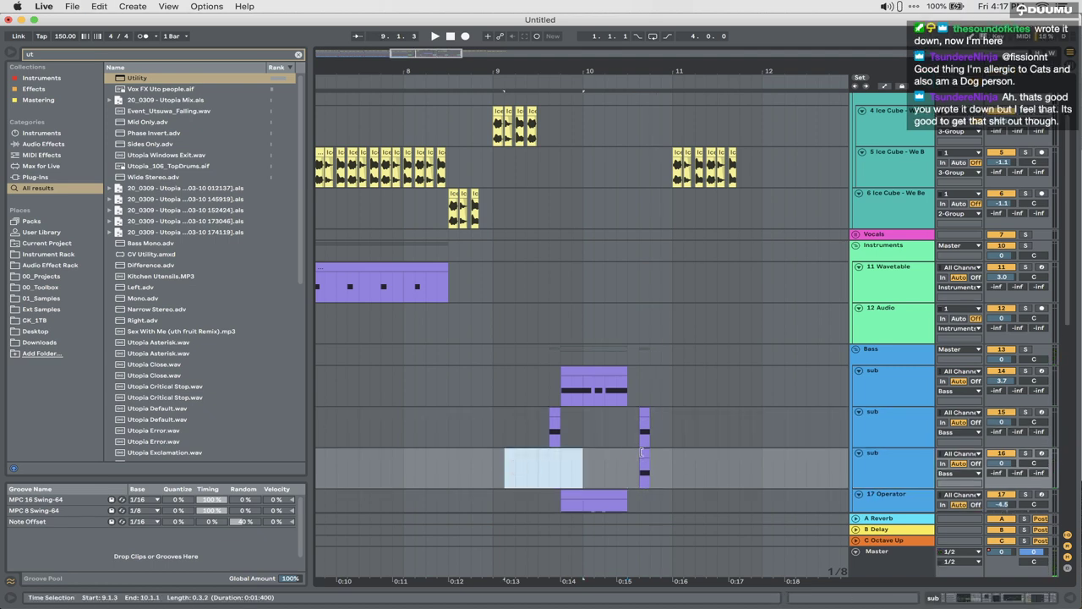
{"action": "left_click_drag", "start_coordinate": [645, 452], "coordinate": [667, 461]}
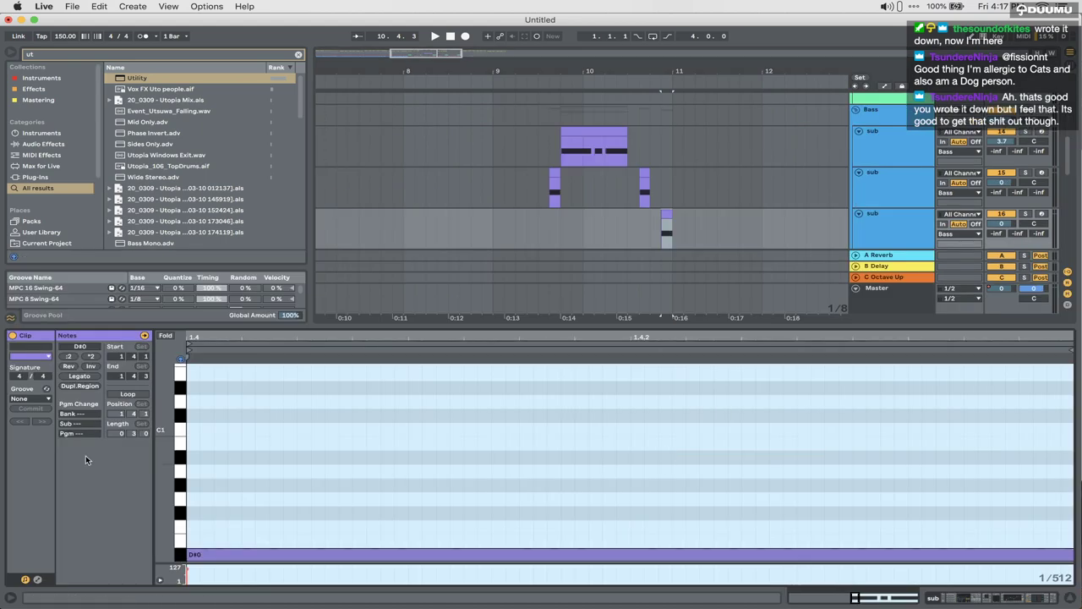
Step: Open the moved sub clip and transpose its note up one octave to D#1
{"action": "double_click", "coordinate": [667, 460]}
{"action": "key", "text": "ctrl+a"}
{"action": "key", "text": "shift+Down"}
{"action": "key", "text": "shift+Up"}
{"action": "key", "text": "shift+Up"}
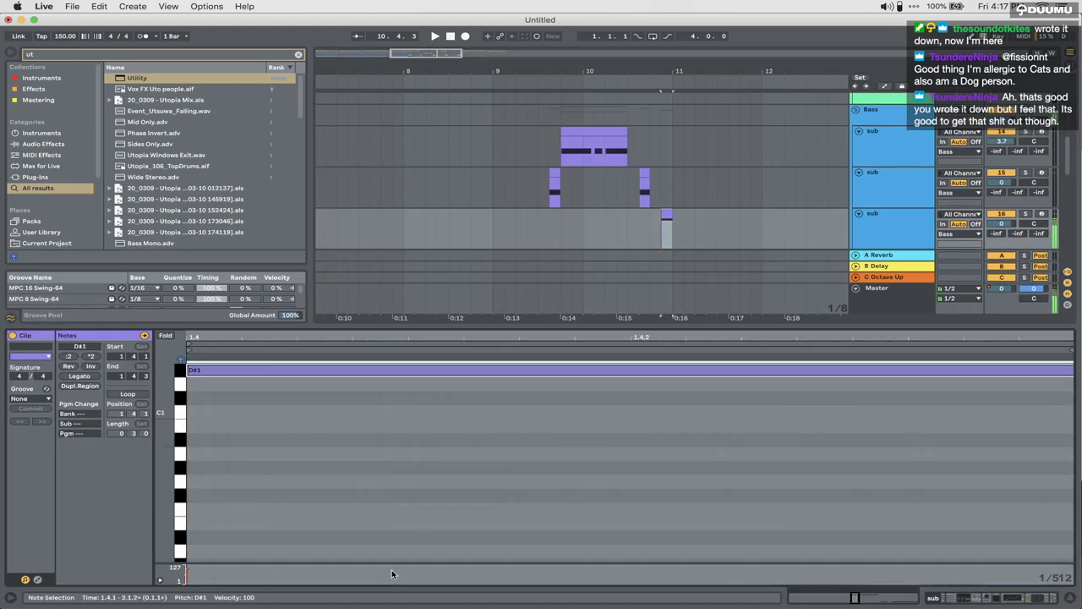
Step: Set the waveform of Operator's oscillator A on the third sub track to Square D and audition the clip
{"action": "left_click", "coordinate": [992, 599]}
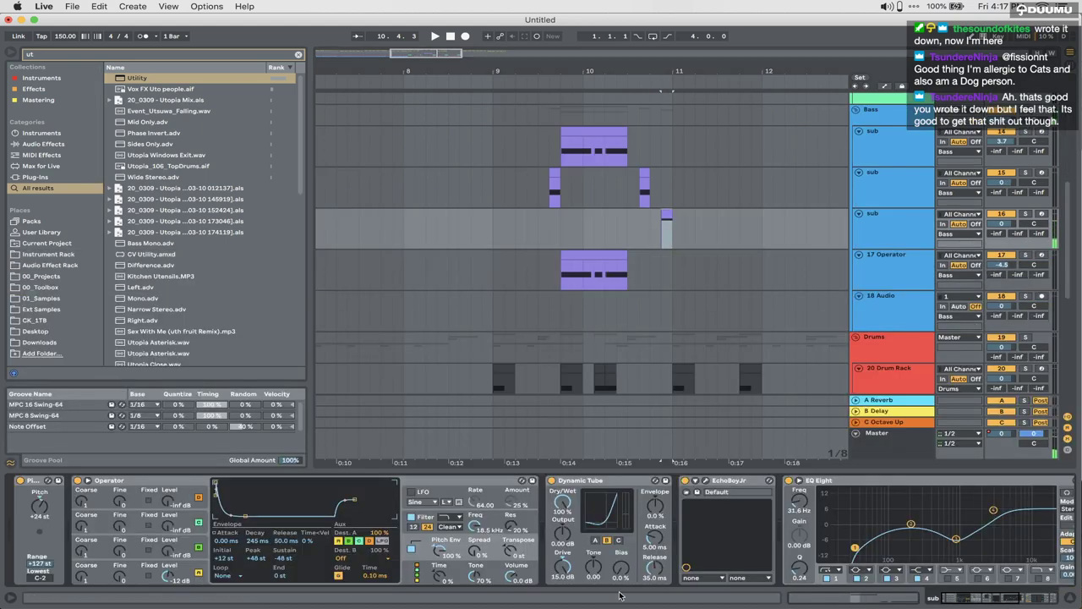
{"action": "left_click", "coordinate": [196, 564]}
{"action": "left_click", "coordinate": [341, 540]}
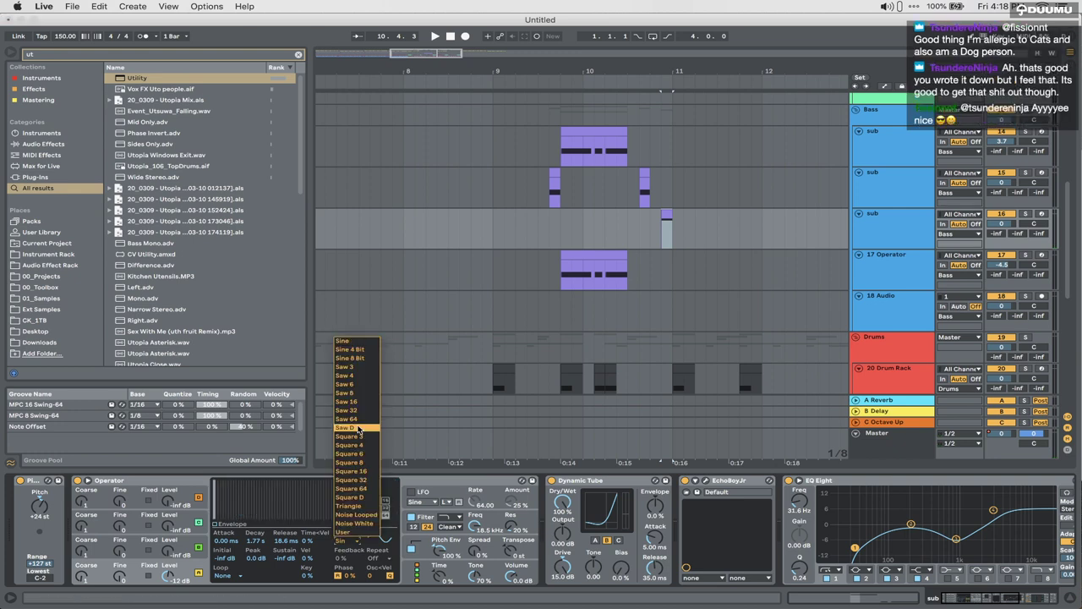
{"action": "left_click", "coordinate": [356, 498]}
{"action": "key", "text": "space"}
{"action": "key", "text": "space"}
{"action": "key", "text": "space"}
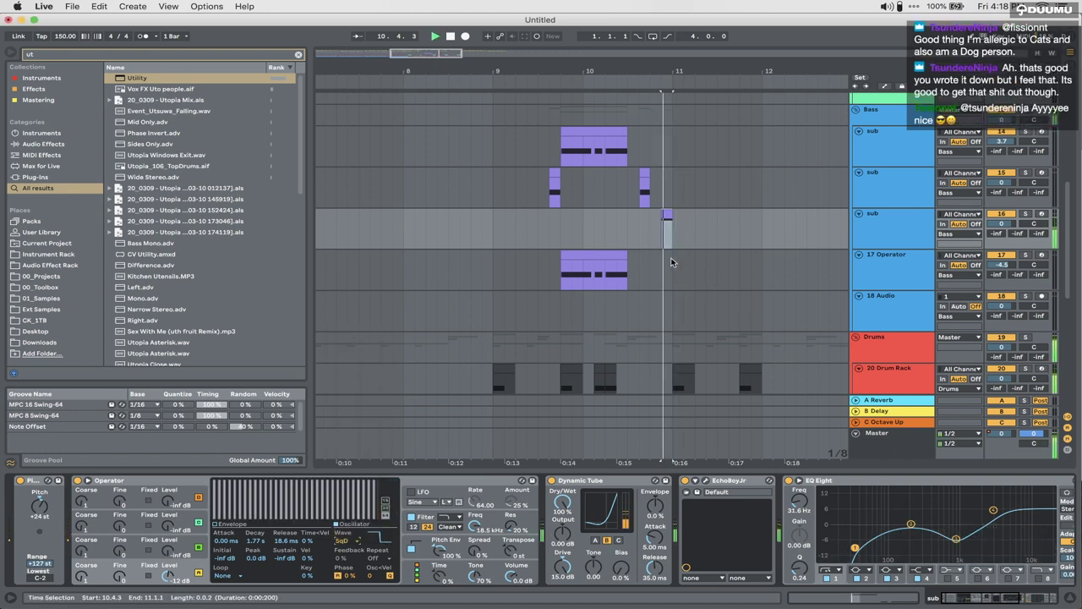
{"action": "key", "text": "space"}
{"action": "key", "text": "space"}
Step: Clear the browser search, reset the Pitch device on the third sub track to 0 st and audition the clip repeatedly
{"action": "key", "text": "super+f"}
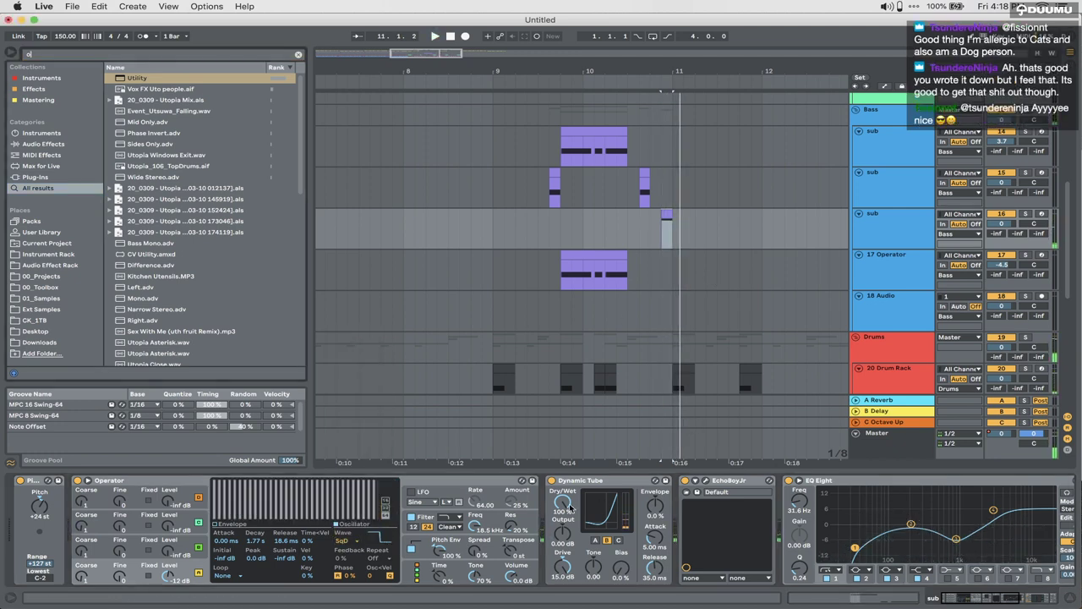
{"action": "key", "text": "BackSpace"}
{"action": "double_click", "coordinate": [40, 504]}
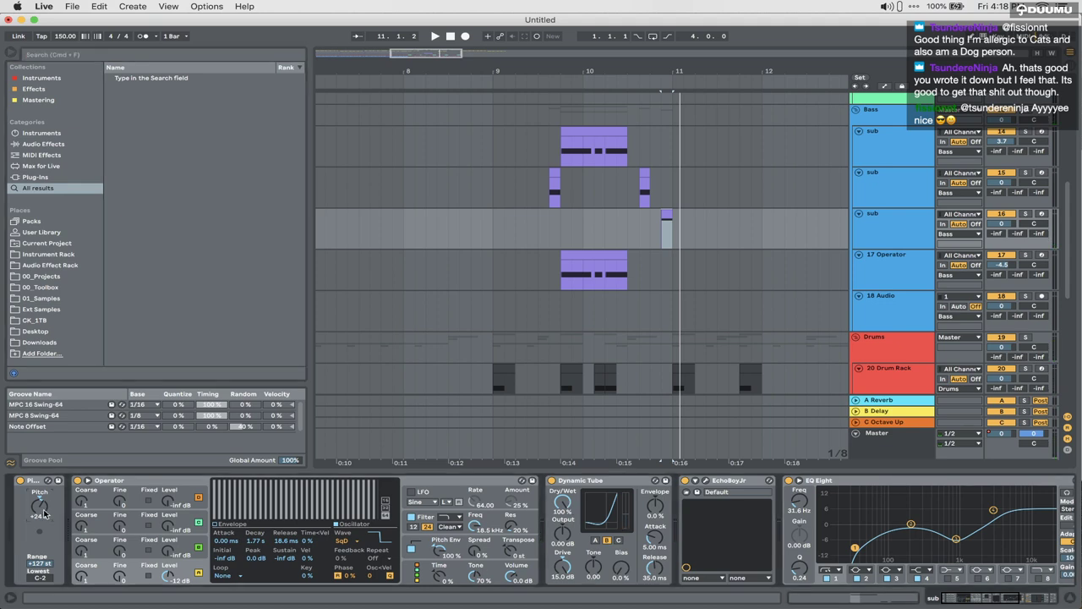
{"action": "key", "text": "space"}
{"action": "key", "text": "space"}
{"action": "key", "text": "space"}
{"action": "key", "text": "space"}
{"action": "key", "text": "space"}
{"action": "key", "text": "space"}
{"action": "key", "text": "alt+space"}
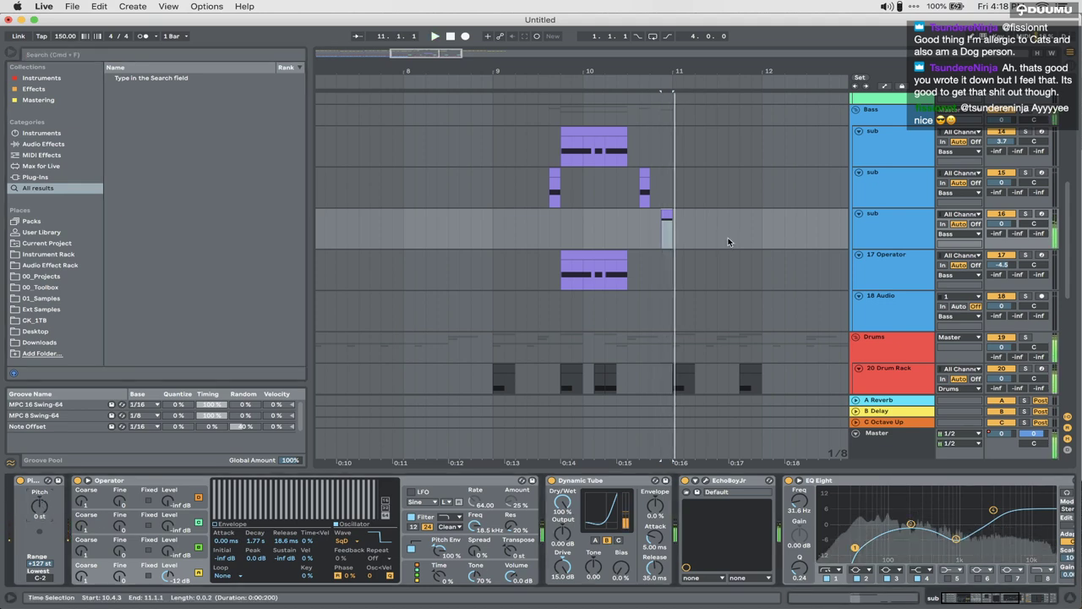
Step: Solo the third sub track and play its clip at 10.4.3 alone
{"action": "scroll", "coordinate": [724, 242], "scroll_direction": "down", "scroll_amount": 5}
{"action": "scroll", "coordinate": [717, 242], "scroll_direction": "right", "scroll_amount": 3}
{"action": "scroll", "coordinate": [538, 249], "scroll_direction": "up", "scroll_amount": 5}
{"action": "scroll", "coordinate": [537, 251], "scroll_direction": "left", "scroll_amount": 3}
{"action": "key", "text": "space"}
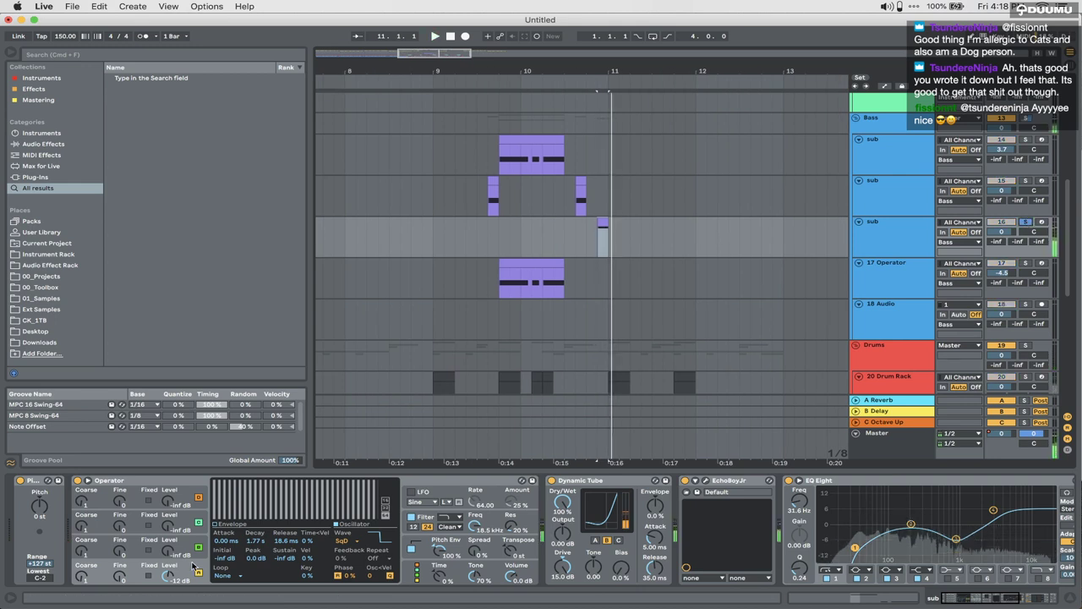
Step: Shape Operator's pitch envelope with a 10.7 ms attack, a -100% attack slope and an initial pitch of -48 st
{"action": "left_click", "coordinate": [410, 546]}
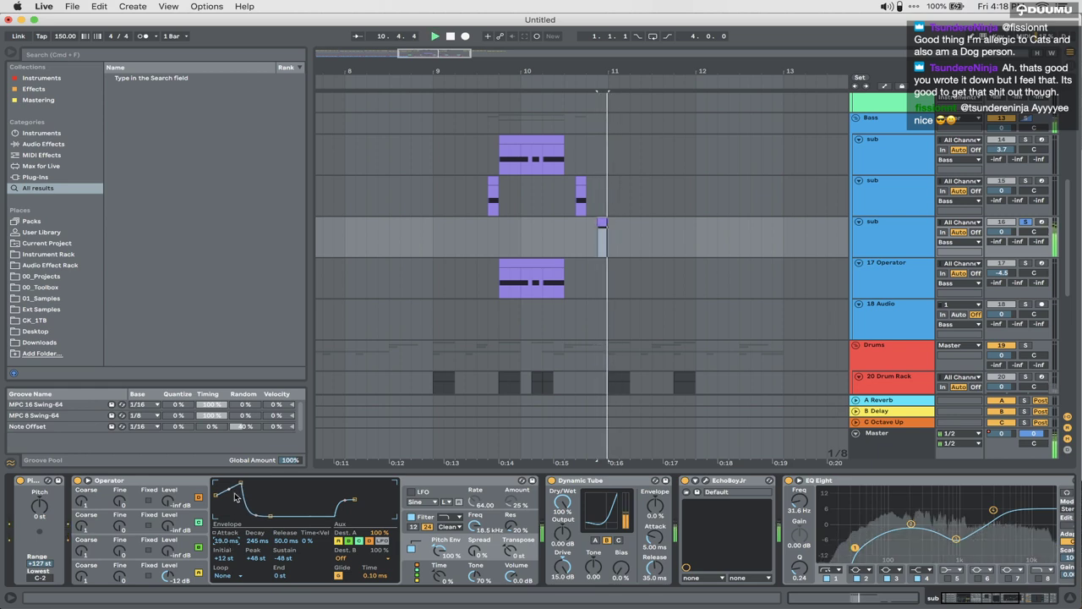
{"action": "left_click_drag", "start_coordinate": [228, 489], "coordinate": [228, 497]}
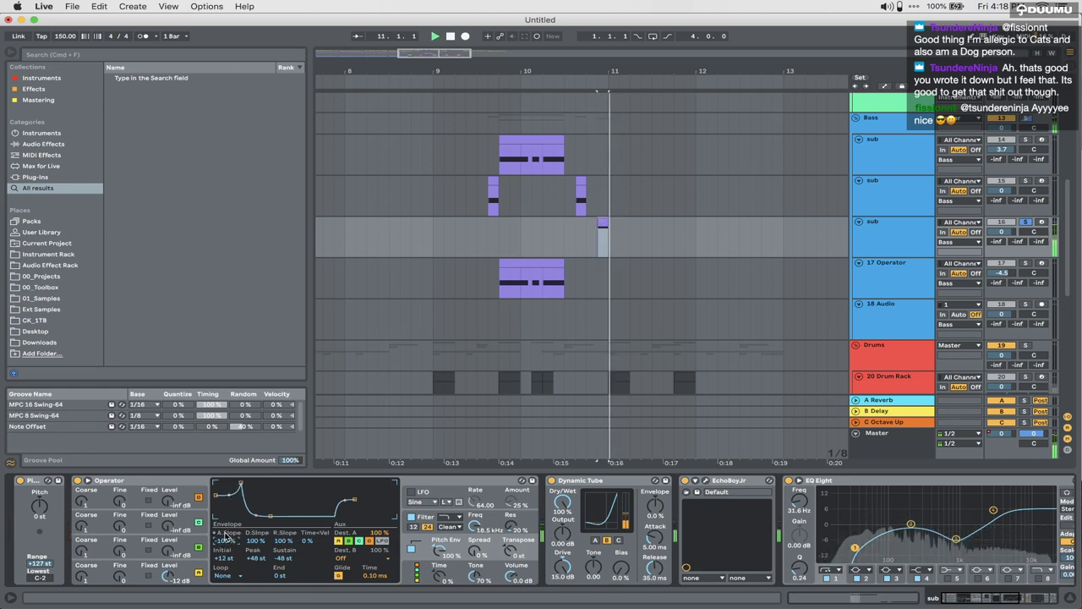
{"action": "left_click_drag", "start_coordinate": [224, 542], "coordinate": [224, 558]}
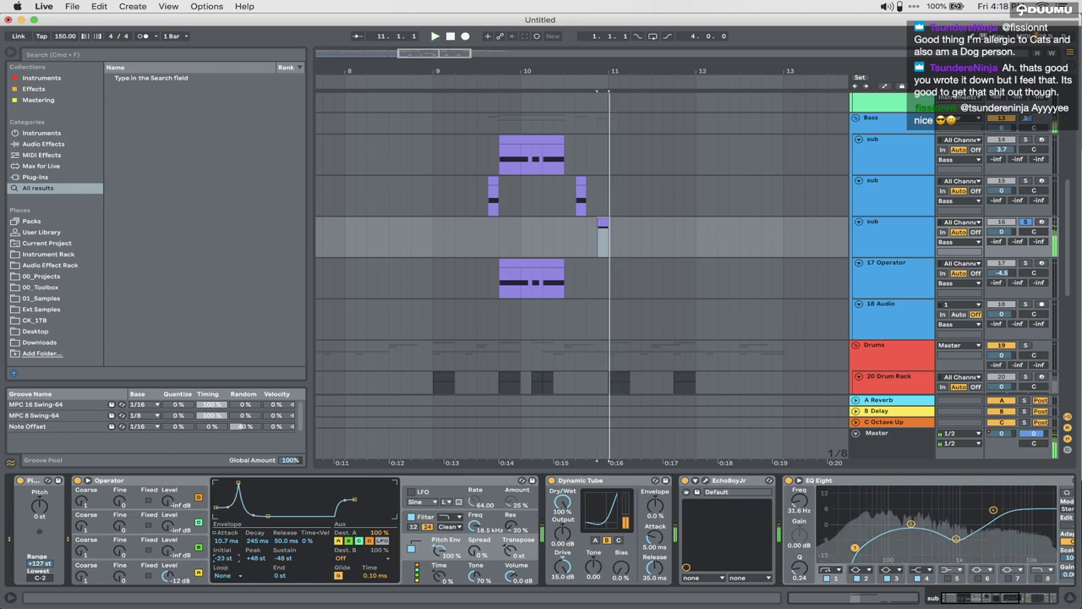
Step: Unsolo the third sub track and audition the new bass note in the full mix from 10.3.1
{"action": "key", "text": "space"}
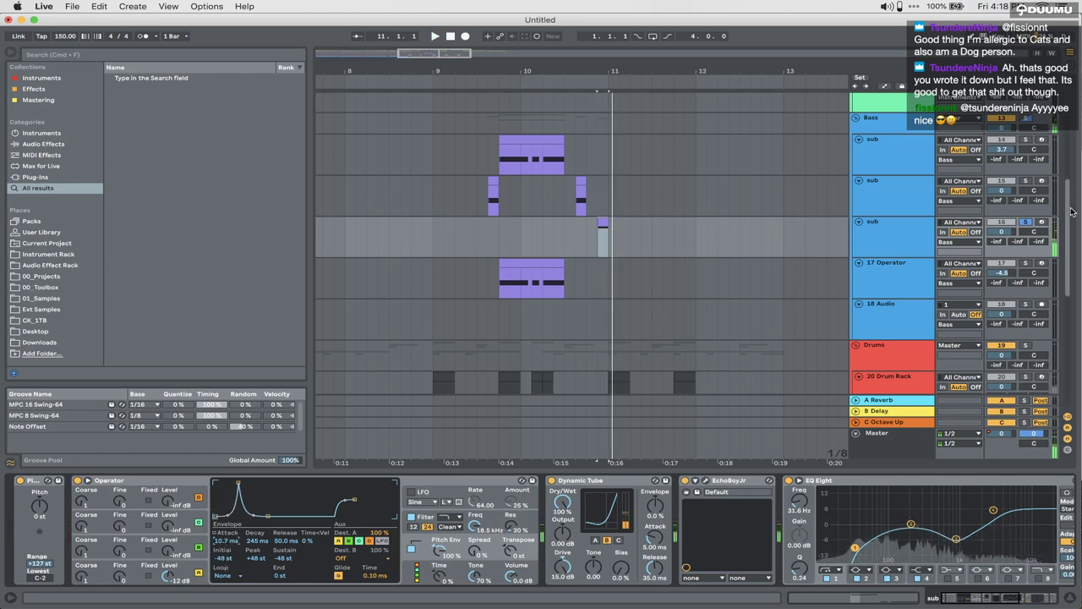
{"action": "left_click", "coordinate": [564, 249]}
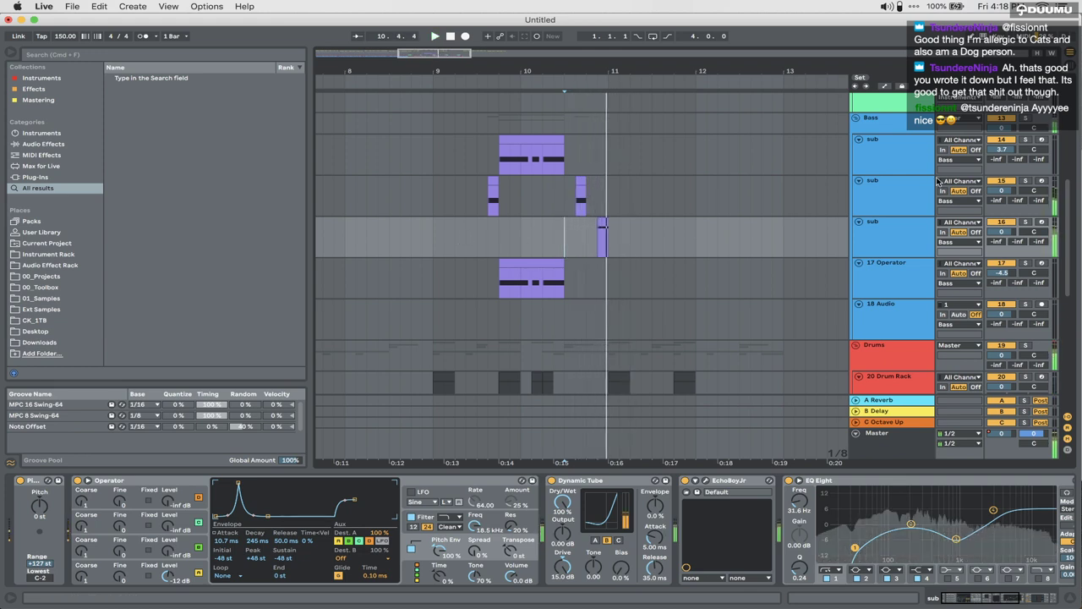
Step: Set the second sub track's volume to 3.4 dB and rename the second and third sub tracks lazer and lazeer2
{"action": "left_click_drag", "start_coordinate": [1002, 193], "coordinate": [1002, 184]}
{"action": "left_click", "coordinate": [897, 200]}
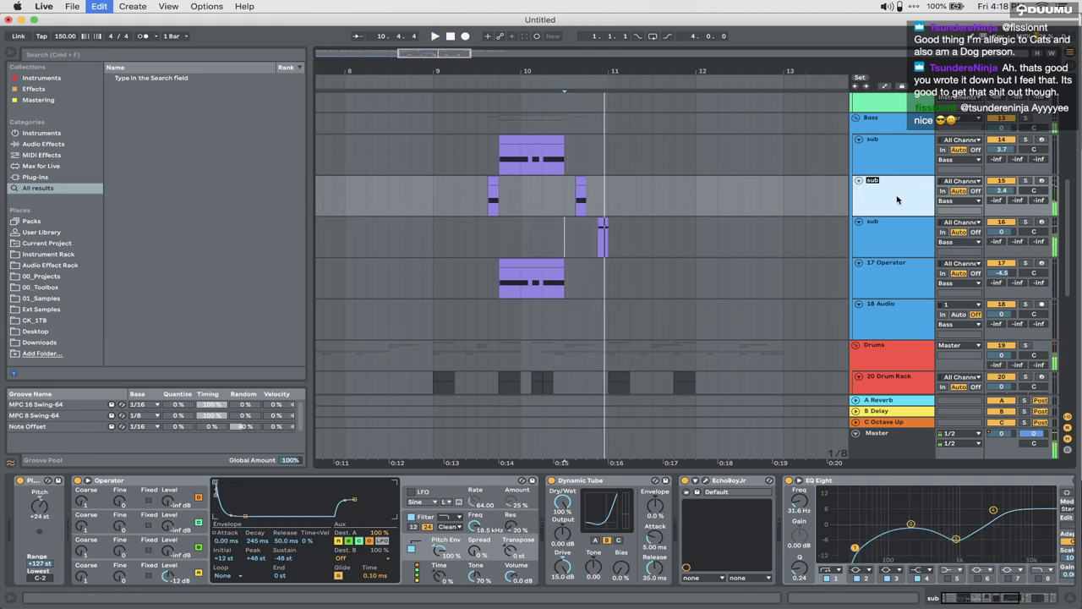
{"action": "left_click", "coordinate": [886, 252]}
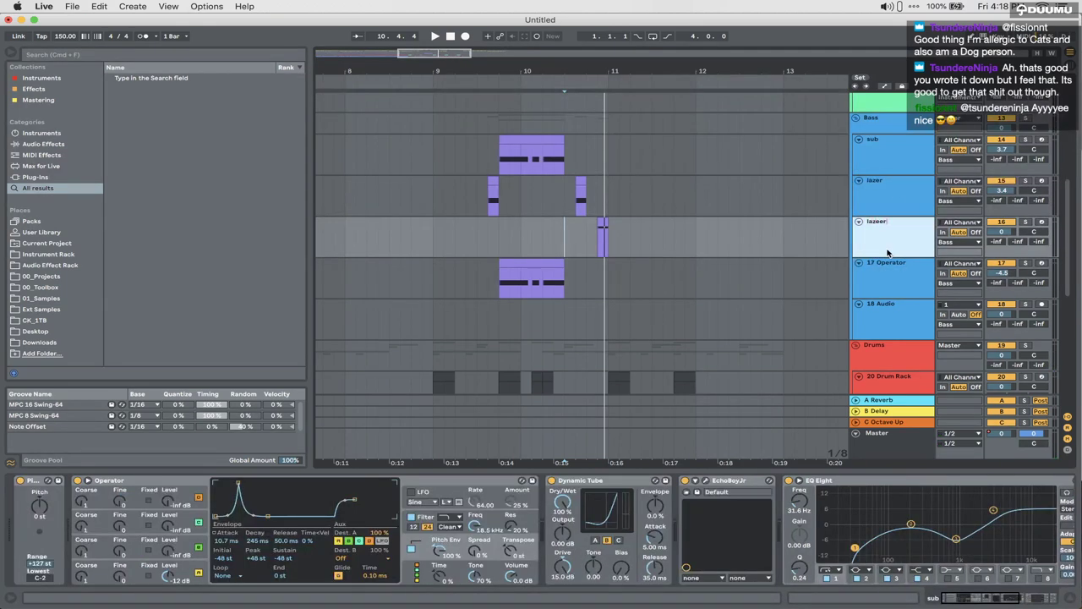
{"action": "left_click", "coordinate": [434, 245]}
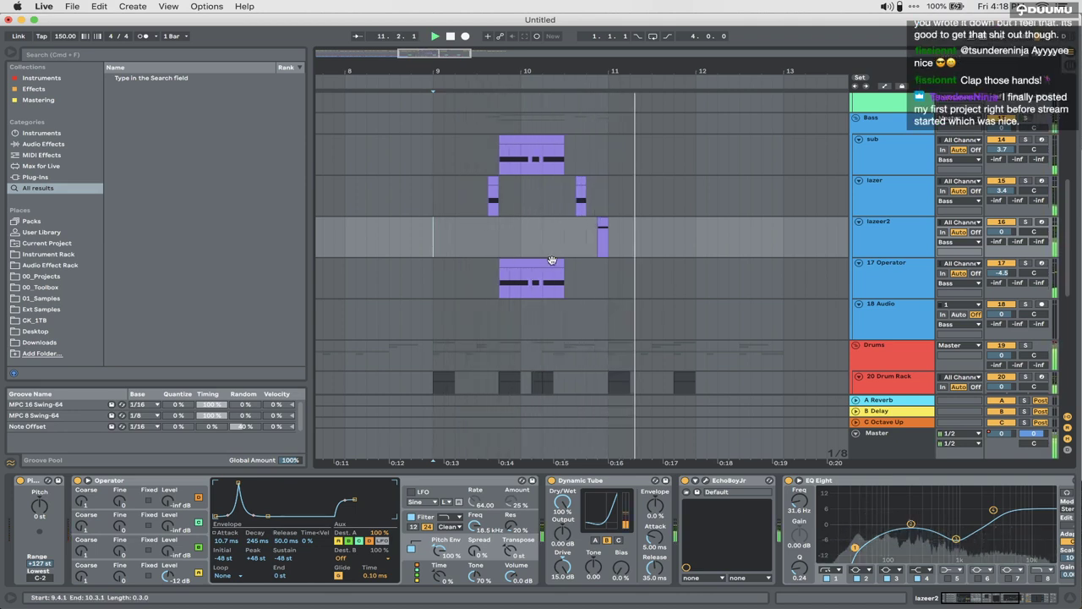
Step: Duplicate the bass clips in bars 9 to 11 so they repeat in bars 11 to 13
{"action": "scroll", "coordinate": [609, 284], "scroll_direction": "up", "scroll_amount": 8}
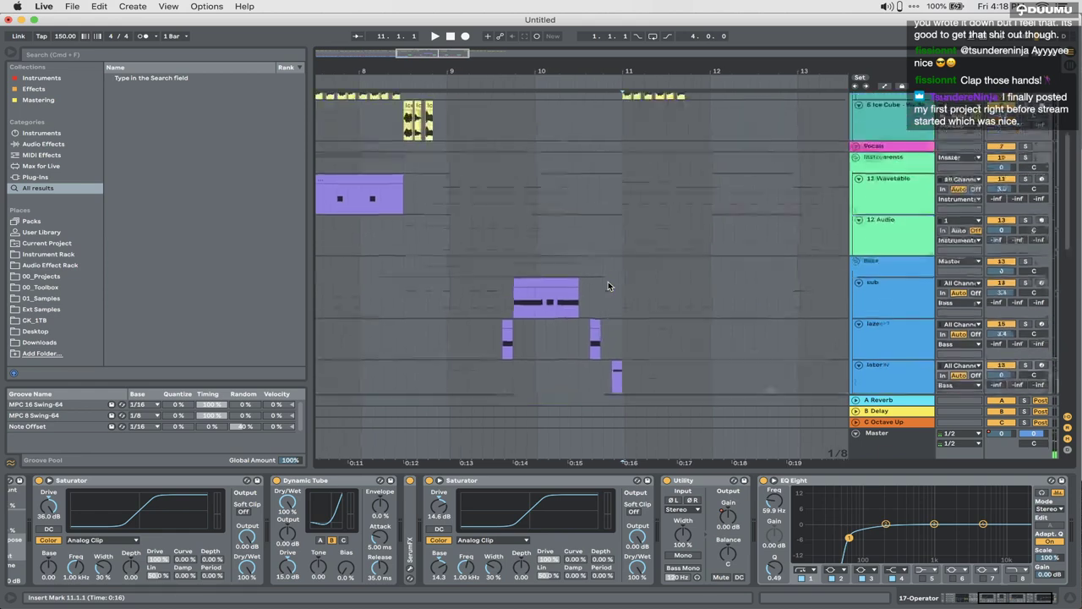
{"action": "left_click", "coordinate": [501, 293], "text": "shift"}
{"action": "left_click_drag", "start_coordinate": [492, 289], "coordinate": [449, 289]}
{"action": "scroll", "coordinate": [449, 289], "scroll_direction": "down", "scroll_amount": 8}
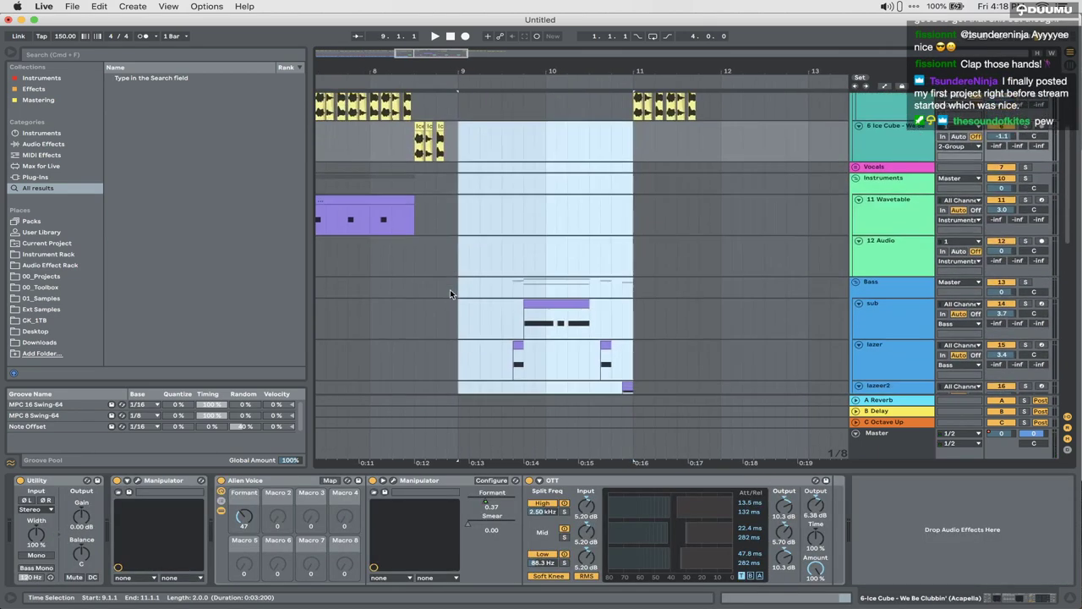
{"action": "key", "text": "super+d"}
{"action": "scroll", "coordinate": [549, 254], "scroll_direction": "up", "scroll_amount": 5}
{"action": "scroll", "coordinate": [549, 255], "scroll_direction": "right", "scroll_amount": 4}
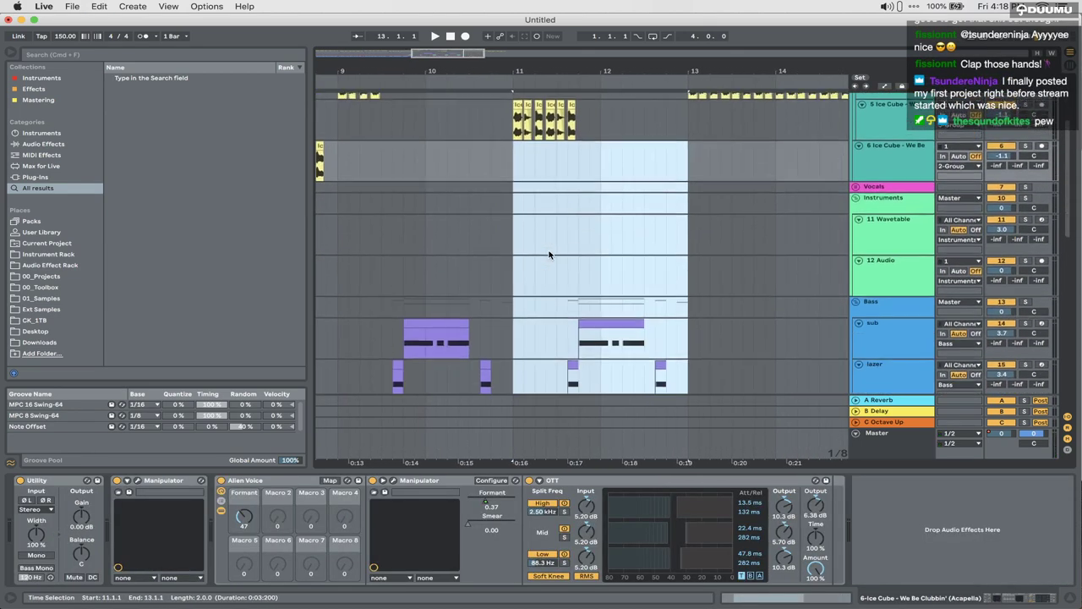
Step: Duplicate the 17 Operator track and clear the copy's earlier clip in bars 9 to 11
{"action": "left_click", "coordinate": [910, 319]}
{"action": "scroll", "coordinate": [911, 319], "scroll_direction": "down", "scroll_amount": 5}
{"action": "left_click", "coordinate": [901, 318]}
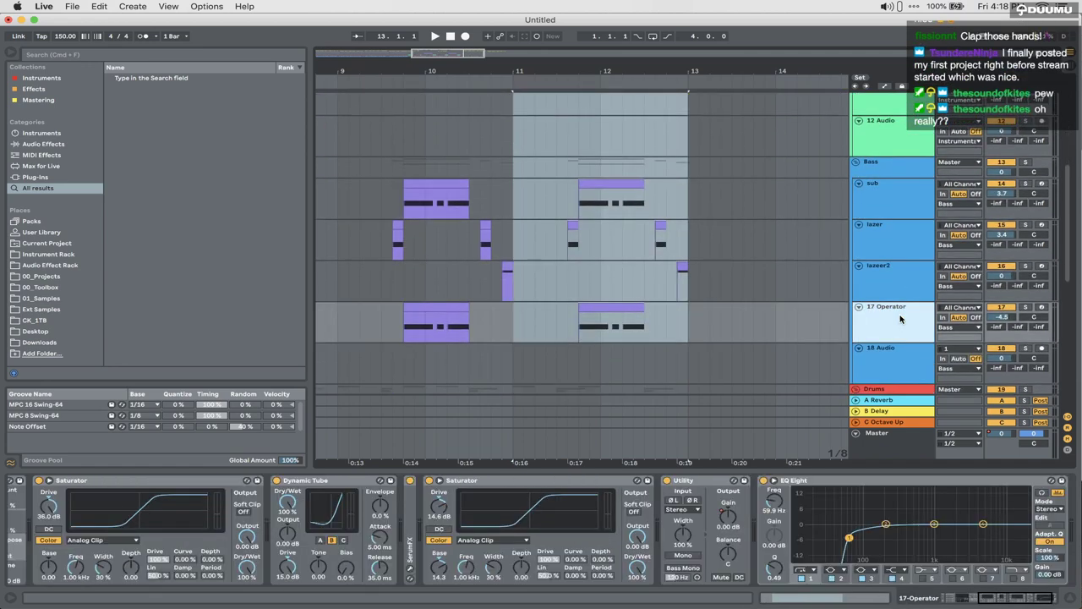
{"action": "left_click_drag", "start_coordinate": [501, 372], "coordinate": [357, 390]}
Step: Delete the 17 Operator clip at 11.4.1 and deactivate the 18 Operator track
{"action": "left_click", "coordinate": [595, 313]}
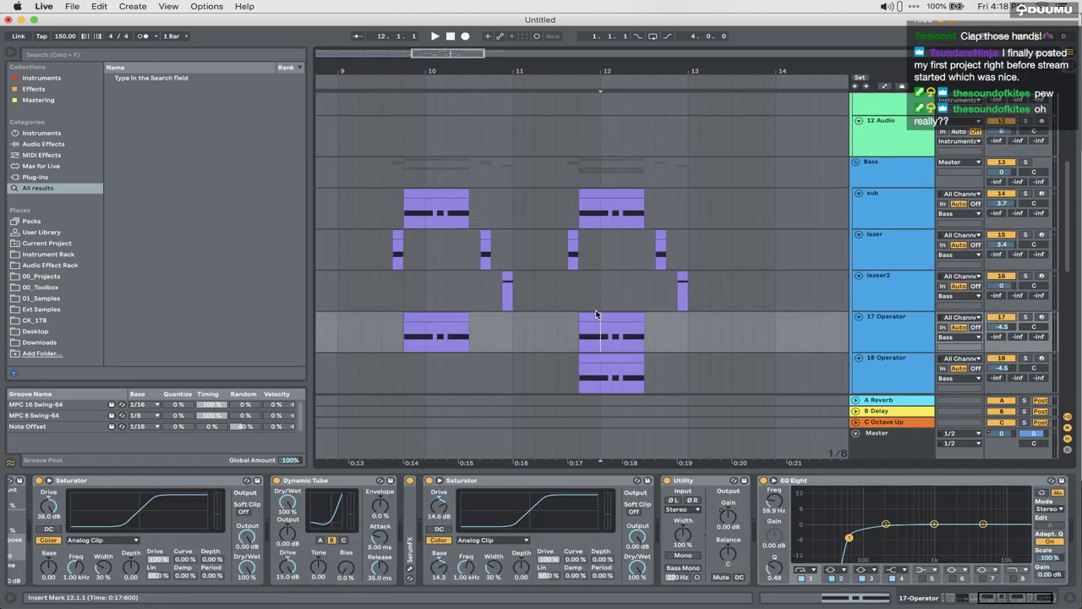
{"action": "left_click", "coordinate": [602, 315]}
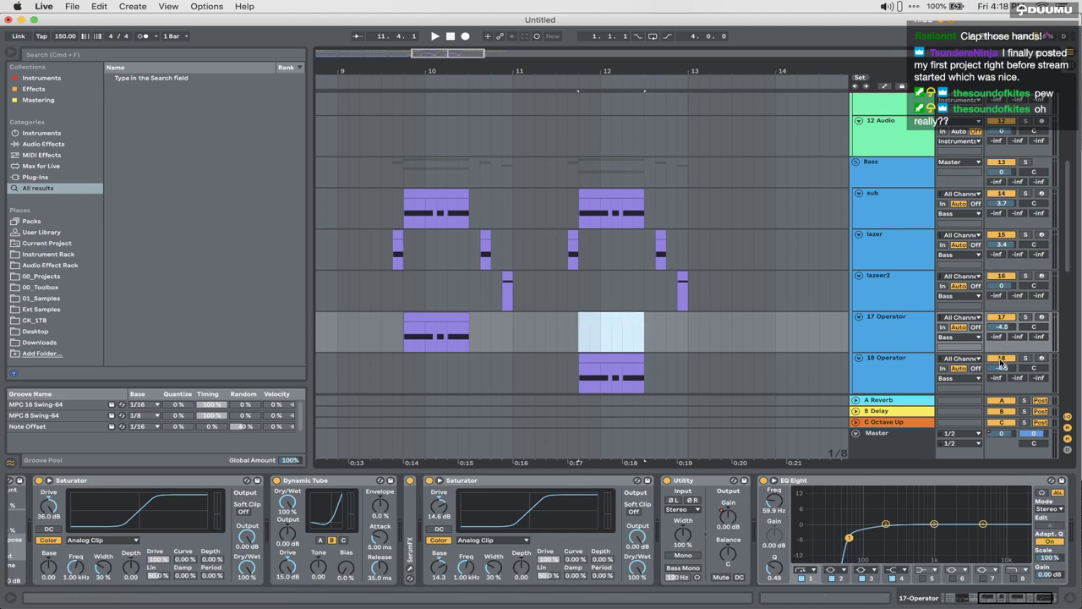
{"action": "left_click", "coordinate": [1001, 360]}
{"action": "scroll", "coordinate": [576, 332], "scroll_direction": "down", "scroll_amount": 5}
{"action": "scroll", "coordinate": [578, 332], "scroll_direction": "up", "scroll_amount": 2}
Step: Turn the sub clip at 11.4.1 into one sustained note and give the 18 Operator clip below the same note
{"action": "left_click", "coordinate": [606, 94]}
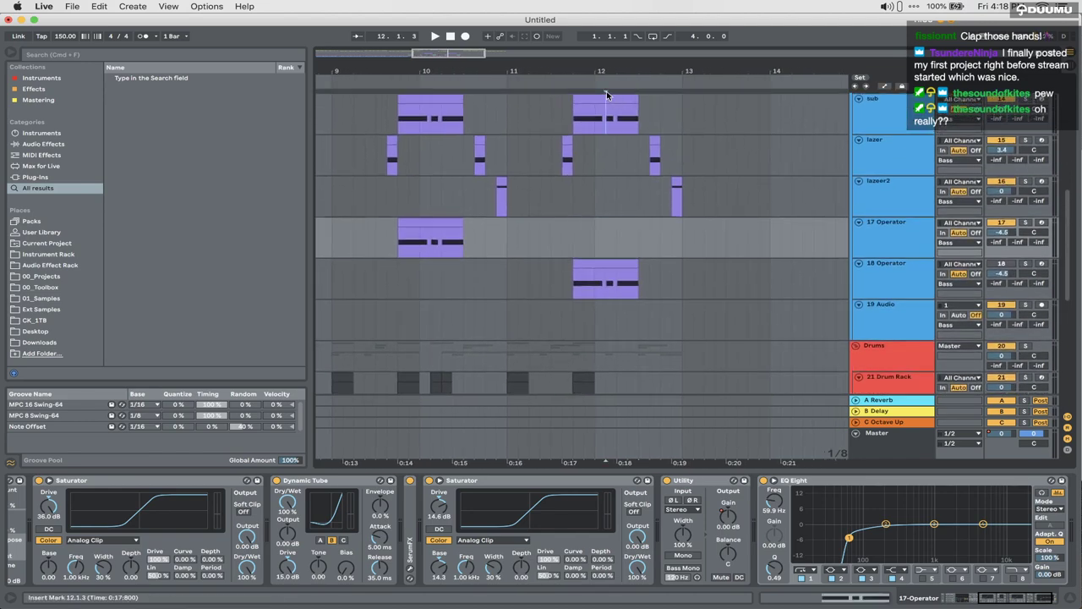
{"action": "double_click", "coordinate": [602, 98]}
{"action": "left_click_drag", "start_coordinate": [579, 554], "coordinate": [1025, 541]}
{"action": "left_click", "coordinate": [994, 602]}
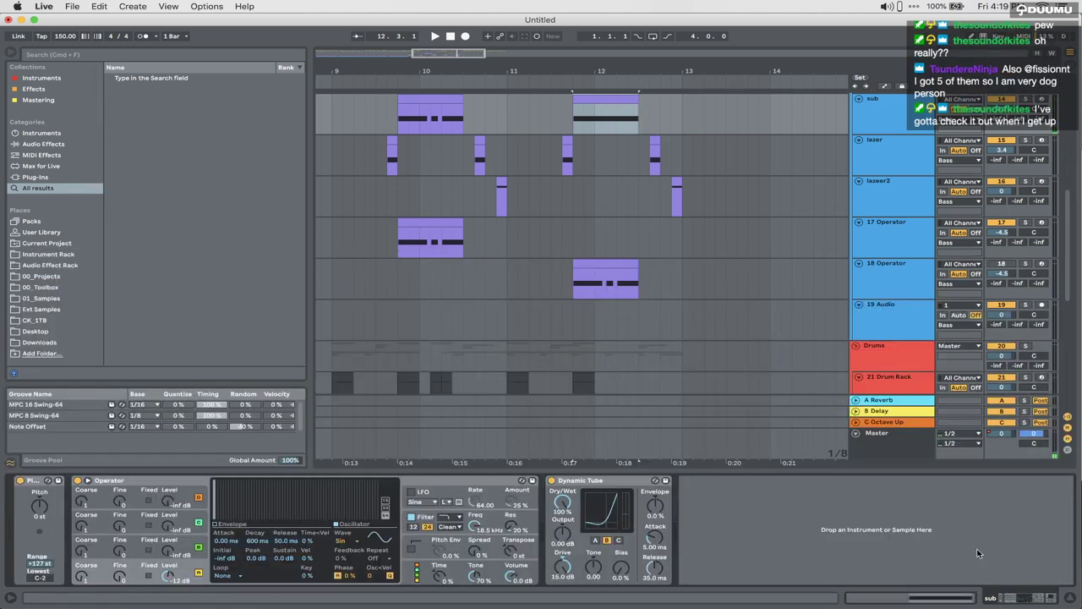
{"action": "left_click", "coordinate": [611, 286]}
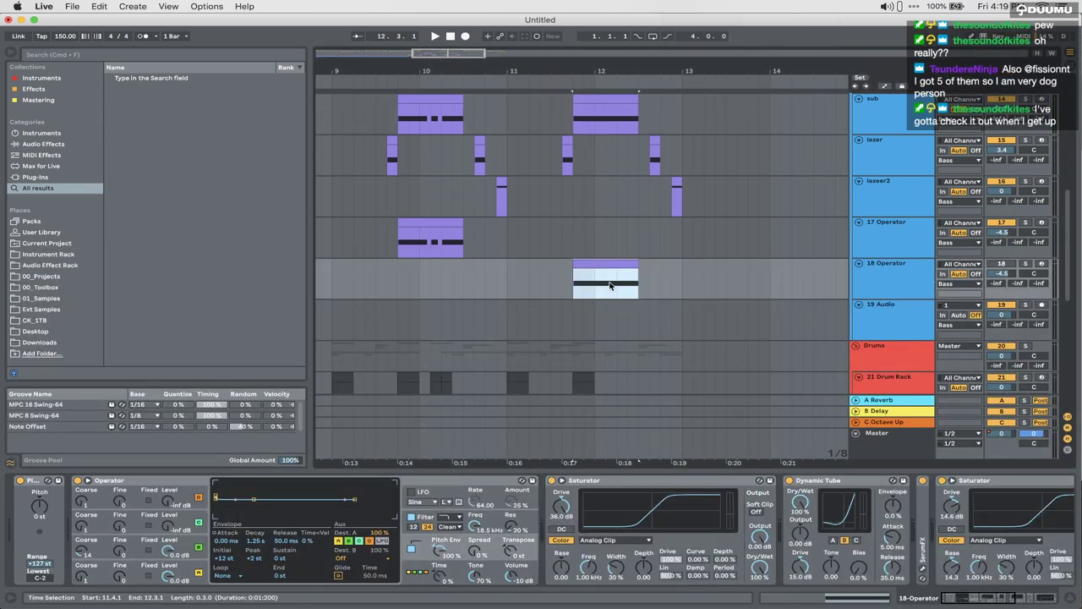
Step: Solo the 18 Operator track and audition its clip with oscillator B's waveform set to Saw D
{"action": "left_click", "coordinate": [1024, 265]}
{"action": "key", "text": "space"}
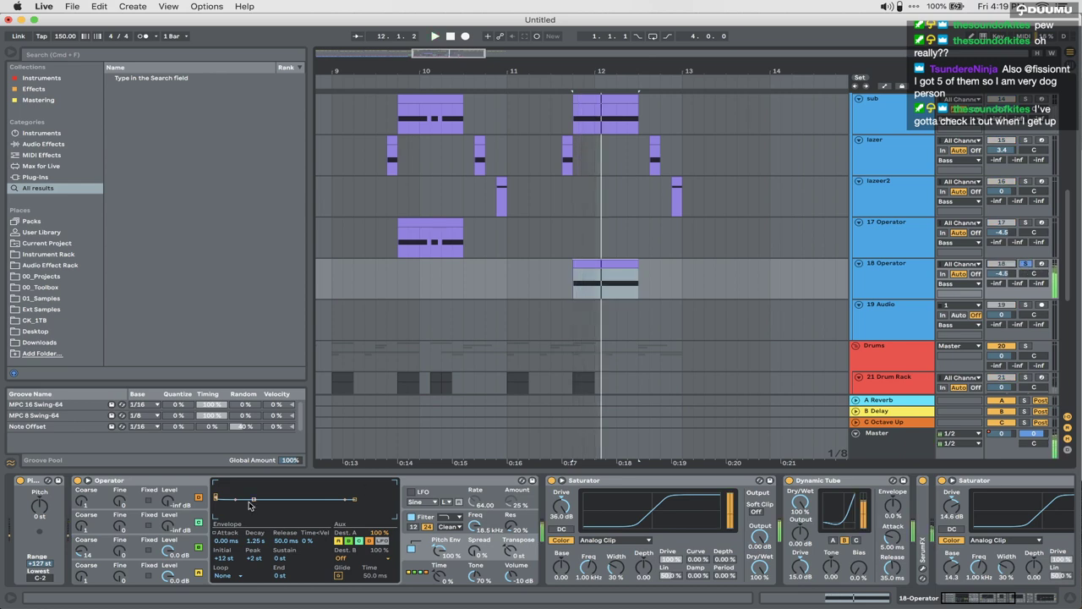
{"action": "left_click", "coordinate": [209, 543]}
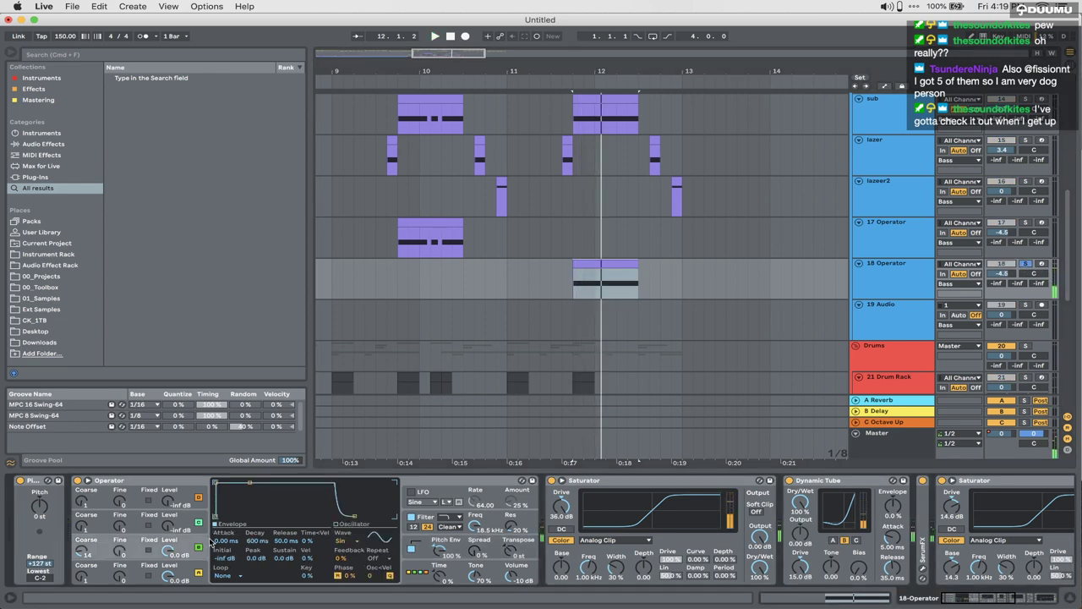
{"action": "left_click", "coordinate": [341, 542]}
{"action": "left_click", "coordinate": [363, 428]}
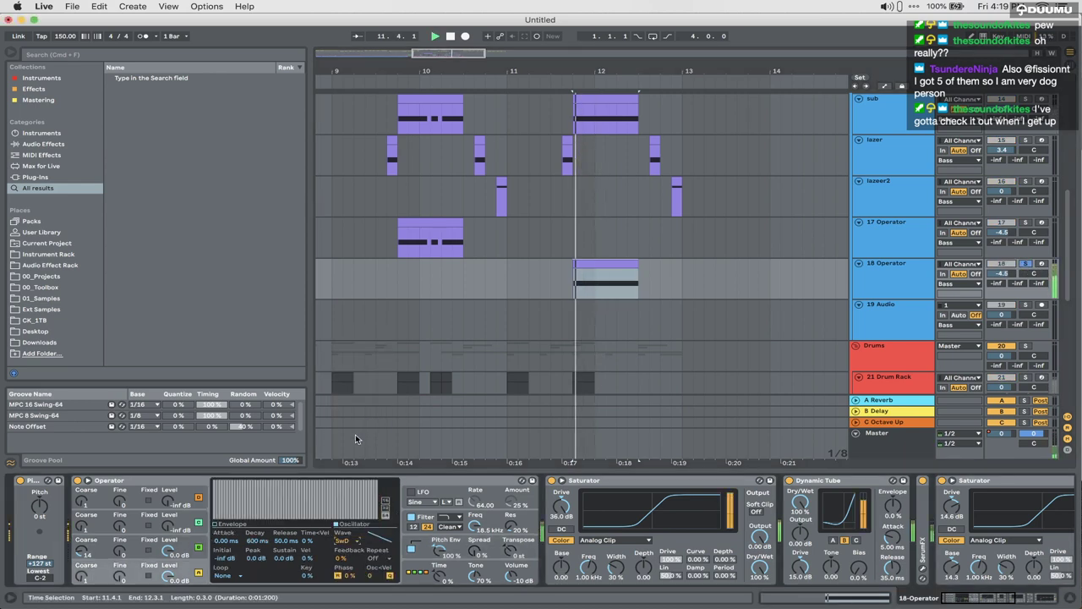
Step: Try the Saw 6, Noise Looped and Square 16 waveforms on oscillator B of 18 Operator
{"action": "left_click", "coordinate": [198, 549]}
{"action": "left_click", "coordinate": [340, 542]}
{"action": "left_click", "coordinate": [347, 385]}
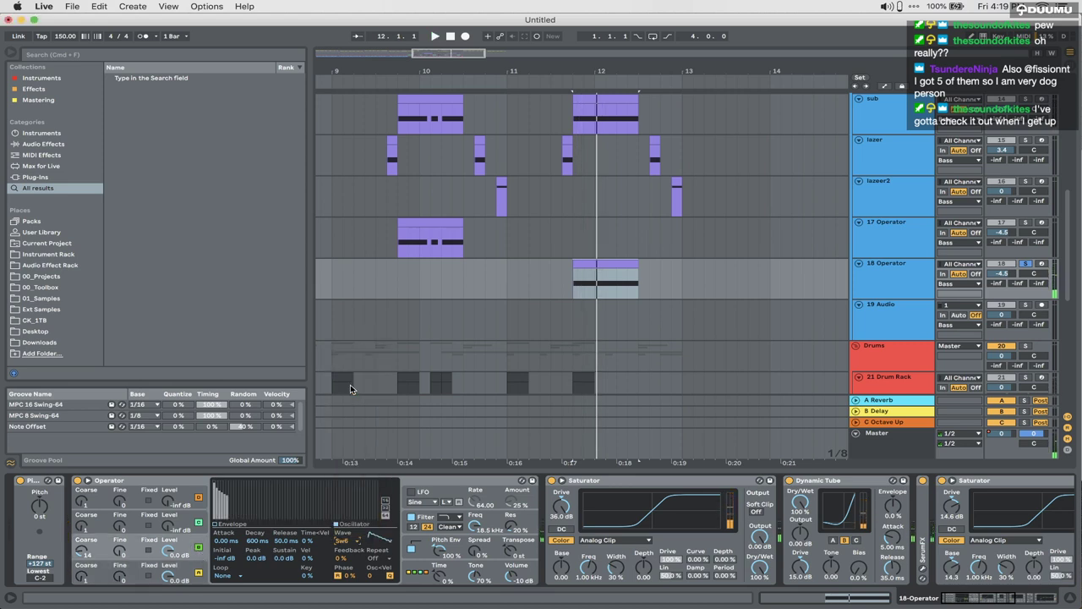
{"action": "left_click", "coordinate": [347, 541]}
{"action": "left_click", "coordinate": [355, 515]}
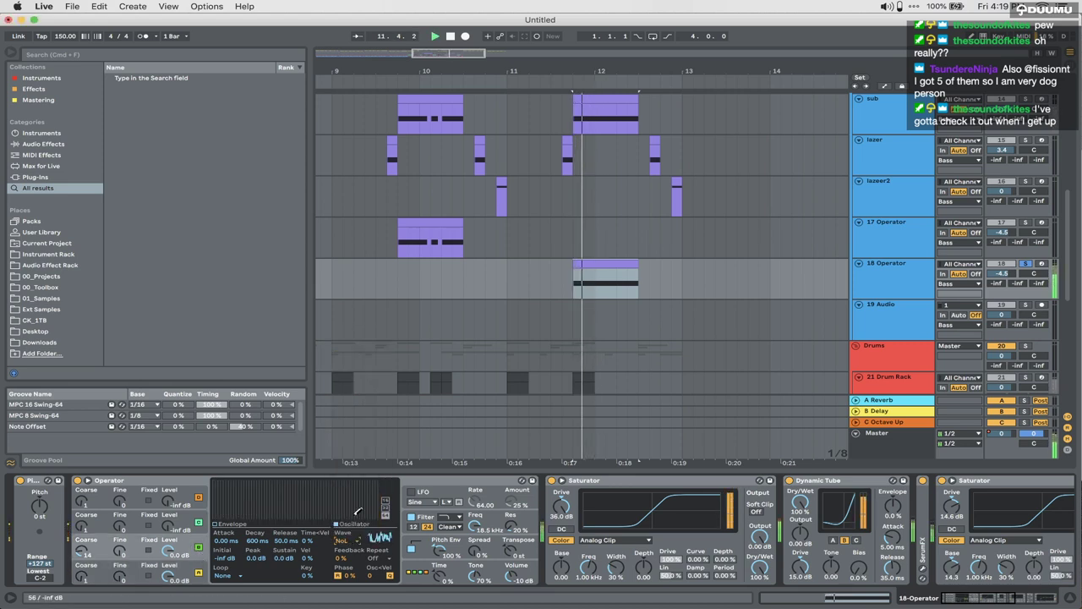
{"action": "left_click", "coordinate": [346, 542]}
{"action": "left_click", "coordinate": [355, 524]}
{"action": "left_click", "coordinate": [352, 471]}
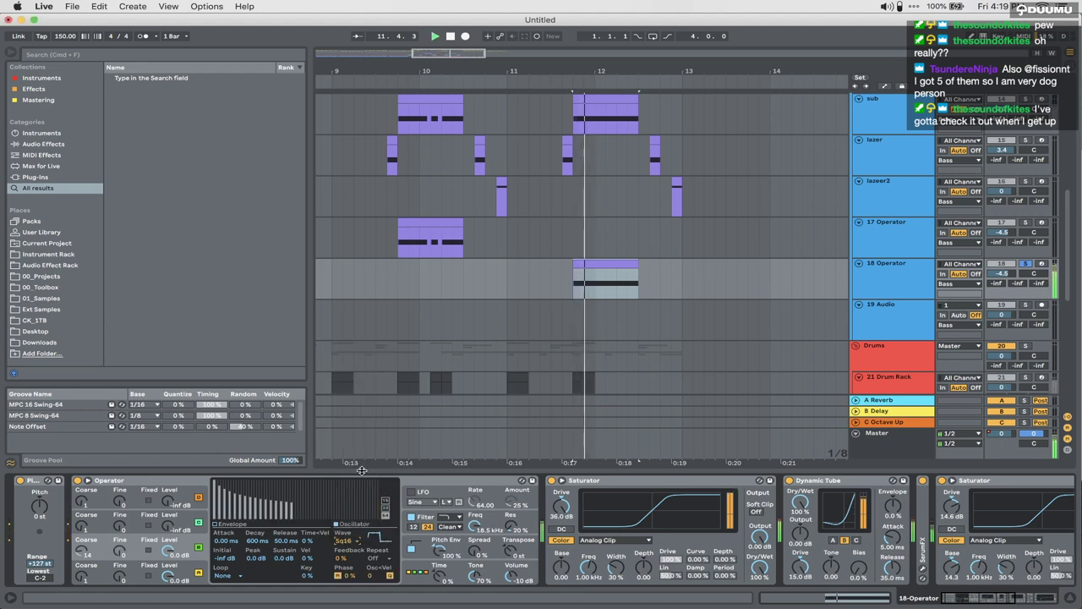
Step: Audition Square 3 and Saw 64 on oscillator B, settling on the Triangle waveform
{"action": "left_click", "coordinate": [351, 541]}
{"action": "left_click", "coordinate": [356, 436]}
{"action": "left_click", "coordinate": [346, 536]}
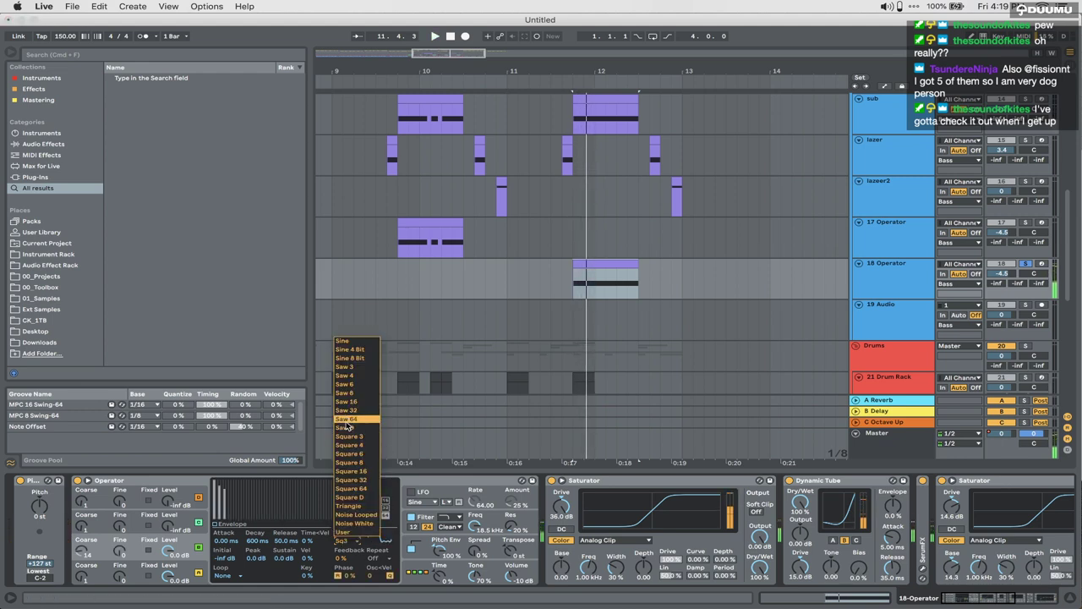
{"action": "left_click", "coordinate": [347, 419]}
{"action": "left_click", "coordinate": [346, 539]}
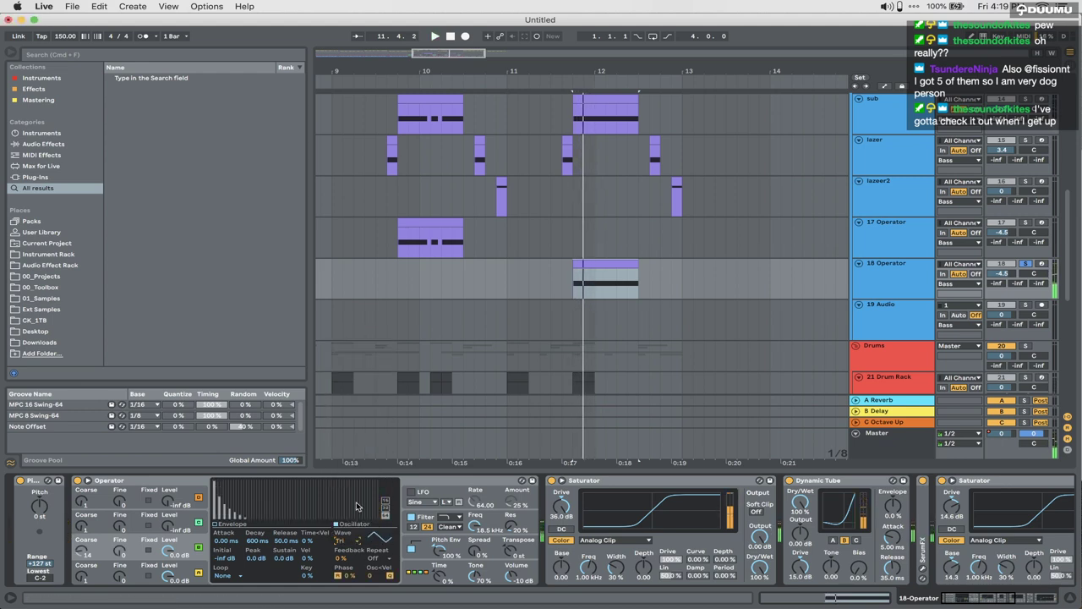
{"action": "left_click", "coordinate": [348, 506]}
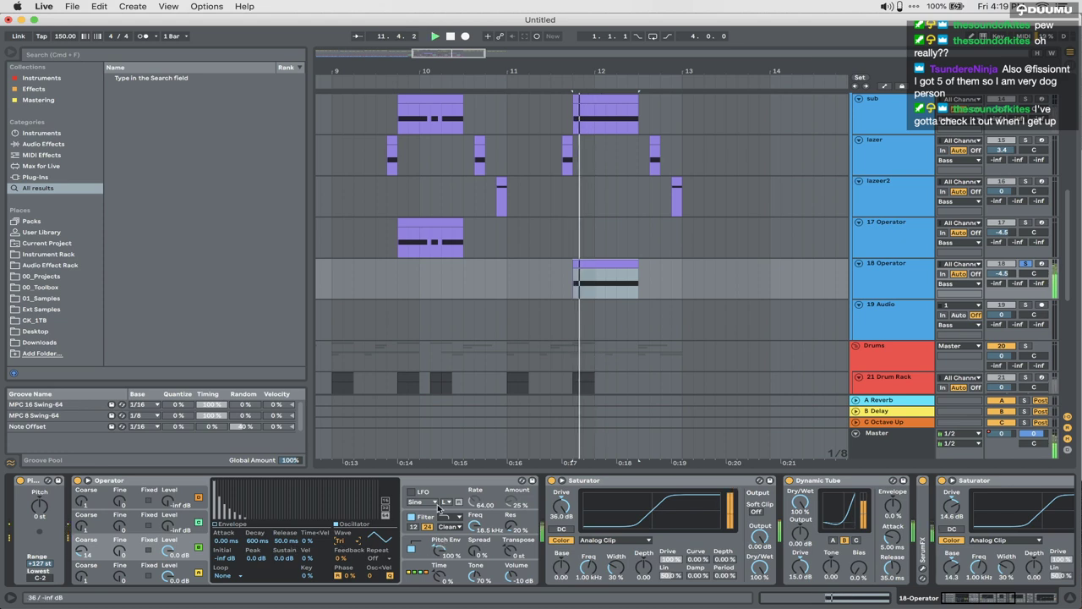
Step: Change the SerumFX distortion type on 18 Operator to HardClip and close the plug-in window
{"action": "left_click", "coordinate": [589, 263]}
{"action": "left_click", "coordinate": [468, 291]}
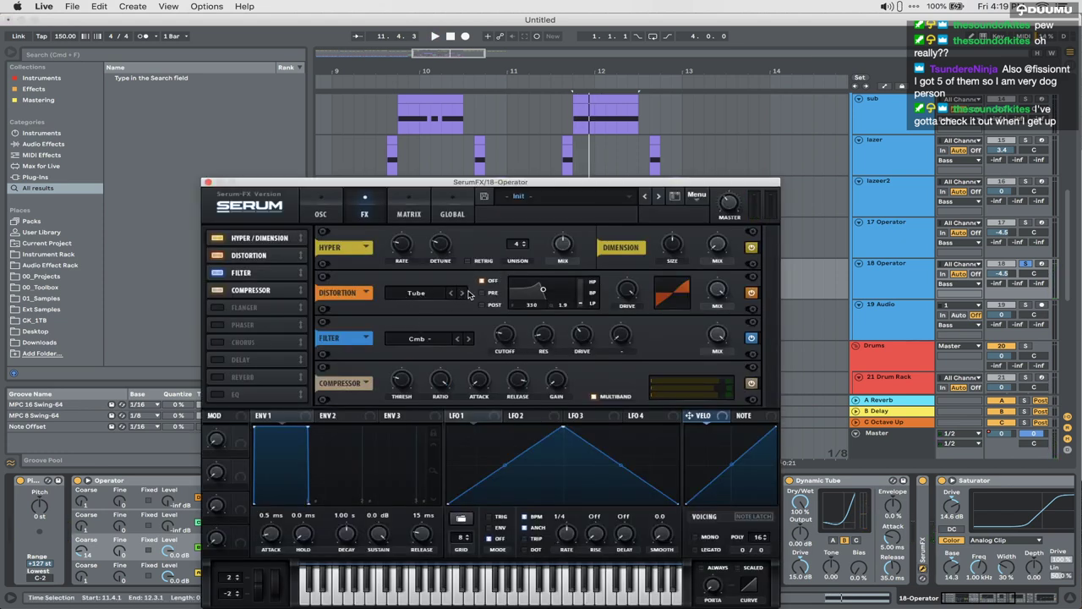
{"action": "left_click", "coordinate": [461, 294]}
{"action": "left_click", "coordinate": [462, 294]}
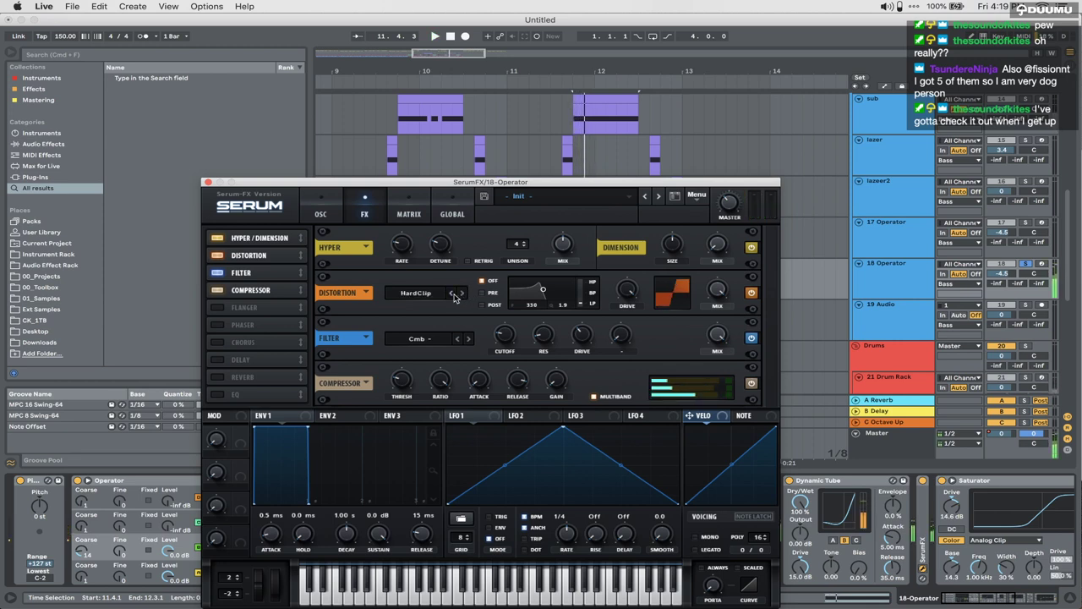
{"action": "left_click", "coordinate": [207, 181]}
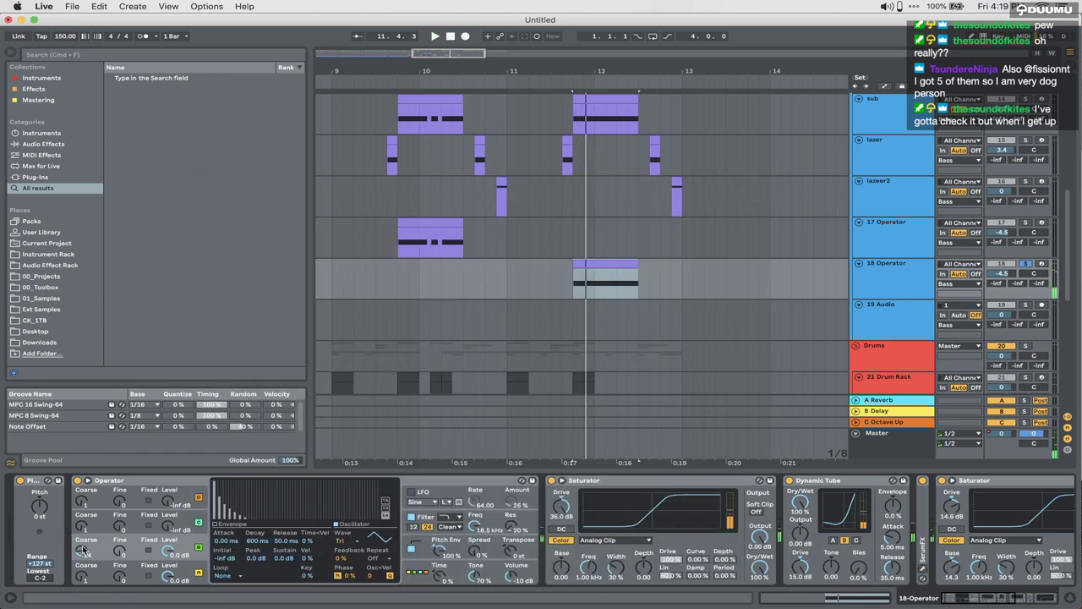
Step: Set oscillator B's coarse frequency to 11 while repeatedly auditioning the soloed clip
{"action": "key", "text": "space"}
{"action": "key", "text": "space"}
{"action": "left_click_drag", "start_coordinate": [86, 549], "coordinate": [120, 529]}
{"action": "key", "text": "space"}
{"action": "key", "text": "space"}
{"action": "key", "text": "space"}
{"action": "key", "text": "space"}
{"action": "key", "text": "space"}
{"action": "key", "text": "space"}
{"action": "key", "text": "space"}
{"action": "key", "text": "space"}
{"action": "key", "text": "space"}
{"action": "key", "text": "space"}
{"action": "key", "text": "space"}
{"action": "key", "text": "space"}
{"action": "key", "text": "space"}
{"action": "key", "text": "space"}
{"action": "key", "text": "space"}
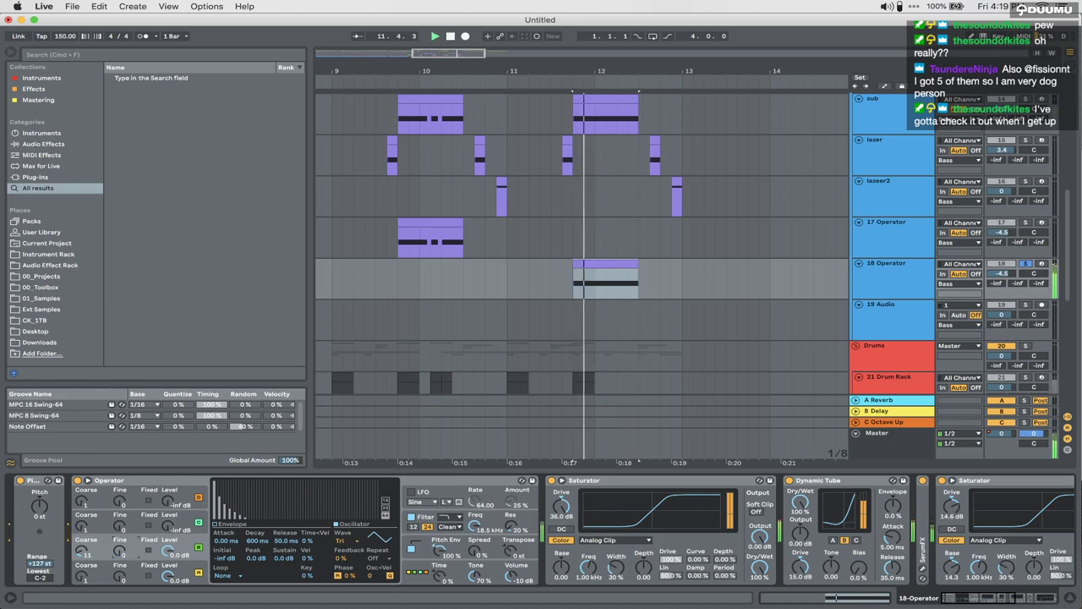
Step: Delete the Utility device from the 18 Operator chain and audition the clip
{"action": "double_click", "coordinate": [630, 265]}
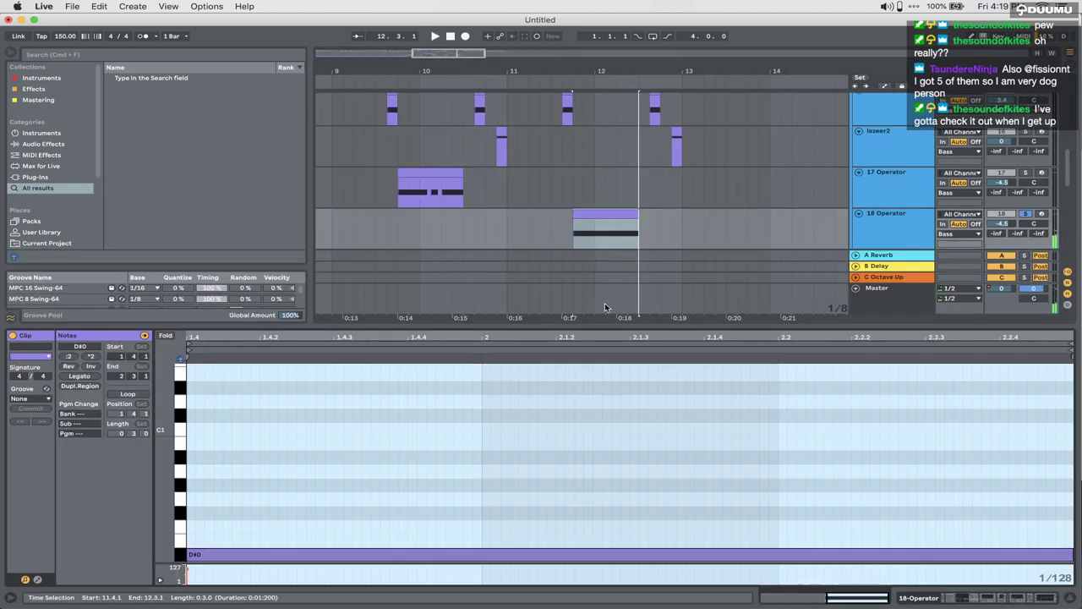
{"action": "key", "text": "shift+Tab"}
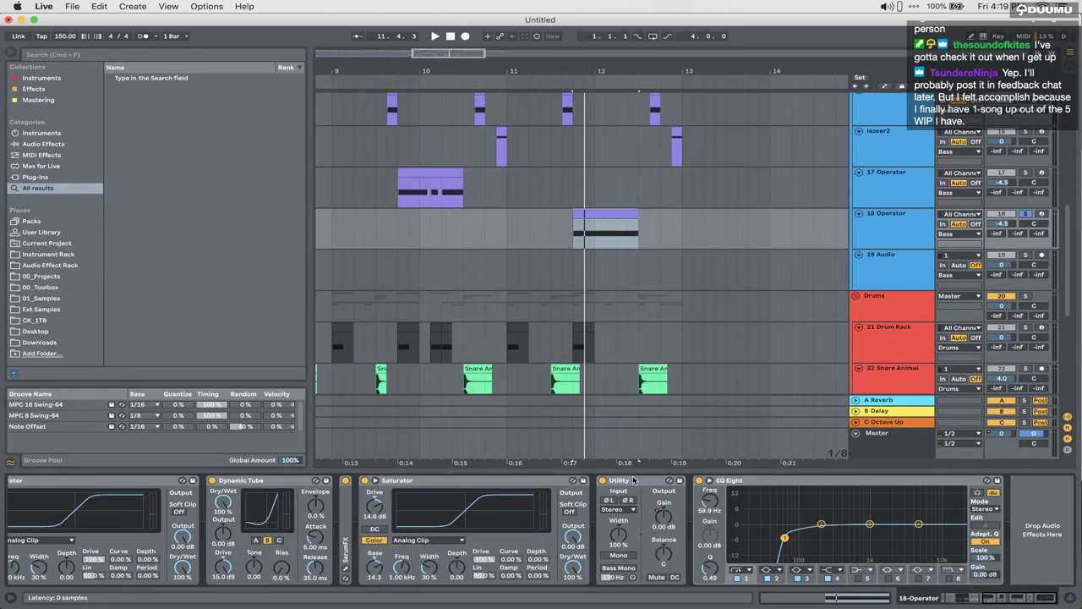
{"action": "left_click", "coordinate": [630, 481]}
{"action": "key", "text": "Delete"}
{"action": "key", "text": "space"}
{"action": "scroll", "coordinate": [621, 491], "scroll_direction": "left", "scroll_amount": 10}
{"action": "key", "text": "space"}
{"action": "key", "text": "space"}
{"action": "key", "text": "space"}
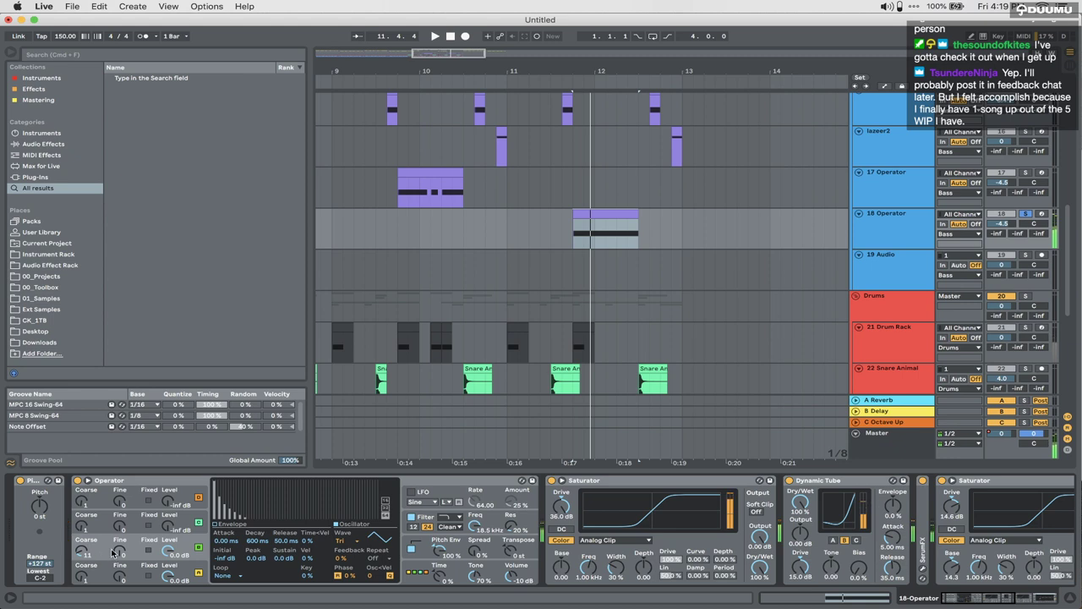
Step: Automate oscillator B's fine tuning on 18 Operator to rise to 180 from 11.4.1 to 12.3.1, and audition it
{"action": "key", "text": "a"}
{"action": "left_click", "coordinate": [572, 230]}
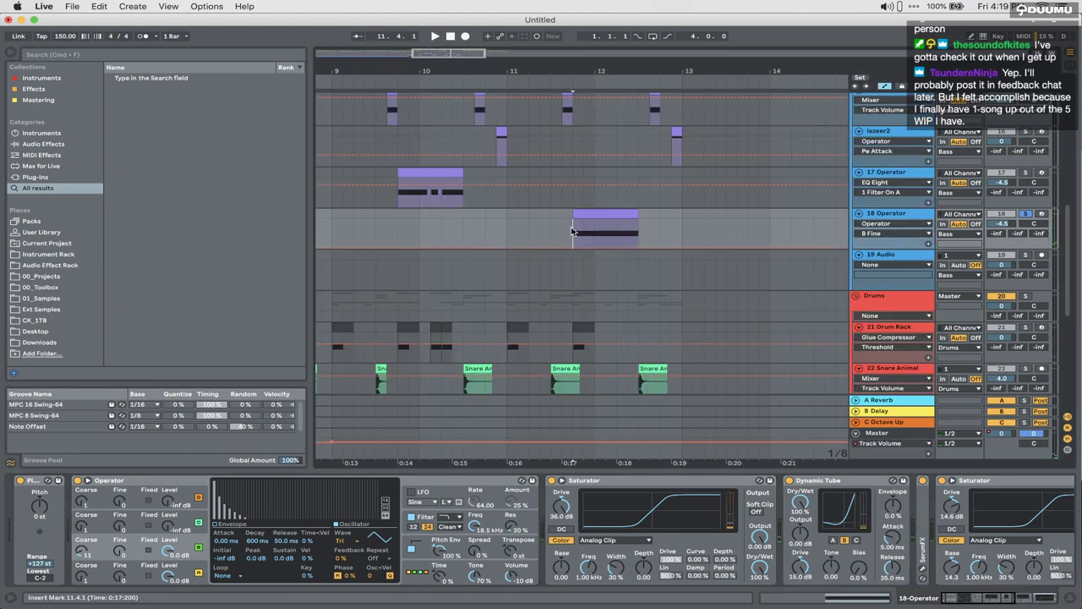
{"action": "left_click_drag", "start_coordinate": [639, 247], "coordinate": [640, 243]}
{"action": "key", "text": "space"}
{"action": "key", "text": "space"}
{"action": "key", "text": "space"}
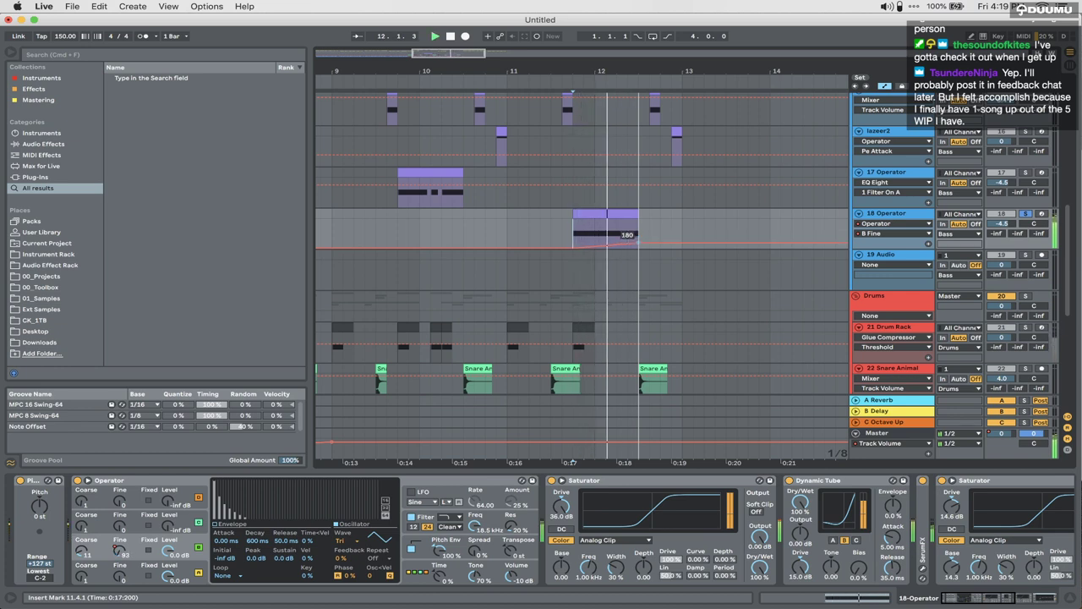
Step: Reshape the B Fine automation to drop from a high start at 11.4.1 and rise again from about bar 12, and audition it
{"action": "key", "text": "space"}
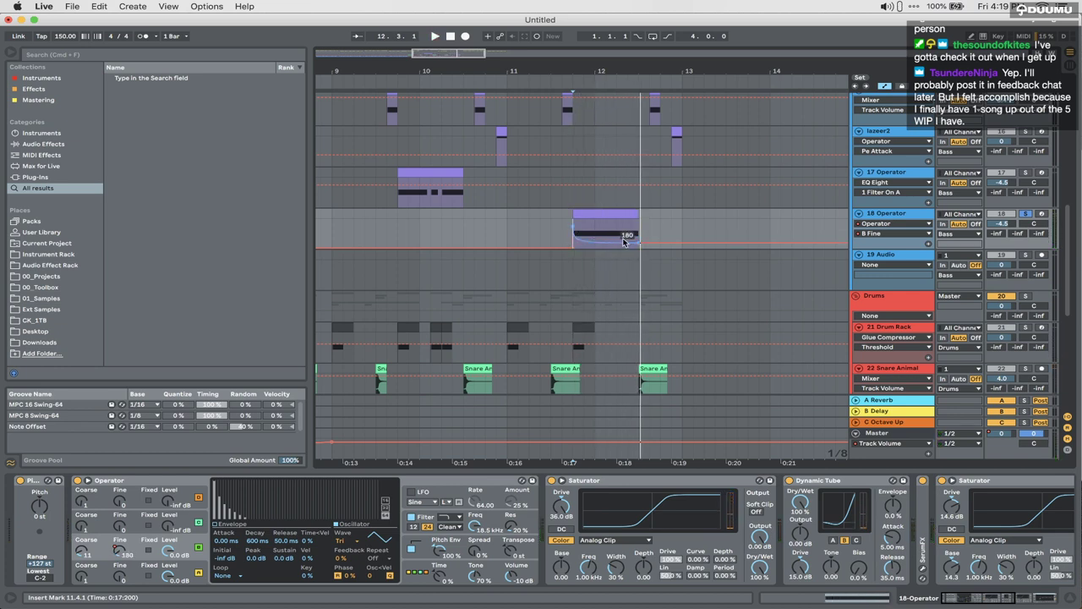
{"action": "key", "text": "space"}
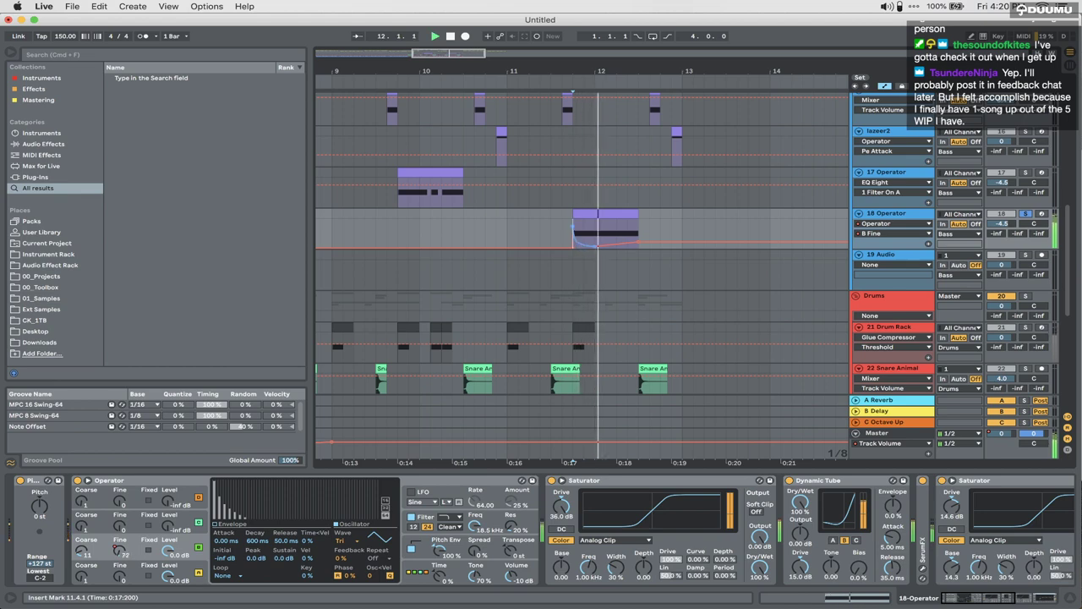
{"action": "key", "text": "a"}
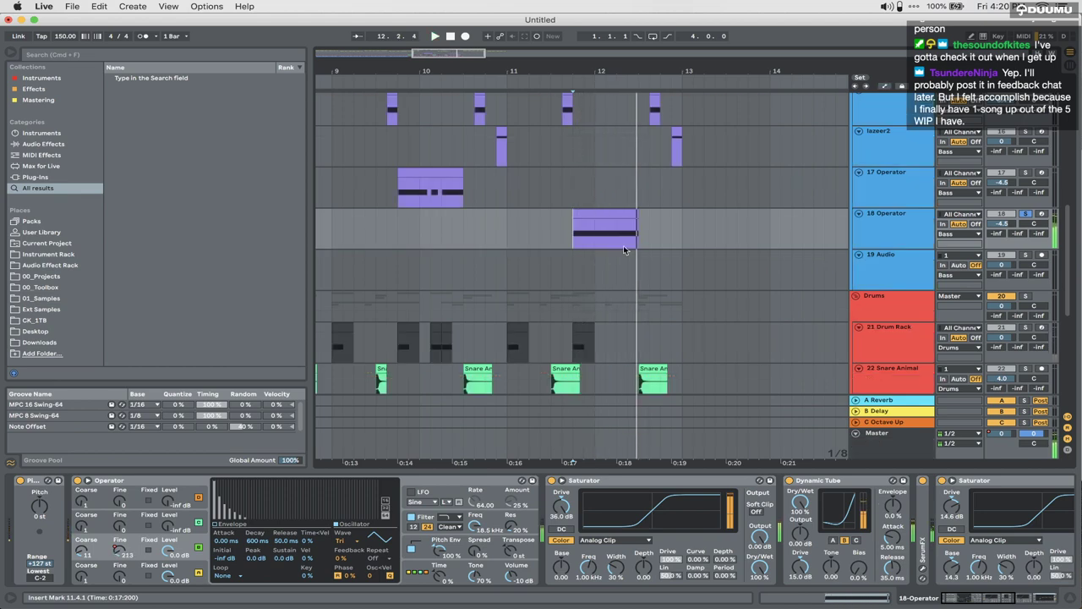
{"action": "key", "text": "space"}
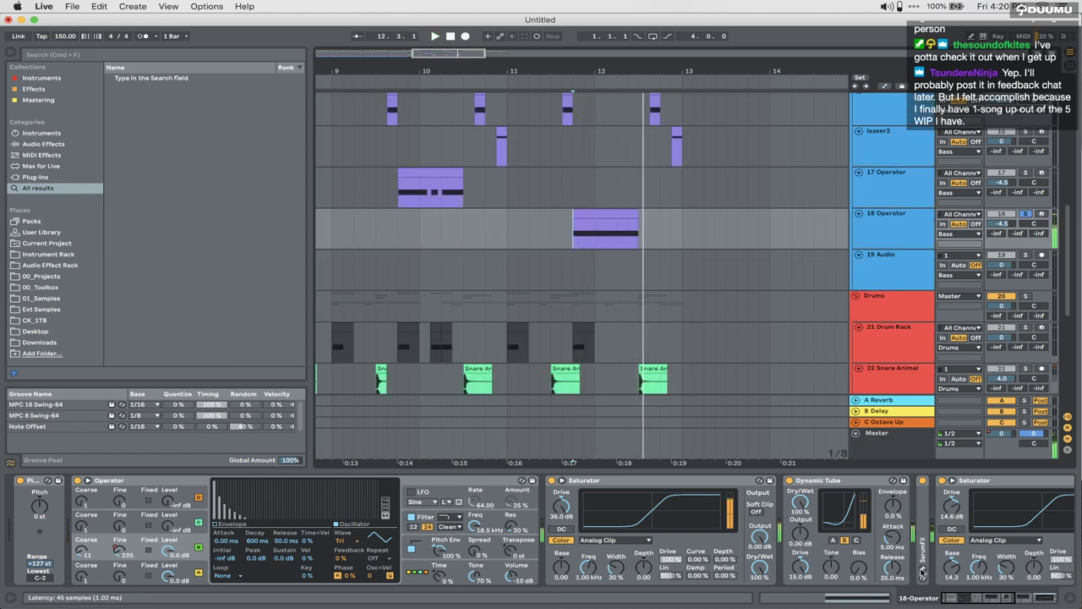
Step: Switch the SerumFX distortion type on 18 Operator to Diode 1 and audition the clip
{"action": "left_click", "coordinate": [922, 569]}
{"action": "left_click", "coordinate": [460, 293]}
{"action": "key", "text": "space"}
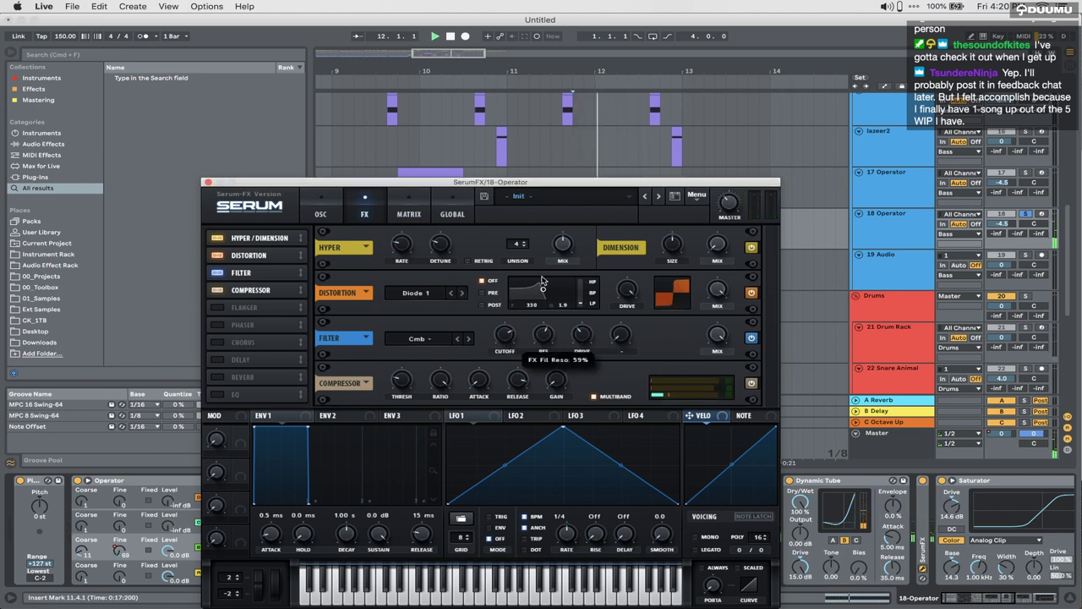
Step: Adjust the SerumFX comb filter's cutoff on 18 Operator while auditioning, and move the plugin window off the clips
{"action": "mouse_move", "coordinate": [505, 341]}
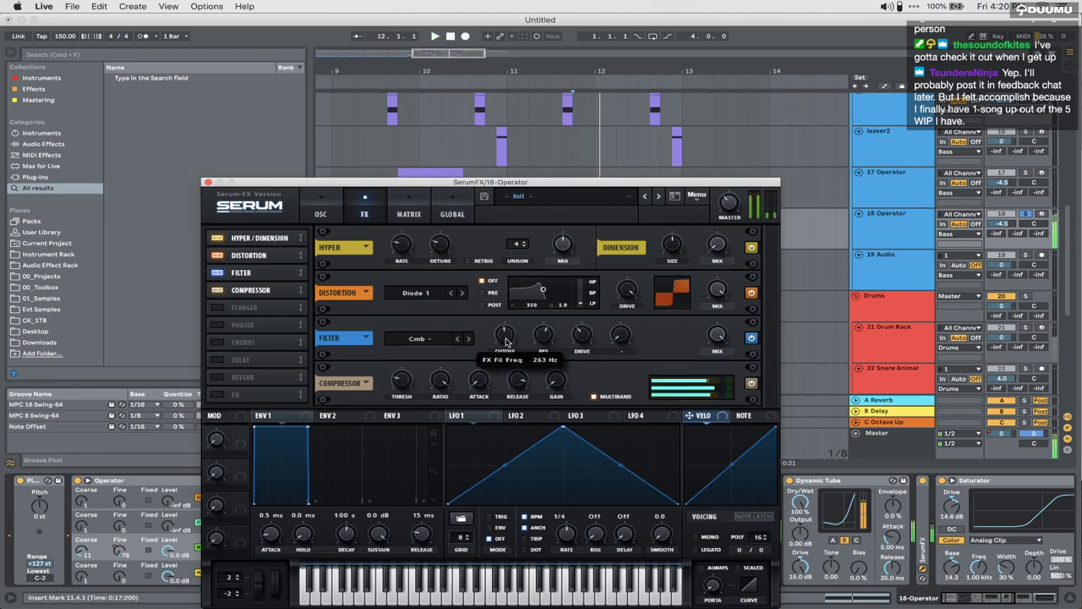
{"action": "left_click_drag", "start_coordinate": [504, 354], "coordinate": [505, 367]}
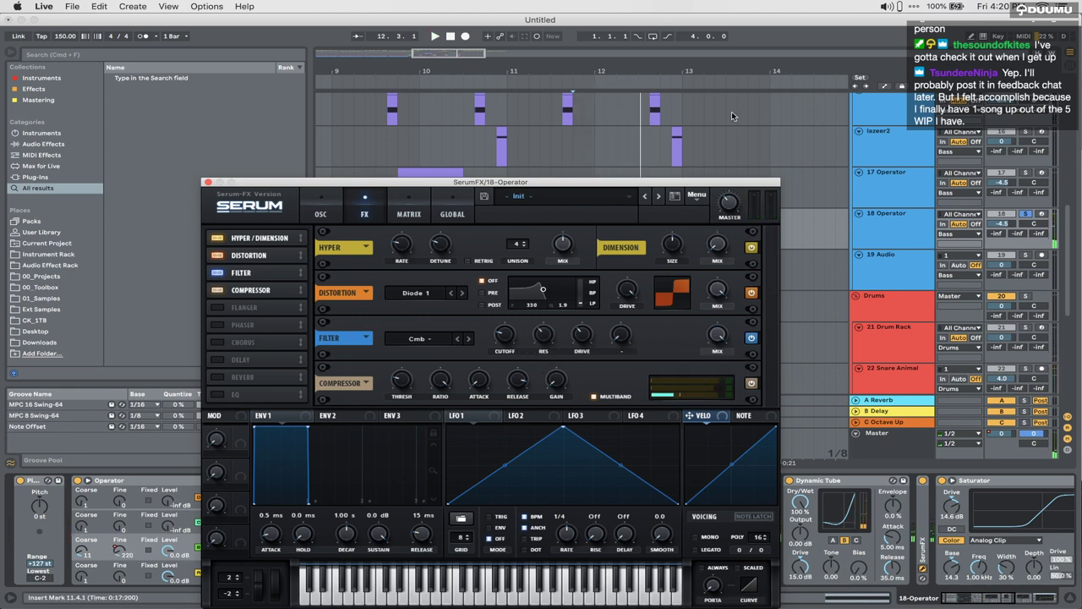
{"action": "left_click_drag", "start_coordinate": [606, 181], "coordinate": [812, 40]}
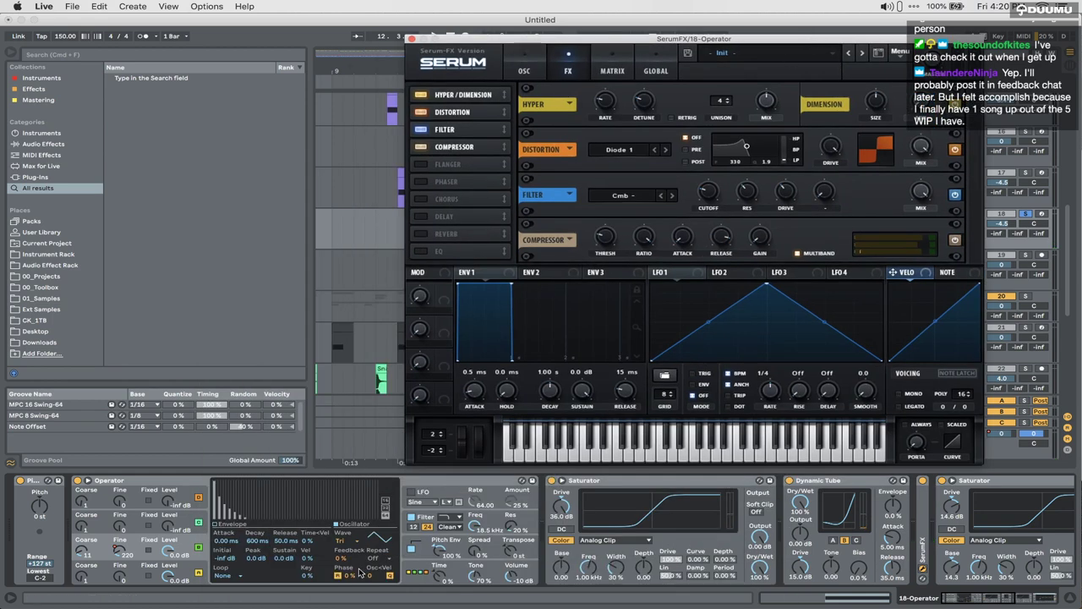
Step: Set oscillator A's waveform on 18 Operator to Square D, audition the clip and close the SerumFX window
{"action": "left_click", "coordinate": [182, 564]}
{"action": "left_click", "coordinate": [345, 541]}
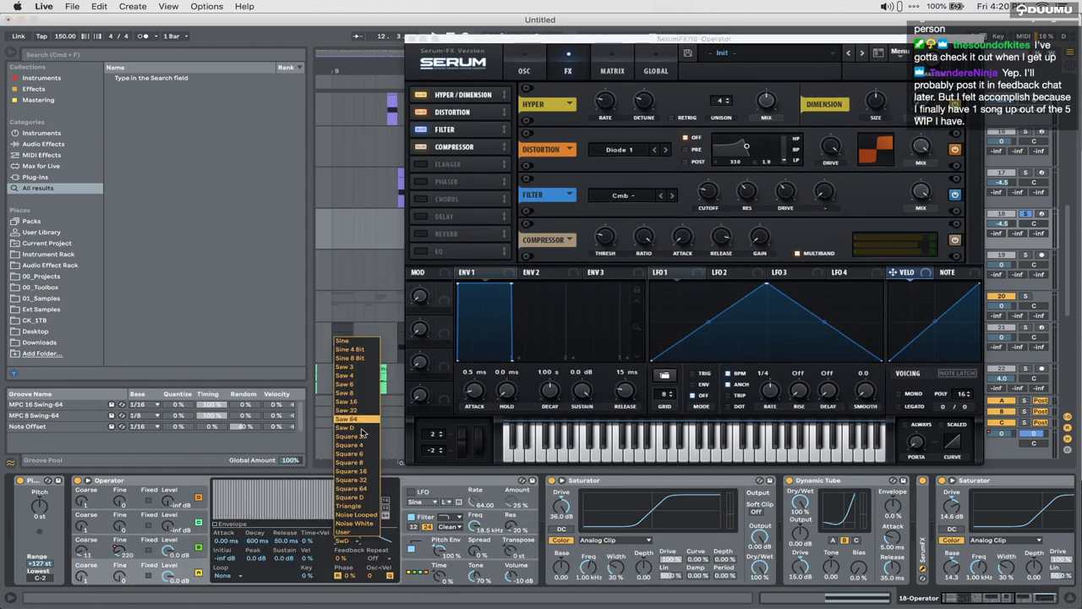
{"action": "left_click", "coordinate": [359, 498]}
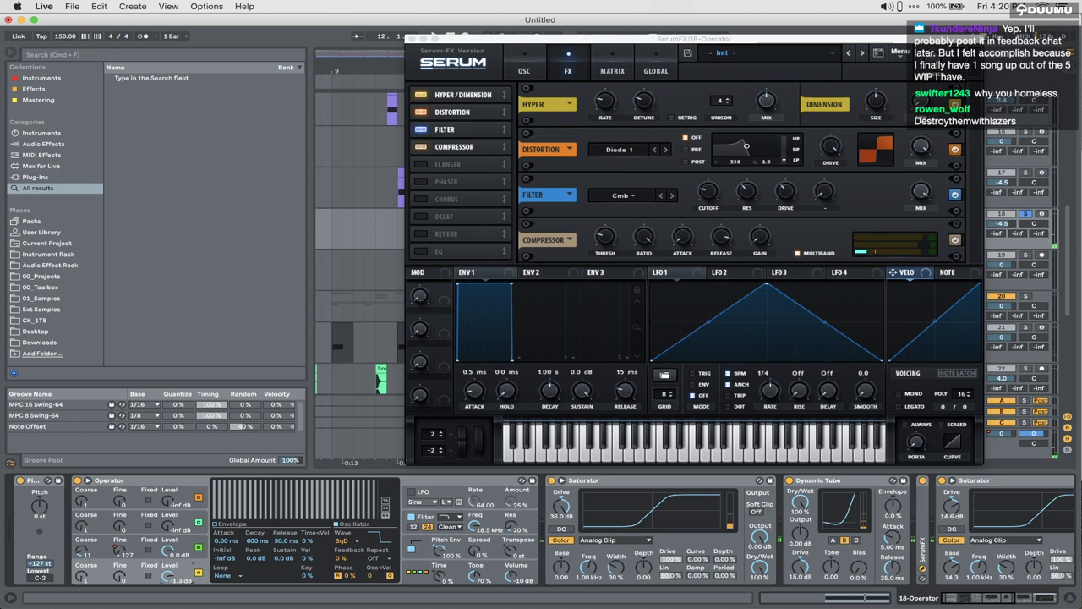
{"action": "key", "text": "space"}
{"action": "left_click", "coordinate": [411, 39]}
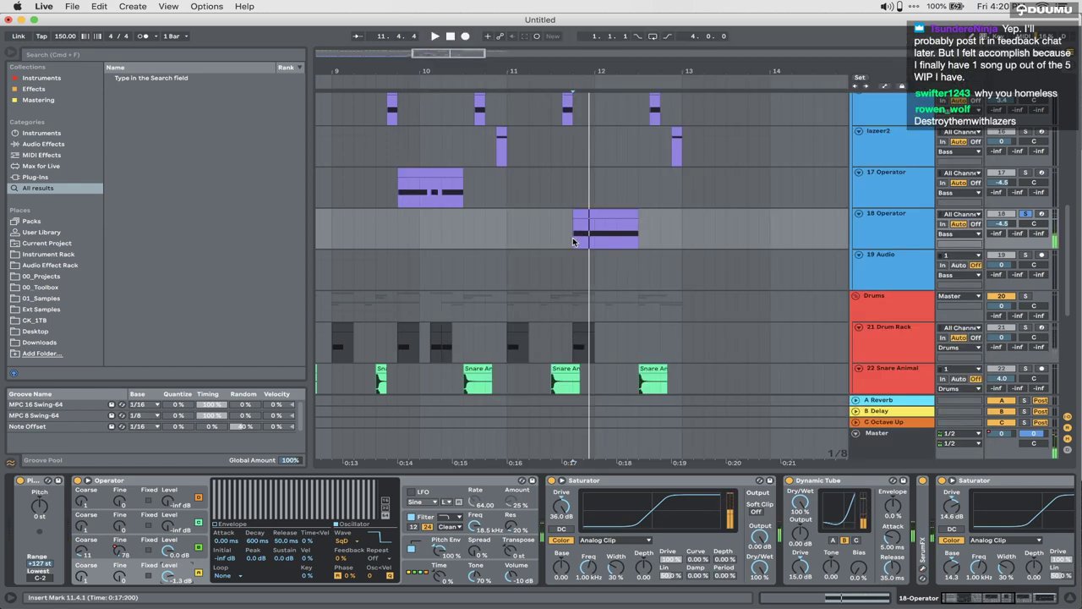
Step: Automate oscillator A's level on 18 Operator to rise from -1.3 dB to 0 dB across the clip, and audition it
{"action": "key", "text": "a"}
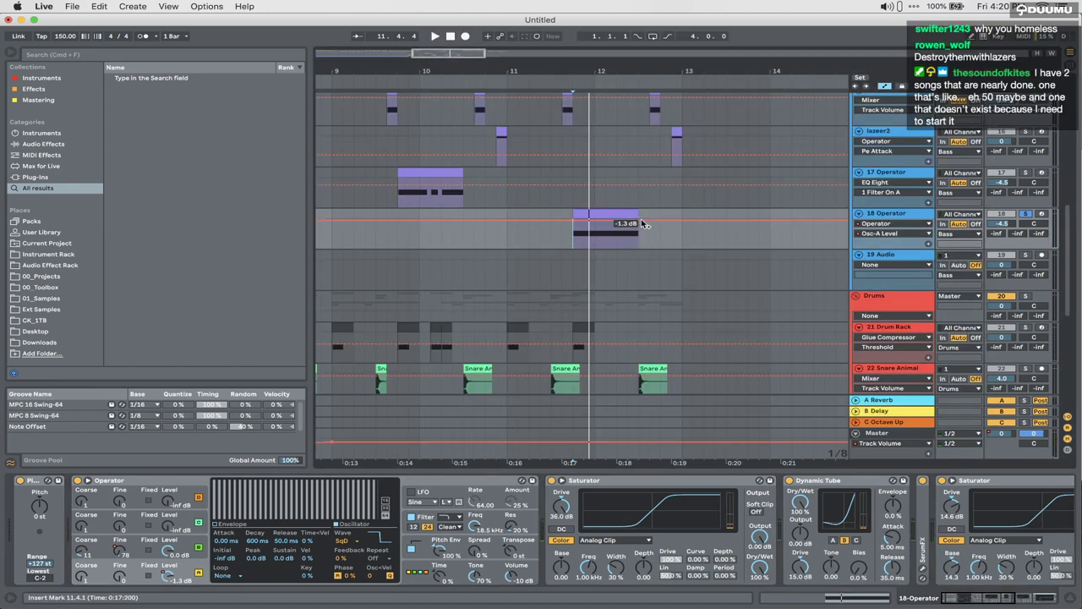
{"action": "key", "text": "space"}
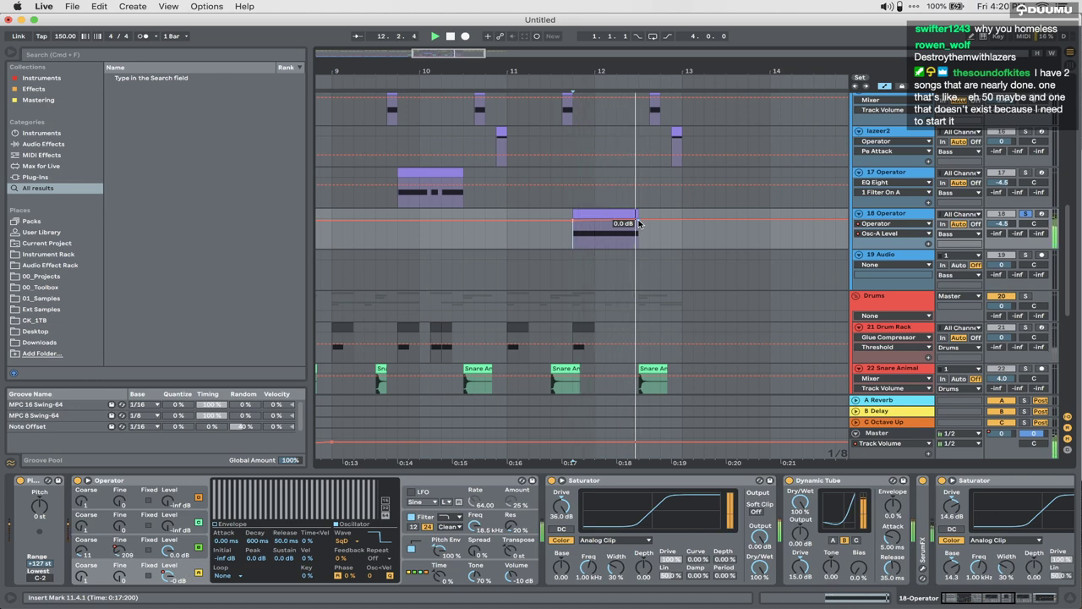
{"action": "key", "text": "space"}
{"action": "key", "text": "space"}
{"action": "key", "text": "space"}
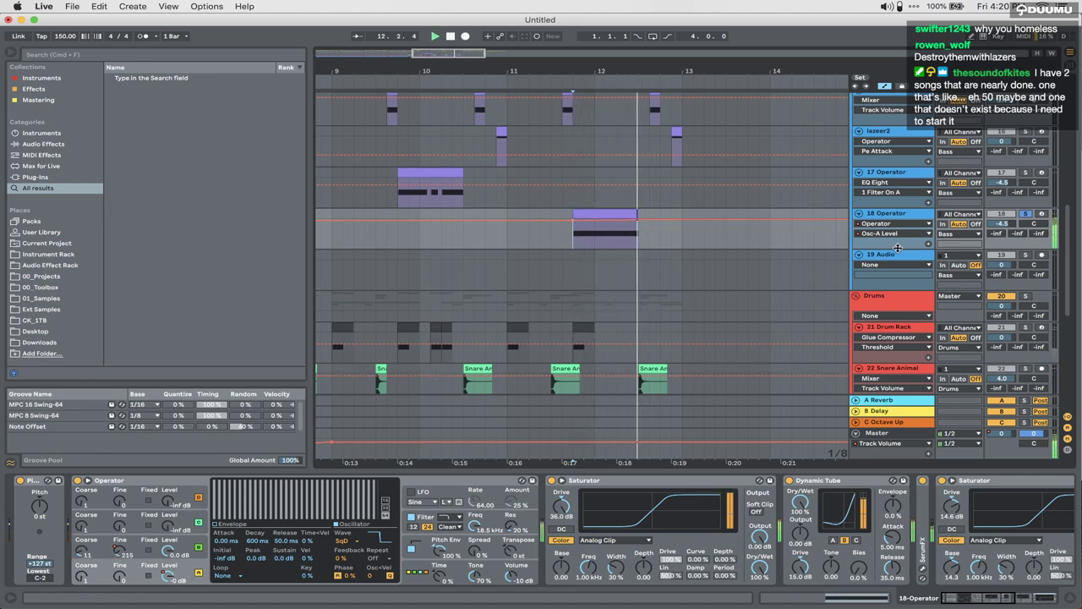
{"action": "key", "text": "a"}
{"action": "key", "text": "space"}
{"action": "key", "text": "space"}
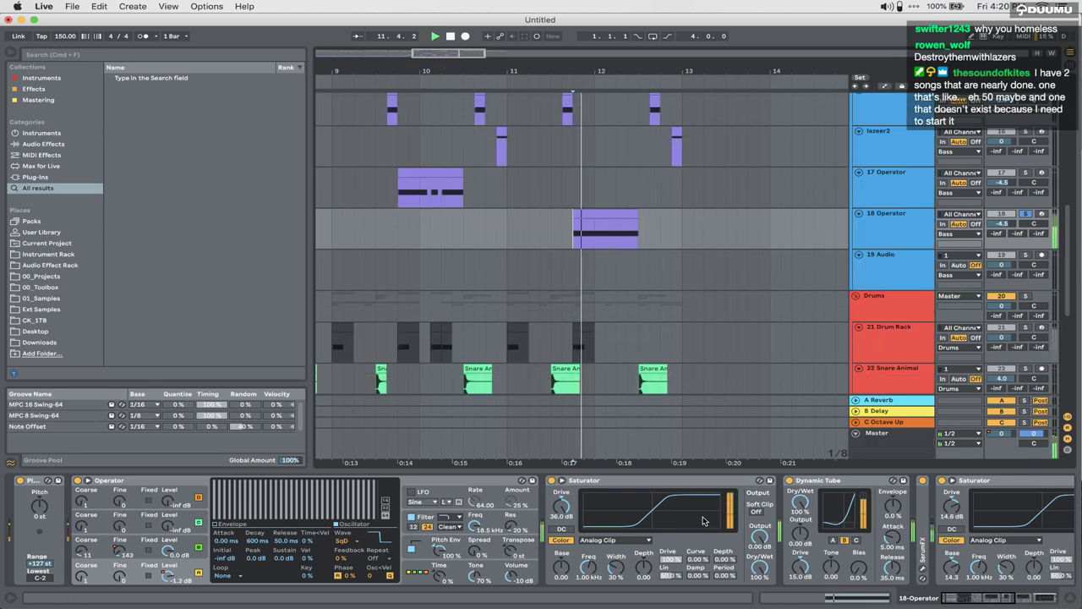
Step: Try lowering the first Saturator's Base to about -2.68 on 18 Operator, audition it and restore Base to 0
{"action": "left_click_drag", "start_coordinate": [563, 569], "coordinate": [563, 581]}
{"action": "key", "text": "space"}
{"action": "key", "text": "space"}
{"action": "key", "text": "space"}
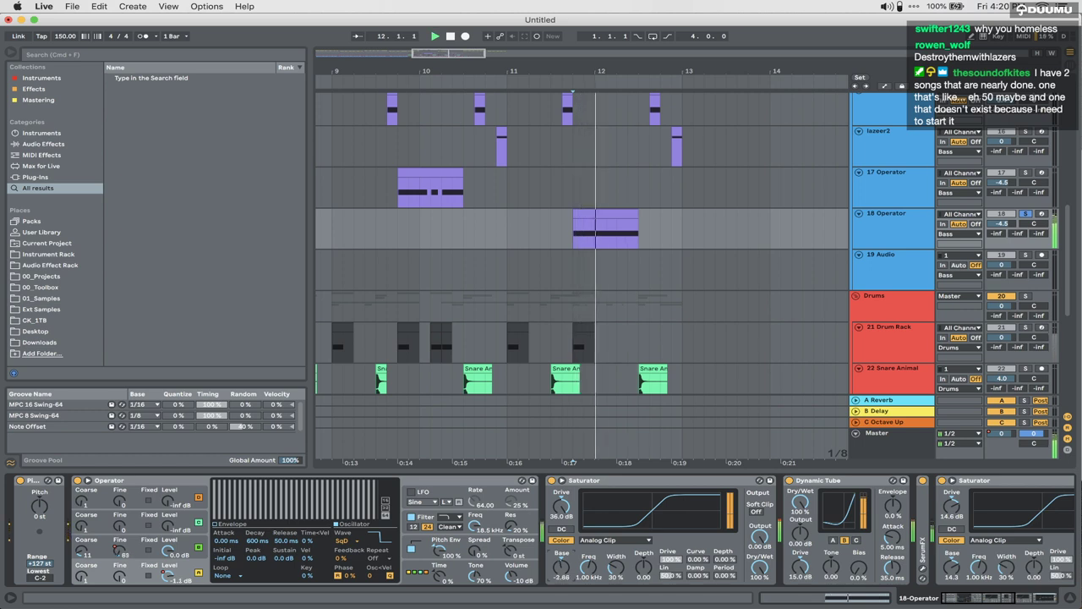
{"action": "key", "text": "space"}
{"action": "key", "text": "space"}
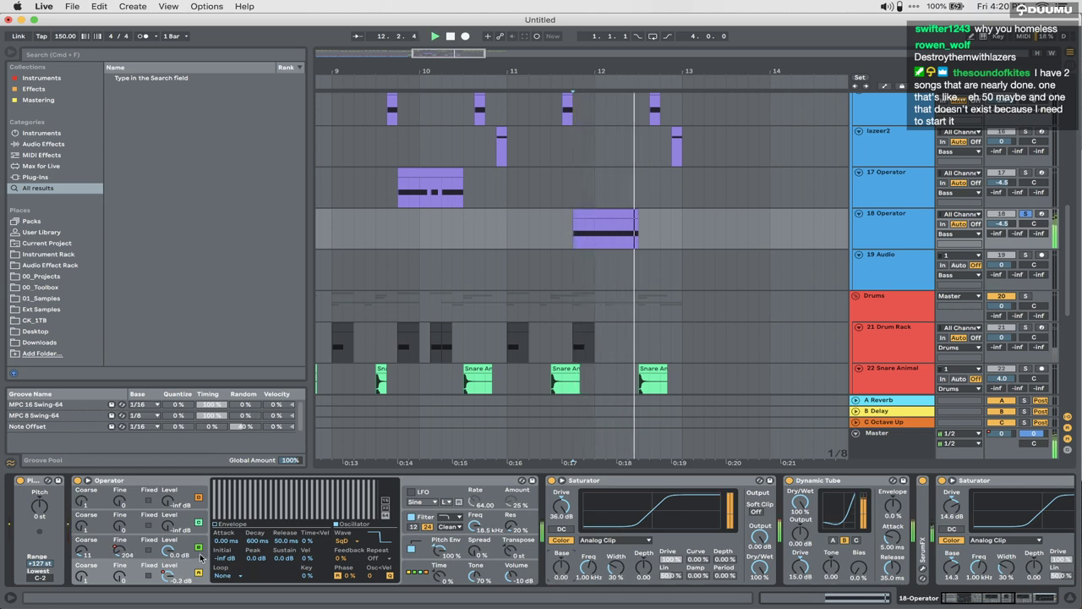
Step: Try a coarse tuning of 8 on oscillator A of 18 Operator and audition the clip
{"action": "key", "text": "space"}
{"action": "key", "text": "space"}
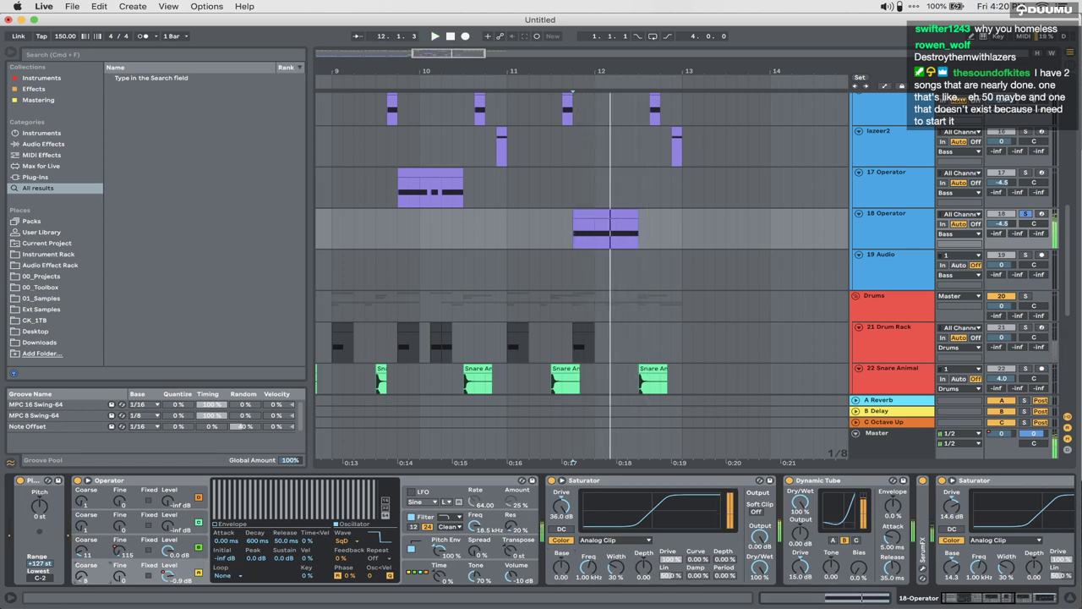
{"action": "key", "text": "space"}
{"action": "key", "text": "space"}
{"action": "key", "text": "space"}
{"action": "key", "text": "space"}
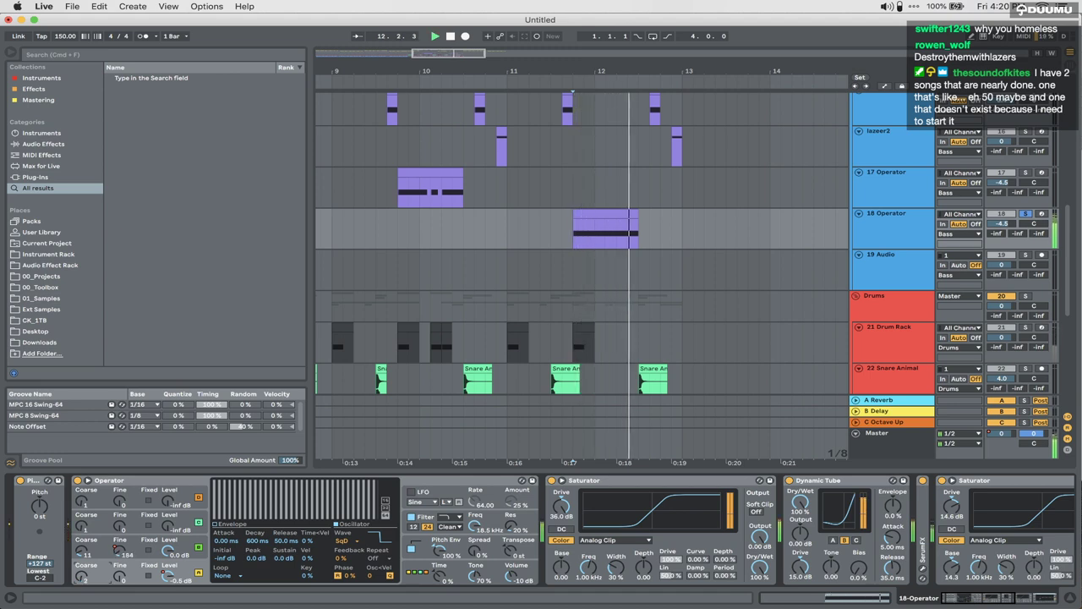
{"action": "key", "text": "space"}
{"action": "key", "text": "space"}
Step: Automate oscillator A's coarse tuning on 18 Operator to drop to 0.5 shortly after bar 12, and audition it
{"action": "left_click_drag", "start_coordinate": [79, 577], "coordinate": [80, 588]}
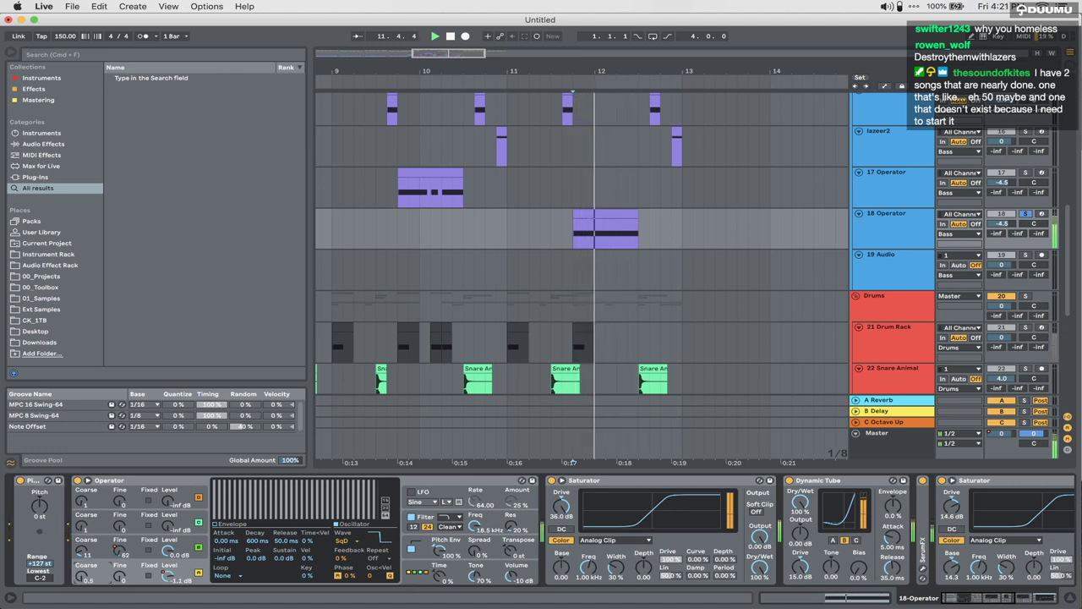
{"action": "key", "text": "space"}
{"action": "key", "text": "space"}
{"action": "key", "text": "space"}
{"action": "key", "text": "space"}
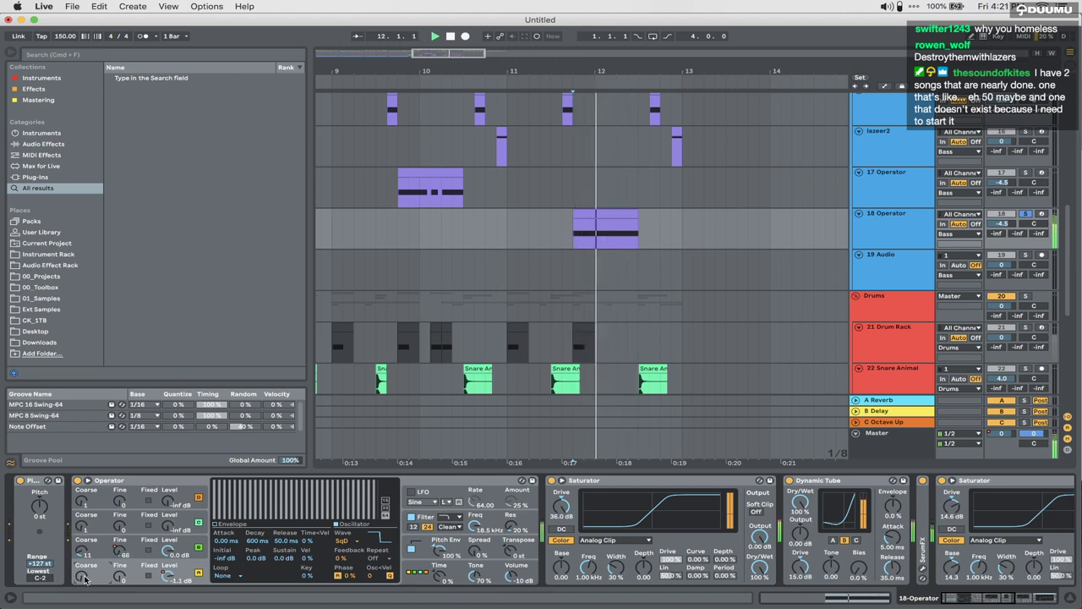
{"action": "key", "text": "a"}
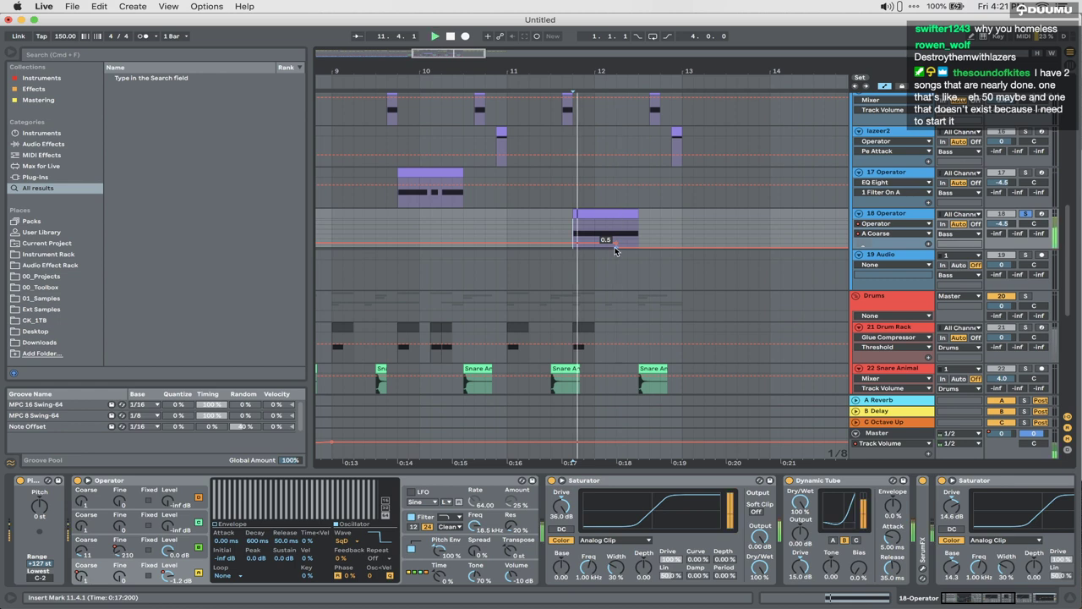
{"action": "key", "text": "a"}
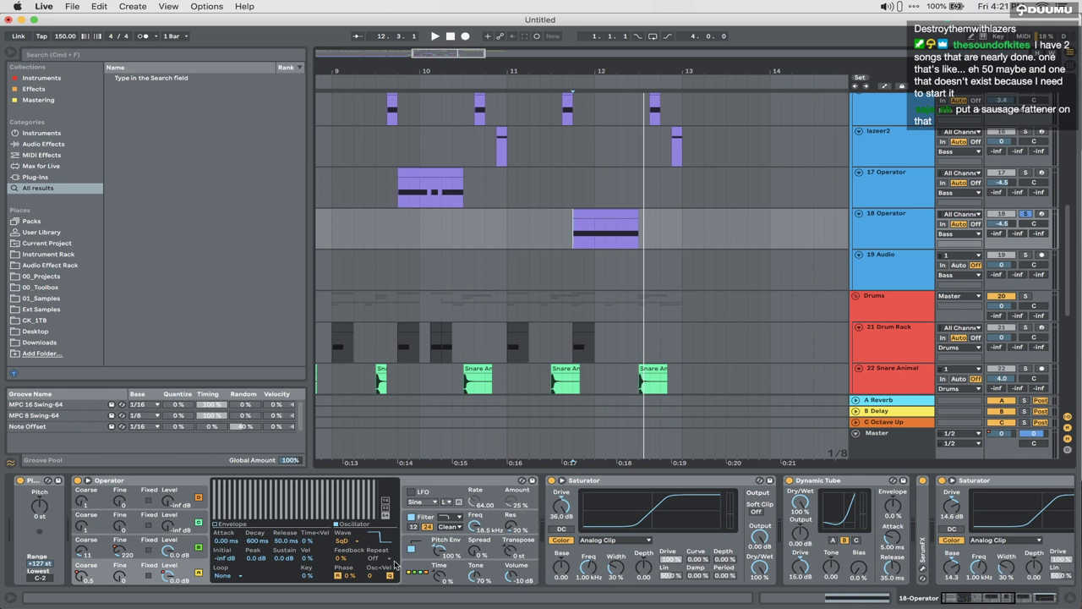
Step: Try Square 4 as oscillator A's waveform during playback and settle on Square 3
{"action": "left_click", "coordinate": [352, 541]}
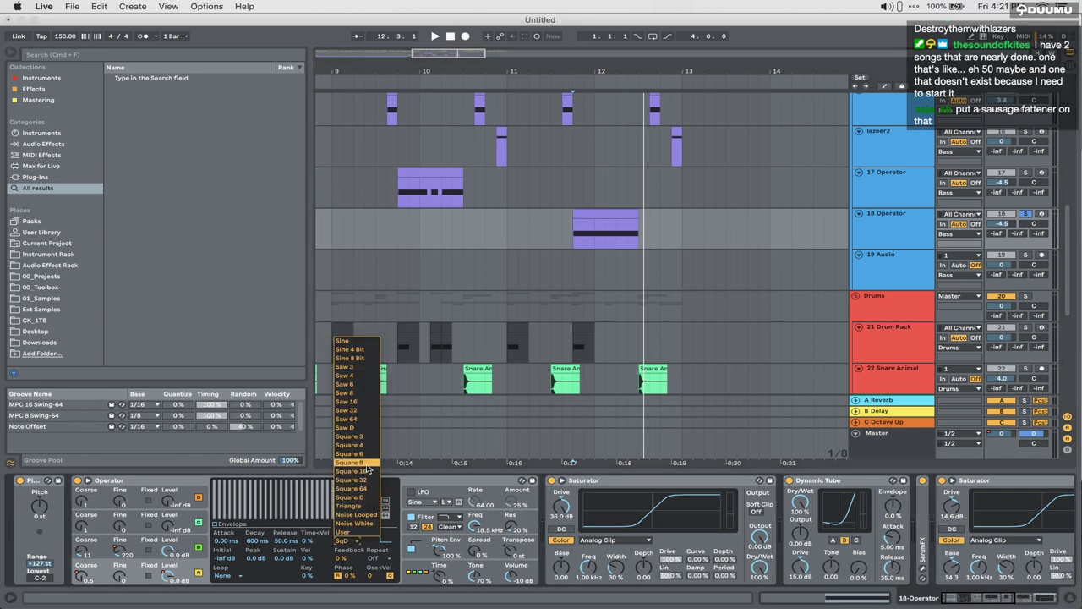
{"action": "left_click", "coordinate": [350, 444]}
{"action": "left_click", "coordinate": [345, 540]}
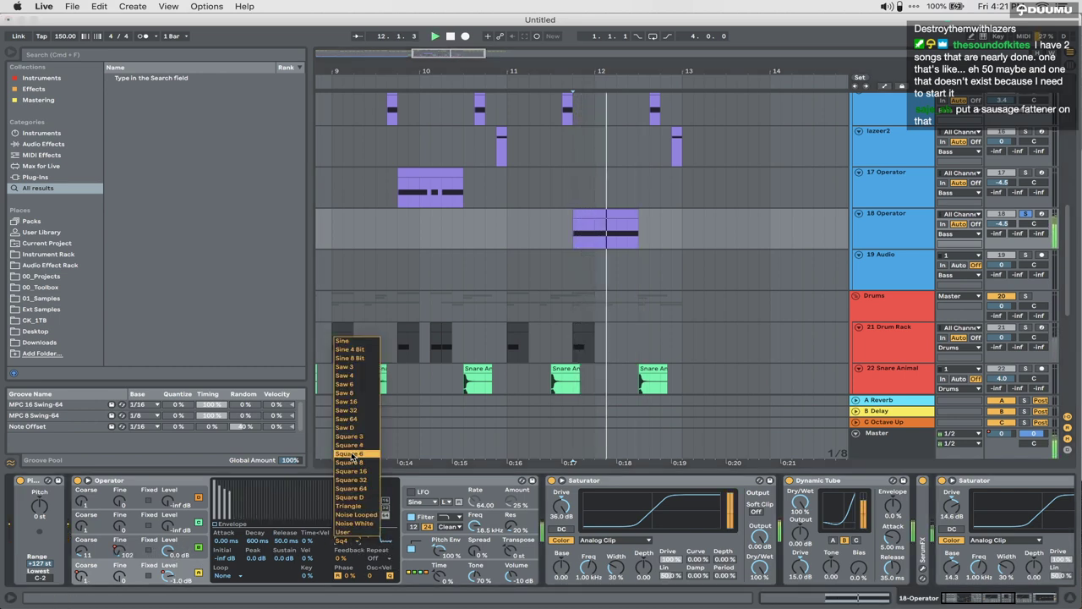
{"action": "left_click", "coordinate": [349, 436]}
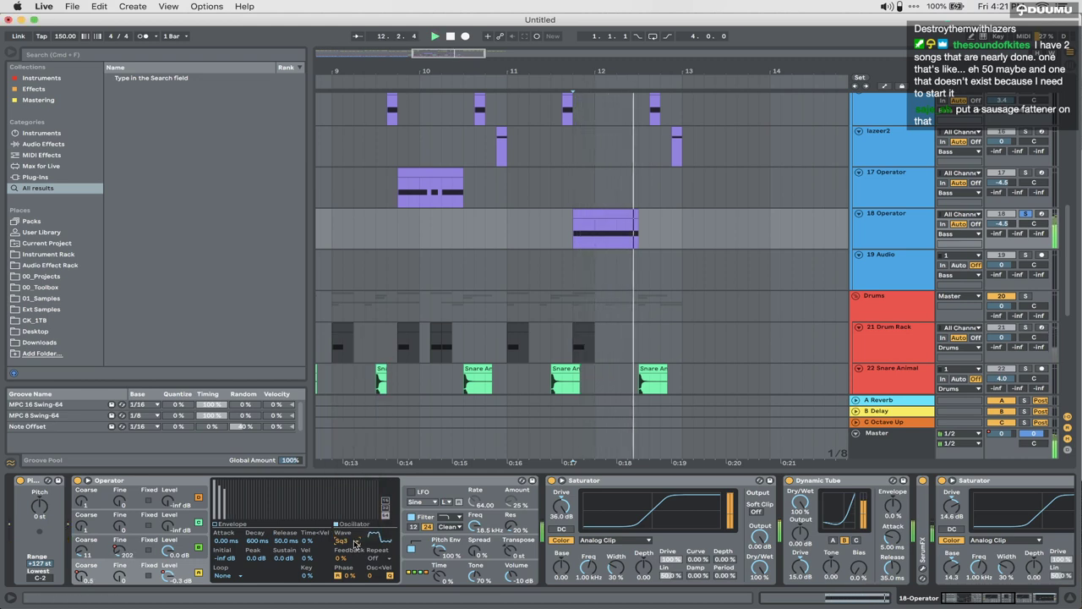
Step: Set oscillator B's coarse tuning on 18 Operator to 16 and audition the clip
{"action": "key", "text": "space"}
{"action": "key", "text": "space"}
{"action": "key", "text": "space"}
{"action": "key", "text": "space"}
{"action": "key", "text": "space"}
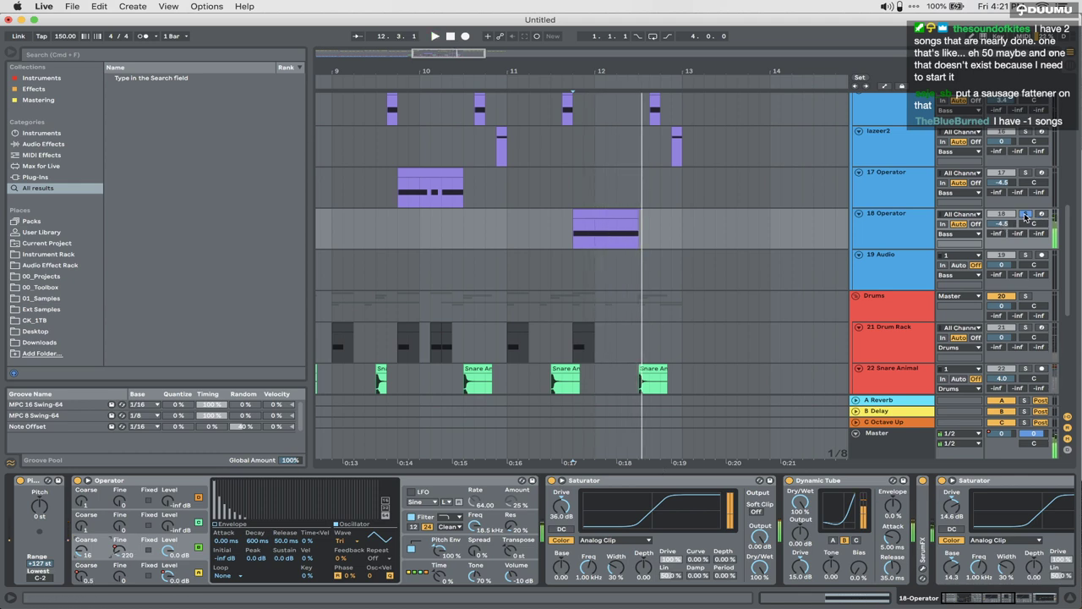
Step: Play the unsoloed arrangement from 8.4.3 and the selected 18 Operator clip, raising that track's volume to -2.2 dB
{"action": "scroll", "coordinate": [728, 264], "scroll_direction": "down", "scroll_amount": 1}
{"action": "left_click", "coordinate": [384, 243]}
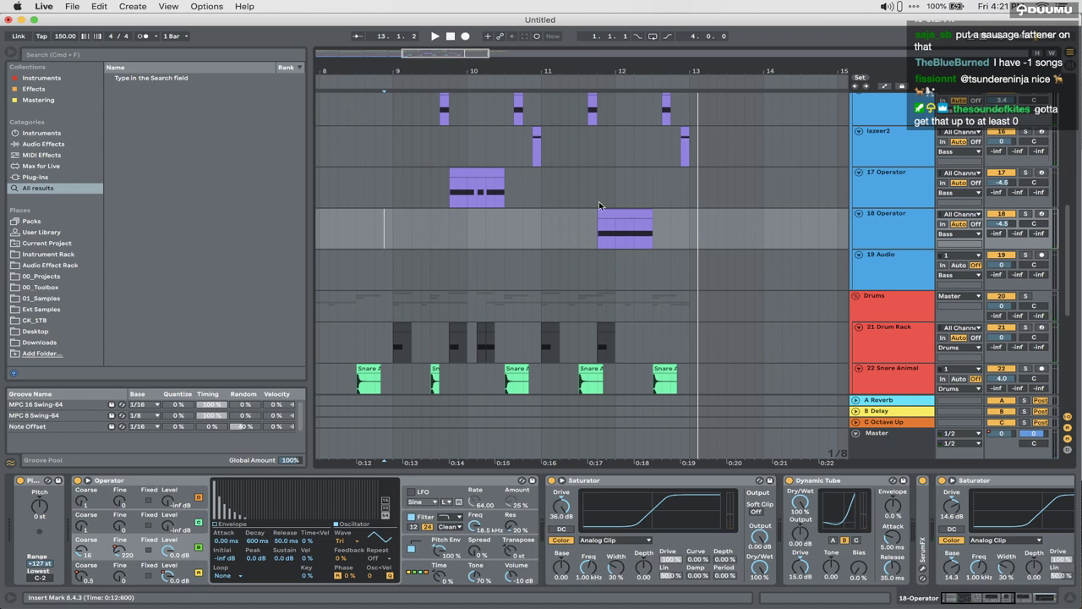
{"action": "left_click", "coordinate": [622, 224]}
{"action": "left_click", "coordinate": [617, 214]}
{"action": "key", "text": "space"}
{"action": "left_click_drag", "start_coordinate": [1002, 224], "coordinate": [1002, 204]}
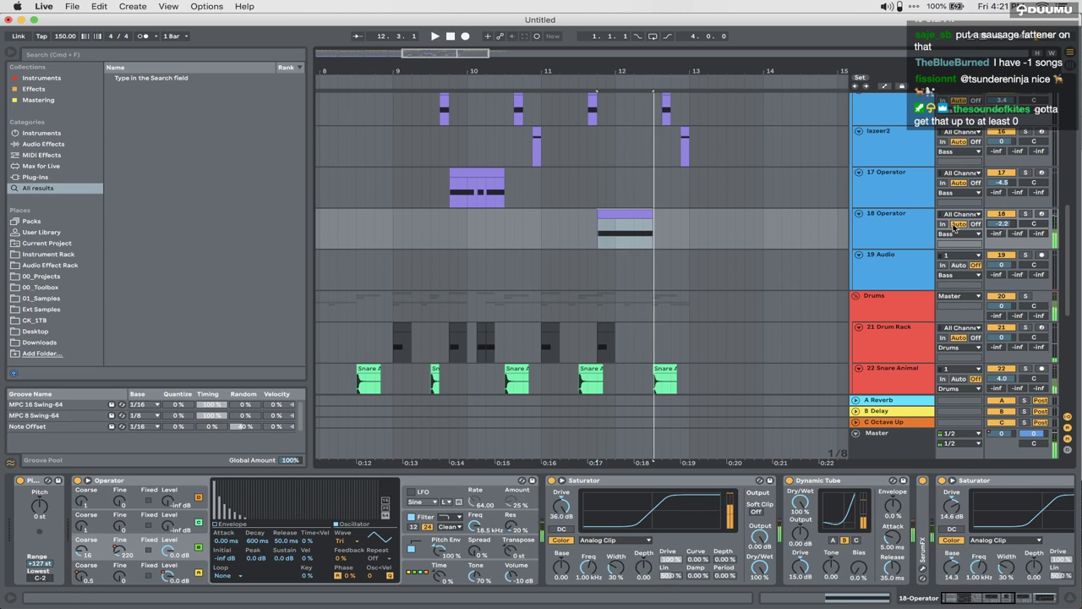
Step: Solo the 18 Operator track and audition its clip
{"action": "left_click", "coordinate": [911, 225]}
{"action": "left_click", "coordinate": [1024, 214]}
{"action": "key", "text": "space"}
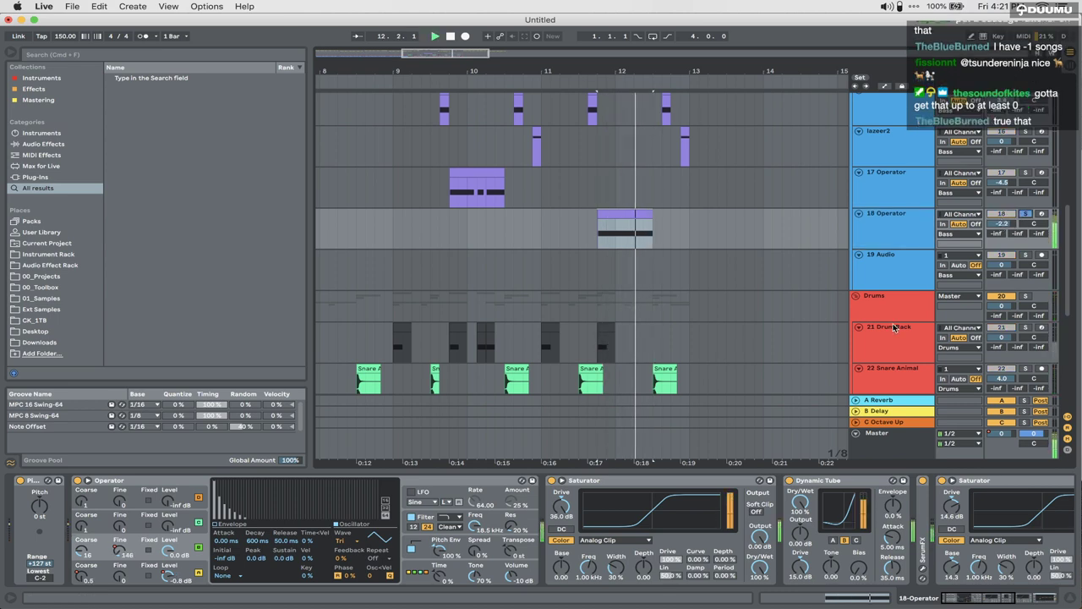
{"action": "key", "text": "space"}
{"action": "scroll", "coordinate": [770, 513], "scroll_direction": "right", "scroll_amount": 5}
{"action": "scroll", "coordinate": [770, 513], "scroll_direction": "left", "scroll_amount": 5}
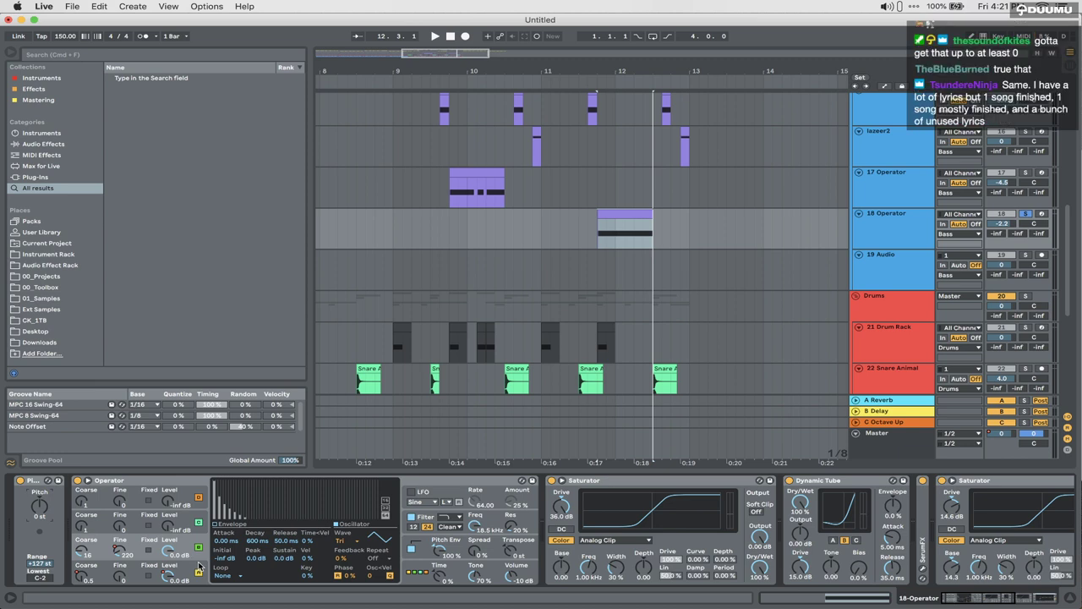
Step: Automate the Operator's Transpose on 18 Operator to drop to -2 st at about 12.2.1, and audition it
{"action": "key", "text": "a"}
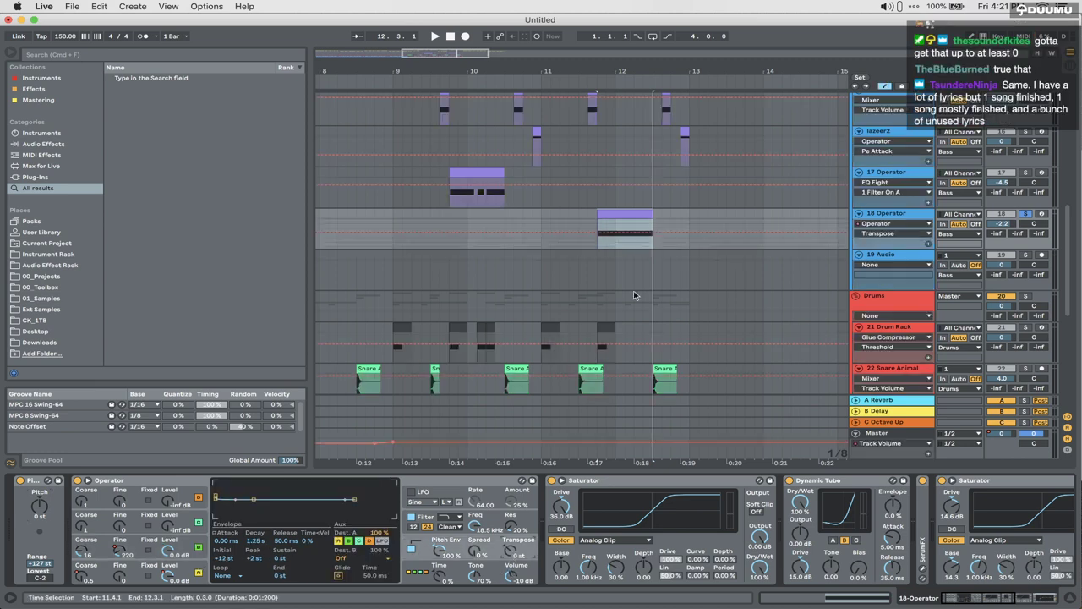
{"action": "left_click", "coordinate": [634, 232]}
{"action": "left_click_drag", "start_coordinate": [639, 232], "coordinate": [634, 242]}
{"action": "key", "text": "space"}
{"action": "key", "text": "space"}
{"action": "key", "text": "space"}
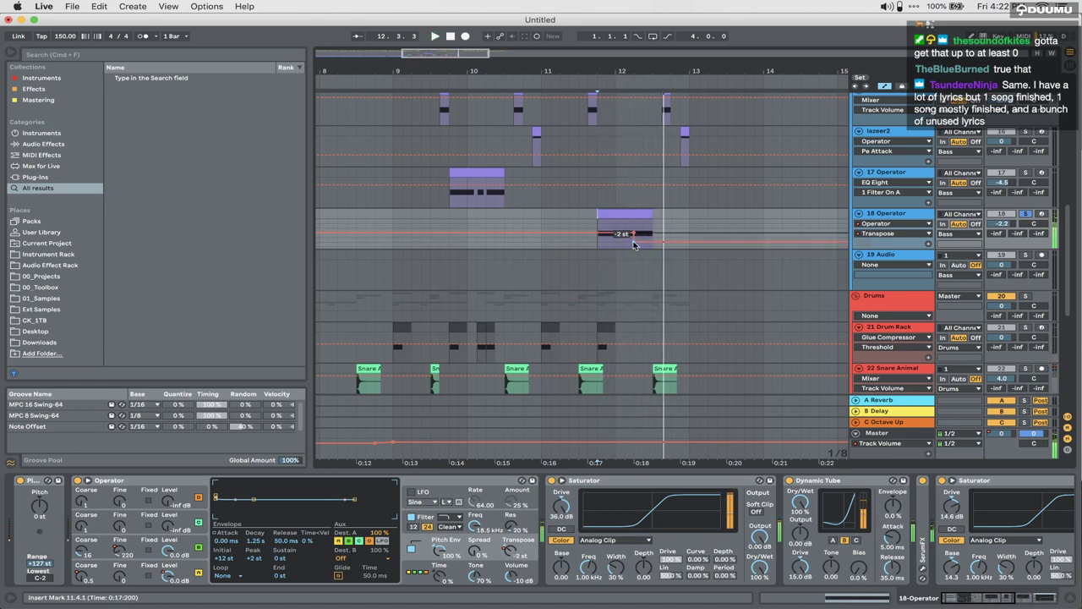
{"action": "key", "text": "a"}
{"action": "key", "text": "space"}
{"action": "key", "text": "space"}
{"action": "key", "text": "space"}
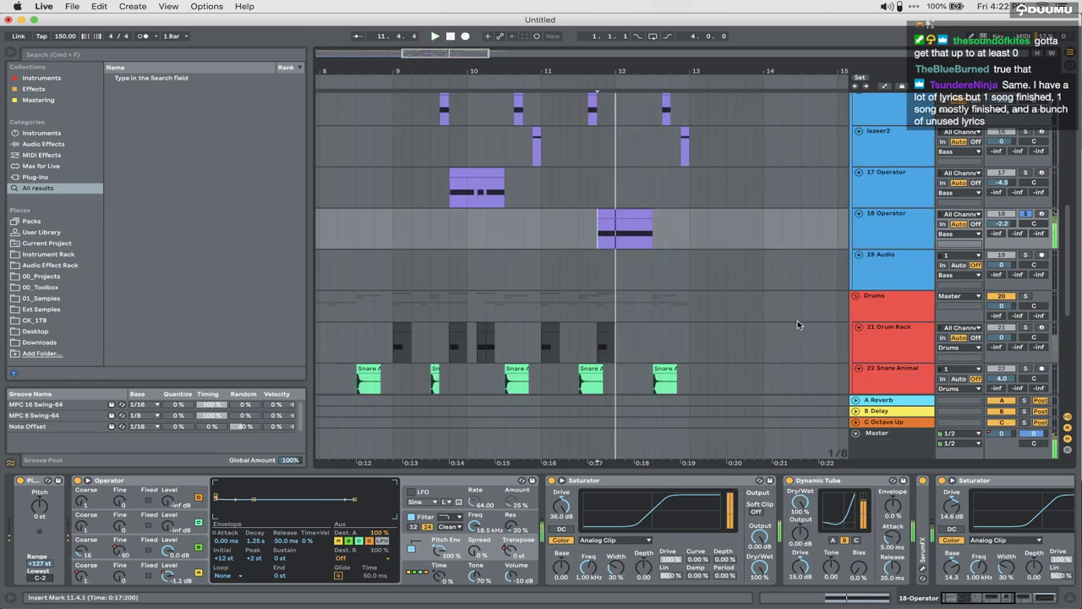
{"action": "key", "text": "space"}
{"action": "key", "text": "space"}
{"action": "key", "text": "space"}
Step: Add Little MicroShift after the EQ Eight on 18 Operator, audition the clip and close the plugin window
{"action": "scroll", "coordinate": [655, 543], "scroll_direction": "right", "scroll_amount": 10}
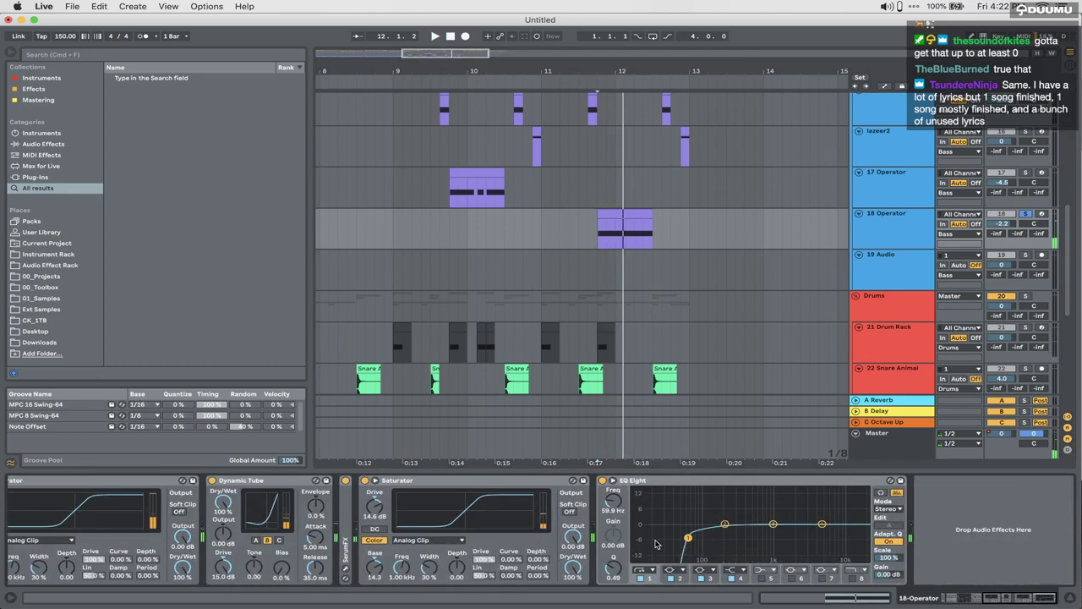
{"action": "type", "text": "microsoft"}
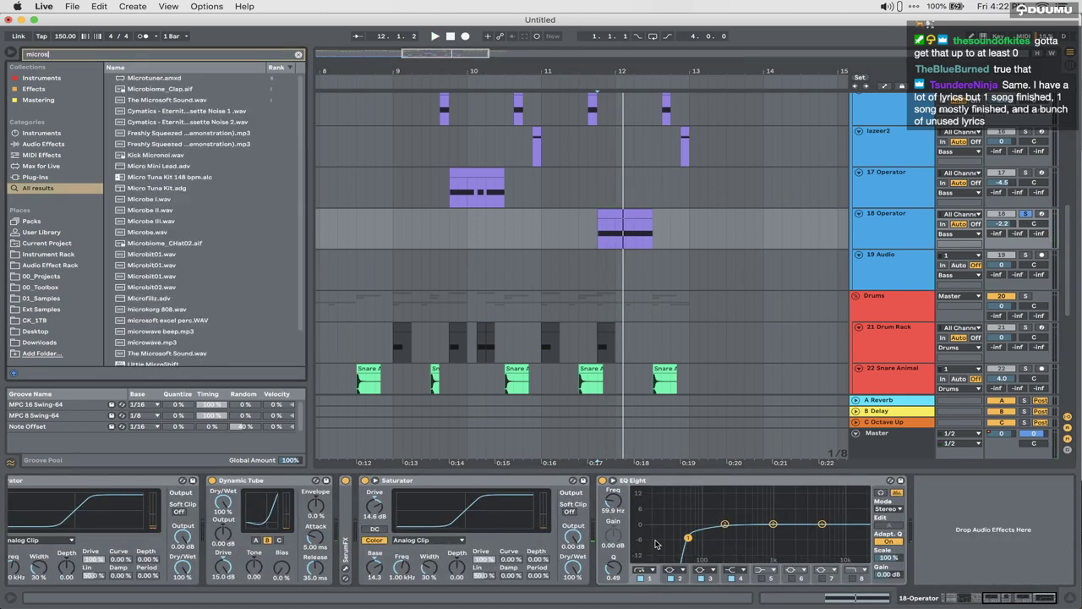
{"action": "key", "text": "BackSpace"}
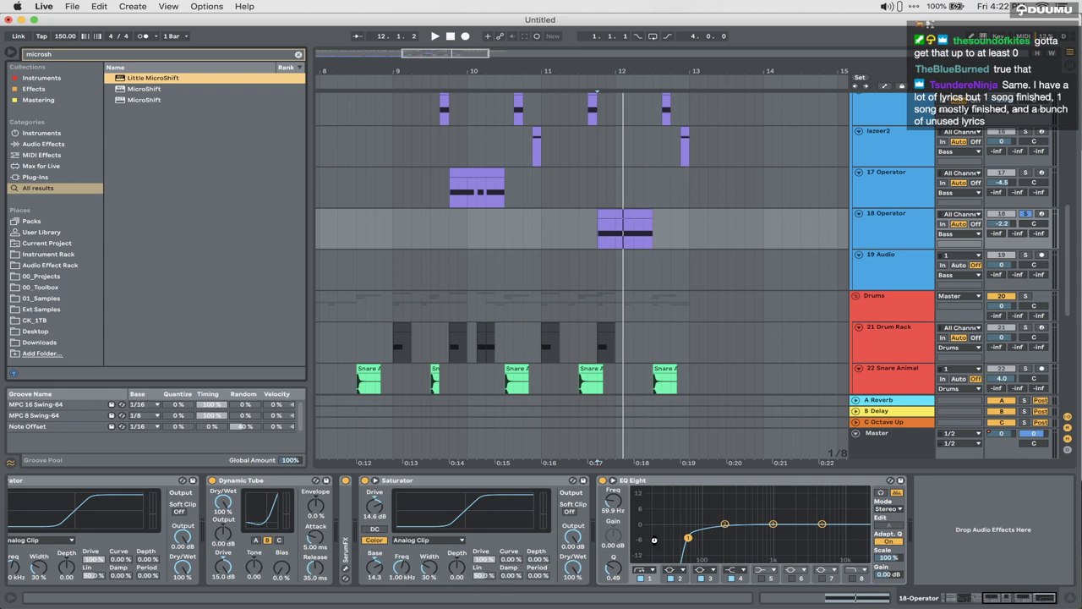
{"action": "key", "text": "Return"}
{"action": "key", "text": "space"}
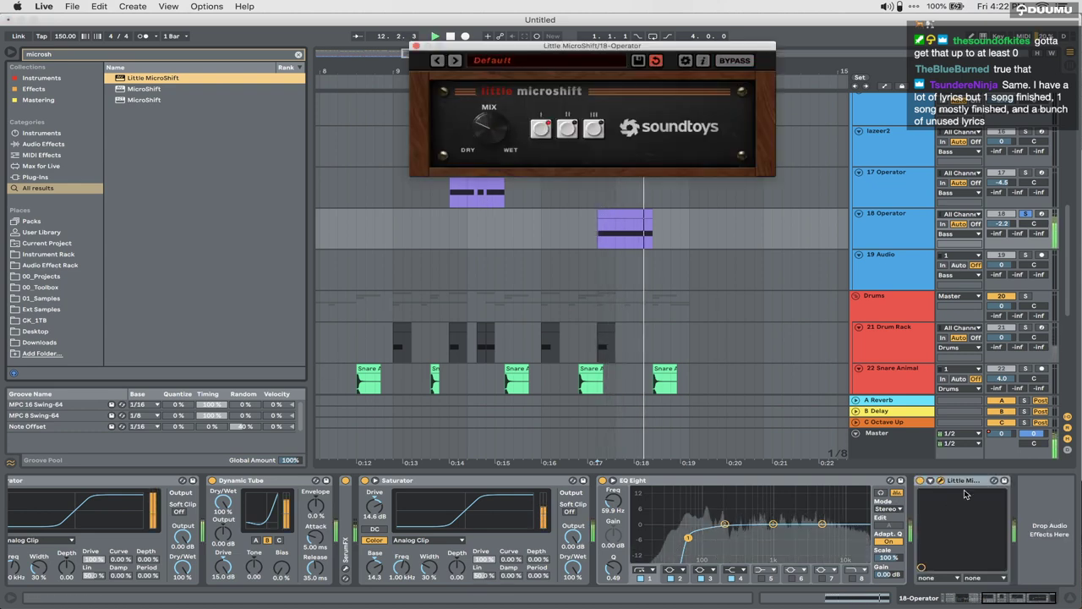
{"action": "left_click", "coordinate": [416, 47]}
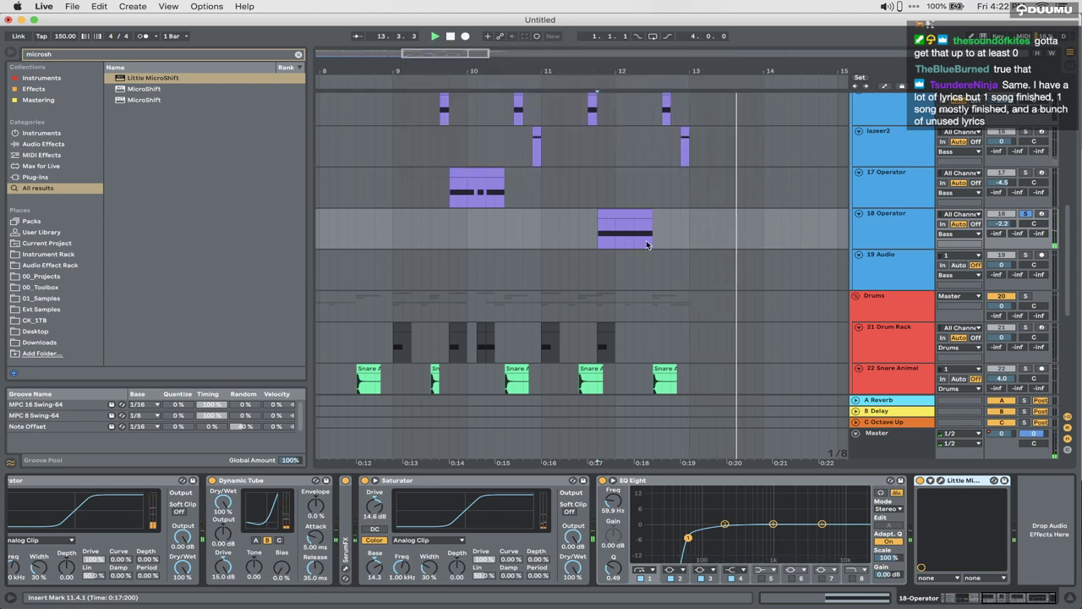
Step: Add Utility after Little MicroShift on 18 Operator and automate its Gain to drop to -inf dB at the clip's end, 12.3.1
{"action": "key", "text": "super+f"}
{"action": "type", "text": "ut"}
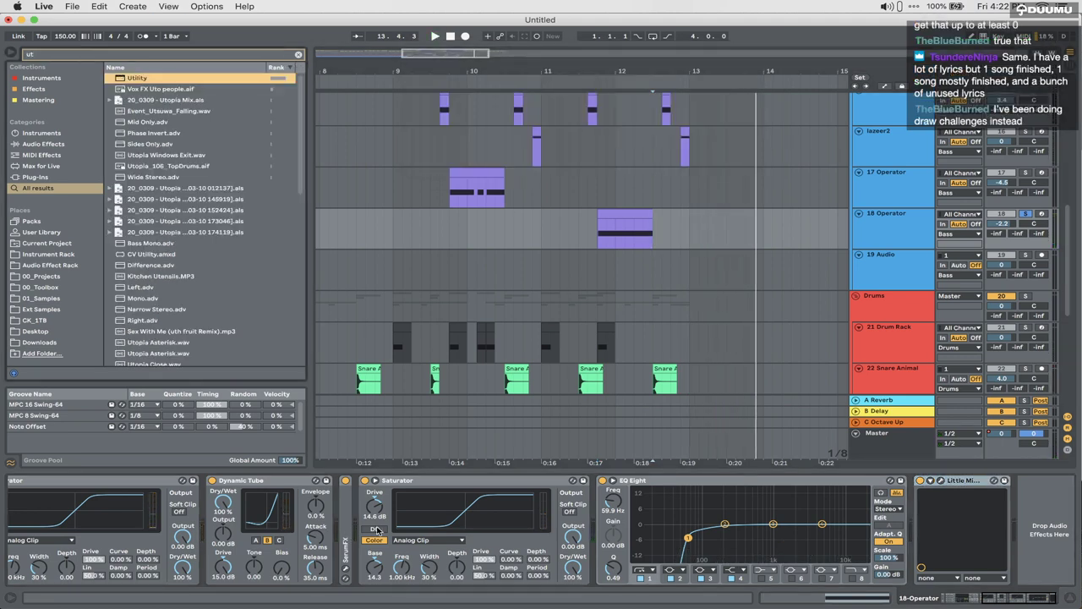
{"action": "key", "text": "Return"}
{"action": "left_click", "coordinate": [1048, 518]}
{"action": "key", "text": "a"}
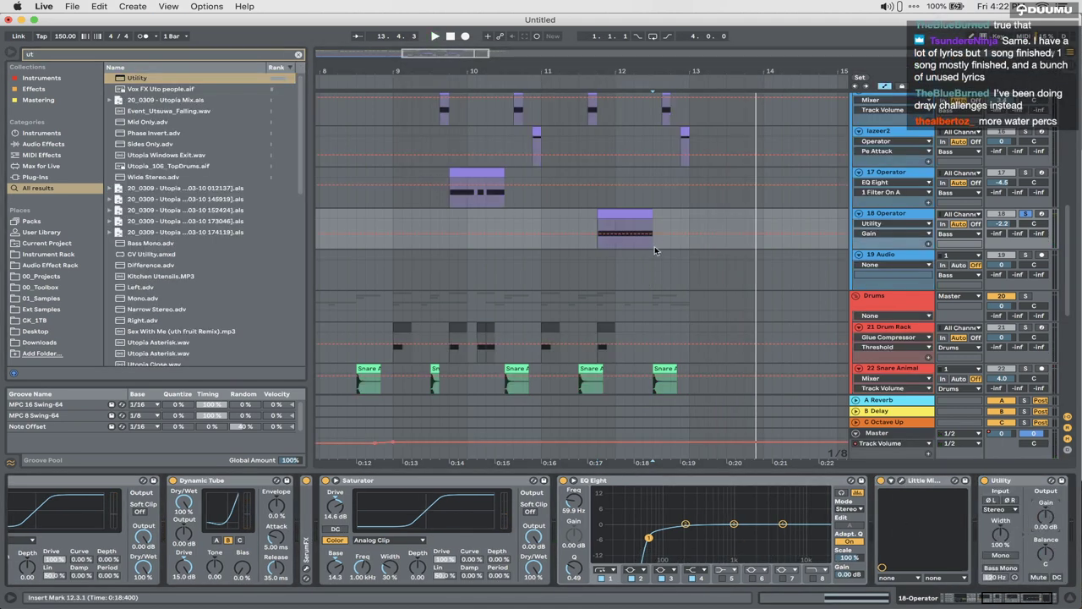
{"action": "left_click", "coordinate": [653, 233]}
{"action": "left_click_drag", "start_coordinate": [652, 233], "coordinate": [653, 251]}
{"action": "key", "text": "a"}
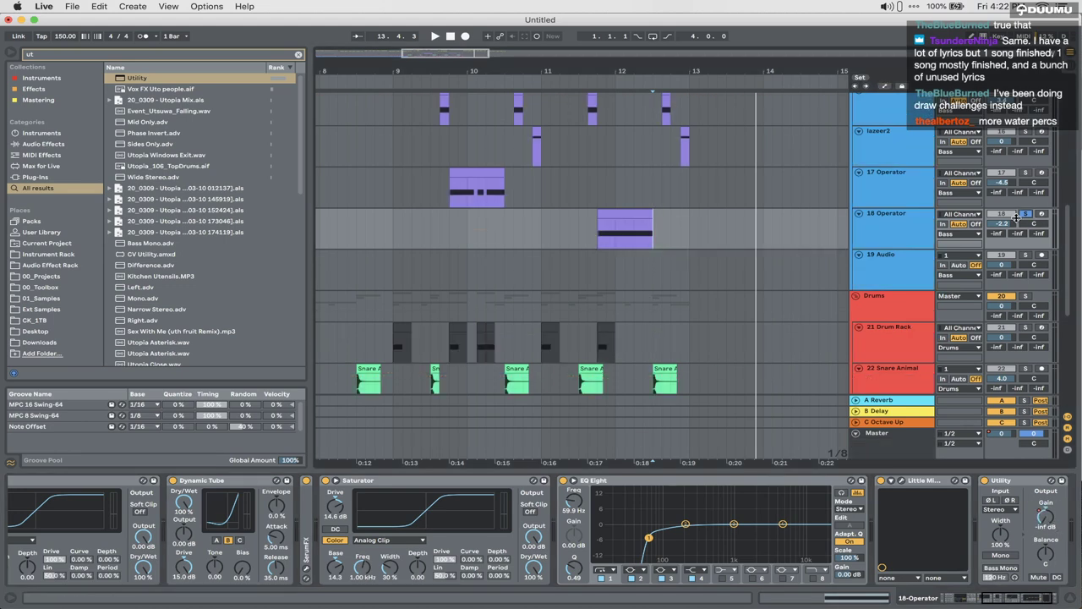
Step: Unsolo 18 Operator and play the full arrangement from 2.3.1
{"action": "left_click", "coordinate": [1028, 216]}
{"action": "scroll", "coordinate": [794, 254], "scroll_direction": "down", "scroll_amount": 5}
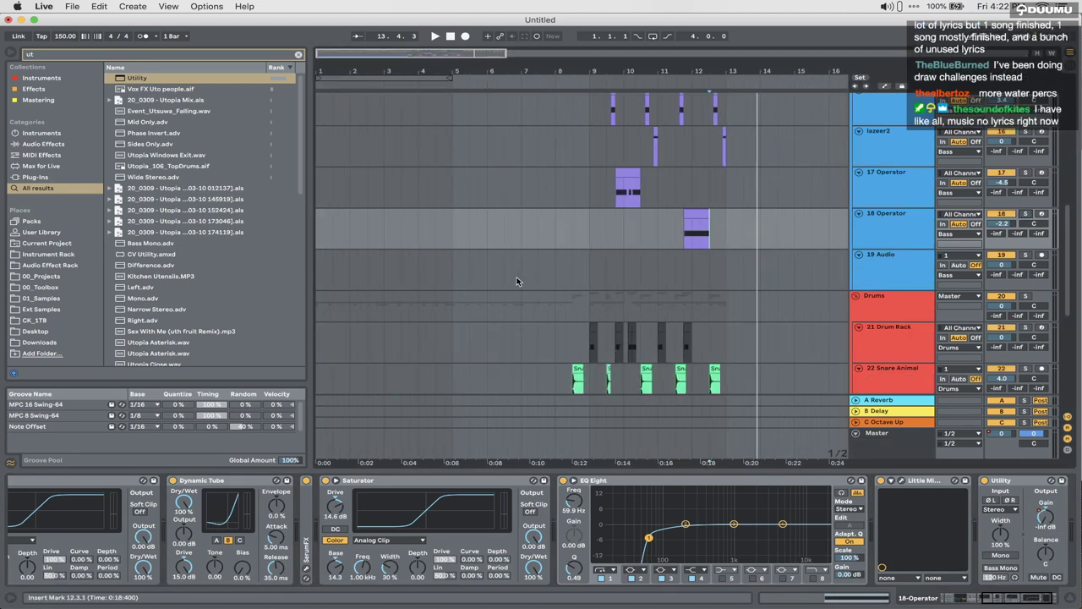
{"action": "left_click", "coordinate": [370, 223]}
{"action": "key", "text": "space"}
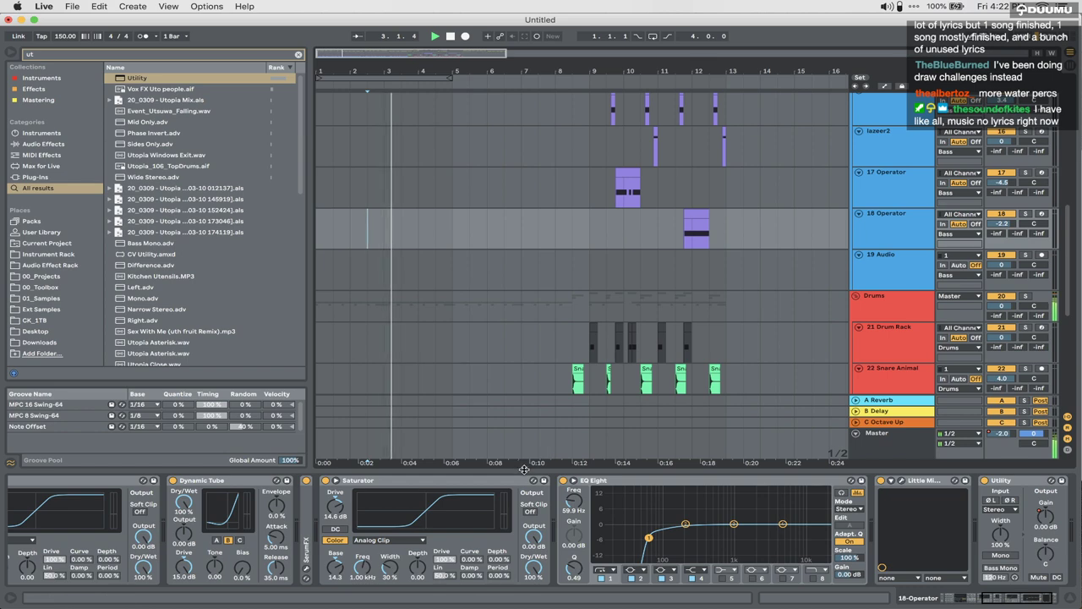
Step: Hide the device view and delete the Ice Cube vocal chop clips from bar 13 to bar 17
{"action": "left_click", "coordinate": [524, 470]}
{"action": "scroll", "coordinate": [524, 470], "scroll_direction": "up", "scroll_amount": 8}
{"action": "scroll", "coordinate": [729, 283], "scroll_direction": "right", "scroll_amount": 2}
{"action": "scroll", "coordinate": [730, 284], "scroll_direction": "down", "scroll_amount": 1}
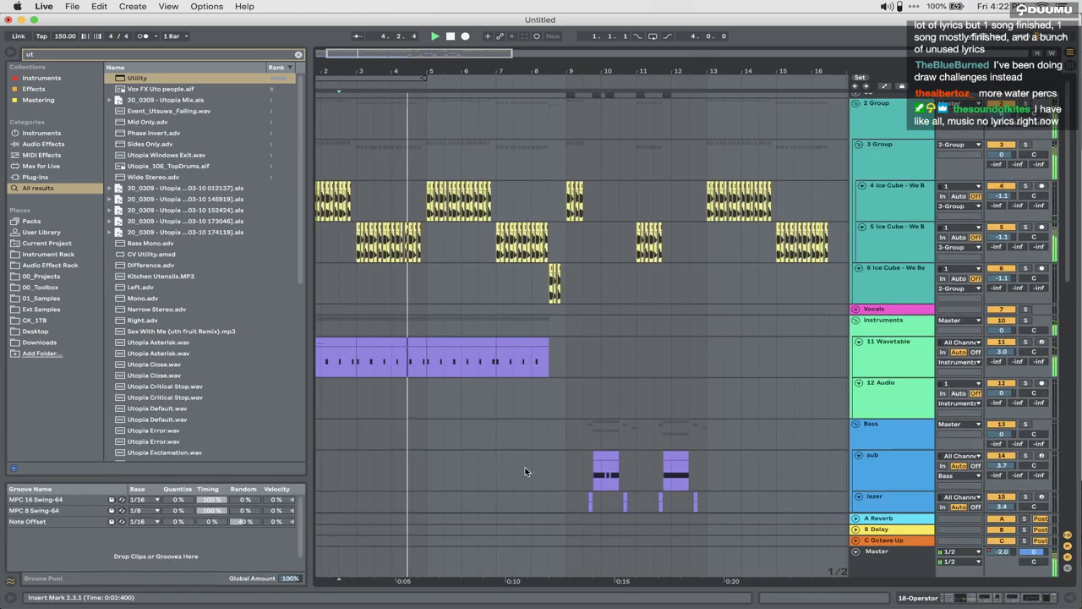
{"action": "scroll", "coordinate": [729, 278], "scroll_direction": "right", "scroll_amount": 5}
{"action": "scroll", "coordinate": [729, 277], "scroll_direction": "up", "scroll_amount": 1}
{"action": "left_click_drag", "start_coordinate": [541, 111], "coordinate": [680, 235]}
{"action": "key", "text": "Delete"}
Step: Loop the arrangement from 9.1.1 to 13.1.1, audition the section and return the insert marker to 9.1.1
{"action": "left_click_drag", "start_coordinate": [403, 289], "coordinate": [542, 296]}
{"action": "key", "text": "super+l"}
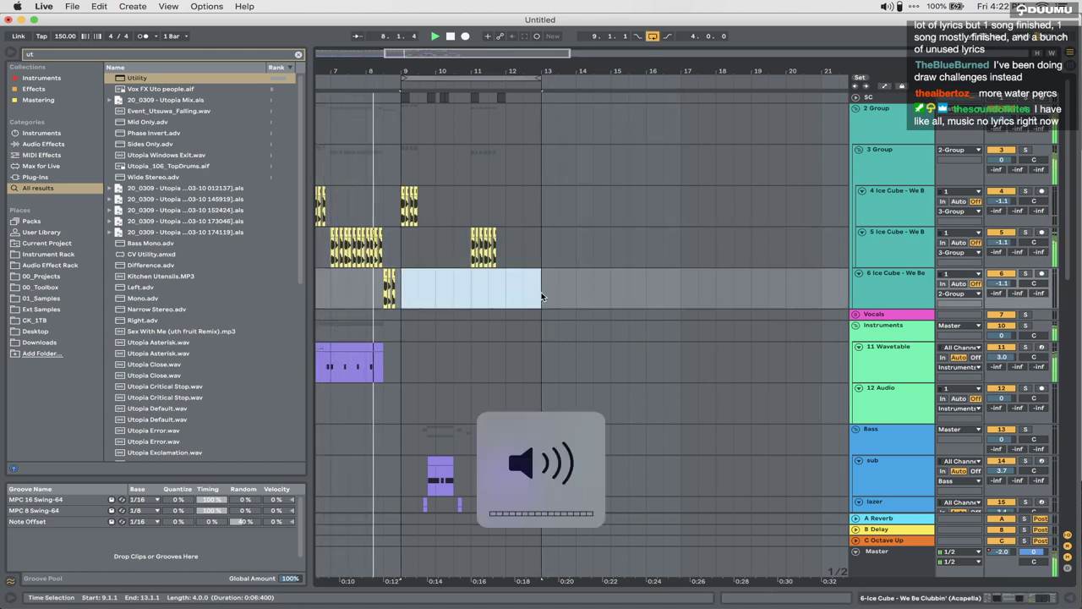
{"action": "key", "text": "super+z"}
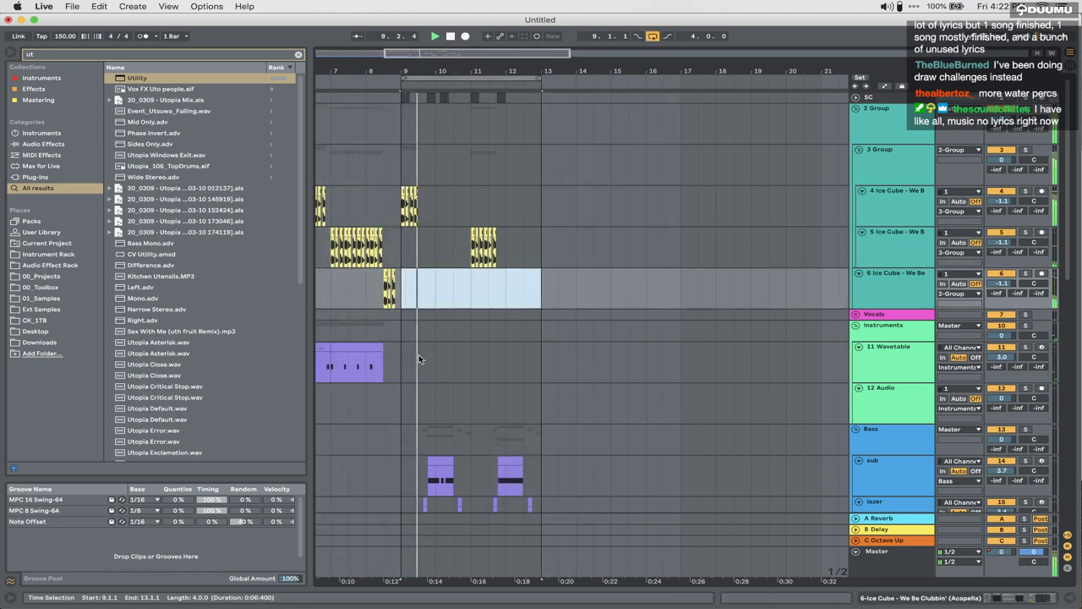
{"action": "key", "text": "z"}
{"action": "scroll", "coordinate": [419, 353], "scroll_direction": "down", "scroll_amount": 10}
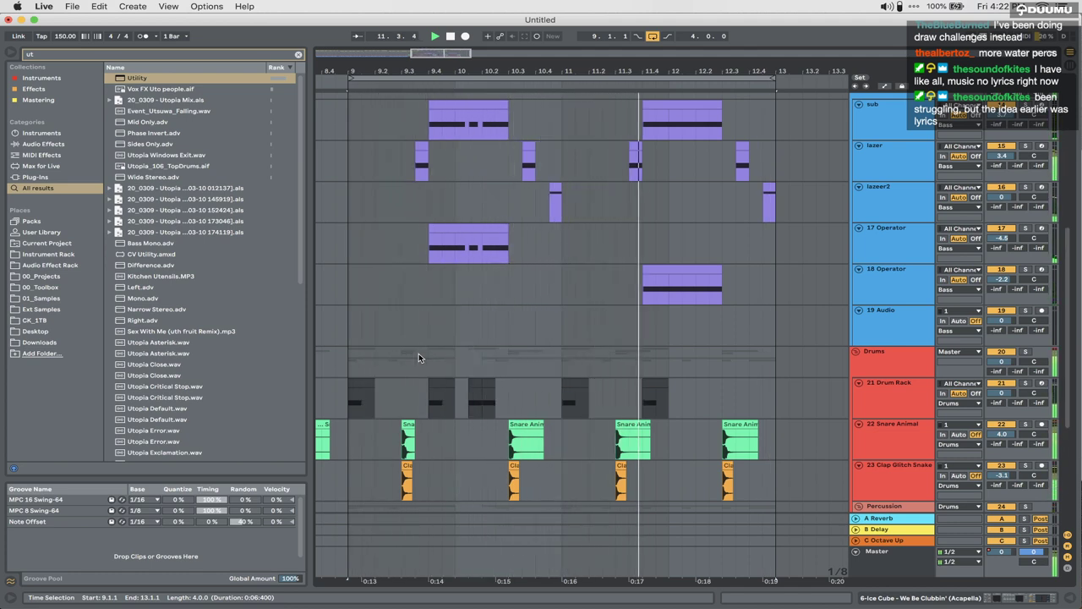
{"action": "left_click", "coordinate": [350, 331]}
{"action": "key", "text": "space"}
Step: Duplicate the sub track, move the copy's first clip to 9.1.1 and shorten it to end at 9.3.1
{"action": "scroll", "coordinate": [350, 331], "scroll_direction": "up", "scroll_amount": 4}
{"action": "scroll", "coordinate": [350, 331], "scroll_direction": "left", "scroll_amount": 3}
{"action": "scroll", "coordinate": [350, 330], "scroll_direction": "up", "scroll_amount": 2}
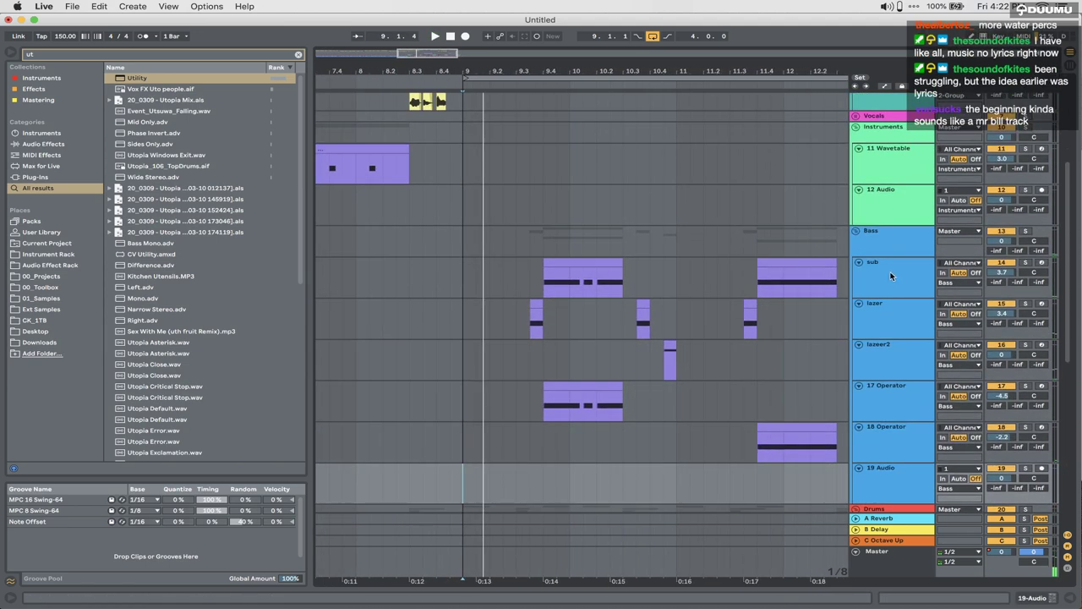
{"action": "left_click", "coordinate": [904, 280]}
{"action": "key", "text": "super+d"}
{"action": "left_click_drag", "start_coordinate": [578, 305], "coordinate": [559, 327]}
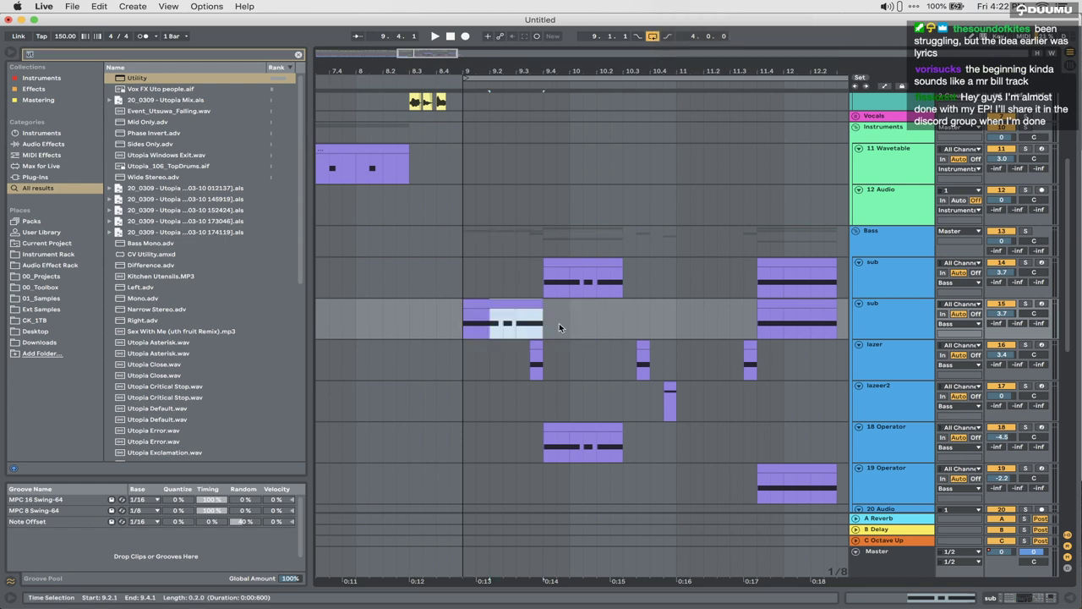
{"action": "left_click", "coordinate": [471, 305]}
{"action": "key", "text": "space"}
{"action": "left_click_drag", "start_coordinate": [488, 304], "coordinate": [514, 305]}
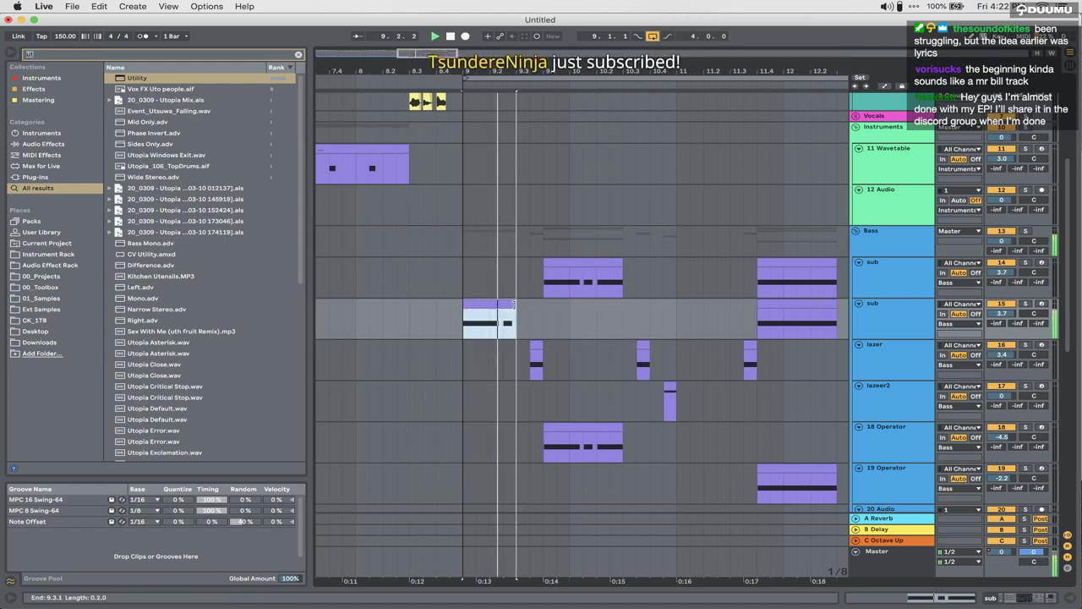
Step: Try filling the 9.1.1 clip on the duplicated sub track with four short, evenly spaced D#0 notes, and audition them
{"action": "double_click", "coordinate": [503, 309]}
{"action": "left_click_drag", "start_coordinate": [784, 553], "coordinate": [366, 553]}
{"action": "scroll", "coordinate": [468, 501], "scroll_direction": "down", "scroll_amount": 5}
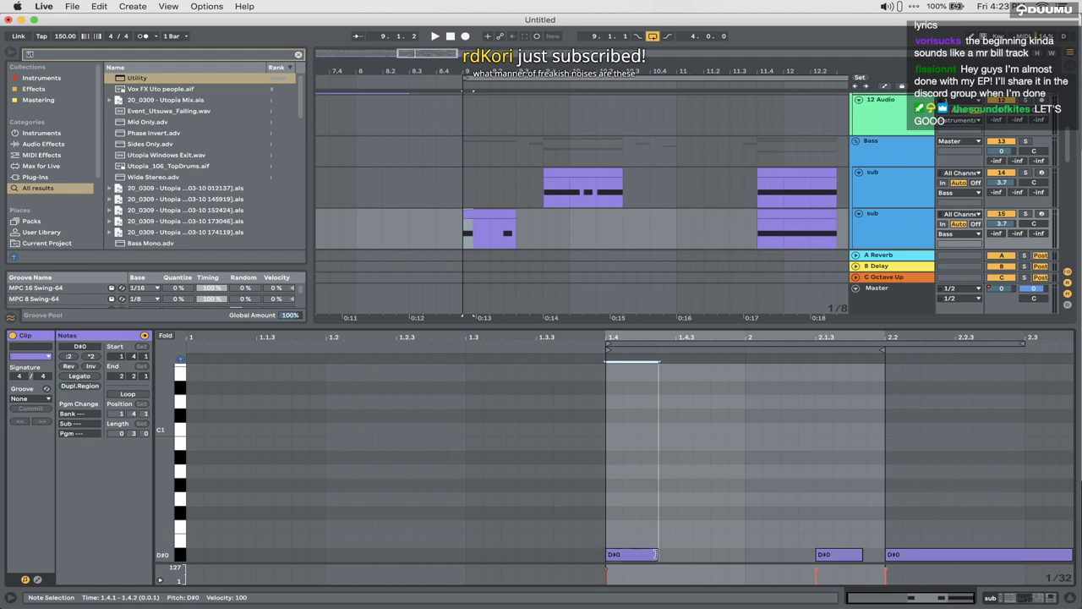
{"action": "left_click_drag", "start_coordinate": [657, 554], "coordinate": [679, 554]}
{"action": "key", "text": "super+d"}
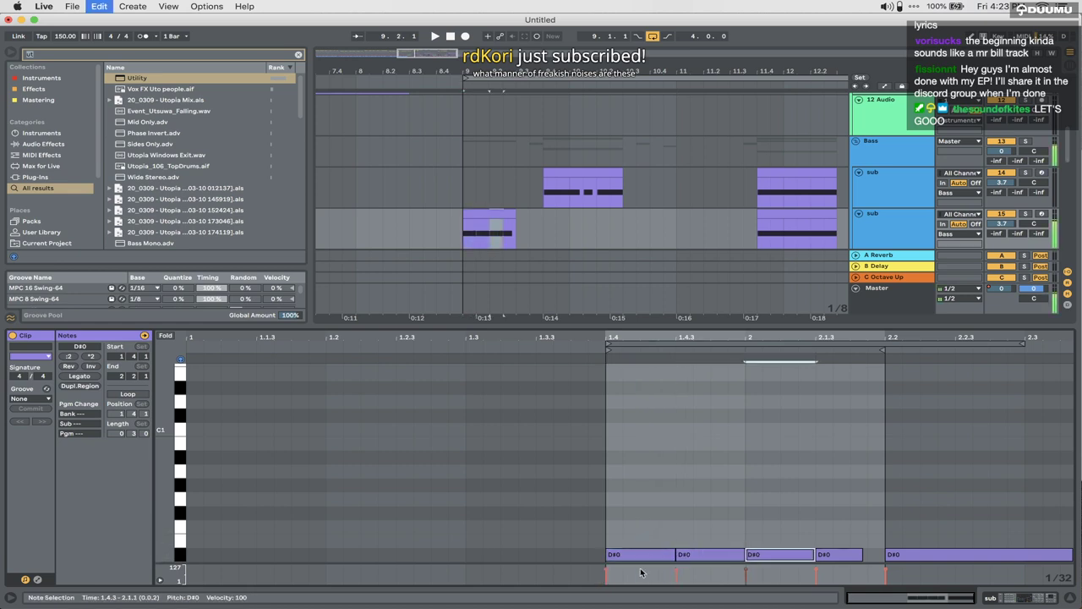
{"action": "key", "text": "super+d"}
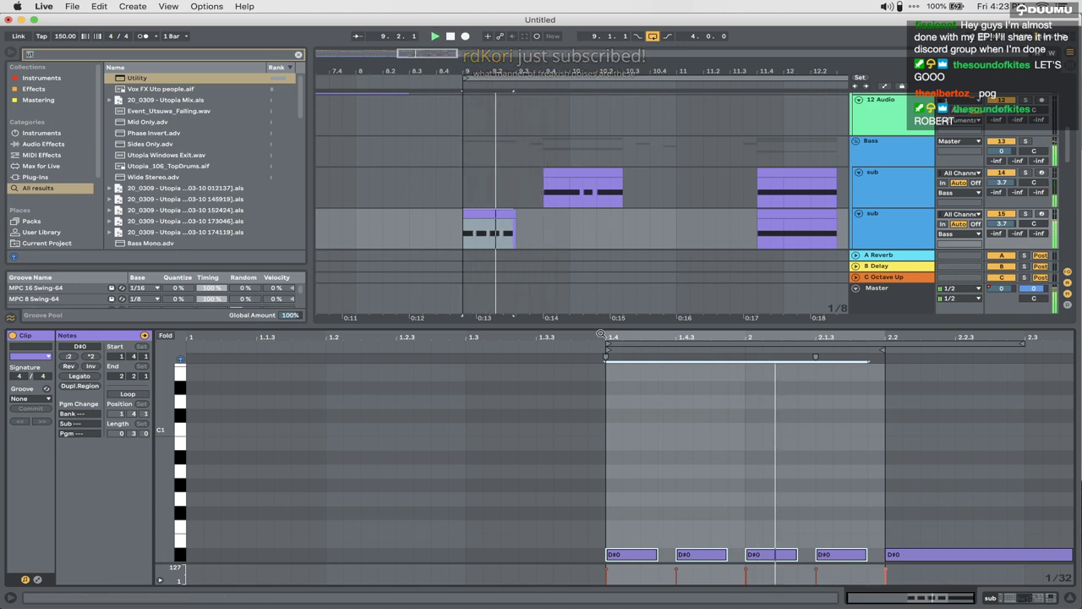
{"action": "left_click", "coordinate": [646, 484]}
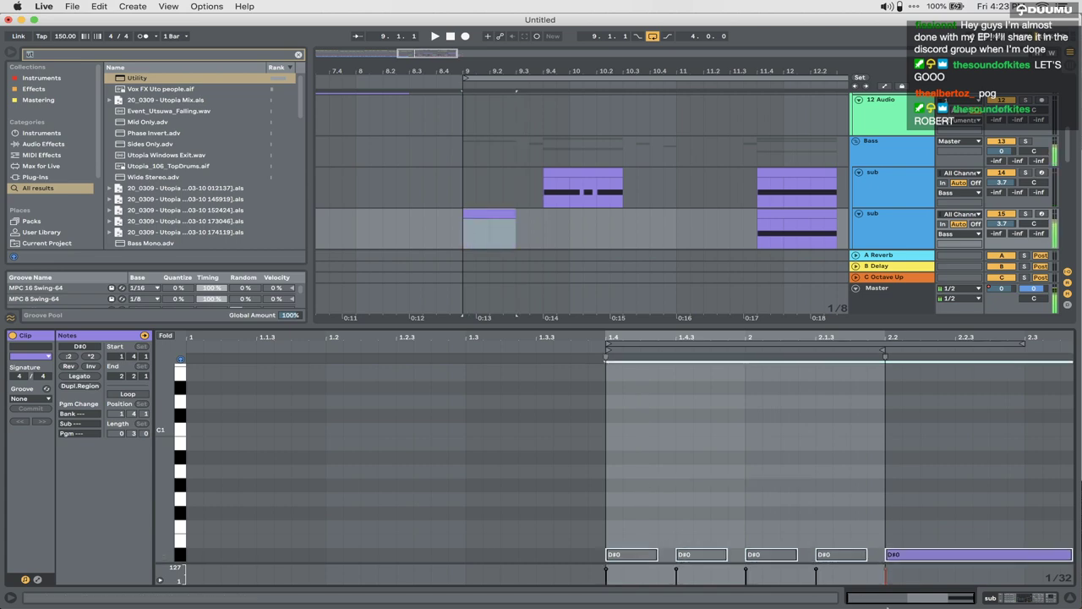
Step: Delete the notes and the clip at 9.1.1 on the duplicated sub track, and show that track's devices
{"action": "key", "text": "Delete"}
{"action": "key", "text": "space"}
{"action": "left_click", "coordinate": [1006, 597]}
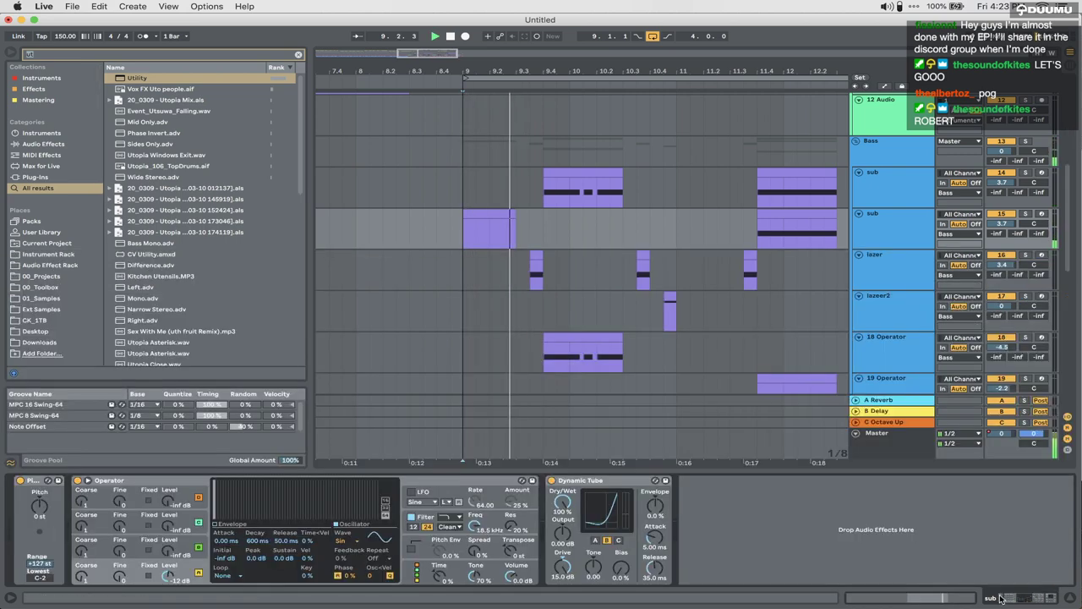
{"action": "left_click", "coordinate": [500, 221]}
Step: Delete the Clap RK and Clap Glitch clips between 9.1.1 and 9.3.1 on the percussion tracks
{"action": "scroll", "coordinate": [496, 342], "scroll_direction": "down", "scroll_amount": 10}
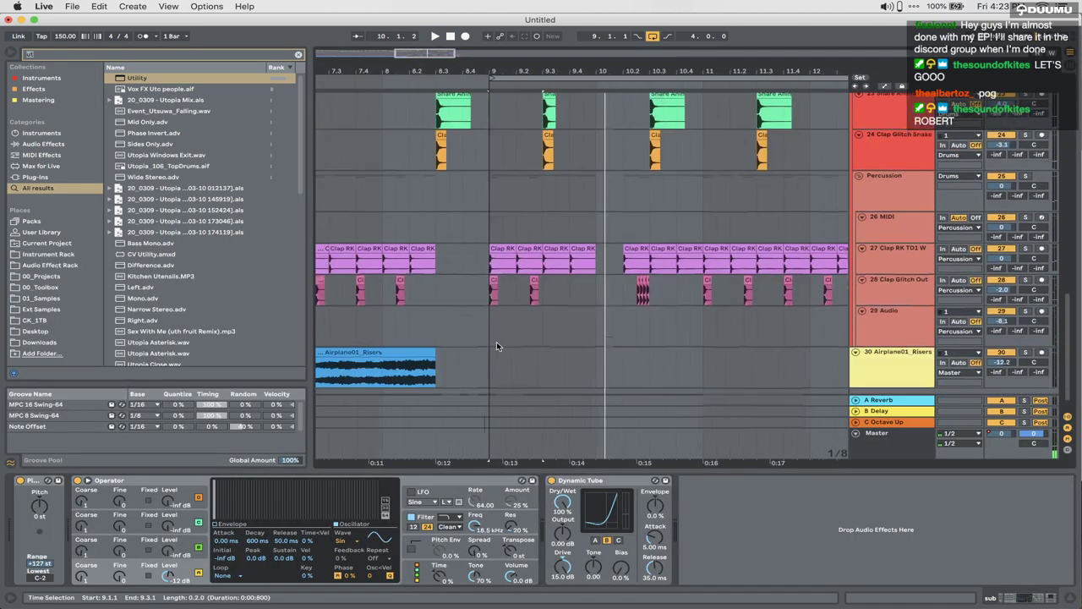
{"action": "scroll", "coordinate": [497, 341], "scroll_direction": "down", "scroll_amount": 2}
{"action": "key", "text": "space"}
{"action": "left_click_drag", "start_coordinate": [497, 274], "coordinate": [545, 237]}
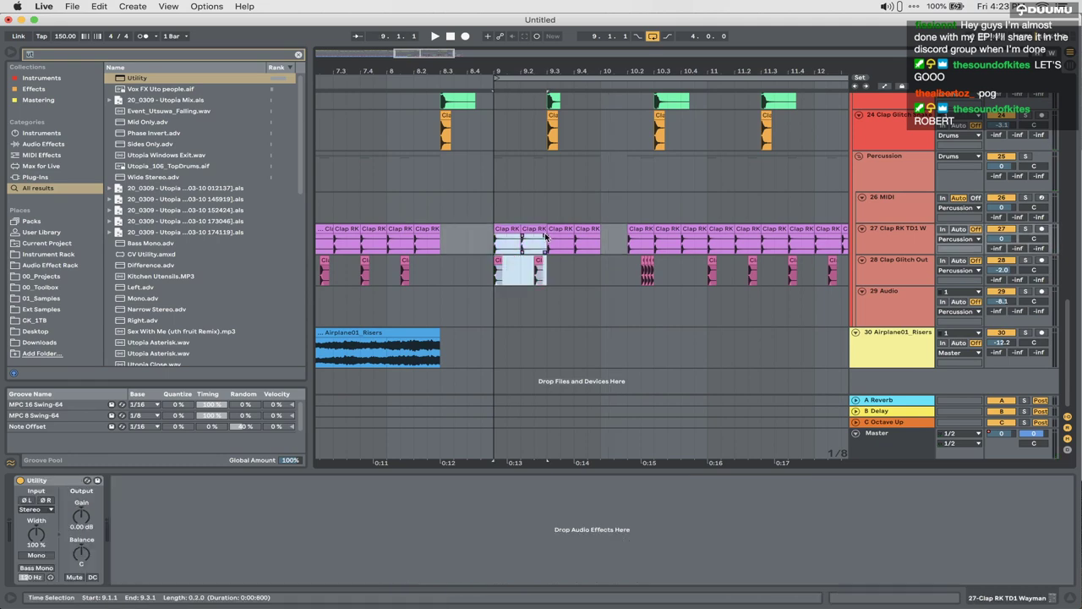
{"action": "key", "text": "Delete"}
{"action": "left_click", "coordinate": [465, 243]}
{"action": "left_click", "coordinate": [351, 230]}
Step: Solo the 3 Group and audition it from bar 9, and do the same with the 2 Group
{"action": "scroll", "coordinate": [459, 218], "scroll_direction": "up", "scroll_amount": 15}
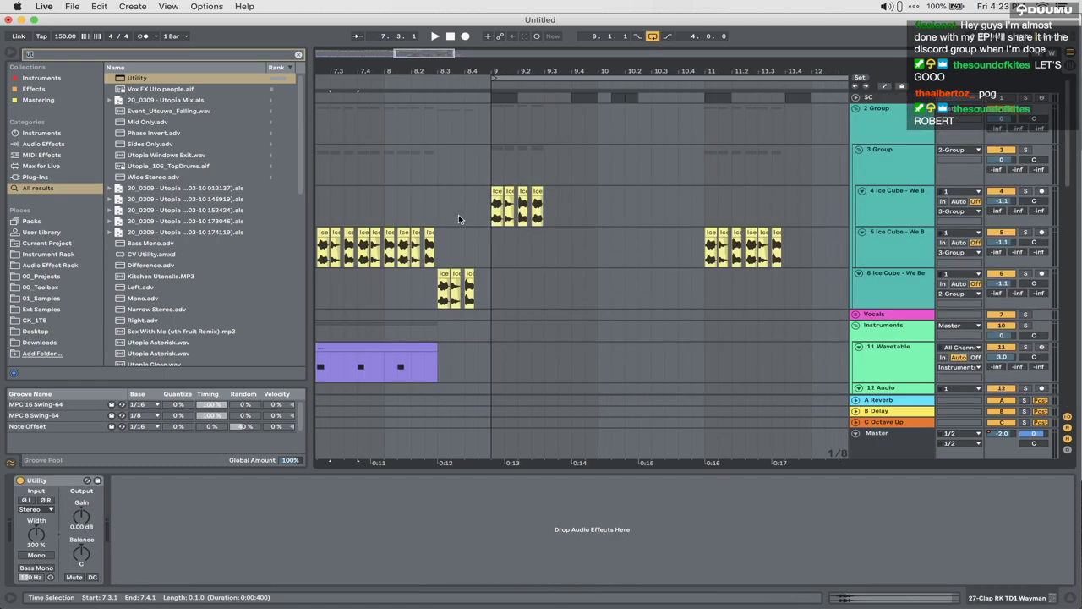
{"action": "scroll", "coordinate": [459, 216], "scroll_direction": "left", "scroll_amount": 1}
{"action": "left_click", "coordinate": [1025, 150]}
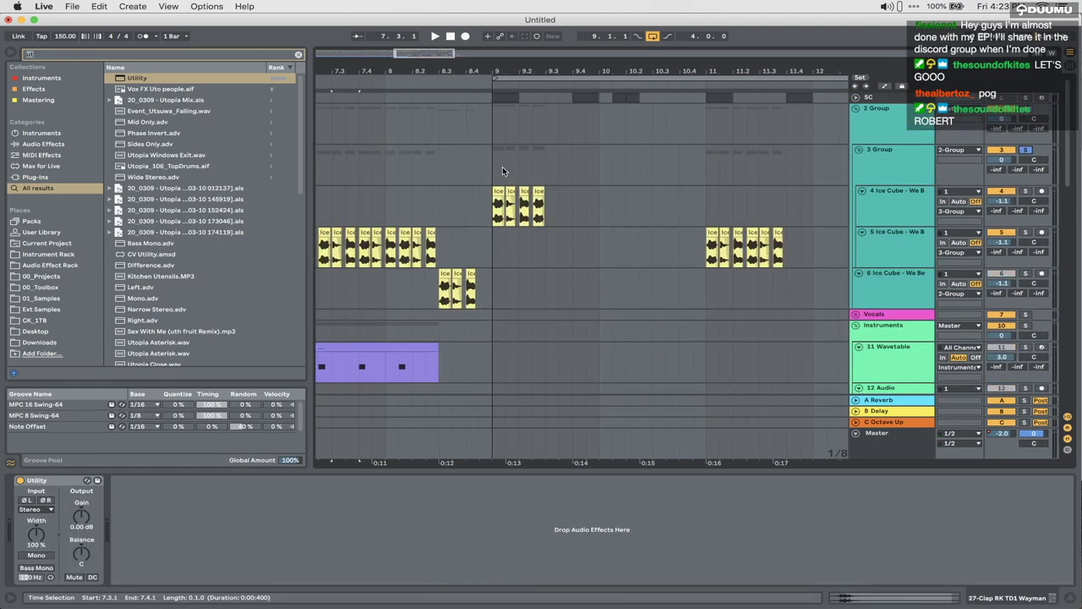
{"action": "left_click", "coordinate": [497, 170]}
{"action": "key", "text": "space"}
{"action": "key", "text": "space"}
{"action": "left_click", "coordinate": [494, 119]}
{"action": "key", "text": "space"}
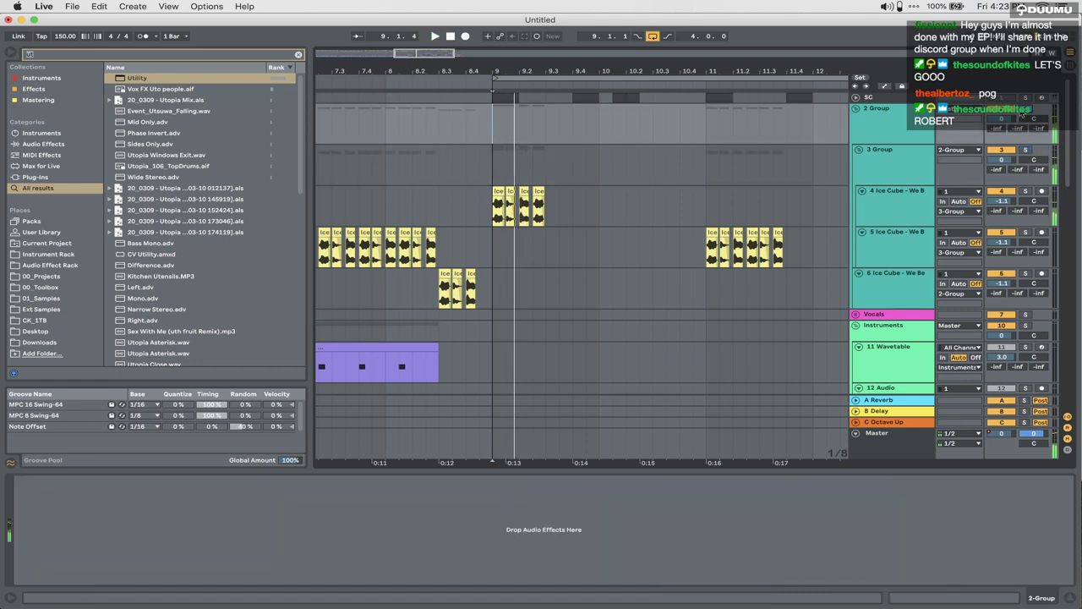
{"action": "key", "text": "space"}
{"action": "key", "text": "space"}
Step: Add an EQ Eight to the 2 Group track
{"action": "left_click", "coordinate": [902, 121]}
{"action": "key", "text": "super+f"}
{"action": "type", "text": "erq"}
{"action": "key", "text": "super+f"}
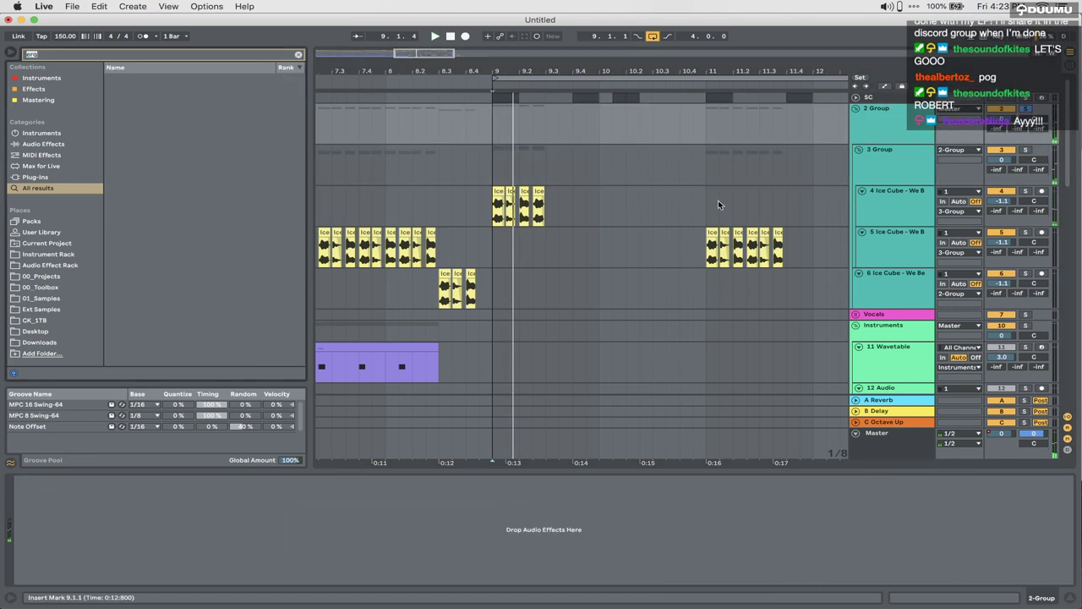
{"action": "type", "text": "eq"}
{"action": "key", "text": "Return"}
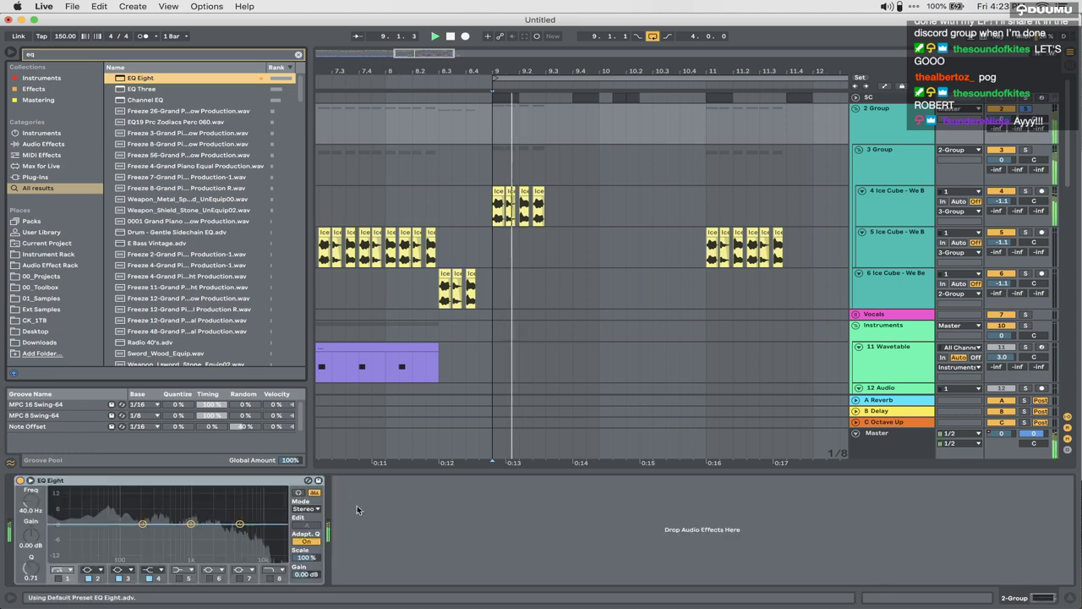
Step: Boost band 4 by 4.83 dB at 5.16 kHz and enable band 1 as a low cut at 77.4 Hz with Q 0.47
{"action": "left_click_drag", "start_coordinate": [241, 526], "coordinate": [240, 512]}
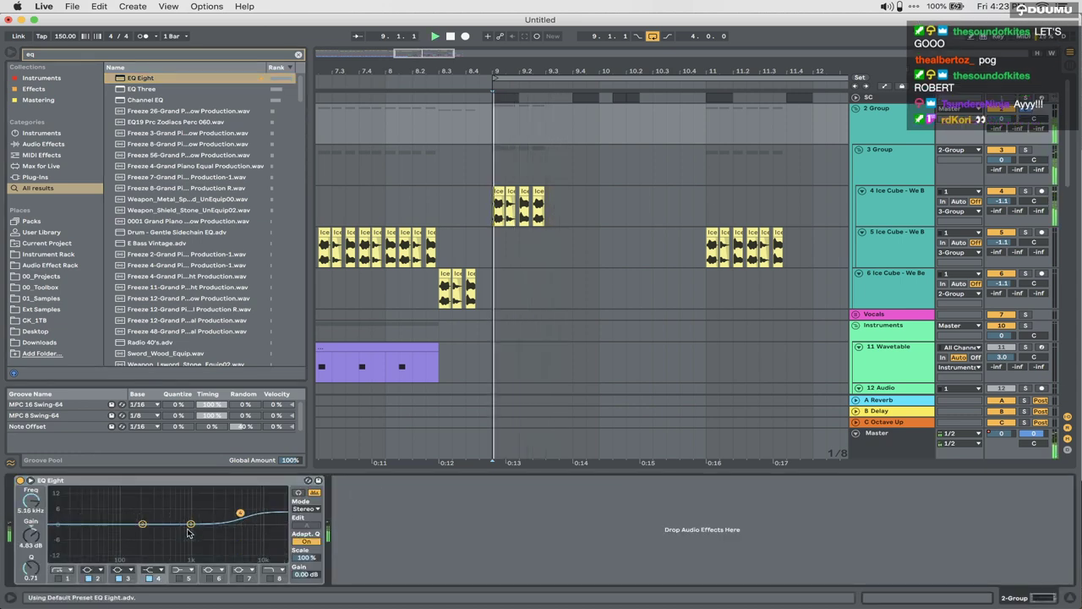
{"action": "left_click", "coordinate": [69, 575]}
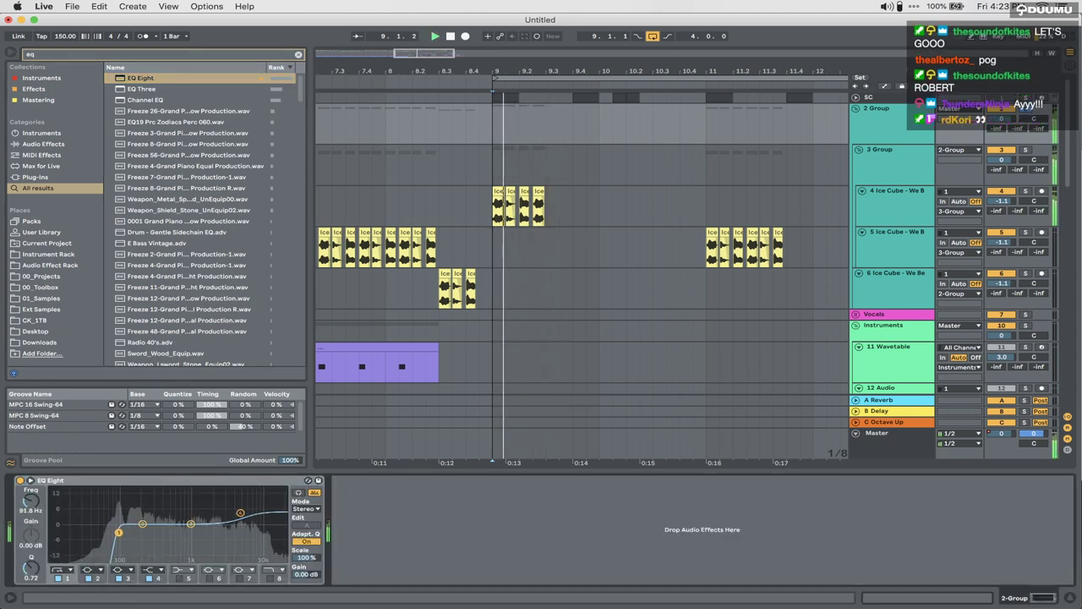
{"action": "left_click_drag", "start_coordinate": [113, 540], "coordinate": [113, 539]}
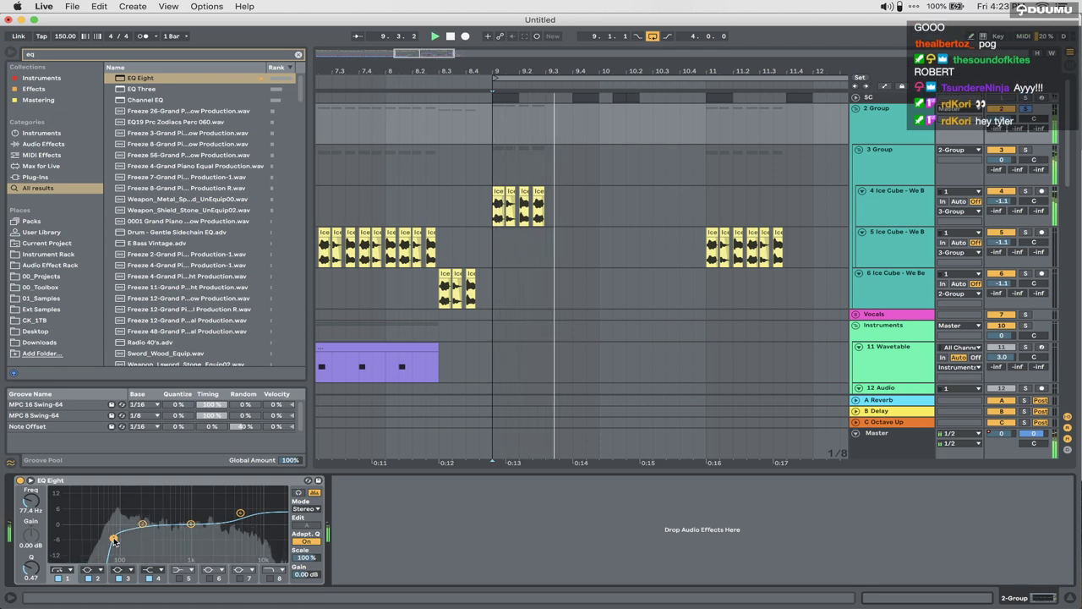
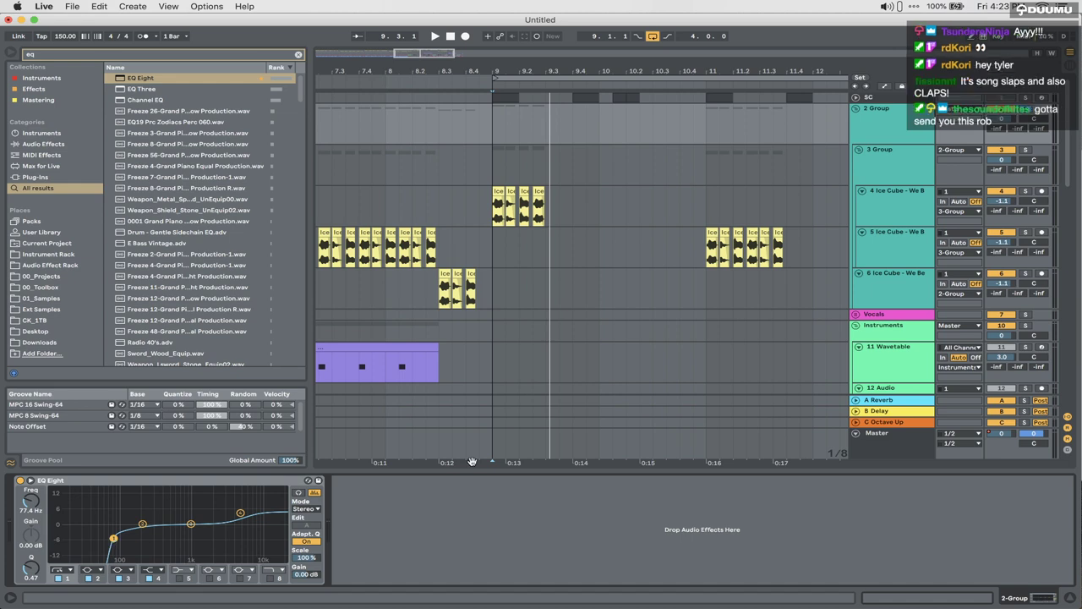
Step: Lower the EQ Eight's low cut to 27.2 Hz with Q 0.72 and audition the vocal chops
{"action": "key", "text": "space"}
{"action": "left_click_drag", "start_coordinate": [82, 537], "coordinate": [82, 533]}
{"action": "key", "text": "space"}
{"action": "key", "text": "space"}
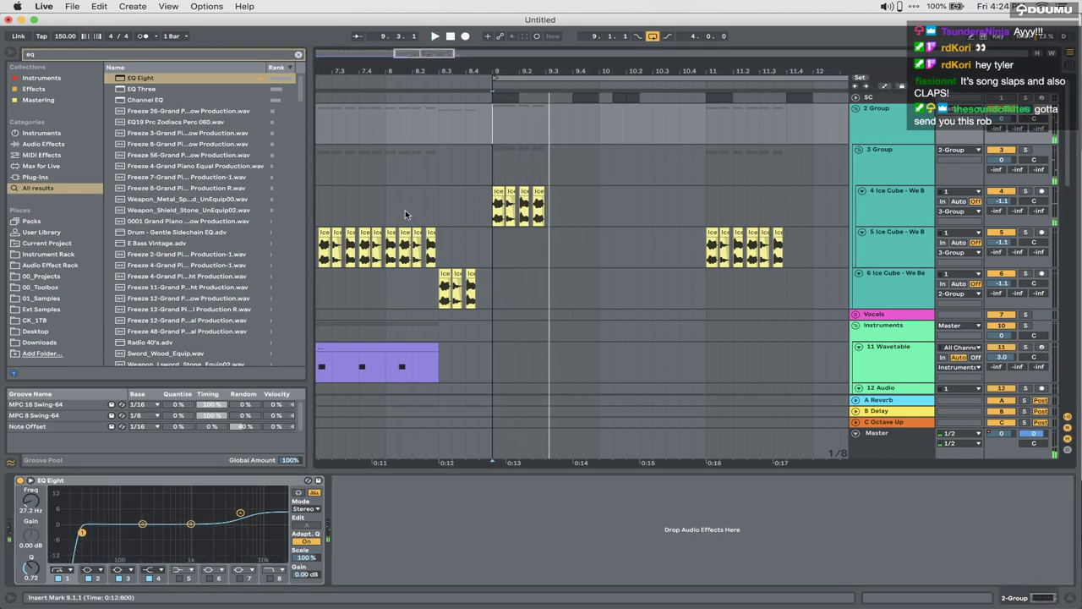
Step: Play the unsoloed arrangement from 7.3.1 and raise the 18 Operator track's volume to -2.7 dB
{"action": "left_click", "coordinate": [335, 162]}
{"action": "scroll", "coordinate": [514, 213], "scroll_direction": "down", "scroll_amount": 10}
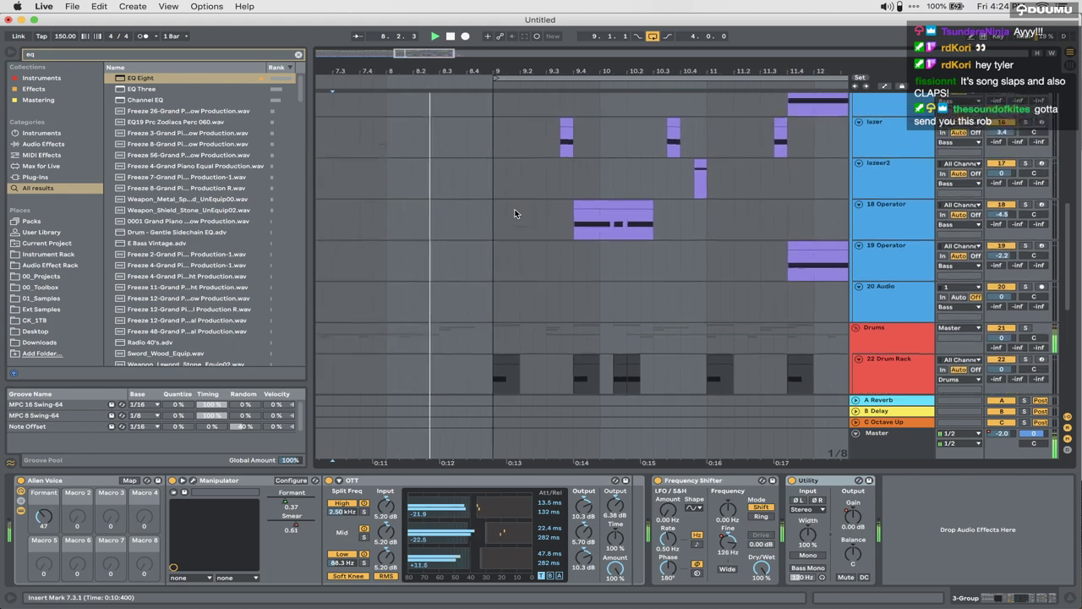
{"action": "left_click", "coordinate": [483, 261]}
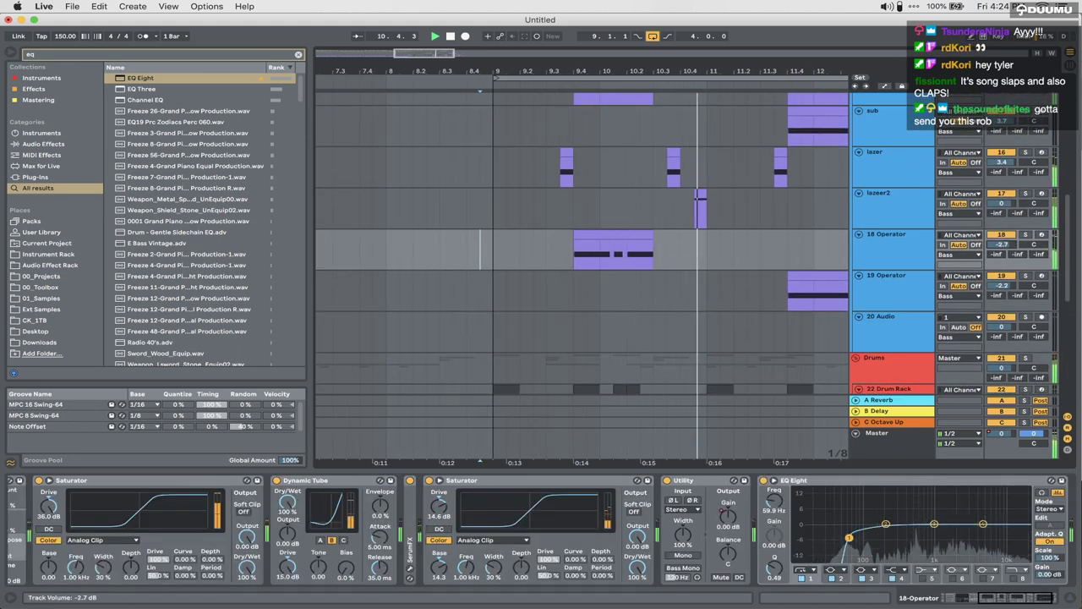
Step: Play from 8.4.3 while checking the bass, drum and percussion tracks, hide the device view and stop playback
{"action": "scroll", "coordinate": [667, 250], "scroll_direction": "up", "scroll_amount": 2}
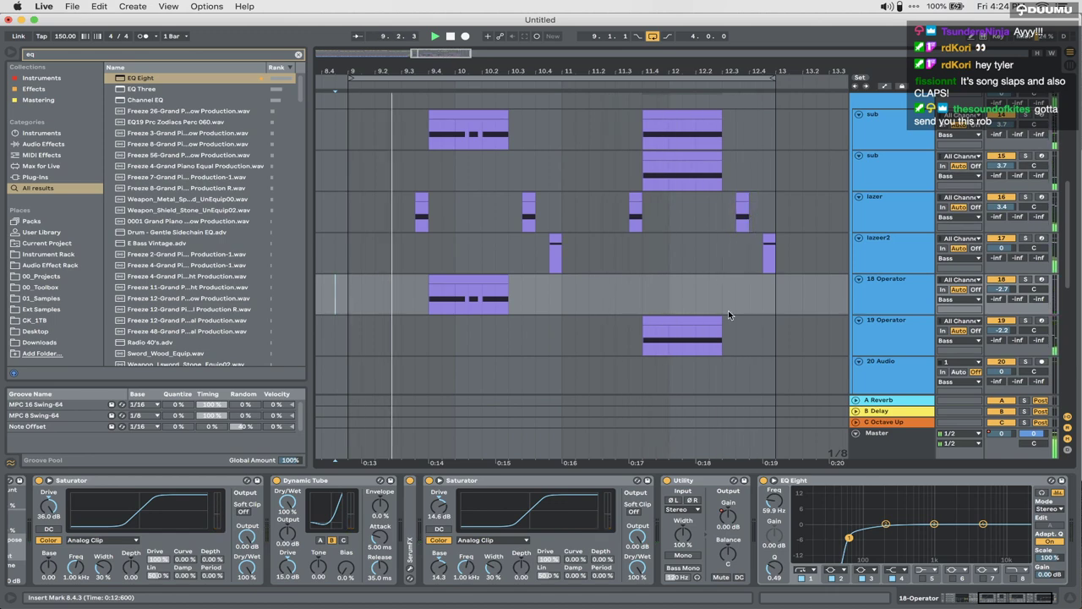
{"action": "scroll", "coordinate": [599, 306], "scroll_direction": "down", "scroll_amount": 1}
{"action": "scroll", "coordinate": [600, 302], "scroll_direction": "down", "scroll_amount": 8}
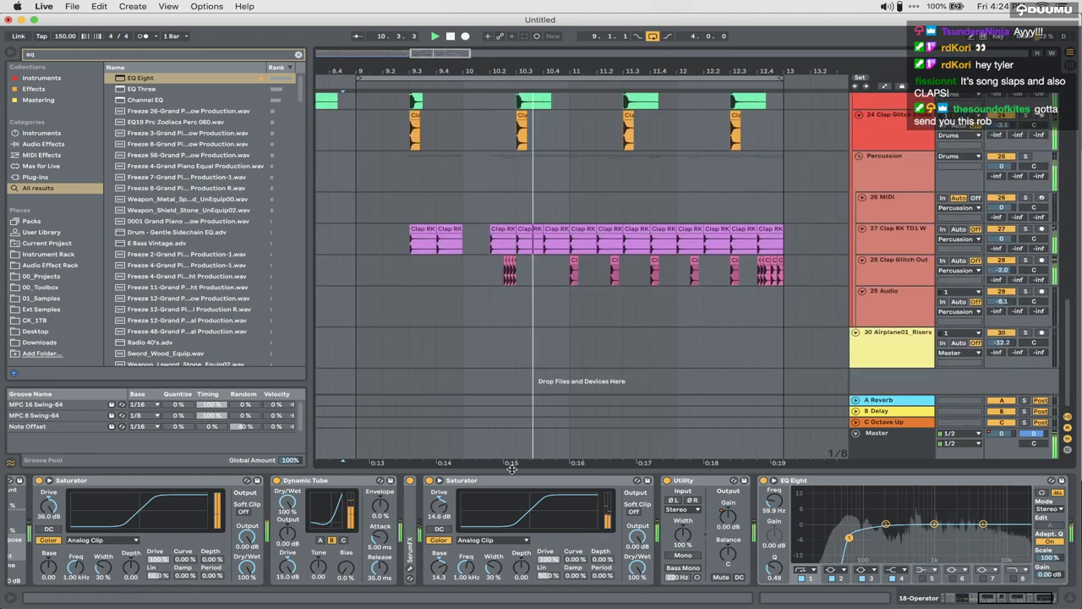
{"action": "scroll", "coordinate": [665, 371], "scroll_direction": "up", "scroll_amount": 5}
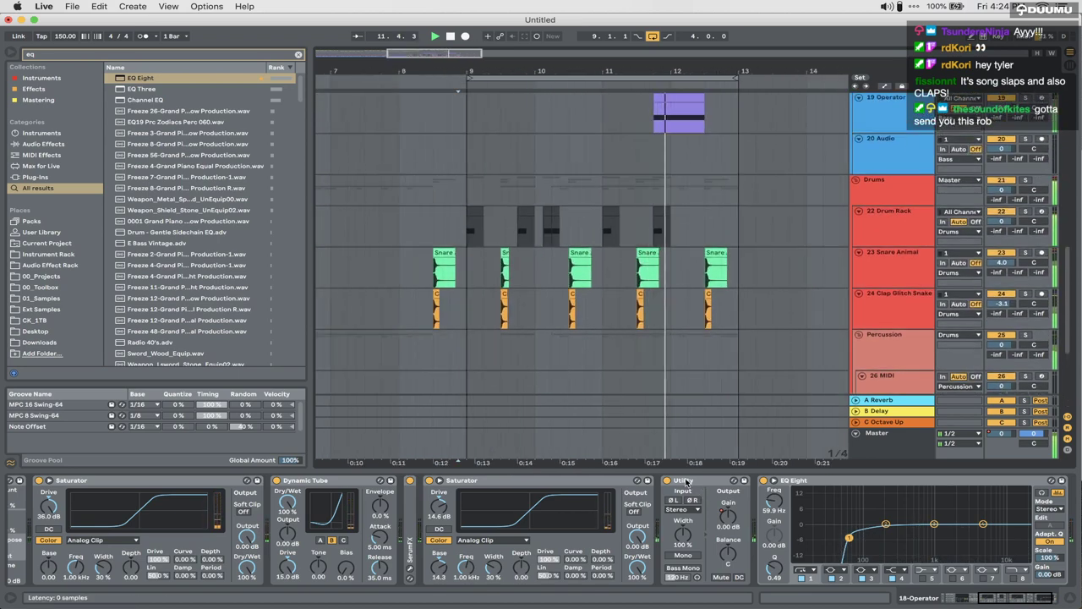
{"action": "key", "text": "alt+super+l"}
{"action": "key", "text": "space"}
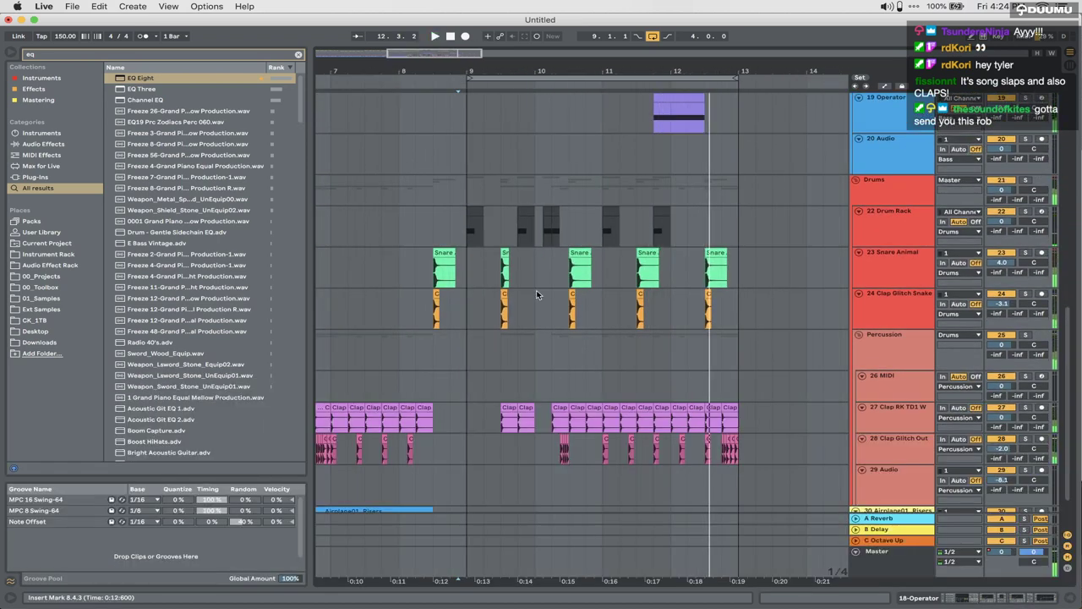
Step: Solo the Drums group and play from 9.1.1 to check the drum and percussion tracks
{"action": "key", "text": "space"}
{"action": "scroll", "coordinate": [537, 294], "scroll_direction": "up", "scroll_amount": 10}
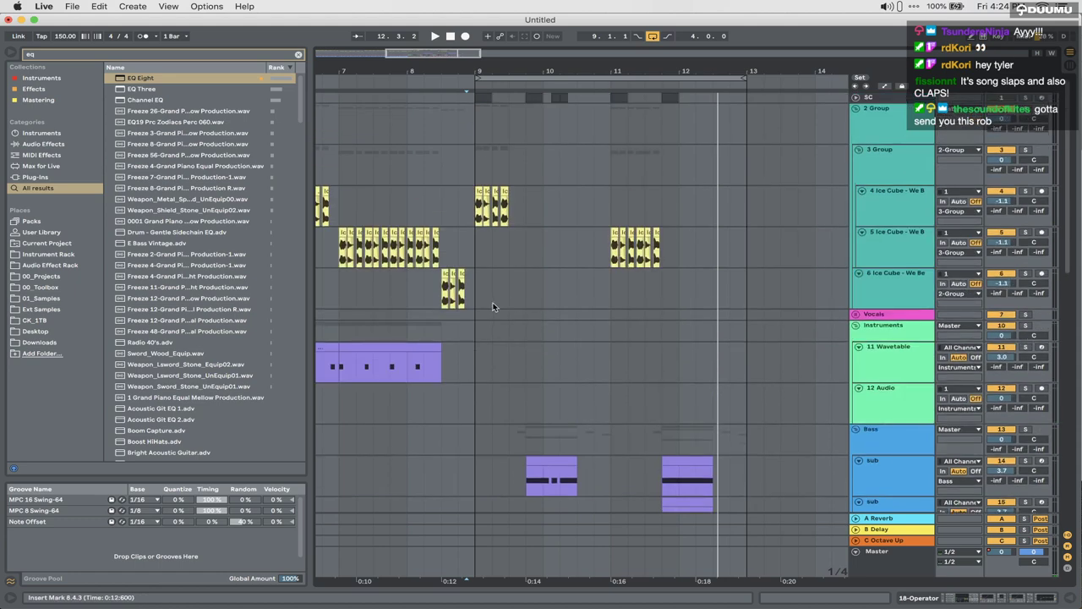
{"action": "left_click", "coordinate": [477, 289]}
{"action": "scroll", "coordinate": [881, 306], "scroll_direction": "down", "scroll_amount": 10}
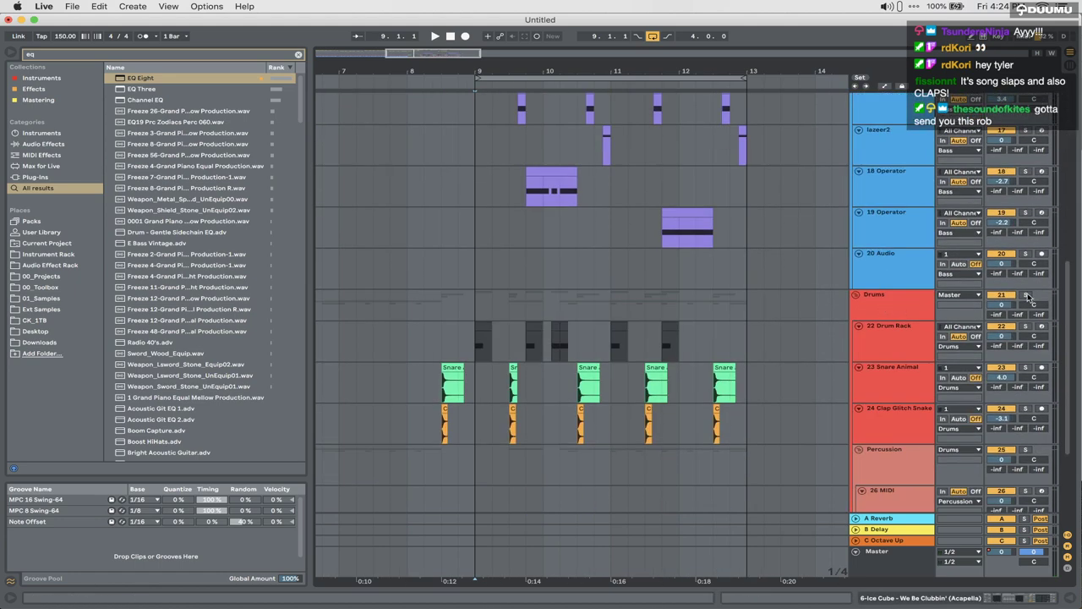
{"action": "key", "text": "space"}
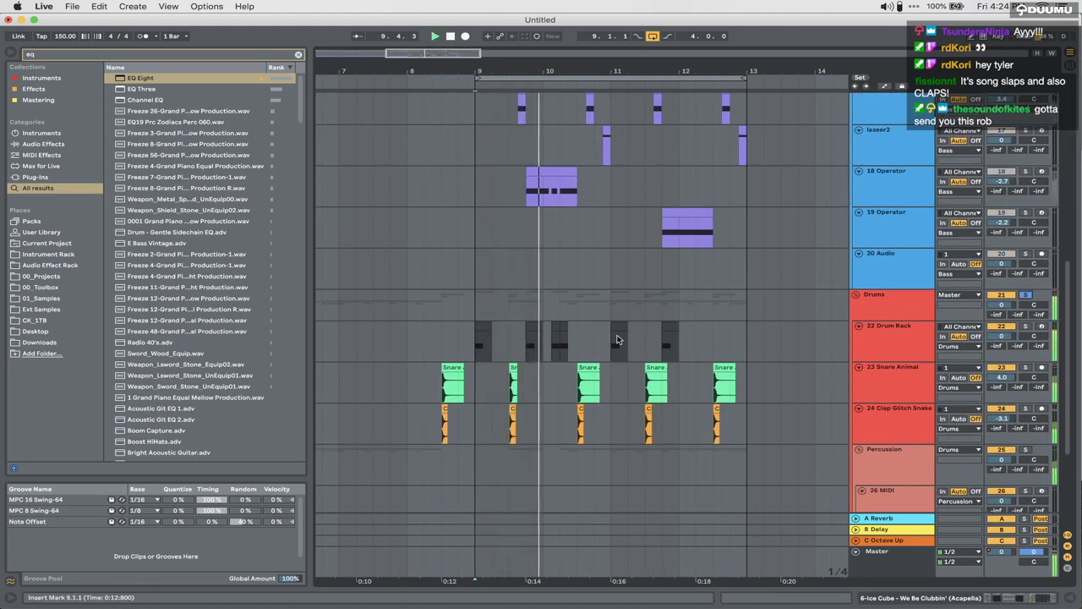
{"action": "scroll", "coordinate": [616, 339], "scroll_direction": "down", "scroll_amount": 5}
{"action": "scroll", "coordinate": [616, 339], "scroll_direction": "up", "scroll_amount": 2}
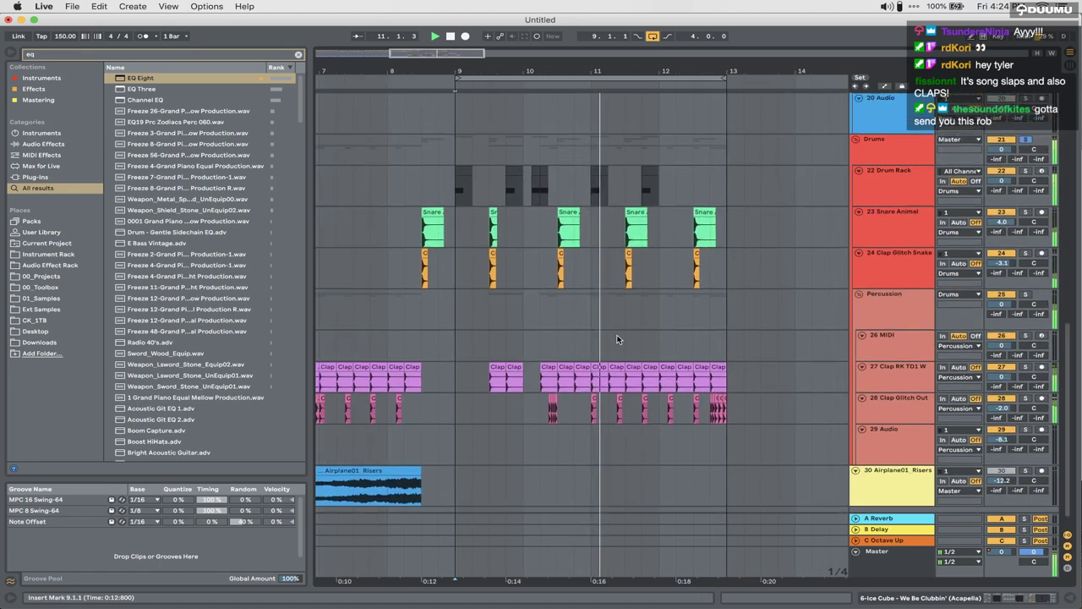
Step: Delete the clips between 12.1.1 and 12.3.1 on the Clap RK TD1 W and Clap Glitch Out tracks
{"action": "left_click", "coordinate": [634, 431]}
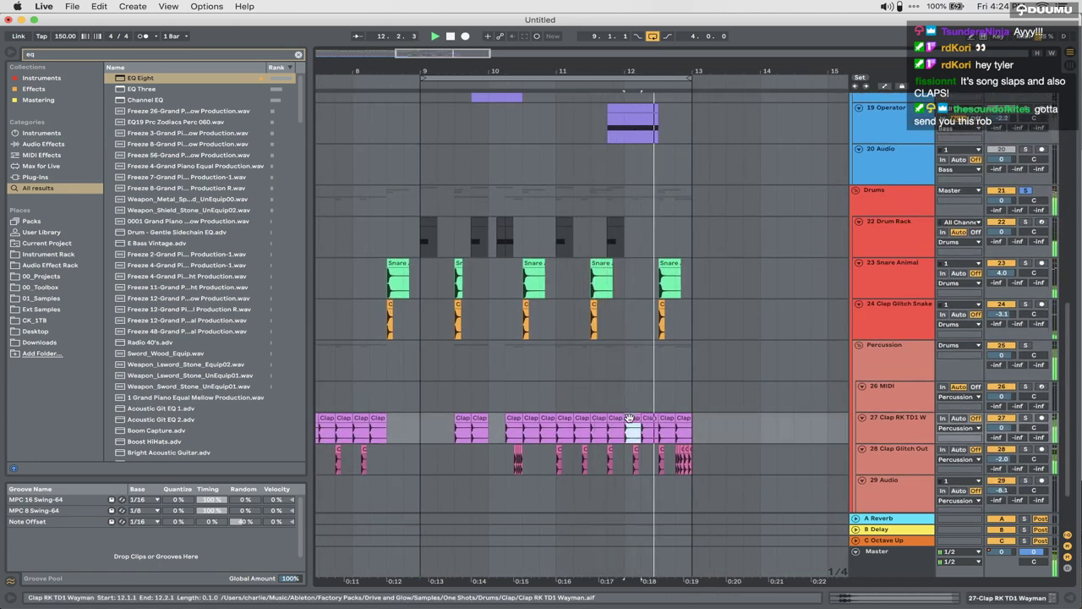
{"action": "left_click_drag", "start_coordinate": [646, 456], "coordinate": [654, 460]}
{"action": "key", "text": "Delete"}
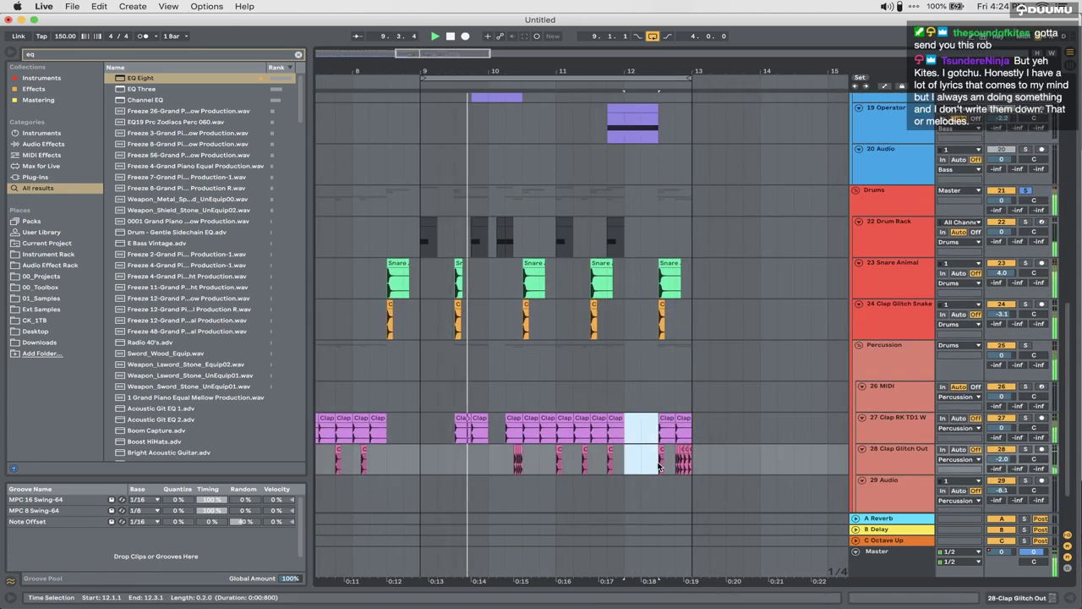
{"action": "left_click", "coordinate": [658, 461]}
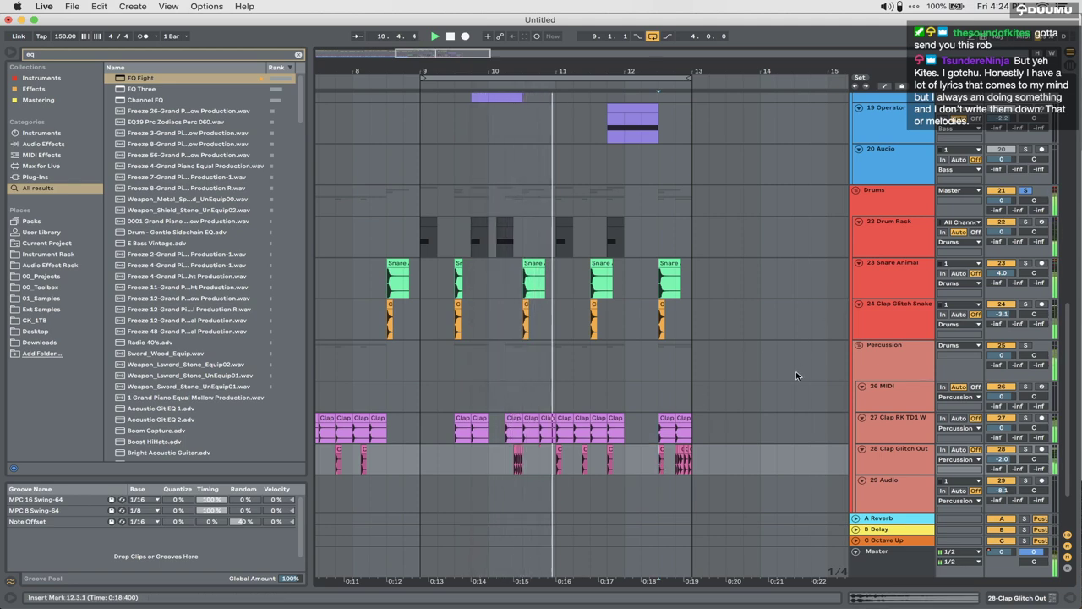
Step: Clear the group solos and play from 9.1.1 to check the bass tracks in context
{"action": "scroll", "coordinate": [616, 360], "scroll_direction": "up", "scroll_amount": 8}
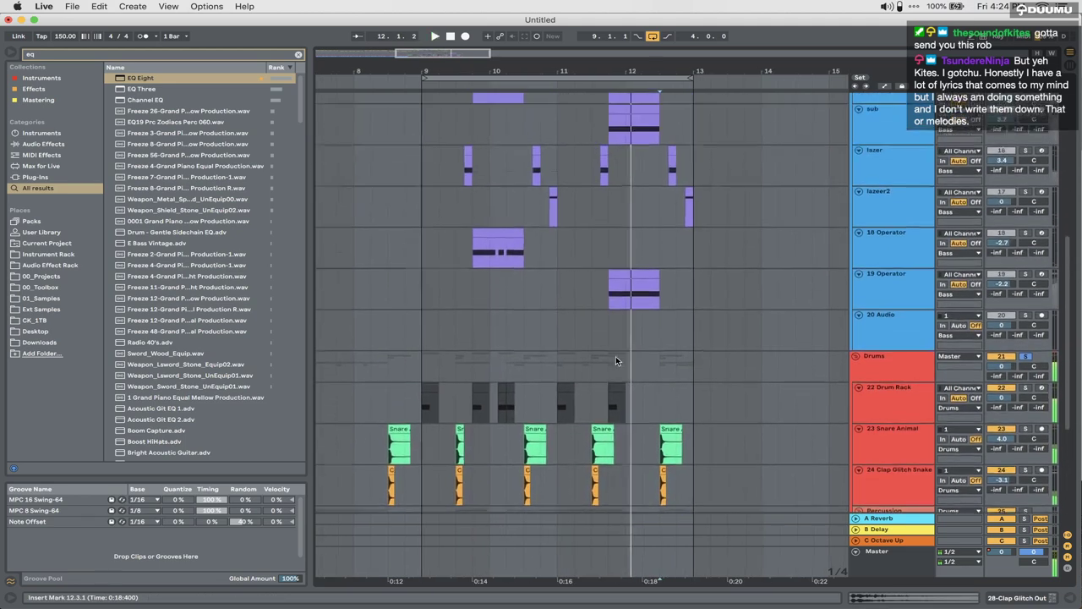
{"action": "scroll", "coordinate": [916, 205], "scroll_direction": "up", "scroll_amount": 3}
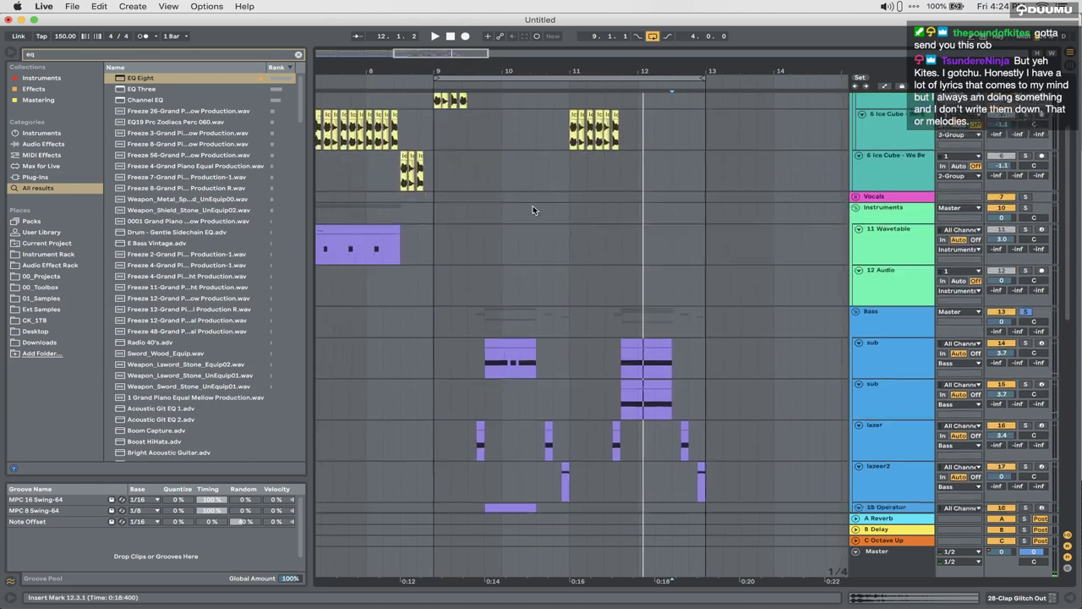
{"action": "scroll", "coordinate": [1025, 321], "scroll_direction": "up", "scroll_amount": 3}
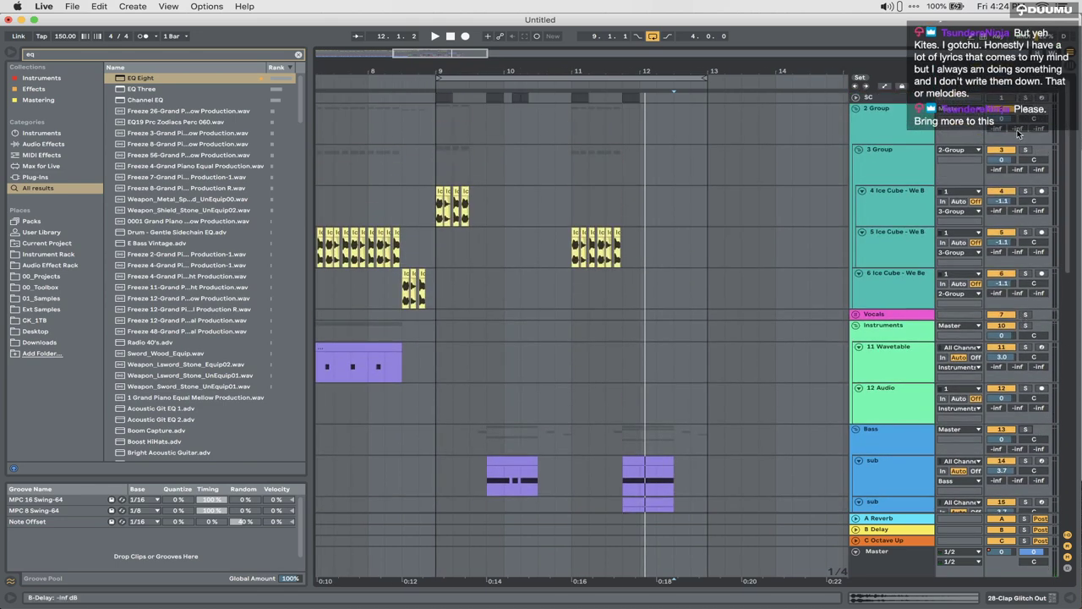
{"action": "scroll", "coordinate": [687, 351], "scroll_direction": "down", "scroll_amount": 5}
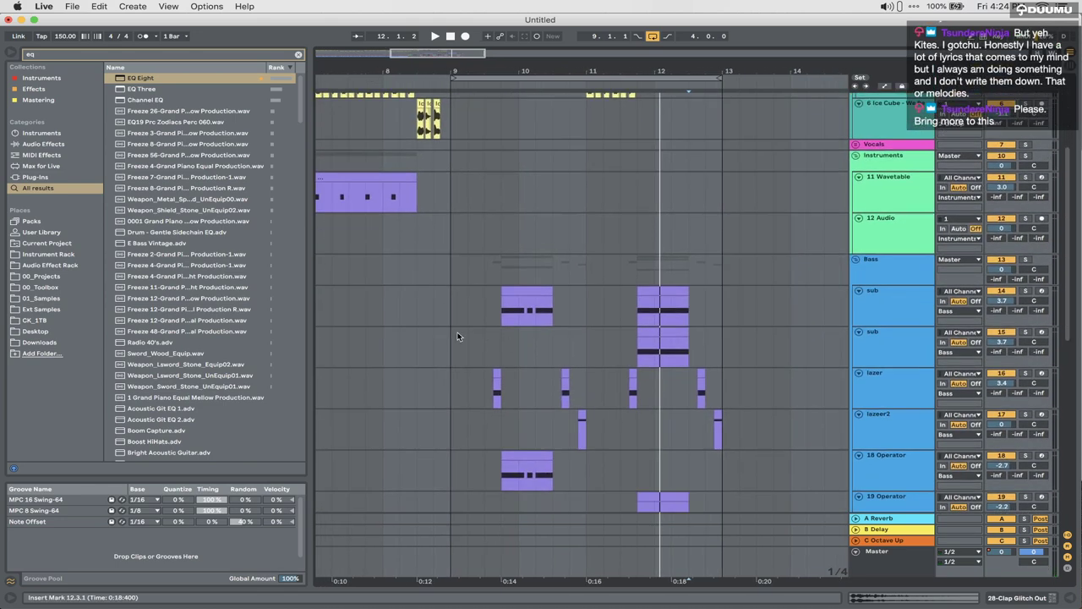
{"action": "left_click", "coordinate": [449, 341]}
{"action": "key", "text": "space"}
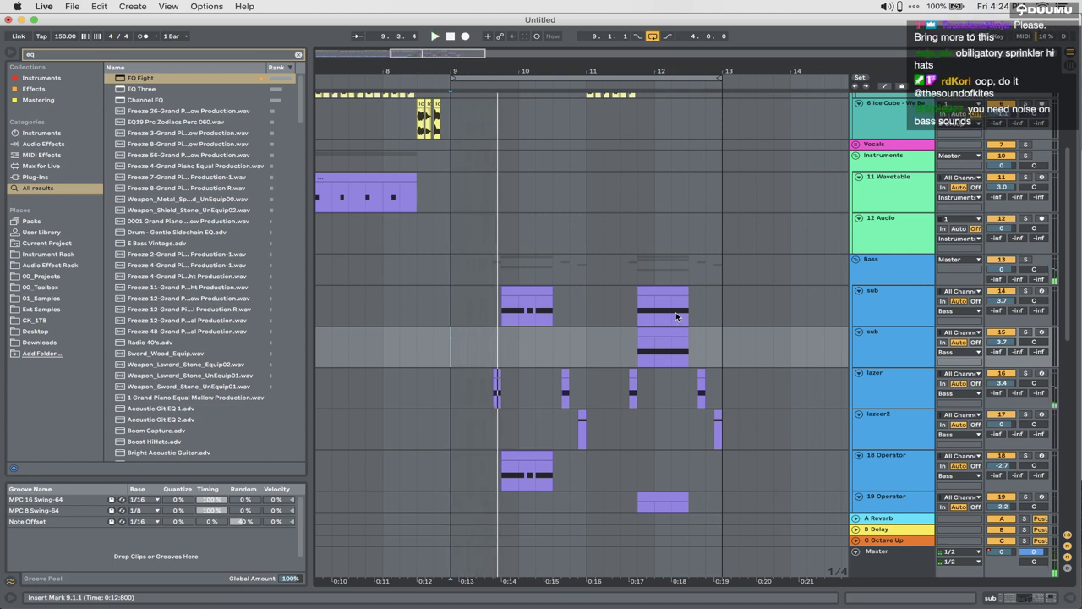
Step: Move the lower sub track's clip to 9.1.1 with a two-beat length and shorten its D#0 note to two sixteenths
{"action": "left_click_drag", "start_coordinate": [658, 332], "coordinate": [485, 332]}
{"action": "double_click", "coordinate": [475, 333]}
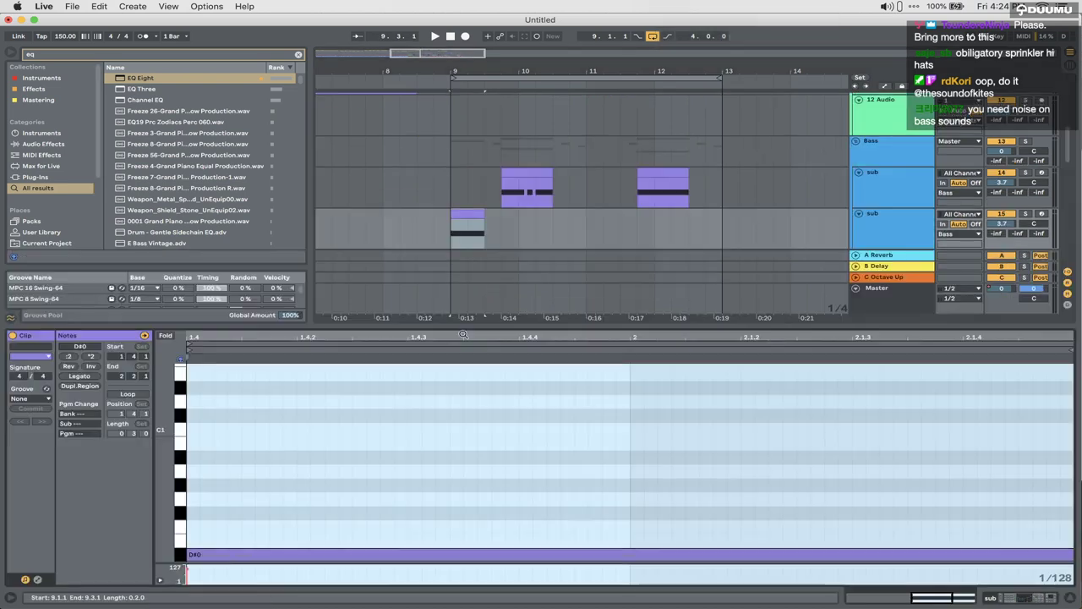
{"action": "left_click", "coordinate": [380, 555]}
{"action": "scroll", "coordinate": [1066, 554], "scroll_direction": "down", "scroll_amount": 5}
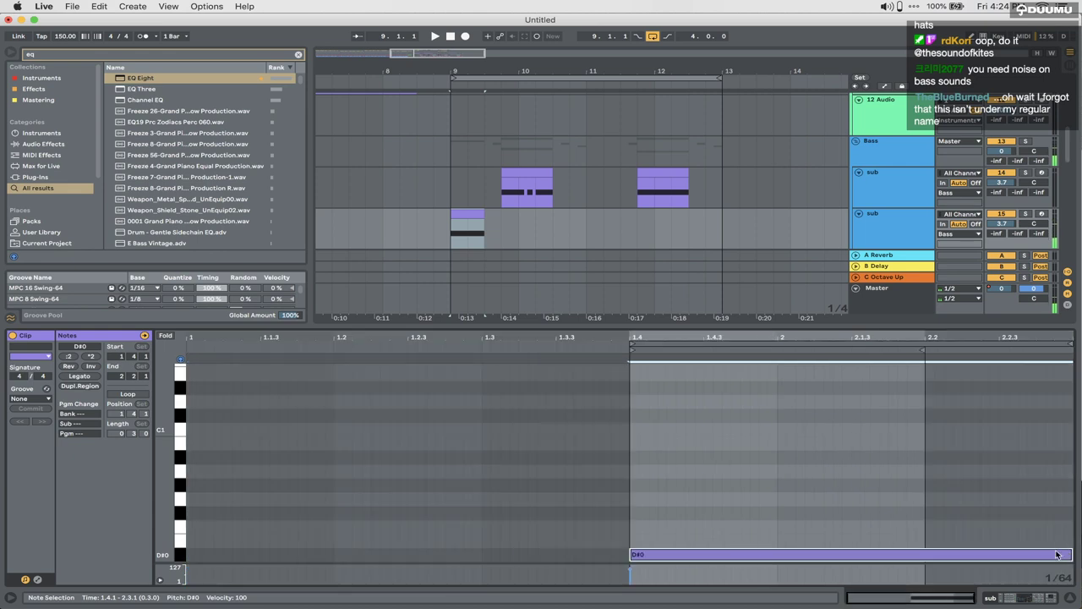
{"action": "left_click_drag", "start_coordinate": [1069, 554], "coordinate": [683, 555]}
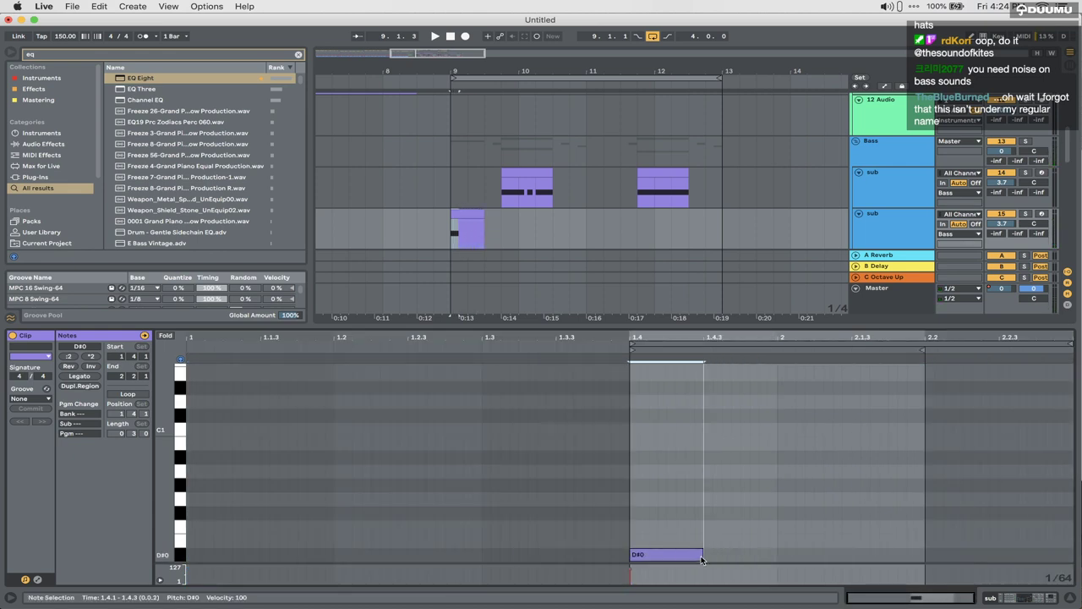
Step: Fill the sub clip with four evenly spaced D#0 notes separated by small gaps, and select them all
{"action": "left_click_drag", "start_coordinate": [673, 607], "coordinate": [674, 607]}
{"action": "key", "text": "super+d"}
{"action": "key", "text": "super+d"}
{"action": "key", "text": "super+d"}
{"action": "key", "text": "super+a"}
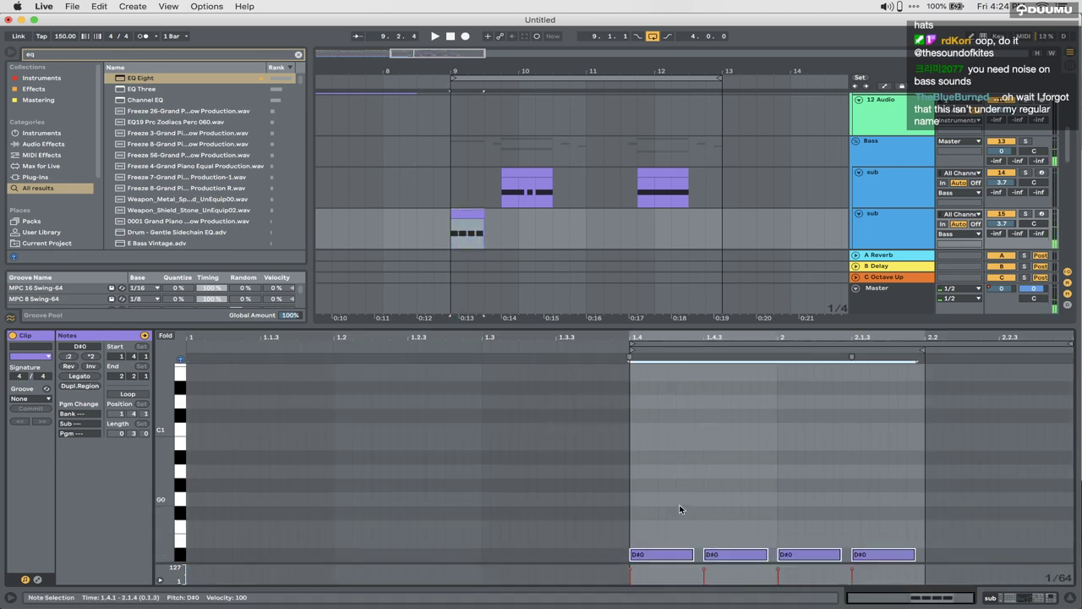
Step: Solo the lower sub track at volume 0, audition its clip and shorten all four D#0 notes slightly
{"action": "left_click", "coordinate": [1007, 598]}
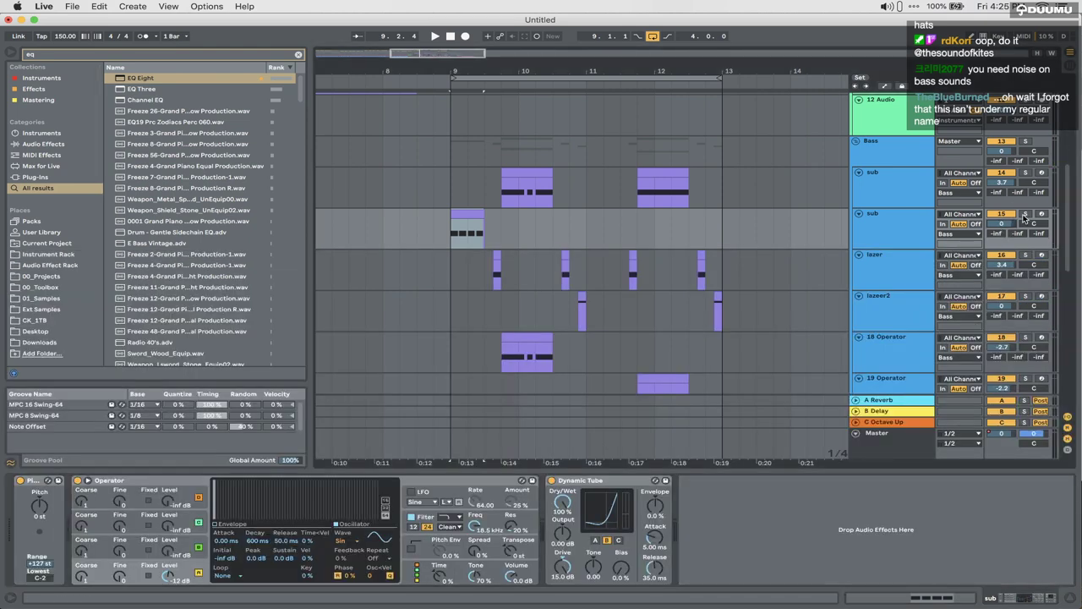
{"action": "left_click", "coordinate": [461, 212]}
{"action": "key", "text": "space"}
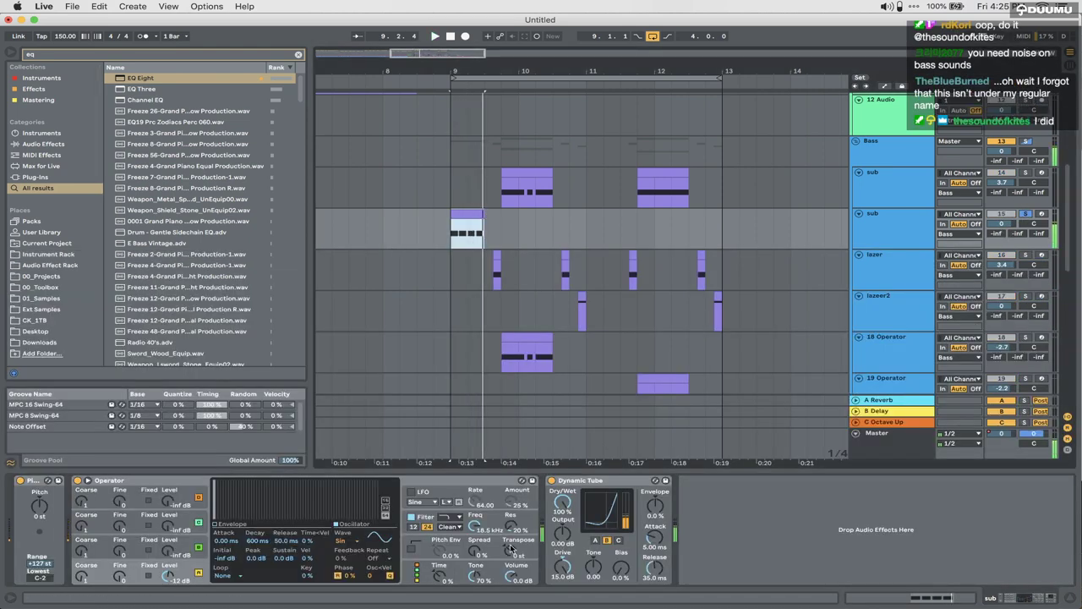
{"action": "double_click", "coordinate": [465, 212]}
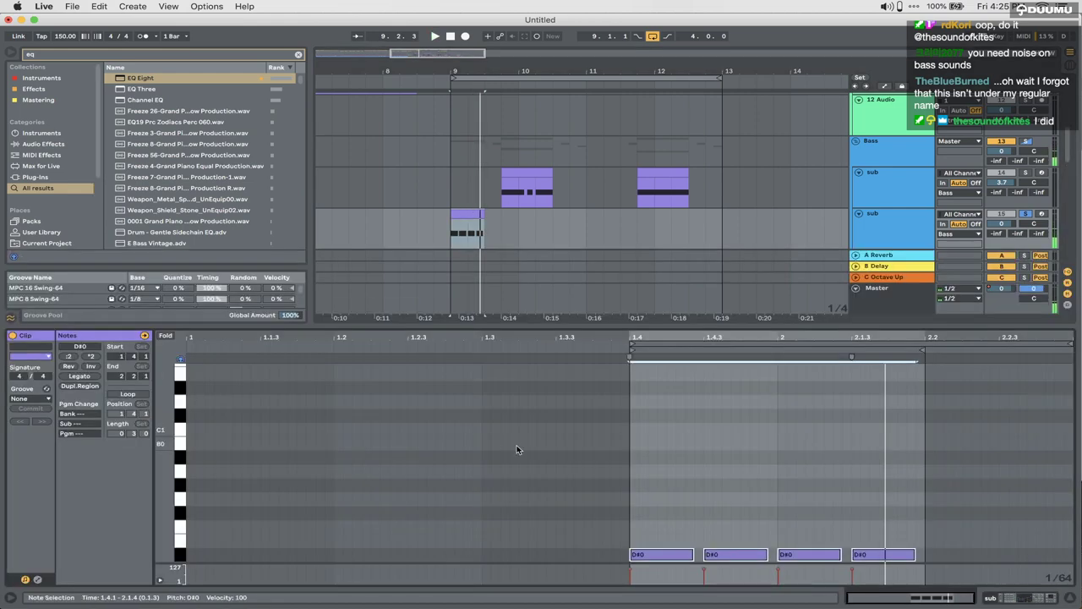
{"action": "key", "text": "shift+Left"}
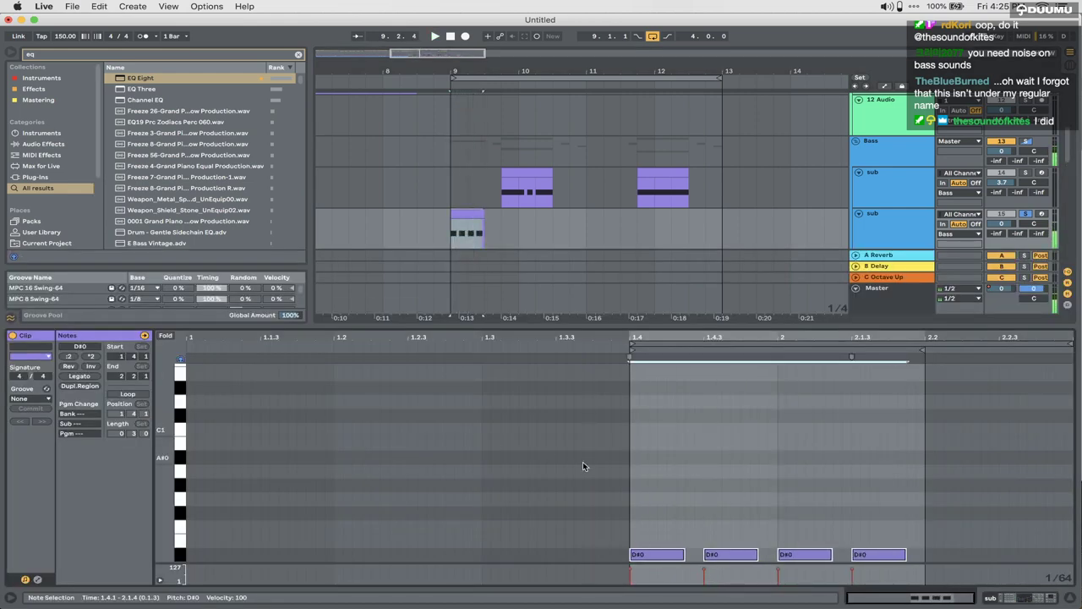
Step: Enable Operator's pitch envelope at 100% with initial +12 st, peak +33 st, sustain 0 st and a shorter decay
{"action": "left_click", "coordinate": [1030, 594]}
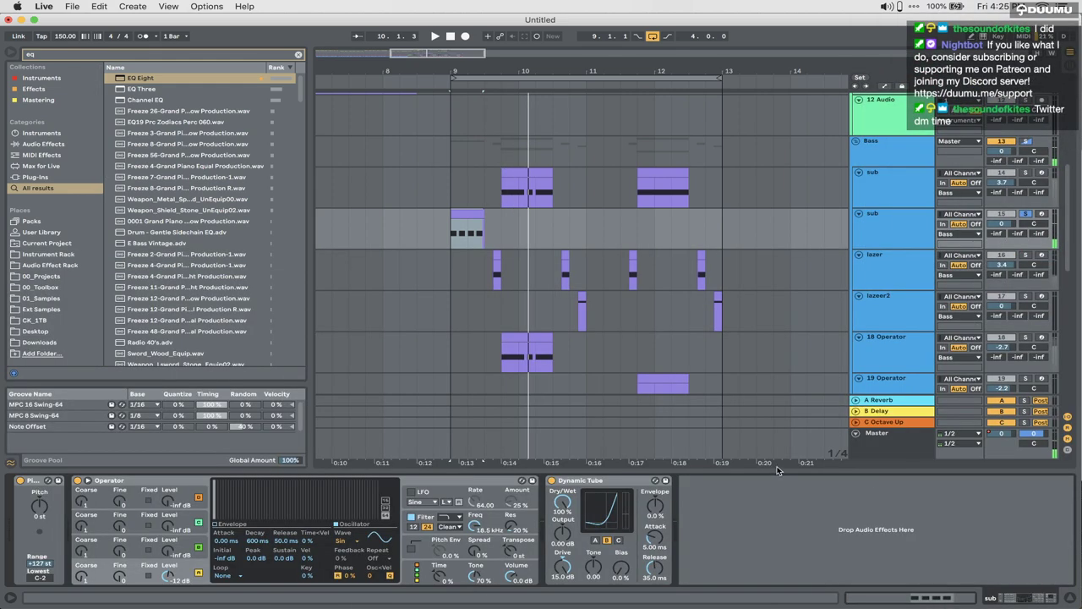
{"action": "left_click", "coordinate": [412, 551]}
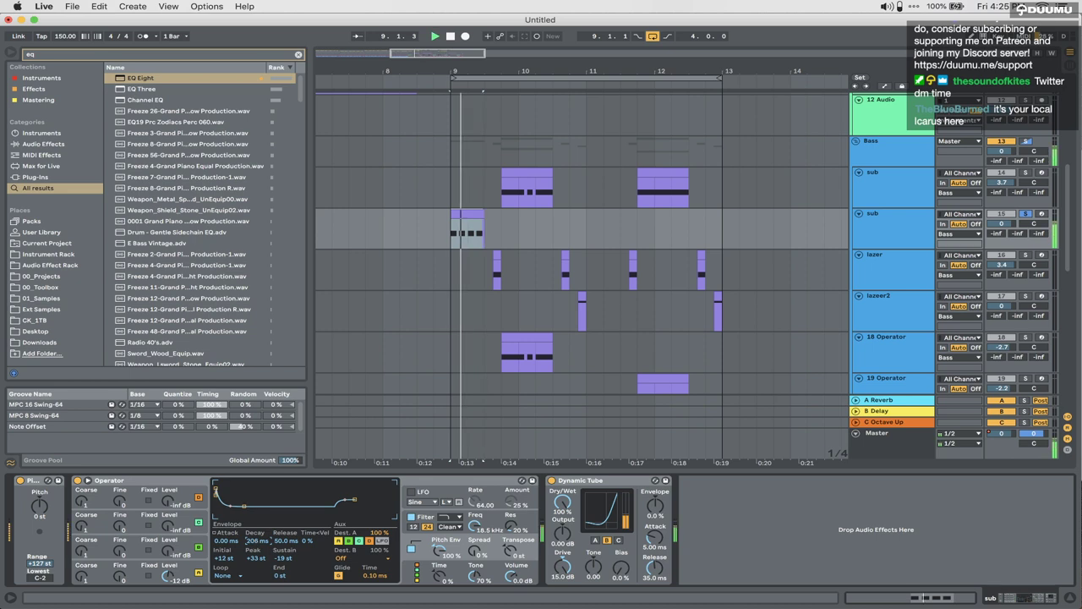
{"action": "mouse_move", "coordinate": [255, 546]}
{"action": "left_mouse_down"}
{"action": "mouse_move", "coordinate": [255, 524]}
{"action": "mouse_move", "coordinate": [257, 561]}
{"action": "left_mouse_up"}
{"action": "key", "text": "space"}
{"action": "key", "text": "space"}
{"action": "key", "text": "space"}
{"action": "key", "text": "space"}
{"action": "key", "text": "space"}
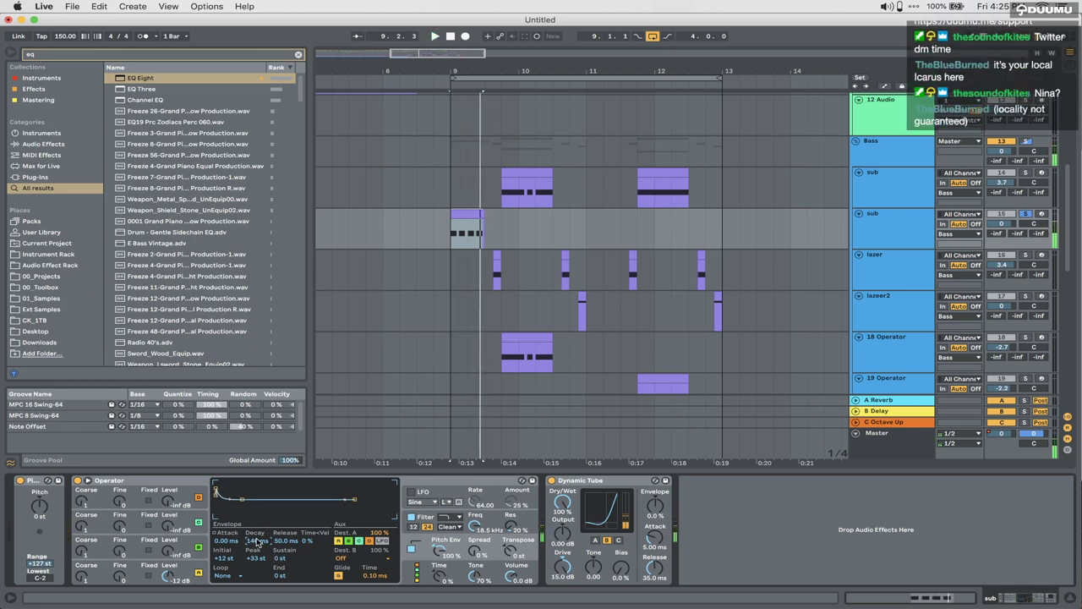
Step: Try Operator's oscillator B at -21 dB and return its level to -inf dB
{"action": "left_click", "coordinate": [168, 545]}
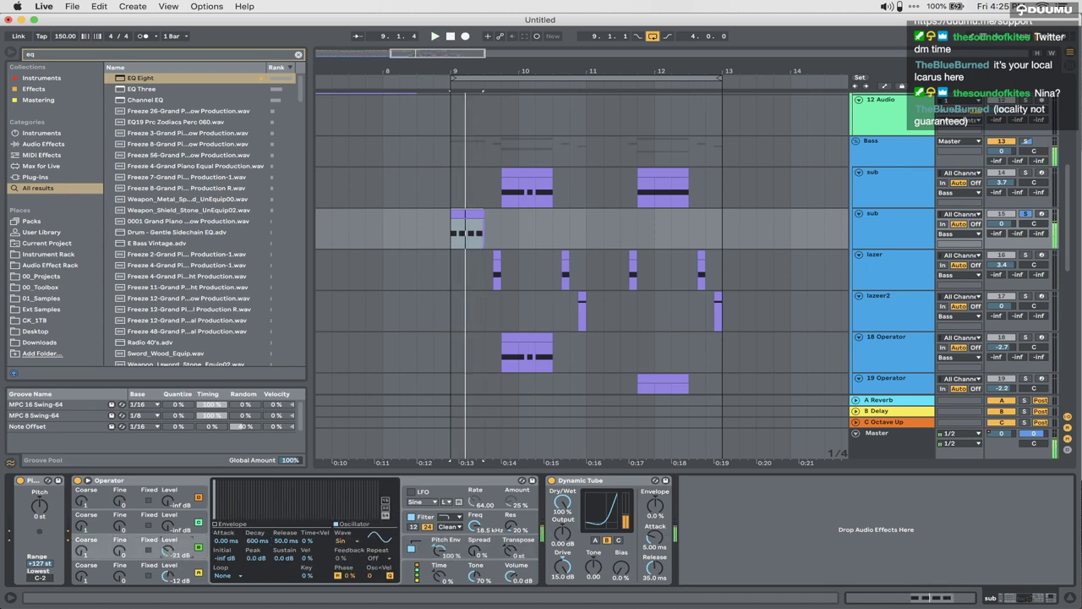
{"action": "mouse_move", "coordinate": [168, 553]}
{"action": "left_mouse_down"}
{"action": "mouse_move", "coordinate": [168, 515]}
{"action": "mouse_move", "coordinate": [169, 554]}
{"action": "left_mouse_up"}
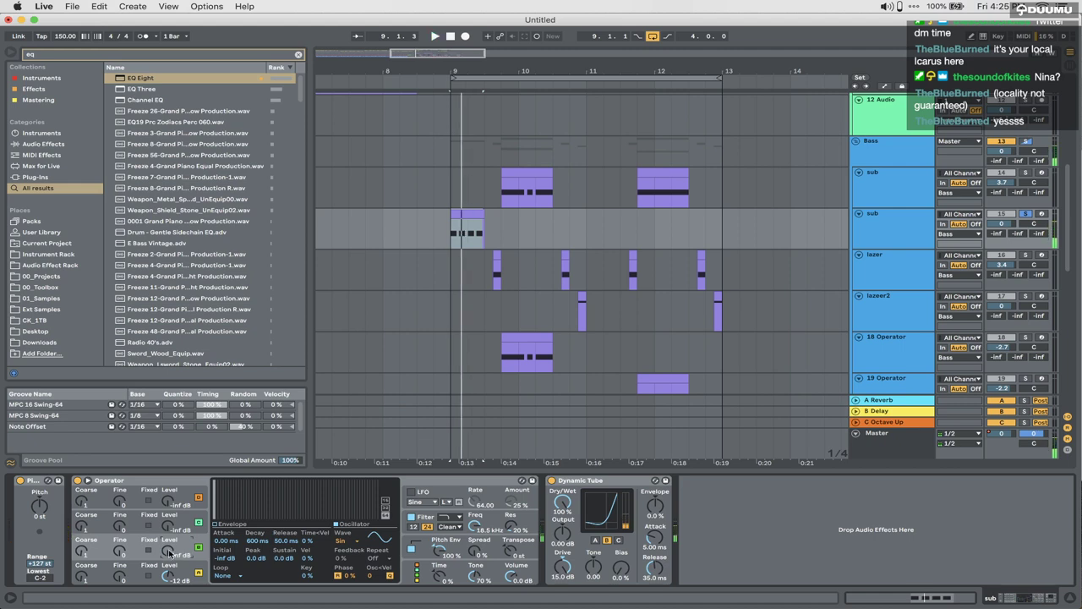
Step: Enable Operator's LFO as a SwDown wave synced to 1/8 with 100% amount, routed to OSC Volume B at 100%
{"action": "left_click", "coordinate": [423, 504]}
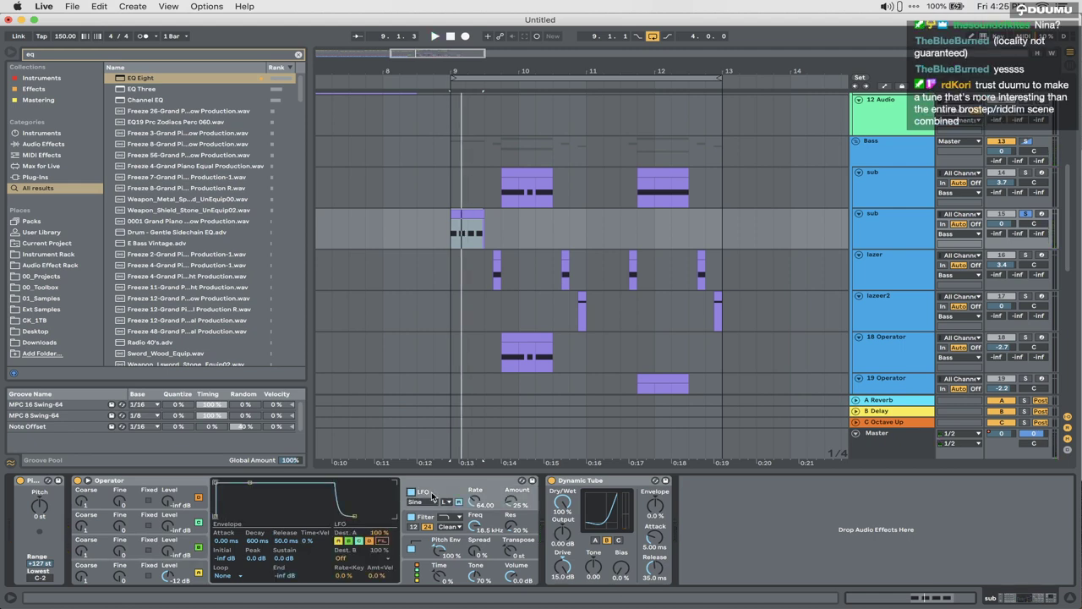
{"action": "left_click", "coordinate": [423, 502]}
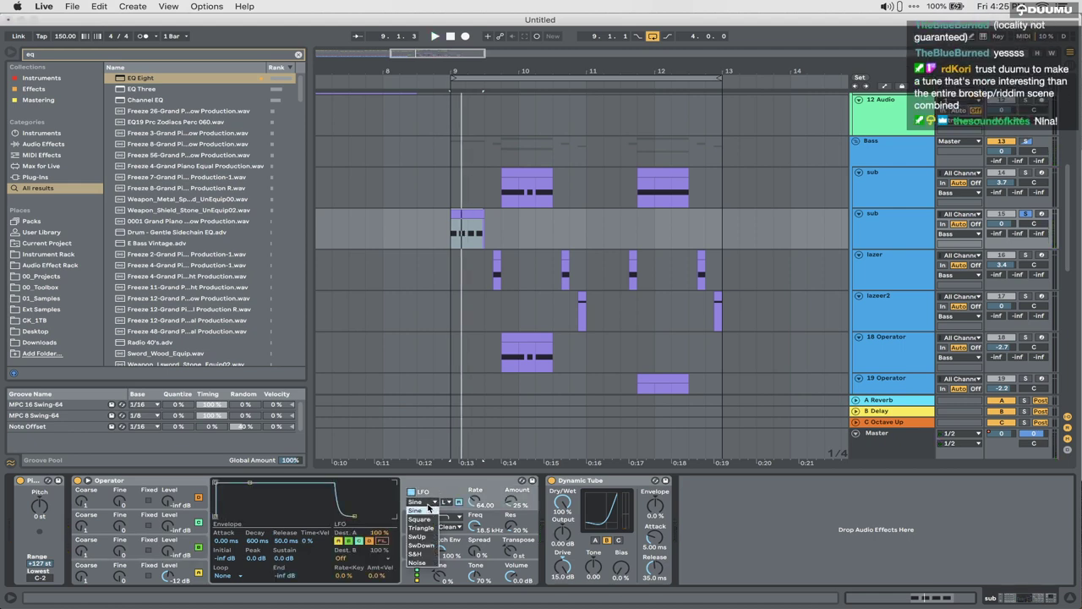
{"action": "left_click", "coordinate": [429, 530]}
{"action": "left_click", "coordinate": [423, 501]}
{"action": "left_click", "coordinate": [427, 545]}
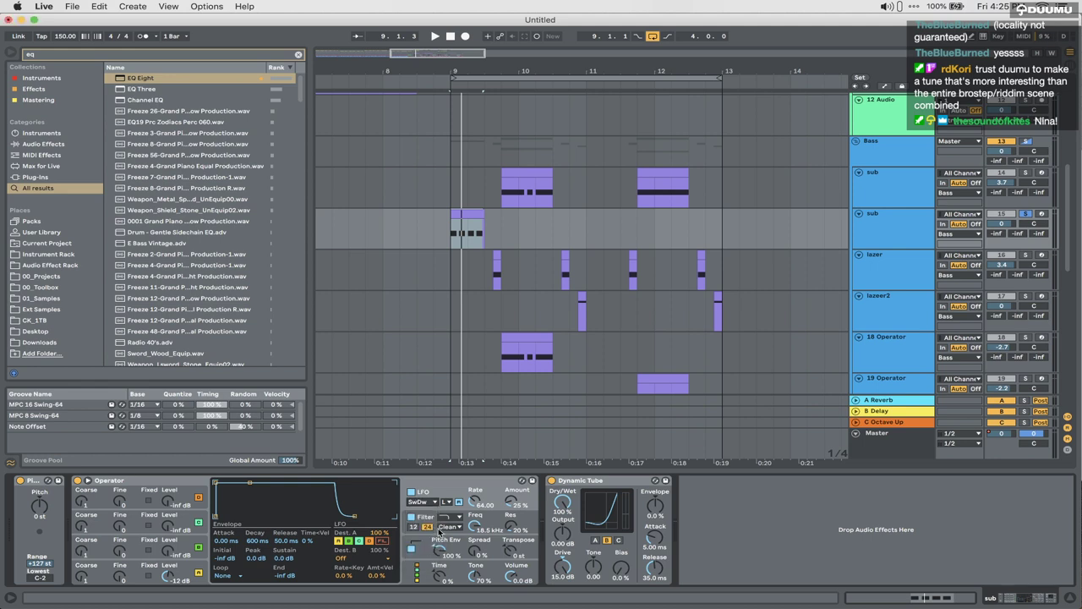
{"action": "left_click", "coordinate": [363, 559]}
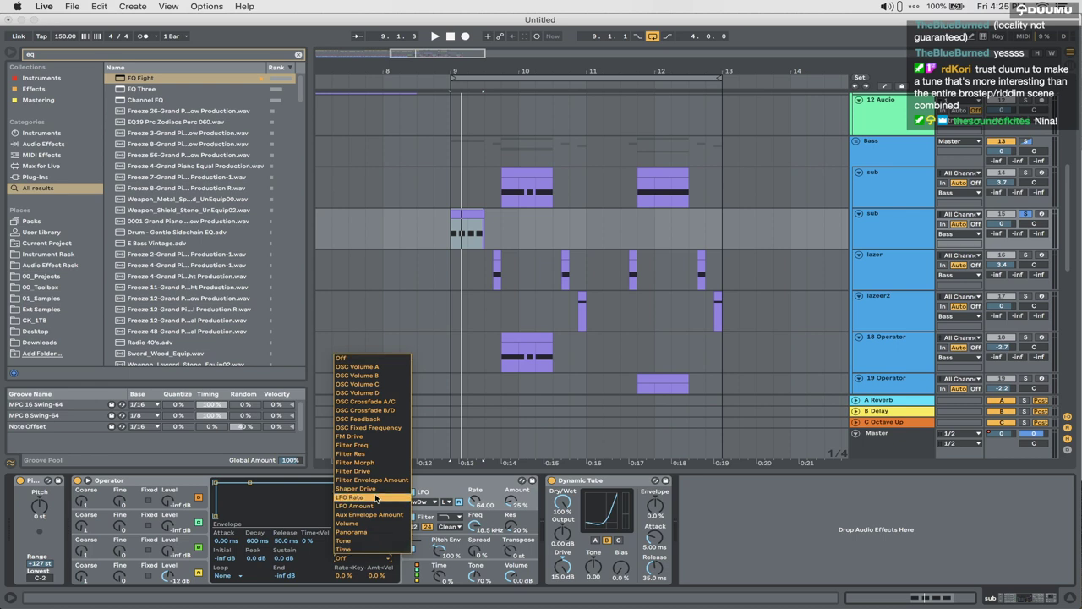
{"action": "left_click", "coordinate": [388, 375]}
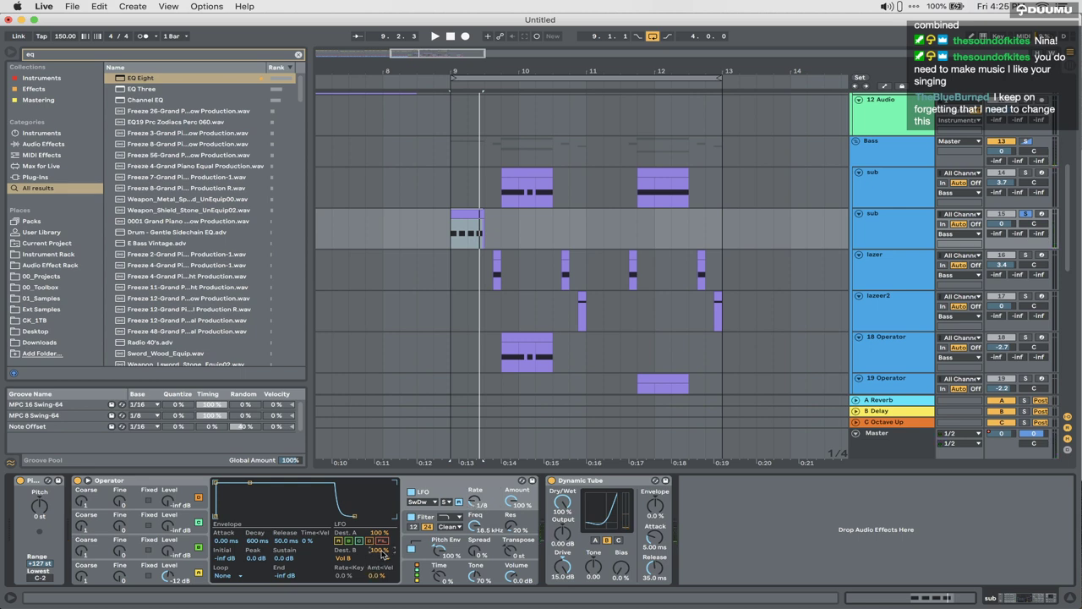
Step: Set the LFO rate to 1/4 and oscillator B's level to -17 dB while auditioning the sub
{"action": "left_click", "coordinate": [172, 551]}
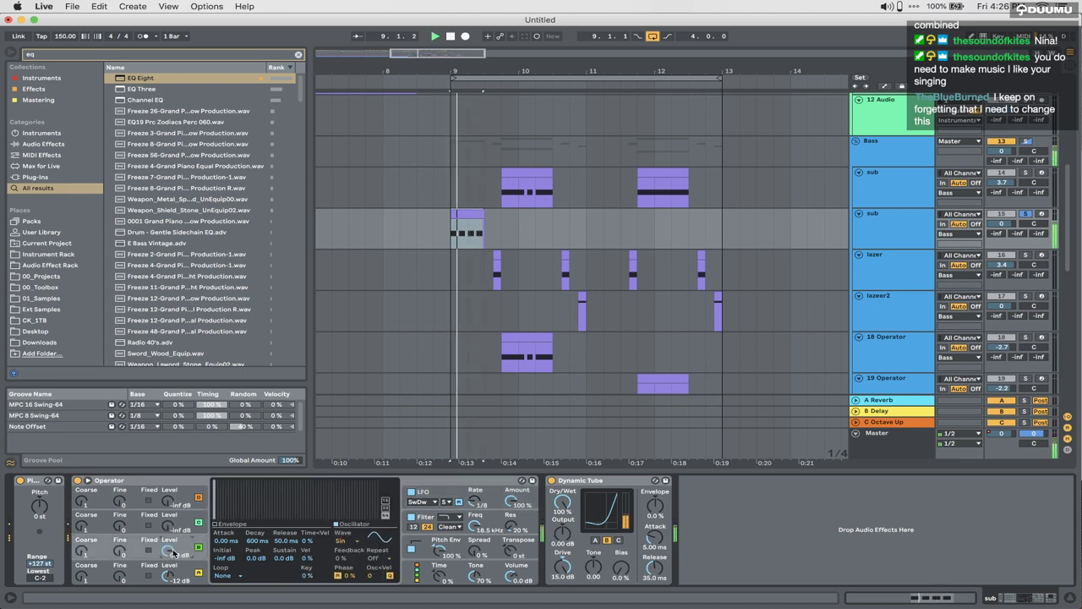
{"action": "left_click", "coordinate": [490, 510]}
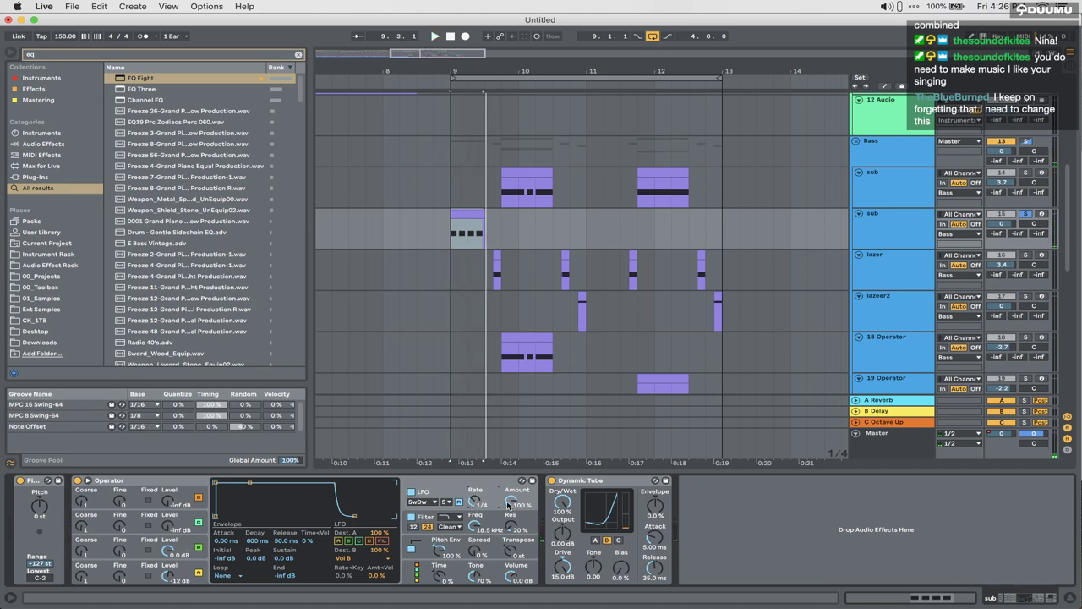
{"action": "left_click_drag", "start_coordinate": [193, 554], "coordinate": [193, 569]}
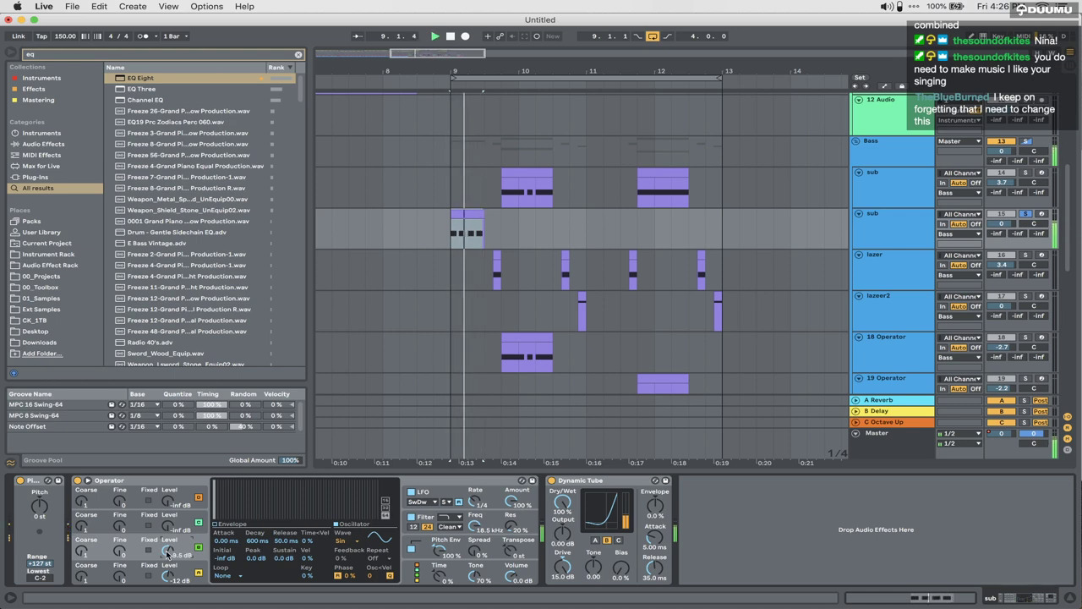
{"action": "left_click_drag", "start_coordinate": [167, 553], "coordinate": [167, 541]}
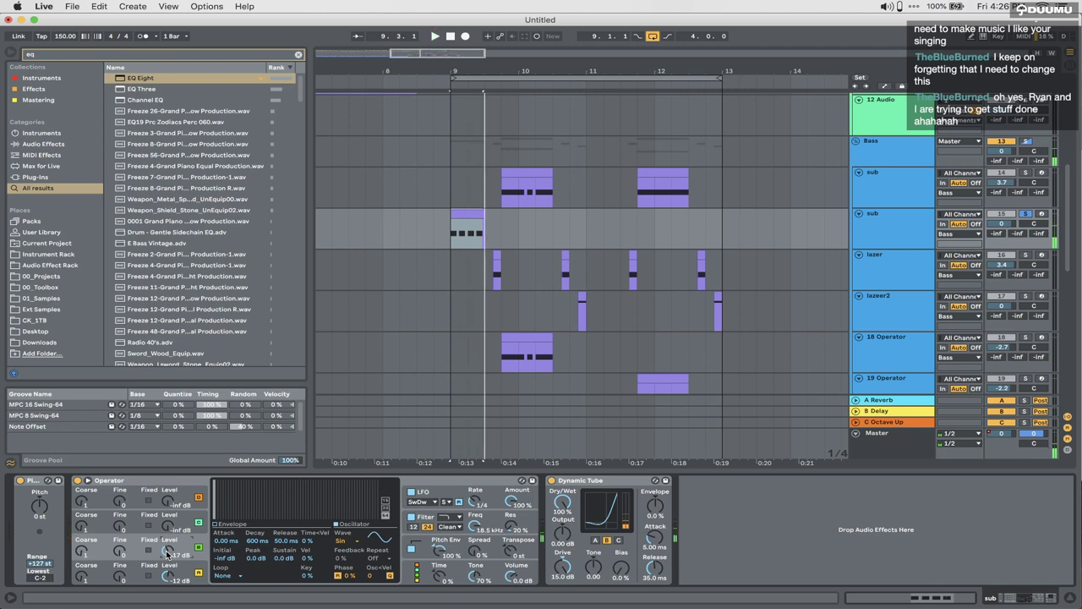
Step: Search the browser for "over" and add the Overdrive effect after Dynamic Tube on the sub track
{"action": "key", "text": "super+f"}
{"action": "type", "text": "over"}
{"action": "key", "text": "Down"}
{"action": "key", "text": "Return"}
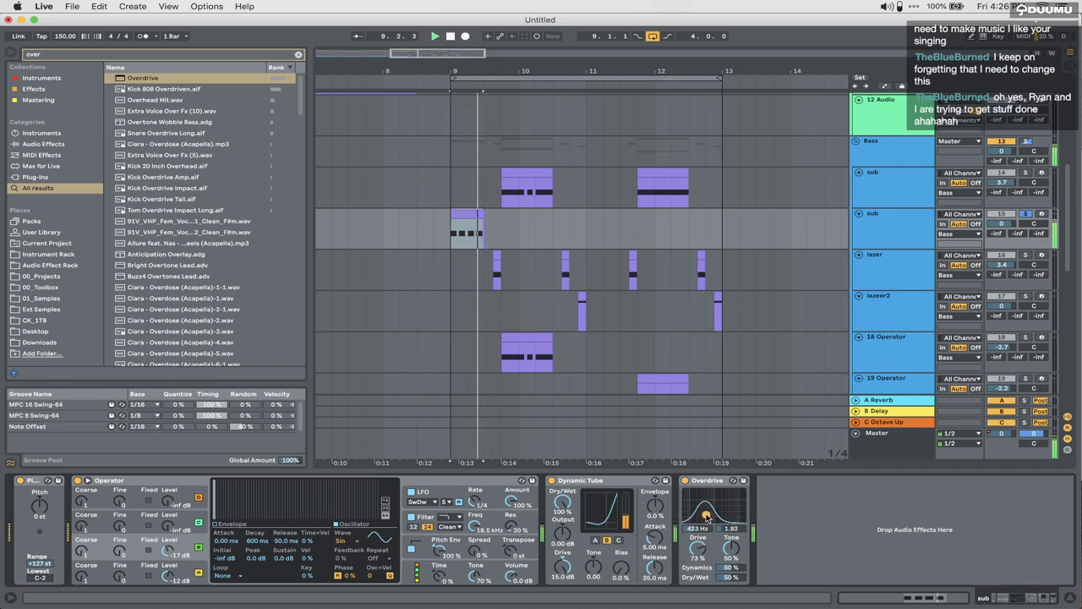
Step: Search the browser for "erosi" and add the Erosion effect after Overdrive in Wide Noise mode
{"action": "key", "text": "super+f"}
{"action": "type", "text": "erosi"}
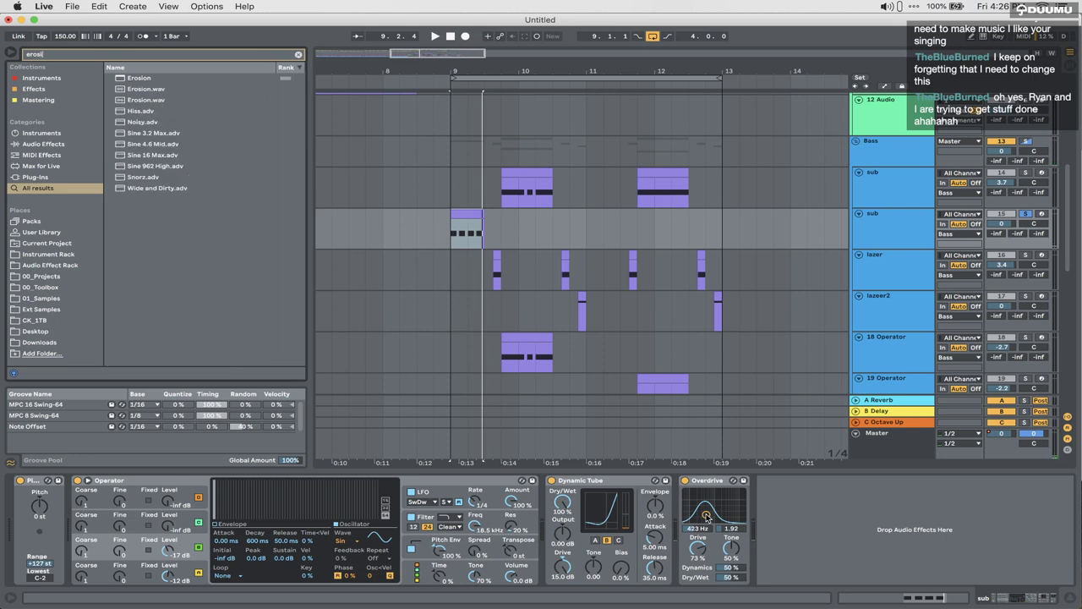
{"action": "key", "text": "Down"}
{"action": "key", "text": "Return"}
{"action": "left_click", "coordinate": [791, 548]}
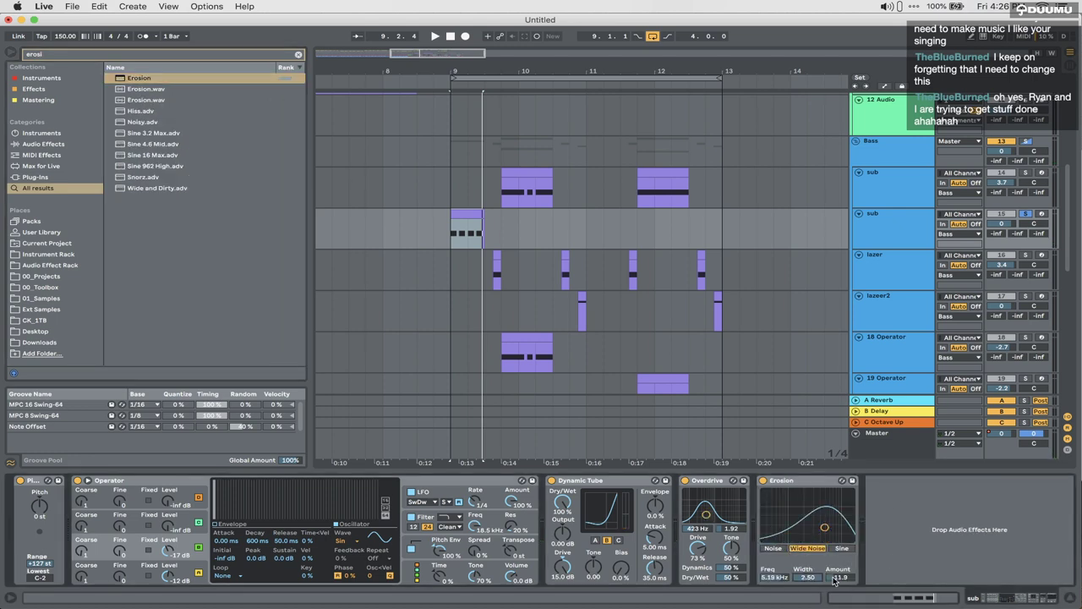
Step: Set Erosion's frequency to 5.52 kHz and its amount to 6.69 while auditioning the sub
{"action": "key", "text": "space"}
{"action": "key", "text": "space"}
{"action": "key", "text": "space"}
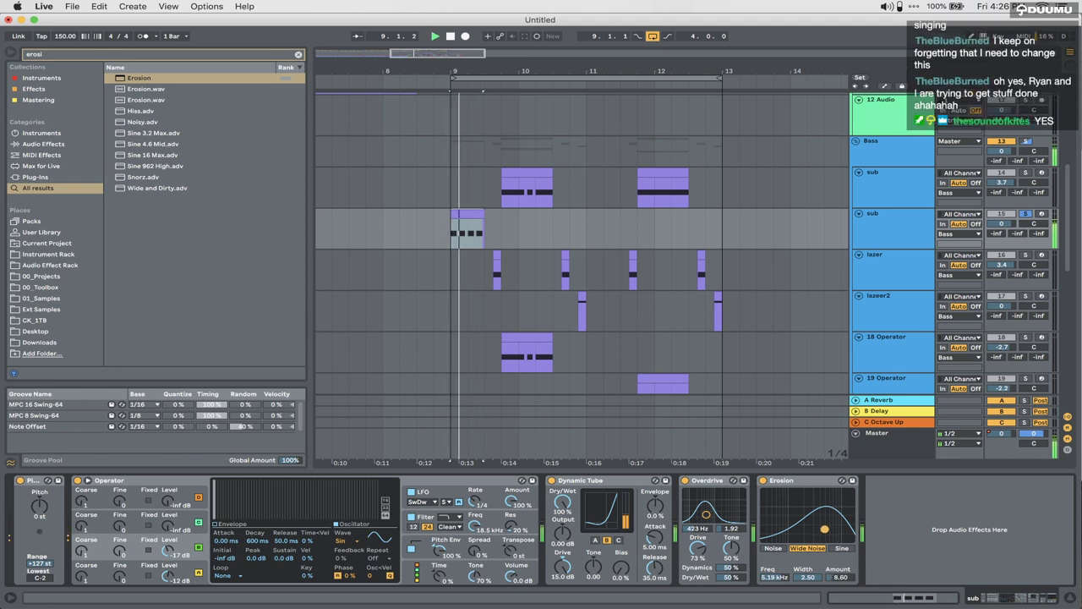
{"action": "left_click_drag", "start_coordinate": [824, 533], "coordinate": [826, 530]}
{"action": "key", "text": "space"}
{"action": "key", "text": "space"}
{"action": "key", "text": "space"}
{"action": "key", "text": "super+v"}
{"action": "key", "text": "u"}
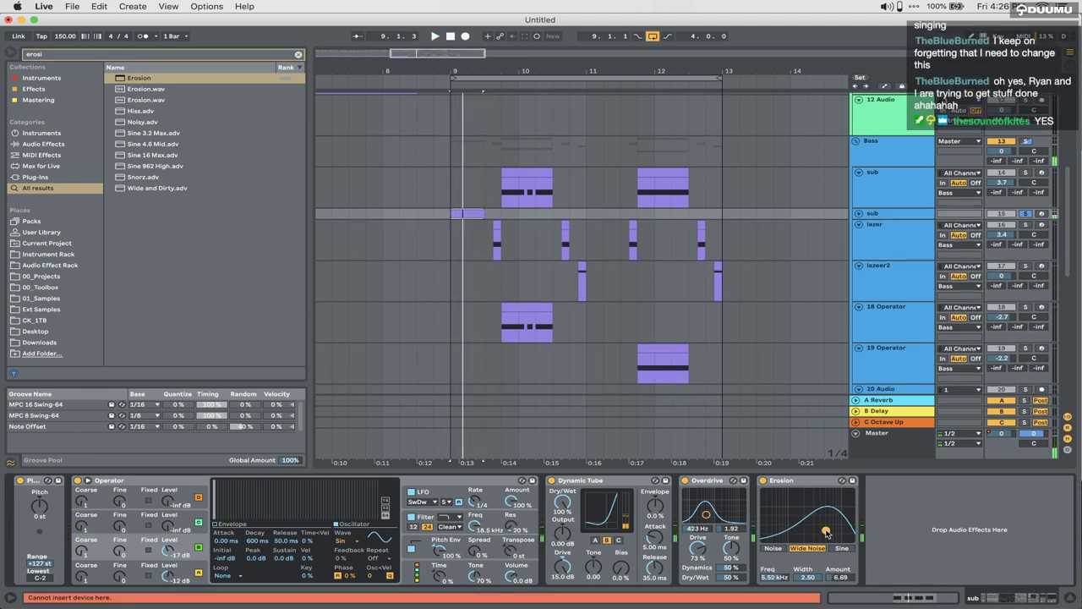
{"action": "left_click", "coordinate": [861, 215]}
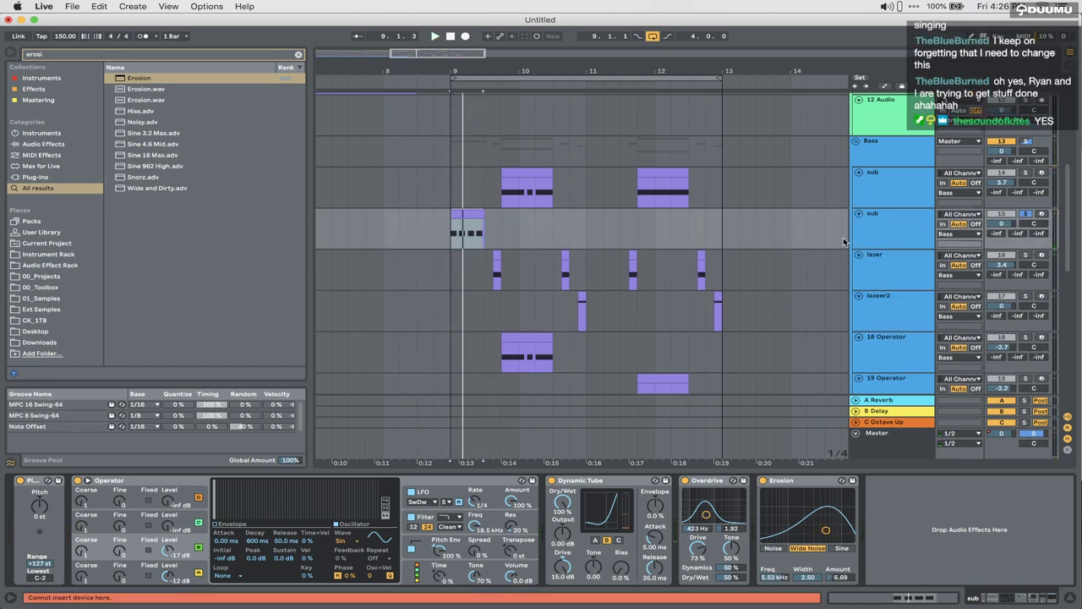
Step: Set Operator's spread to 13% and oscillator C's level to -12 dB while the sub plays
{"action": "left_click_drag", "start_coordinate": [471, 558], "coordinate": [471, 553]}
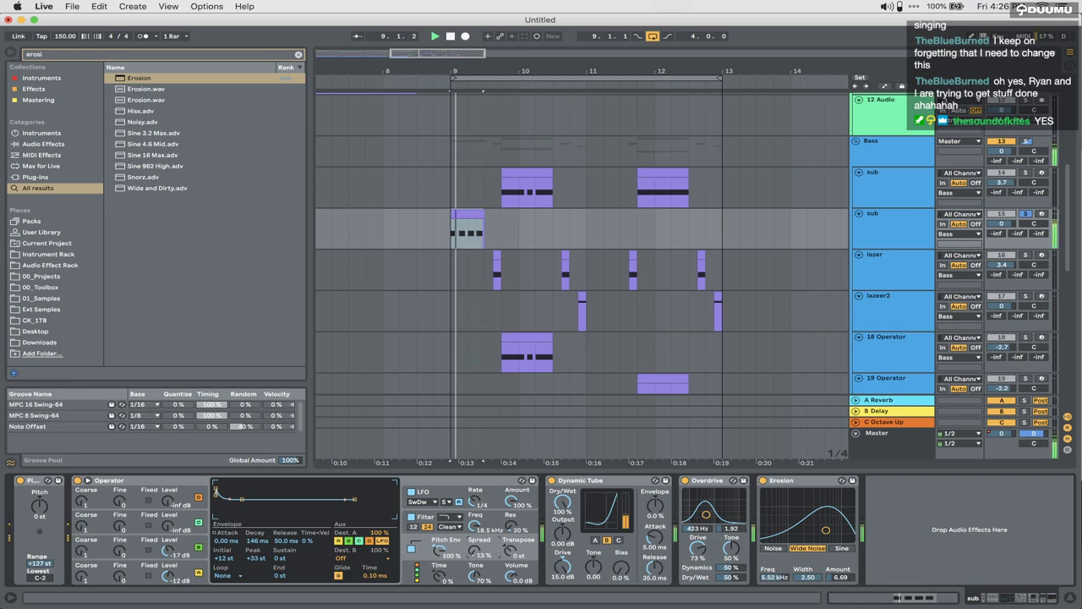
{"action": "key", "text": "space"}
{"action": "left_click_drag", "start_coordinate": [167, 524], "coordinate": [168, 494]}
{"action": "key", "text": "space"}
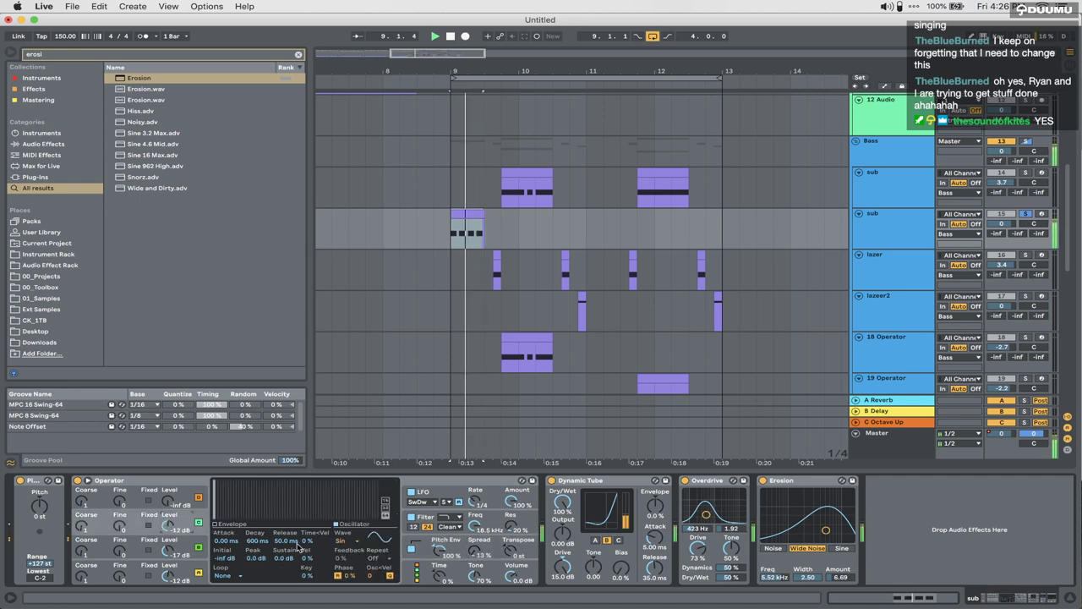
Step: Play the full bass mix and duplicate the second sub track's bar 9 clip to the start of bar 11
{"action": "left_click", "coordinate": [933, 204]}
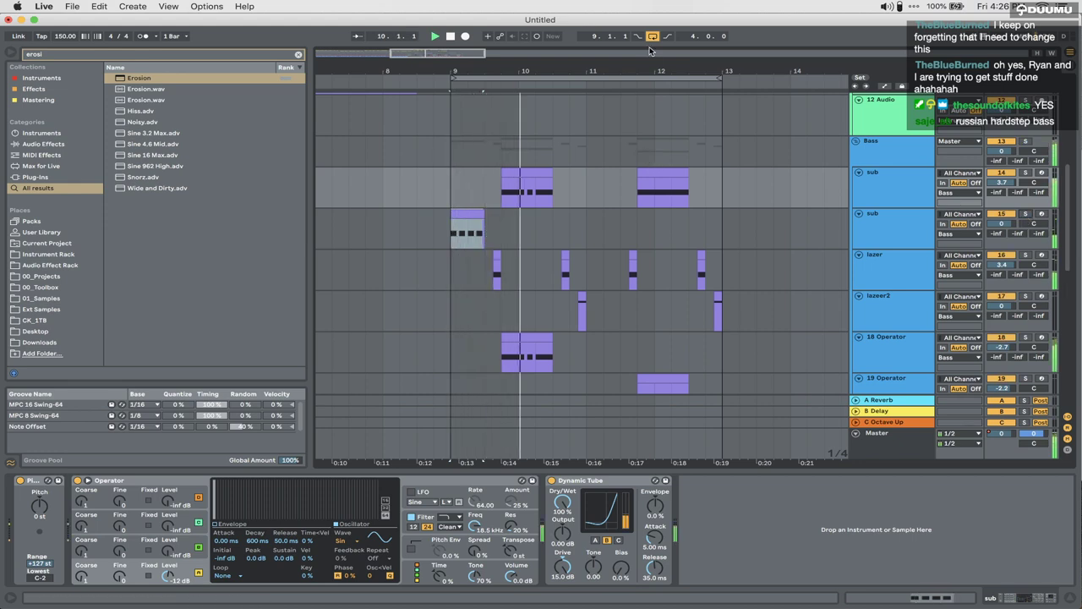
{"action": "left_click", "coordinate": [458, 218]}
{"action": "key", "text": "space"}
{"action": "left_click", "coordinate": [581, 222], "text": "shift"}
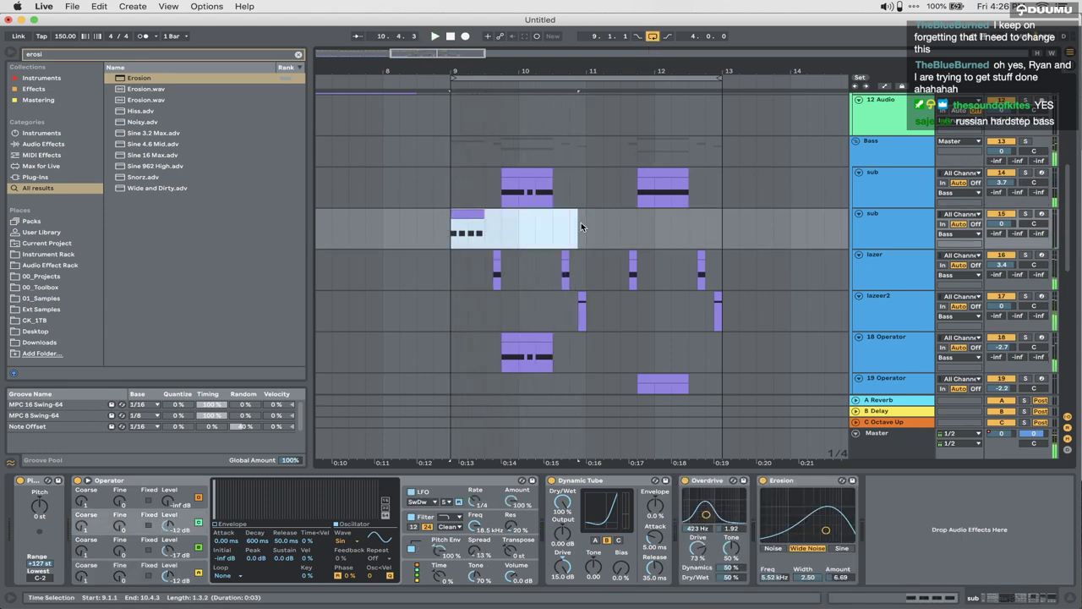
{"action": "key", "text": "super+d"}
{"action": "key", "text": "super+z"}
{"action": "key", "text": "super+d"}
Step: Open the duplicated bar 11 clip, shorten its second D#0 note to end at 1.4.4, and undo the trial back-to-back repeats
{"action": "double_click", "coordinate": [598, 214]}
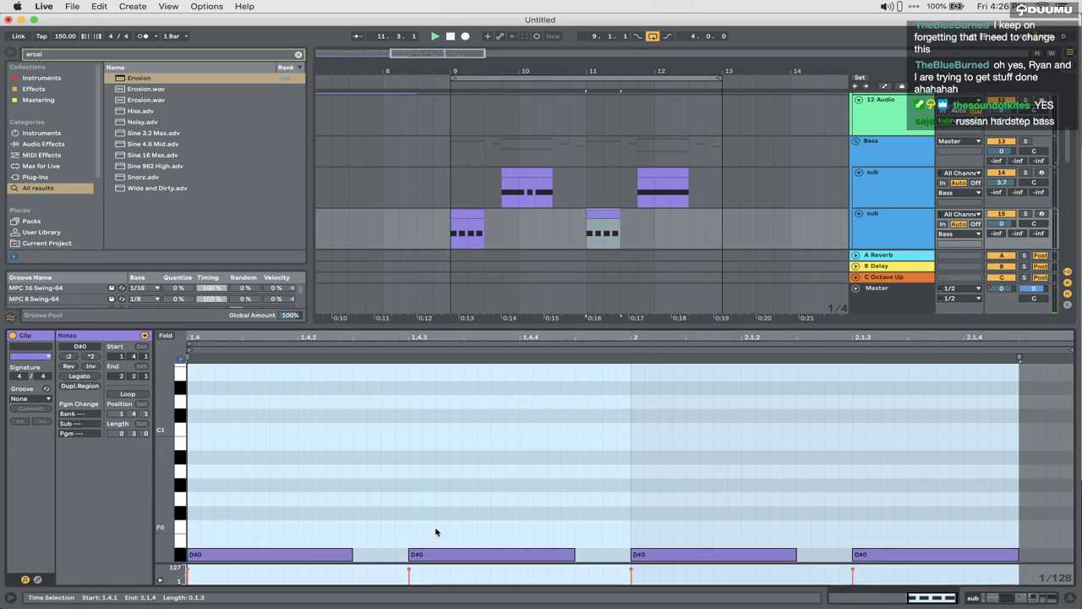
{"action": "left_click", "coordinate": [543, 553]}
{"action": "left_click_drag", "start_coordinate": [572, 555], "coordinate": [467, 555]}
{"action": "scroll", "coordinate": [553, 499], "scroll_direction": "down", "scroll_amount": 5}
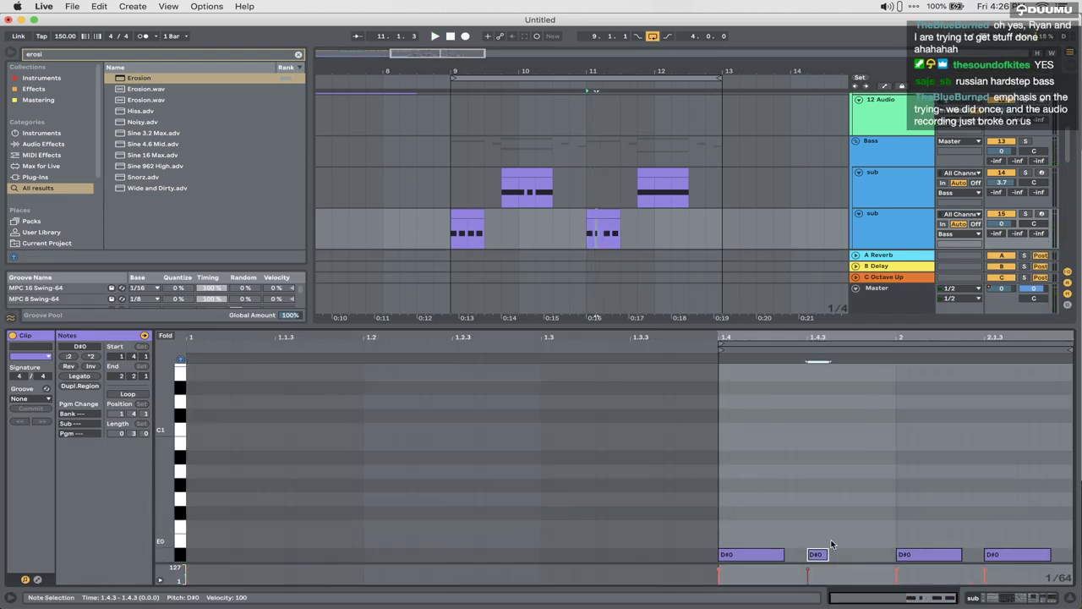
{"action": "key", "text": "space"}
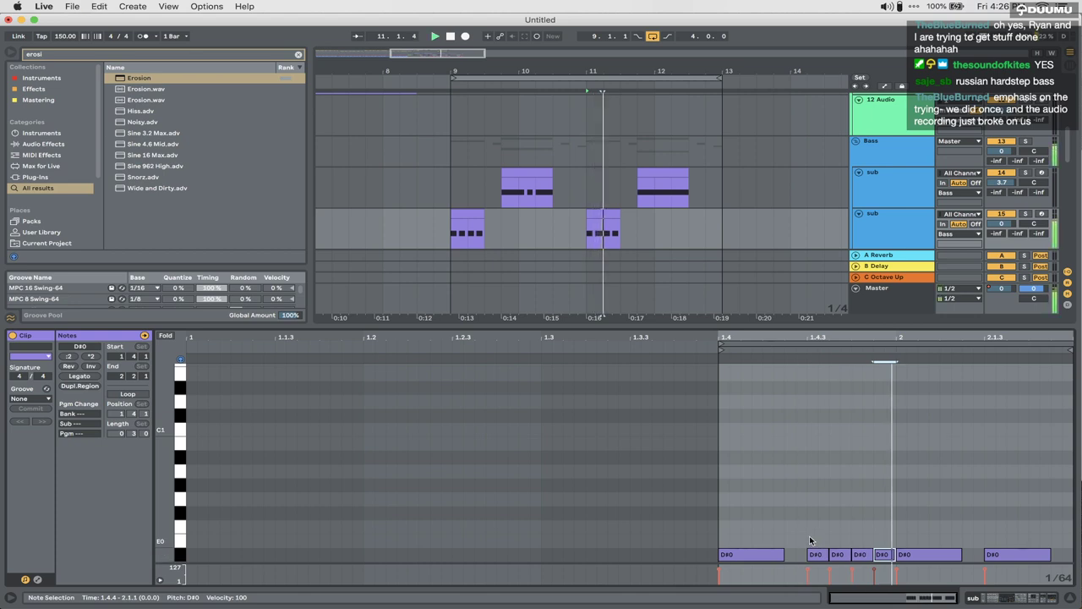
{"action": "key", "text": "super+z"}
{"action": "key", "text": "super+z"}
{"action": "key", "text": "super+z"}
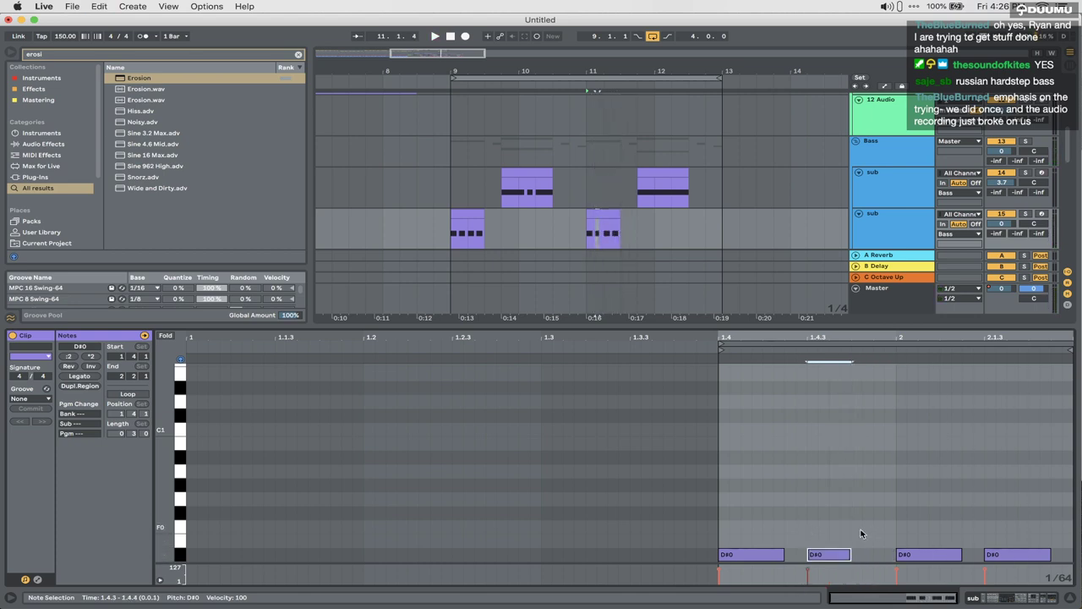
Step: Repeat the 1.4.3 note every sixteenth up to 2.1.2 and shorten the four D#0 notes to leave gaps
{"action": "key", "text": "super+d"}
{"action": "key", "text": "super+d"}
{"action": "key", "text": "super+d"}
{"action": "left_click_drag", "start_coordinate": [833, 526], "coordinate": [944, 574]}
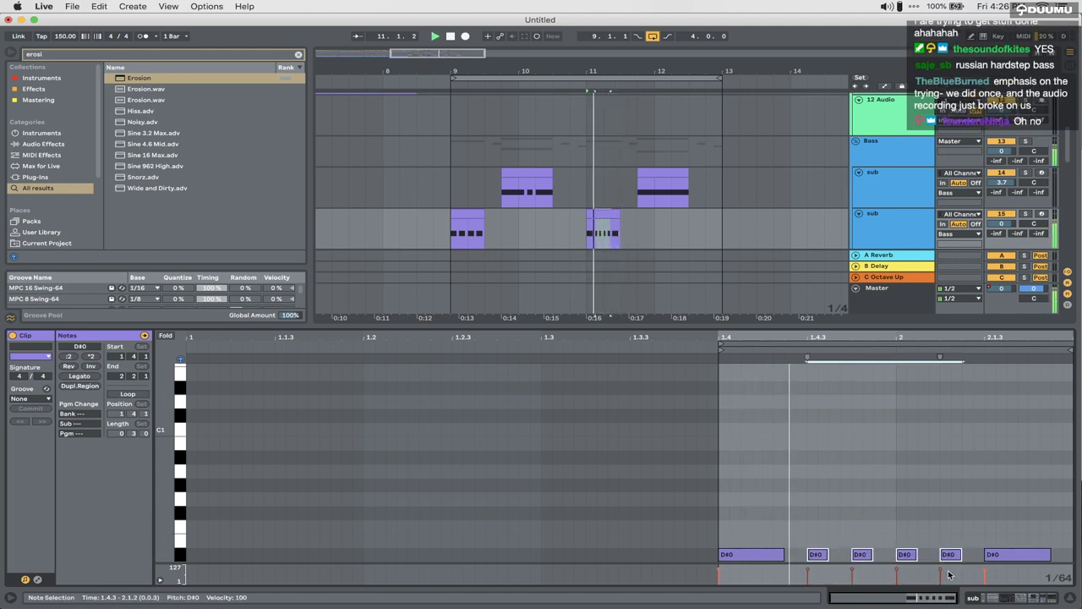
Step: Return to the bar 9 sub clip's device chain, search the browser for "eq" and add EQ Eight after Erosion
{"action": "left_click", "coordinate": [472, 225]}
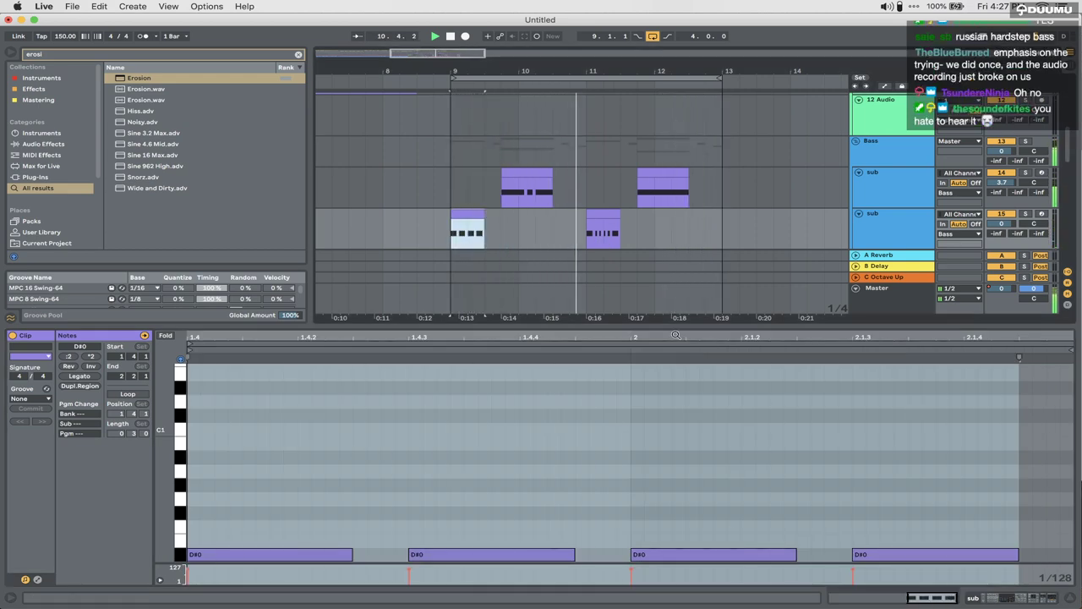
{"action": "left_click", "coordinate": [991, 597]}
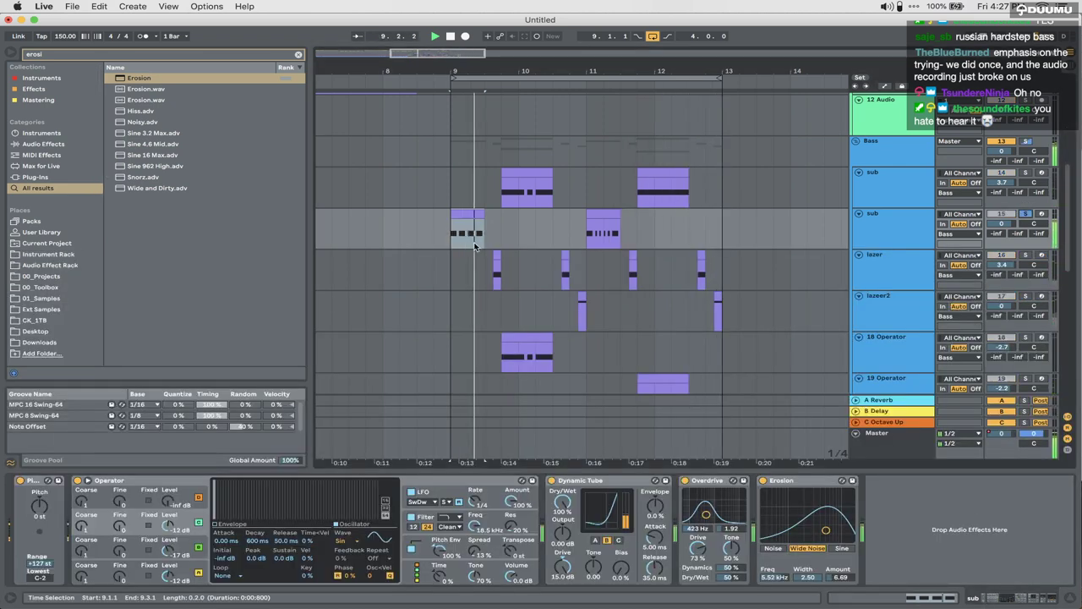
{"action": "left_click", "coordinate": [465, 218]}
{"action": "key", "text": "super+f"}
{"action": "type", "text": "eq"}
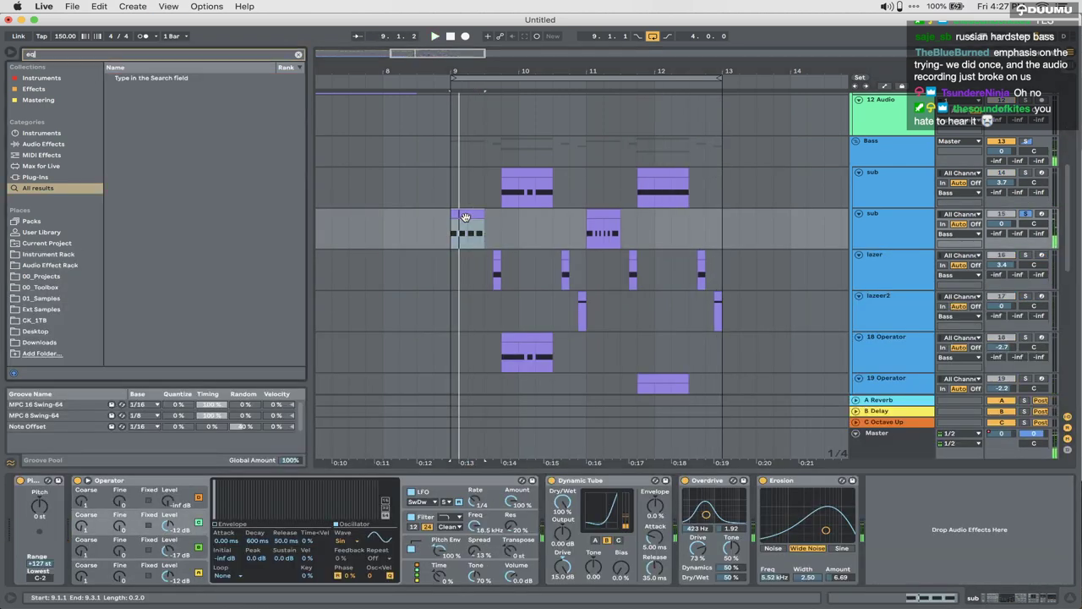
{"action": "key", "text": "BackSpace"}
{"action": "key", "text": "BackSpace"}
{"action": "type", "text": "e"}
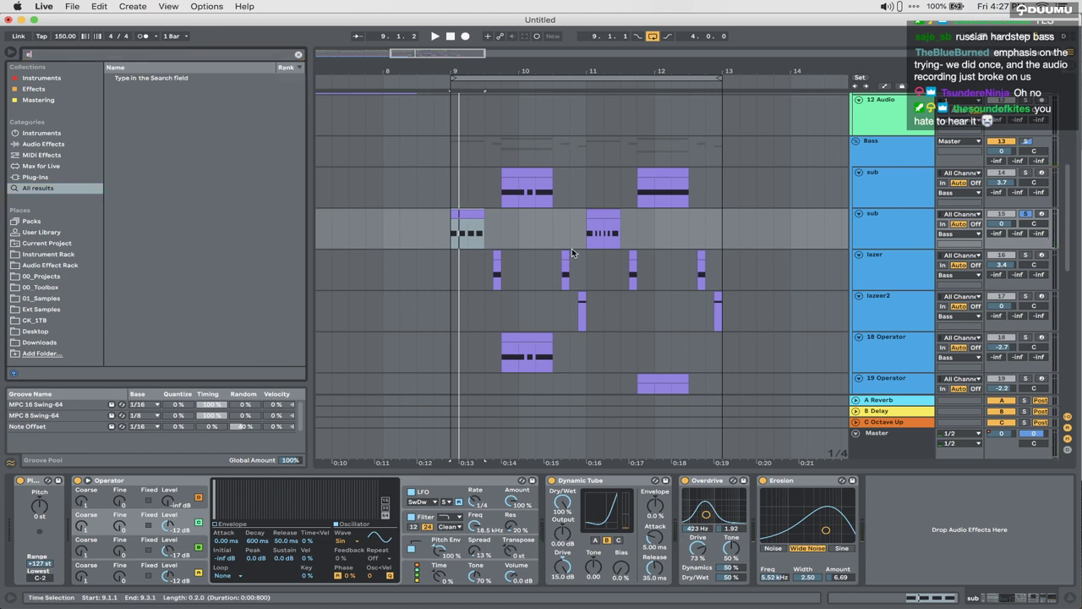
{"action": "type", "text": "q"}
{"action": "key", "text": "Return"}
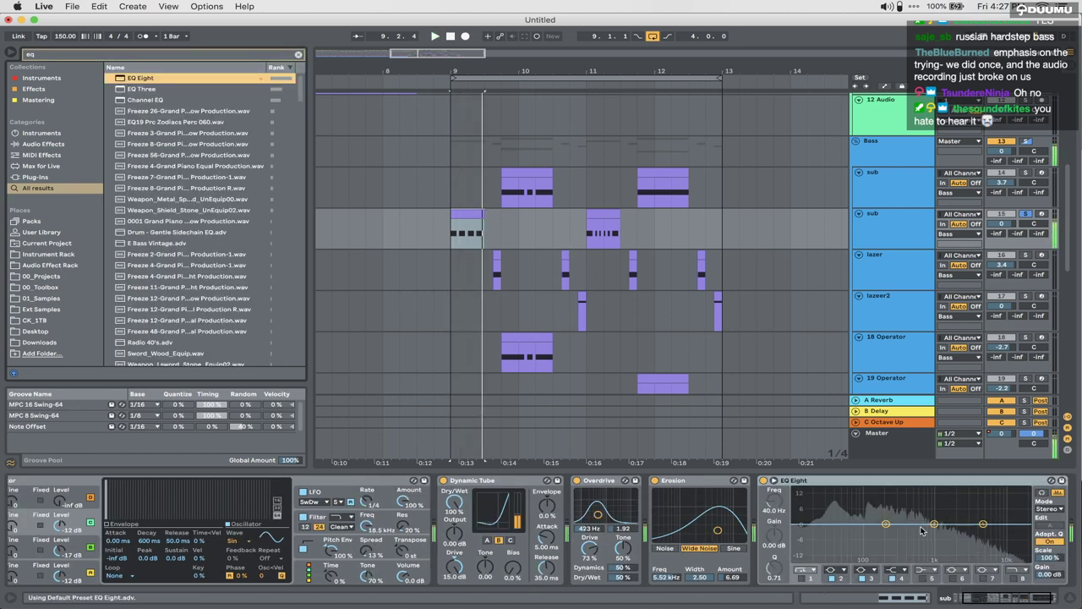
Step: Shape EQ Eight's third band into a wide cut at 261 Hz, -10.3 dB with Q 0.33
{"action": "left_click_drag", "start_coordinate": [935, 524], "coordinate": [883, 545]}
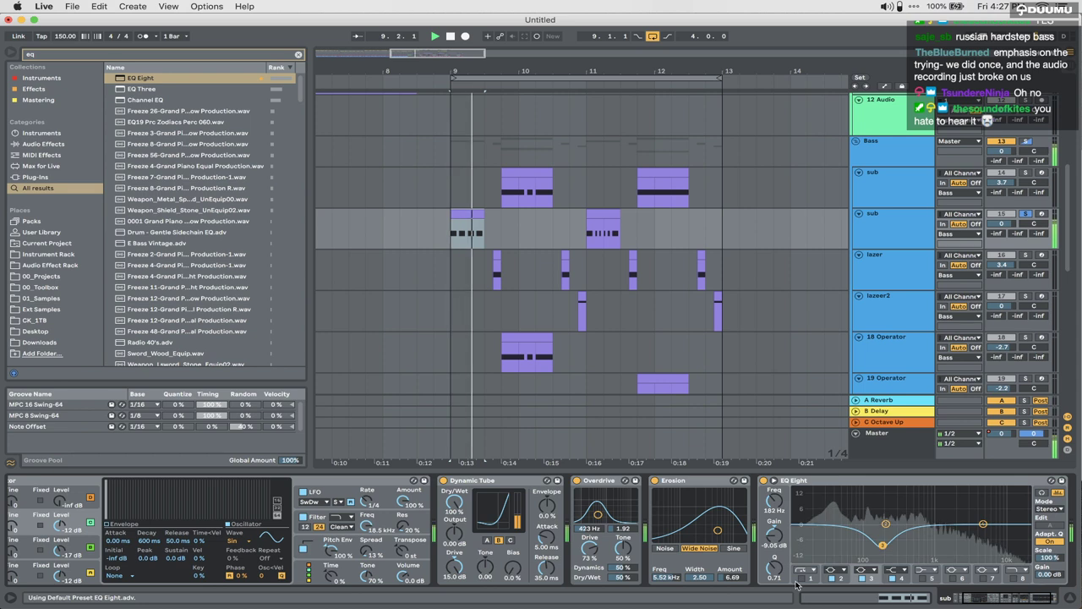
{"action": "left_click_drag", "start_coordinate": [774, 567], "coordinate": [775, 585]}
{"action": "left_click_drag", "start_coordinate": [883, 546], "coordinate": [893, 548]}
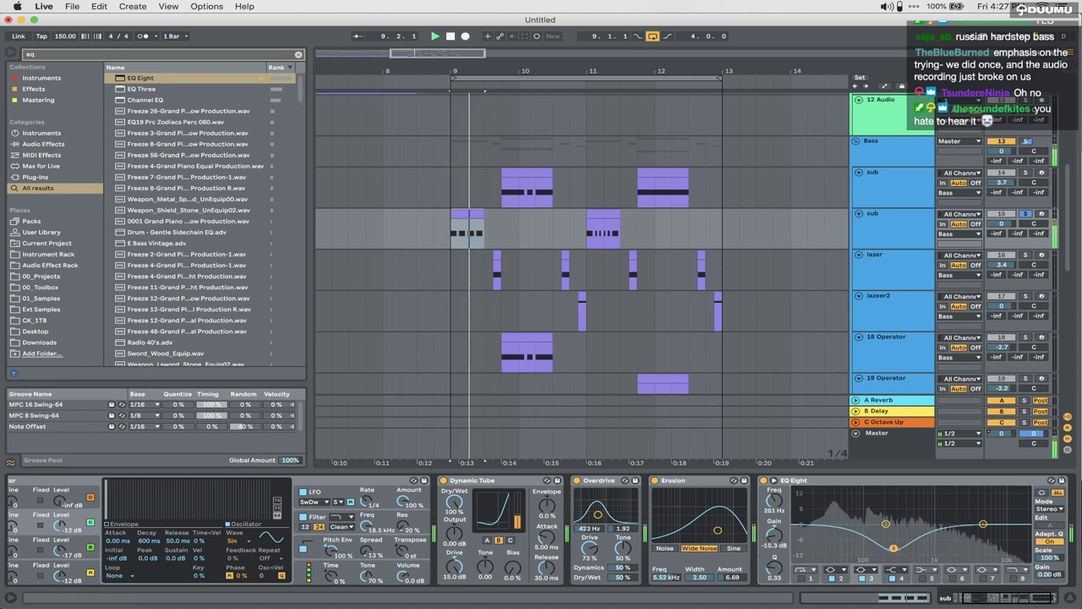
Step: Adjust Operator's pitch envelope on the sub to a 52.1 ms decay and a +48 st peak
{"action": "scroll", "coordinate": [888, 546], "scroll_direction": "left", "scroll_amount": 3}
{"action": "left_click_drag", "start_coordinate": [439, 551], "coordinate": [439, 572]}
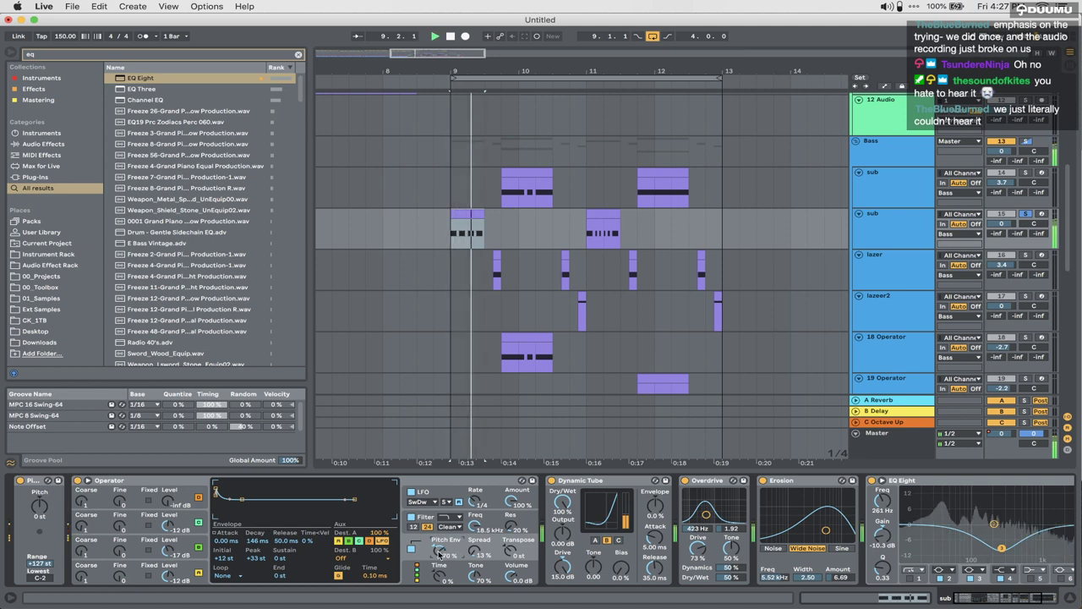
{"action": "mouse_move", "coordinate": [257, 541]}
{"action": "left_mouse_down"}
{"action": "mouse_move", "coordinate": [256, 564]}
{"action": "mouse_move", "coordinate": [259, 531]}
{"action": "left_mouse_up"}
{"action": "scroll", "coordinate": [480, 560], "scroll_direction": "right", "scroll_amount": 5}
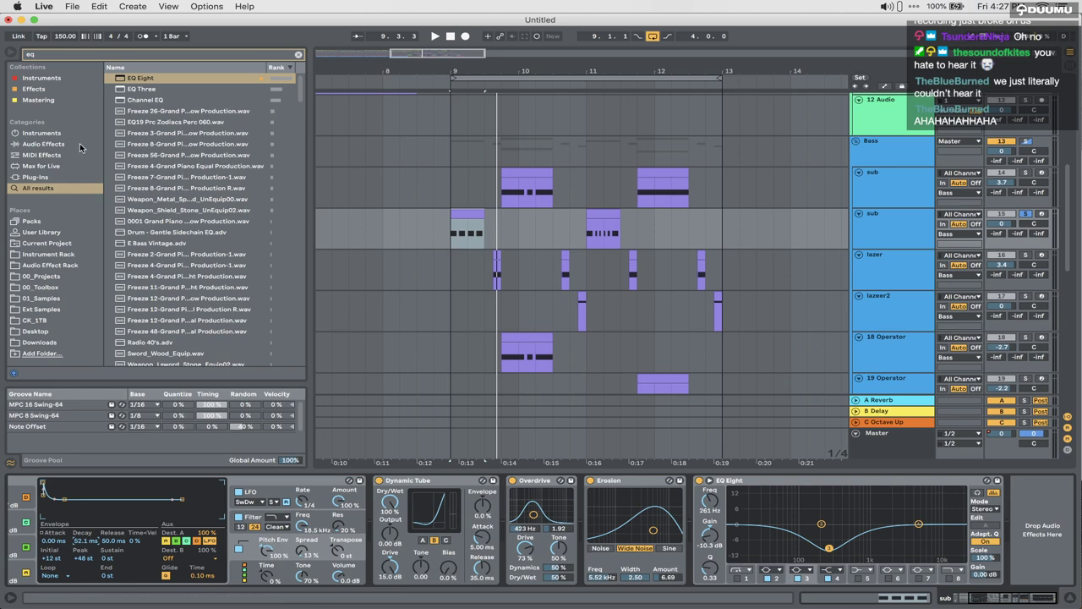
Step: Search for "ott", add OTT after EQ Eight, and set its amount to 69% and time to 437%
{"action": "key", "text": "super+f"}
{"action": "type", "text": "opt"}
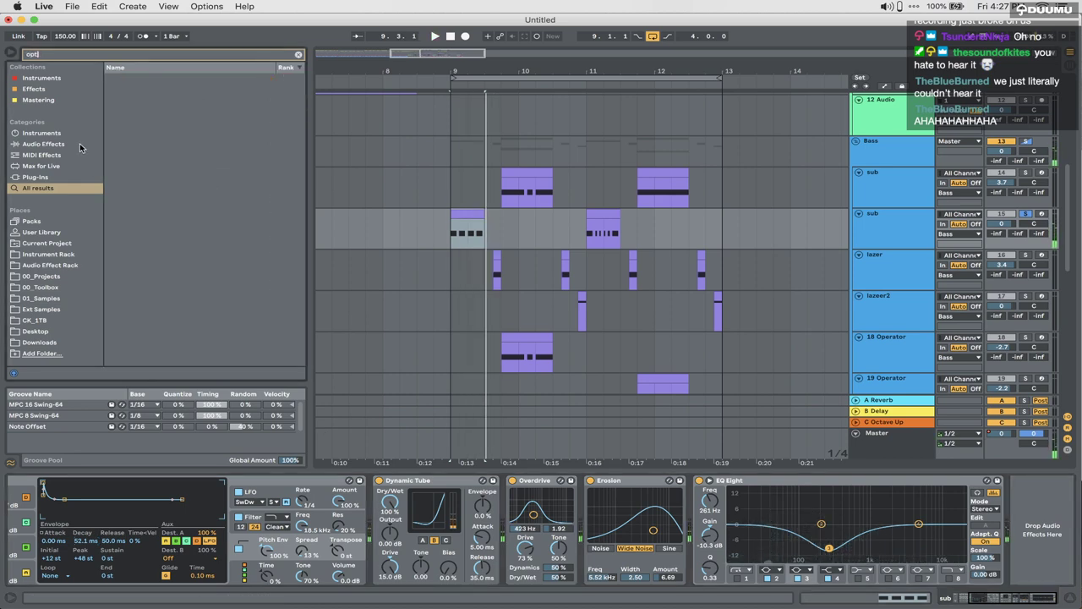
{"action": "key", "text": "BackSpace"}
{"action": "key", "text": "BackSpace"}
{"action": "type", "text": "tt"}
{"action": "key", "text": "Return"}
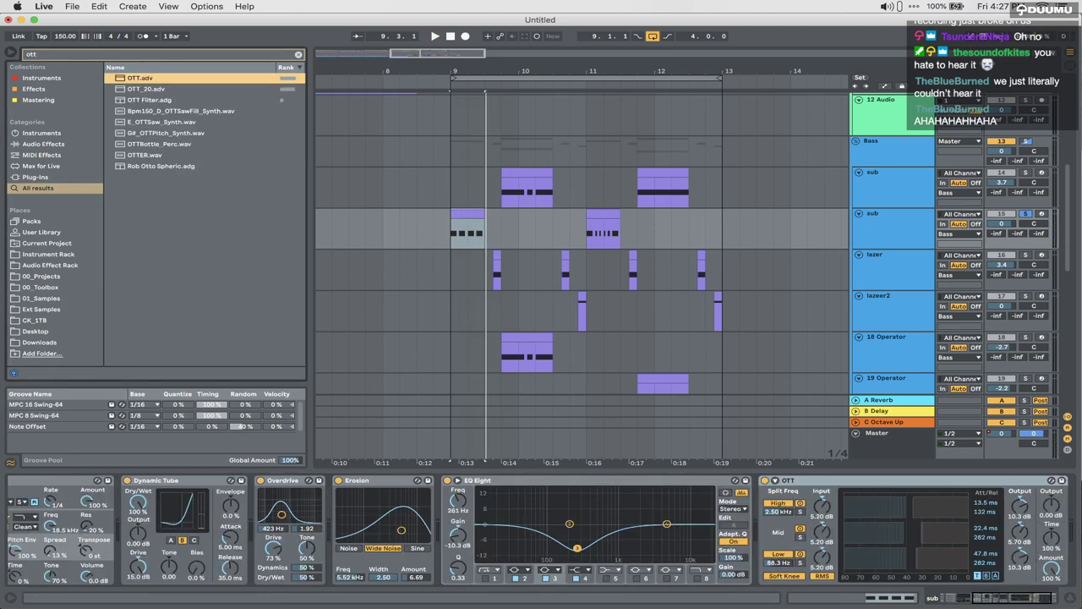
{"action": "key", "text": "space"}
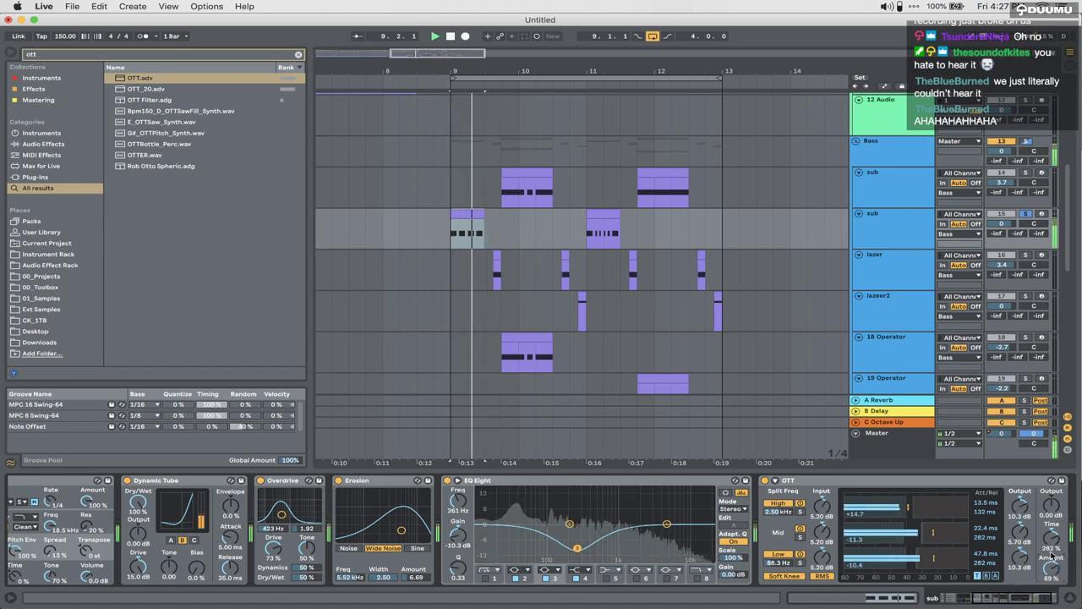
{"action": "key", "text": "space"}
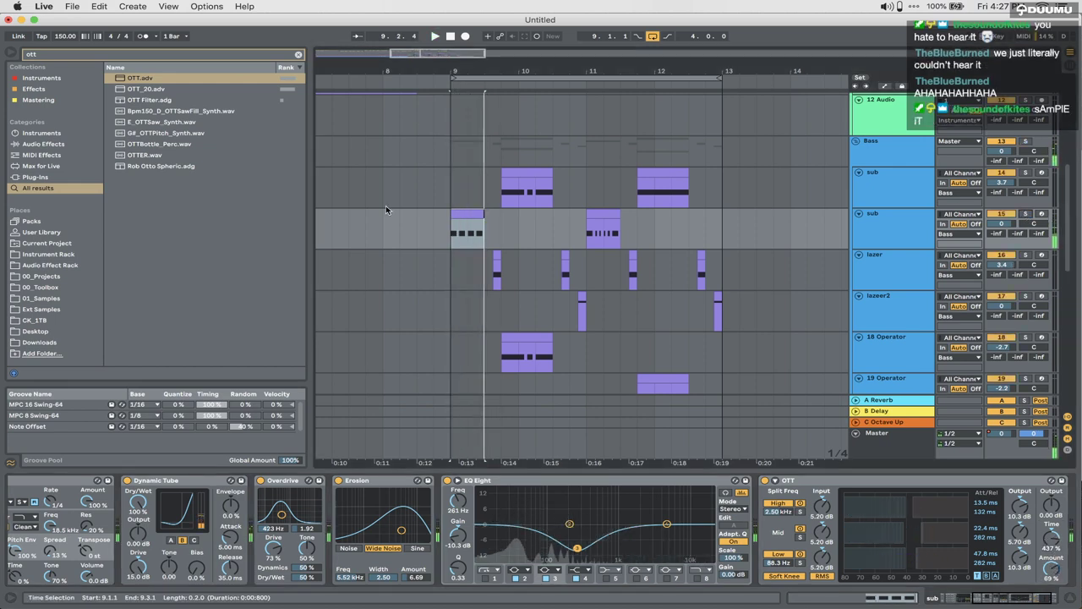
Step: Play from bar 8 and lower the master track volume automation before bar 9 to -12.0 dB
{"action": "left_click", "coordinate": [357, 234]}
{"action": "scroll", "coordinate": [357, 234], "scroll_direction": "left", "scroll_amount": 5}
{"action": "scroll", "coordinate": [357, 234], "scroll_direction": "down", "scroll_amount": 3}
{"action": "key", "text": "space"}
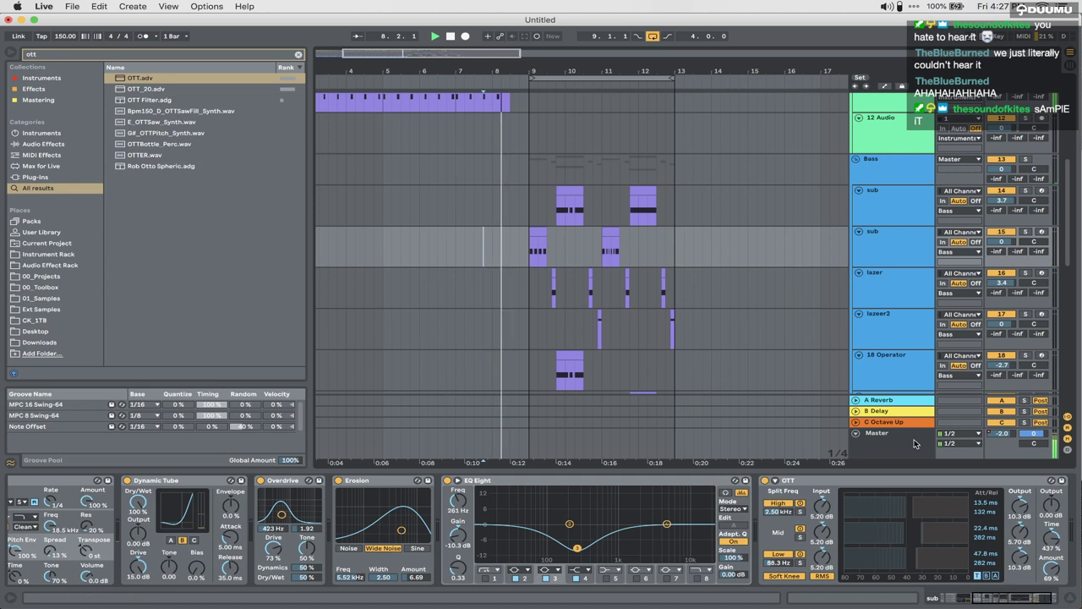
{"action": "key", "text": "space"}
{"action": "key", "text": "a"}
{"action": "left_click", "coordinate": [901, 443]}
{"action": "left_click_drag", "start_coordinate": [519, 446], "coordinate": [519, 451]}
{"action": "key", "text": "space"}
{"action": "key", "text": "space"}
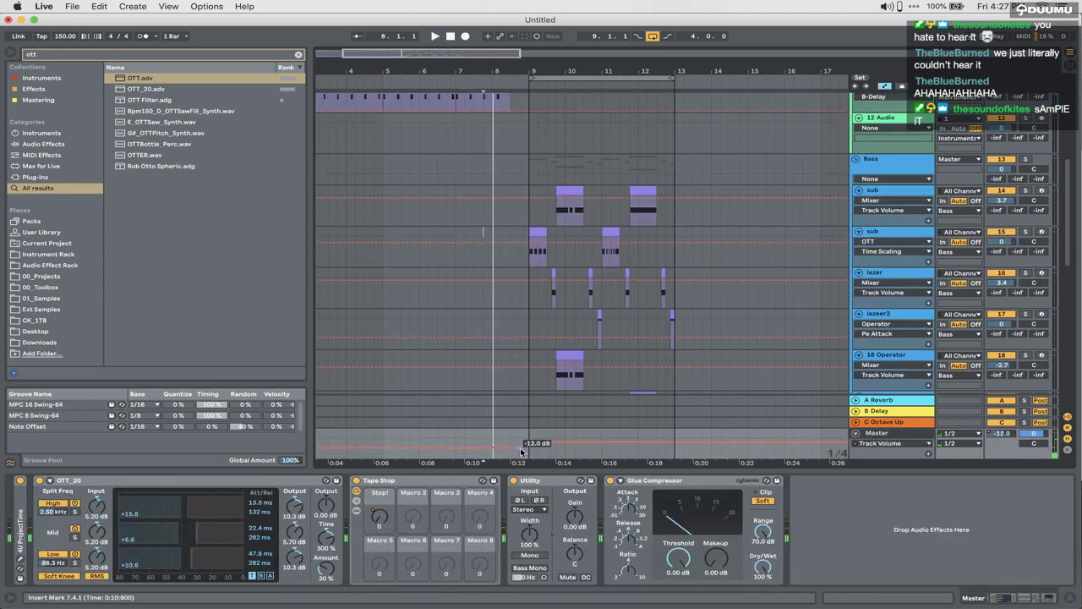
{"action": "key", "text": "space"}
{"action": "key", "text": "a"}
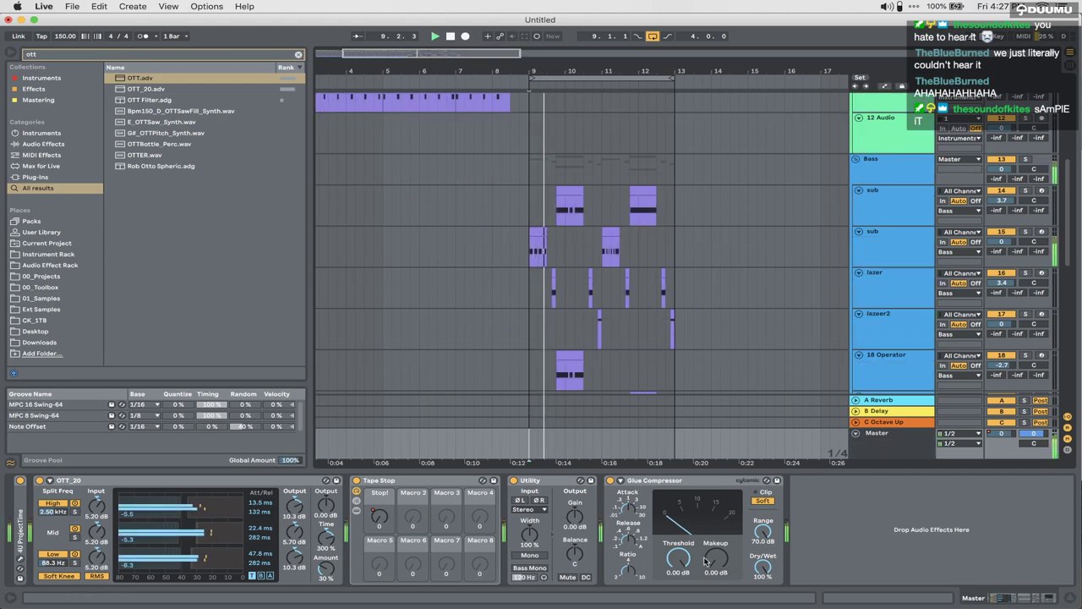
Step: Set the master's Glue Compressor makeup to 10.0 dB and its threshold to -11.1 dB
{"action": "key", "text": "XF86AudioRaiseVolume"}
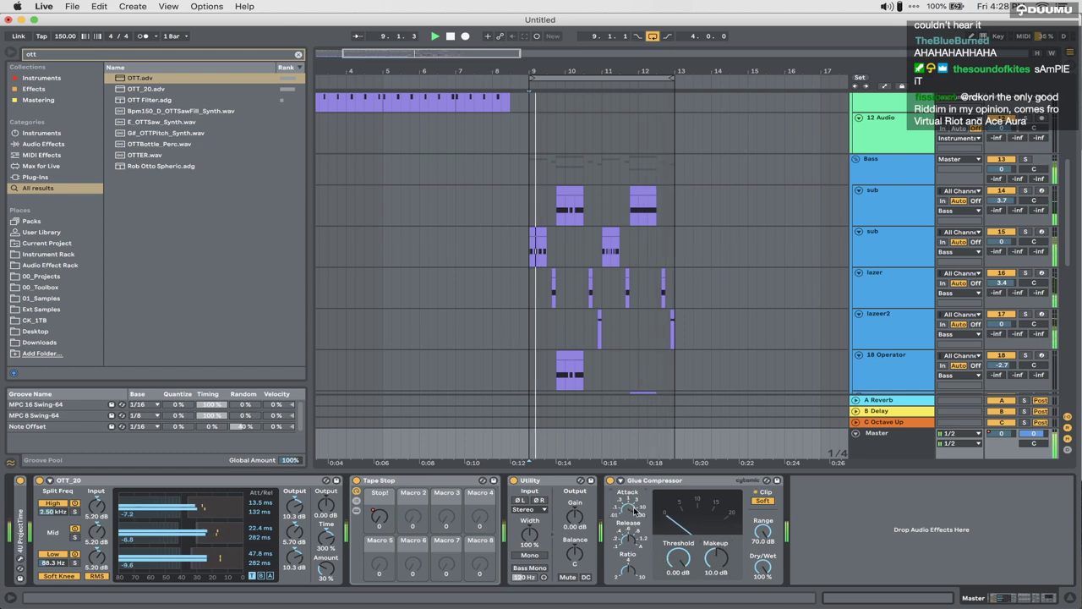
{"action": "left_click_drag", "start_coordinate": [678, 558], "coordinate": [678, 589]}
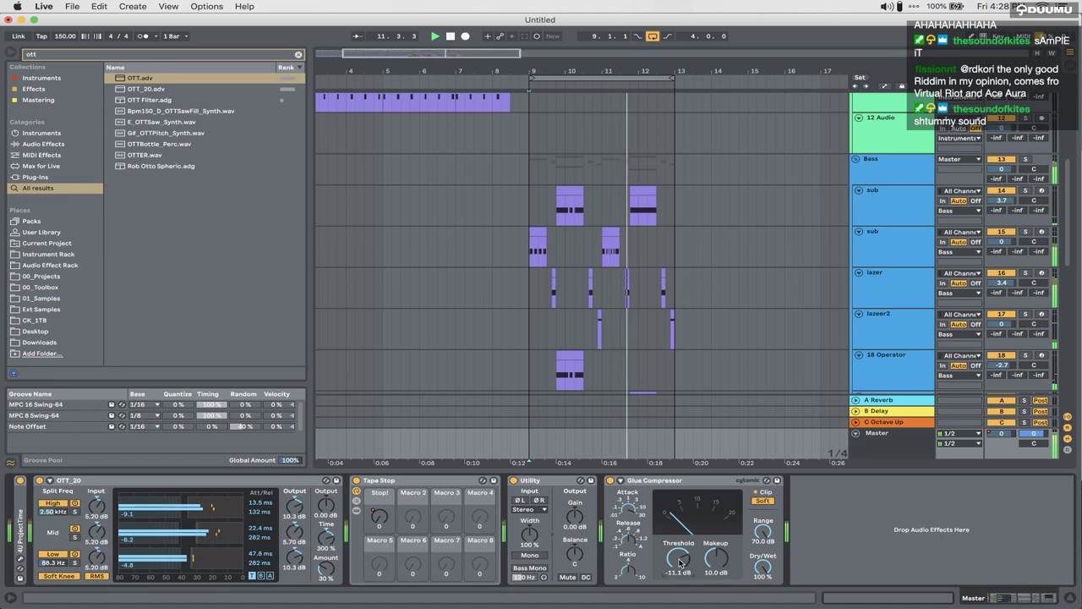
Step: Search for "pro q", add FabFilter Pro-Q 3 before the master's Utility, and cut 106.97 Hz by 5.00 dB with Q 1.194
{"action": "left_click", "coordinate": [124, 53]}
{"action": "type", "text": "pro"}
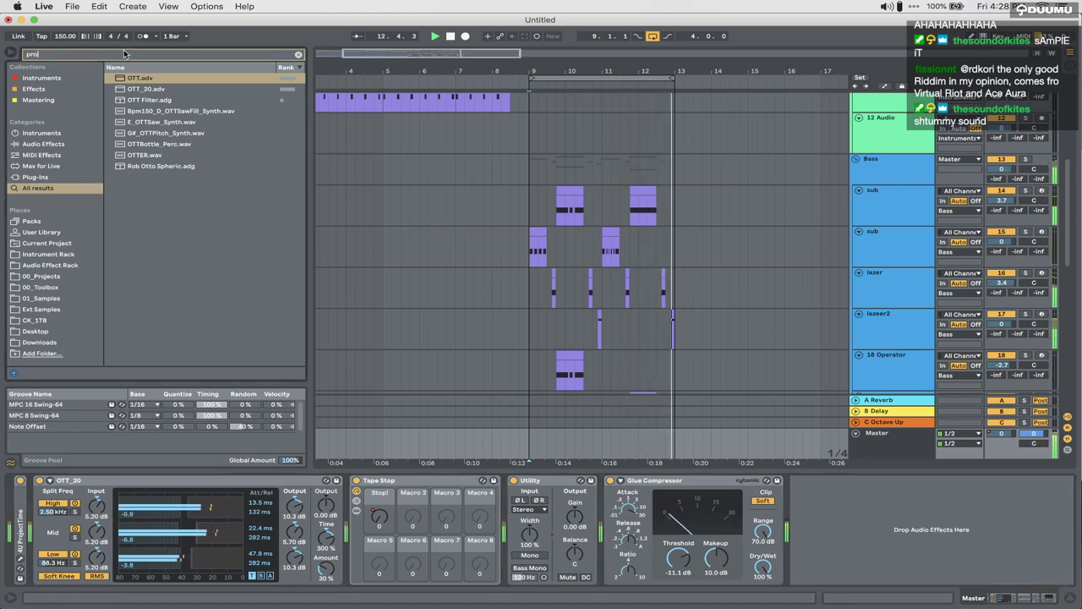
{"action": "type", "text": " q"}
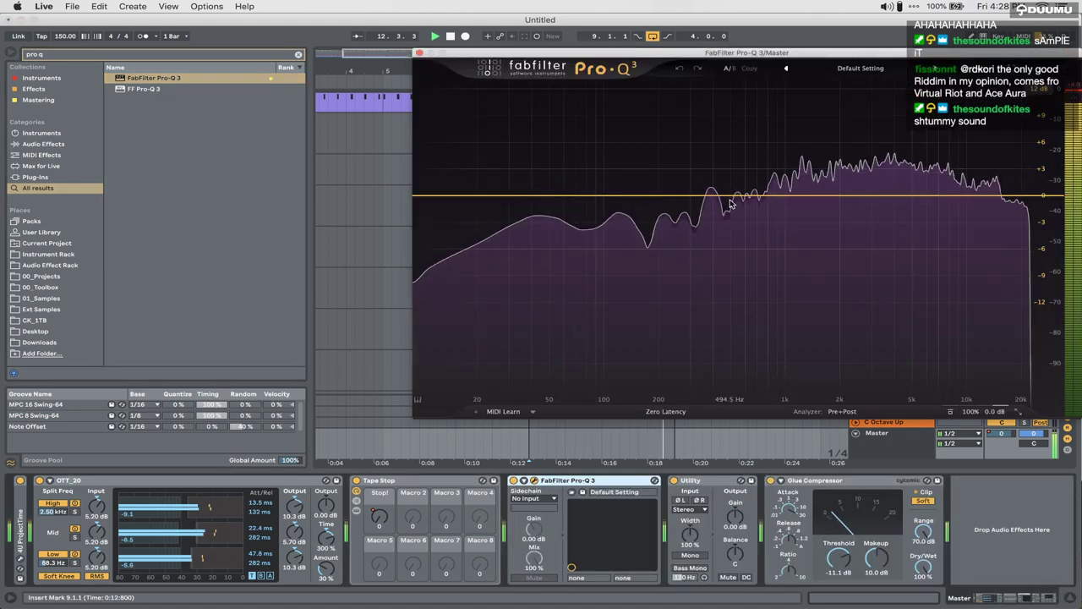
{"action": "left_click_drag", "start_coordinate": [738, 196], "coordinate": [608, 241]}
{"action": "left_click", "coordinate": [610, 256]}
{"action": "scroll", "coordinate": [616, 258], "scroll_direction": "right", "scroll_amount": 5}
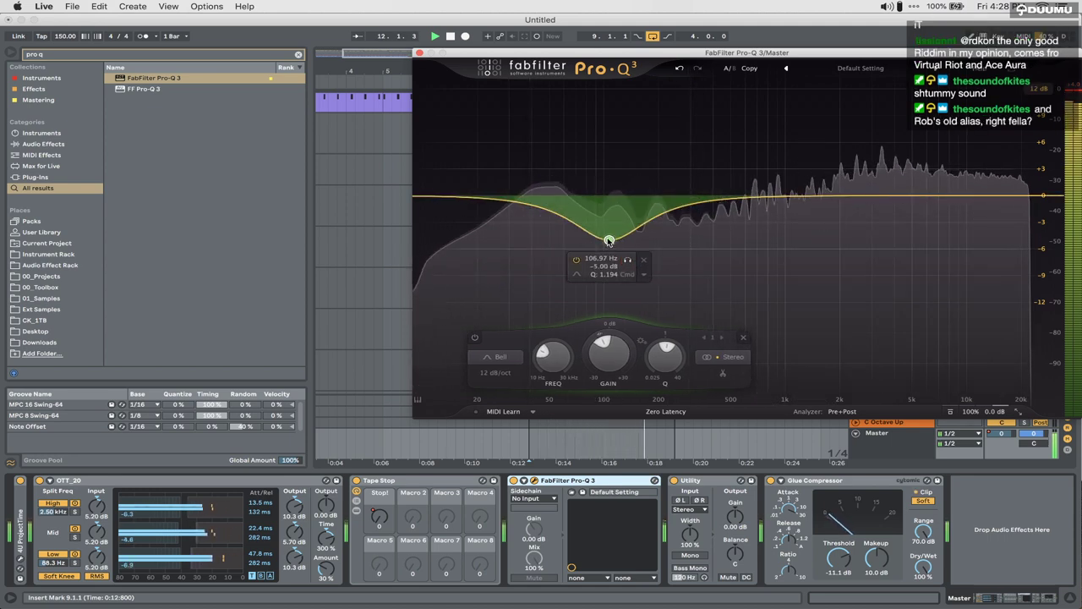
Step: Add a shallow bell cut around 2 kHz and a band just below 20 Hz in the master's FabFilter Pro-Q 3, and stop playback
{"action": "left_click", "coordinate": [822, 199]}
{"action": "left_click_drag", "start_coordinate": [824, 200], "coordinate": [843, 213]}
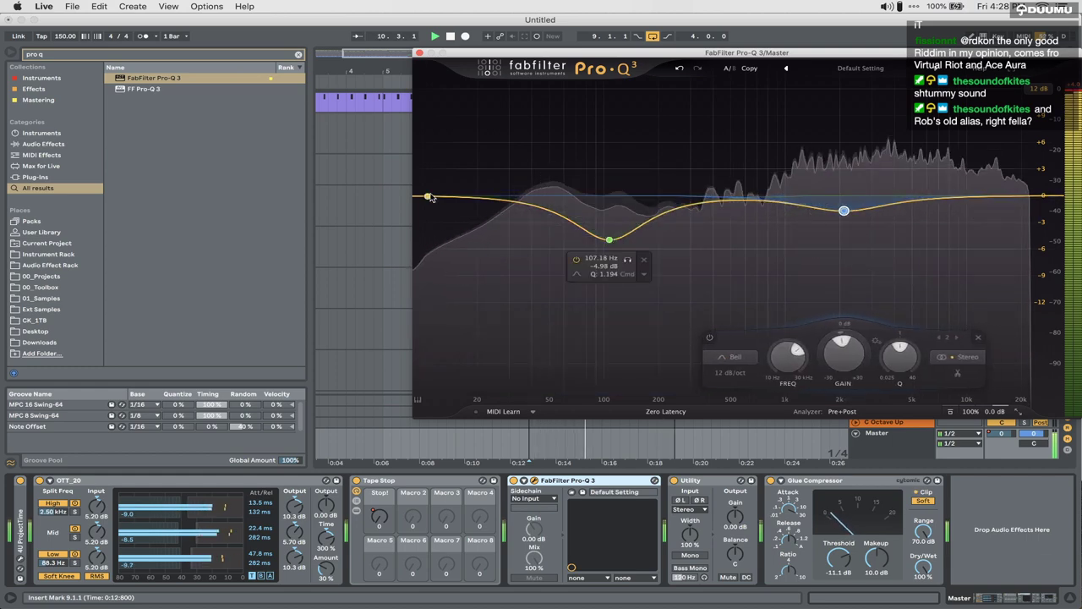
{"action": "double_click", "coordinate": [437, 196]}
{"action": "left_click", "coordinate": [437, 196], "text": "alt+shift"}
{"action": "left_click_drag", "start_coordinate": [437, 196], "coordinate": [471, 196]}
{"action": "scroll", "coordinate": [483, 196], "scroll_direction": "up", "scroll_amount": 1}
{"action": "left_click", "coordinate": [420, 53]}
{"action": "left_click", "coordinate": [541, 246]}
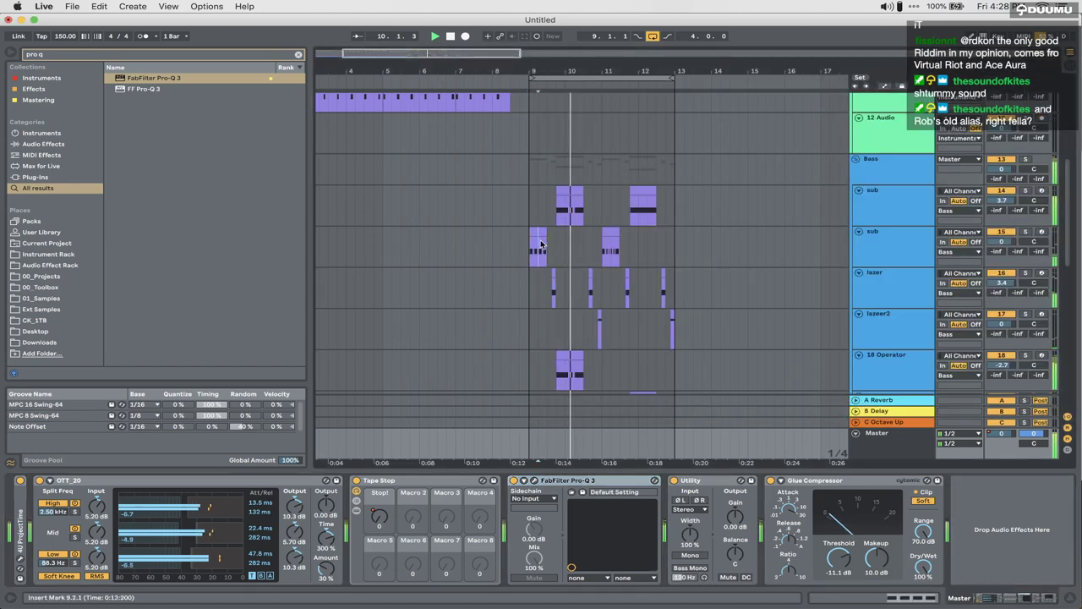
{"action": "left_click", "coordinate": [541, 246]}
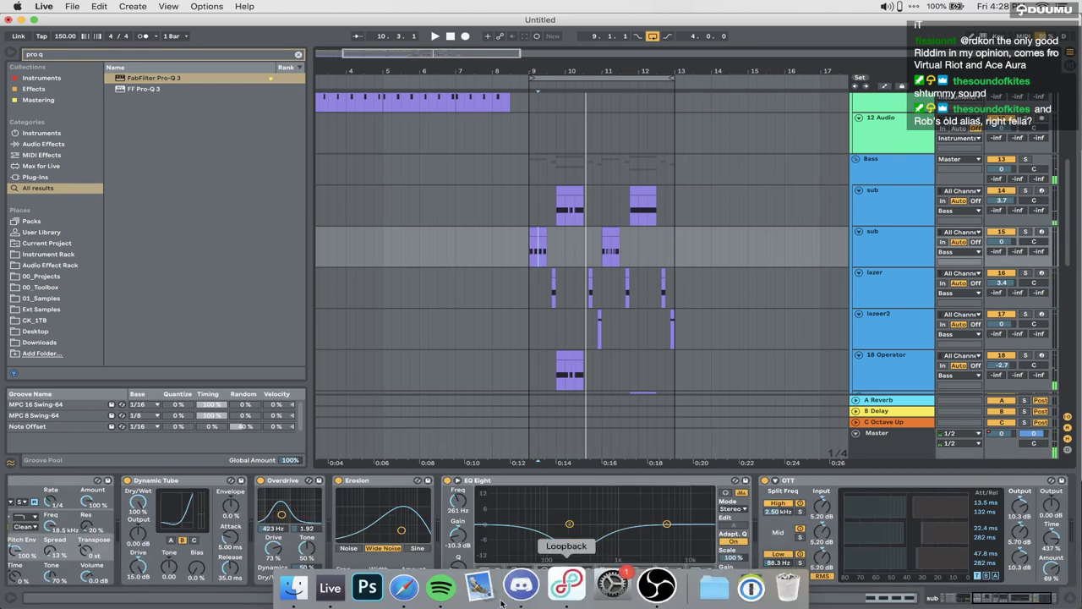
Step: Quit Spotify and Discord and return to the arrangement
{"action": "right_click", "coordinate": [431, 594]}
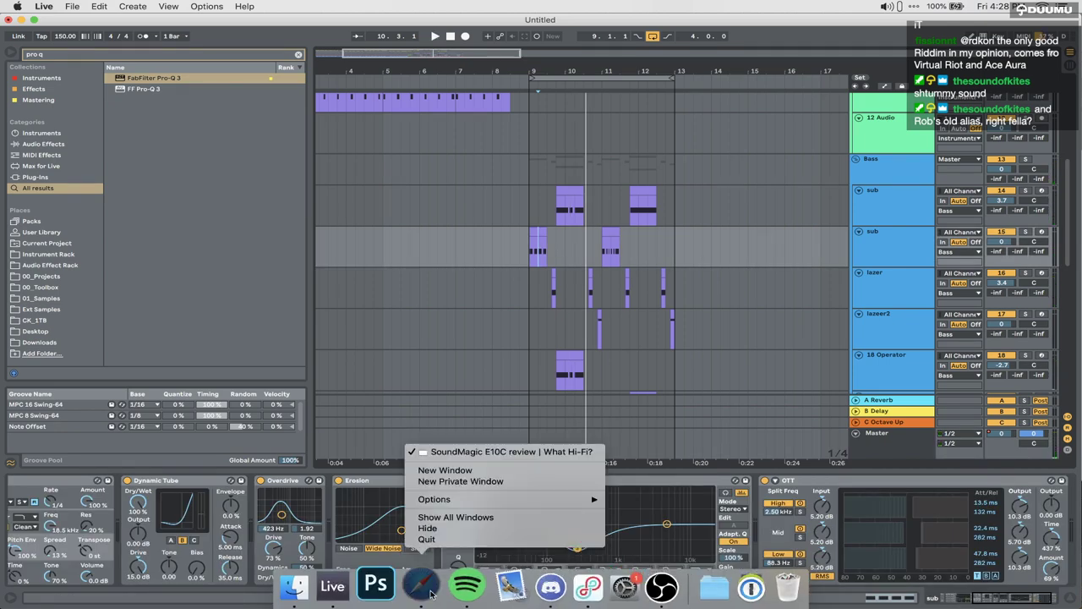
{"action": "left_click", "coordinate": [457, 603]}
{"action": "right_click", "coordinate": [457, 600]}
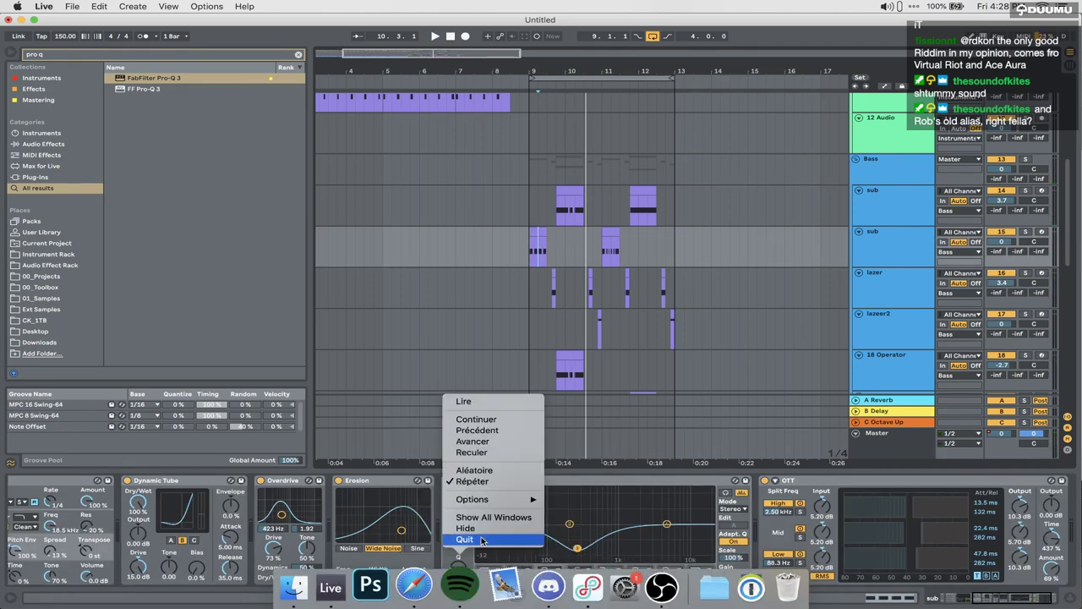
{"action": "left_click", "coordinate": [482, 540]}
{"action": "right_click", "coordinate": [532, 590]}
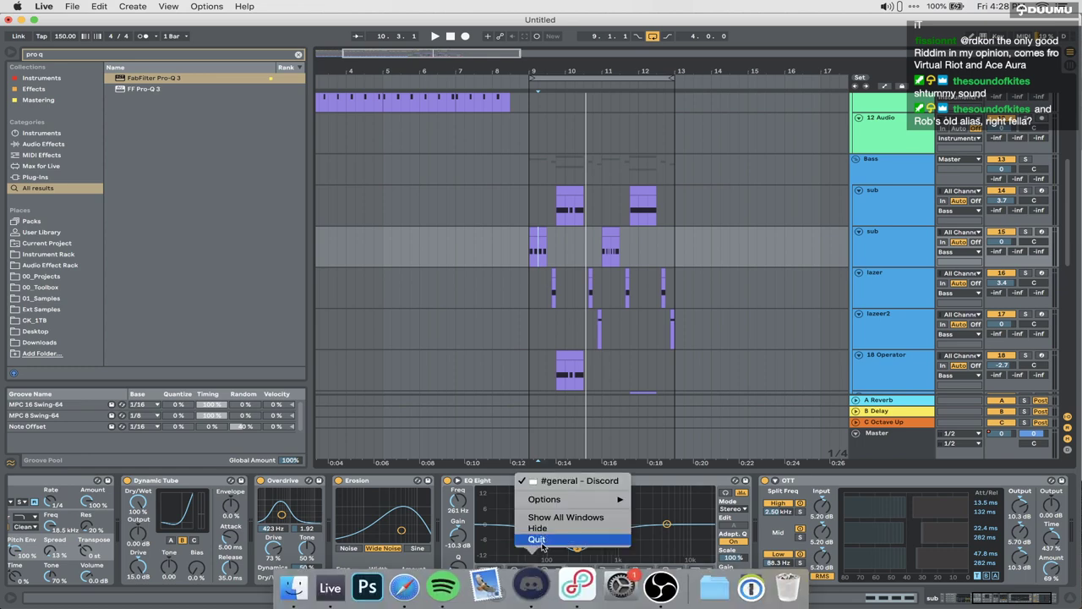
{"action": "left_click", "coordinate": [543, 539]}
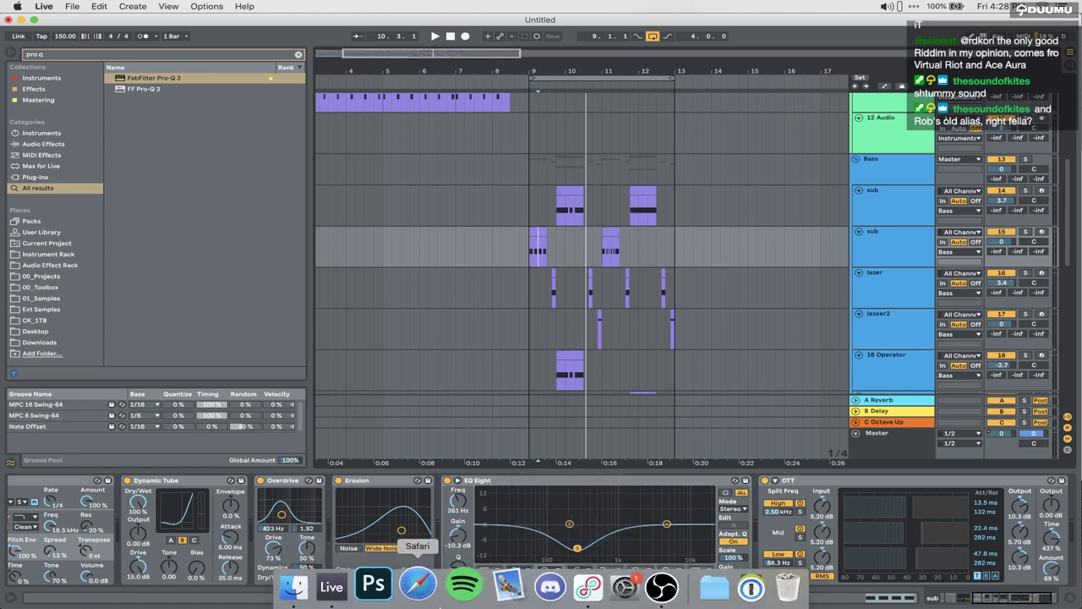
{"action": "left_click", "coordinate": [675, 374]}
Step: Set the audio buffer size to 512 samples in the preferences
{"action": "key", "text": "super+comma"}
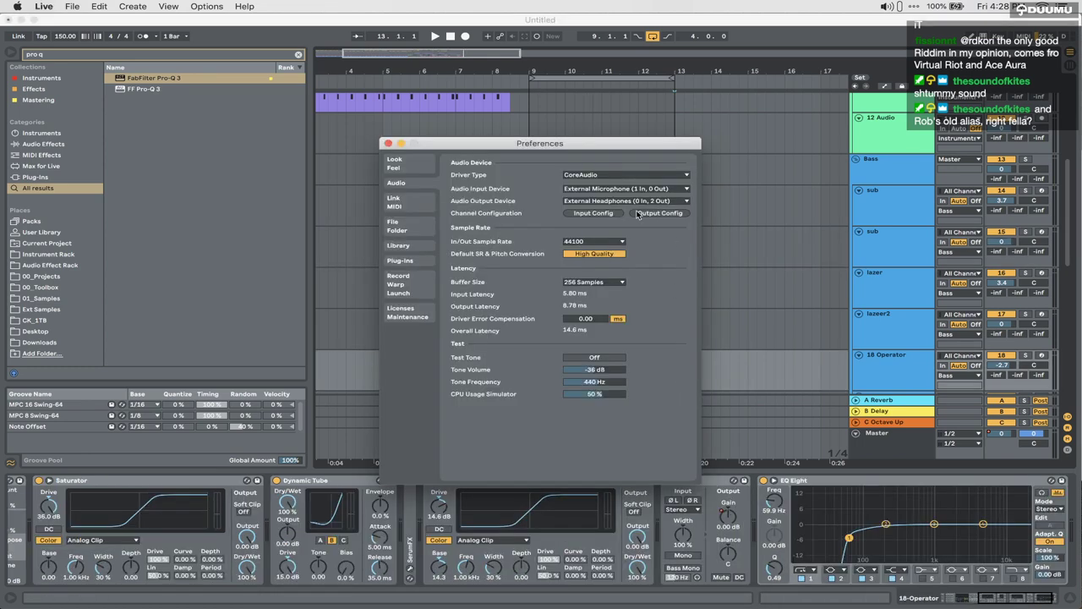
{"action": "left_click", "coordinate": [595, 281]}
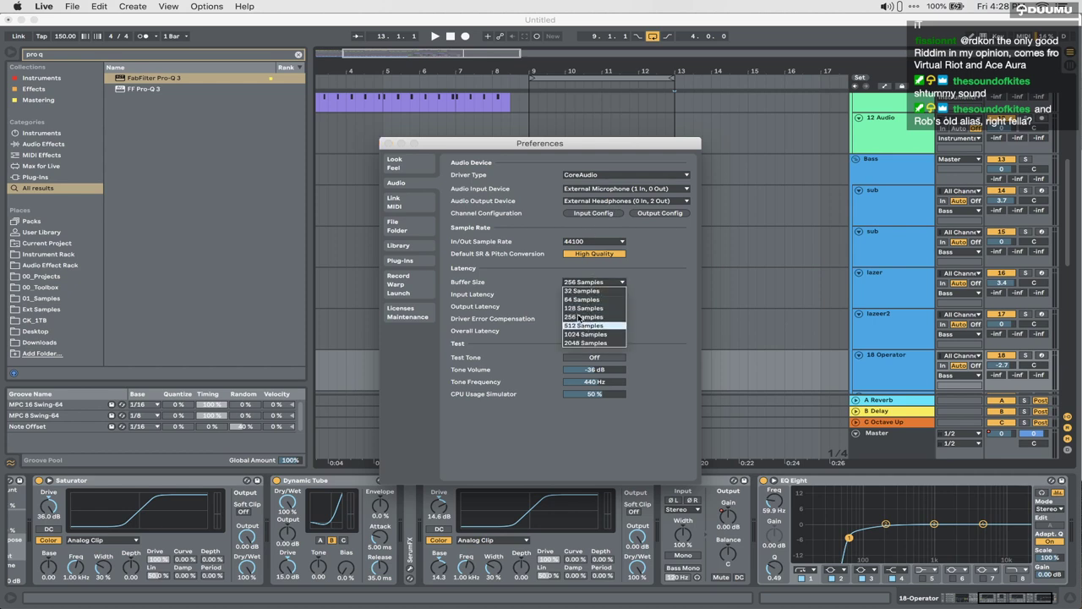
{"action": "key", "text": "Return"}
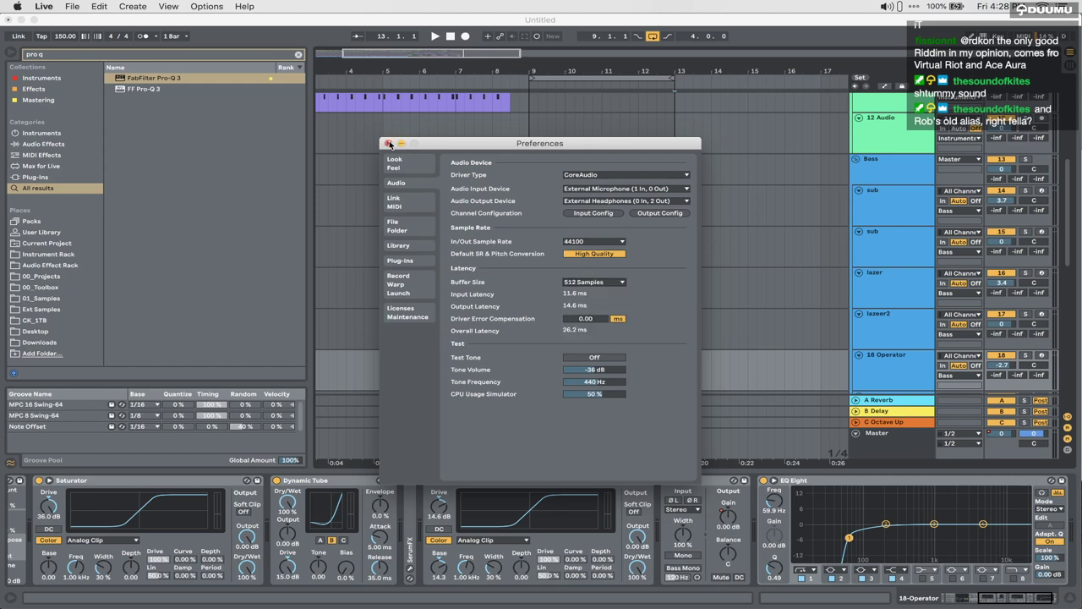
{"action": "left_click", "coordinate": [389, 144]}
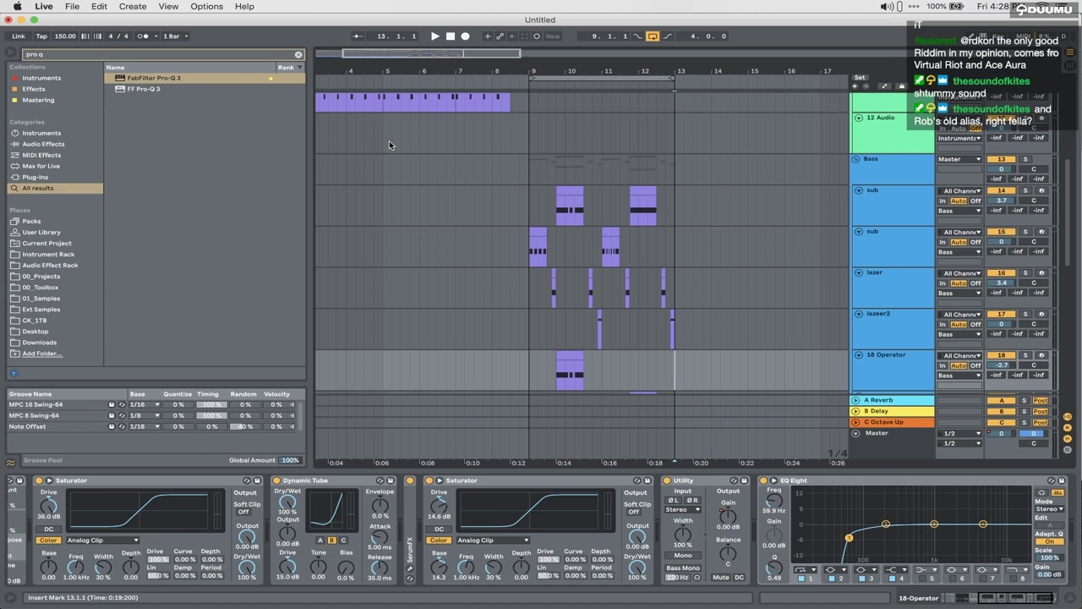
Step: Play from bar 1 and set the master's Glue Compressor makeup automation before bar 9 to 5.00 dB
{"action": "scroll", "coordinate": [408, 199], "scroll_direction": "up", "scroll_amount": 5}
{"action": "scroll", "coordinate": [407, 200], "scroll_direction": "left", "scroll_amount": 3}
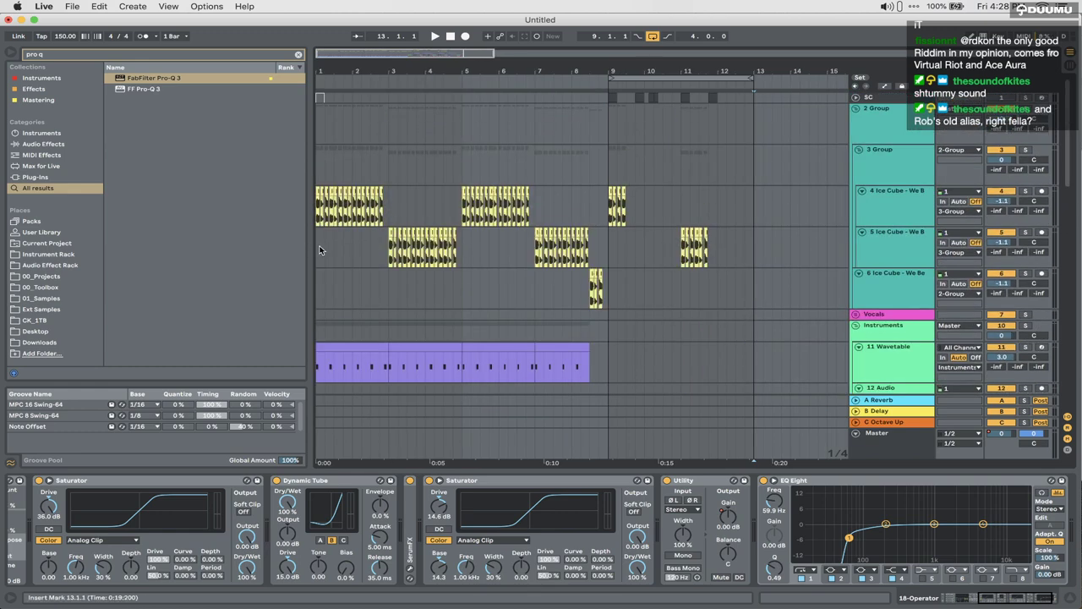
{"action": "left_click", "coordinate": [320, 249]}
{"action": "key", "text": "space"}
{"action": "left_click_drag", "start_coordinate": [1002, 433], "coordinate": [1004, 437]}
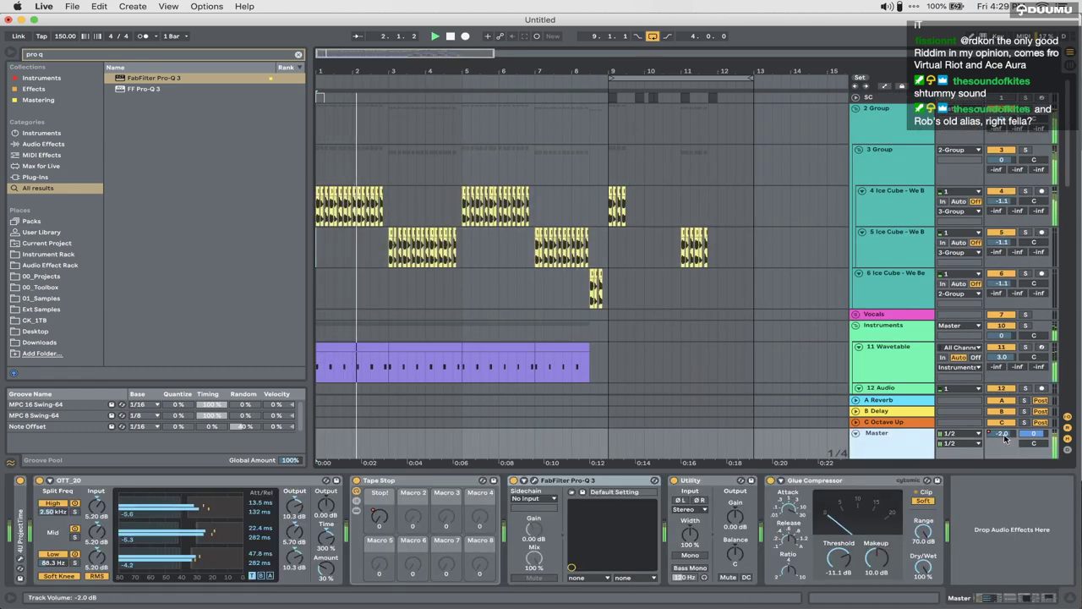
{"action": "key", "text": "a"}
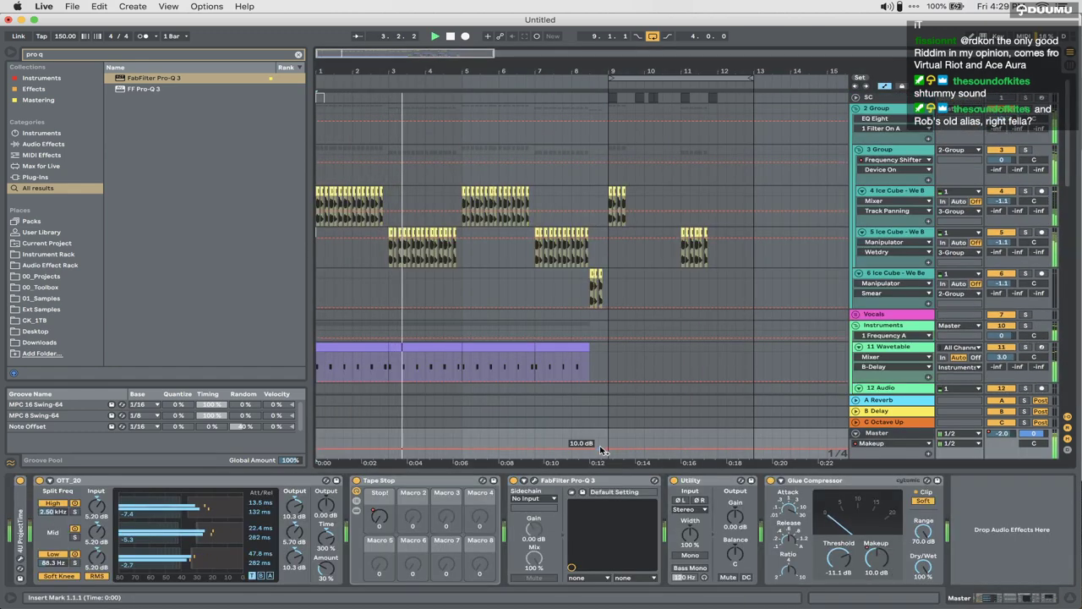
{"action": "left_click_drag", "start_coordinate": [600, 450], "coordinate": [598, 455]}
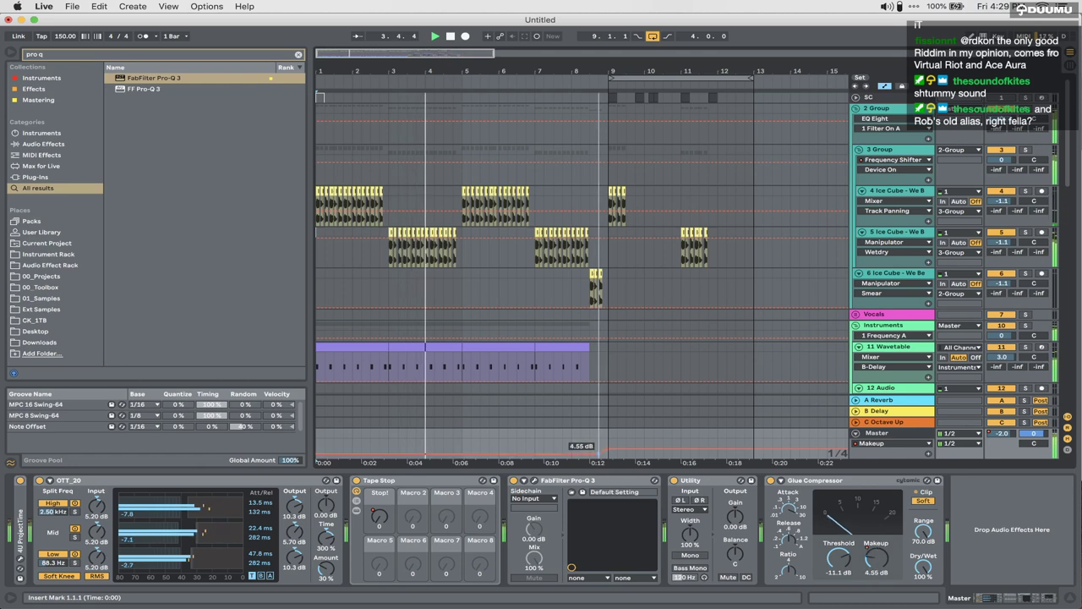
{"action": "right_click", "coordinate": [597, 454]}
{"action": "left_click", "coordinate": [627, 251]}
{"action": "type", "text": "6"}
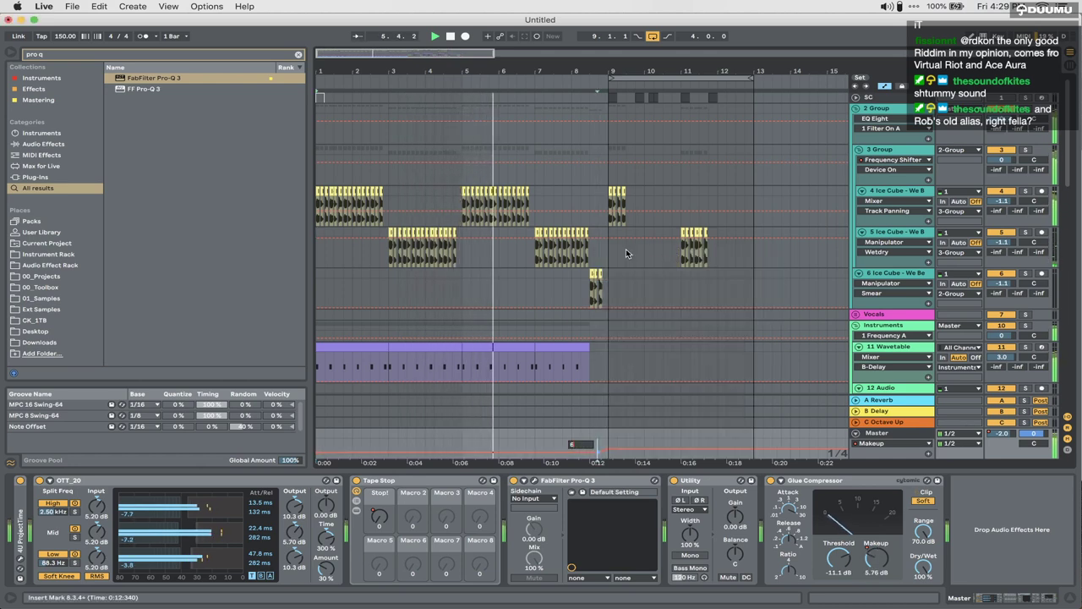
{"action": "key", "text": "Return"}
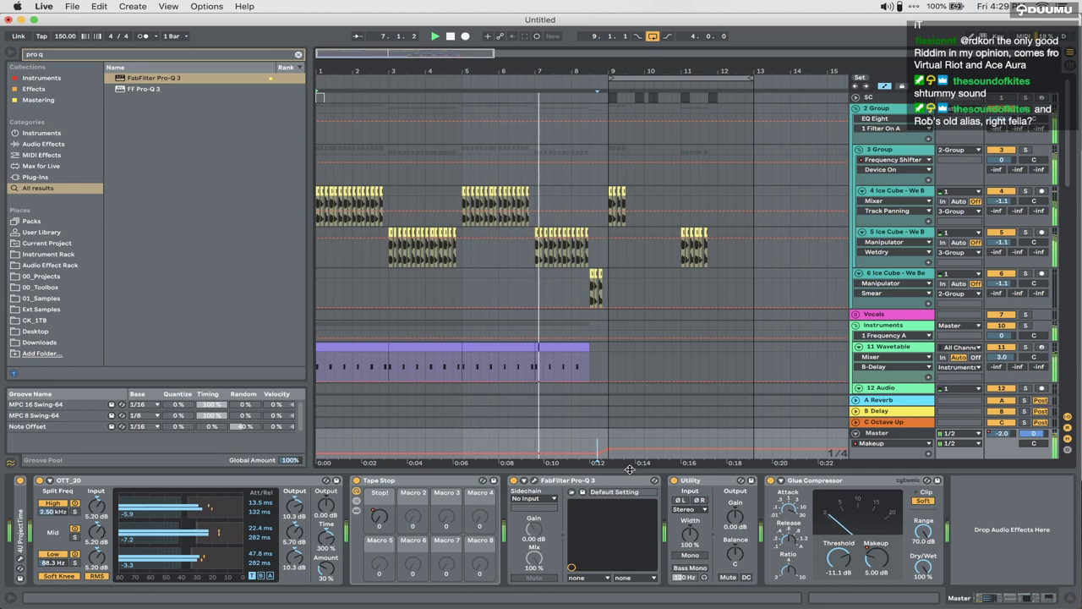
{"action": "key", "text": "a"}
{"action": "key", "text": "super+alt+l"}
Step: Listen to the transition into bar 9 and review the vocal and bass clips up to bar 12
{"action": "scroll", "coordinate": [597, 348], "scroll_direction": "up", "scroll_amount": 5}
{"action": "scroll", "coordinate": [596, 348], "scroll_direction": "right", "scroll_amount": 2}
{"action": "scroll", "coordinate": [596, 348], "scroll_direction": "down", "scroll_amount": 1}
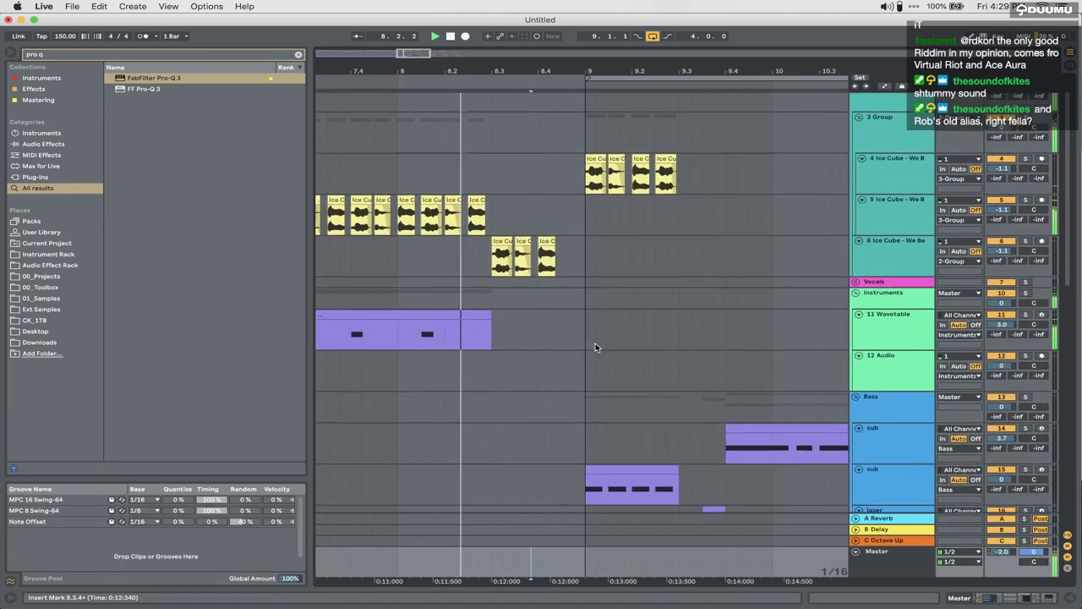
{"action": "scroll", "coordinate": [595, 346], "scroll_direction": "down", "scroll_amount": 1}
{"action": "scroll", "coordinate": [595, 346], "scroll_direction": "right", "scroll_amount": 1}
{"action": "left_click", "coordinate": [560, 356]}
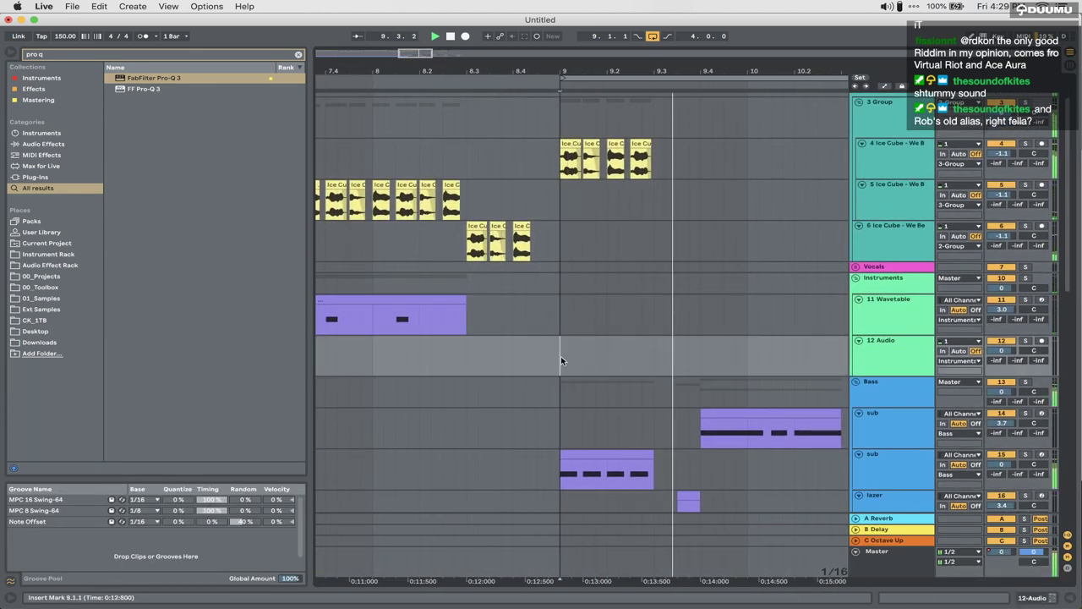
{"action": "scroll", "coordinate": [560, 356], "scroll_direction": "down", "scroll_amount": 4}
{"action": "scroll", "coordinate": [560, 355], "scroll_direction": "right", "scroll_amount": 2}
{"action": "scroll", "coordinate": [561, 356], "scroll_direction": "down", "scroll_amount": 4}
{"action": "scroll", "coordinate": [560, 356], "scroll_direction": "right", "scroll_amount": 3}
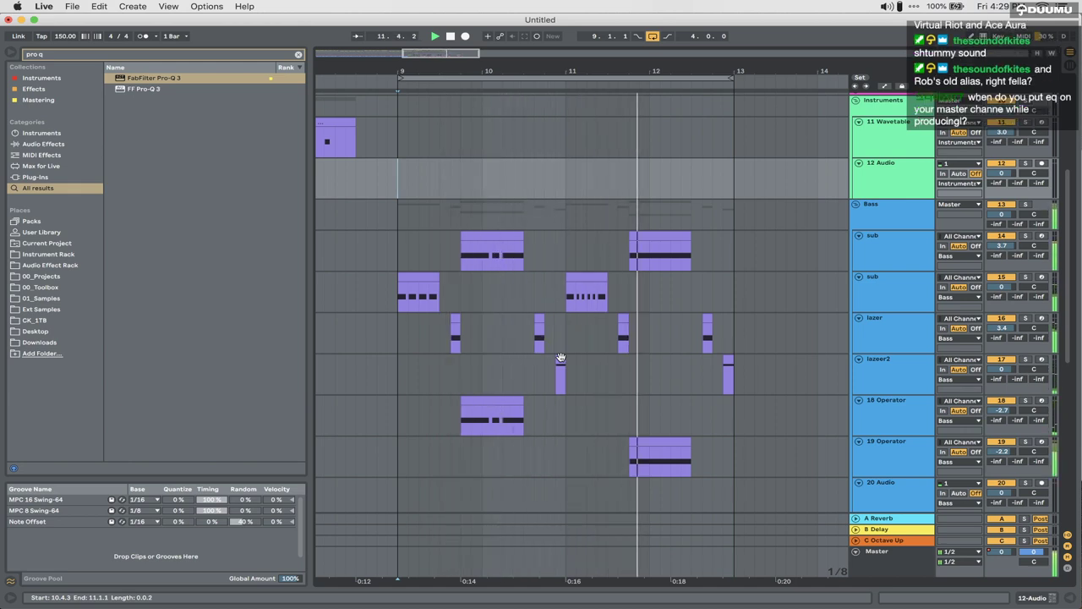
Step: Solo the Bass group and play it from bar 9
{"action": "scroll", "coordinate": [561, 358], "scroll_direction": "up", "scroll_amount": 5}
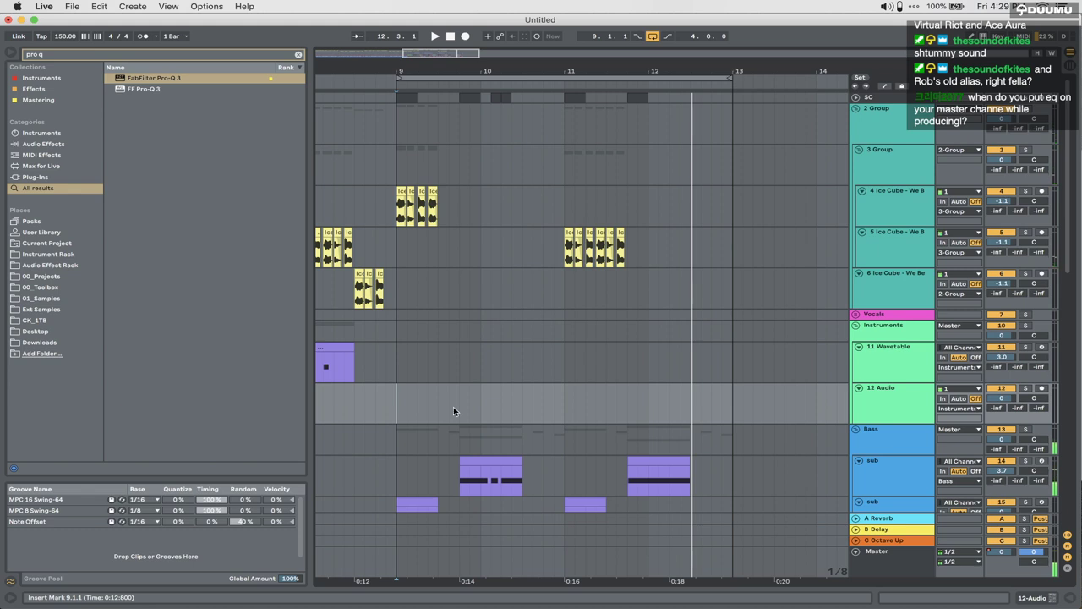
{"action": "left_click", "coordinate": [1025, 429]}
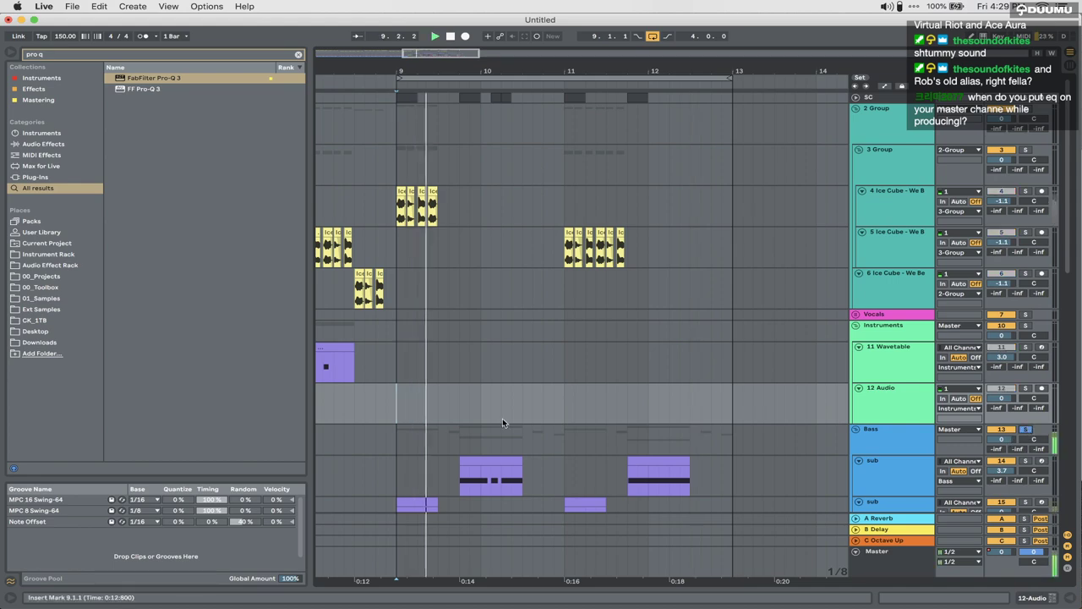
{"action": "scroll", "coordinate": [502, 418], "scroll_direction": "down", "scroll_amount": 5}
{"action": "scroll", "coordinate": [502, 417], "scroll_direction": "down", "scroll_amount": 2}
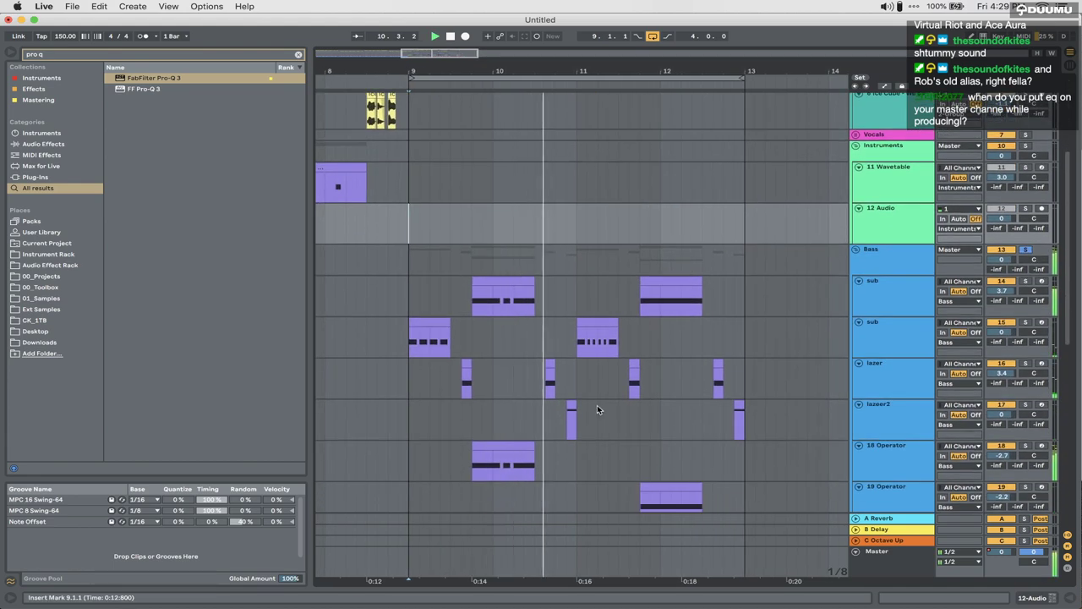
Step: Insert a new MIDI track below the lazer track
{"action": "left_click", "coordinate": [883, 424]}
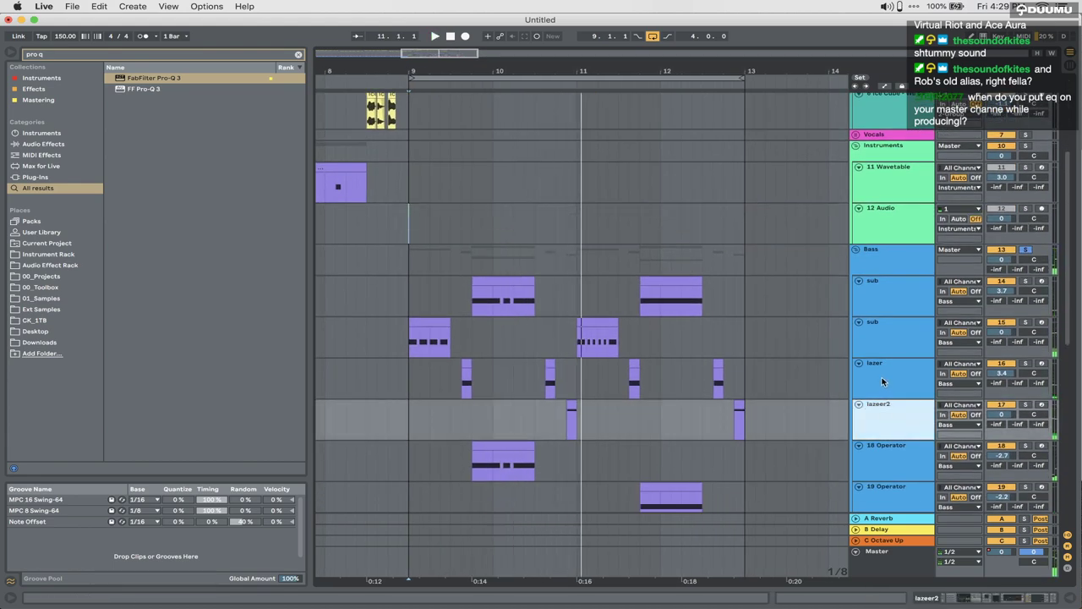
{"action": "left_click", "coordinate": [882, 381]}
{"action": "key", "text": "ctrl+shift+t"}
{"action": "left_click", "coordinate": [517, 411]}
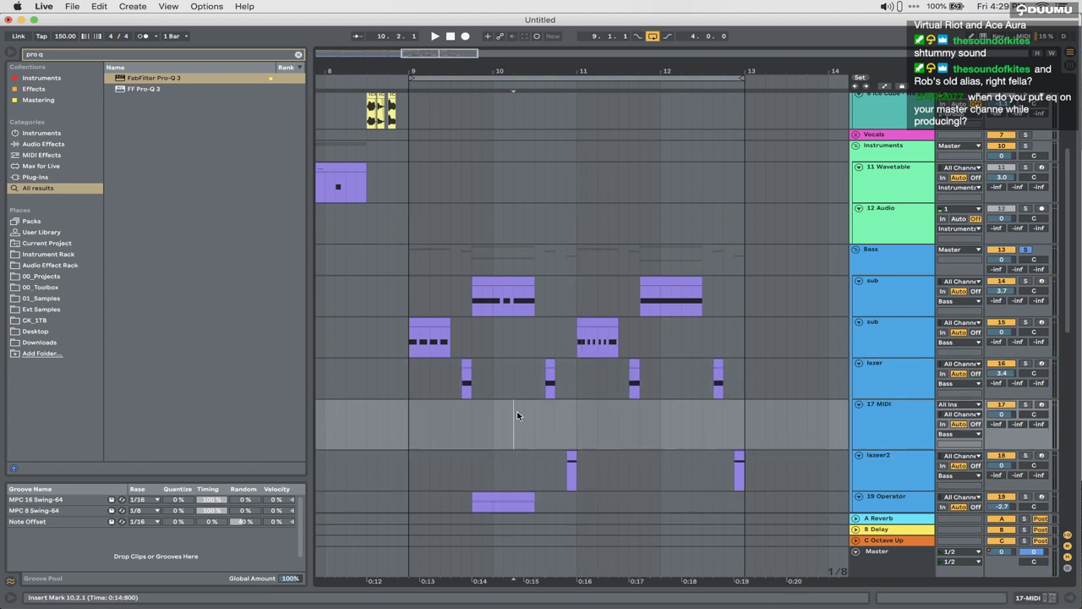
Step: Search the library for "bass one" and audition several Cymatics Bass One Shot samples
{"action": "key", "text": "ctrl+f"}
{"action": "type", "text": "bass one"}
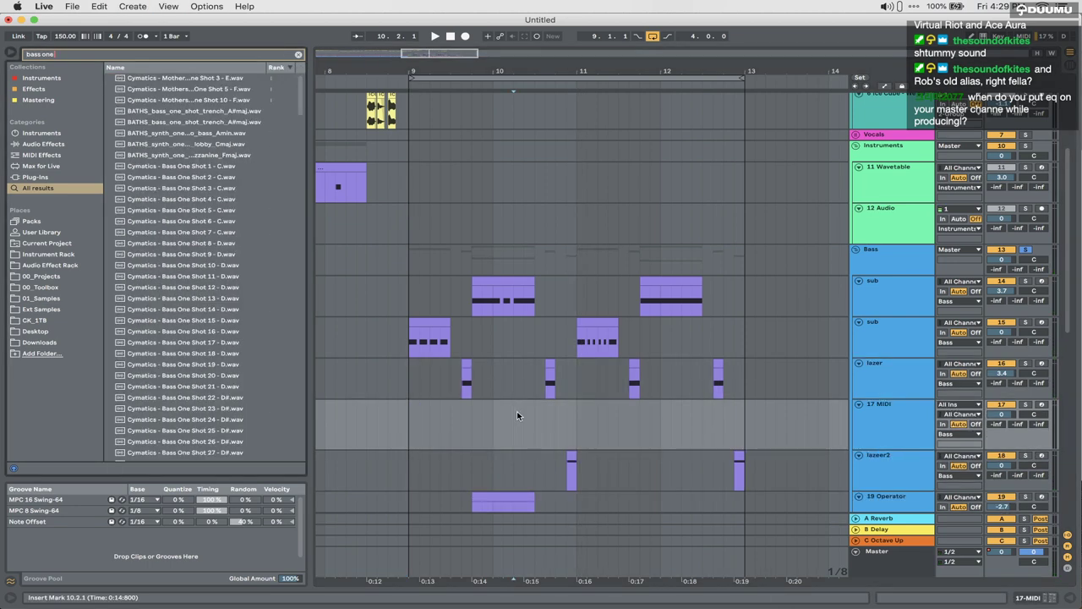
{"action": "left_click", "coordinate": [246, 353]}
{"action": "left_click", "coordinate": [217, 397]}
{"action": "left_click", "coordinate": [210, 416]}
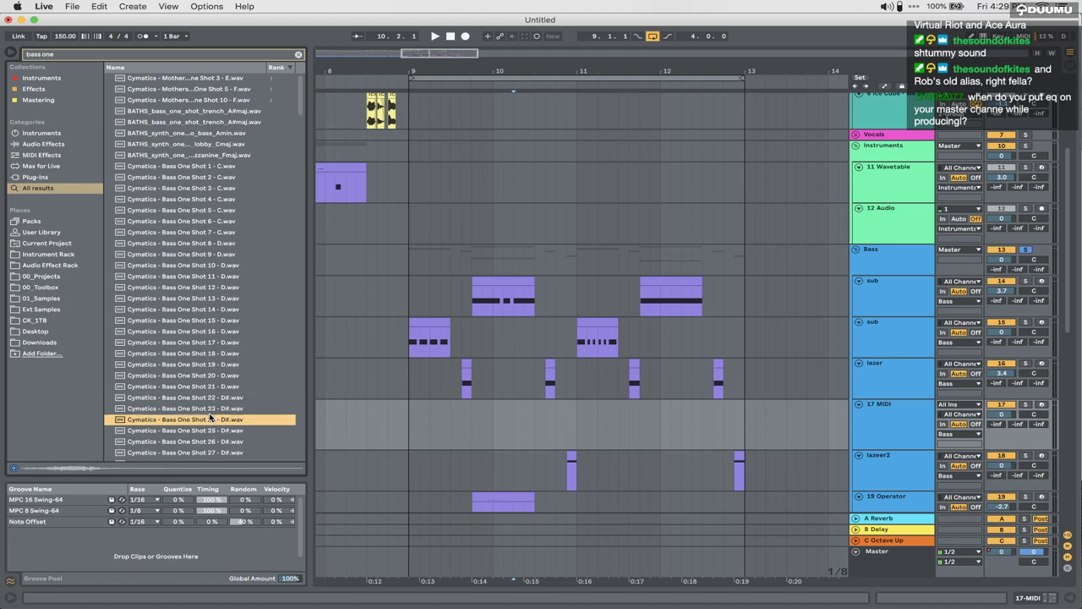
Step: Audition further Cymatics one-shots in the results, including Raptor bass samples up to Shot 79 - F#
{"action": "scroll", "coordinate": [209, 389], "scroll_direction": "down", "scroll_amount": 10}
{"action": "left_click", "coordinate": [209, 340]}
{"action": "left_click", "coordinate": [207, 372]}
{"action": "left_click", "coordinate": [193, 436]}
{"action": "scroll", "coordinate": [192, 435], "scroll_direction": "down", "scroll_amount": 15}
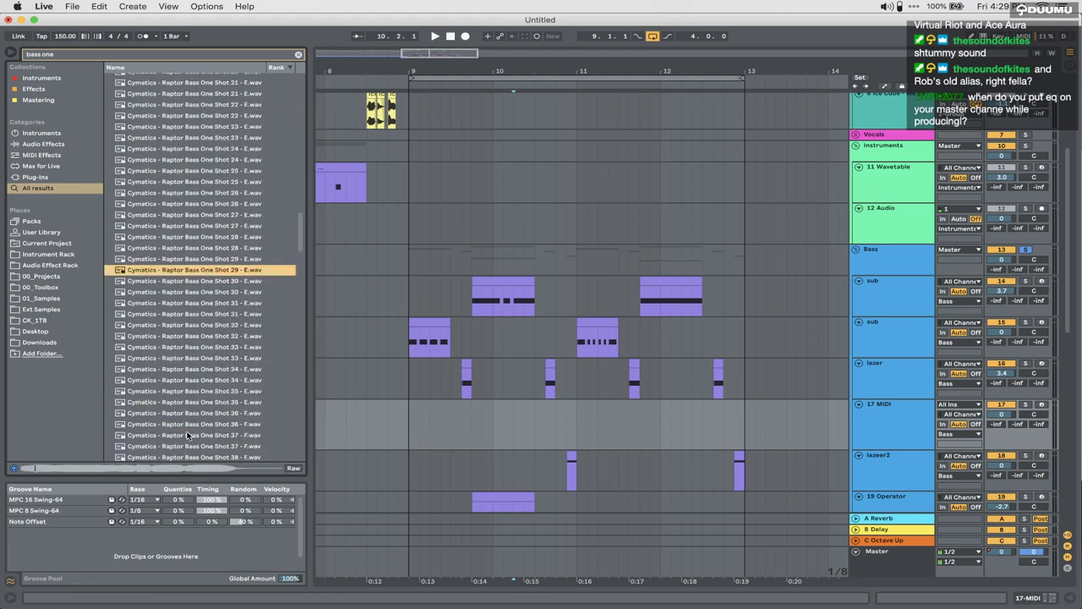
{"action": "left_click", "coordinate": [188, 432]}
{"action": "scroll", "coordinate": [187, 435], "scroll_direction": "down", "scroll_amount": 3}
{"action": "left_click", "coordinate": [187, 427]}
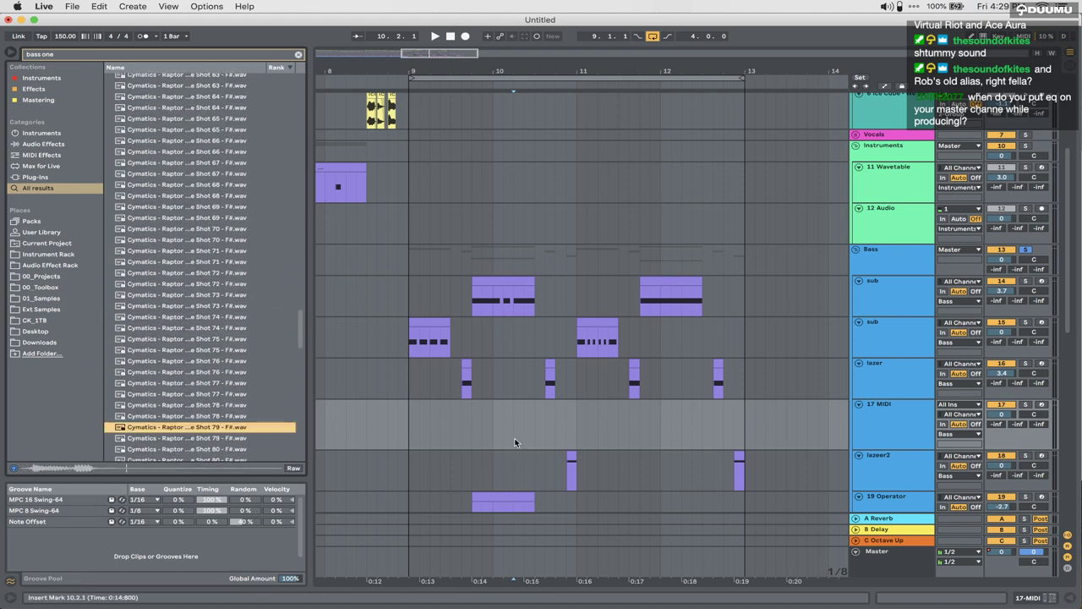
Step: Audition KUURO bass one-shots and try to place KUURO - Bass One Shot 04 E at 10.4.1 on the new MIDI track
{"action": "scroll", "coordinate": [186, 371], "scroll_direction": "down", "scroll_amount": 15}
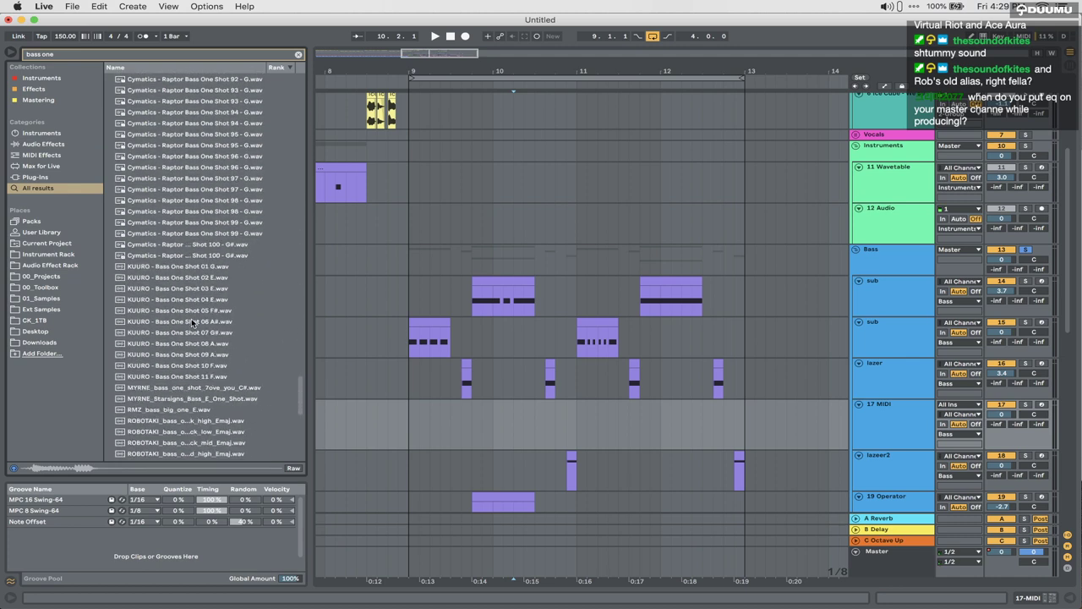
{"action": "left_click", "coordinate": [187, 321]}
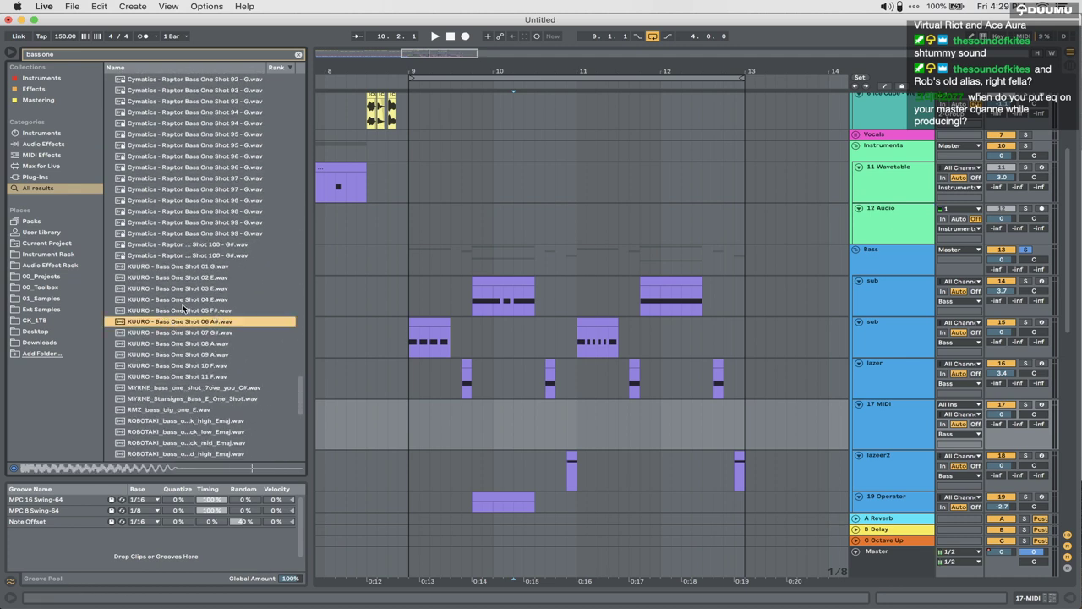
{"action": "left_click", "coordinate": [179, 301]}
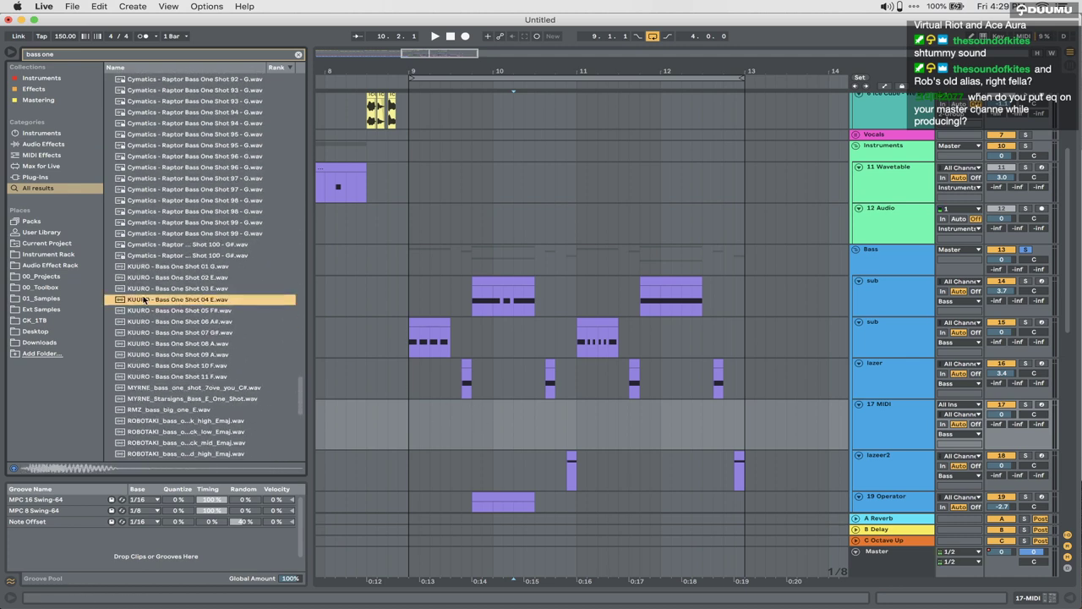
{"action": "left_click_drag", "start_coordinate": [168, 301], "coordinate": [559, 430]}
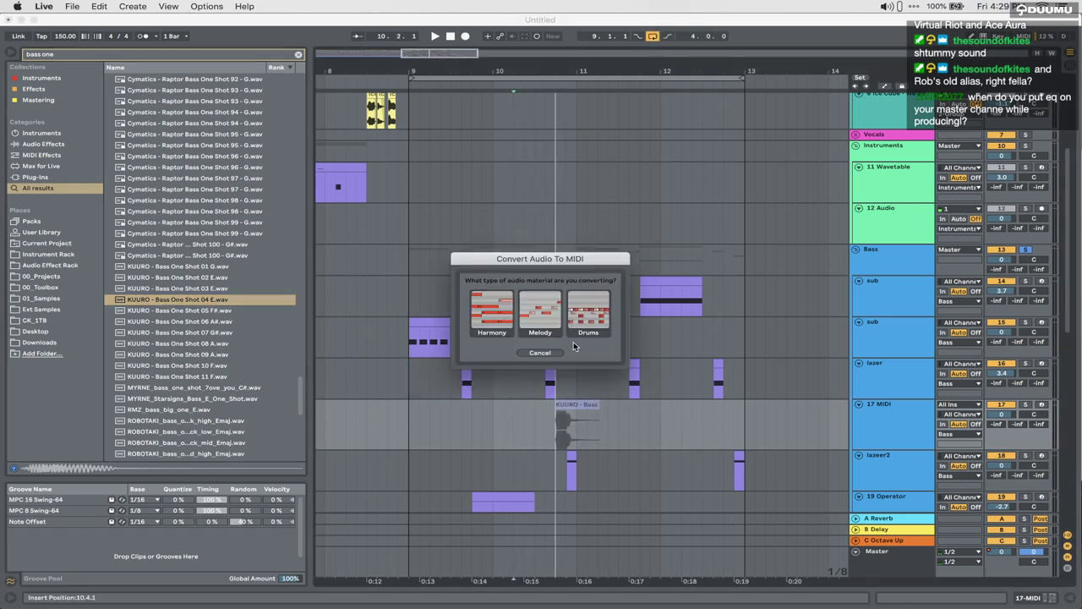
{"action": "left_click", "coordinate": [549, 353]}
Step: Insert an audio track below the empty 17 MIDI track and delete that MIDI track
{"action": "left_click", "coordinate": [888, 426]}
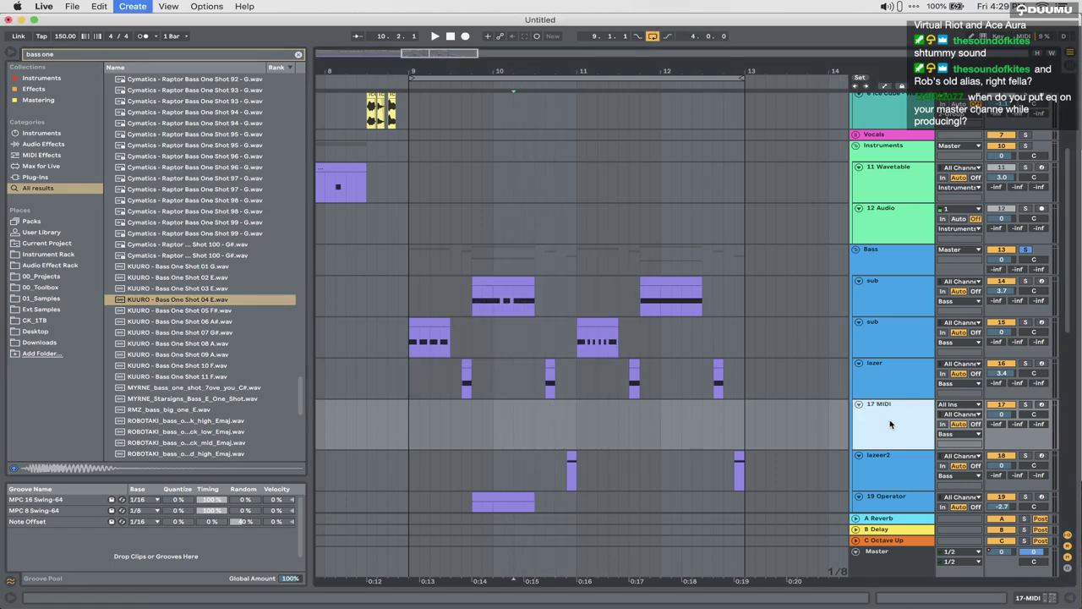
{"action": "key", "text": "super+t"}
{"action": "left_click", "coordinate": [881, 415]}
{"action": "key", "text": "Delete"}
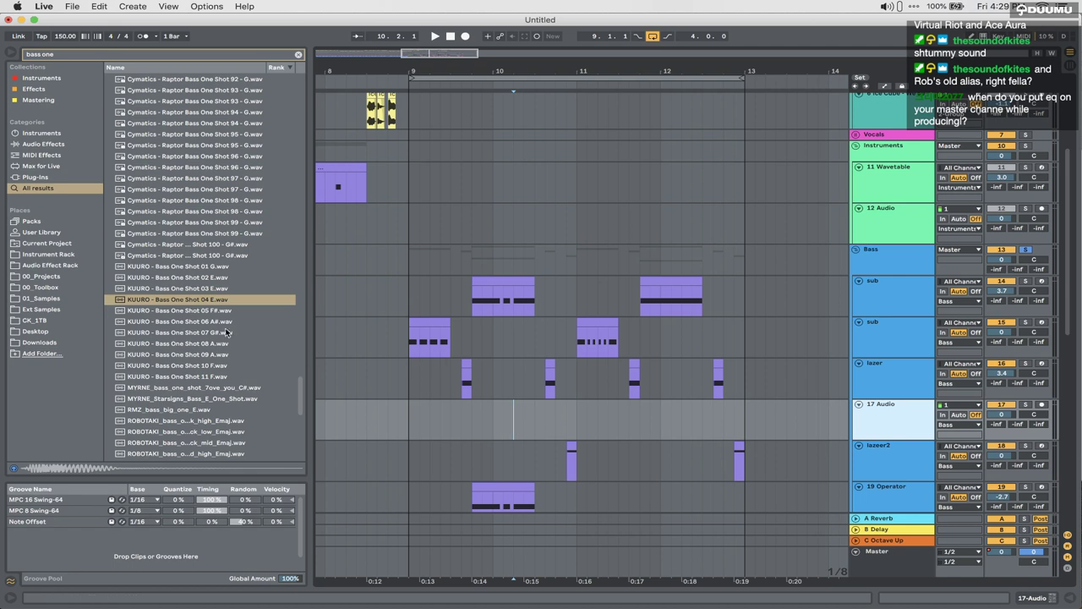
Step: Audition KUURO bass one-shots 01 to 03 and place KUURO - Bass One Shot 02 E on audio track 17 near 10.4
{"action": "left_click", "coordinate": [187, 289]}
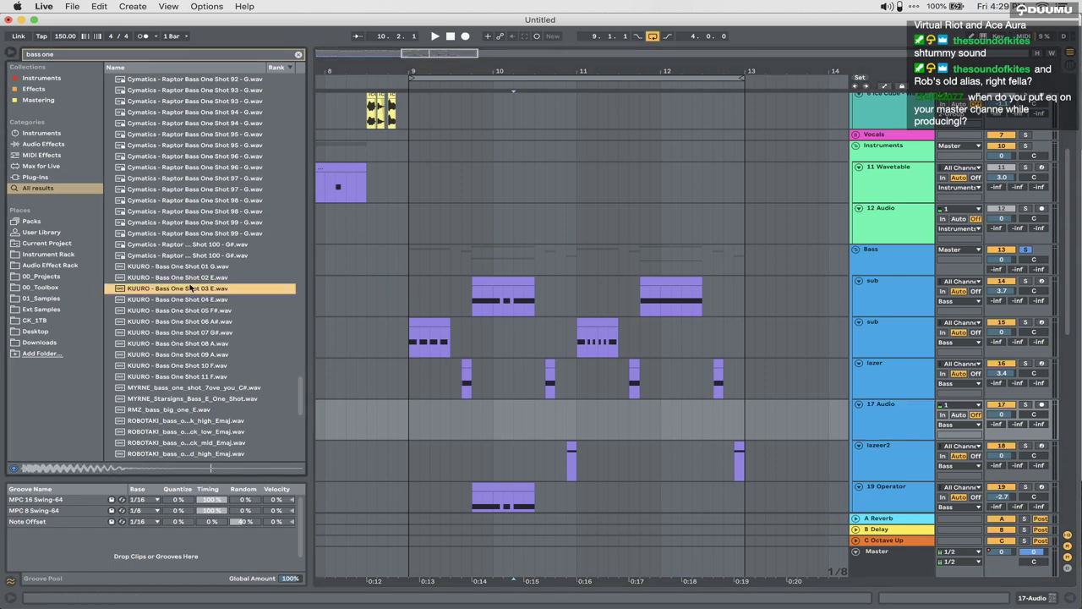
{"action": "left_click", "coordinate": [195, 266]}
{"action": "left_click", "coordinate": [203, 278]}
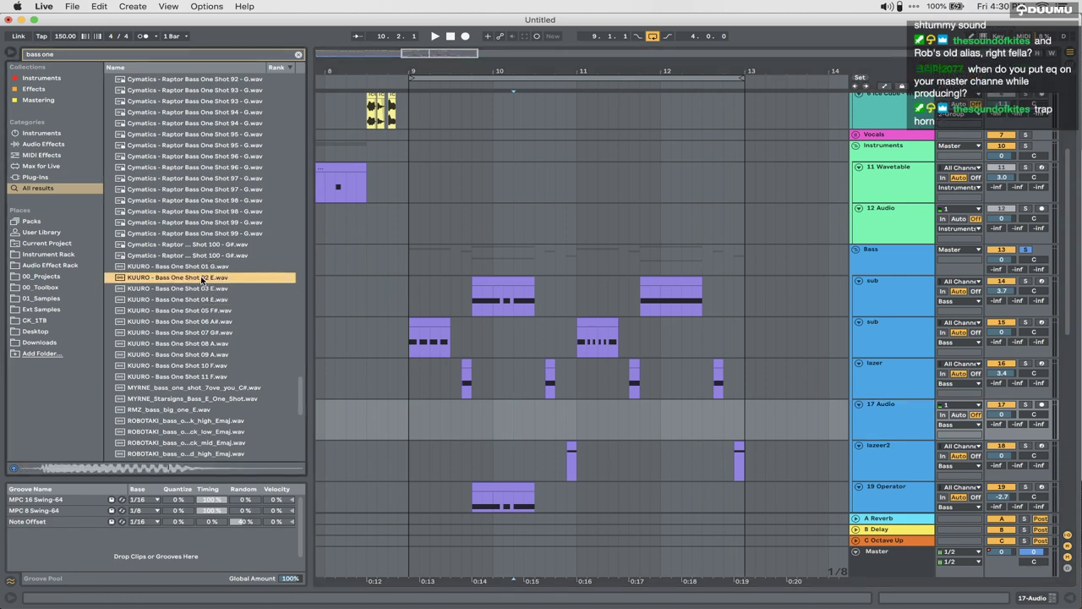
{"action": "left_click_drag", "start_coordinate": [239, 300], "coordinate": [634, 415]}
{"action": "left_click", "coordinate": [661, 437]}
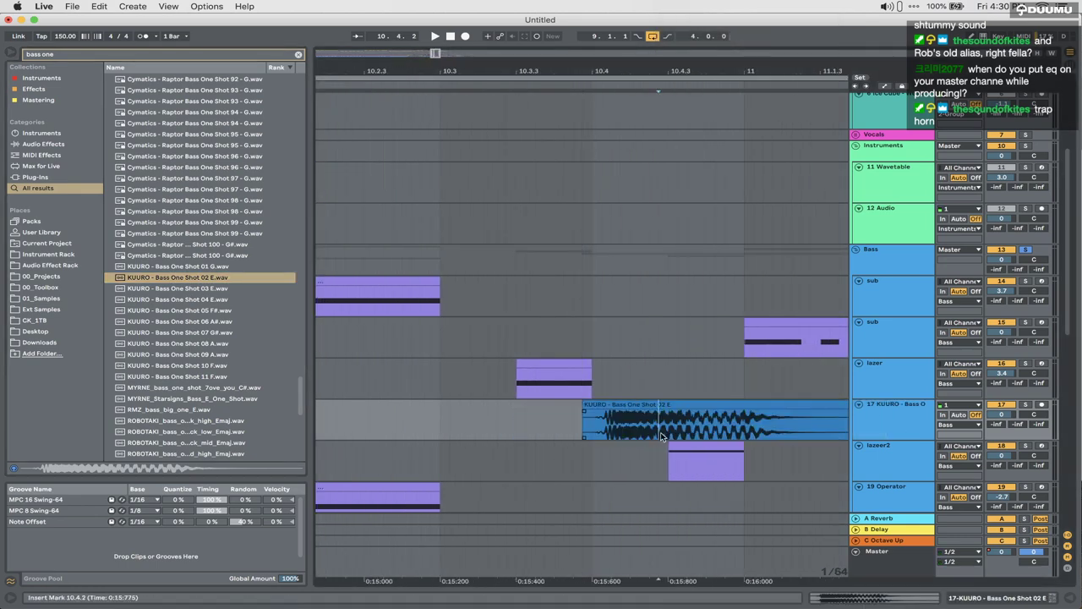
Step: Align the KUURO one-shot clip to 10.4.1, time-compress it to end just before 10.4.3, and play it back
{"action": "left_click", "coordinate": [748, 405]}
{"action": "scroll", "coordinate": [748, 405], "scroll_direction": "down", "scroll_amount": 3}
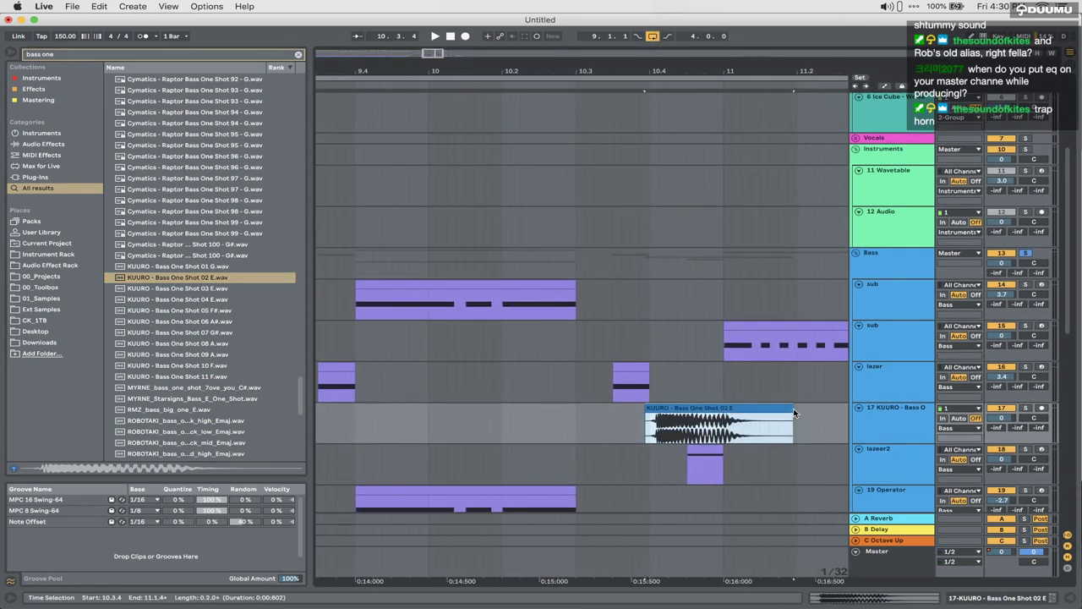
{"action": "double_click", "coordinate": [785, 408]}
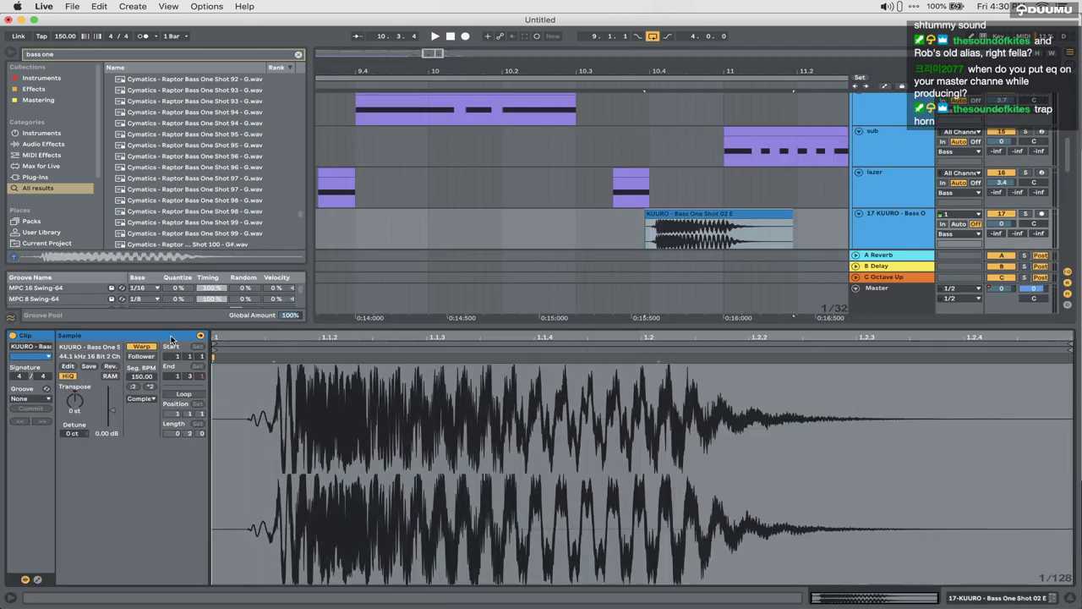
{"action": "left_click_drag", "start_coordinate": [786, 216], "coordinate": [682, 213]}
{"action": "key", "text": "space"}
{"action": "key", "text": "space"}
{"action": "key", "text": "space"}
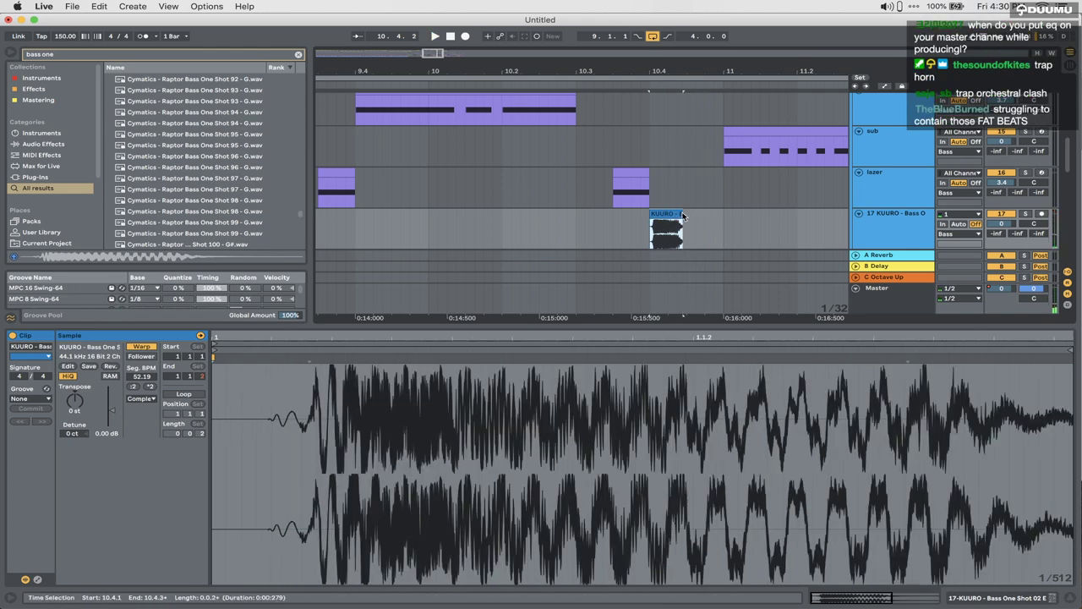
Step: Search the library for "tape", load Tape Stop.adg on the KUURO track, and show automation for its Stop! macro
{"action": "key", "text": "super+f"}
{"action": "type", "text": "tape"}
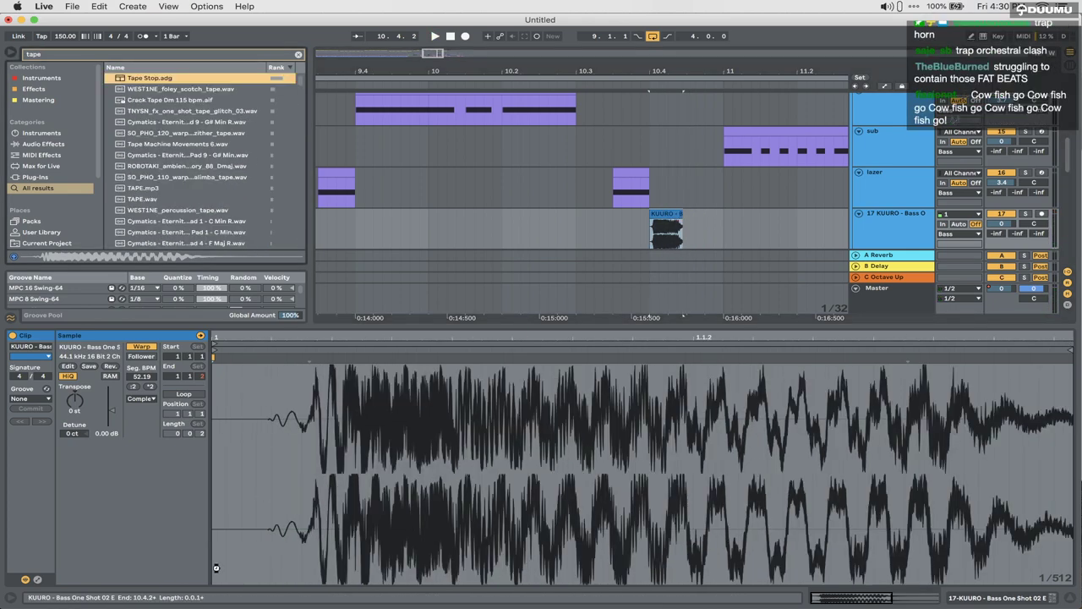
{"action": "key", "text": "Return"}
{"action": "left_click", "coordinate": [141, 517]}
{"action": "key", "text": "a"}
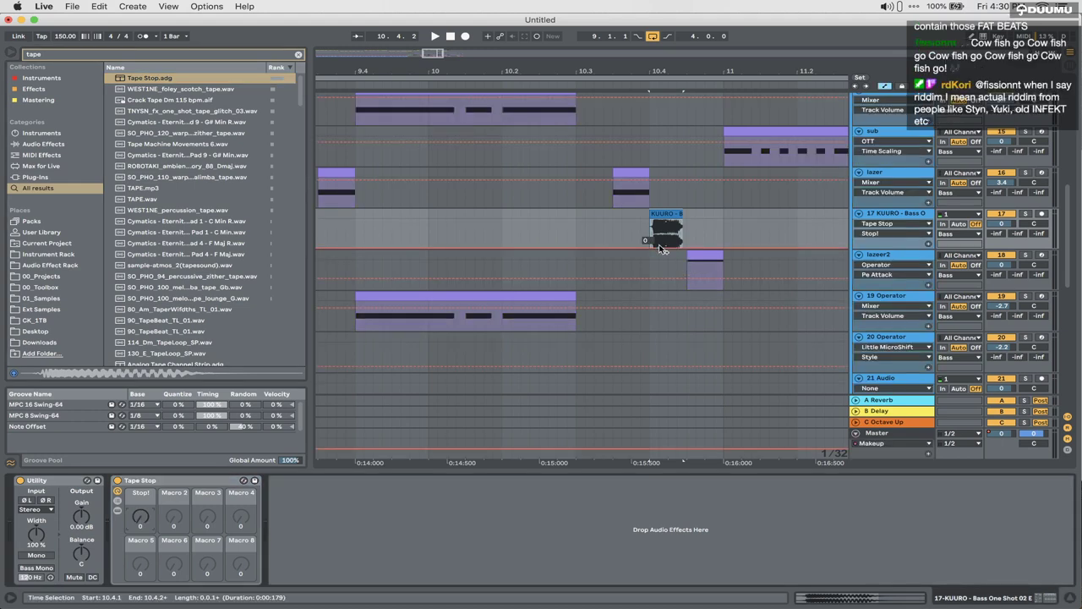
Step: Extend the KUURO clip to end at 10.4.3 and play it back
{"action": "left_click", "coordinate": [671, 247]}
{"action": "left_click_drag", "start_coordinate": [689, 222], "coordinate": [686, 214]}
{"action": "key", "text": "a"}
{"action": "key", "text": "space"}
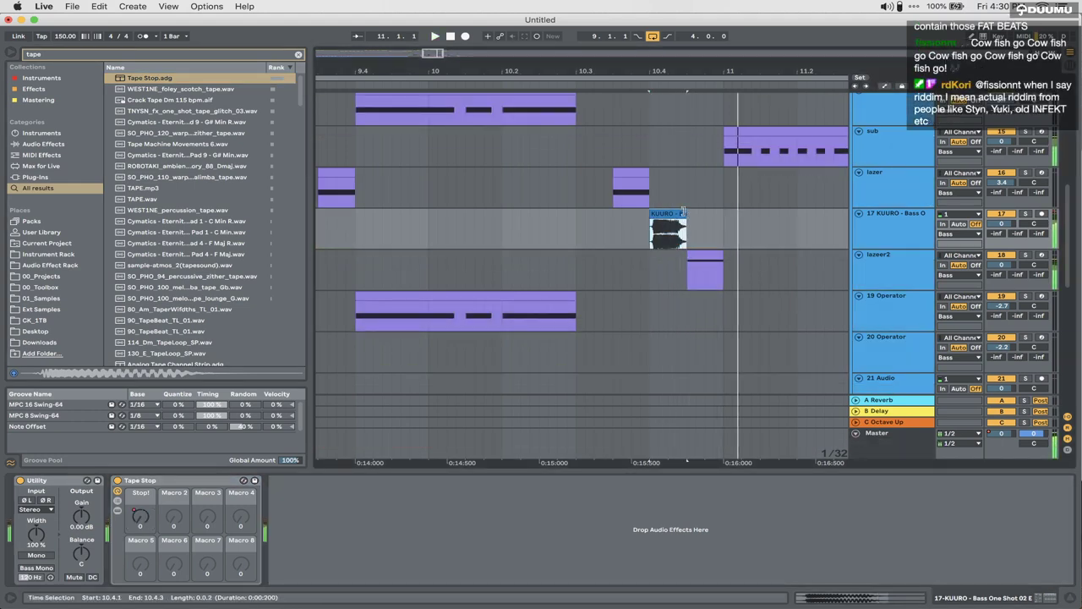
{"action": "key", "text": "space"}
Step: Automate Tape Stop's Stop! macro to ramp up over the end of the KUURO clip, and set that track's volume to -5.0 dB
{"action": "key", "text": "a"}
{"action": "left_click", "coordinate": [652, 232]}
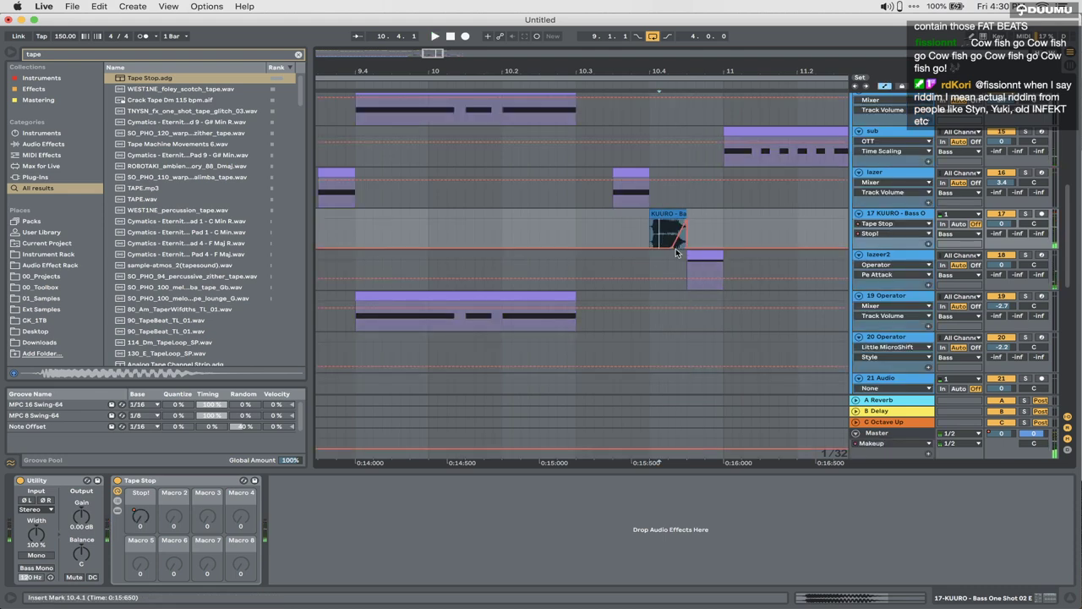
{"action": "key", "text": "space"}
{"action": "left_click", "coordinate": [641, 239]}
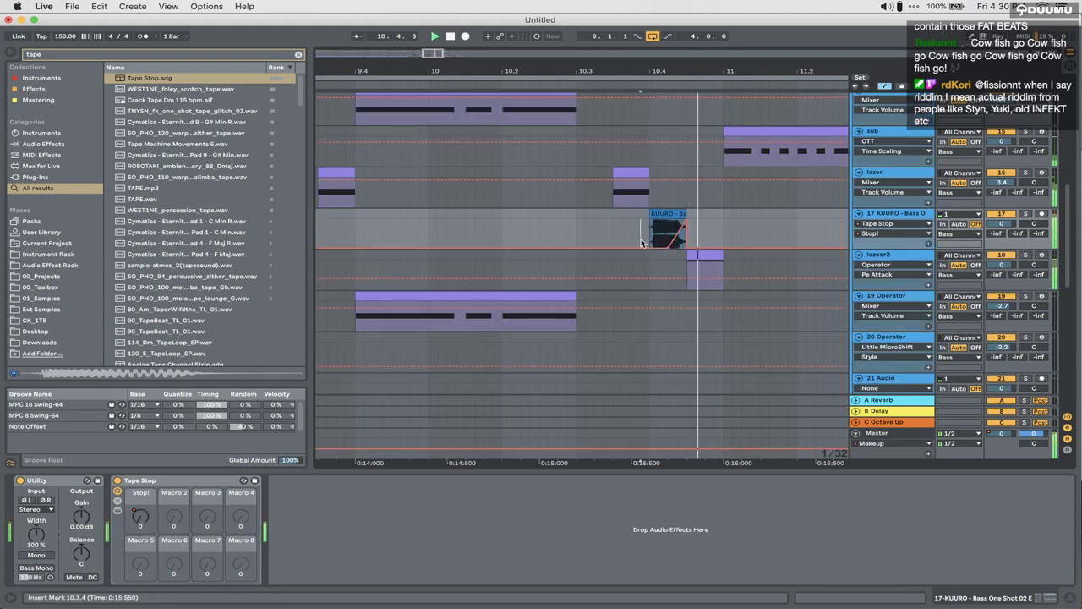
{"action": "key", "text": "a"}
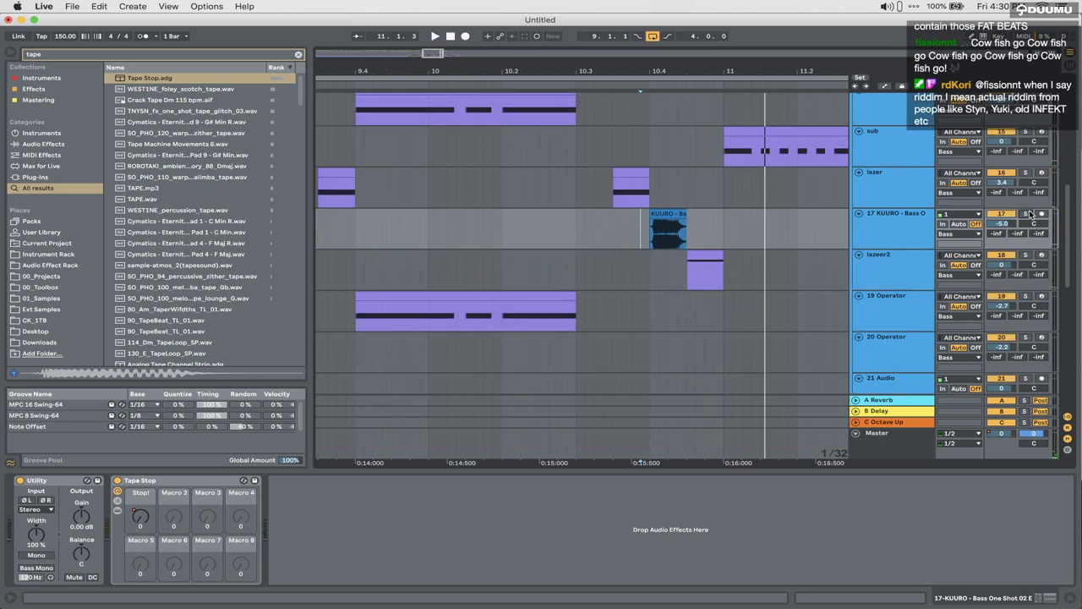
Step: Duplicate the KUURO track's range from 9.1.1 to 11.1.1 so the one-shot repeats in bars 11 to 13
{"action": "scroll", "coordinate": [610, 296], "scroll_direction": "down", "scroll_amount": 5}
{"action": "key", "text": "space"}
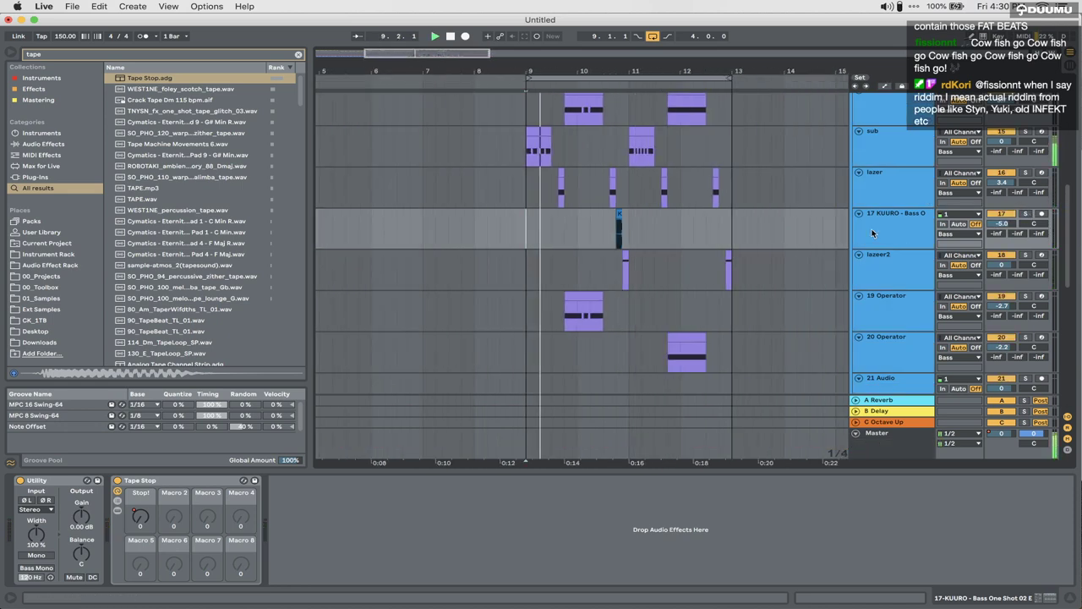
{"action": "left_click", "coordinate": [630, 230], "text": "shift"}
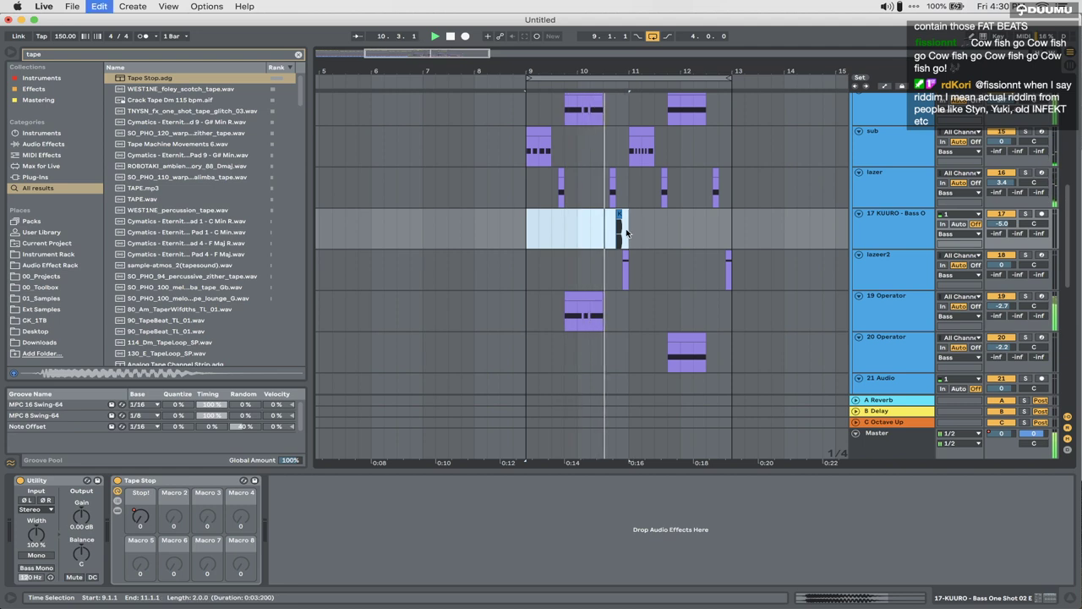
{"action": "key", "text": "super+d"}
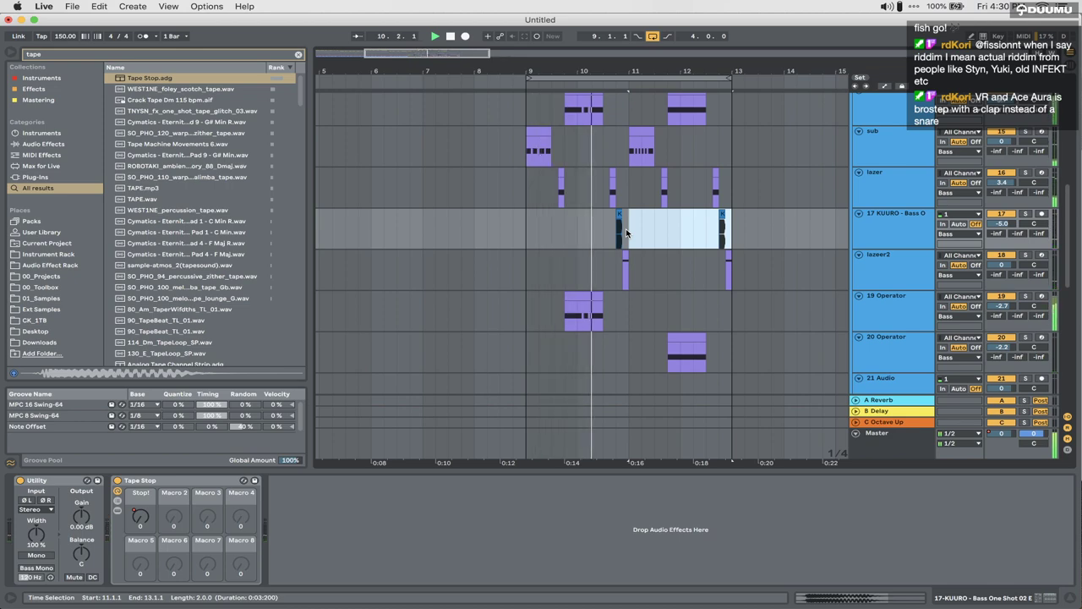
Step: Raise the Clap Glitch Snake track's volume to -1.2 dB and replay the loop from 9.1.1
{"action": "scroll", "coordinate": [626, 228], "scroll_direction": "up", "scroll_amount": 5}
{"action": "scroll", "coordinate": [625, 228], "scroll_direction": "down", "scroll_amount": 10}
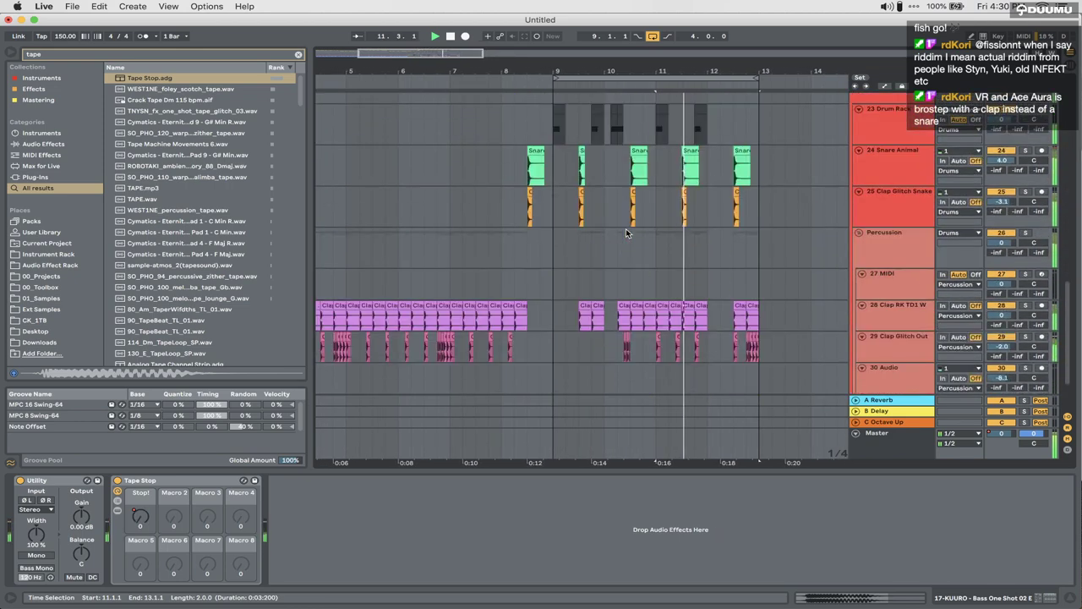
{"action": "left_click", "coordinate": [999, 193]}
{"action": "mouse_move", "coordinate": [999, 192]}
{"action": "left_mouse_down"}
{"action": "mouse_move", "coordinate": [1000, 203]}
{"action": "mouse_move", "coordinate": [1001, 194]}
{"action": "left_mouse_up"}
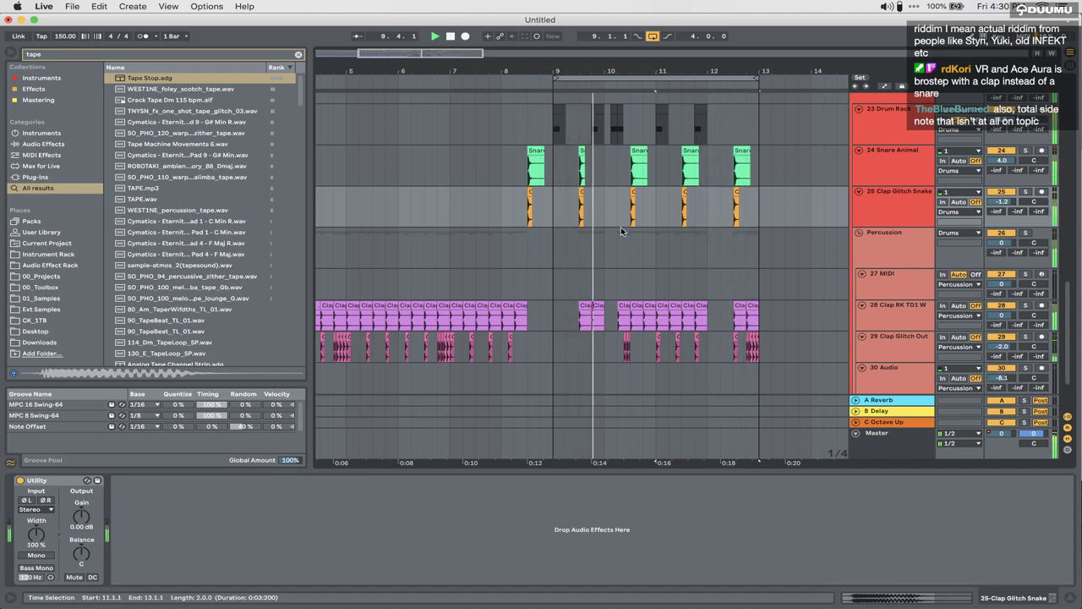
{"action": "left_click", "coordinate": [554, 209]}
Step: Solo vocal chop track 4 and place a duplicate of it in 2 Group, outside 3 Group
{"action": "scroll", "coordinate": [554, 209], "scroll_direction": "up", "scroll_amount": 15}
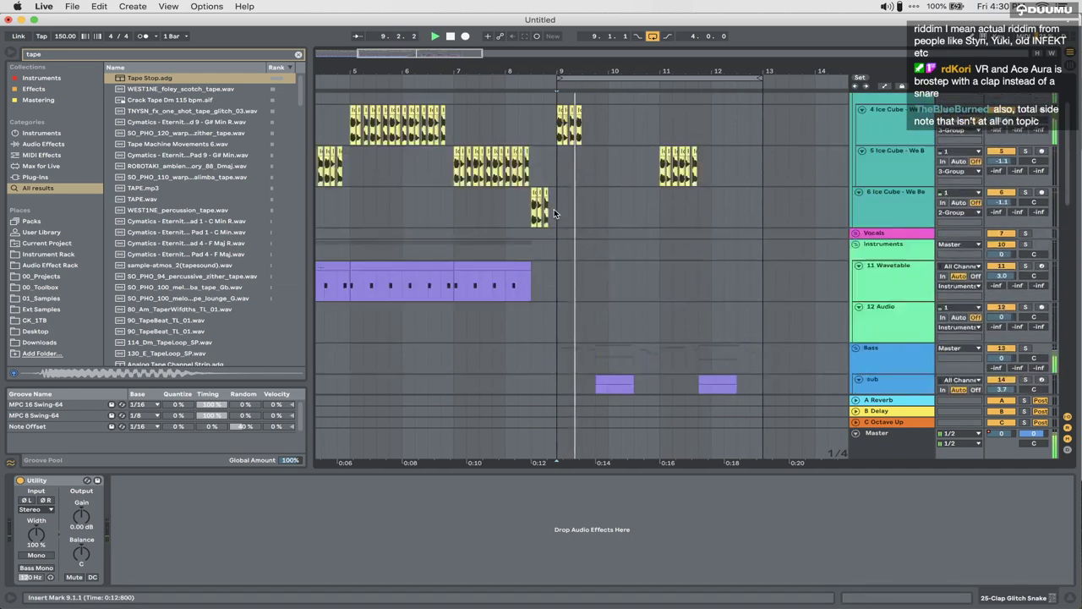
{"action": "left_click", "coordinate": [1026, 190]}
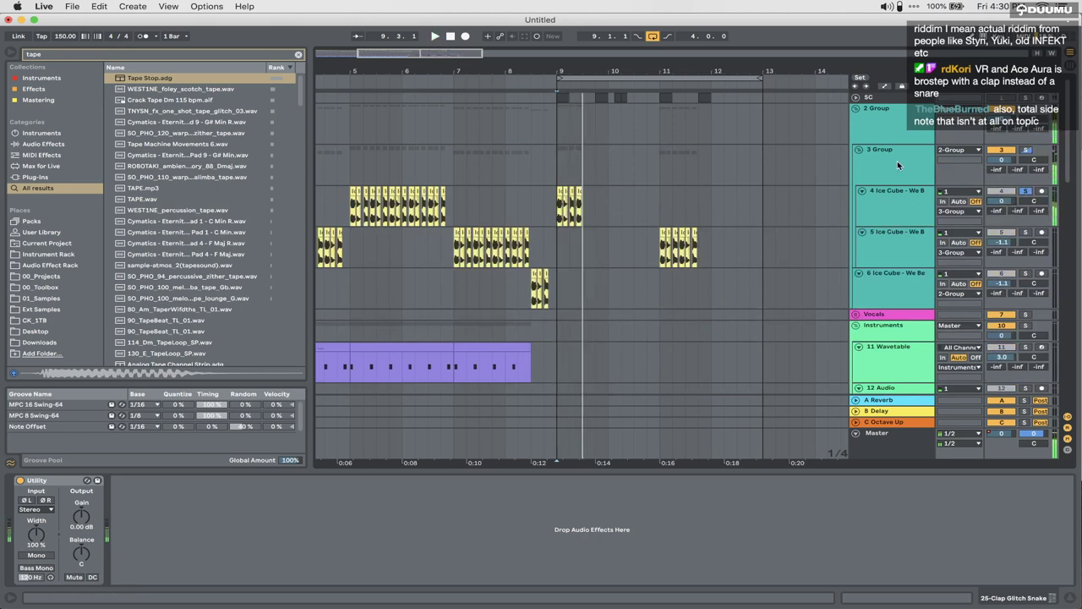
{"action": "left_click_drag", "start_coordinate": [888, 199], "coordinate": [890, 285]}
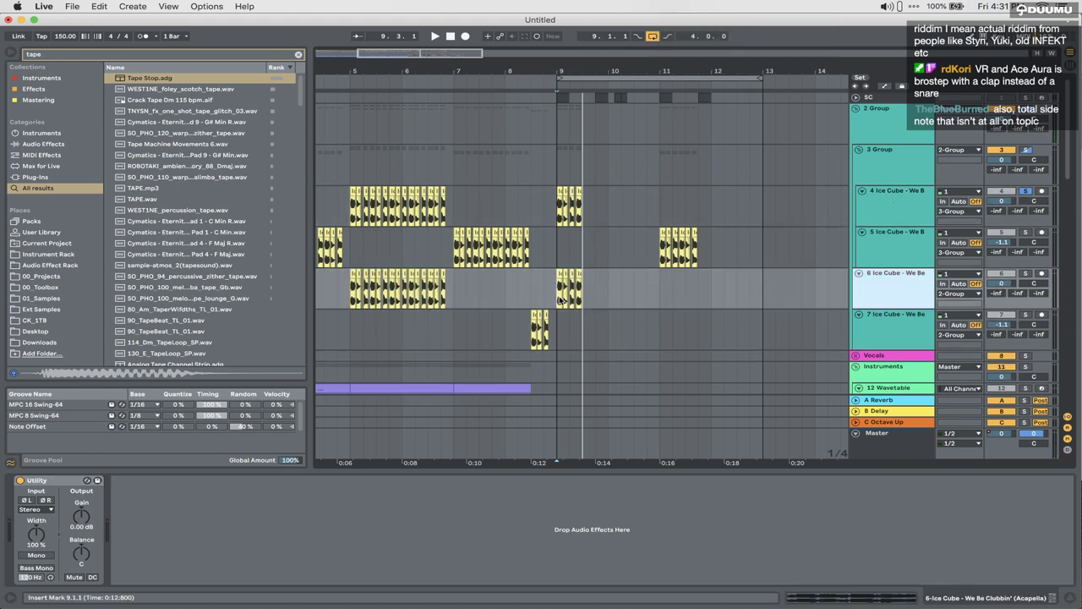
Step: Delete the vocal chops from 8.4.1 to 12.3.1 on tracks 4 and 5, and those from 1.1.1 to 7.1.1 on track 6
{"action": "left_click_drag", "start_coordinate": [738, 245], "coordinate": [548, 214]}
{"action": "key", "text": "Delete"}
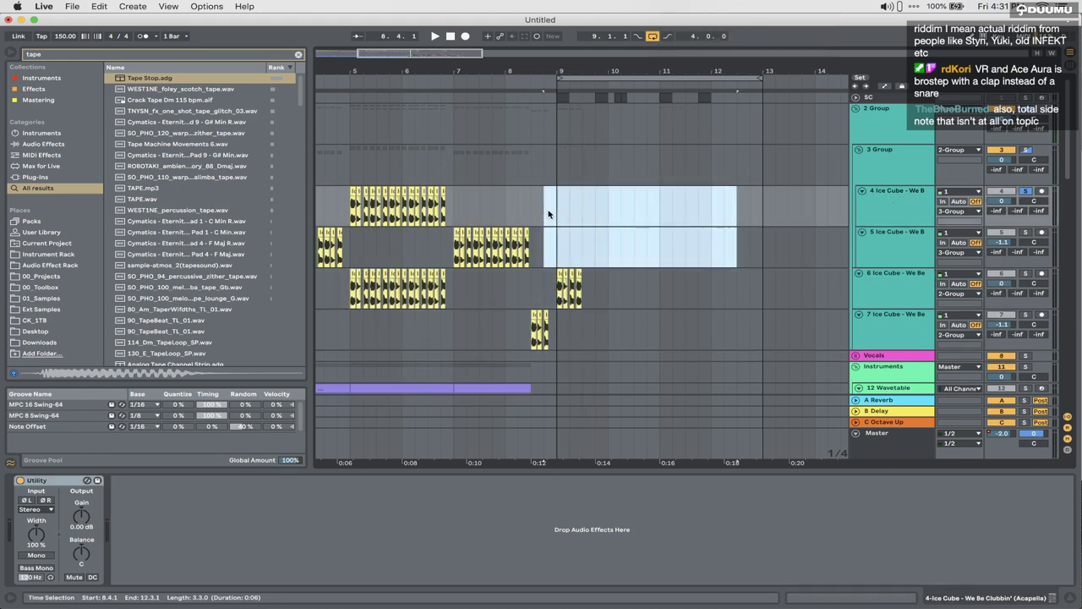
{"action": "left_click_drag", "start_coordinate": [454, 296], "coordinate": [348, 293]}
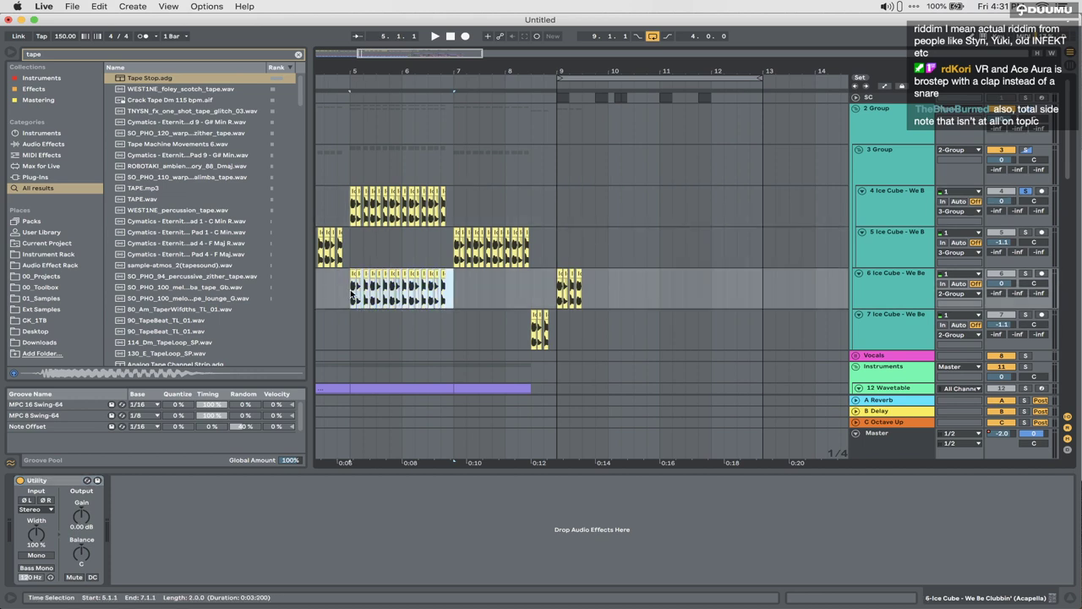
{"action": "scroll", "coordinate": [350, 289], "scroll_direction": "left", "scroll_amount": 1}
{"action": "scroll", "coordinate": [351, 290], "scroll_direction": "left", "scroll_amount": 3}
{"action": "scroll", "coordinate": [350, 290], "scroll_direction": "down", "scroll_amount": 3}
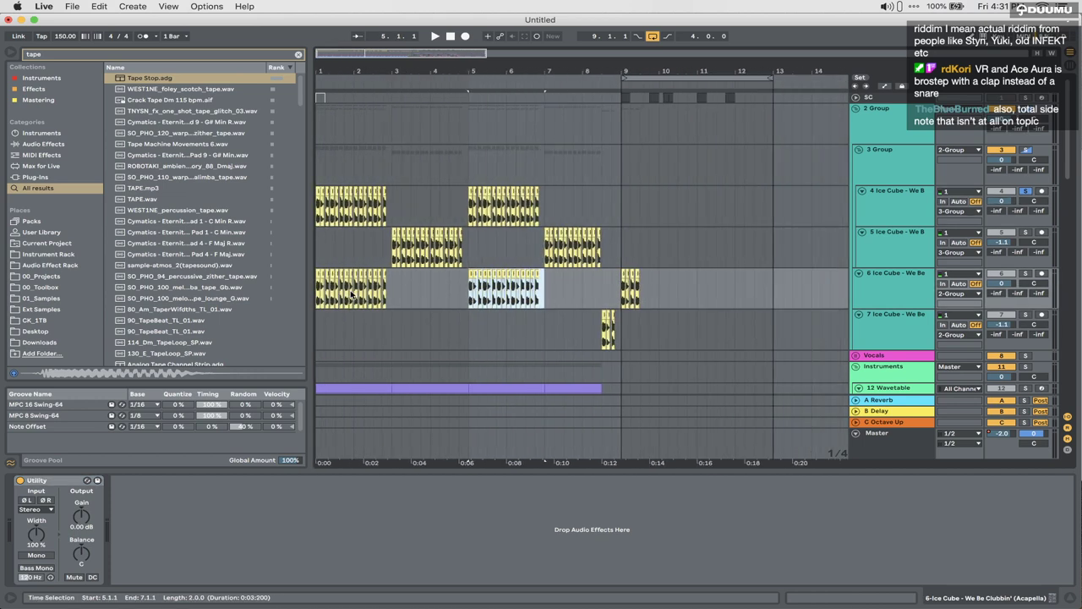
{"action": "left_click_drag", "start_coordinate": [405, 291], "coordinate": [266, 291]}
{"action": "key", "text": "Delete"}
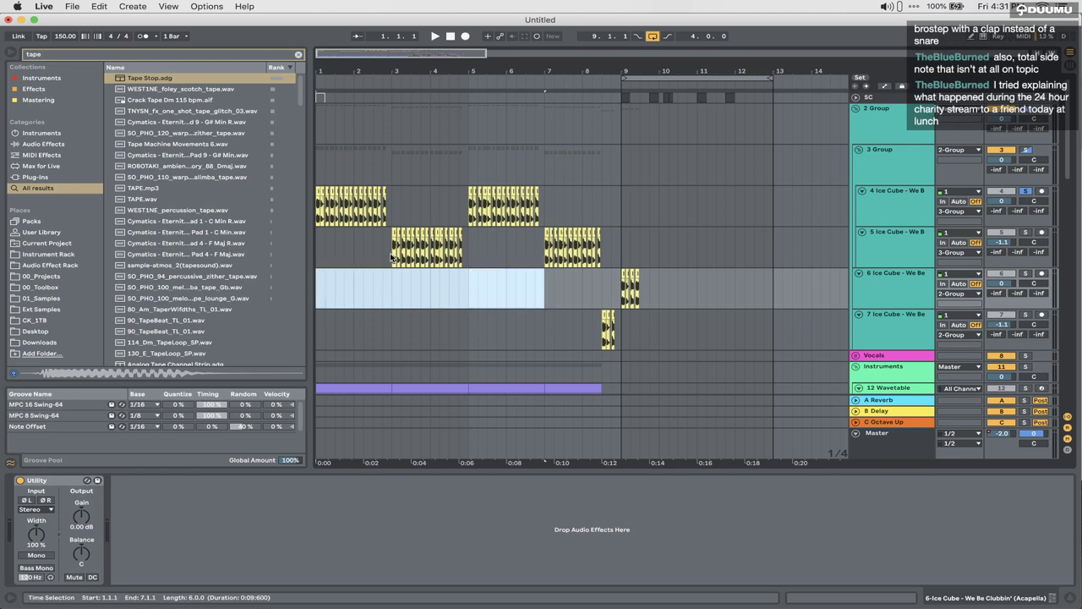
Step: Copy track 5's vocal chops starting at 3.1.1 to track 7 at bar 11, removing the pasted ones from 11.4.1 onward
{"action": "left_click_drag", "start_coordinate": [392, 256], "coordinate": [434, 256]}
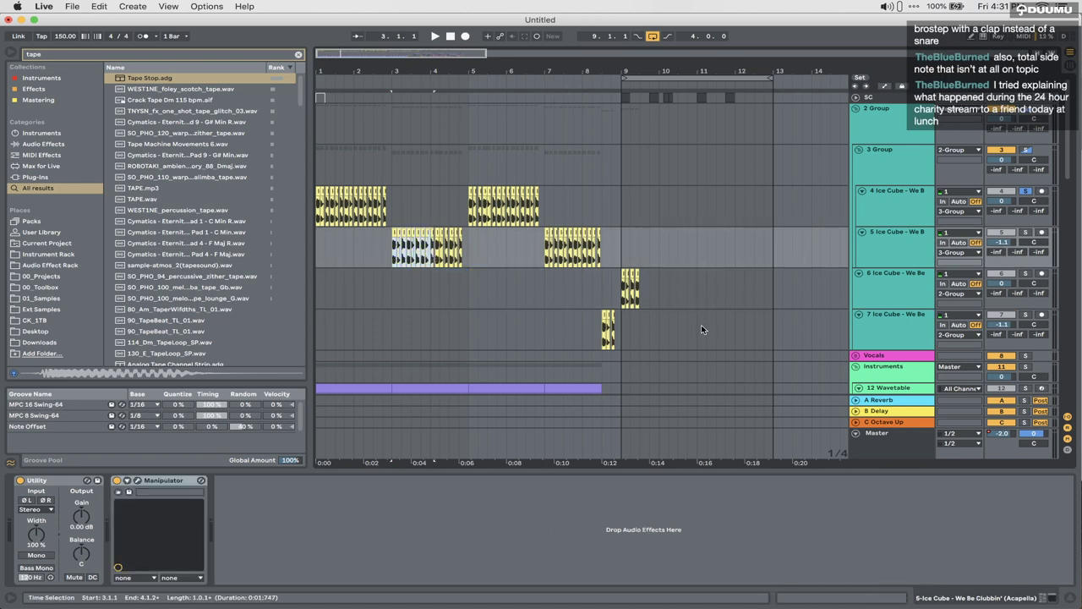
{"action": "left_click", "coordinate": [701, 329]}
{"action": "key", "text": "super+v"}
{"action": "scroll", "coordinate": [699, 329], "scroll_direction": "up", "scroll_amount": 3}
{"action": "left_click_drag", "start_coordinate": [755, 309], "coordinate": [783, 328]}
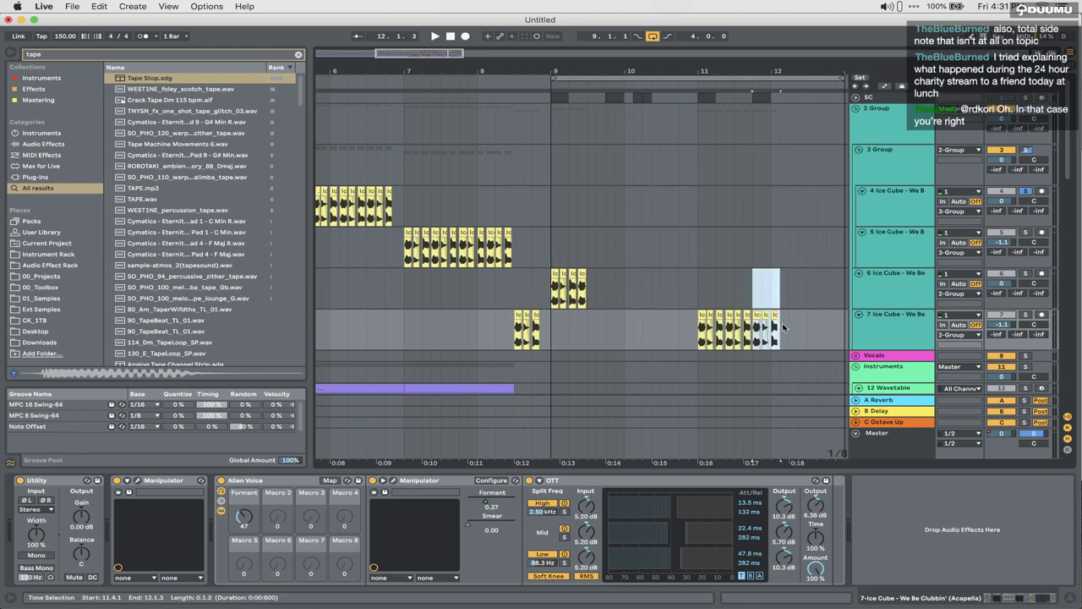
{"action": "left_click", "coordinate": [553, 319]}
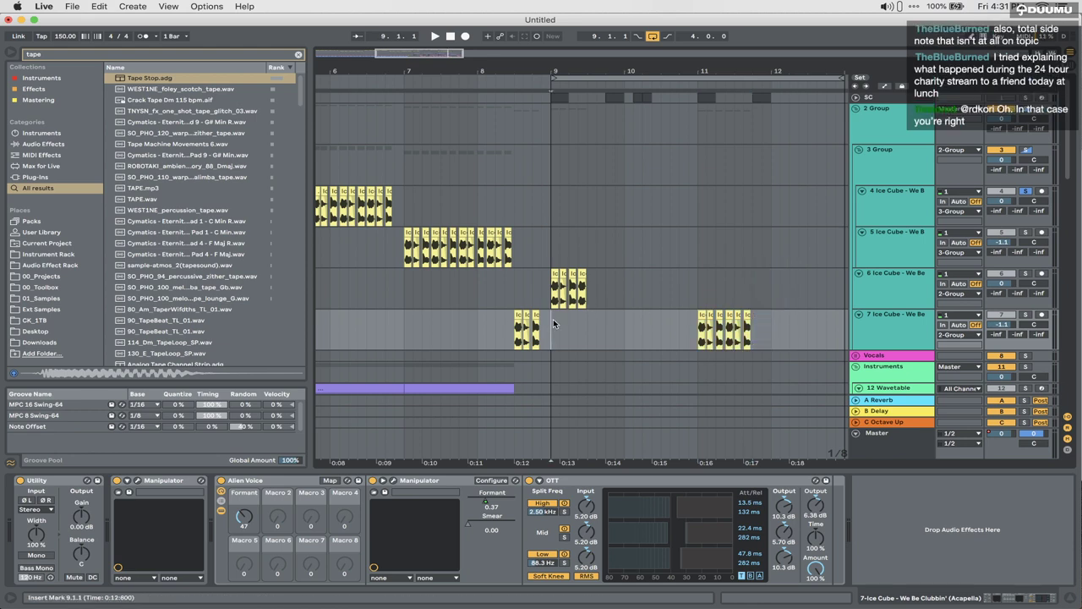
Step: Solo track 6 and copy Alien Voice, Manipulator and OTT from 3 Group onto it
{"action": "key", "text": "space"}
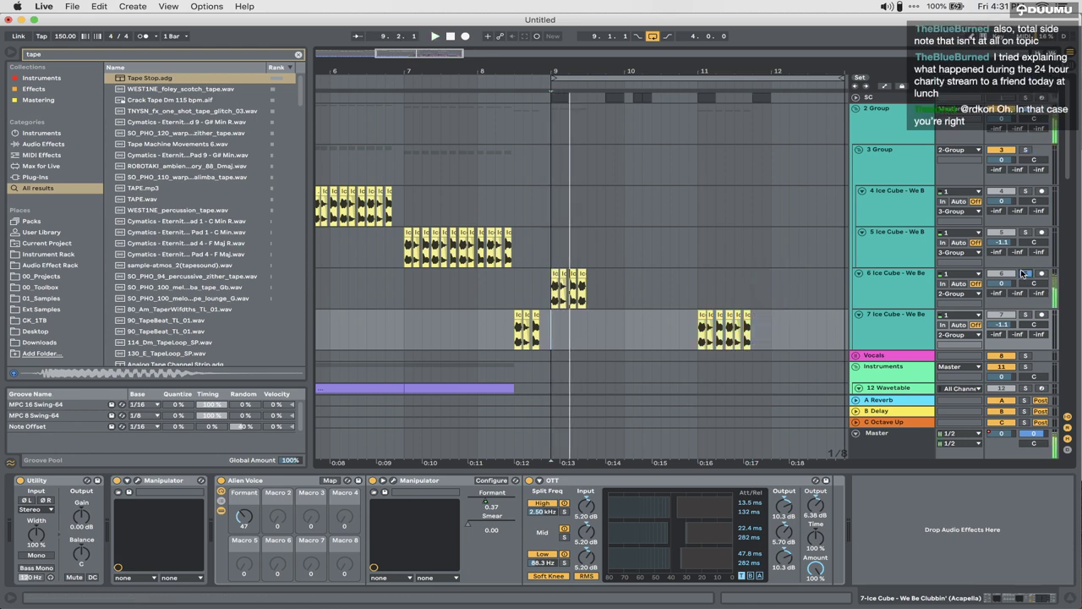
{"action": "left_click", "coordinate": [1025, 273]}
{"action": "left_click", "coordinate": [888, 158]}
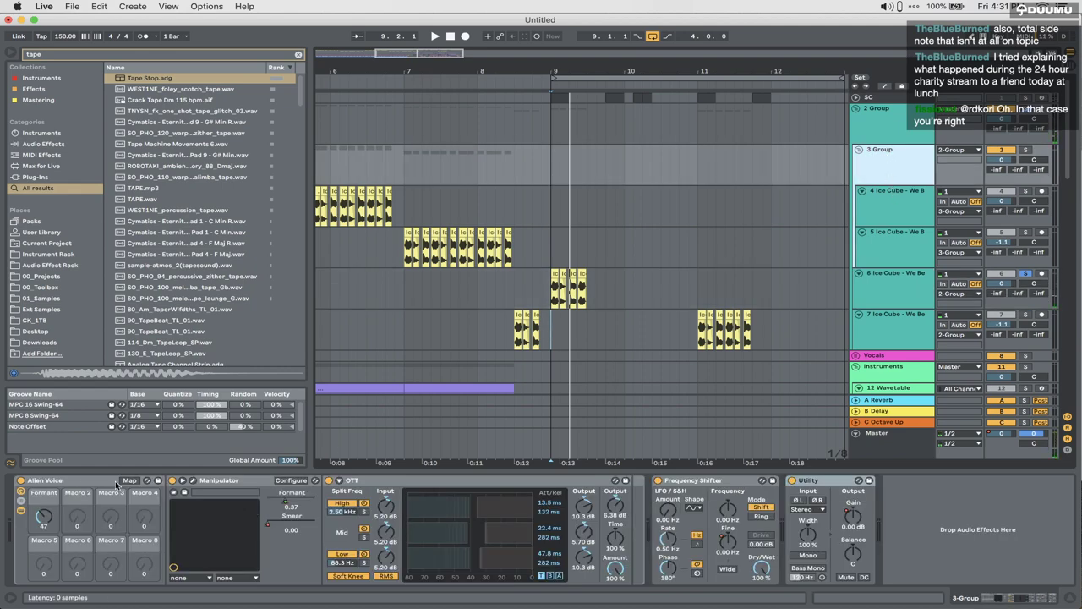
{"action": "left_click", "coordinate": [75, 485]}
{"action": "left_click", "coordinate": [549, 298]}
{"action": "key", "text": "space"}
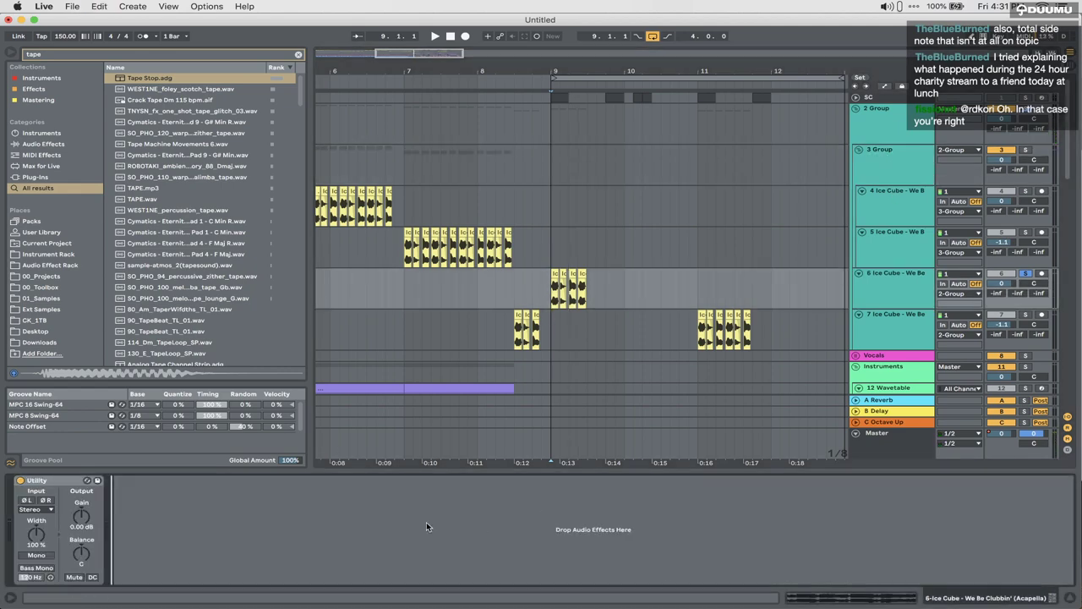
Step: Try Alien Voice's Formant at 64 on track 6 during playback, then settle on 39
{"action": "left_click_drag", "start_coordinate": [140, 516], "coordinate": [140, 501]}
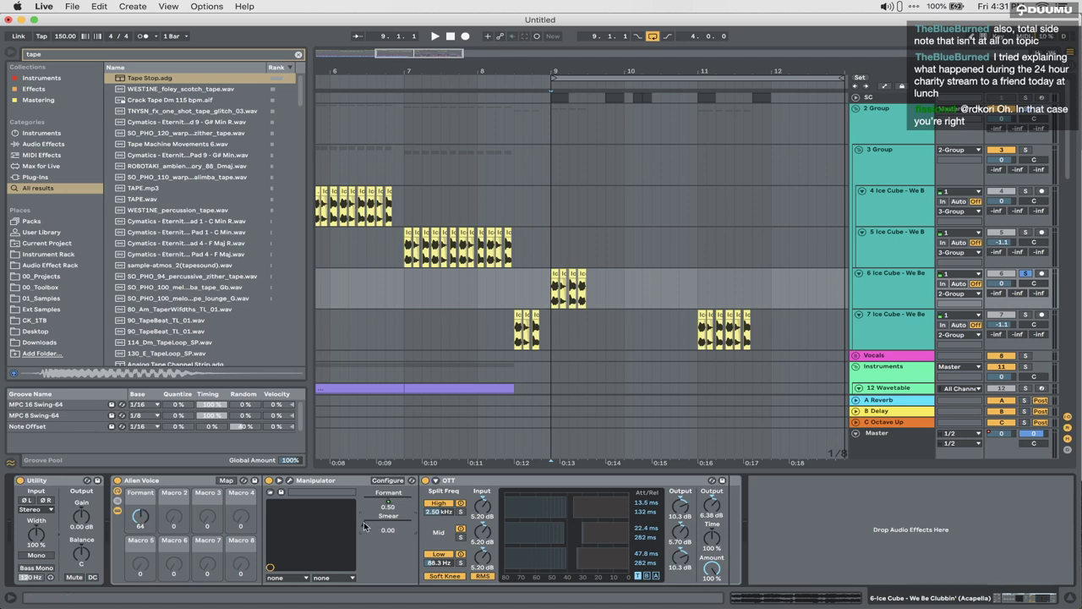
{"action": "key", "text": "space"}
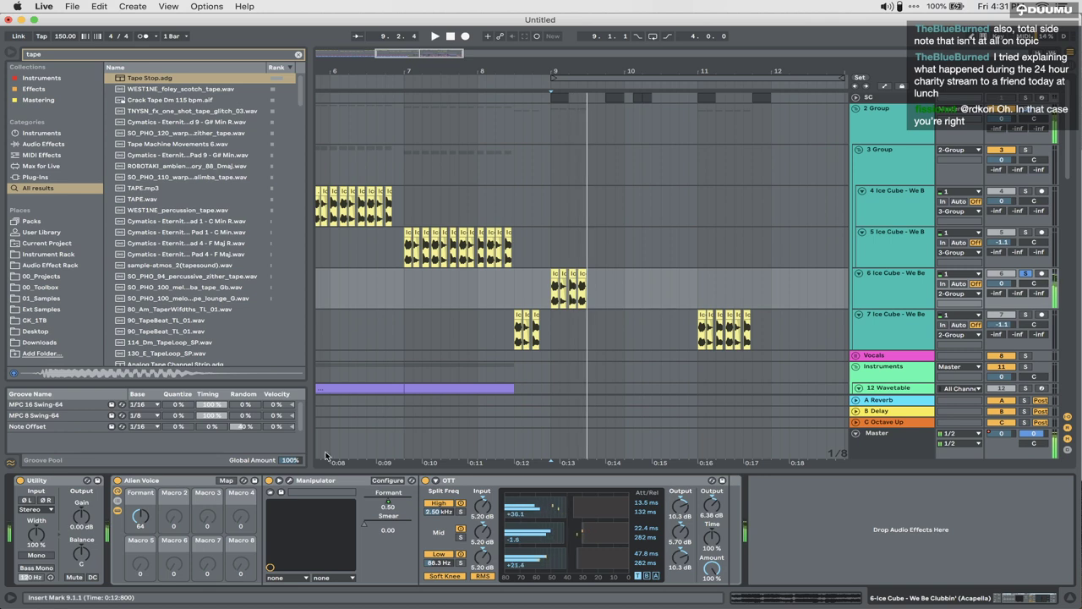
{"action": "left_click_drag", "start_coordinate": [140, 515], "coordinate": [141, 537]}
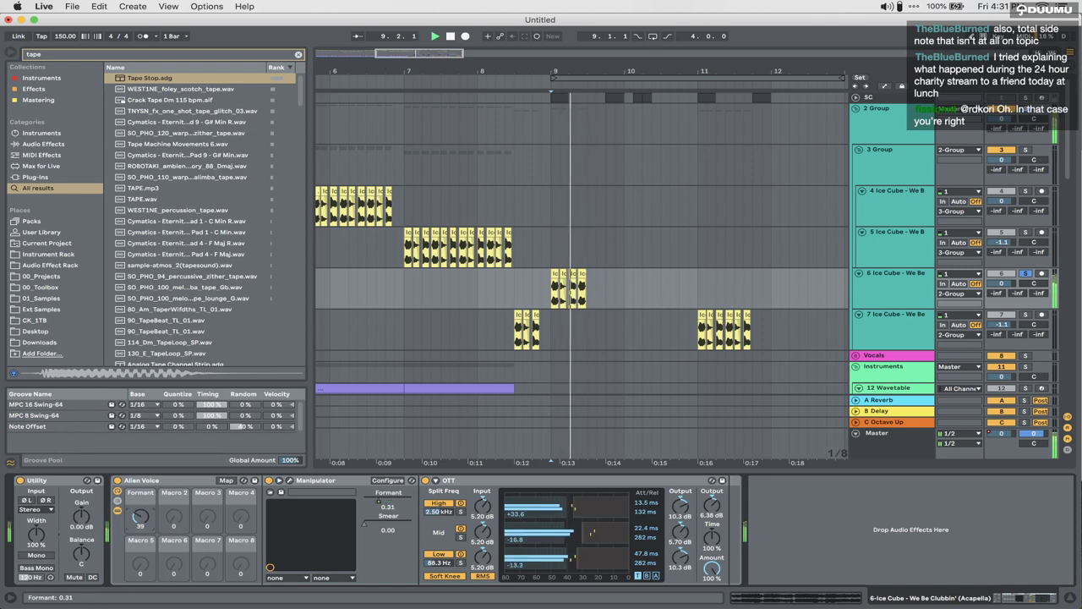
{"action": "key", "text": "space"}
Step: Search the library for "haas", load Haas.adv after OTT on track 6, and set its feedback to 3.0%
{"action": "key", "text": "super+f"}
{"action": "type", "text": "haa"}
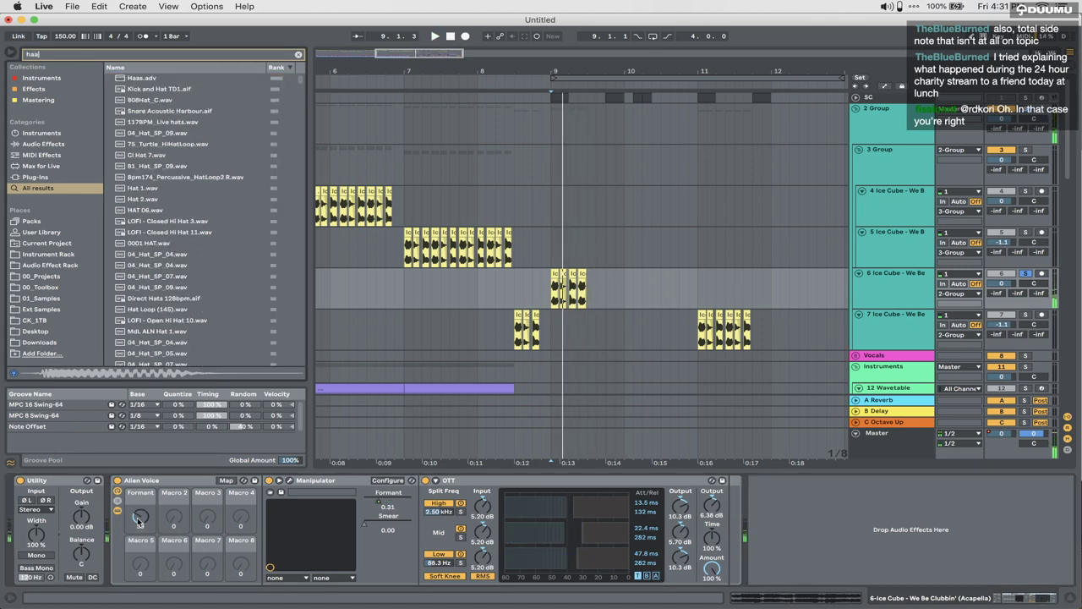
{"action": "type", "text": "s"}
{"action": "key", "text": "Down"}
{"action": "key", "text": "Return"}
{"action": "left_click_drag", "start_coordinate": [789, 578], "coordinate": [789, 572]}
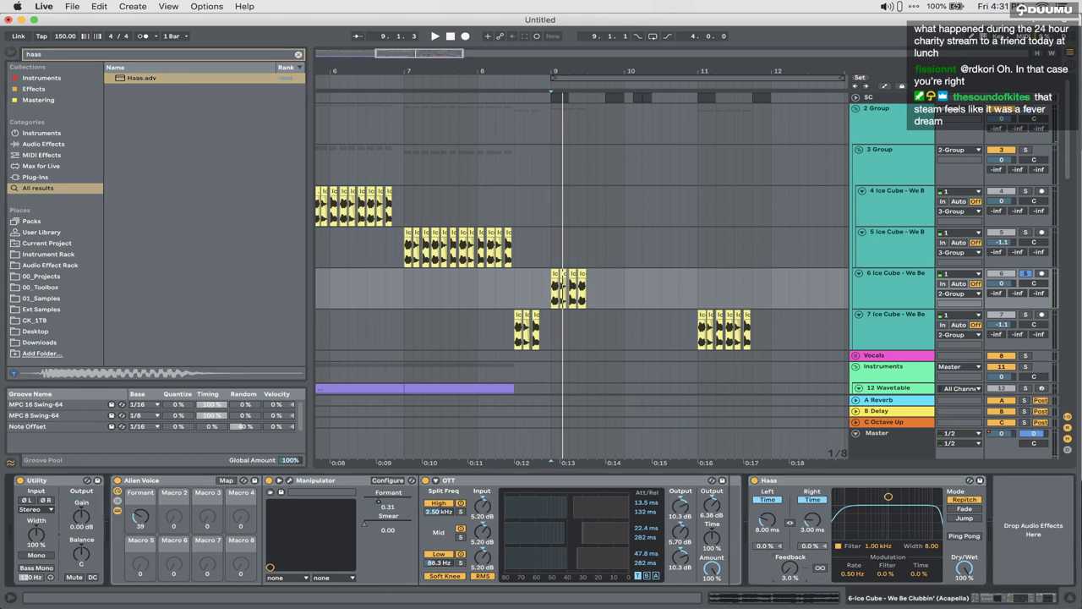
Step: Try a 37.1 ms right delay time in Haas on track 6 and set its dry/wet to 38%
{"action": "left_click_drag", "start_coordinate": [809, 519], "coordinate": [809, 491]}
{"action": "key", "text": "space"}
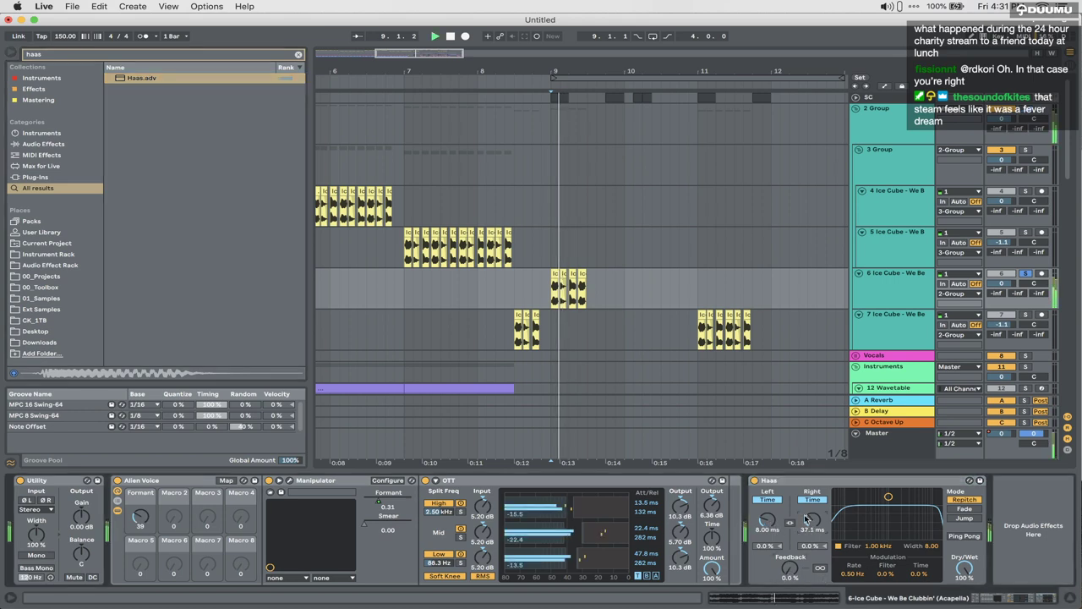
{"action": "key", "text": "space"}
{"action": "left_click_drag", "start_coordinate": [964, 568], "coordinate": [964, 602]}
{"action": "key", "text": "space"}
{"action": "key", "text": "space"}
{"action": "key", "text": "space"}
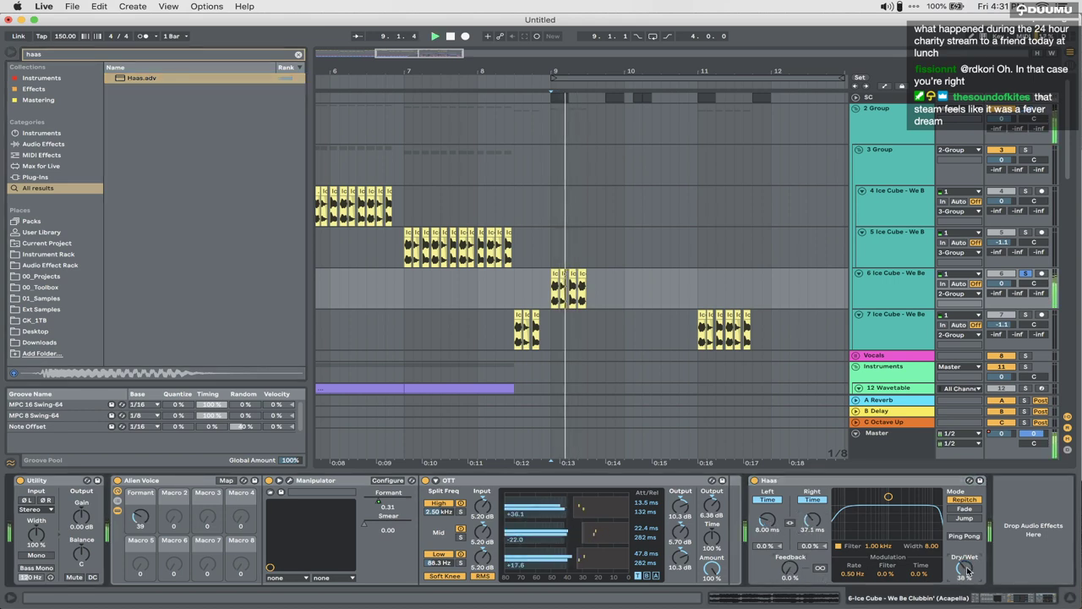
Step: Set Haas's left time to 1.81 ms and right time to 1.06 ms while auditioning the vocal chops
{"action": "key", "text": "space"}
{"action": "key", "text": "space"}
{"action": "left_click_drag", "start_coordinate": [766, 520], "coordinate": [815, 562]}
{"action": "key", "text": "space"}
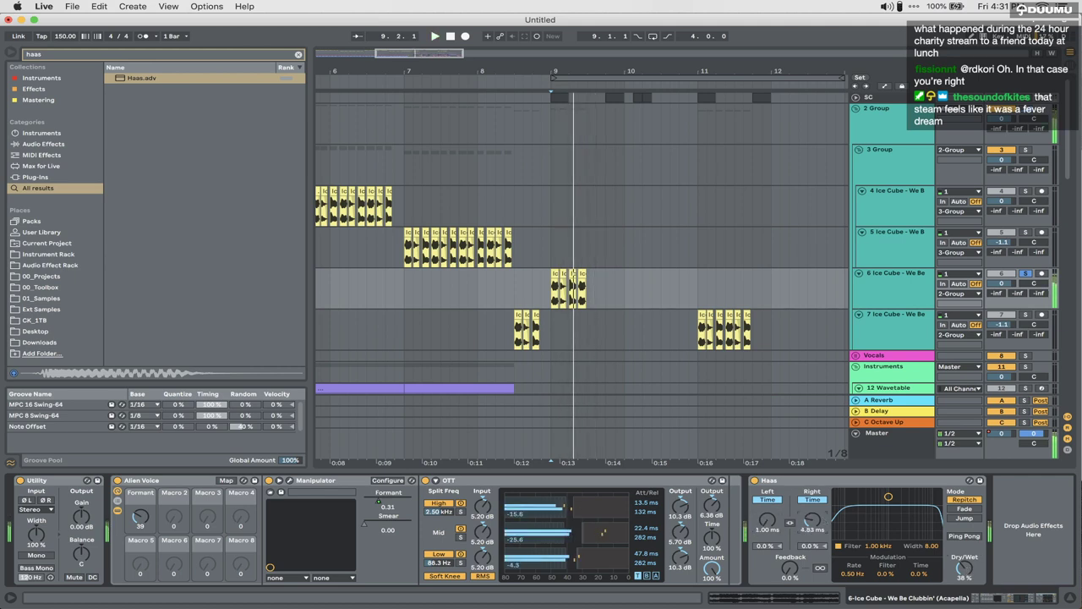
{"action": "key", "text": "space"}
{"action": "key", "text": "space"}
{"action": "key", "text": "space"}
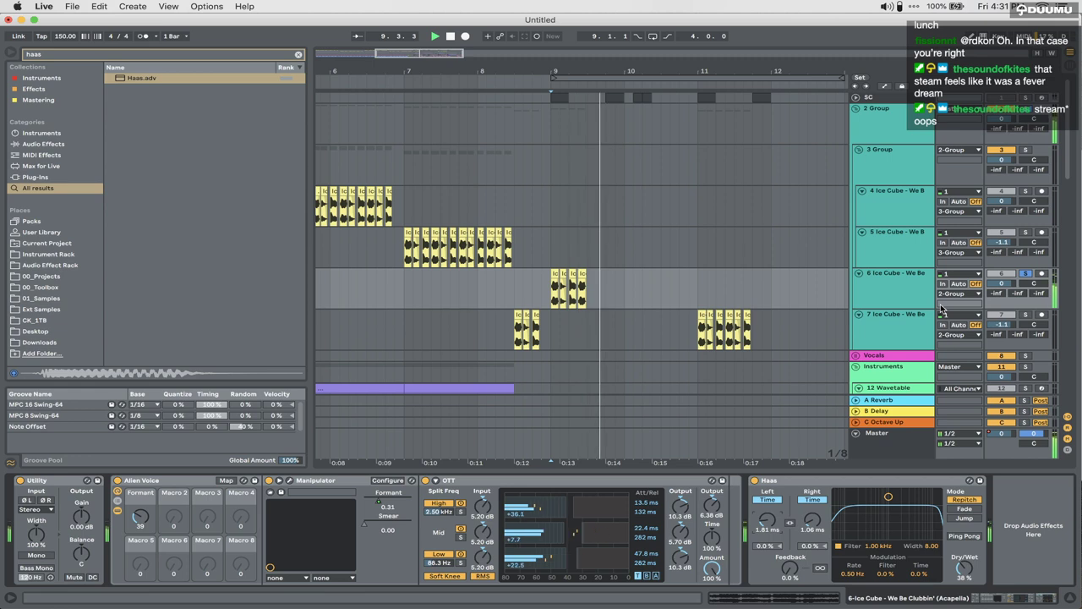
Step: Search the library for "eq" and set Haas's filter to 2.08 kHz with a width of 5.31
{"action": "key", "text": "space"}
{"action": "key", "text": "super+f"}
{"action": "type", "text": "eq"}
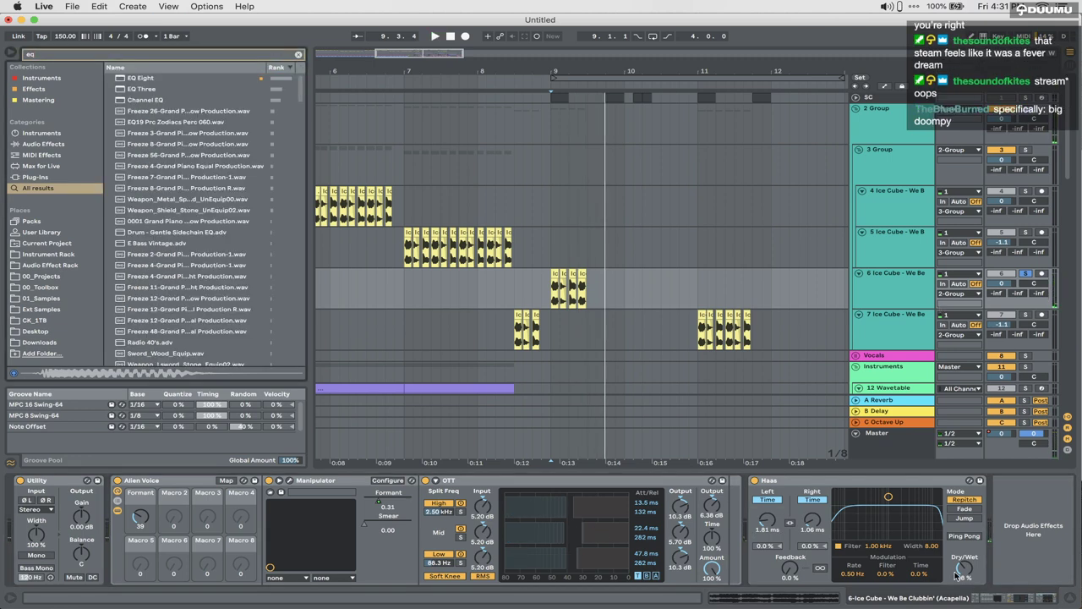
{"action": "key", "text": "space"}
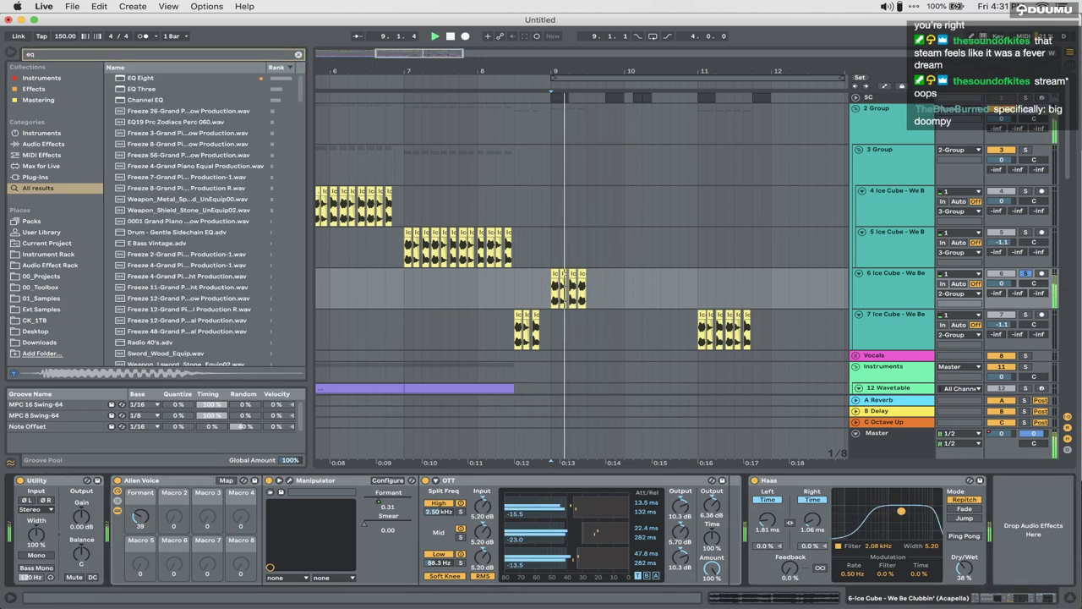
Step: Turn off track 6's solo and play the arrangement from 7.3.1 through the drop
{"action": "left_click", "coordinate": [438, 303]}
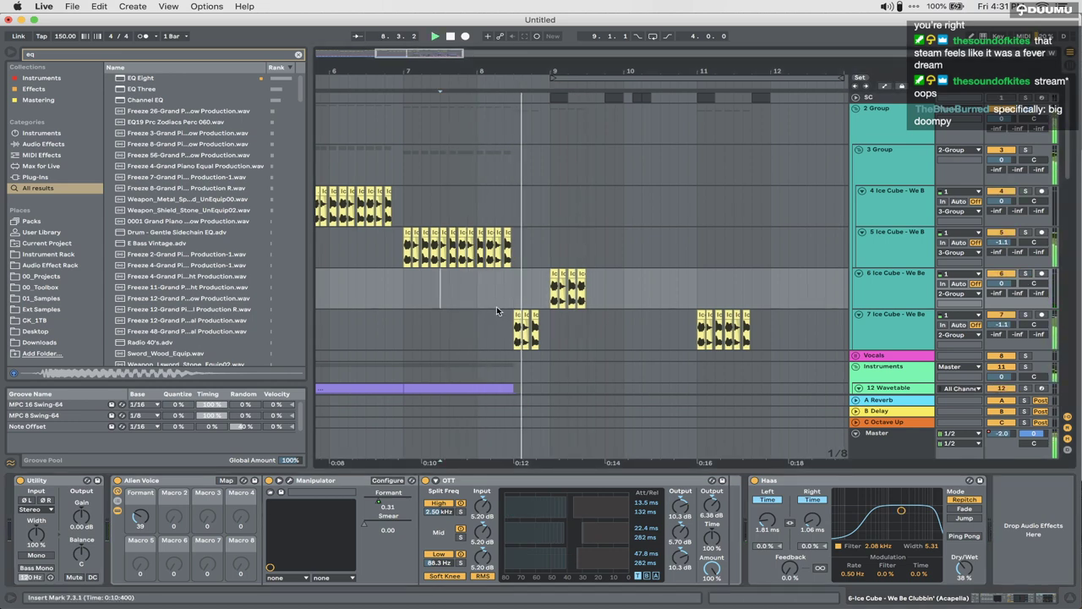
{"action": "scroll", "coordinate": [497, 309], "scroll_direction": "right", "scroll_amount": 3}
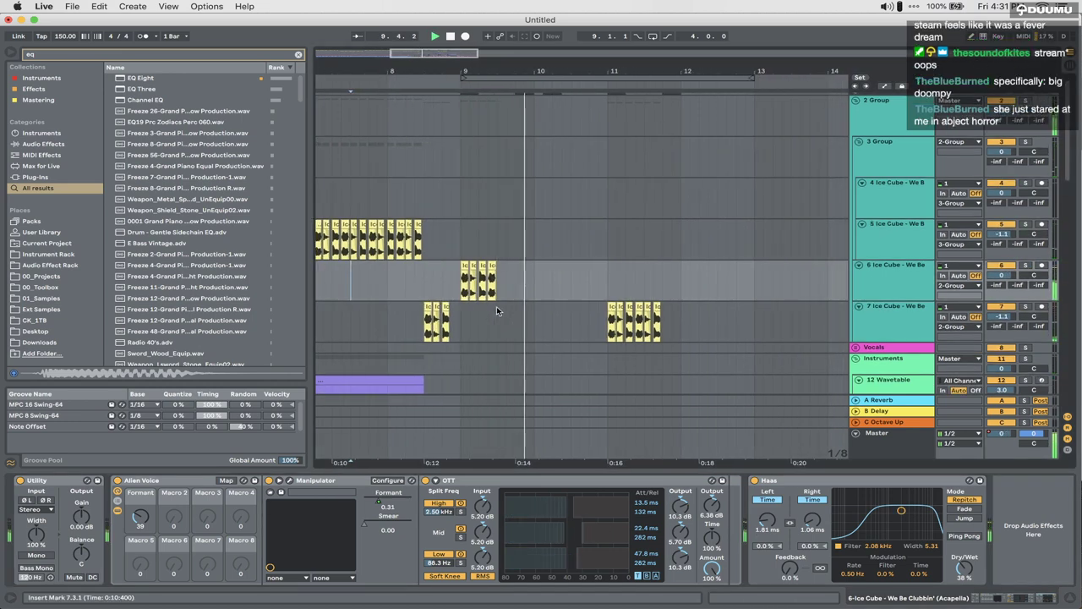
{"action": "scroll", "coordinate": [497, 307], "scroll_direction": "right", "scroll_amount": 3}
{"action": "scroll", "coordinate": [496, 306], "scroll_direction": "down", "scroll_amount": 6}
{"action": "scroll", "coordinate": [496, 306], "scroll_direction": "right", "scroll_amount": 4}
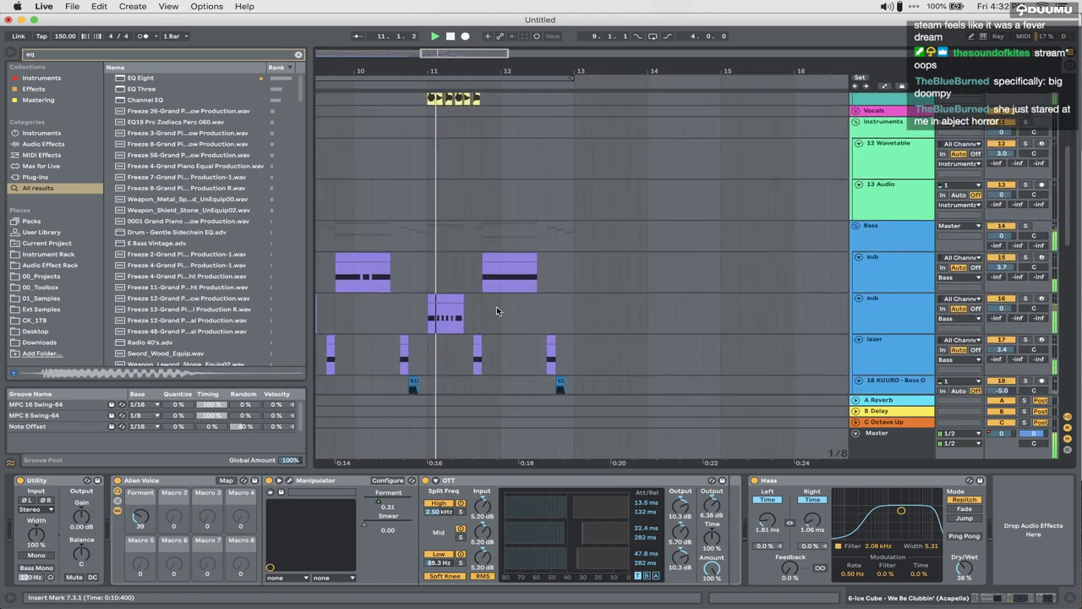
{"action": "scroll", "coordinate": [496, 306], "scroll_direction": "down", "scroll_amount": 4}
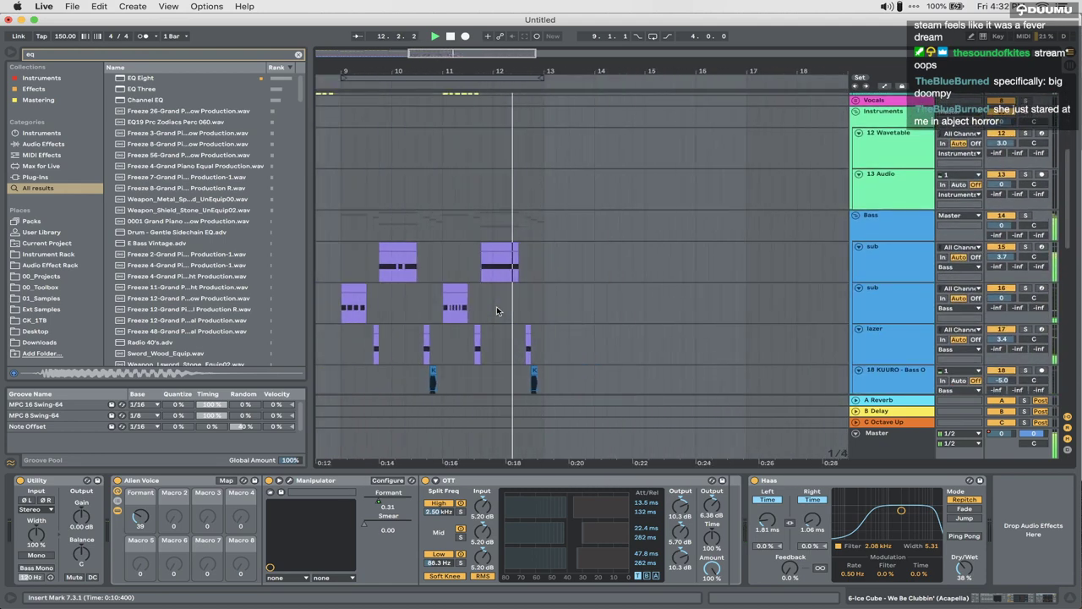
{"action": "key", "text": "space"}
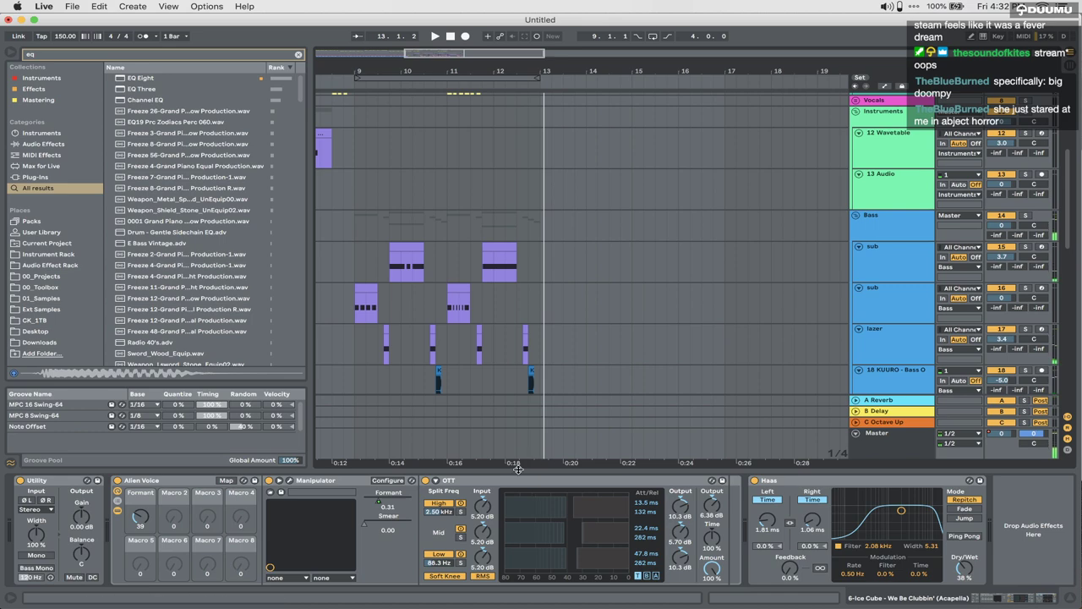
Step: Duplicate the drop section from 9.1.1 to 13.1.1 across all tracks so the copy starts at 13.1.1
{"action": "left_click_drag", "start_coordinate": [518, 471], "coordinate": [475, 492]}
{"action": "scroll", "coordinate": [412, 513], "scroll_direction": "down", "scroll_amount": 10}
{"action": "left_click", "coordinate": [357, 422]}
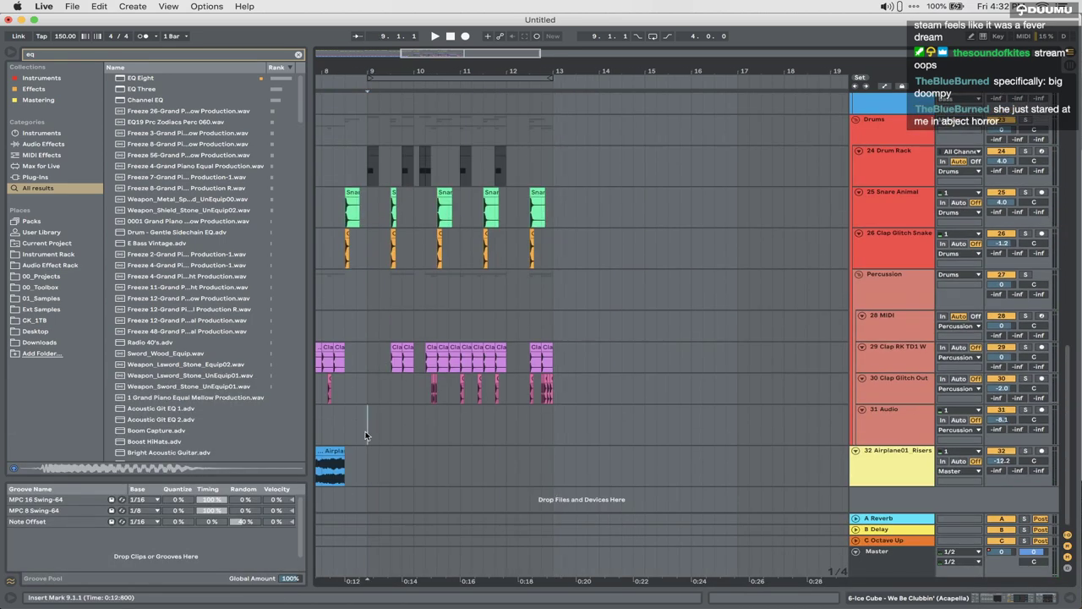
{"action": "scroll", "coordinate": [365, 436], "scroll_direction": "up", "scroll_amount": 10}
{"action": "left_click", "coordinate": [533, 118], "text": "shift"}
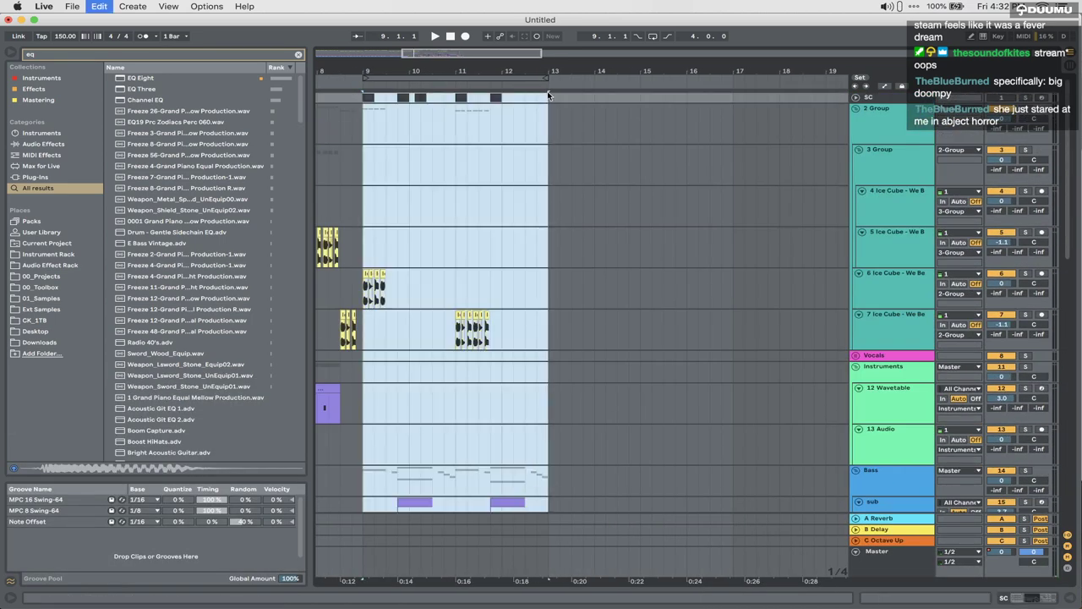
{"action": "key", "text": "super+d"}
Step: Duplicate track 6, removing the chops before bar 13 from the copy and those from bar 13 onward from the original
{"action": "left_click", "coordinate": [863, 301]}
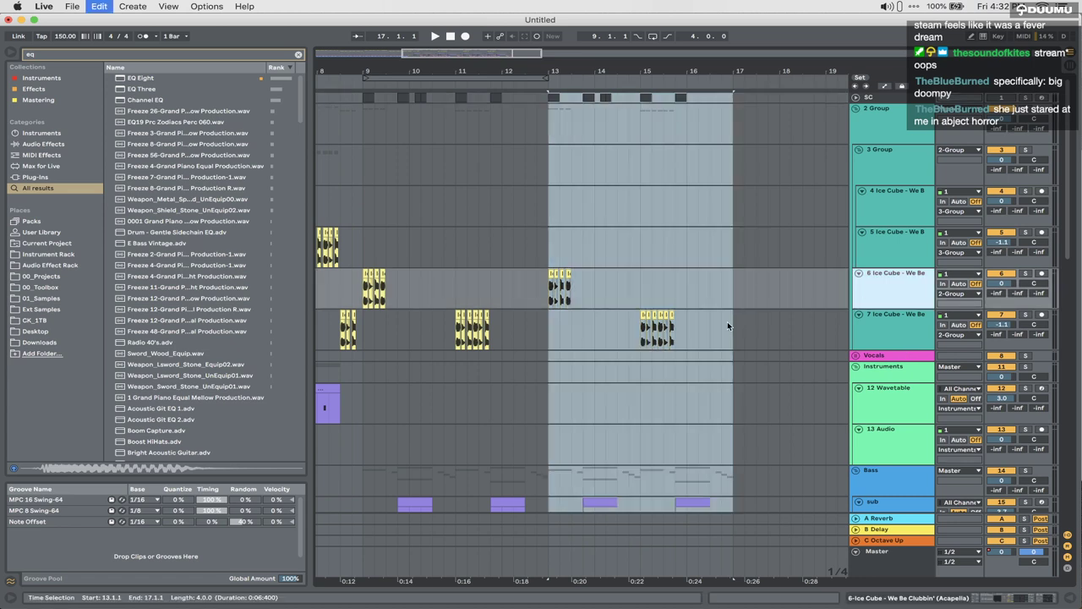
{"action": "key", "text": "super+d"}
{"action": "left_click_drag", "start_coordinate": [445, 320], "coordinate": [270, 321]}
{"action": "key", "text": "Delete"}
{"action": "left_click_drag", "start_coordinate": [522, 286], "coordinate": [601, 291]}
{"action": "key", "text": "Delete"}
Step: Audition track 7 from 13.1.1 and set its Manipulator to Pitch 3.00, Formant -15.00 and Harmonics 0.000
{"action": "left_click", "coordinate": [552, 329]}
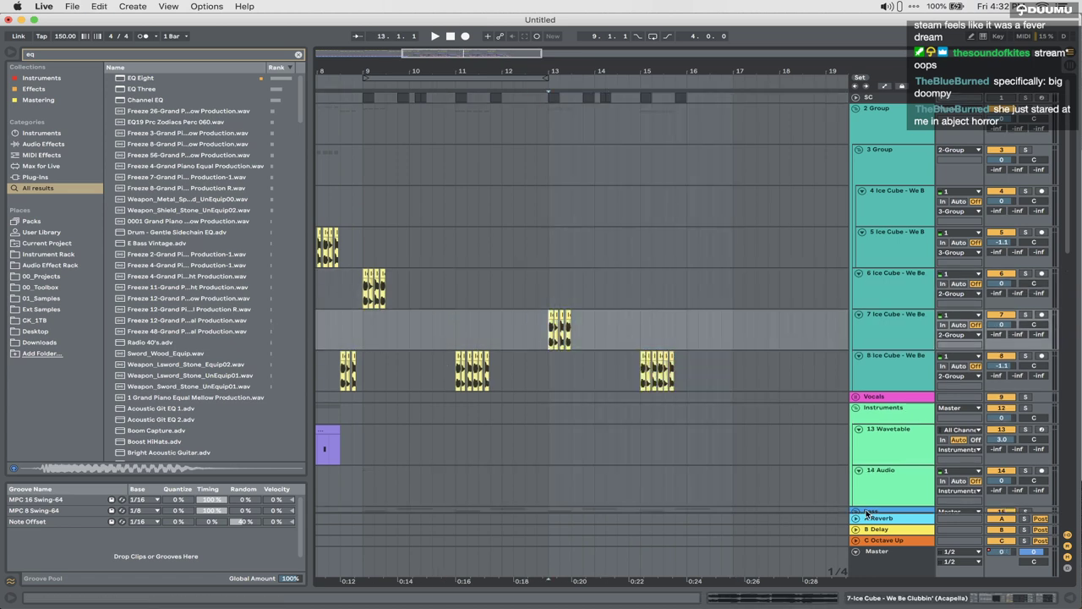
{"action": "key", "text": "space"}
{"action": "left_click", "coordinate": [916, 600]}
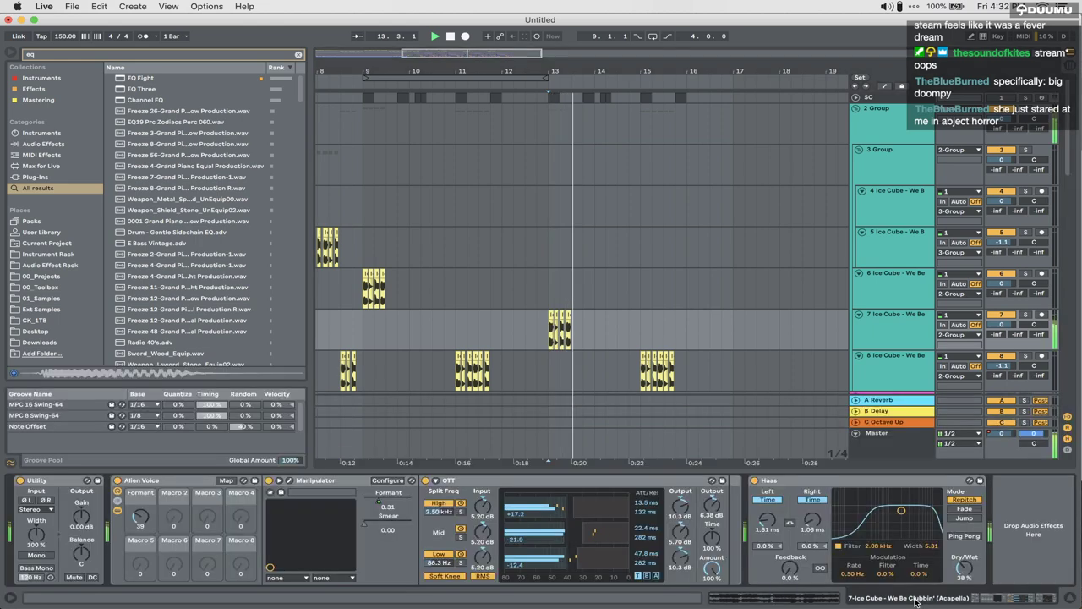
{"action": "left_click", "coordinate": [289, 481]}
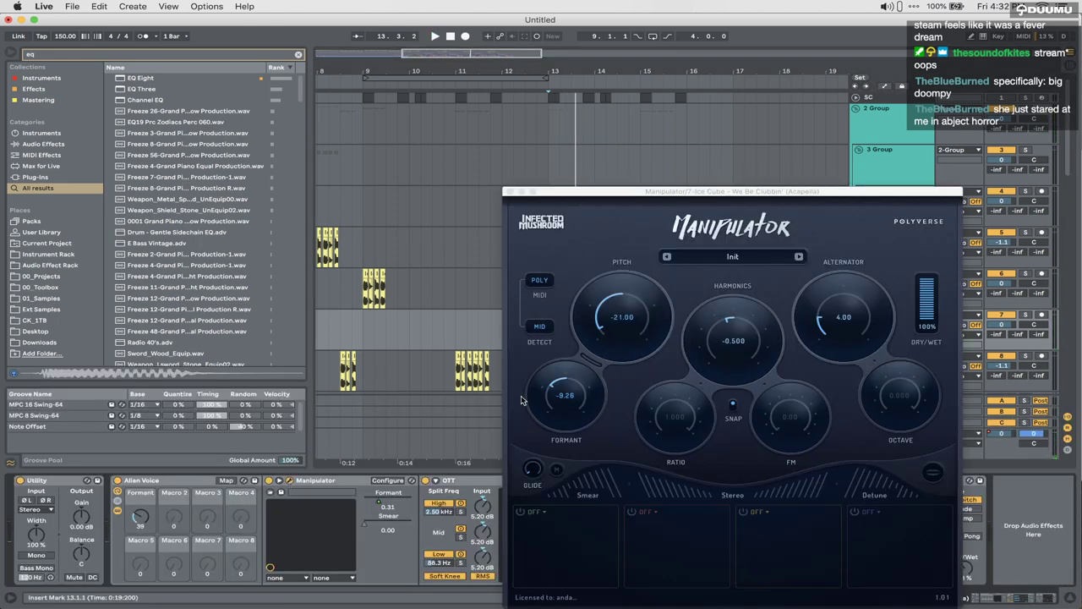
{"action": "double_click", "coordinate": [624, 270]}
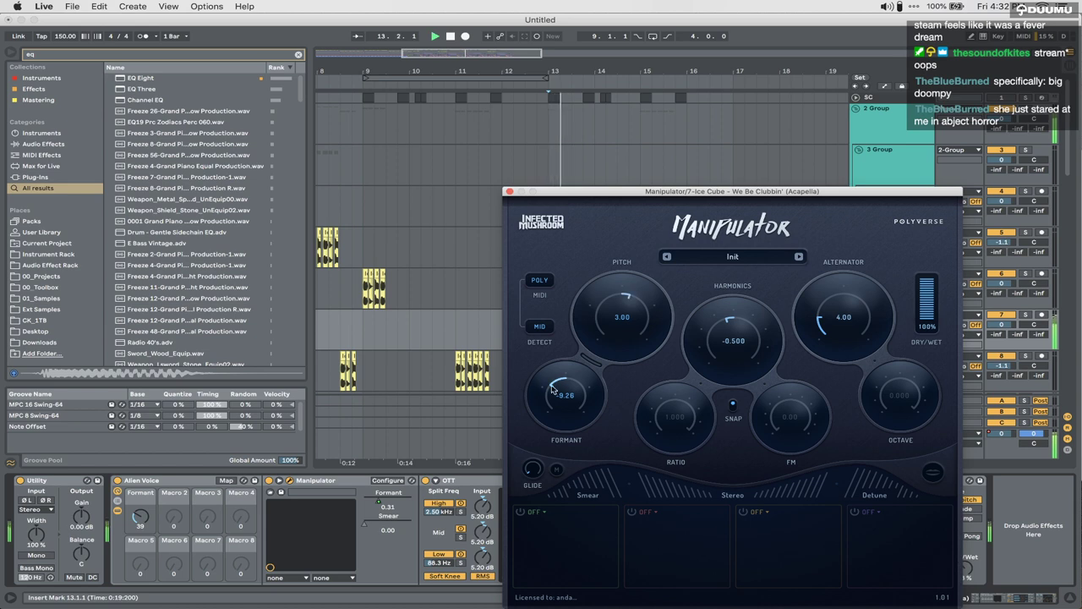
{"action": "left_click_drag", "start_coordinate": [552, 388], "coordinate": [555, 377]}
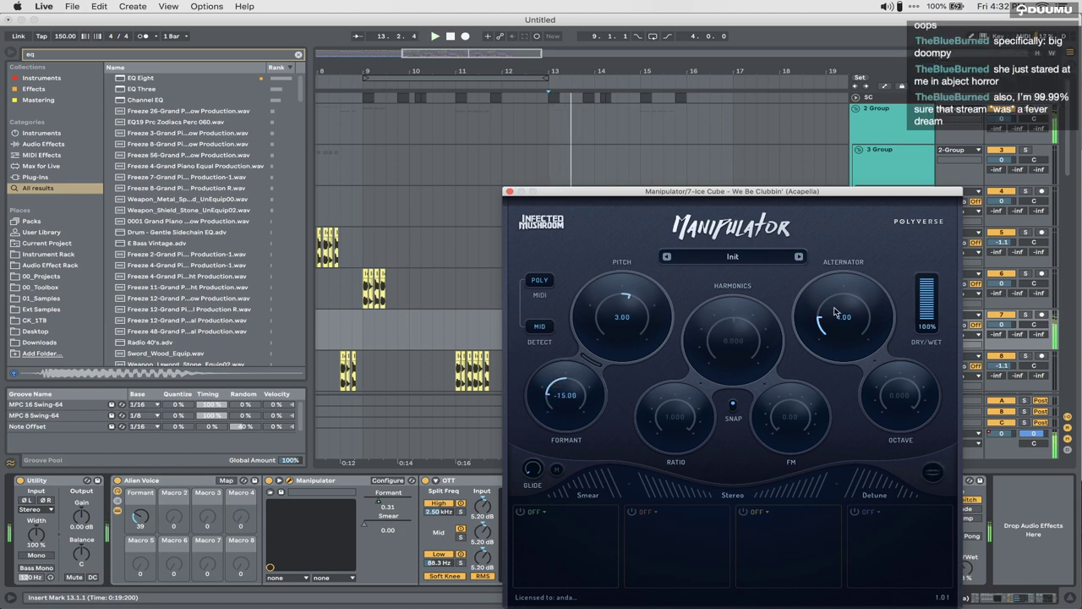
Step: Set the Alternator to 11.00 and the Ratio to 0.500 in track 7's Manipulator, then close the plugin
{"action": "left_click_drag", "start_coordinate": [682, 407], "coordinate": [663, 459]}
{"action": "key", "text": "space"}
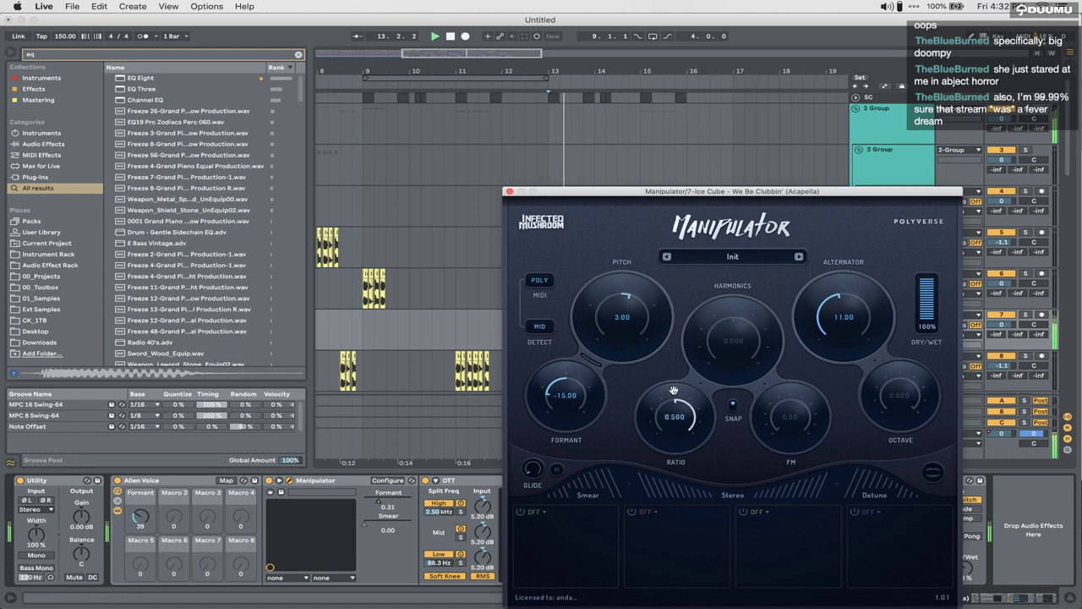
{"action": "key", "text": "space"}
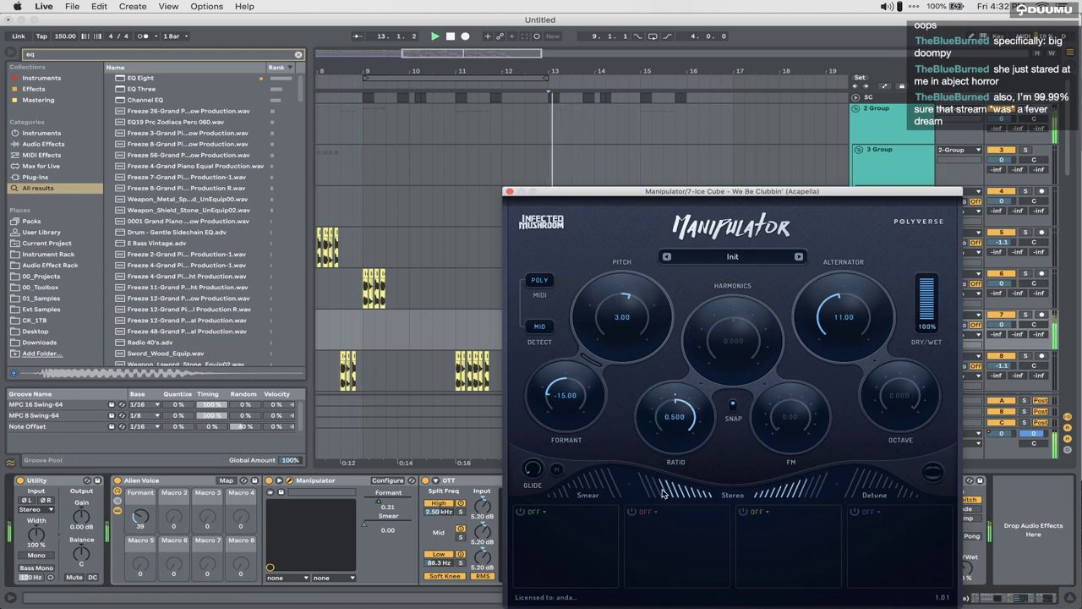
{"action": "left_click", "coordinate": [509, 192]}
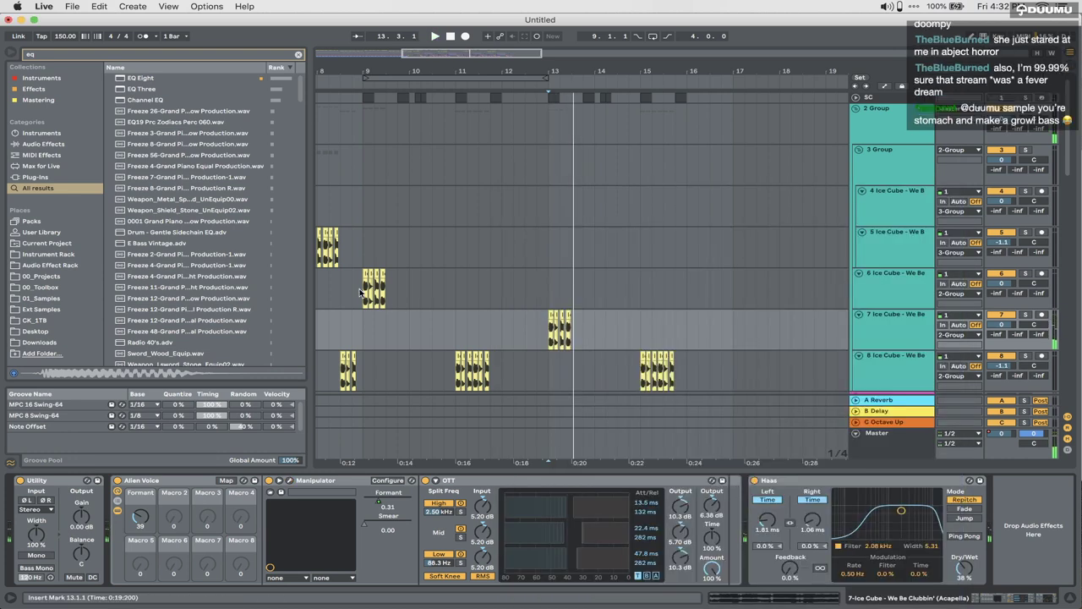
Step: Set Manipulator's Harmonics to 0.000 on both track 6 and 3 Group, closing each plugin window
{"action": "left_click", "coordinate": [290, 480]}
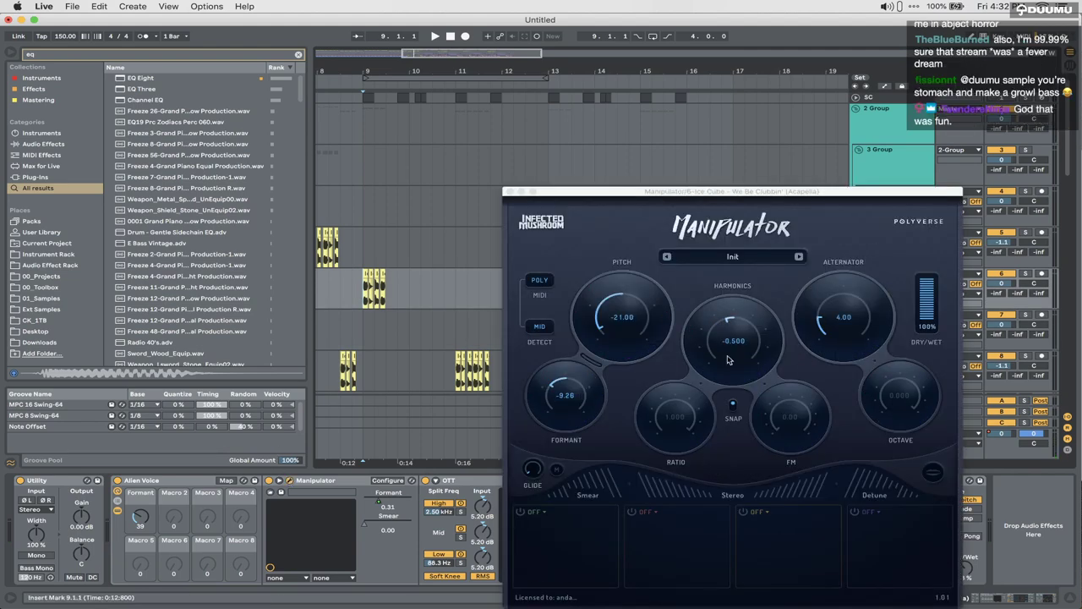
{"action": "left_click_drag", "start_coordinate": [727, 361], "coordinate": [732, 320]}
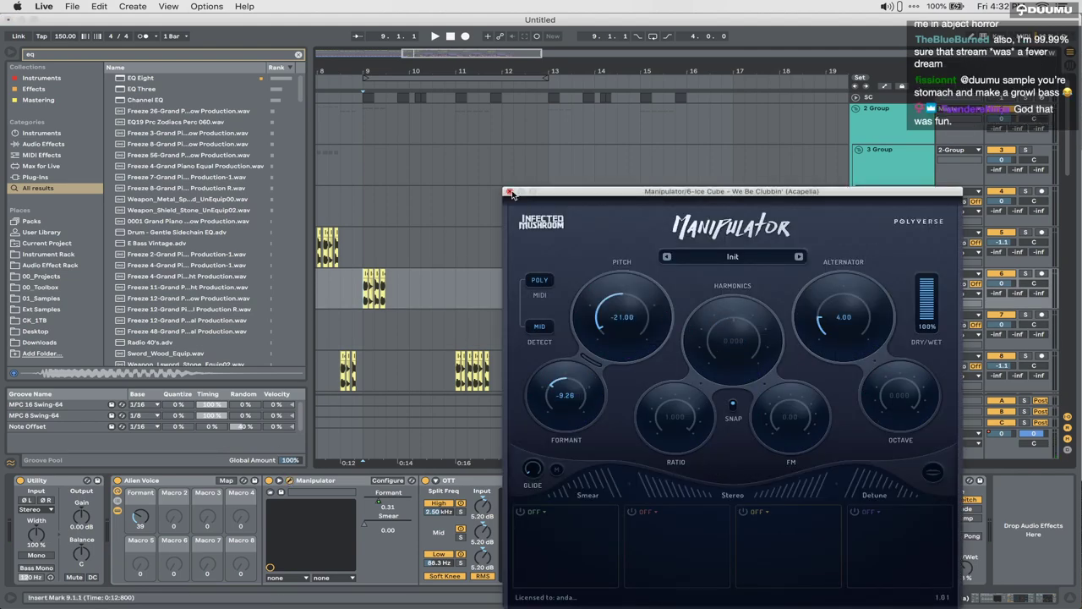
{"action": "left_click", "coordinate": [510, 193]}
{"action": "left_click", "coordinate": [513, 201]}
{"action": "left_click", "coordinate": [511, 167]}
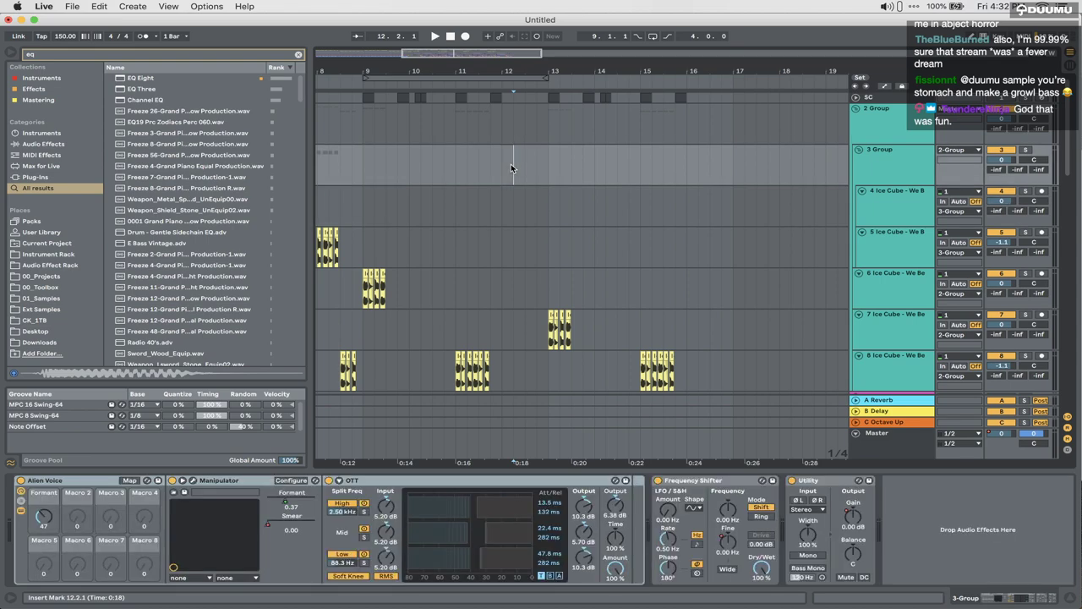
{"action": "left_click", "coordinate": [193, 480]}
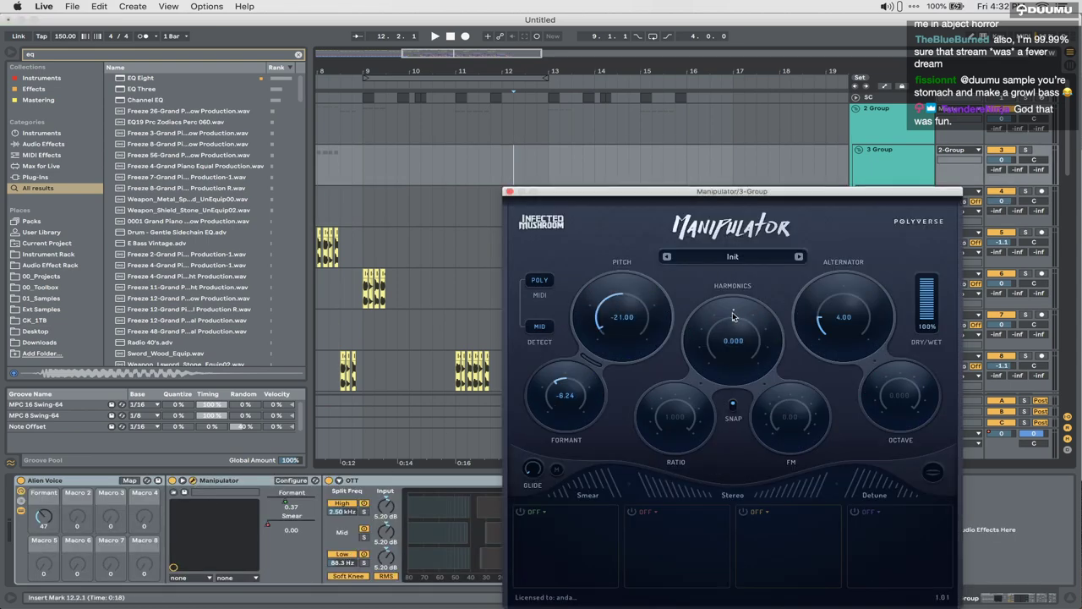
{"action": "left_click", "coordinate": [499, 188]}
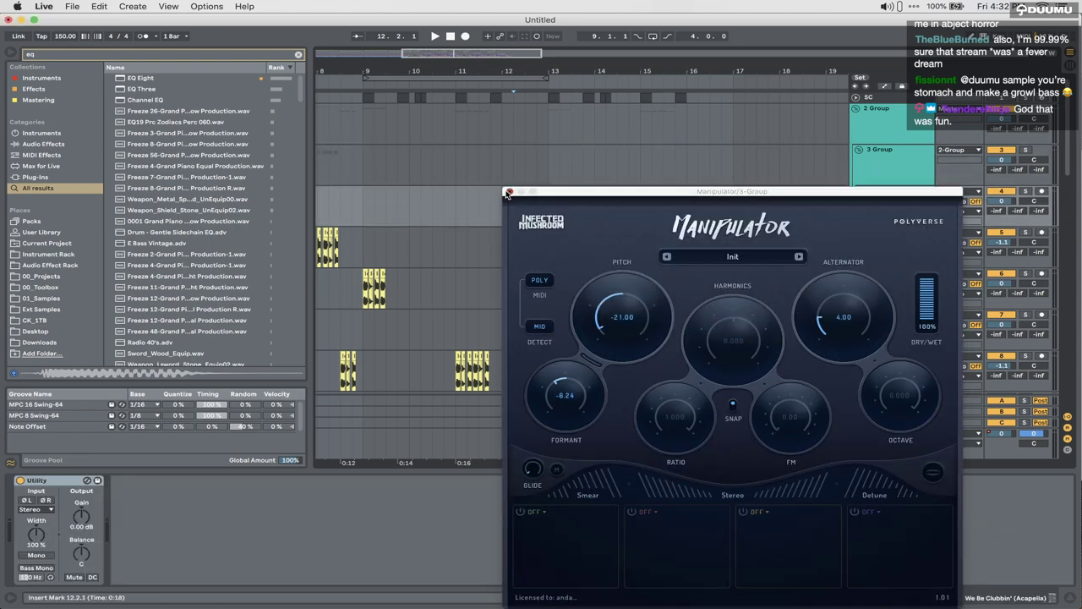
{"action": "left_click", "coordinate": [508, 192]}
Step: Play the arrangement from 8.2.1 at a higher system volume and review the drop's bass tracks
{"action": "left_click", "coordinate": [322, 296]}
{"action": "key", "text": "space"}
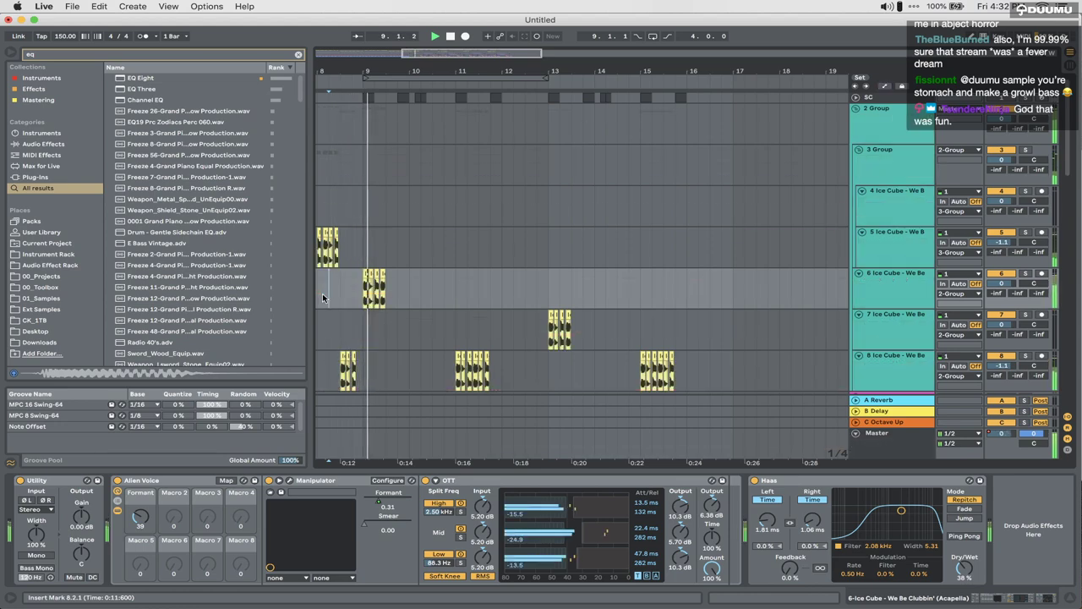
{"action": "key", "text": "XF86AudioRaiseVolume"}
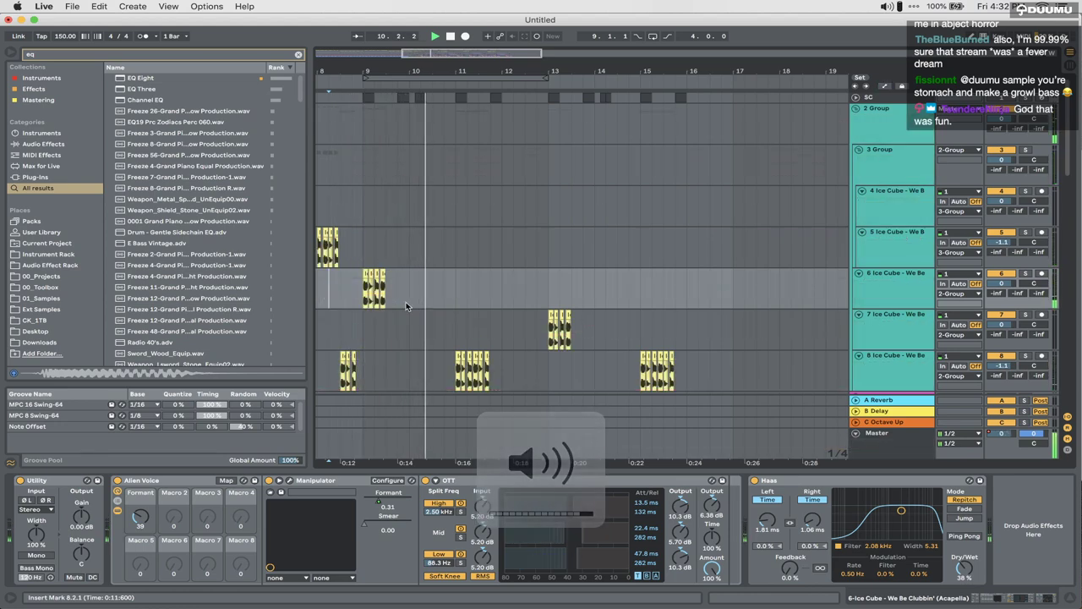
{"action": "scroll", "coordinate": [423, 304], "scroll_direction": "down", "scroll_amount": 15}
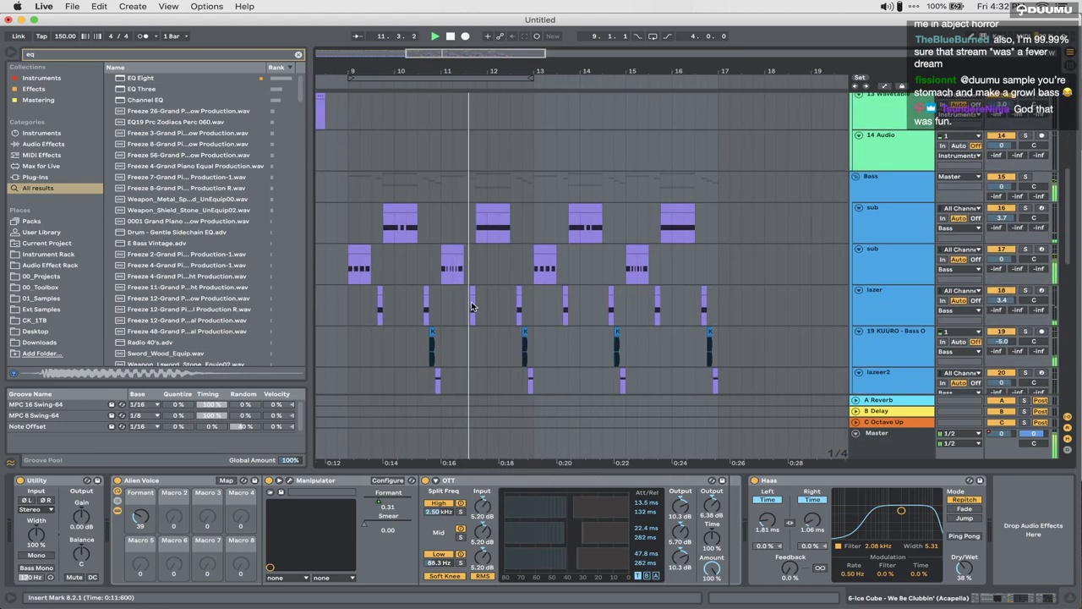
Step: Try transposing all notes of track 17's sub clip at bar 13 by octaves, up to D#5 and down to D#3
{"action": "double_click", "coordinate": [539, 250]}
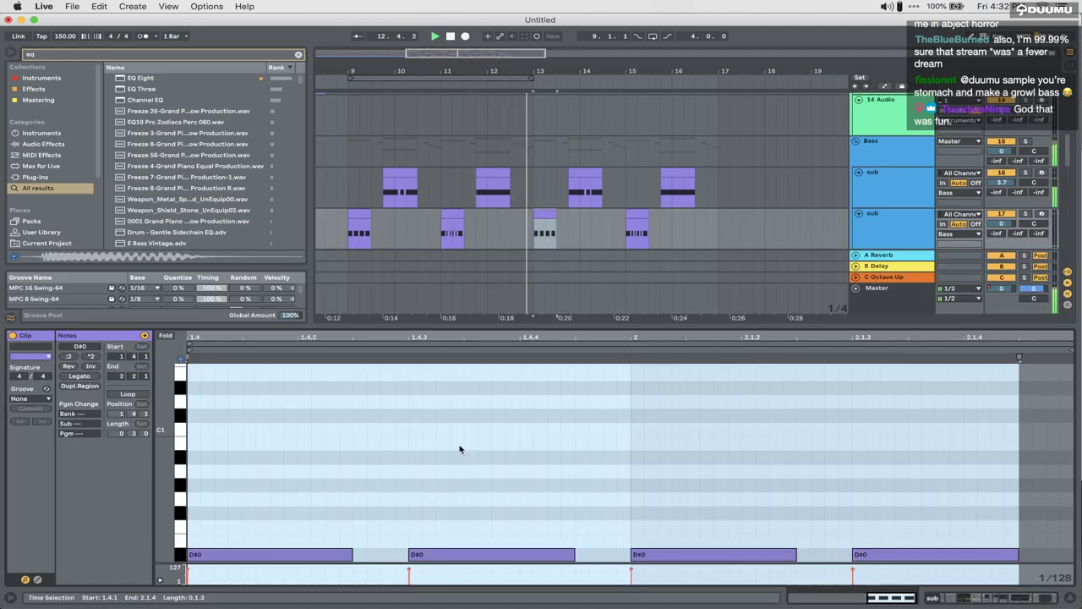
{"action": "key", "text": "space"}
{"action": "left_click", "coordinate": [422, 493]}
{"action": "key", "text": "super+a"}
{"action": "key", "text": "shift+Up"}
{"action": "key", "text": "shift+Up"}
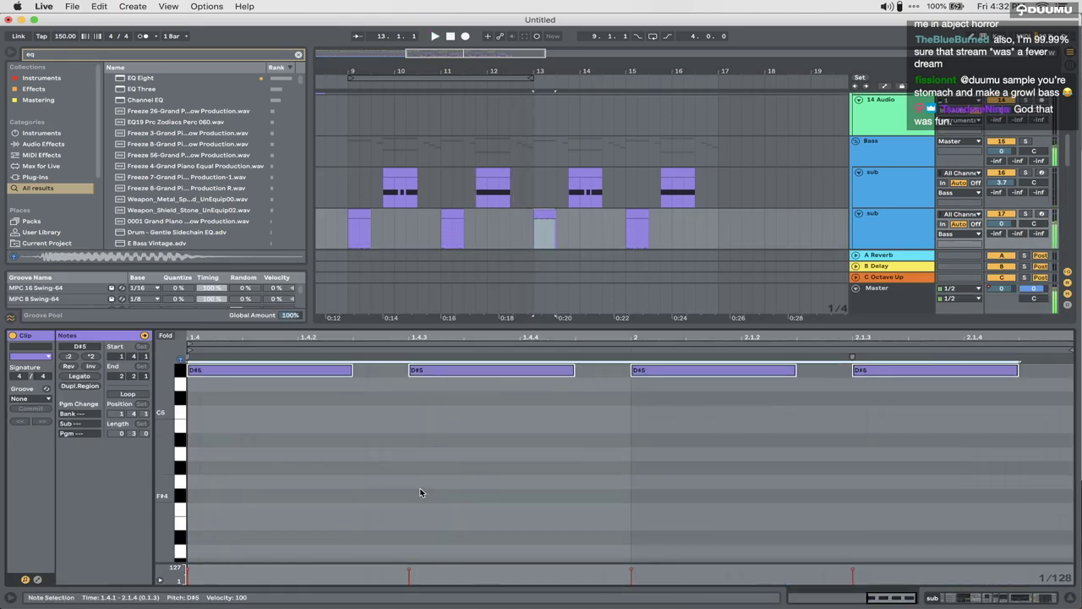
{"action": "scroll", "coordinate": [420, 493], "scroll_direction": "up", "scroll_amount": 4}
{"action": "key", "text": "shift+Down"}
{"action": "key", "text": "shift+Down"}
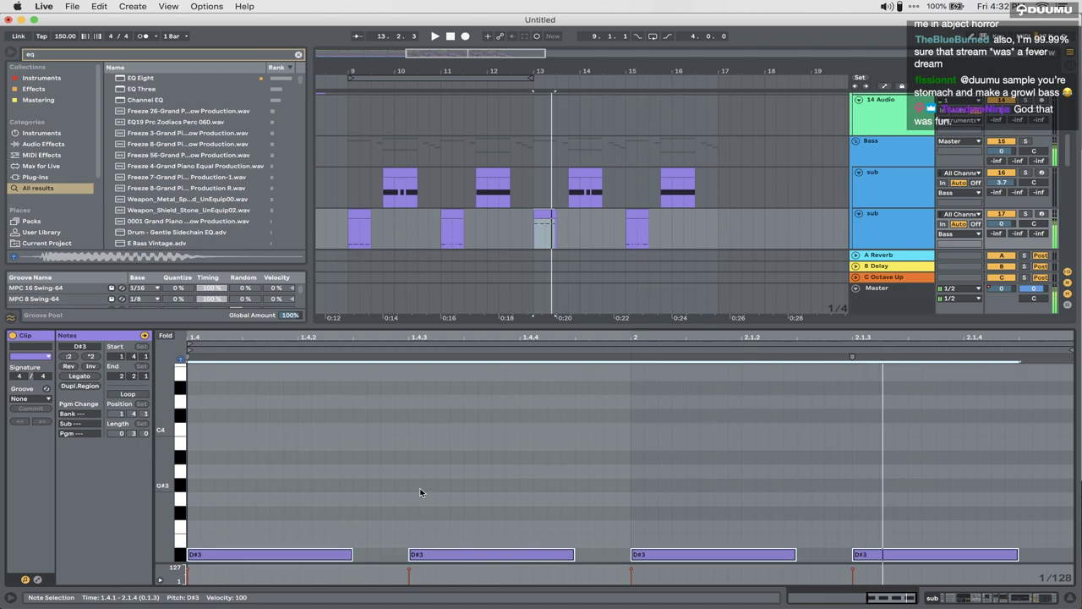
Step: Duplicate sub track 17 and delete the copy's clips before bar 13
{"action": "left_click", "coordinate": [908, 224]}
{"action": "key", "text": "super+d"}
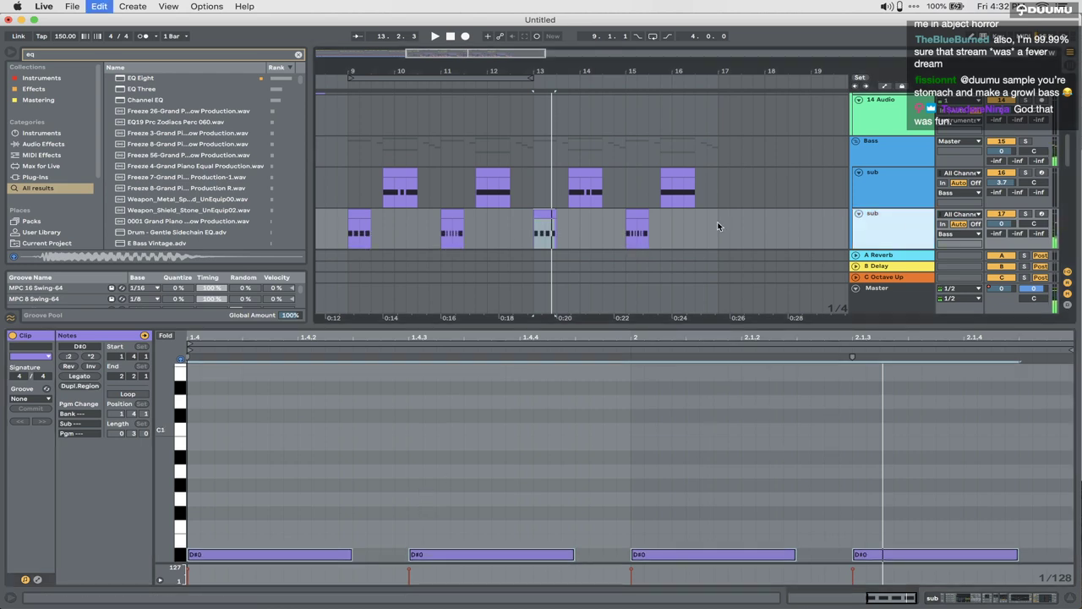
{"action": "scroll", "coordinate": [720, 226], "scroll_direction": "down", "scroll_amount": 3}
{"action": "left_click_drag", "start_coordinate": [507, 202], "coordinate": [308, 201]}
{"action": "key", "text": "Delete"}
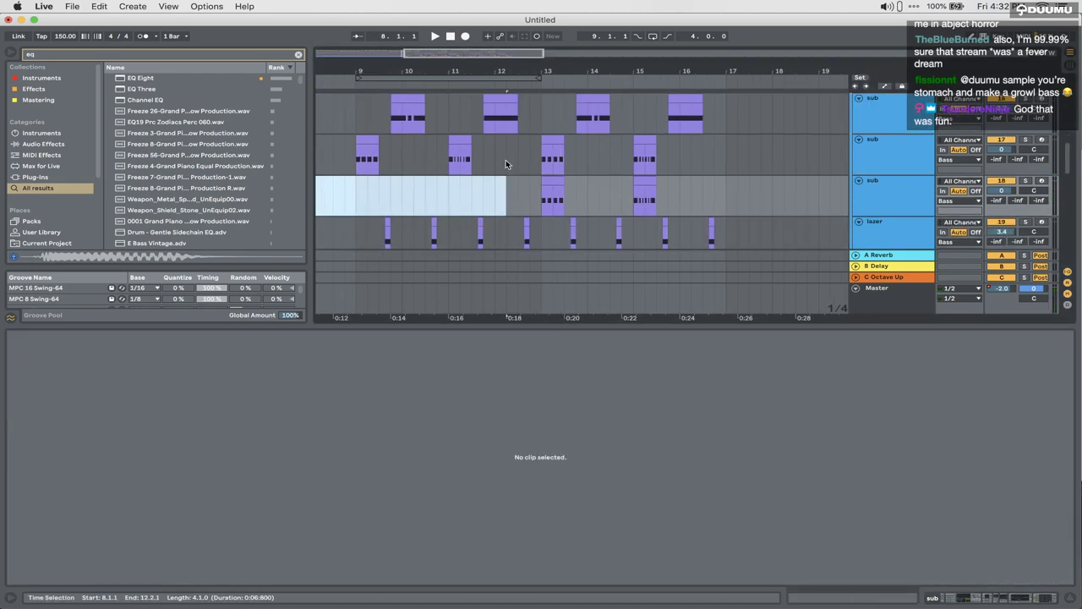
Step: Delete sub track 17's clip at bar 13 and the duplicate sub track 18's clip at bar 15
{"action": "left_click_drag", "start_coordinate": [531, 163], "coordinate": [565, 162]}
{"action": "key", "text": "Delete"}
{"action": "left_click", "coordinate": [638, 194]}
{"action": "left_click_drag", "start_coordinate": [642, 194], "coordinate": [679, 194]}
{"action": "key", "text": "Delete"}
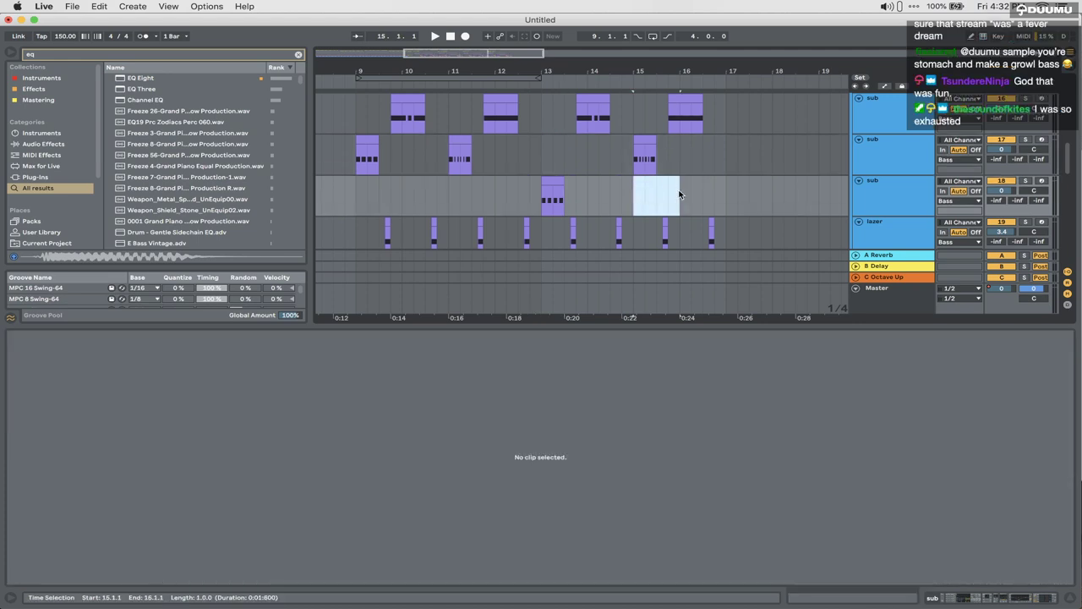
Step: Solo sub track 18, audition its bar 13 clip, and set Operator's oscillator B Coarse to 27
{"action": "left_click", "coordinate": [545, 193]}
{"action": "left_click", "coordinate": [1024, 180]}
{"action": "key", "text": "space"}
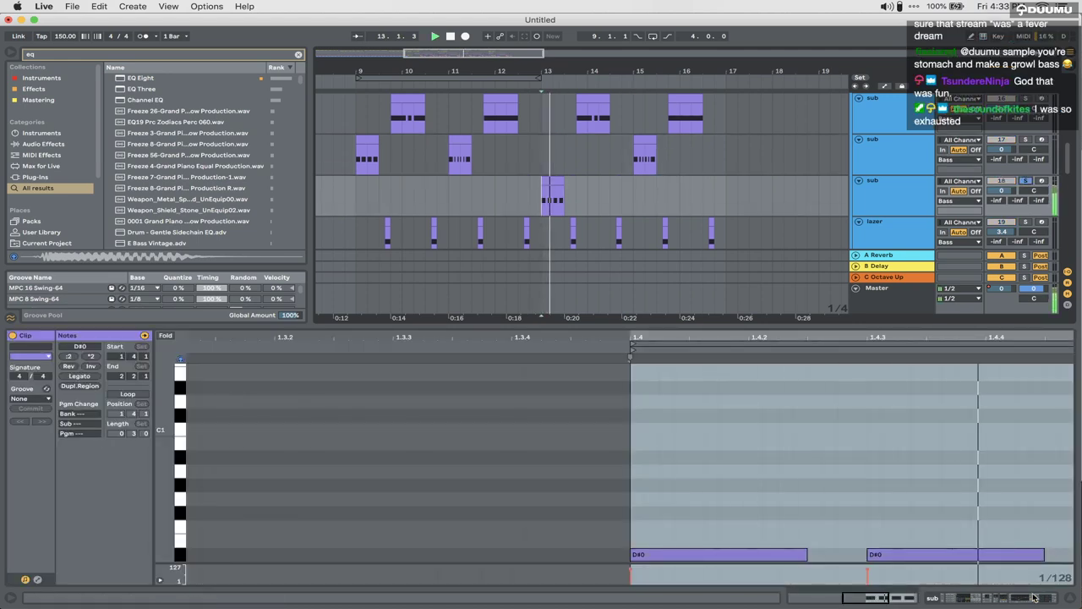
{"action": "key", "text": "space"}
{"action": "key", "text": "shift+Tab"}
{"action": "key", "text": "space"}
{"action": "key", "text": "space"}
{"action": "left_click", "coordinate": [91, 550]}
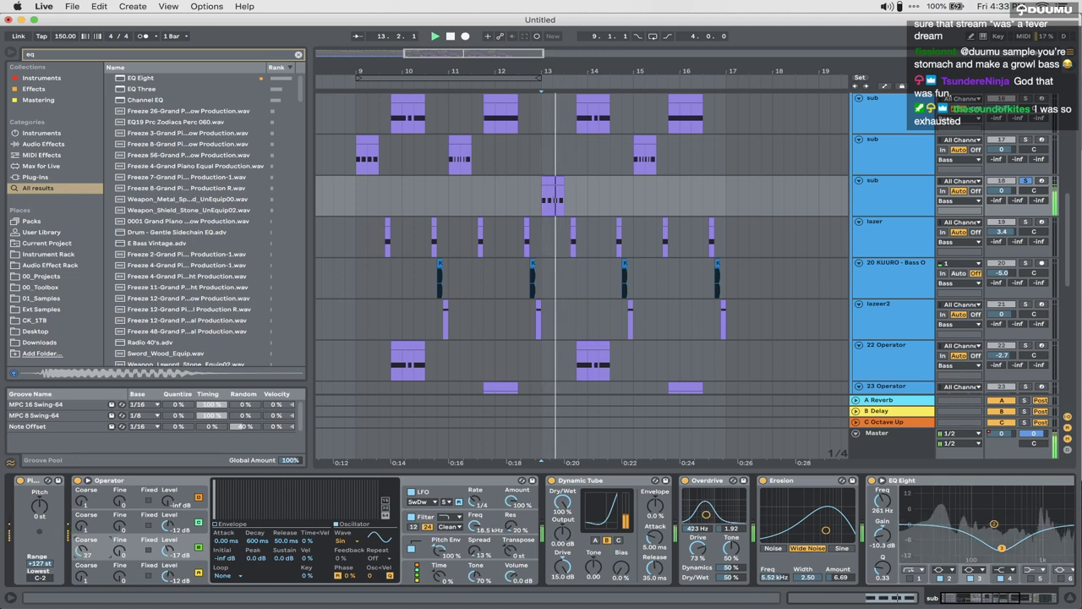
{"action": "left_click", "coordinate": [1026, 182]}
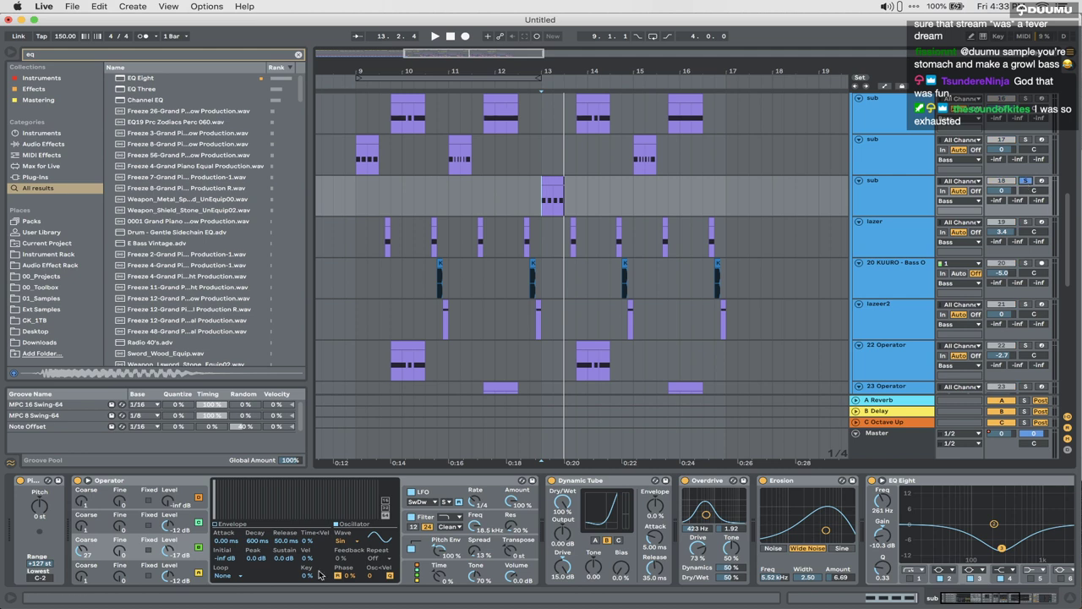
Step: Set the pitch envelope decay of sub track 18's Operator to 159 ms, unsolo the track and play from bar 13
{"action": "left_click", "coordinate": [414, 559]}
{"action": "key", "text": "space"}
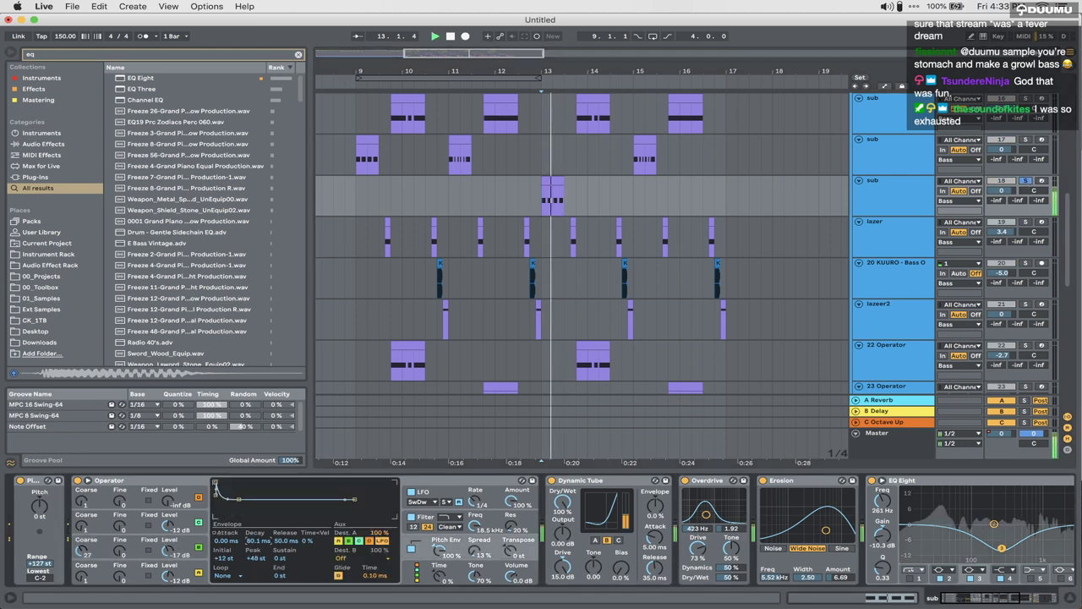
{"action": "key", "text": "space"}
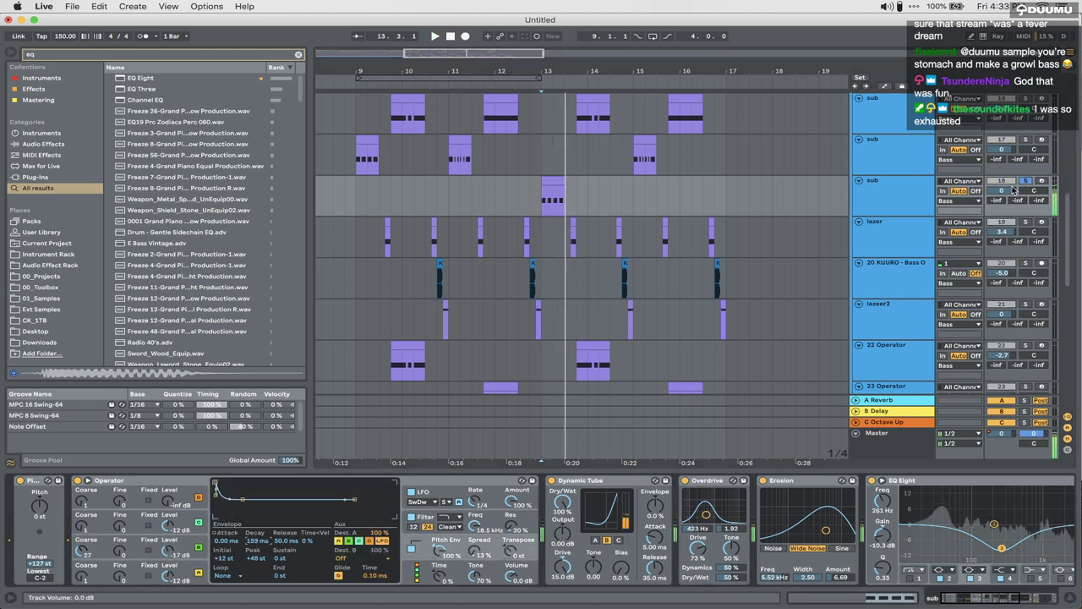
{"action": "left_click", "coordinate": [1026, 182]}
{"action": "key", "text": "space"}
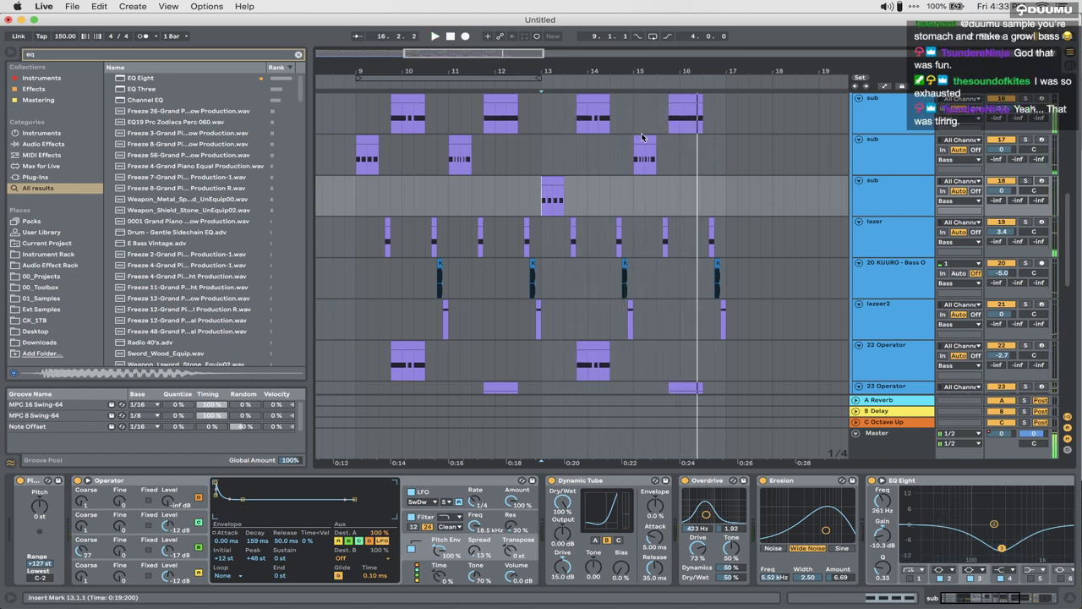
Step: Move the bar 15 clip from sub track 17 to sub track 18 and raise its 1.4.4 note to D#1
{"action": "left_click_drag", "start_coordinate": [644, 152], "coordinate": [642, 183]}
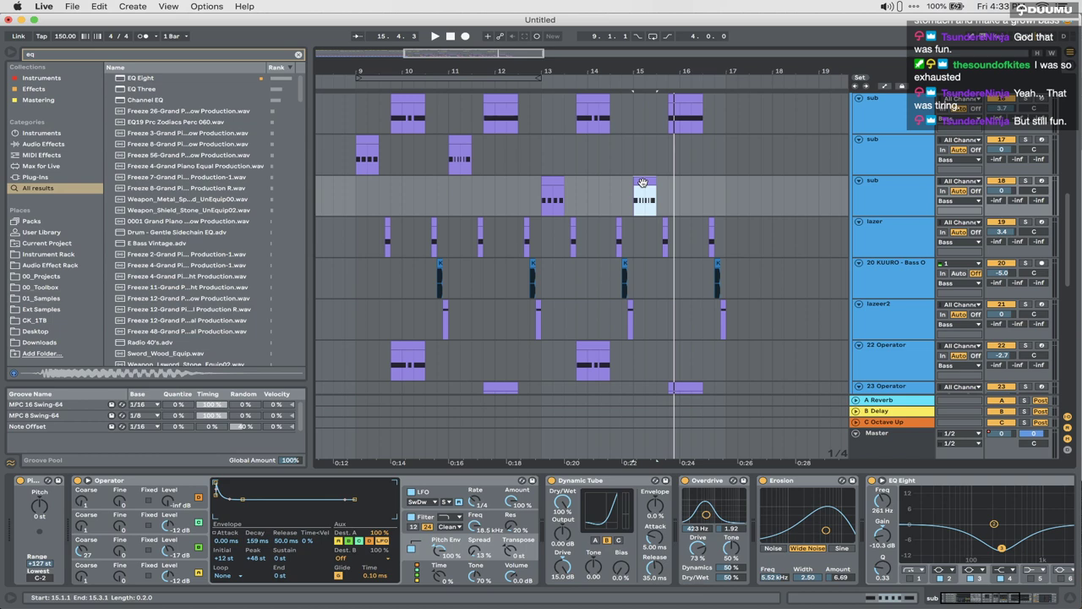
{"action": "double_click", "coordinate": [642, 182]}
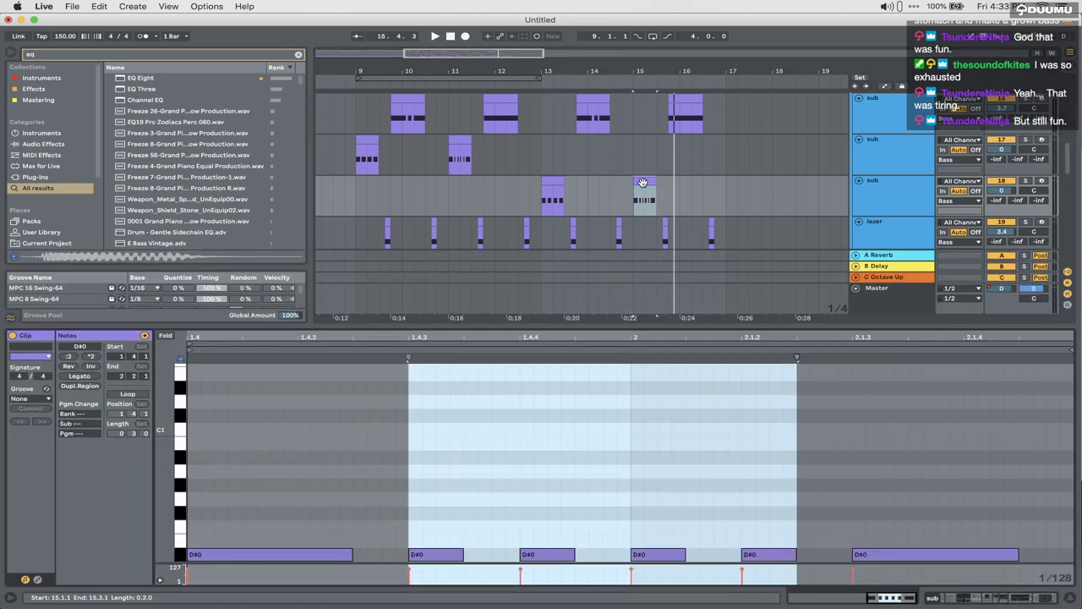
{"action": "left_click_drag", "start_coordinate": [424, 510], "coordinate": [788, 561]}
{"action": "left_click", "coordinate": [571, 530]}
{"action": "left_click", "coordinate": [552, 556]}
{"action": "key", "text": "shift+Down"}
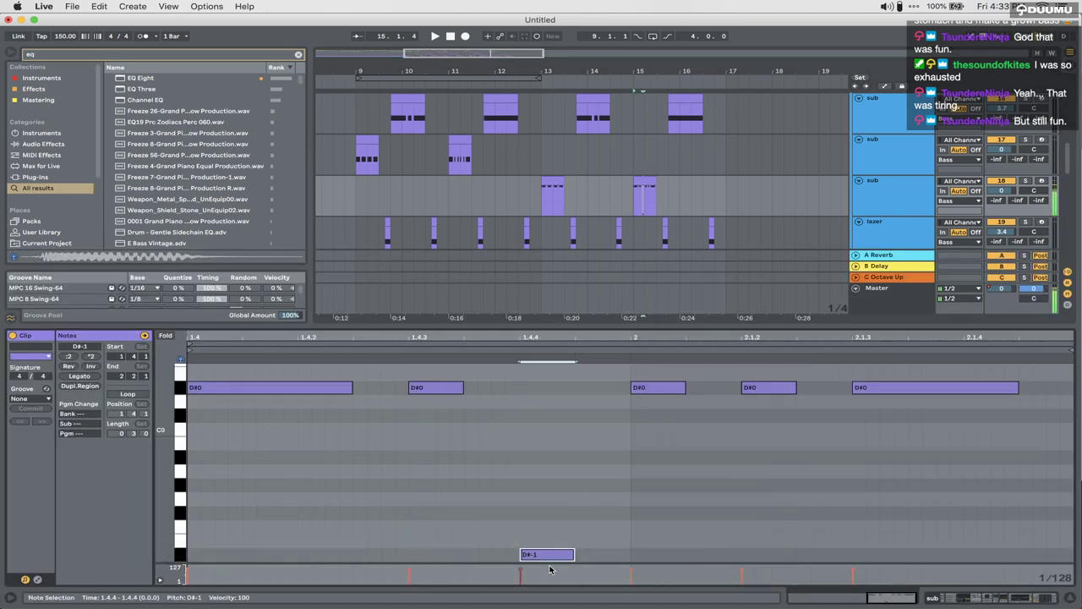
{"action": "key", "text": "shift+Up"}
{"action": "key", "text": "shift+Up"}
Step: Lower the clip's note at 2.1.1 to D#-1, and try the 2.1.2 note an octave lower before restoring D#0
{"action": "left_click", "coordinate": [657, 536]}
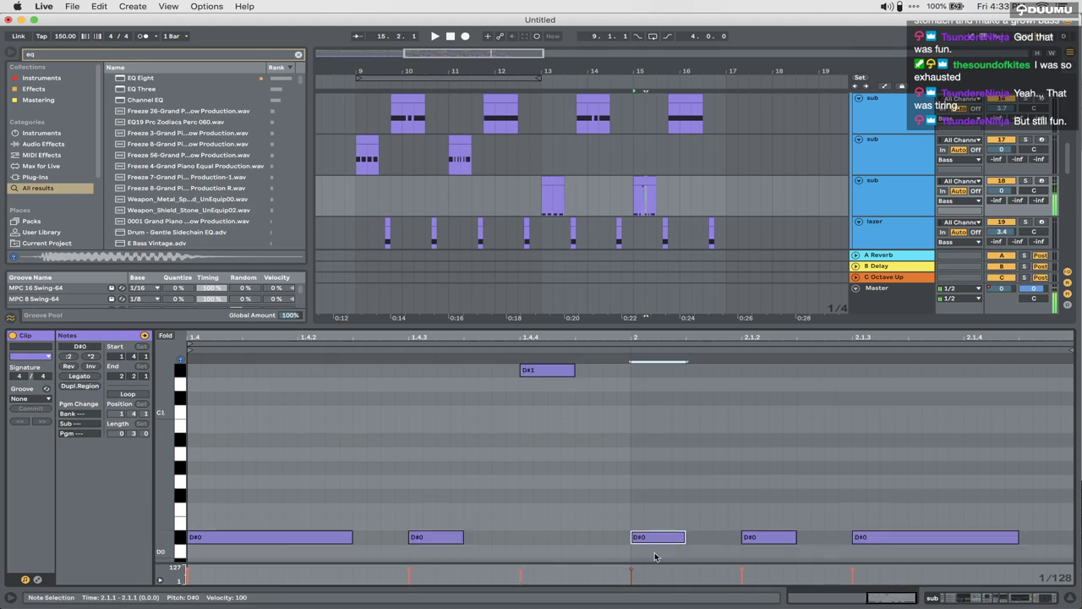
{"action": "key", "text": "shift+Down"}
{"action": "left_click", "coordinate": [769, 387]}
{"action": "key", "text": "shift+Down"}
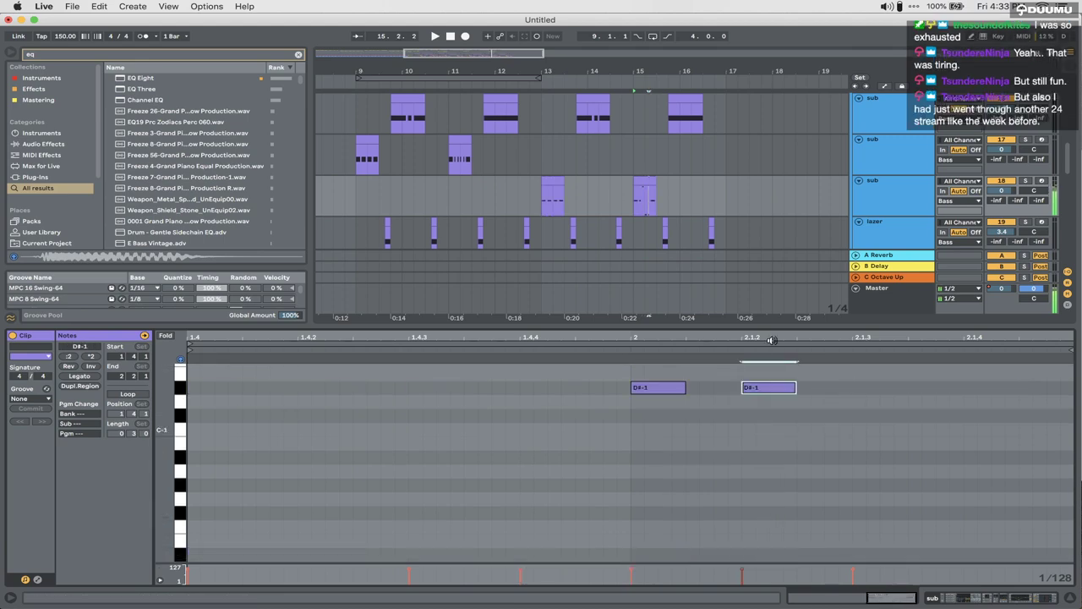
{"action": "key", "text": "shift+Up"}
Step: Duplicate sub track 18 and delete the copy's clips between bars 12 and 16
{"action": "key", "text": "shift+Tab"}
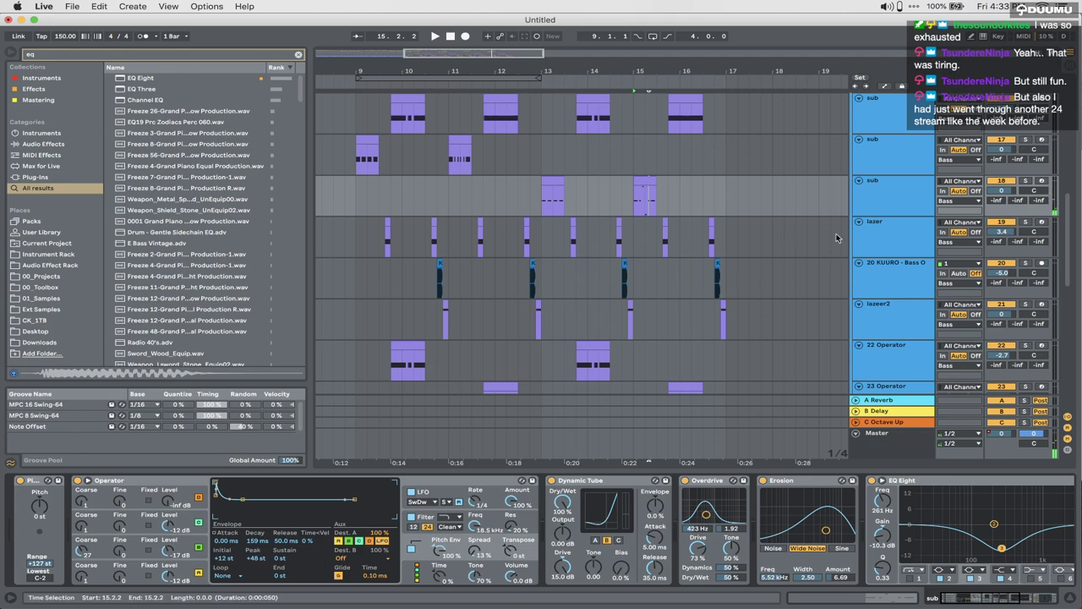
{"action": "scroll", "coordinate": [707, 295], "scroll_direction": "down", "scroll_amount": 2}
{"action": "left_click", "coordinate": [886, 165]}
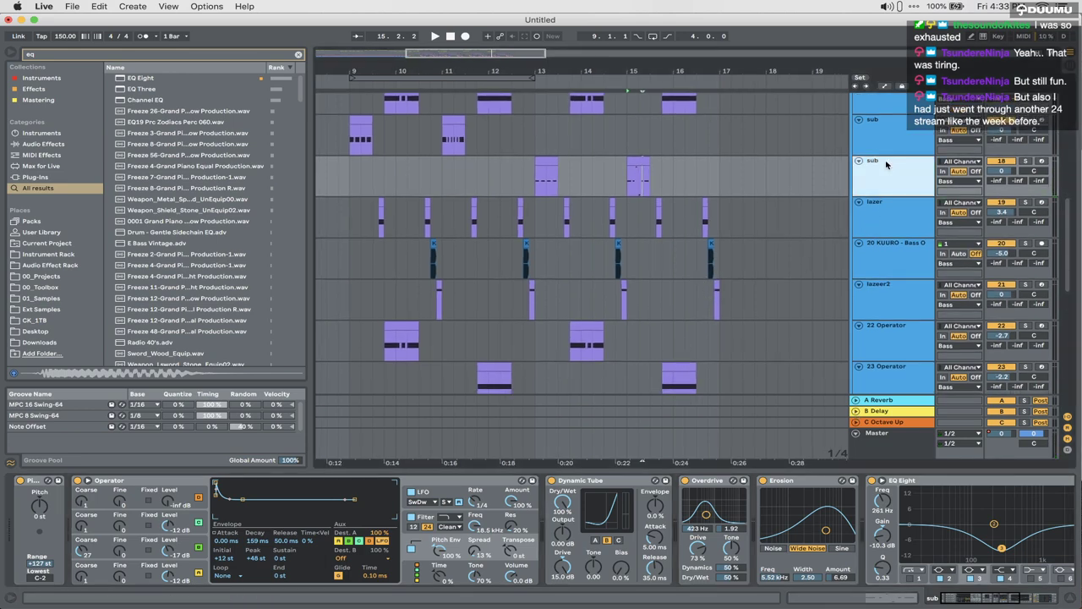
{"action": "key", "text": "super+d"}
{"action": "left_click_drag", "start_coordinate": [670, 233], "coordinate": [486, 226]}
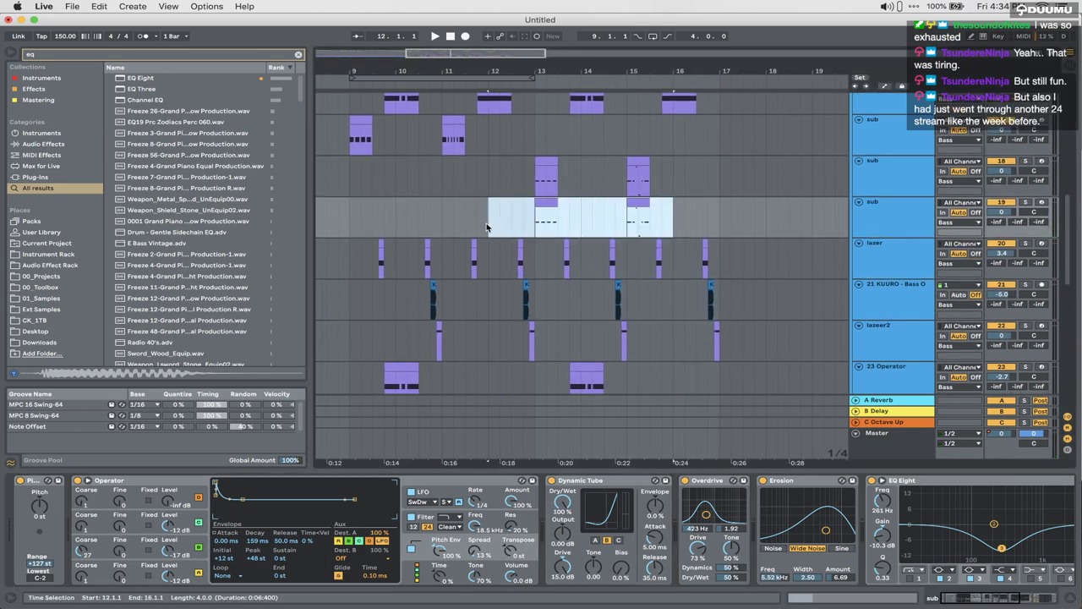
{"action": "key", "text": "Delete"}
Step: Move the 23 Operator clip at 13.4.1 onto sub track 19, transpose all its notes to D#-1 and play it
{"action": "scroll", "coordinate": [486, 225], "scroll_direction": "down", "scroll_amount": 5}
{"action": "left_click_drag", "start_coordinate": [675, 336], "coordinate": [675, 158]}
{"action": "key", "text": "super+z"}
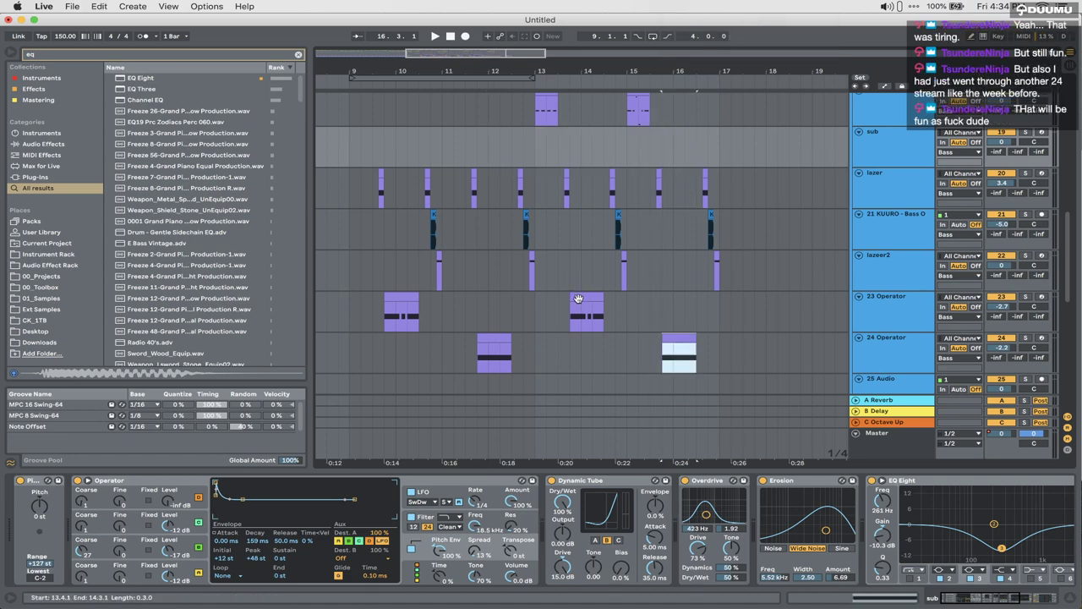
{"action": "left_click_drag", "start_coordinate": [578, 298], "coordinate": [584, 135]}
{"action": "double_click", "coordinate": [583, 133]}
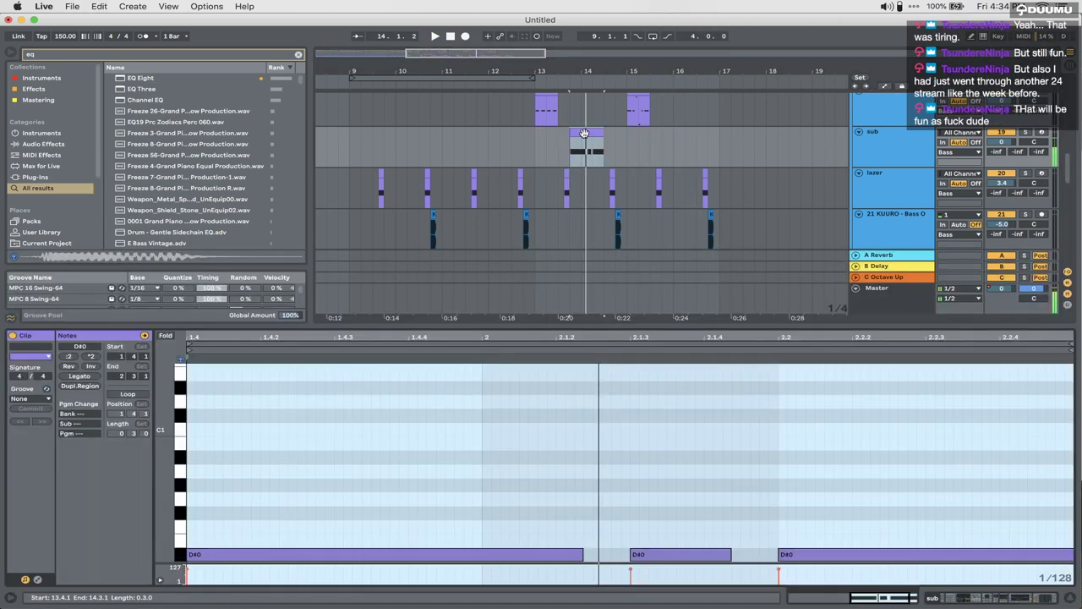
{"action": "left_click", "coordinate": [495, 478]}
{"action": "key", "text": "super+a"}
{"action": "key", "text": "shift+Down"}
{"action": "key", "text": "space"}
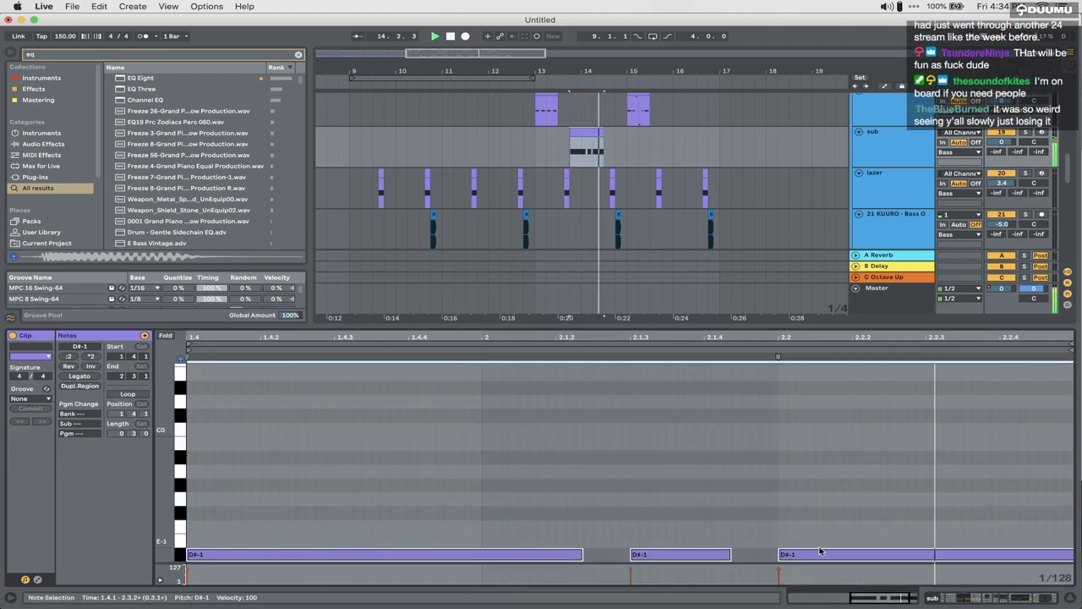
Step: In sub track 19's Operator, set oscillator B's level to -16 dB and oscillator C's level to -13 dB during playback
{"action": "left_click", "coordinate": [972, 601]}
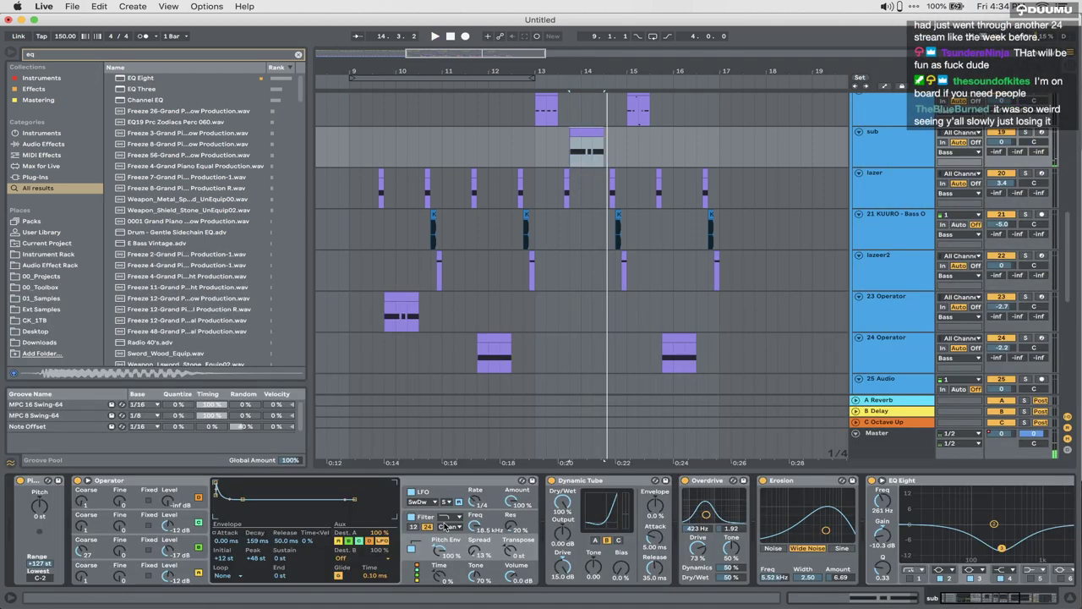
{"action": "left_click", "coordinate": [204, 551]}
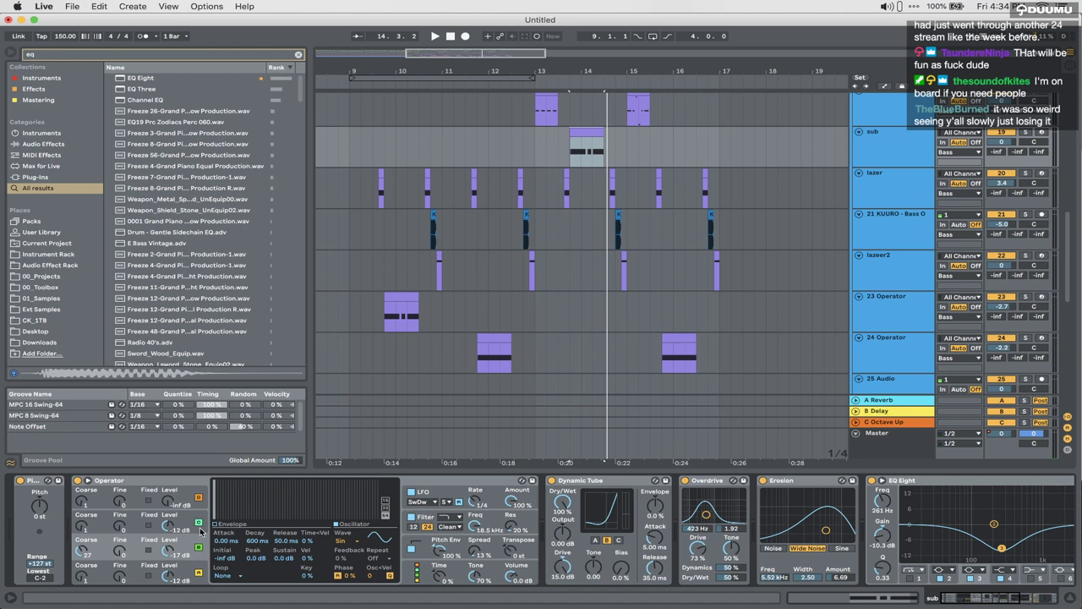
{"action": "left_click", "coordinate": [203, 567]}
{"action": "left_click", "coordinate": [262, 541]}
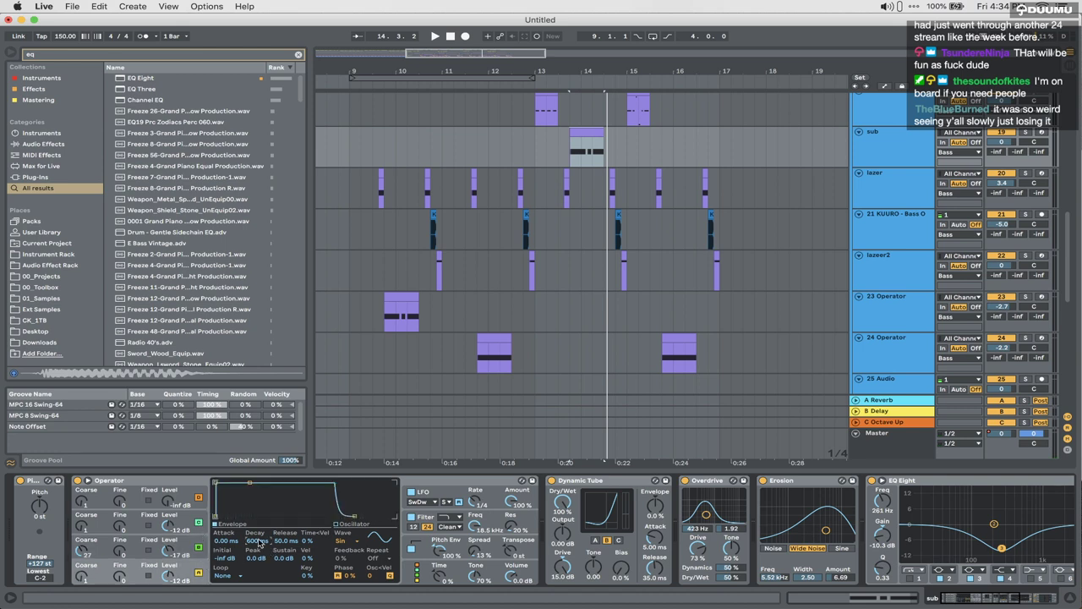
{"action": "key", "text": "space"}
{"action": "left_click_drag", "start_coordinate": [170, 554], "coordinate": [119, 509]}
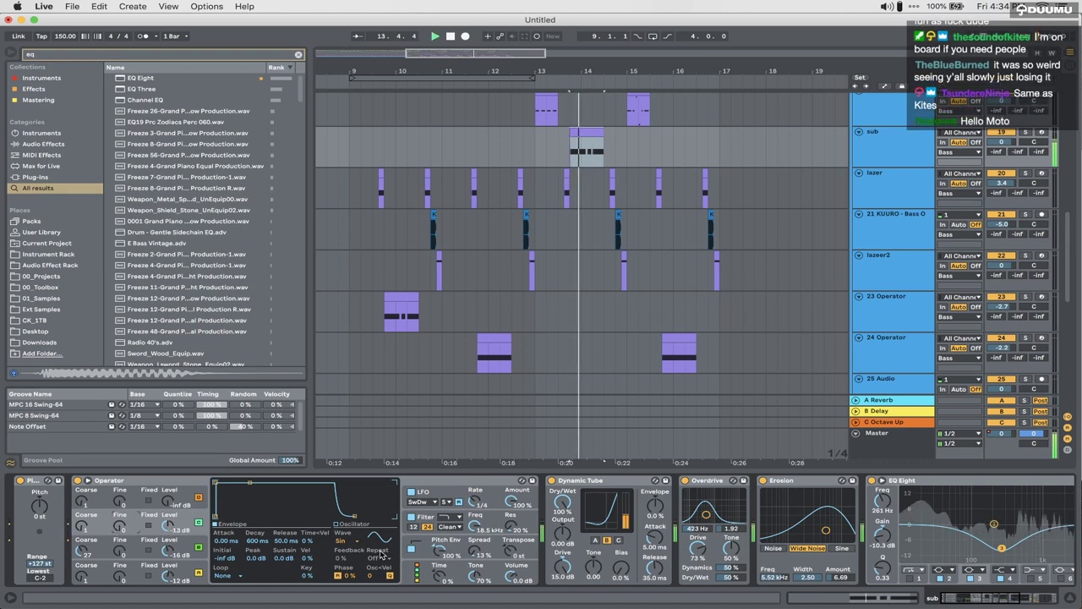
Step: Try the Square 4 waveform on Operator's oscillator C, and change it to Triangle
{"action": "left_click", "coordinate": [343, 540]}
{"action": "left_click", "coordinate": [347, 448]}
{"action": "left_click", "coordinate": [343, 540]}
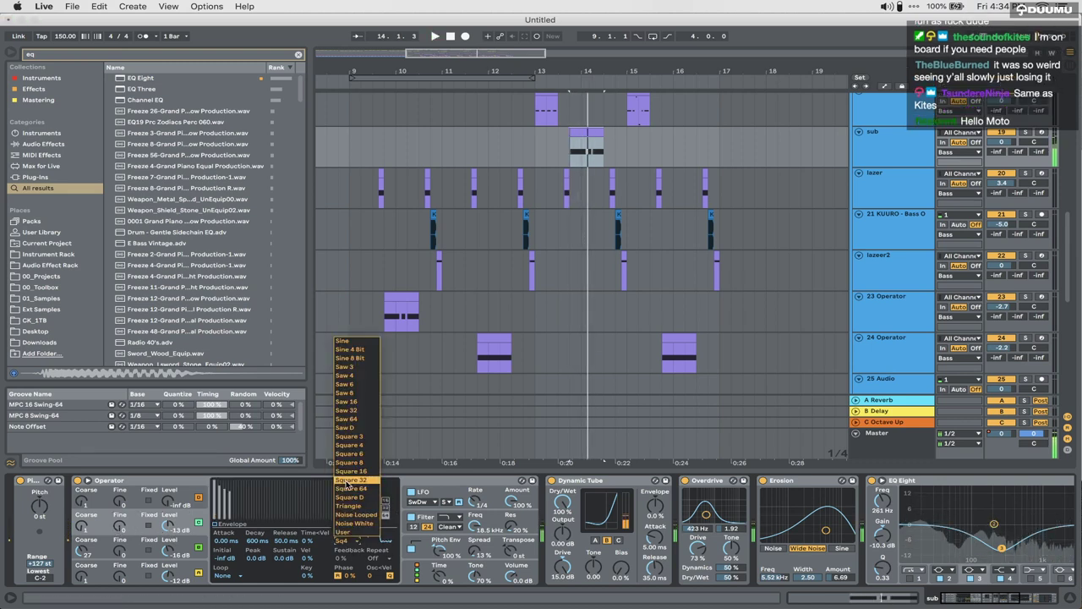
{"action": "left_click", "coordinate": [350, 511]}
{"action": "key", "text": "space"}
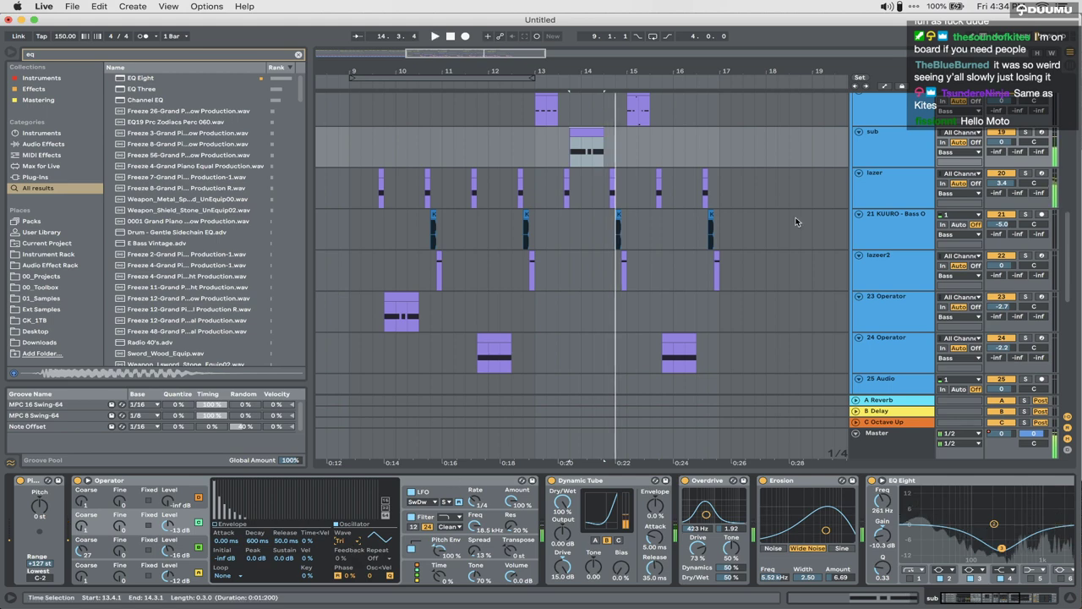
Step: Raise sub track 19's volume to 1.8 dB while playing its clip
{"action": "key", "text": "space"}
{"action": "left_click_drag", "start_coordinate": [1002, 142], "coordinate": [1002, 136]}
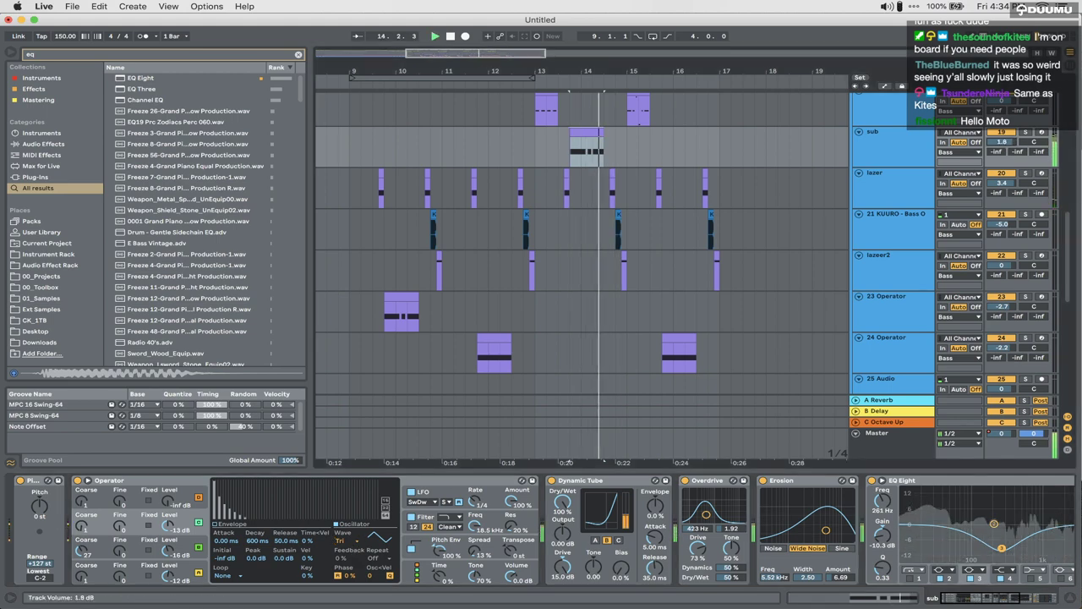
{"action": "key", "text": "space"}
Step: Check sub track 16 around bar 14 using its solo, unsolo it, and play the drop from 8.1.1
{"action": "scroll", "coordinate": [524, 303], "scroll_direction": "up", "scroll_amount": 3}
{"action": "scroll", "coordinate": [524, 304], "scroll_direction": "up", "scroll_amount": 2}
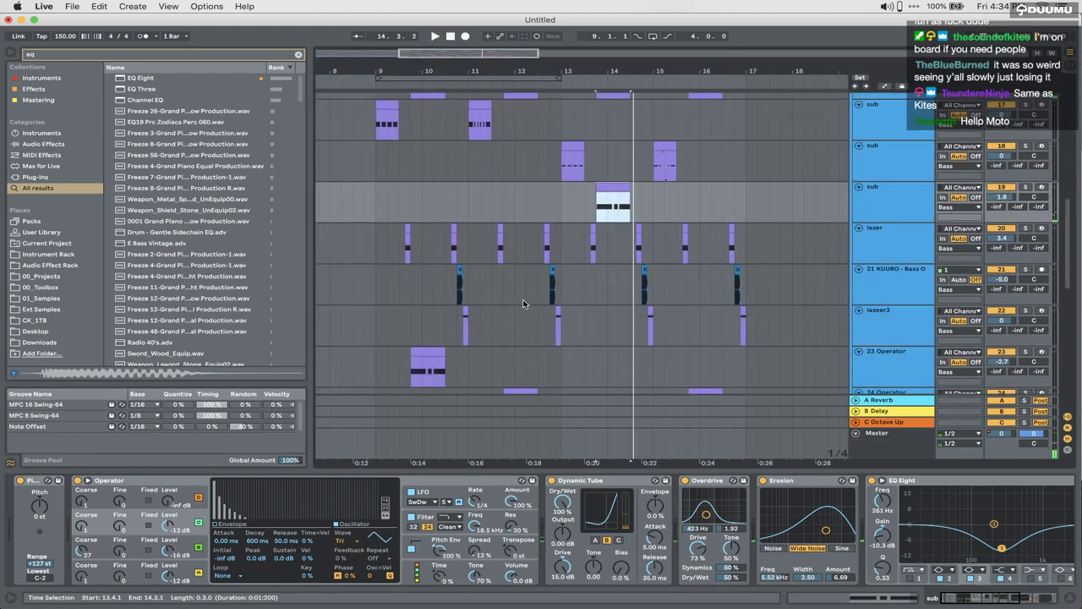
{"action": "scroll", "coordinate": [523, 303], "scroll_direction": "down", "scroll_amount": 4}
{"action": "scroll", "coordinate": [643, 315], "scroll_direction": "up", "scroll_amount": 3}
{"action": "scroll", "coordinate": [642, 316], "scroll_direction": "up", "scroll_amount": 2}
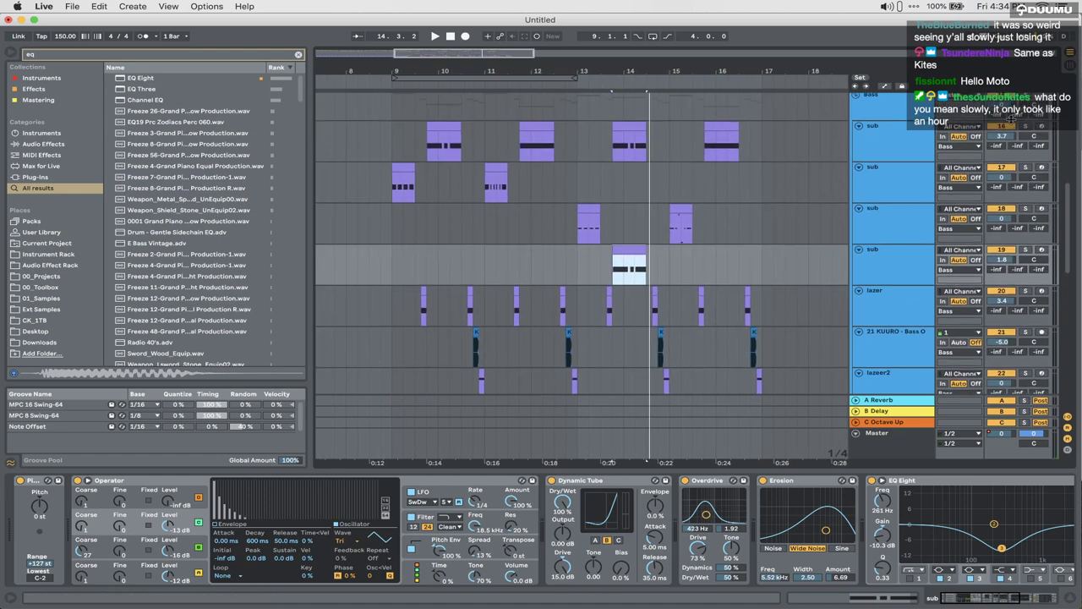
{"action": "left_click", "coordinate": [1023, 127]}
{"action": "key", "text": "space"}
{"action": "key", "text": "space"}
{"action": "left_click", "coordinate": [1024, 127]}
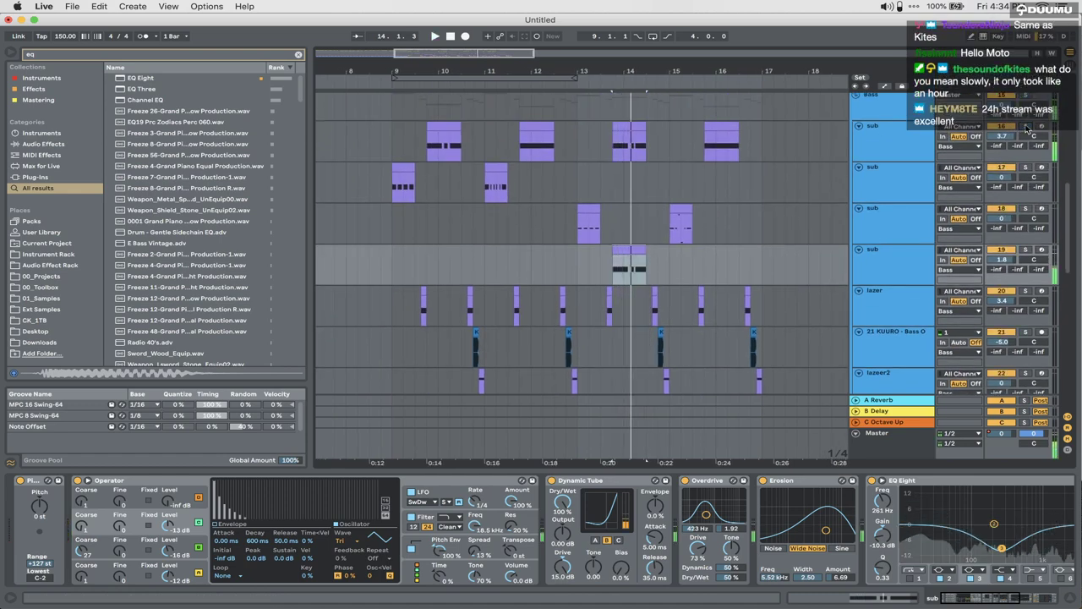
{"action": "left_click", "coordinate": [339, 263]}
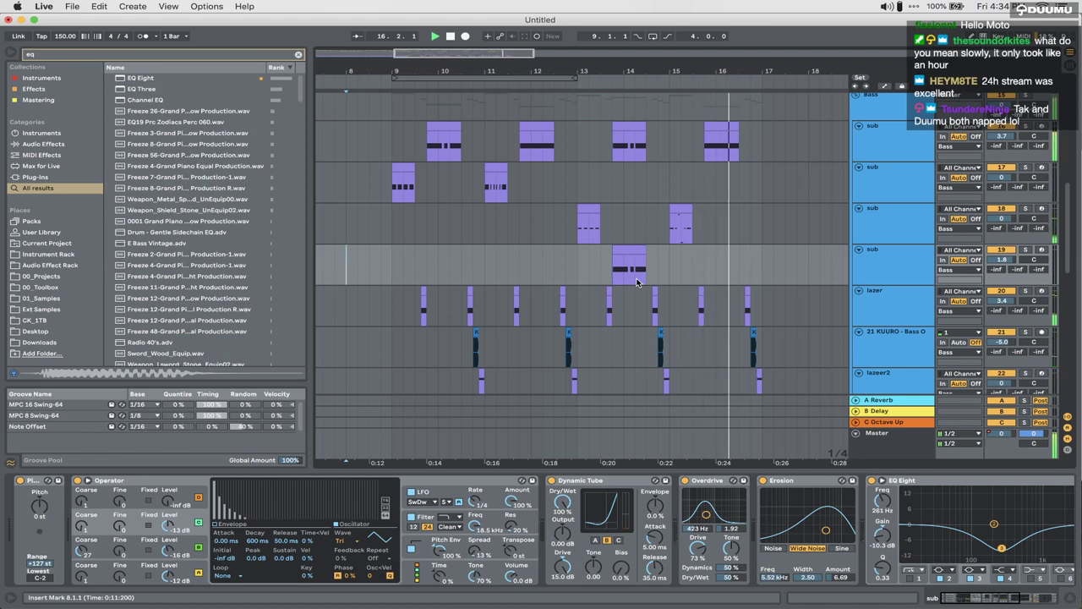
Step: Move the clip at 13.4.1 from sub track 19 back to 23 Operator and transpose its notes to D#0
{"action": "scroll", "coordinate": [637, 282], "scroll_direction": "down", "scroll_amount": 3}
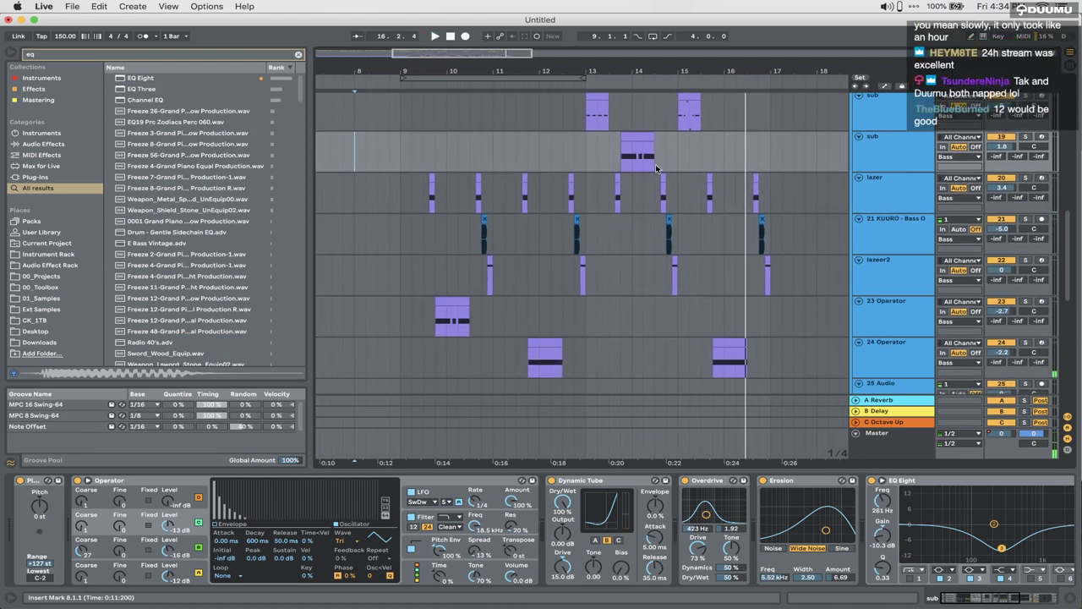
{"action": "key", "text": "space"}
{"action": "left_click", "coordinate": [627, 298]}
{"action": "left_click_drag", "start_coordinate": [629, 324], "coordinate": [629, 324]}
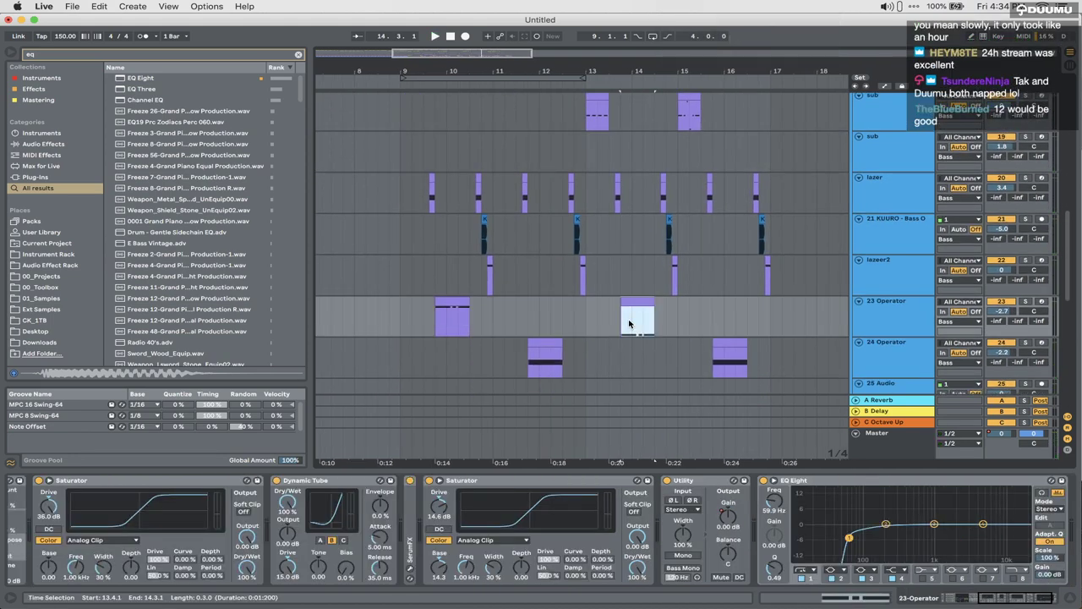
{"action": "double_click", "coordinate": [641, 301]}
Step: Play the returned clip briefly and bring up the Operator instrument in track 23's device chain
{"action": "key", "text": "space"}
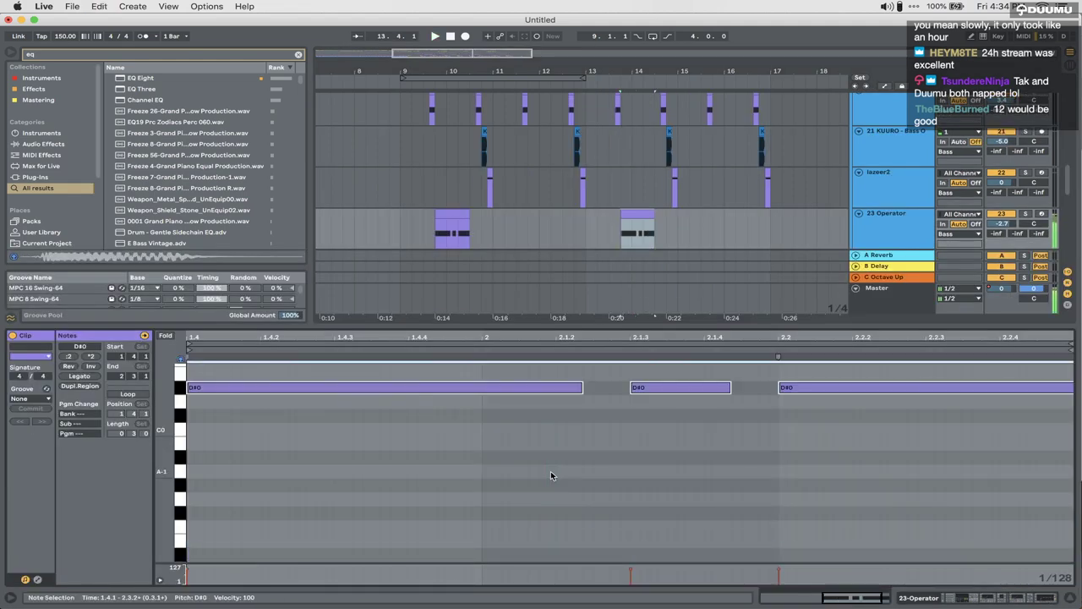
{"action": "key", "text": "space"}
{"action": "left_click", "coordinate": [918, 599]}
{"action": "scroll", "coordinate": [88, 575], "scroll_direction": "left", "scroll_amount": 10}
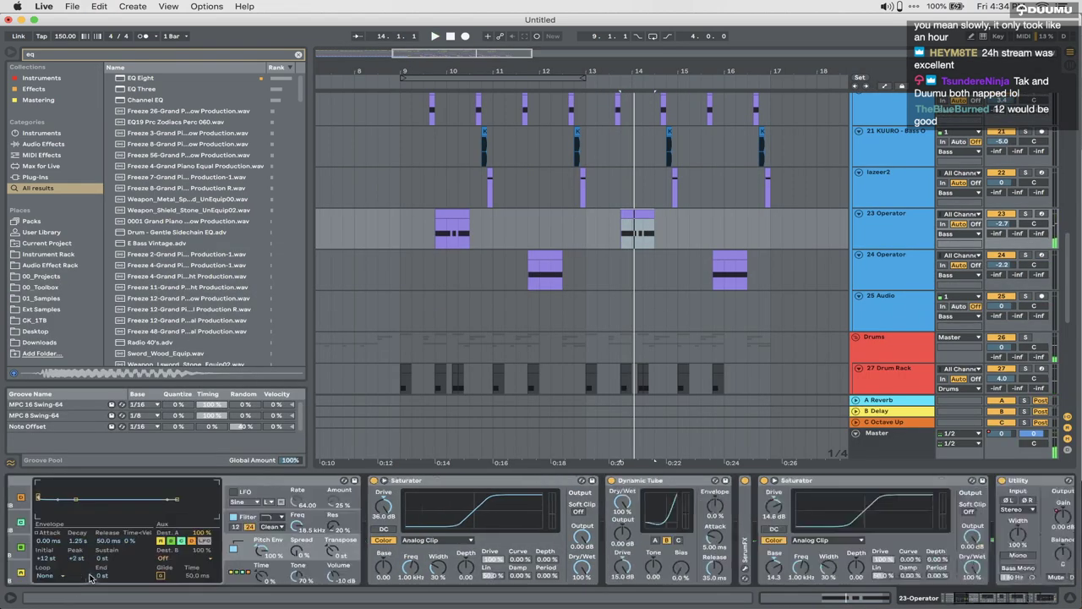
Step: Lower the B Coarse automation on the 23 Operator track to 12 from about bar 13 onward and play it
{"action": "left_click", "coordinate": [85, 553]}
{"action": "key", "text": "a"}
{"action": "scroll", "coordinate": [613, 235], "scroll_direction": "down", "scroll_amount": 3}
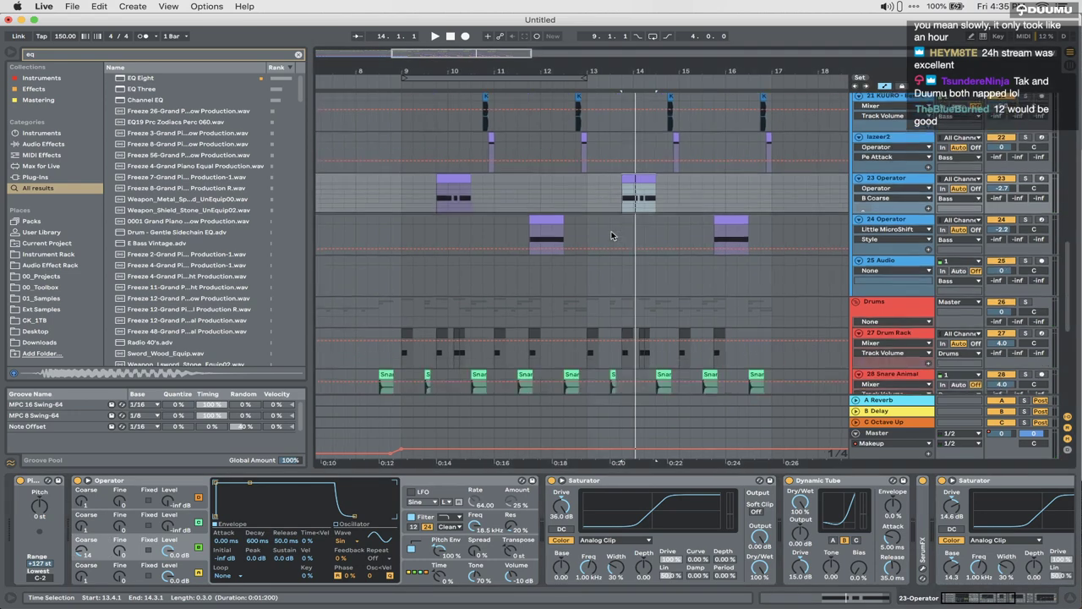
{"action": "scroll", "coordinate": [613, 236], "scroll_direction": "up", "scroll_amount": 2}
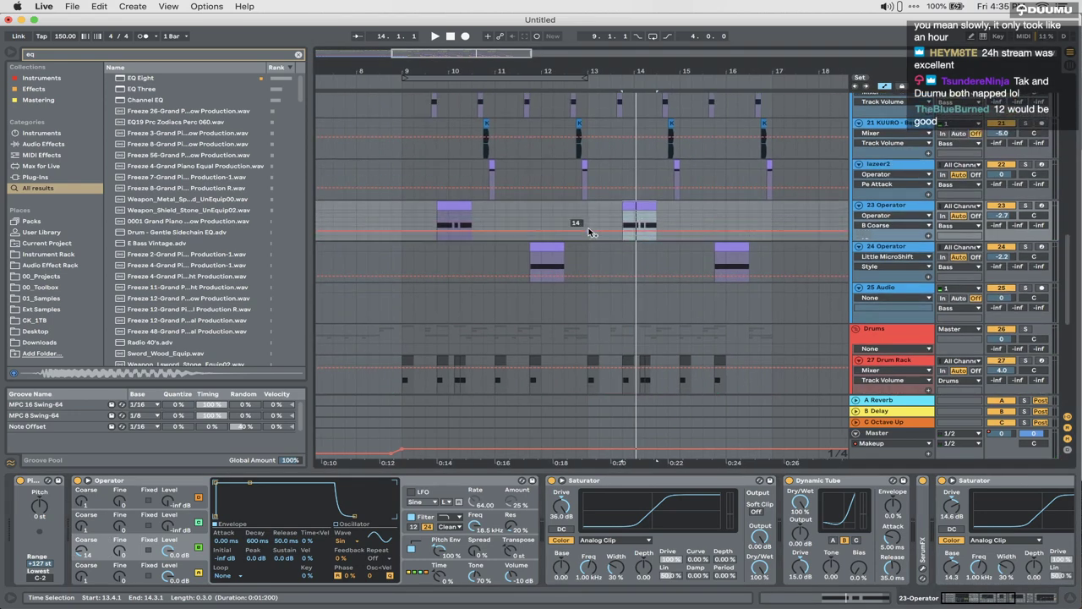
{"action": "left_click_drag", "start_coordinate": [603, 232], "coordinate": [603, 236]}
{"action": "key", "text": "space"}
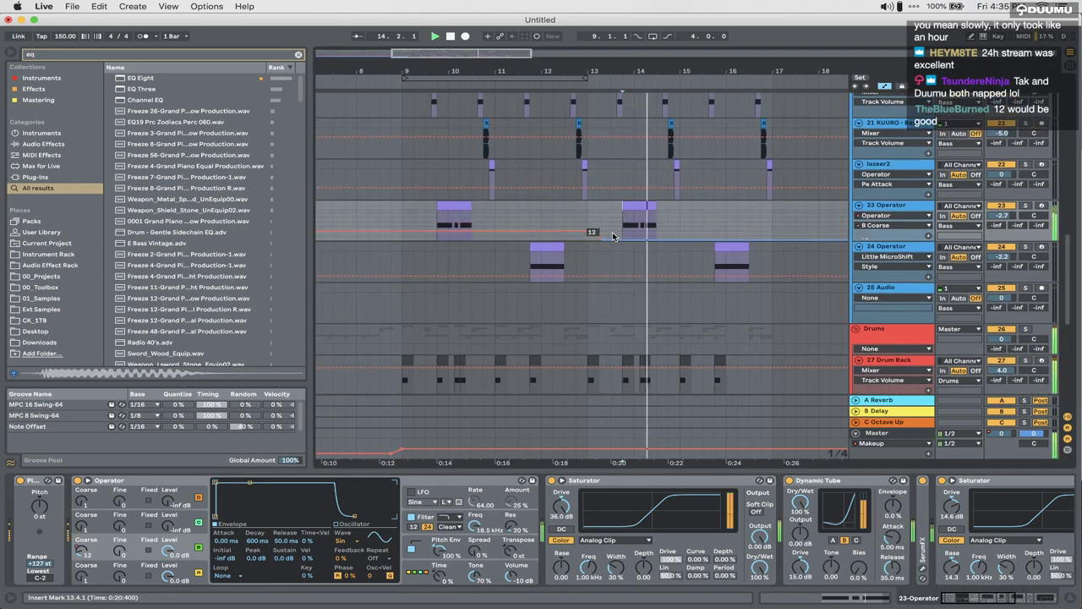
Step: Raise the B Coarse automation to 30 over the short middle note of the 23 Operator clip near bar 14
{"action": "scroll", "coordinate": [643, 238], "scroll_direction": "up", "scroll_amount": 5}
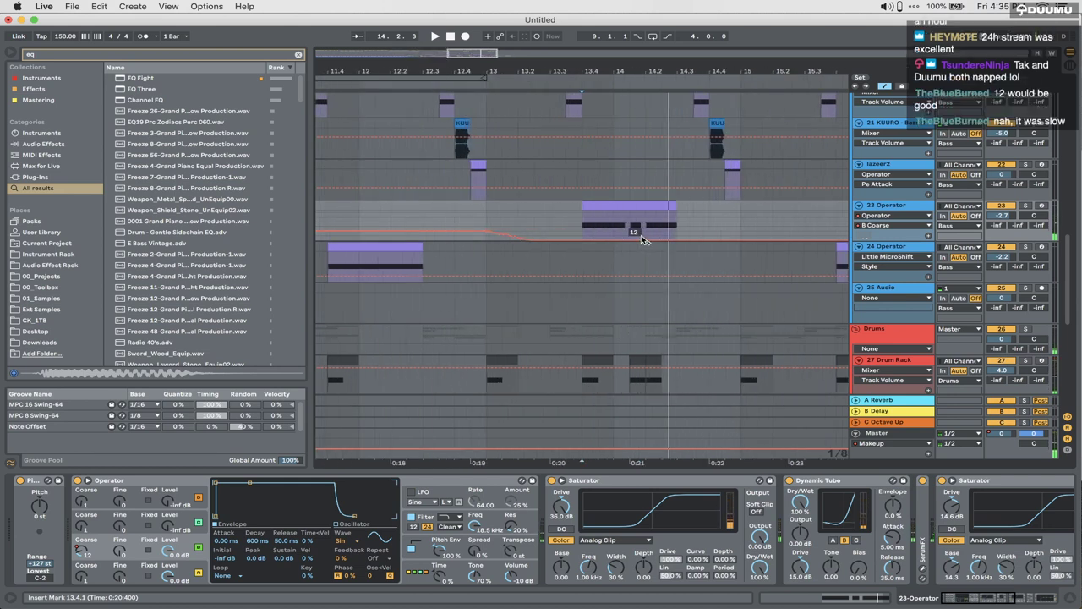
{"action": "left_click_drag", "start_coordinate": [638, 240], "coordinate": [638, 218]}
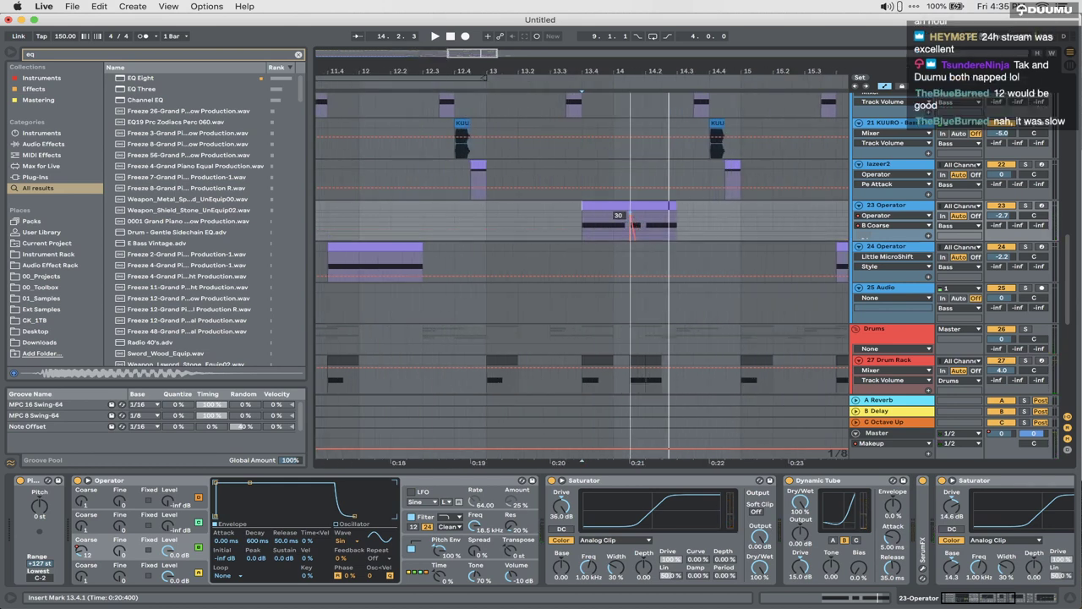
{"action": "key", "text": "a"}
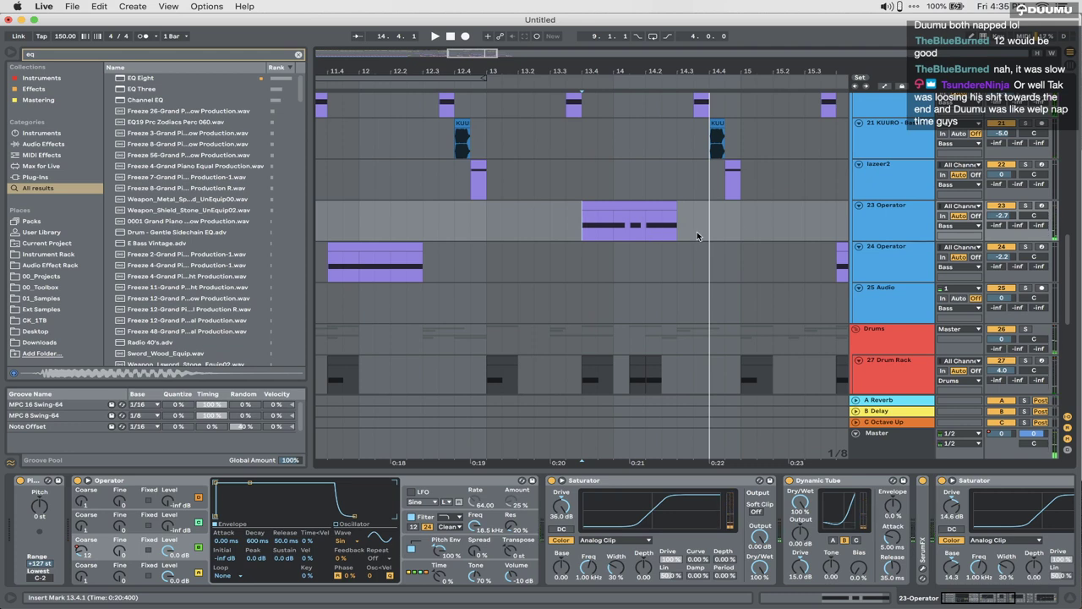
{"action": "key", "text": "a"}
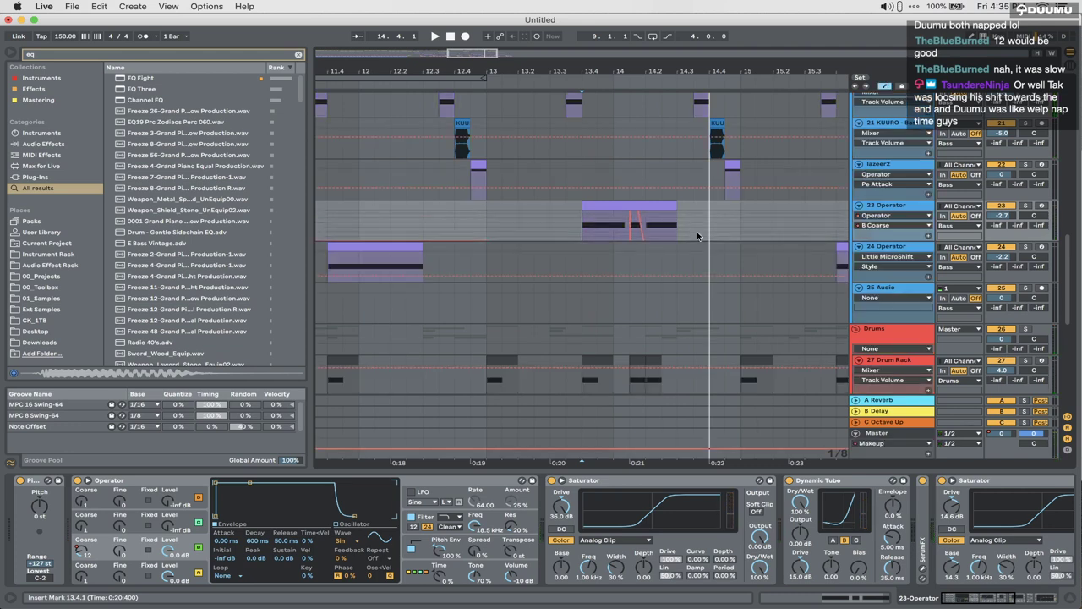
Step: Adjust the B Coarse automation to 13 at the end of the 23 Operator clip, hide automation, and play the passage
{"action": "key", "text": "space"}
{"action": "mouse_move", "coordinate": [676, 225]}
{"action": "left_mouse_down"}
{"action": "mouse_move", "coordinate": [677, 213]}
{"action": "mouse_move", "coordinate": [674, 224]}
{"action": "left_mouse_up"}
{"action": "key", "text": "a"}
{"action": "key", "text": "minus"}
{"action": "key", "text": "minus"}
{"action": "key", "text": "minus"}
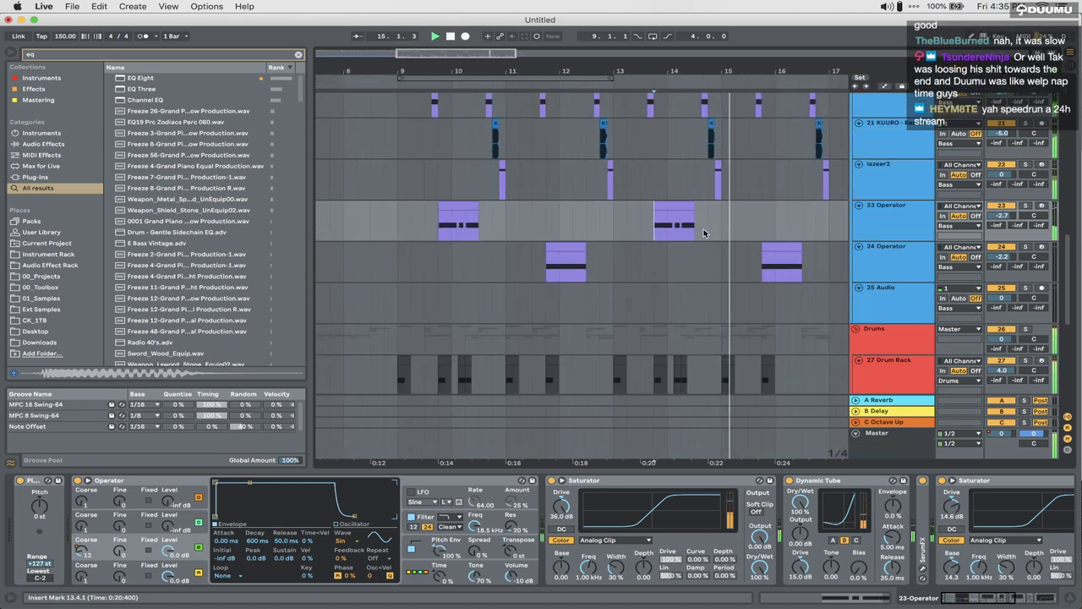
Step: Duplicate the 24 Operator track, keeping the bar 15.4 clip only on the copy and the bar 11.4 clip only on the original
{"action": "left_click", "coordinate": [700, 250]}
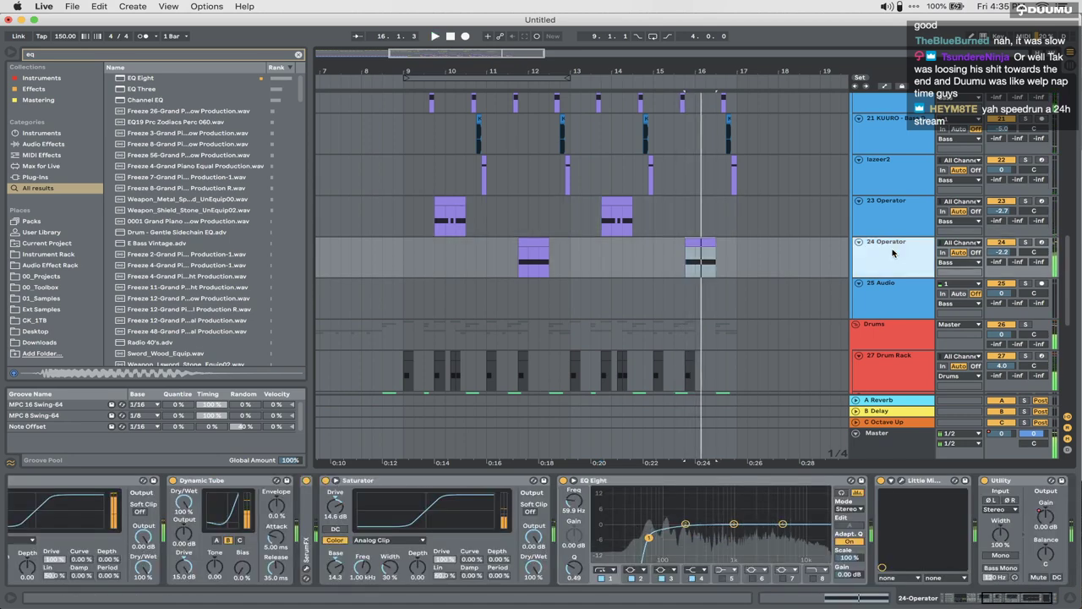
{"action": "key", "text": "super+c"}
{"action": "key", "text": "super+d"}
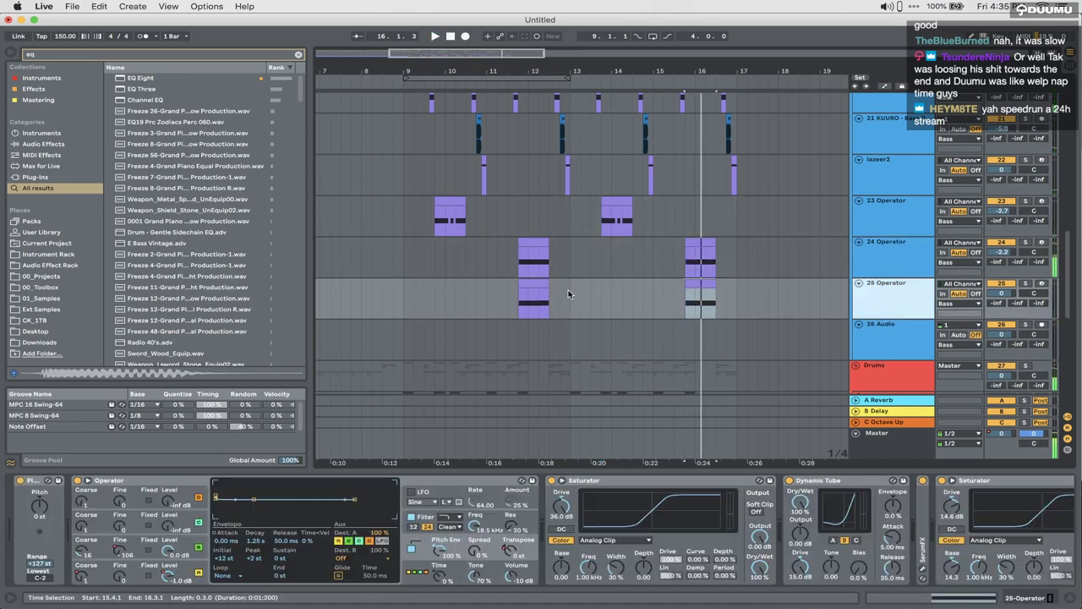
{"action": "left_click_drag", "start_coordinate": [571, 296], "coordinate": [450, 310]}
{"action": "left_click_drag", "start_coordinate": [657, 261], "coordinate": [737, 262]}
{"action": "key", "text": "BackSpace"}
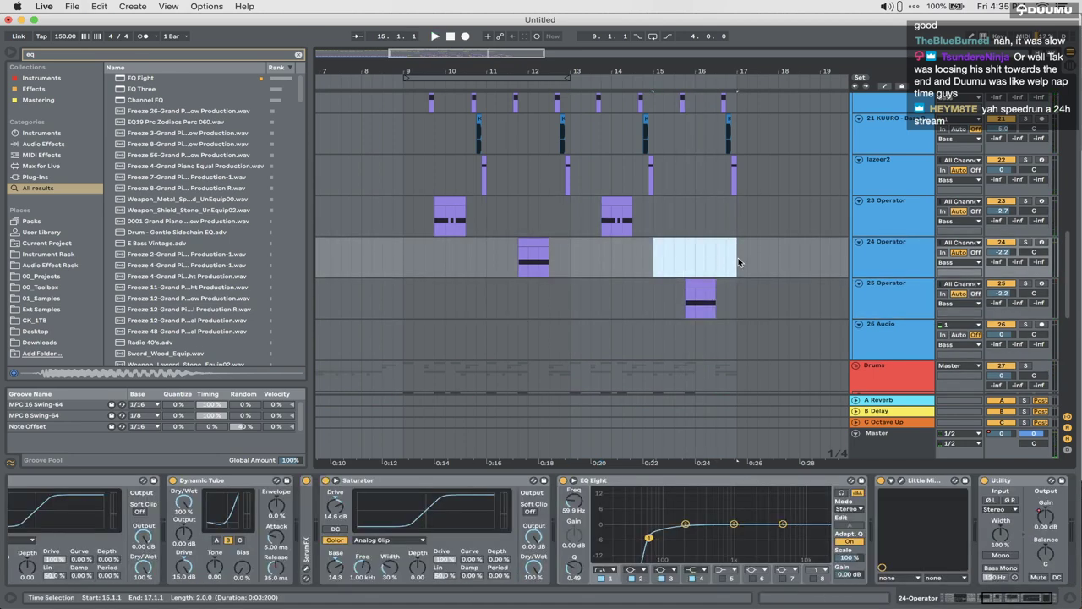
Step: Open and audition the D#-1 clip on the duplicated Operator track, then delete that track
{"action": "double_click", "coordinate": [697, 284]}
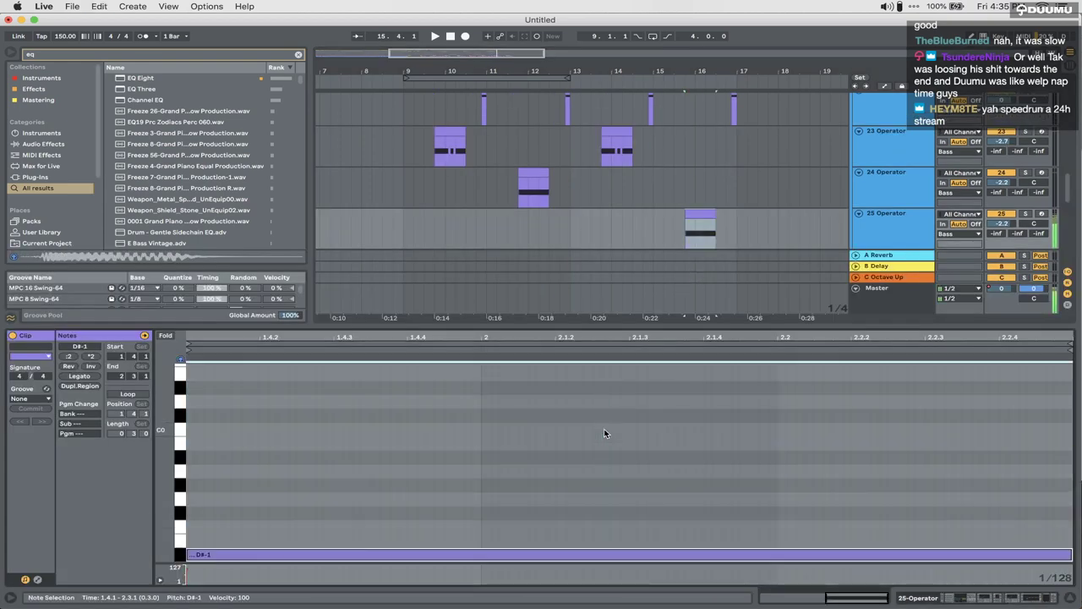
{"action": "key", "text": "space"}
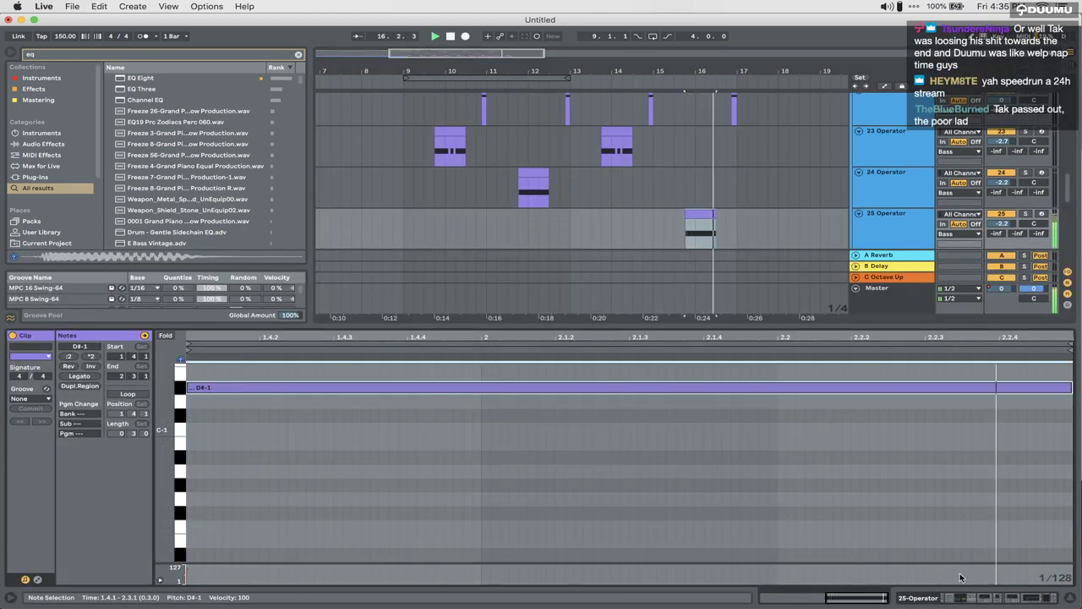
{"action": "left_click", "coordinate": [898, 225]}
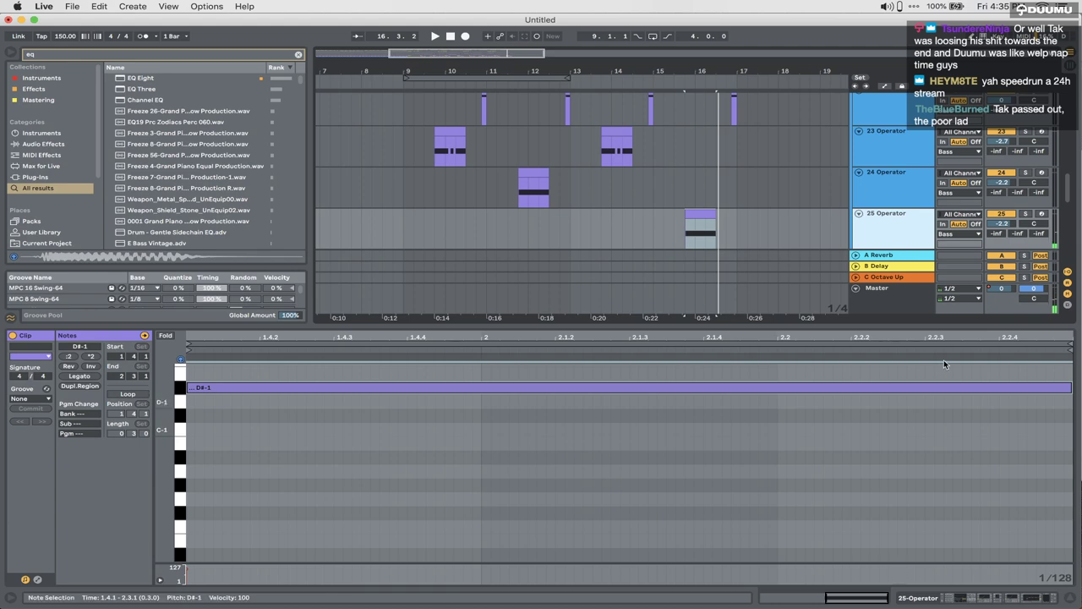
{"action": "key", "text": "Delete"}
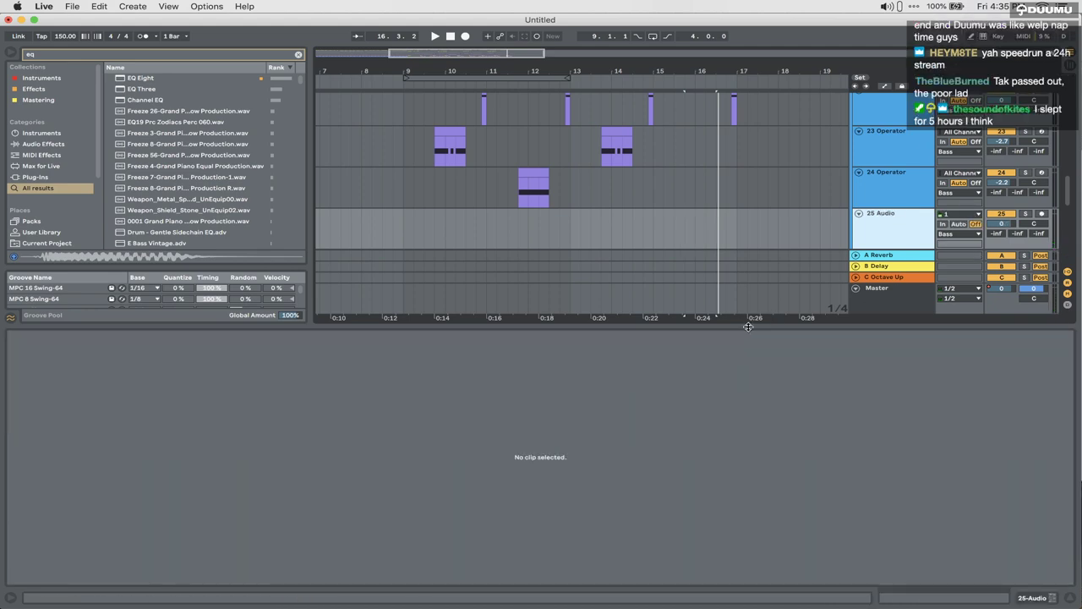
Step: Paste the Operator clip onto the empty sub track 19 at 15.4.1 and play it
{"action": "key", "text": "super+alt+l"}
{"action": "scroll", "coordinate": [748, 328], "scroll_direction": "up", "scroll_amount": 5}
{"action": "left_click", "coordinate": [524, 332]}
{"action": "scroll", "coordinate": [524, 332], "scroll_direction": "up", "scroll_amount": 1}
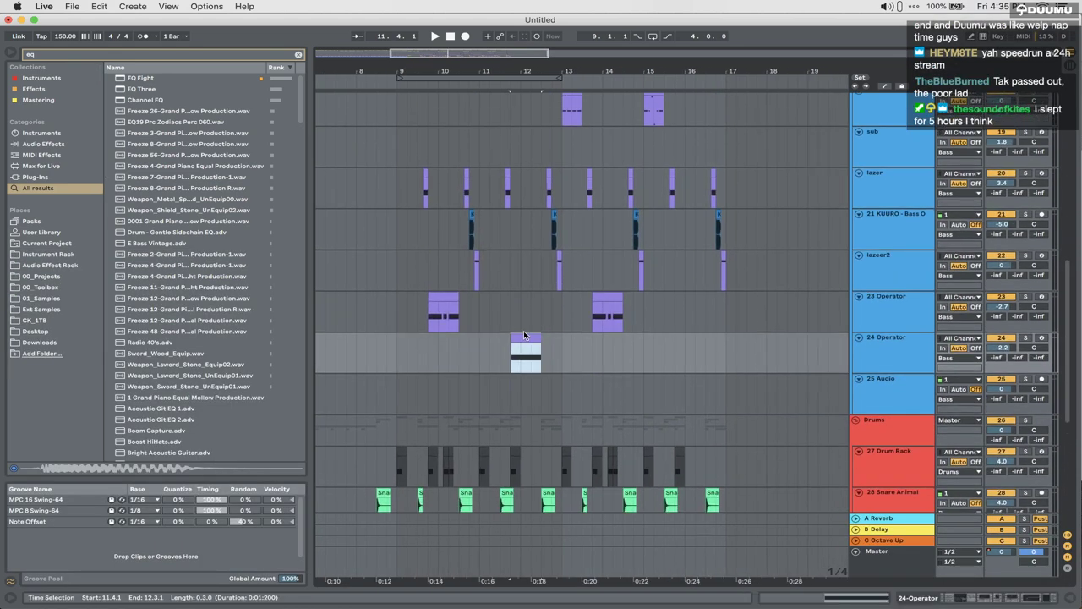
{"action": "left_click", "coordinate": [674, 143]}
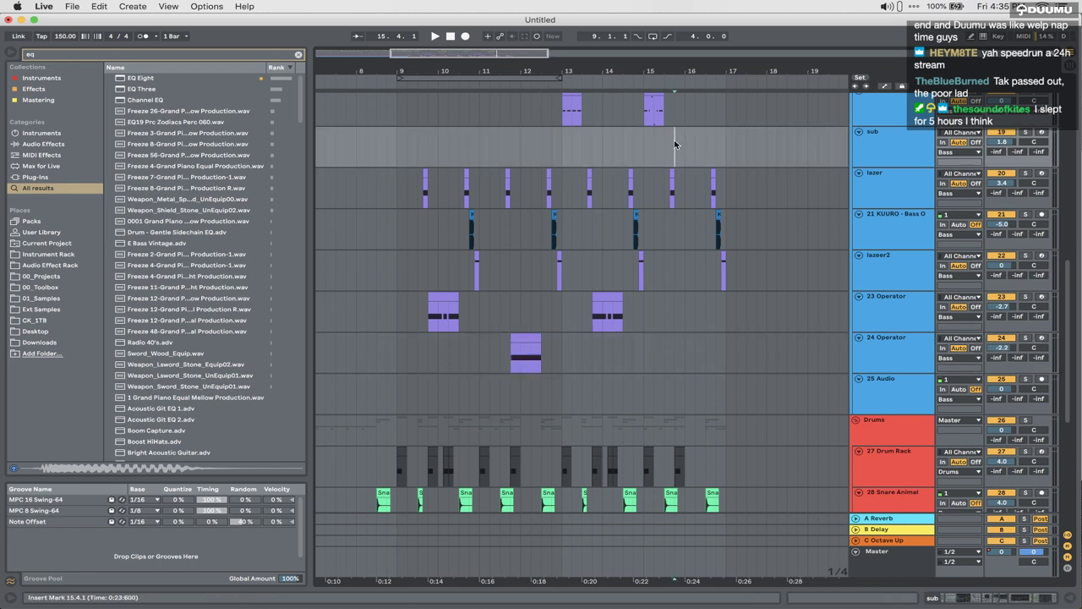
{"action": "key", "text": "super+v"}
{"action": "key", "text": "space"}
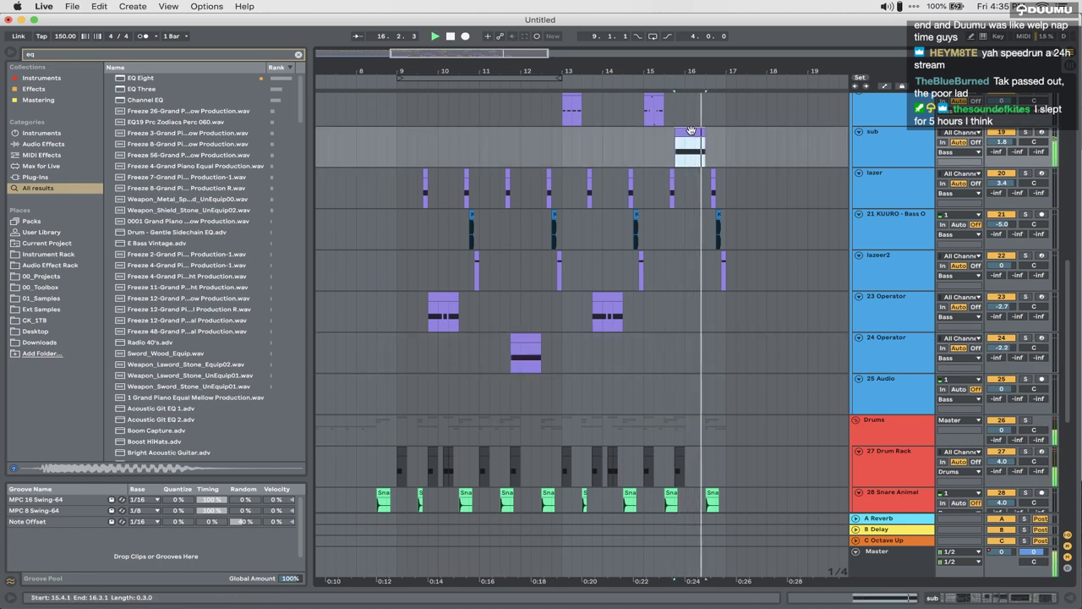
Step: Transpose all notes of the pasted sub clip down an octave to D#-1 and play the result
{"action": "key", "text": "space"}
{"action": "double_click", "coordinate": [691, 131]}
{"action": "left_click", "coordinate": [571, 530]}
{"action": "key", "text": "super+a"}
{"action": "key", "text": "shift+Down"}
{"action": "key", "text": "space"}
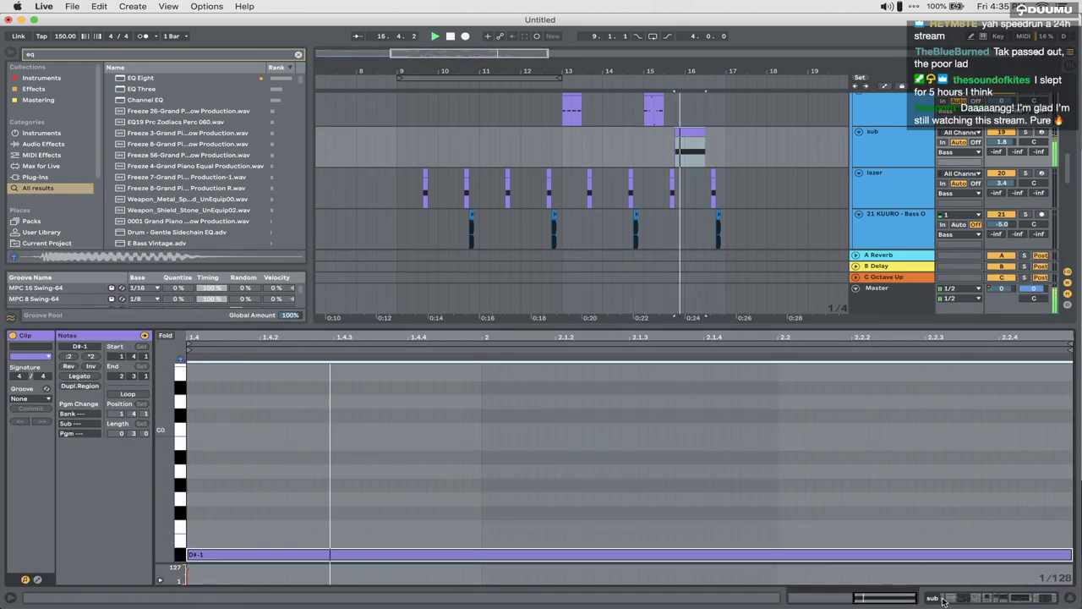
Step: Toggle the LFO in the Operator on sub track 19 and audition the clip
{"action": "left_click", "coordinate": [974, 594]}
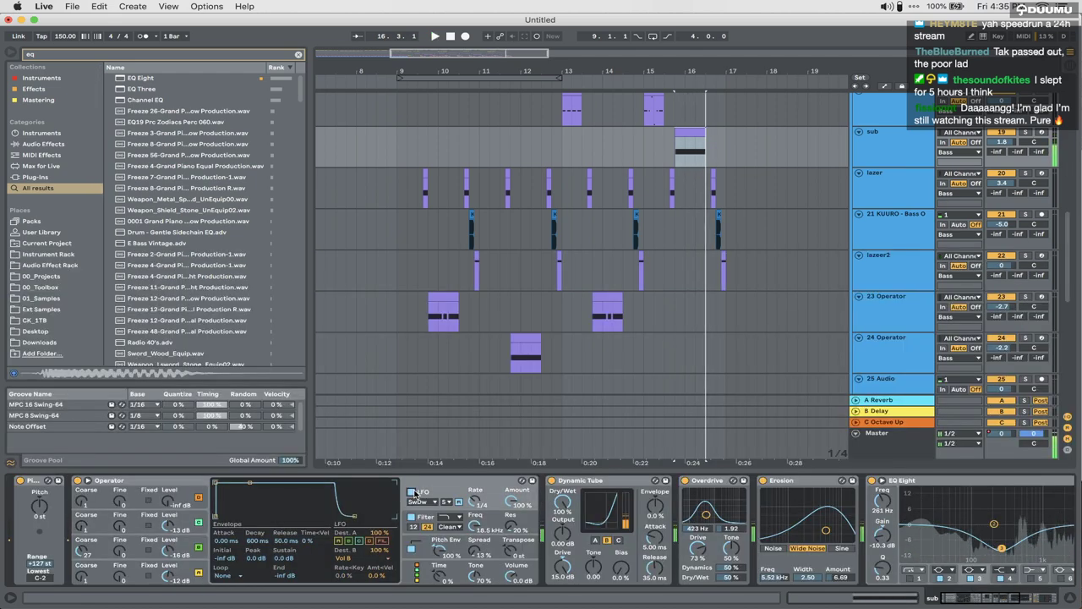
{"action": "left_click", "coordinate": [413, 491]}
{"action": "key", "text": "space"}
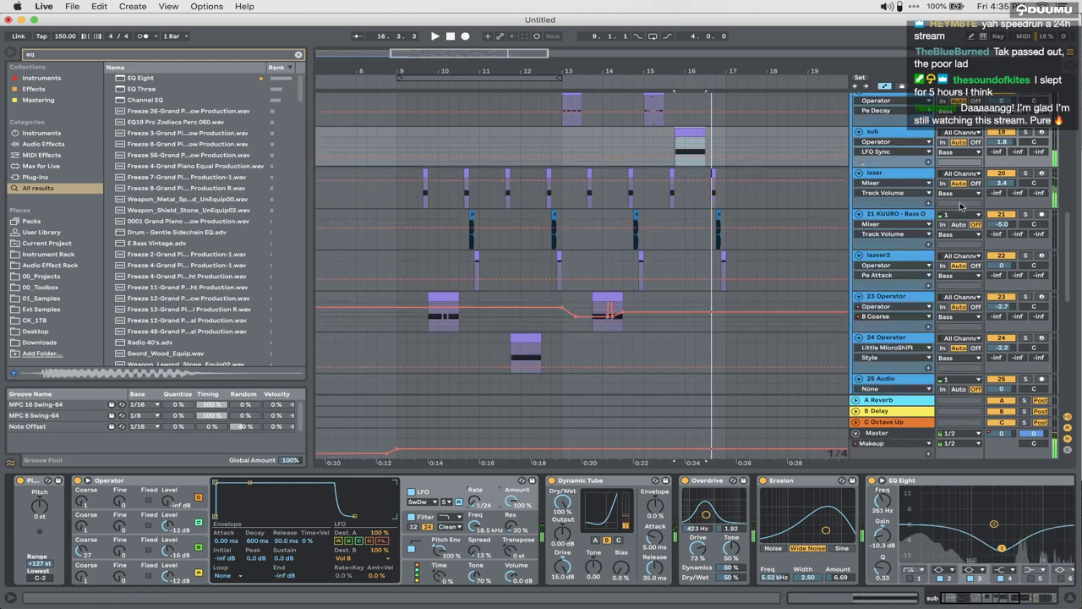
{"action": "left_click", "coordinate": [883, 140]}
Step: Deactivate the bar 15.4 clip on sub track 19 and play the arrangement from before bar 7
{"action": "left_click", "coordinate": [680, 135]}
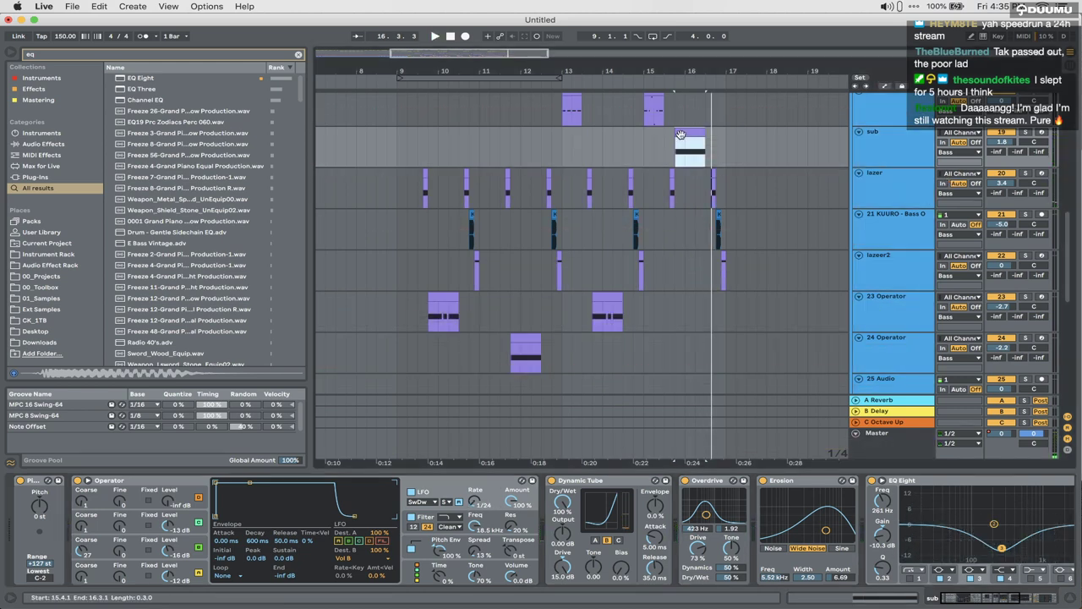
{"action": "key", "text": "0"}
{"action": "left_click", "coordinate": [334, 154]}
{"action": "scroll", "coordinate": [335, 154], "scroll_direction": "left", "scroll_amount": 3}
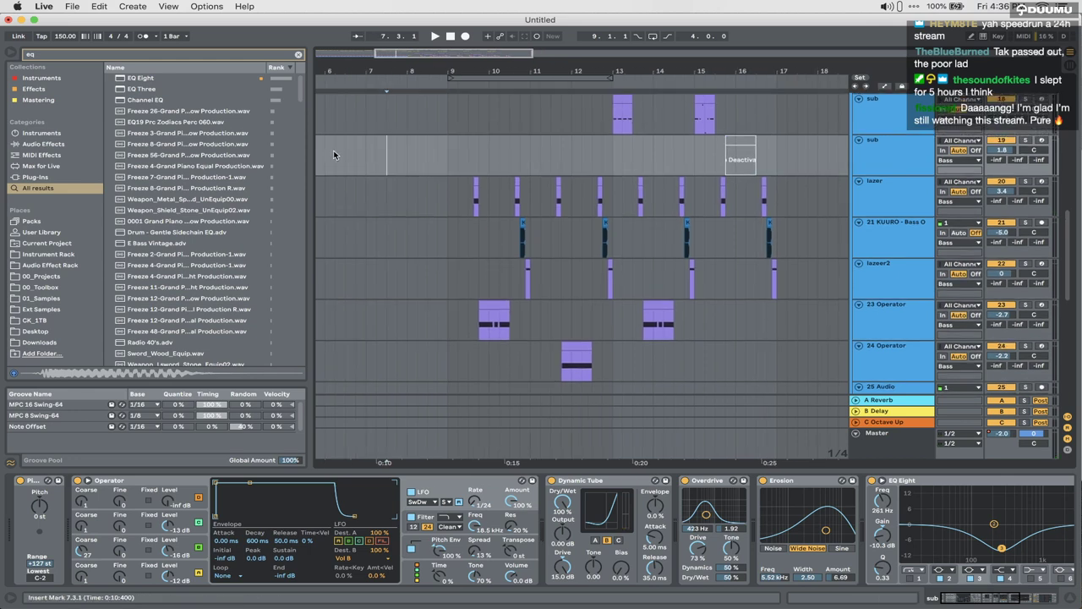
{"action": "left_click", "coordinate": [349, 158]}
{"action": "key", "text": "space"}
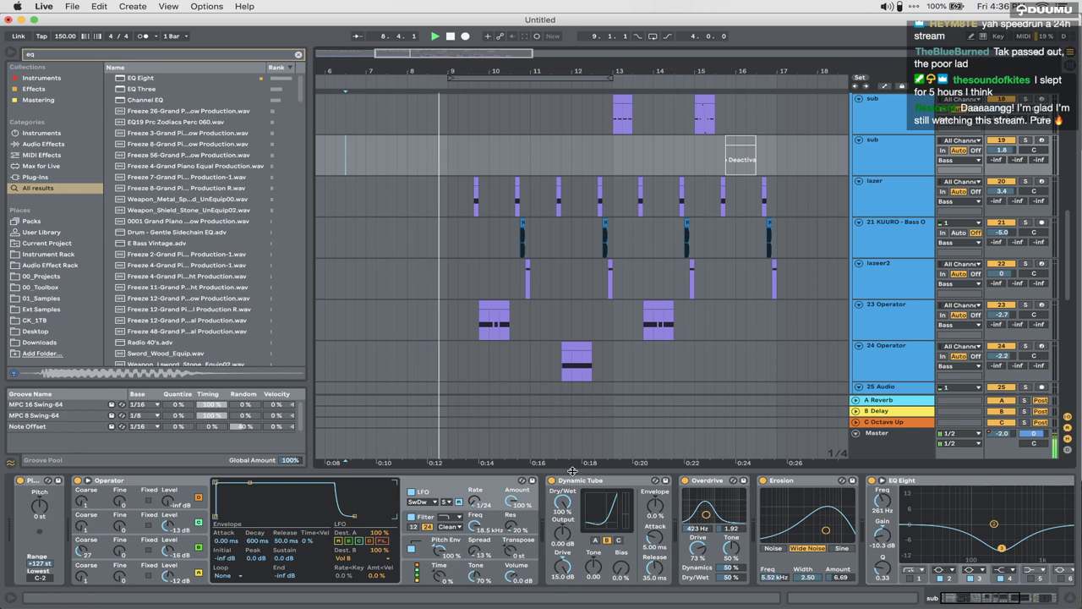
Step: Reactivate the bar 15.4 clip on sub track 19 and move it to the 23 Operator track at the same position
{"action": "key", "text": "super+alt+l"}
{"action": "left_click", "coordinate": [446, 311]}
{"action": "scroll", "coordinate": [446, 311], "scroll_direction": "up", "scroll_amount": 5}
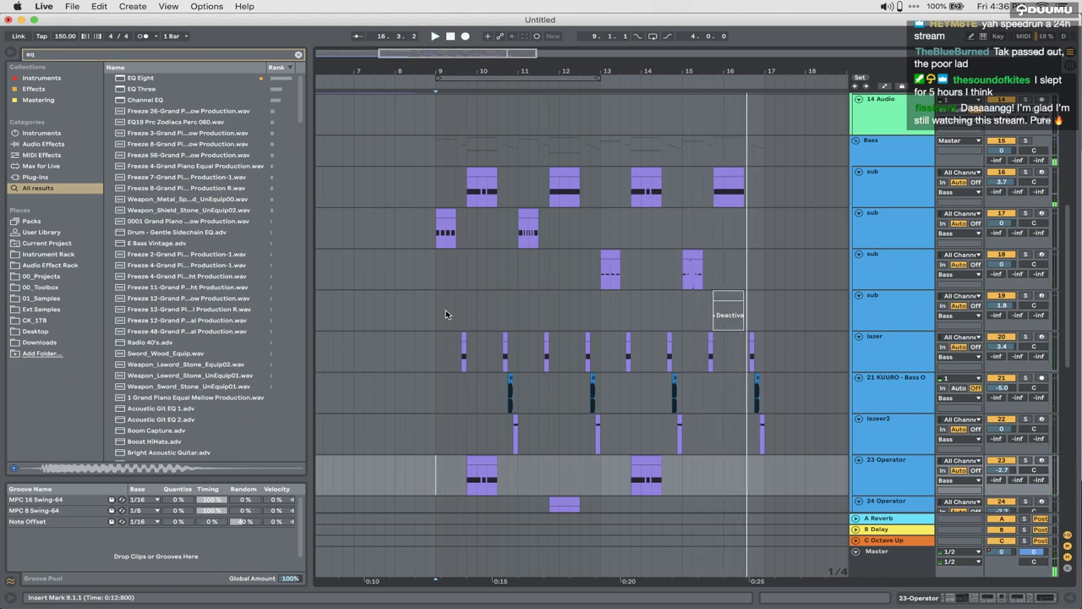
{"action": "left_click", "coordinate": [724, 296]}
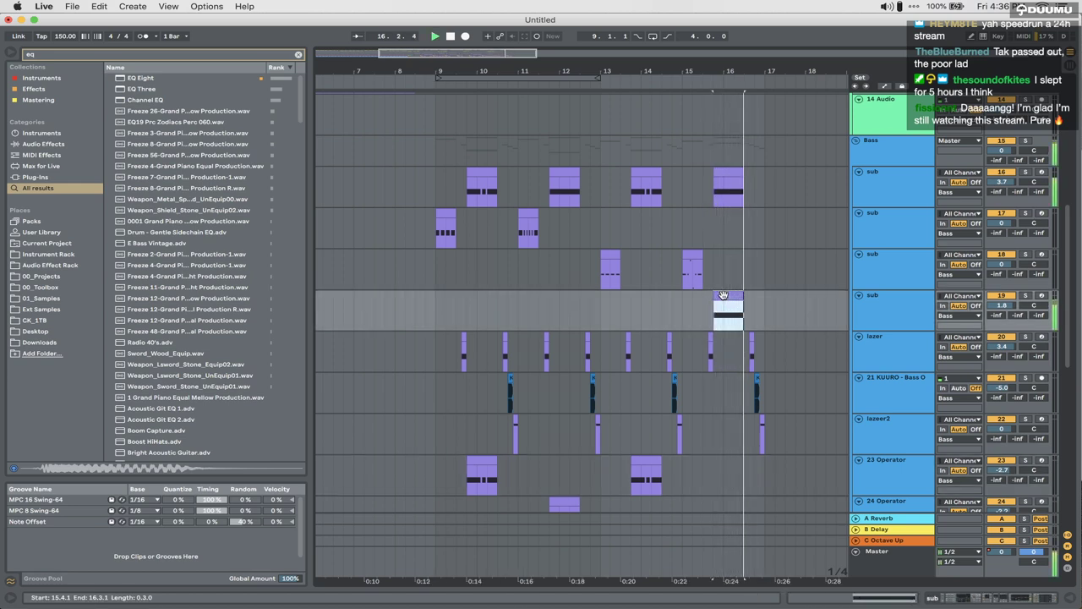
{"action": "left_click_drag", "start_coordinate": [724, 295], "coordinate": [729, 485]}
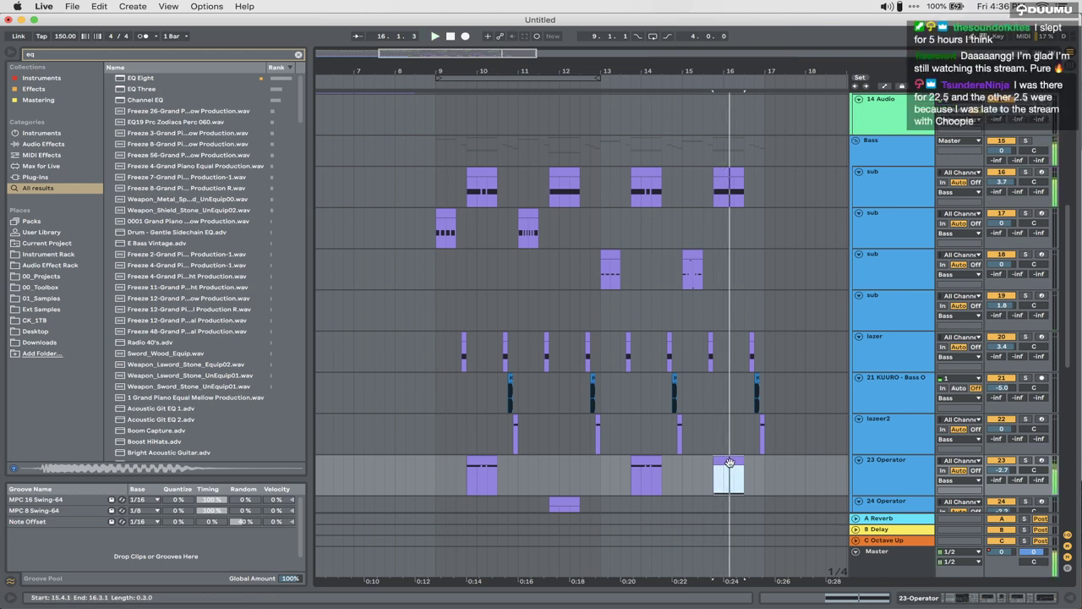
Step: Try moving the bar 15.4 clip down to the 24 Operator track, then undo that move
{"action": "scroll", "coordinate": [730, 423], "scroll_direction": "down", "scroll_amount": 2}
{"action": "left_click_drag", "start_coordinate": [732, 416], "coordinate": [733, 446]}
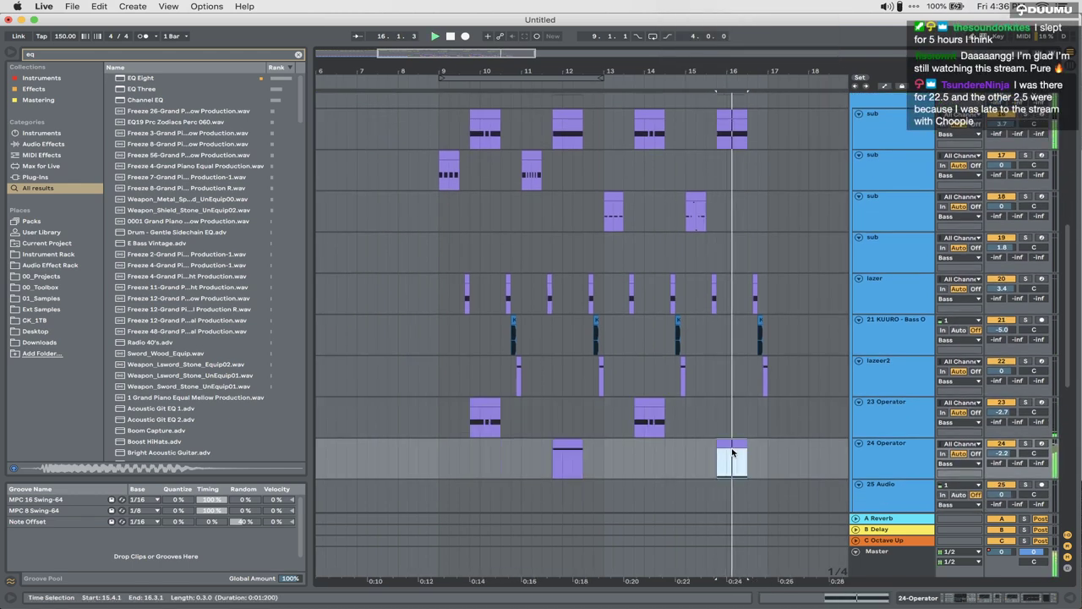
{"action": "key", "text": "super+z"}
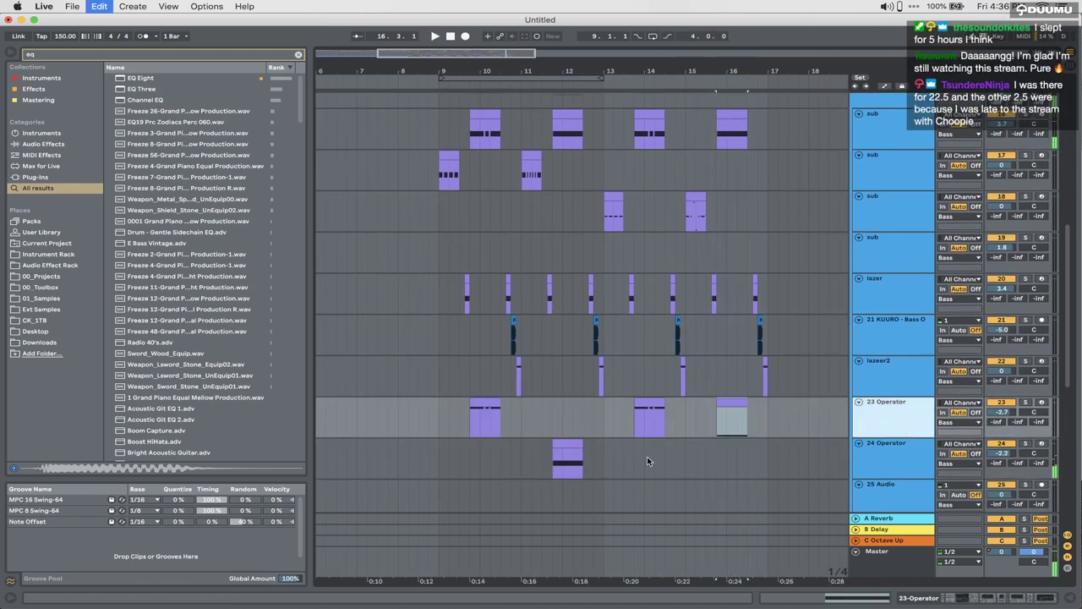
Step: Duplicate the 23 Operator track, keeping only the bar 15.4 clip on the copy and removing that clip from the original
{"action": "key", "text": "super+d"}
{"action": "left_click_drag", "start_coordinate": [681, 455], "coordinate": [459, 466]}
{"action": "key", "text": "Delete"}
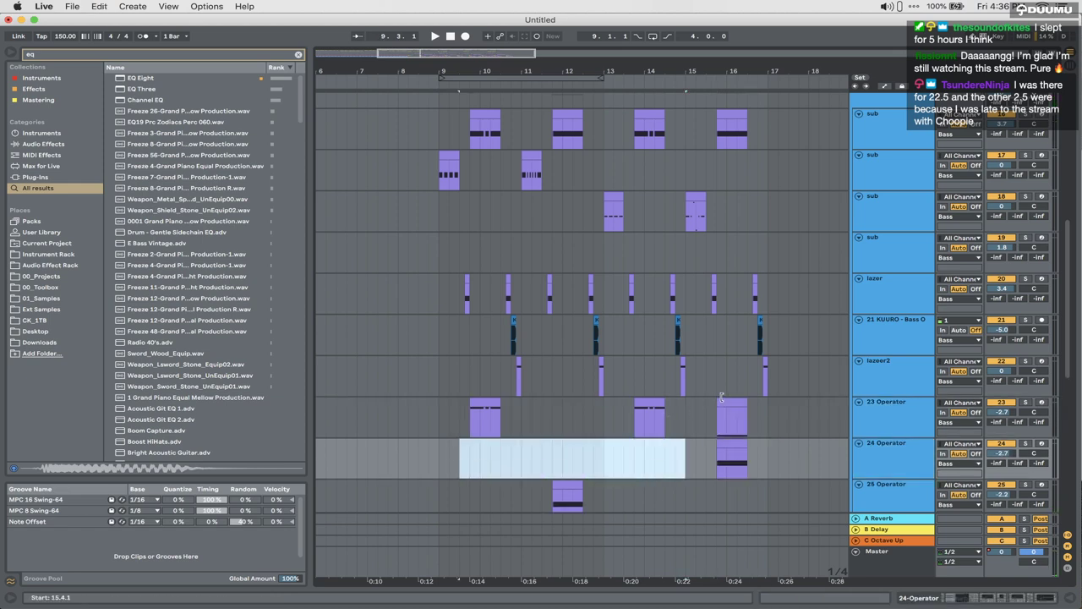
{"action": "left_click", "coordinate": [722, 399]}
Step: Transpose all notes of the bar 15.4 clip on the new 24 Operator track up an octave to D#0 and play it
{"action": "double_click", "coordinate": [732, 442]}
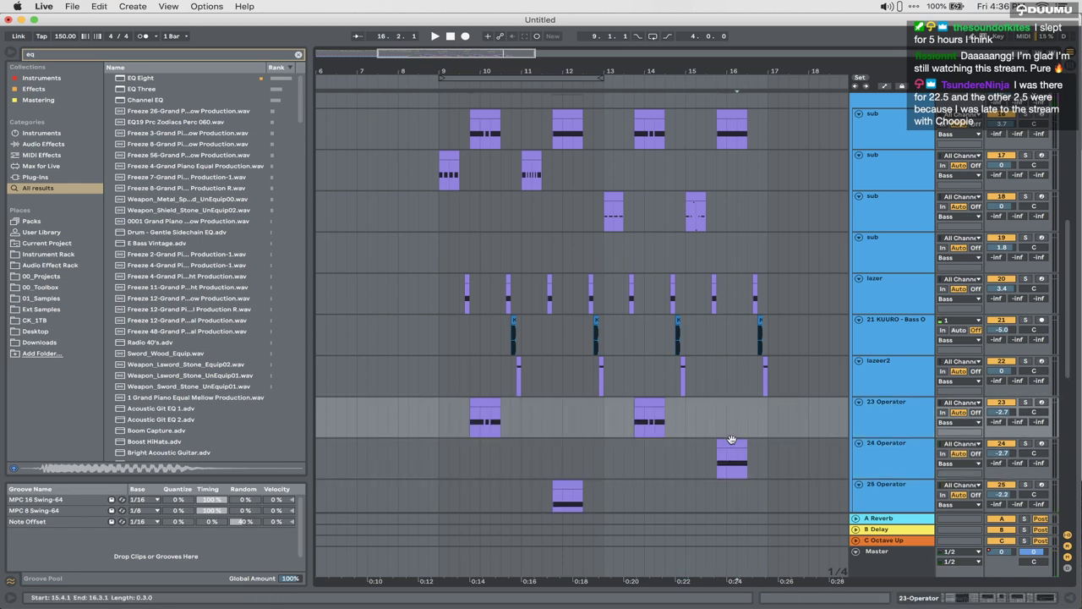
{"action": "left_click", "coordinate": [710, 474]}
{"action": "key", "text": "super+a"}
{"action": "key", "text": "shift+Up"}
{"action": "key", "text": "space"}
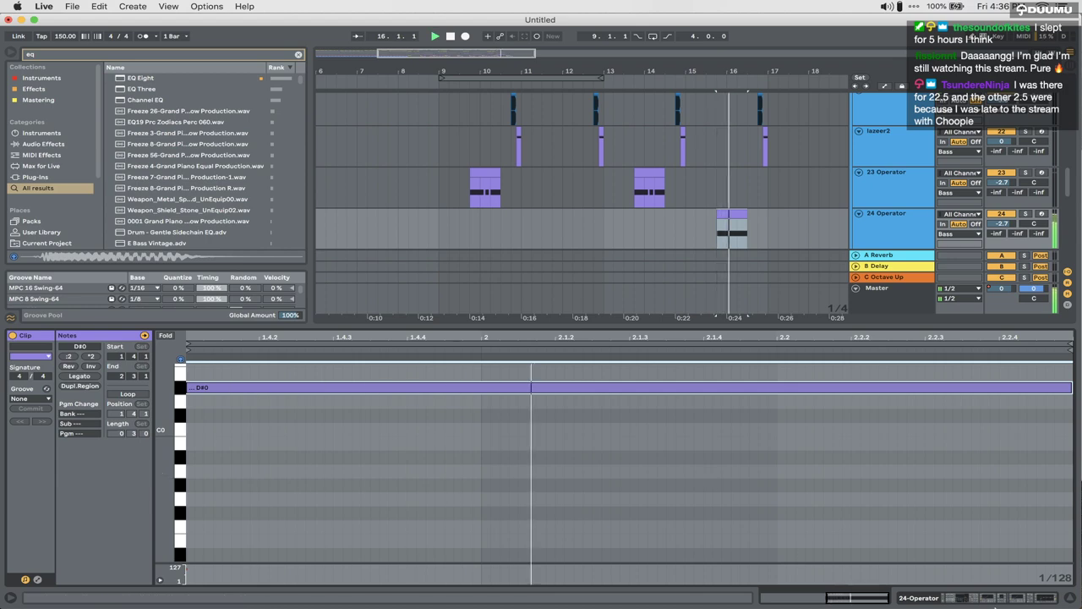
Step: Set oscillator C on the 24 Operator track to a level of about -17 dB and Coarse 19 while auditioning the clip
{"action": "key", "text": "space"}
{"action": "left_click", "coordinate": [962, 599]}
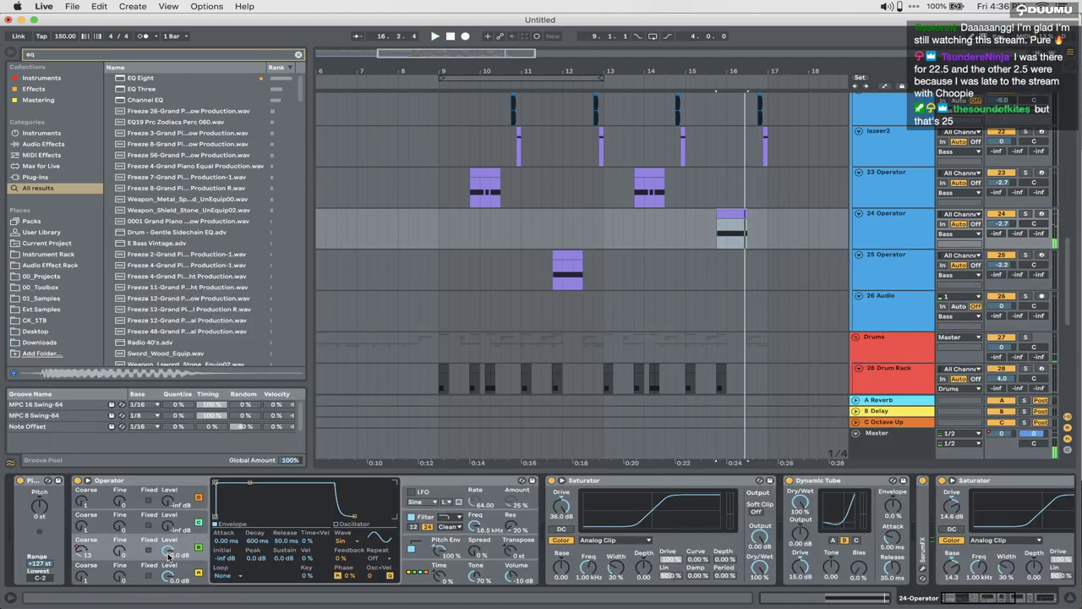
{"action": "left_click_drag", "start_coordinate": [170, 529], "coordinate": [170, 507]}
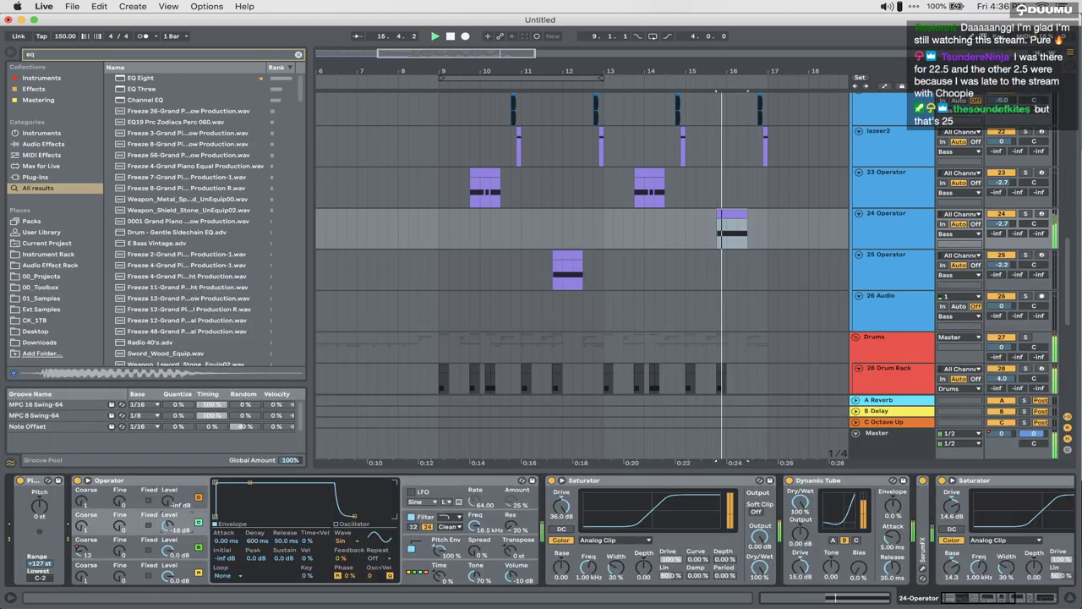
{"action": "key", "text": "space"}
{"action": "key", "text": "space"}
{"action": "key", "text": "space"}
{"action": "key", "text": "space"}
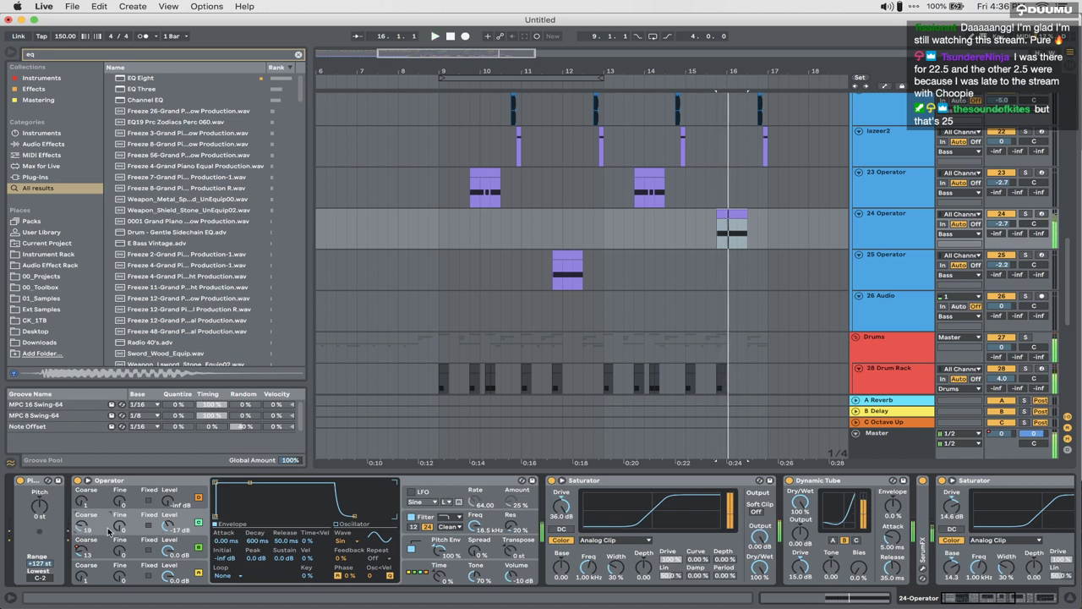
Step: Set oscillator C on the 24 Operator track to Fine 233, Coarse 0.5 and a level of about -1.6 dB while auditioning
{"action": "left_click_drag", "start_coordinate": [117, 527], "coordinate": [117, 504]}
{"action": "key", "text": "space"}
{"action": "key", "text": "space"}
{"action": "key", "text": "space"}
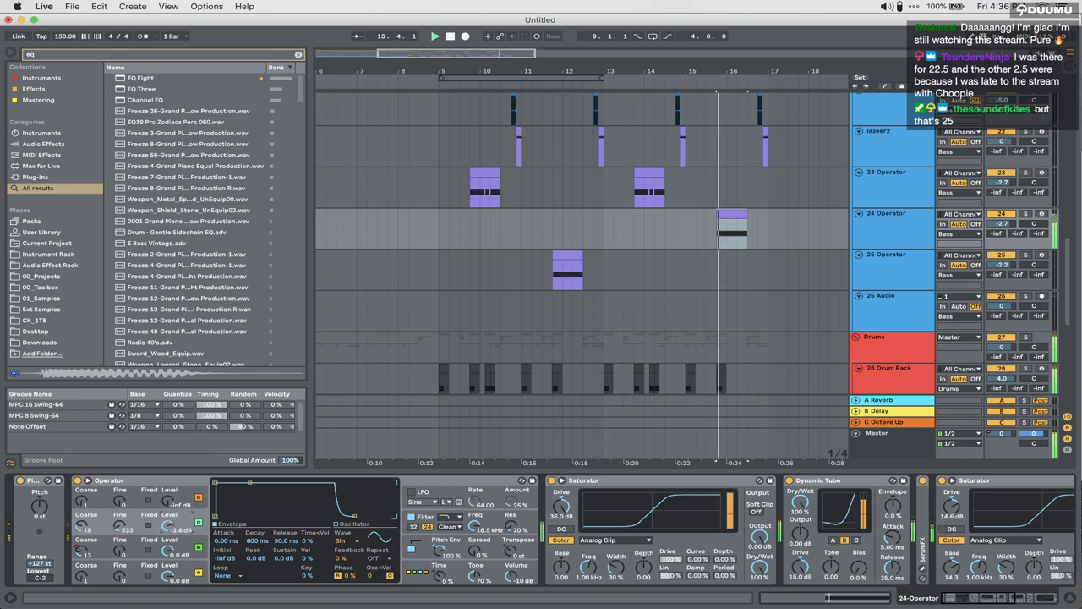
{"action": "left_click_drag", "start_coordinate": [175, 526], "coordinate": [175, 507]}
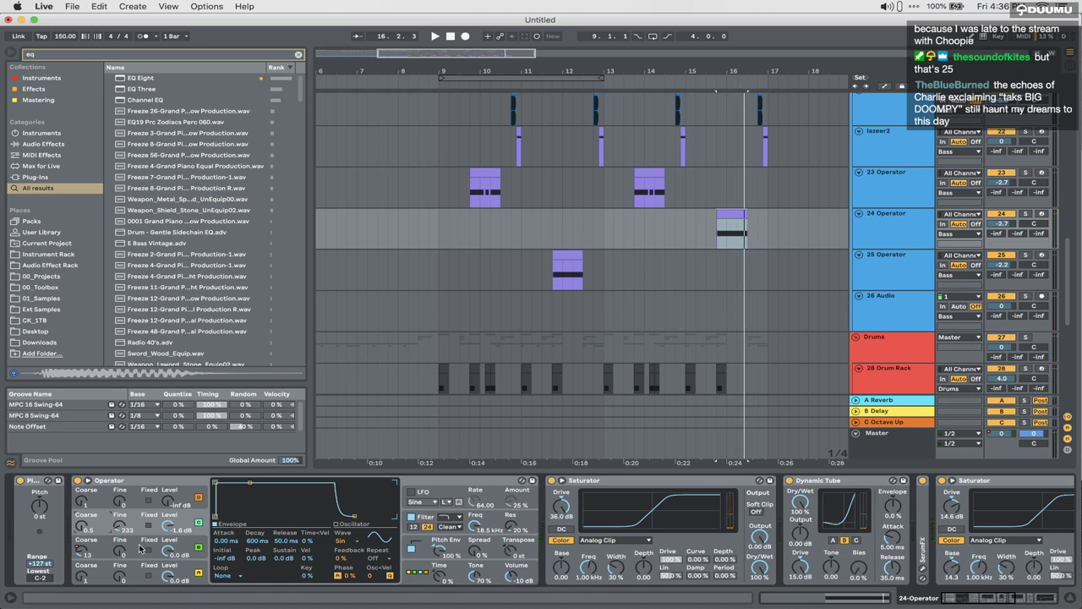
Step: Try automating oscillator A's Fine on the 24 Operator track across the bar 15.4 clip while playing it
{"action": "left_click", "coordinate": [84, 576]}
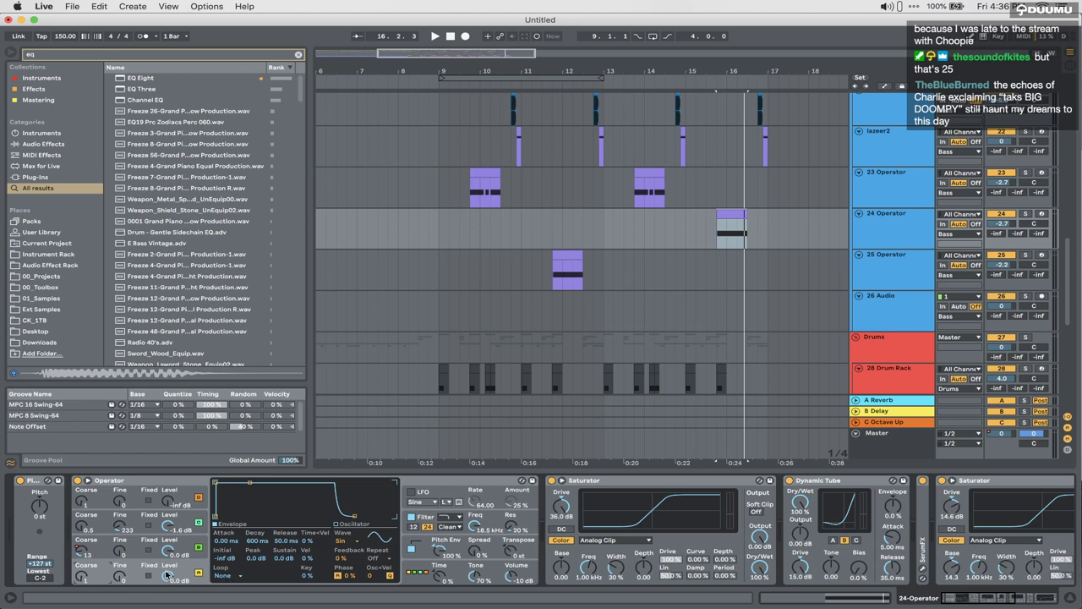
{"action": "key", "text": "a"}
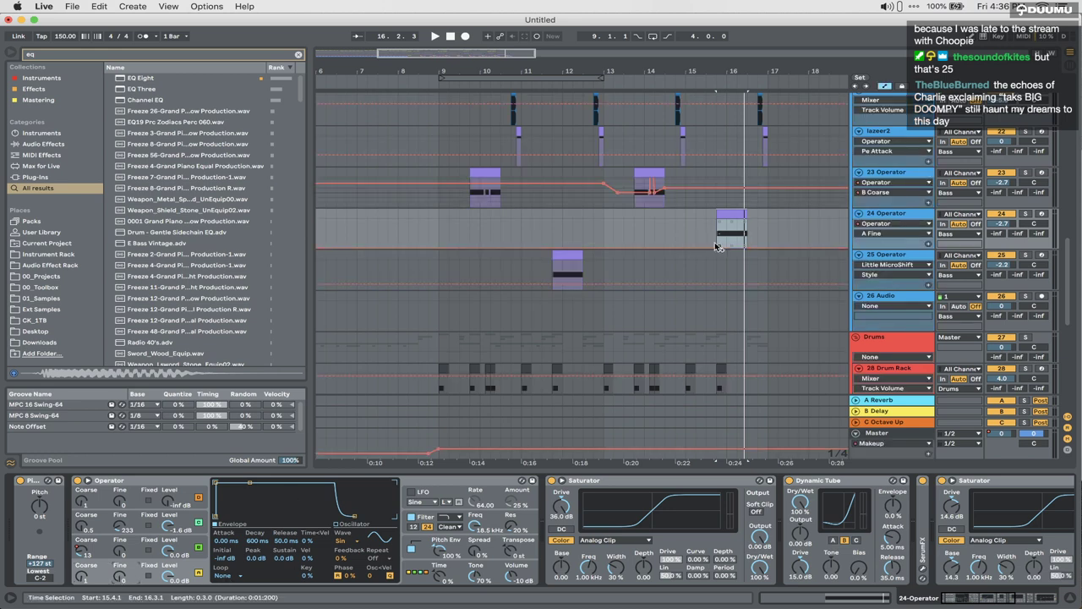
{"action": "key", "text": "space"}
{"action": "left_click", "coordinate": [716, 247]}
{"action": "mouse_move", "coordinate": [757, 247]}
{"action": "left_mouse_down"}
{"action": "mouse_move", "coordinate": [758, 222]}
{"action": "mouse_move", "coordinate": [747, 220]}
{"action": "mouse_move", "coordinate": [747, 246]}
{"action": "left_mouse_up"}
{"action": "key", "text": "space"}
{"action": "key", "text": "space"}
{"action": "key", "text": "space"}
{"action": "key", "text": "space"}
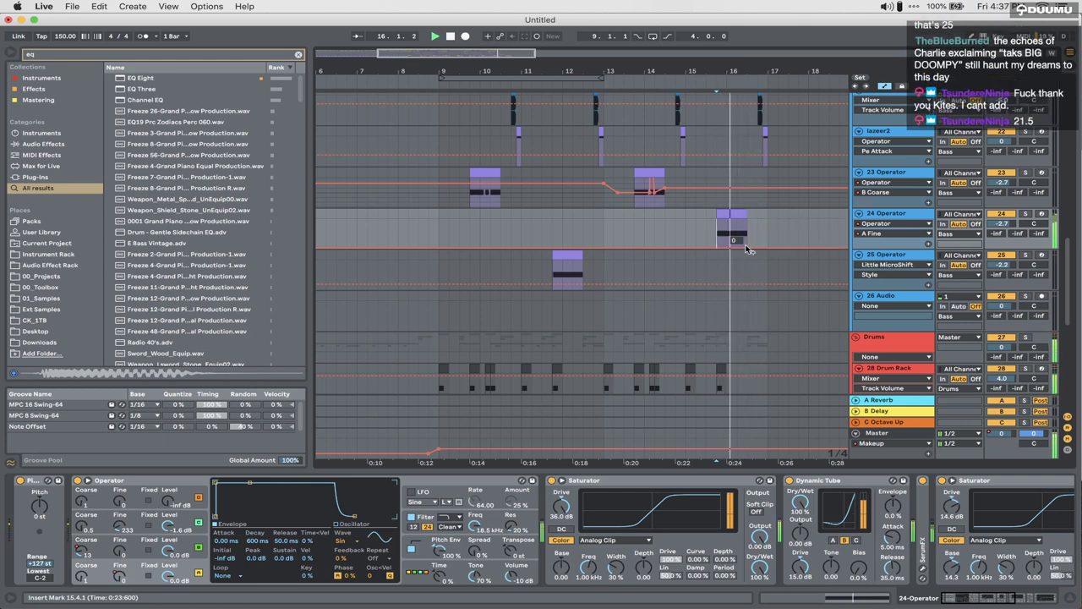
{"action": "key", "text": "a"}
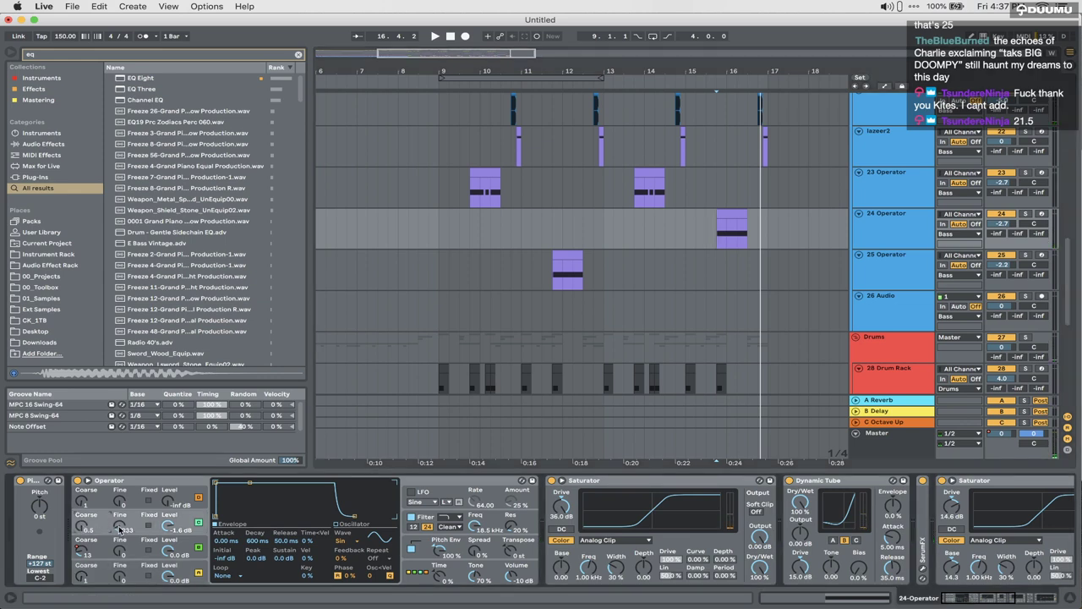
Step: Automate oscillator C's Fine on the 24 Operator track from 0 up to 1000 across the bar 15.4 clip and audition it in the arrangement
{"action": "key", "text": "space"}
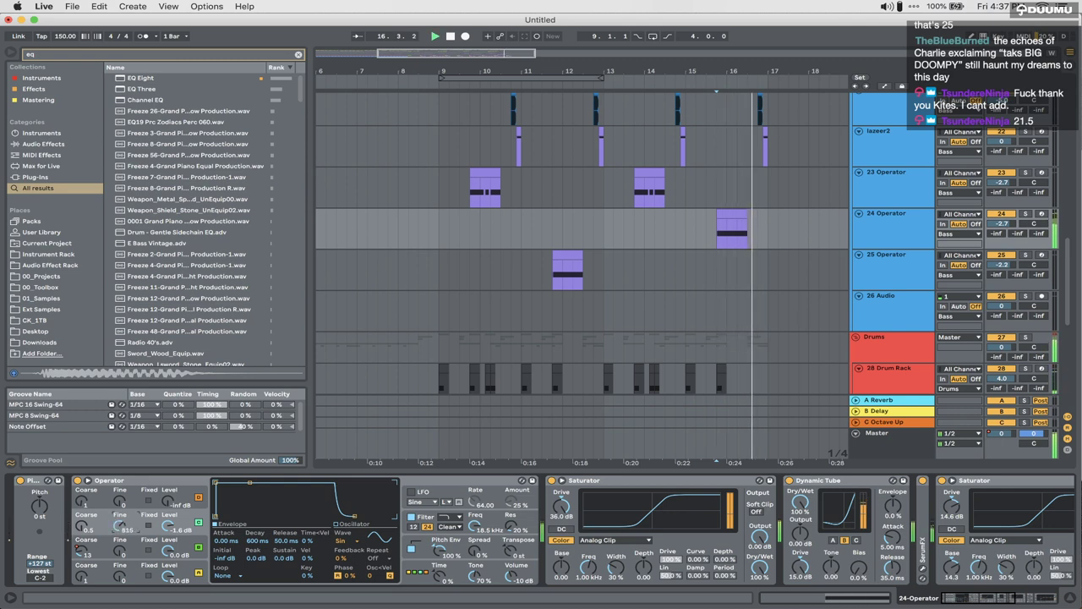
{"action": "key", "text": "a"}
{"action": "left_click", "coordinate": [717, 248]}
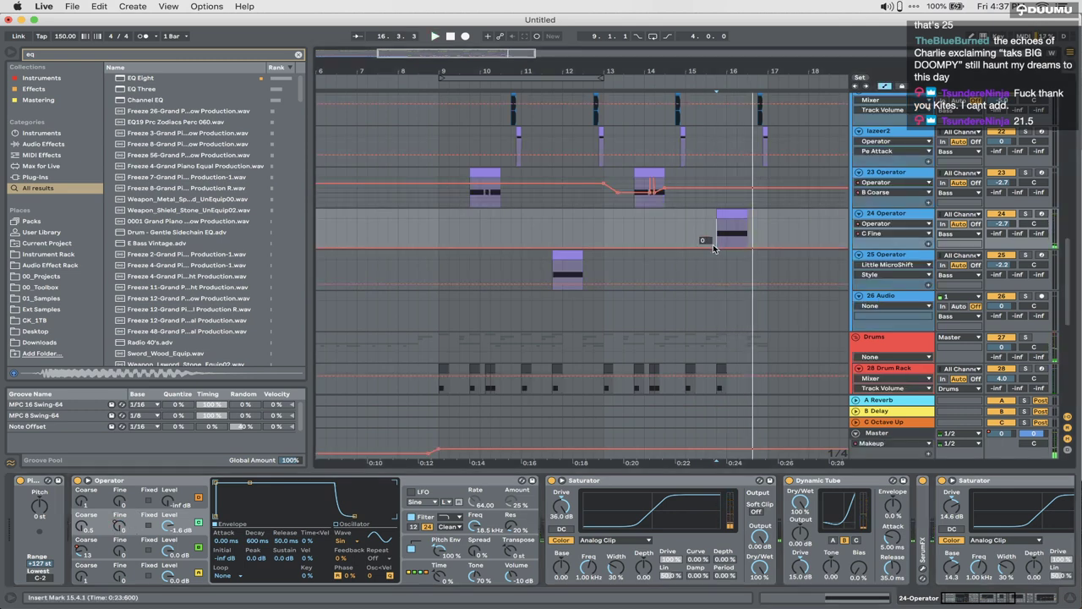
{"action": "left_click_drag", "start_coordinate": [738, 248], "coordinate": [738, 220]}
{"action": "key", "text": "space"}
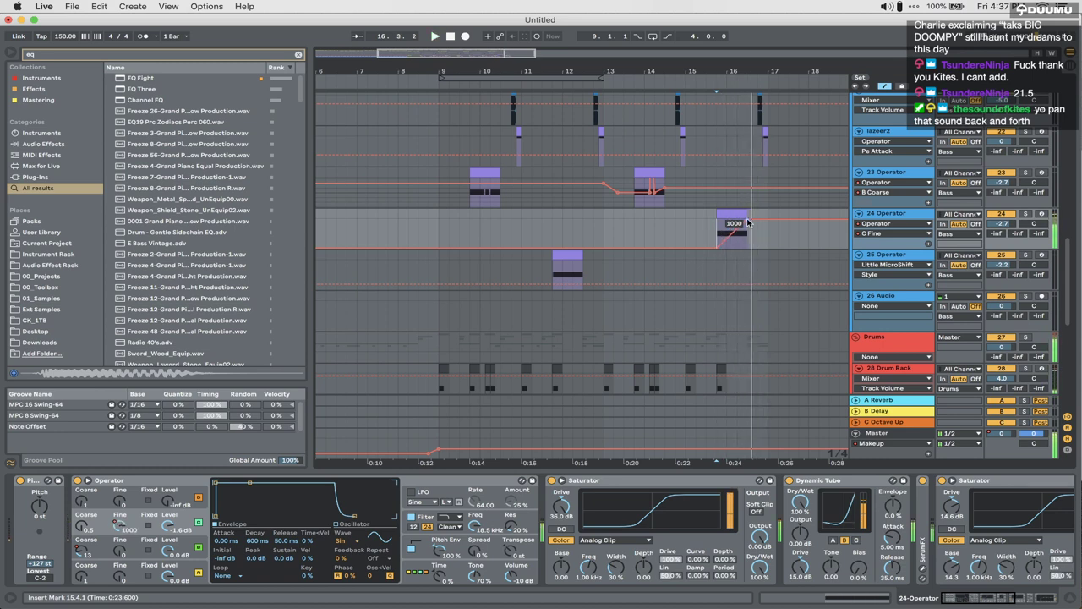
{"action": "key", "text": "a"}
{"action": "left_click", "coordinate": [365, 230]}
{"action": "key", "text": "space"}
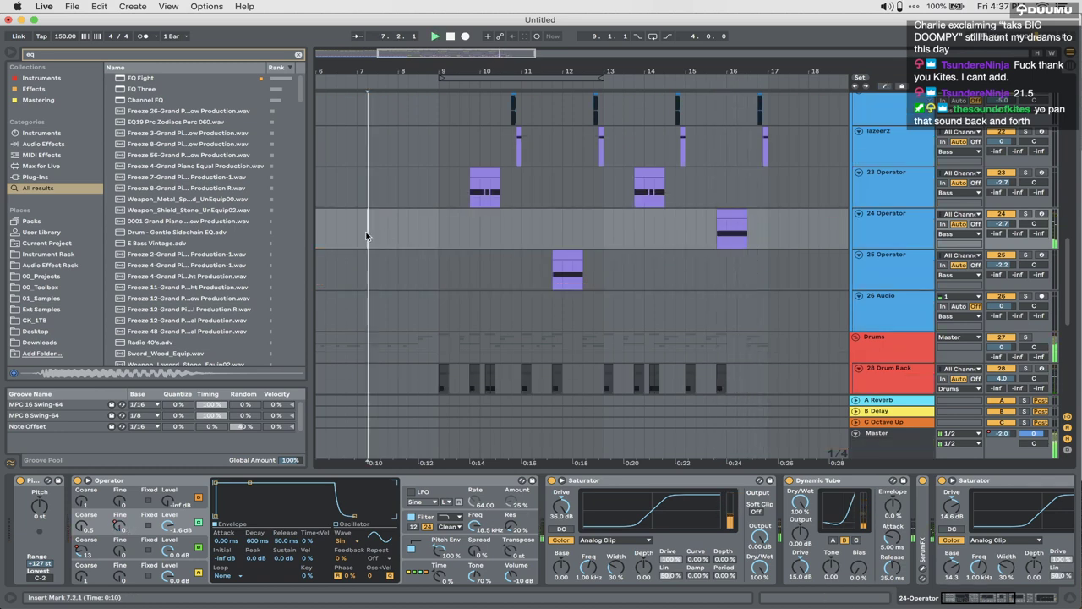
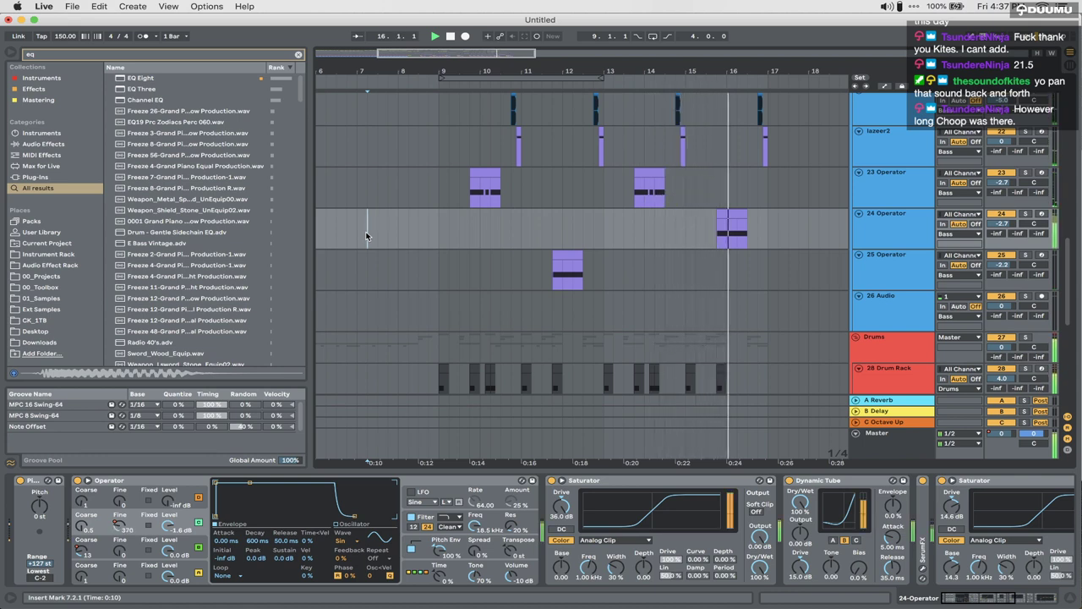
{"action": "key", "text": "space"}
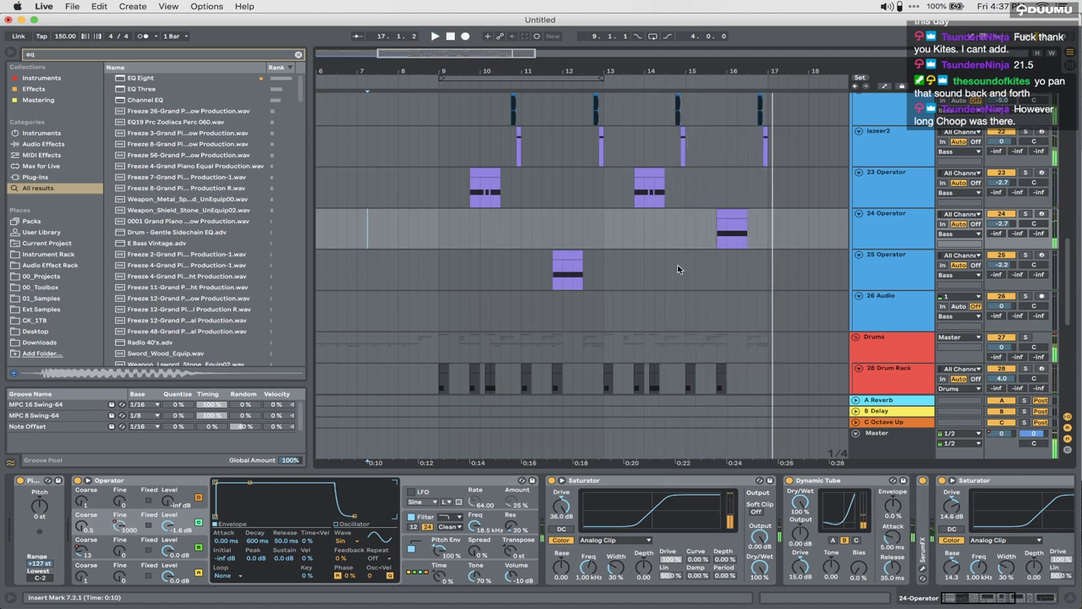
Step: Delete the clips between 16.3.1 and 17.2.1 from the lazer track down through the 23 Operator track
{"action": "scroll", "coordinate": [673, 257], "scroll_direction": "up", "scroll_amount": 4}
{"action": "scroll", "coordinate": [672, 254], "scroll_direction": "right", "scroll_amount": 2}
{"action": "scroll", "coordinate": [671, 251], "scroll_direction": "up", "scroll_amount": 4}
{"action": "left_click_drag", "start_coordinate": [670, 251], "coordinate": [713, 334]}
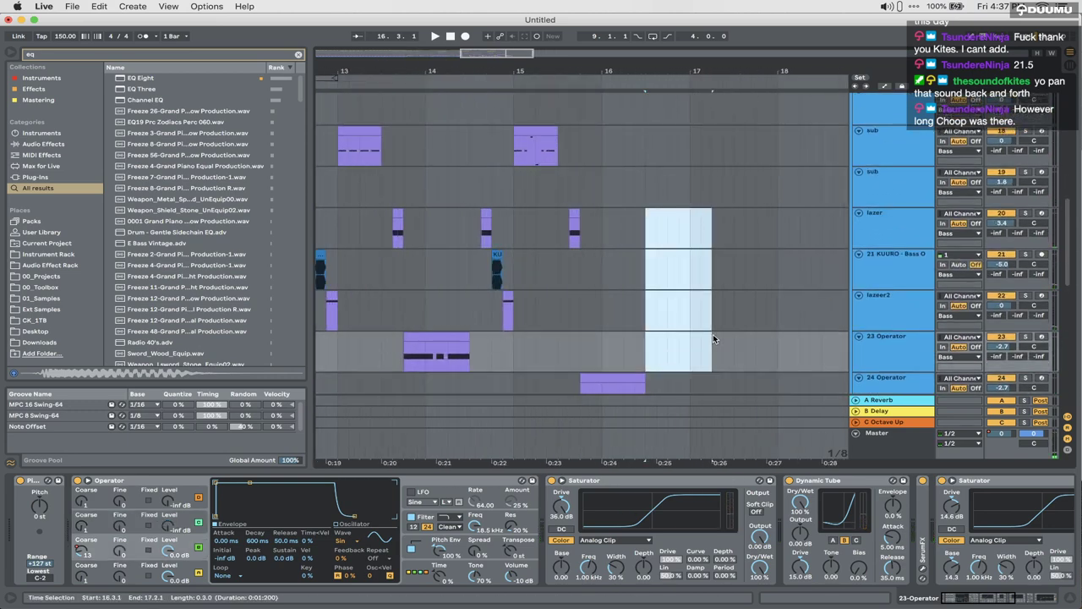
{"action": "scroll", "coordinate": [712, 334], "scroll_direction": "down", "scroll_amount": 5}
{"action": "scroll", "coordinate": [713, 339], "scroll_direction": "down", "scroll_amount": 6}
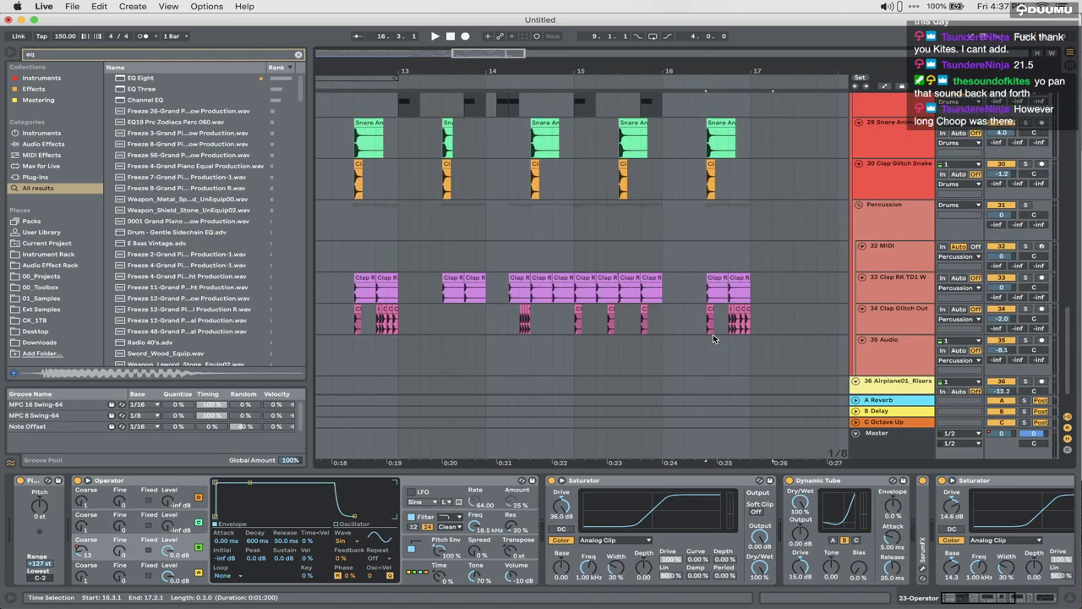
{"action": "scroll", "coordinate": [712, 338], "scroll_direction": "up", "scroll_amount": 3}
{"action": "scroll", "coordinate": [714, 337], "scroll_direction": "up", "scroll_amount": 10}
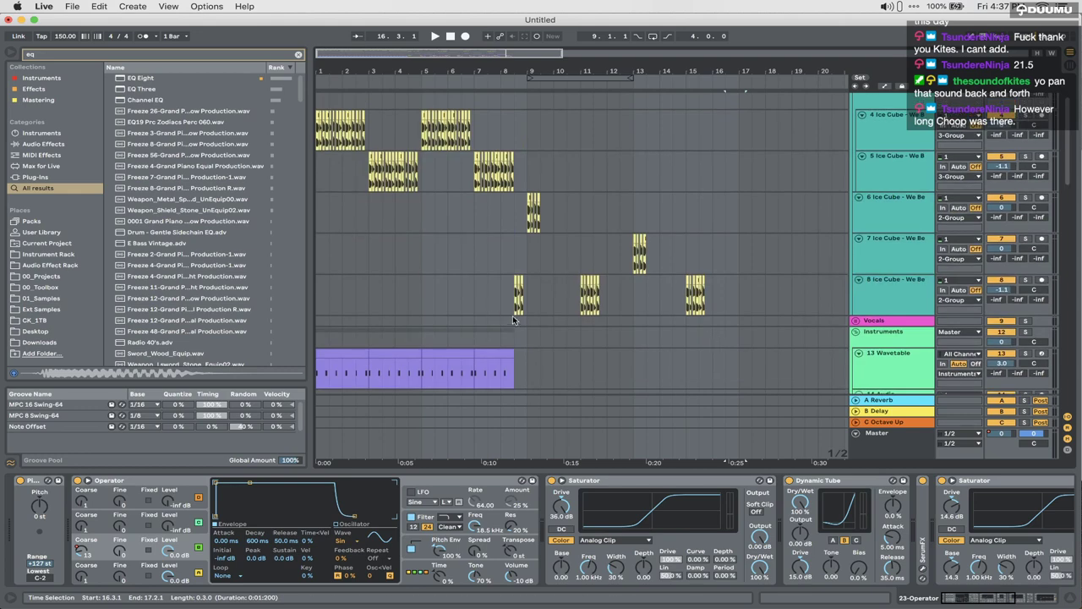
Step: Play from bar 9, fold the 2 Group track and move it into the Instruments group directly below the Wavetable track
{"action": "left_click", "coordinate": [529, 333]}
{"action": "key", "text": "space"}
{"action": "scroll", "coordinate": [528, 333], "scroll_direction": "down", "scroll_amount": 6}
{"action": "scroll", "coordinate": [528, 336], "scroll_direction": "up", "scroll_amount": 15}
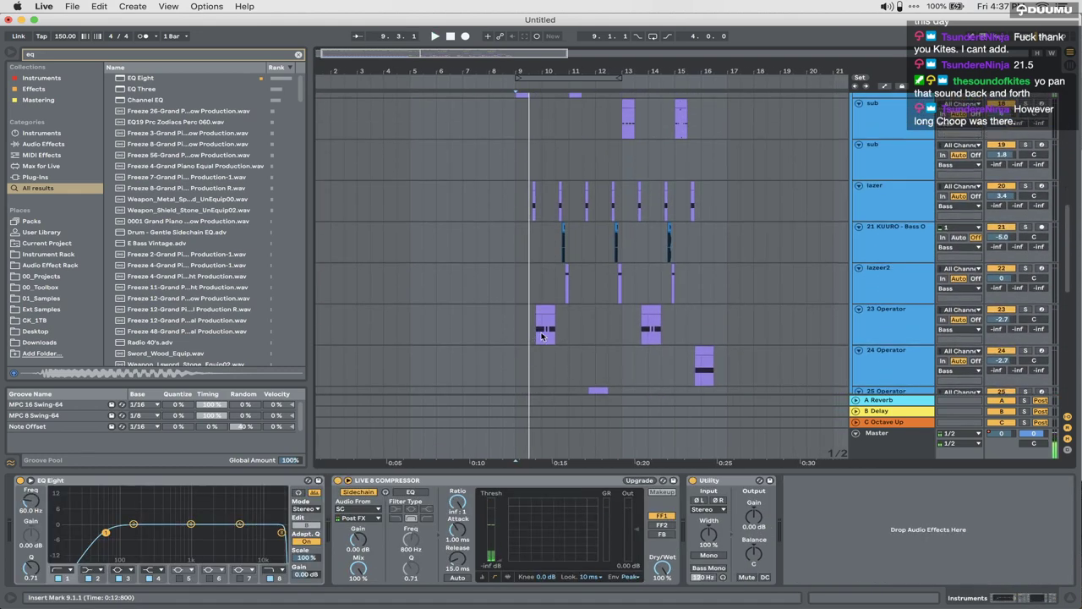
{"action": "left_click", "coordinate": [879, 110]}
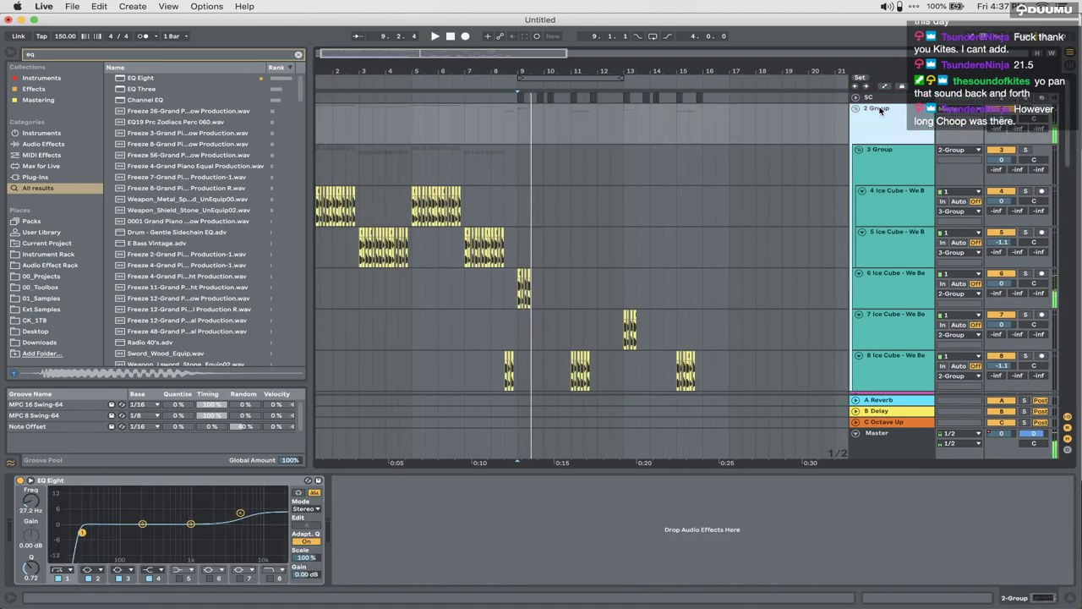
{"action": "double_click", "coordinate": [822, 471]}
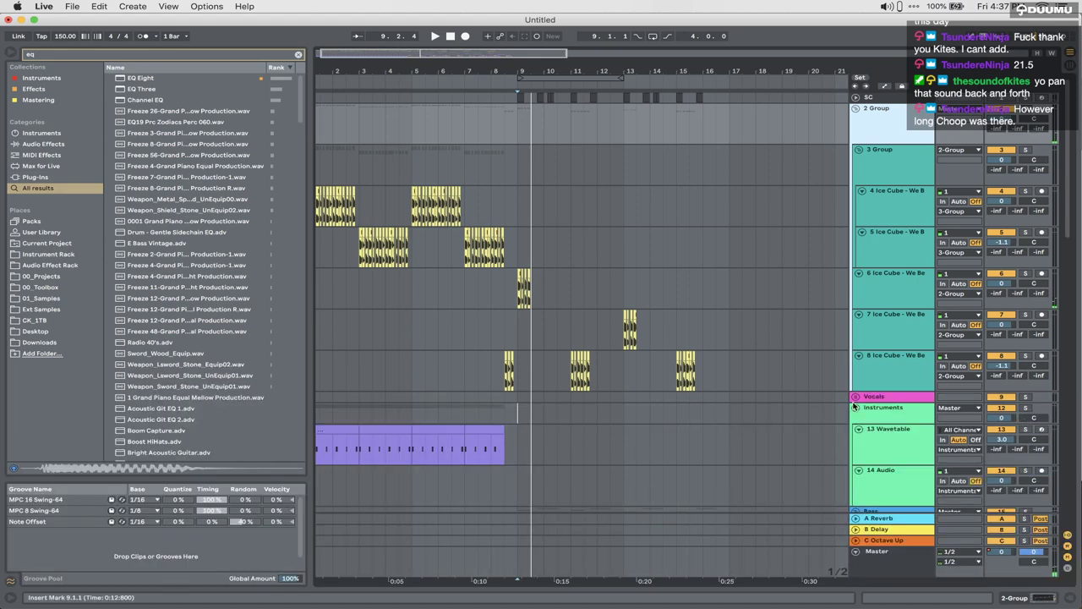
{"action": "left_click", "coordinate": [855, 111]}
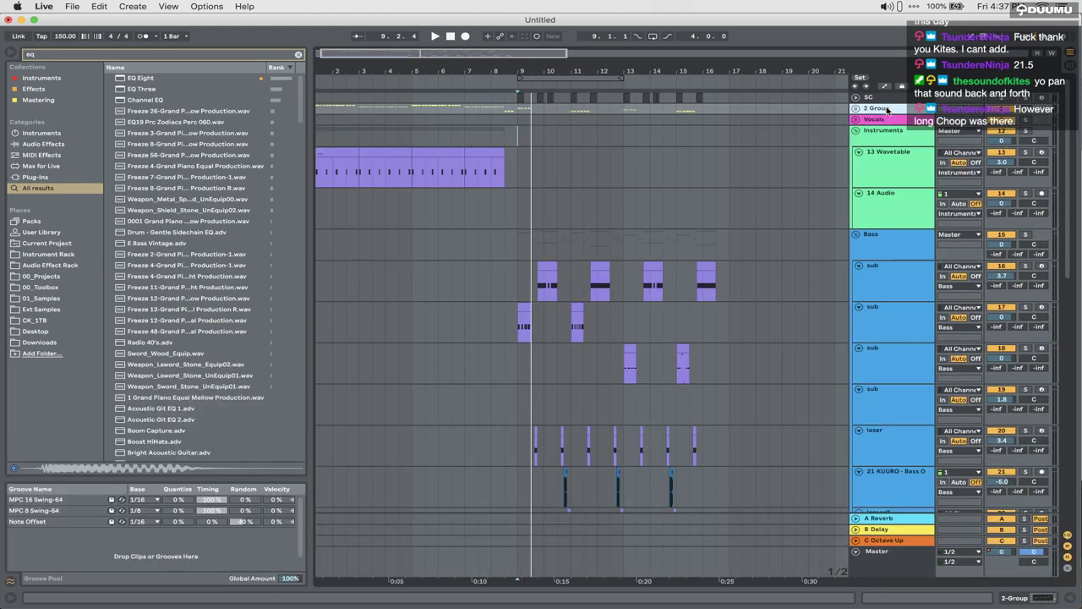
{"action": "left_click_drag", "start_coordinate": [866, 202], "coordinate": [862, 198]}
{"action": "left_click", "coordinate": [859, 194]}
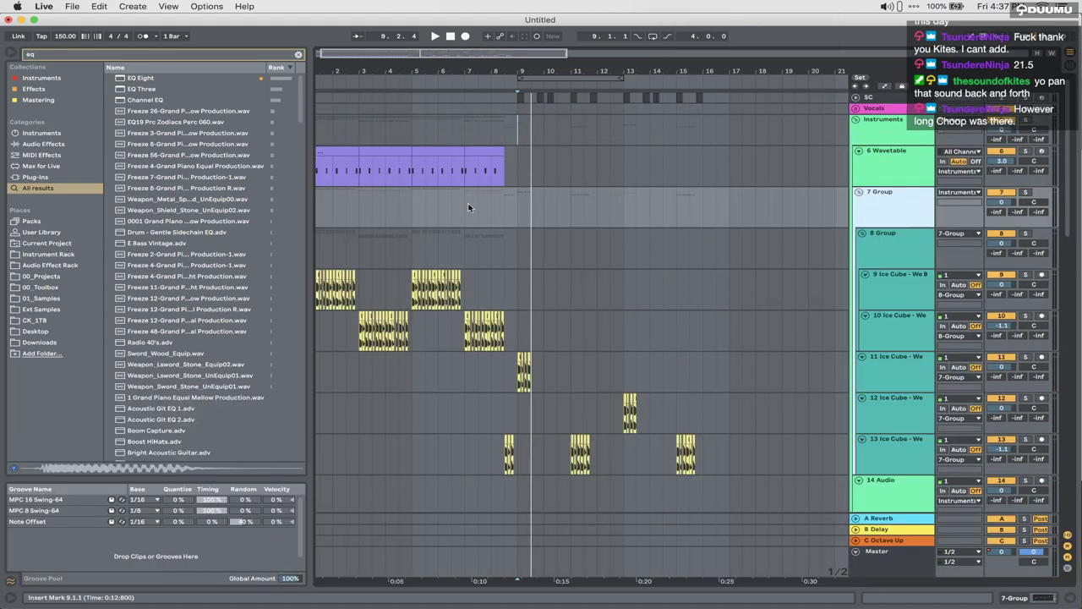
Step: Transpose all notes of the first Wavetable clip up one semitone to F#1 and play from bar 9 for comparison
{"action": "scroll", "coordinate": [459, 210], "scroll_direction": "left", "scroll_amount": 1}
{"action": "left_click", "coordinate": [337, 153]}
{"action": "key", "text": "space"}
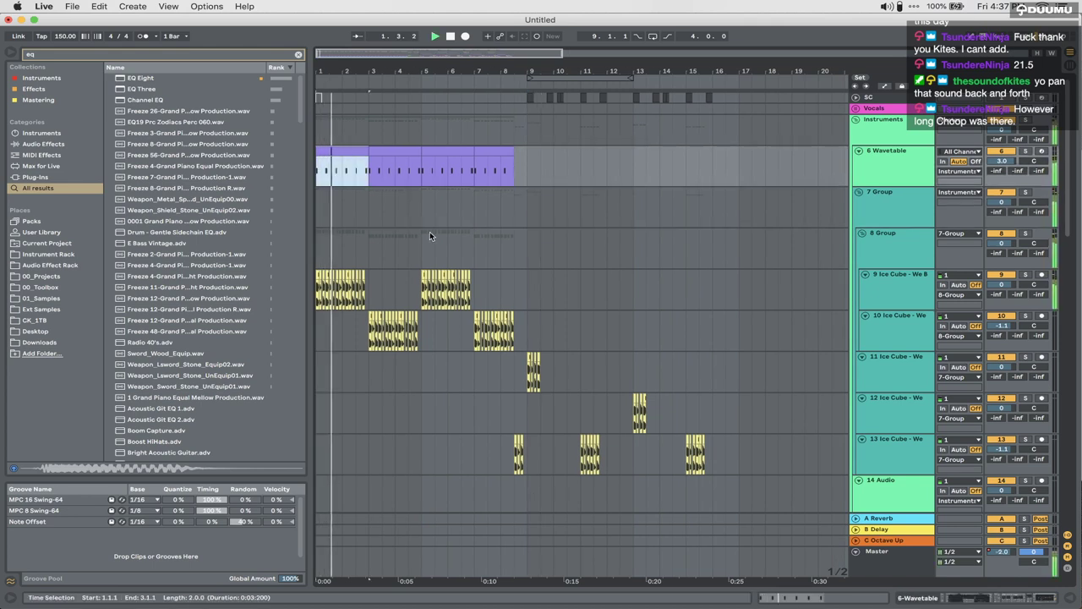
{"action": "left_click", "coordinate": [340, 154]}
{"action": "double_click", "coordinate": [340, 154]}
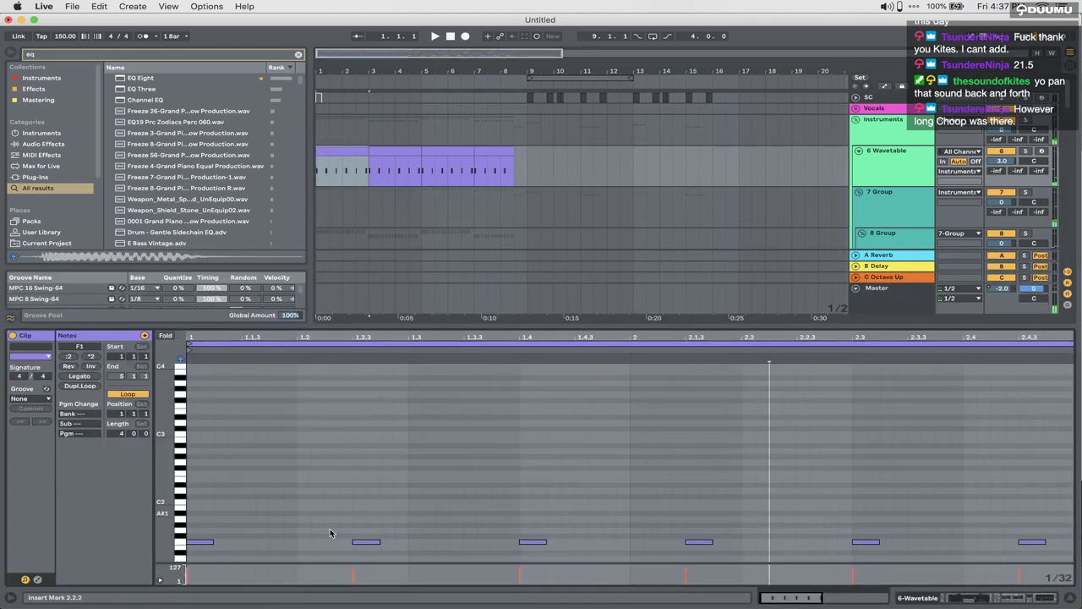
{"action": "left_click", "coordinate": [185, 542]}
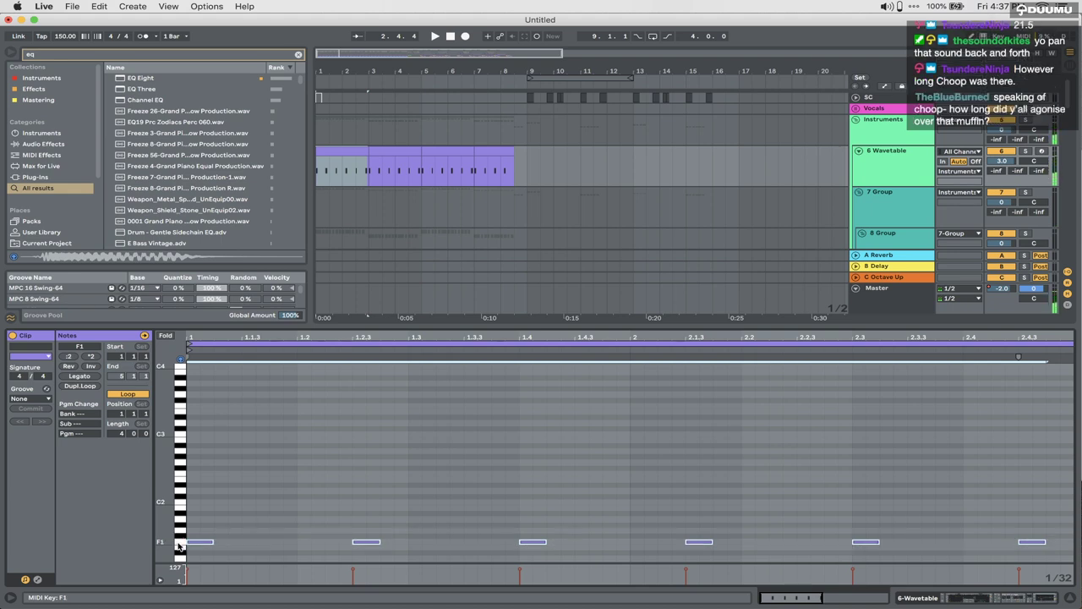
{"action": "key", "text": "Up"}
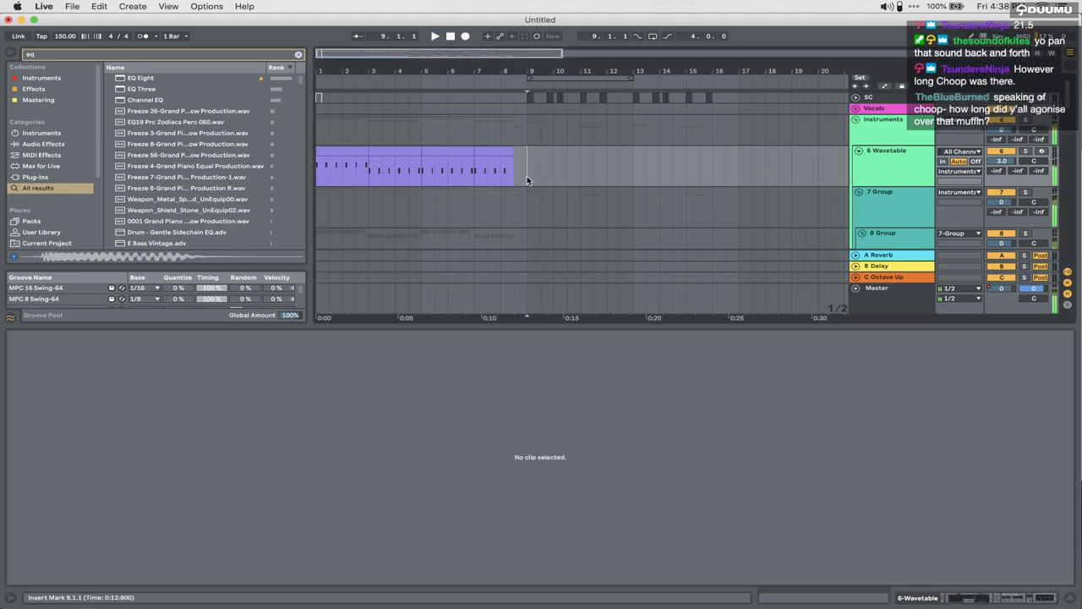
{"action": "left_click", "coordinate": [527, 176]}
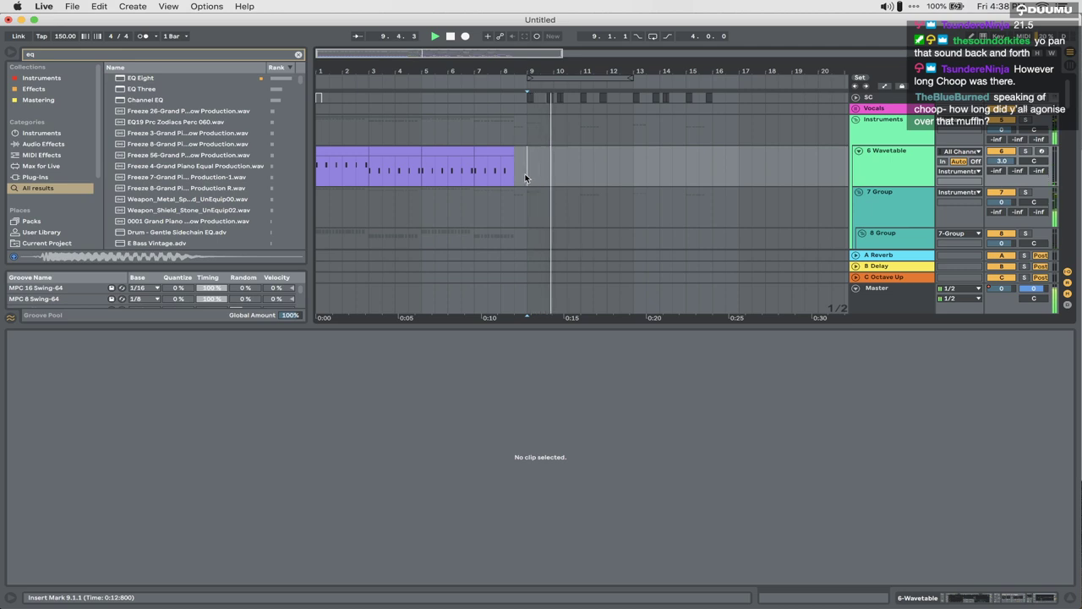
Step: Duplicate the transposed Wavetable clip three times over the following clips and trim the last copy to end at 8.3.1
{"action": "left_click", "coordinate": [347, 151]}
{"action": "key", "text": "super+d"}
{"action": "key", "text": "super+d"}
{"action": "key", "text": "super+d"}
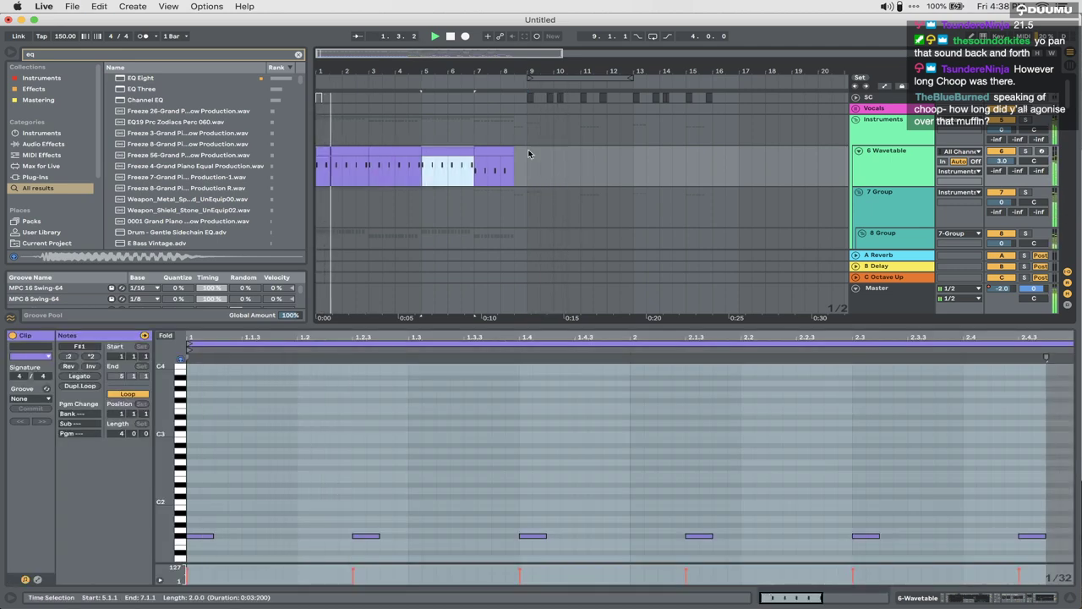
{"action": "left_click_drag", "start_coordinate": [527, 151], "coordinate": [514, 151]}
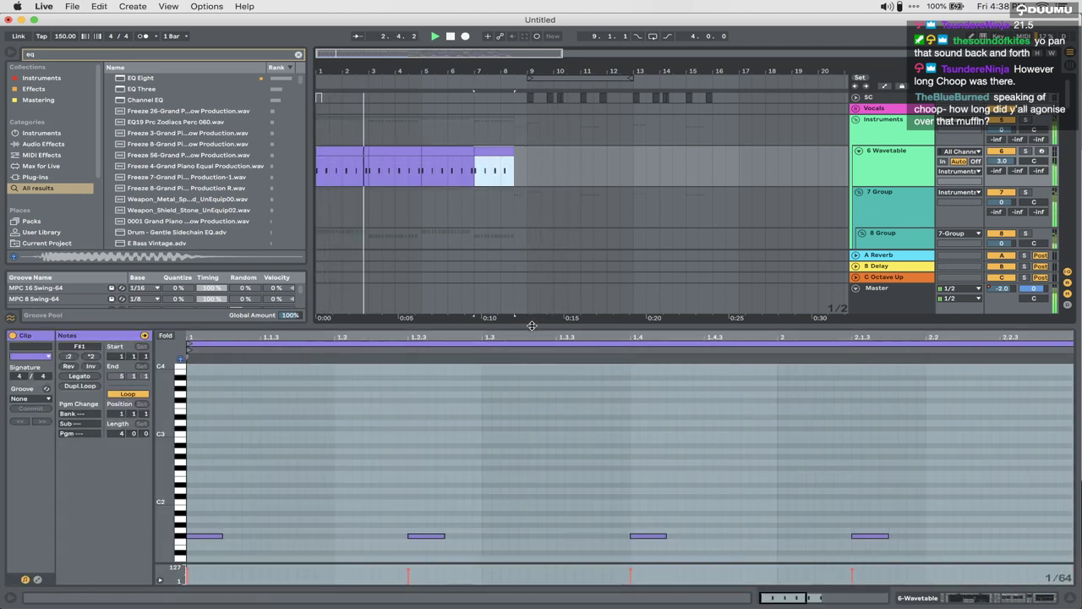
{"action": "double_click", "coordinate": [532, 324]}
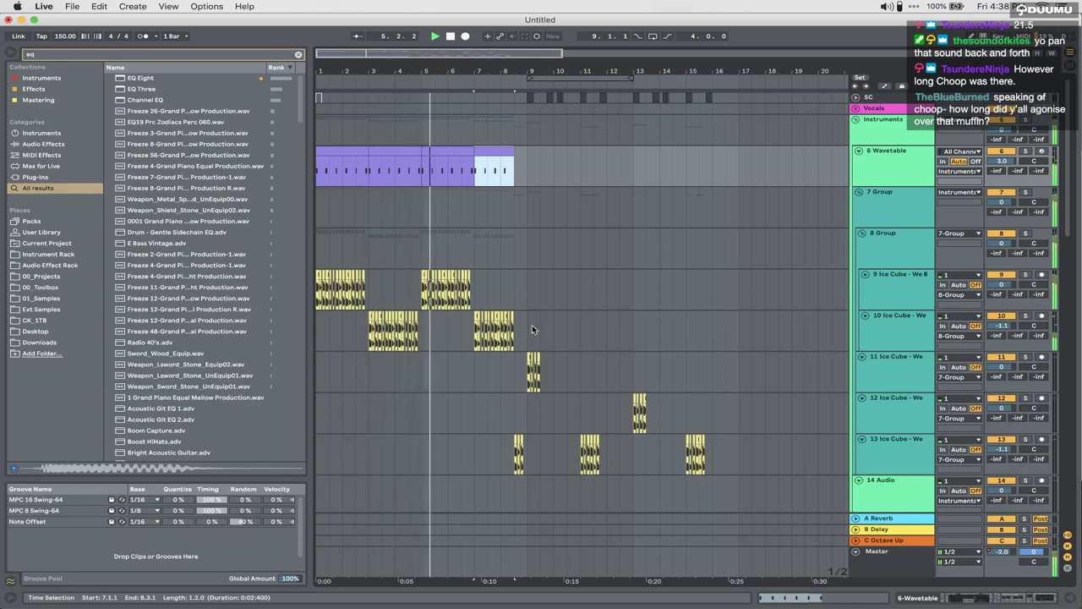
Step: Listen through the arrangement into bar 16 while reviewing the vocal chop, bass and drum tracks
{"action": "scroll", "coordinate": [490, 318], "scroll_direction": "down", "scroll_amount": 10}
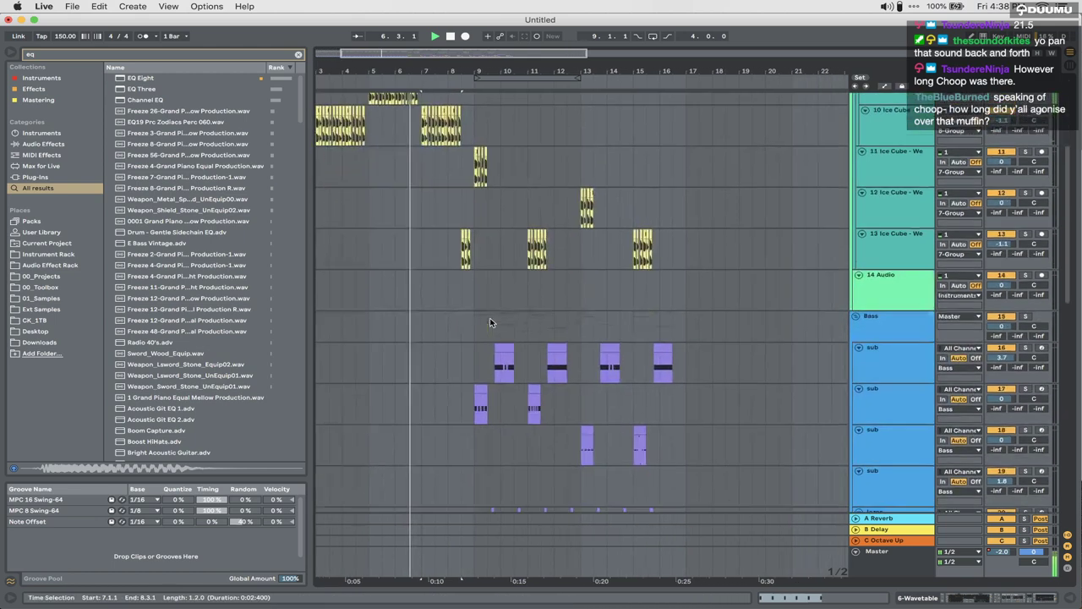
{"action": "scroll", "coordinate": [493, 314], "scroll_direction": "up", "scroll_amount": 5}
{"action": "scroll", "coordinate": [492, 314], "scroll_direction": "down", "scroll_amount": 5}
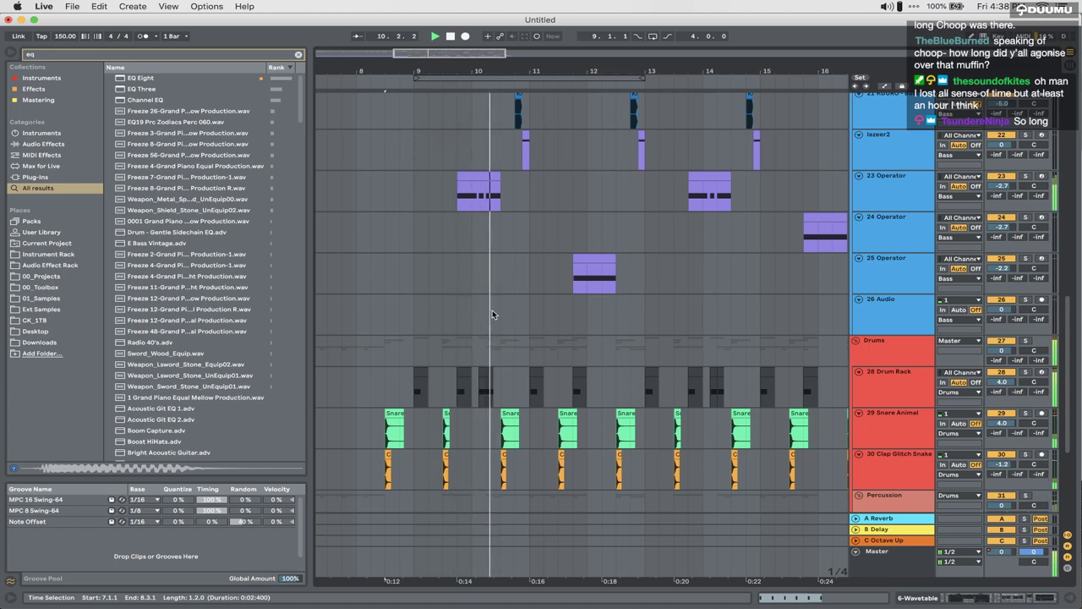
{"action": "scroll", "coordinate": [492, 310], "scroll_direction": "up", "scroll_amount": 5}
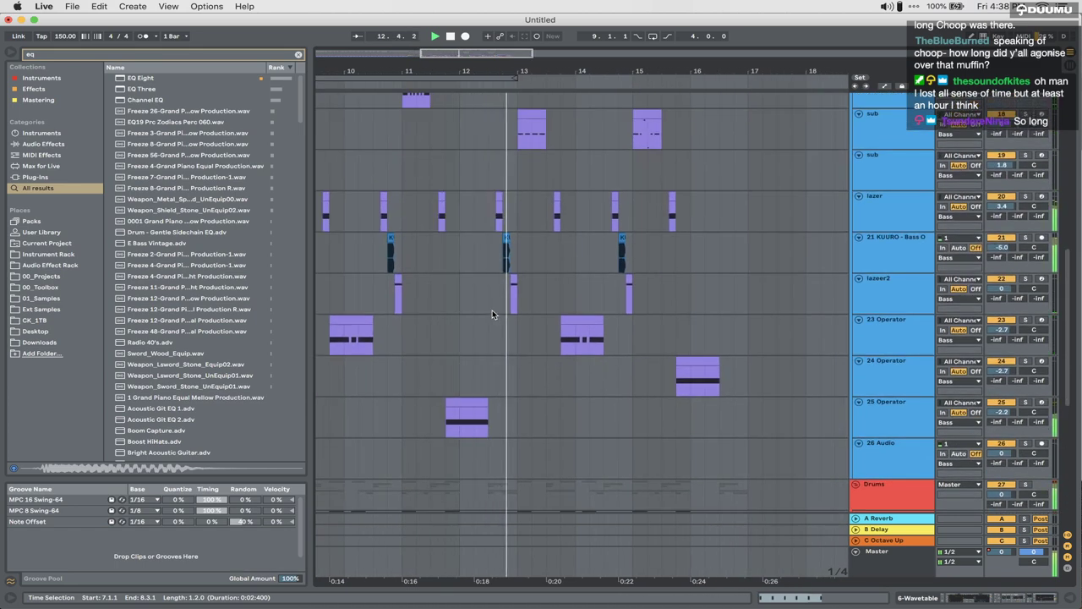
{"action": "scroll", "coordinate": [492, 309], "scroll_direction": "up", "scroll_amount": 2}
{"action": "scroll", "coordinate": [492, 310], "scroll_direction": "up", "scroll_amount": 5}
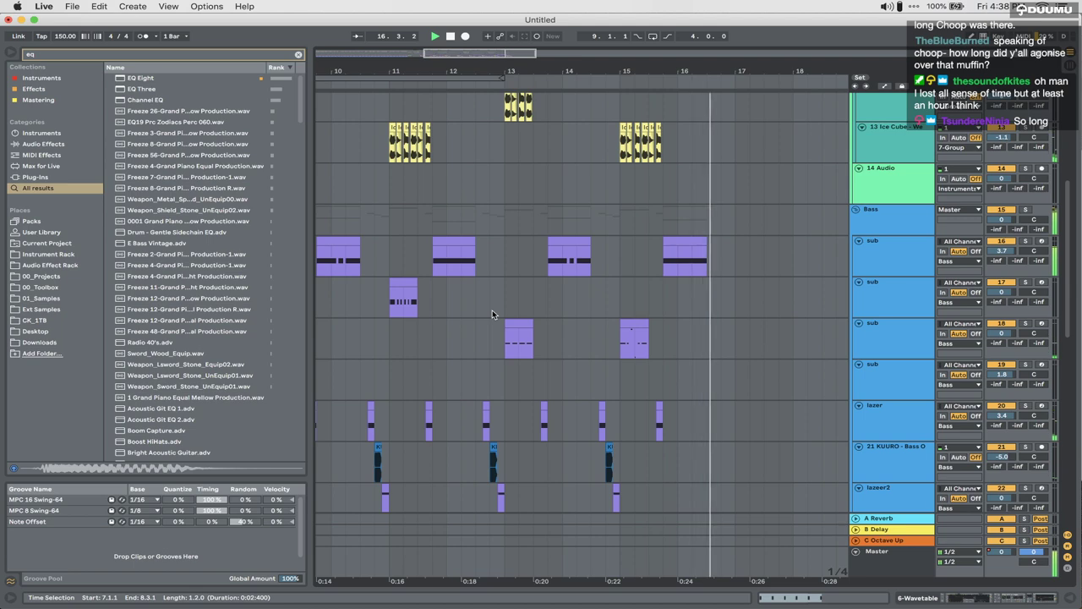
Step: Delete the percussion clips between 16.3.1 and 17.1.1 on the 32 MIDI, 33 Clap RK and 34 Clap Glitch tracks
{"action": "scroll", "coordinate": [605, 362], "scroll_direction": "down", "scroll_amount": 15}
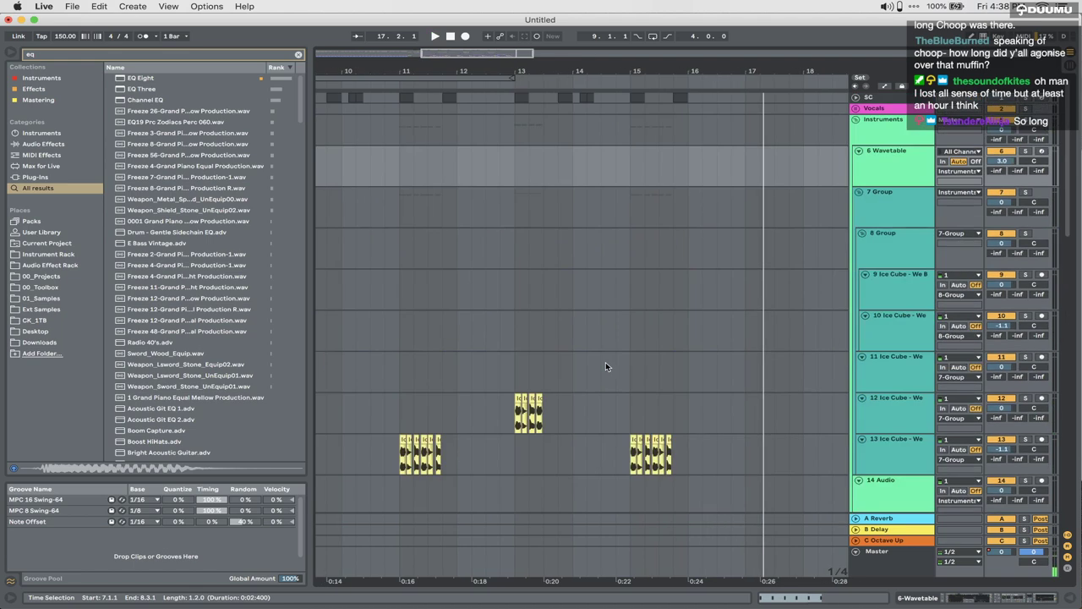
{"action": "left_click", "coordinate": [614, 363]}
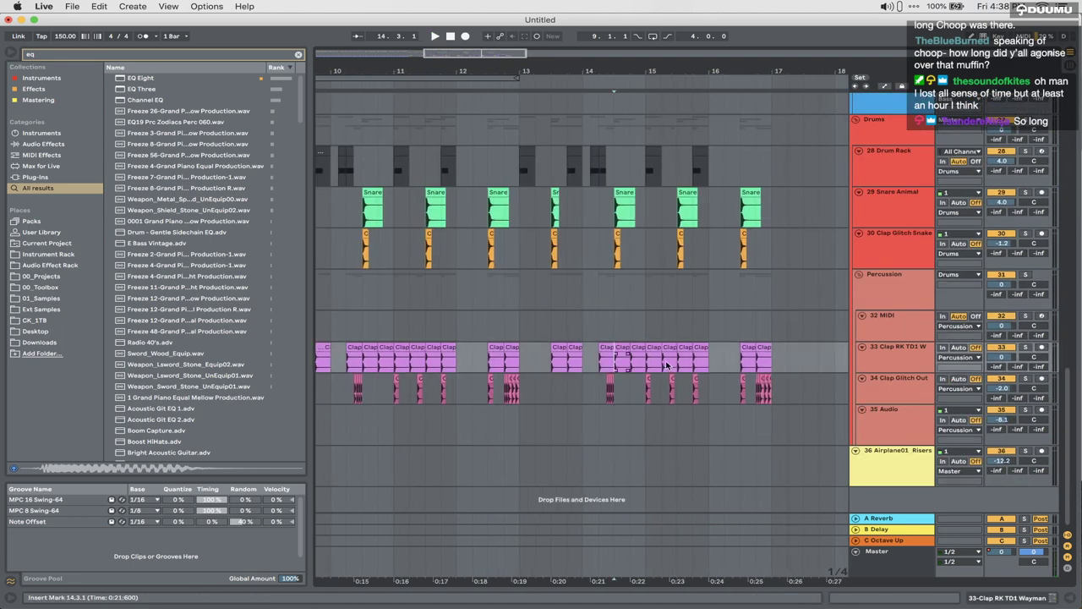
{"action": "left_click_drag", "start_coordinate": [736, 329], "coordinate": [776, 381]}
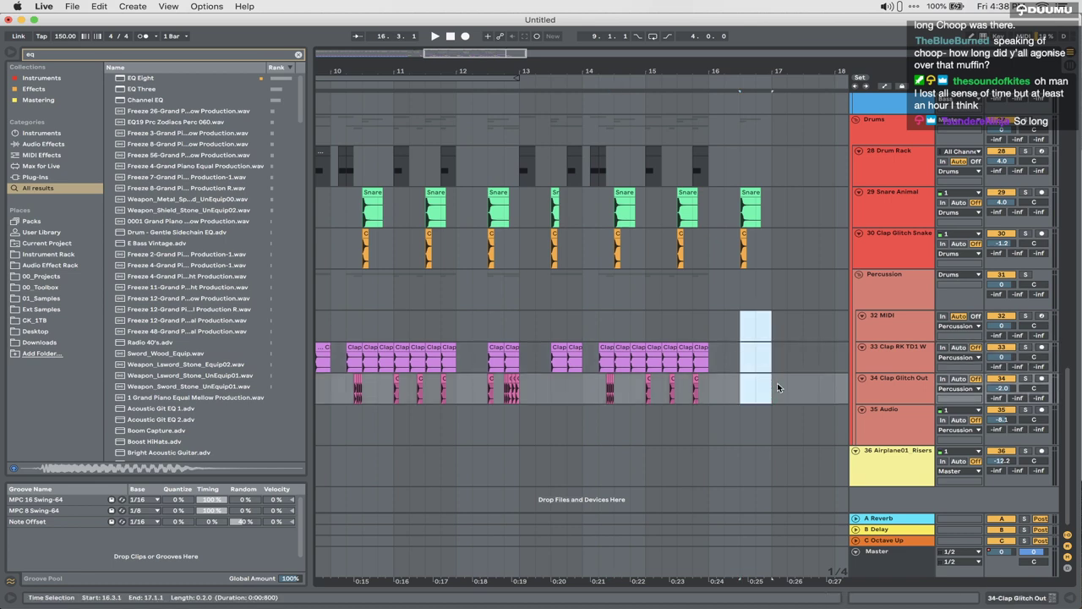
Step: Copy the stuttered clap fill at 14.1 on track 34 Clap Glitch to the end of bar 15 and play it back
{"action": "left_click", "coordinate": [609, 387]}
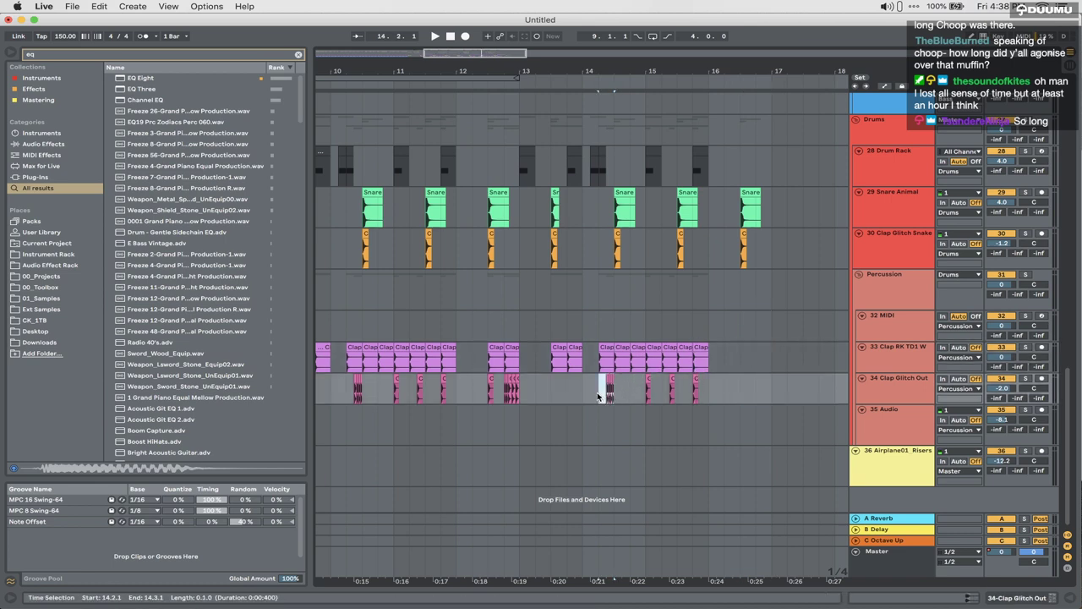
{"action": "left_click", "coordinate": [724, 388]}
{"action": "key", "text": "super+v"}
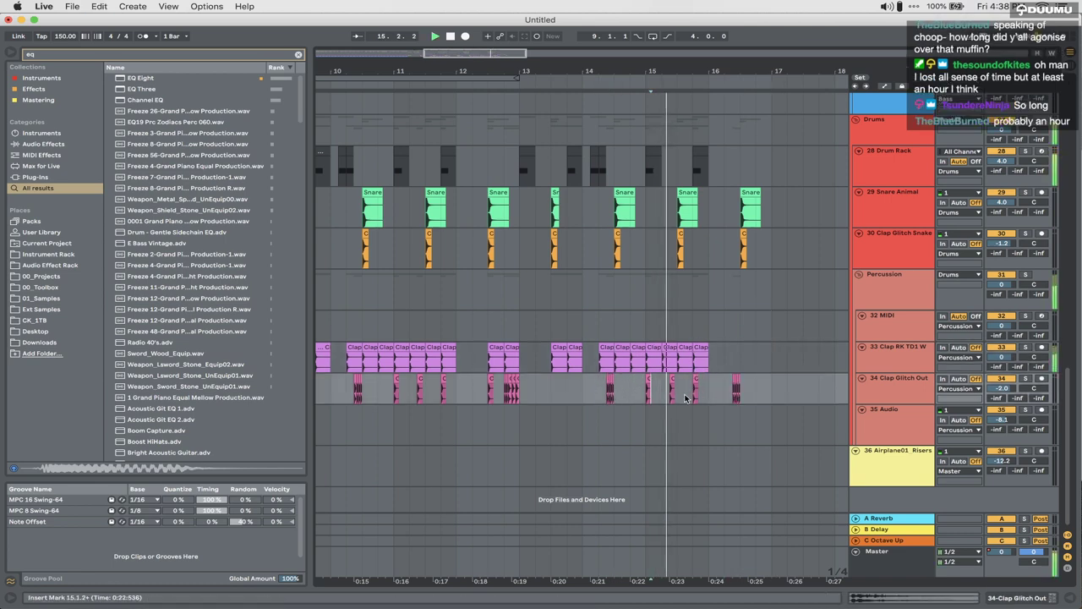
{"action": "left_click_drag", "start_coordinate": [709, 392], "coordinate": [742, 396]}
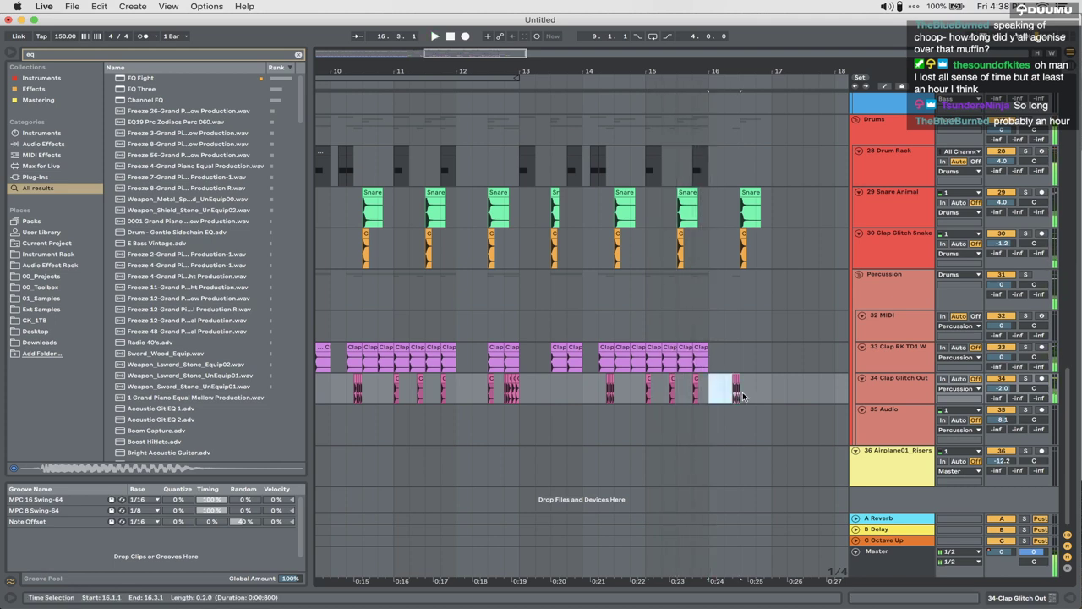
{"action": "left_click", "coordinate": [679, 396]}
{"action": "key", "text": "super+v"}
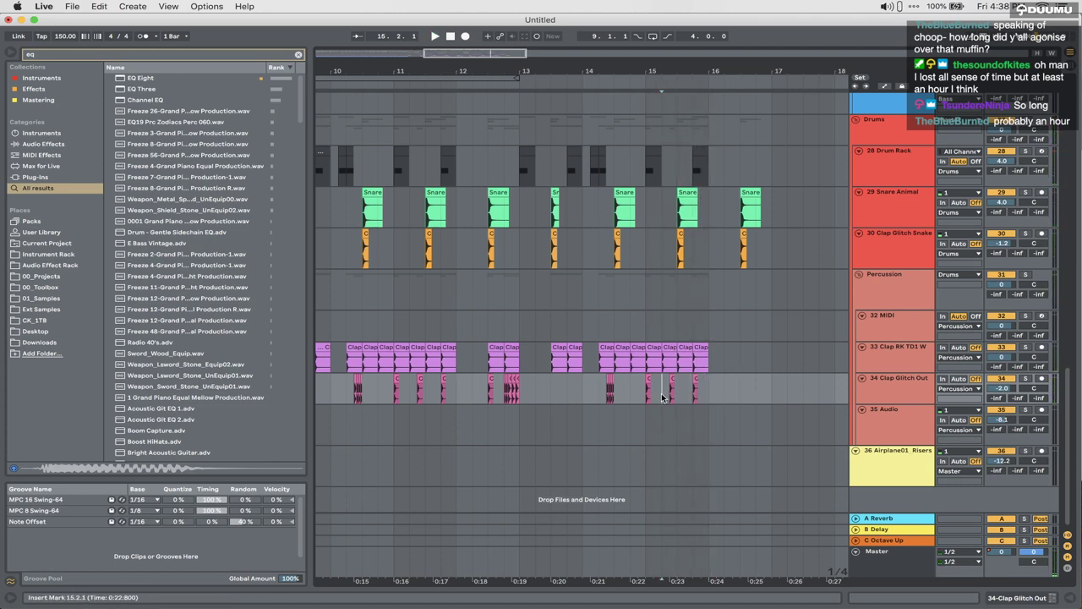
{"action": "key", "text": "space"}
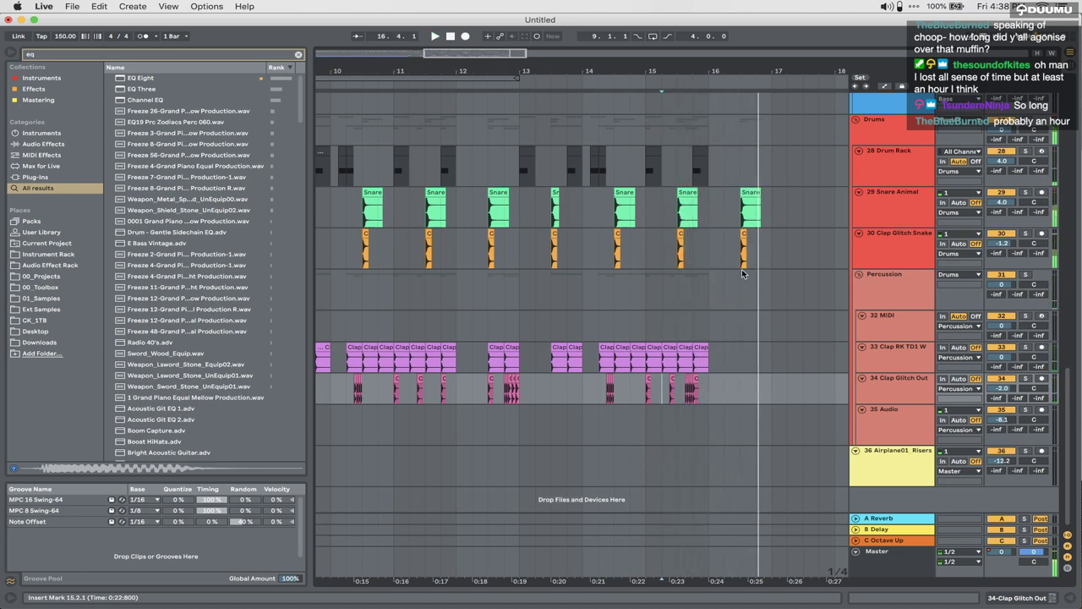
Step: Trim the tail off the last Snare Animal clip at 16.3.1, leaving only a short hit, and audition the ending
{"action": "scroll", "coordinate": [742, 270], "scroll_direction": "up", "scroll_amount": 1}
{"action": "scroll", "coordinate": [755, 228], "scroll_direction": "up", "scroll_amount": 5}
{"action": "left_click", "coordinate": [757, 228]}
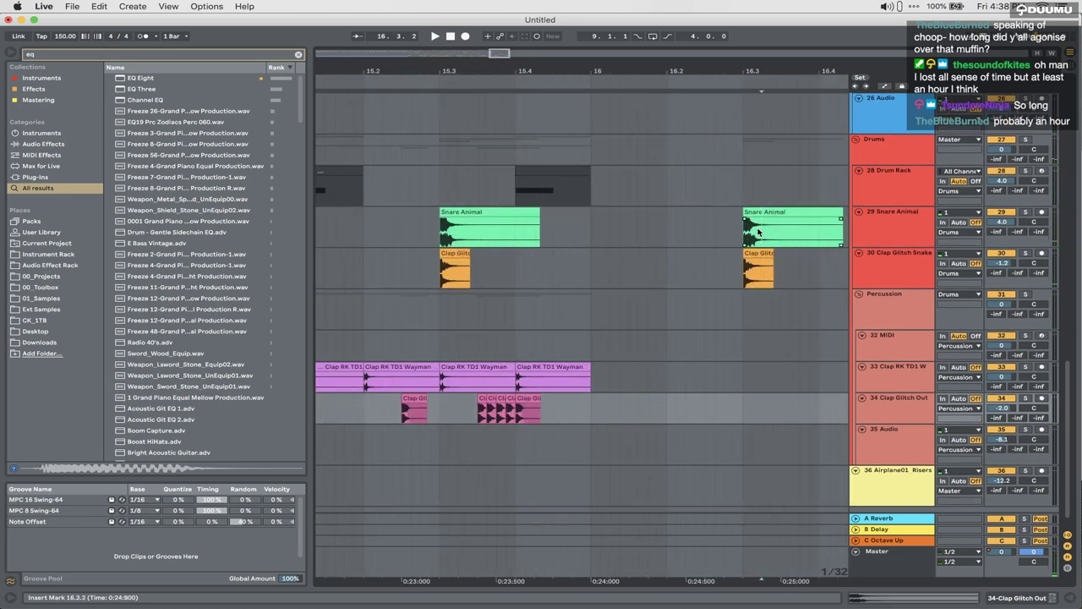
{"action": "key", "text": "super+e"}
{"action": "left_click", "coordinate": [773, 213]}
{"action": "key", "text": "Delete"}
{"action": "left_click", "coordinate": [696, 227]}
{"action": "key", "text": "space"}
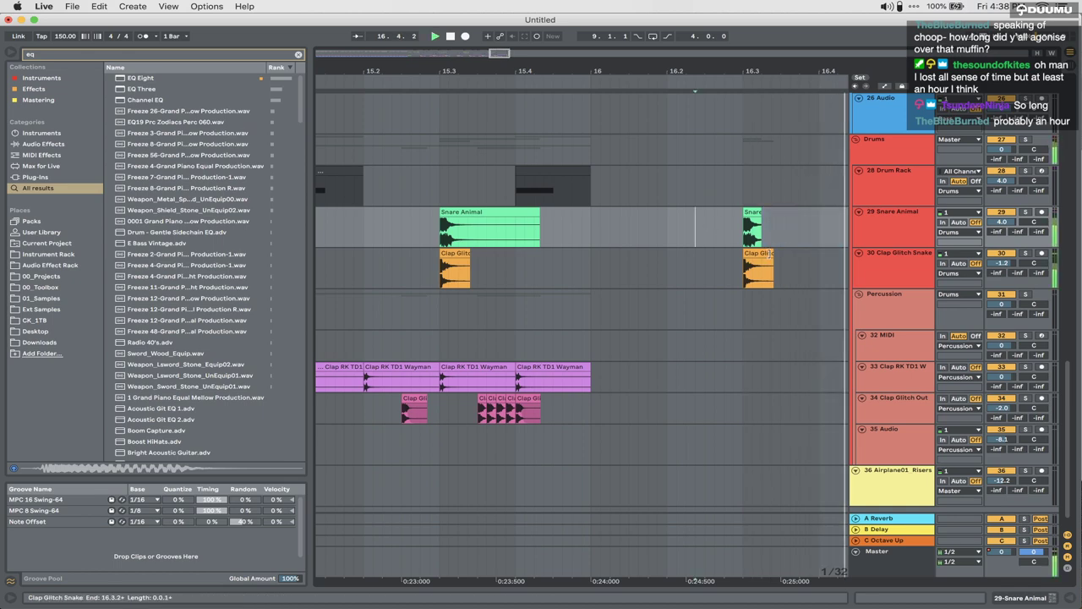
{"action": "key", "text": "space"}
{"action": "scroll", "coordinate": [771, 252], "scroll_direction": "down", "scroll_amount": 5}
{"action": "scroll", "coordinate": [778, 221], "scroll_direction": "up", "scroll_amount": 5}
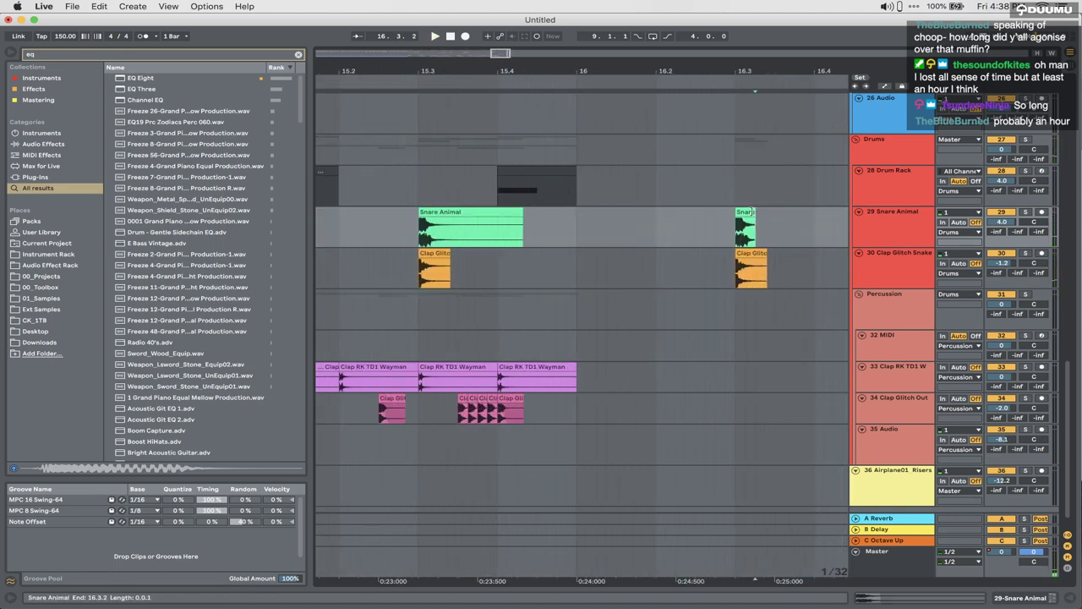
{"action": "left_click", "coordinate": [757, 217]}
{"action": "scroll", "coordinate": [779, 213], "scroll_direction": "down", "scroll_amount": 8}
{"action": "scroll", "coordinate": [780, 213], "scroll_direction": "down", "scroll_amount": 5}
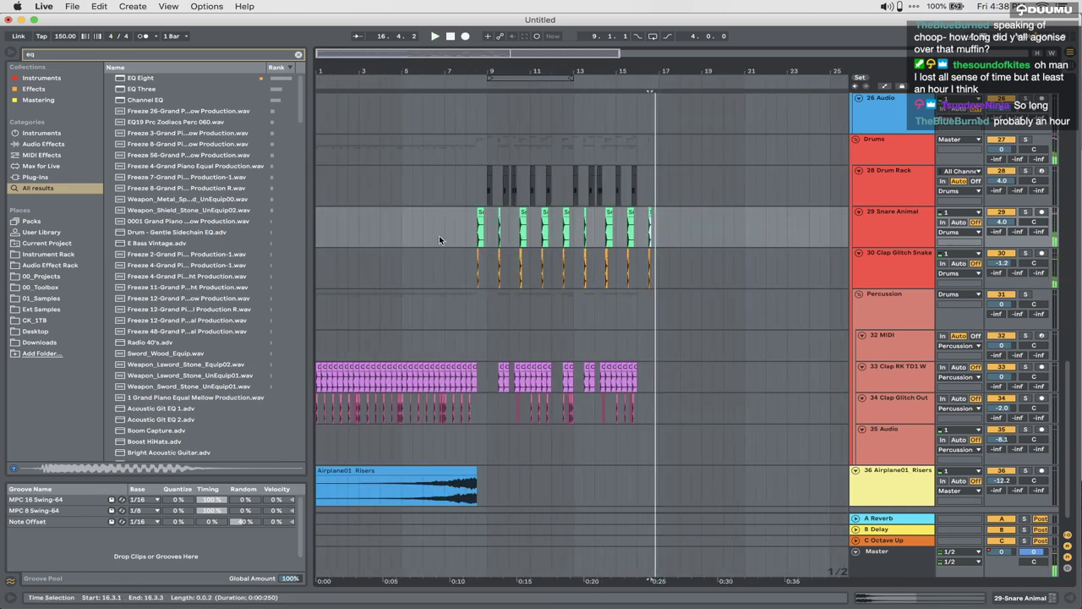
Step: Play the arrangement from 5.1.1 and raise the volume of sub track 18 to 4.3 dB
{"action": "left_click", "coordinate": [400, 241]}
{"action": "key", "text": "space"}
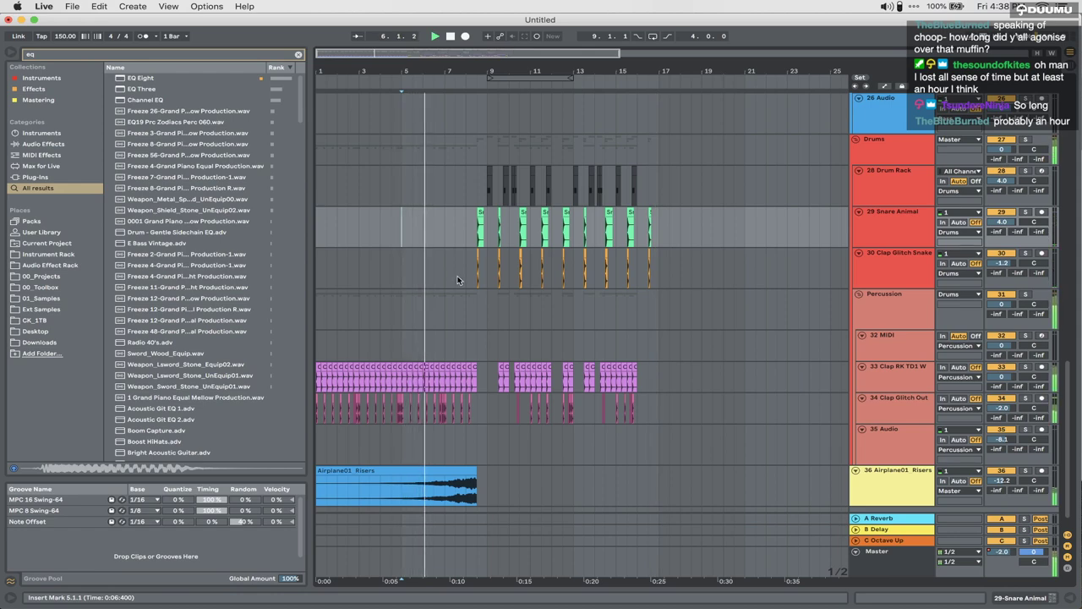
{"action": "scroll", "coordinate": [458, 280], "scroll_direction": "up", "scroll_amount": 10}
{"action": "scroll", "coordinate": [458, 280], "scroll_direction": "up", "scroll_amount": 1}
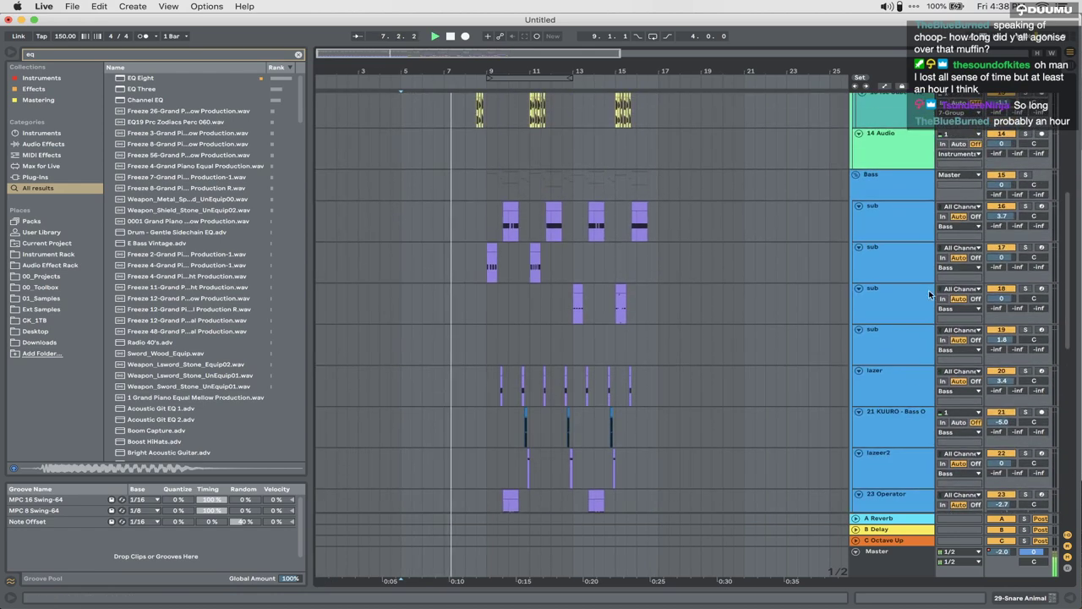
{"action": "left_click_drag", "start_coordinate": [1001, 298], "coordinate": [1001, 283]}
{"action": "left_click", "coordinate": [885, 310]}
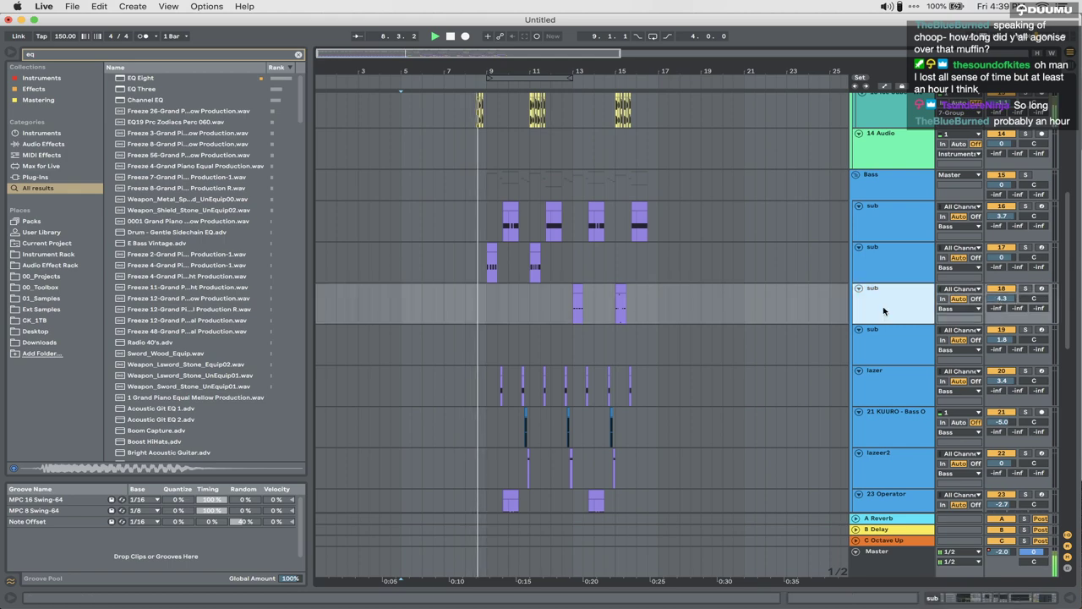
Step: Raise the OTT on sub track 18 to 3.60 dB Output and 100% Amount, listening through into bar 16
{"action": "left_click", "coordinate": [1022, 600]}
{"action": "scroll", "coordinate": [949, 534], "scroll_direction": "right", "scroll_amount": 10}
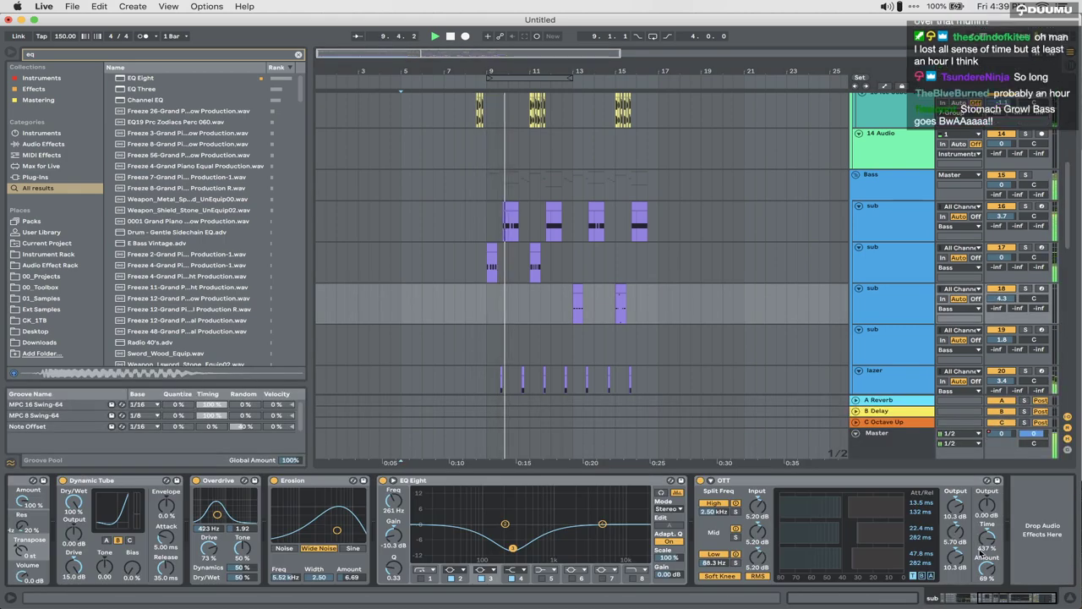
{"action": "left_click_drag", "start_coordinate": [987, 507], "coordinate": [987, 494]}
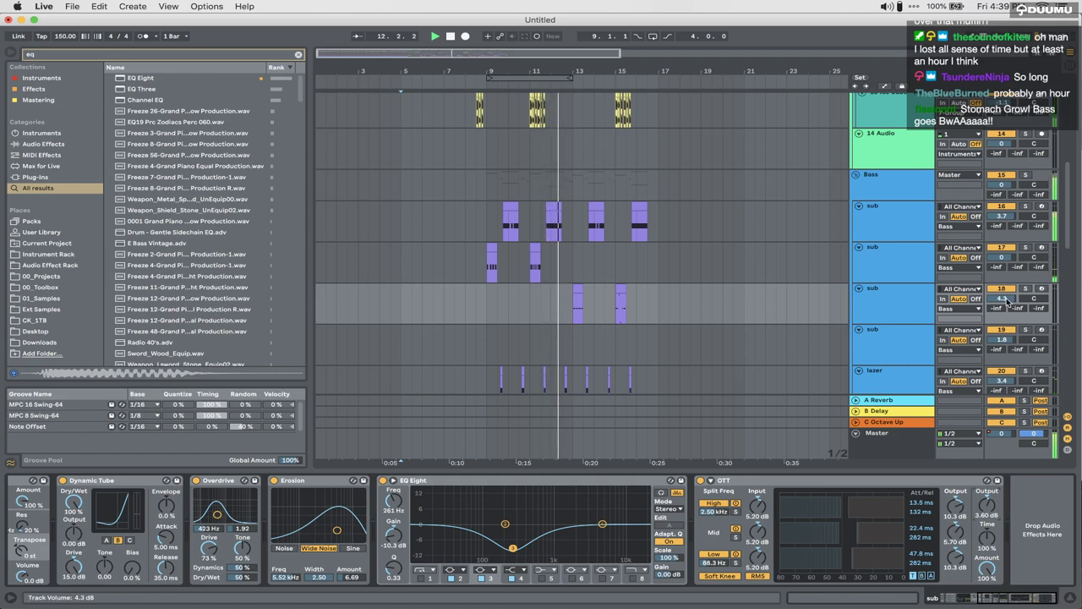
{"action": "scroll", "coordinate": [577, 259], "scroll_direction": "up", "scroll_amount": 5}
{"action": "scroll", "coordinate": [578, 261], "scroll_direction": "down", "scroll_amount": 5}
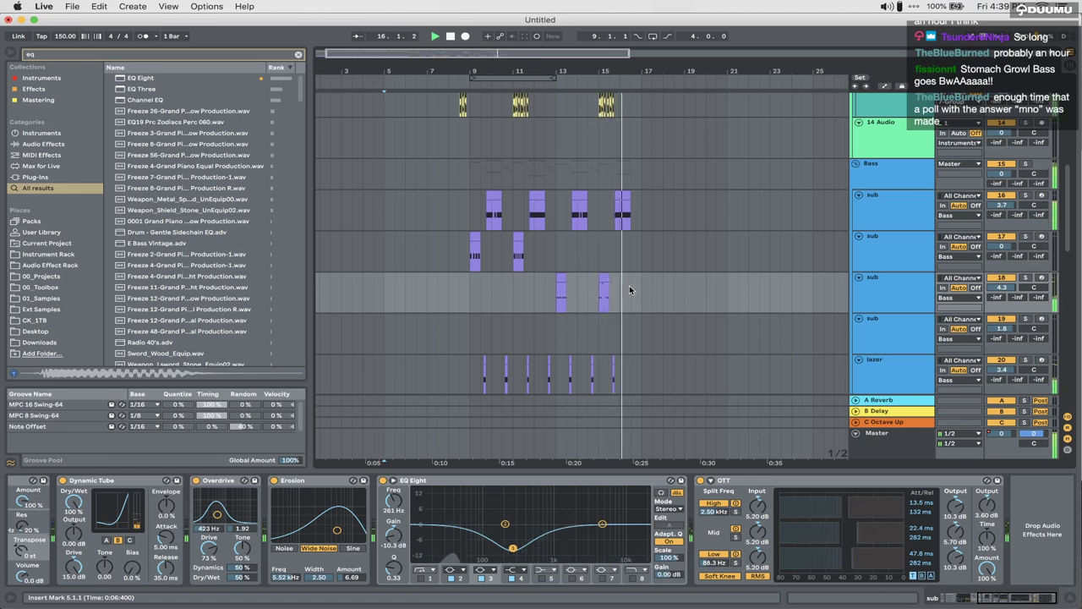
{"action": "scroll", "coordinate": [629, 289], "scroll_direction": "up", "scroll_amount": 2}
{"action": "scroll", "coordinate": [629, 290], "scroll_direction": "up", "scroll_amount": 2}
{"action": "key", "text": "space"}
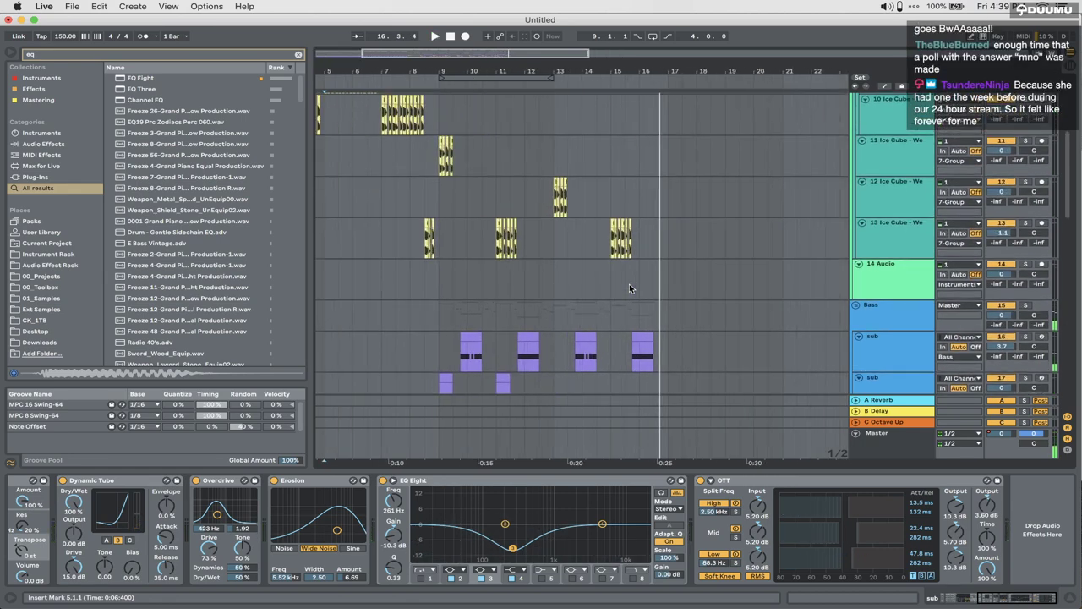
Step: Solo vocal track 12 Ice Cube, audition its chop from 13.1.1 and add an EQ Eight to the end of its device chain
{"action": "left_click", "coordinate": [544, 199]}
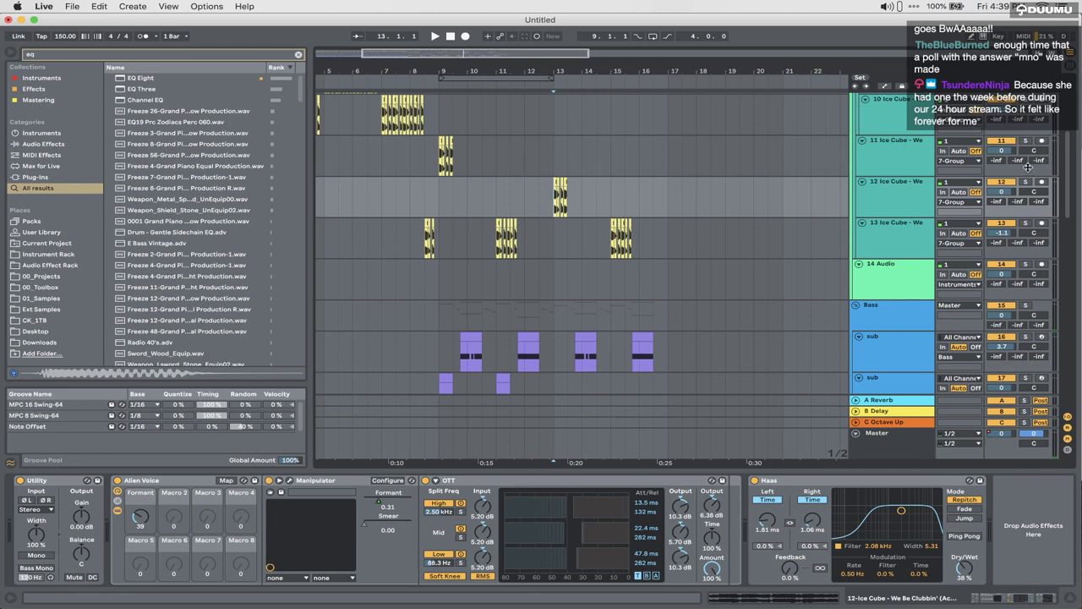
{"action": "left_click", "coordinate": [1026, 181]}
{"action": "key", "text": "space"}
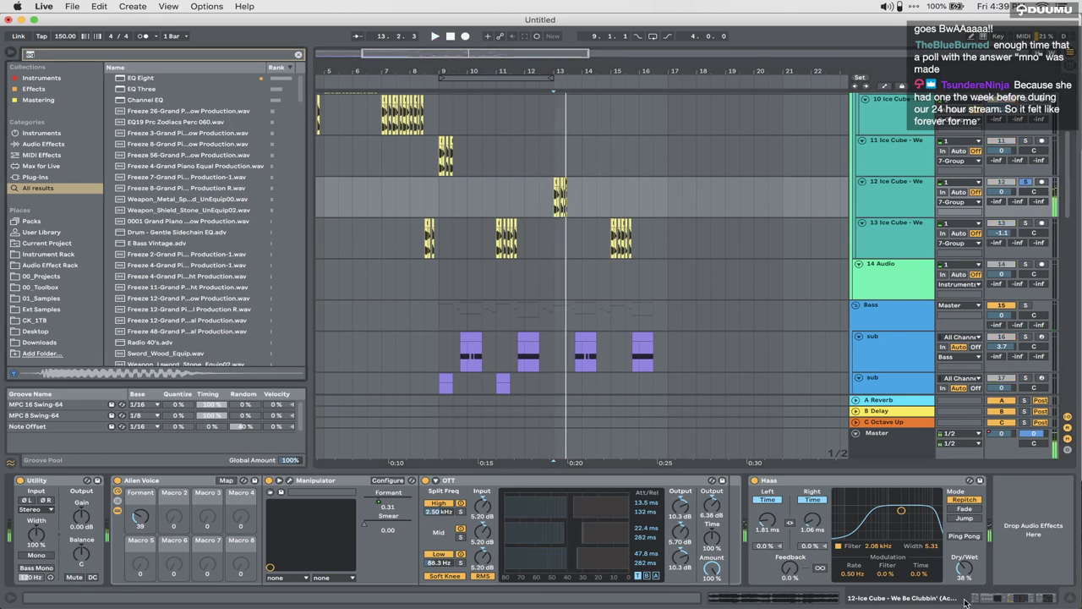
{"action": "key", "text": "super+f"}
{"action": "type", "text": "ott"}
{"action": "key", "text": "super+f"}
{"action": "type", "text": "eq"}
{"action": "key", "text": "Down"}
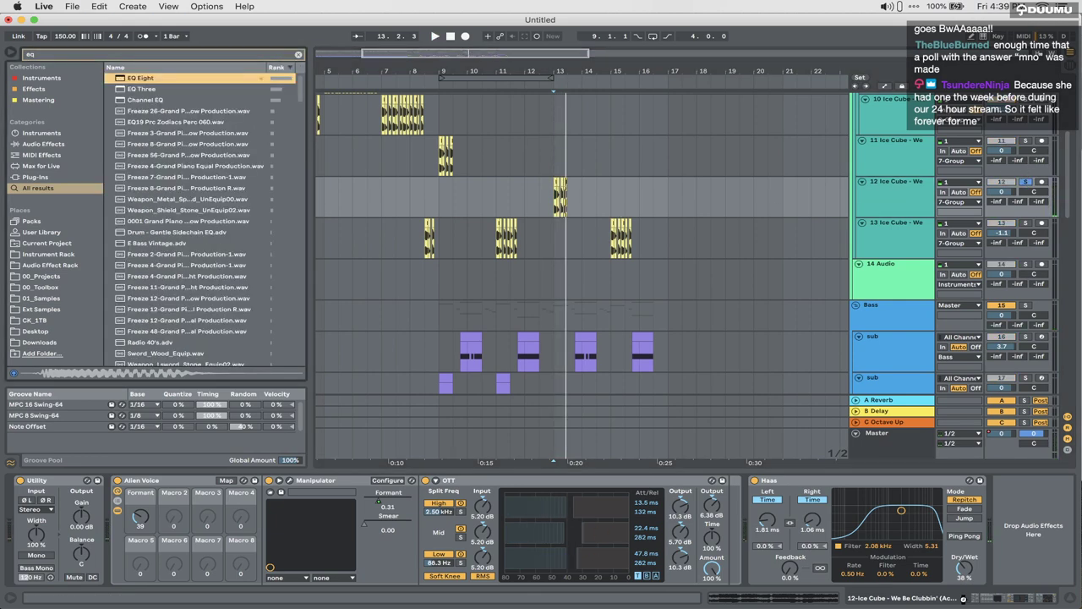
{"action": "key", "text": "Return"}
Step: In track 12's EQ Eight, boost the high shelf about 9.3 dB near 6.8 kHz and cut band 3 by 10.3 dB at 7.26 kHz
{"action": "left_click_drag", "start_coordinate": [934, 524], "coordinate": [913, 541]}
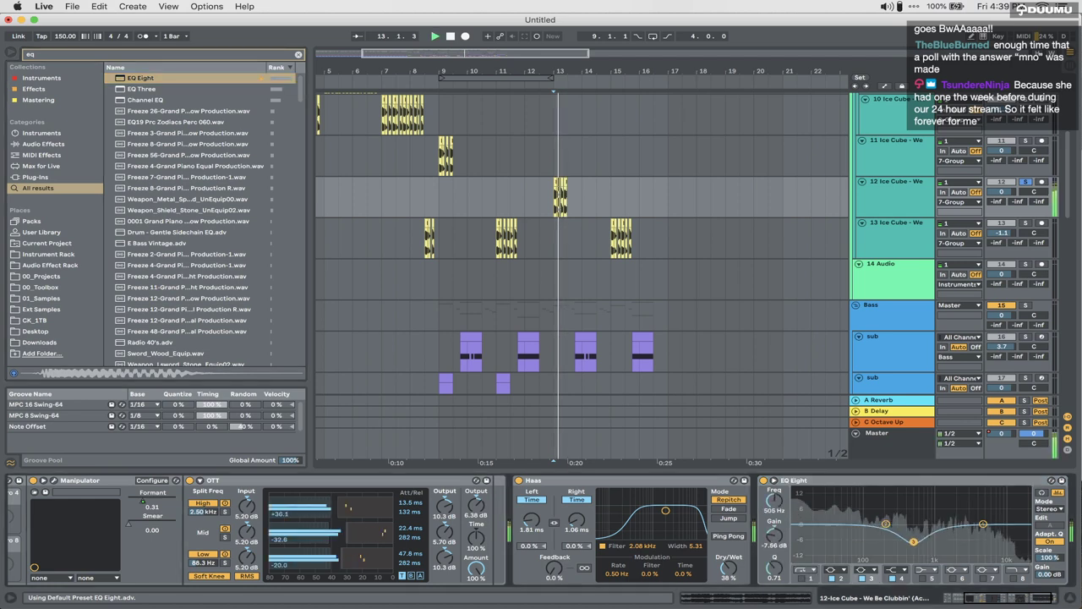
{"action": "left_click_drag", "start_coordinate": [1008, 505], "coordinate": [992, 502]}
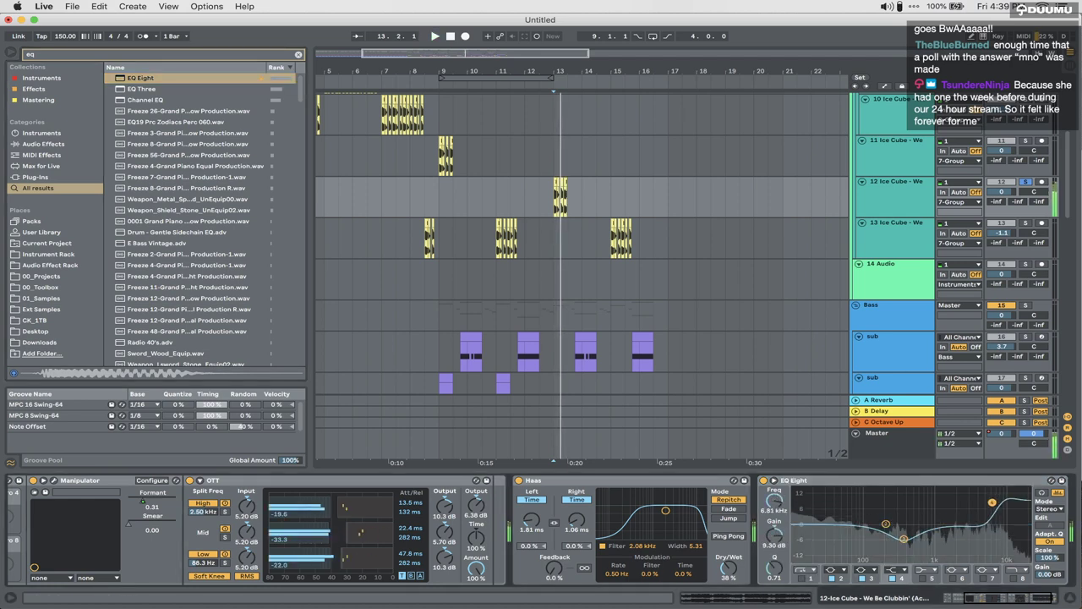
{"action": "key", "text": "space"}
{"action": "left_click_drag", "start_coordinate": [974, 541], "coordinate": [993, 548]}
{"action": "key", "text": "space"}
{"action": "key", "text": "space"}
{"action": "key", "text": "space"}
{"action": "key", "text": "space"}
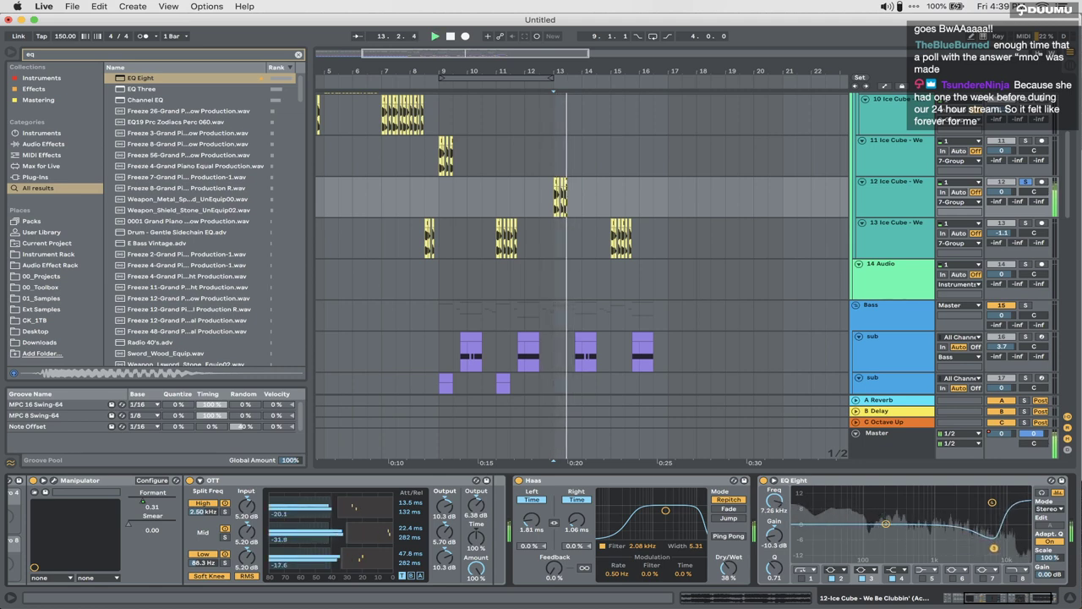
{"action": "key", "text": "space"}
Step: Enable the EQ Eight's band 1 low cut at about 27.8 Hz, unsolo track 12 and listen in context into bar 16
{"action": "left_click", "coordinate": [802, 579]}
{"action": "key", "text": "space"}
{"action": "left_click_drag", "start_coordinate": [836, 530], "coordinate": [869, 524]}
{"action": "key", "text": "space"}
{"action": "key", "text": "space"}
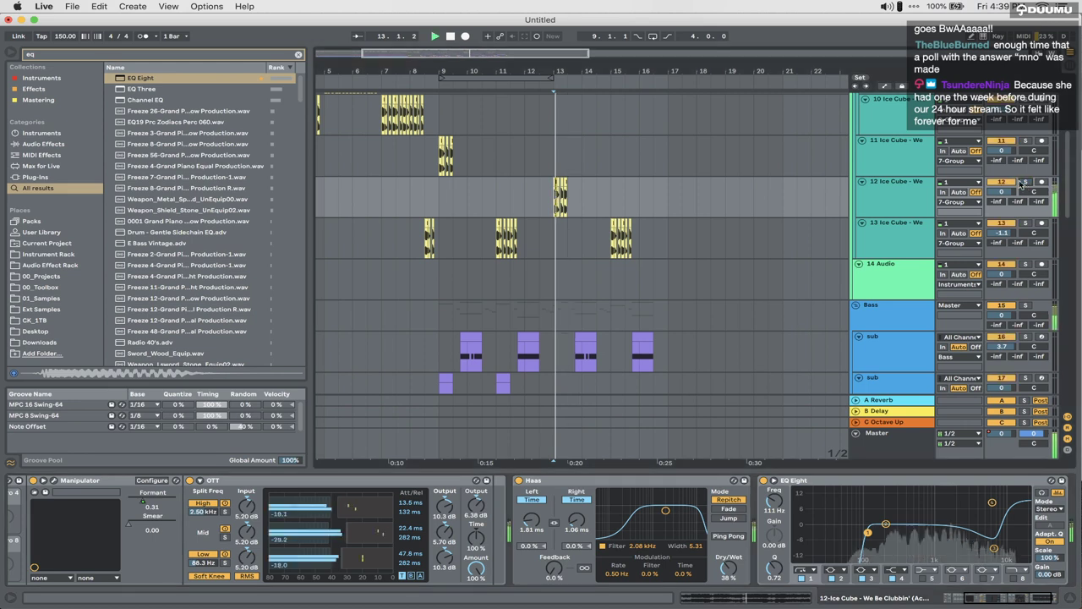
{"action": "key", "text": "space"}
{"action": "left_click_drag", "start_coordinate": [868, 532], "coordinate": [795, 537]}
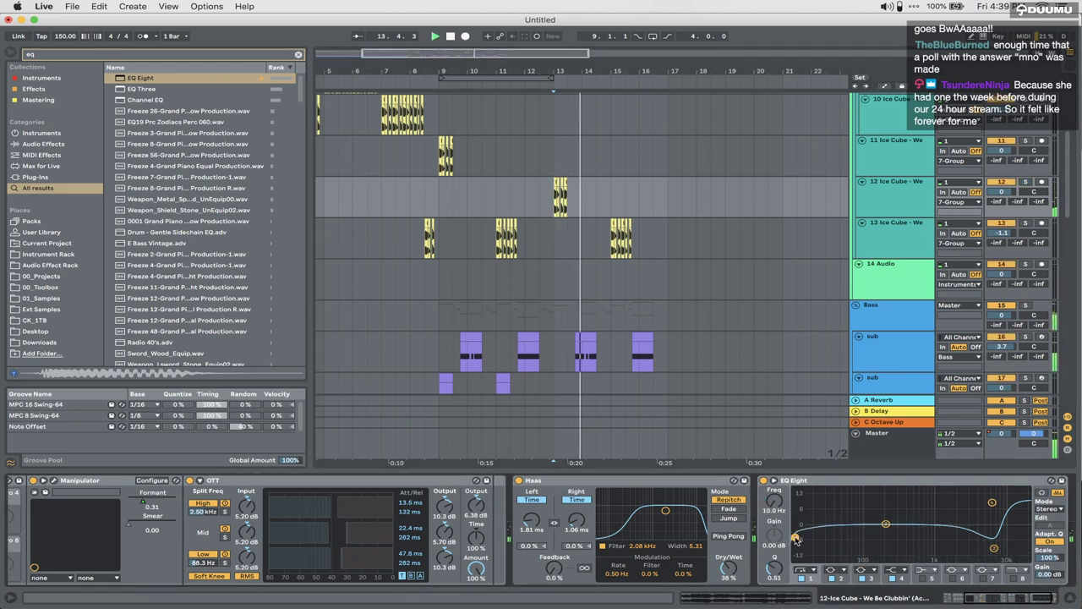
{"action": "key", "text": "space"}
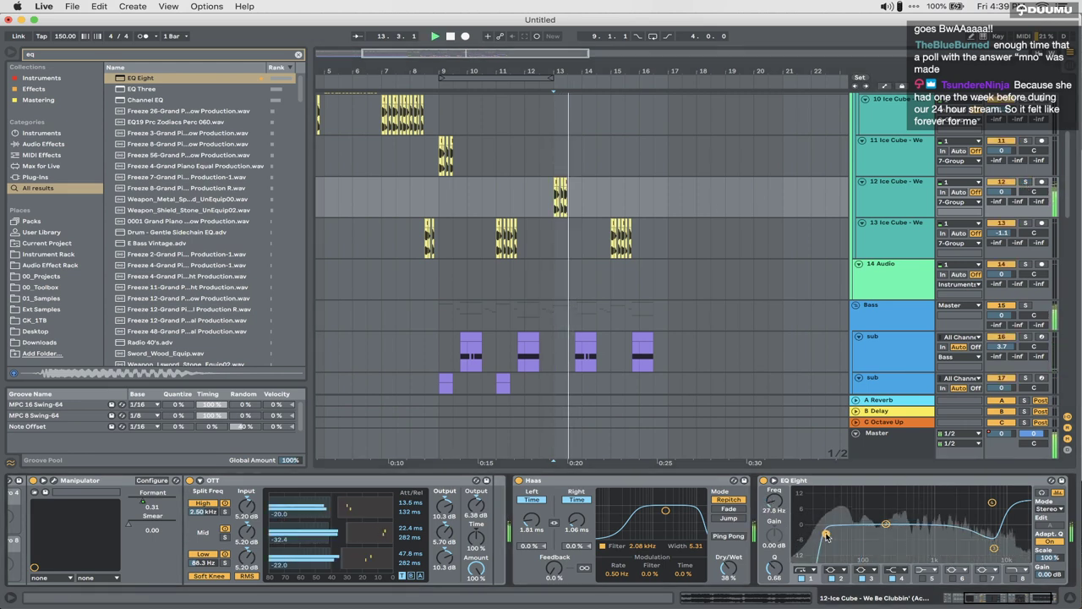
{"action": "key", "text": "super+alt+l"}
{"action": "scroll", "coordinate": [562, 224], "scroll_direction": "up", "scroll_amount": 3}
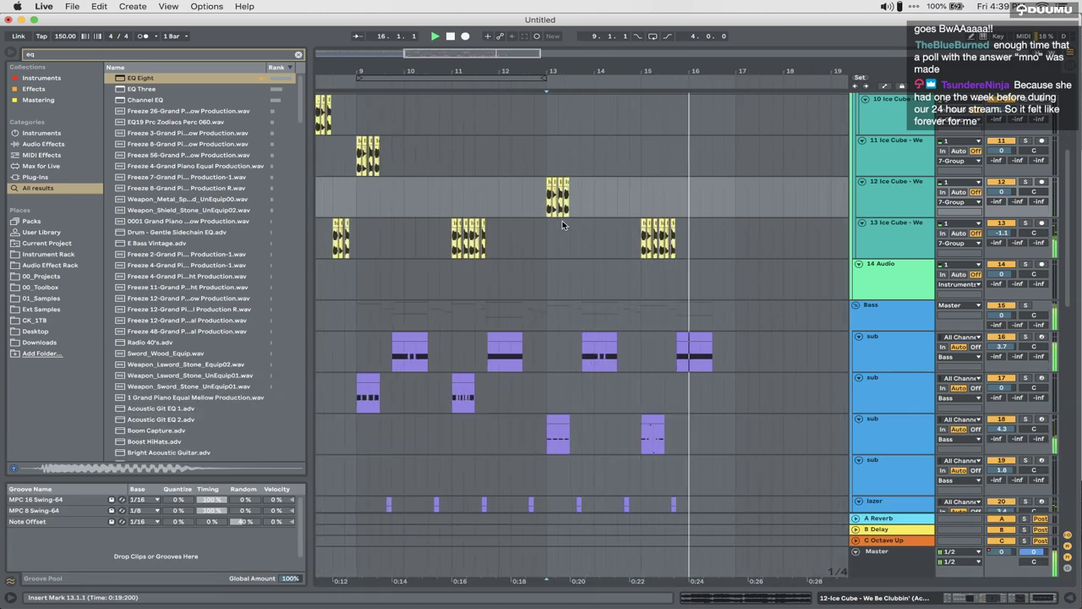
{"action": "scroll", "coordinate": [658, 278], "scroll_direction": "down", "scroll_amount": 3}
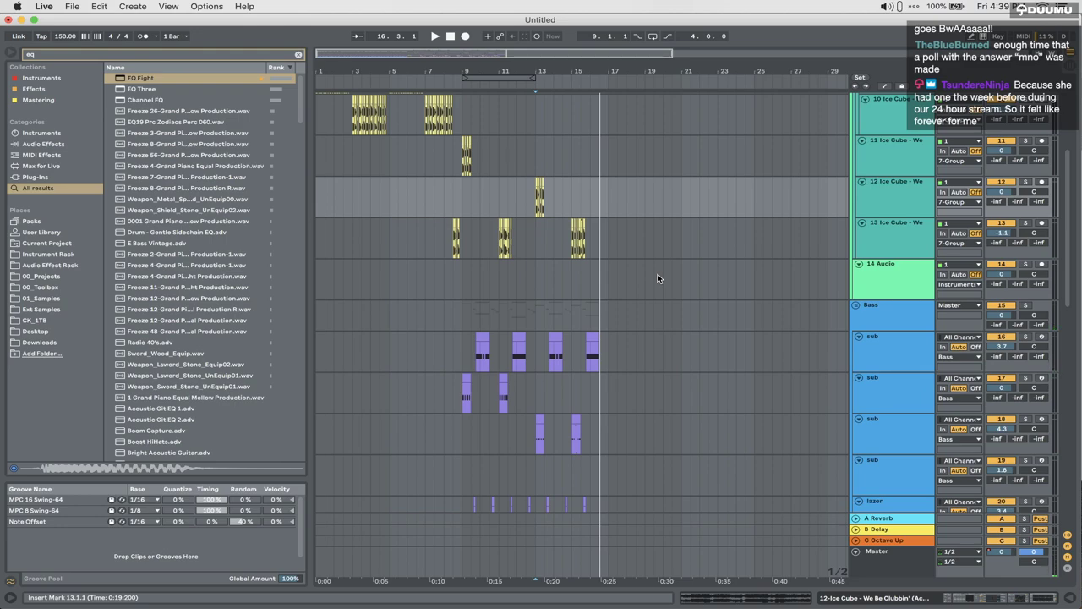
{"action": "key", "text": "ctrl+Right"}
{"action": "key", "text": "ctrl+Left"}
{"action": "key", "text": "ctrl+Up"}
{"action": "left_click", "coordinate": [580, 298]}
Step: Loop the arrangement from 1.1.1 to 17.1.1 and play it from the start
{"action": "scroll", "coordinate": [580, 298], "scroll_direction": "up", "scroll_amount": 5}
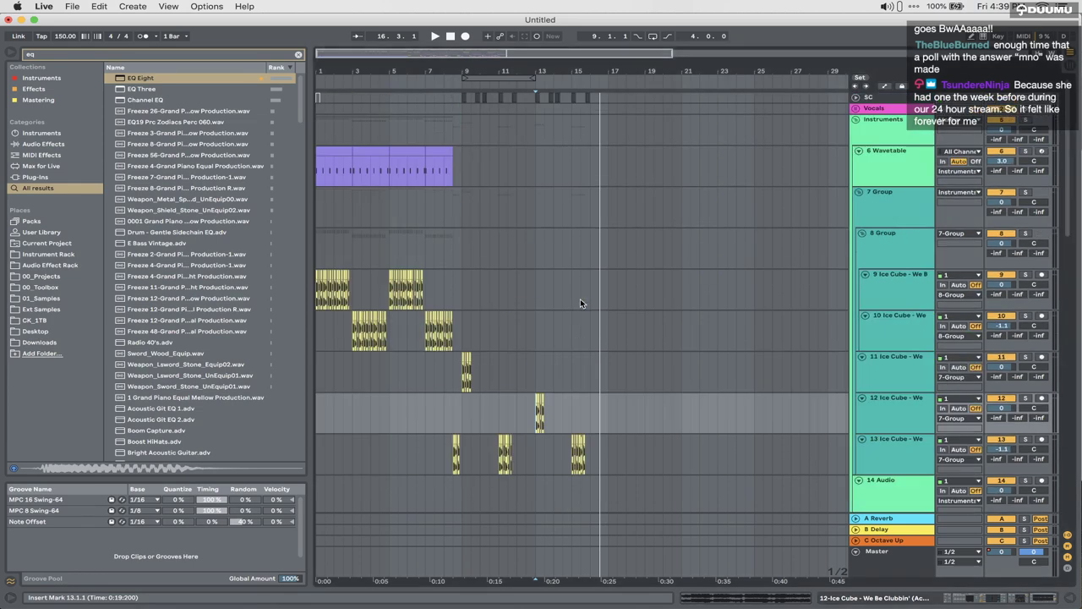
{"action": "left_click", "coordinate": [463, 98]}
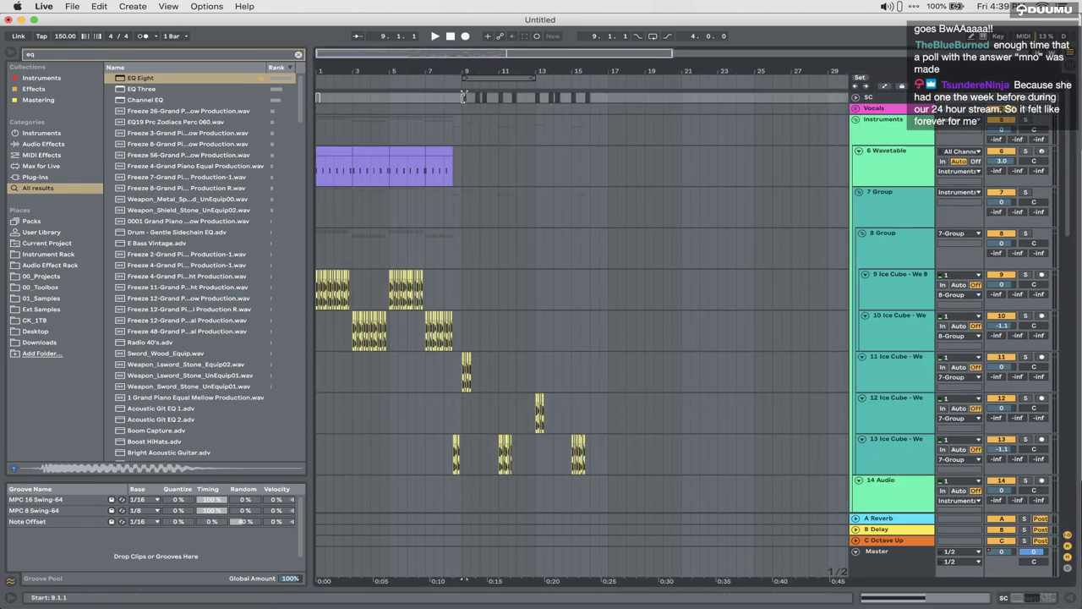
{"action": "left_click", "coordinate": [337, 154]}
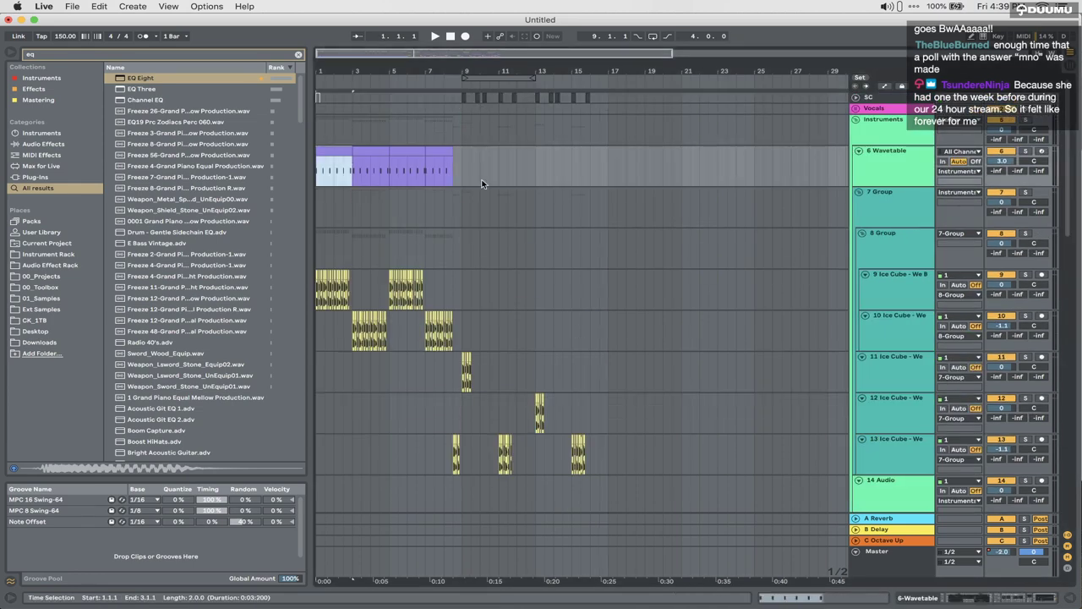
{"action": "left_click", "coordinate": [611, 170], "text": "shift"}
{"action": "key", "text": "super+l"}
{"action": "key", "text": "space"}
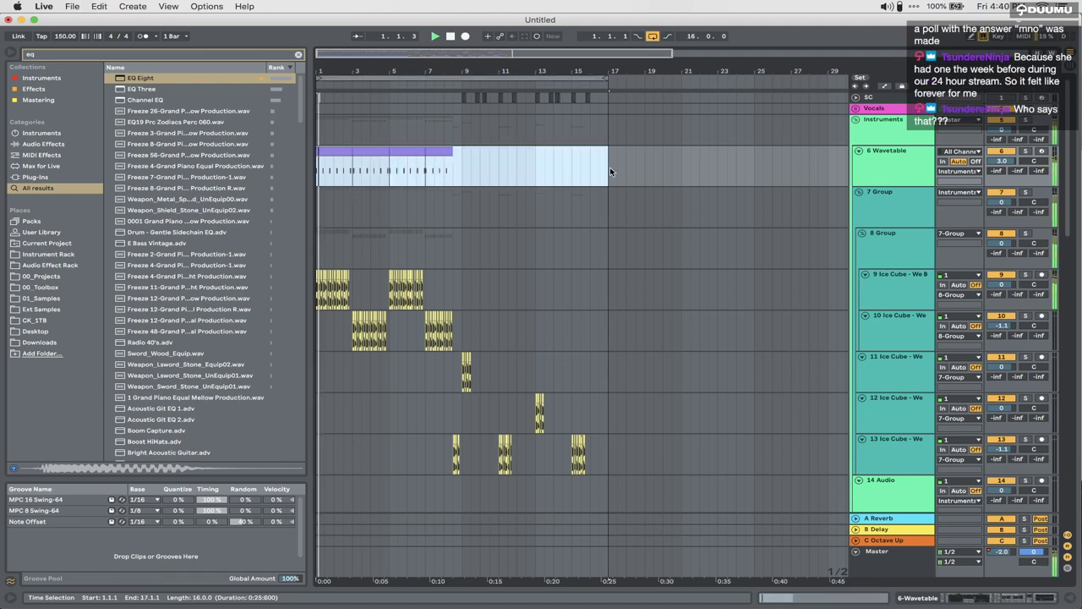
Step: Show the Master track's device chain, turn up the system volume and review the looped section into bar 12
{"action": "left_click", "coordinate": [923, 564]}
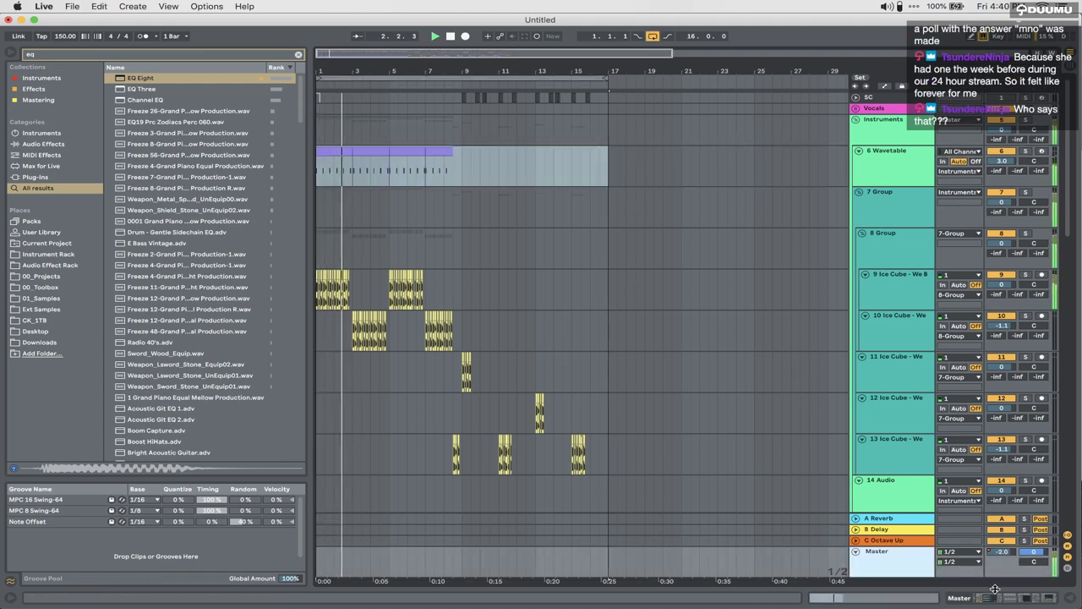
{"action": "left_click", "coordinate": [996, 600]}
{"action": "key", "text": "XF86AudioRaiseVolume"}
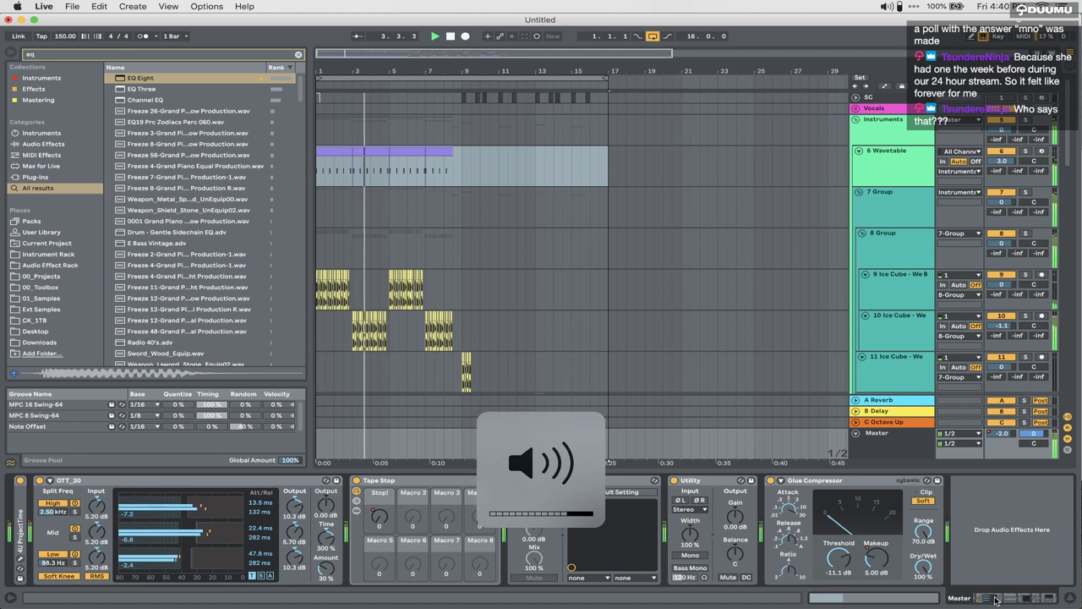
{"action": "key", "text": "XF86AudioRaiseVolume"}
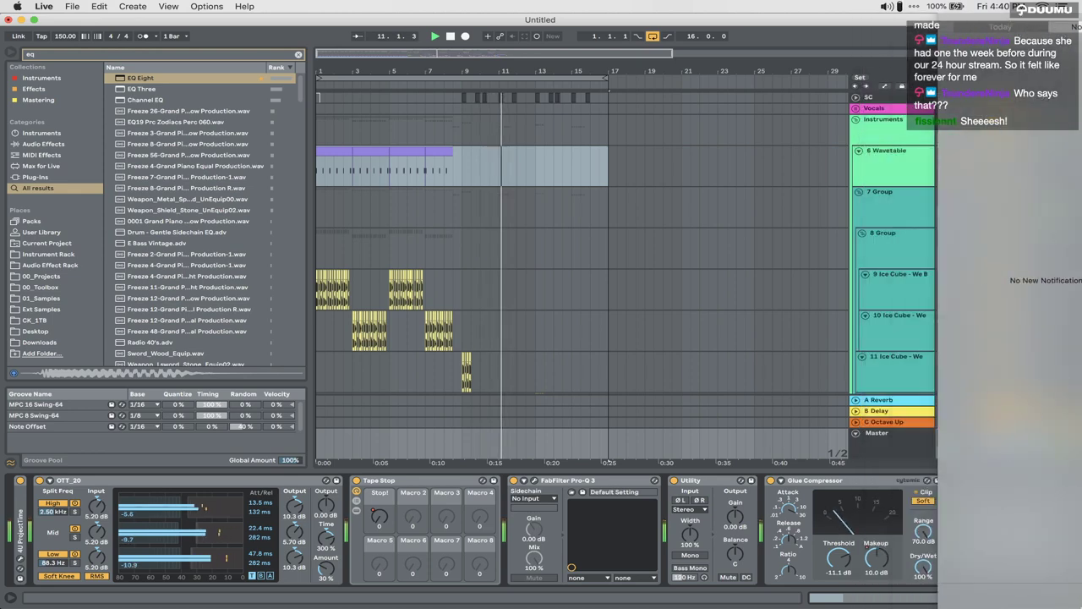
{"action": "key", "text": "super+alt+l"}
{"action": "scroll", "coordinate": [524, 359], "scroll_direction": "down", "scroll_amount": 5}
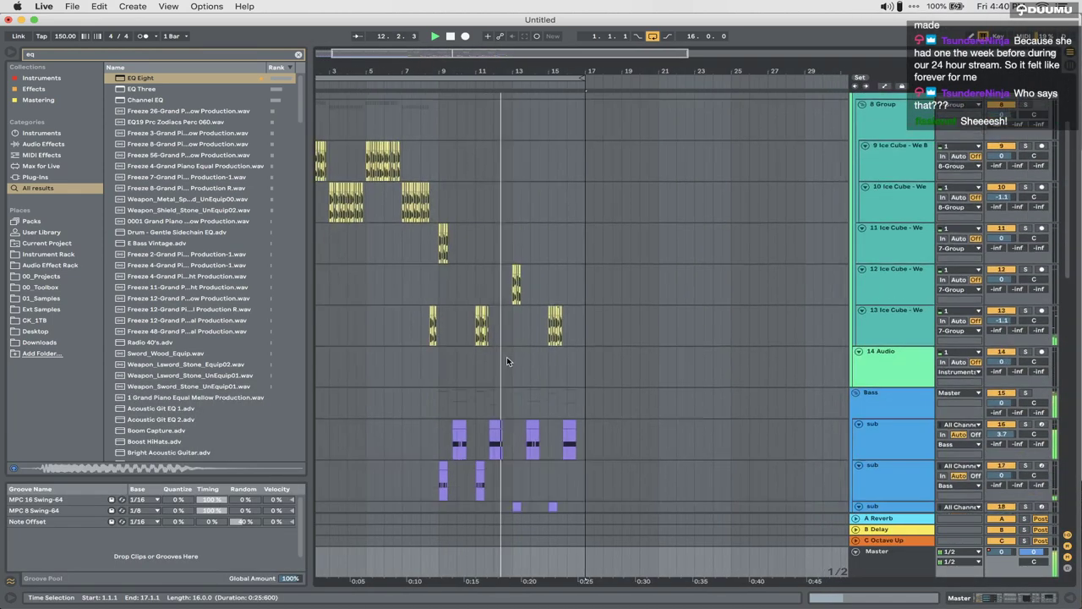
Step: Listen to the looped section into bar 16 and switch off the arrangement loop
{"action": "scroll", "coordinate": [507, 358], "scroll_direction": "up", "scroll_amount": 5}
{"action": "scroll", "coordinate": [506, 355], "scroll_direction": "down", "scroll_amount": 10}
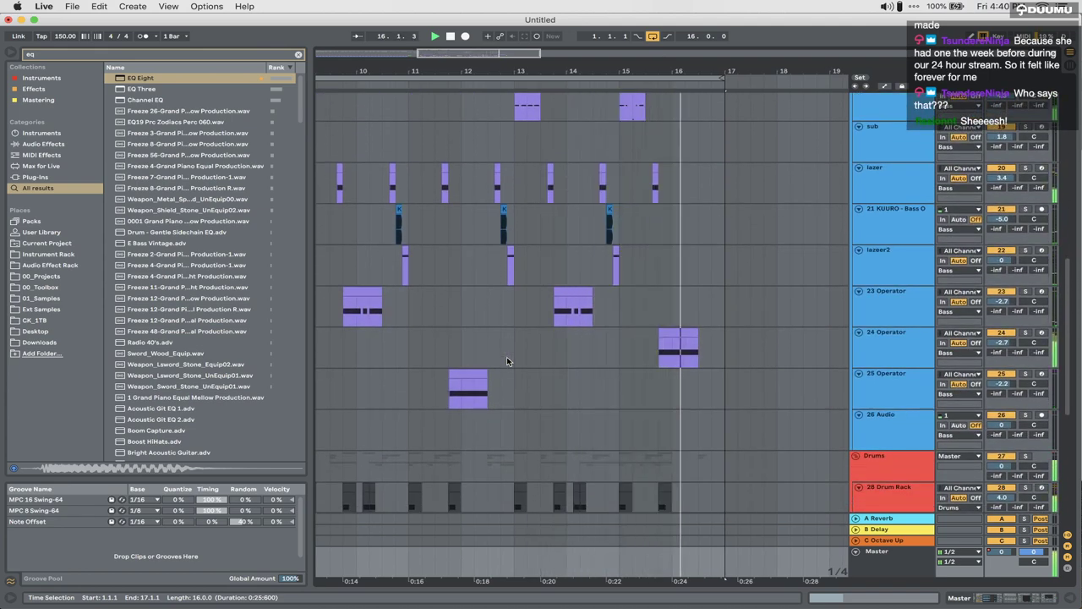
{"action": "left_click", "coordinate": [652, 35]}
{"action": "scroll", "coordinate": [736, 445], "scroll_direction": "down", "scroll_amount": 5}
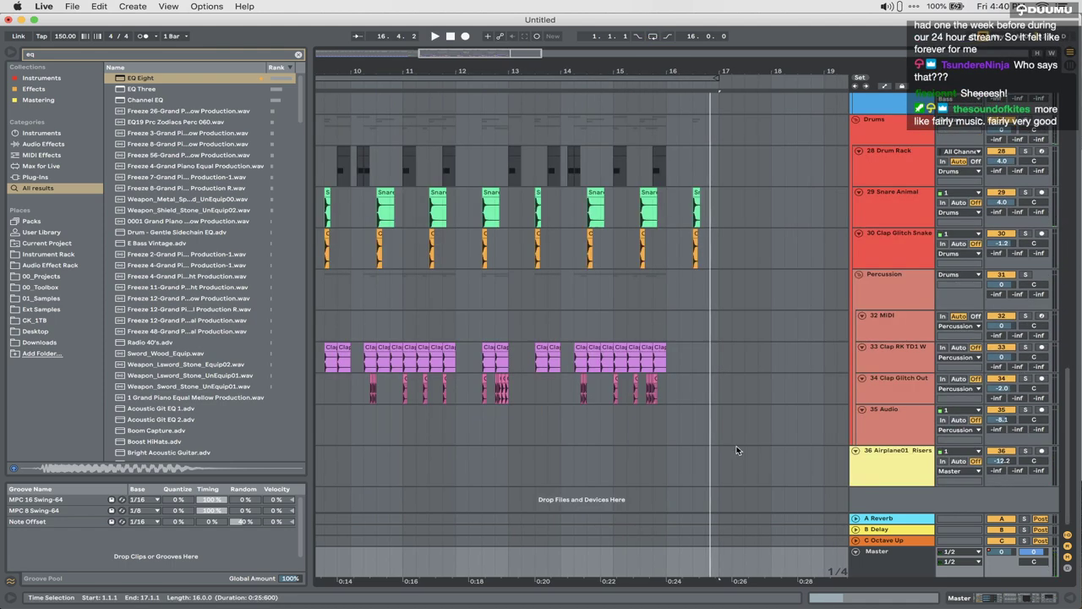
Step: Search the browser for "fill" and audition the 77 FLEEK, Perc LoFill Muddy, Cymatics Eternity and 151 HALFTIME SHOW samples
{"action": "key", "text": "super+f"}
{"action": "type", "text": "fi"}
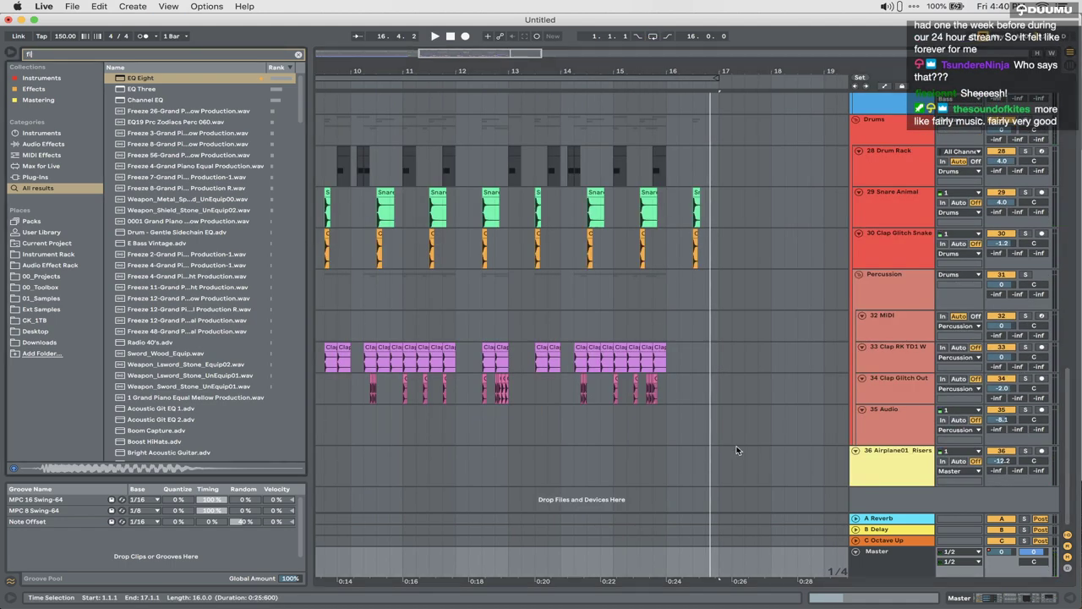
{"action": "type", "text": "ll"}
{"action": "left_click", "coordinate": [165, 112]}
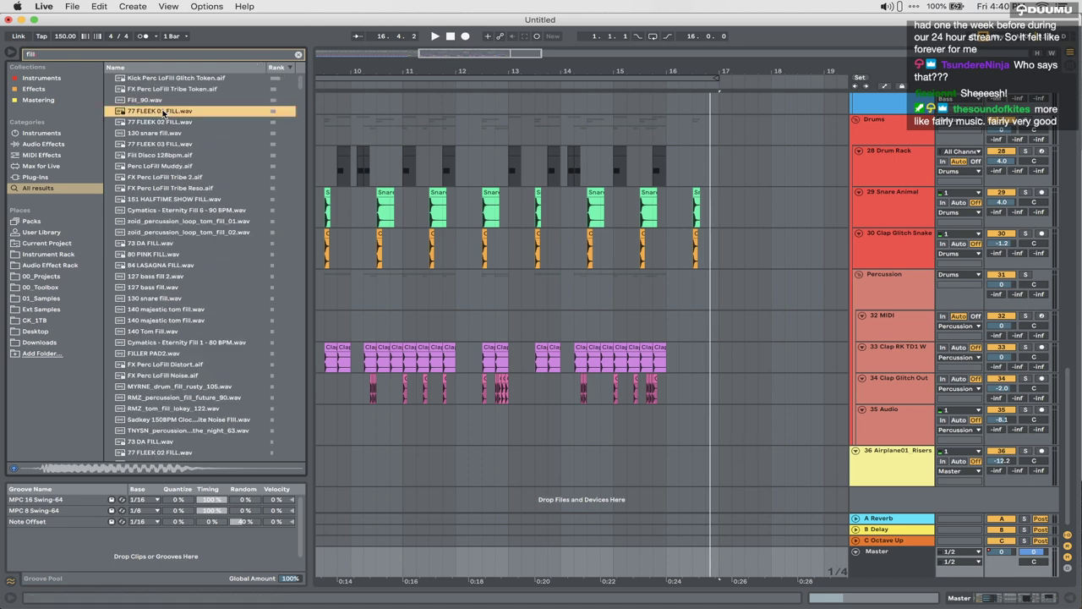
{"action": "left_click", "coordinate": [159, 125]}
{"action": "left_click", "coordinate": [159, 134]}
{"action": "left_click", "coordinate": [158, 146]}
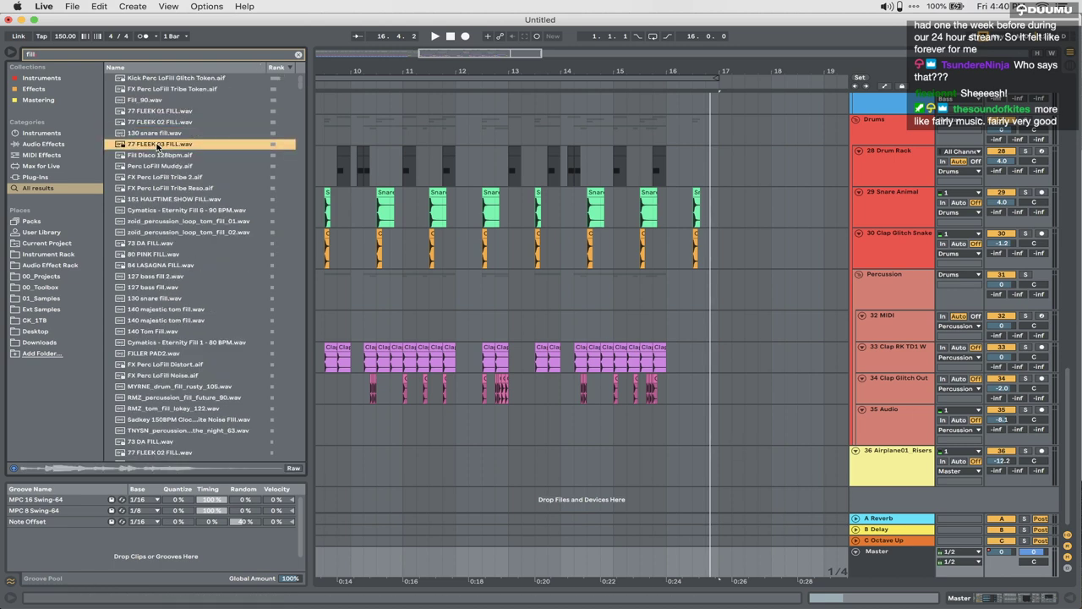
{"action": "left_click", "coordinate": [155, 167]}
{"action": "left_click", "coordinate": [153, 210]}
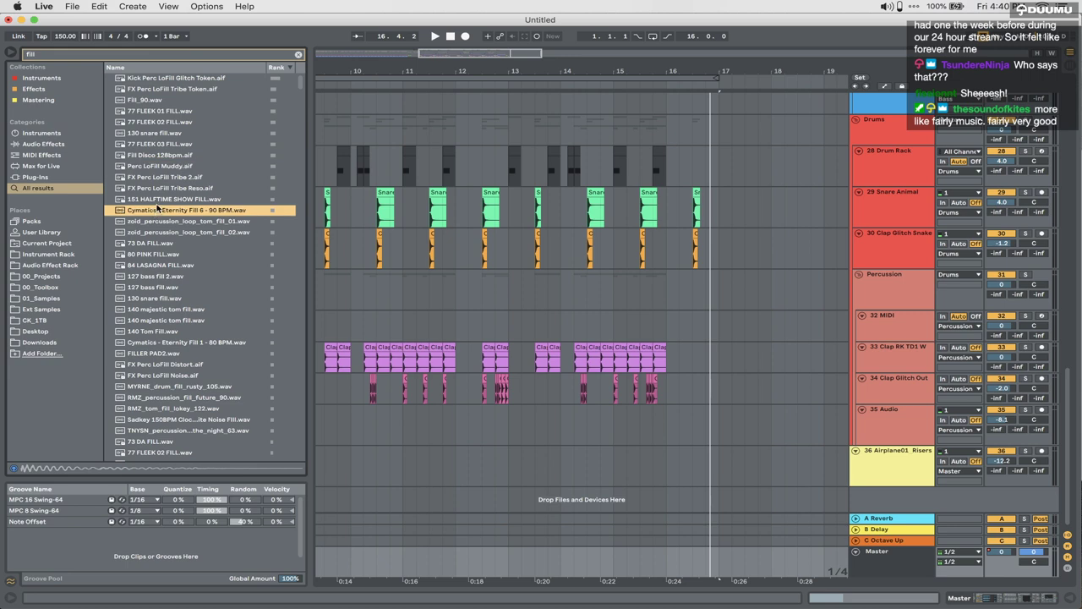
{"action": "left_click", "coordinate": [161, 200]}
Step: Place 151 HALFTIME SHOW FILL.wav on track 36 at 16.3.1 and play it in context
{"action": "left_click_drag", "start_coordinate": [156, 201], "coordinate": [692, 449]}
{"action": "key", "text": "z"}
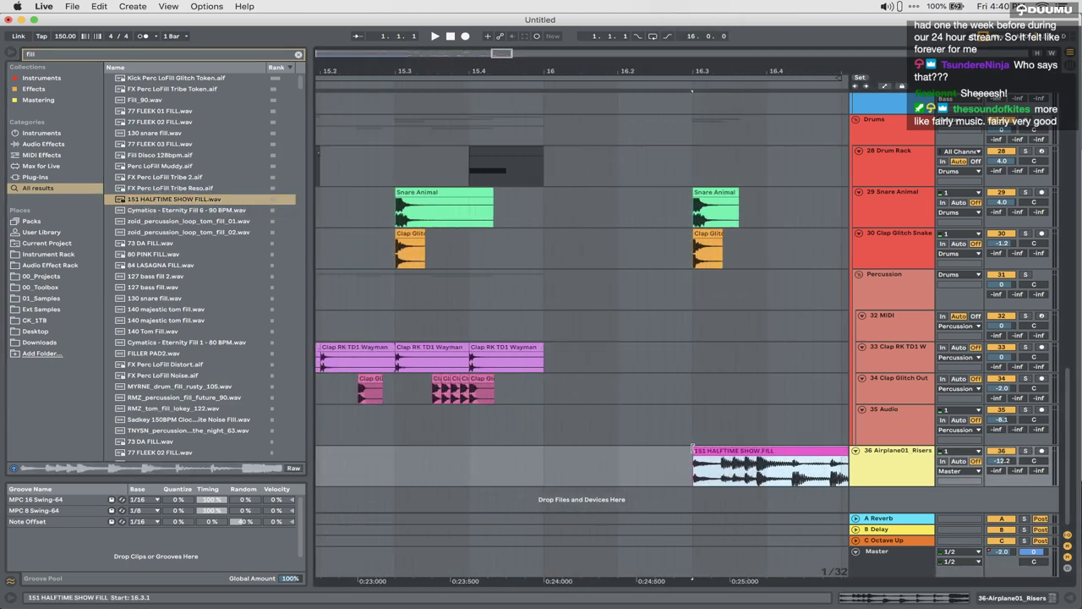
{"action": "key", "text": "space"}
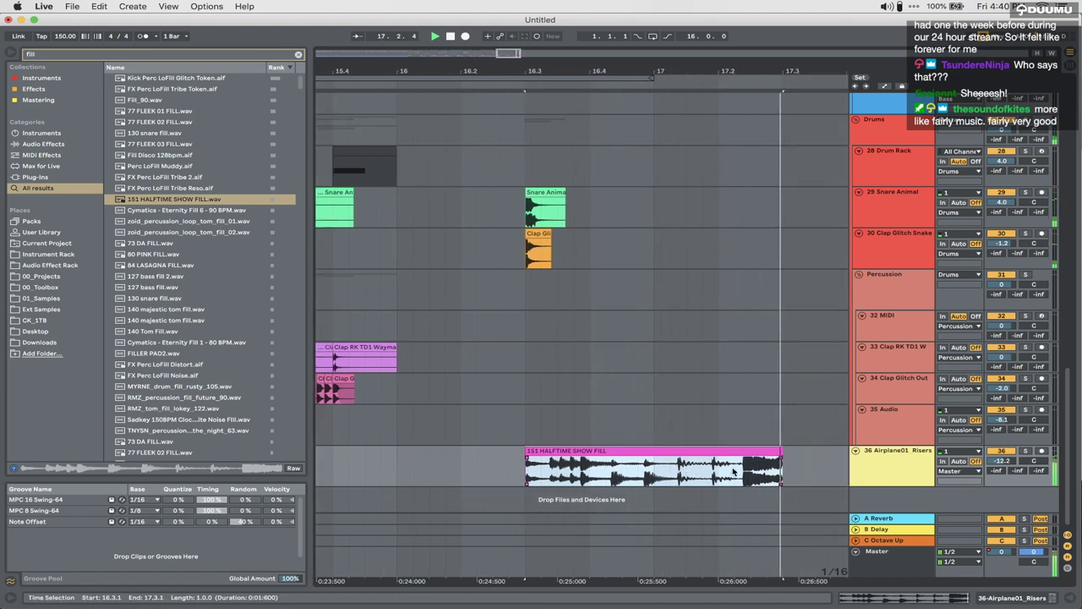
{"action": "mouse_move", "coordinate": [470, 452]}
{"action": "left_mouse_down"}
{"action": "mouse_move", "coordinate": [529, 448]}
{"action": "mouse_move", "coordinate": [468, 448]}
{"action": "left_mouse_up"}
Step: Open the halftime fill clip's sample view and set its grid to a fixed 1/8
{"action": "double_click", "coordinate": [545, 454]}
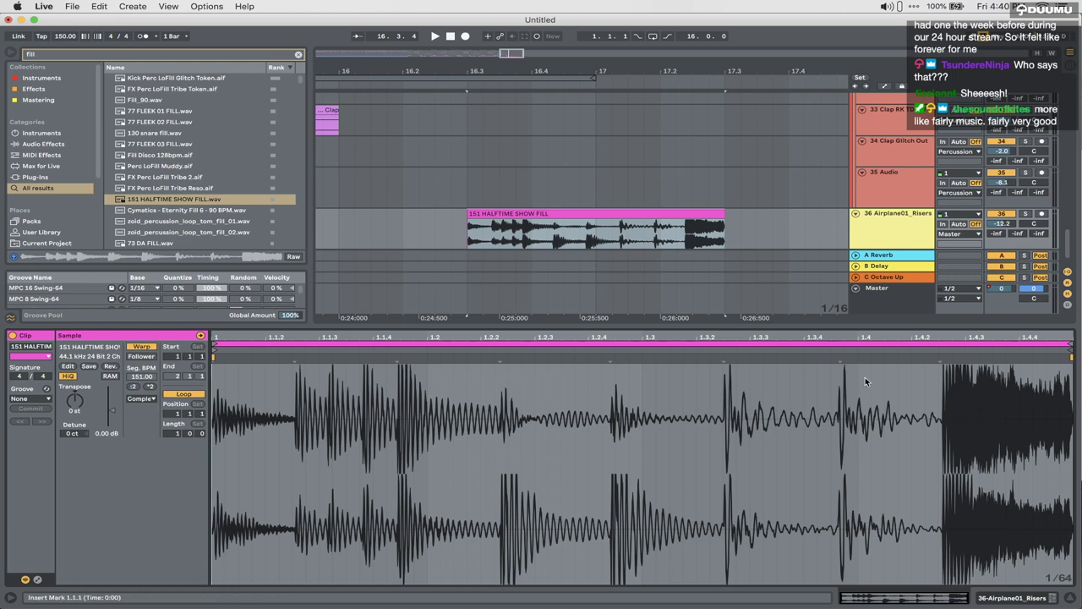
{"action": "right_click", "coordinate": [834, 418]}
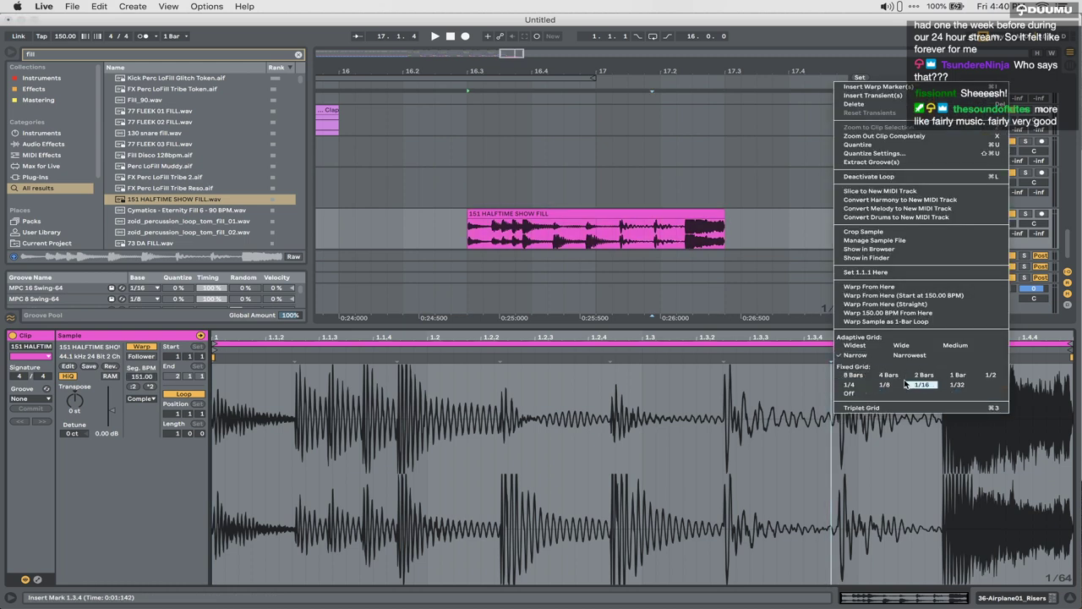
{"action": "left_click", "coordinate": [885, 386]}
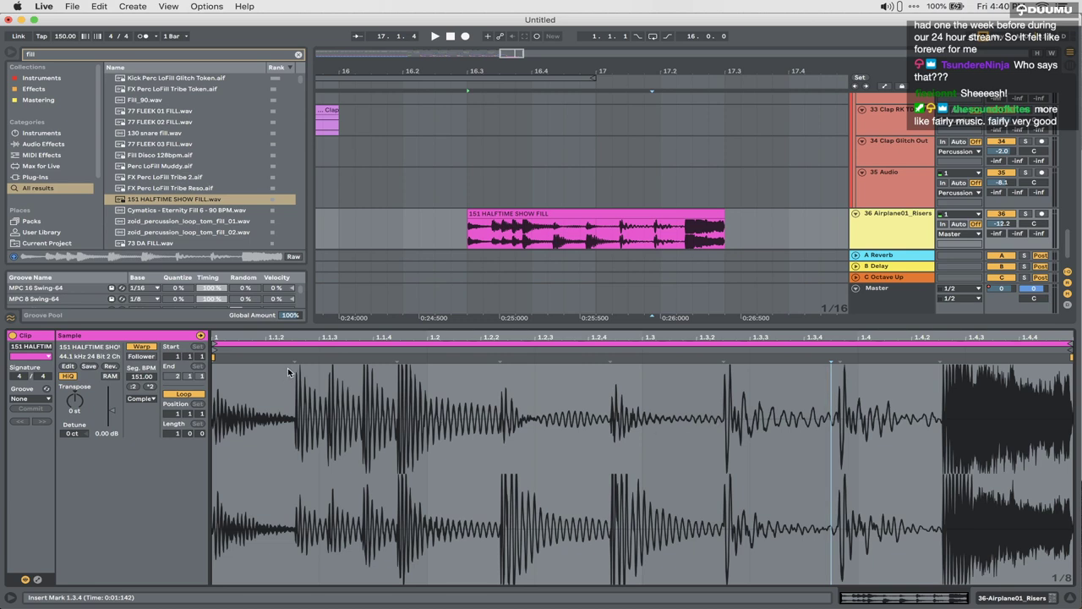
Step: Warp the fill's hits onto the 1/8 grid lines from 1.1.3 to 1.4.3 and play the clip
{"action": "left_click_drag", "start_coordinate": [302, 357], "coordinate": [315, 357]}
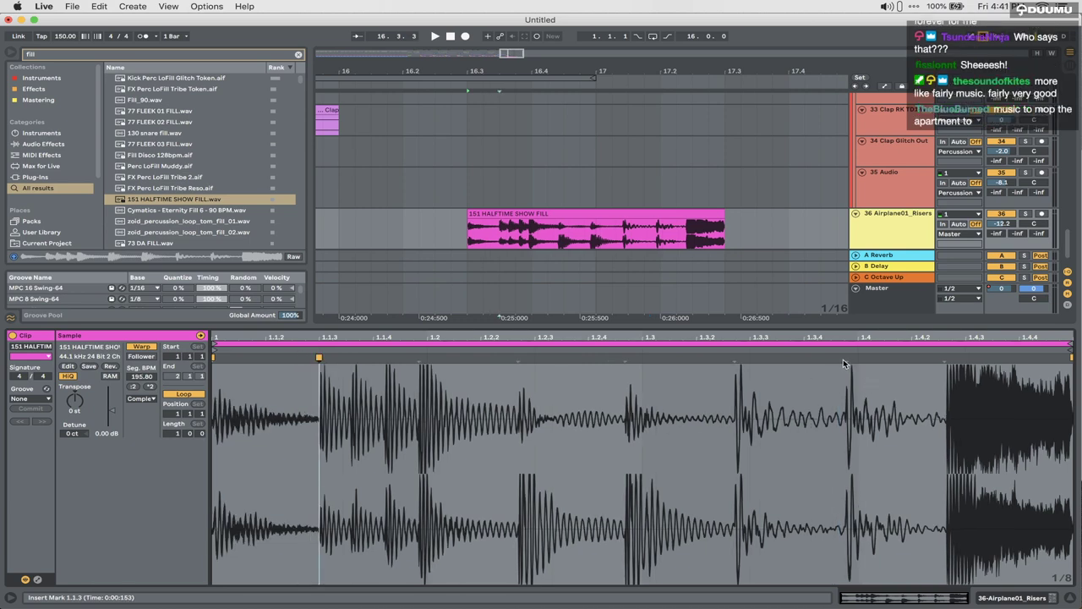
{"action": "left_click_drag", "start_coordinate": [944, 356], "coordinate": [966, 357]}
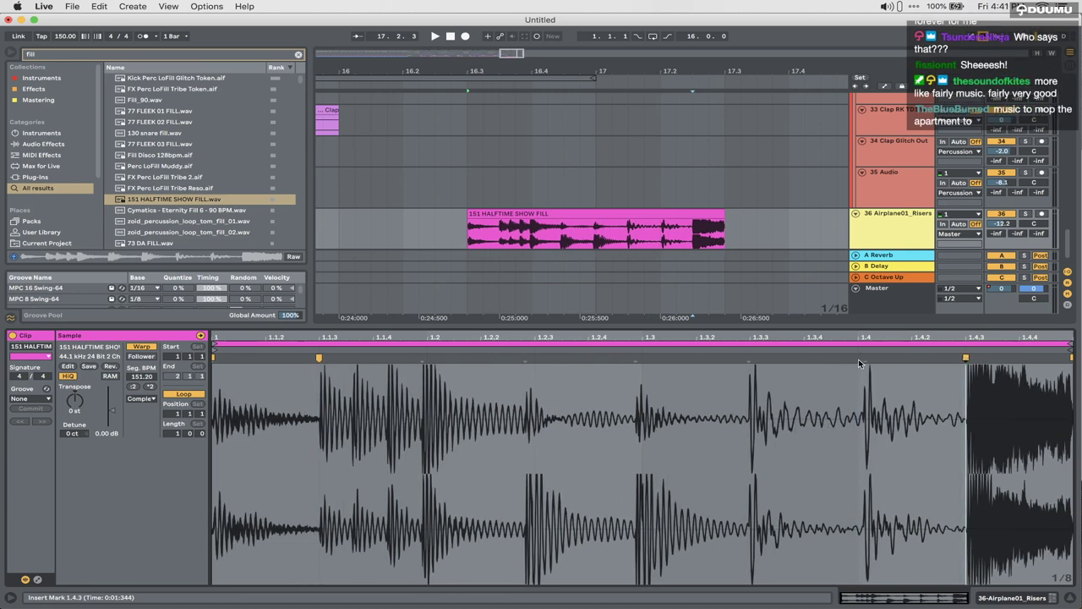
{"action": "left_click_drag", "start_coordinate": [859, 364], "coordinate": [847, 363]}
{"action": "left_click_drag", "start_coordinate": [743, 357], "coordinate": [748, 358]}
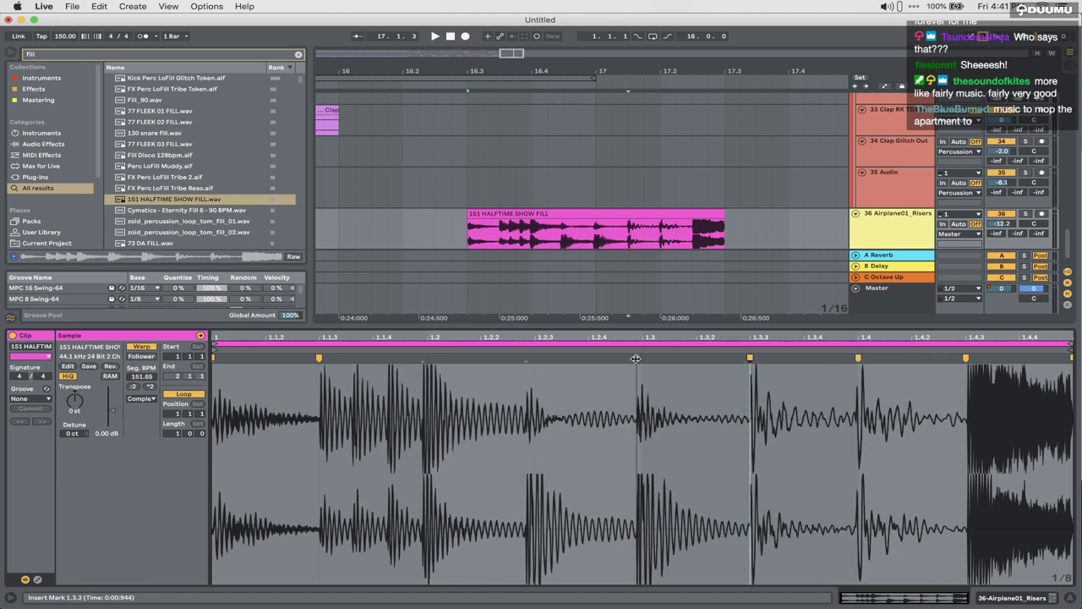
{"action": "left_click_drag", "start_coordinate": [635, 358], "coordinate": [642, 359]}
{"action": "left_click_drag", "start_coordinate": [529, 358], "coordinate": [535, 358]}
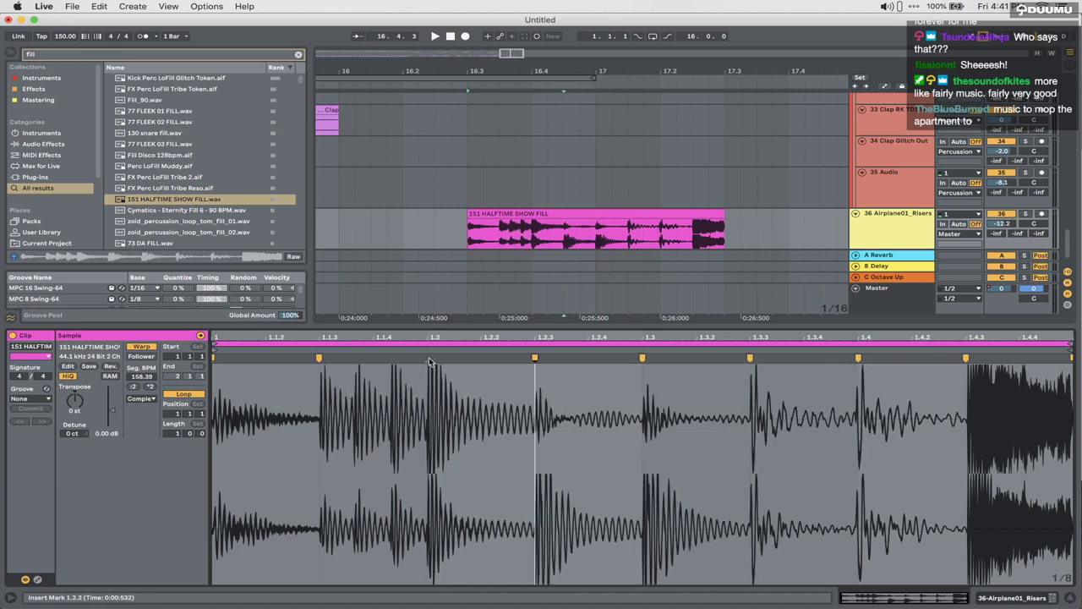
{"action": "left_click", "coordinate": [625, 214]}
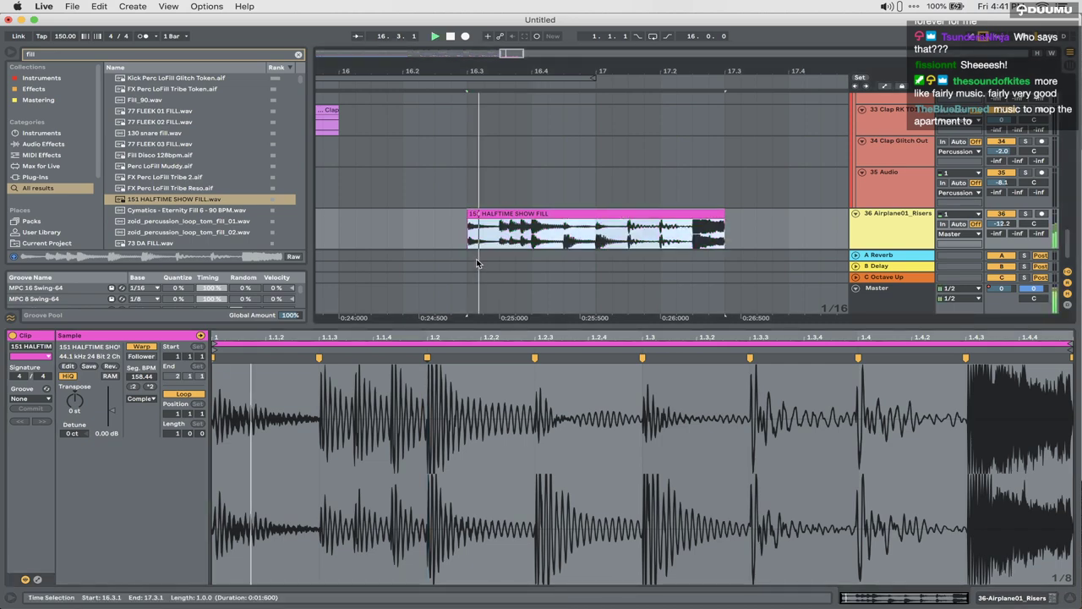
{"action": "key", "text": "space"}
Step: Delete the part of the fill clip after 17.1.1 and listen to the transition from bar 16
{"action": "left_click_drag", "start_coordinate": [595, 237], "coordinate": [775, 237]}
{"action": "key", "text": "Delete"}
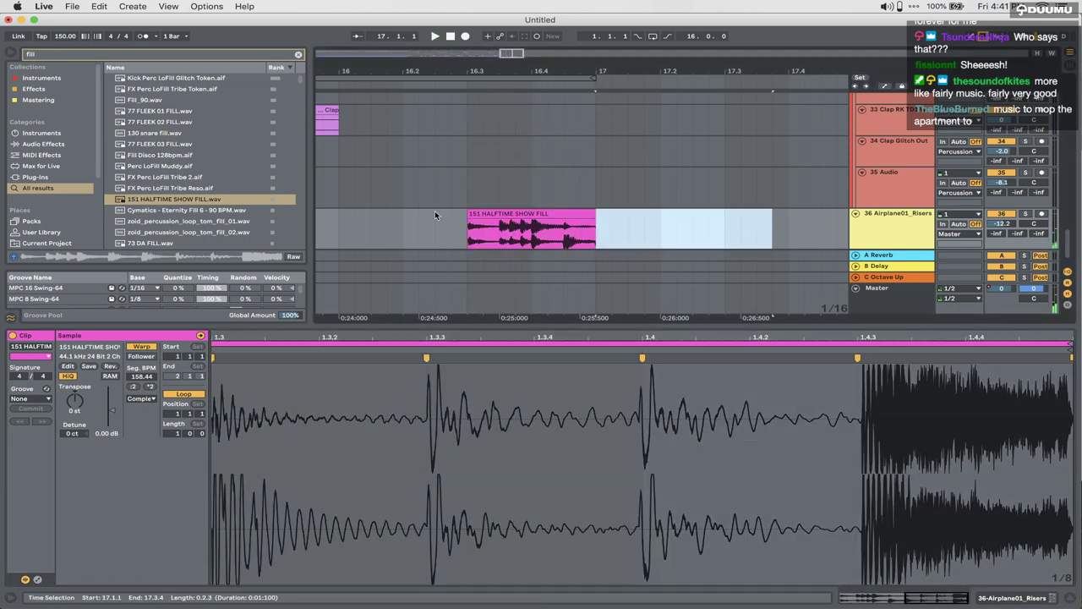
{"action": "left_click", "coordinate": [389, 231]}
{"action": "key", "text": "space"}
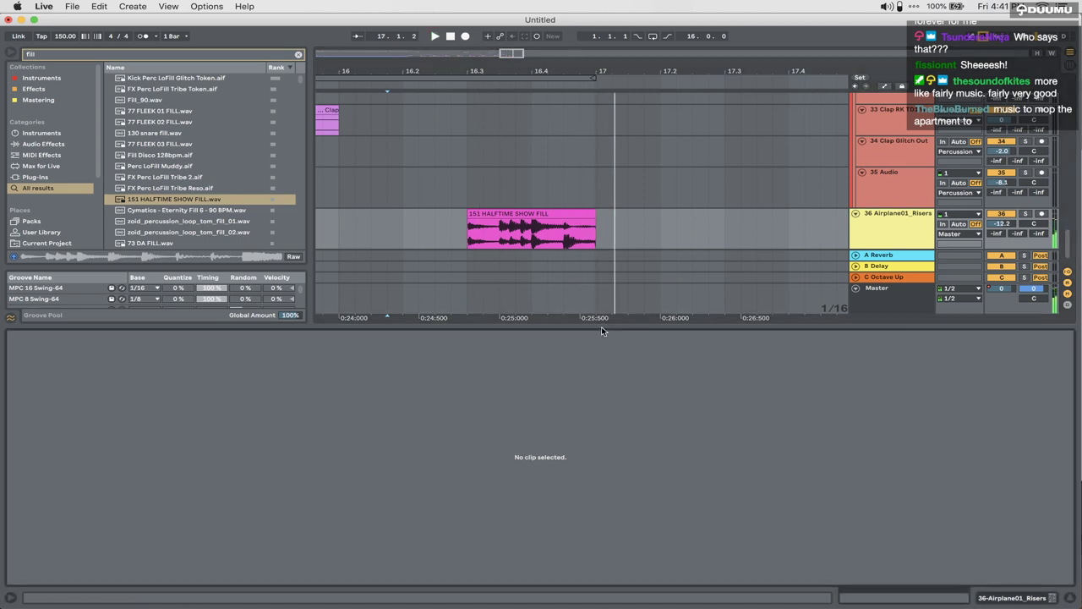
Step: Shrink the clip view, extend the fill clip to 17.2.3, and paste a copied piece of its tail at 16.4.3
{"action": "left_click_drag", "start_coordinate": [591, 326], "coordinate": [617, 549]}
{"action": "mouse_move", "coordinate": [595, 465]}
{"action": "left_mouse_down"}
{"action": "mouse_move", "coordinate": [702, 465]}
{"action": "mouse_move", "coordinate": [642, 468]}
{"action": "left_mouse_up"}
{"action": "left_click", "coordinate": [627, 480]}
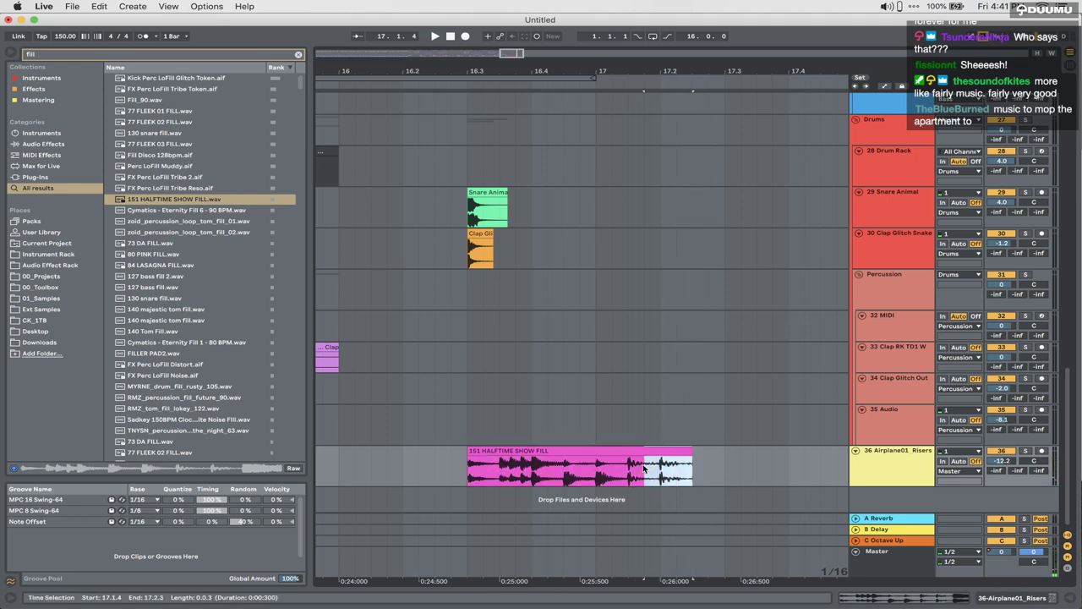
{"action": "left_click", "coordinate": [567, 479]}
{"action": "key", "text": "super+v"}
{"action": "left_click", "coordinate": [483, 474]}
{"action": "key", "text": "space"}
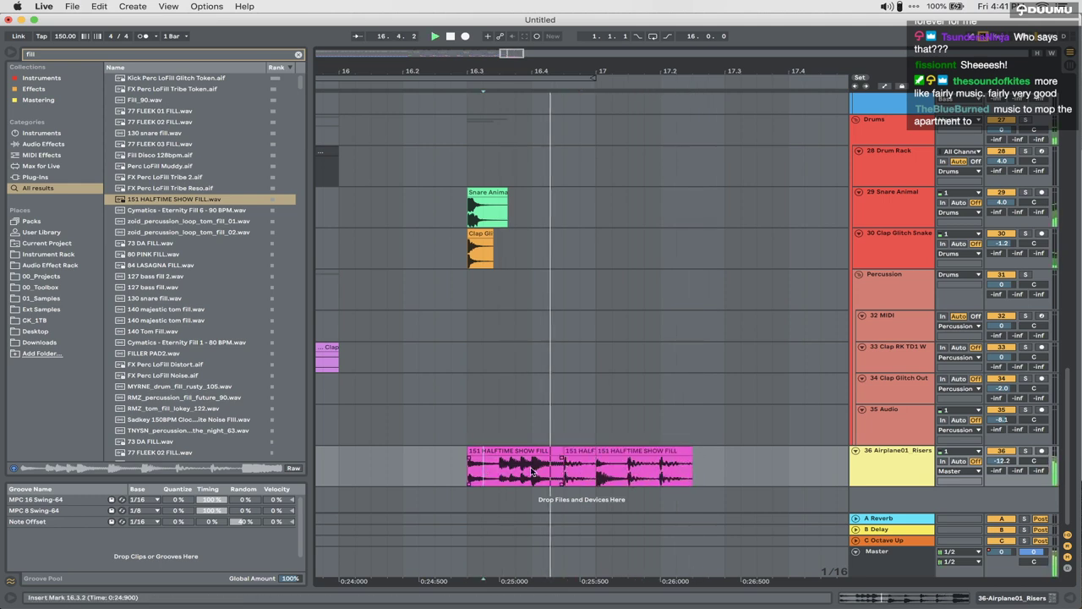
Step: Delete the leftover fill piece after 17.1.1 and play the edited fill from 16.3.1
{"action": "left_click", "coordinate": [631, 451]}
{"action": "key", "text": "Delete"}
{"action": "left_click", "coordinate": [491, 452]}
{"action": "key", "text": "space"}
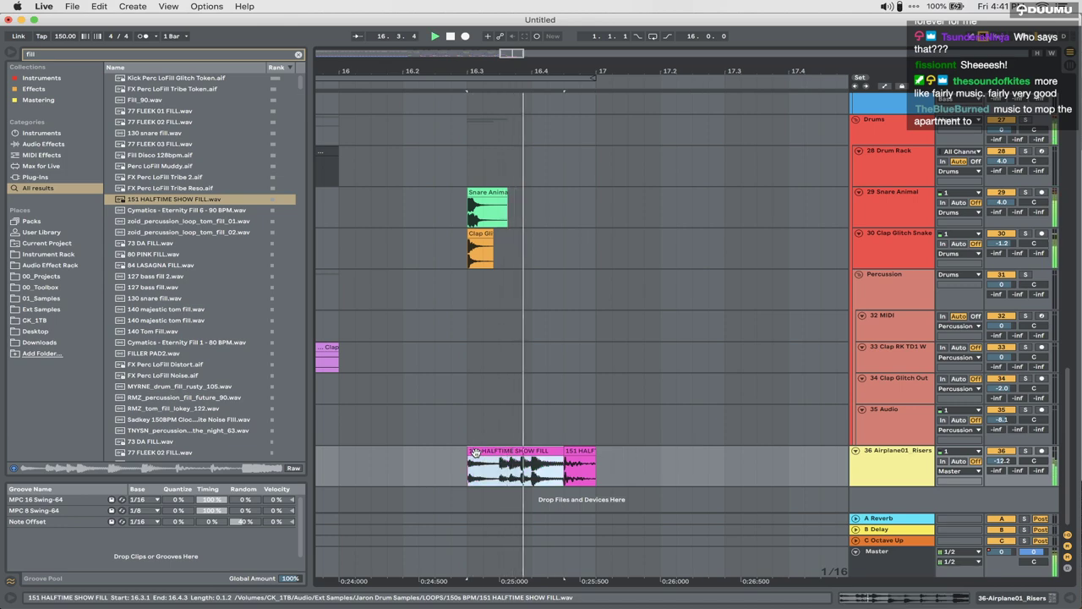
{"action": "key", "text": "space"}
Step: Duplicate the Drums, Percussion and track 36 material from 9.1.1–17.1.1 to follow at 17.1.1, and play from 8.1.1
{"action": "left_click", "coordinate": [596, 477]}
{"action": "scroll", "coordinate": [596, 477], "scroll_direction": "down", "scroll_amount": 5}
{"action": "scroll", "coordinate": [709, 427], "scroll_direction": "down", "scroll_amount": 5}
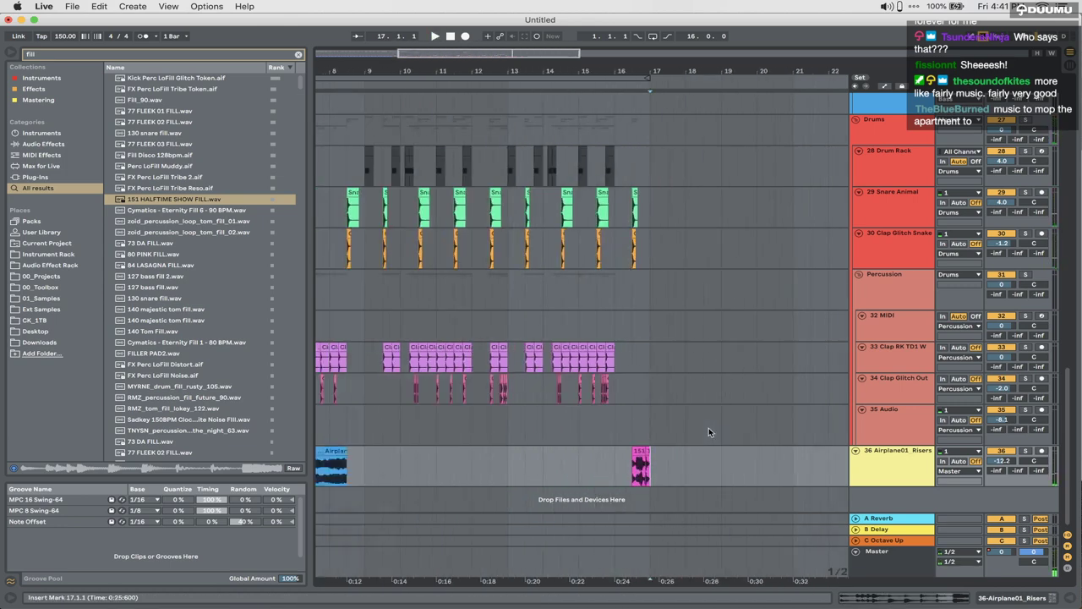
{"action": "scroll", "coordinate": [709, 428], "scroll_direction": "up", "scroll_amount": 1}
{"action": "scroll", "coordinate": [708, 431], "scroll_direction": "up", "scroll_amount": 1}
{"action": "left_click_drag", "start_coordinate": [551, 506], "coordinate": [431, 174]}
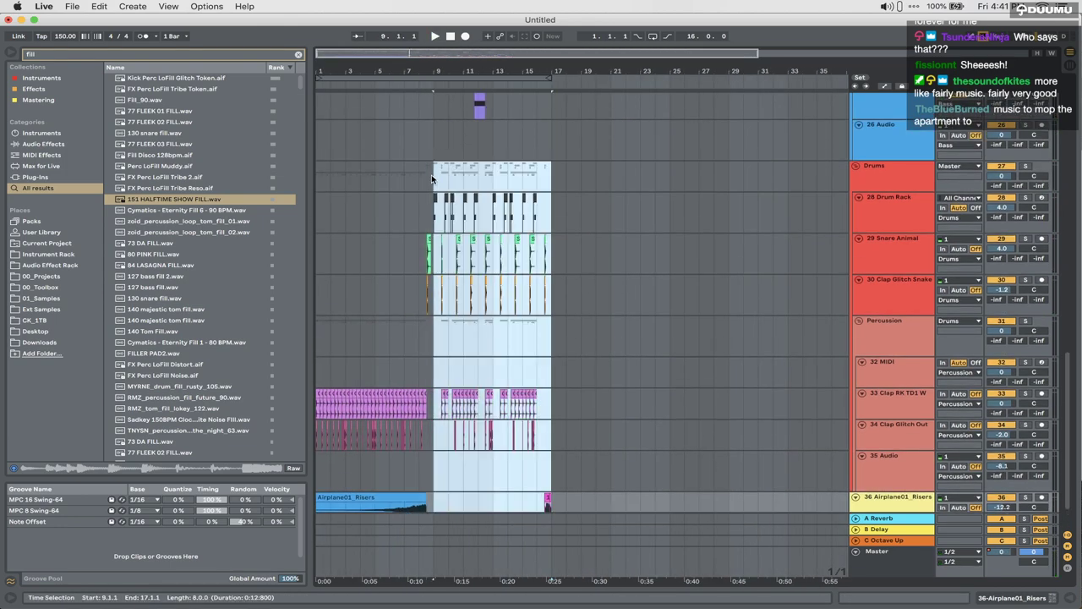
{"action": "key", "text": "super+d"}
{"action": "left_click", "coordinate": [418, 174]}
{"action": "key", "text": "space"}
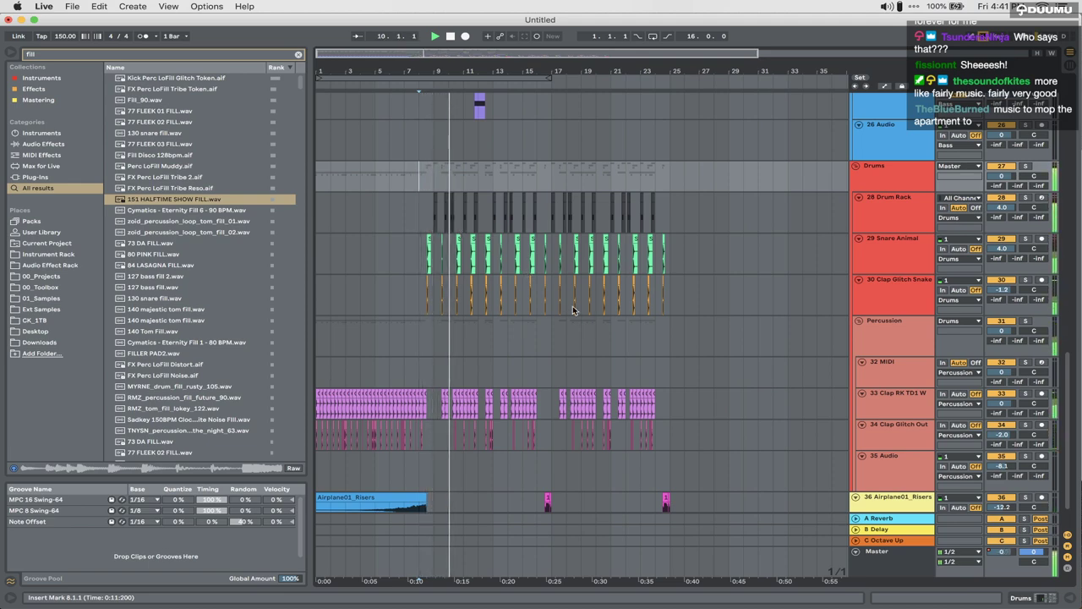
Step: Listen through the drop and duplicate the SC track's clips from bars 9–17 into 17.1.1–25.1.1
{"action": "scroll", "coordinate": [584, 312], "scroll_direction": "up", "scroll_amount": 1}
{"action": "scroll", "coordinate": [585, 312], "scroll_direction": "up", "scroll_amount": 5}
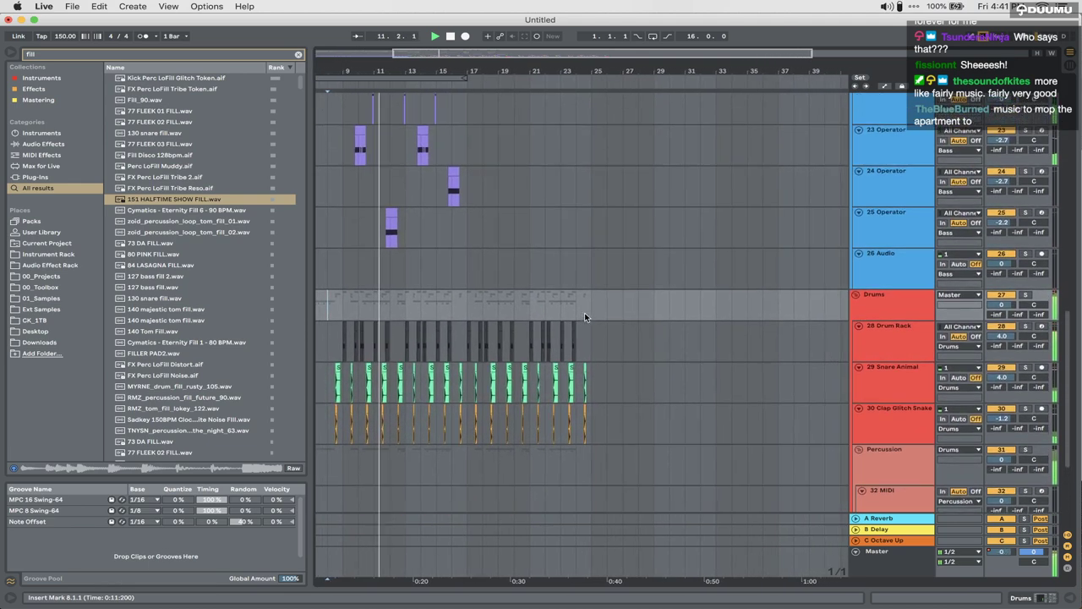
{"action": "scroll", "coordinate": [584, 312], "scroll_direction": "up", "scroll_amount": 10}
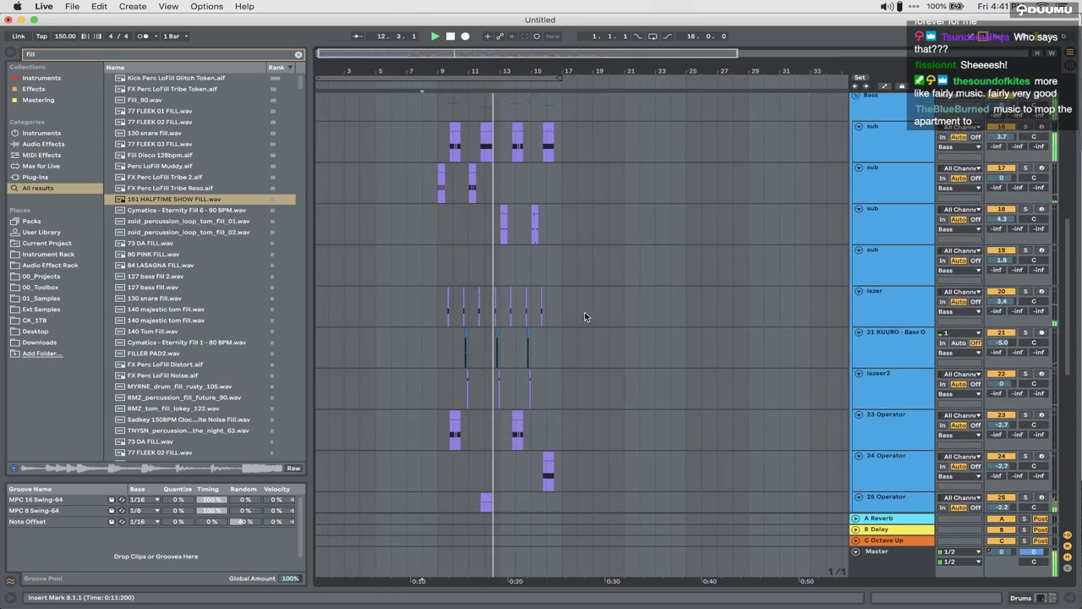
{"action": "scroll", "coordinate": [532, 346], "scroll_direction": "up", "scroll_amount": 4}
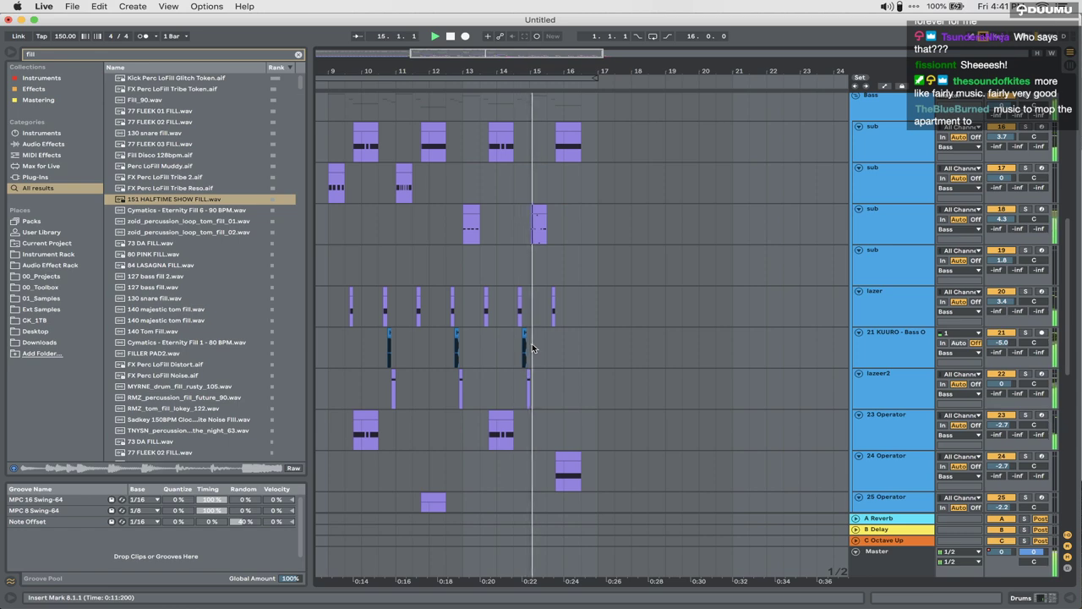
{"action": "scroll", "coordinate": [531, 345], "scroll_direction": "up", "scroll_amount": 10}
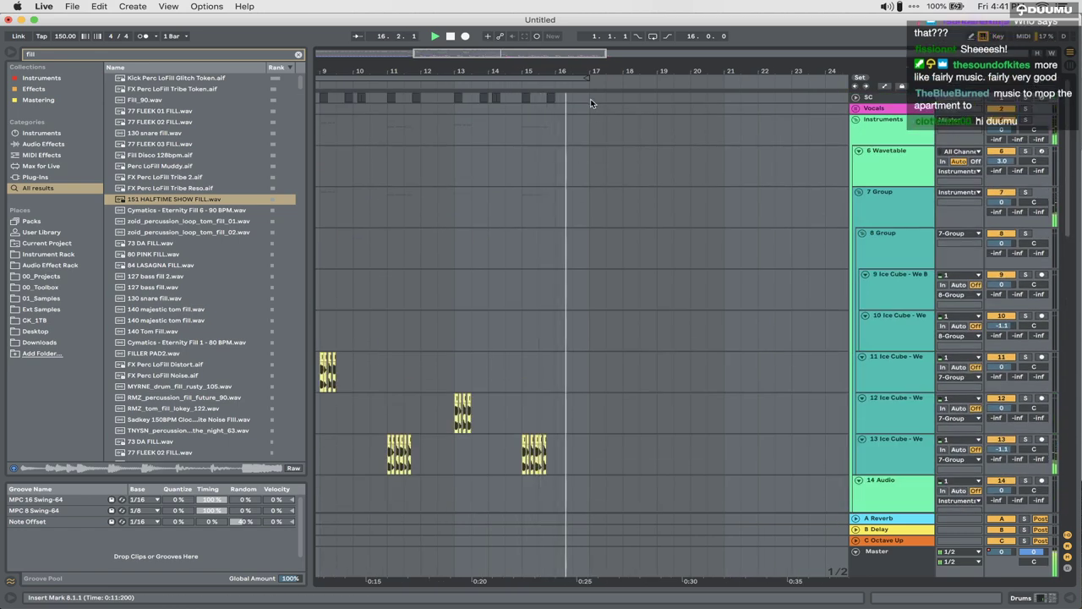
{"action": "scroll", "coordinate": [590, 101], "scroll_direction": "left", "scroll_amount": 4}
{"action": "left_click", "coordinate": [446, 99], "text": "shift"}
{"action": "key", "text": "super+d"}
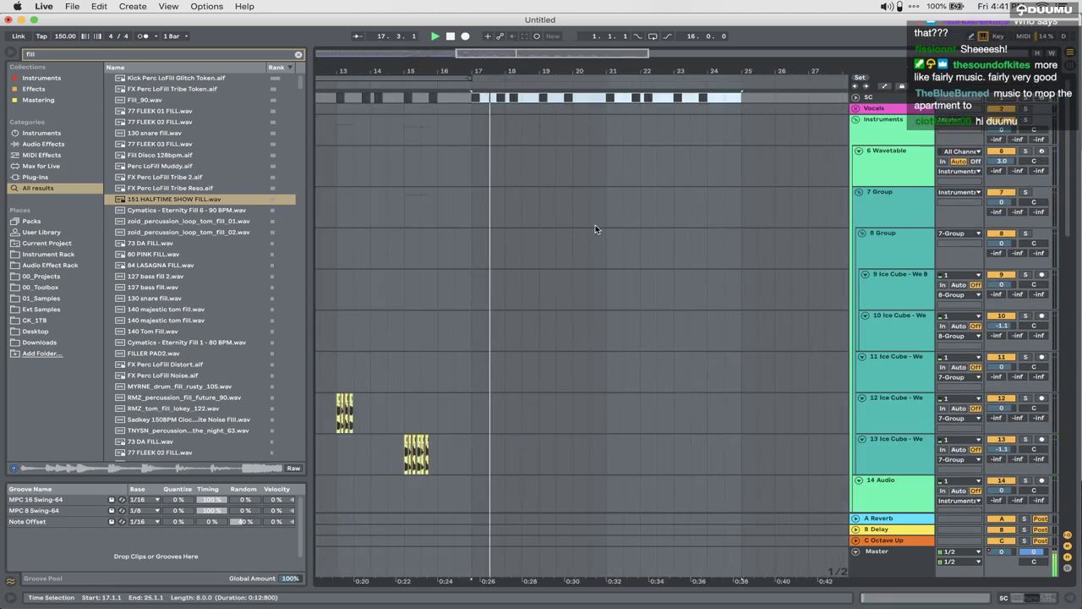
{"action": "key", "text": "space"}
Step: Duplicate the 7 Group vocal chops from bars 9–17 into 17.1.1–25.1.1 and play the copied section
{"action": "scroll", "coordinate": [523, 238], "scroll_direction": "down", "scroll_amount": 10}
{"action": "scroll", "coordinate": [522, 238], "scroll_direction": "left", "scroll_amount": 3}
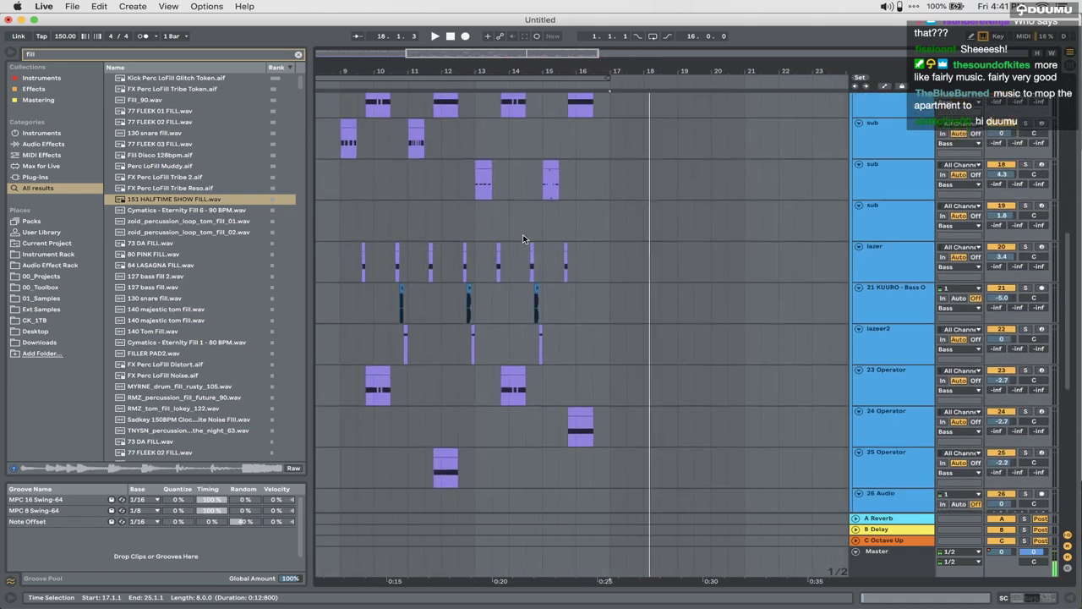
{"action": "scroll", "coordinate": [522, 239], "scroll_direction": "up", "scroll_amount": 3}
{"action": "scroll", "coordinate": [522, 234], "scroll_direction": "up", "scroll_amount": 5}
{"action": "scroll", "coordinate": [426, 186], "scroll_direction": "up", "scroll_amount": 5}
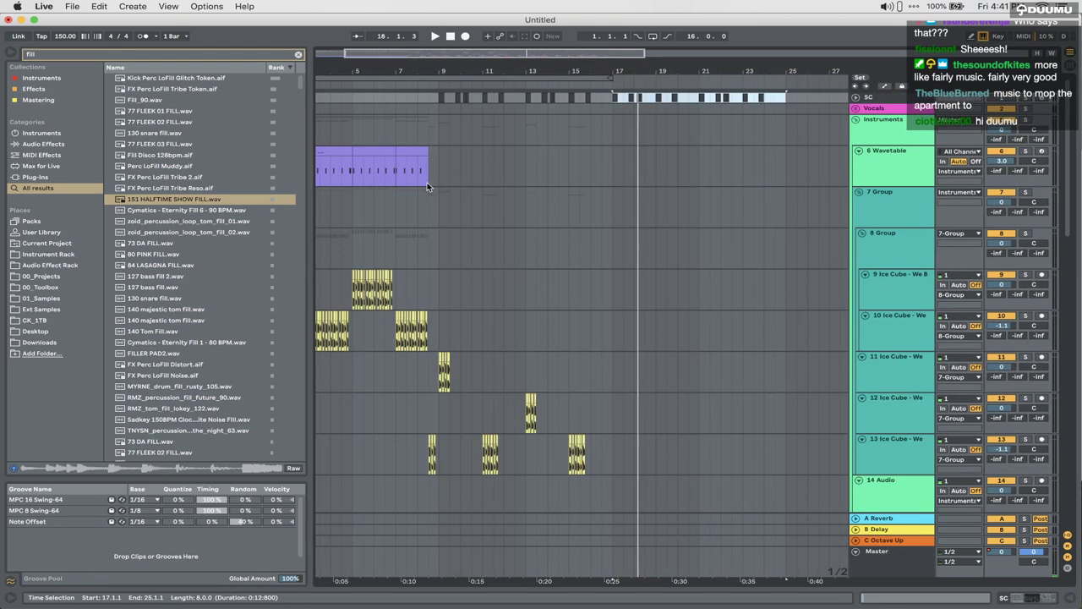
{"action": "left_click_drag", "start_coordinate": [444, 212], "coordinate": [612, 213]}
{"action": "left_click_drag", "start_coordinate": [610, 213], "coordinate": [440, 201]}
{"action": "key", "text": "super+d"}
{"action": "key", "text": "space"}
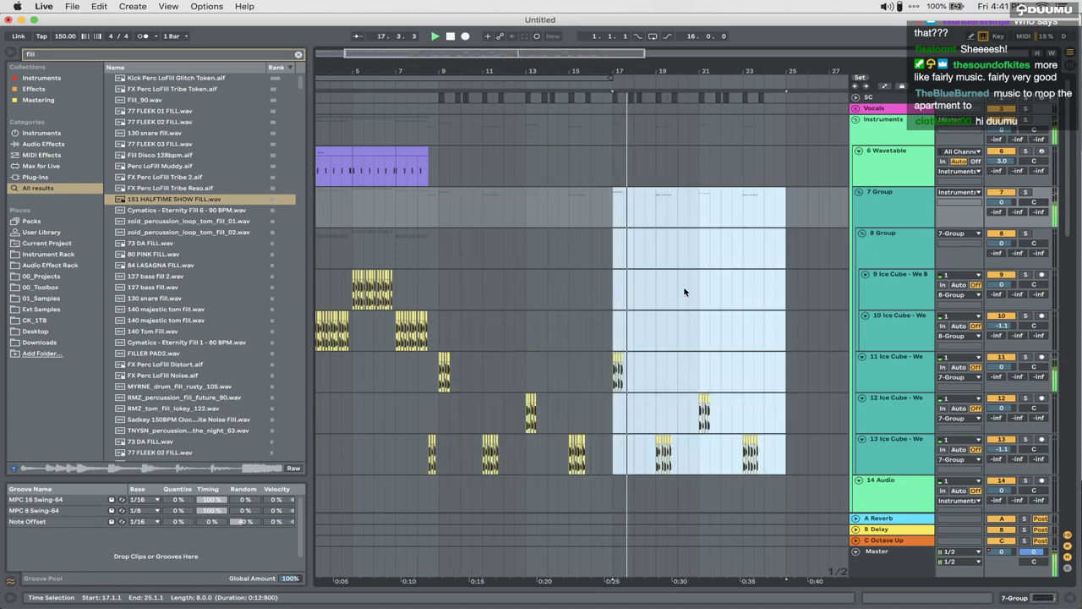
Step: Stop playback and delete the empty sub track 19 from the Bass group
{"action": "scroll", "coordinate": [685, 291], "scroll_direction": "down", "scroll_amount": 1}
{"action": "scroll", "coordinate": [685, 292], "scroll_direction": "down", "scroll_amount": 10}
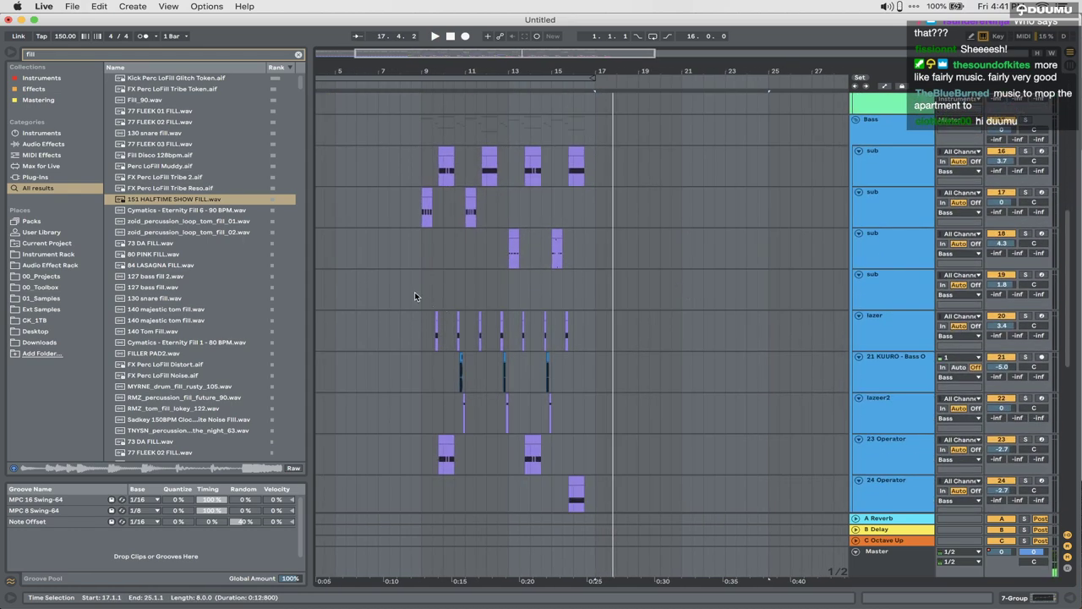
{"action": "key", "text": "space"}
{"action": "left_click", "coordinate": [418, 288]}
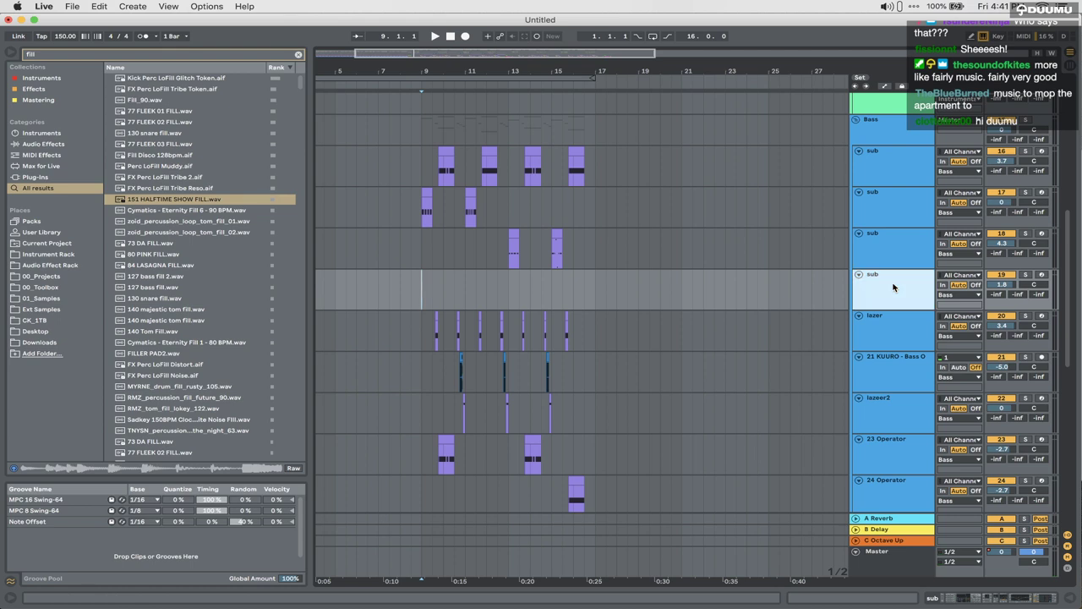
{"action": "key", "text": "BackSpace"}
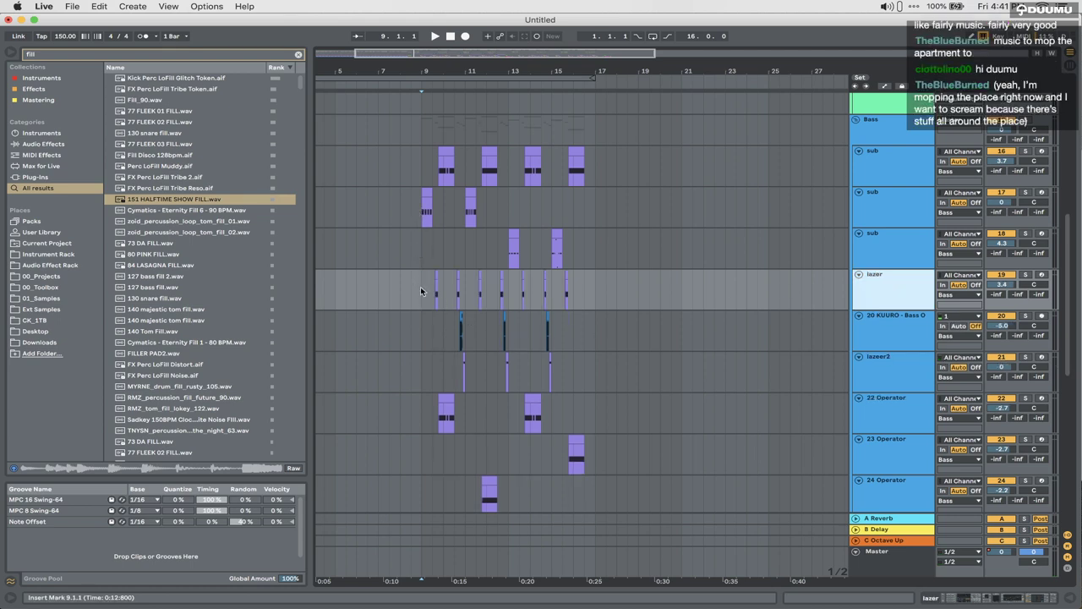
Step: Duplicate the lazer, KUURO Bass and lazeer2 clips from bars 9–17 into 17.1.1–25.1.1 and play the copied section
{"action": "left_click_drag", "start_coordinate": [420, 287], "coordinate": [595, 384]}
{"action": "key", "text": "ctrl+d"}
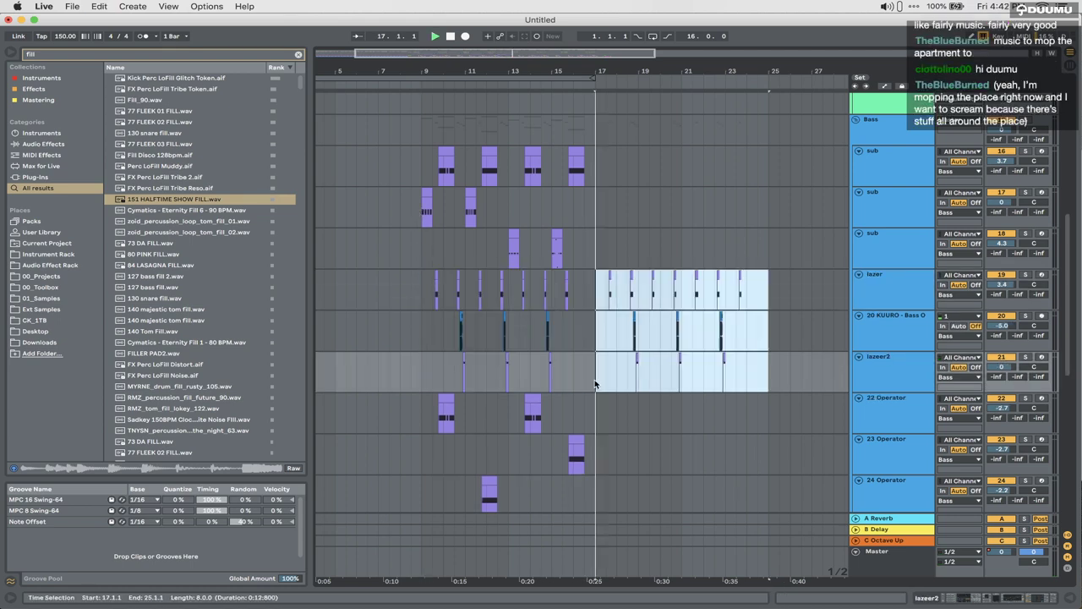
{"action": "key", "text": "space"}
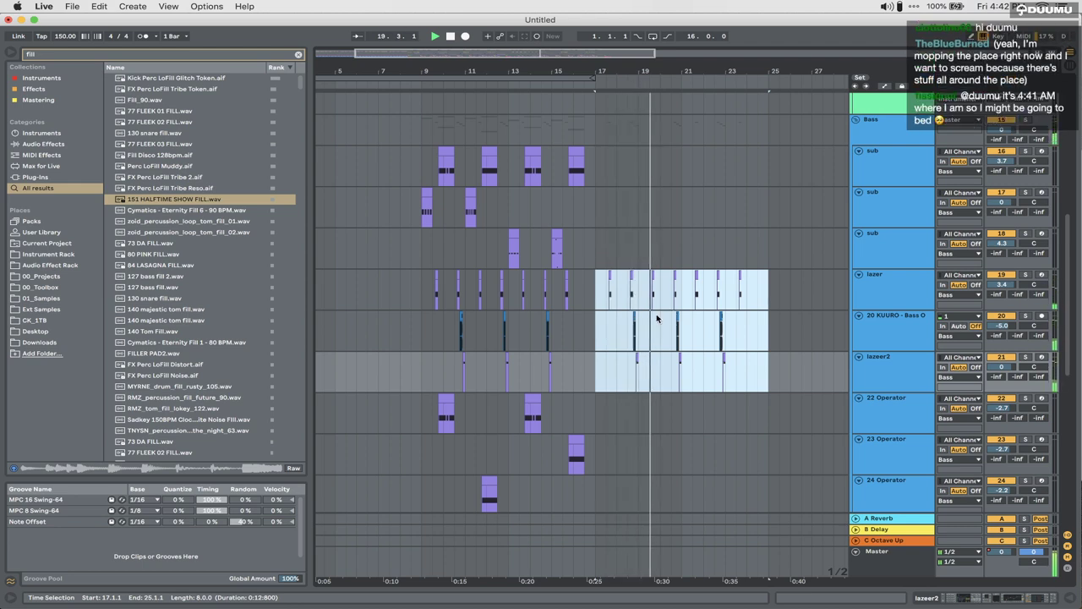
{"action": "scroll", "coordinate": [657, 318], "scroll_direction": "up", "scroll_amount": 5}
{"action": "scroll", "coordinate": [657, 318], "scroll_direction": "down", "scroll_amount": 2}
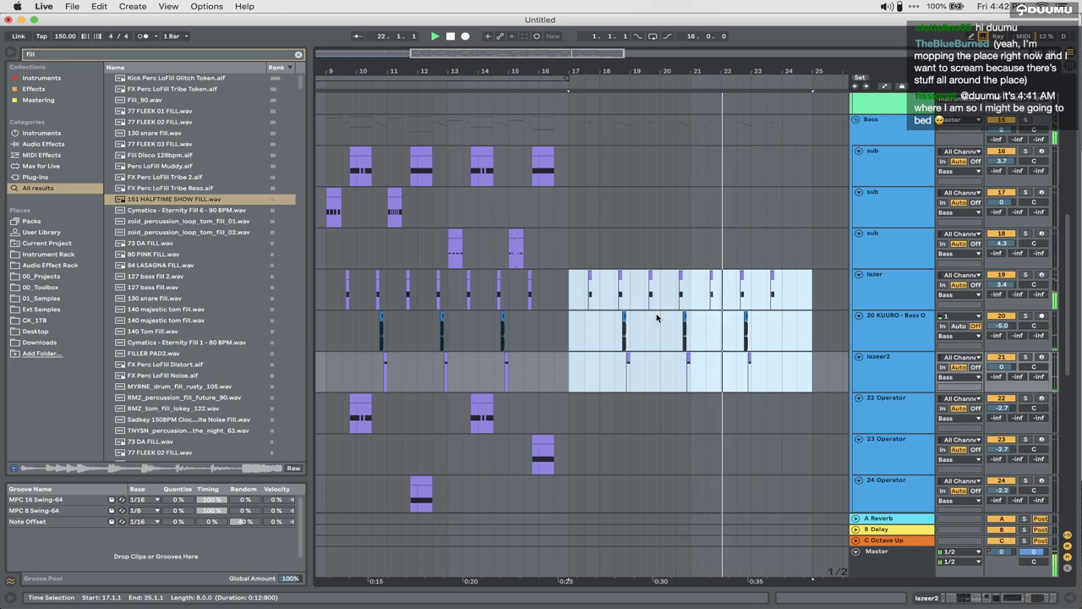
{"action": "scroll", "coordinate": [656, 317], "scroll_direction": "down", "scroll_amount": 1}
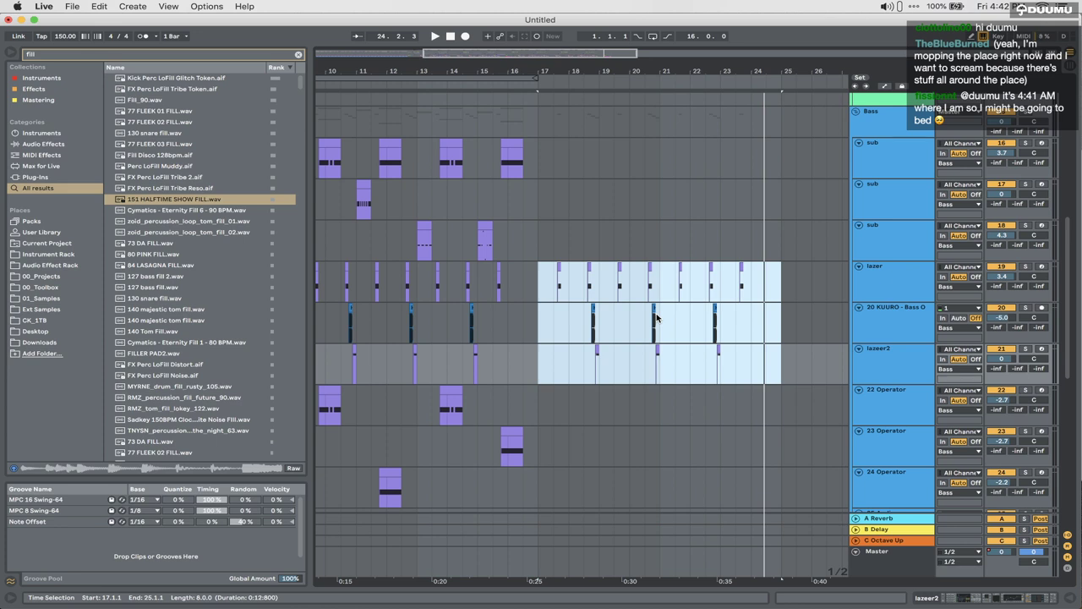
Step: Locate the track 16 sub clip at 11.4.1 and play the drop from there
{"action": "scroll", "coordinate": [656, 318], "scroll_direction": "up", "scroll_amount": 5}
{"action": "scroll", "coordinate": [656, 318], "scroll_direction": "left", "scroll_amount": 5}
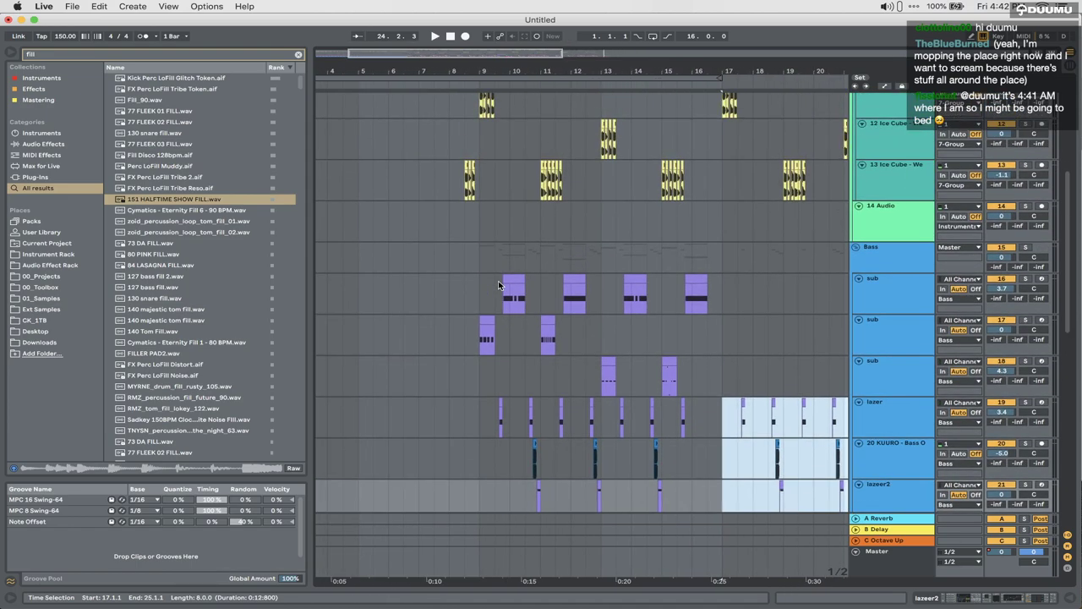
{"action": "scroll", "coordinate": [564, 328], "scroll_direction": "up", "scroll_amount": 10}
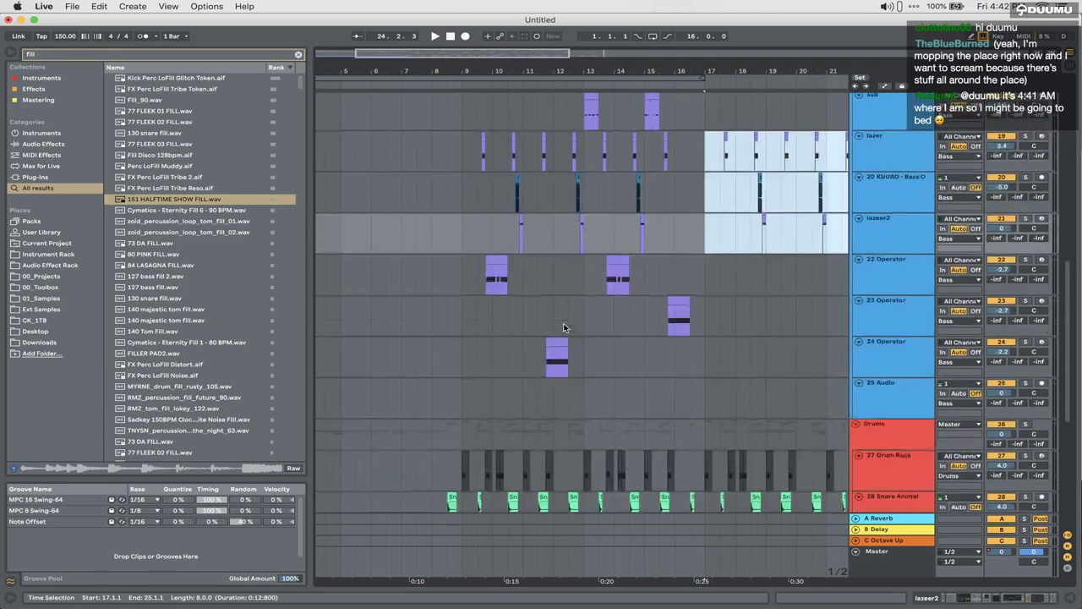
{"action": "scroll", "coordinate": [564, 328], "scroll_direction": "right", "scroll_amount": 1}
{"action": "scroll", "coordinate": [565, 328], "scroll_direction": "down", "scroll_amount": 5}
{"action": "left_click", "coordinate": [566, 298]}
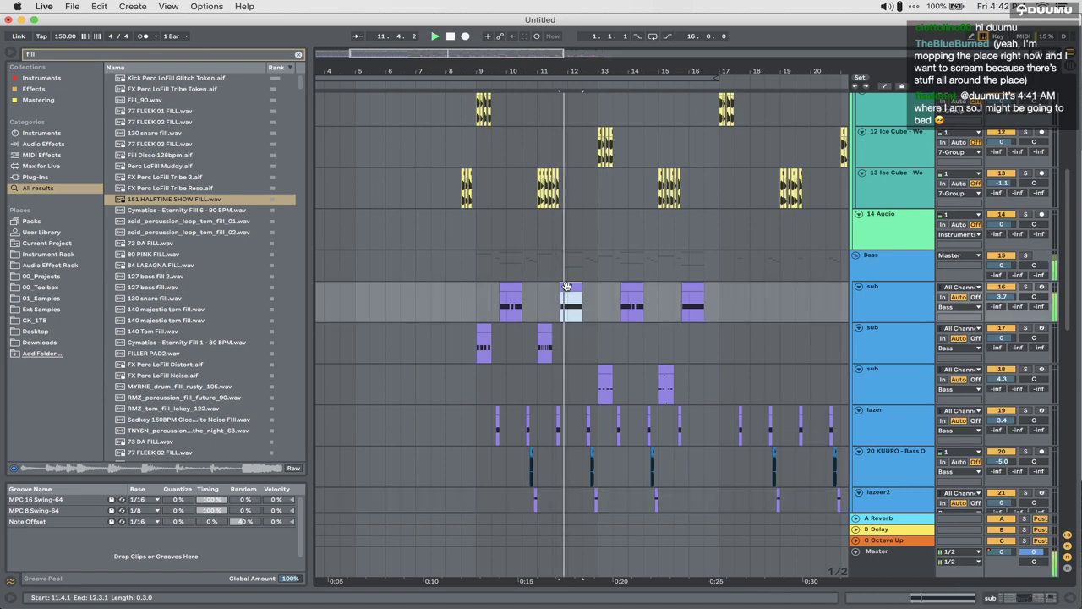
Step: Solo the 24 Operator track and show its device chain while its clip plays
{"action": "scroll", "coordinate": [567, 289], "scroll_direction": "down", "scroll_amount": 2}
{"action": "scroll", "coordinate": [567, 289], "scroll_direction": "down", "scroll_amount": 3}
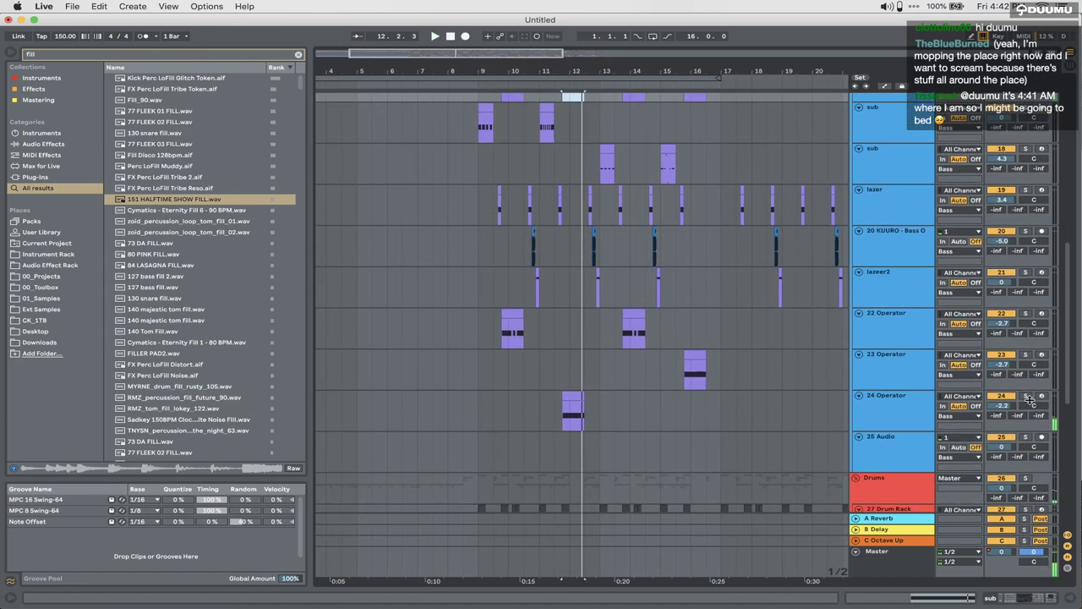
{"action": "left_click", "coordinate": [1024, 396]}
{"action": "left_click", "coordinate": [1022, 599]}
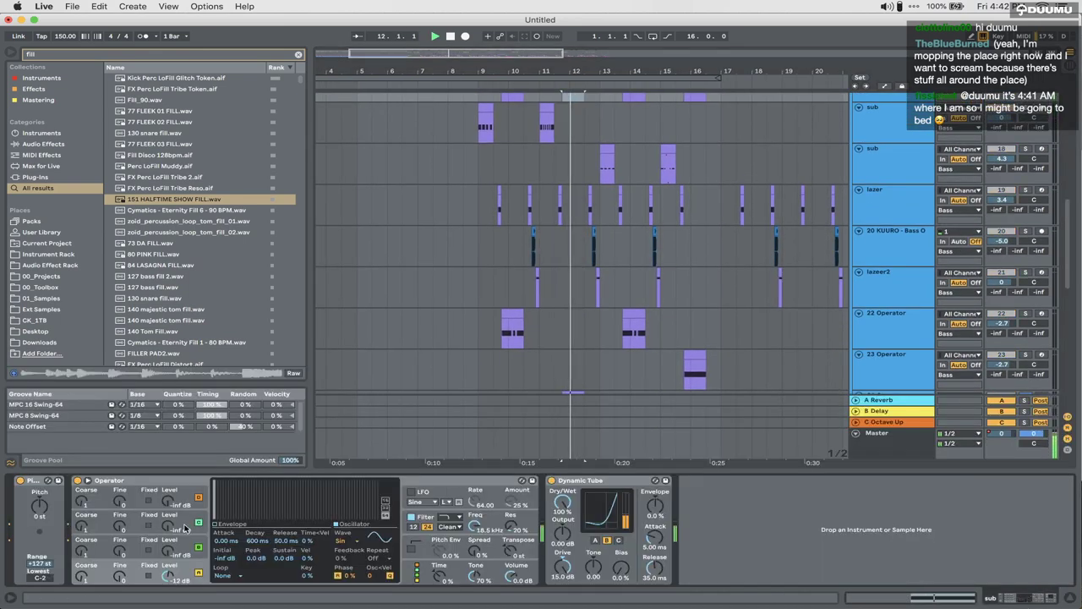
{"action": "scroll", "coordinate": [563, 375], "scroll_direction": "down", "scroll_amount": 1}
{"action": "left_click", "coordinate": [563, 372]}
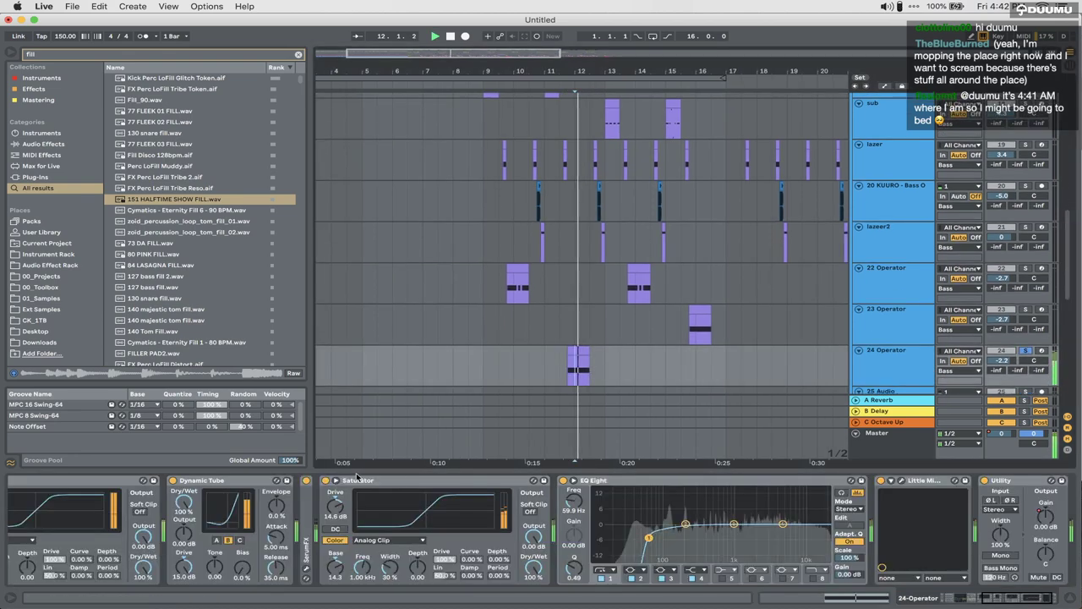
Step: Try the Saw D waveform on oscillator A of track 24's Operator and replay the clip
{"action": "scroll", "coordinate": [184, 490], "scroll_direction": "left", "scroll_amount": 5}
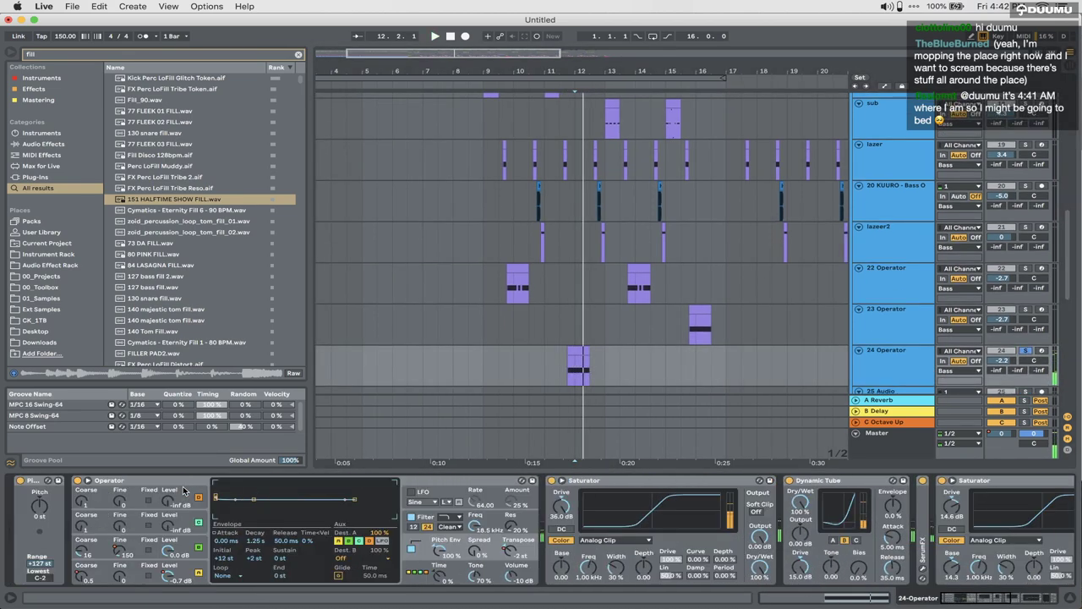
{"action": "left_click", "coordinate": [203, 565]}
{"action": "left_click", "coordinate": [342, 542]}
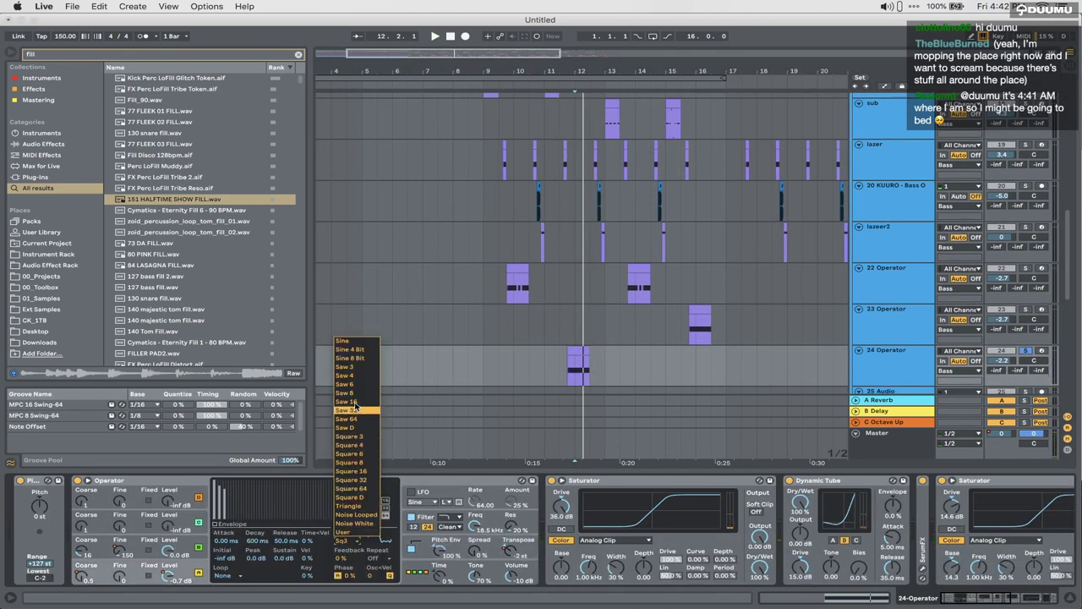
{"action": "left_click", "coordinate": [352, 428]}
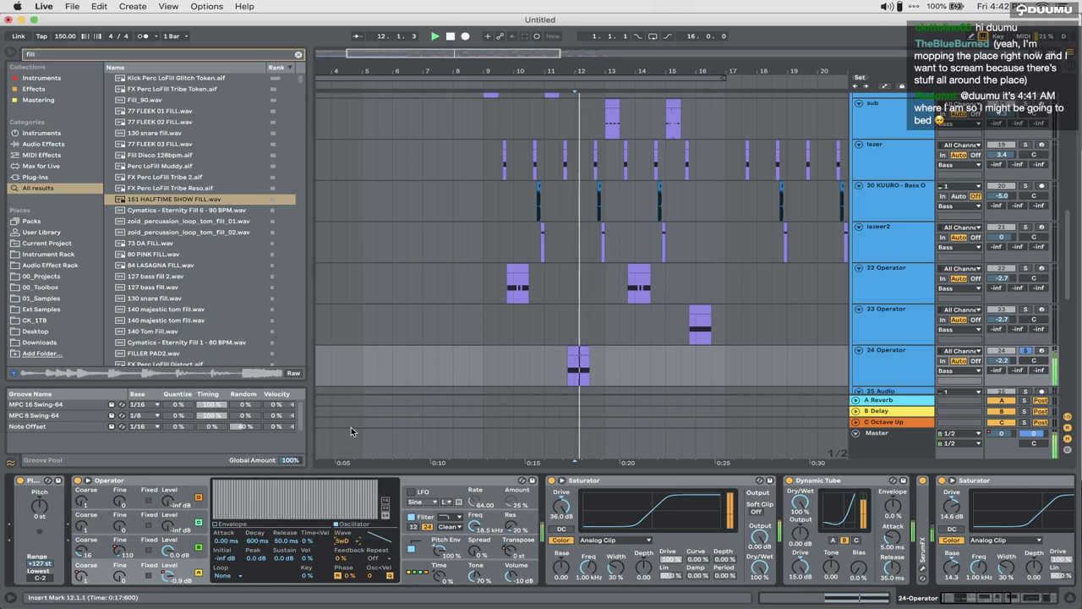
{"action": "left_click", "coordinate": [580, 347]}
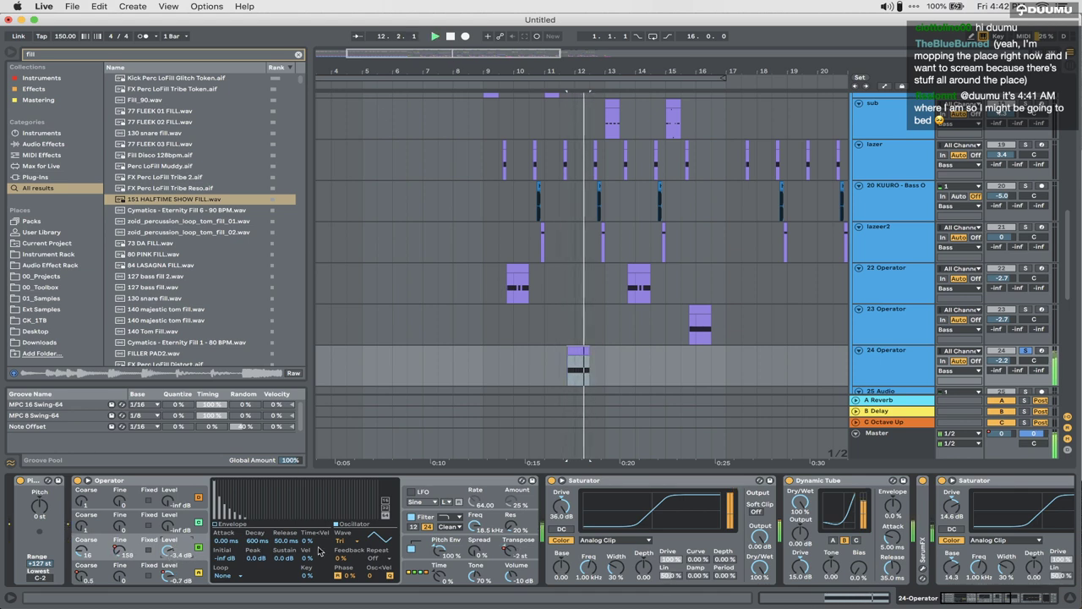
Step: Set oscillator A of track 24's Operator to the Triangle waveform
{"action": "key", "text": "space"}
{"action": "left_click", "coordinate": [343, 541]}
{"action": "left_click", "coordinate": [202, 568]}
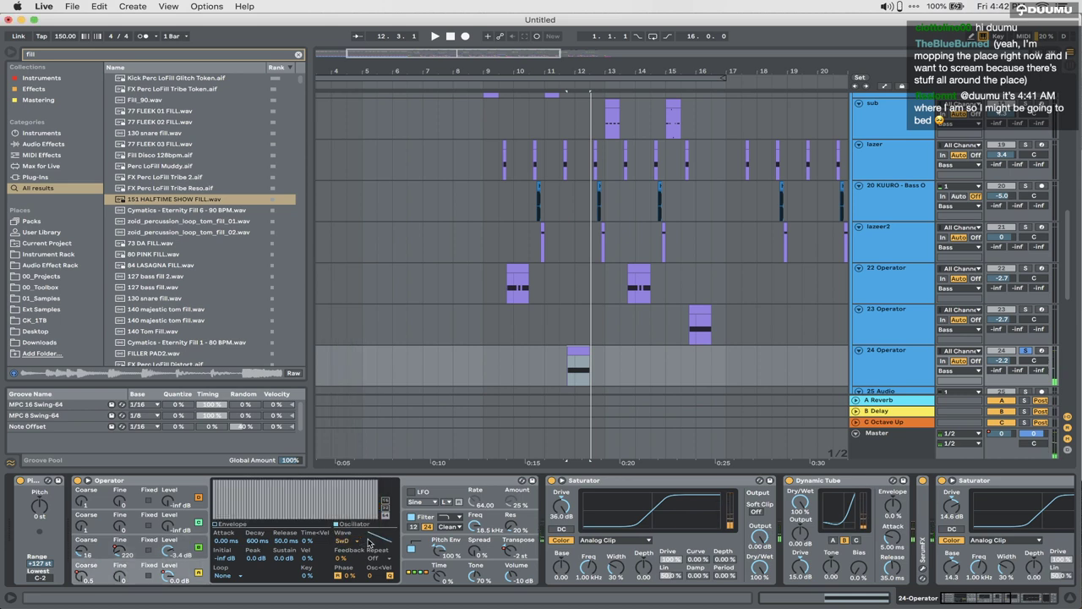
{"action": "left_click", "coordinate": [358, 541]}
{"action": "left_click", "coordinate": [366, 507]}
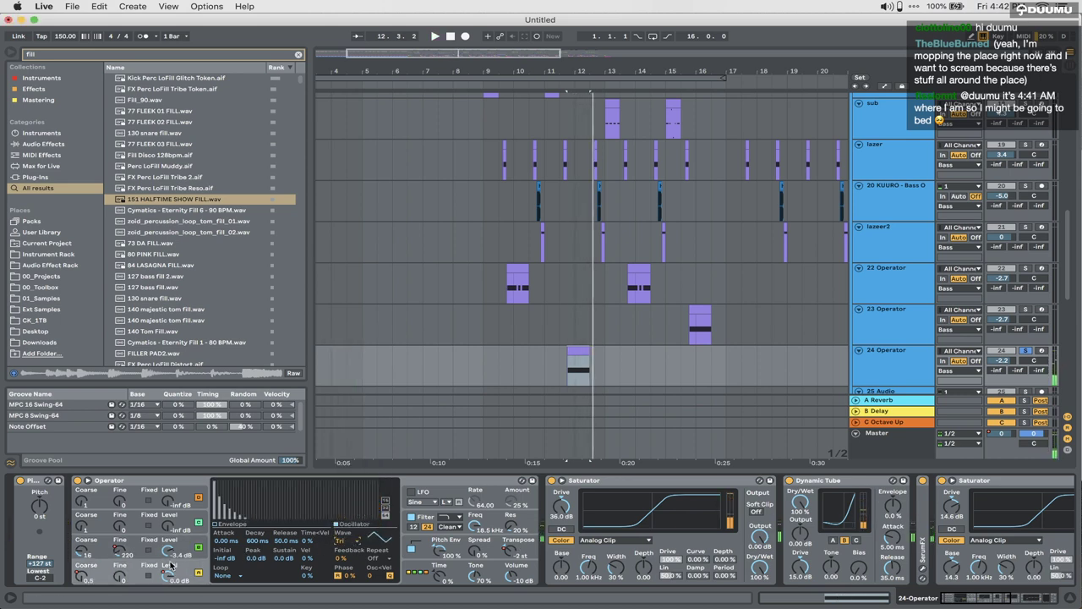
Step: Adjust oscillator B's level in track 24's Operator and replay the clip to check the sound
{"action": "left_click_drag", "start_coordinate": [168, 551], "coordinate": [168, 572]}
{"action": "key", "text": "space"}
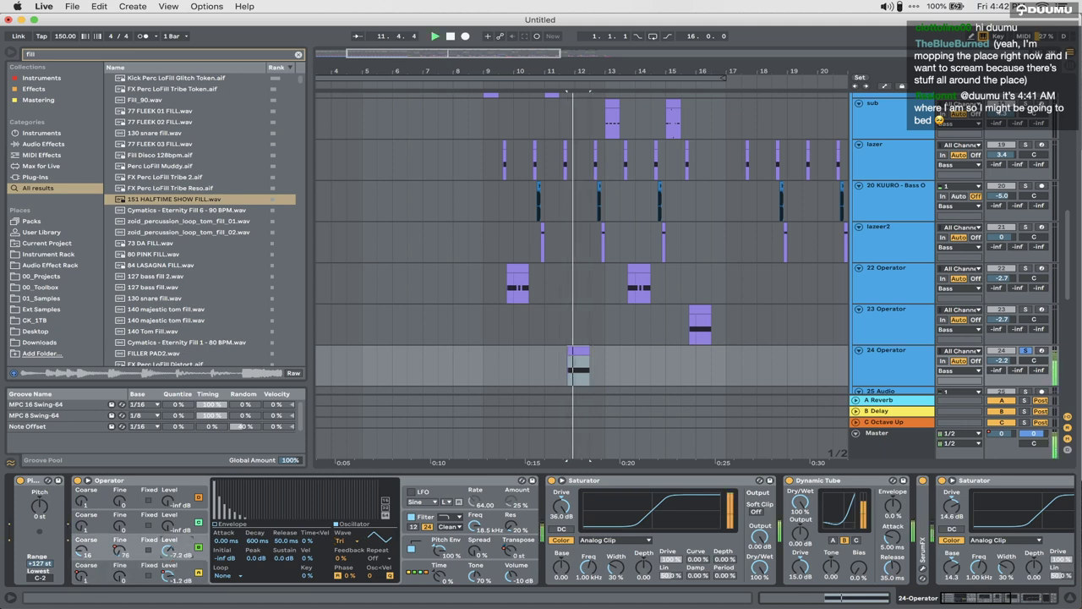
{"action": "key", "text": "space"}
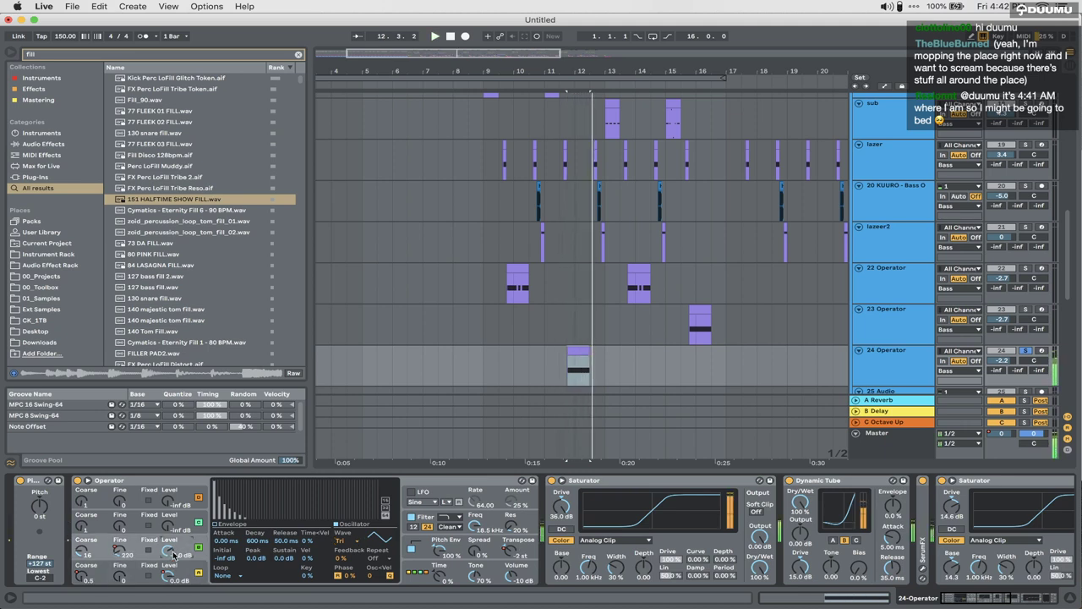
{"action": "key", "text": "space"}
Step: Open SerumFX on track 24, adjust its Cmb filter's cutoff, resonance and drive during playback, and close the plug-in window
{"action": "scroll", "coordinate": [431, 526], "scroll_direction": "right", "scroll_amount": 10}
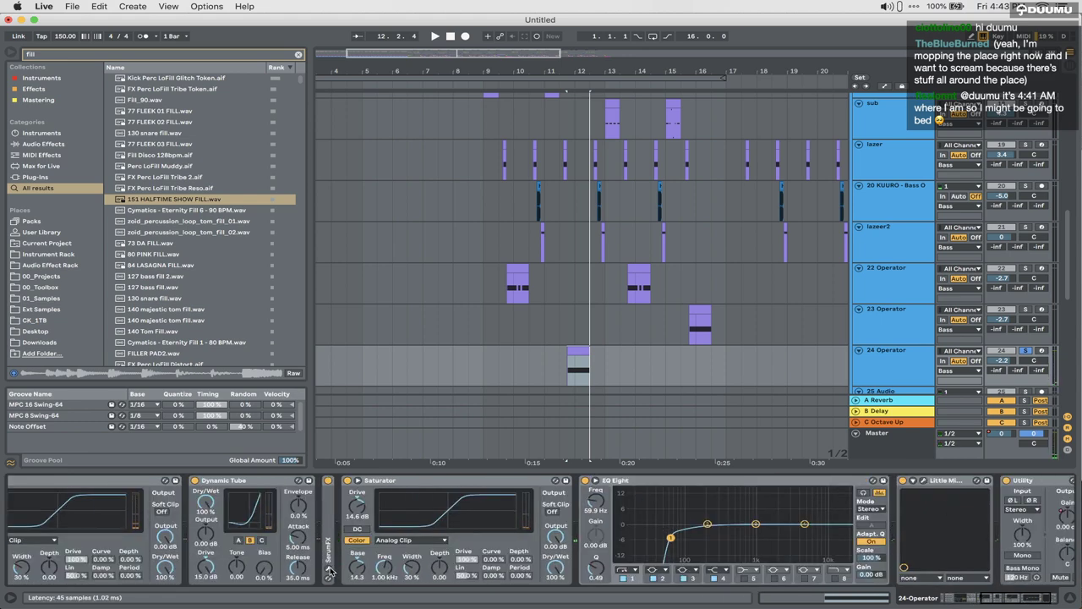
{"action": "key", "text": "super+alt+p"}
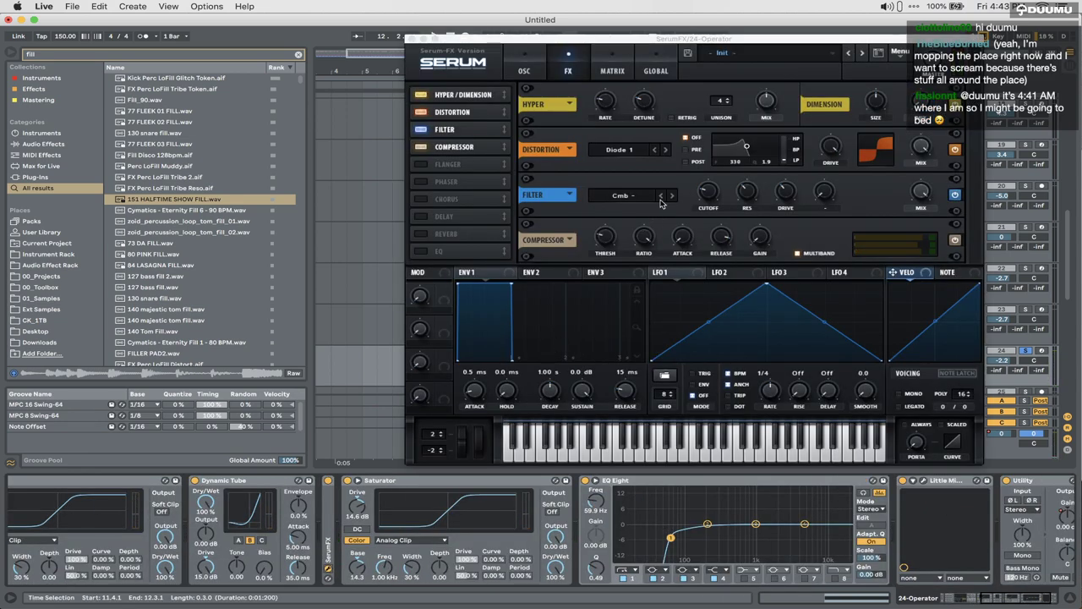
{"action": "left_click_drag", "start_coordinate": [740, 192], "coordinate": [733, 229]}
{"action": "key", "text": "space"}
{"action": "left_click_drag", "start_coordinate": [745, 192], "coordinate": [745, 154]}
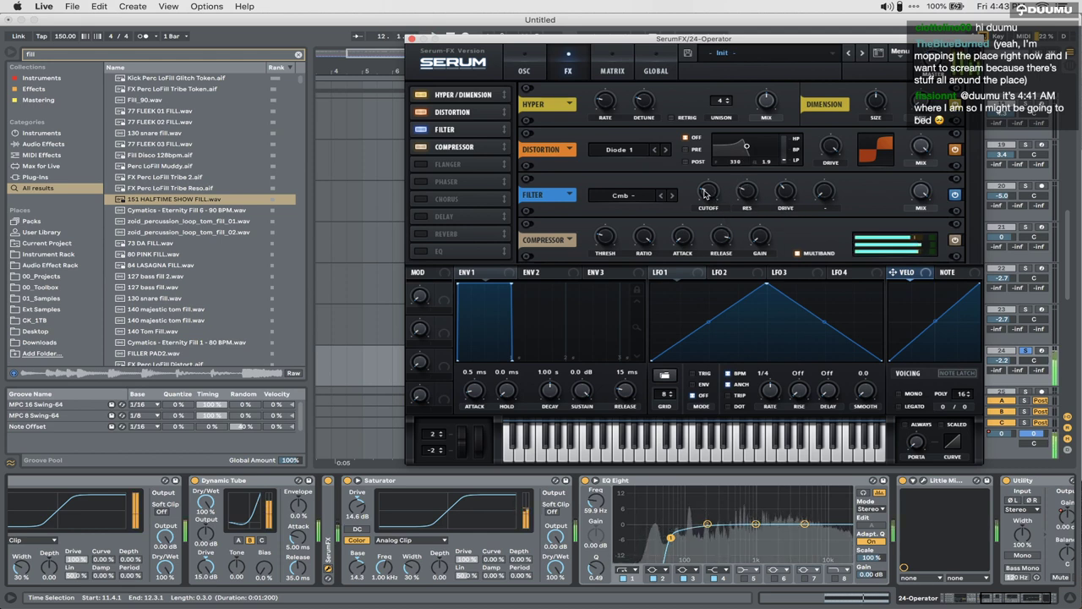
{"action": "left_click_drag", "start_coordinate": [705, 195], "coordinate": [707, 153]}
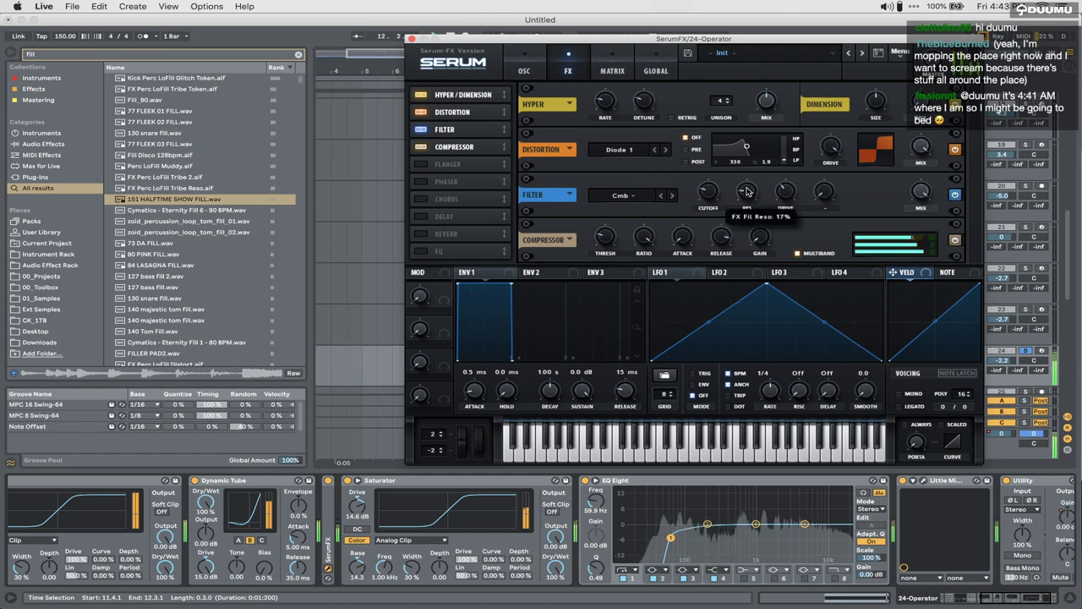
{"action": "left_click_drag", "start_coordinate": [767, 222], "coordinate": [766, 215]}
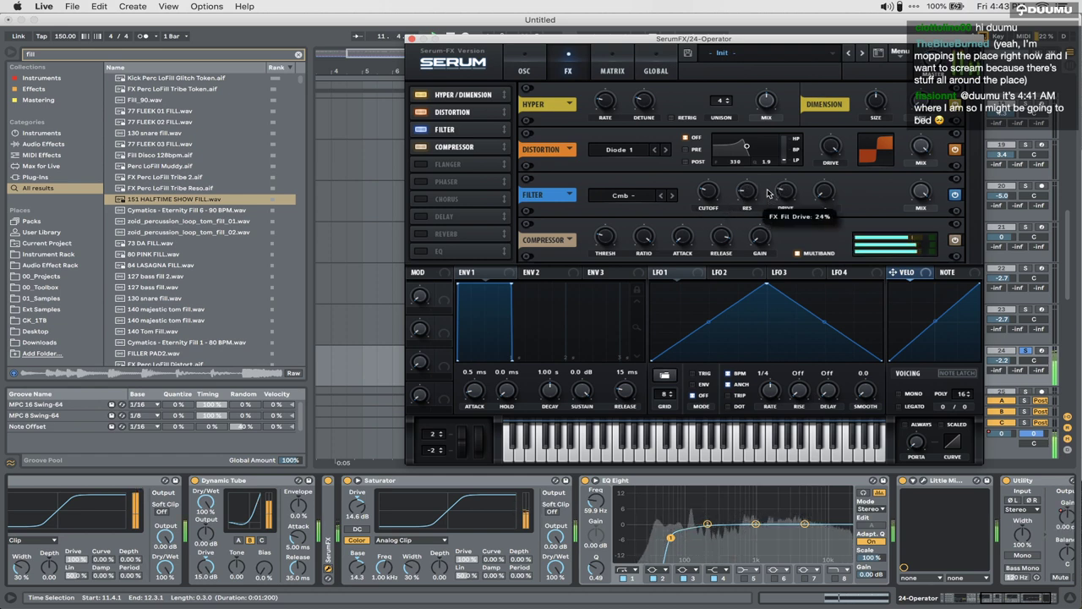
{"action": "left_click", "coordinate": [411, 39]}
Step: Search the browser for "soot" and add soothe2 to the end of the 24 Operator device chain
{"action": "key", "text": "ctrl+f"}
{"action": "type", "text": "s"}
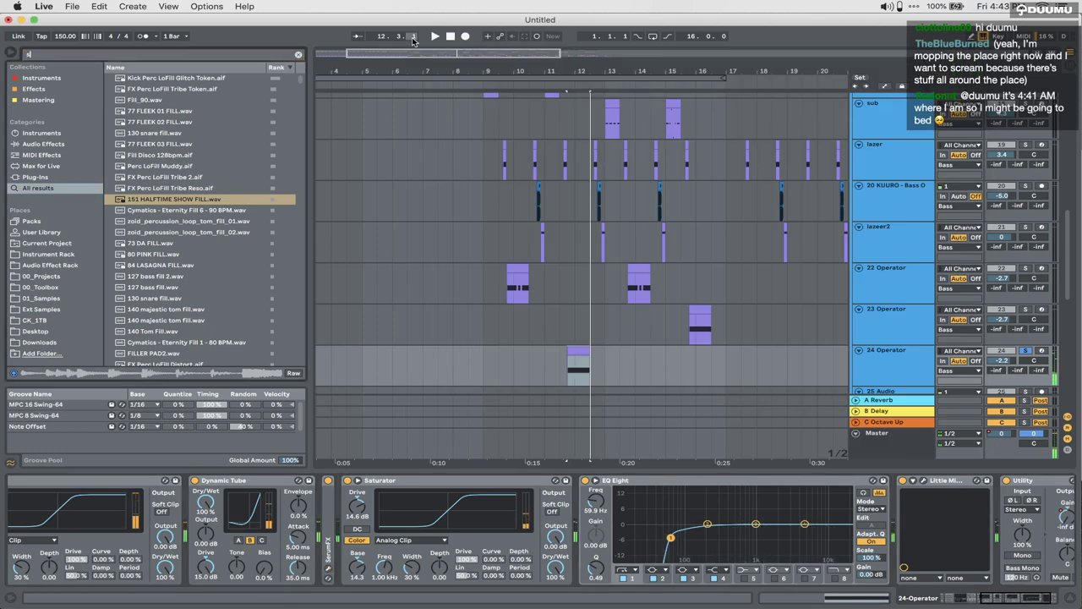
{"action": "type", "text": "oot"}
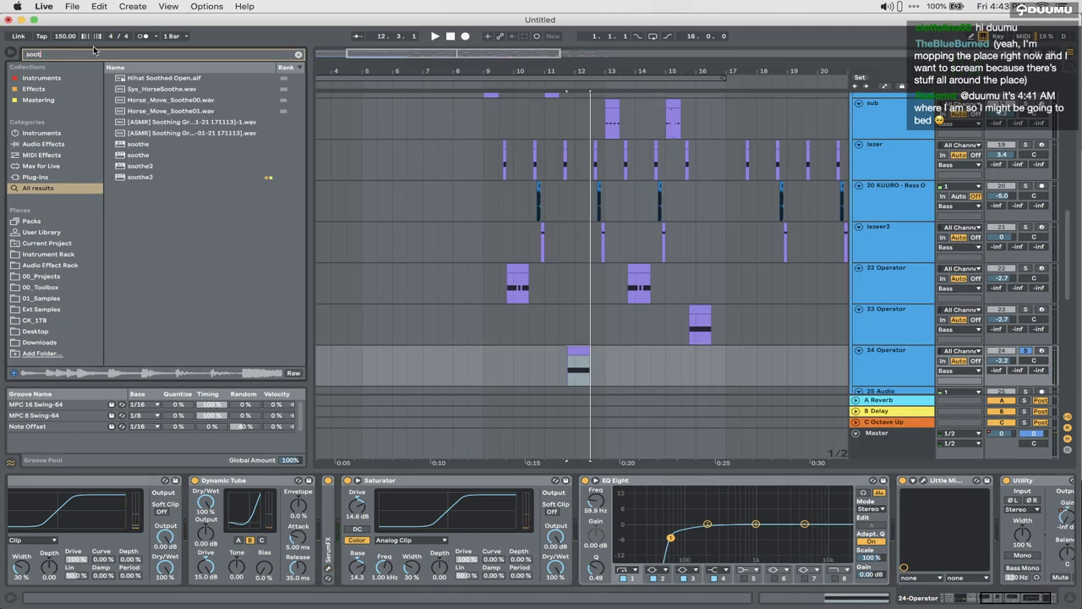
{"action": "left_click", "coordinate": [141, 177]}
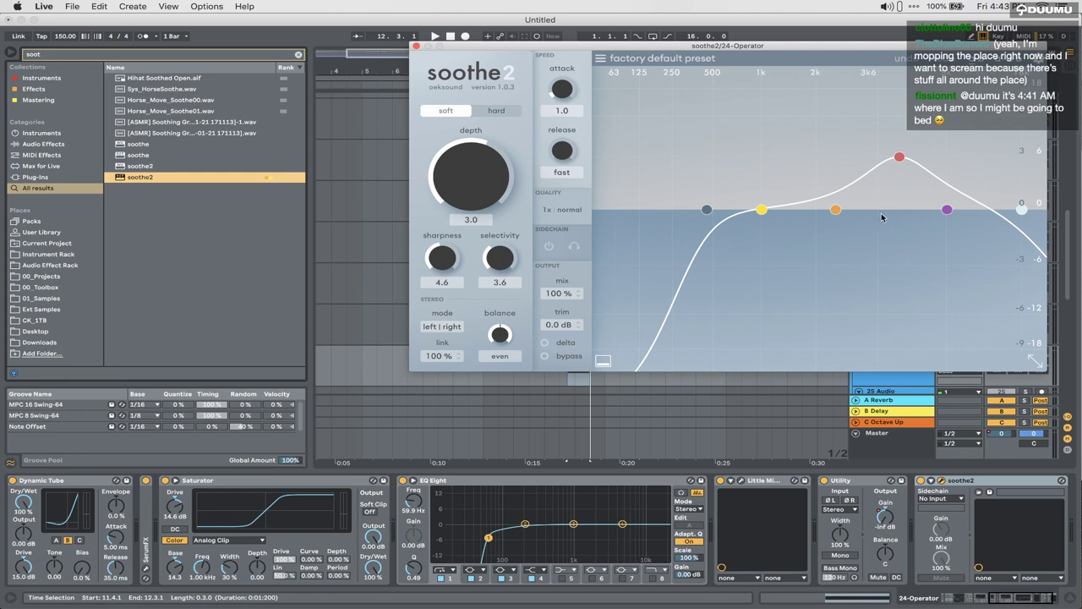
Step: Set soothe2's depth to 13.3, band 3 to 4k1 Hz at 12 dB, band 4 to 12k3 Hz at 11 dB, and low cut to 1k8 Hz
{"action": "left_click_drag", "start_coordinate": [896, 160], "coordinate": [888, 116]}
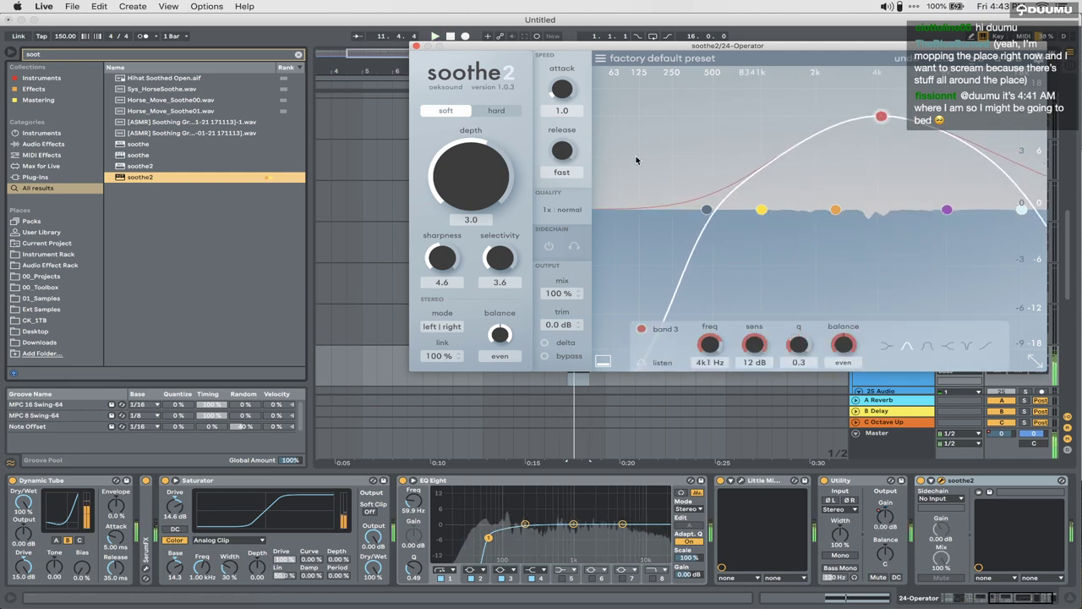
{"action": "left_click_drag", "start_coordinate": [469, 174], "coordinate": [468, 118]}
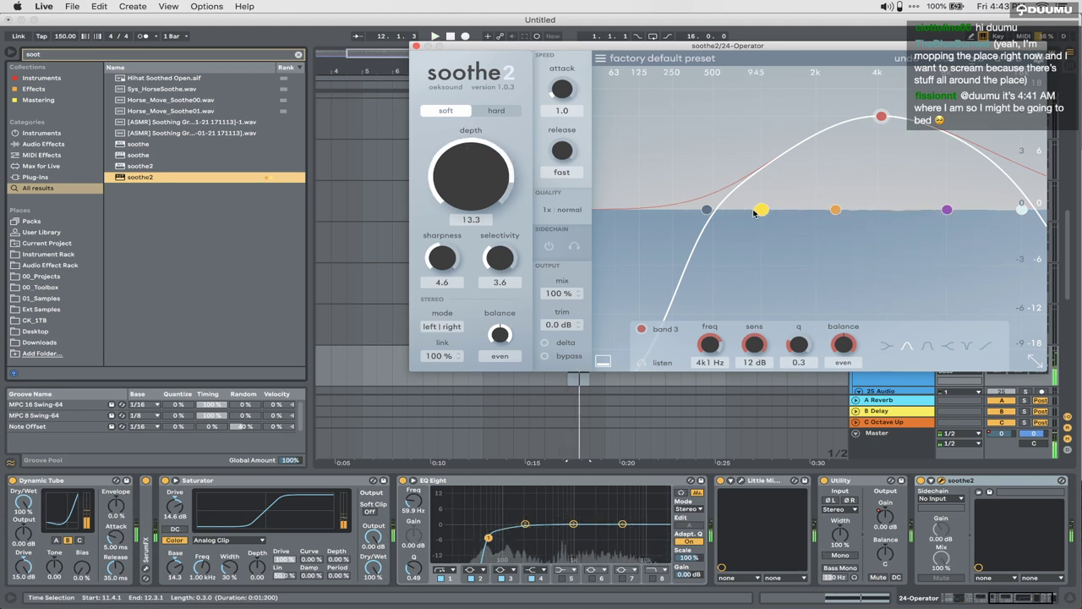
{"action": "left_click_drag", "start_coordinate": [947, 210], "coordinate": [993, 122]}
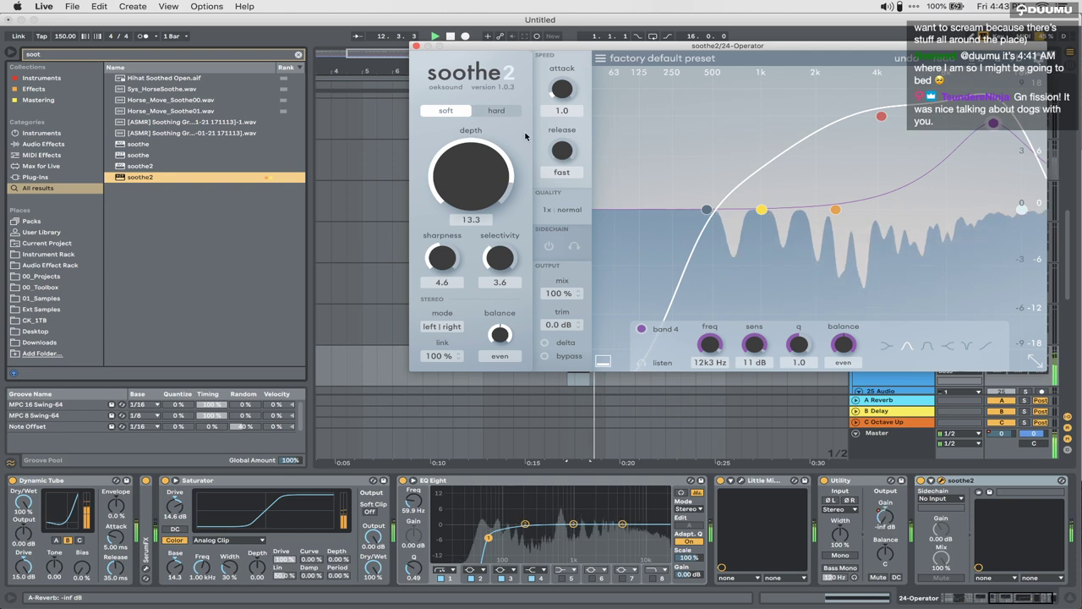
{"action": "left_click_drag", "start_coordinate": [709, 216], "coordinate": [809, 210]}
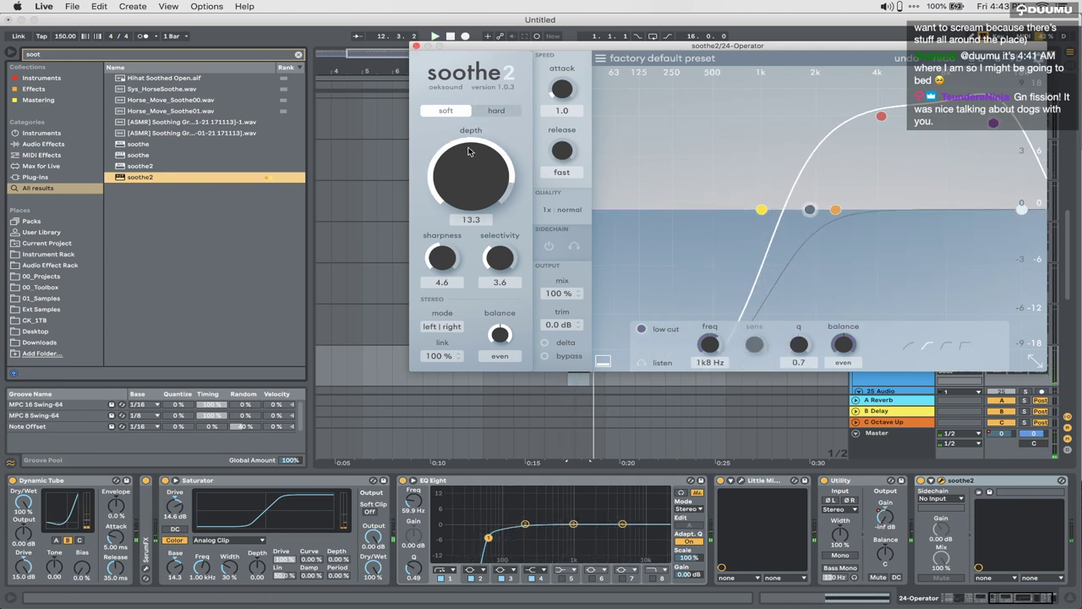
Step: Switch soothe2 to hard mode with a depth of 5.4, check it during playback, and close its window
{"action": "key", "text": "space"}
{"action": "key", "text": "space"}
{"action": "left_click_drag", "start_coordinate": [477, 163], "coordinate": [459, 196]}
{"action": "key", "text": "space"}
{"action": "key", "text": "space"}
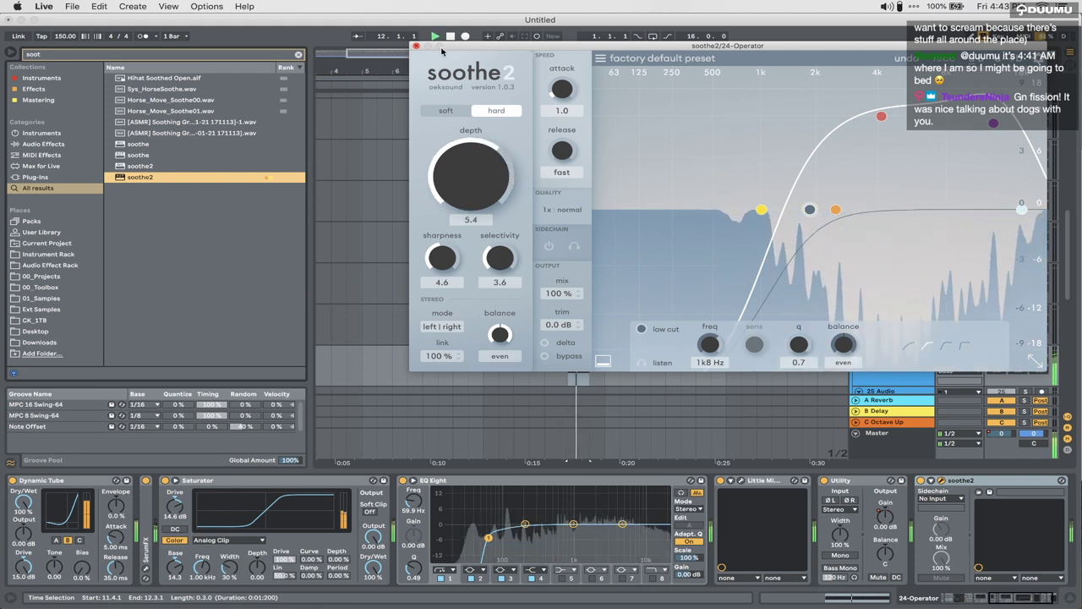
{"action": "left_click", "coordinate": [417, 46]}
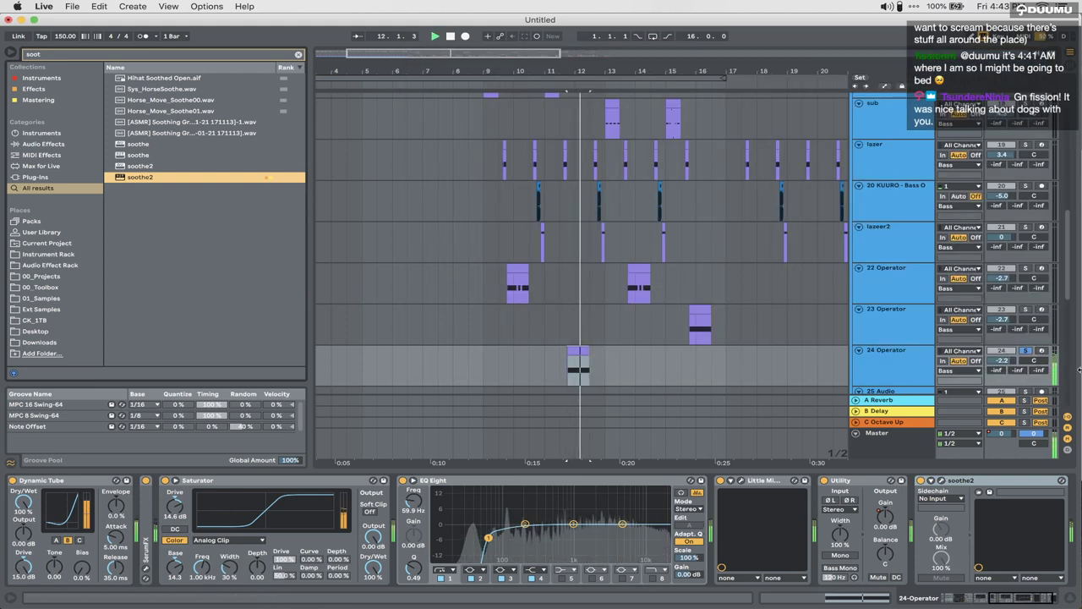
Step: Unsolo track 24 Operator, listen to it within the full mix, and replay its clip from 11.4.1
{"action": "left_click", "coordinate": [1025, 352]}
{"action": "left_click", "coordinate": [391, 338]}
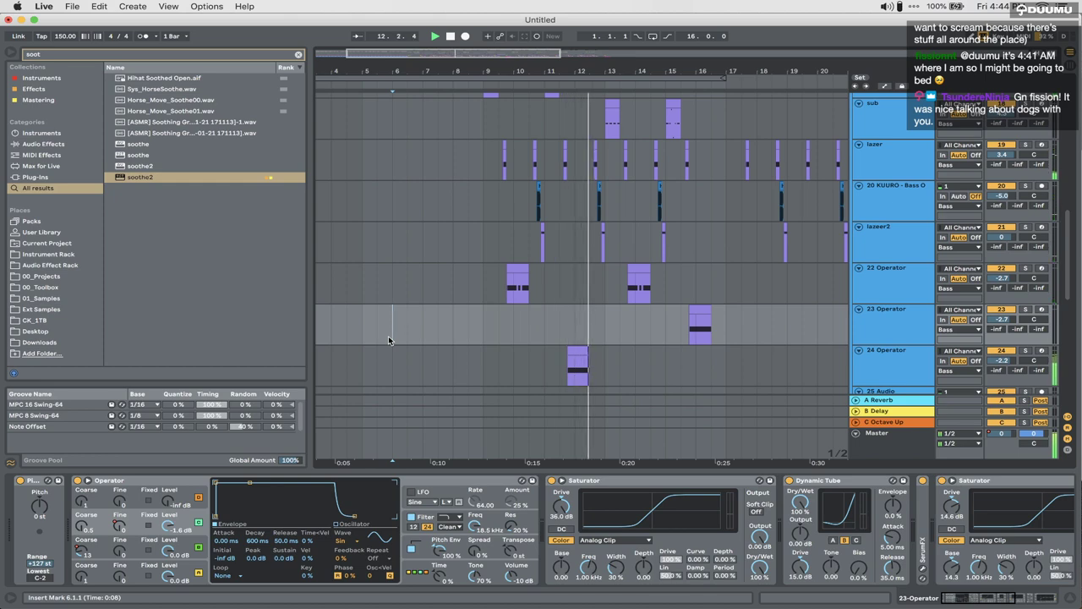
{"action": "left_click", "coordinate": [580, 350]}
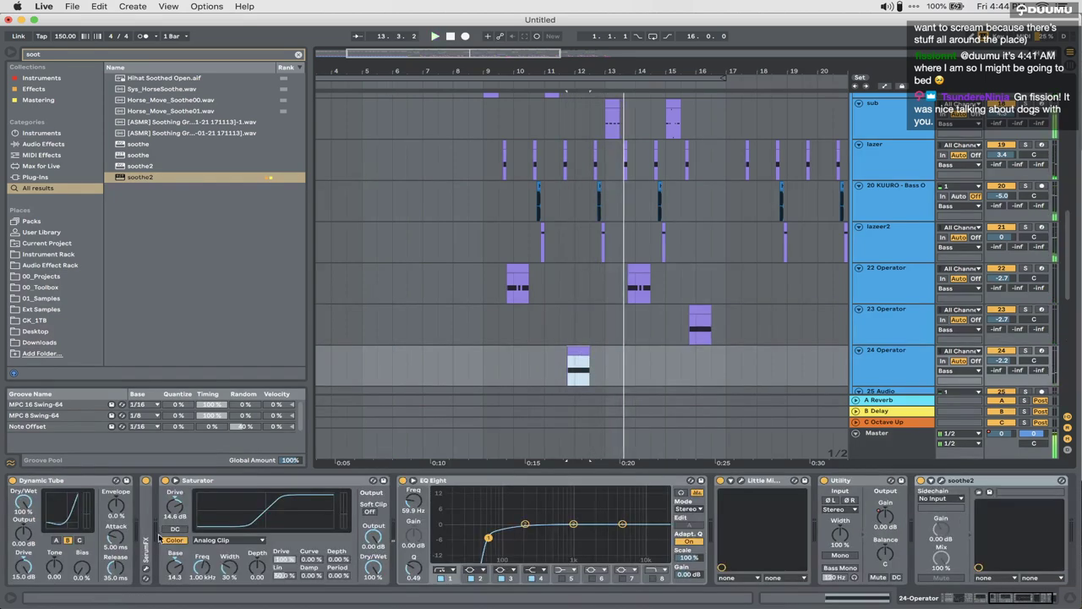
{"action": "key", "text": "space"}
{"action": "key", "text": "space"}
{"action": "scroll", "coordinate": [339, 528], "scroll_direction": "left", "scroll_amount": 10}
{"action": "key", "text": "space"}
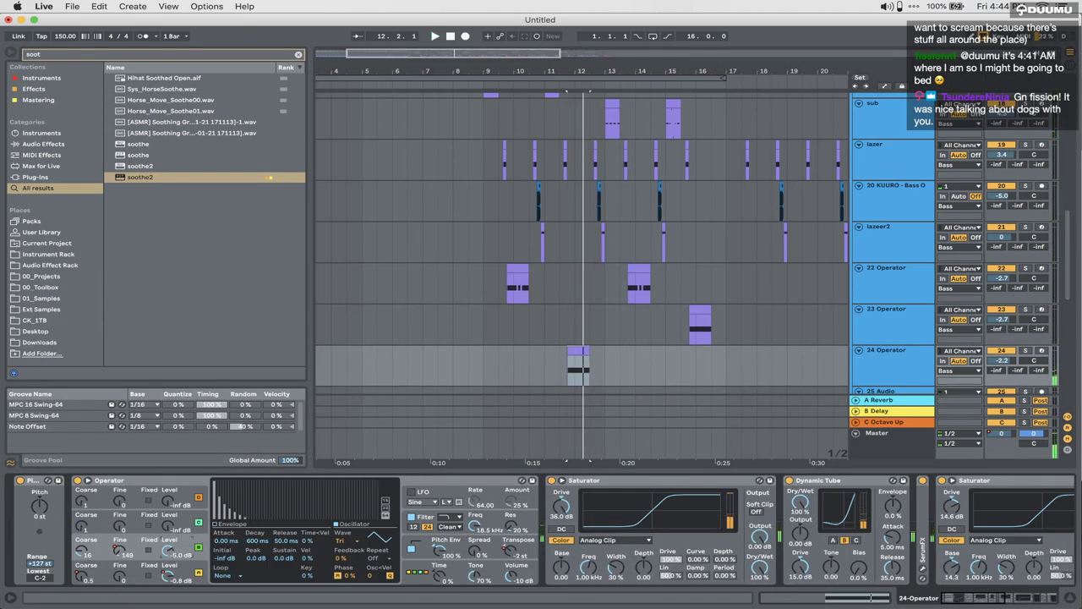
Step: Lower soothe2's depth to 0.6 on 24 Operator, check it against playback of the clip, and close its window
{"action": "key", "text": "space"}
{"action": "key", "text": "space"}
{"action": "scroll", "coordinate": [949, 507], "scroll_direction": "right", "scroll_amount": 10}
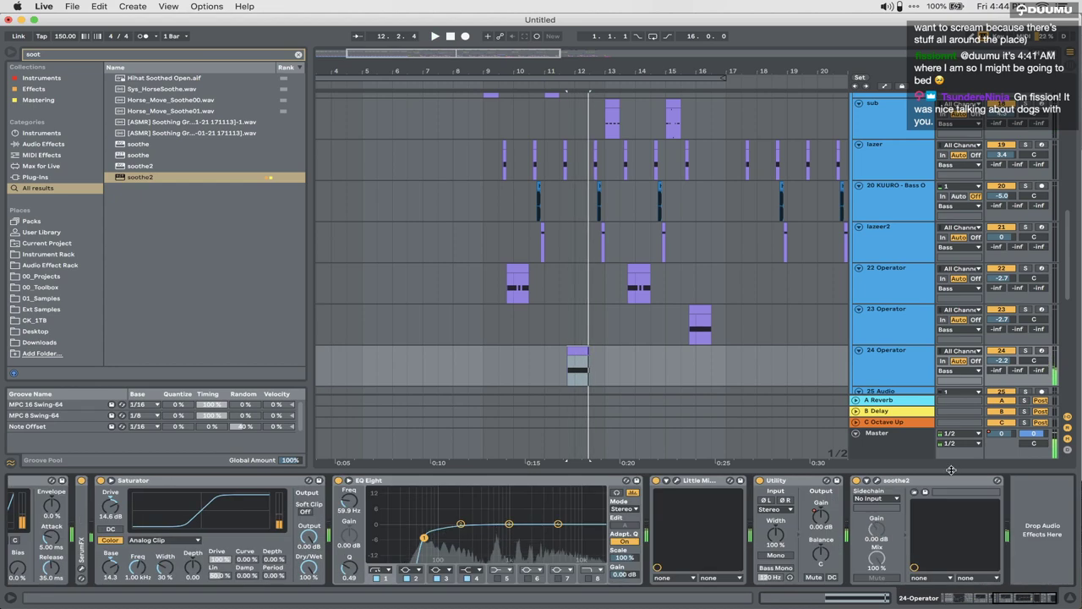
{"action": "left_click", "coordinate": [877, 480]}
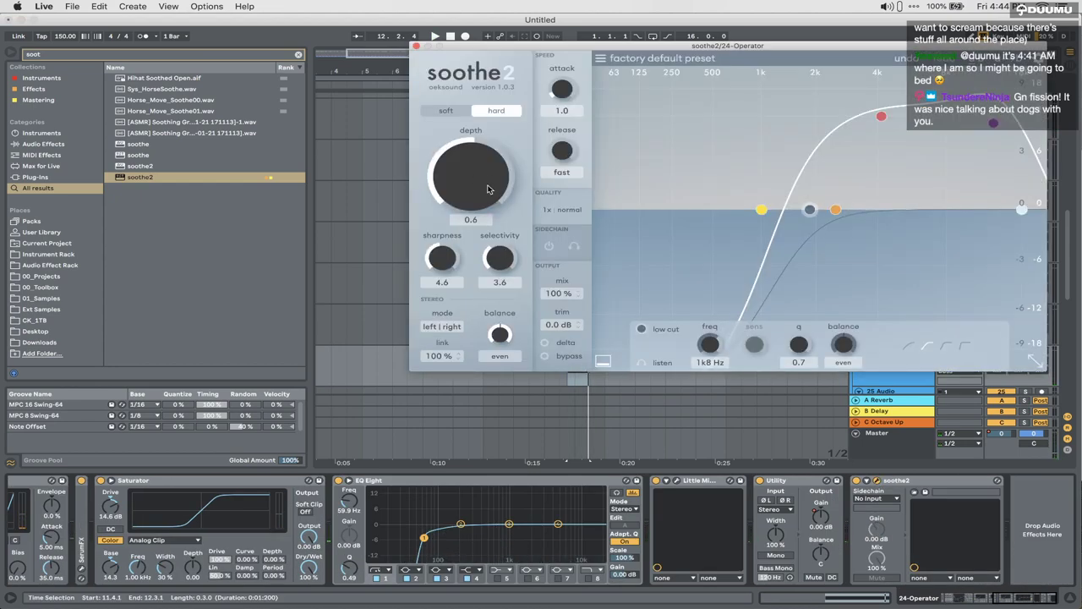
{"action": "key", "text": "space"}
{"action": "left_click", "coordinate": [416, 45]}
{"action": "key", "text": "space"}
Step: Play the drop from 8.3.1 and raise 24 Operator's volume to -1.4 dB during playback
{"action": "left_click", "coordinate": [473, 355]}
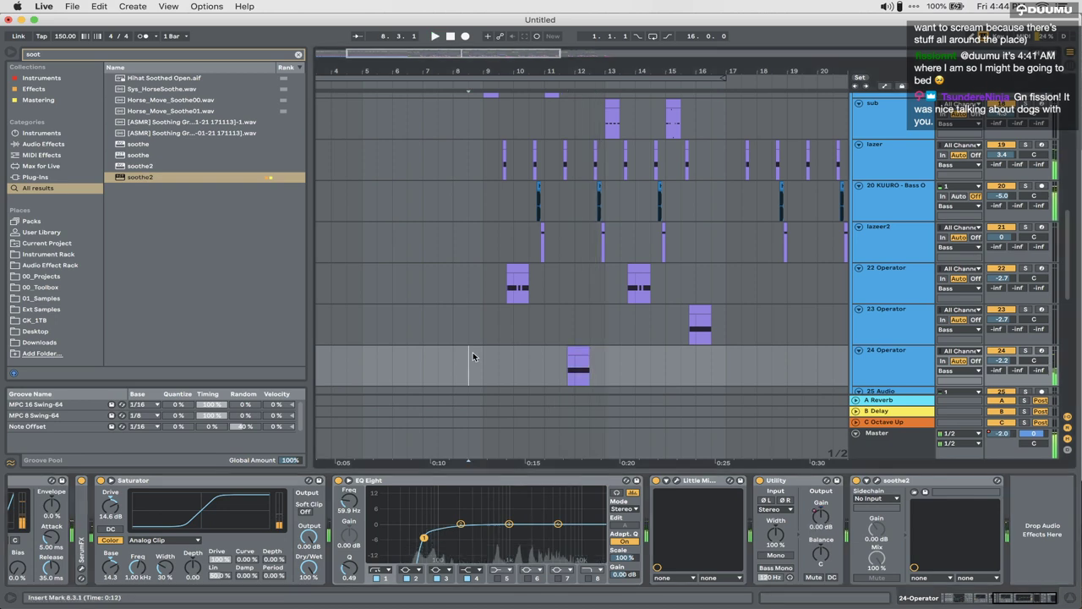
{"action": "key", "text": "space"}
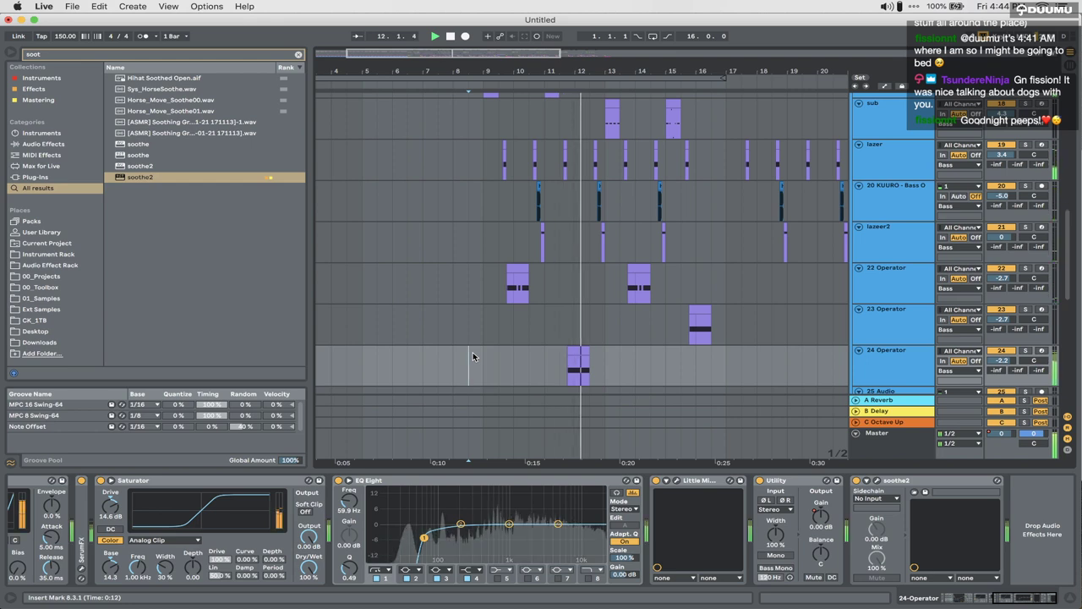
{"action": "left_click_drag", "start_coordinate": [1002, 360], "coordinate": [1002, 354]}
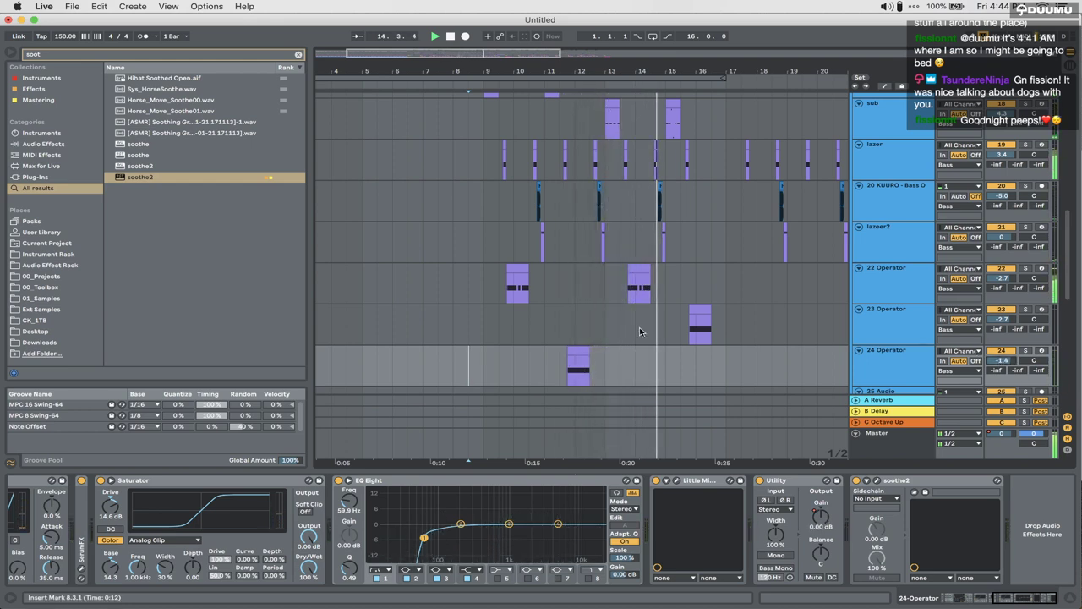
{"action": "scroll", "coordinate": [647, 363], "scroll_direction": "up", "scroll_amount": 2}
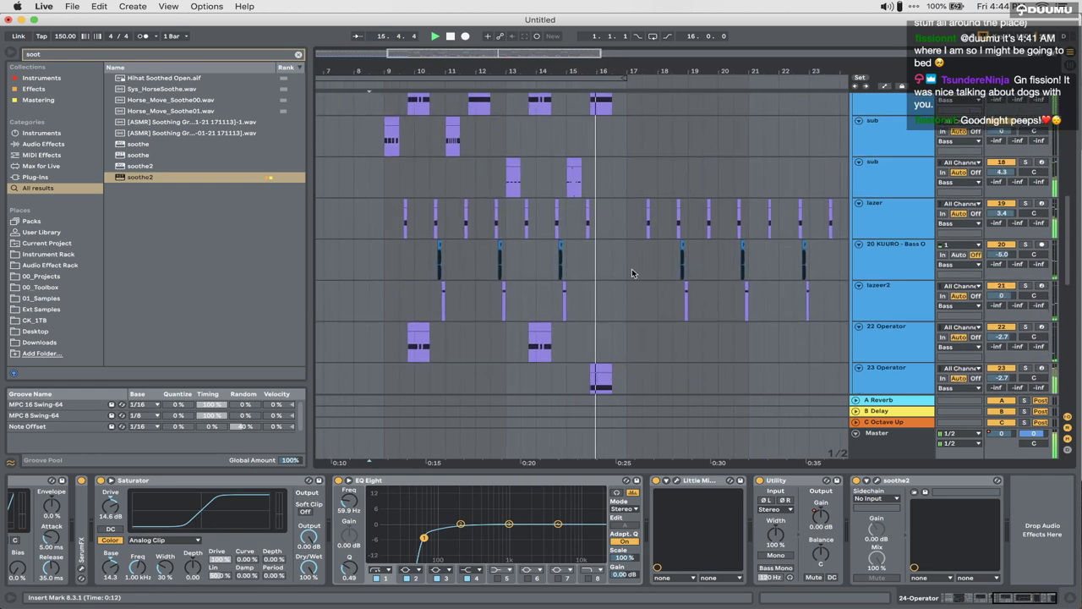
{"action": "scroll", "coordinate": [632, 273], "scroll_direction": "up", "scroll_amount": 1}
{"action": "scroll", "coordinate": [631, 272], "scroll_direction": "up", "scroll_amount": 3}
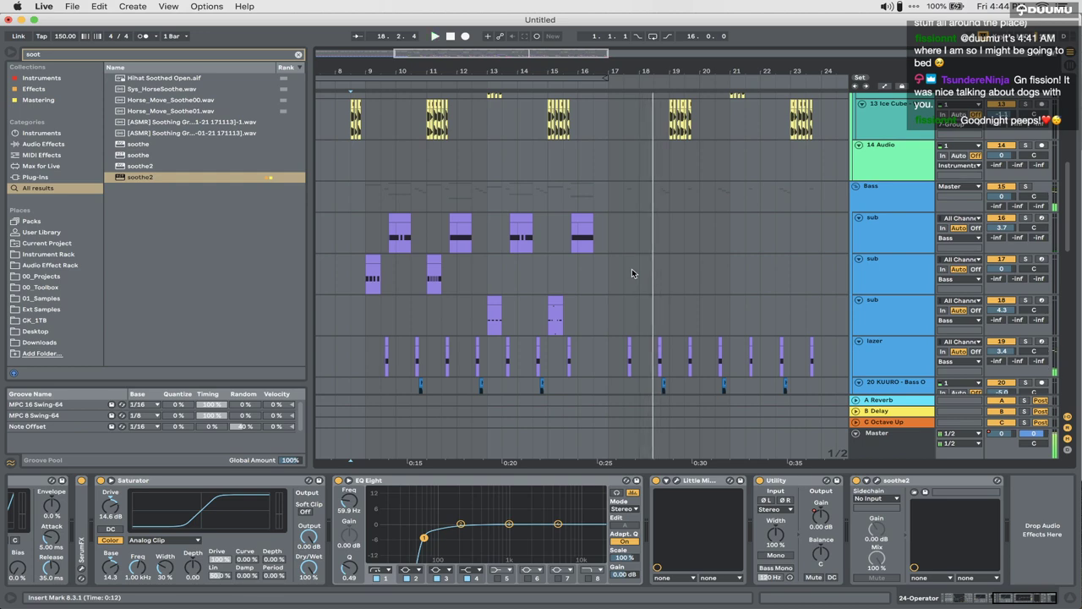
Step: Play the drums from 17.1.1 and delete the kick from 18.1.3 to 18.2.3 on the Drum Rack track
{"action": "key", "text": "space"}
{"action": "left_click", "coordinate": [623, 289]}
{"action": "scroll", "coordinate": [623, 290], "scroll_direction": "down", "scroll_amount": 8}
{"action": "scroll", "coordinate": [624, 290], "scroll_direction": "down", "scroll_amount": 3}
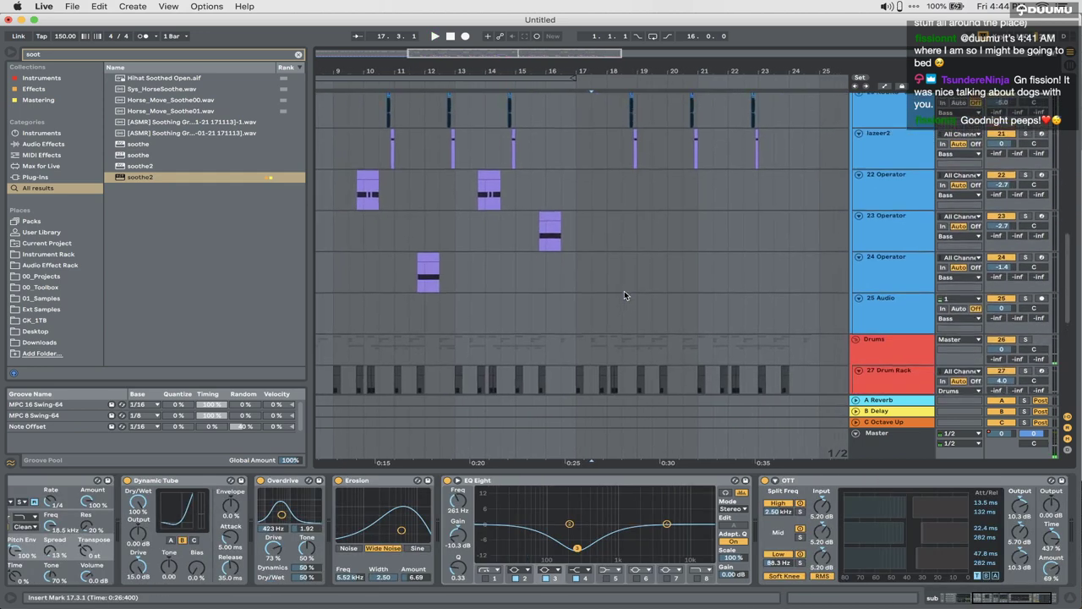
{"action": "scroll", "coordinate": [624, 290], "scroll_direction": "down", "scroll_amount": 5}
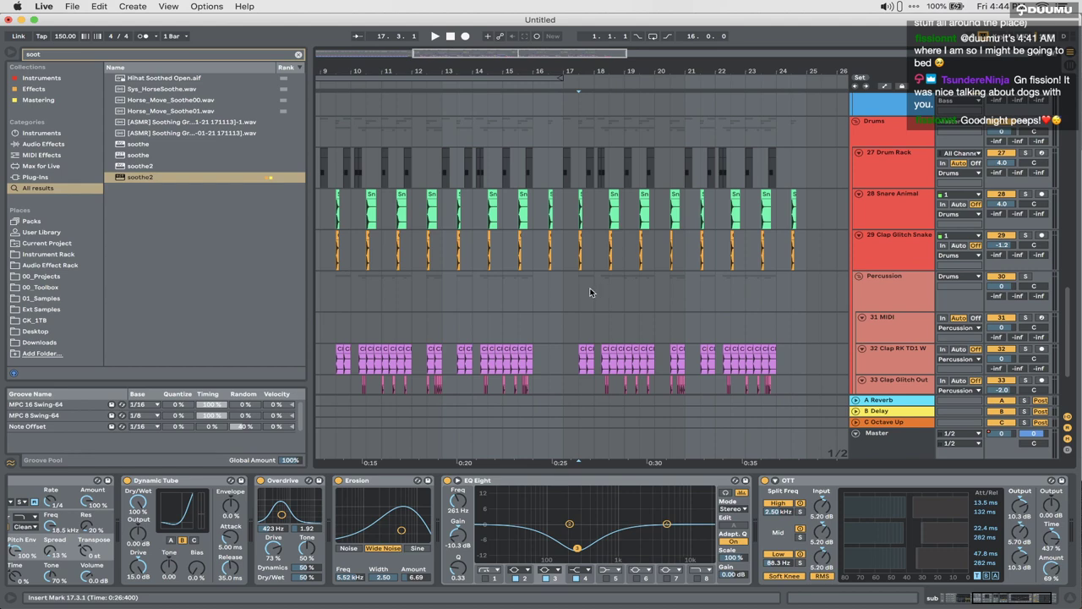
{"action": "left_click", "coordinate": [563, 292]}
{"action": "key", "text": "space"}
{"action": "key", "text": "plus"}
{"action": "key", "text": "plus"}
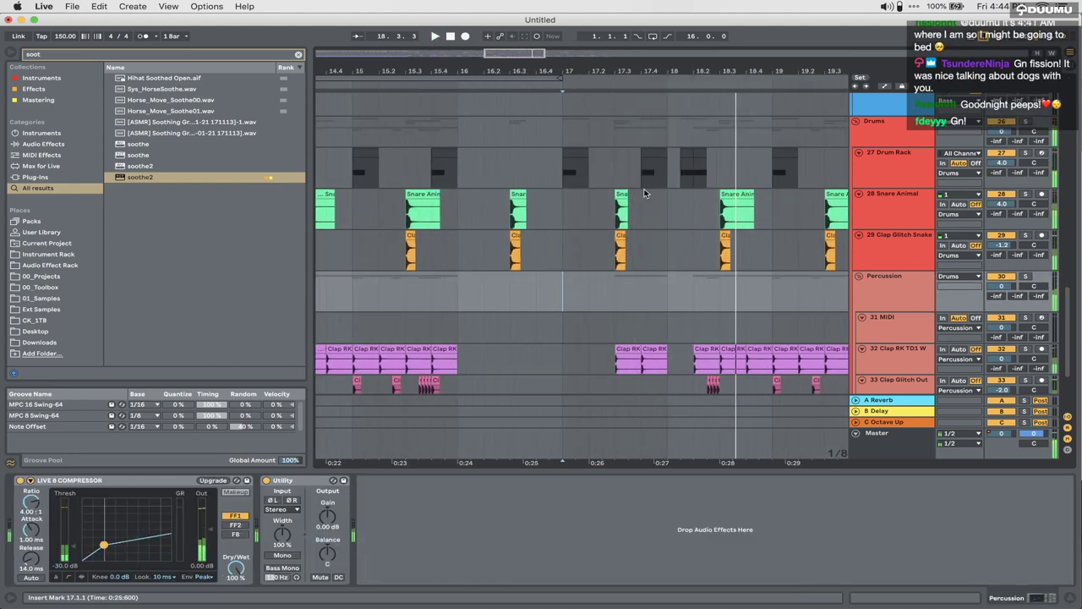
{"action": "left_click_drag", "start_coordinate": [680, 173], "coordinate": [703, 174]}
{"action": "key", "text": "Delete"}
{"action": "scroll", "coordinate": [702, 172], "scroll_direction": "up", "scroll_amount": 2}
{"action": "scroll", "coordinate": [702, 172], "scroll_direction": "right", "scroll_amount": 1}
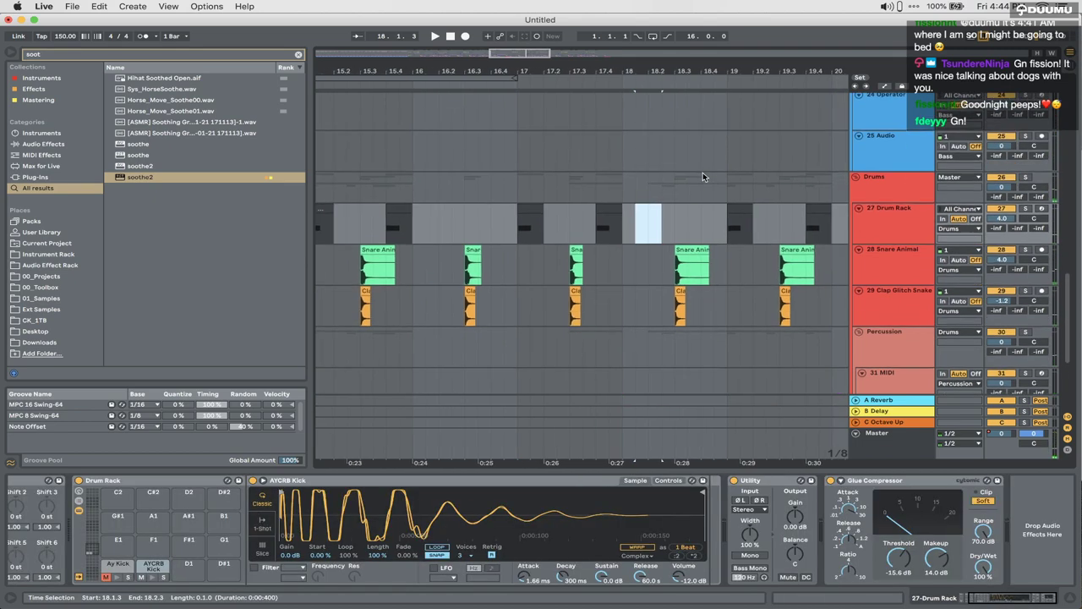
Step: Copy bars 13–17 of sub track 16 to 17.1.1 and play the duplicated section
{"action": "left_click", "coordinate": [608, 222]}
{"action": "key", "text": "minus"}
{"action": "scroll", "coordinate": [609, 224], "scroll_direction": "up", "scroll_amount": 5}
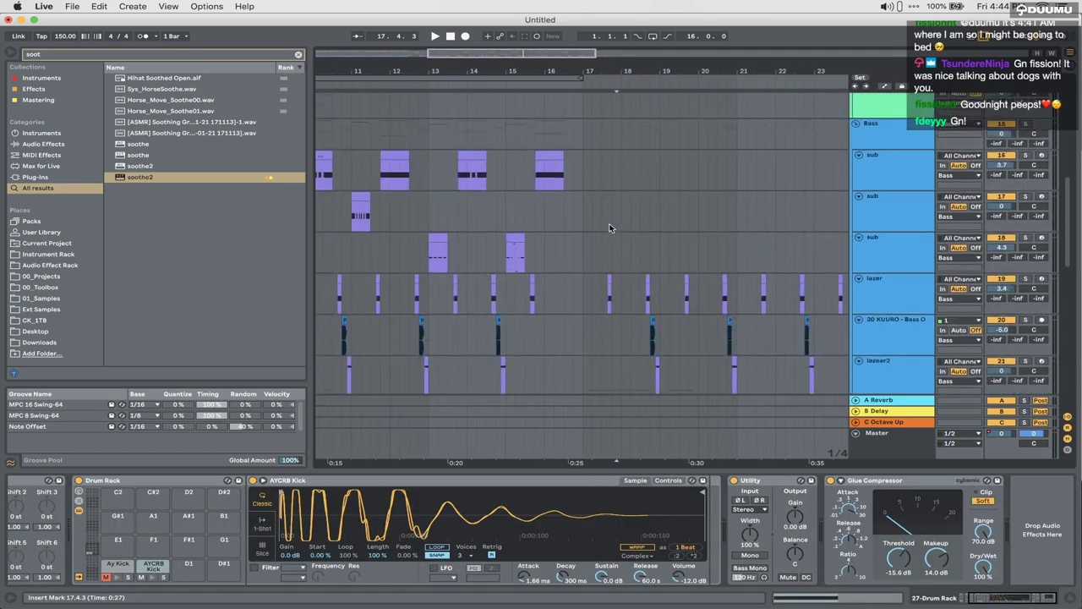
{"action": "key", "text": "minus"}
{"action": "scroll", "coordinate": [609, 228], "scroll_direction": "up", "scroll_amount": 1}
{"action": "left_click_drag", "start_coordinate": [398, 217], "coordinate": [498, 209]}
{"action": "left_click", "coordinate": [589, 213]}
{"action": "key", "text": "super+v"}
{"action": "key", "text": "space"}
{"action": "key", "text": "plus"}
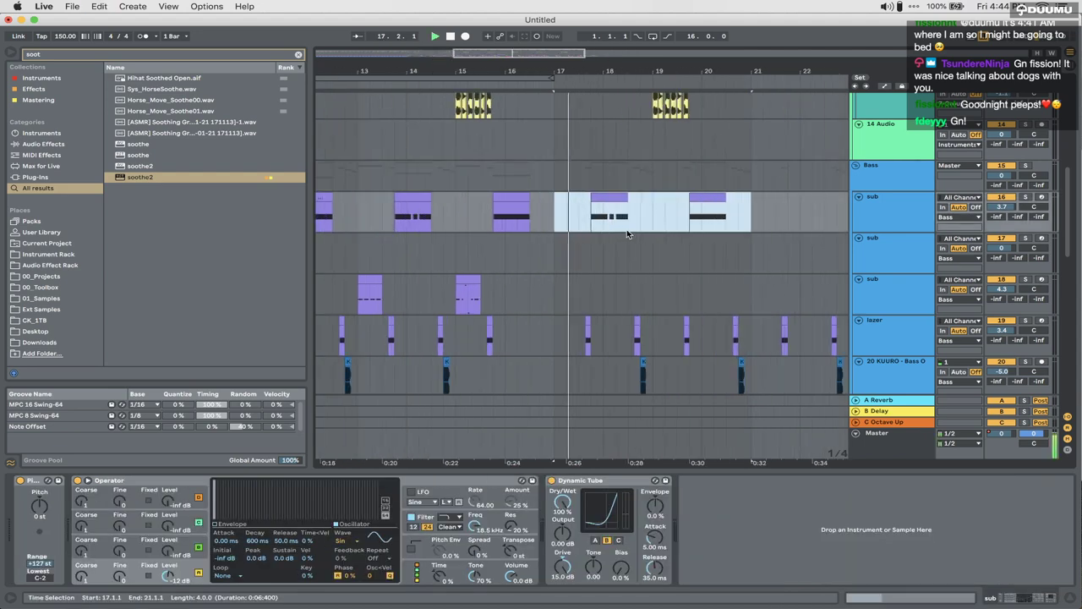
{"action": "key", "text": "plus"}
Step: Lengthen the first D#0 note in track 16's 17.4.1 clip so it fills the clip up to 2.3.1
{"action": "left_click", "coordinate": [591, 197]}
{"action": "key", "text": "space"}
{"action": "double_click", "coordinate": [584, 198]}
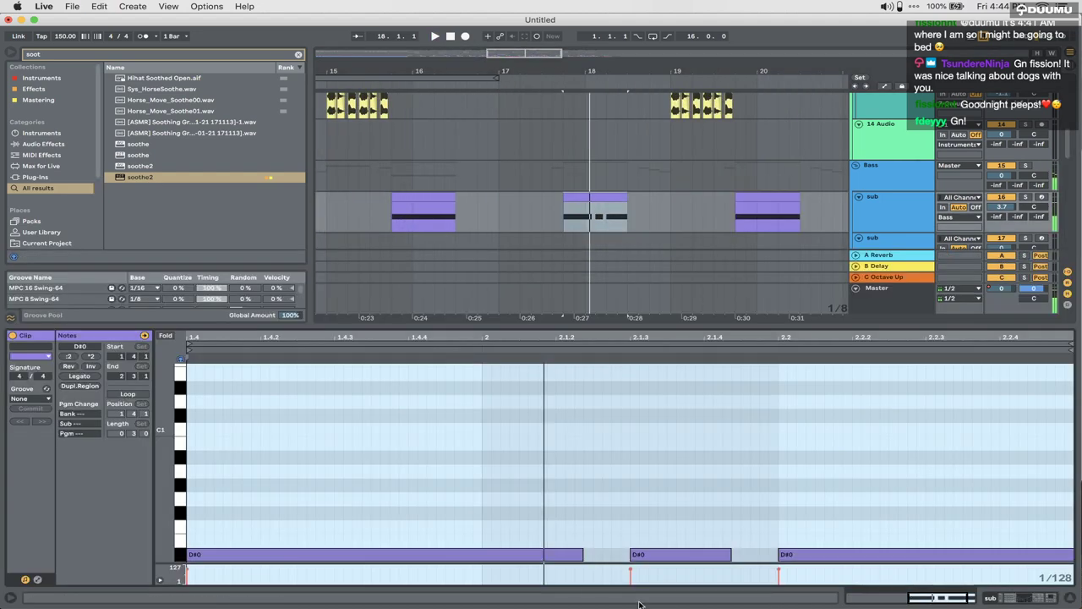
{"action": "left_click_drag", "start_coordinate": [579, 556], "coordinate": [1062, 555]}
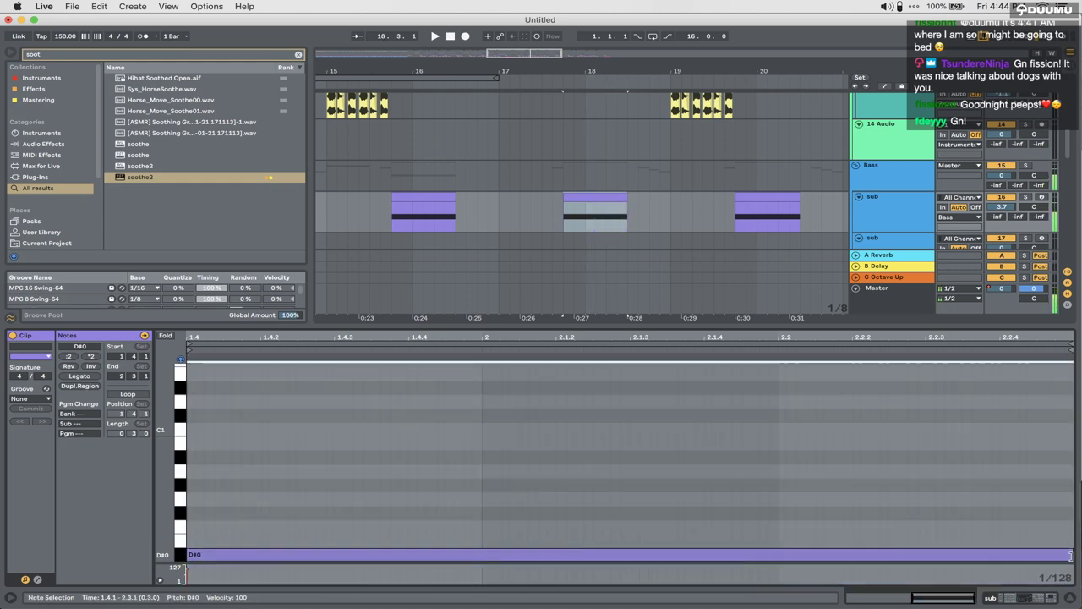
{"action": "key", "text": "shift+Tab"}
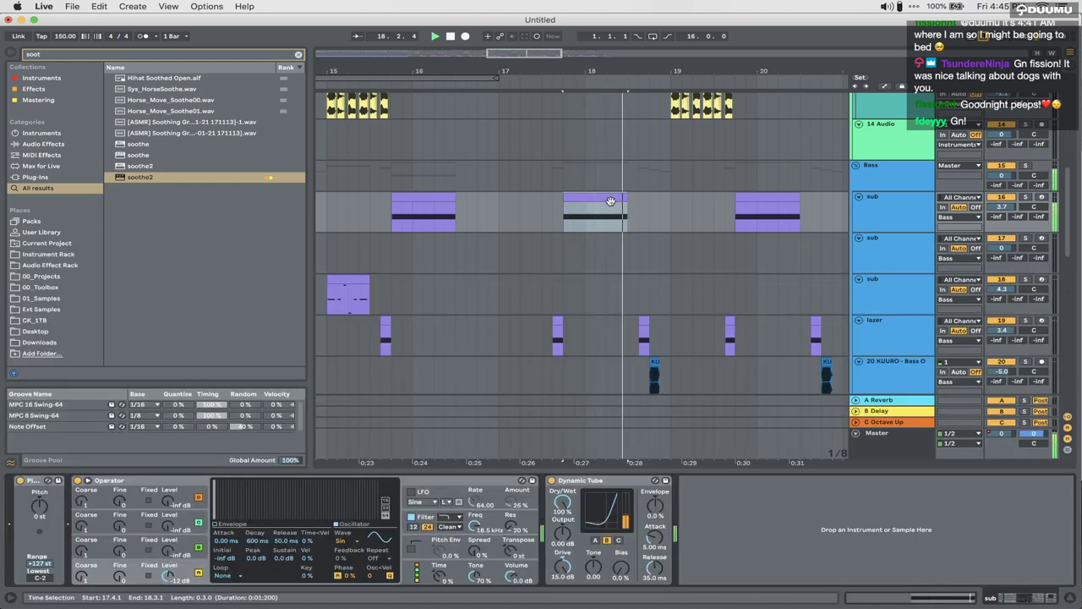
Step: Clear the SC track from 18.1.3 to 18.2.3 and replay the arrangement from 16.4.3
{"action": "scroll", "coordinate": [610, 200], "scroll_direction": "up", "scroll_amount": 10}
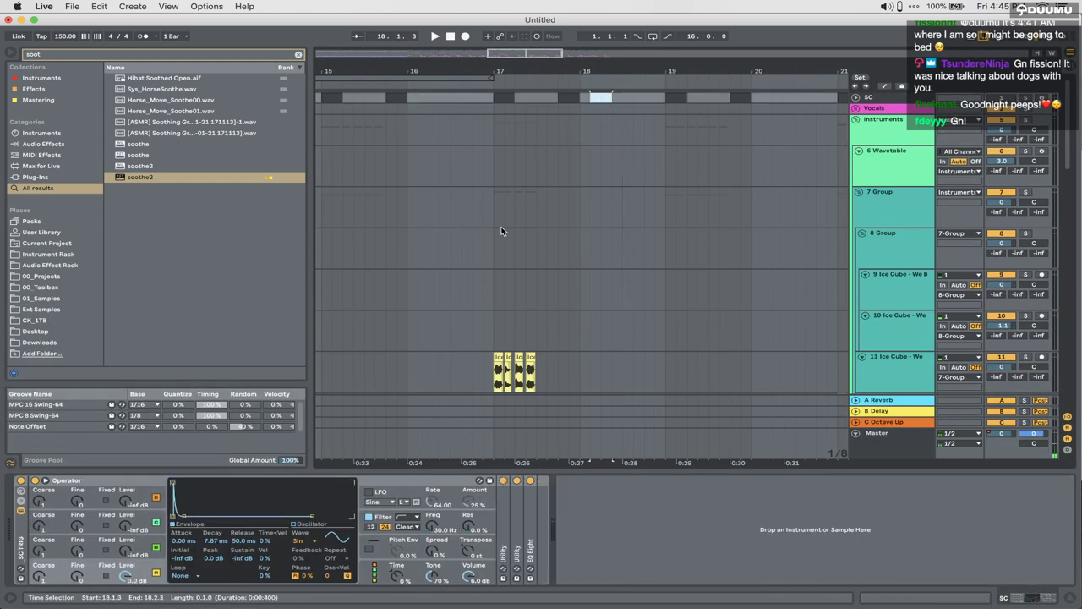
{"action": "left_click", "coordinate": [487, 273]}
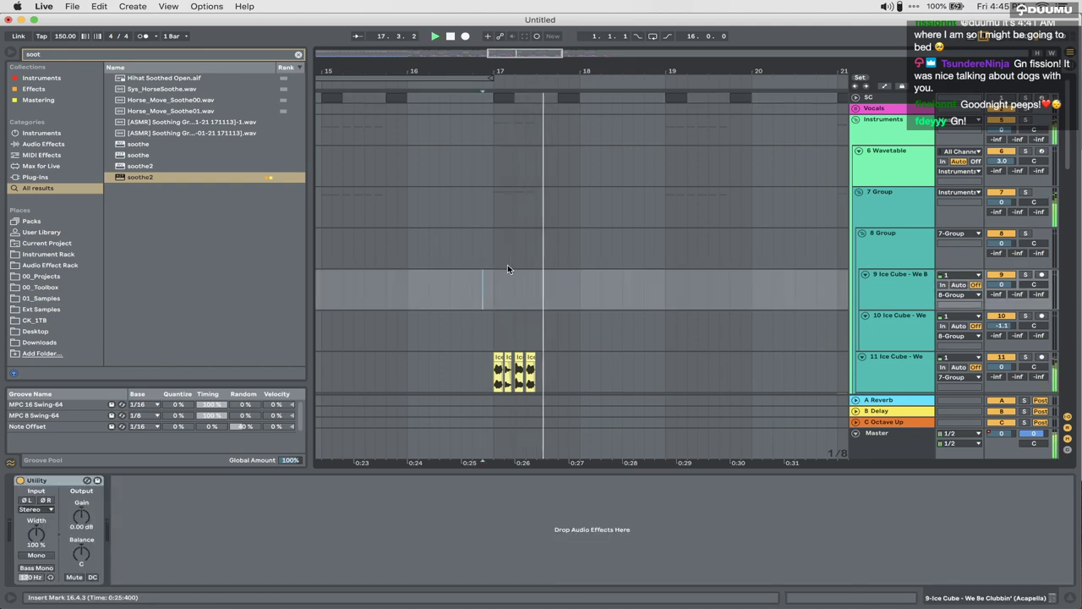
{"action": "scroll", "coordinate": [508, 266], "scroll_direction": "down", "scroll_amount": 10}
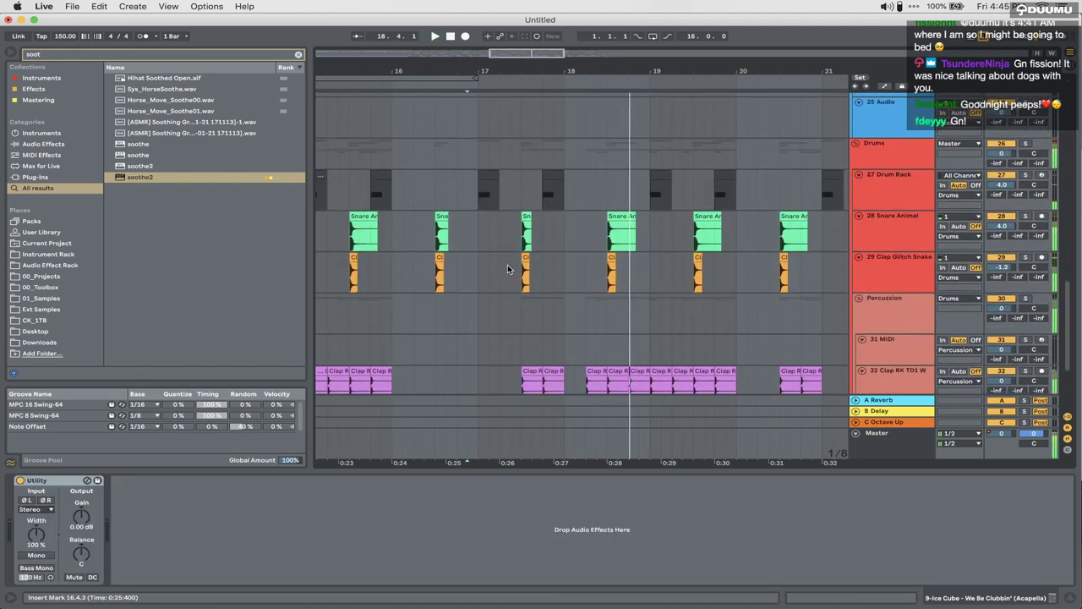
{"action": "scroll", "coordinate": [507, 269], "scroll_direction": "up", "scroll_amount": 6}
{"action": "scroll", "coordinate": [508, 265], "scroll_direction": "up", "scroll_amount": 8}
{"action": "scroll", "coordinate": [507, 265], "scroll_direction": "down", "scroll_amount": 5}
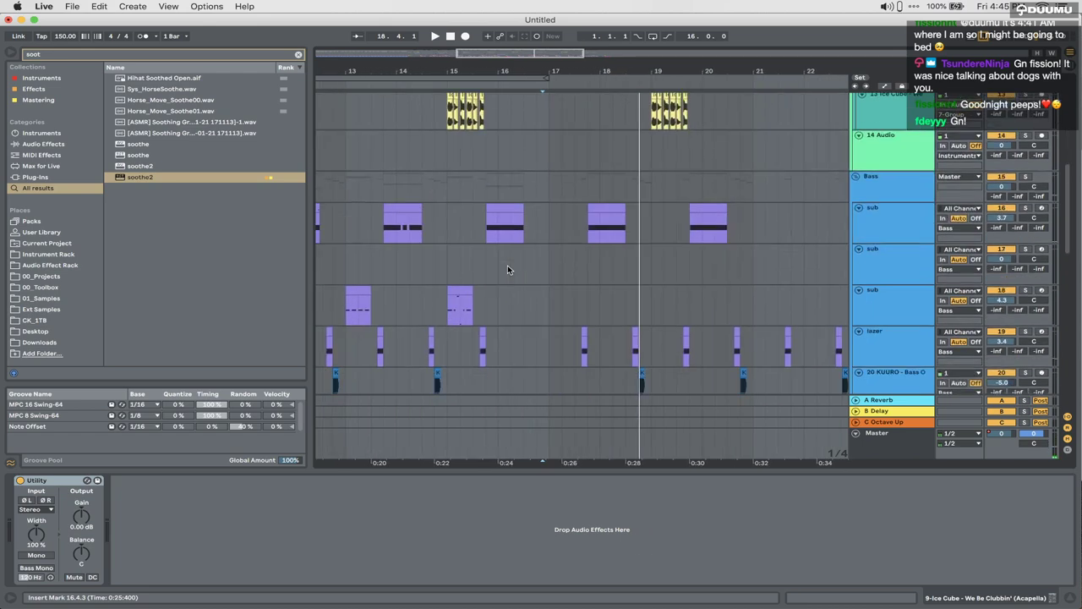
Step: Place a duplicate of sub track 18 directly below track 16 and delete the duplicate's bar 15 clip
{"action": "left_click_drag", "start_coordinate": [892, 248], "coordinate": [893, 164]}
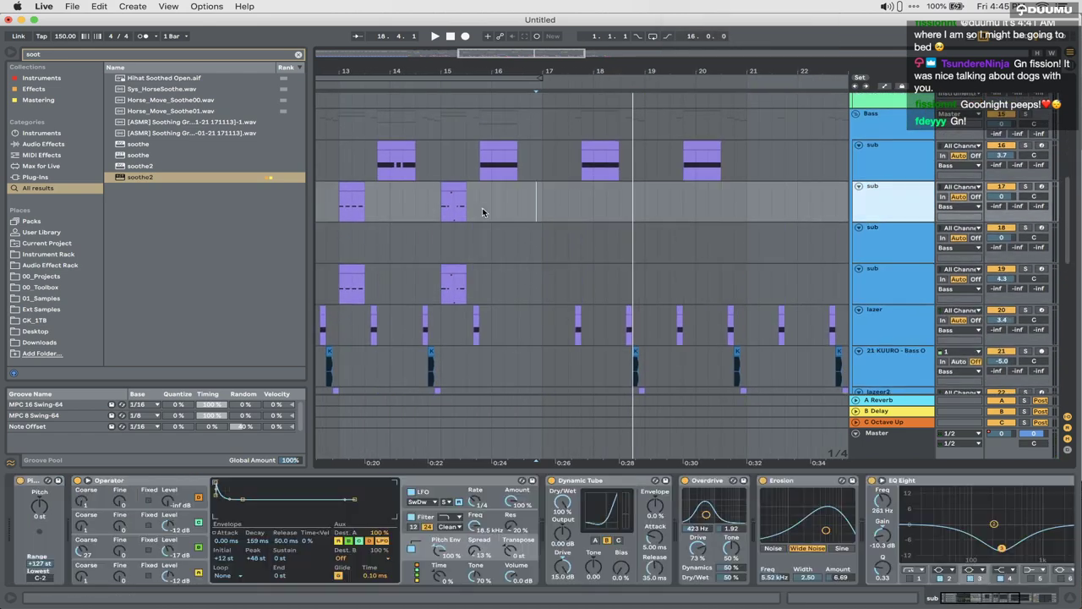
{"action": "scroll", "coordinate": [482, 212], "scroll_direction": "left", "scroll_amount": 5}
{"action": "scroll", "coordinate": [483, 212], "scroll_direction": "up", "scroll_amount": 1}
{"action": "left_click_drag", "start_coordinate": [635, 235], "coordinate": [781, 229]}
{"action": "key", "text": "Delete"}
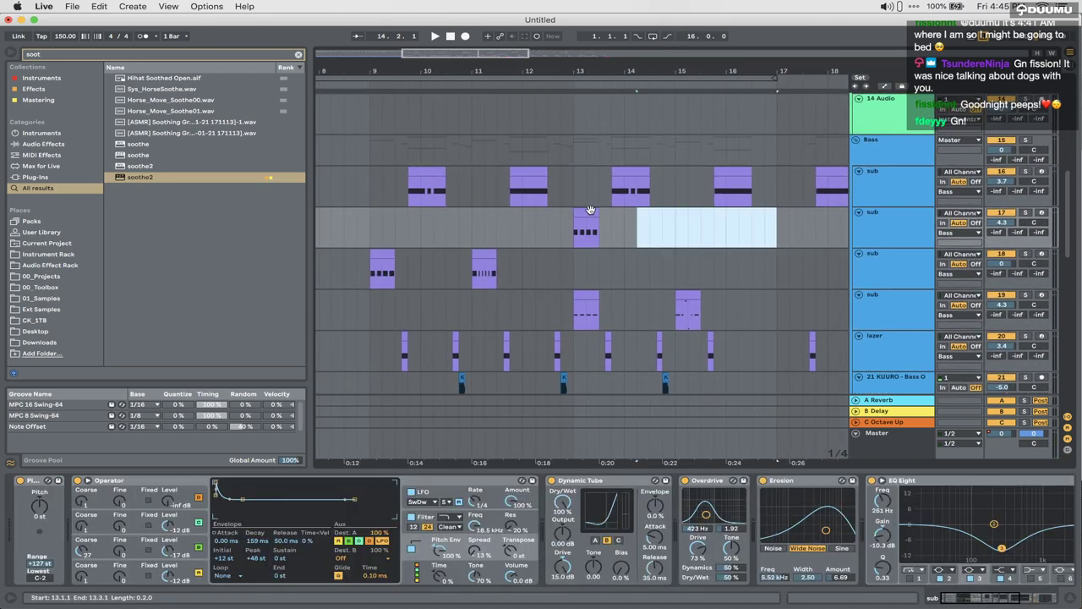
Step: Move the new sub track's remaining clip from 13.1.1 to 17.4.1
{"action": "left_click", "coordinate": [590, 210]}
{"action": "key", "text": "Delete"}
{"action": "scroll", "coordinate": [593, 211], "scroll_direction": "right", "scroll_amount": 6}
{"action": "left_click", "coordinate": [489, 229]}
{"action": "key", "text": "super+v"}
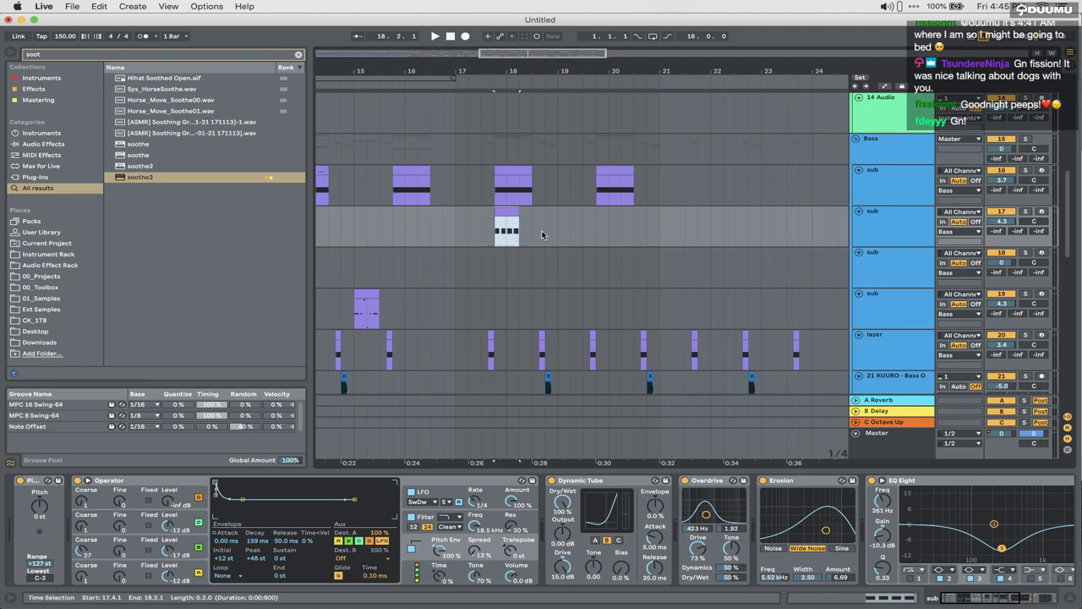
Step: Extend the moved sub clip's end to 18.3.1 and duplicate its last D#0 note twice to fill the added length
{"action": "double_click", "coordinate": [506, 212]}
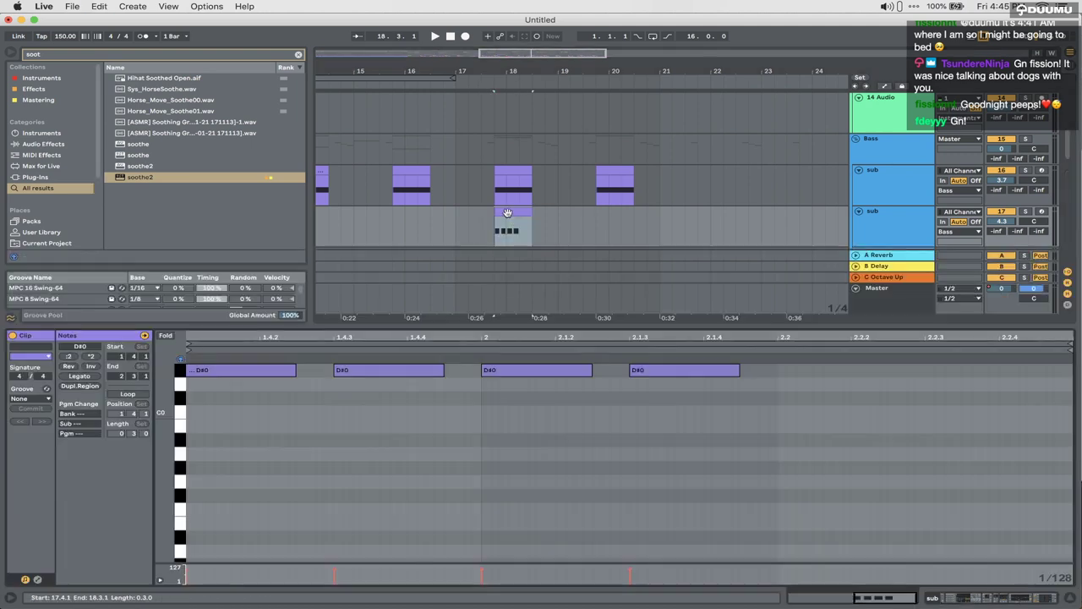
{"action": "left_click_drag", "start_coordinate": [679, 436], "coordinate": [781, 319]}
{"action": "key", "text": "super+d"}
{"action": "key", "text": "super+d"}
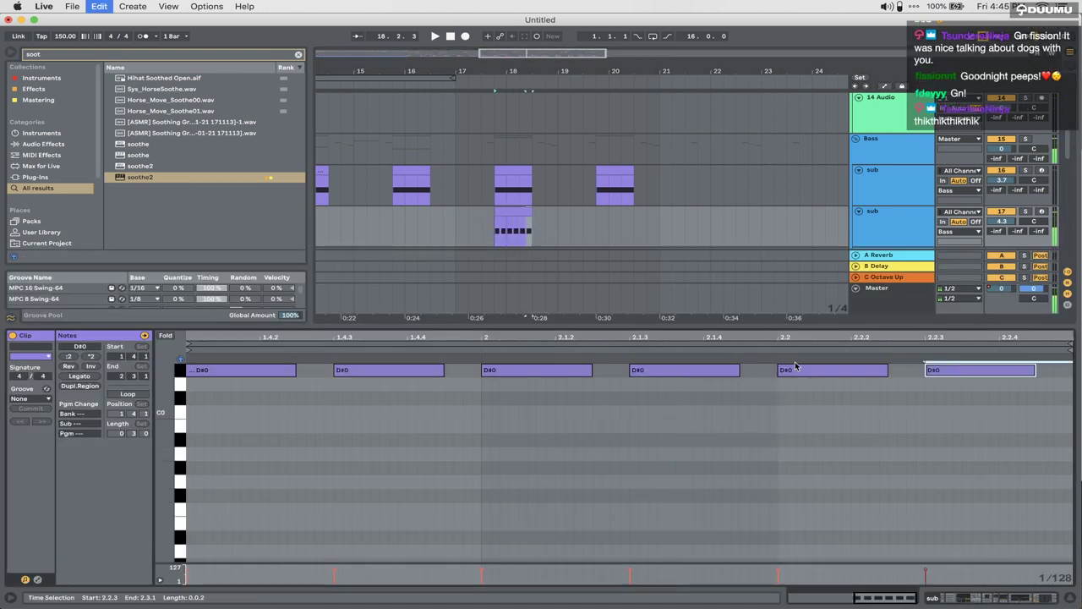
Step: Halve the timing of all D#0 notes in the clip and duplicate them across its remaining length
{"action": "key", "text": "super+a"}
{"action": "key", "text": "space"}
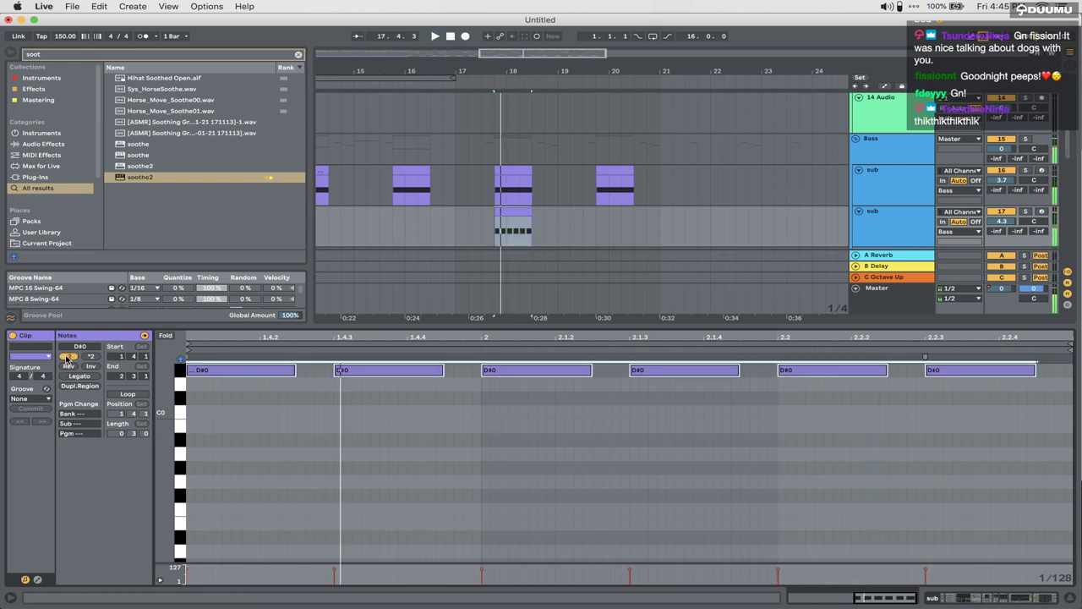
{"action": "left_click", "coordinate": [67, 356]}
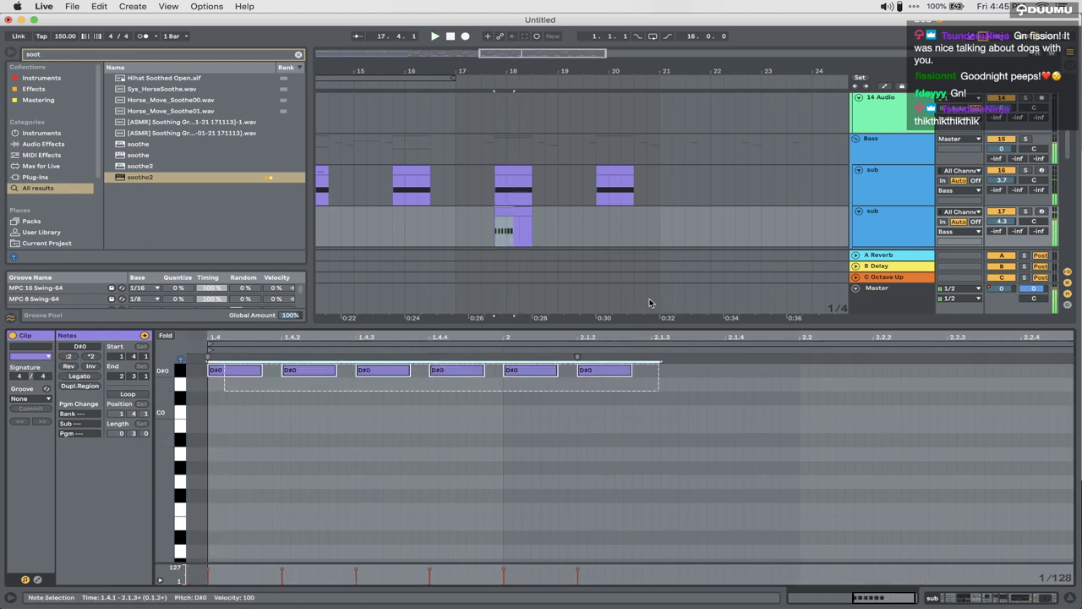
{"action": "key", "text": "super+d"}
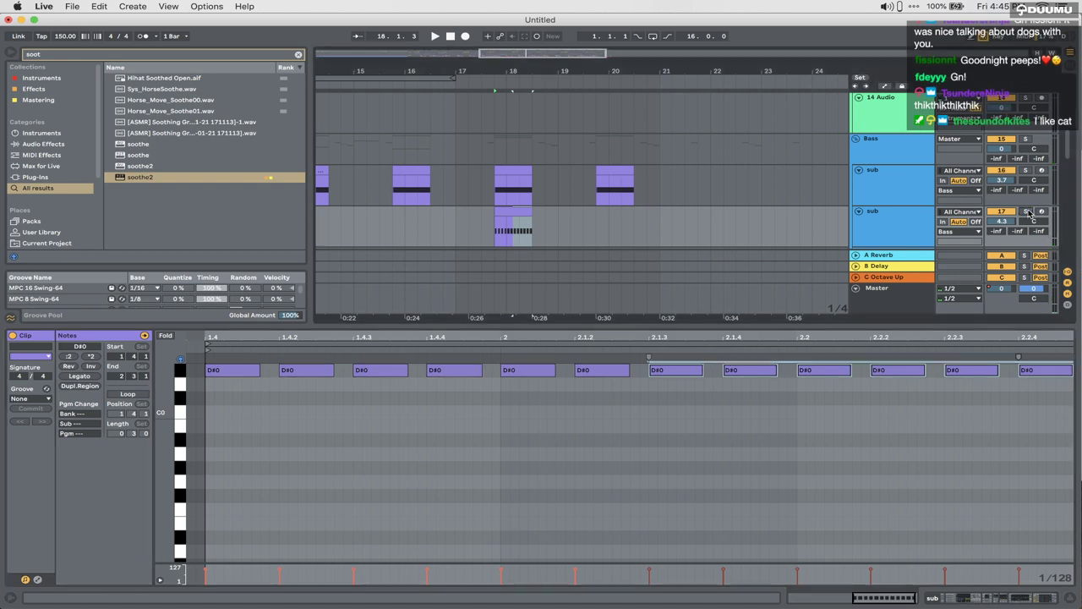
Step: Solo sub track 17 at 0.2 dB, stretch its first D#0 note across the whole clip, and play it
{"action": "left_click", "coordinate": [552, 481]}
{"action": "key", "text": "space"}
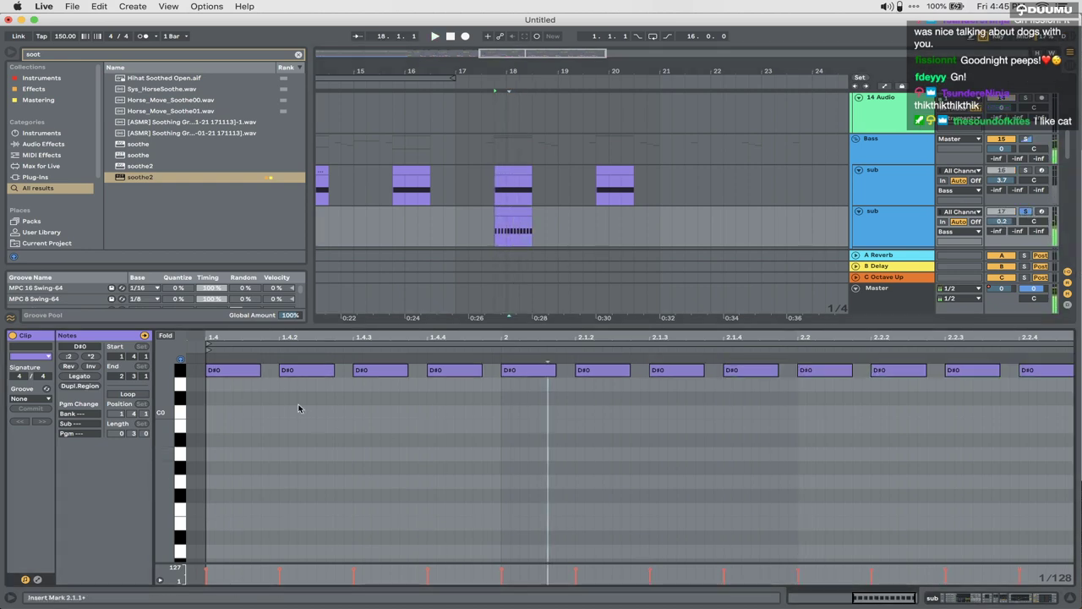
{"action": "left_click_drag", "start_coordinate": [258, 370], "coordinate": [1069, 371]}
{"action": "key", "text": "space"}
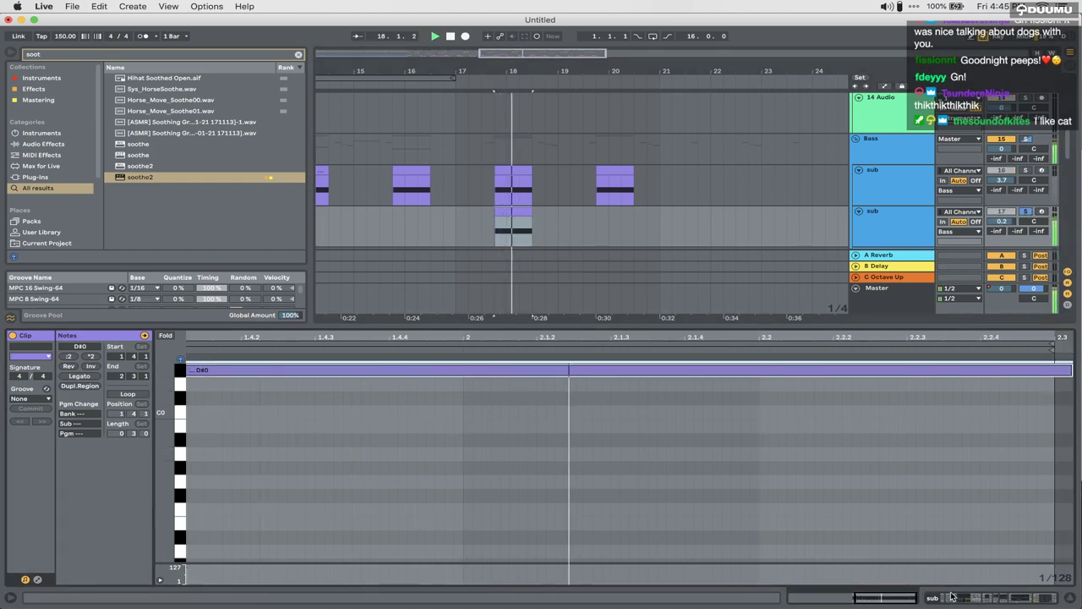
Step: Search the browser for "pluck shaper" and add Pluck Shaper to the end of sub track 17's device chain
{"action": "key", "text": "shift+Tab"}
{"action": "key", "text": "super+f"}
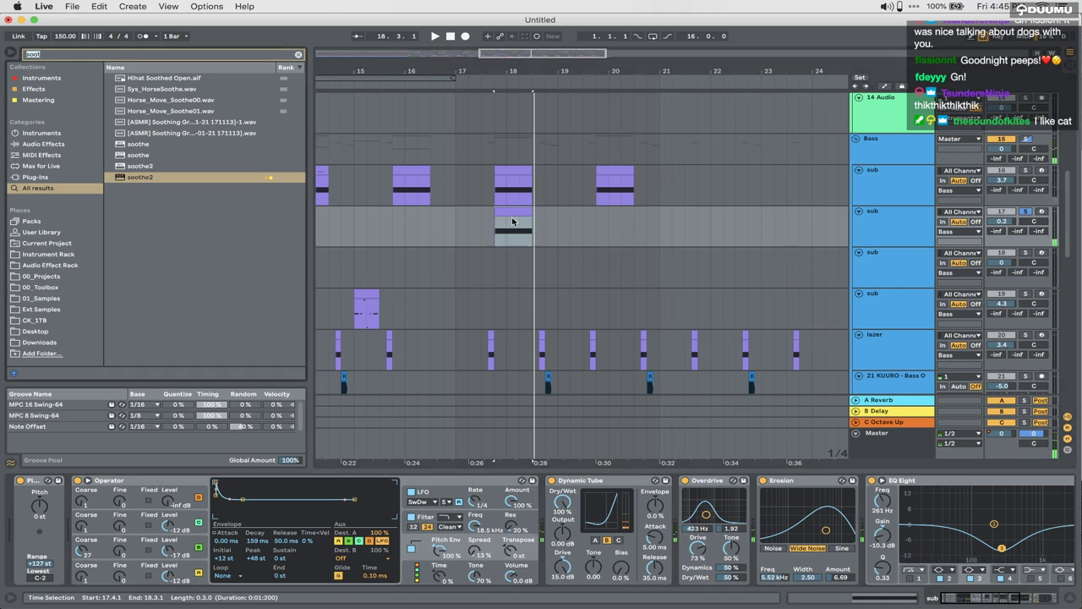
{"action": "type", "text": "pluck shaper"}
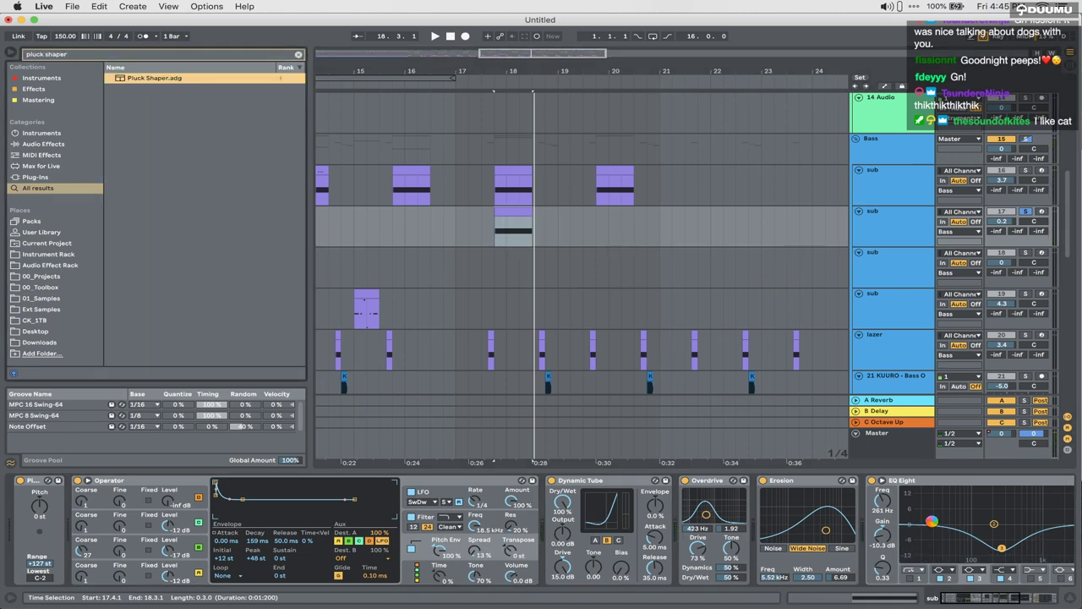
{"action": "key", "text": "Return"}
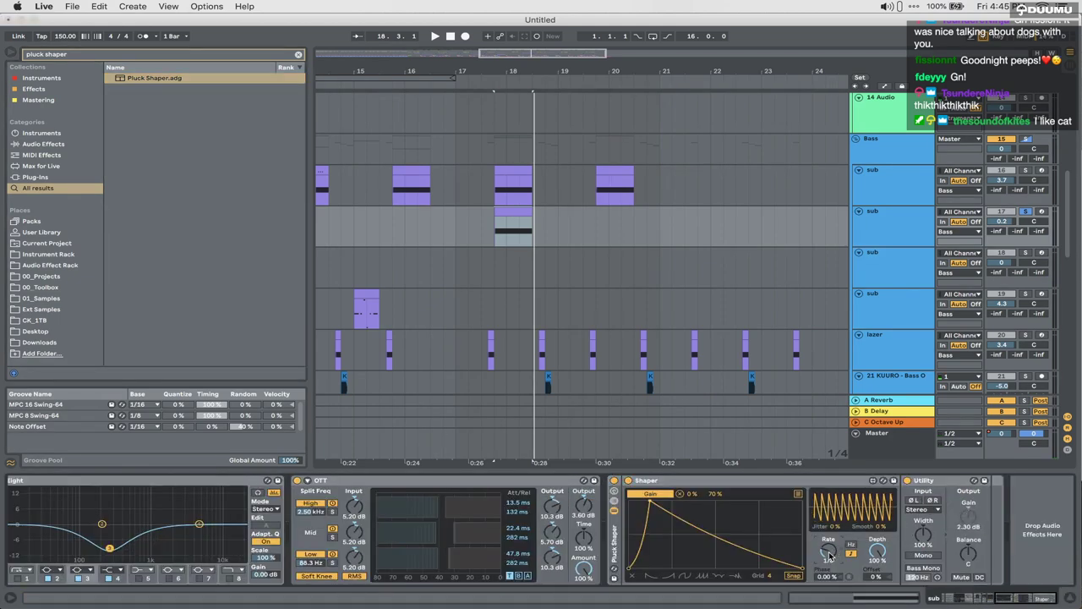
Step: Set the Shaper's rate to 1/16 and listen to the soloed sub clip from 17.4.1
{"action": "left_click_drag", "start_coordinate": [837, 551], "coordinate": [837, 556]}
{"action": "key", "text": "space"}
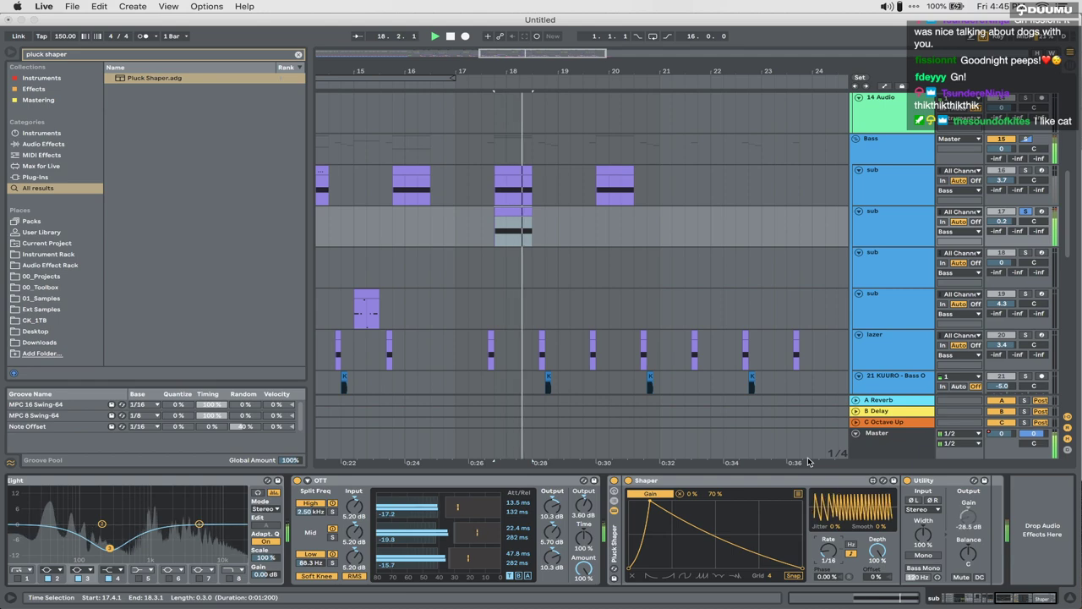
{"action": "scroll", "coordinate": [483, 519], "scroll_direction": "left", "scroll_amount": 10}
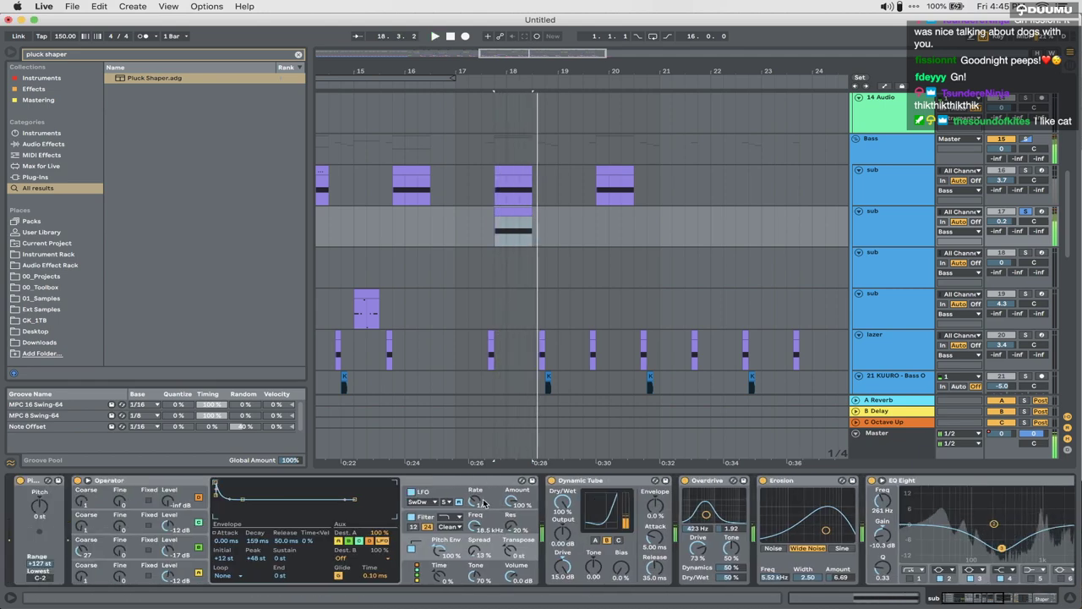
Step: Try different LFO rates in sub track 17's Operator while playing the clip, settling on 1/16
{"action": "left_click_drag", "start_coordinate": [477, 503], "coordinate": [477, 511]}
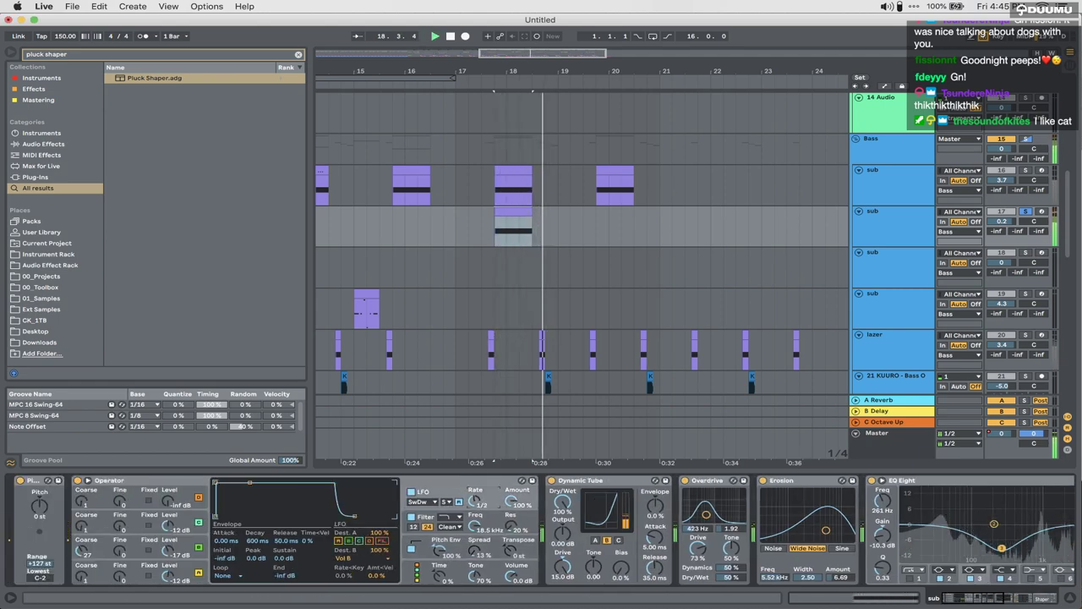
{"action": "key", "text": "space"}
{"action": "key", "text": "space"}
{"action": "key", "text": "space"}
{"action": "key", "text": "space"}
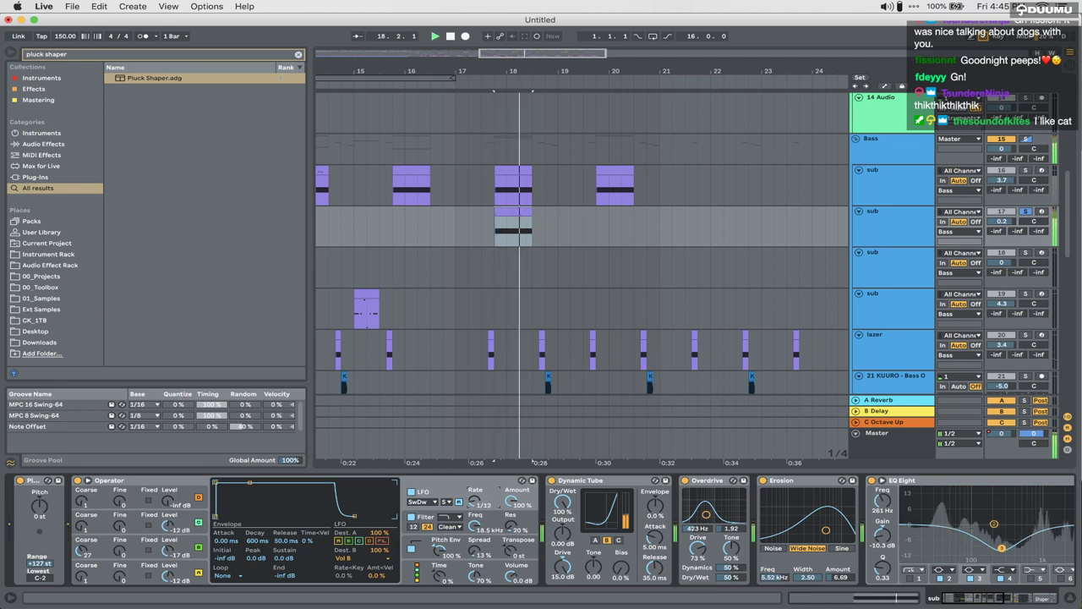
{"action": "key", "text": "space"}
{"action": "left_click_drag", "start_coordinate": [480, 504], "coordinate": [480, 497]}
{"action": "key", "text": "space"}
{"action": "key", "text": "space"}
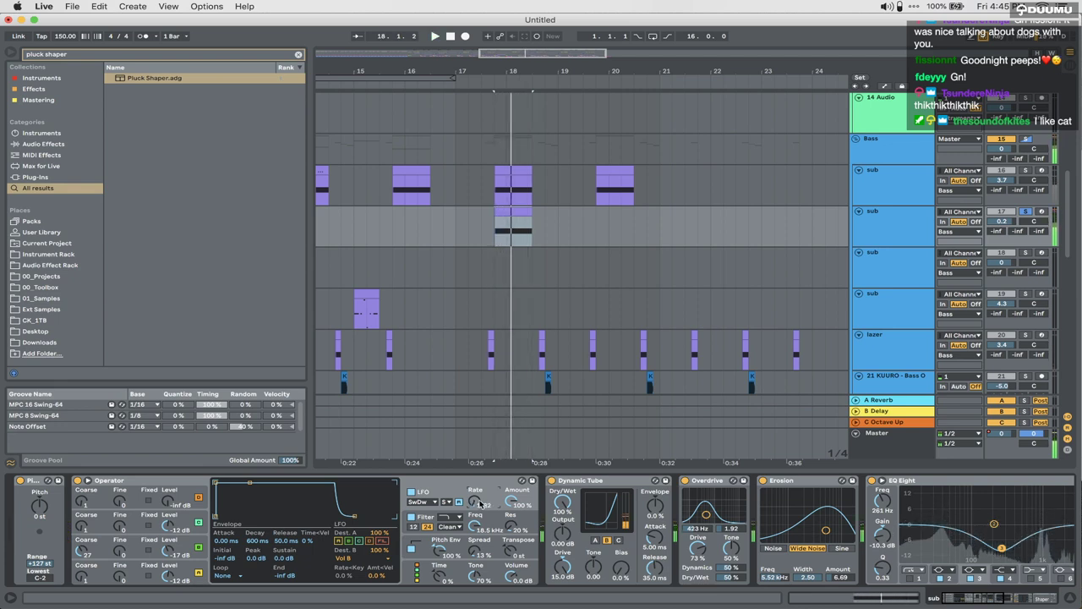
{"action": "key", "text": "space"}
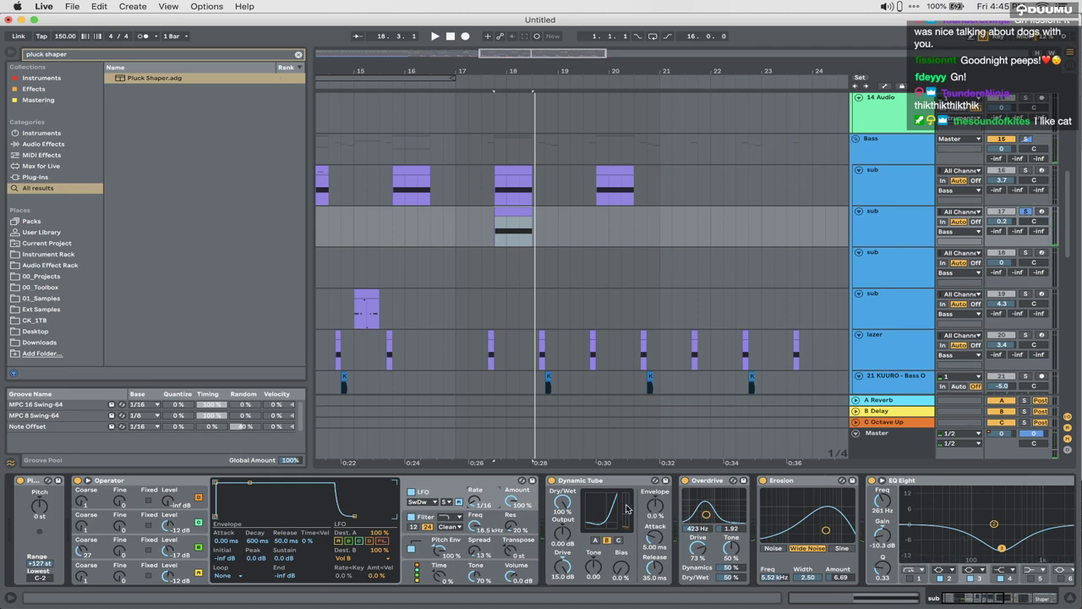
Step: Search the browser for "serumfx", insert SerumFX between OTT and the Pluck Shaper rack on sub track 17, and fold the rack
{"action": "scroll", "coordinate": [627, 507], "scroll_direction": "right", "scroll_amount": 10}
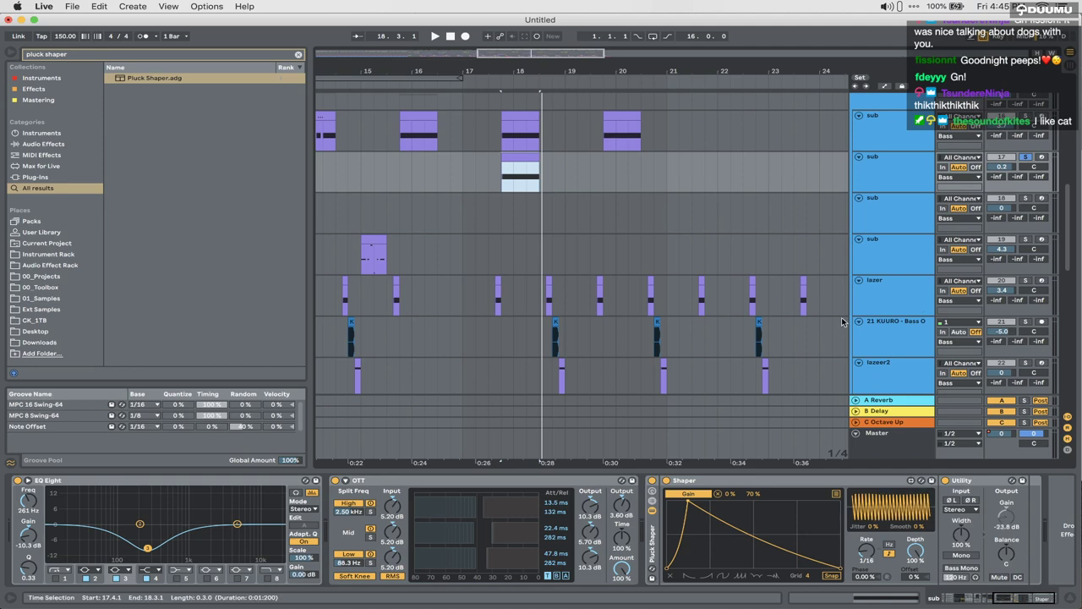
{"action": "key", "text": "super+f"}
{"action": "type", "text": "serumfx"}
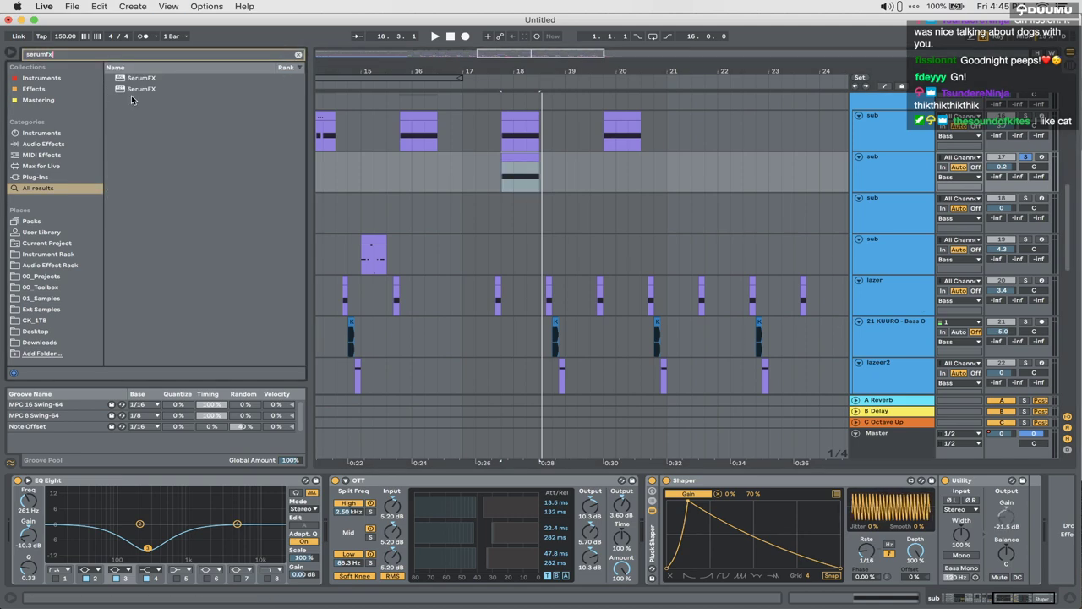
{"action": "left_click", "coordinate": [147, 90]}
{"action": "key", "text": "Return"}
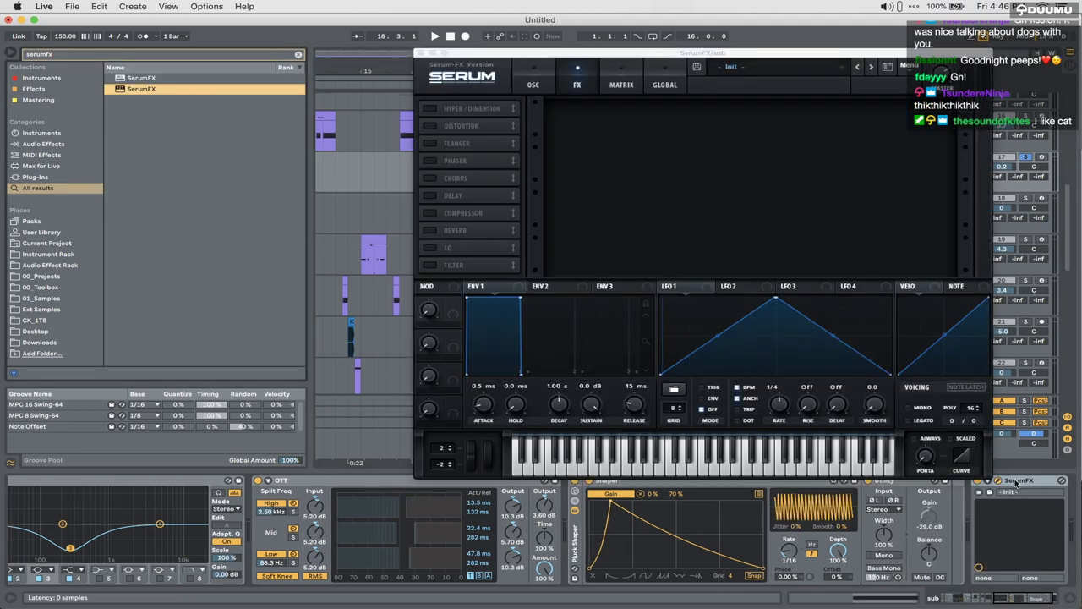
{"action": "left_click_drag", "start_coordinate": [547, 499], "coordinate": [551, 500]}
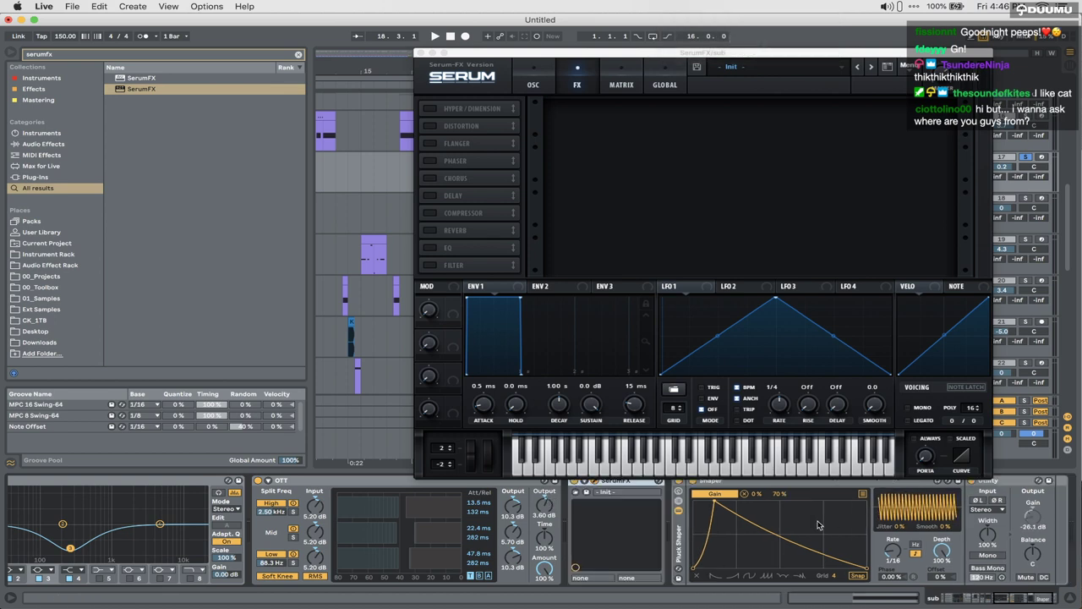
{"action": "double_click", "coordinate": [678, 541]}
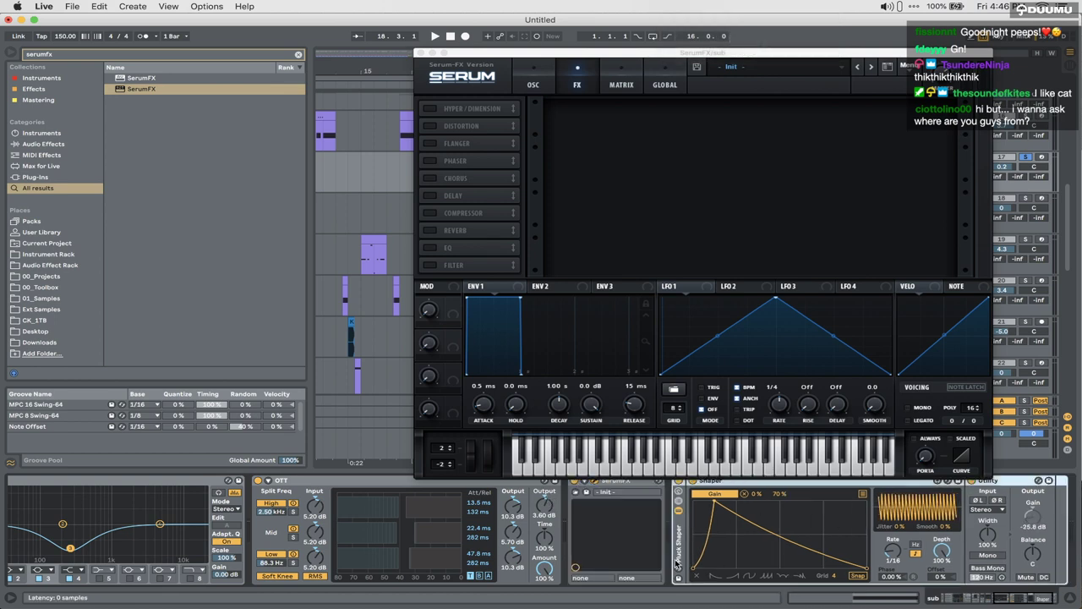
Step: Enable Distortion and Filter in SerumFX and set the filter type to Cmb +
{"action": "left_click", "coordinate": [436, 128]}
{"action": "key", "text": "space"}
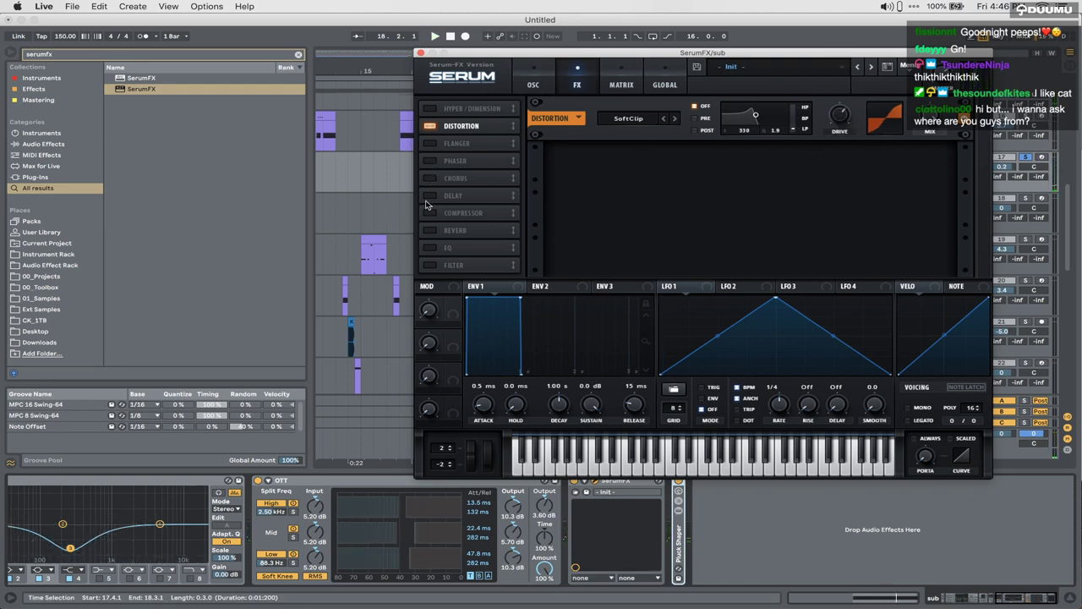
{"action": "left_click", "coordinate": [429, 264]}
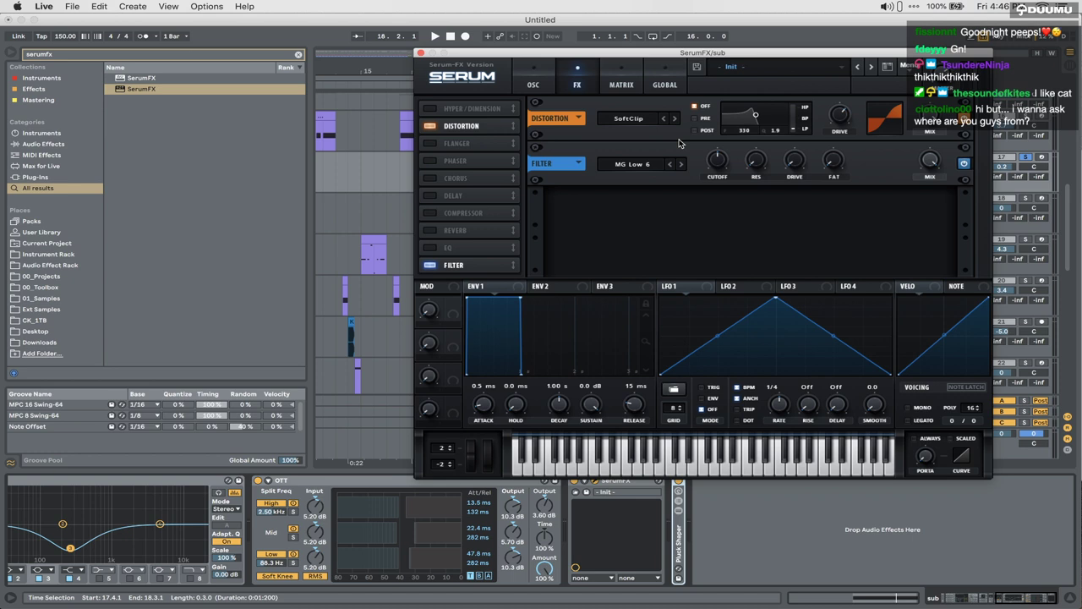
{"action": "left_click", "coordinate": [629, 163]}
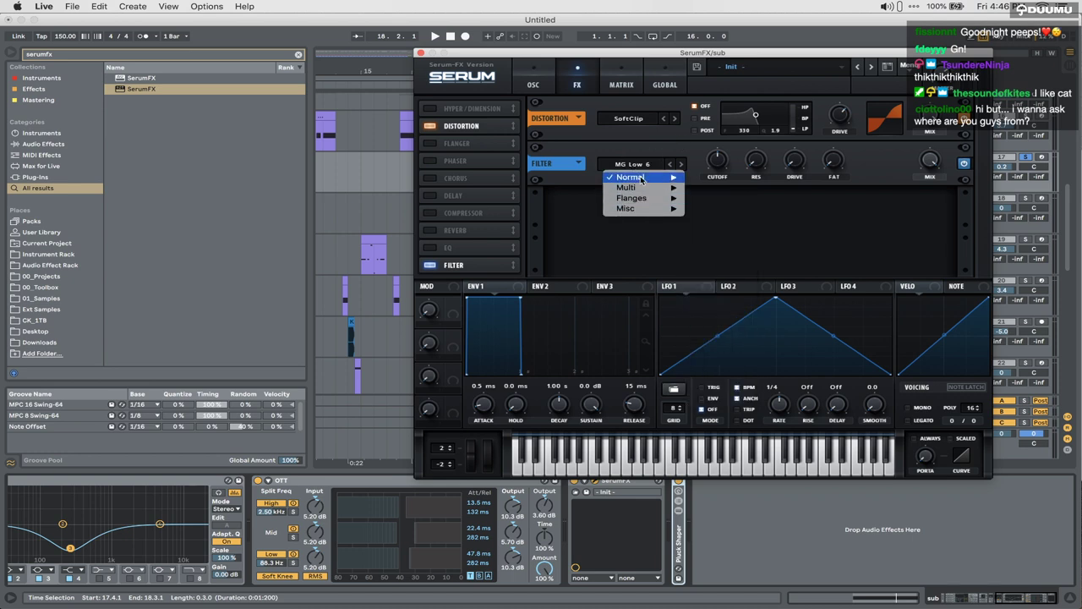
{"action": "mouse_move", "coordinate": [639, 199]}
{"action": "left_click", "coordinate": [707, 200]}
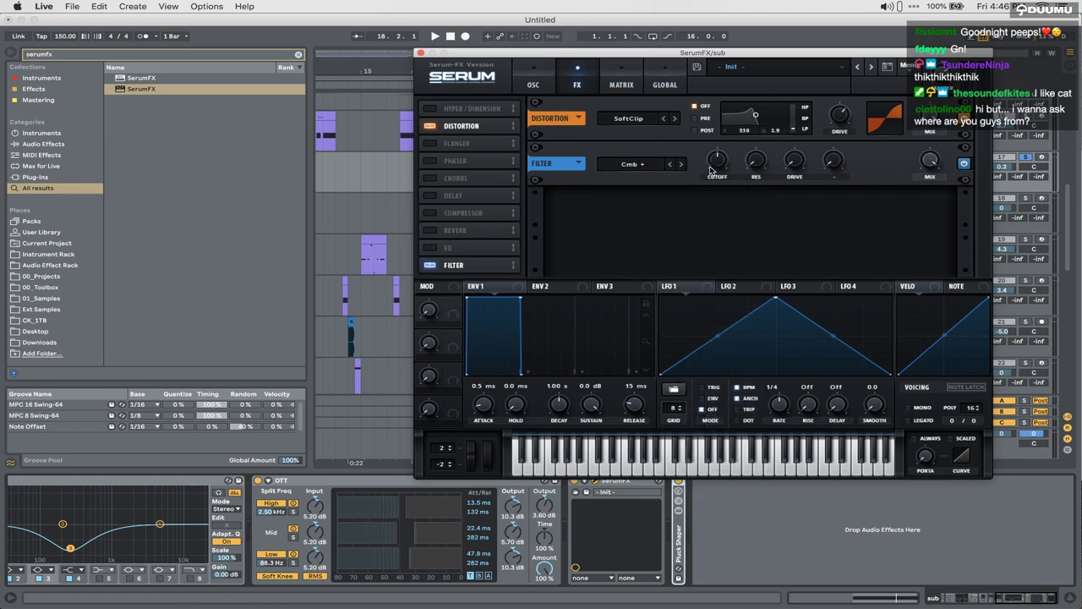
Step: Adjust the comb filter's resonance and cutoff during playback, move SerumFX behind the Pluck Shaper rack, and close its window
{"action": "key", "text": "space"}
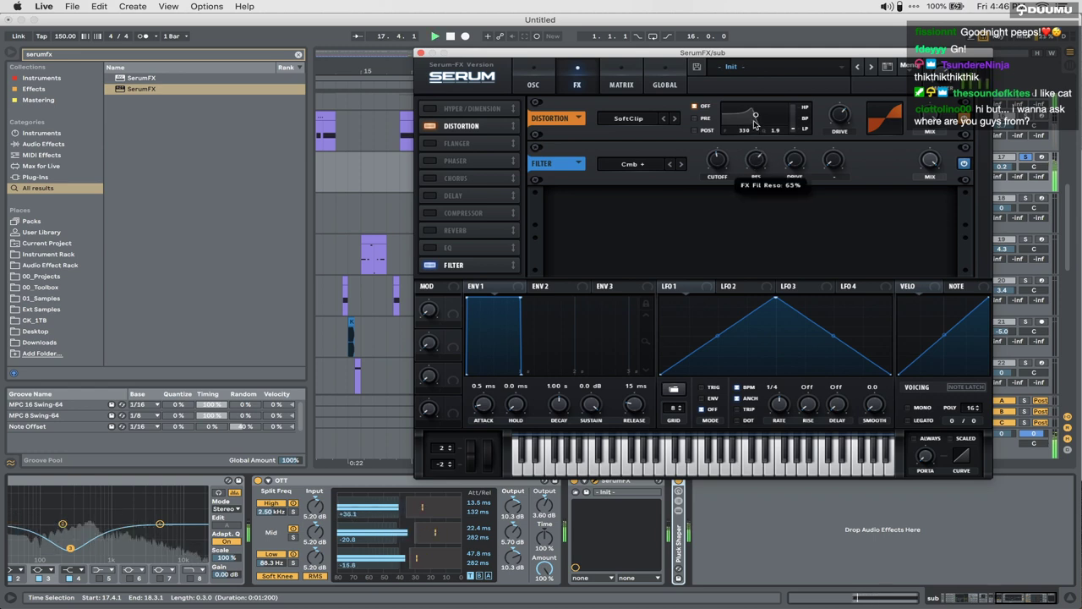
{"action": "key", "text": "space"}
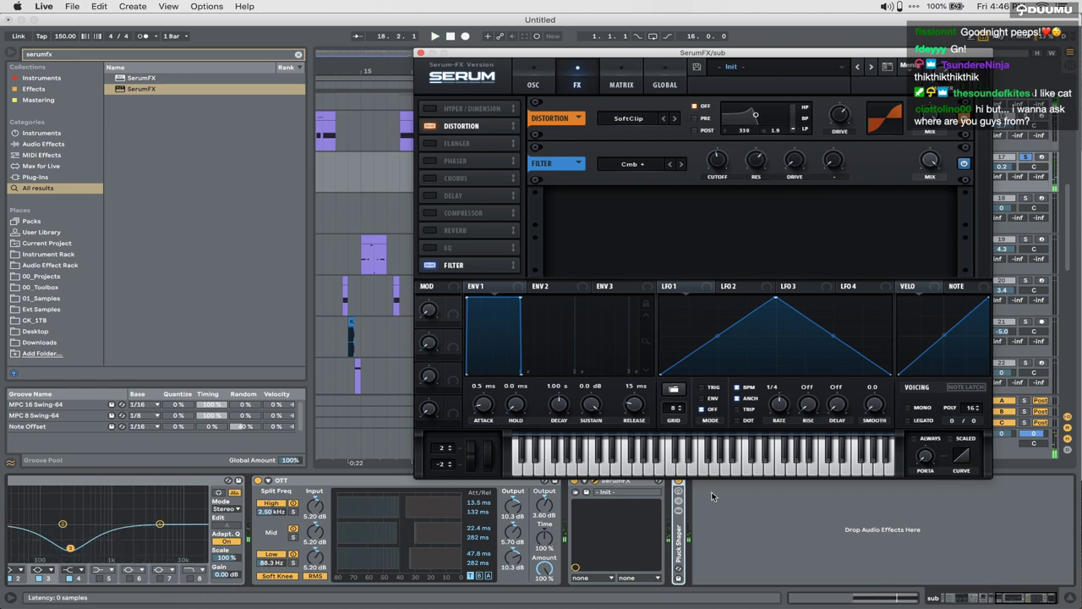
{"action": "key", "text": "space"}
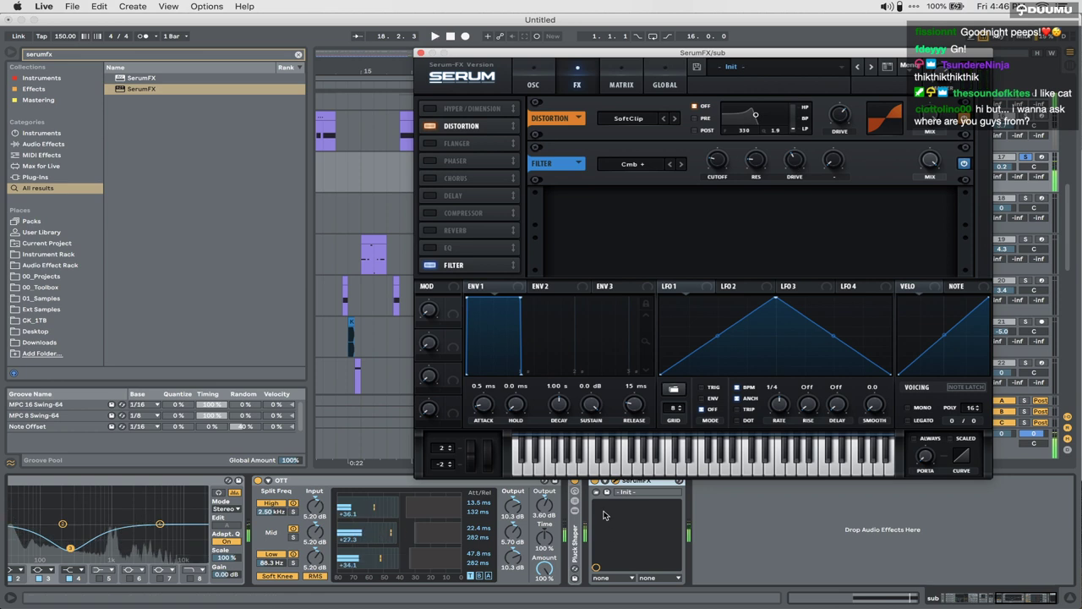
{"action": "left_click", "coordinate": [420, 54]}
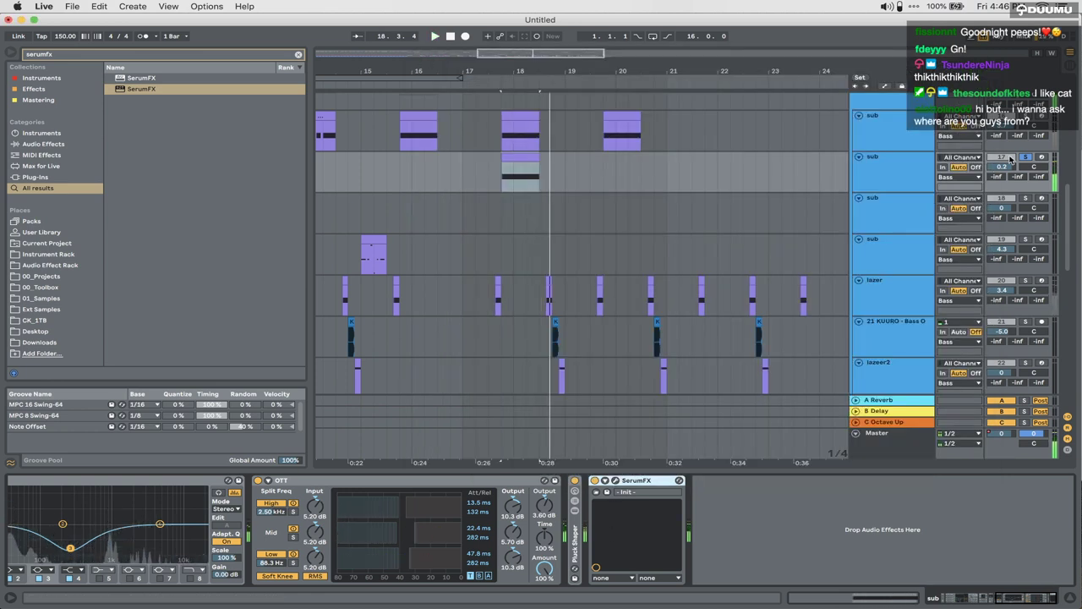
Step: Unsolo sub track 17 and play the full arrangement from 14.4.1 and again from 17.1.1
{"action": "key", "text": "space"}
{"action": "left_click", "coordinate": [343, 173]}
{"action": "key", "text": "space"}
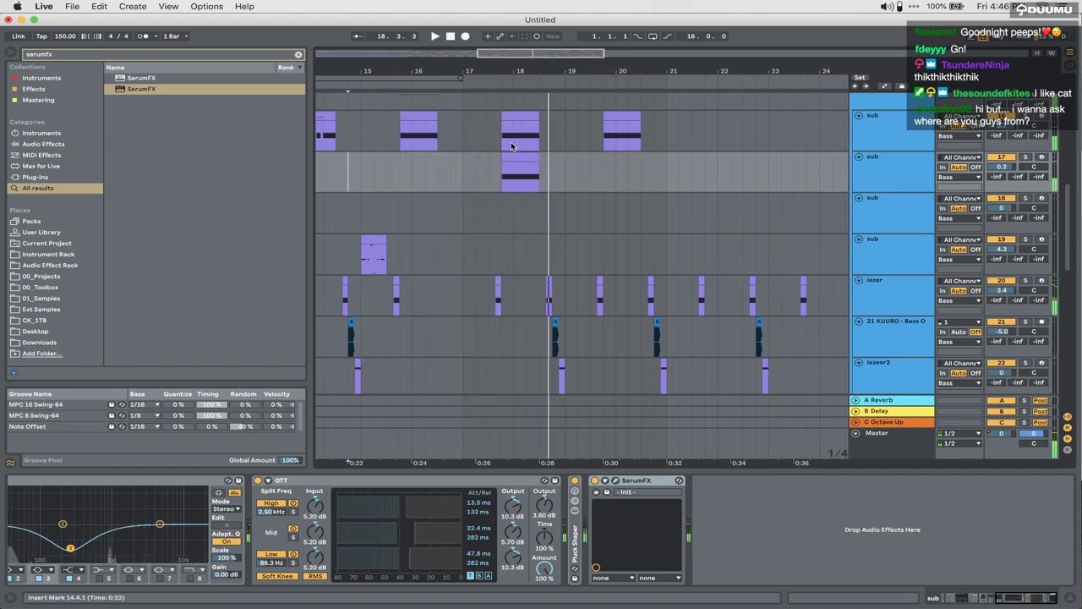
{"action": "left_click", "coordinate": [464, 164]}
{"action": "key", "text": "space"}
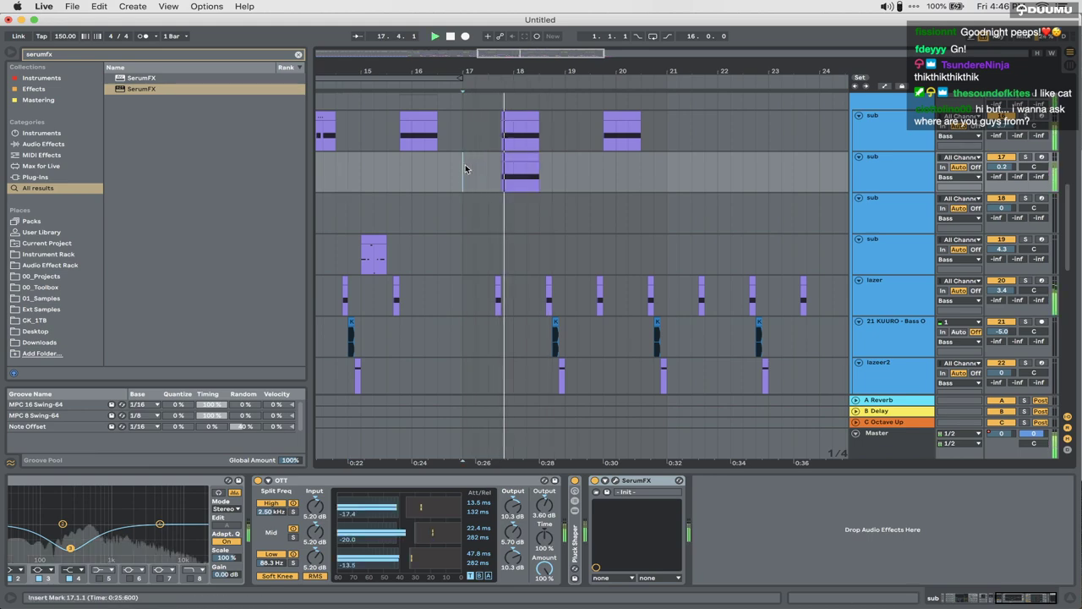
{"action": "key", "text": "space"}
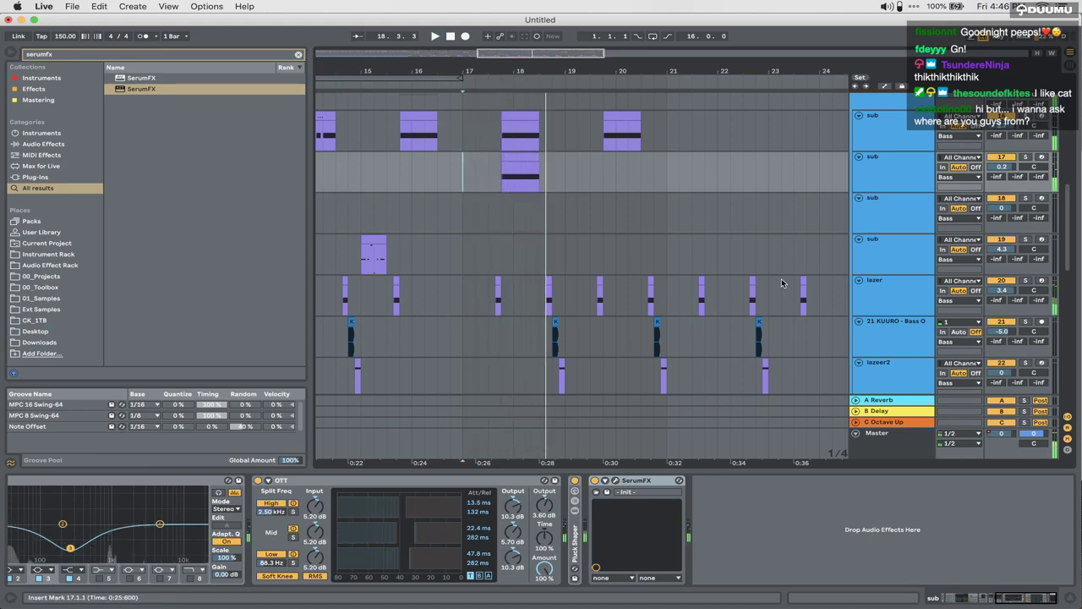
Step: Deactivate the clap clips on tracks 33 and 34 between 16.4.1 and 18.4.1, and play from 17.3.1
{"action": "scroll", "coordinate": [782, 283], "scroll_direction": "down", "scroll_amount": 10}
{"action": "left_click_drag", "start_coordinate": [480, 233], "coordinate": [573, 272]}
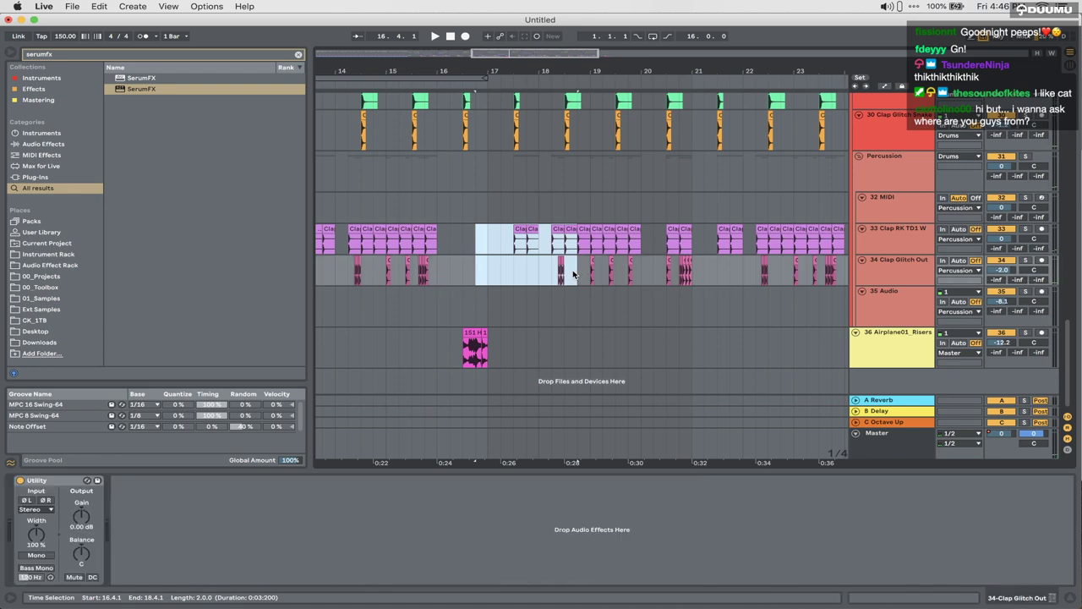
{"action": "key", "text": "space"}
{"action": "left_click", "coordinate": [518, 177]}
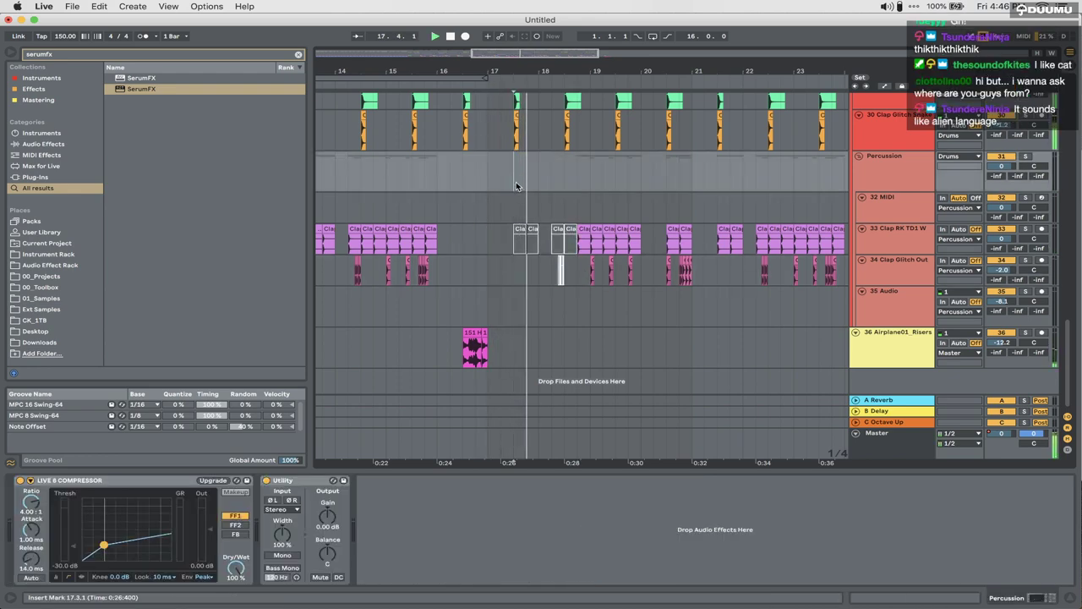
Step: Deactivate the sub clip at 17.4.1 on track 16 and play the matching clip on sub track 17
{"action": "scroll", "coordinate": [516, 182], "scroll_direction": "up", "scroll_amount": 2}
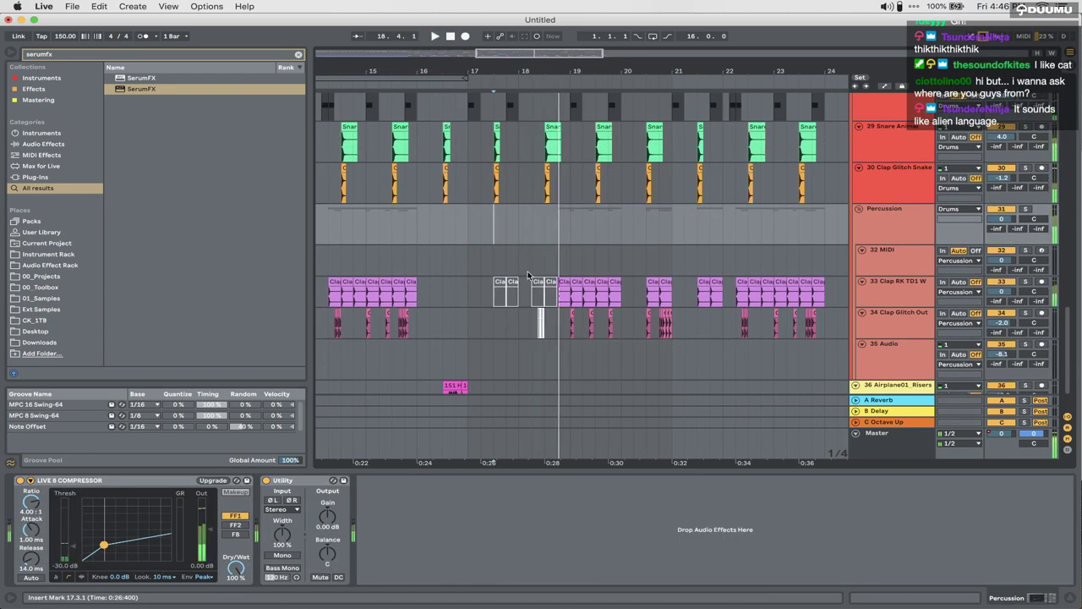
{"action": "scroll", "coordinate": [519, 254], "scroll_direction": "up", "scroll_amount": 5}
{"action": "left_click", "coordinate": [520, 253]}
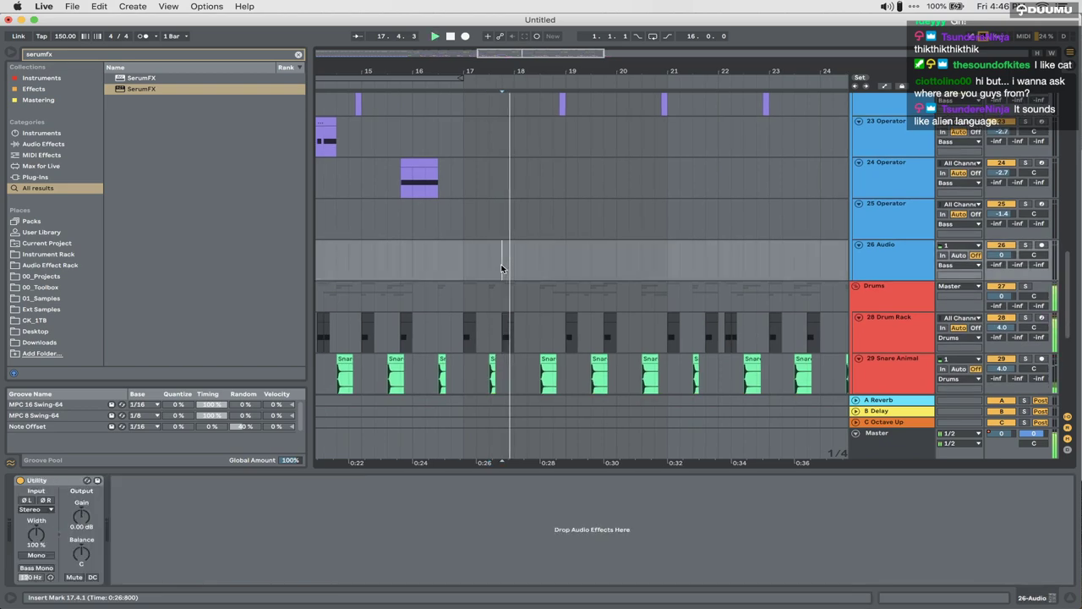
{"action": "scroll", "coordinate": [520, 245], "scroll_direction": "up", "scroll_amount": 6}
{"action": "left_click", "coordinate": [519, 223]}
{"action": "left_click", "coordinate": [518, 185]}
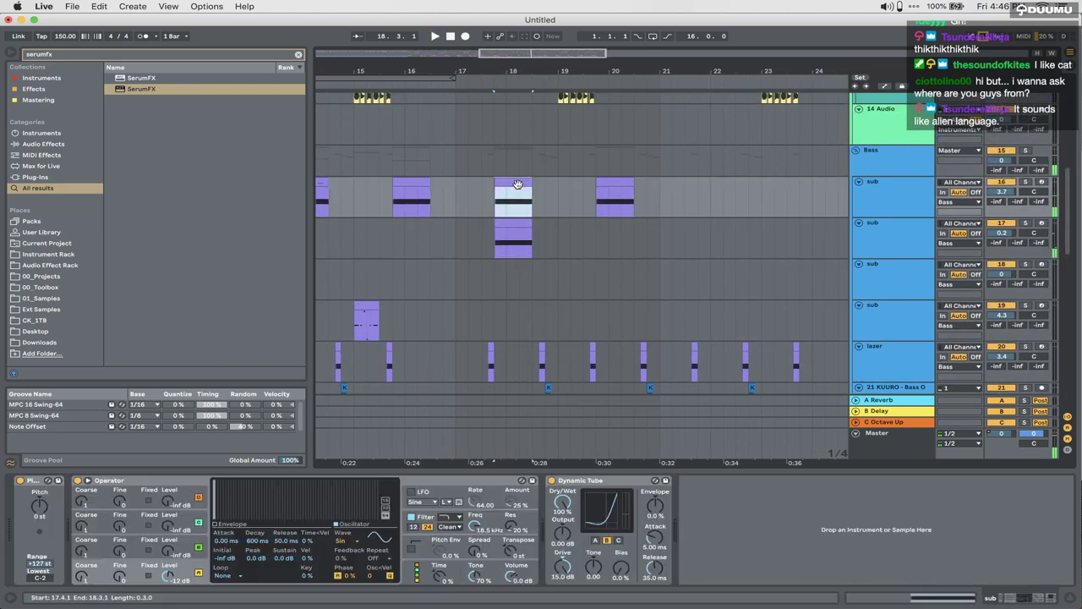
{"action": "left_click", "coordinate": [512, 225]}
{"action": "key", "text": "space"}
{"action": "key", "text": "space"}
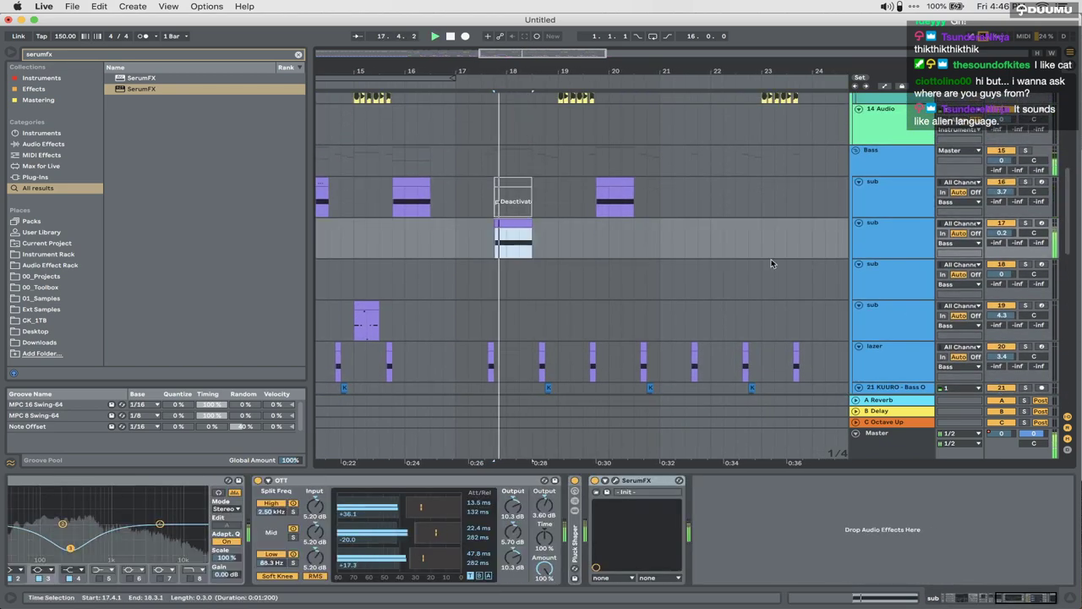
Step: Unfold the Pluck Shaper rack, try moving the Shaper gain curve's peak to the very start, and play the clip
{"action": "double_click", "coordinate": [574, 529]}
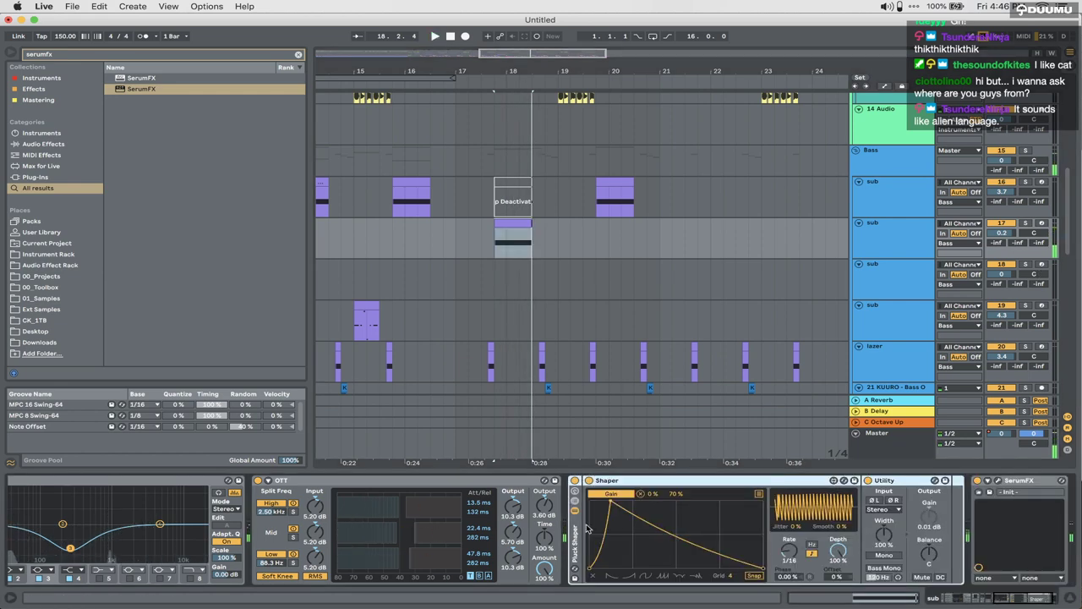
{"action": "left_click_drag", "start_coordinate": [610, 504], "coordinate": [578, 493]}
{"action": "key", "text": "space"}
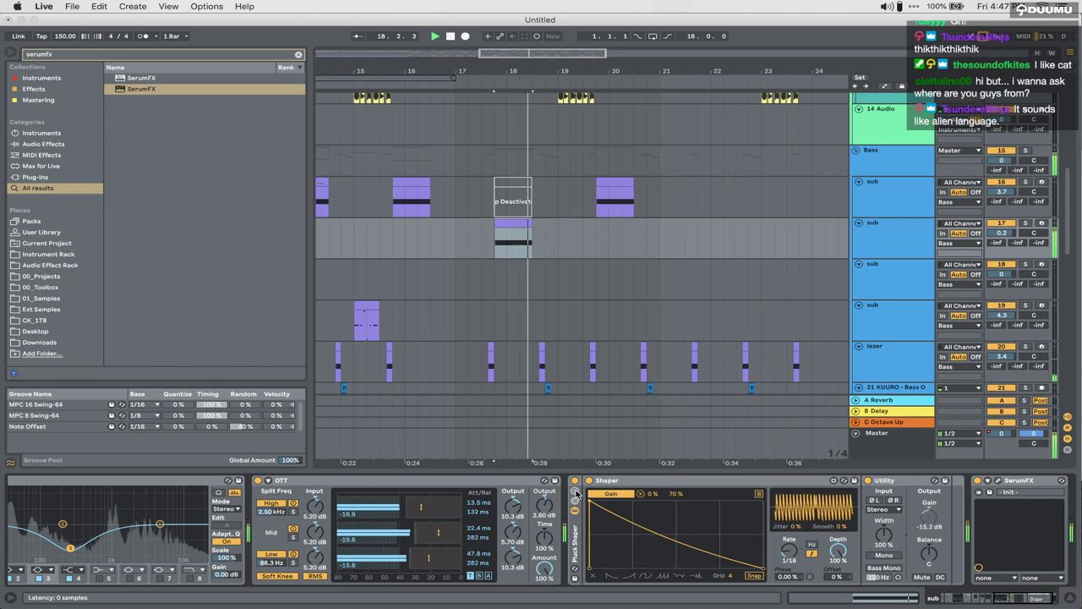
{"action": "key", "text": "space"}
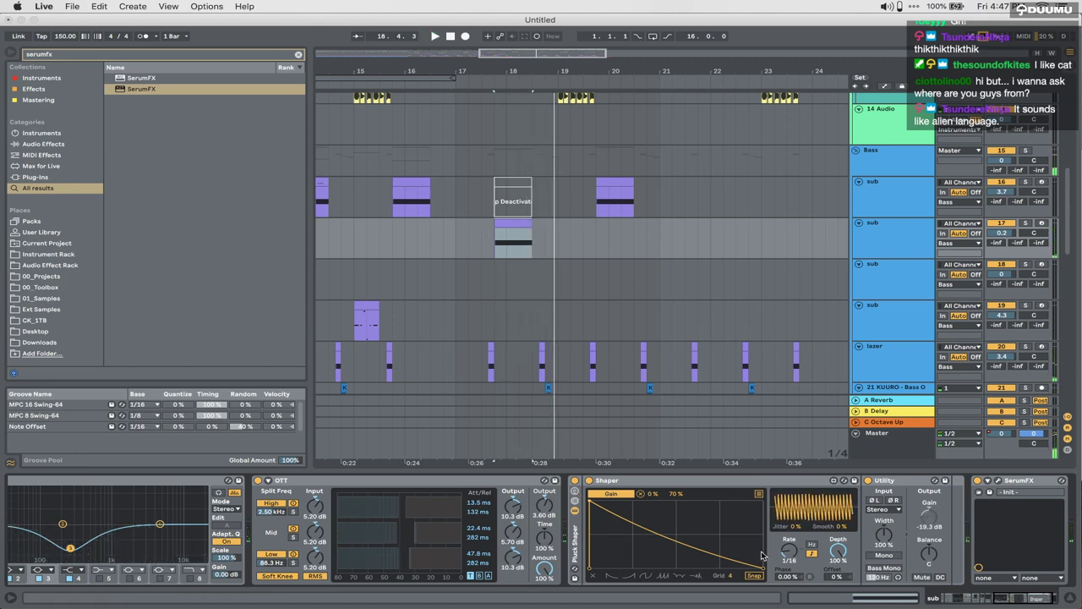
Step: Try pulling the Shaper gain curve's end point back to about mid-cycle, and listen to the clip
{"action": "key", "text": "space"}
{"action": "left_click_drag", "start_coordinate": [755, 572], "coordinate": [672, 604]}
{"action": "key", "text": "space"}
{"action": "key", "text": "space"}
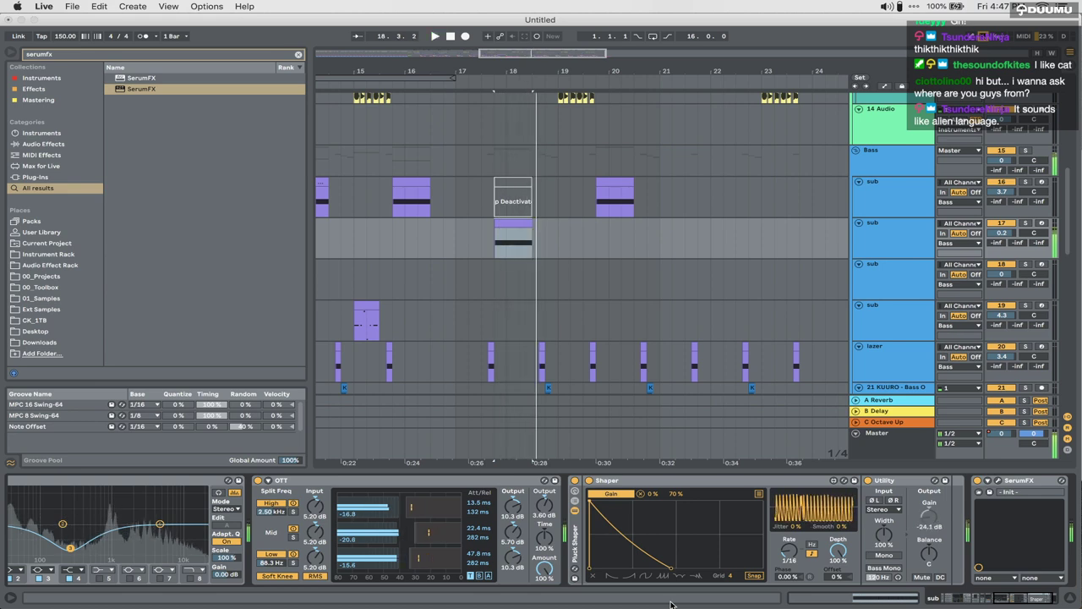
Step: Undo the gain curve's end-point change, move its peak back to the original position, and replay the clip
{"action": "key", "text": "space"}
{"action": "key", "text": "super+z"}
{"action": "key", "text": "space"}
{"action": "mouse_move", "coordinate": [593, 505]}
{"action": "left_mouse_down"}
{"action": "mouse_move", "coordinate": [632, 490]}
{"action": "mouse_move", "coordinate": [610, 492]}
{"action": "left_mouse_up"}
{"action": "key", "text": "space"}
{"action": "key", "text": "space"}
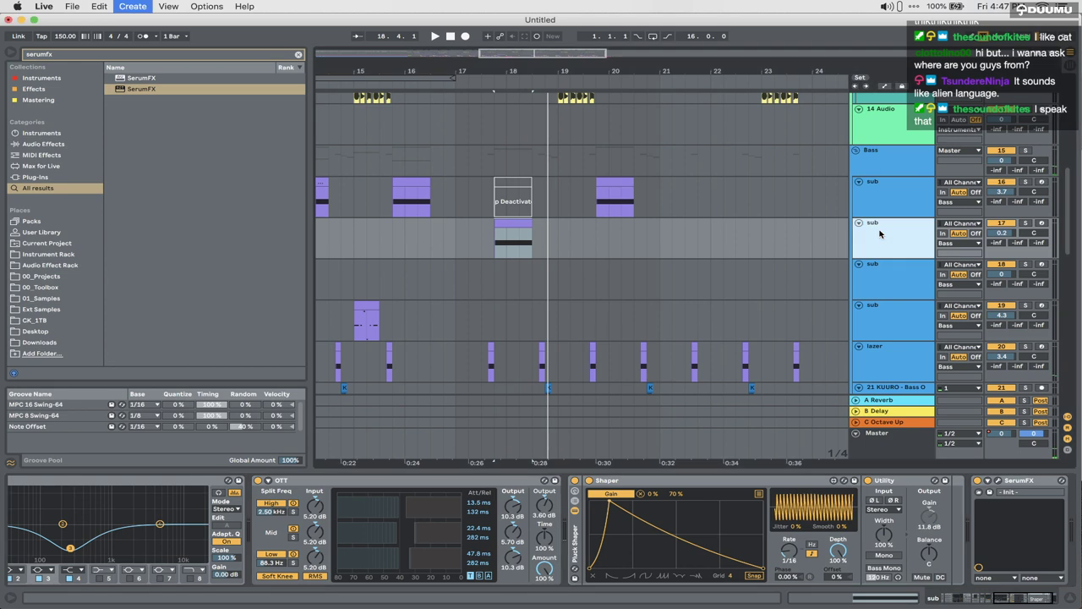
Step: Insert a new audio track below sub track 17 and enlarge it to reveal its input source settings
{"action": "key", "text": "super+t"}
{"action": "left_click", "coordinate": [958, 278]}
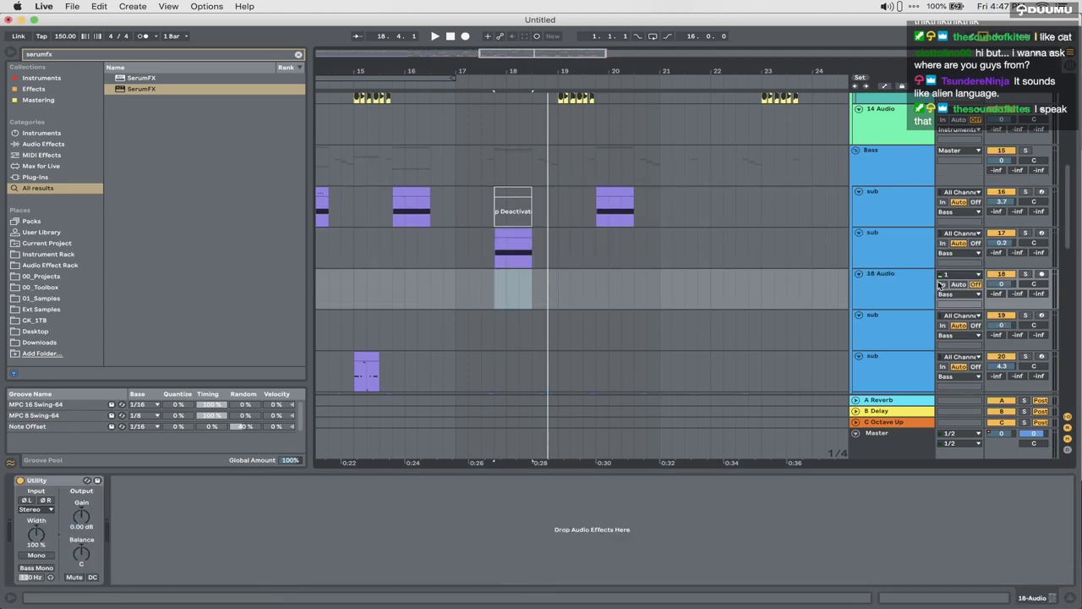
{"action": "left_click", "coordinate": [957, 277]}
{"action": "left_click", "coordinate": [958, 277]}
{"action": "left_click_drag", "start_coordinate": [906, 309], "coordinate": [905, 327]}
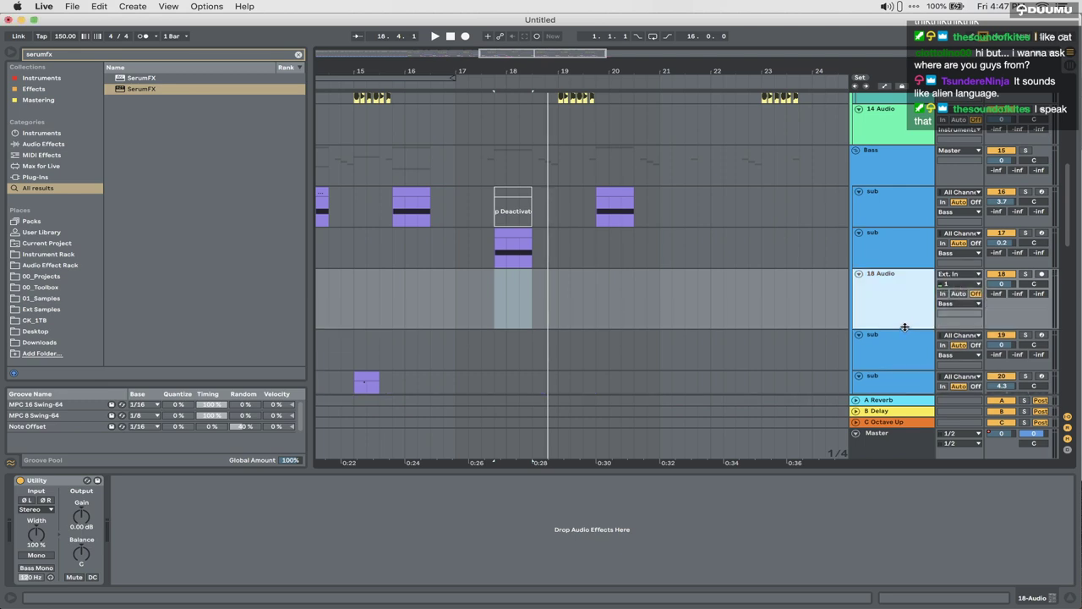
Step: Set the new 18 Audio track's input to the sub track directly above it and arm it for recording
{"action": "left_click", "coordinate": [948, 276]}
{"action": "left_click", "coordinate": [961, 301]}
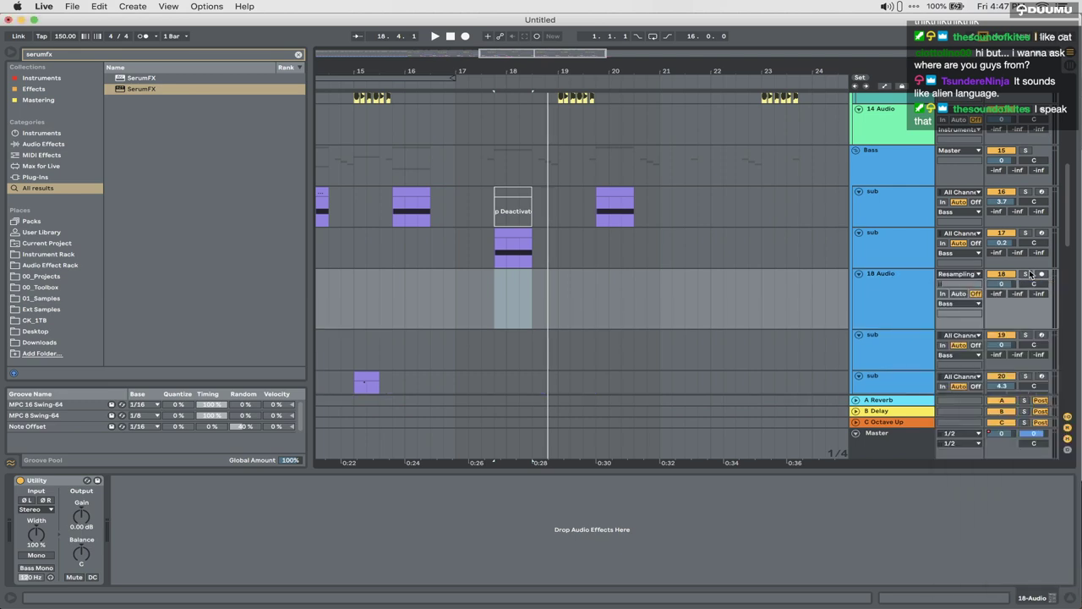
{"action": "left_click", "coordinate": [958, 276]}
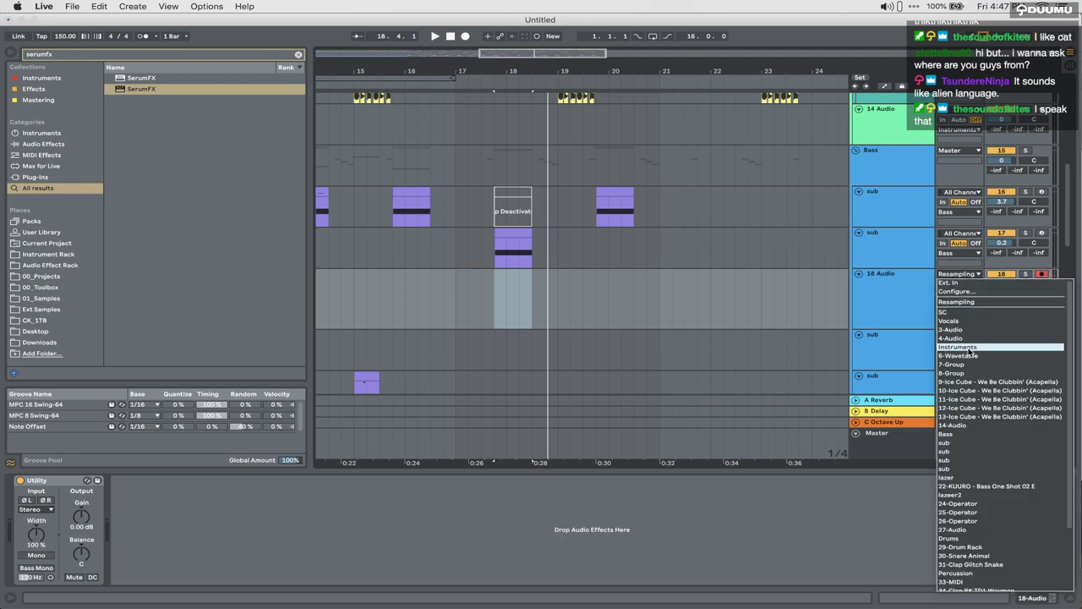
{"action": "left_click", "coordinate": [968, 443]}
Step: Record the sub track's bass passage around bars 17 to 18 onto 18 Audio, and solo that track
{"action": "left_click", "coordinate": [415, 312]}
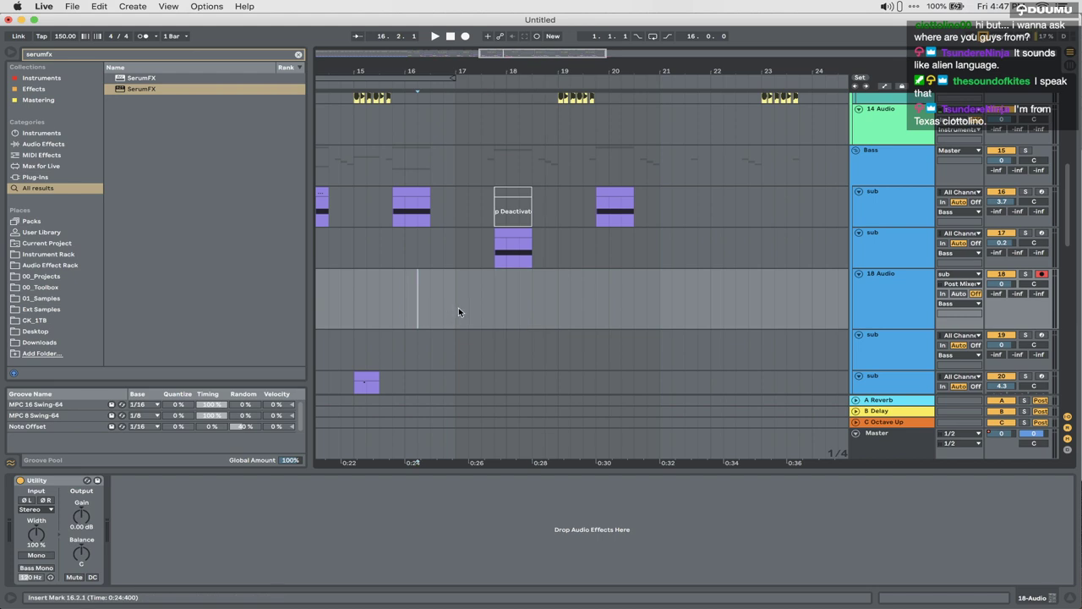
{"action": "key", "text": "F9"}
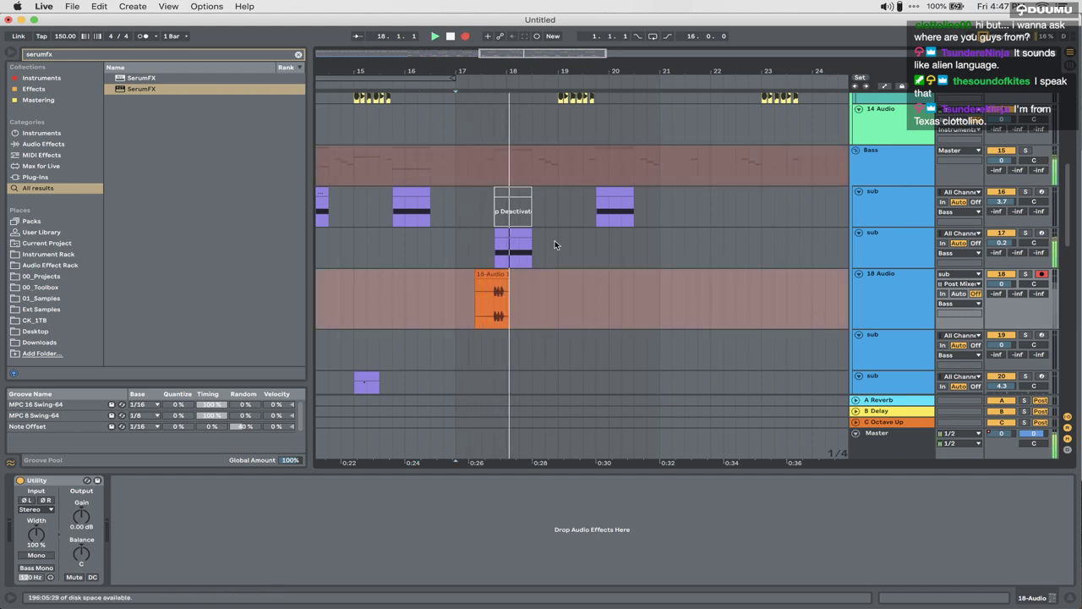
{"action": "key", "text": "F9"}
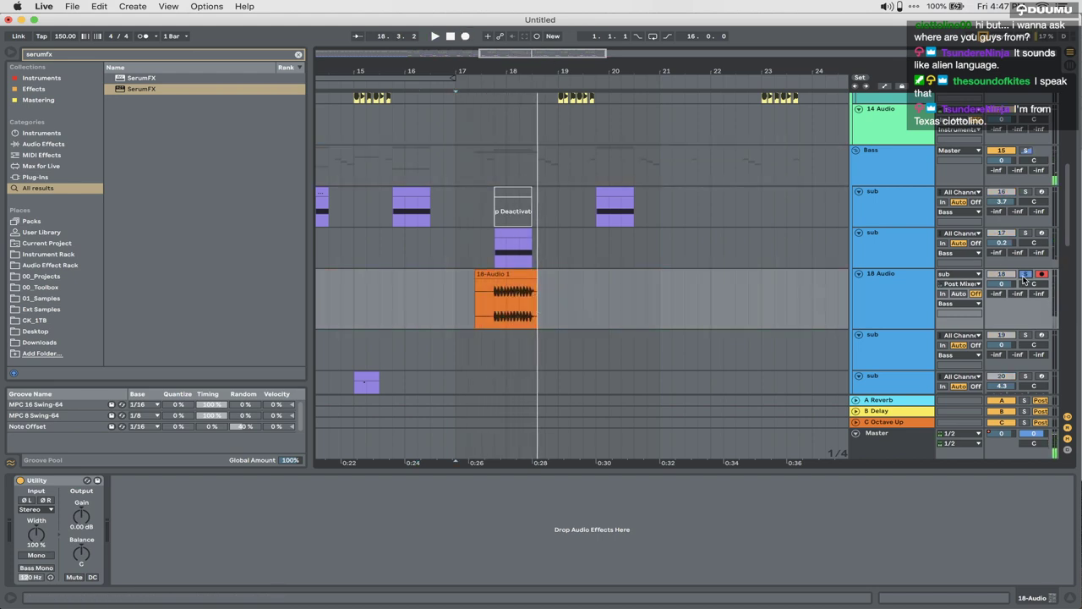
Step: Split the recorded audio clip just before 17.4 and delete its tail beyond 18.3
{"action": "scroll", "coordinate": [488, 315], "scroll_direction": "up", "scroll_amount": 10}
{"action": "left_click", "coordinate": [560, 315]}
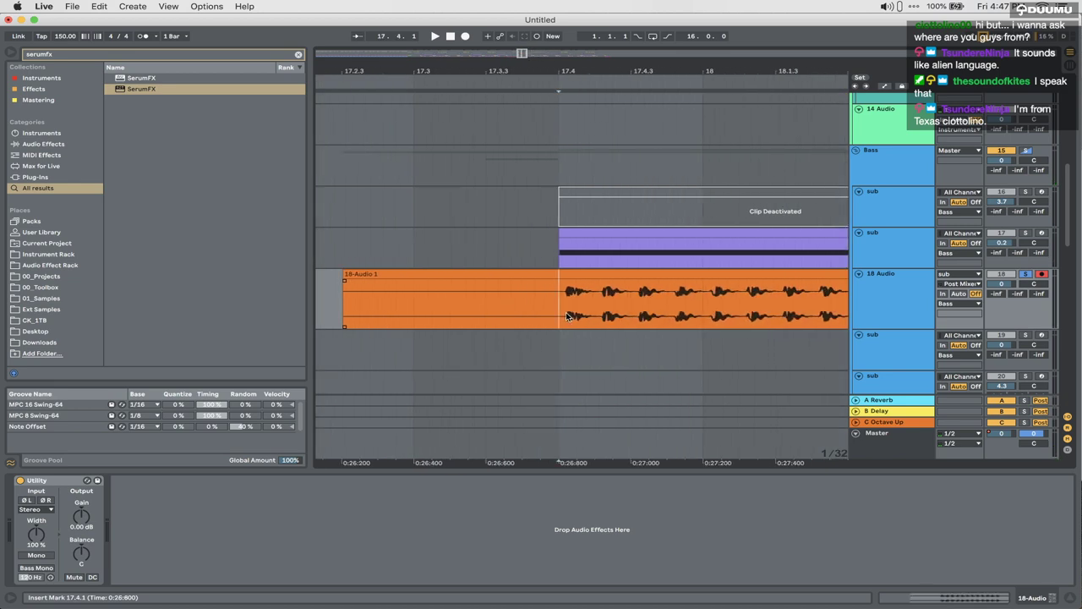
{"action": "scroll", "coordinate": [567, 317], "scroll_direction": "up", "scroll_amount": 3}
{"action": "key", "text": "super+e"}
{"action": "left_click_drag", "start_coordinate": [593, 274], "coordinate": [583, 281]}
{"action": "key", "text": "z"}
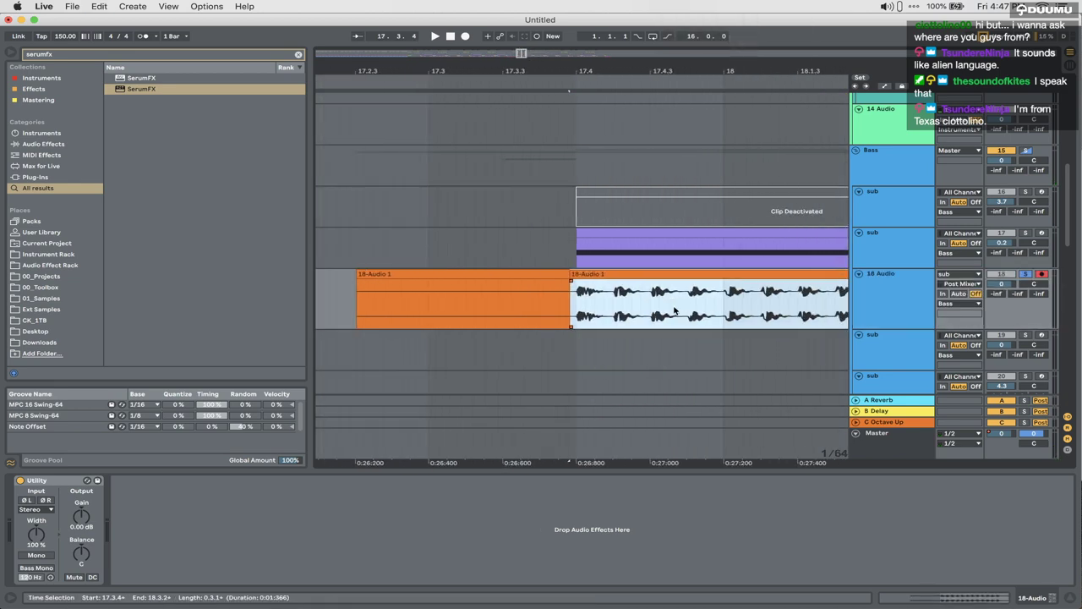
{"action": "left_click_drag", "start_coordinate": [777, 314], "coordinate": [860, 318]}
{"action": "key", "text": "Delete"}
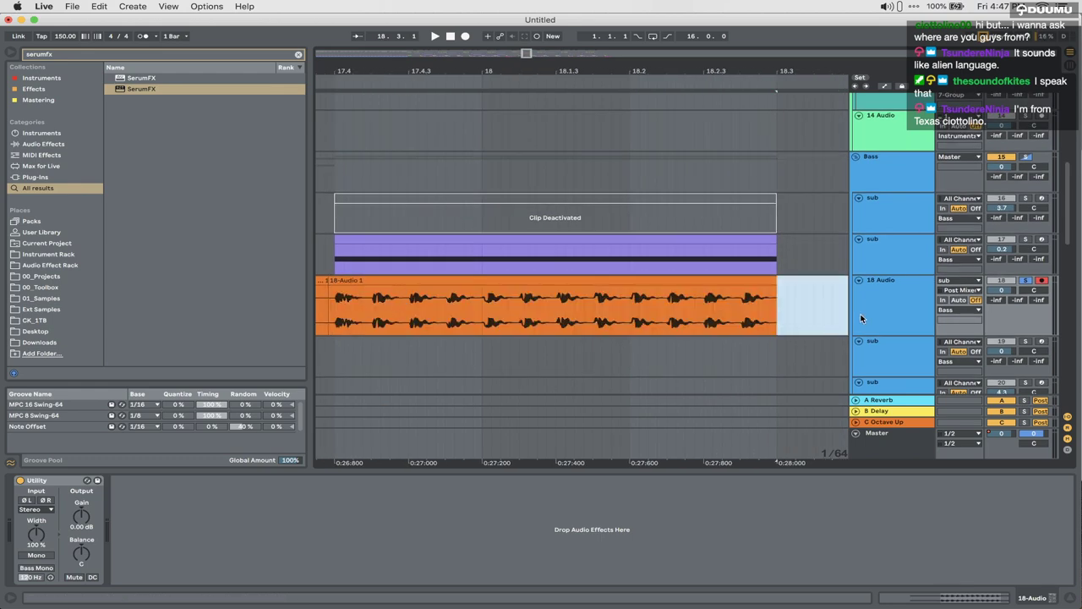
Step: Delete the original sub track 17 and play the resampled audio on its own
{"action": "left_click", "coordinate": [909, 243]}
{"action": "key", "text": "Delete"}
{"action": "scroll", "coordinate": [597, 292], "scroll_direction": "down", "scroll_amount": 3}
{"action": "key", "text": "space"}
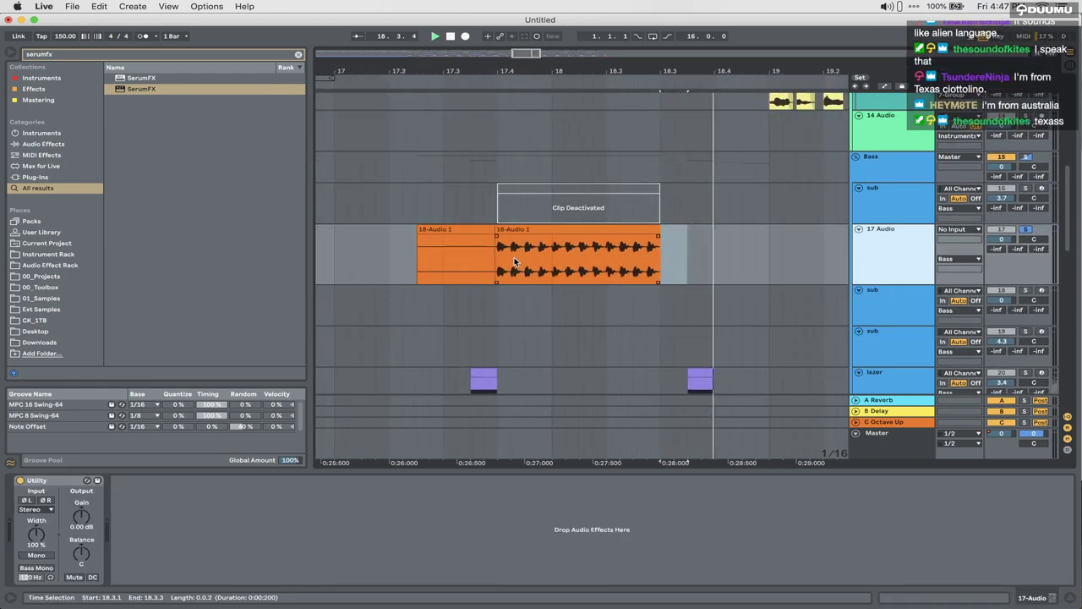
{"action": "left_click", "coordinate": [471, 240]}
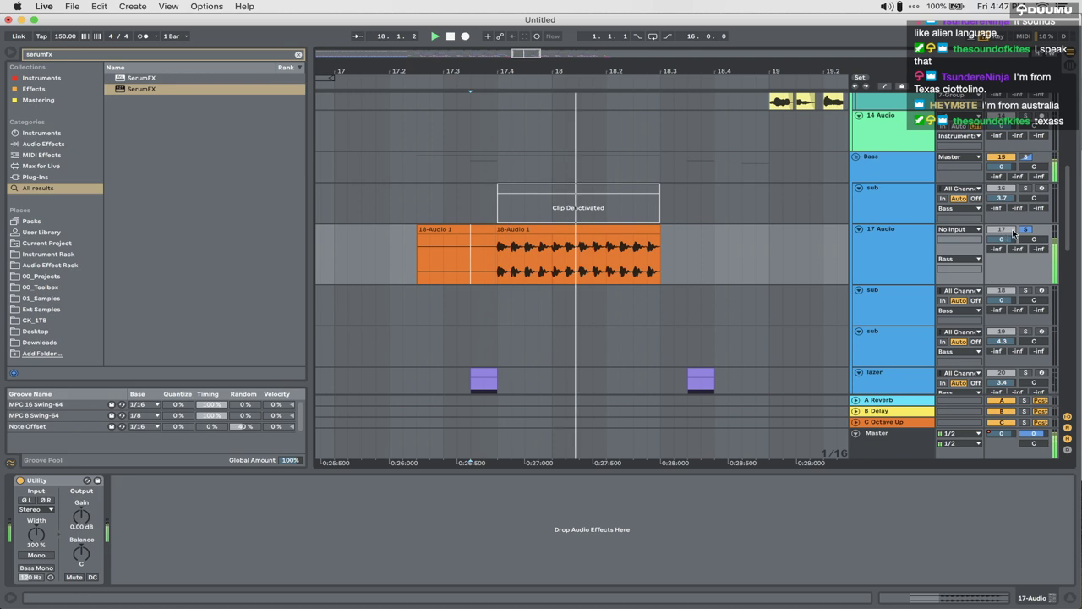
Step: Unsolo the resampled track, delete the silent lead-in clip, and trim the remaining clip's start to 17.4
{"action": "left_click", "coordinate": [471, 229]}
{"action": "key", "text": "Delete"}
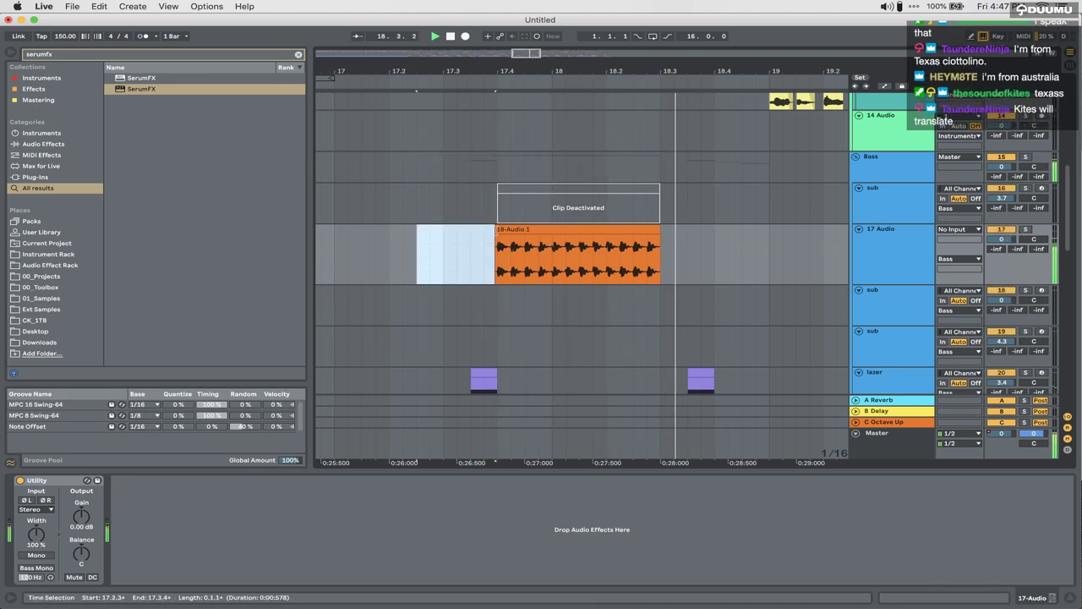
{"action": "key", "text": "space"}
{"action": "left_click_drag", "start_coordinate": [496, 229], "coordinate": [500, 229]}
Step: Adjust the resampled clip's transposition while auditioning it, and reactivate the sub clip above it at 17.4
{"action": "double_click", "coordinate": [515, 229]}
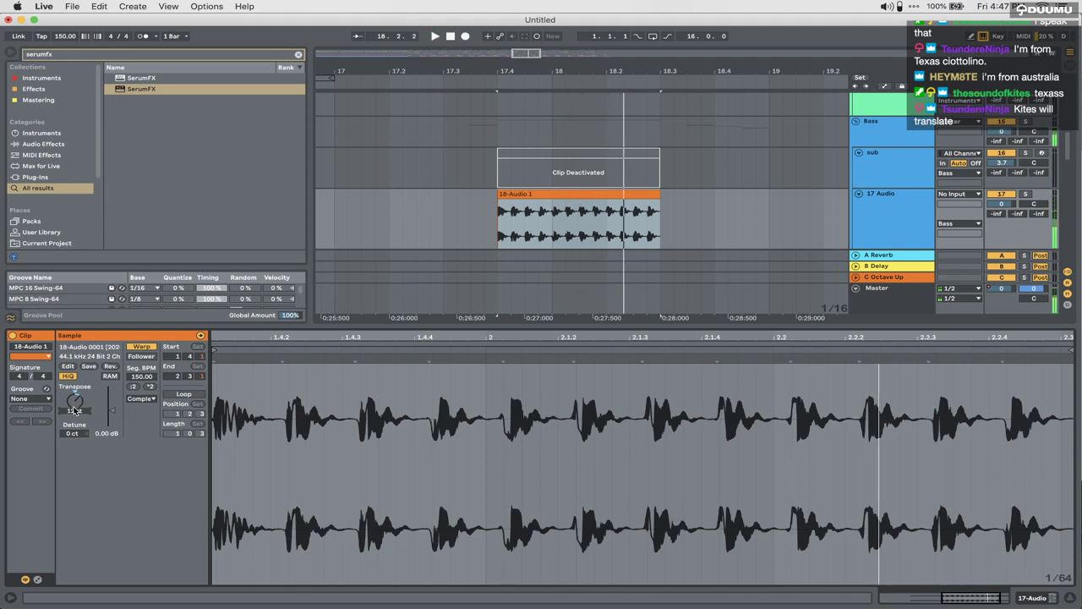
{"action": "key", "text": "space"}
{"action": "left_click_drag", "start_coordinate": [74, 400], "coordinate": [75, 417]}
{"action": "left_click", "coordinate": [616, 150]}
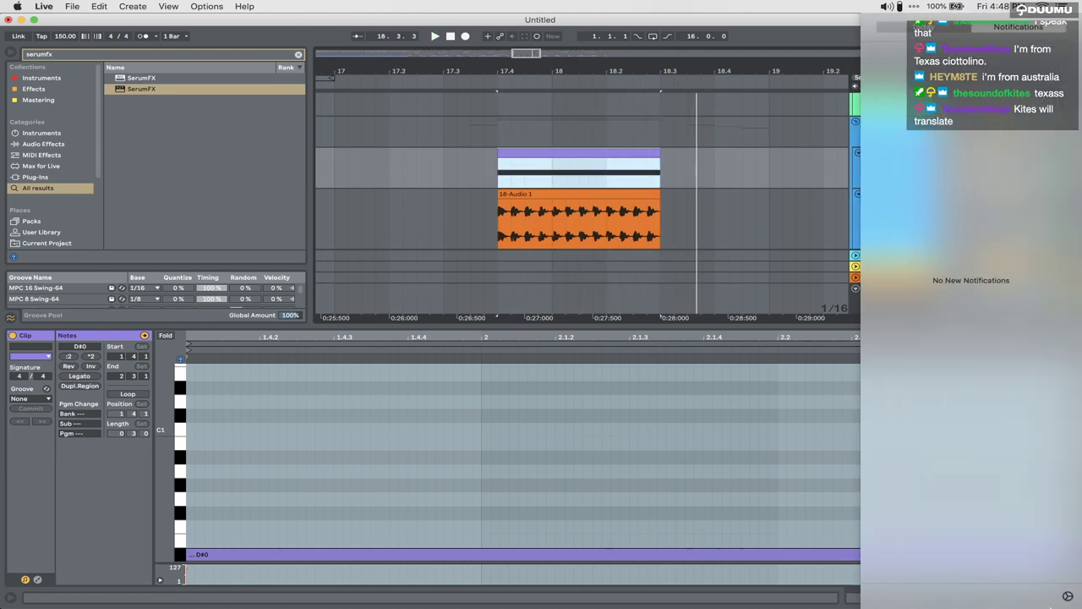
{"action": "left_click", "coordinate": [1008, 598]}
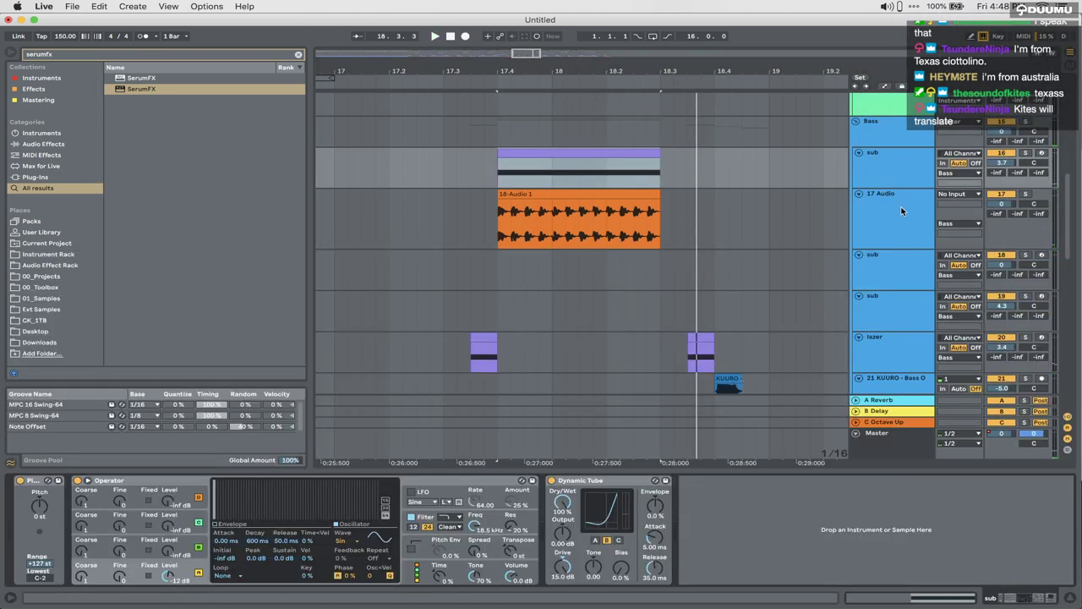
Step: Add EQ Eight to the resampled bass track and shape band 1 as a low cut at about 215 Hz
{"action": "left_click", "coordinate": [901, 210]}
{"action": "key", "text": "super+f"}
{"action": "type", "text": "eq"}
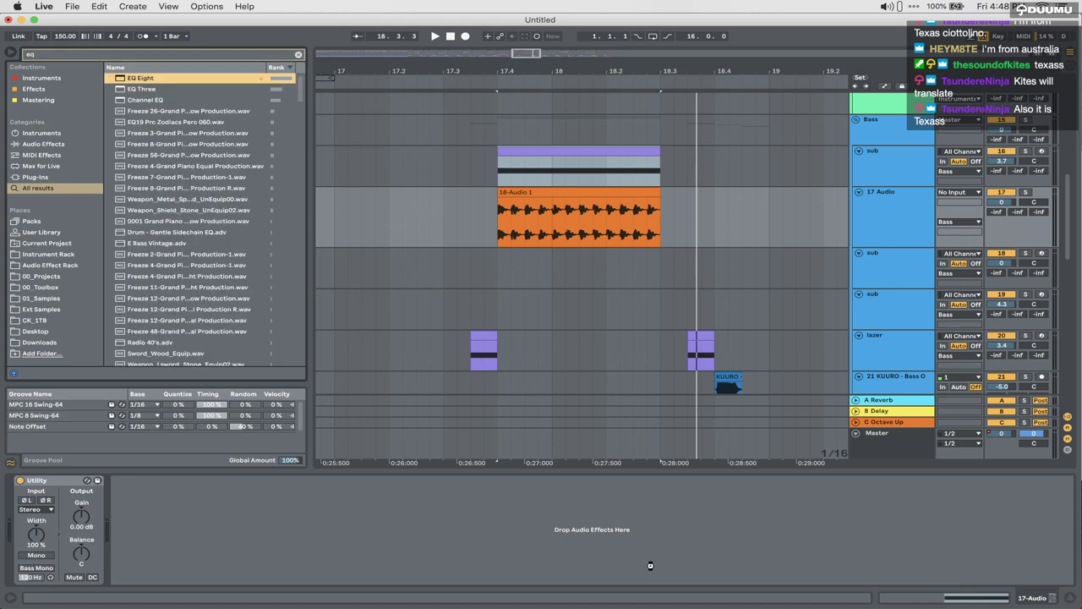
{"action": "left_click_drag", "start_coordinate": [651, 565], "coordinate": [651, 564]}
{"action": "left_click", "coordinate": [155, 579]}
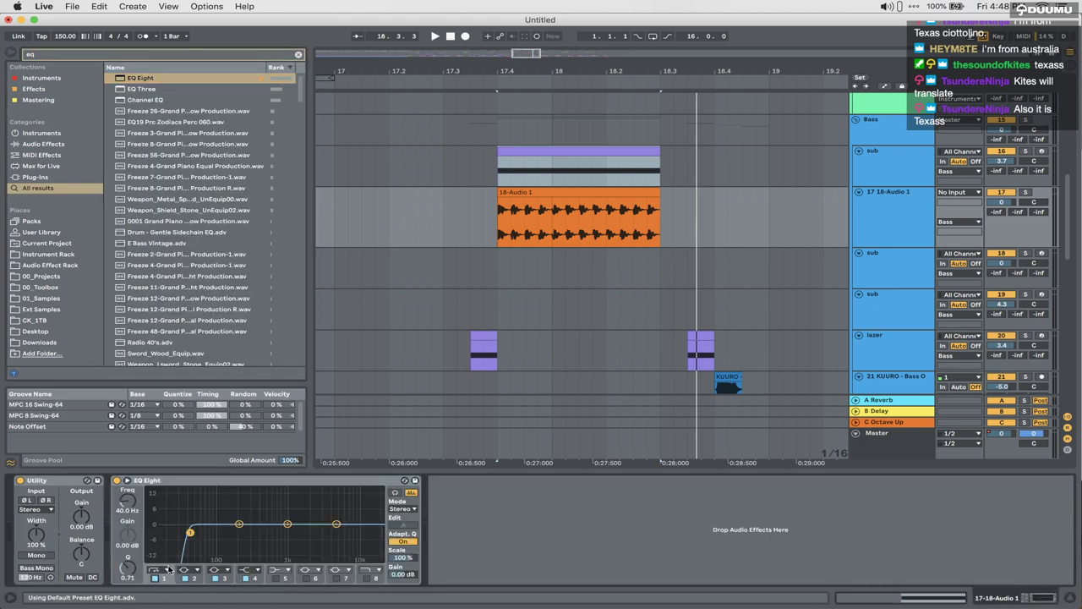
{"action": "key", "text": "space"}
{"action": "left_click_drag", "start_coordinate": [190, 532], "coordinate": [240, 536]}
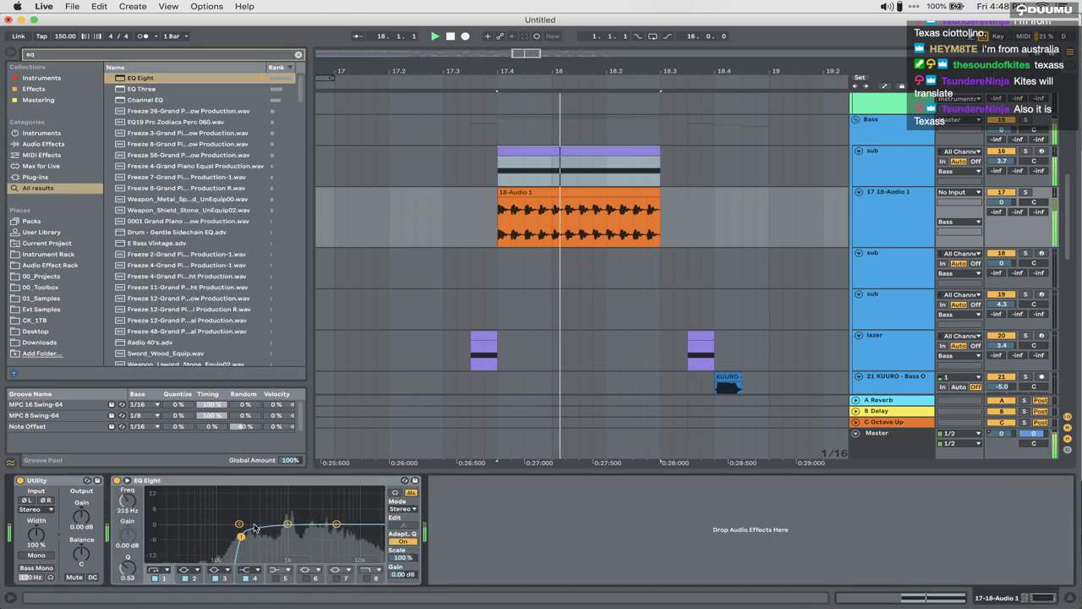
Step: Play the drop from about bar 12 and raise the resampled bass track's volume to 5.8 dB
{"action": "scroll", "coordinate": [707, 174], "scroll_direction": "down", "scroll_amount": 5}
{"action": "key", "text": "space"}
{"action": "left_click", "coordinate": [708, 174]}
{"action": "left_click", "coordinate": [379, 217]}
{"action": "key", "text": "space"}
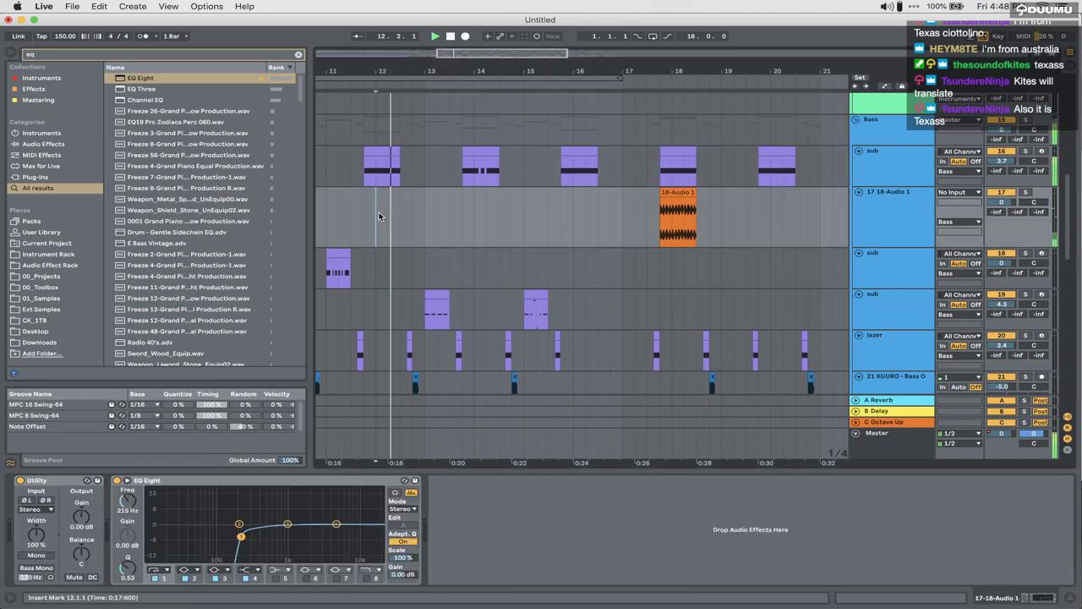
{"action": "left_click", "coordinate": [679, 150]}
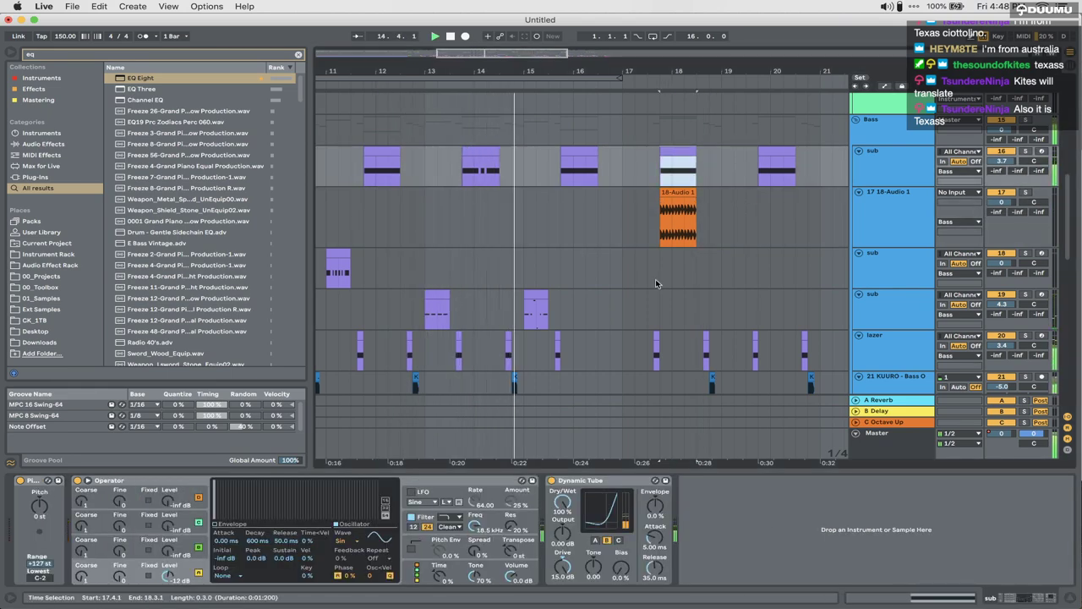
{"action": "scroll", "coordinate": [655, 284], "scroll_direction": "up", "scroll_amount": 2}
{"action": "scroll", "coordinate": [655, 283], "scroll_direction": "right", "scroll_amount": 3}
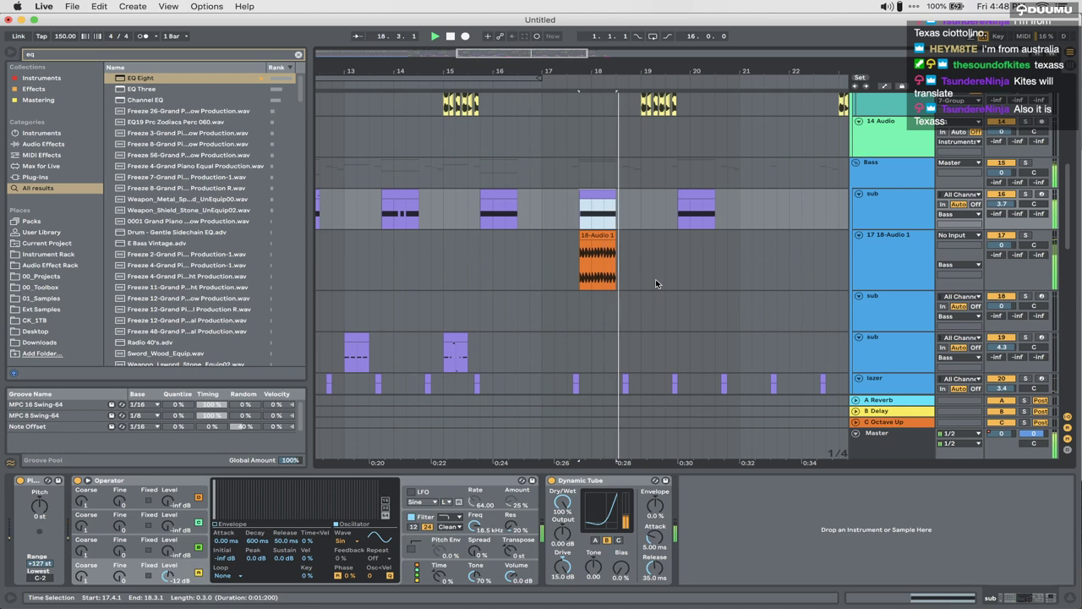
{"action": "left_click_drag", "start_coordinate": [1004, 250], "coordinate": [1003, 245]}
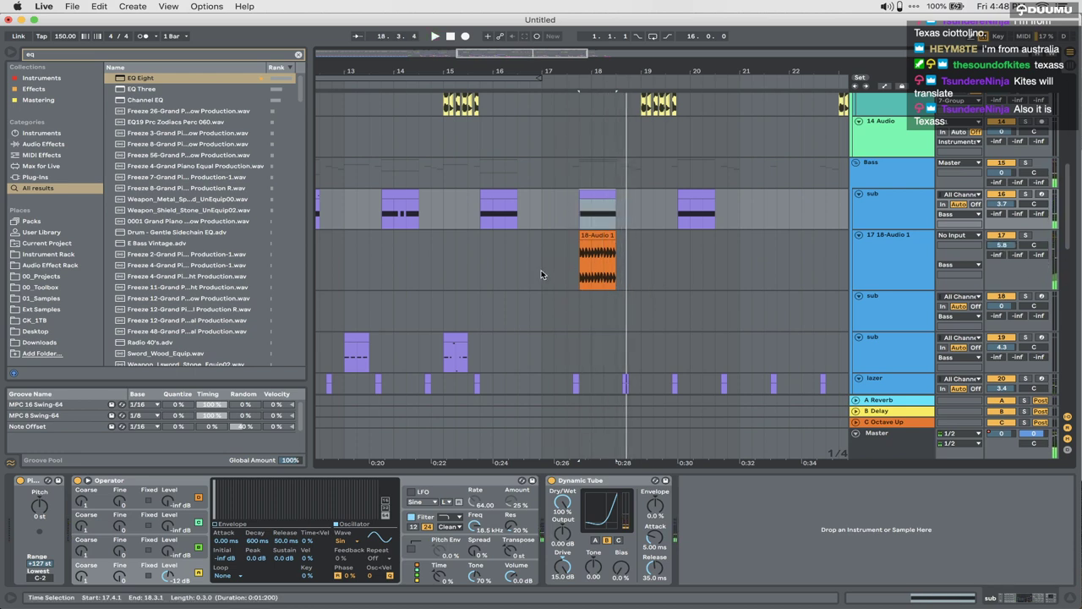
Step: Deactivate the lazer, KUURO bass and lazeer2 clips from 18.2 to 24.2
{"action": "scroll", "coordinate": [588, 257], "scroll_direction": "down", "scroll_amount": 6}
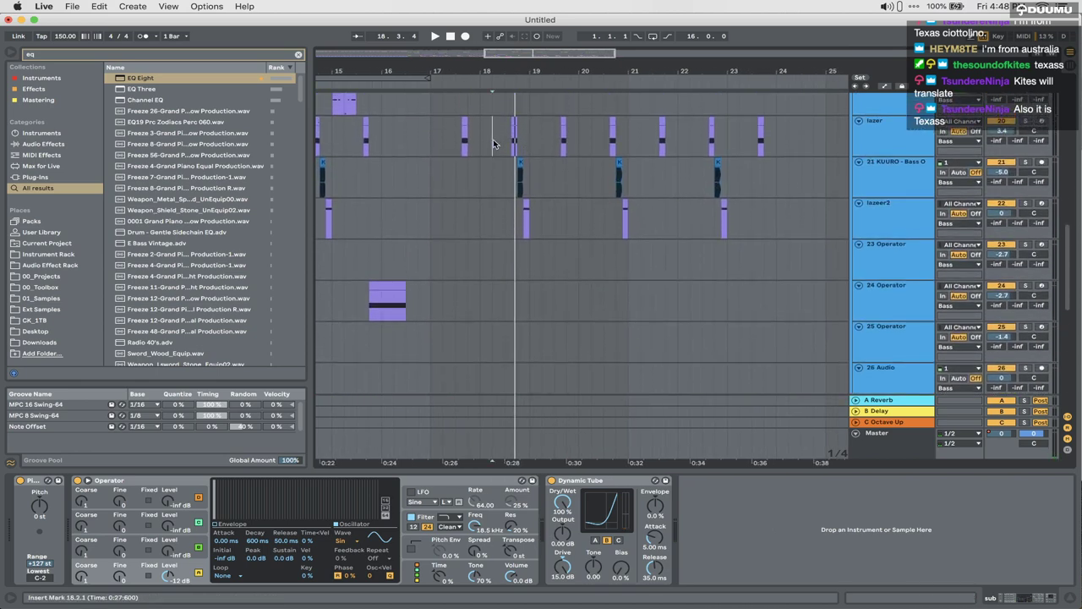
{"action": "left_click_drag", "start_coordinate": [492, 135], "coordinate": [792, 203]}
{"action": "key", "text": "Delete"}
Step: Deactivate all clips in the Drums group, including percussion, from bar 18 to bar 25
{"action": "scroll", "coordinate": [786, 203], "scroll_direction": "down", "scroll_amount": 6}
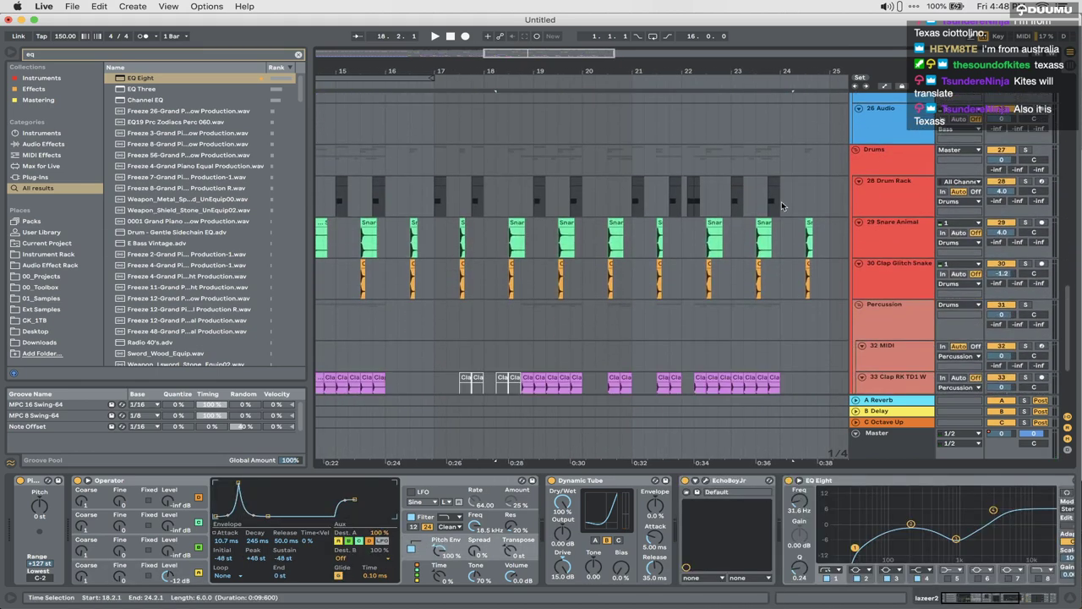
{"action": "left_click_drag", "start_coordinate": [490, 154], "coordinate": [809, 156]}
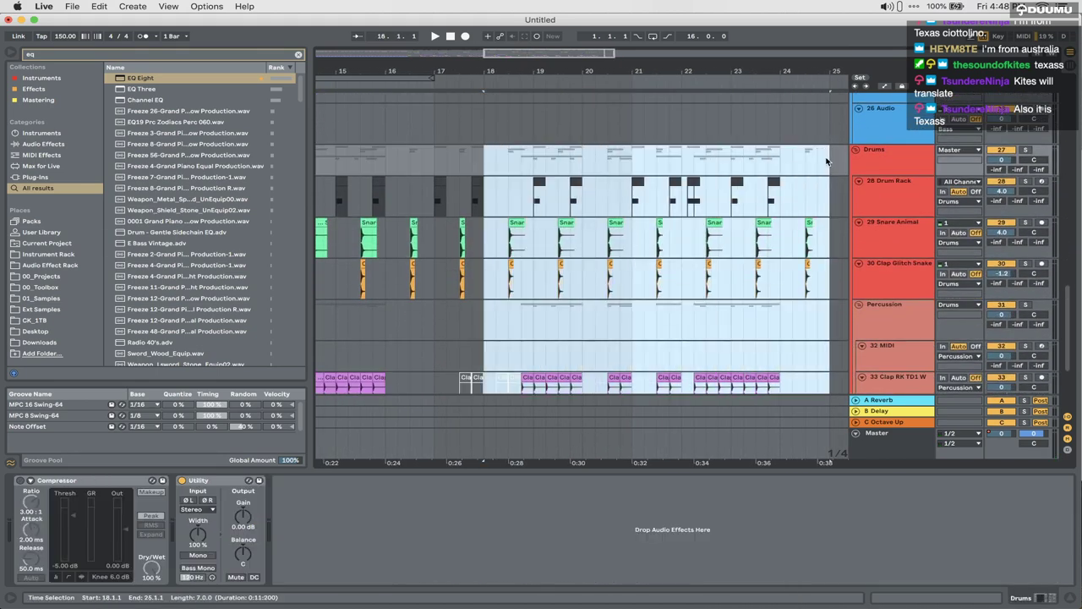
{"action": "key", "text": "minus"}
{"action": "key", "text": "0"}
Step: Play from bar 17, and copy the 17.4 sub clip together with its resampled audio clip to bar 19
{"action": "left_click", "coordinate": [518, 160]}
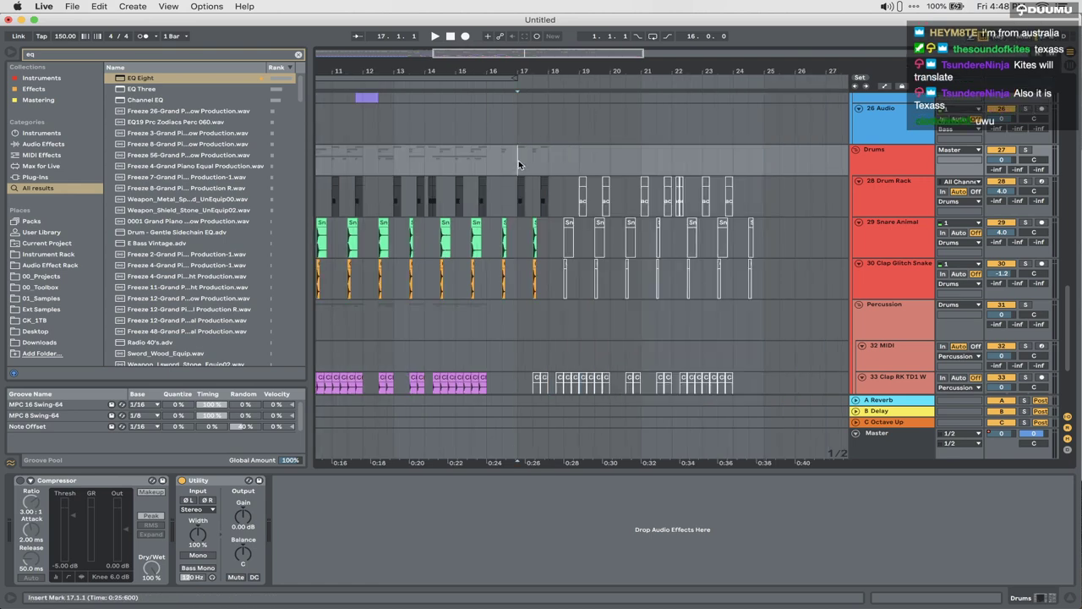
{"action": "key", "text": "space"}
{"action": "scroll", "coordinate": [519, 162], "scroll_direction": "up", "scroll_amount": 10}
{"action": "scroll", "coordinate": [519, 161], "scroll_direction": "up", "scroll_amount": 3}
{"action": "scroll", "coordinate": [520, 171], "scroll_direction": "up", "scroll_amount": 2}
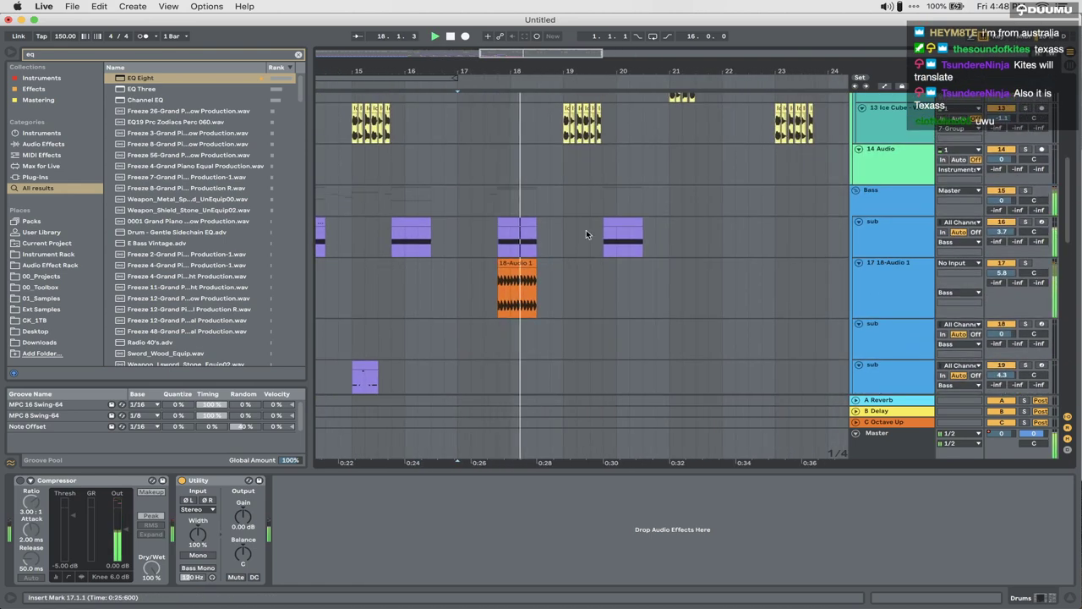
{"action": "left_click", "coordinate": [510, 263]}
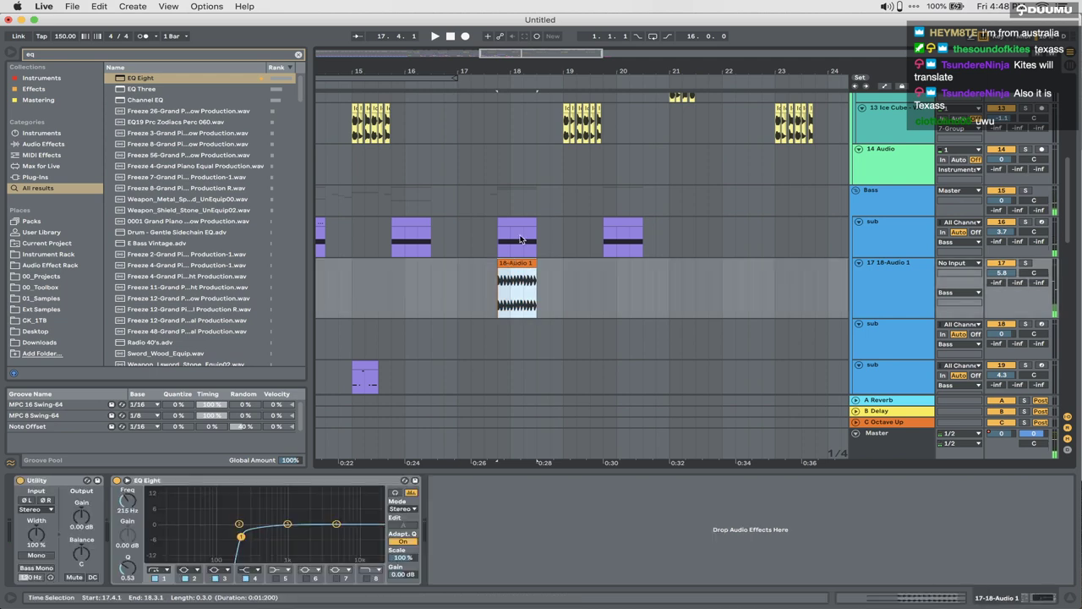
{"action": "left_click", "coordinate": [519, 224], "text": "shift"}
{"action": "left_click_drag", "start_coordinate": [519, 224], "coordinate": [589, 235]}
Step: Play from bar 17 and delete the 19.3 to 19.4 portion of the copied sub and audio clips
{"action": "left_click", "coordinate": [457, 232]}
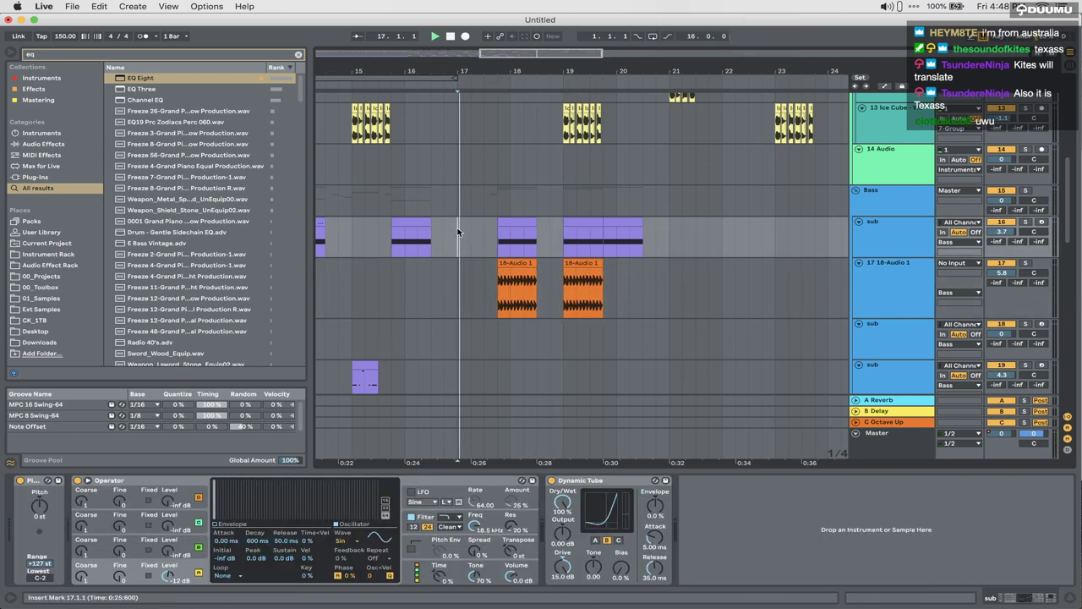
{"action": "key", "text": "space"}
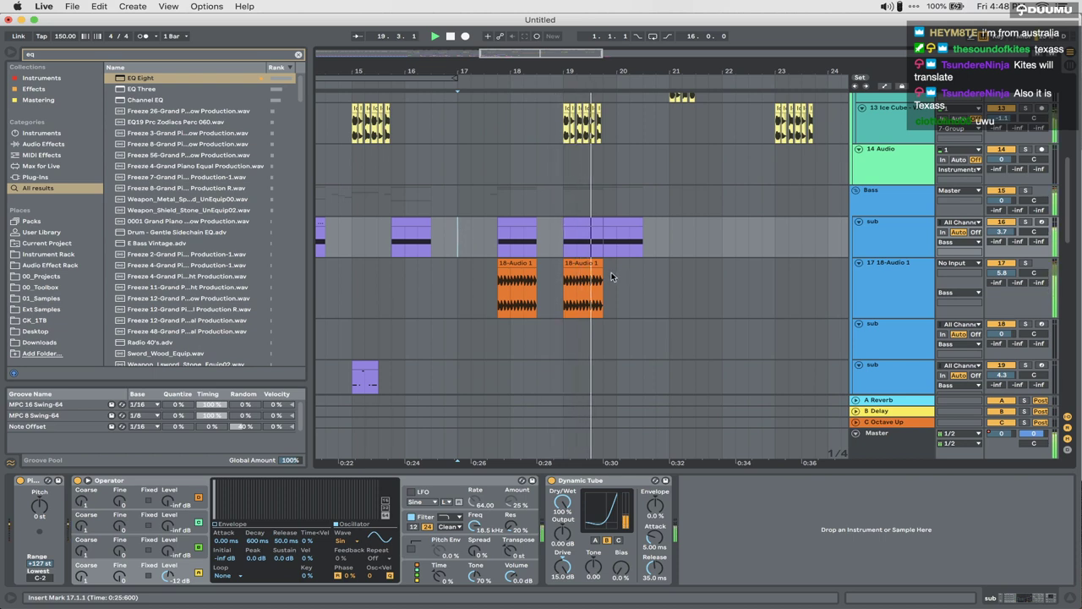
{"action": "left_click_drag", "start_coordinate": [590, 283], "coordinate": [602, 241]}
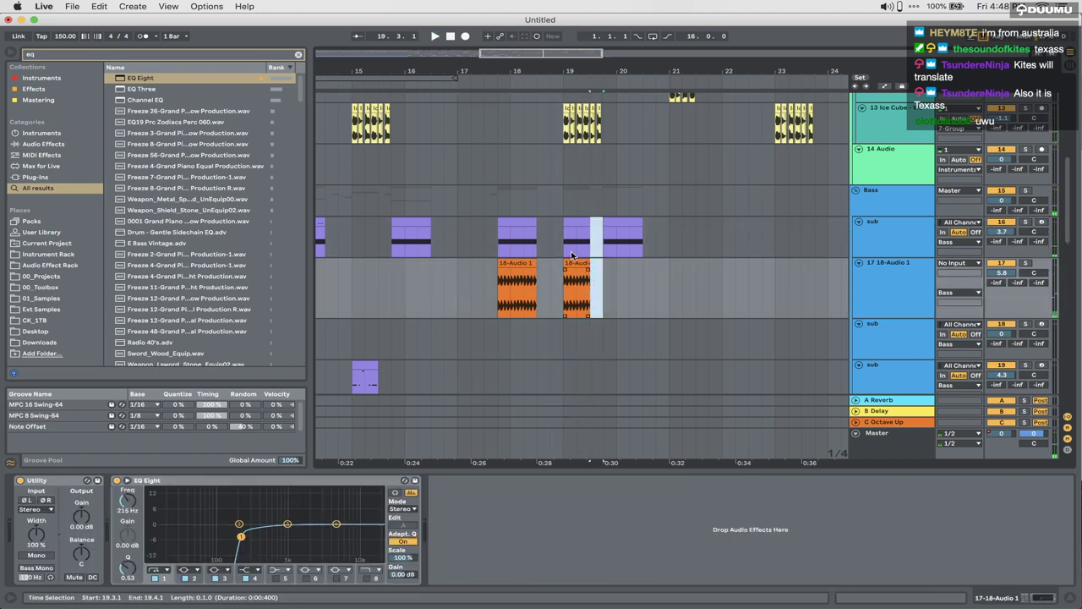
Step: Copy the sub and resampled audio clip pair from 17.4 to 19.4, and play the new copy
{"action": "left_click", "coordinate": [510, 262]}
{"action": "left_click", "coordinate": [514, 261]}
{"action": "left_click", "coordinate": [515, 225], "text": "shift"}
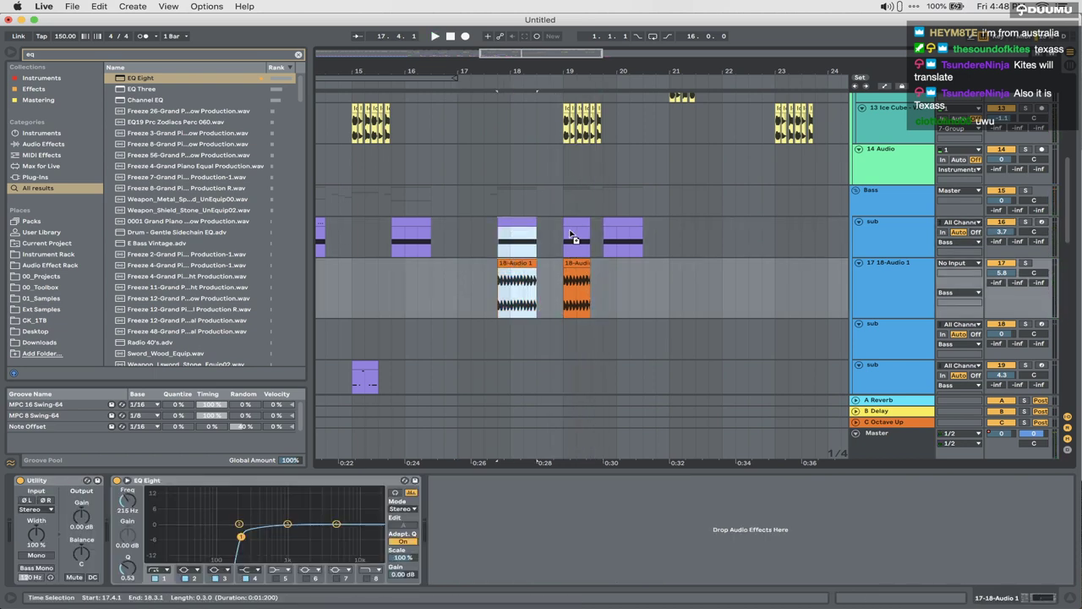
{"action": "left_click", "coordinate": [621, 236]}
{"action": "key", "text": "space"}
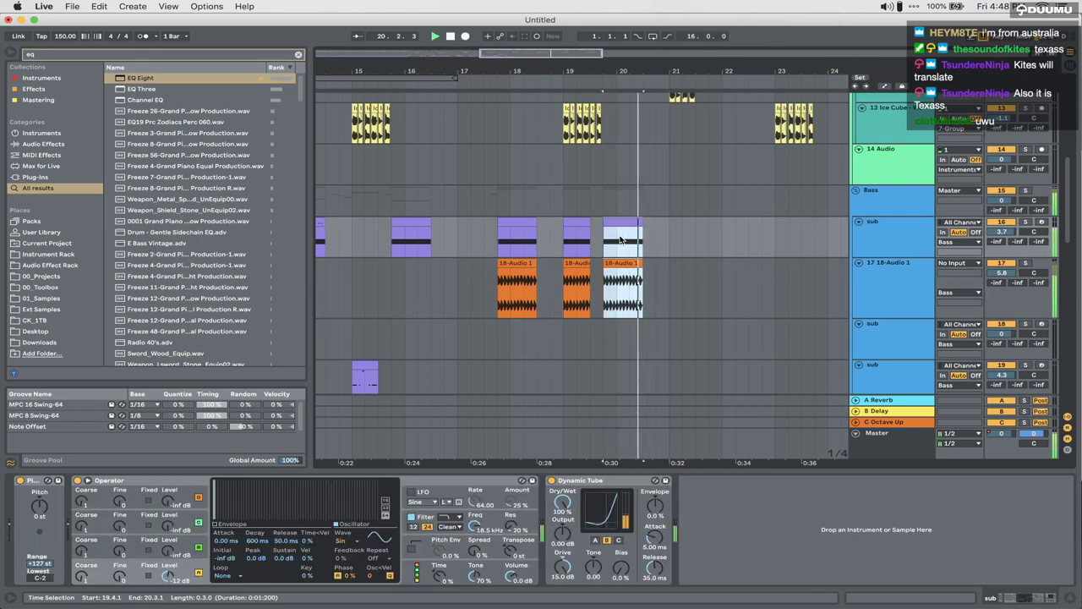
Step: Stop playback and reactivate the lazer, KUURO bass and lazeer2 clips from 18.3 to 23.4
{"action": "scroll", "coordinate": [620, 239], "scroll_direction": "down", "scroll_amount": 5}
{"action": "left_click", "coordinate": [546, 210]}
{"action": "key", "text": "space"}
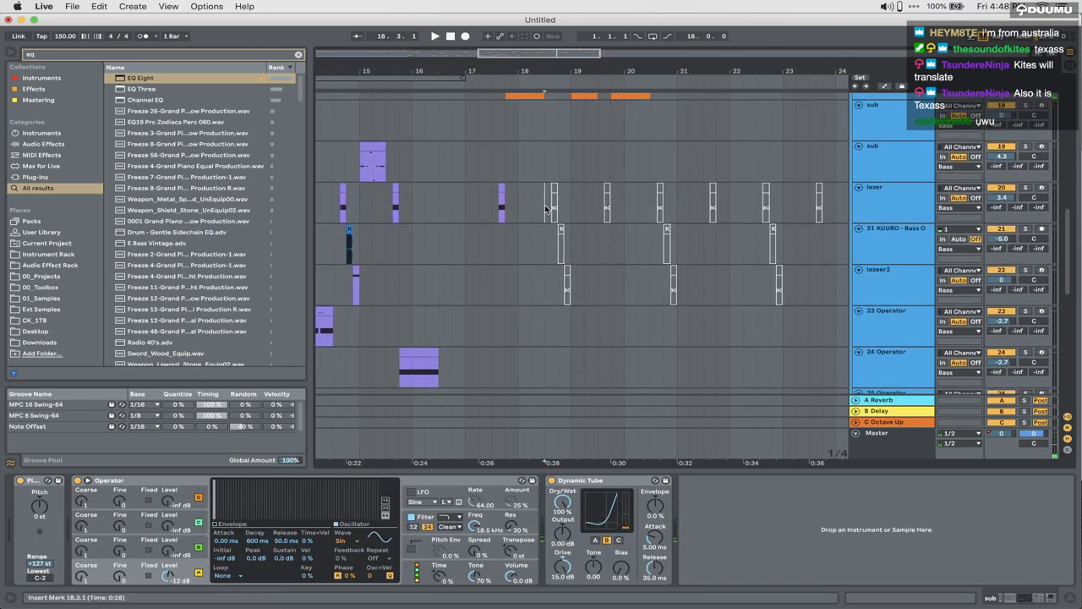
{"action": "left_click_drag", "start_coordinate": [546, 209], "coordinate": [830, 277]}
{"action": "scroll", "coordinate": [648, 290], "scroll_direction": "down", "scroll_amount": 4}
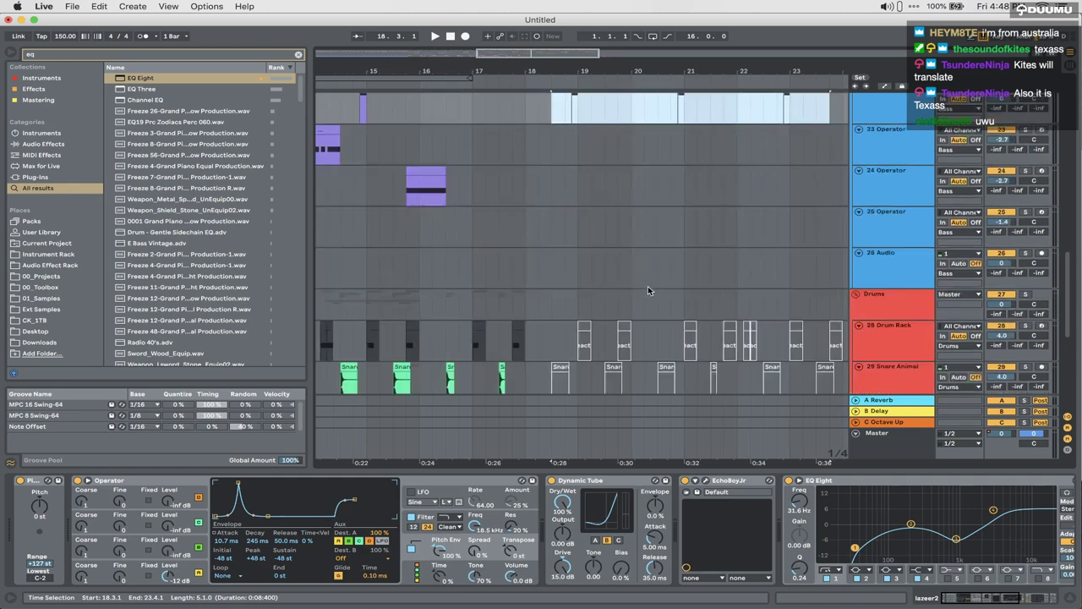
Step: Reactivate the clips on all Drums group tracks from 18.1 to 25.2
{"action": "scroll", "coordinate": [647, 288], "scroll_direction": "down", "scroll_amount": 3}
{"action": "left_click", "coordinate": [535, 216]}
{"action": "scroll", "coordinate": [592, 195], "scroll_direction": "right", "scroll_amount": 5}
{"action": "scroll", "coordinate": [642, 174], "scroll_direction": "down", "scroll_amount": 2}
{"action": "left_click", "coordinate": [709, 156], "text": "shift"}
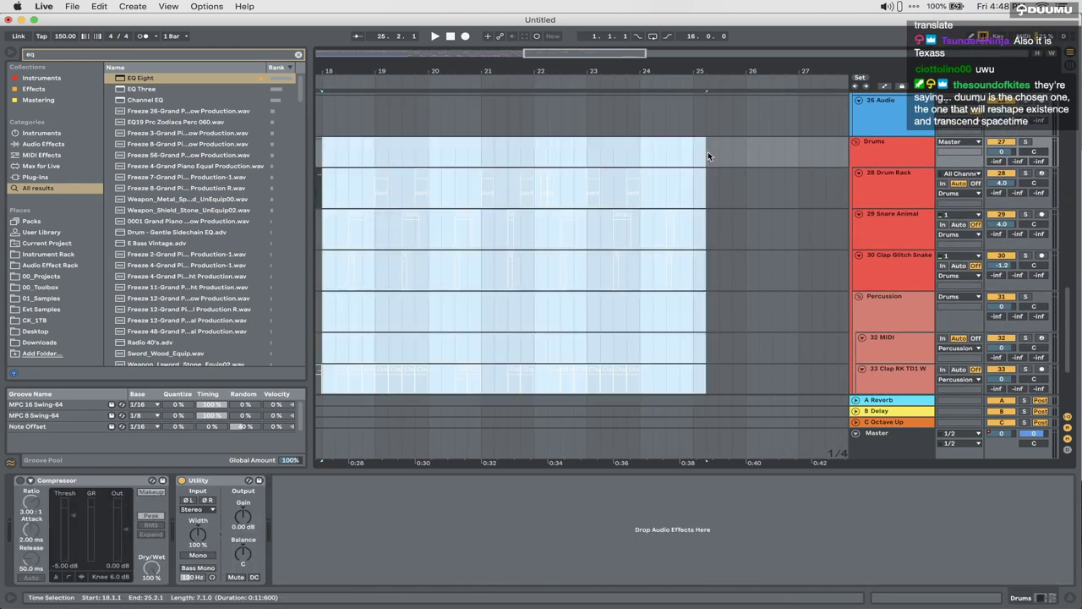
{"action": "key", "text": "0"}
Step: Delete the resampled audio clip between 19.1 and 19.3 on the 17 18-Audio 1 track
{"action": "scroll", "coordinate": [707, 155], "scroll_direction": "left", "scroll_amount": 4}
{"action": "scroll", "coordinate": [708, 154], "scroll_direction": "up", "scroll_amount": 10}
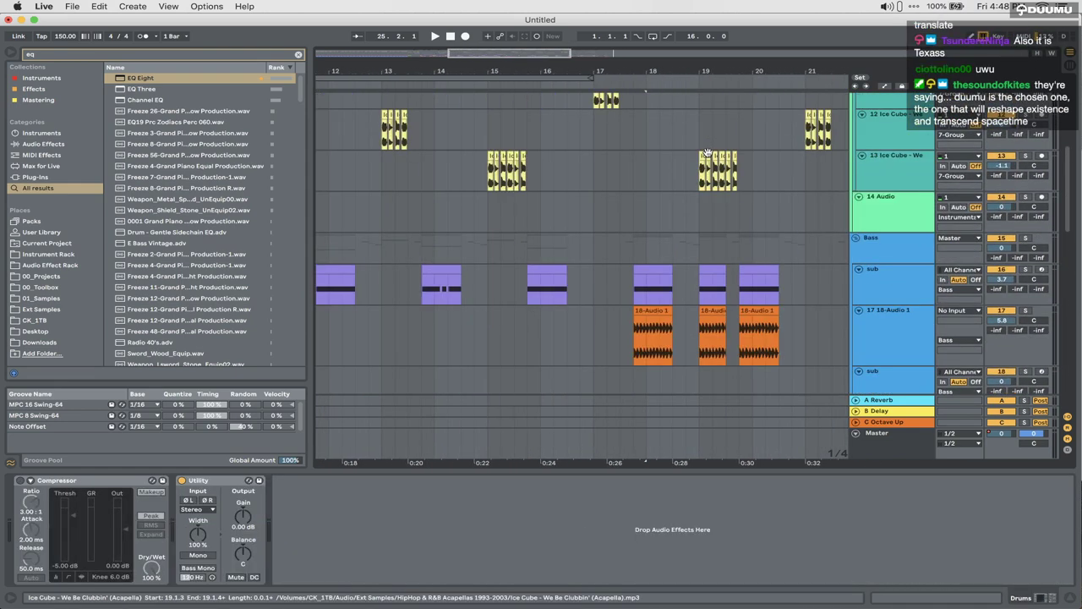
{"action": "scroll", "coordinate": [707, 151], "scroll_direction": "down", "scroll_amount": 10}
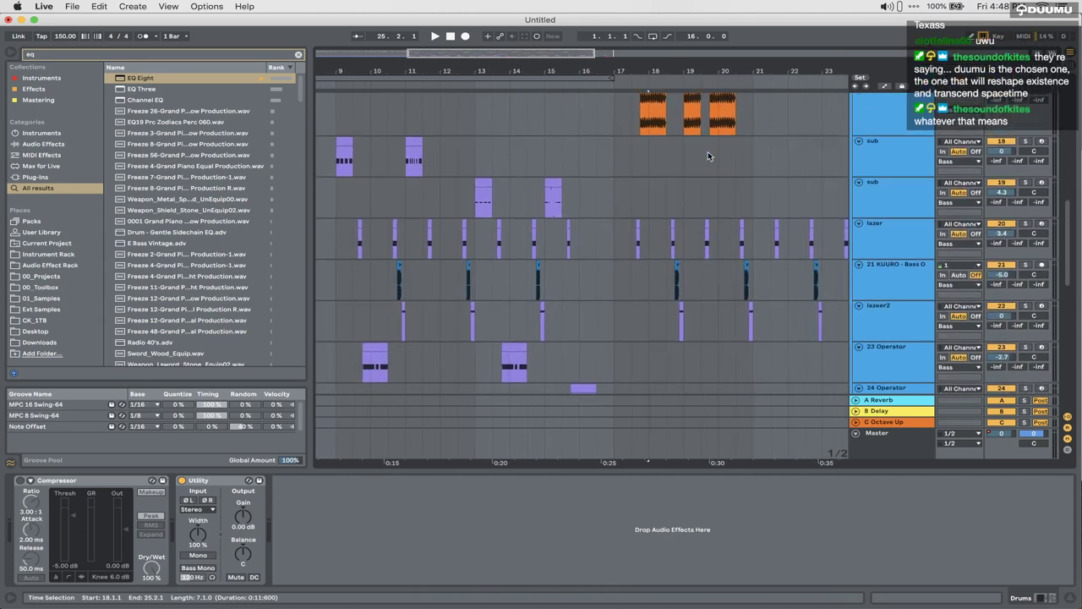
{"action": "scroll", "coordinate": [708, 151], "scroll_direction": "up", "scroll_amount": 2}
{"action": "scroll", "coordinate": [708, 151], "scroll_direction": "right", "scroll_amount": 1}
{"action": "left_click", "coordinate": [674, 125]}
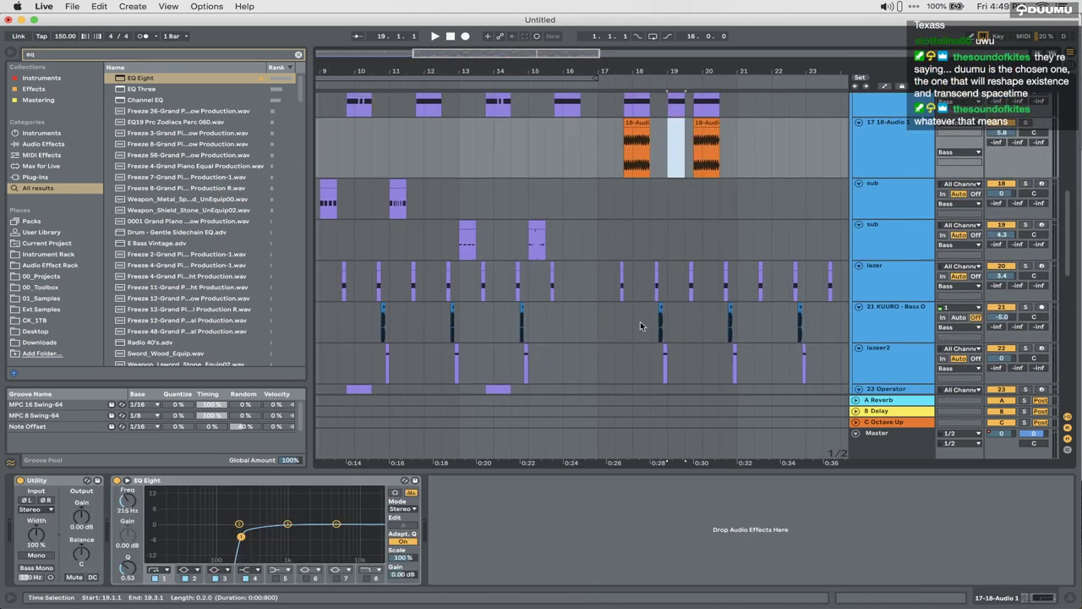
Step: Place a duplicate of the 23 Operator track directly below the 17 18-Audio 1 track
{"action": "scroll", "coordinate": [640, 326], "scroll_direction": "down", "scroll_amount": 2}
{"action": "left_click", "coordinate": [790, 356]}
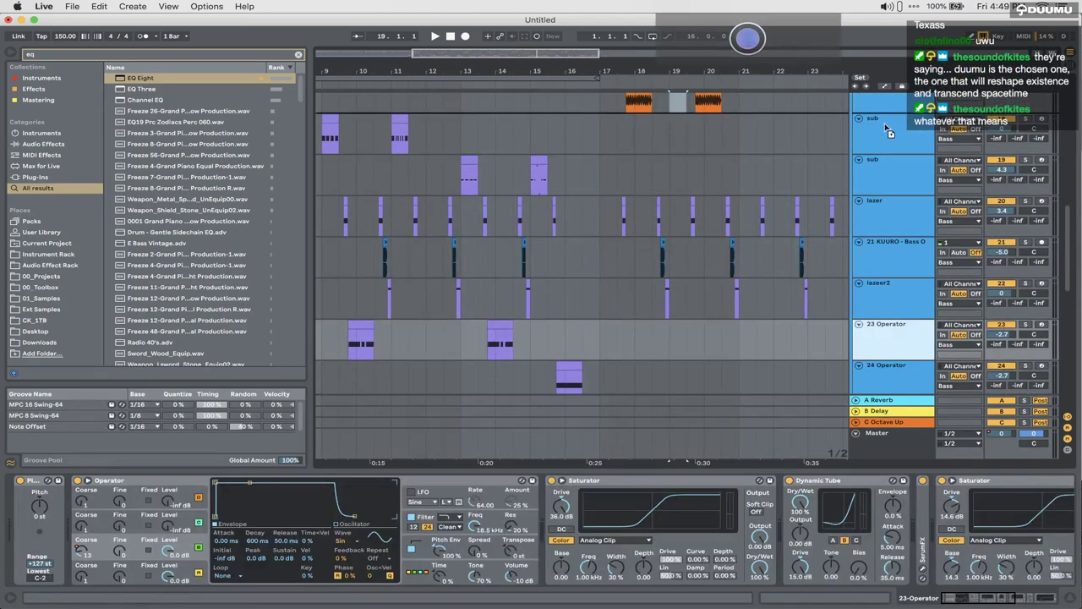
{"action": "scroll", "coordinate": [720, 176], "scroll_direction": "up", "scroll_amount": 3}
{"action": "scroll", "coordinate": [720, 177], "scroll_direction": "left", "scroll_amount": 2}
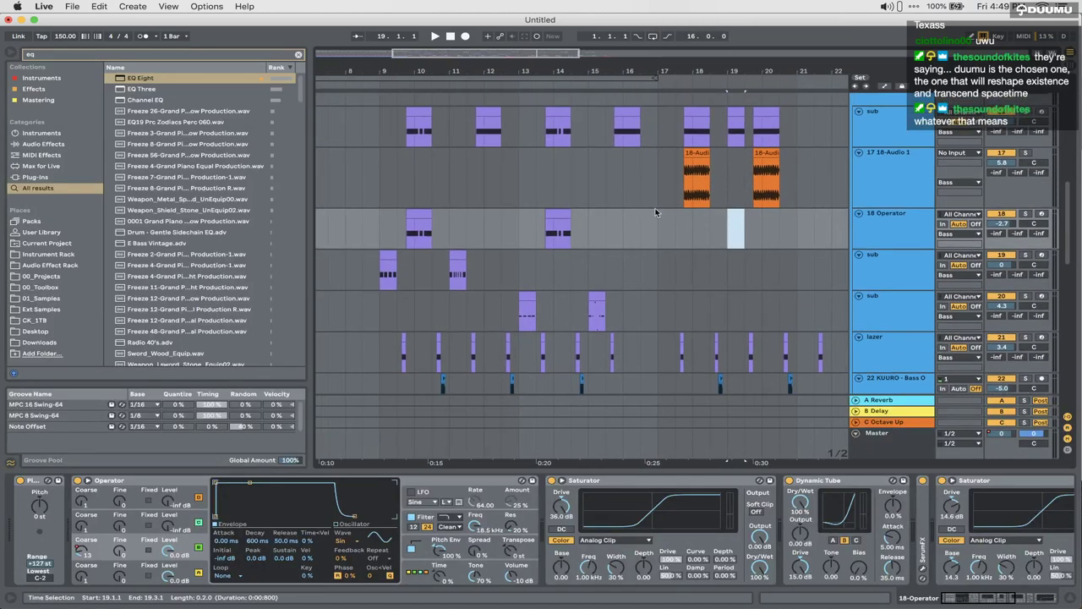
Step: Clear the old clips from the duplicated Operator track and place a D#0 note clip from 19.1 to 19.3
{"action": "left_click_drag", "start_coordinate": [606, 220], "coordinate": [479, 229]}
{"action": "key", "text": "Delete"}
{"action": "left_click_drag", "start_coordinate": [421, 210], "coordinate": [750, 222]}
{"action": "double_click", "coordinate": [740, 217]}
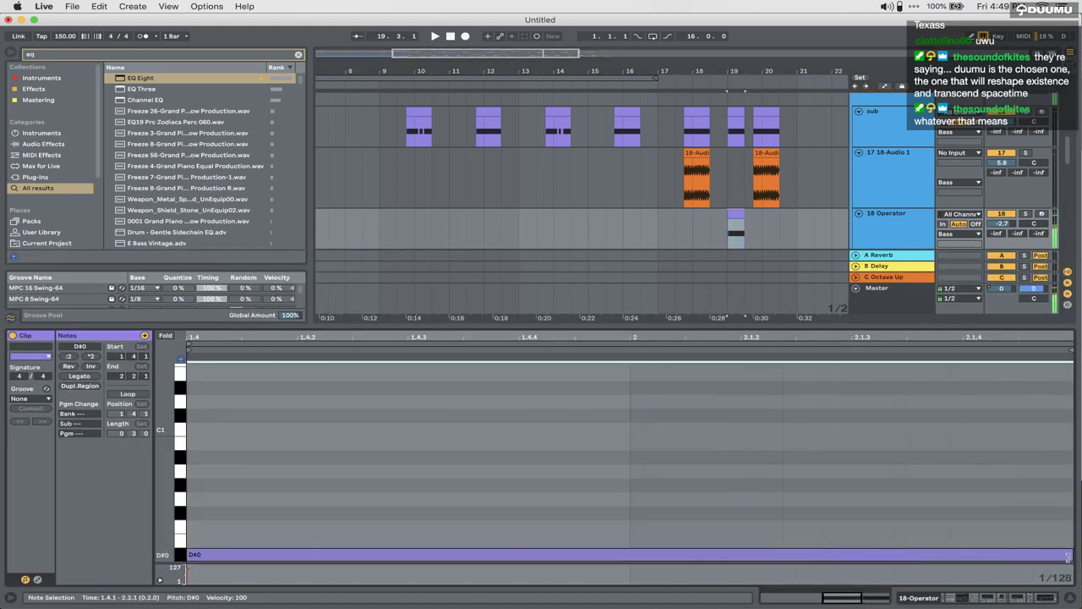
Step: Search the browser for "shaper", add Pluck Shaper.adg at the end of the 18 Operator track's device chain, and play the result
{"action": "left_click", "coordinate": [1003, 597]}
{"action": "key", "text": "super+f"}
{"action": "type", "text": "shaper"}
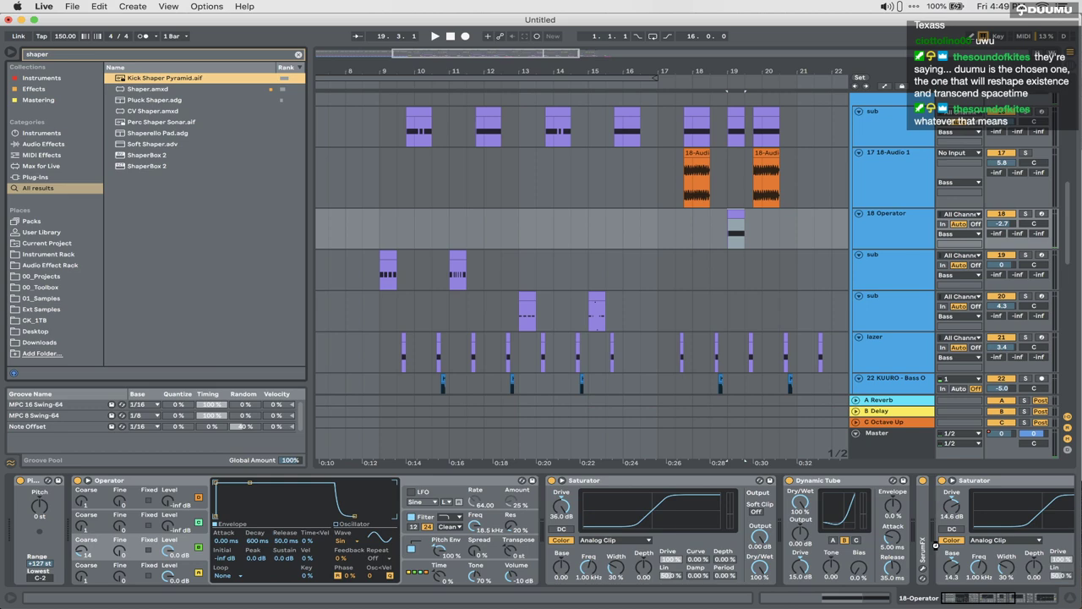
{"action": "key", "text": "Return"}
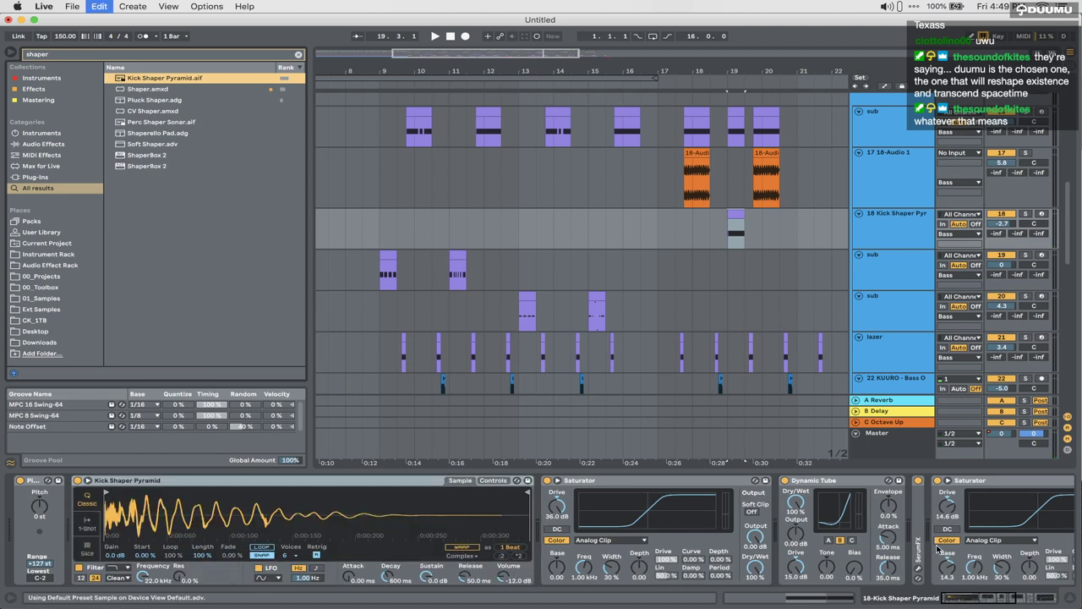
{"action": "key", "text": "super+z"}
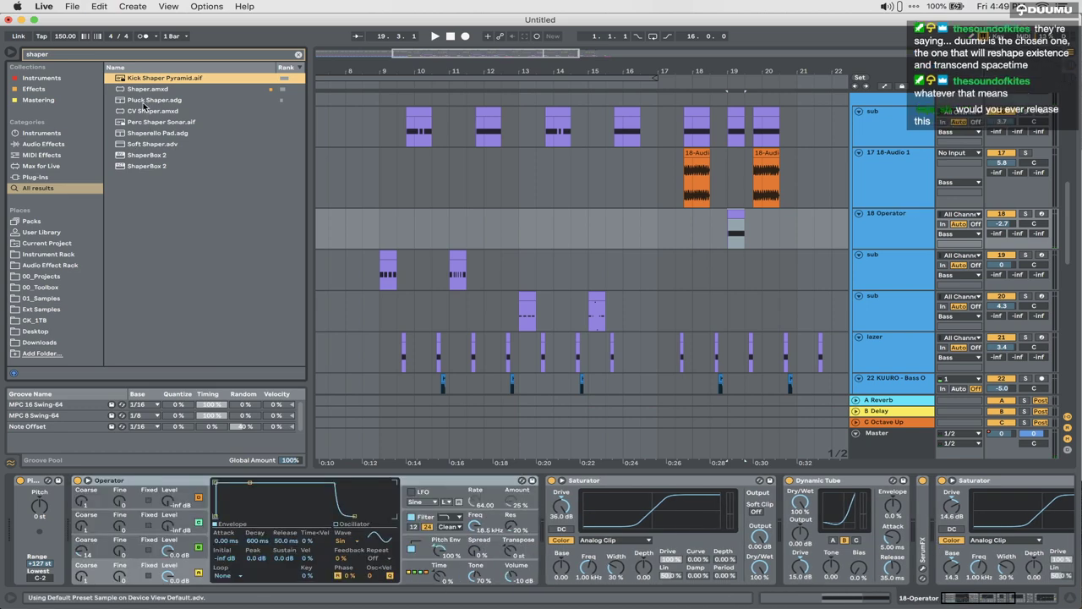
{"action": "left_click", "coordinate": [141, 100]}
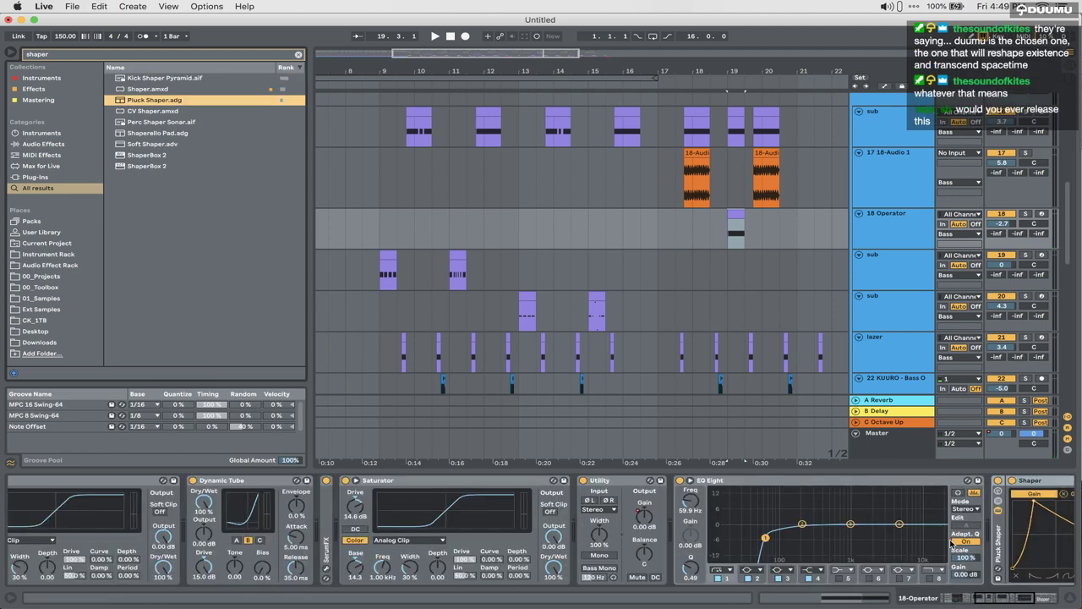
{"action": "left_click", "coordinate": [1009, 540]}
{"action": "left_click", "coordinate": [922, 535]}
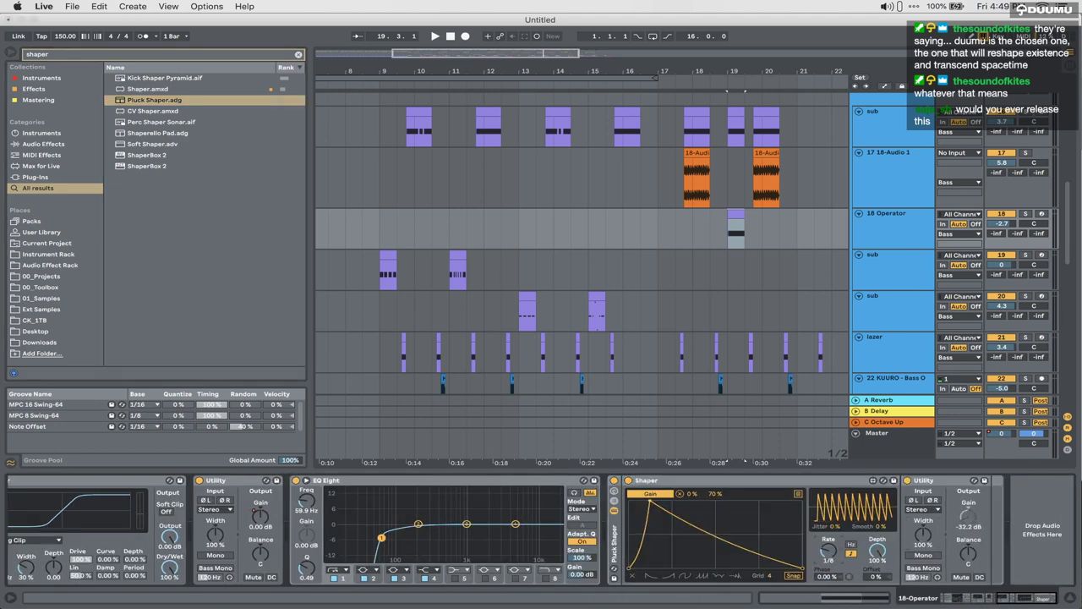
{"action": "key", "text": "space"}
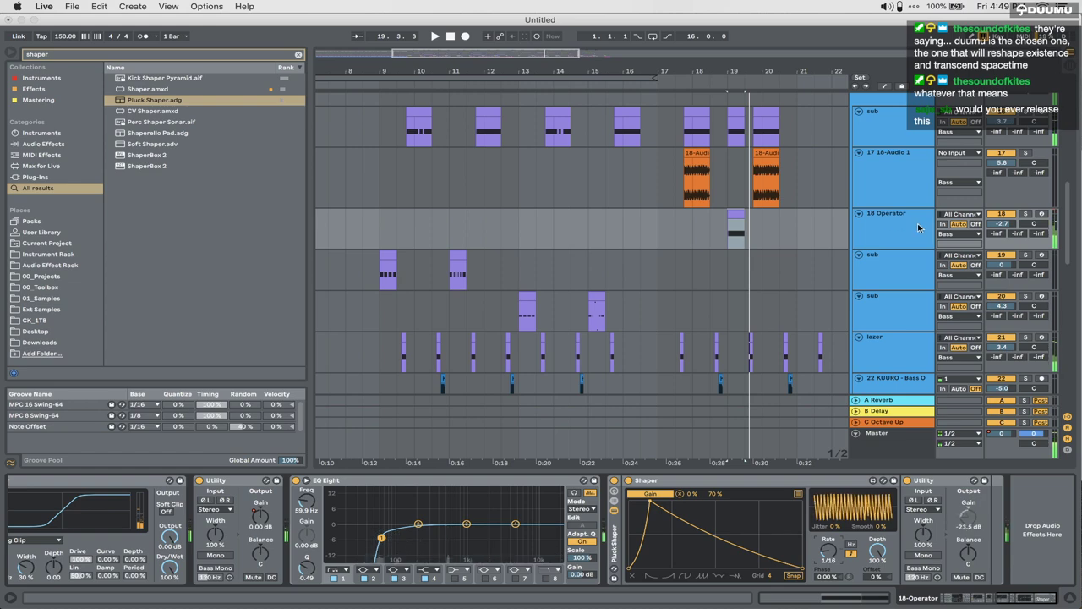
Step: Insert an audio track below 18 Operator and set its input source to 18-Operator
{"action": "key", "text": "super+t"}
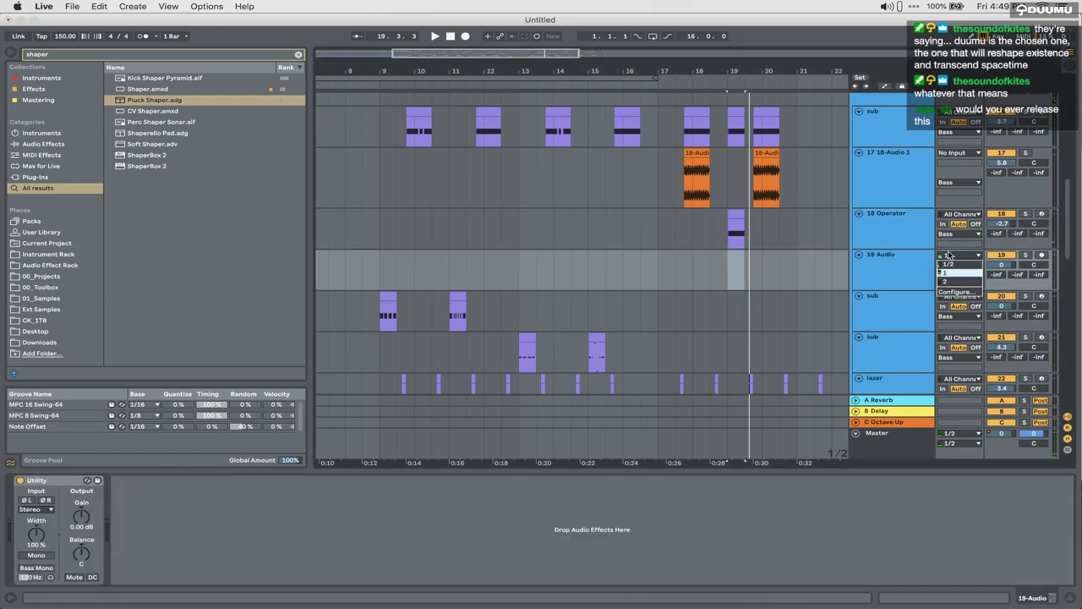
{"action": "left_click", "coordinate": [913, 295]}
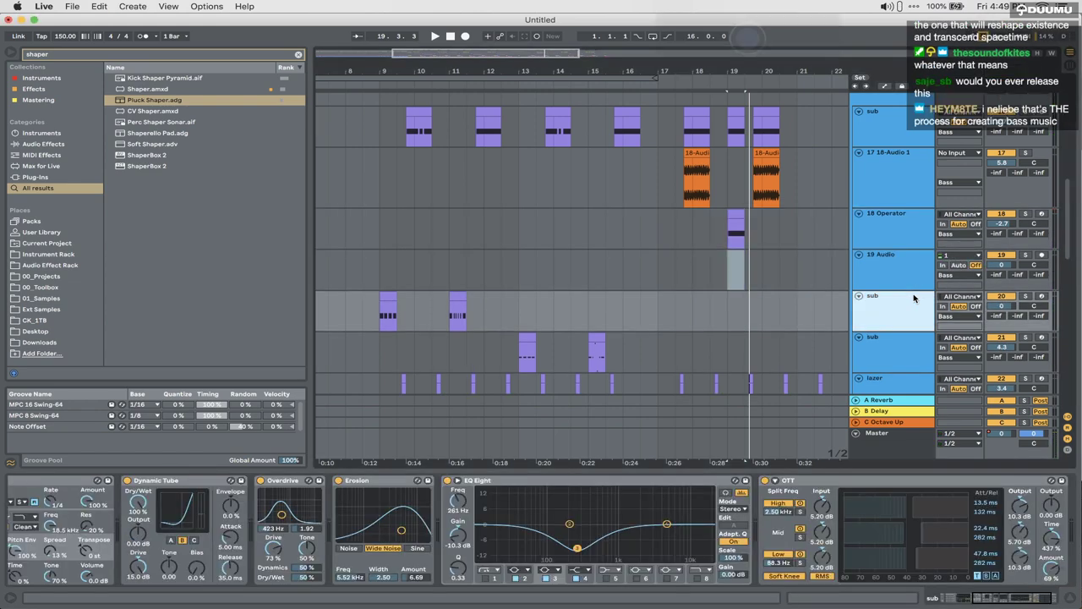
{"action": "left_click_drag", "start_coordinate": [913, 289], "coordinate": [913, 298]}
{"action": "left_click", "coordinate": [976, 255]}
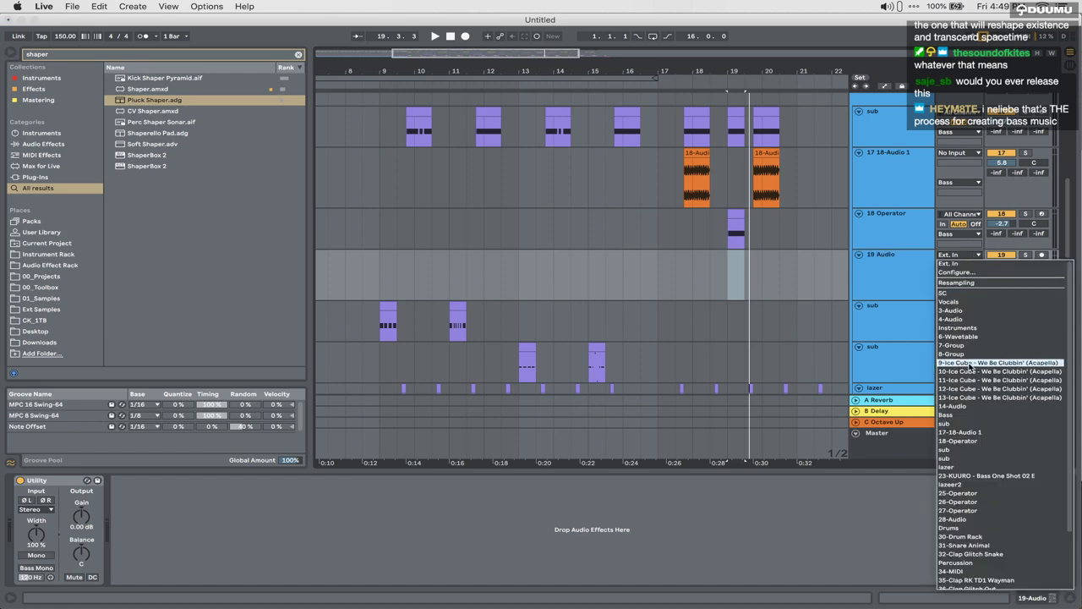
{"action": "left_click", "coordinate": [965, 441]}
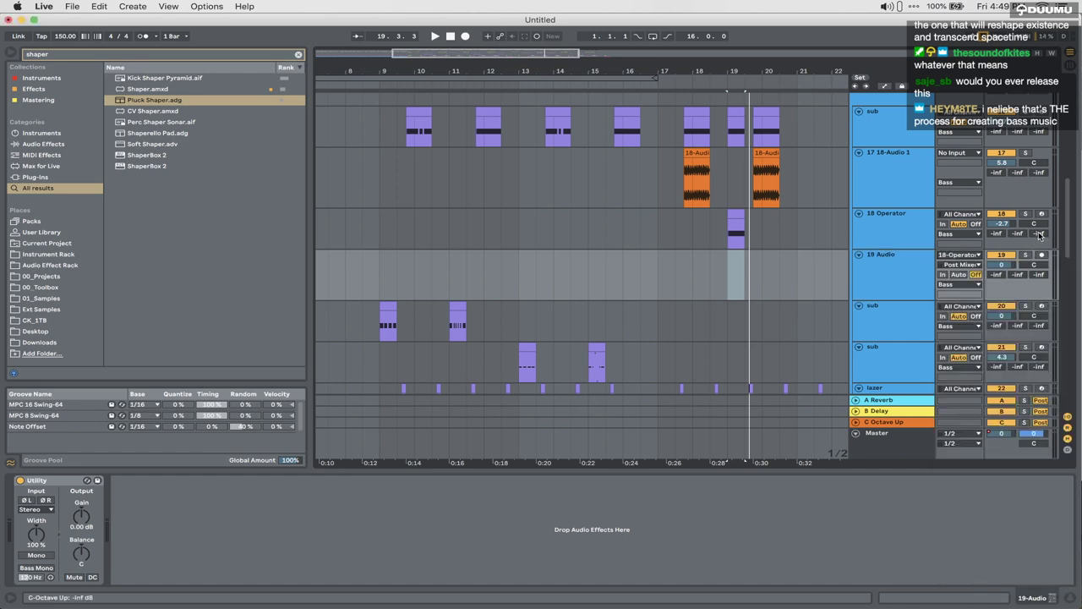
Step: Arm the 19 Audio track and record the Operator track's output from 18.3 until just past the 19.1 to 19.3 clip
{"action": "left_click", "coordinate": [710, 273]}
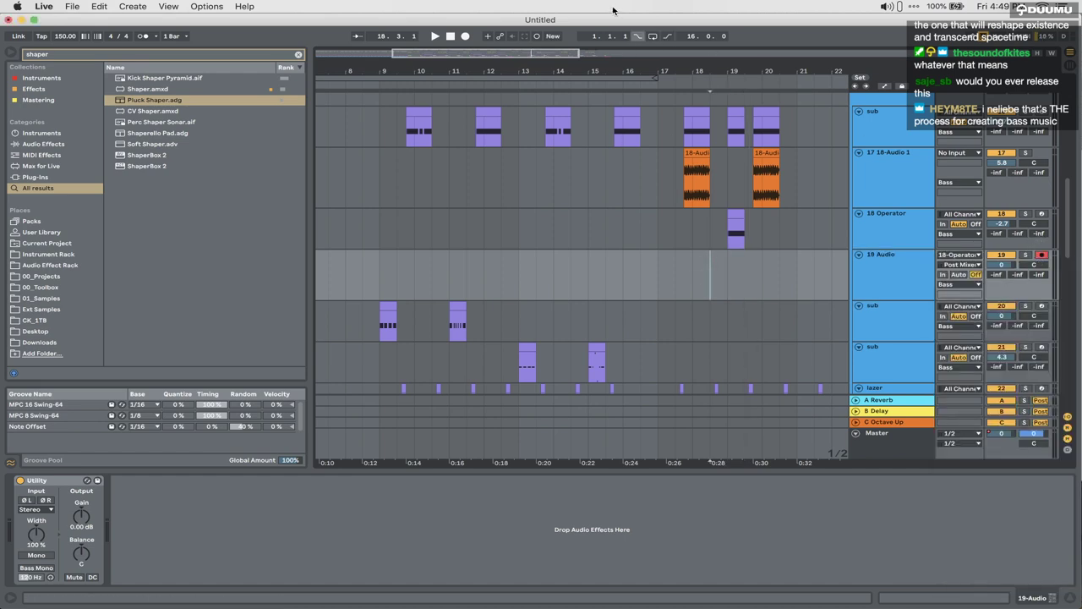
{"action": "left_click", "coordinate": [466, 36]}
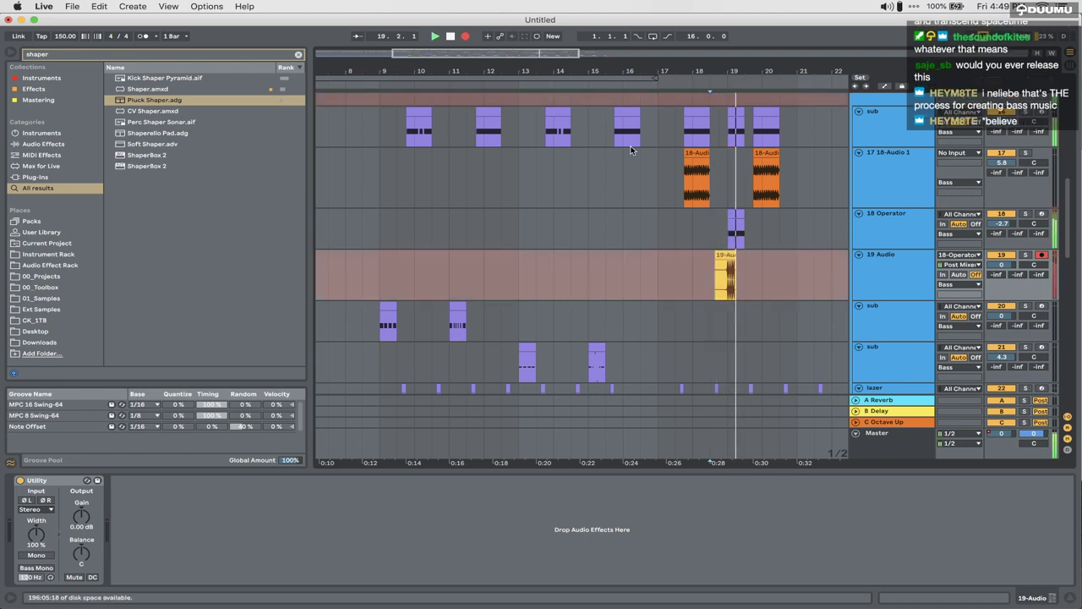
{"action": "key", "text": "space"}
{"action": "left_click", "coordinate": [731, 292]}
{"action": "scroll", "coordinate": [731, 292], "scroll_direction": "up", "scroll_amount": 5}
{"action": "scroll", "coordinate": [731, 292], "scroll_direction": "up", "scroll_amount": 5}
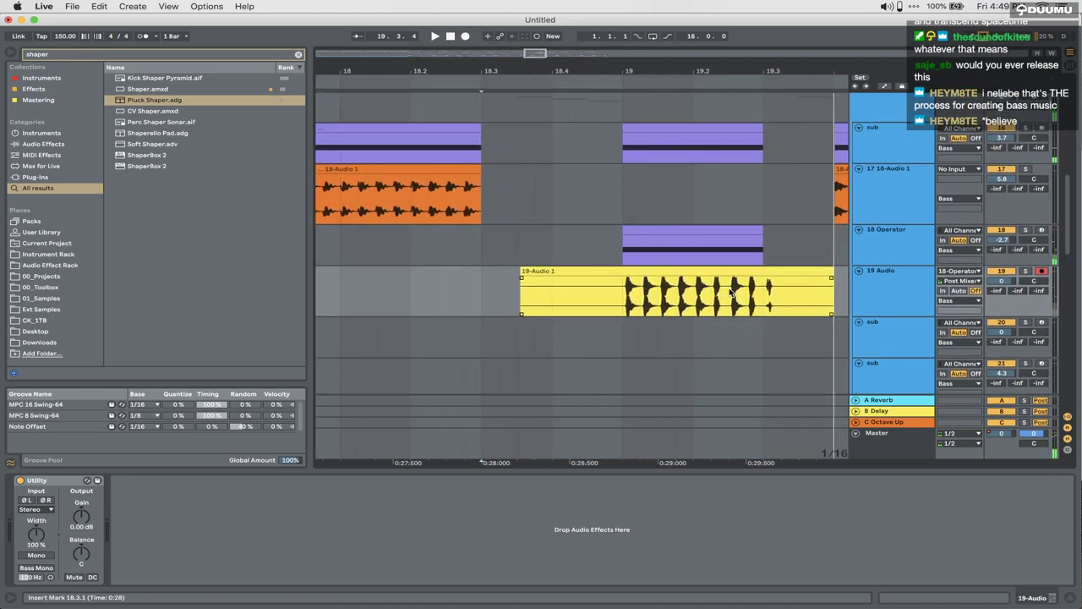
Step: Solo the 19 Audio track and play the recorded audio from 19.1
{"action": "left_click", "coordinate": [1026, 271]}
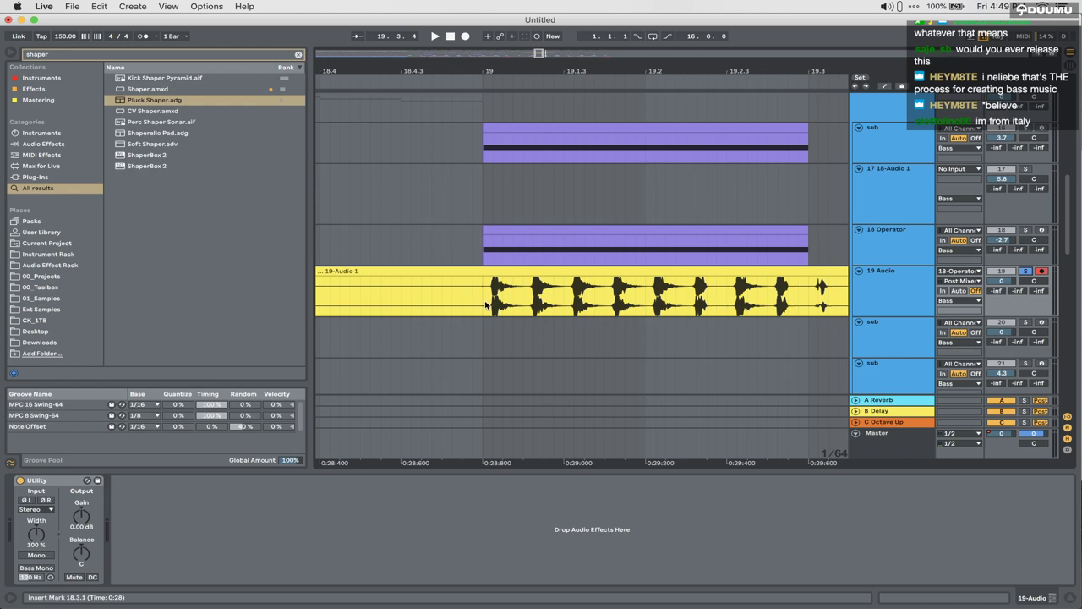
{"action": "left_click", "coordinate": [487, 304]}
{"action": "key", "text": "space"}
Step: Delete the source 18 Operator track and unsolo the recorded audio track
{"action": "left_click", "coordinate": [1010, 256]}
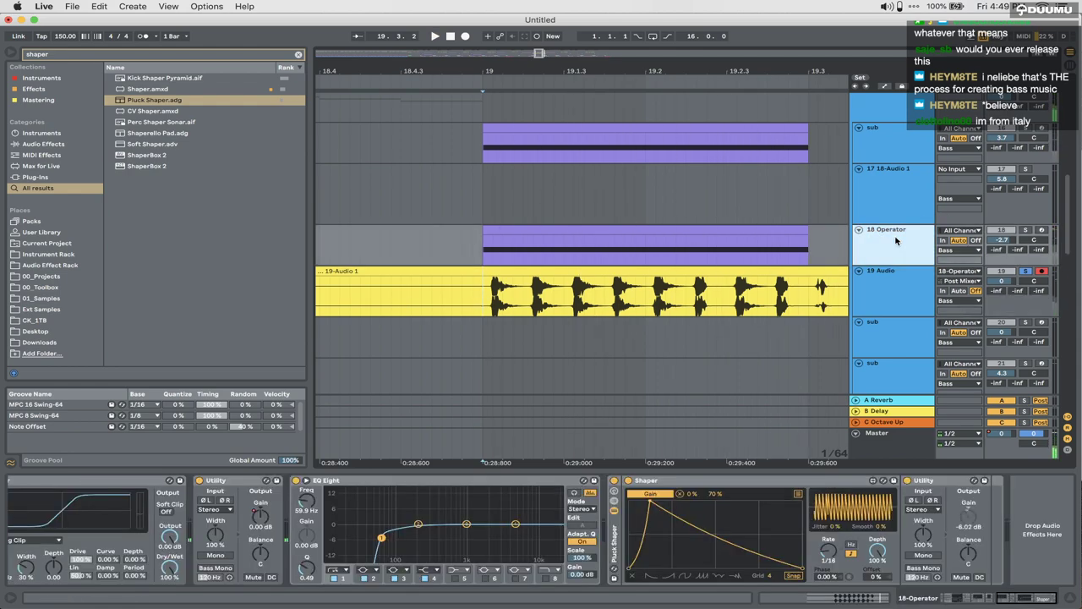
{"action": "key", "text": "Delete"}
{"action": "left_click", "coordinate": [1028, 231]}
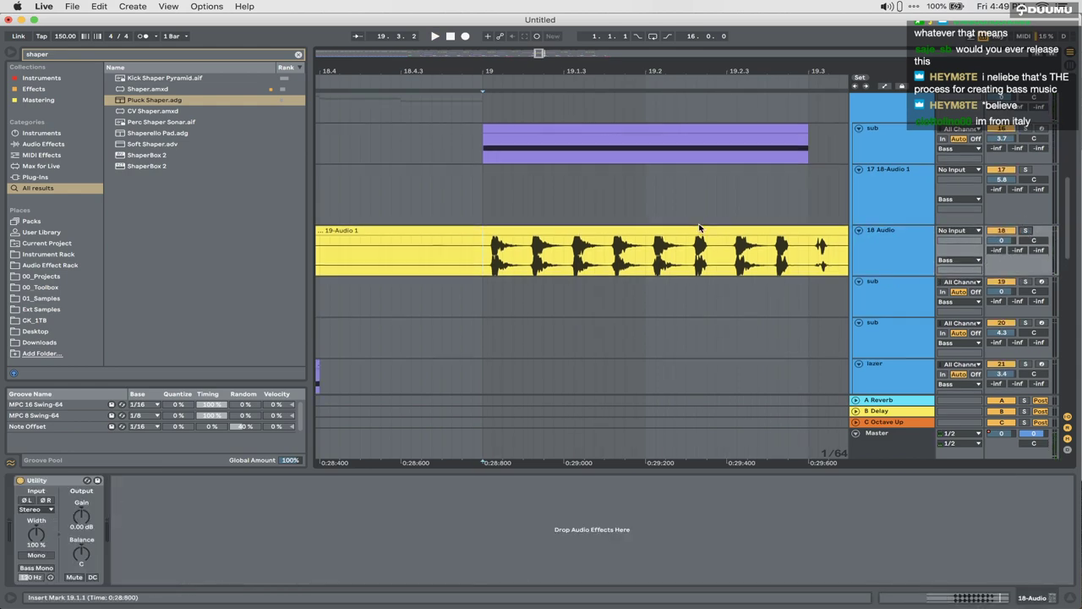
Step: Play the arrangement from 16.3.3 to hear the recorded bass clip in context
{"action": "scroll", "coordinate": [701, 228], "scroll_direction": "up", "scroll_amount": 10}
{"action": "scroll", "coordinate": [640, 130], "scroll_direction": "down", "scroll_amount": 8}
{"action": "scroll", "coordinate": [638, 126], "scroll_direction": "down", "scroll_amount": 10}
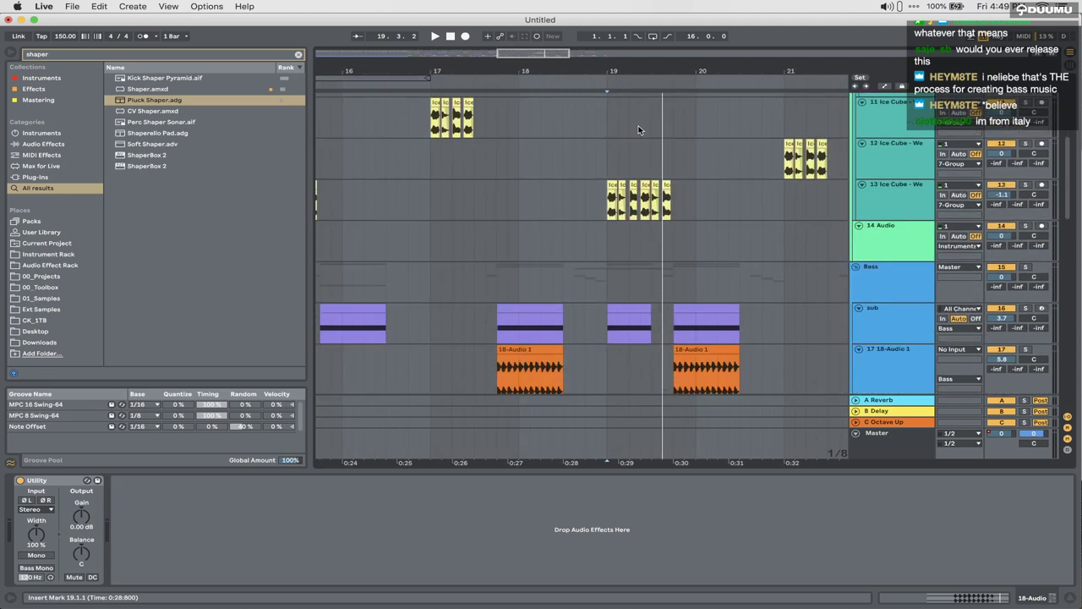
{"action": "left_click", "coordinate": [408, 282]}
{"action": "key", "text": "space"}
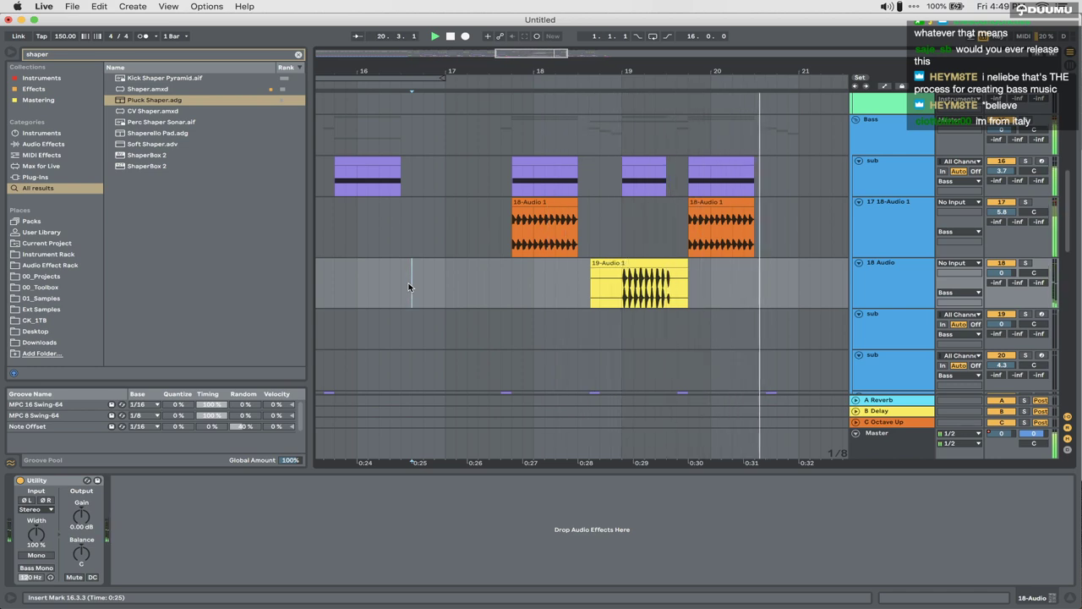
{"action": "key", "text": "space"}
Step: Transpose the resampled audio clip at 19.4 to -5 st and listen to it
{"action": "double_click", "coordinate": [713, 207]}
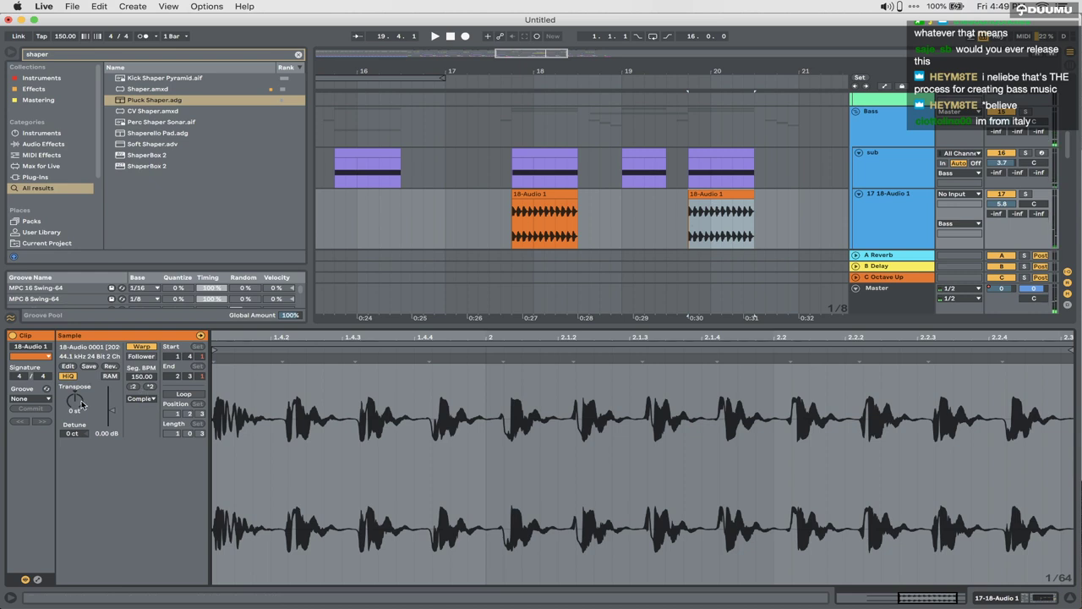
{"action": "left_click_drag", "start_coordinate": [81, 406], "coordinate": [81, 393]}
{"action": "key", "text": "space"}
{"action": "key", "text": "space"}
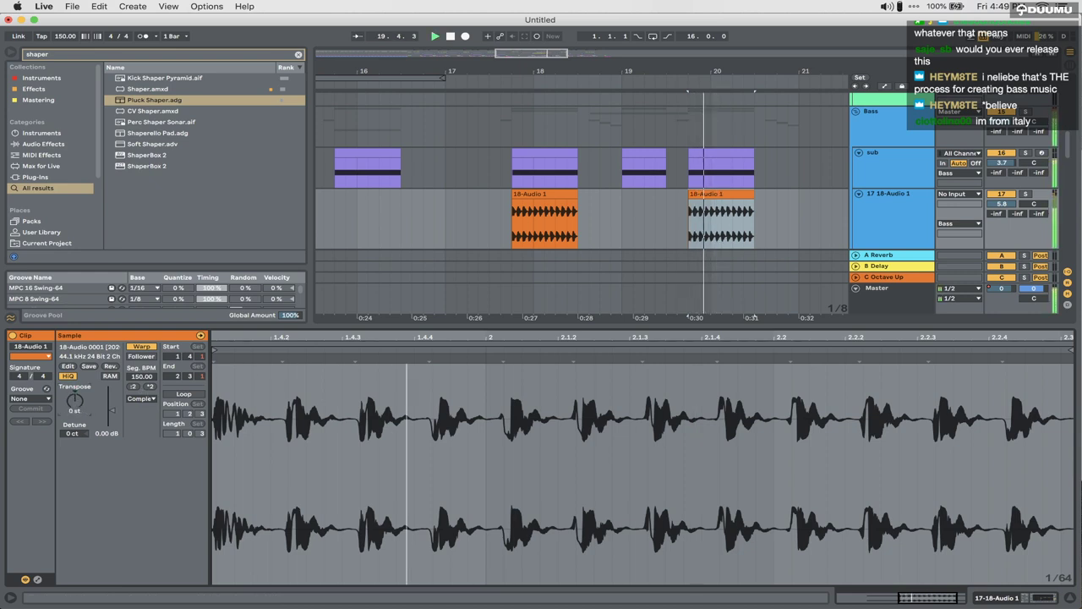
{"action": "key", "text": "space"}
{"action": "key", "text": "space"}
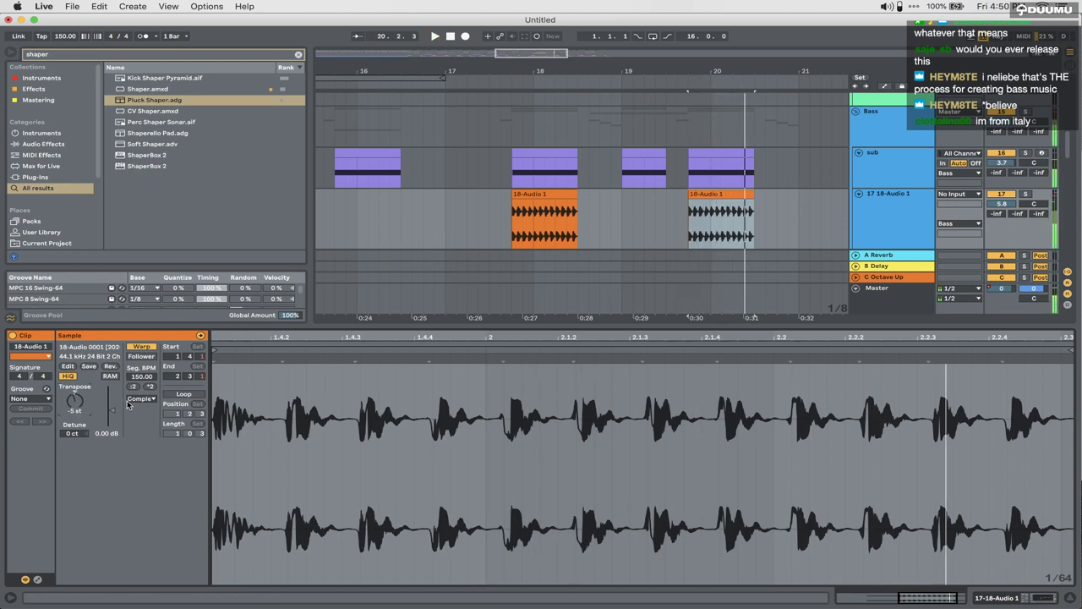
Step: Set the 19.4 audio clip's warp mode to Texture with a 263 grain size, and stretch the clip to three times its length
{"action": "left_click", "coordinate": [140, 398]}
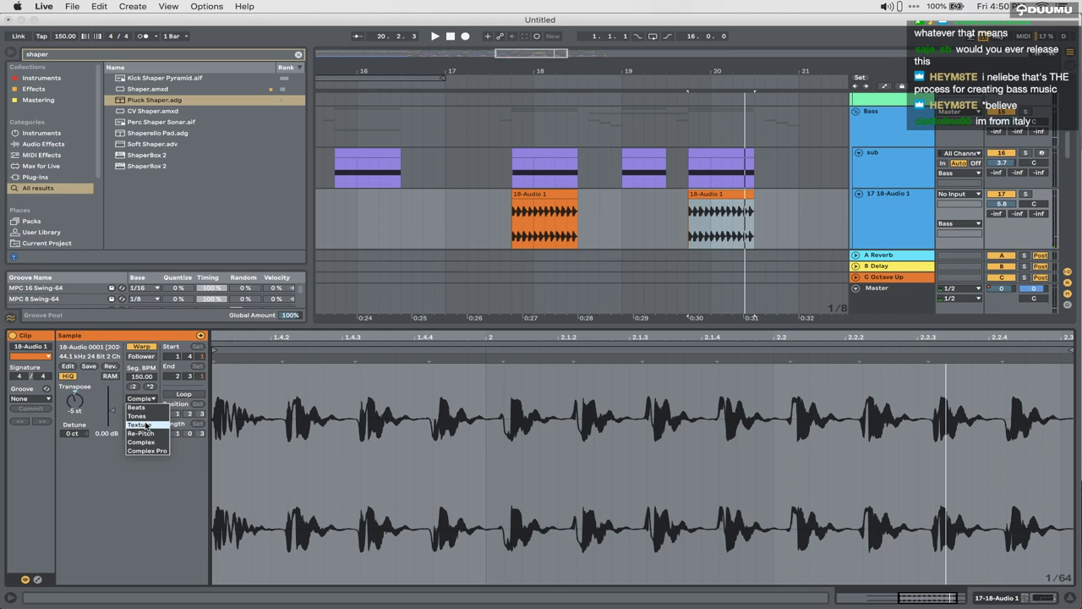
{"action": "left_click", "coordinate": [147, 424]}
{"action": "left_click_drag", "start_coordinate": [749, 194], "coordinate": [882, 203]}
{"action": "left_click", "coordinate": [750, 230]}
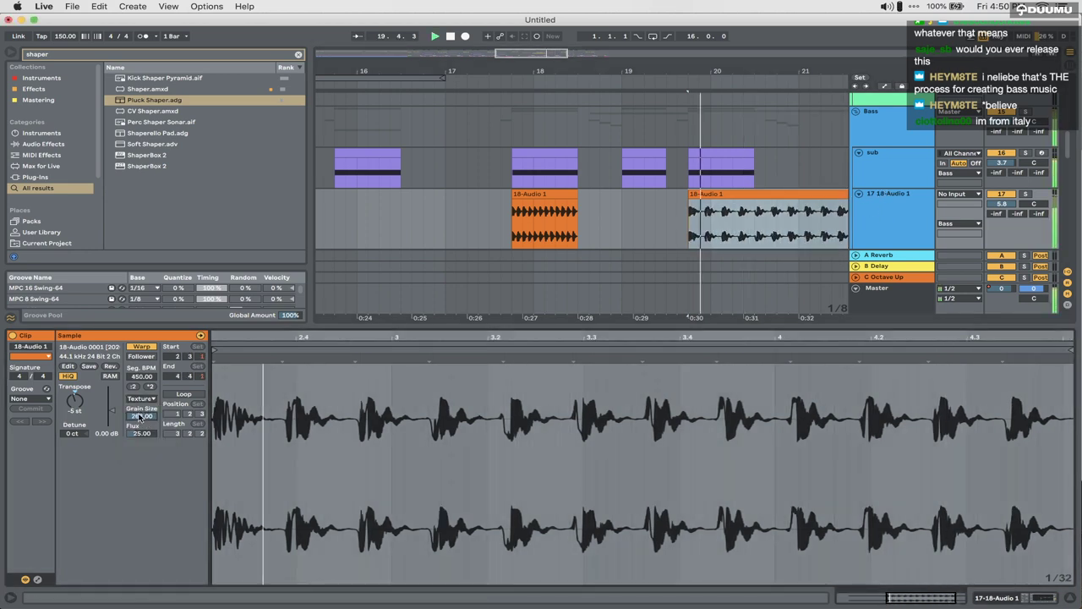
Step: Split the stretched audio clip at 20.3 and delete the part after the split
{"action": "left_click", "coordinate": [753, 230]}
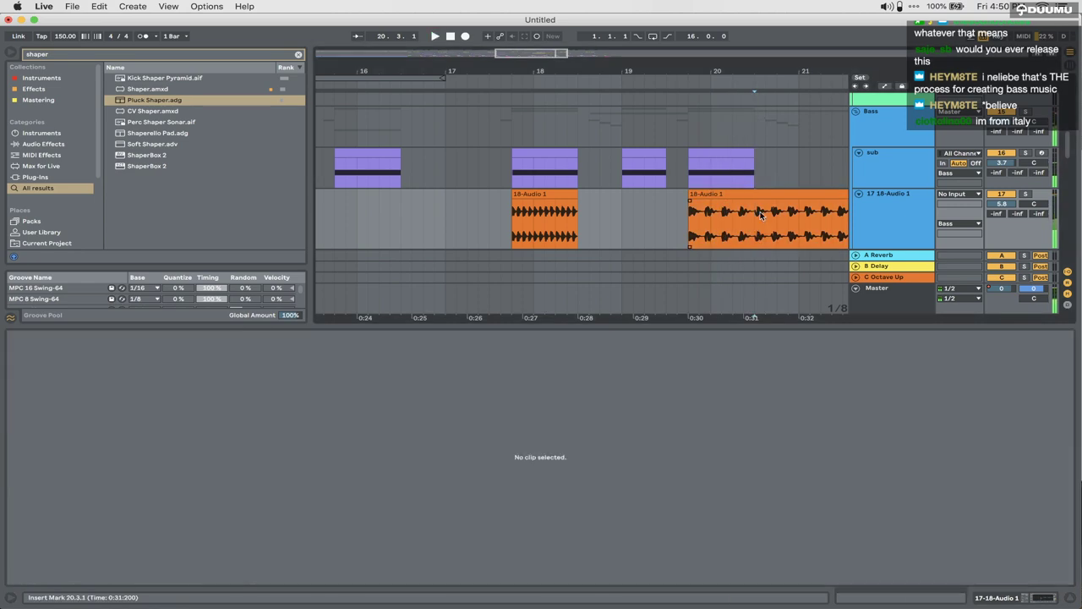
{"action": "key", "text": "super+e"}
{"action": "left_click", "coordinate": [770, 194]}
{"action": "key", "text": "Delete"}
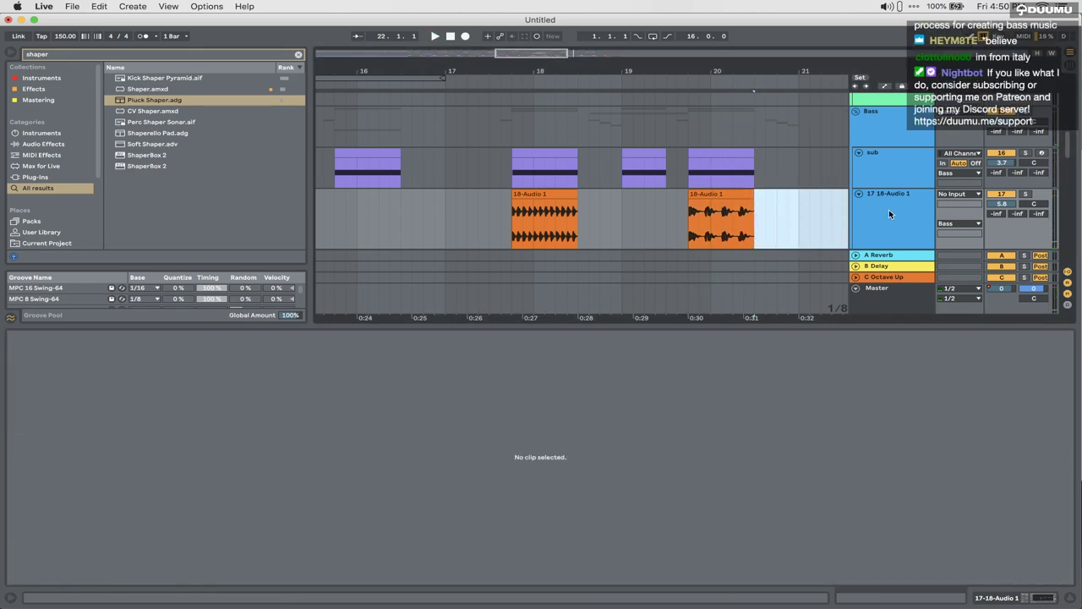
Step: Duplicate the 17 18-Audio 1 track, keeping only the 17.4 clip on the original and only the 19.4 clip on the duplicate
{"action": "left_click", "coordinate": [890, 213]}
{"action": "key", "text": "super+d"}
{"action": "left_click_drag", "start_coordinate": [624, 224], "coordinate": [481, 230]}
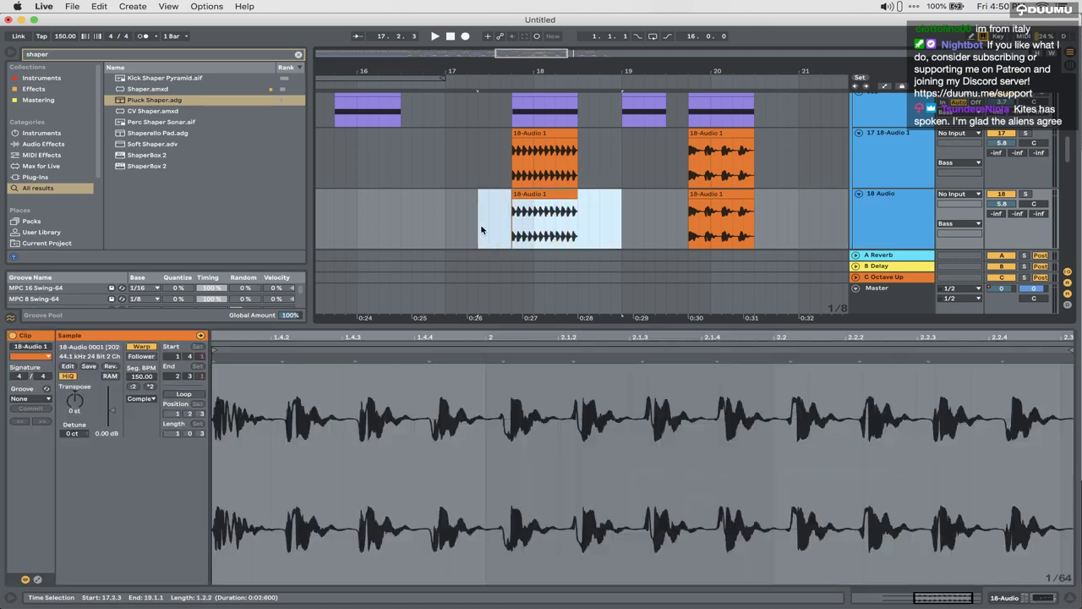
{"action": "key", "text": "Delete"}
{"action": "left_click_drag", "start_coordinate": [658, 172], "coordinate": [796, 141]}
{"action": "key", "text": "Delete"}
Step: Play the stretched clip from 19.4, hide the clip detail view, and select the 18 Audio track
{"action": "left_click", "coordinate": [718, 193]}
{"action": "key", "text": "space"}
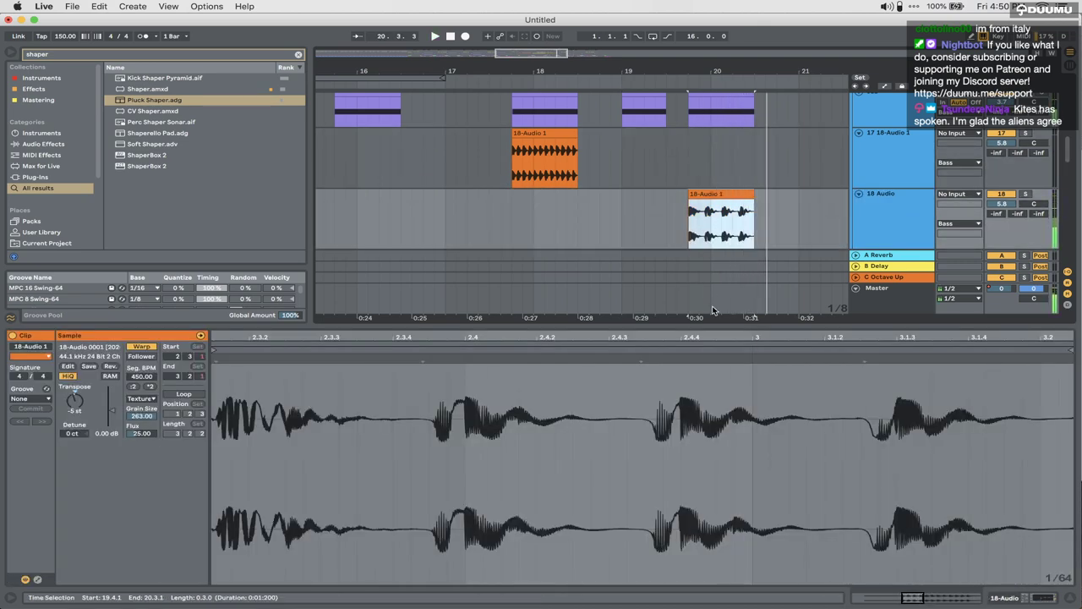
{"action": "key", "text": "super+alt+l"}
{"action": "left_click", "coordinate": [863, 230]}
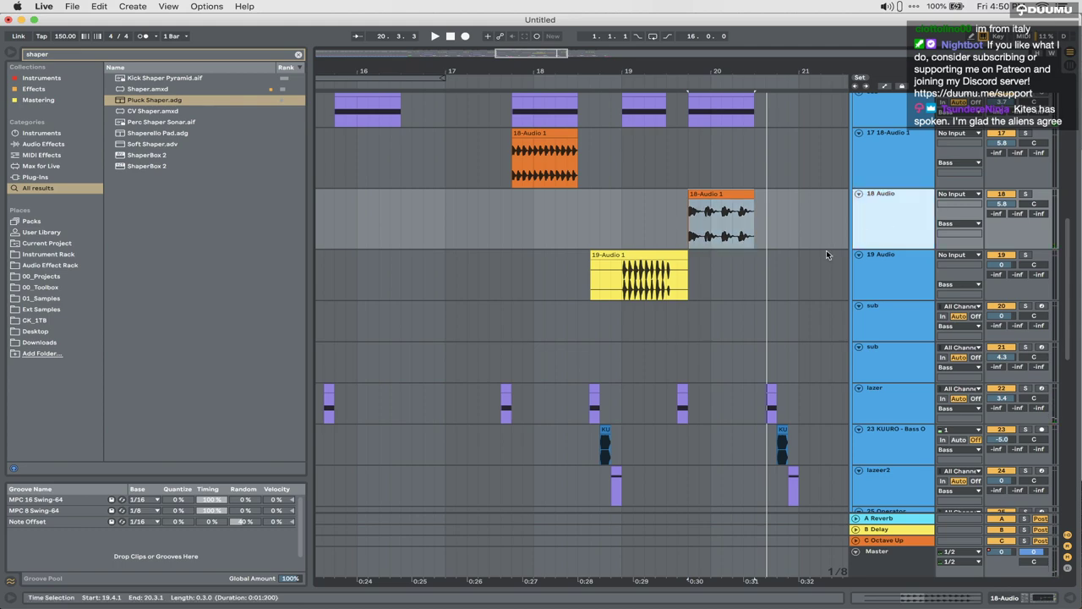
Step: Play the arrangement from bar 7 and review the bass tracks through bar 20
{"action": "scroll", "coordinate": [747, 292], "scroll_direction": "down", "scroll_amount": 5}
{"action": "scroll", "coordinate": [747, 292], "scroll_direction": "down", "scroll_amount": 6}
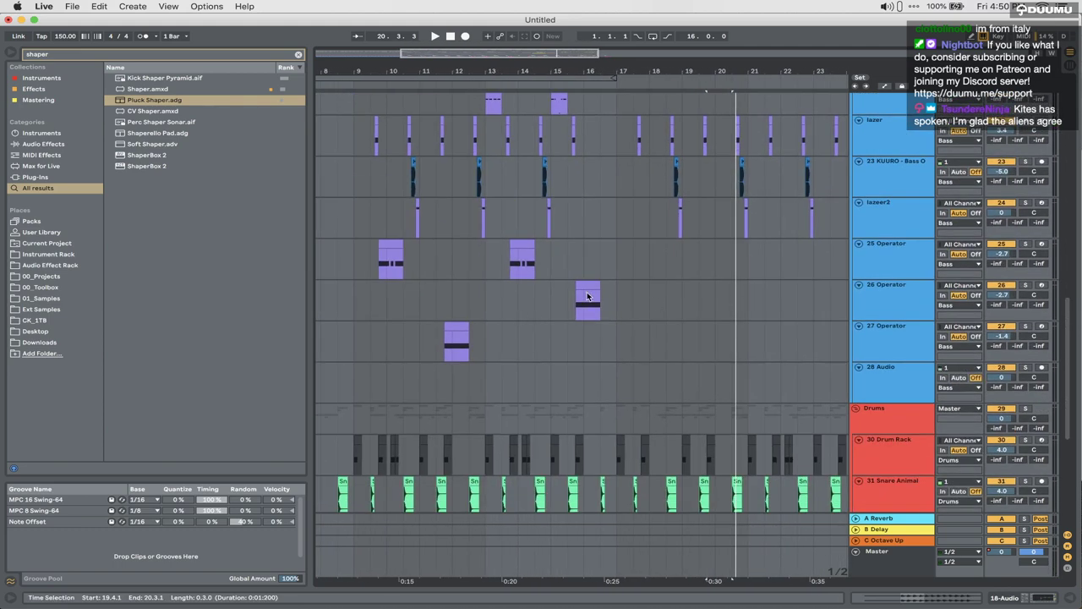
{"action": "left_click", "coordinate": [588, 284]}
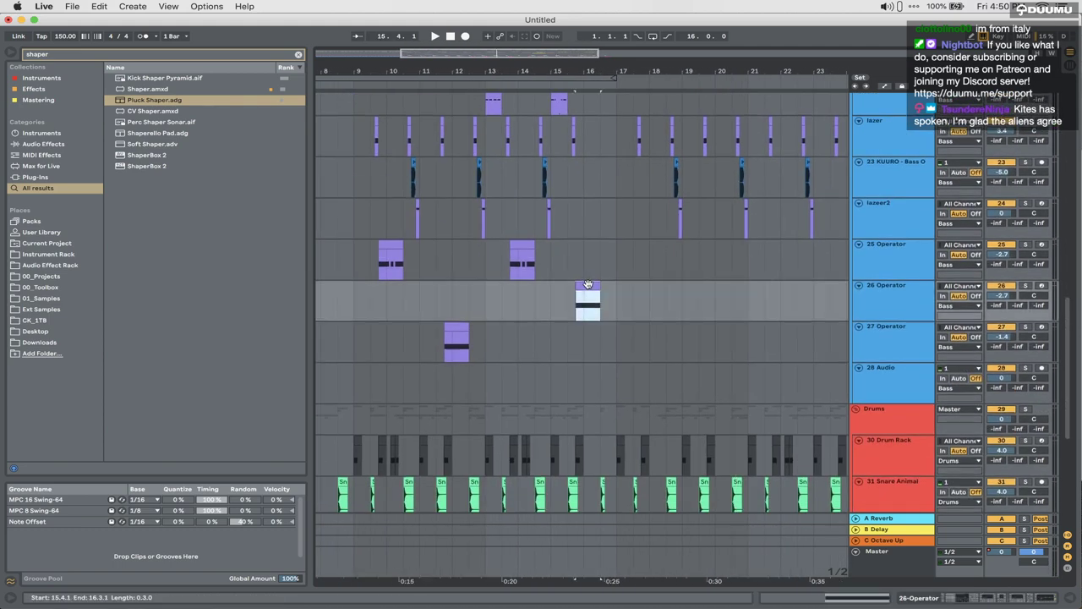
{"action": "scroll", "coordinate": [350, 273], "scroll_direction": "up", "scroll_amount": 1}
{"action": "scroll", "coordinate": [350, 273], "scroll_direction": "left", "scroll_amount": 2}
{"action": "left_click", "coordinate": [347, 282]}
{"action": "key", "text": "space"}
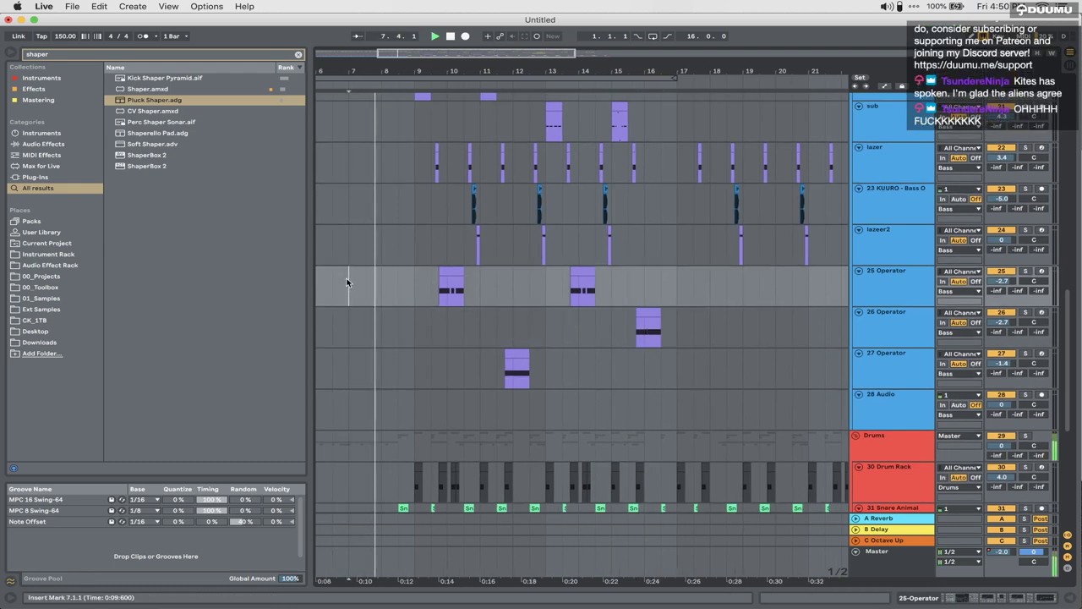
{"action": "scroll", "coordinate": [377, 292], "scroll_direction": "up", "scroll_amount": 3}
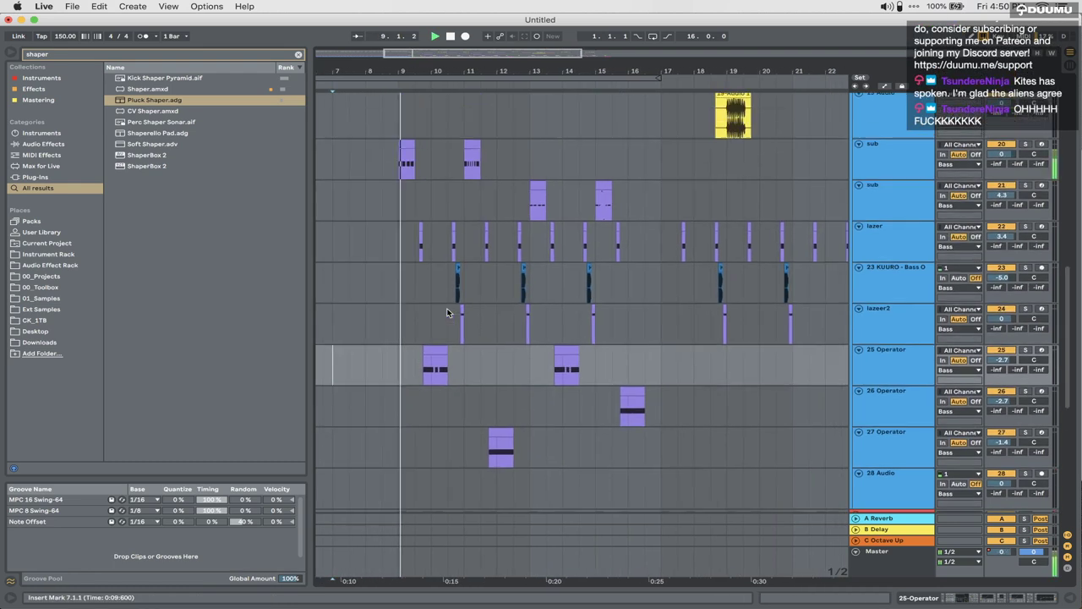
{"action": "scroll", "coordinate": [448, 313], "scroll_direction": "right", "scroll_amount": 1}
{"action": "scroll", "coordinate": [449, 313], "scroll_direction": "up", "scroll_amount": 5}
{"action": "scroll", "coordinate": [448, 313], "scroll_direction": "right", "scroll_amount": 1}
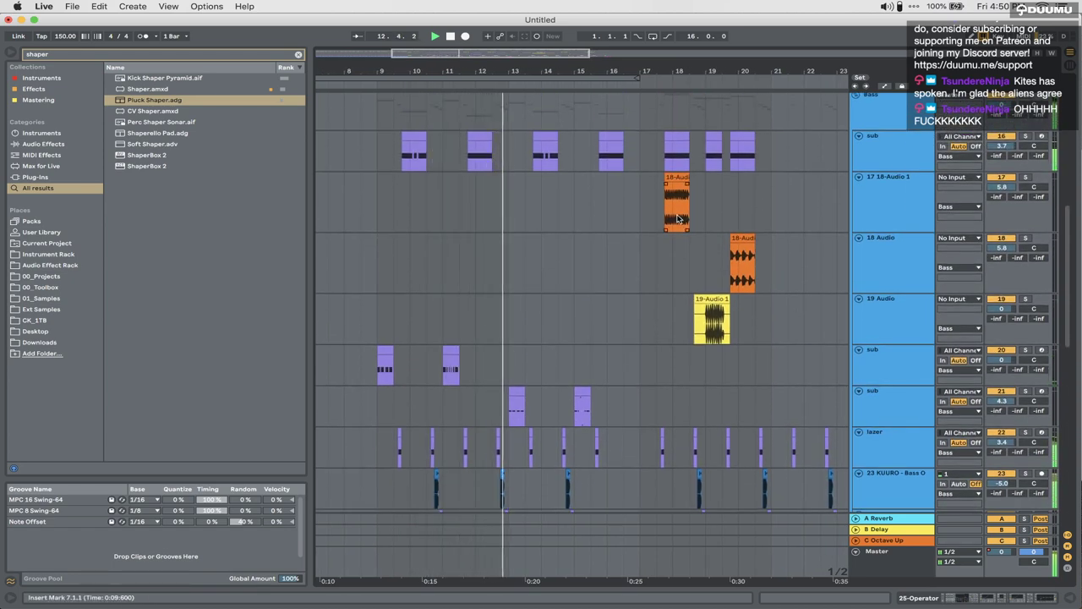
{"action": "scroll", "coordinate": [677, 218], "scroll_direction": "up", "scroll_amount": 2}
{"action": "scroll", "coordinate": [676, 218], "scroll_direction": "right", "scroll_amount": 1}
{"action": "scroll", "coordinate": [676, 218], "scroll_direction": "up", "scroll_amount": 2}
{"action": "scroll", "coordinate": [676, 218], "scroll_direction": "right", "scroll_amount": 1}
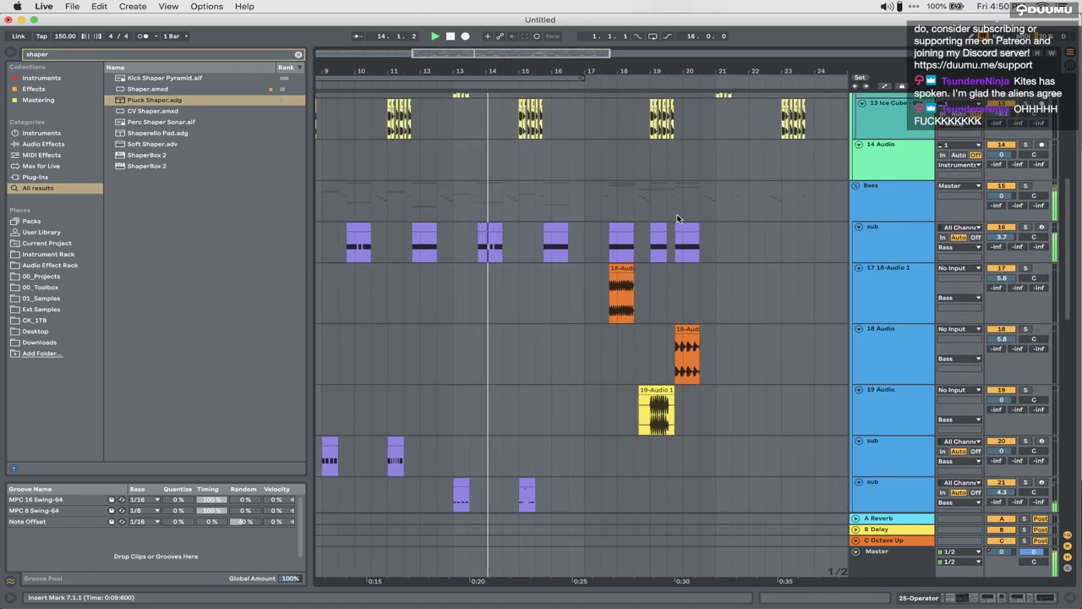
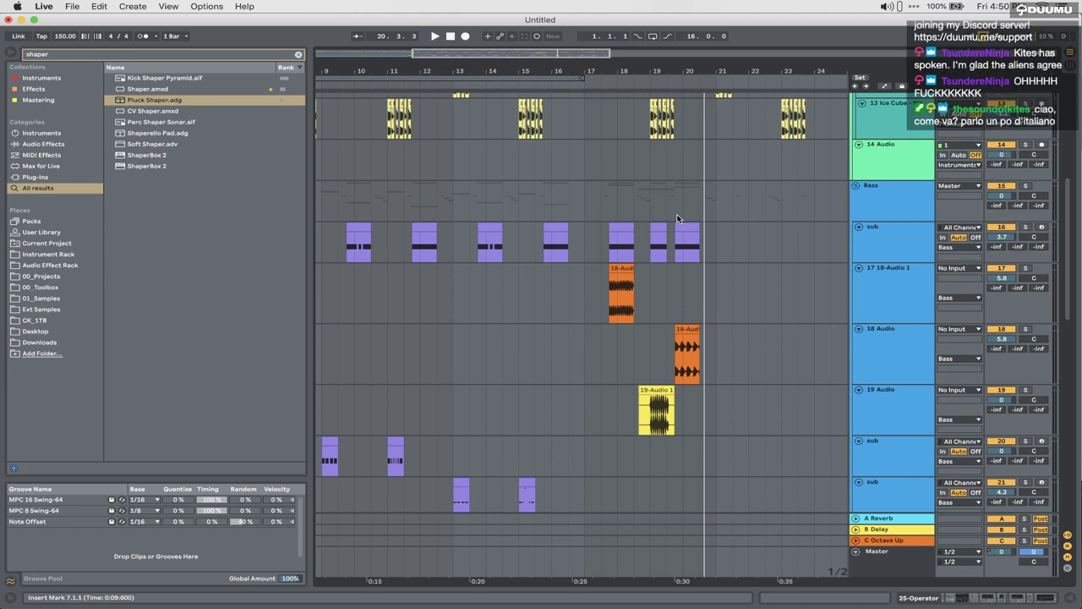
Step: Duplicate the 16 sub track, keeping only the clips before bar 17 on the original and only those from bar 17 on the duplicate
{"action": "left_click", "coordinate": [873, 247]}
{"action": "key", "text": "super+d"}
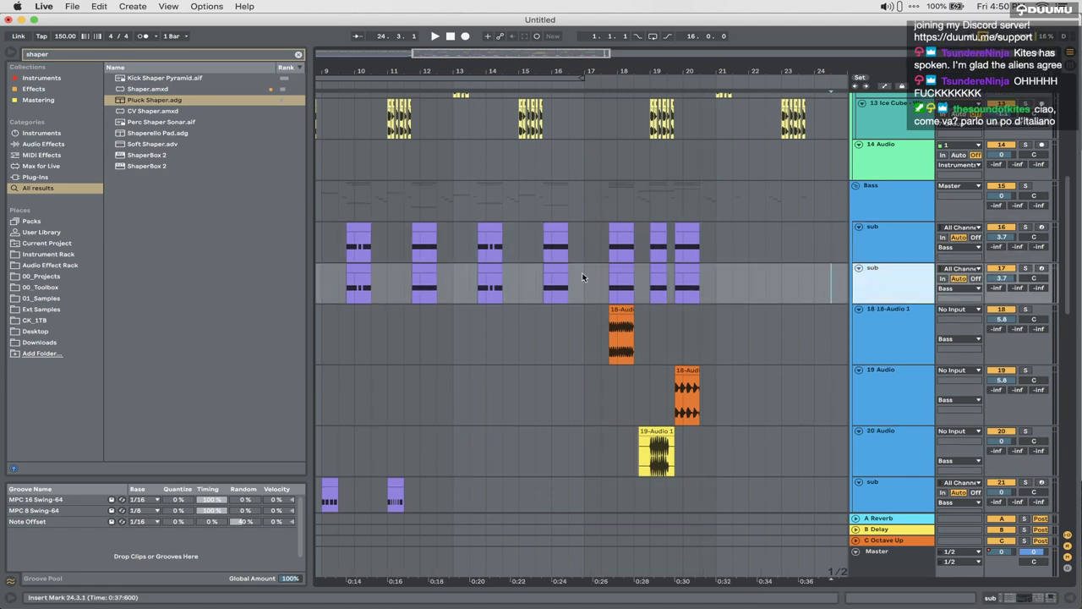
{"action": "left_click_drag", "start_coordinate": [581, 272], "coordinate": [285, 285]}
{"action": "key", "text": "Delete"}
{"action": "left_click_drag", "start_coordinate": [586, 242], "coordinate": [653, 238]}
{"action": "left_click", "coordinate": [719, 237], "text": "shift"}
{"action": "key", "text": "Delete"}
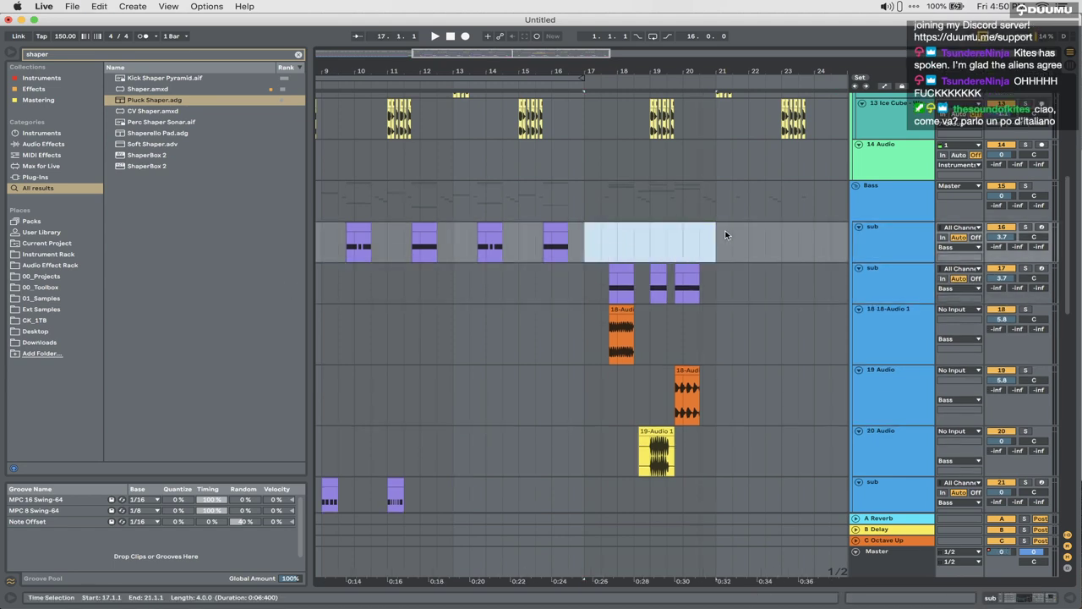
Step: Solo the duplicated sub track, play its 17.4 clip, and show the track's devices
{"action": "left_click", "coordinate": [1025, 268]}
{"action": "left_click", "coordinate": [614, 277]}
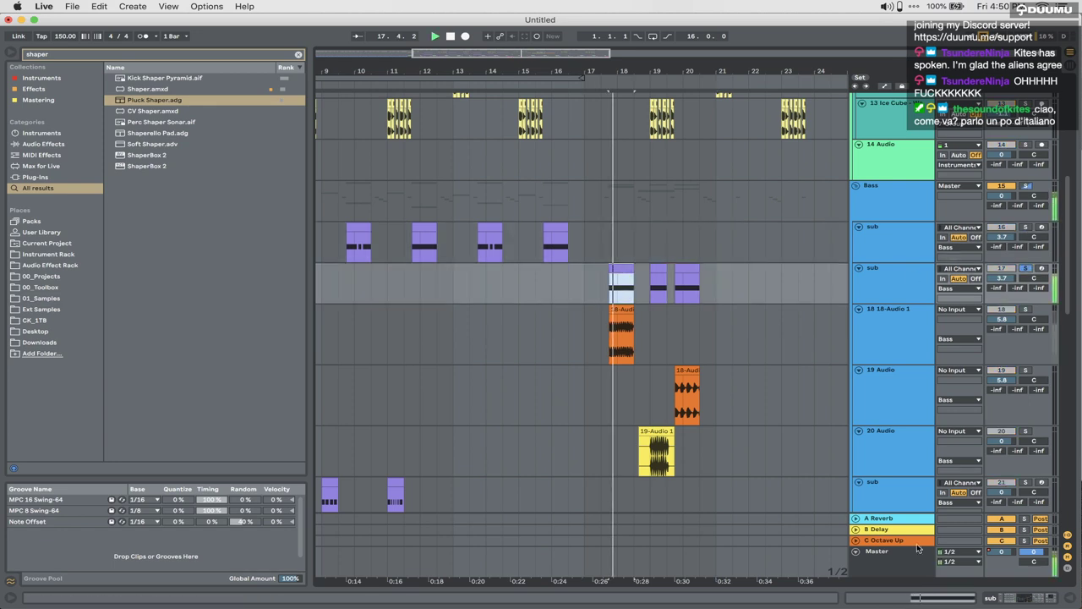
{"action": "left_click", "coordinate": [993, 598]}
{"action": "left_click", "coordinate": [169, 553]}
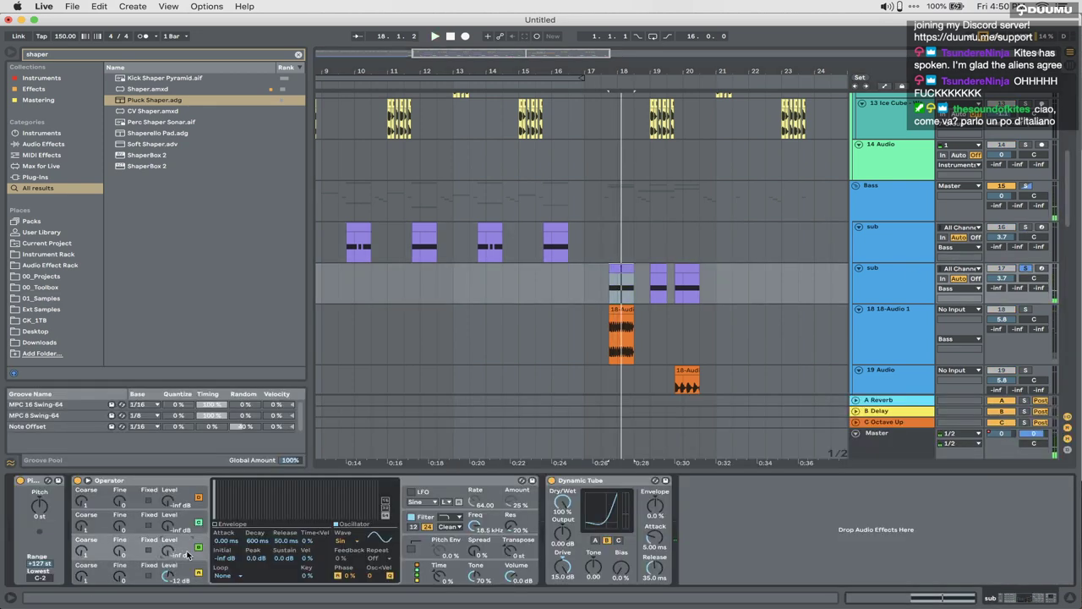
Step: Change the sub's Operator algorithm and set oscillator C to an SqD wave at -26 dB while auditioning the clip
{"action": "left_click", "coordinate": [411, 570]}
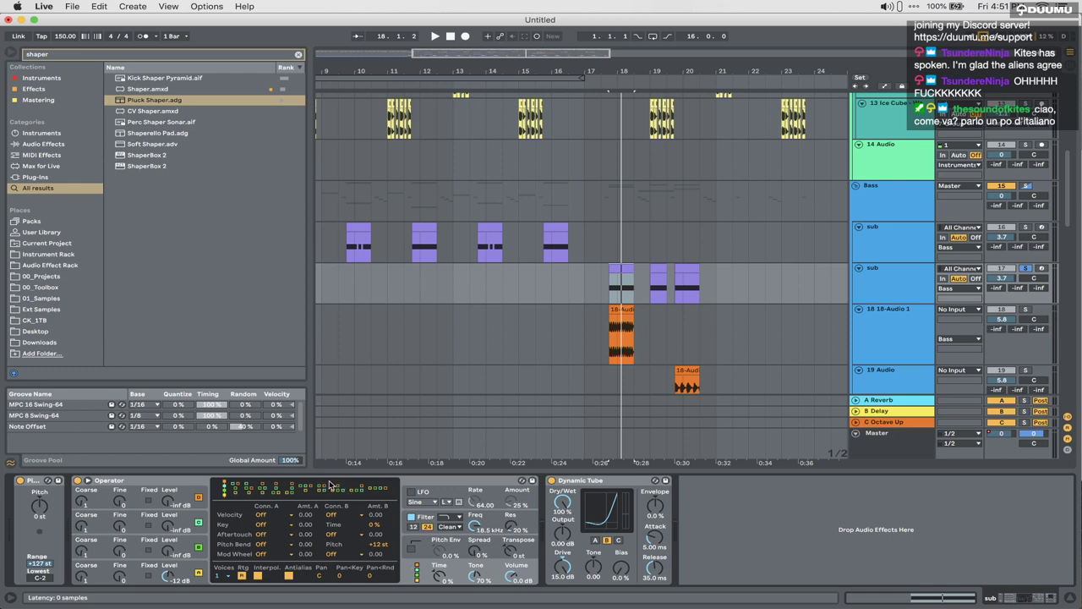
{"action": "left_click_drag", "start_coordinate": [169, 526], "coordinate": [169, 518]}
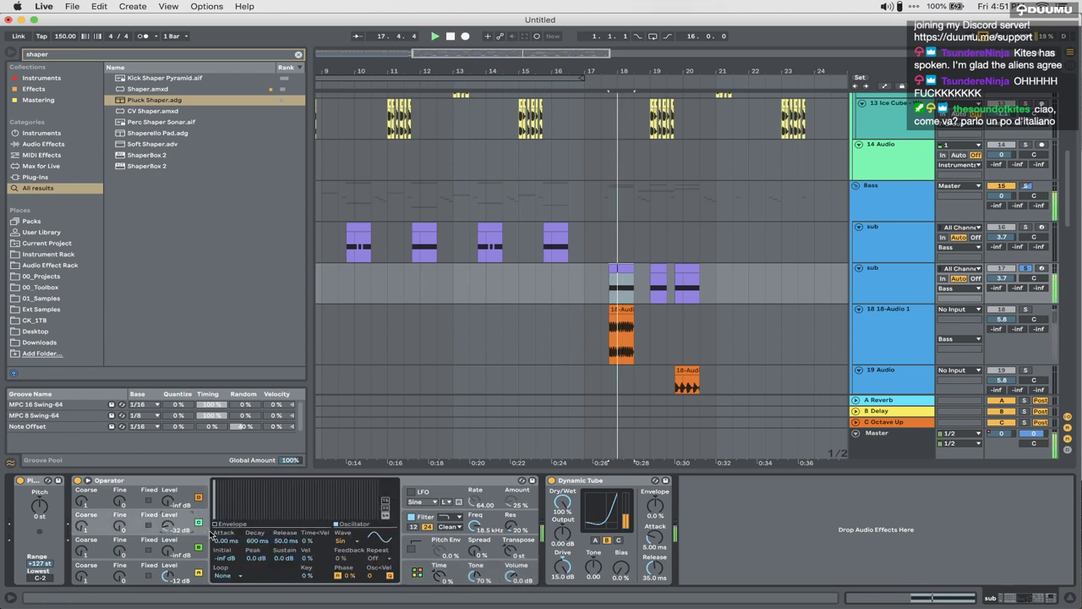
{"action": "left_click", "coordinate": [342, 541]}
{"action": "left_click", "coordinate": [354, 499]}
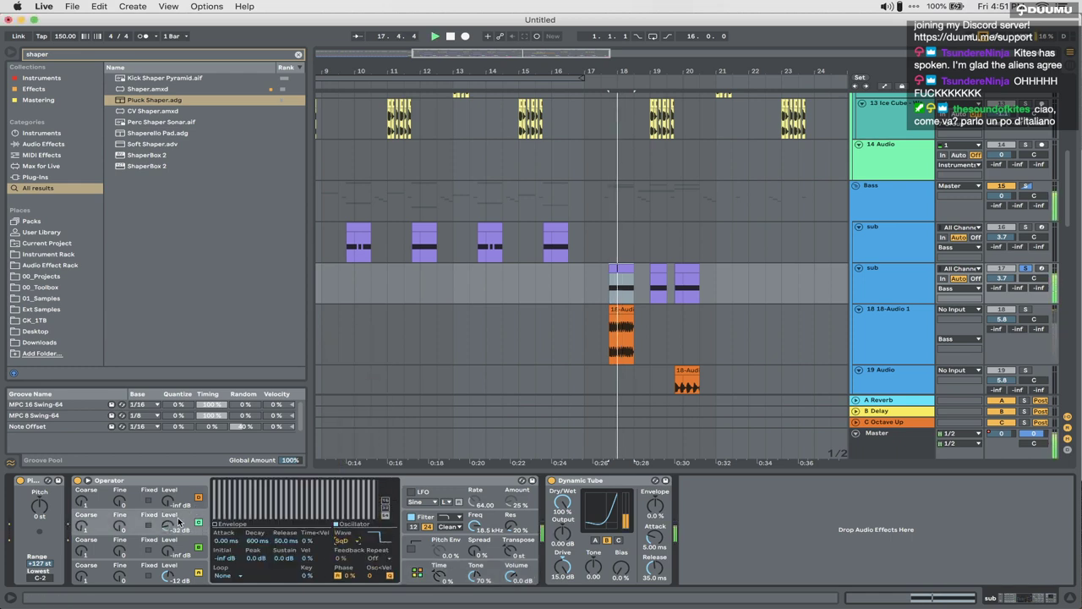
{"action": "left_click_drag", "start_coordinate": [169, 525], "coordinate": [168, 526]}
{"action": "key", "text": "space"}
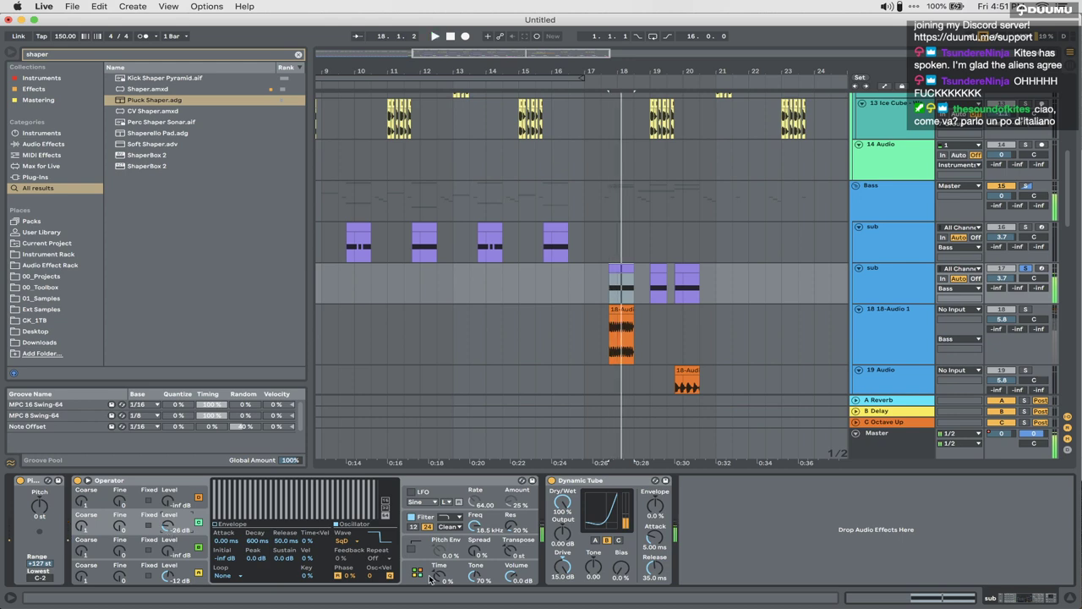
Step: Choose another Operator algorithm and set oscillator C to -33 dB, oscillator D to -16 dB, and the spread to 7%
{"action": "left_click", "coordinate": [416, 574]}
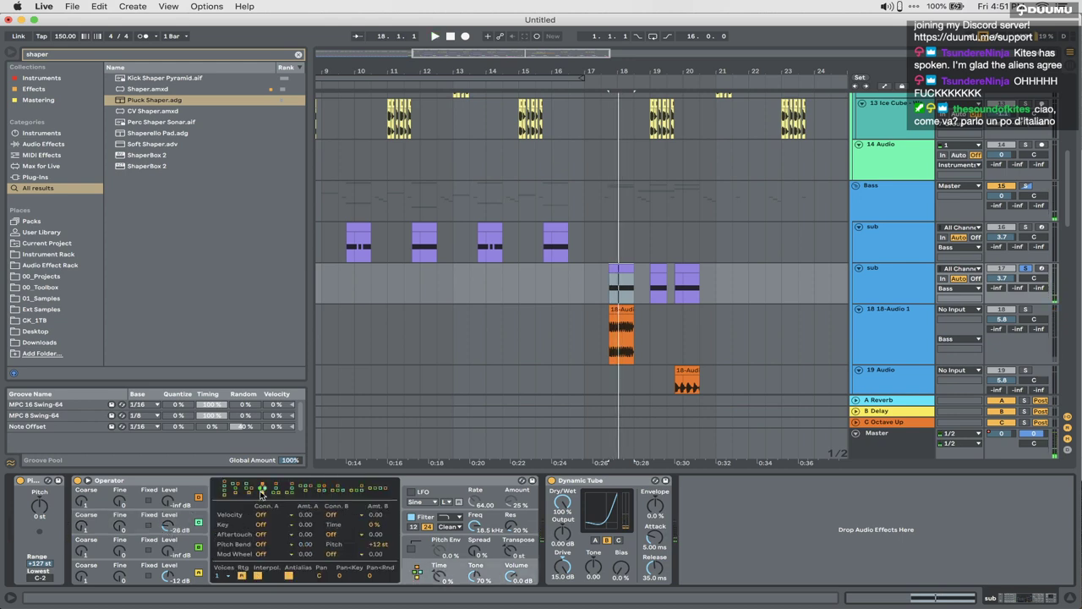
{"action": "left_click", "coordinate": [173, 533]}
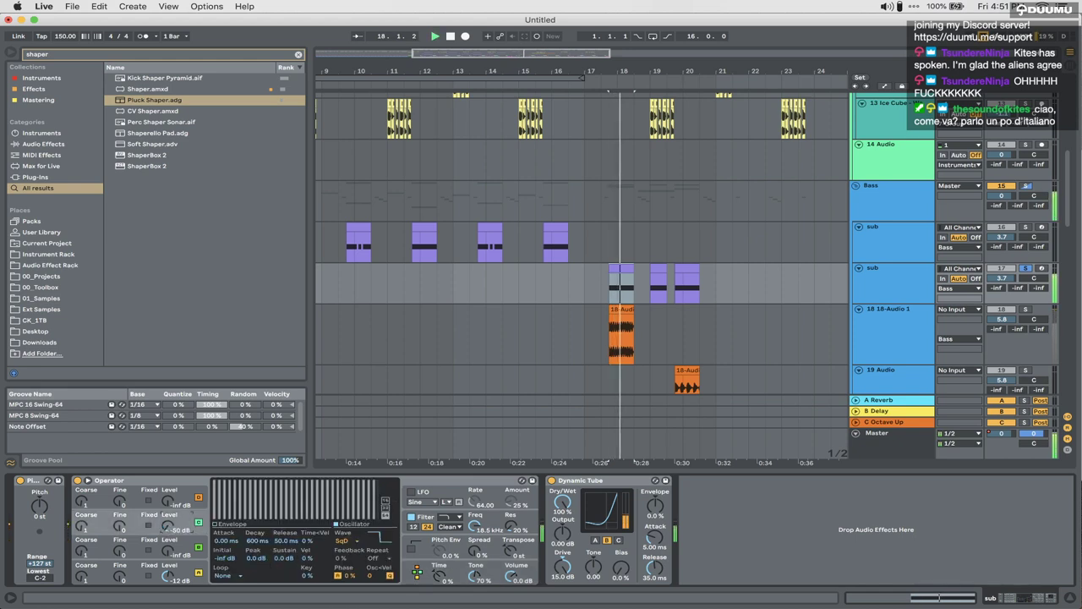
{"action": "left_click_drag", "start_coordinate": [173, 503], "coordinate": [168, 524]}
{"action": "left_click", "coordinate": [192, 514]}
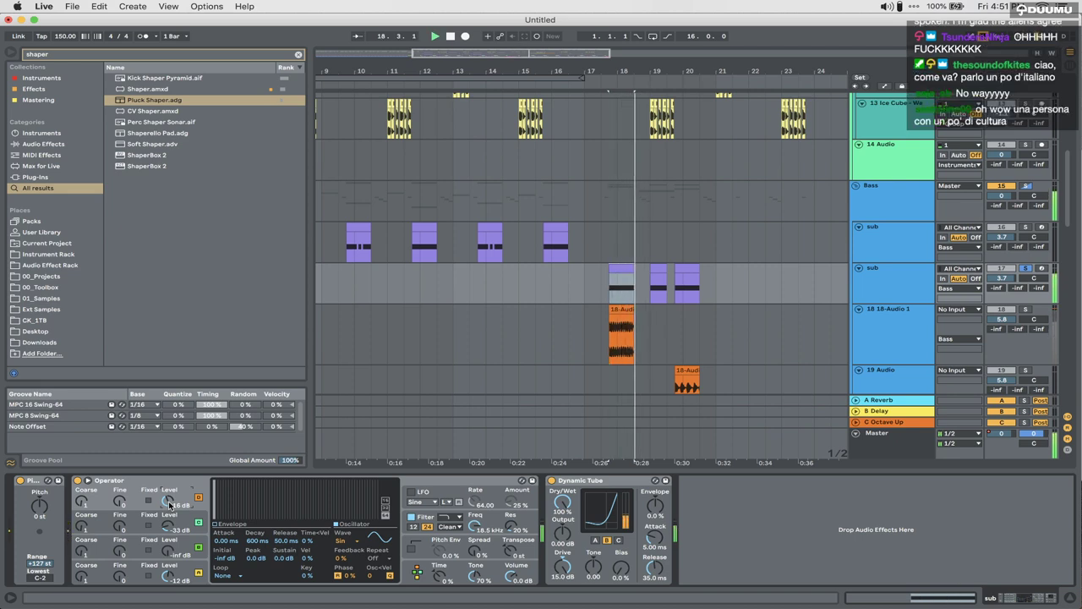
{"action": "left_click_drag", "start_coordinate": [469, 558], "coordinate": [468, 549]}
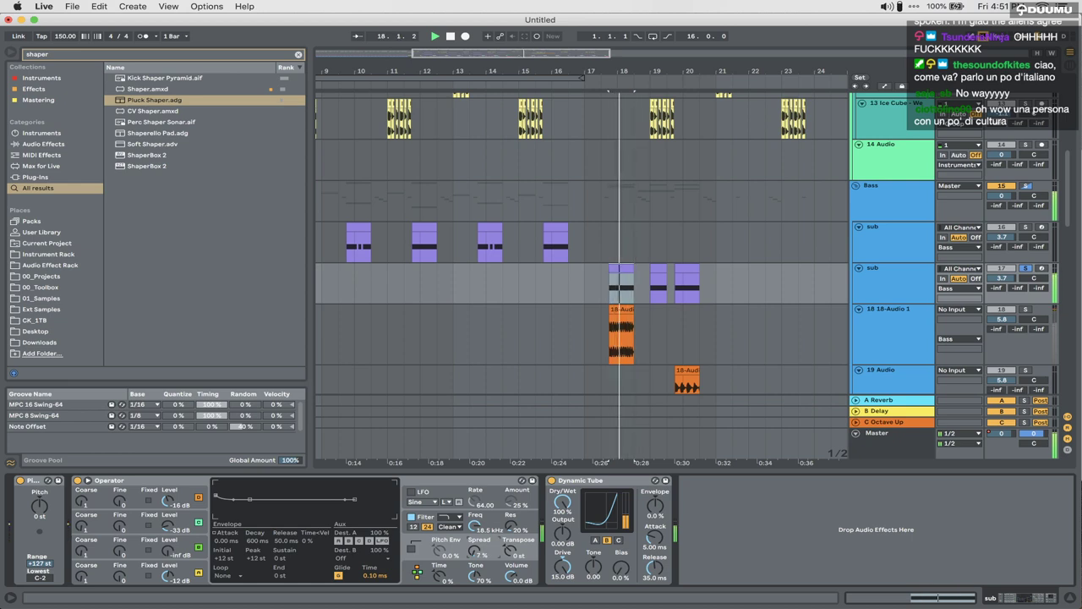
Step: Add Erosion after Dynamic Tube and set its wide noise to 2.83 kHz, width 2.50, and amount 122
{"action": "key", "text": "super+f"}
{"action": "type", "text": "eros"}
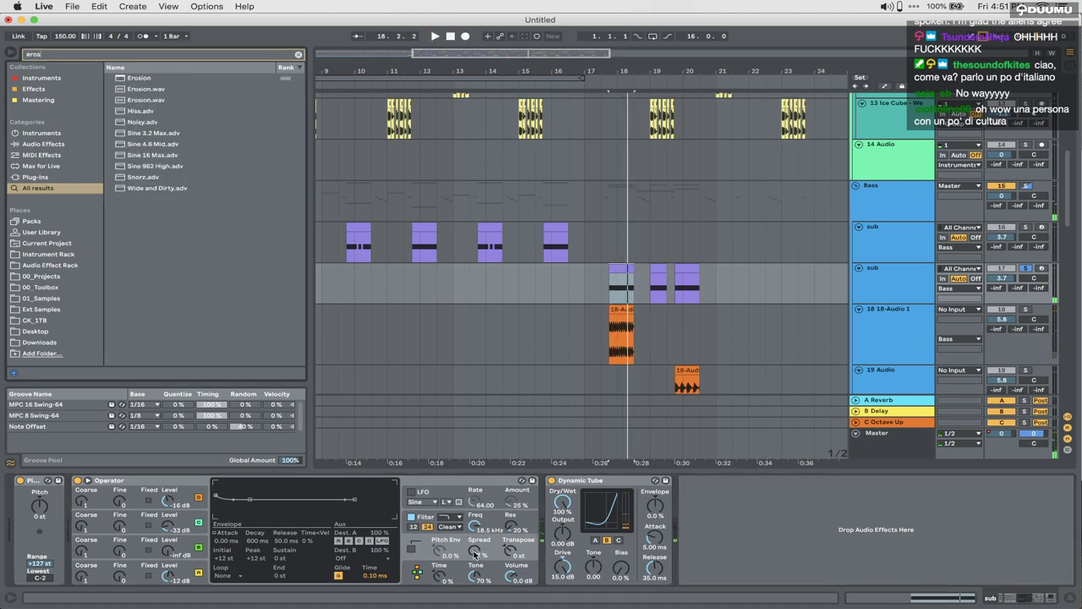
{"action": "scroll", "coordinate": [473, 551], "scroll_direction": "down", "scroll_amount": 2}
{"action": "key", "text": "Return"}
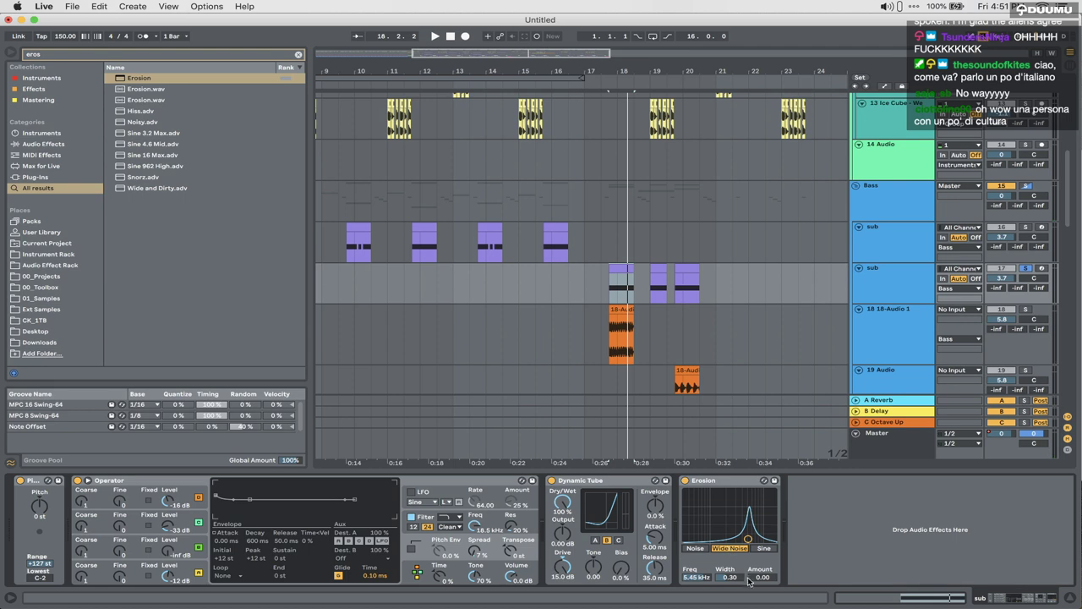
{"action": "key", "text": "space"}
{"action": "left_click_drag", "start_coordinate": [747, 538], "coordinate": [734, 503]}
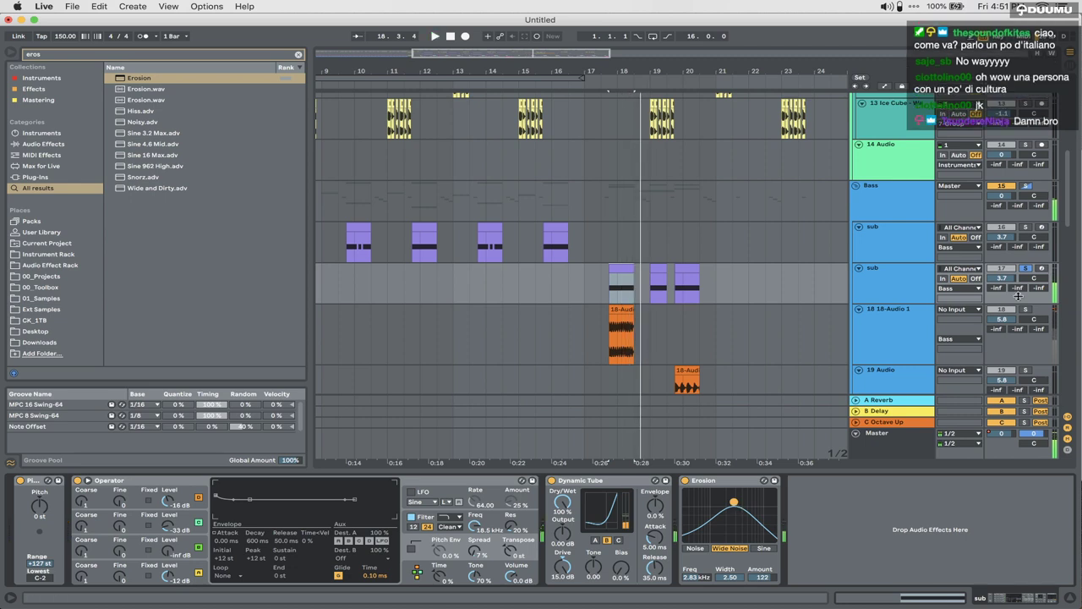
{"action": "key", "text": "space"}
Step: Group the 18 18-Audio 1 and 19 Audio tracks, solo the group, and play it from 17.3
{"action": "scroll", "coordinate": [993, 361], "scroll_direction": "down", "scroll_amount": 3}
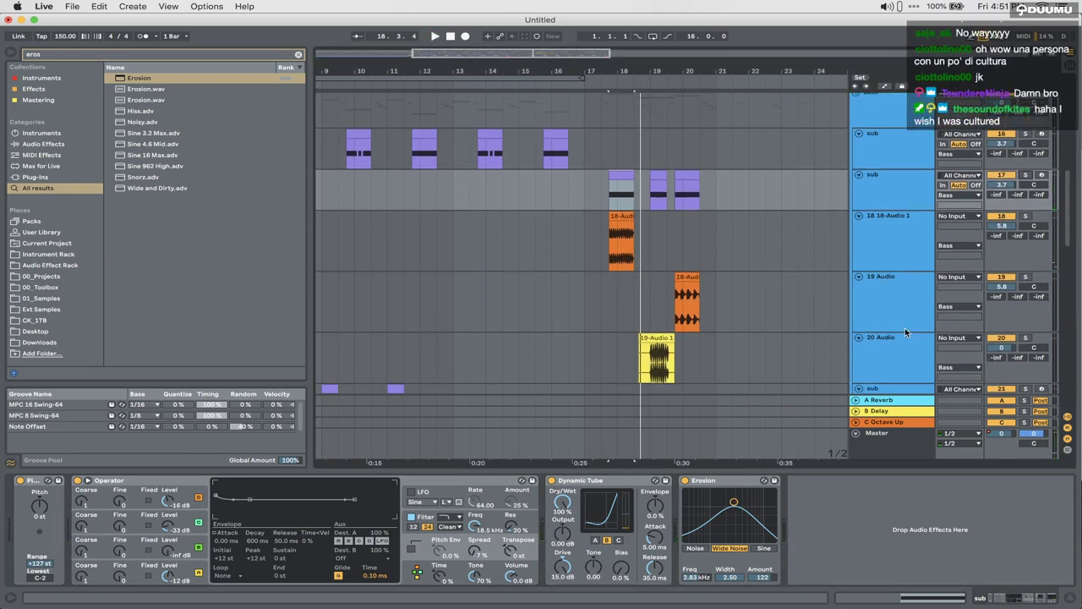
{"action": "left_click", "coordinate": [967, 258]}
{"action": "left_click", "coordinate": [894, 300]}
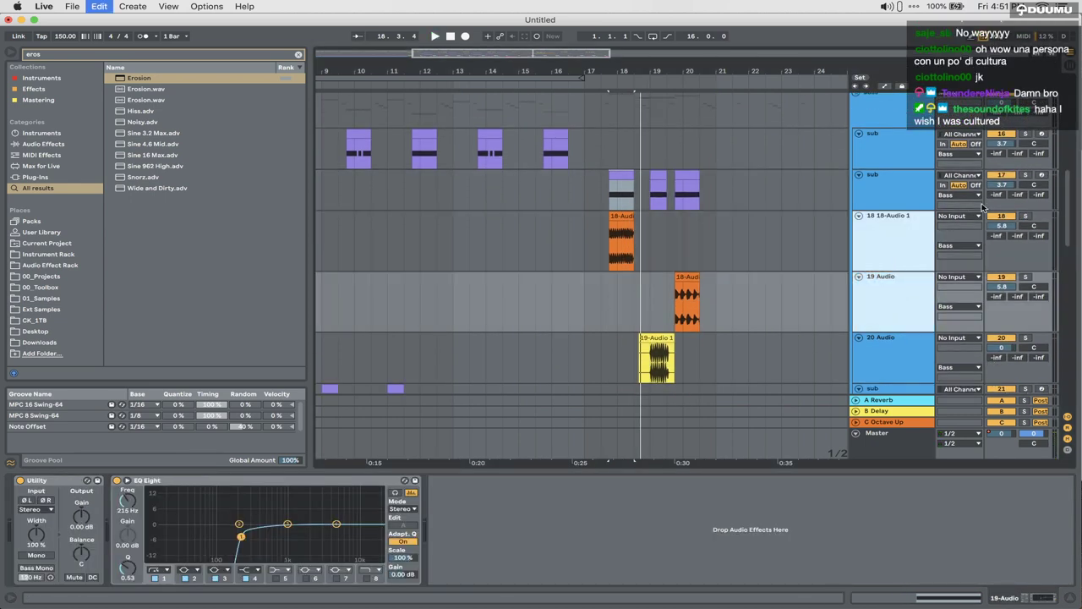
{"action": "key", "text": "super+g"}
{"action": "left_click", "coordinate": [601, 233]}
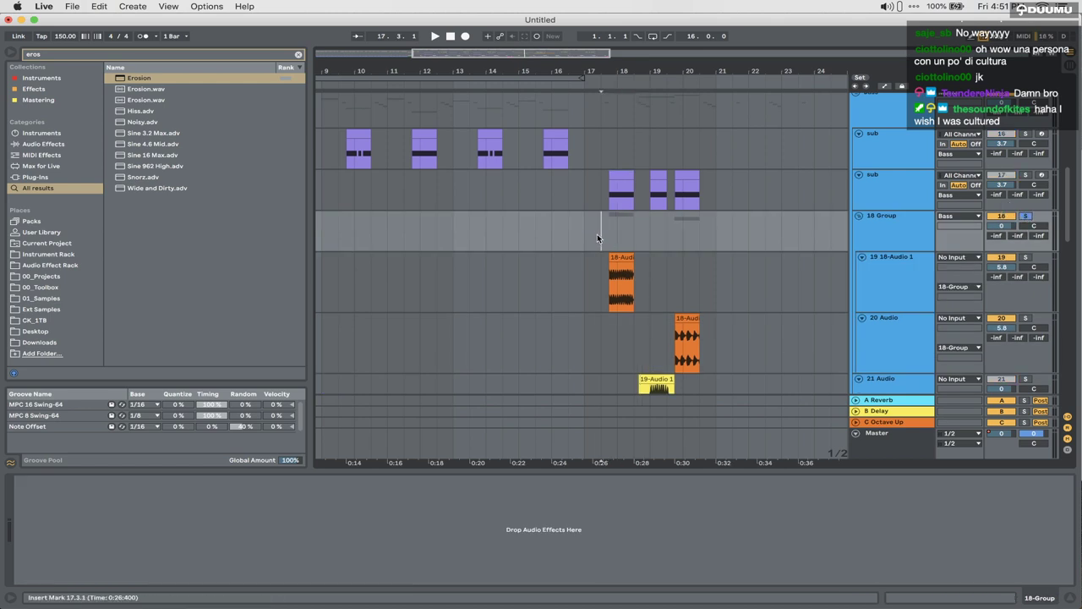
{"action": "key", "text": "space"}
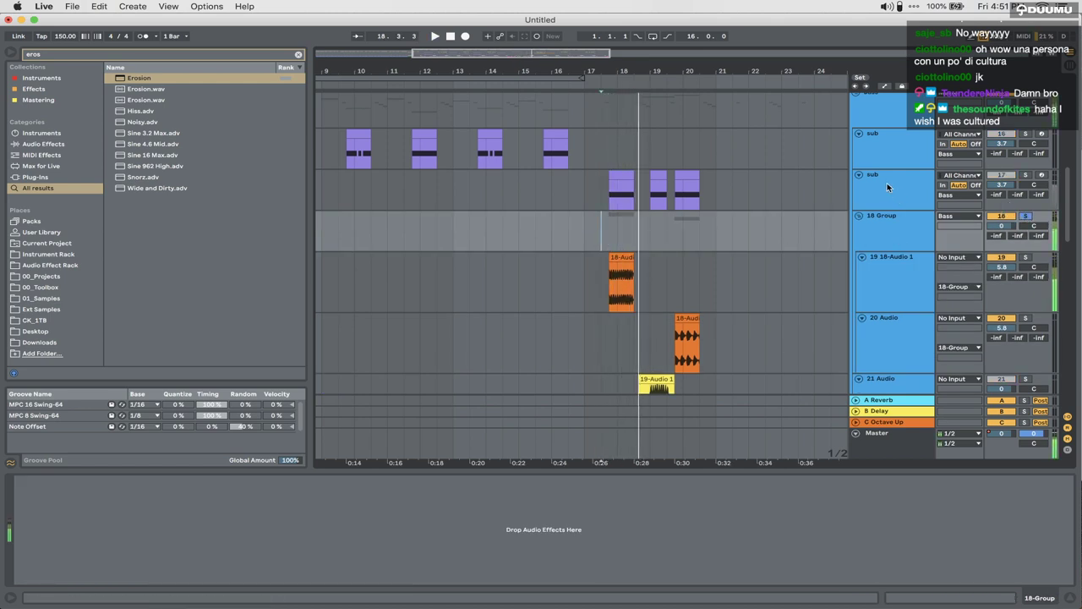
Step: Duplicate the 17 sub track, place the copy inside the 18 Group, and select its 17.4 clip
{"action": "left_click", "coordinate": [889, 190]}
{"action": "key", "text": "super+d"}
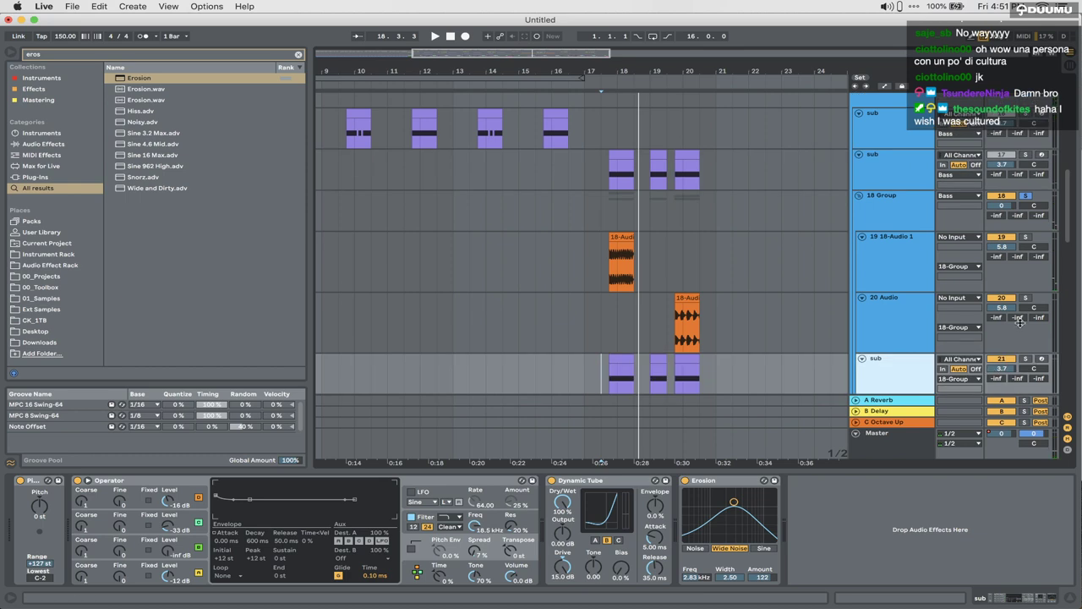
{"action": "left_click", "coordinate": [622, 361]}
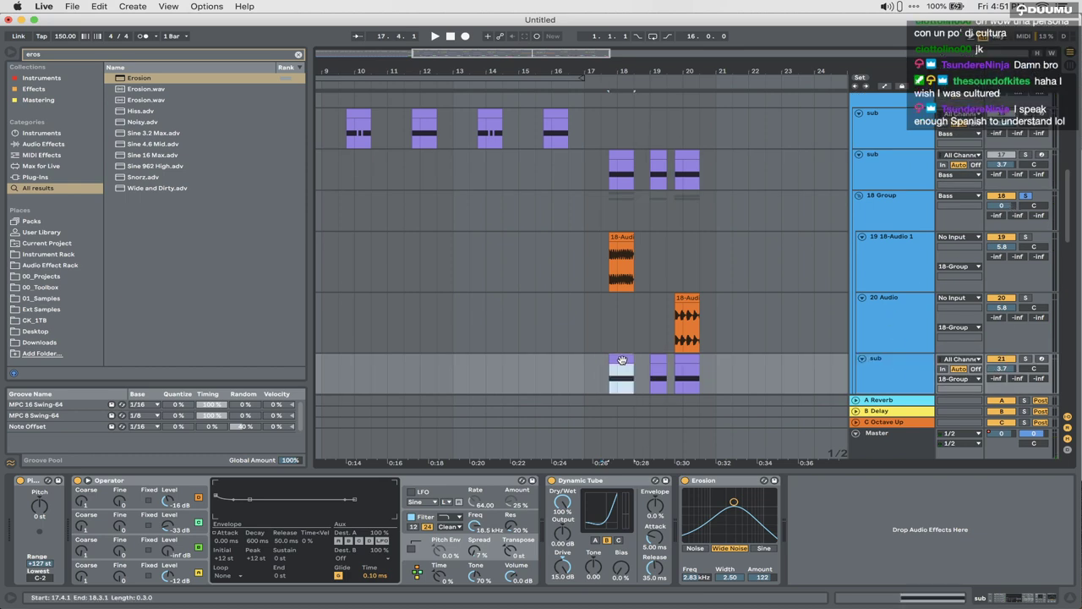
Step: On the grouped sub copy, lower oscillators C and D to -inf dB, remove Dynamic Tube and Erosion, and play the clip
{"action": "left_click_drag", "start_coordinate": [168, 500], "coordinate": [168, 510]}
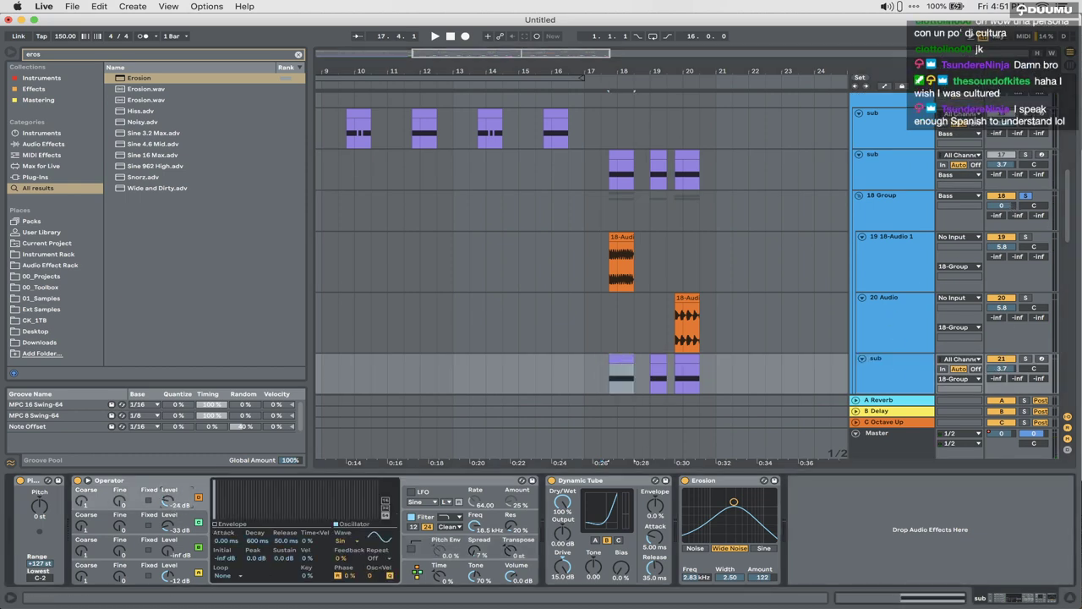
{"action": "left_click", "coordinate": [173, 530]}
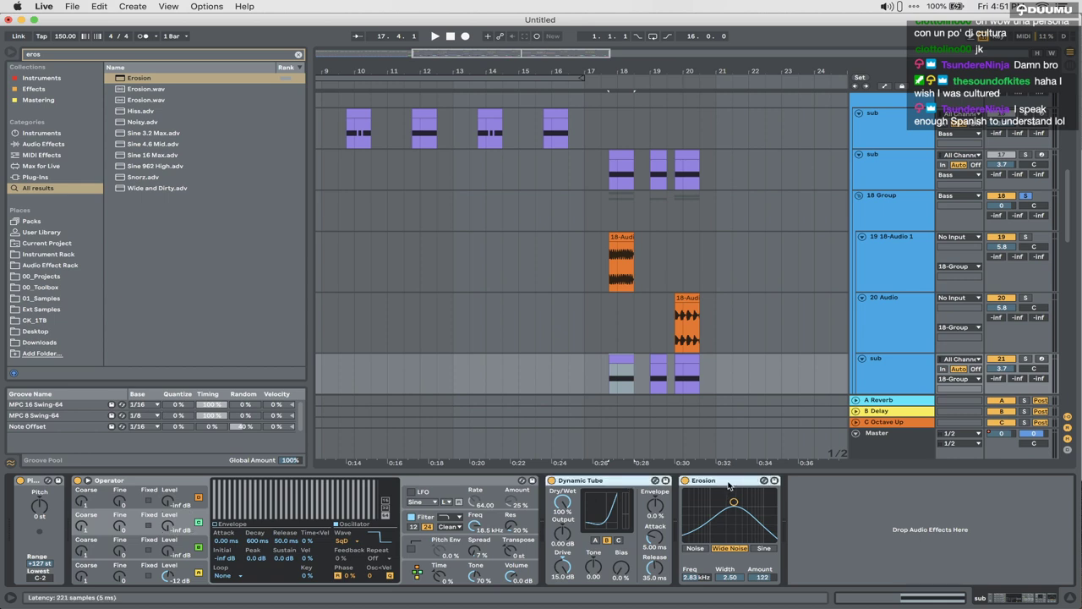
{"action": "key", "text": "space"}
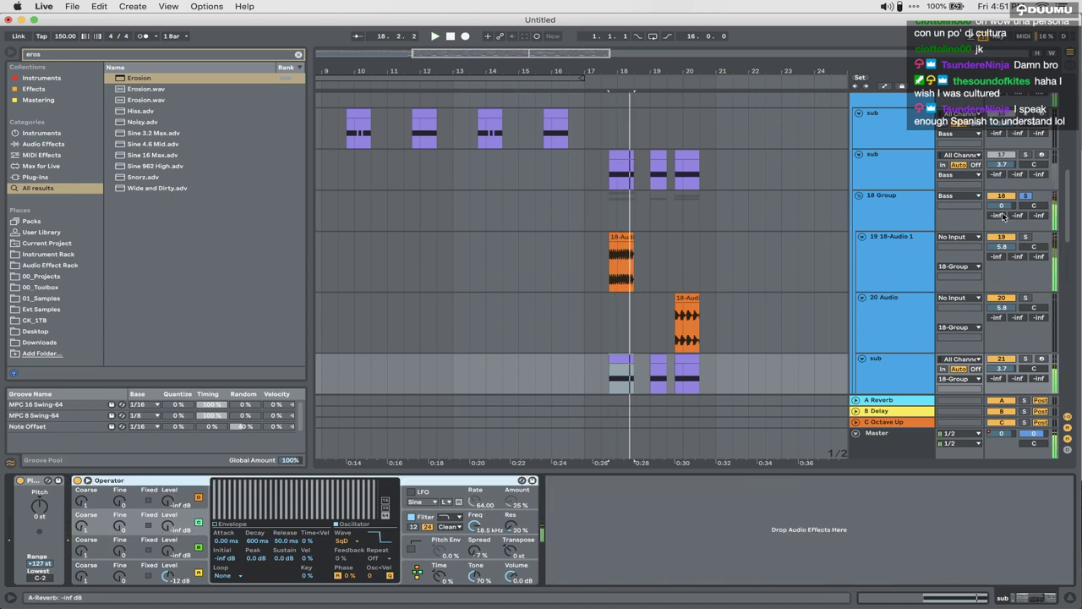
{"action": "left_click", "coordinate": [994, 200]}
{"action": "key", "text": "super+f"}
{"action": "type", "text": "eq"}
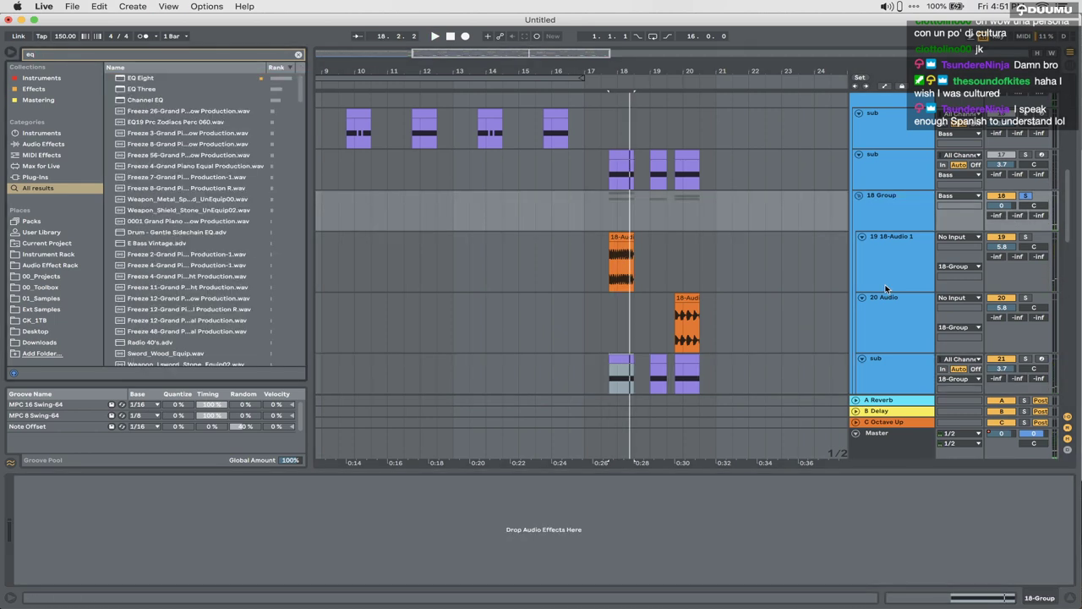
Step: Paste the EQ Eight from the 19 18-Audio 1 track onto the 18 Group and set its low-cut frequency to 111 Hz during playback
{"action": "left_click", "coordinate": [882, 276]}
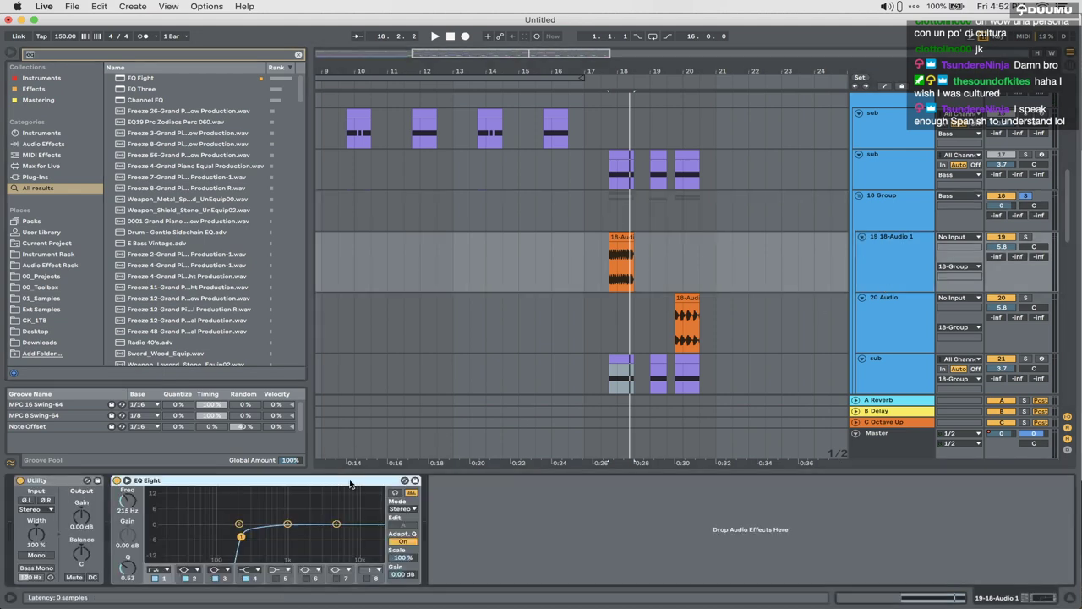
{"action": "left_click", "coordinate": [604, 207]}
{"action": "key", "text": "super+v"}
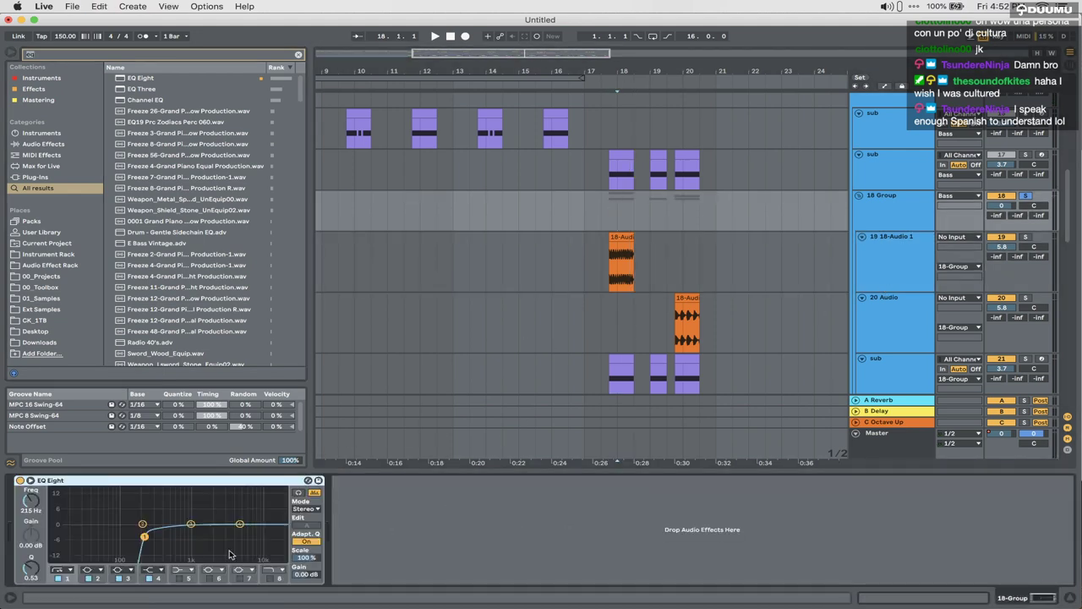
{"action": "key", "text": "space"}
{"action": "left_click_drag", "start_coordinate": [150, 539], "coordinate": [131, 537]}
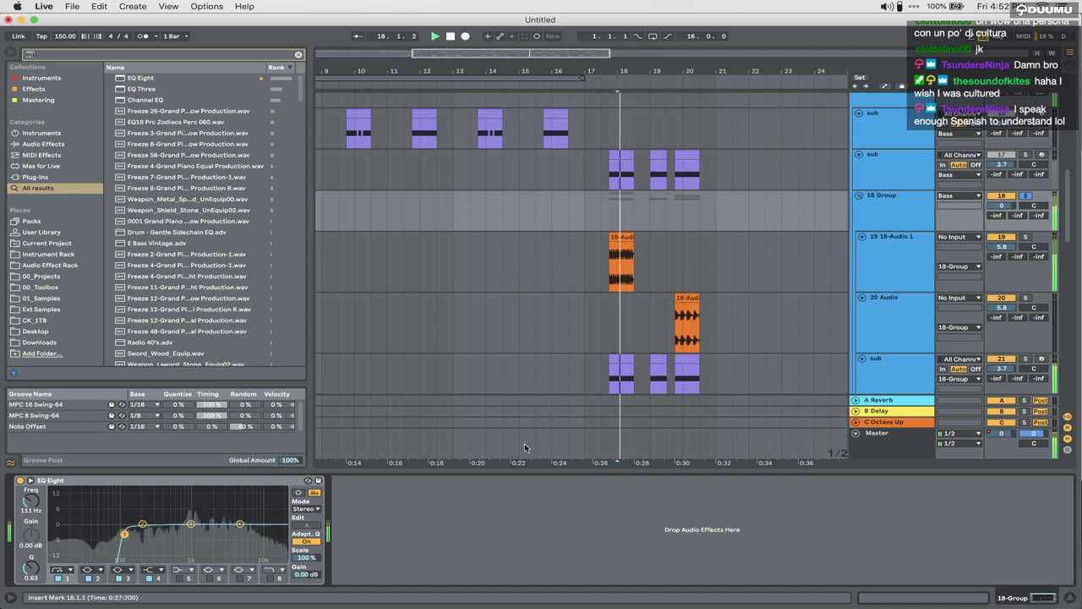
Step: Raise the grouped sub track's volume to 6.0 dB and add a Saturator to the 18 Group
{"action": "left_click_drag", "start_coordinate": [1001, 369], "coordinate": [1001, 347]}
{"action": "left_click", "coordinate": [905, 209]}
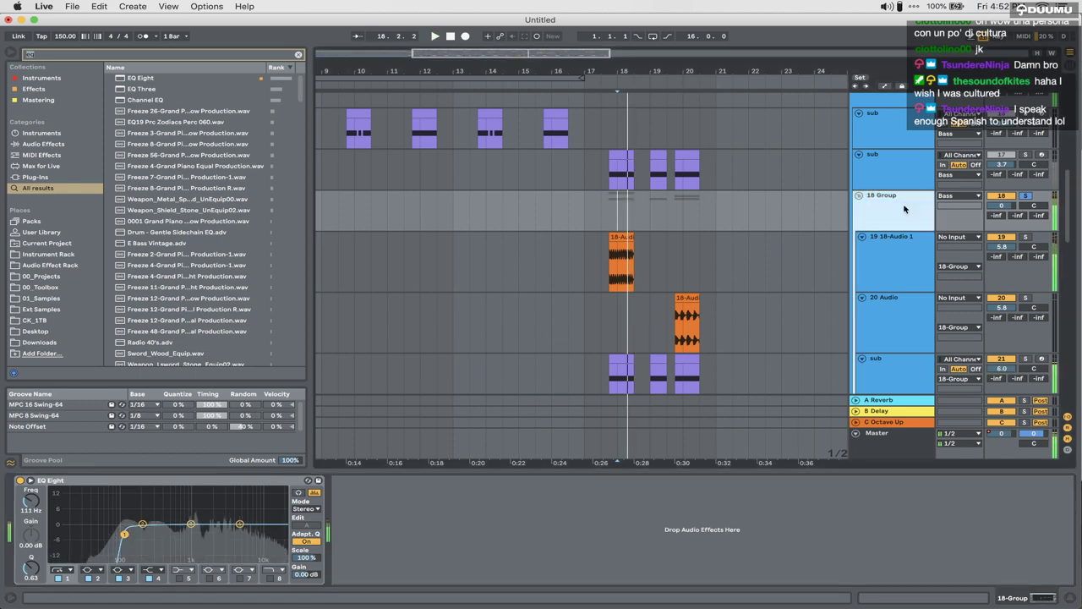
{"action": "key", "text": "super+f"}
{"action": "type", "text": "satu"}
{"action": "key", "text": "Down"}
{"action": "key", "text": "Return"}
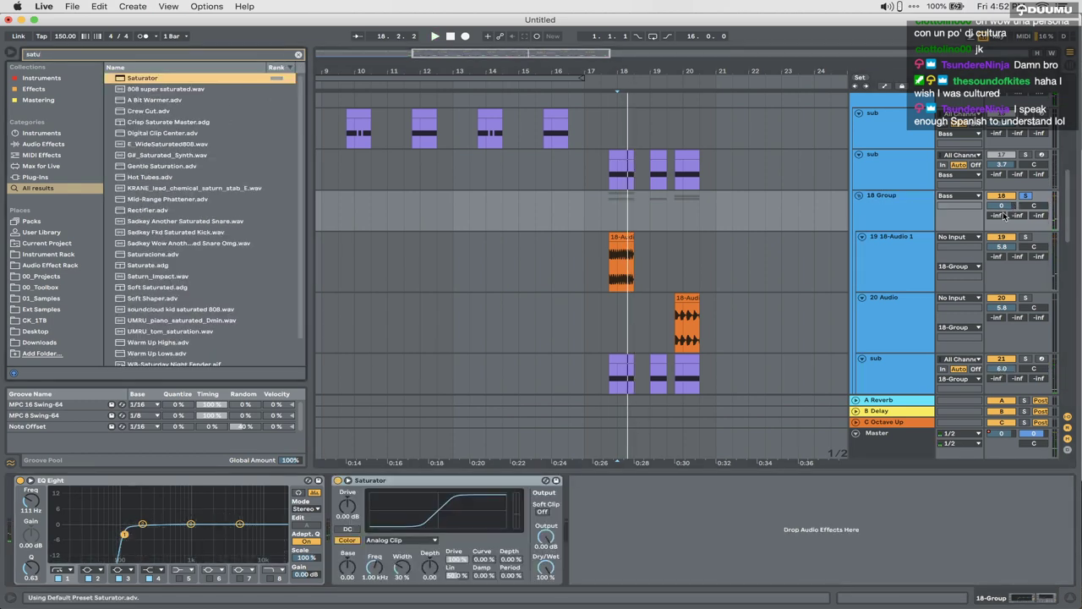
Step: Lower the 18 Group volume to -22.6 dB and set the Saturator's Drive to 18.9 dB during repeated playback
{"action": "left_click_drag", "start_coordinate": [1001, 205], "coordinate": [1001, 239]}
{"action": "key", "text": "space"}
{"action": "key", "text": "space"}
{"action": "key", "text": "space"}
{"action": "mouse_move", "coordinate": [348, 506]}
{"action": "left_mouse_down"}
{"action": "mouse_move", "coordinate": [348, 415]}
{"action": "mouse_move", "coordinate": [348, 458]}
{"action": "left_mouse_up"}
{"action": "key", "text": "space"}
{"action": "key", "text": "space"}
{"action": "key", "text": "space"}
{"action": "key", "text": "space"}
Step: Set the Saturator's color Base to -17.7 and the 18 Group volume to -18.9 dB while replaying the passage
{"action": "left_click_drag", "start_coordinate": [348, 568], "coordinate": [348, 605]}
{"action": "key", "text": "space"}
{"action": "key", "text": "space"}
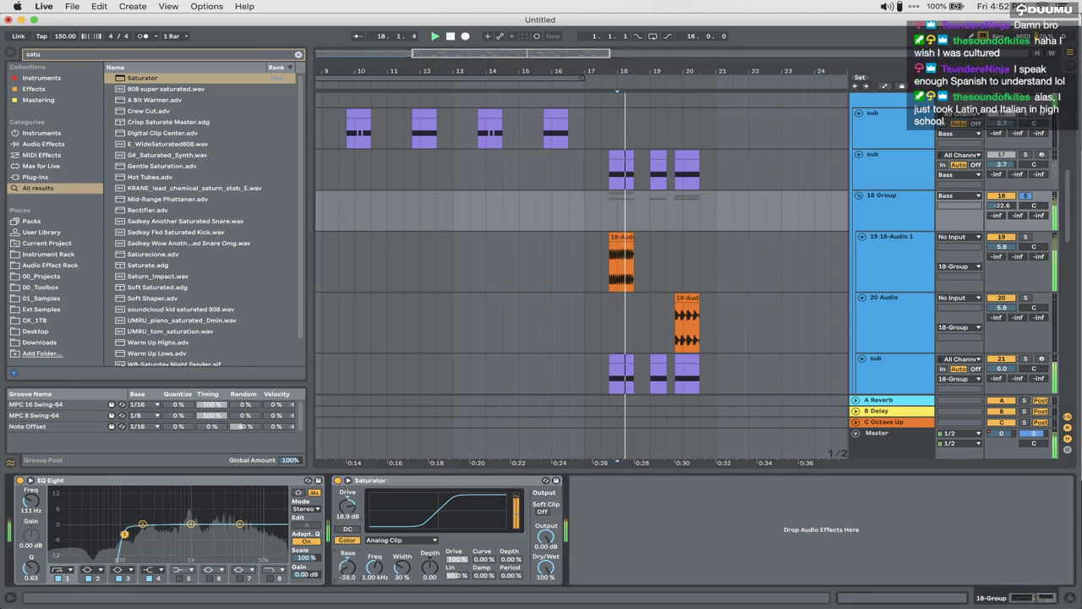
{"action": "key", "text": "space"}
{"action": "key", "text": "space"}
{"action": "left_click_drag", "start_coordinate": [1001, 205], "coordinate": [1001, 199]}
{"action": "key", "text": "space"}
{"action": "key", "text": "space"}
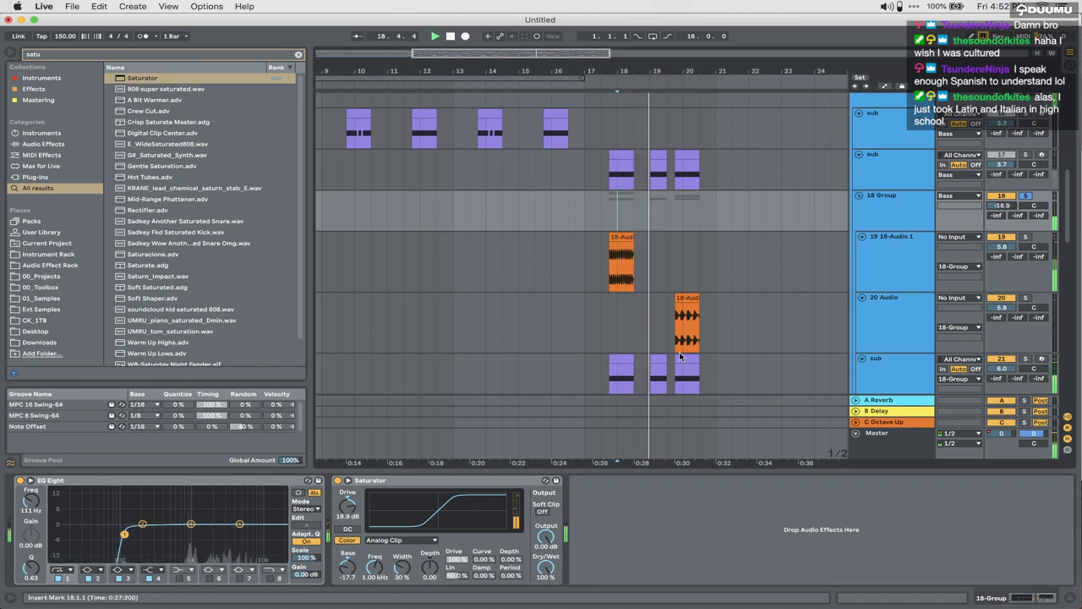
Step: Delete the grouped sub's clip at 19.1 and set the 20 Audio track's volume to 6.0 dB
{"action": "left_click", "coordinate": [659, 367]}
{"action": "left_click", "coordinate": [659, 367]}
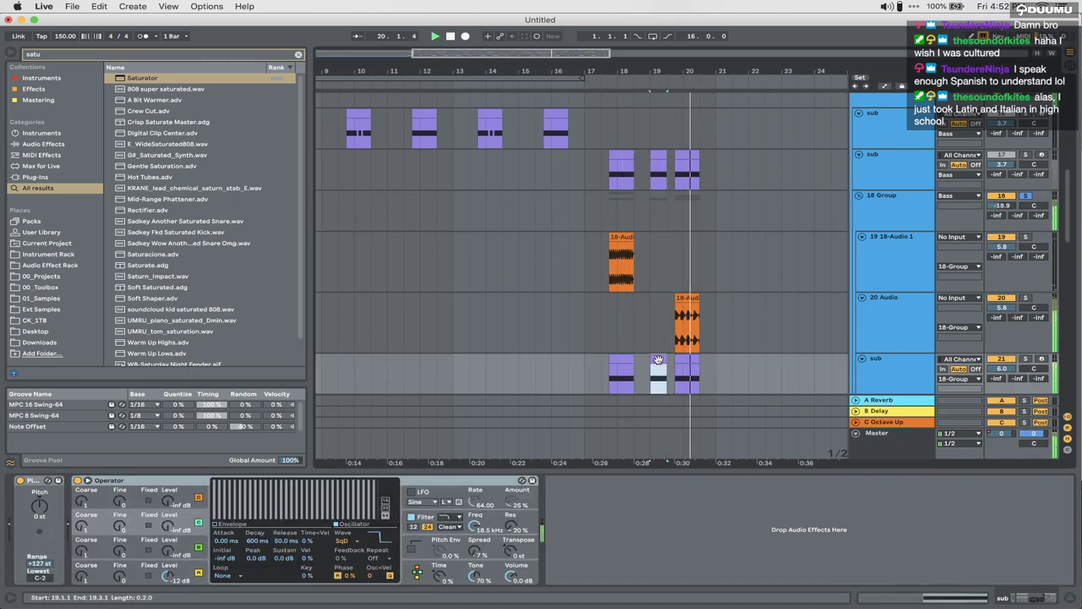
{"action": "key", "text": "Delete"}
{"action": "left_click", "coordinate": [680, 296]}
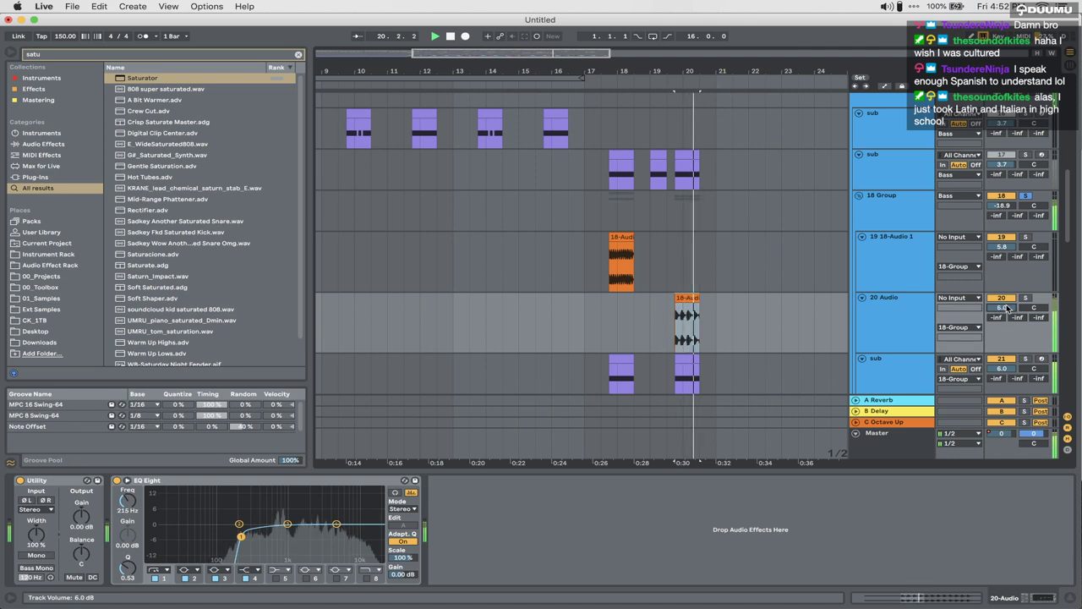
Step: Add OTT to the 18 Group, set its Amount to 54 % and low-band output to -7.12 dB, and play from 17.3
{"action": "left_click", "coordinate": [893, 221]}
{"action": "type", "text": "ott"}
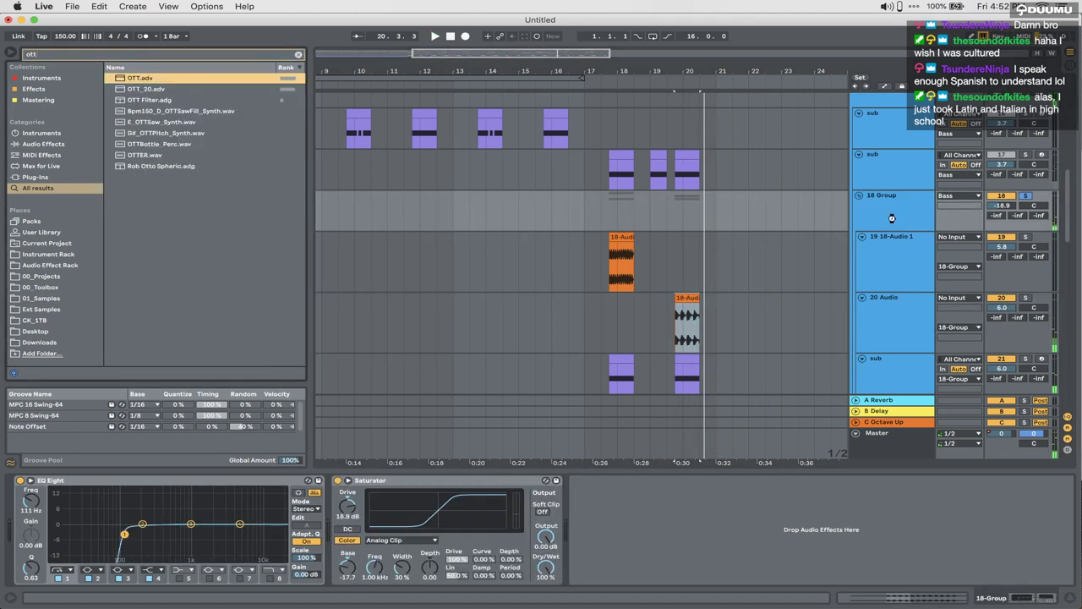
{"action": "key", "text": "Return"}
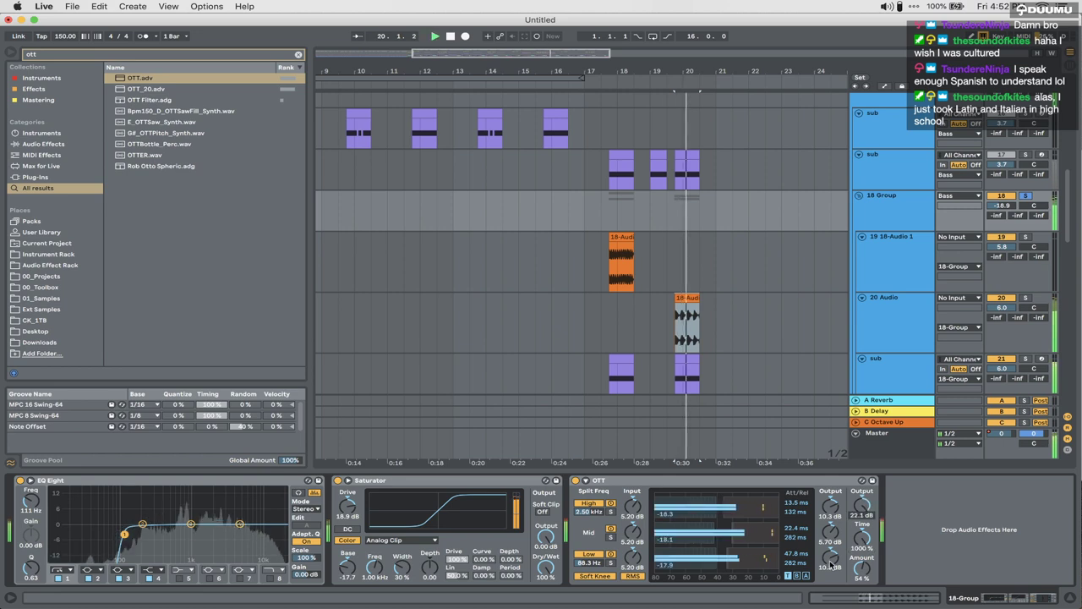
{"action": "left_click", "coordinate": [596, 217]}
{"action": "key", "text": "space"}
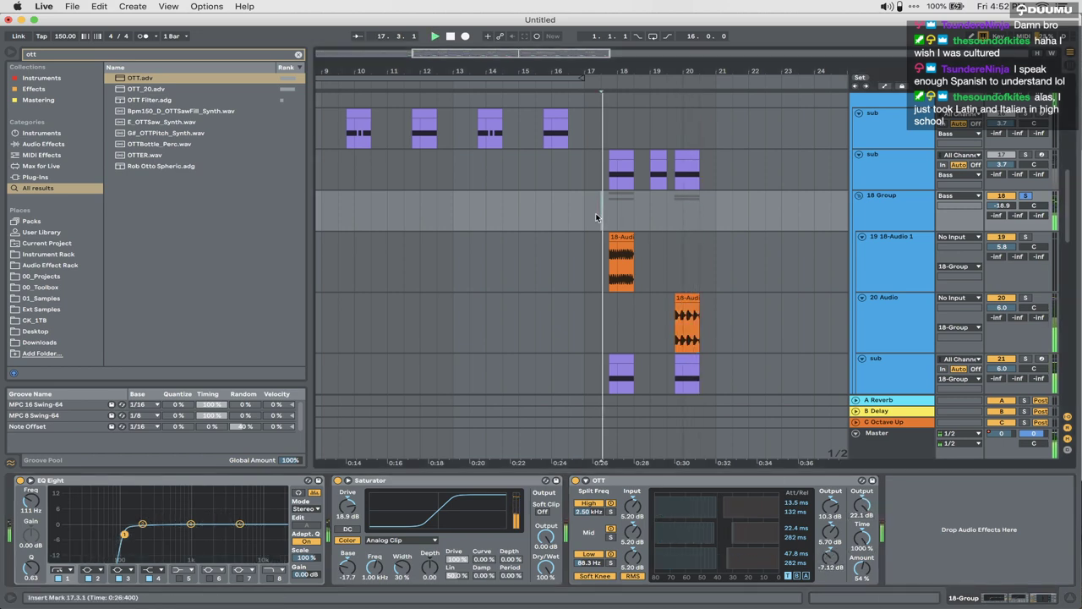
{"action": "key", "text": "space"}
{"action": "key", "text": "space"}
Step: Unsolo the 18 Group, play the arrangement from 16.3, and reset the 17 sub track's volume to 0 dB
{"action": "left_click", "coordinate": [566, 223]}
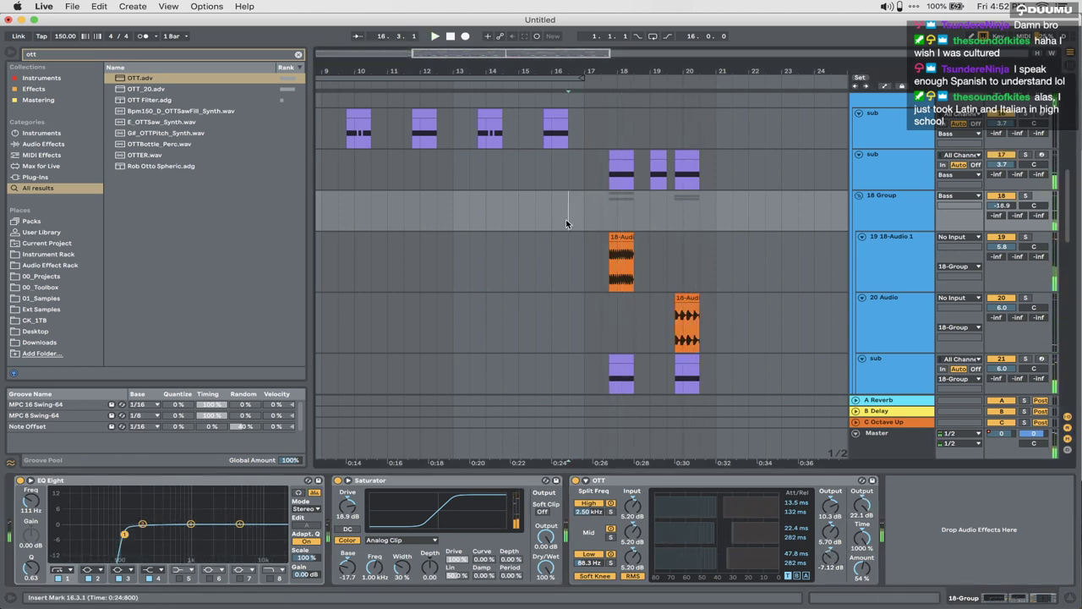
{"action": "key", "text": "space"}
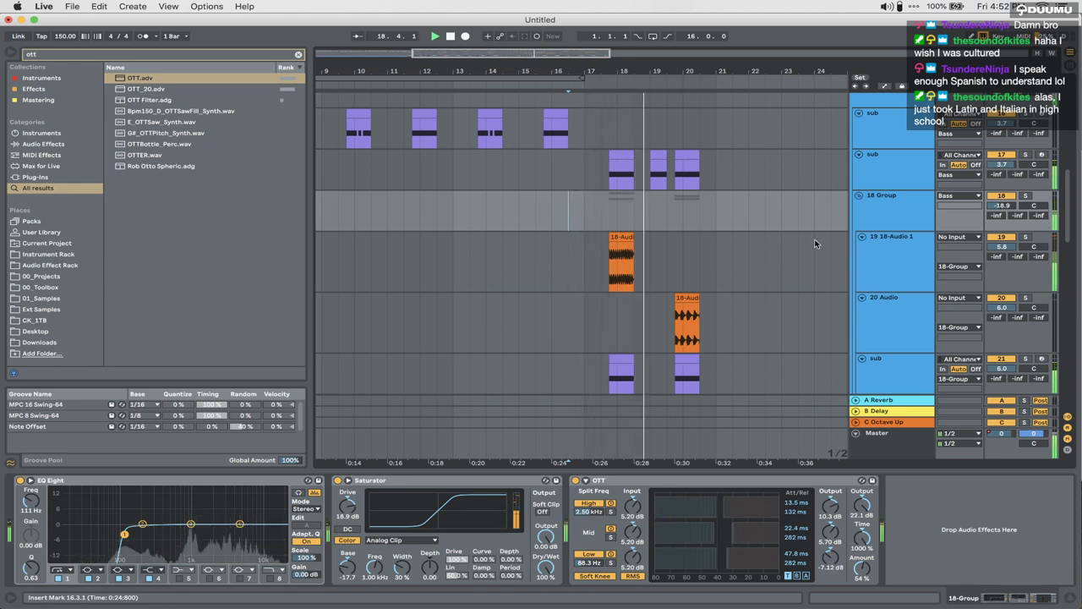
{"action": "double_click", "coordinate": [1001, 166]}
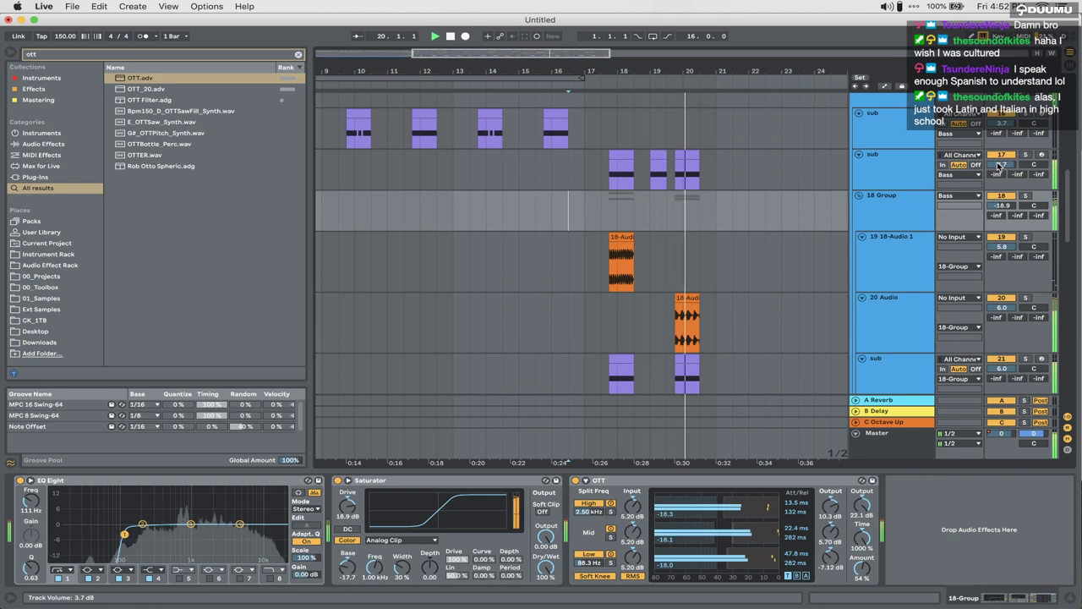
{"action": "key", "text": "space"}
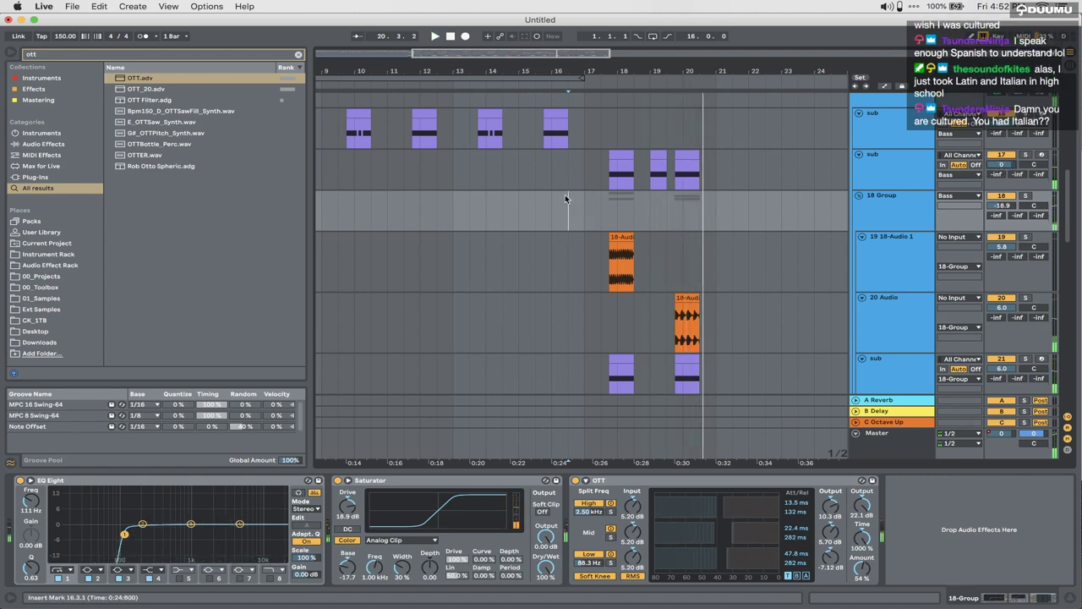
Step: Play the full arrangement from bar 7 and collapse the device area to see more tracks
{"action": "scroll", "coordinate": [565, 199], "scroll_direction": "left", "scroll_amount": 5}
{"action": "scroll", "coordinate": [563, 234], "scroll_direction": "up", "scroll_amount": 2}
{"action": "left_click", "coordinate": [498, 271]}
{"action": "key", "text": "space"}
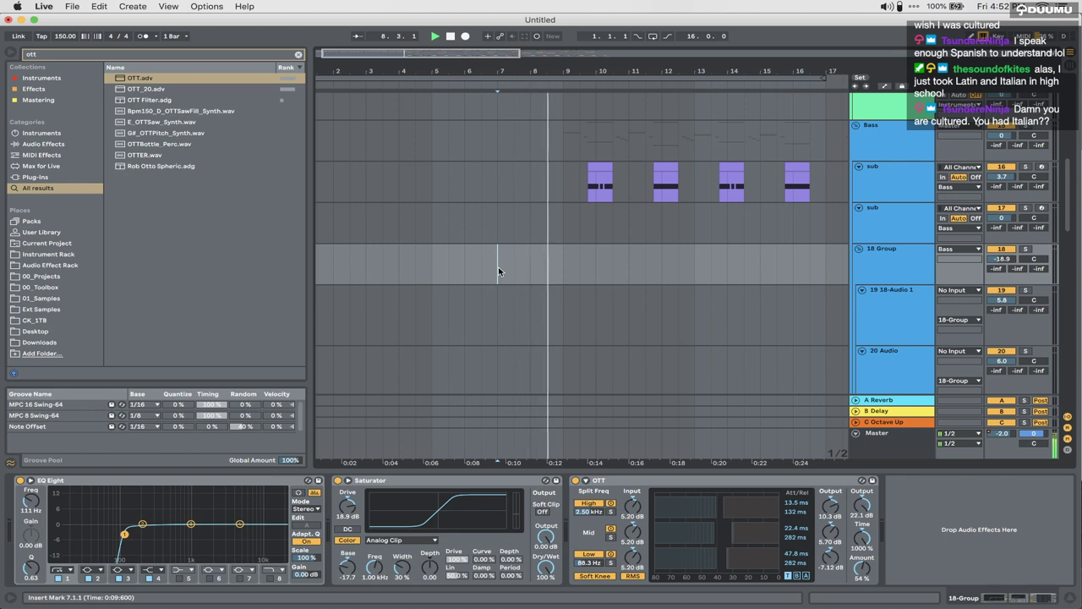
{"action": "scroll", "coordinate": [476, 299], "scroll_direction": "down", "scroll_amount": 4}
{"action": "scroll", "coordinate": [476, 299], "scroll_direction": "right", "scroll_amount": 5}
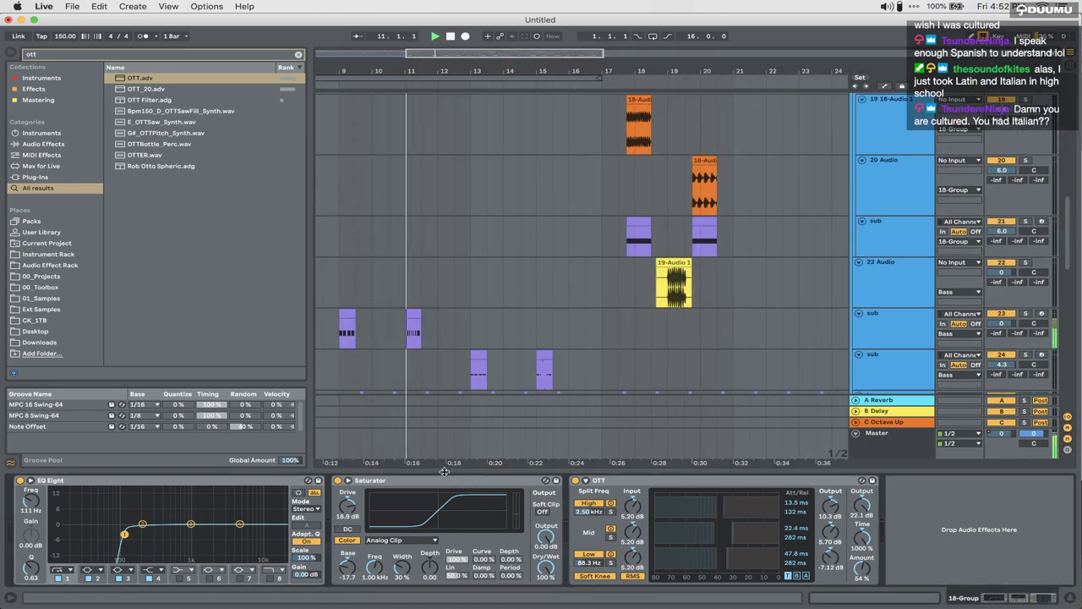
{"action": "key", "text": "XF86AudioLowerVolume"}
{"action": "left_click_drag", "start_coordinate": [444, 472], "coordinate": [448, 558]}
{"action": "scroll", "coordinate": [646, 291], "scroll_direction": "up", "scroll_amount": 3}
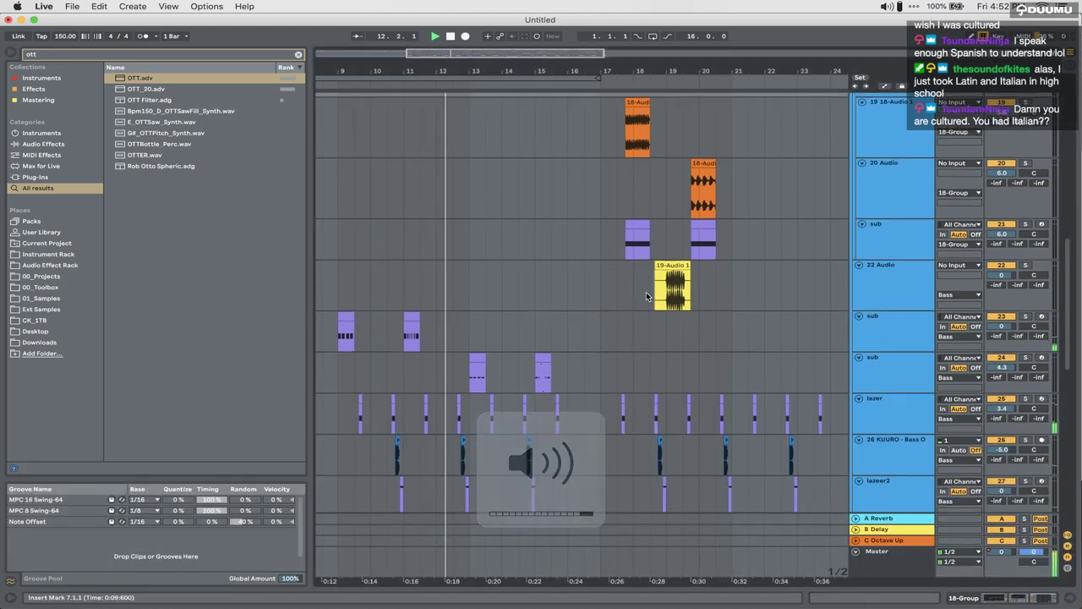
Step: Reset the grouped sub's volume to 0 dB and add an EQ Eight to the 17 sub with a -6.82 dB dip at 121 Hz
{"action": "scroll", "coordinate": [646, 292], "scroll_direction": "right", "scroll_amount": 1}
{"action": "left_click", "coordinate": [912, 217]}
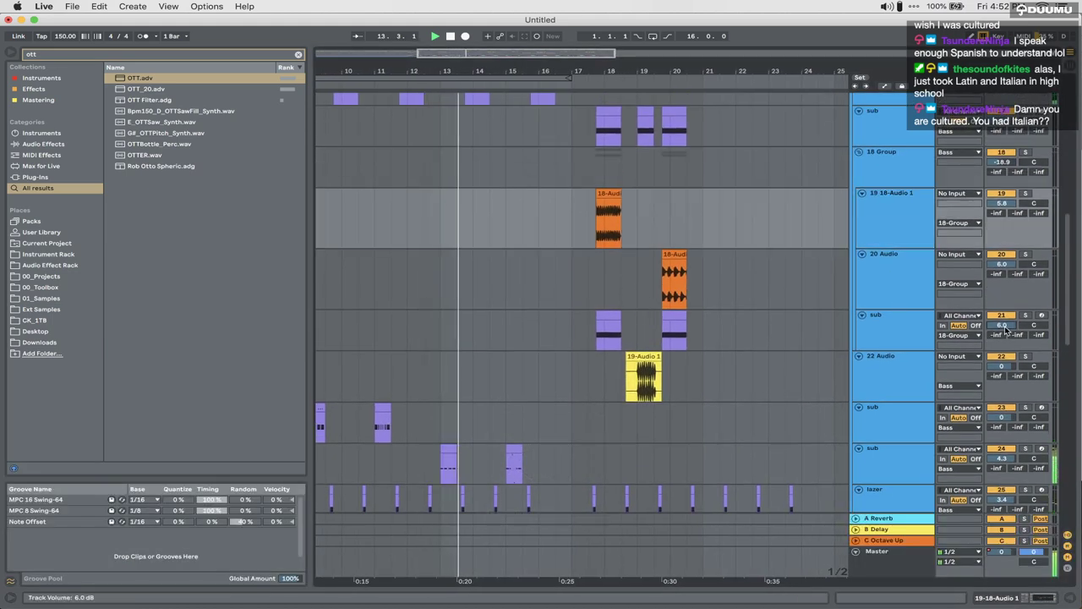
{"action": "double_click", "coordinate": [896, 123]}
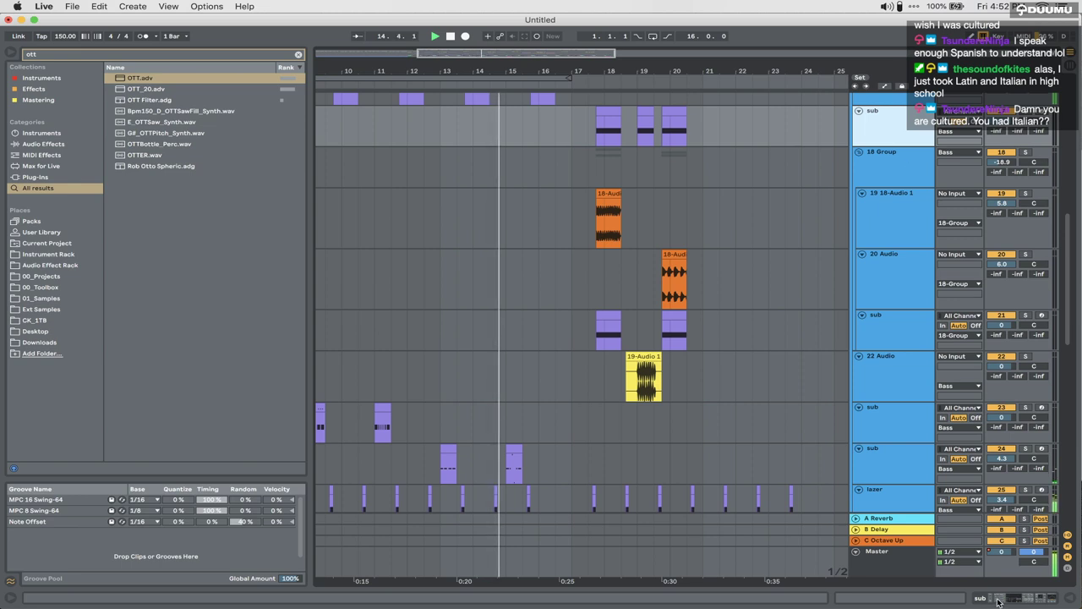
{"action": "key", "text": "super+f"}
{"action": "type", "text": "oq"}
{"action": "key", "text": "Down"}
{"action": "key", "text": "Return"}
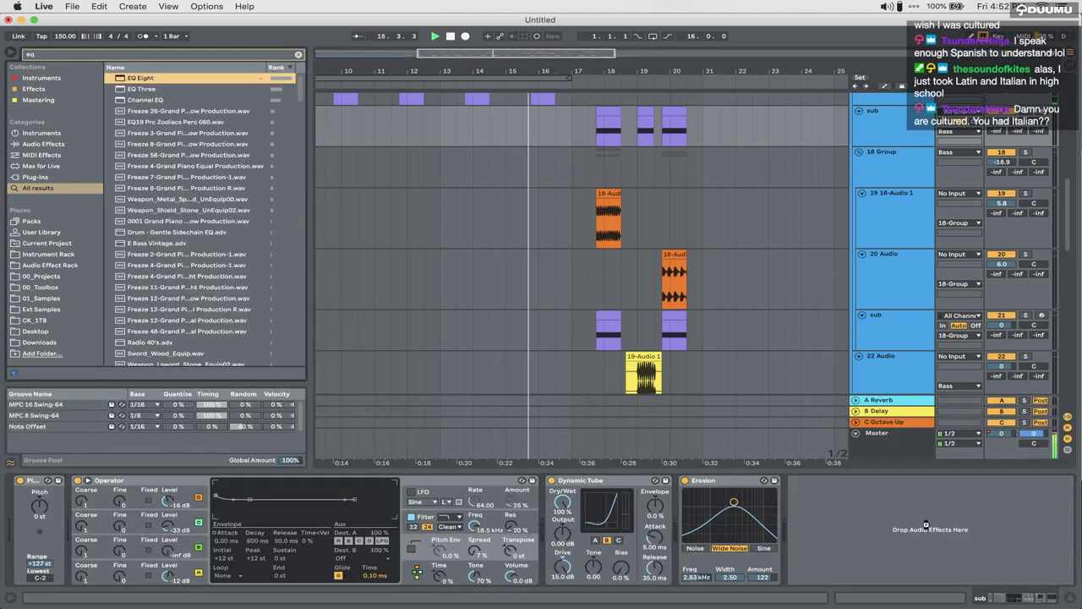
{"action": "left_click_drag", "start_coordinate": [934, 525], "coordinate": [870, 540]}
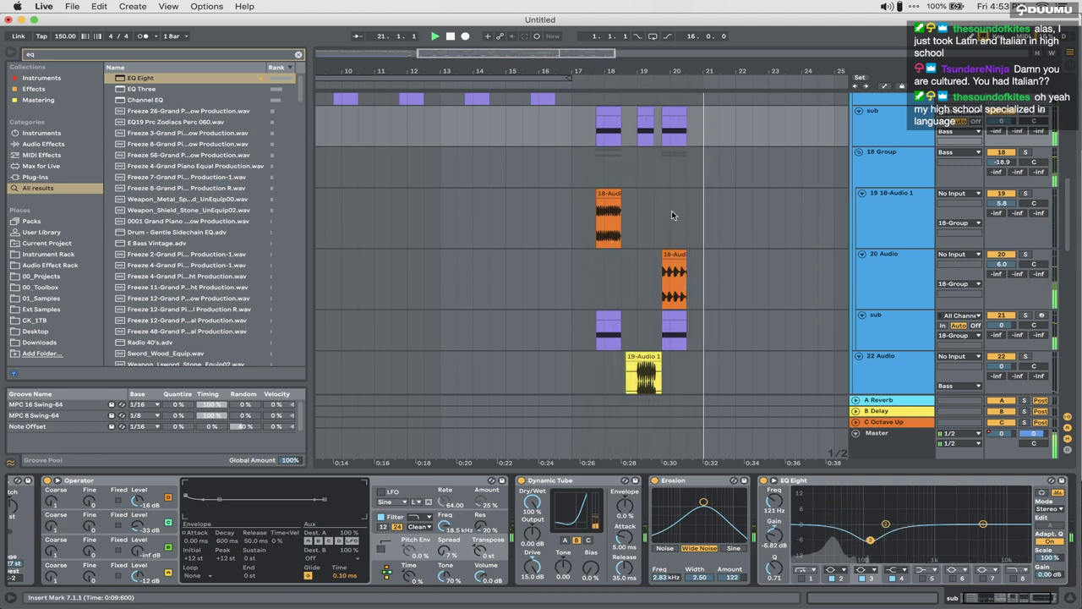
Step: Solo the 19 18-Audio 1 track at 6.0 dB, set the 18 Group to -16.0 dB, and add a second EQ Eight to the group
{"action": "left_click", "coordinate": [602, 204]}
{"action": "left_click", "coordinate": [1003, 194]}
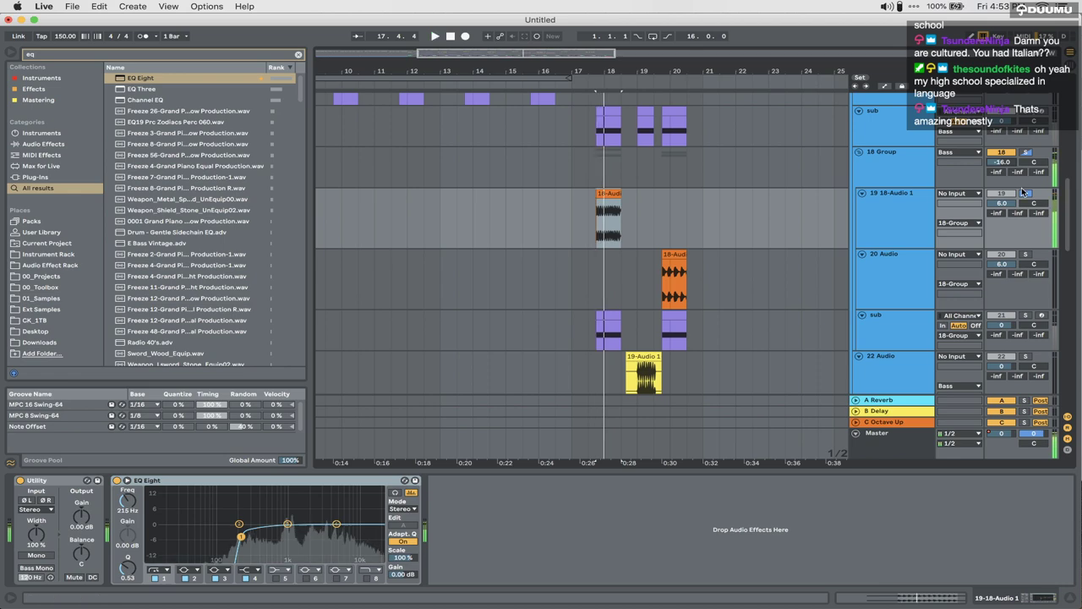
{"action": "left_click", "coordinate": [921, 163]}
{"action": "key", "text": "super+f"}
{"action": "type", "text": "eq"}
{"action": "key", "text": "Return"}
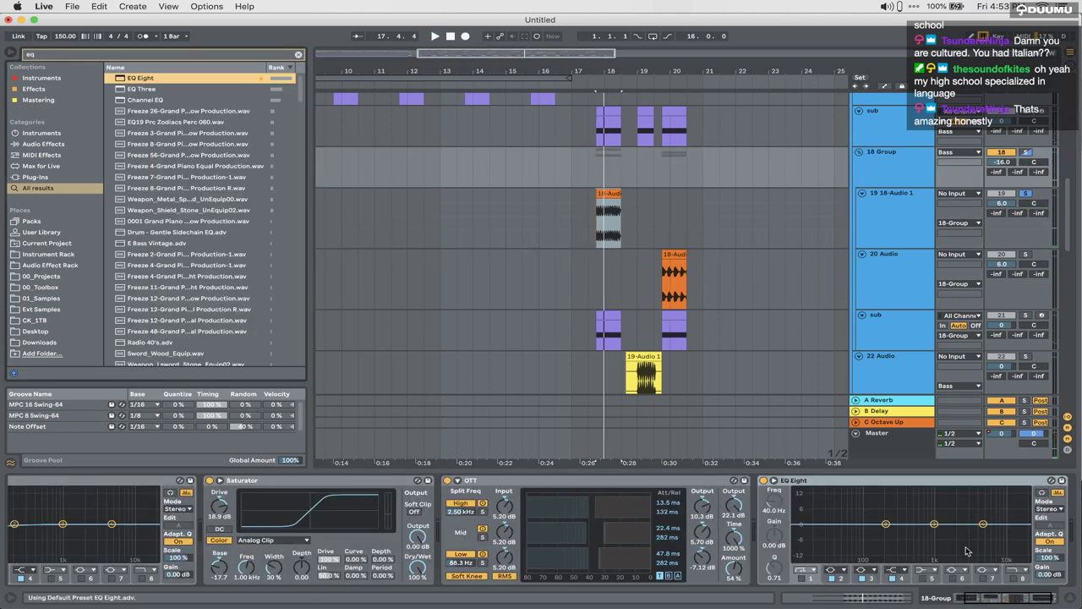
Step: Shape the new EQ Eight with an upper-mid dip, a 1.86 dB boost at 5.05 kHz, and a low cut at 66.7 Hz
{"action": "left_click_drag", "start_coordinate": [934, 524], "coordinate": [982, 520]}
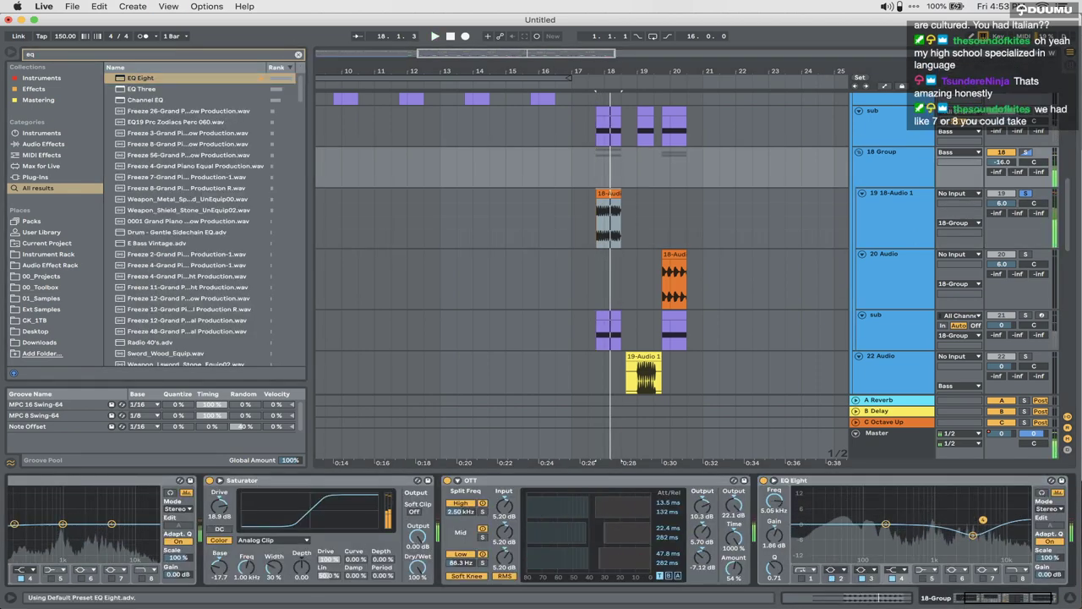
{"action": "left_click", "coordinate": [803, 579]}
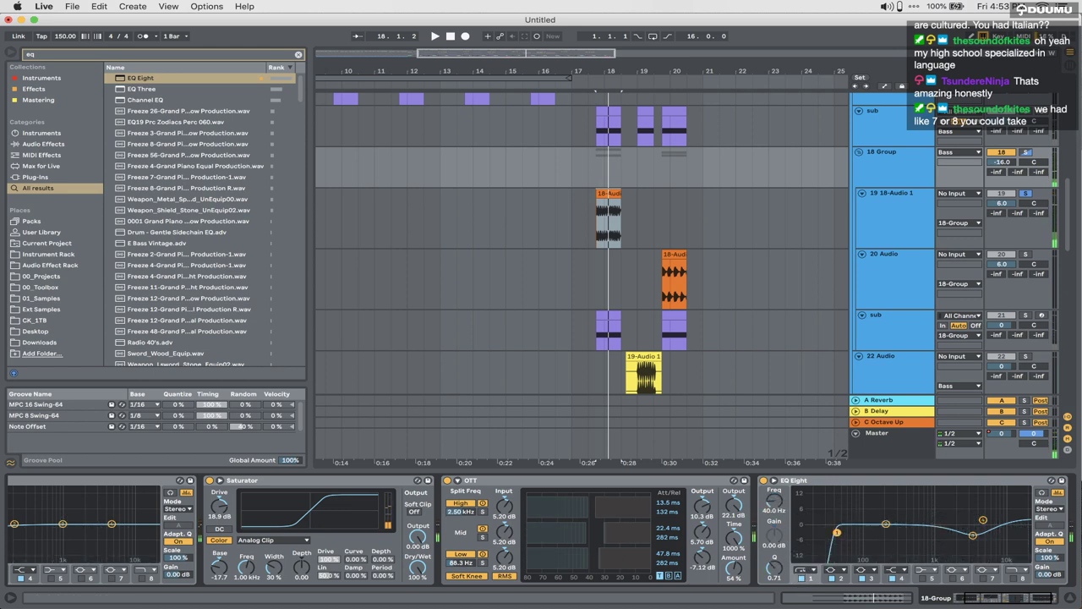
{"action": "left_click_drag", "start_coordinate": [837, 532], "coordinate": [853, 541]}
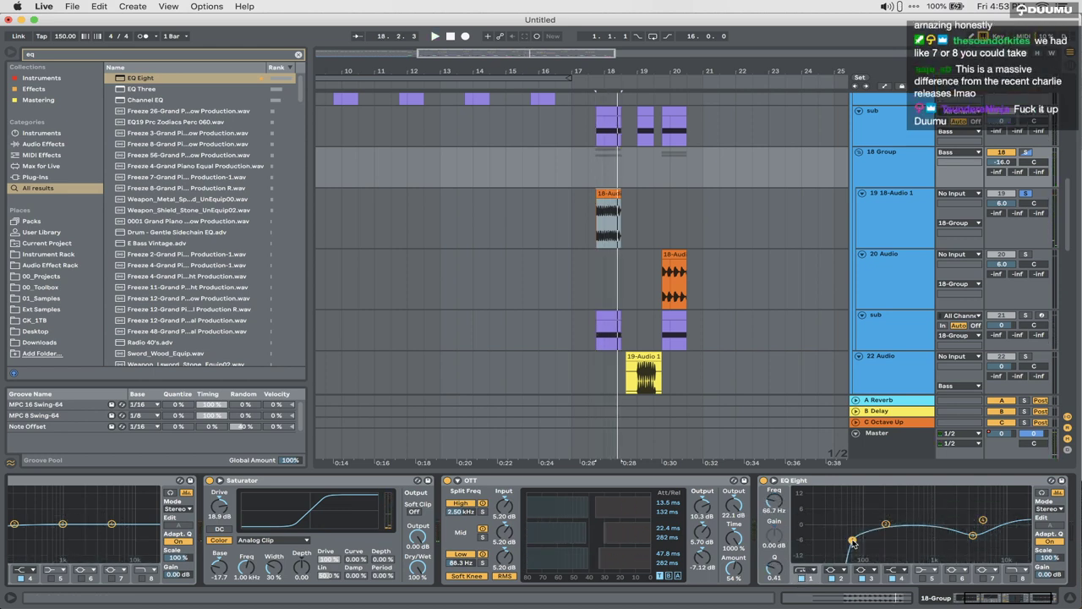
{"action": "key", "text": "space"}
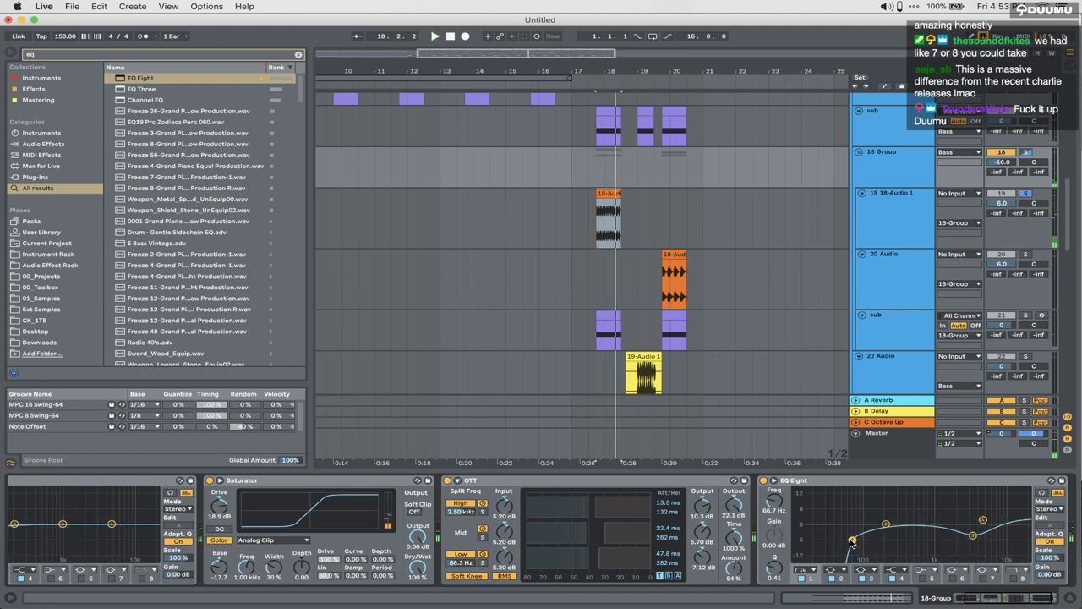
Step: Add the AIRReverb plug-in to the end of the 18 Group's effect chain
{"action": "scroll", "coordinate": [382, 531], "scroll_direction": "left", "scroll_amount": 3}
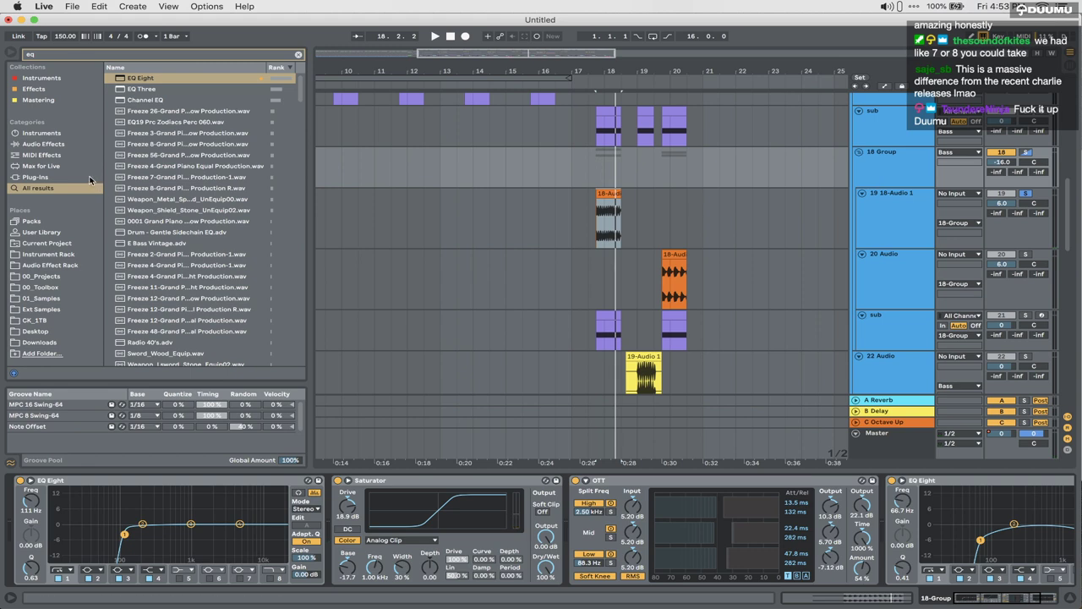
{"action": "key", "text": "super+f"}
{"action": "type", "text": "airreverb"}
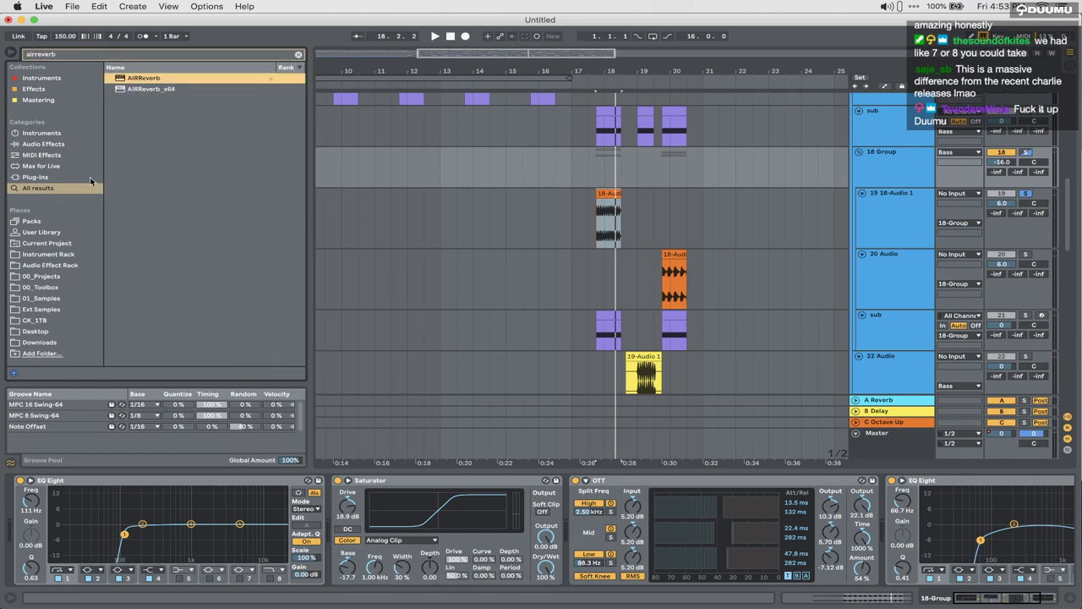
{"action": "key", "text": "Return"}
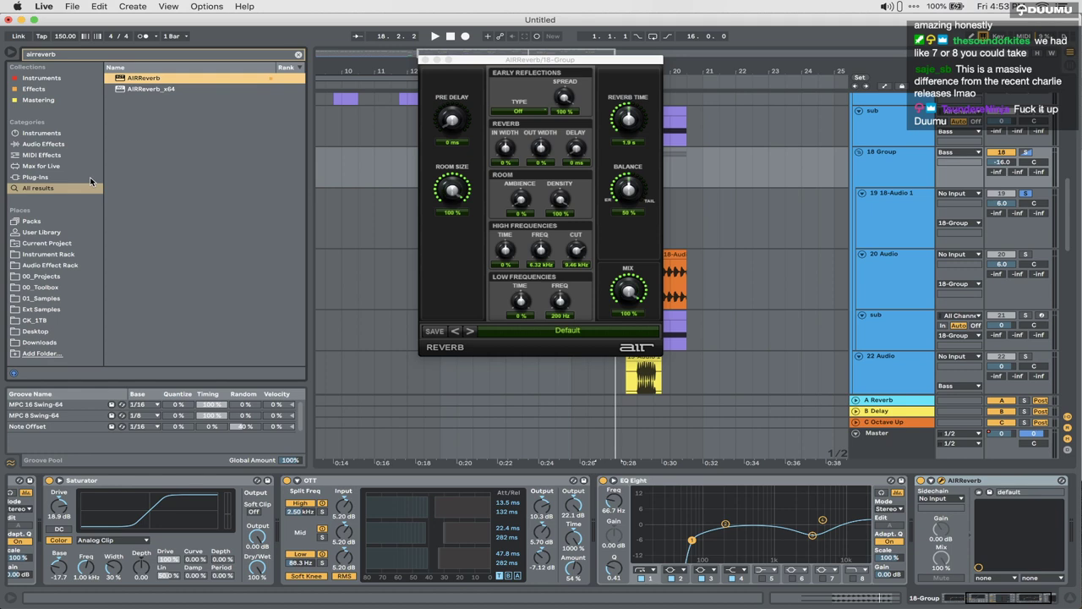
Step: Reduce AIRReverb's Room Size to 4 % while auditioning the clip, and close the plug-in window
{"action": "left_click", "coordinate": [453, 217]}
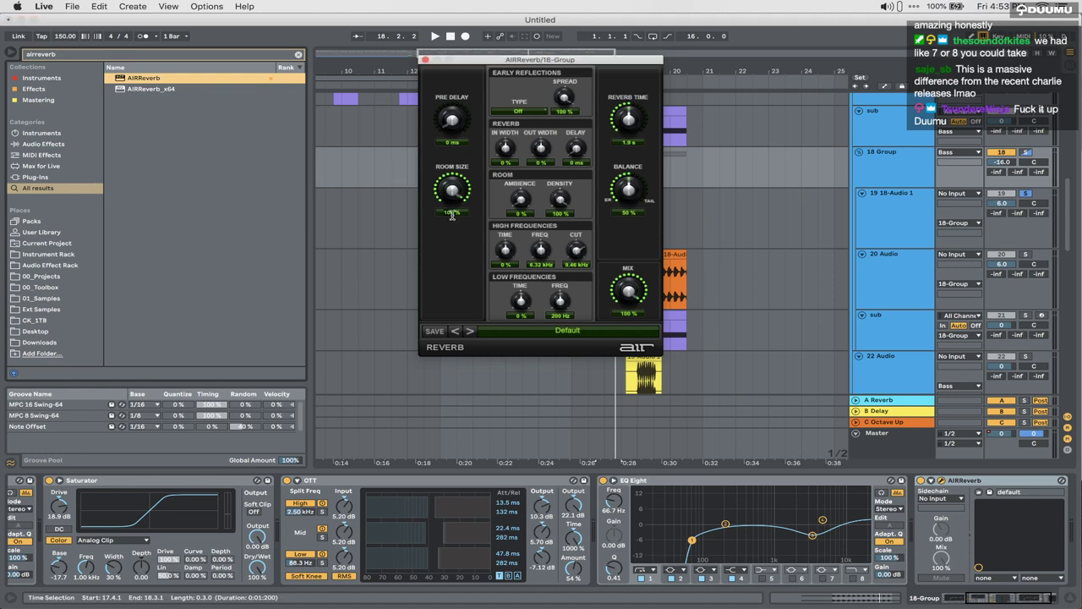
{"action": "key", "text": "space"}
{"action": "left_click_drag", "start_coordinate": [632, 284], "coordinate": [633, 251]}
{"action": "key", "text": "space"}
{"action": "key", "text": "space"}
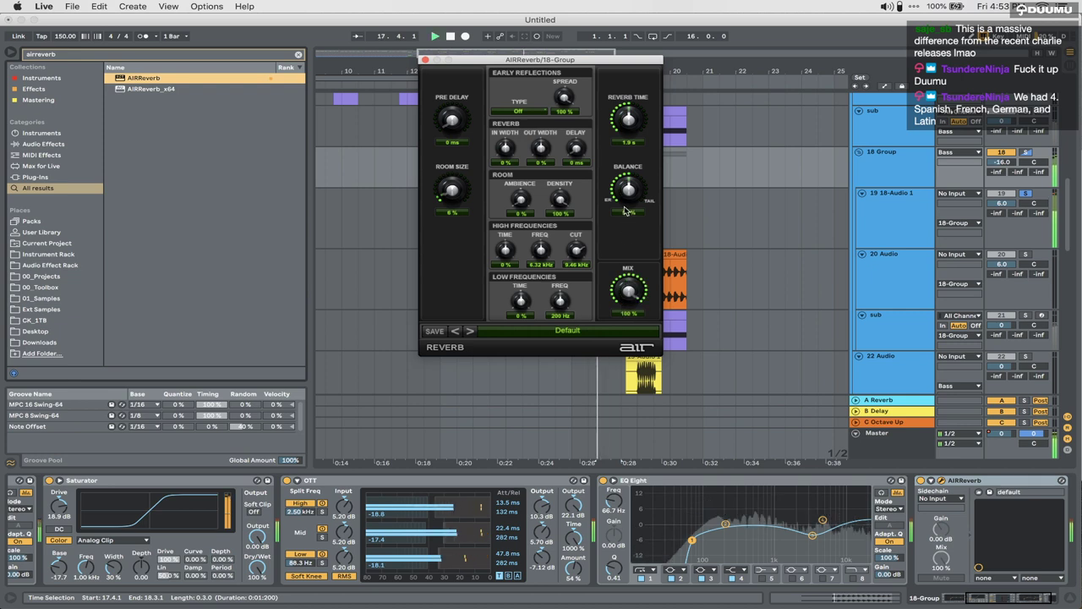
{"action": "left_click_drag", "start_coordinate": [454, 196], "coordinate": [454, 208]}
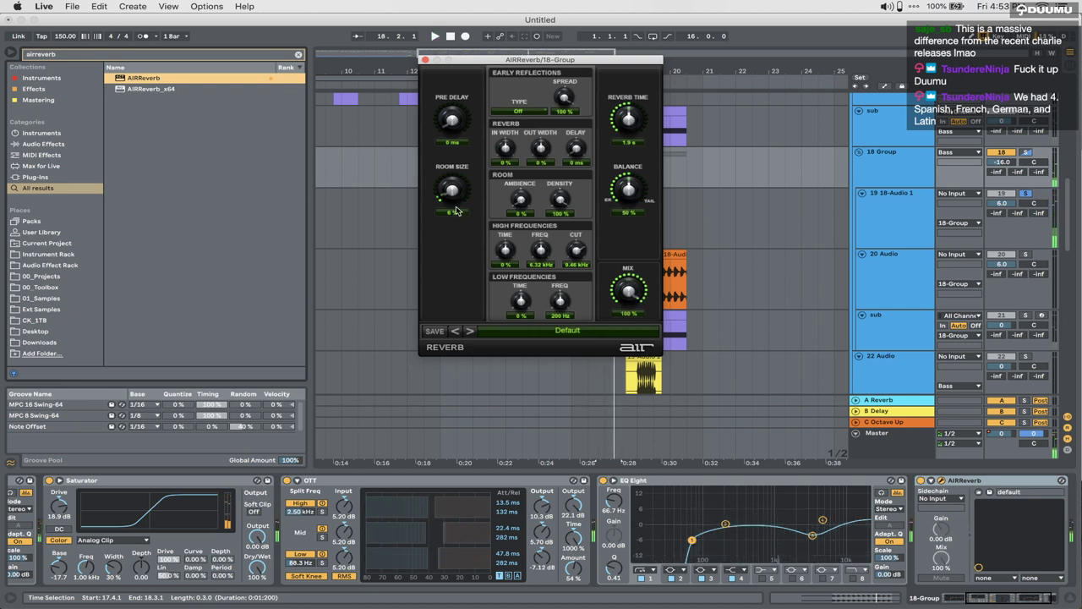
{"action": "key", "text": "space"}
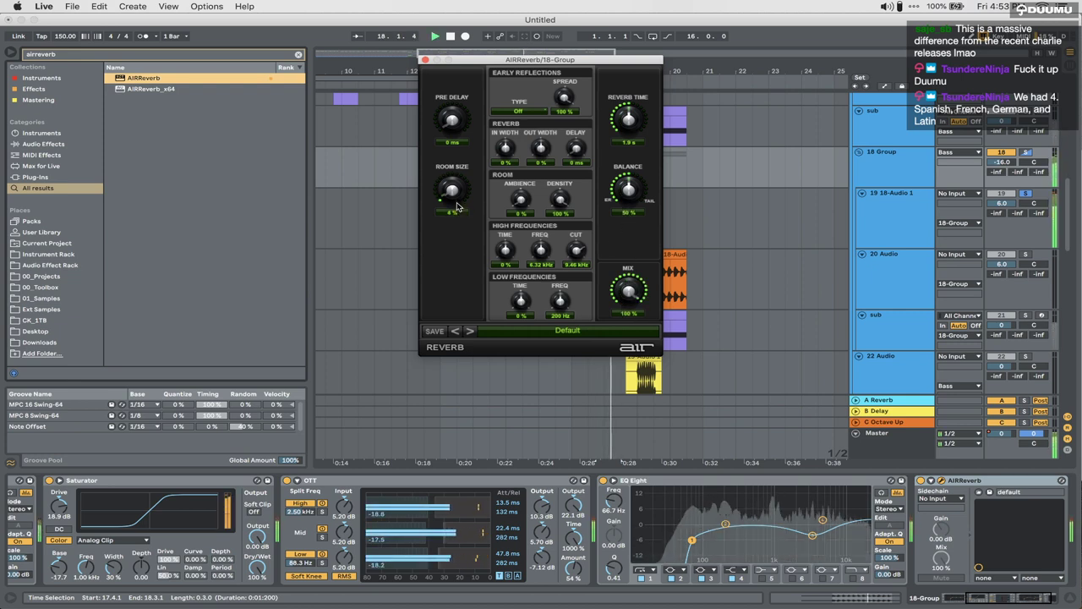
{"action": "left_click", "coordinate": [425, 59]}
Step: Select the AIRReverb device in the 18 Group's effect chain
{"action": "left_click", "coordinate": [586, 192]}
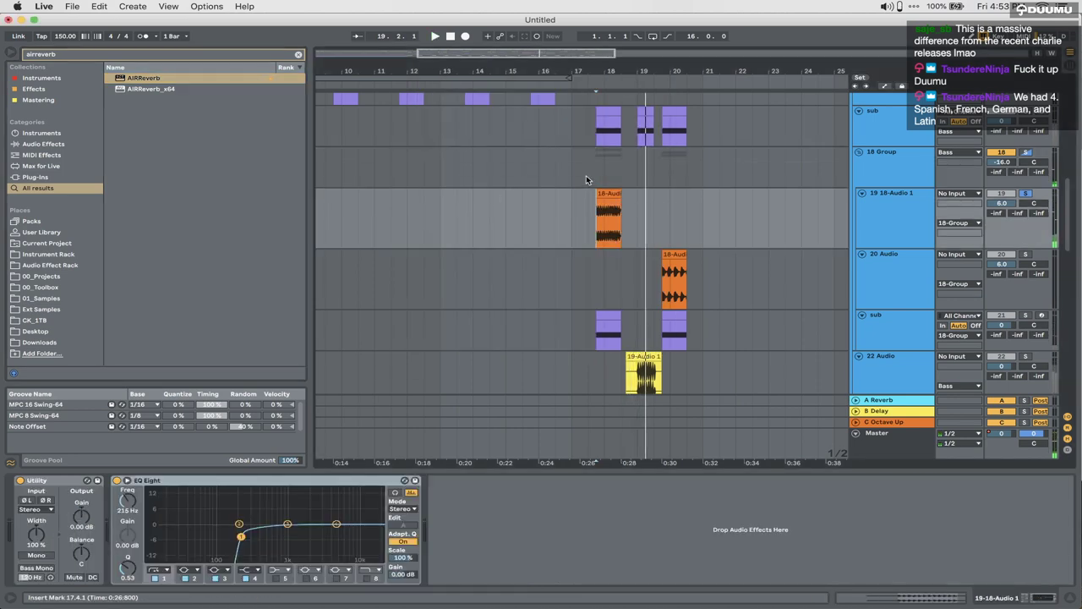
{"action": "left_click", "coordinate": [932, 166]}
{"action": "left_click", "coordinate": [952, 476]}
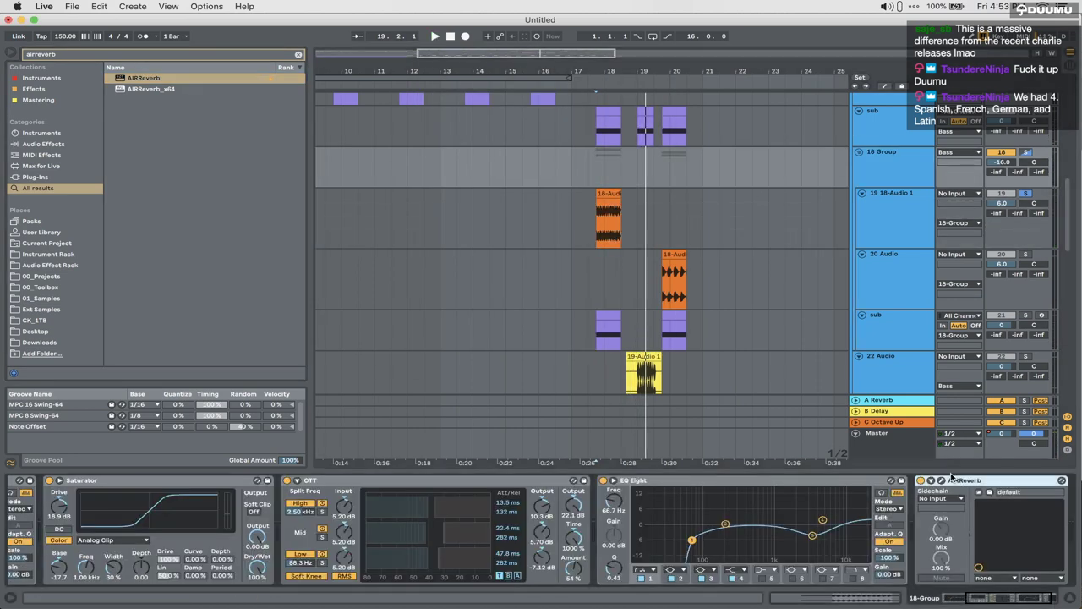
Step: Replace the AIRReverb effect at the end of the 18 Group chain with the soothe2 plug-in
{"action": "key", "text": "Delete"}
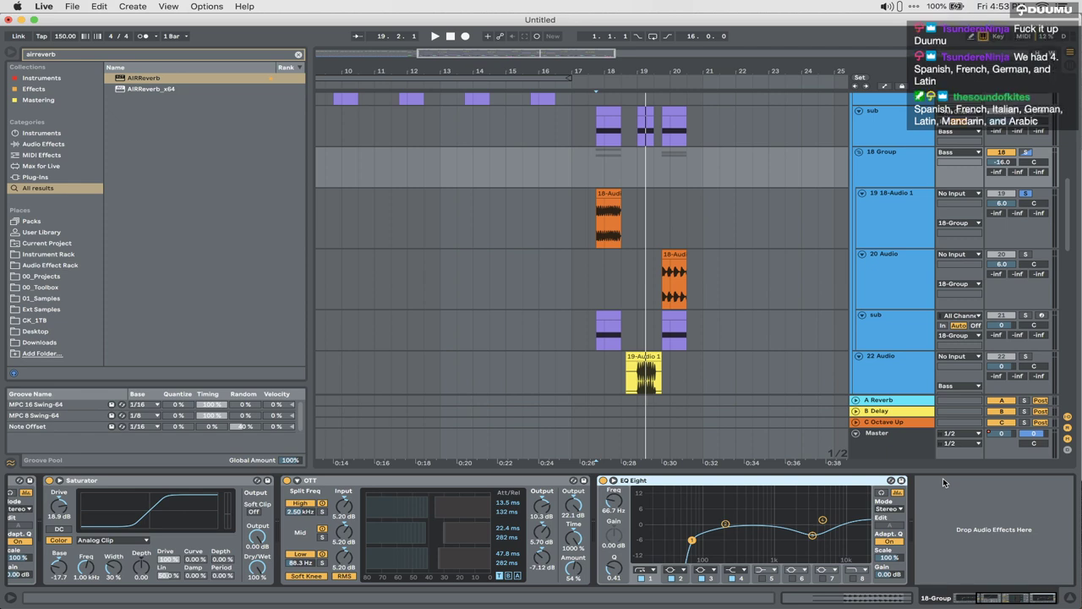
{"action": "key", "text": "space"}
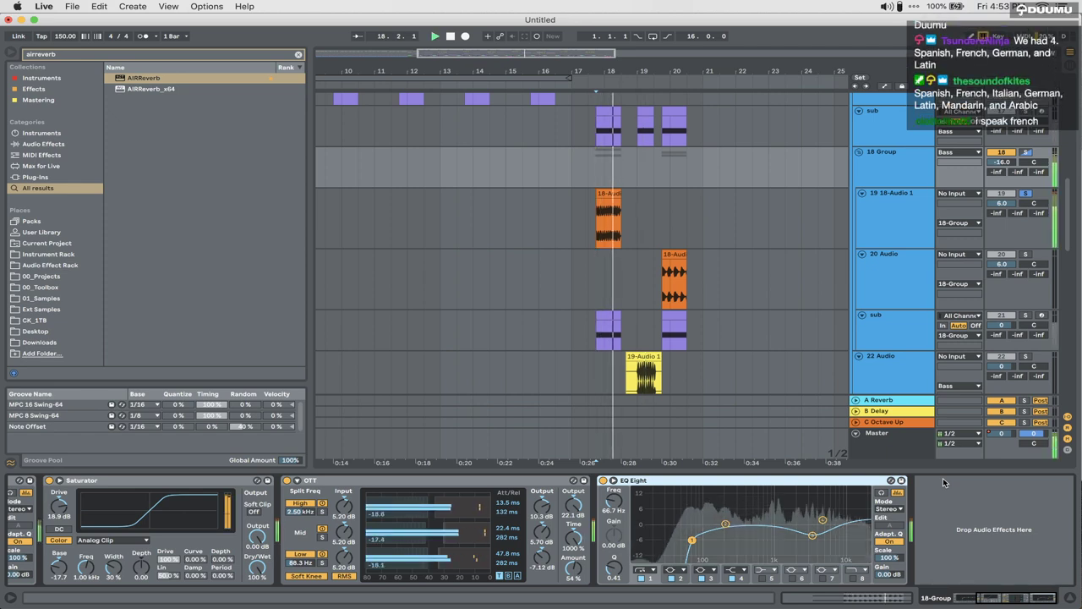
{"action": "key", "text": "space"}
{"action": "key", "text": "super+f"}
{"action": "type", "text": "soothe"}
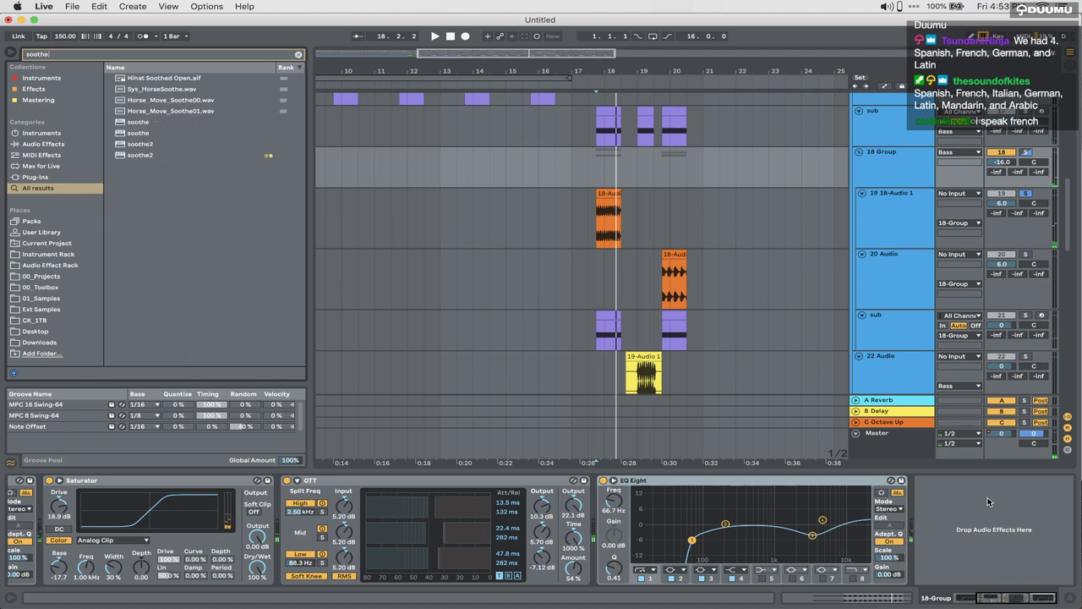
{"action": "left_click", "coordinate": [129, 155]}
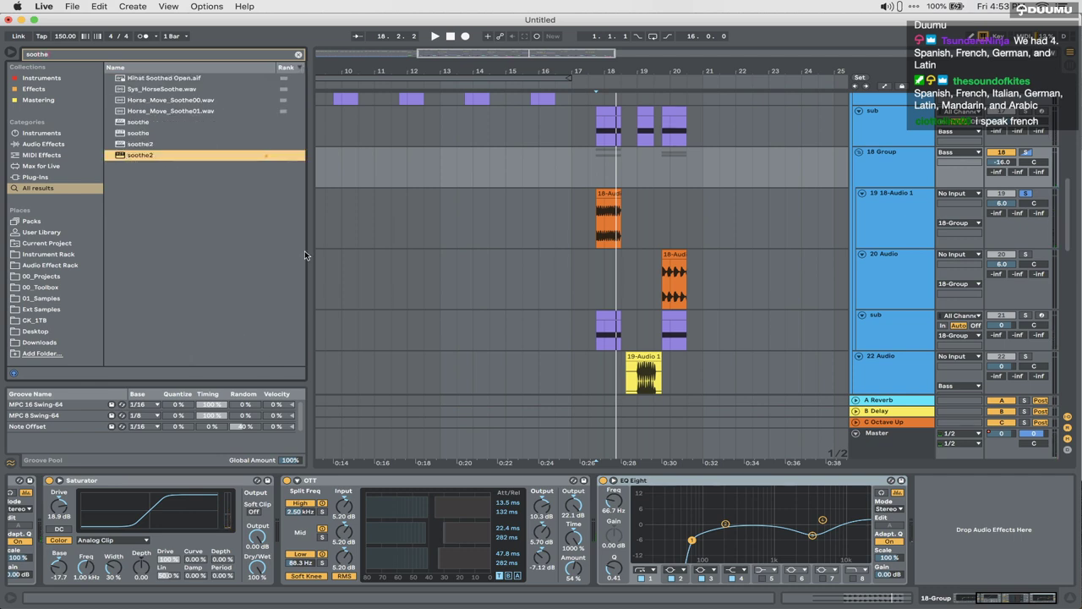
{"action": "key", "text": "Return"}
{"action": "key", "text": "space"}
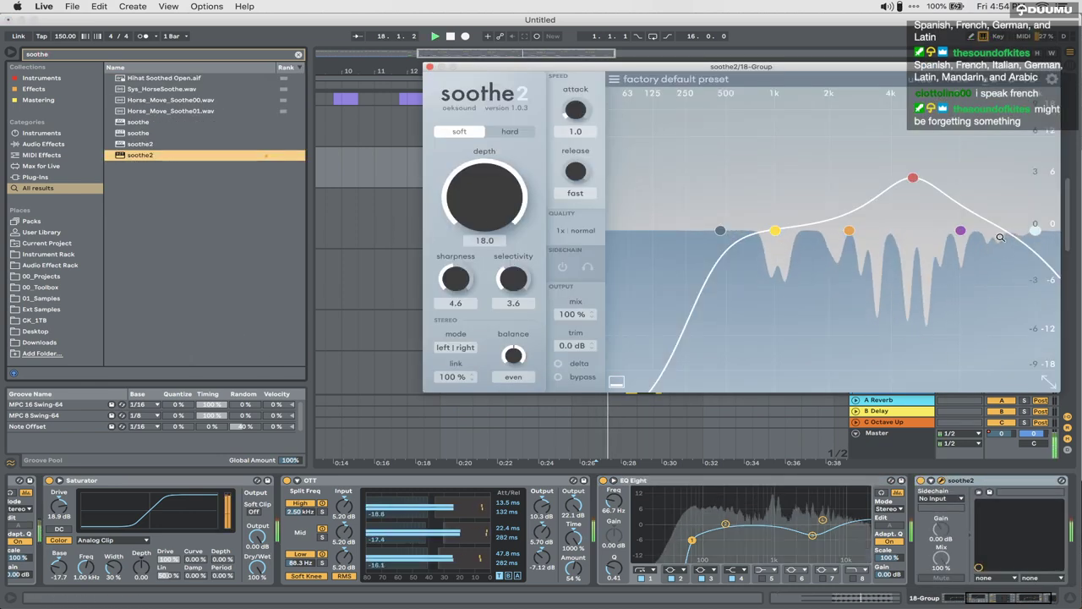
Step: Move soothe2's red band 3 to about 7.3 kHz with 12 dB sensitivity while the bass plays
{"action": "key", "text": "space"}
{"action": "key", "text": "space"}
{"action": "left_click_drag", "start_coordinate": [914, 178], "coordinate": [952, 137]}
{"action": "key", "text": "space"}
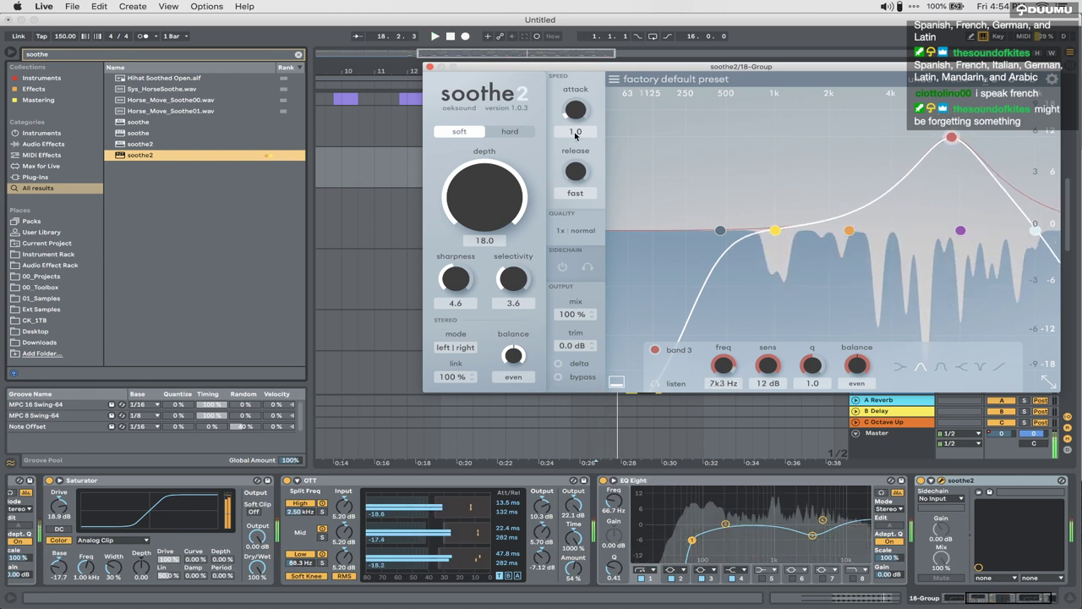
Step: Switch soothe2 to hard mode with depth 0.7, sharpness 7.1 and selectivity 5.6, and close its window
{"action": "left_click", "coordinate": [508, 132]}
{"action": "left_click_drag", "start_coordinate": [488, 205], "coordinate": [465, 251]}
{"action": "left_click_drag", "start_coordinate": [510, 281], "coordinate": [504, 261]}
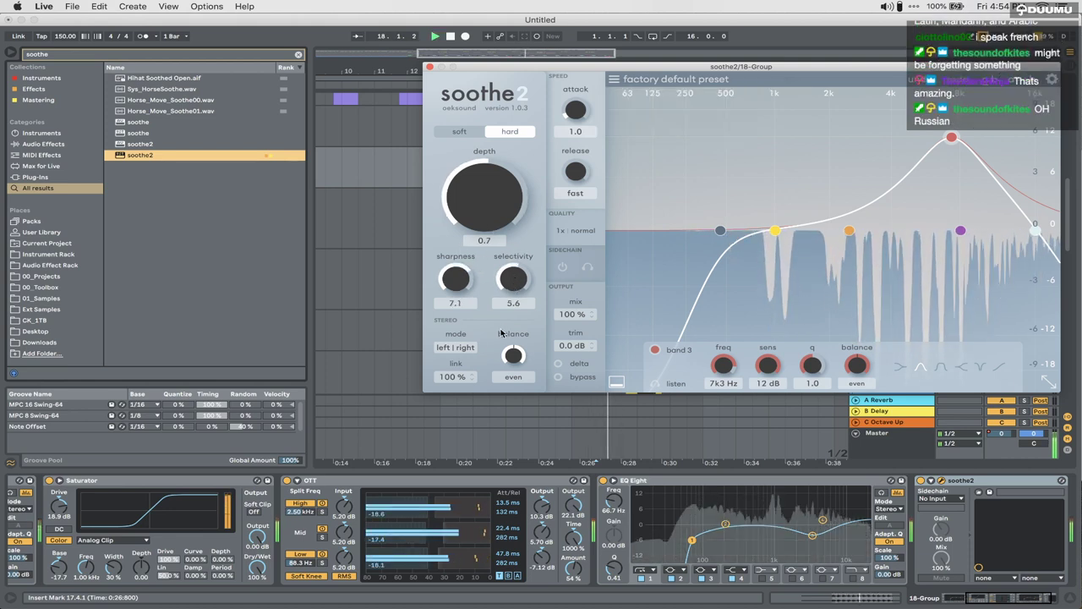
{"action": "key", "text": "space"}
{"action": "left_click", "coordinate": [430, 66]}
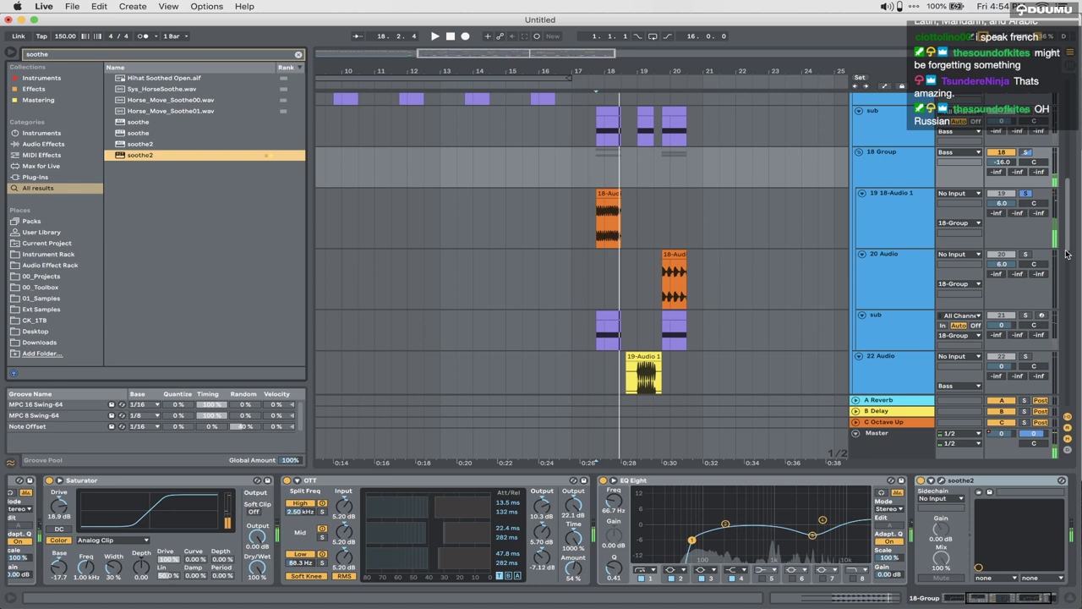
Step: Unsolo the bass tracks and audition the orange clip on the 20 Audio track in the full mix
{"action": "left_click", "coordinate": [1029, 193]}
{"action": "left_click_drag", "start_coordinate": [573, 227], "coordinate": [679, 239]}
{"action": "left_click", "coordinate": [649, 274]}
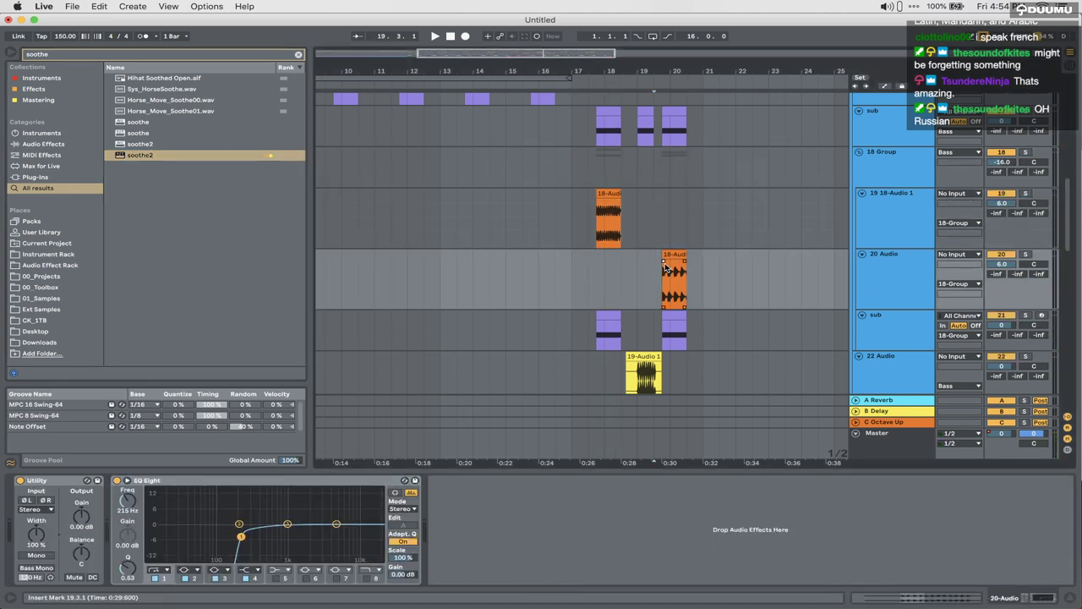
{"action": "key", "text": "space"}
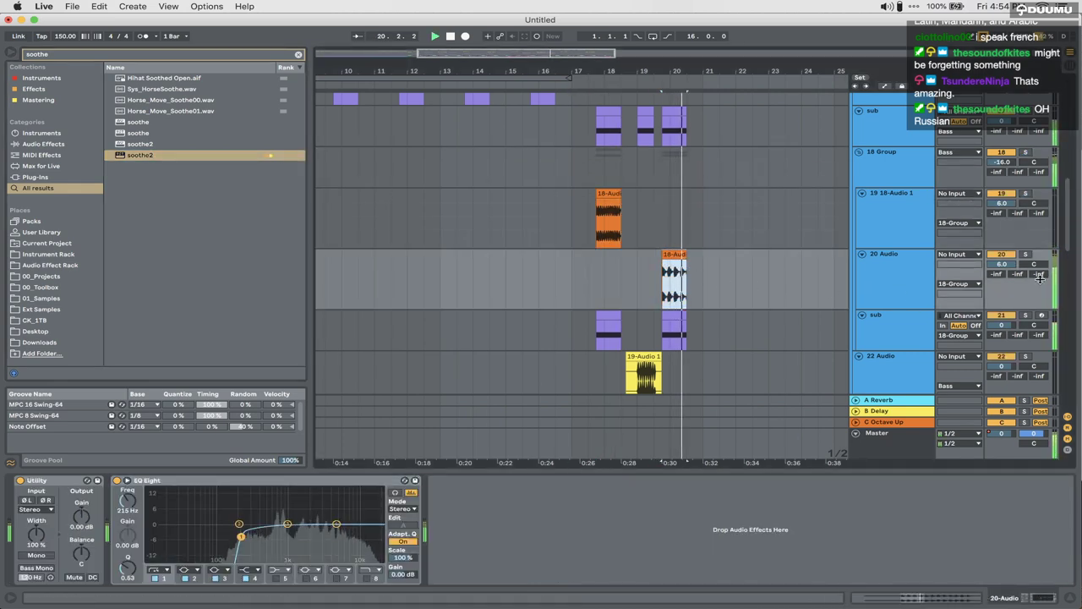
{"action": "key", "text": "space"}
{"action": "key", "text": "space"}
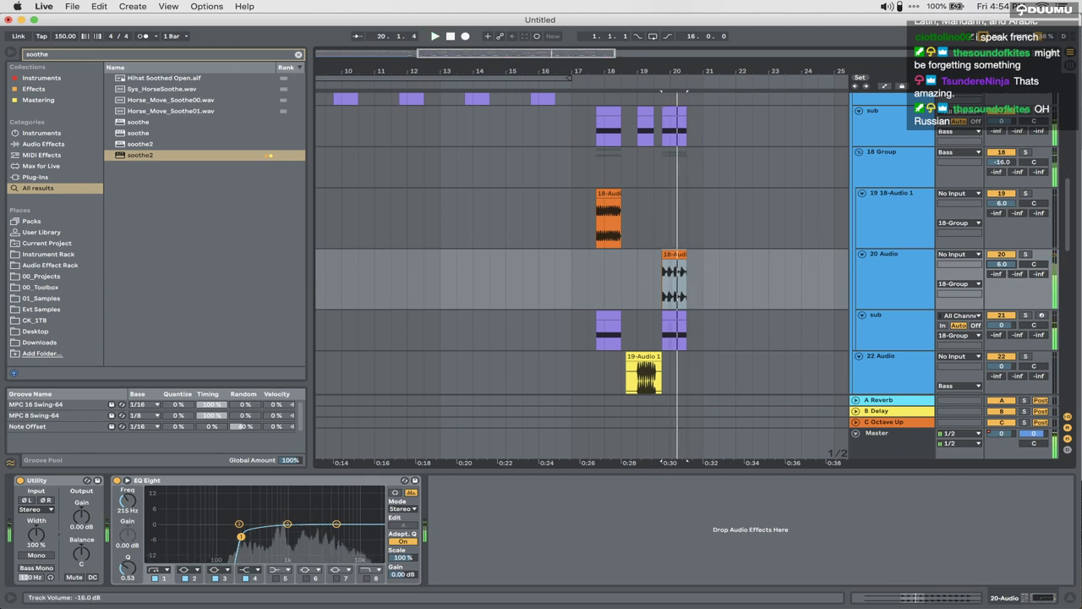
Step: Raise the 18 Group track volume to -12.6 dB and select bars 17.1.1 to 19.3.1 on the 18-Audio 1 track
{"action": "key", "text": "space"}
{"action": "key", "text": "space"}
{"action": "left_click_drag", "start_coordinate": [1002, 162], "coordinate": [1002, 155]}
{"action": "key", "text": "space"}
{"action": "left_click_drag", "start_coordinate": [654, 223], "coordinate": [572, 220]}
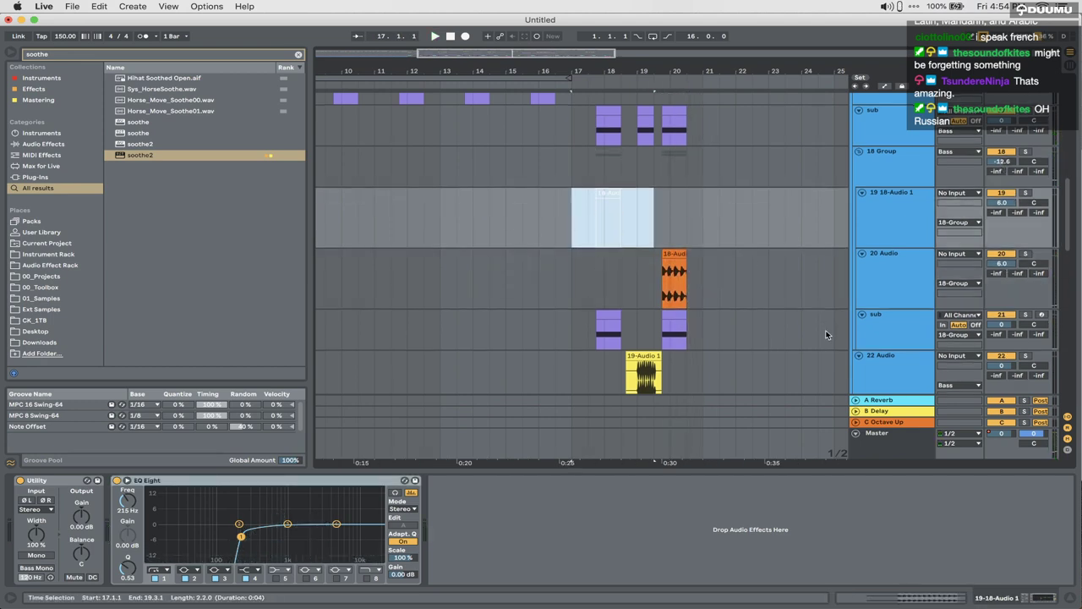
Step: Audition the bass clips on the 28, 29 and 30 Operator tracks
{"action": "scroll", "coordinate": [795, 319], "scroll_direction": "down", "scroll_amount": 10}
{"action": "scroll", "coordinate": [812, 326], "scroll_direction": "left", "scroll_amount": 3}
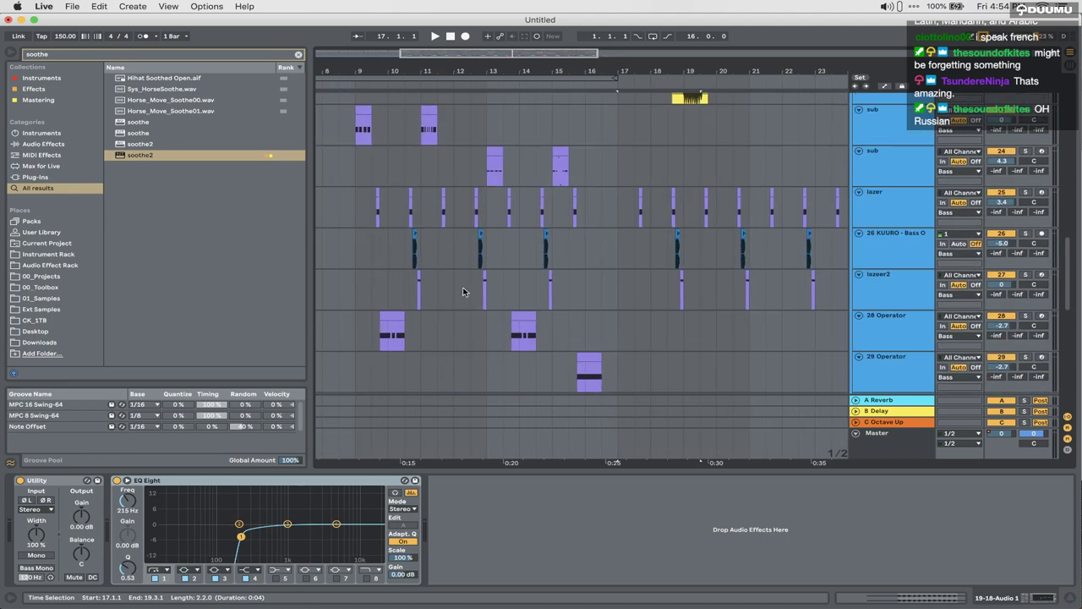
{"action": "scroll", "coordinate": [463, 291], "scroll_direction": "down", "scroll_amount": 3}
{"action": "left_click", "coordinate": [515, 250]}
{"action": "key", "text": "space"}
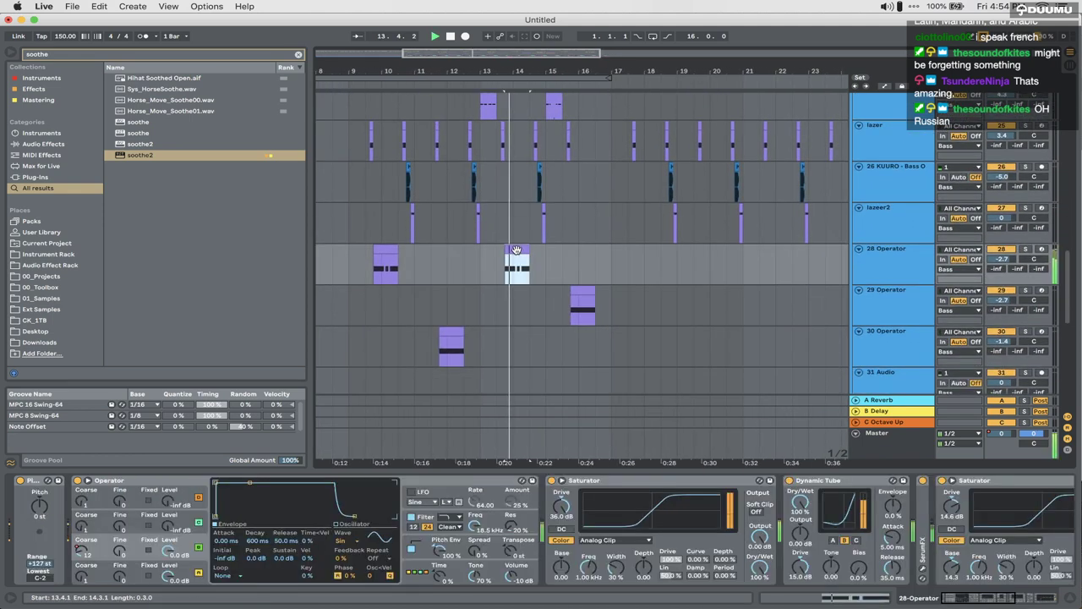
{"action": "key", "text": "space"}
{"action": "left_click", "coordinate": [578, 290]}
{"action": "key", "text": "space"}
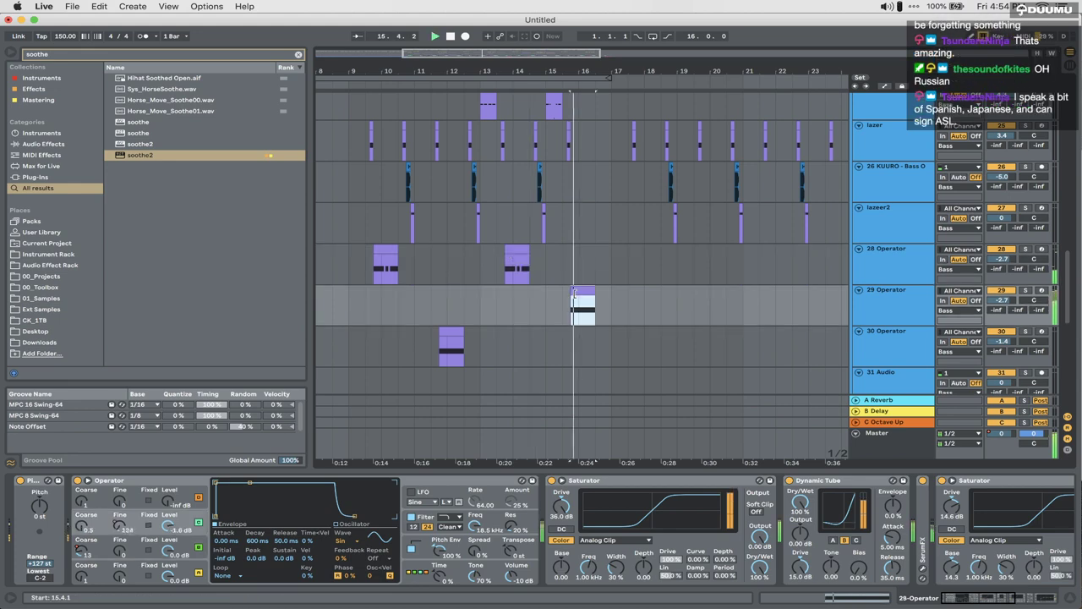
{"action": "key", "text": "space"}
{"action": "left_click", "coordinate": [460, 339]}
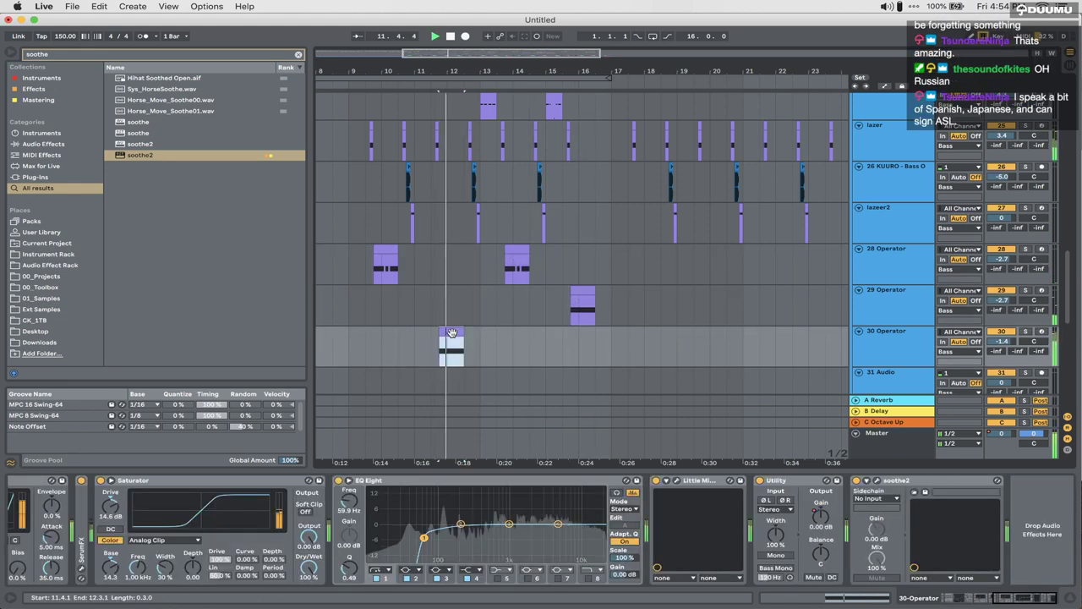
Step: Listen to the arrangement from about bar 12 to bar 20 while reviewing the bass and instrument tracks
{"action": "left_click", "coordinate": [329, 294]}
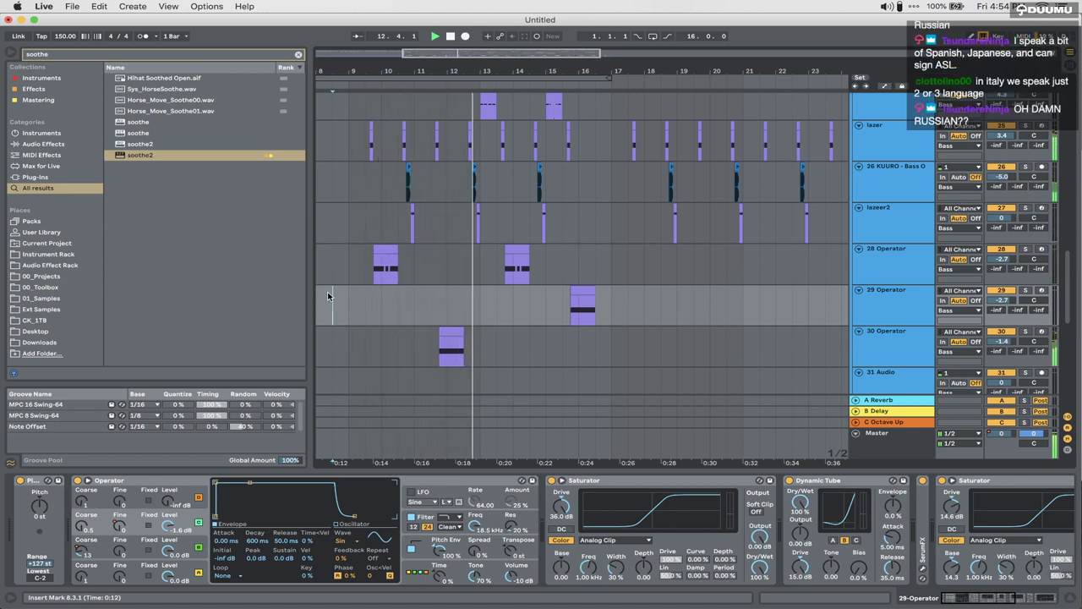
{"action": "scroll", "coordinate": [389, 315], "scroll_direction": "up", "scroll_amount": 3}
{"action": "scroll", "coordinate": [388, 319], "scroll_direction": "up", "scroll_amount": 1}
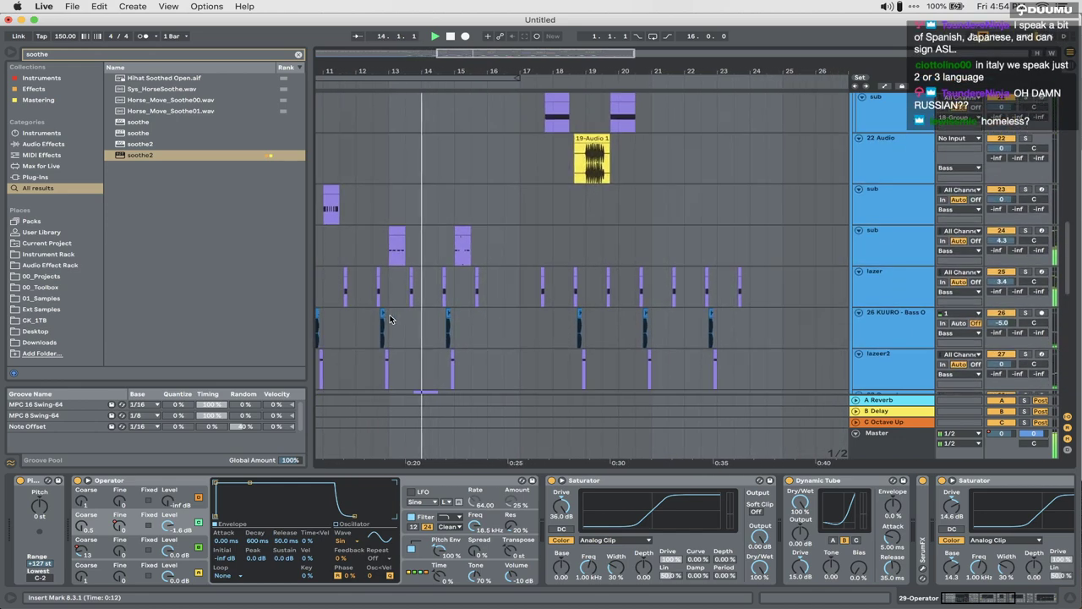
{"action": "key", "text": "XF86AudioRaiseVolume"}
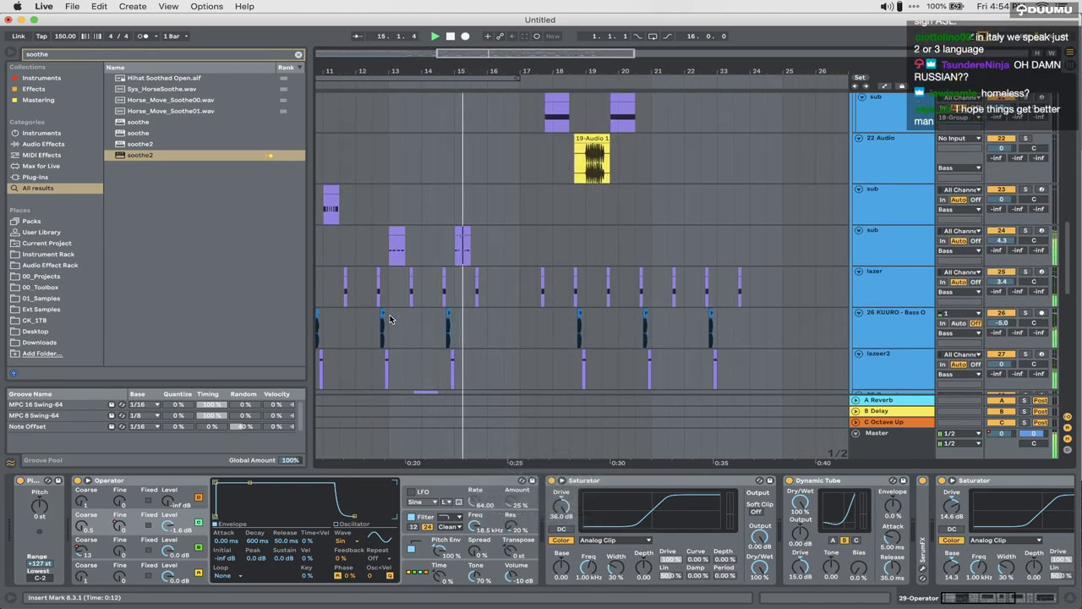
{"action": "scroll", "coordinate": [390, 319], "scroll_direction": "up", "scroll_amount": 5}
{"action": "scroll", "coordinate": [390, 318], "scroll_direction": "up", "scroll_amount": 2}
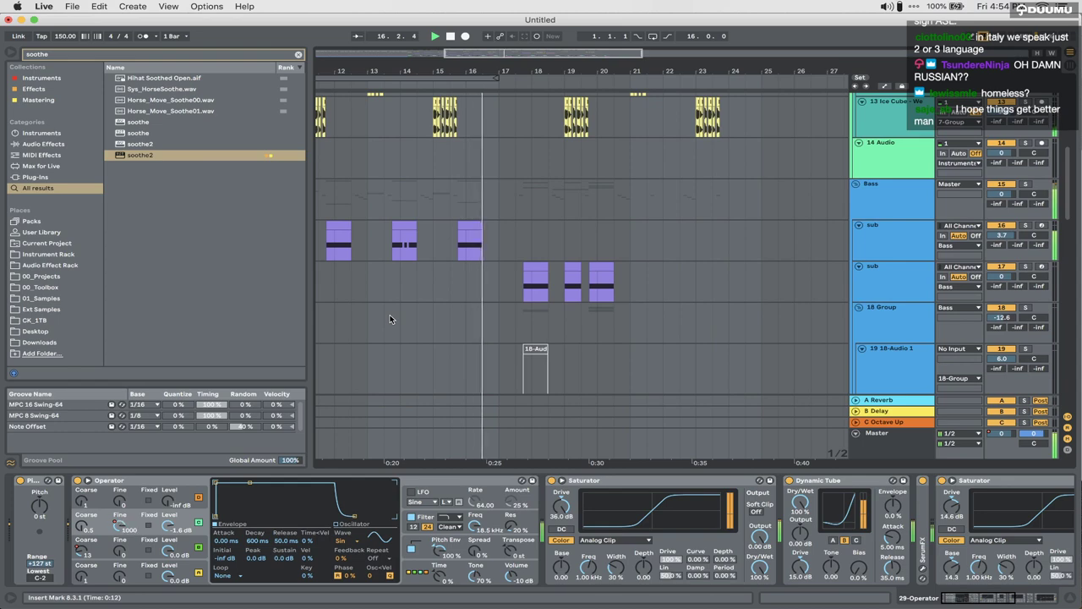
{"action": "scroll", "coordinate": [390, 319], "scroll_direction": "up", "scroll_amount": 6}
{"action": "scroll", "coordinate": [390, 318], "scroll_direction": "down", "scroll_amount": 10}
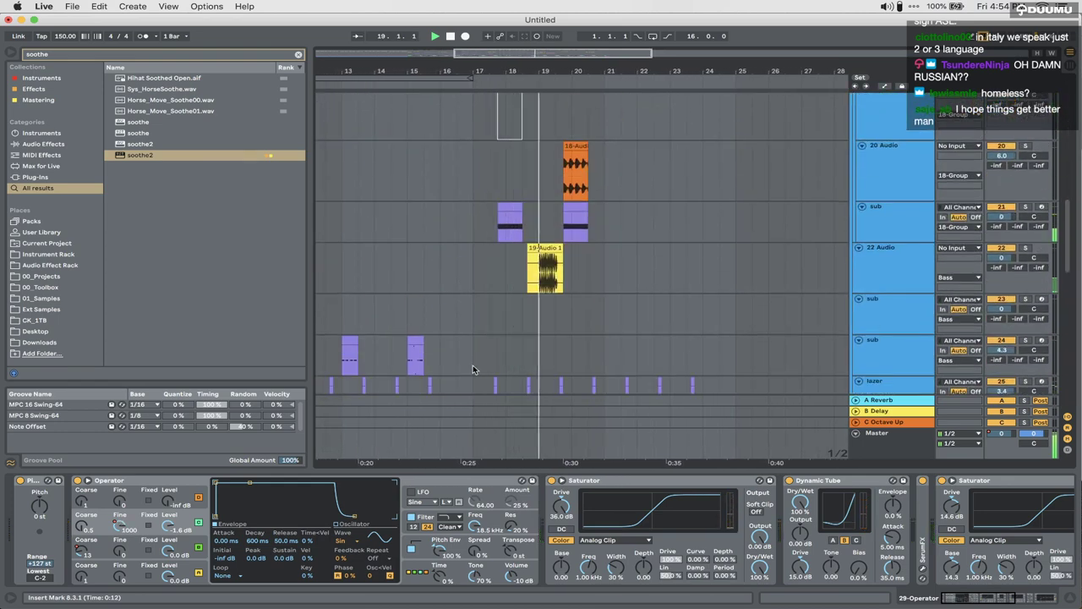
{"action": "scroll", "coordinate": [540, 337], "scroll_direction": "up", "scroll_amount": 4}
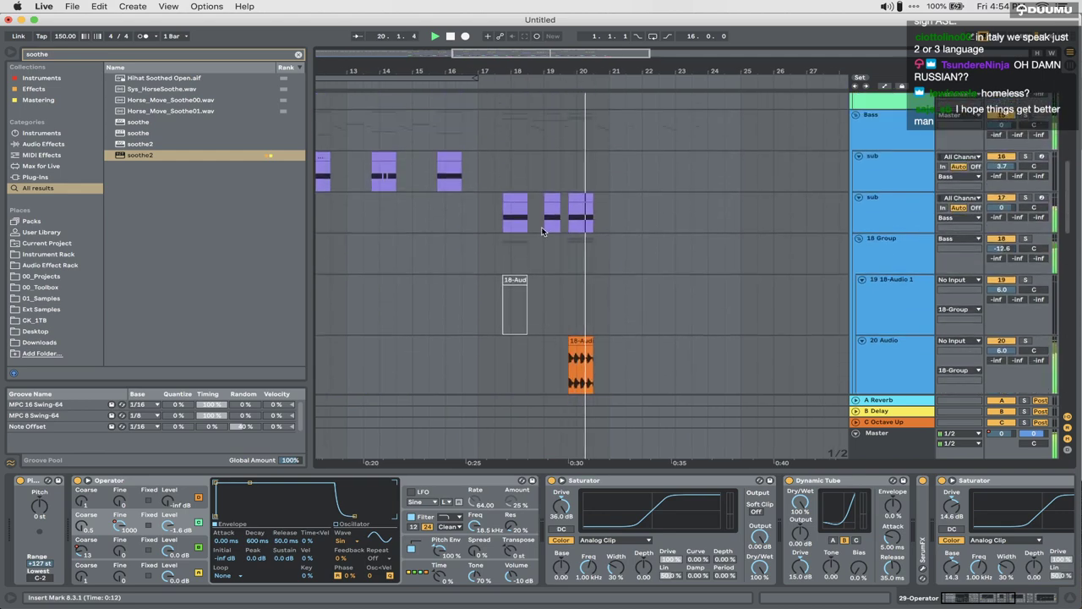
Step: Enable band 5 in the EQ Eight on the sub track 17 and set it to 71.1 Hz with 5.08 dB gain
{"action": "left_click", "coordinate": [515, 198]}
{"action": "key", "text": "space"}
{"action": "key", "text": "space"}
{"action": "left_click", "coordinate": [886, 217]}
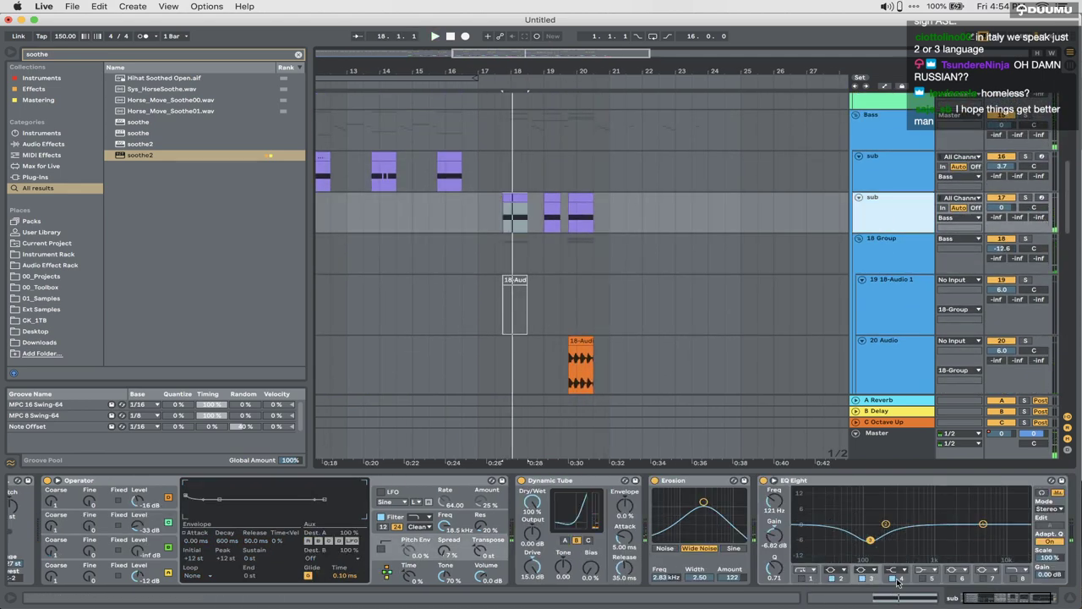
{"action": "left_click", "coordinate": [927, 580]}
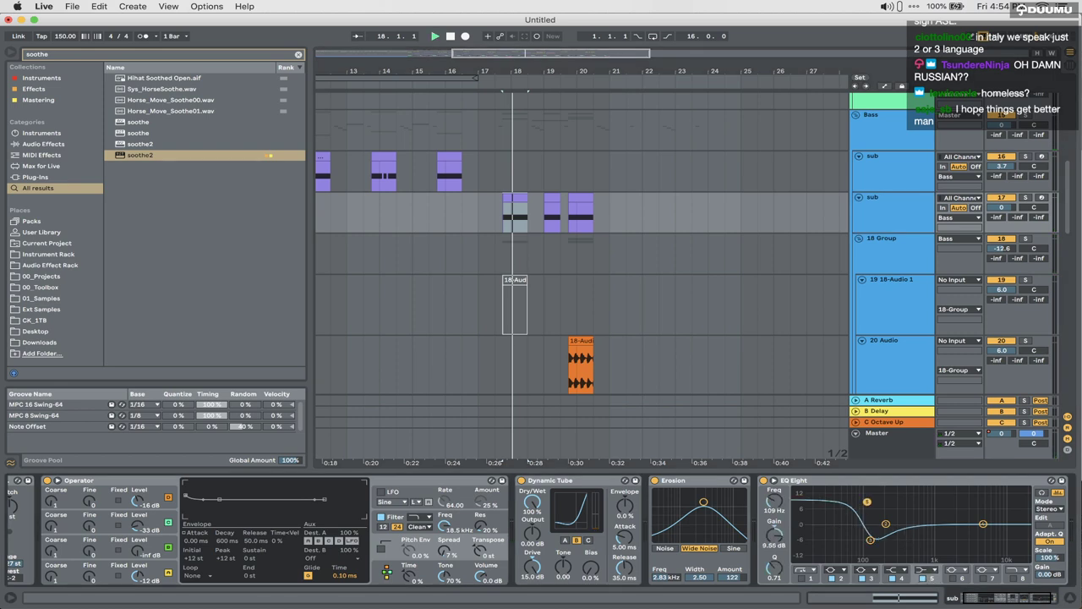
{"action": "left_click_drag", "start_coordinate": [866, 501], "coordinate": [854, 512]}
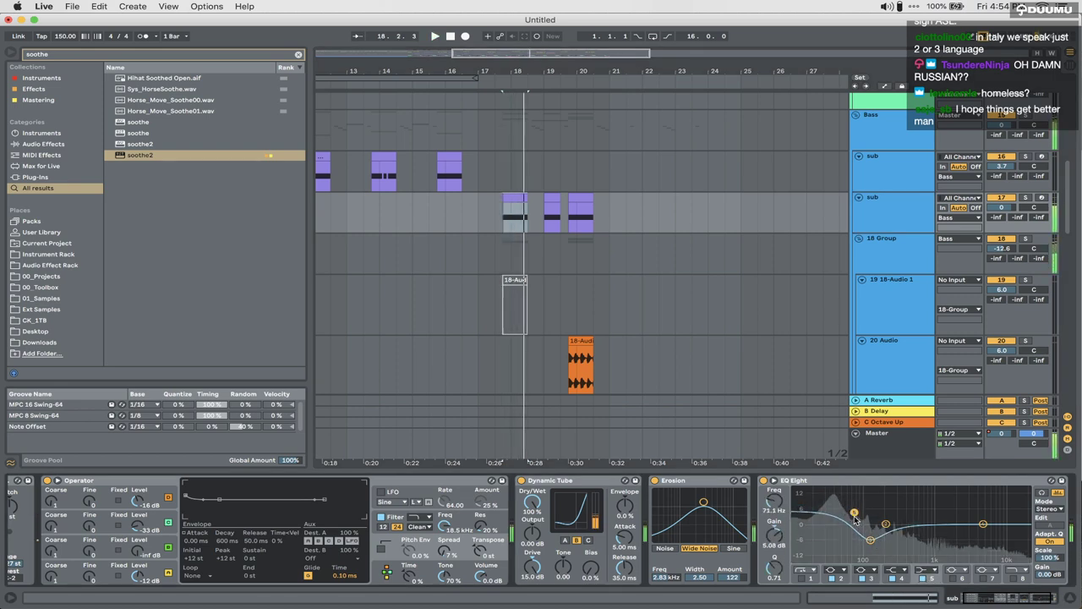
Step: Set the sub track's Erosion frequency to 2.73 kHz and its amount to about 145
{"action": "left_click_drag", "start_coordinate": [723, 581], "coordinate": [723, 541]}
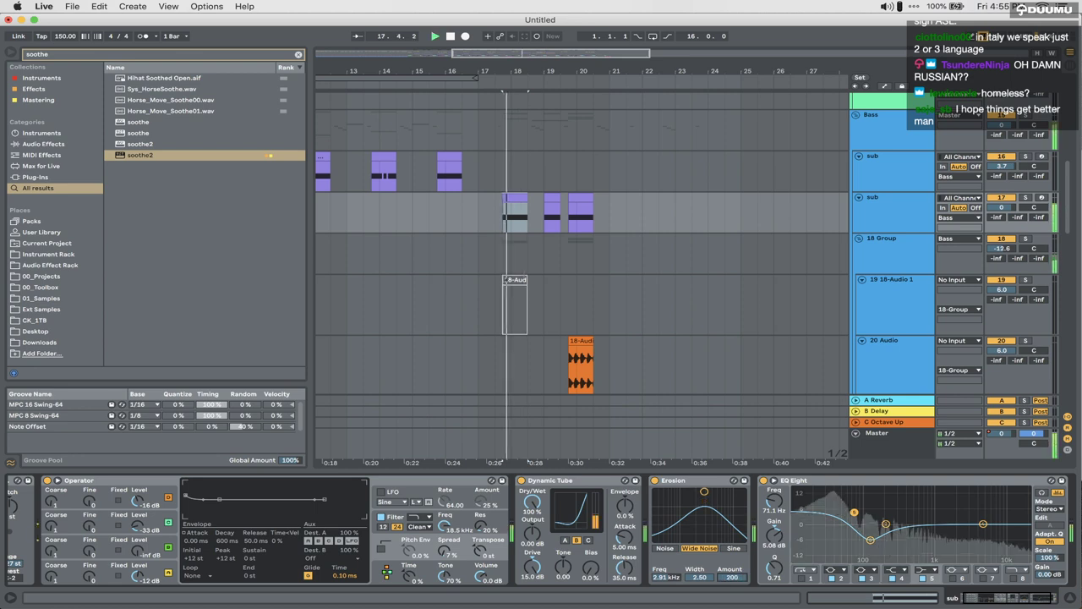
{"action": "left_click_drag", "start_coordinate": [665, 578], "coordinate": [665, 583]}
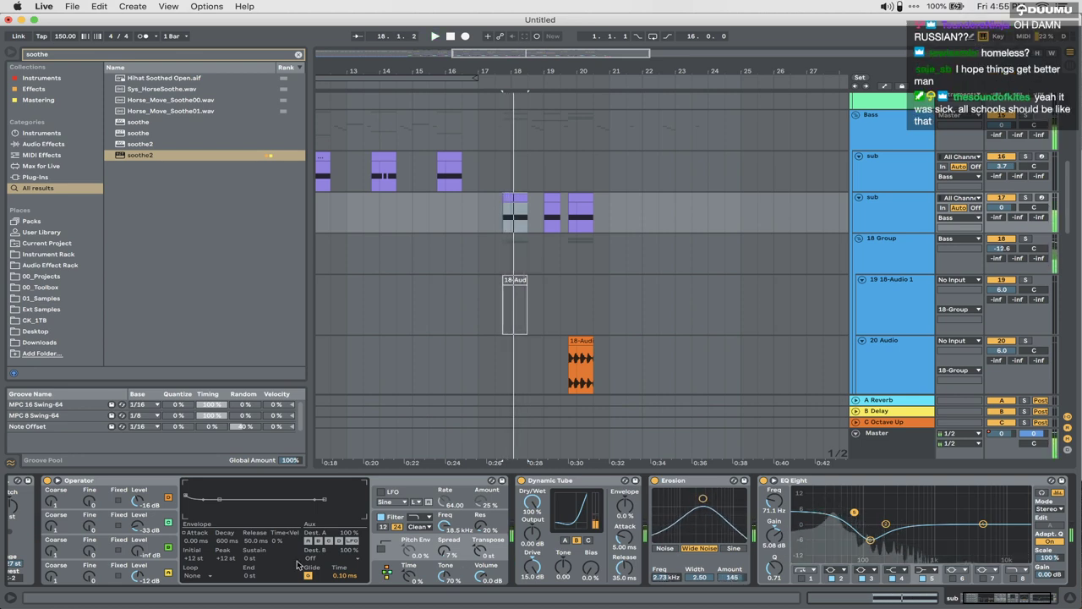
{"action": "key", "text": "space"}
Step: Adjust Operator's oscillator B level to about -36 dB on the sub track, repeatedly auditioning the clip at bar 17.4
{"action": "mouse_move", "coordinate": [135, 525]}
{"action": "left_mouse_down"}
{"action": "mouse_move", "coordinate": [137, 494]}
{"action": "mouse_move", "coordinate": [137, 521]}
{"action": "left_mouse_up"}
{"action": "key", "text": "space"}
{"action": "key", "text": "space"}
{"action": "key", "text": "space"}
{"action": "key", "text": "space"}
{"action": "key", "text": "space"}
{"action": "key", "text": "space"}
{"action": "key", "text": "space"}
{"action": "key", "text": "space"}
{"action": "key", "text": "space"}
{"action": "key", "text": "space"}
{"action": "key", "text": "space"}
{"action": "key", "text": "space"}
{"action": "key", "text": "space"}
{"action": "key", "text": "space"}
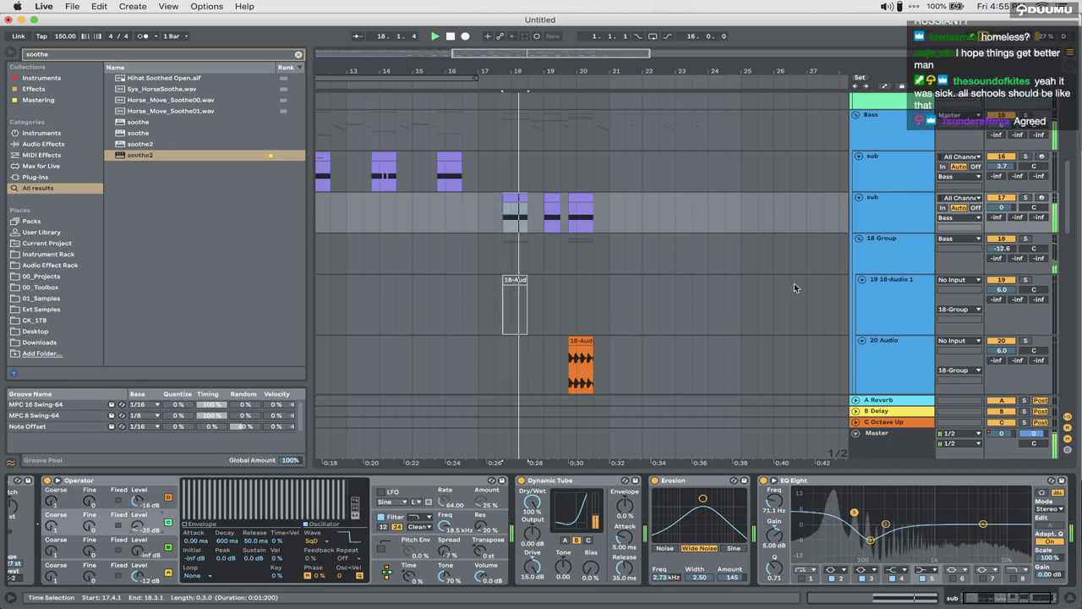
Step: Audition and delete the 18-Audio 1 clip at bar 17.4 on track 19
{"action": "scroll", "coordinate": [616, 274], "scroll_direction": "up", "scroll_amount": 10}
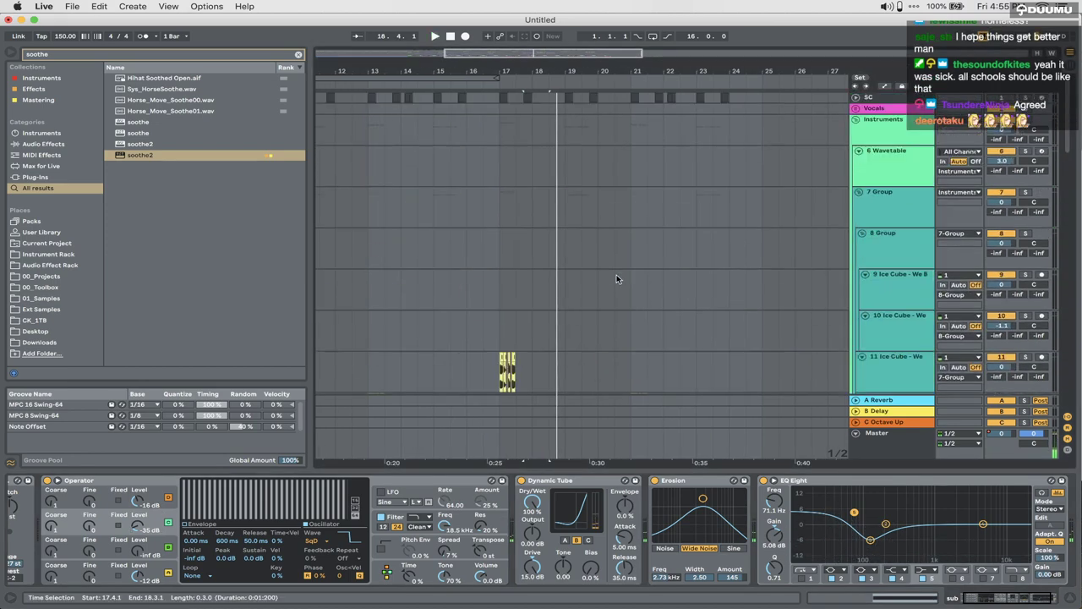
{"action": "scroll", "coordinate": [580, 184], "scroll_direction": "down", "scroll_amount": 5}
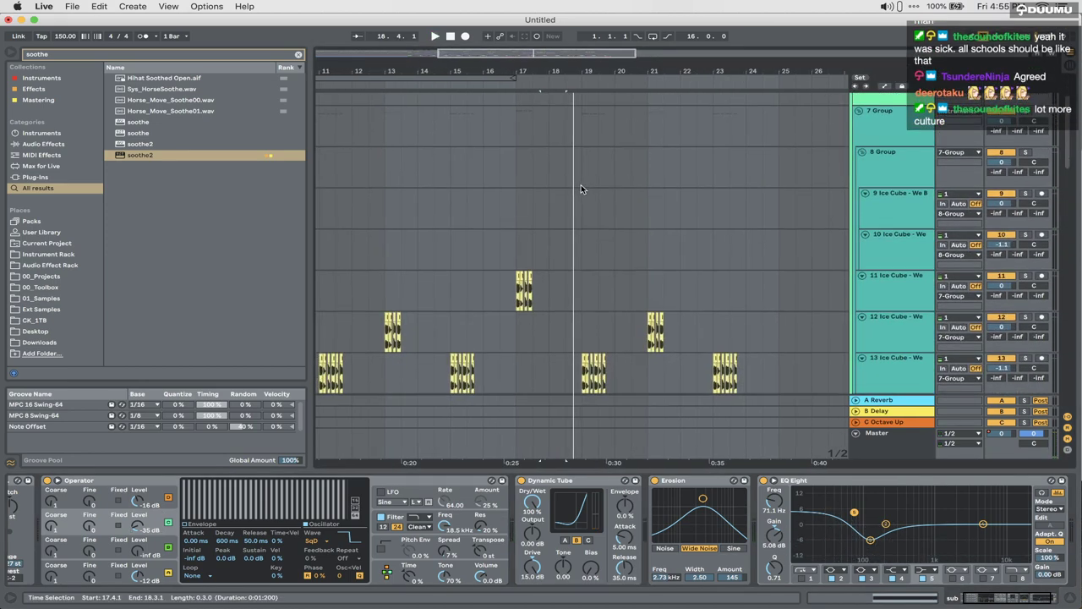
{"action": "scroll", "coordinate": [499, 311], "scroll_direction": "down", "scroll_amount": 4}
{"action": "scroll", "coordinate": [499, 311], "scroll_direction": "down", "scroll_amount": 6}
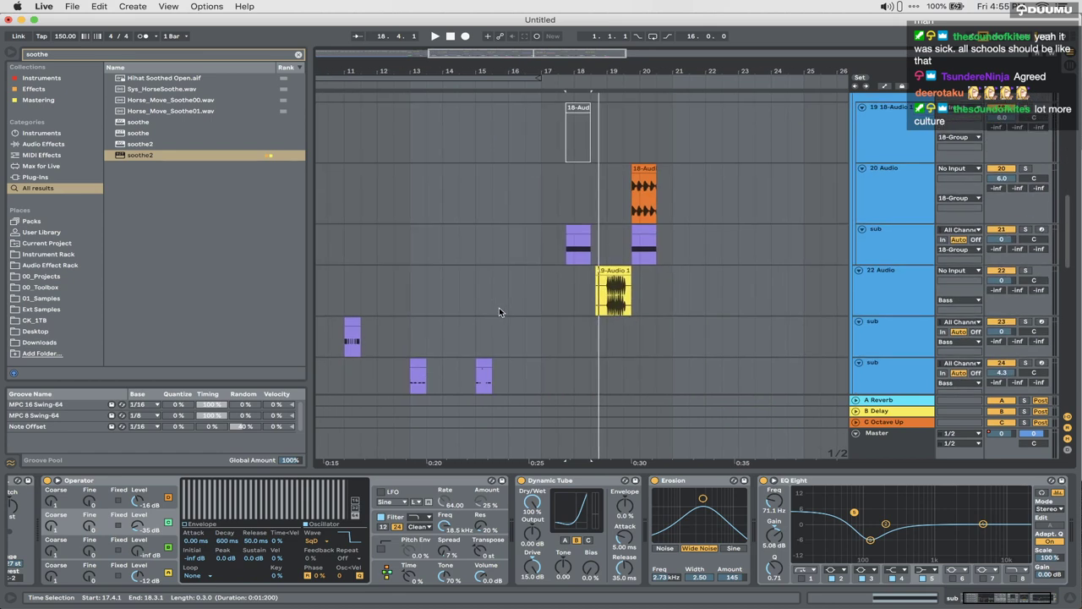
{"action": "left_click", "coordinate": [571, 105]}
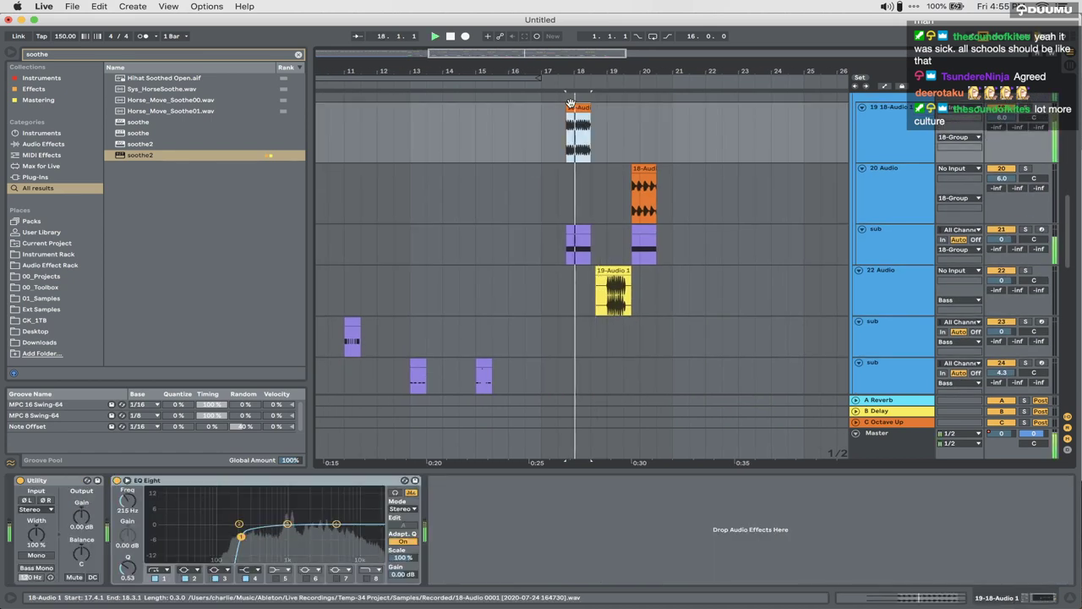
{"action": "key", "text": "Delete"}
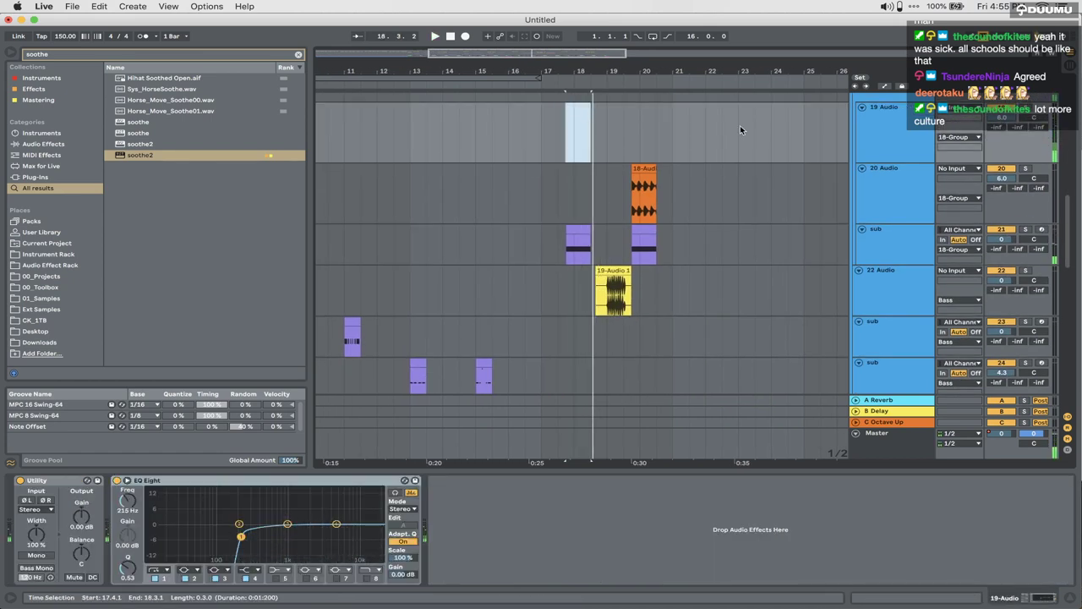
Step: Delete the emptied track 19 from the 18 Group and collapse the group
{"action": "left_click", "coordinate": [877, 132]}
{"action": "scroll", "coordinate": [879, 193], "scroll_direction": "up", "scroll_amount": 3}
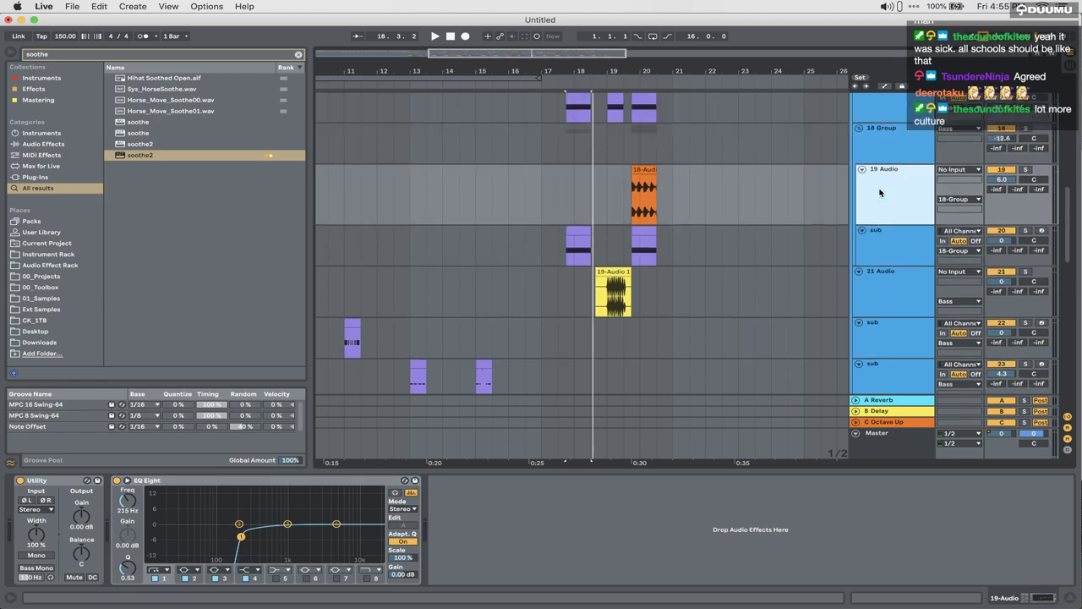
{"action": "left_click", "coordinate": [858, 171]}
{"action": "scroll", "coordinate": [577, 241], "scroll_direction": "left", "scroll_amount": 5}
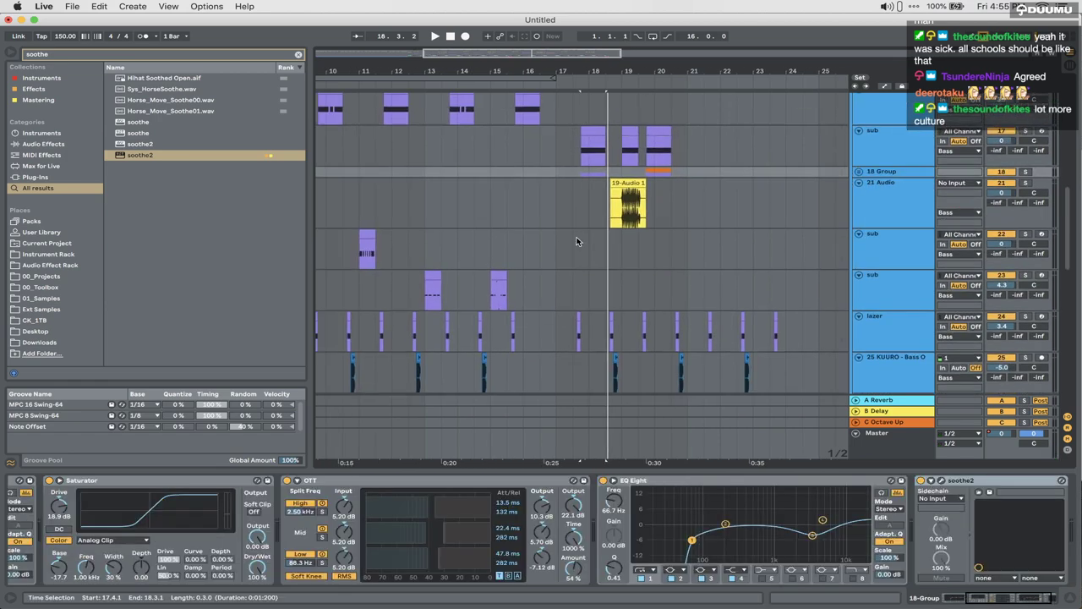
Step: Duplicate the 27 Operator track and keep only a copy of its first clip on the new track, placed at bar 17
{"action": "scroll", "coordinate": [576, 242], "scroll_direction": "down", "scroll_amount": 5}
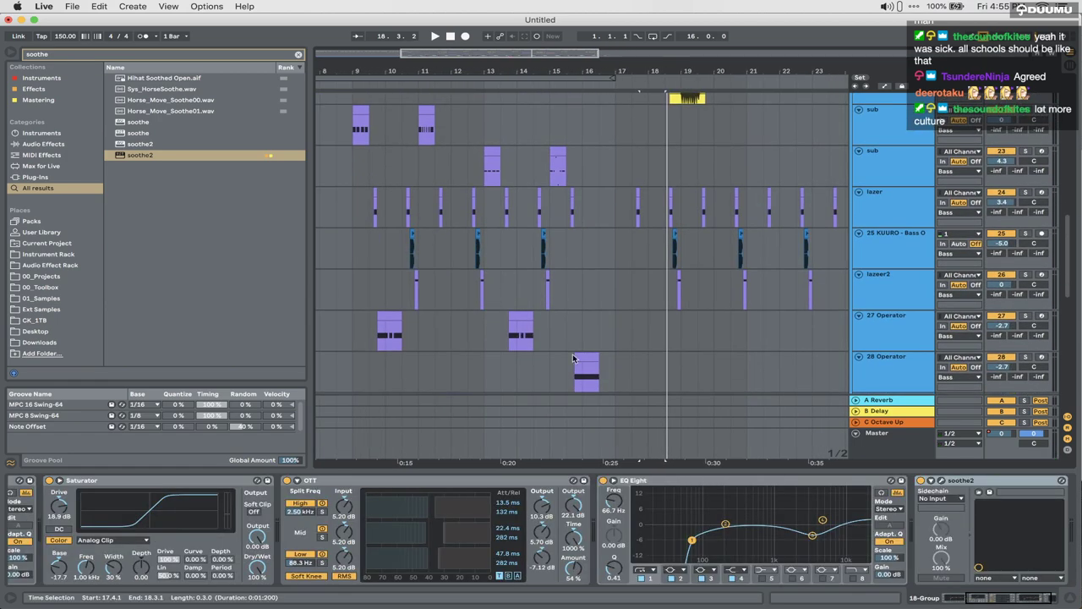
{"action": "scroll", "coordinate": [573, 358], "scroll_direction": "down", "scroll_amount": 2}
{"action": "left_click", "coordinate": [887, 260]}
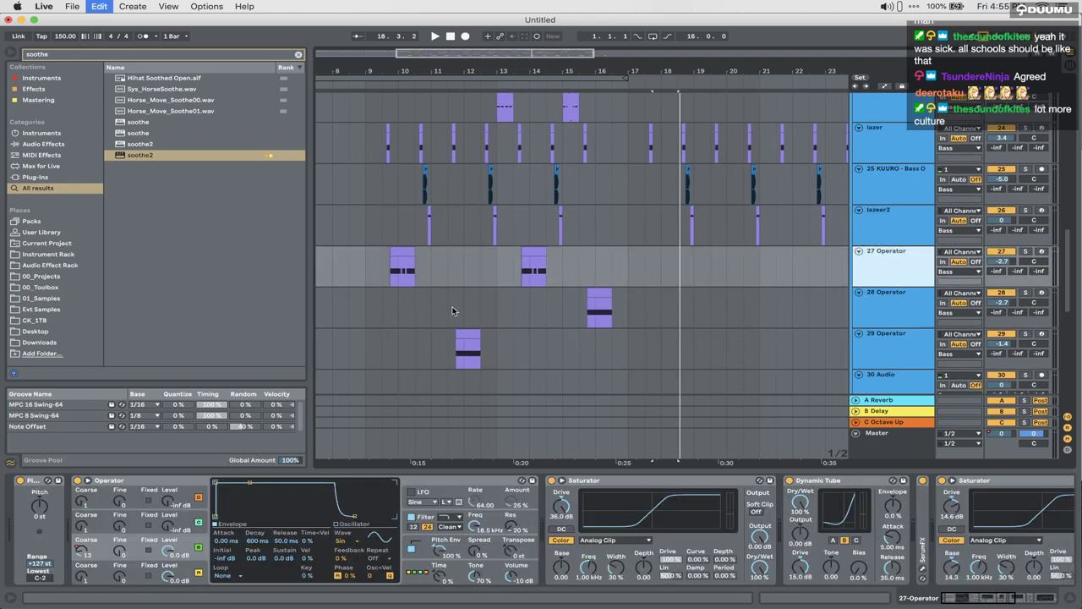
{"action": "key", "text": "super+d"}
{"action": "left_click", "coordinate": [399, 307]}
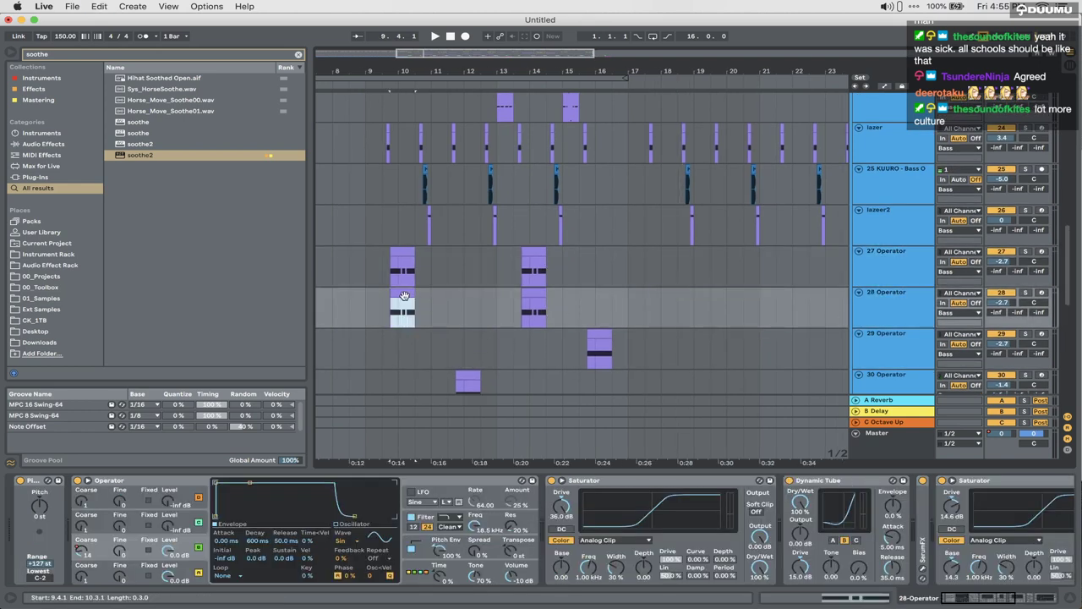
{"action": "left_click", "coordinate": [624, 312]}
{"action": "key", "text": "super+v"}
{"action": "left_click_drag", "start_coordinate": [562, 316], "coordinate": [498, 309]}
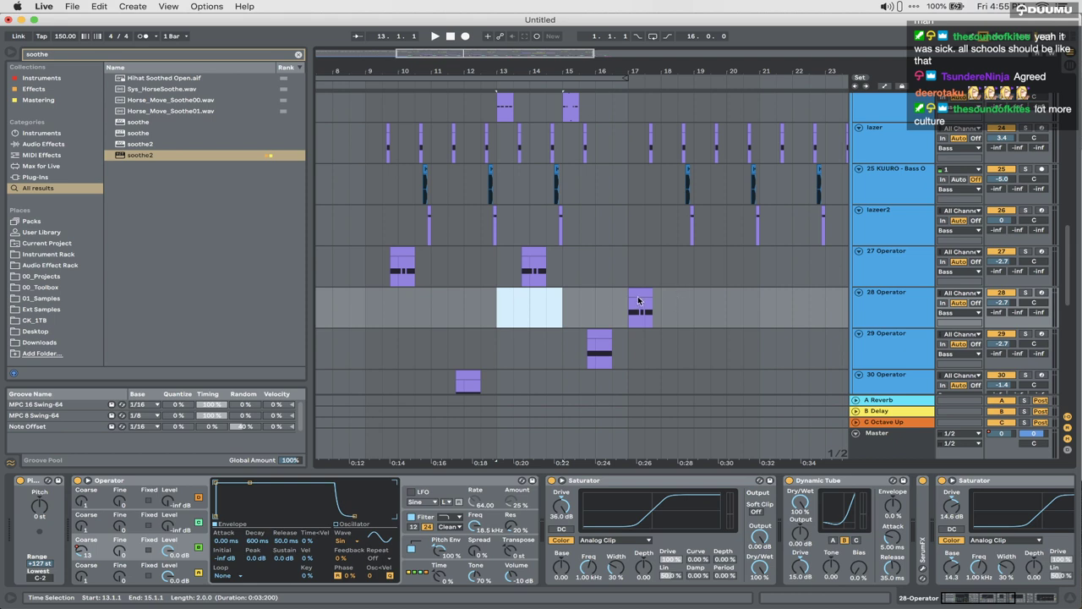
Step: Move the copied clip on the 28 Operator track to start at 17.4.1 and audition it
{"action": "left_click", "coordinate": [647, 302]}
{"action": "key", "text": "plus"}
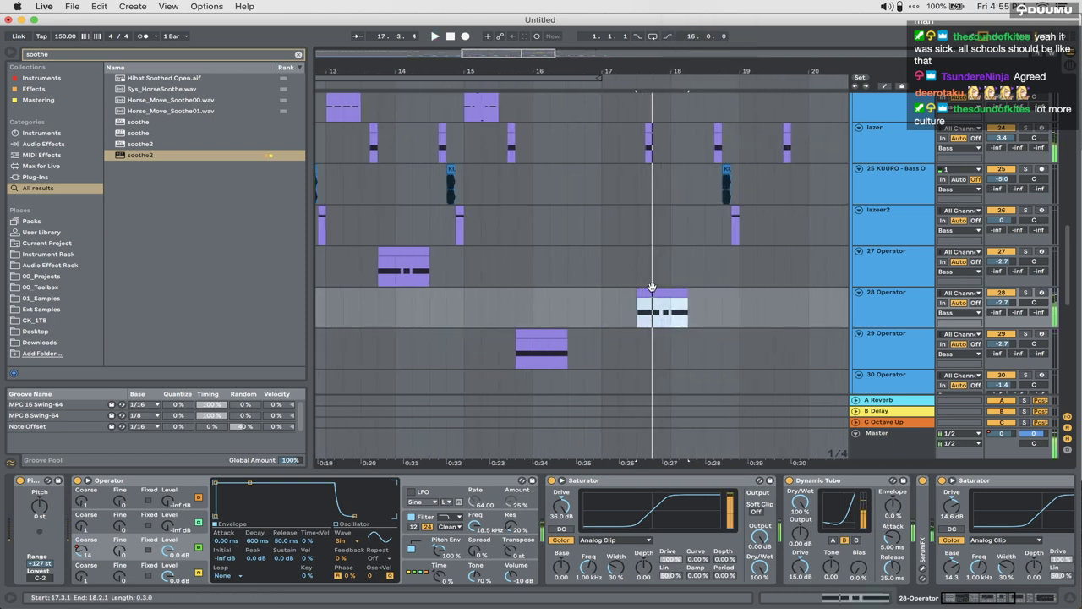
{"action": "left_click_drag", "start_coordinate": [651, 287], "coordinate": [667, 289]}
{"action": "key", "text": "space"}
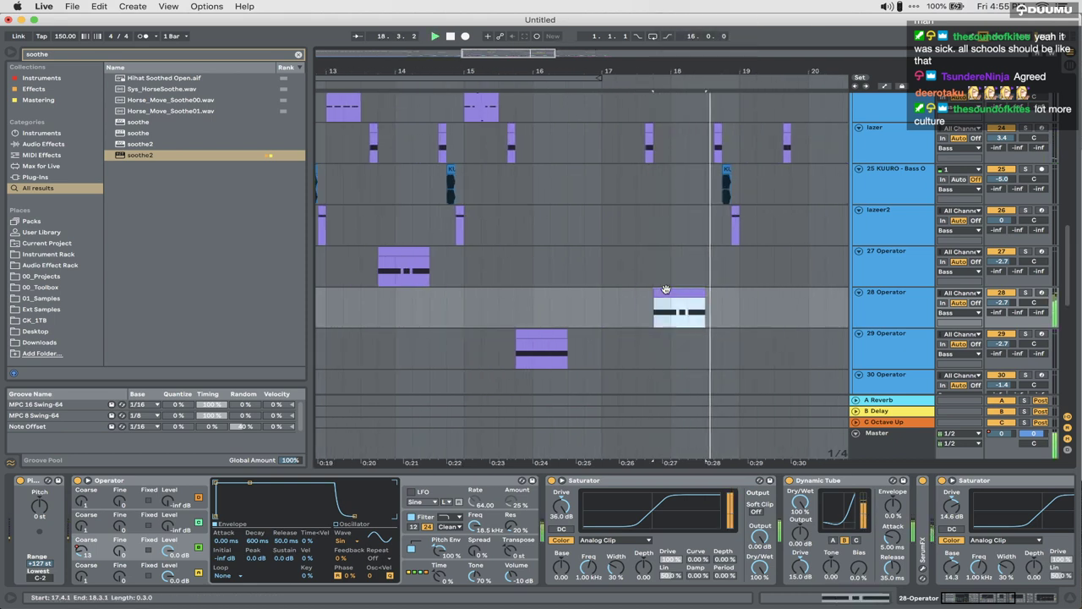
Step: Open the moved clip's notes and turn the separate D#0 notes into one sustained note
{"action": "key", "text": "space"}
{"action": "scroll", "coordinate": [666, 290], "scroll_direction": "right", "scroll_amount": 1}
{"action": "double_click", "coordinate": [667, 291]}
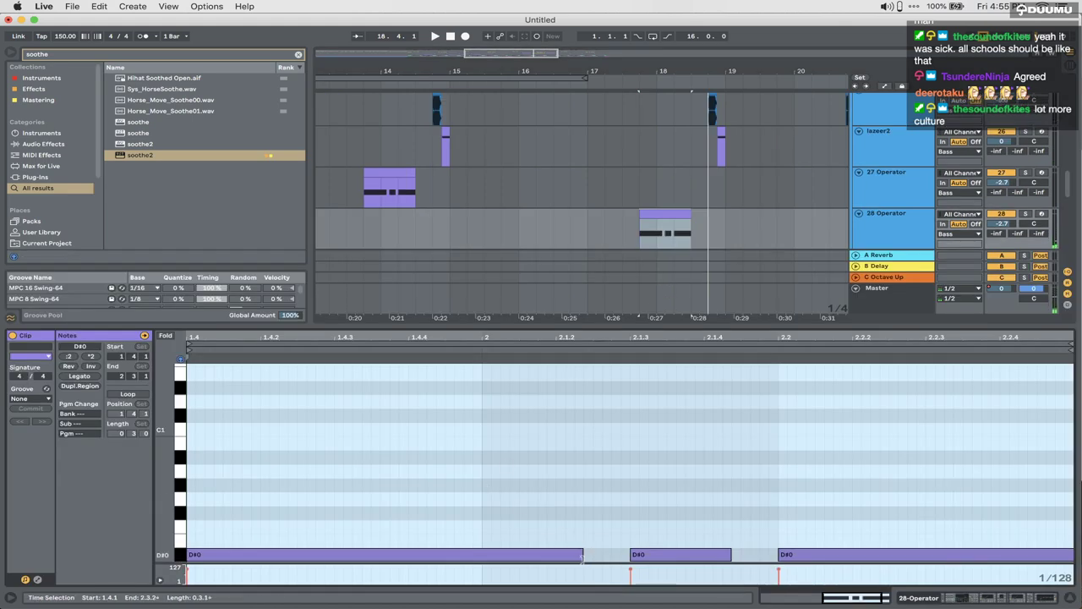
Step: Find Pluck Shaper with the search "shaper", add it after the EQ Eight on the 28 Operator track, and speed up its synced rate
{"action": "left_click", "coordinate": [985, 598]}
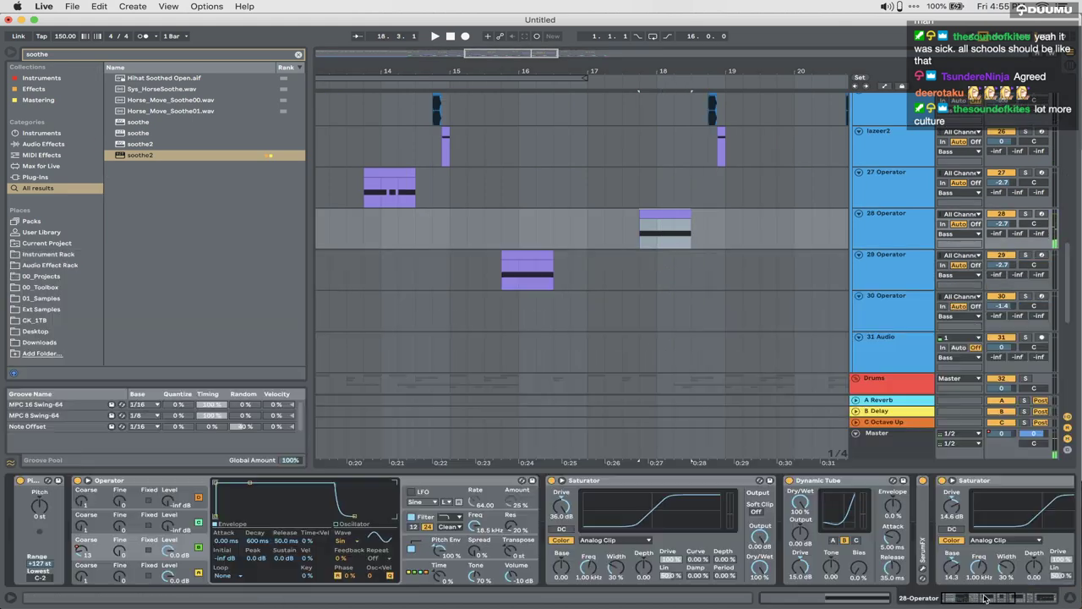
{"action": "type", "text": "shaper"}
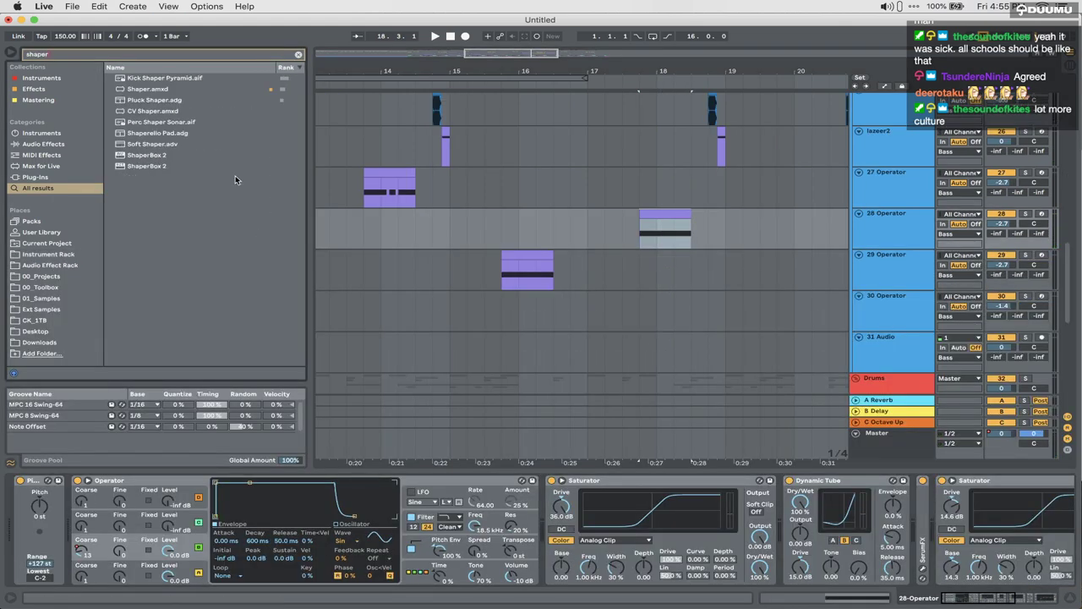
{"action": "key", "text": "Return"}
{"action": "key", "text": "super+z"}
{"action": "left_click", "coordinate": [140, 100]}
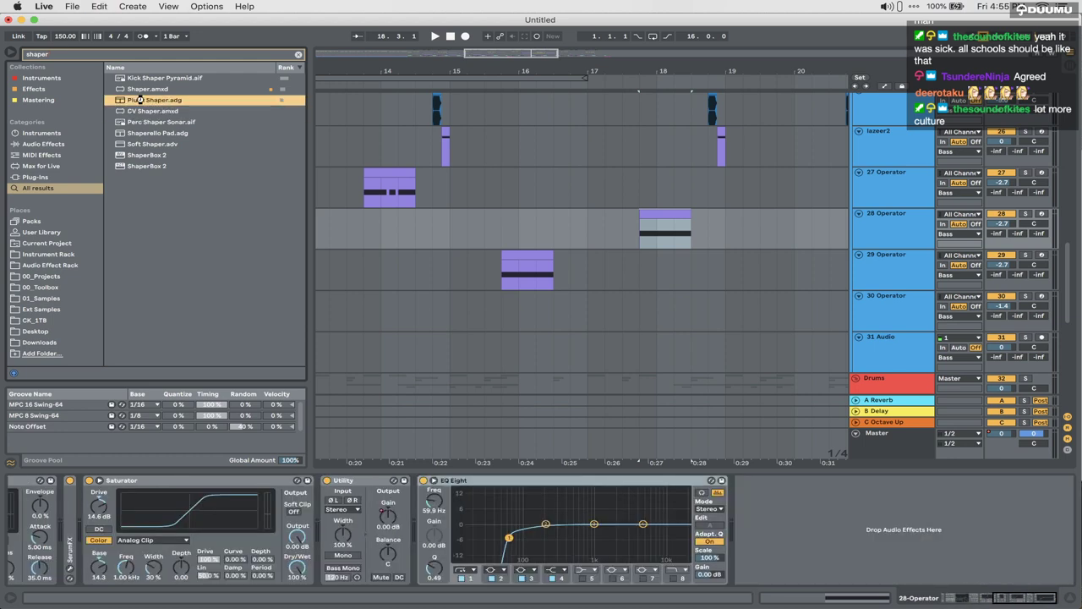
{"action": "key", "text": "Return"}
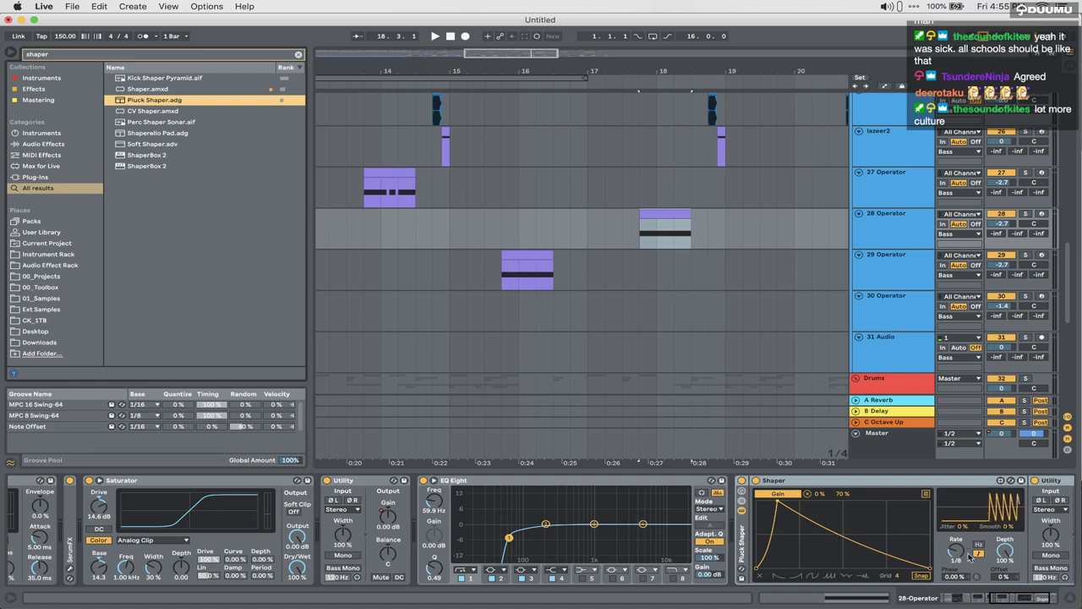
{"action": "left_click", "coordinate": [948, 559]}
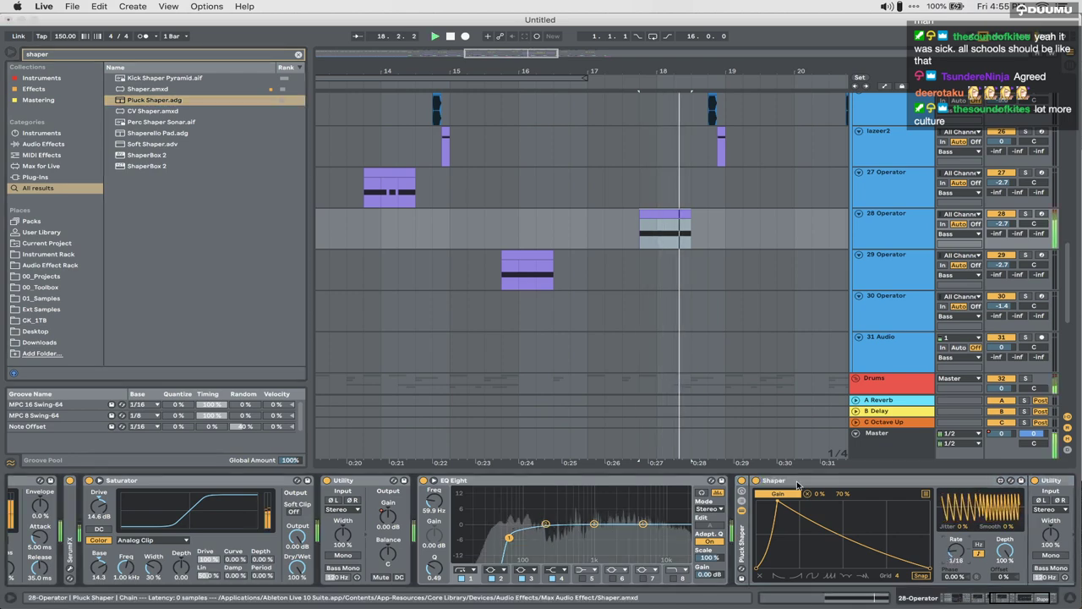
Step: Set the coarse tuning of Operator's oscillator B to 24 on track 28 and audition the clip
{"action": "scroll", "coordinate": [361, 542], "scroll_direction": "left", "scroll_amount": 5}
{"action": "scroll", "coordinate": [361, 542], "scroll_direction": "left", "scroll_amount": 4}
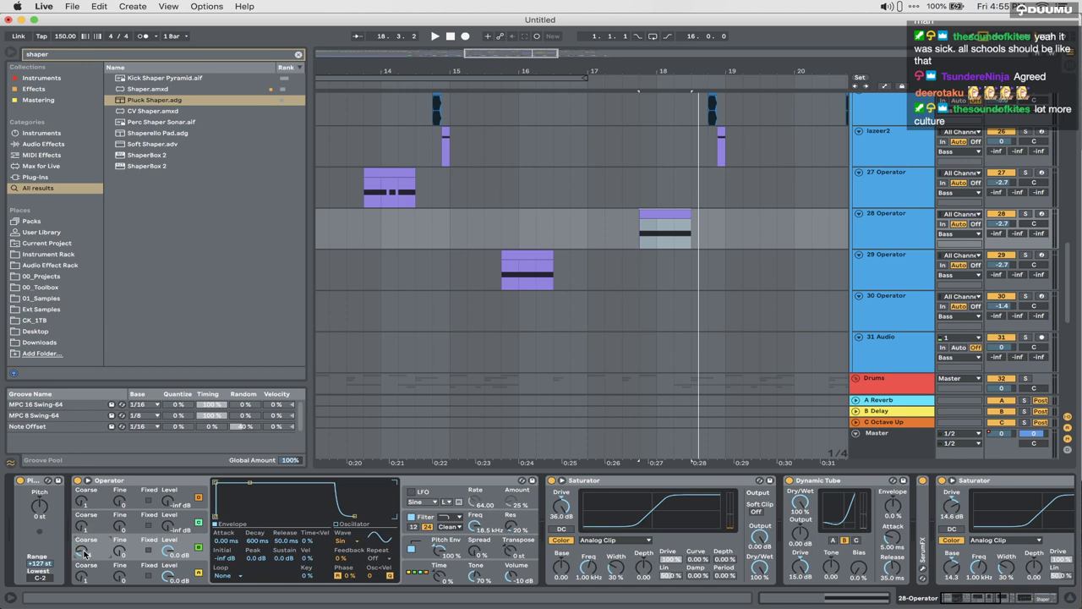
{"action": "key", "text": "space"}
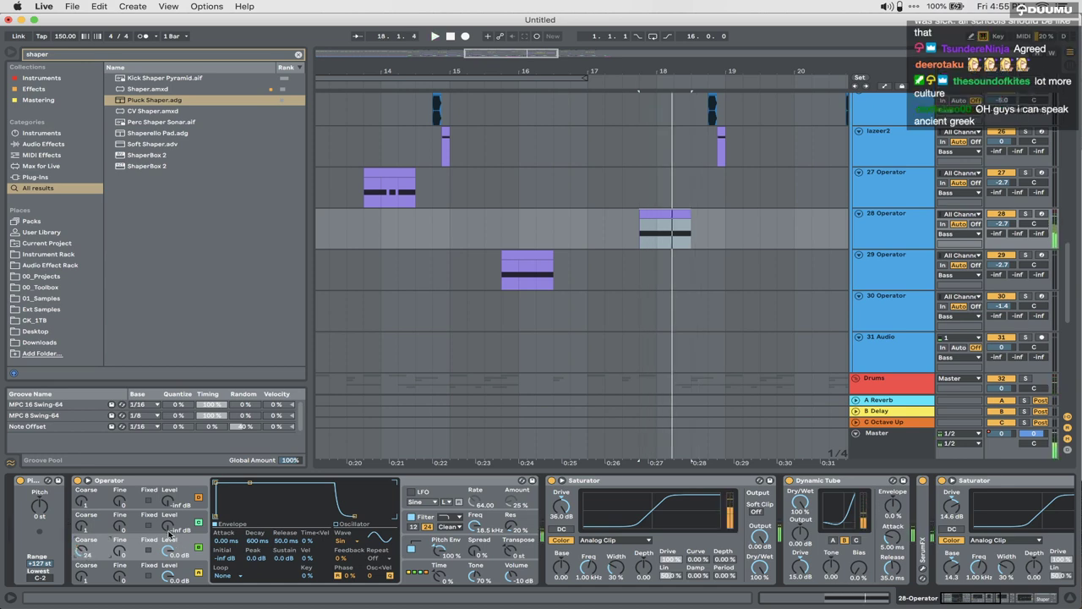
Step: Try the SwD waveform on Operator's oscillator A and lower oscillator B's level to about -5.1 dB
{"action": "left_click", "coordinate": [196, 568]}
{"action": "left_click", "coordinate": [347, 542]}
{"action": "left_click", "coordinate": [355, 429]}
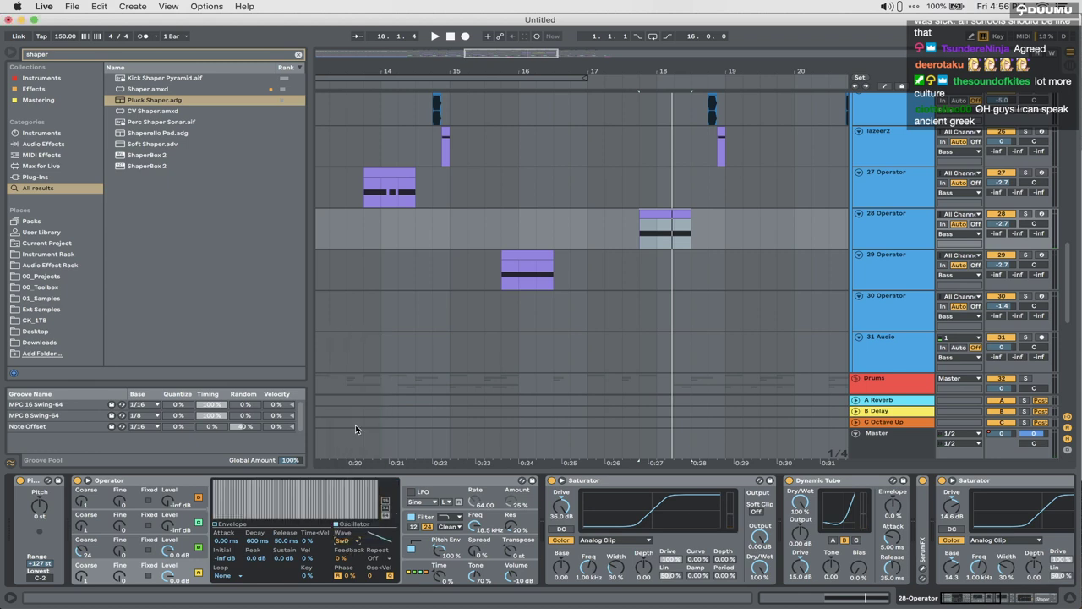
{"action": "left_click_drag", "start_coordinate": [174, 549], "coordinate": [174, 543]}
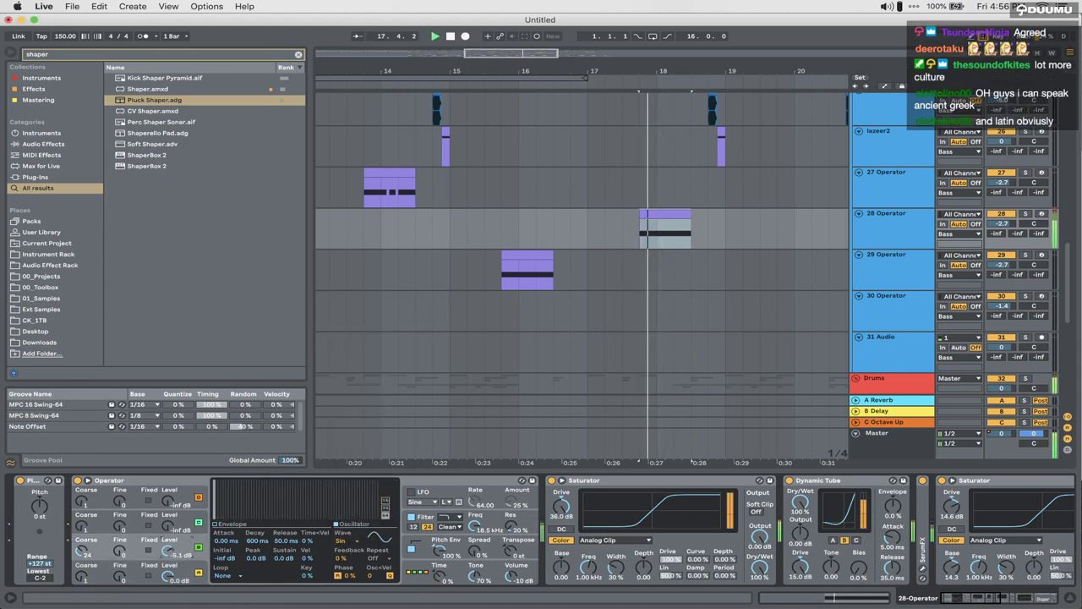
Step: Set oscillator B's coarse to 20 and C's fine to 205, trying C and D at about -31 and -11 dB before silencing both
{"action": "left_click_drag", "start_coordinate": [168, 524], "coordinate": [121, 516]}
{"action": "left_click", "coordinate": [168, 550]}
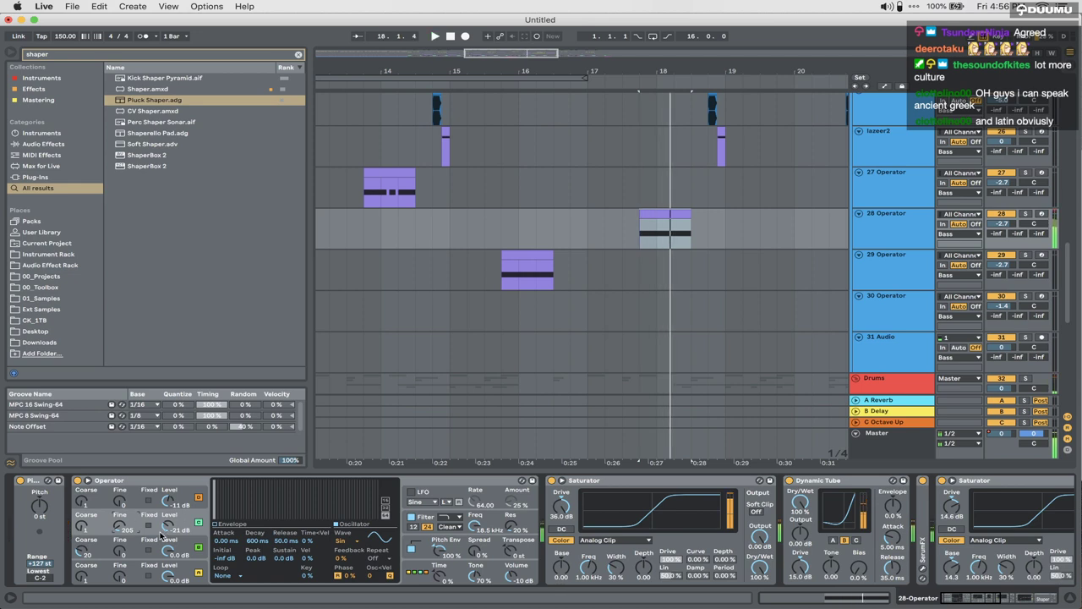
{"action": "left_click_drag", "start_coordinate": [169, 529], "coordinate": [169, 518]}
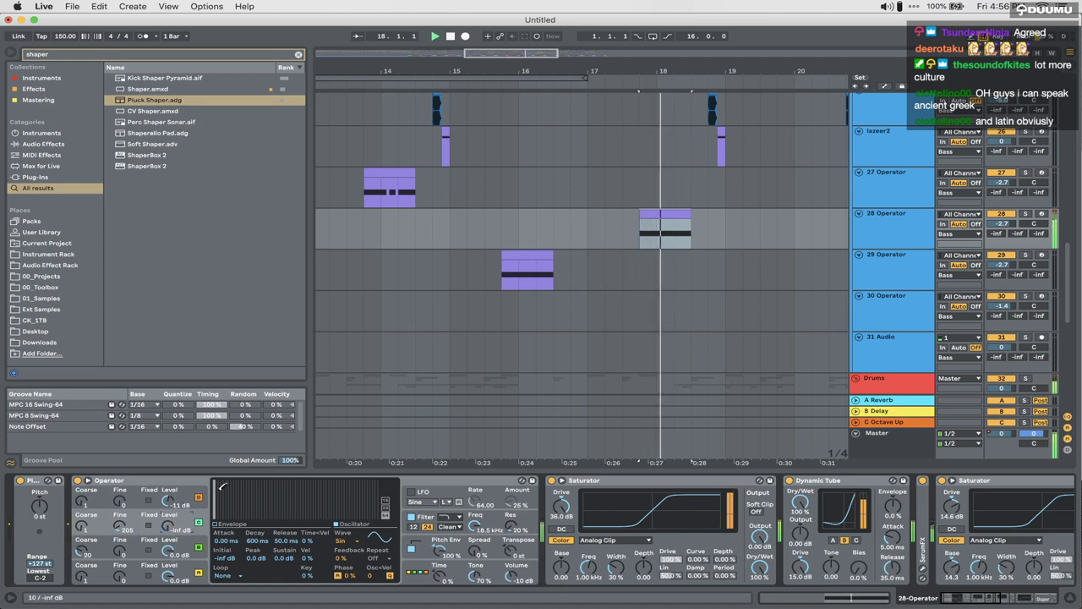
{"action": "left_click_drag", "start_coordinate": [168, 501], "coordinate": [168, 558]}
Step: Audition the clip with track 28's SerumFX effects on view, and close the plug-in window
{"action": "key", "text": "space"}
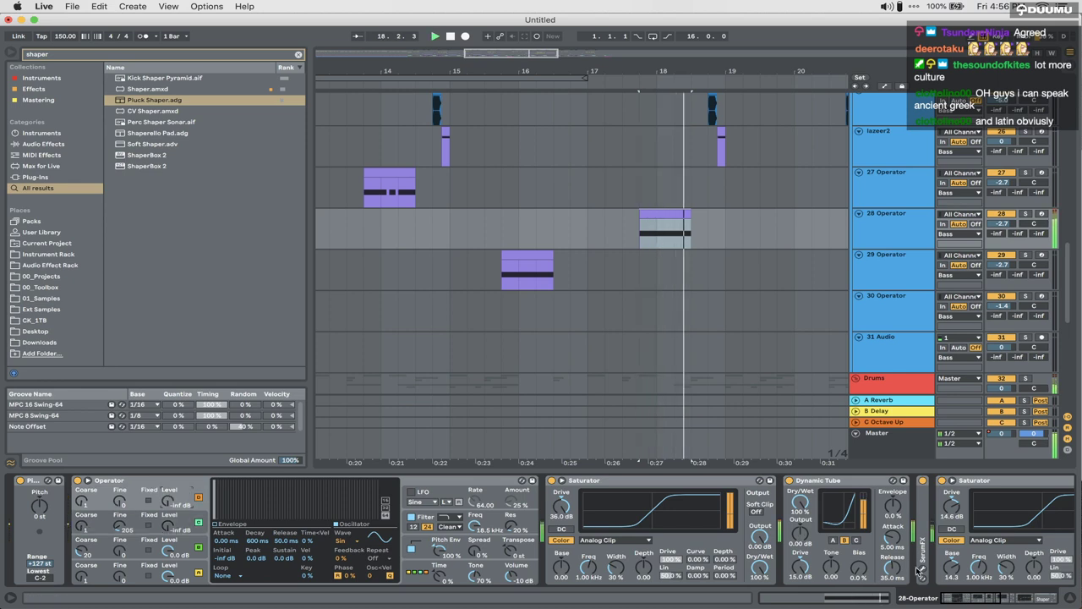
{"action": "key", "text": "alt+super+p"}
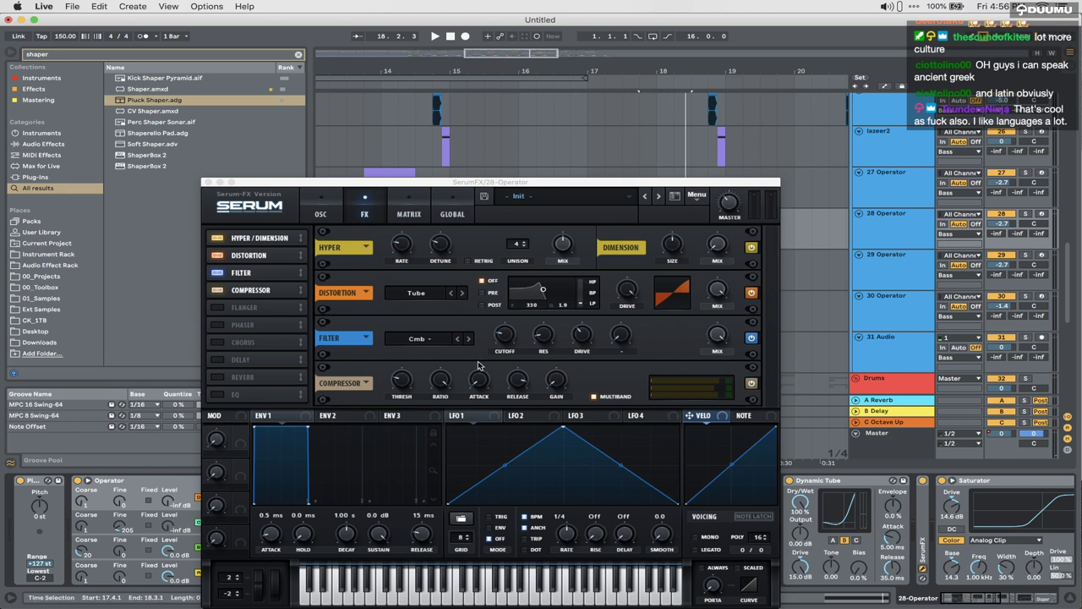
{"action": "key", "text": "space"}
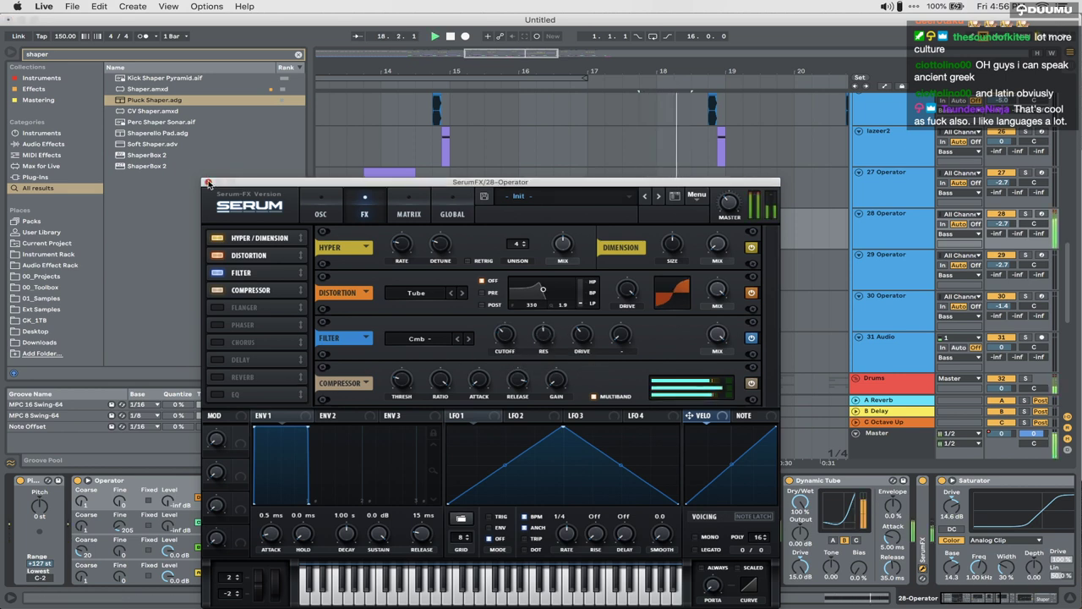
{"action": "left_click", "coordinate": [207, 182]}
Step: Listen from bar 19 and replay the 28 Operator clip from bar 17.4
{"action": "left_click", "coordinate": [704, 263]}
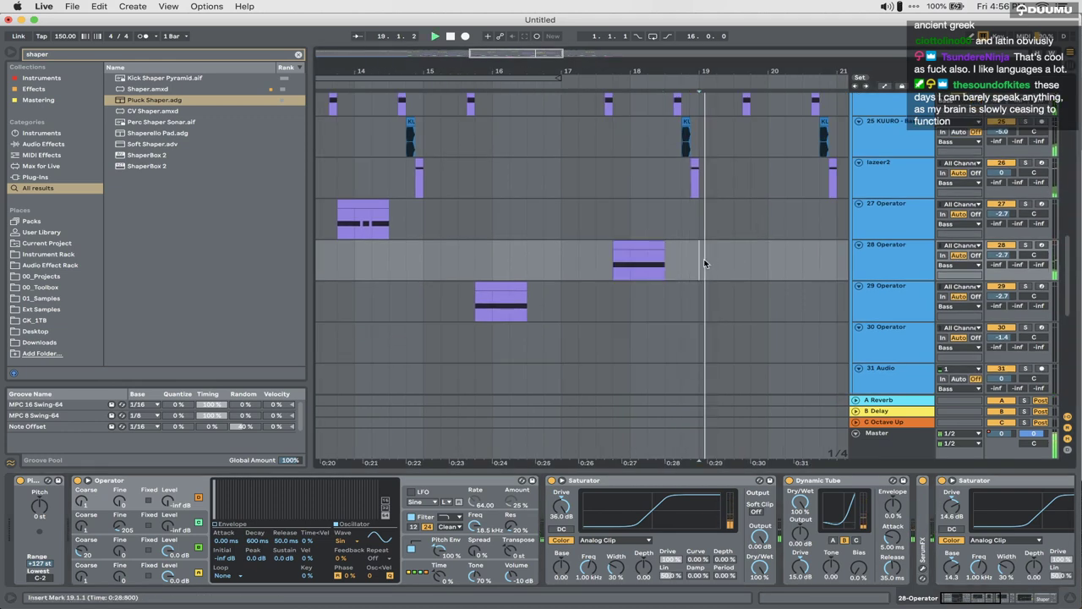
{"action": "key", "text": "space"}
{"action": "left_click", "coordinate": [628, 245]}
{"action": "key", "text": "space"}
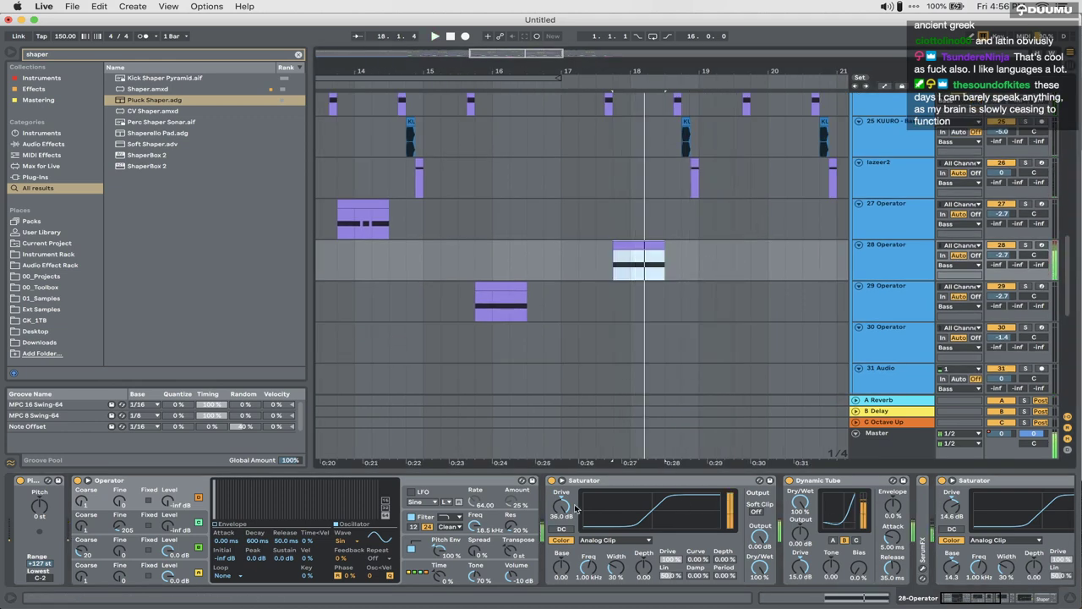
Step: Try another coarse tuning on Operator's oscillator A with oscillator B switched off, restore both, and audition the clip
{"action": "left_click", "coordinate": [197, 548]}
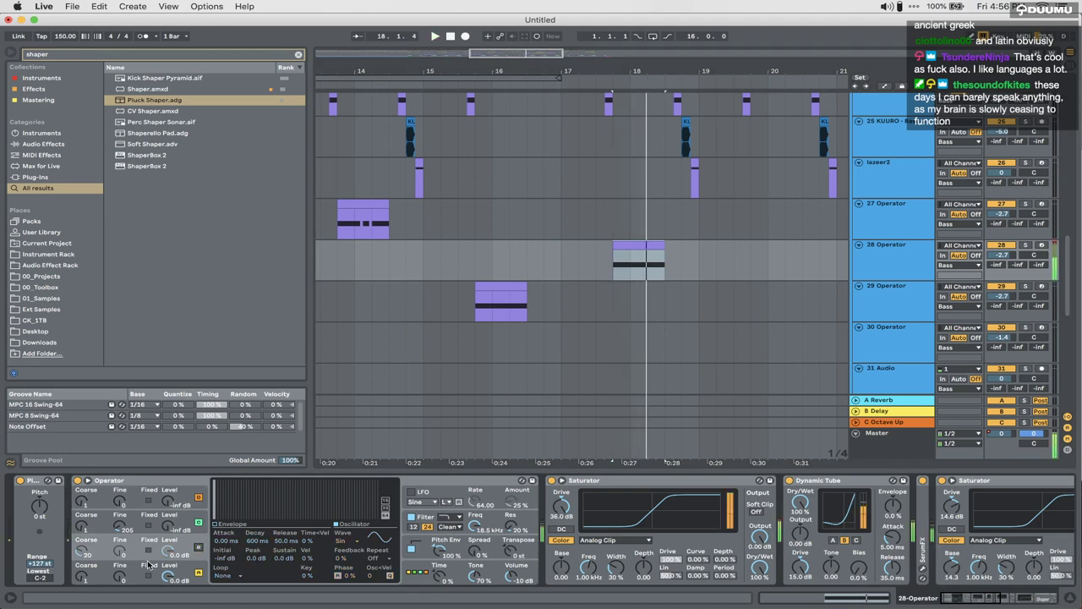
{"action": "left_click", "coordinate": [82, 577]}
{"action": "left_click_drag", "start_coordinate": [82, 577], "coordinate": [82, 590]}
{"action": "left_click", "coordinate": [197, 548]}
{"action": "key", "text": "space"}
{"action": "key", "text": "space"}
{"action": "key", "text": "space"}
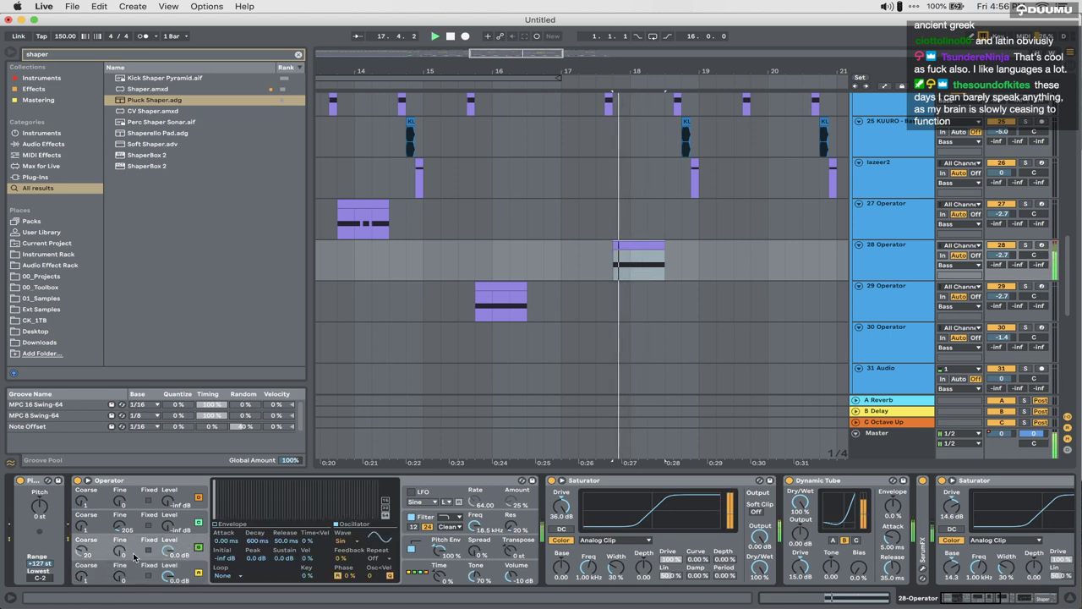
Step: Set the coarse tuning of Operator's oscillator B to 6 on track 28, repeatedly auditioning the clip
{"action": "left_click_drag", "start_coordinate": [118, 552], "coordinate": [117, 579]}
{"action": "key", "text": "space"}
{"action": "key", "text": "space"}
{"action": "key", "text": "space"}
{"action": "key", "text": "space"}
{"action": "key", "text": "space"}
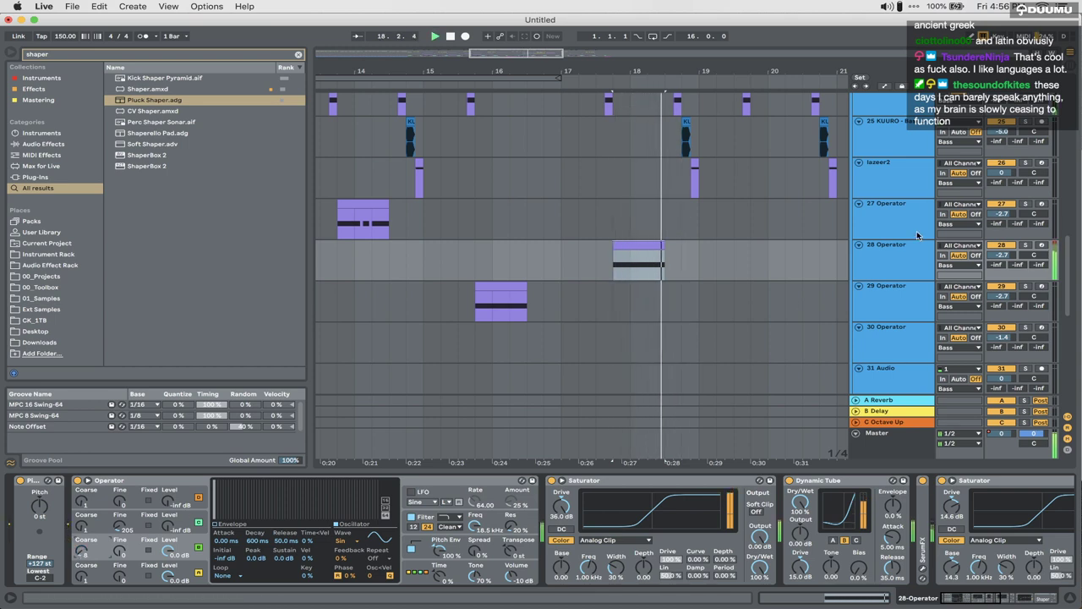
Step: Check the device chain of the 28 Operator track and insert a new audio track directly below it
{"action": "left_click", "coordinate": [883, 268]}
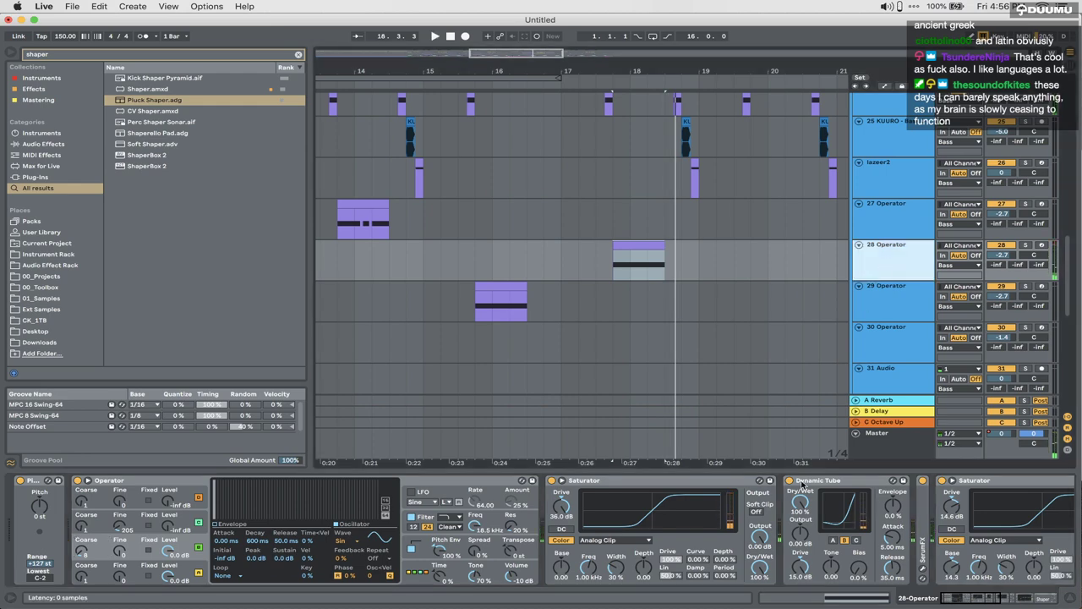
{"action": "scroll", "coordinate": [905, 540], "scroll_direction": "right", "scroll_amount": 10}
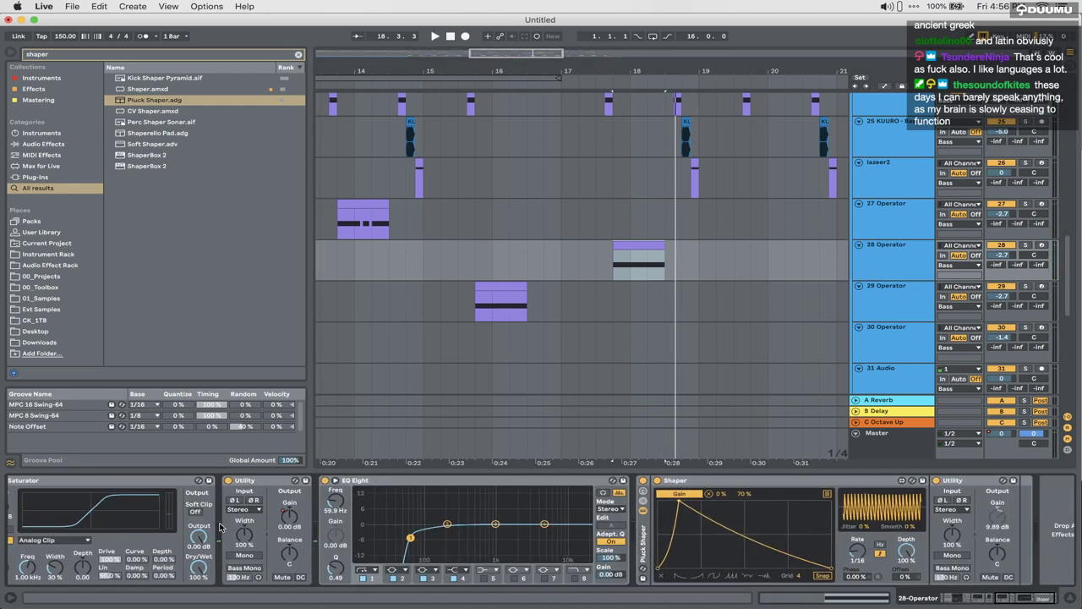
{"action": "double_click", "coordinate": [381, 481]}
{"action": "left_click", "coordinate": [896, 235]}
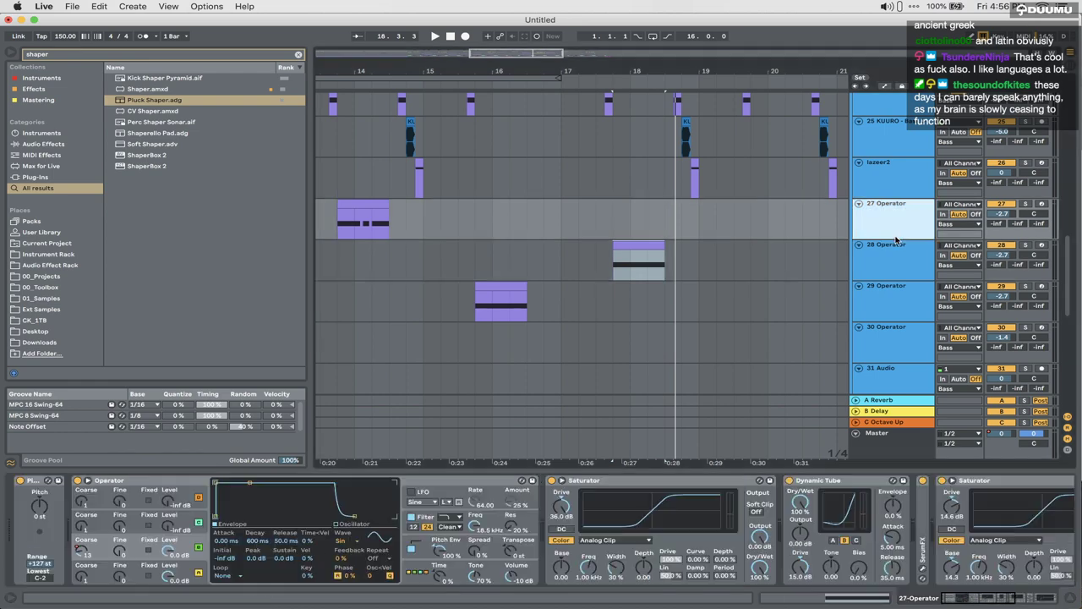
{"action": "left_click", "coordinate": [896, 265]}
{"action": "key", "text": "super+t"}
{"action": "key", "text": "super+t"}
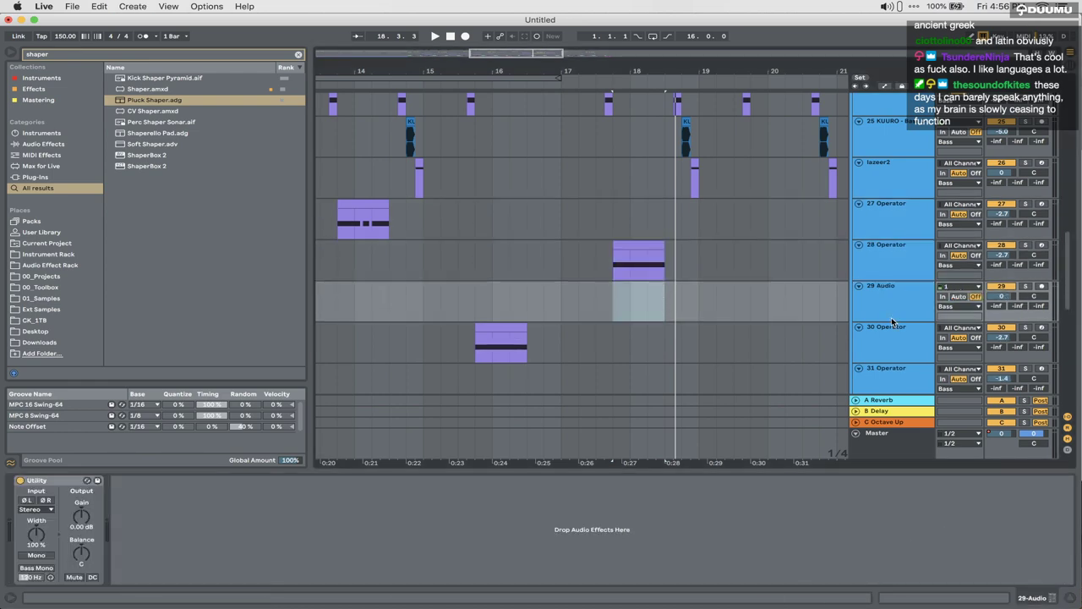
Step: Route 28-Operator post mixer into the 29 Audio track and record the clip's output from bar 17.4
{"action": "left_click", "coordinate": [958, 288]}
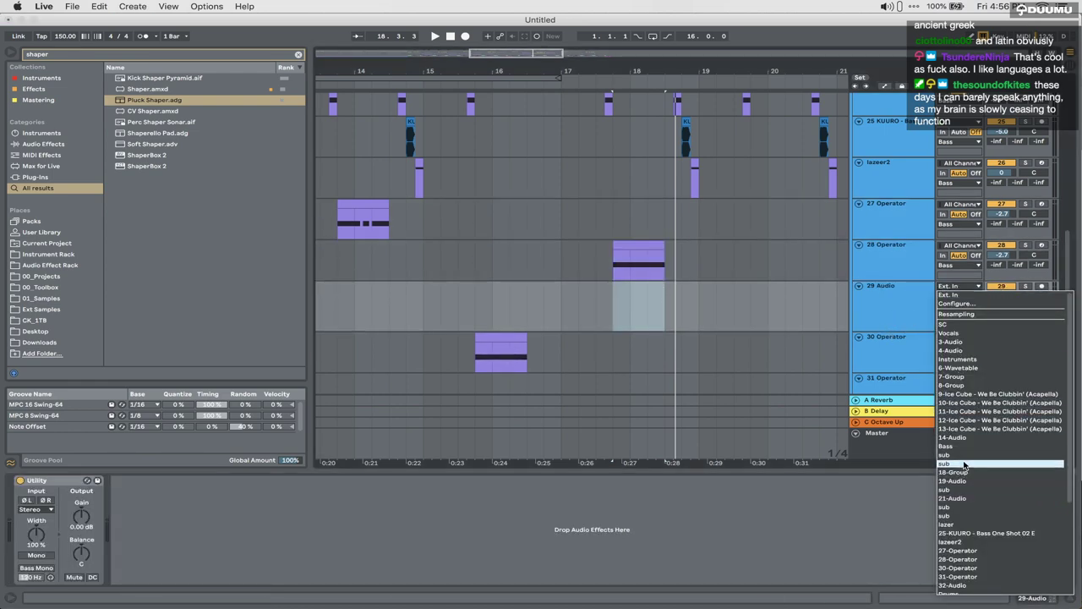
{"action": "left_click", "coordinate": [959, 559]}
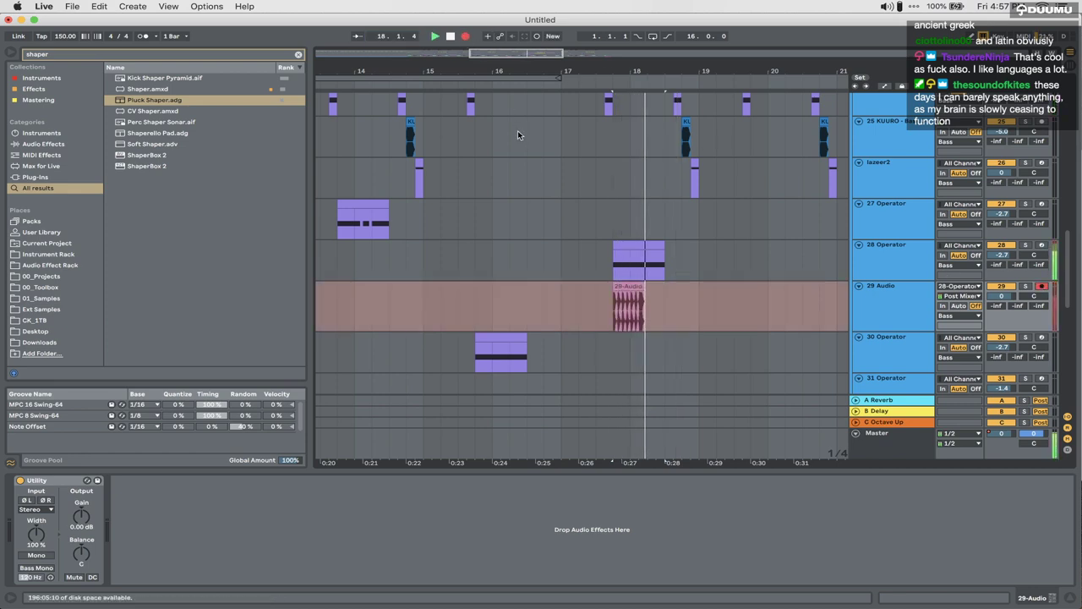
{"action": "key", "text": "space"}
Step: Stop the recording and briefly play the arrangement from bar 1.2
{"action": "left_click", "coordinate": [377, 296]}
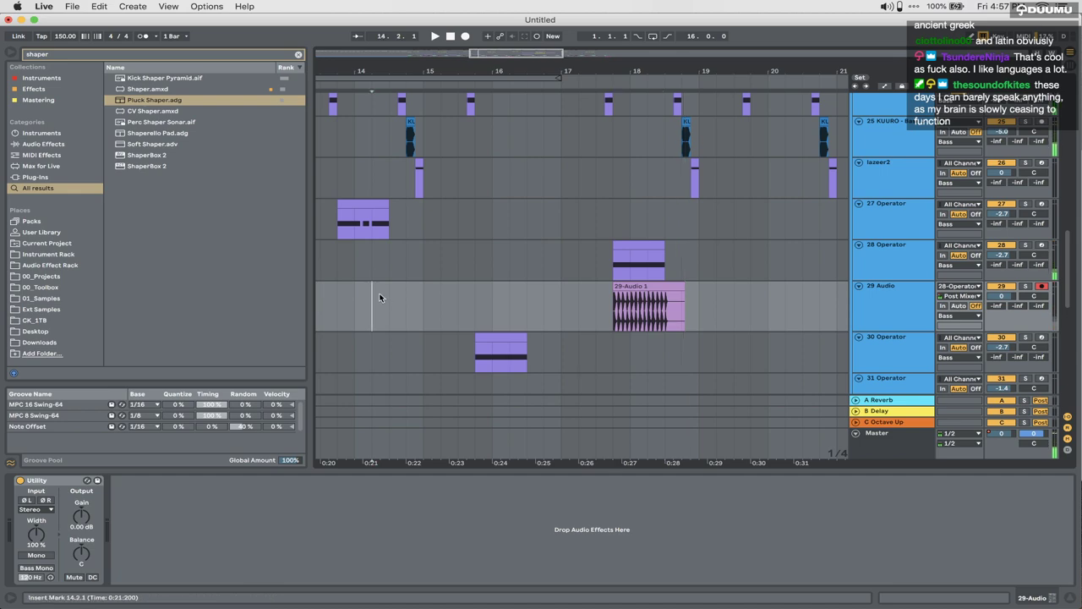
{"action": "scroll", "coordinate": [378, 293], "scroll_direction": "left", "scroll_amount": 10}
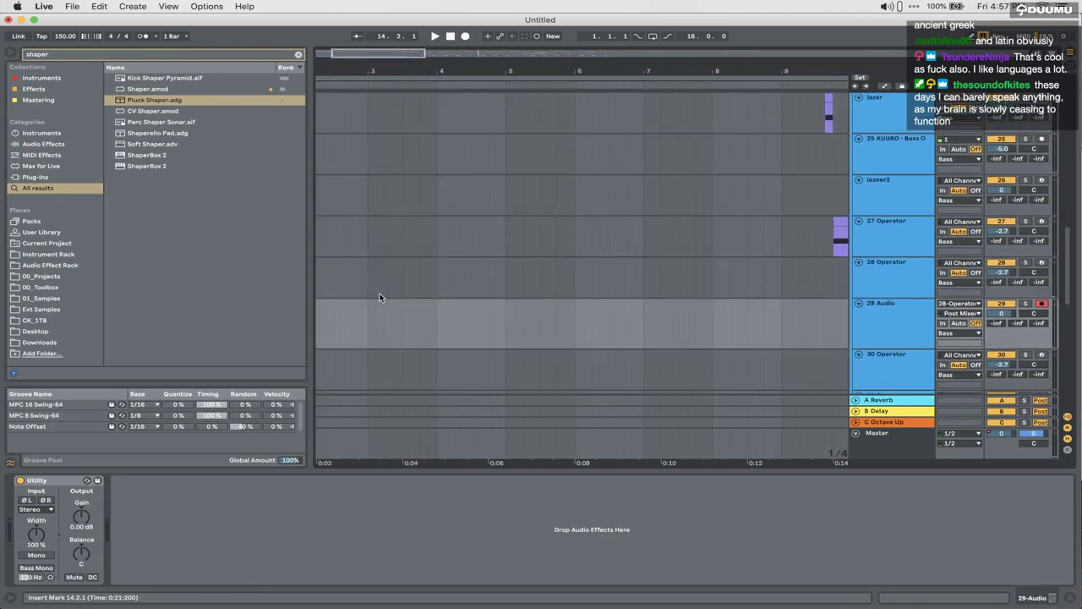
{"action": "left_click", "coordinate": [326, 335]}
{"action": "key", "text": "space"}
{"action": "key", "text": "ctrl+Up"}
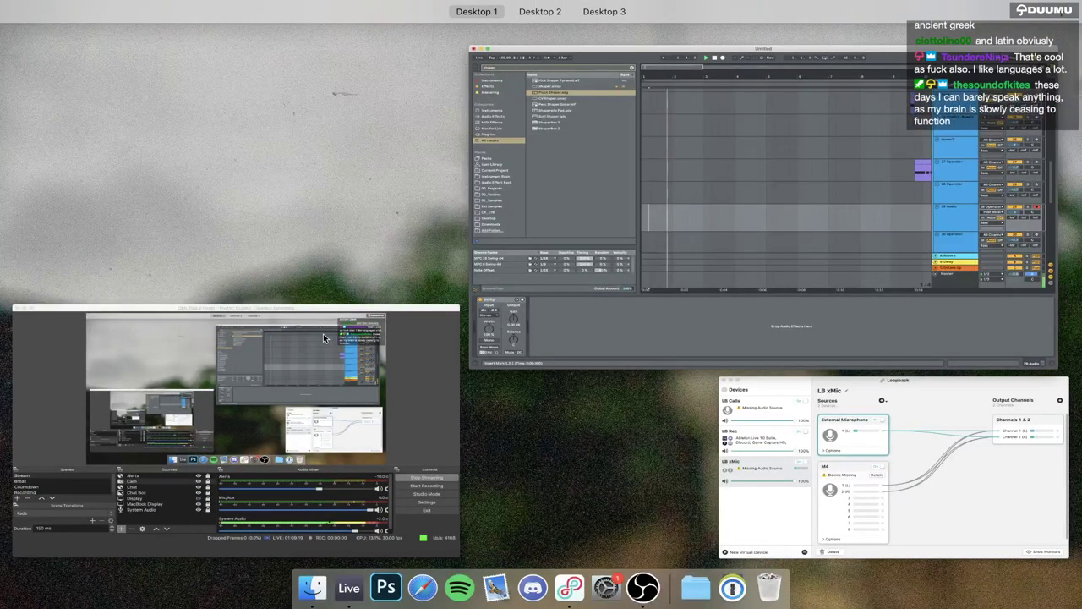
{"action": "left_click", "coordinate": [566, 286]}
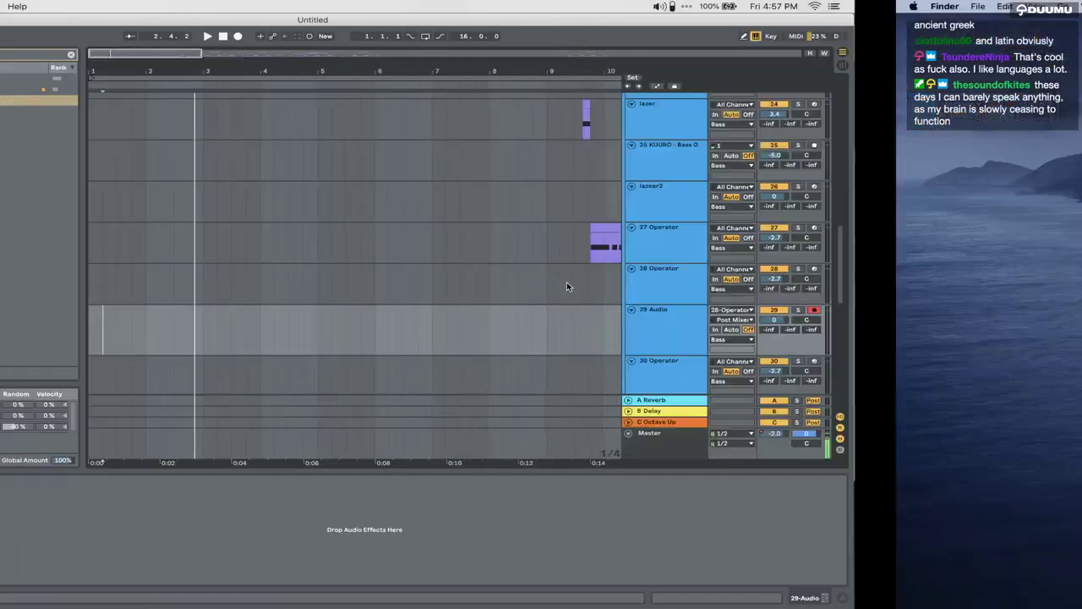
{"action": "scroll", "coordinate": [567, 285], "scroll_direction": "right", "scroll_amount": 10}
{"action": "scroll", "coordinate": [567, 286], "scroll_direction": "down", "scroll_amount": 1}
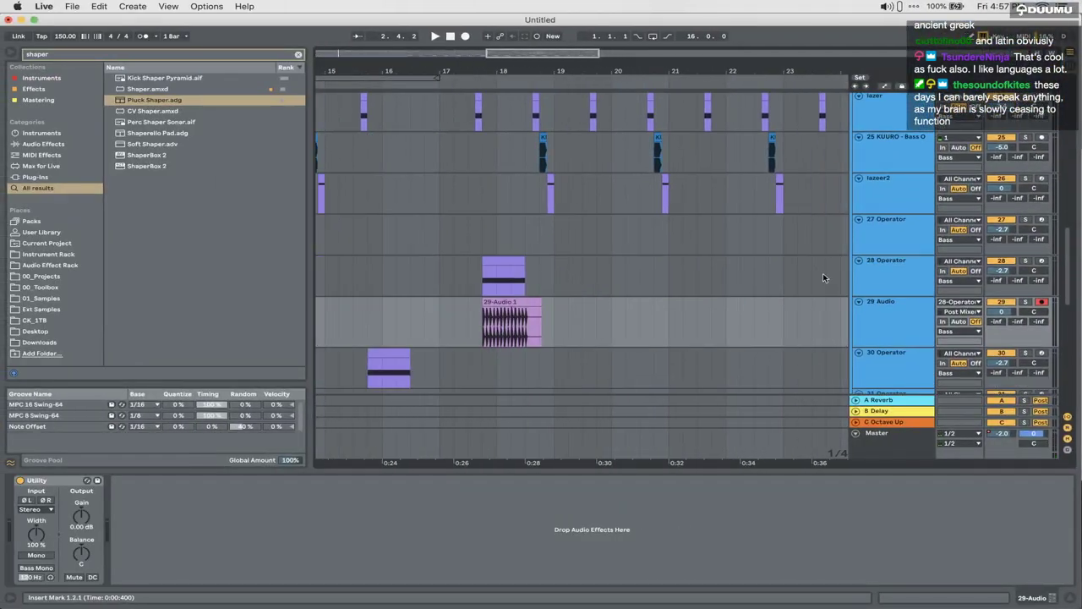
Step: Delete the 28 Operator track, solo the resampled audio track and play its clip from bar 17.4
{"action": "left_click", "coordinate": [896, 260]}
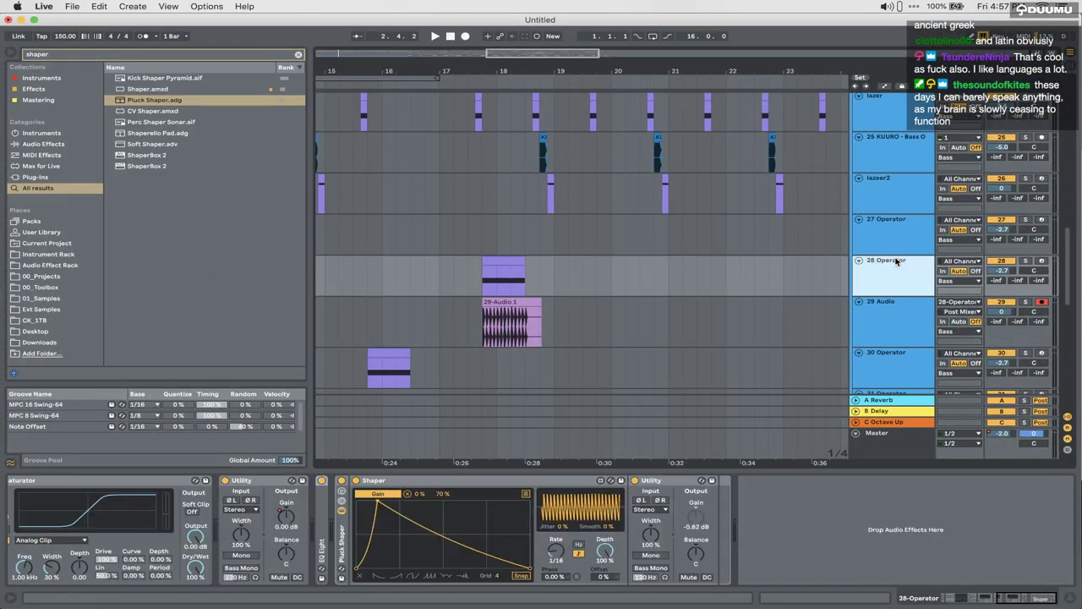
{"action": "key", "text": "Delete"}
{"action": "left_click", "coordinate": [500, 262]}
{"action": "key", "text": "space"}
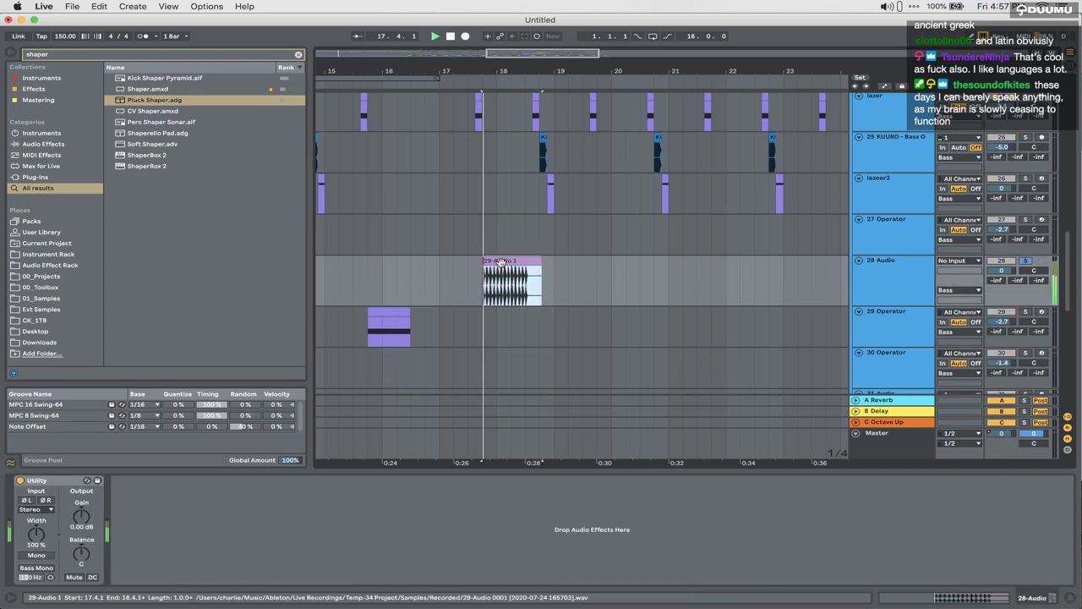
Step: Audition the resampled clip and remove its silent tail by deleting the range from 18.3.1 to 19.1.1
{"action": "scroll", "coordinate": [503, 261], "scroll_direction": "up", "scroll_amount": 10}
{"action": "key", "text": "super+space"}
{"action": "key", "text": "super+space"}
{"action": "key", "text": "space"}
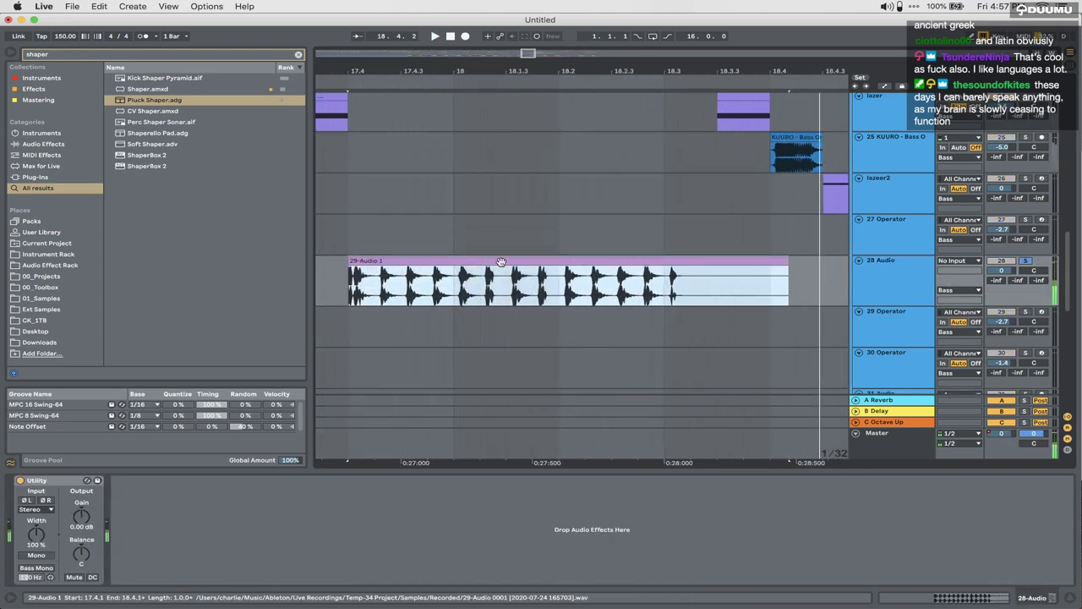
{"action": "key", "text": "space"}
{"action": "scroll", "coordinate": [508, 266], "scroll_direction": "down", "scroll_amount": 6}
{"action": "key", "text": "space"}
{"action": "key", "text": "space"}
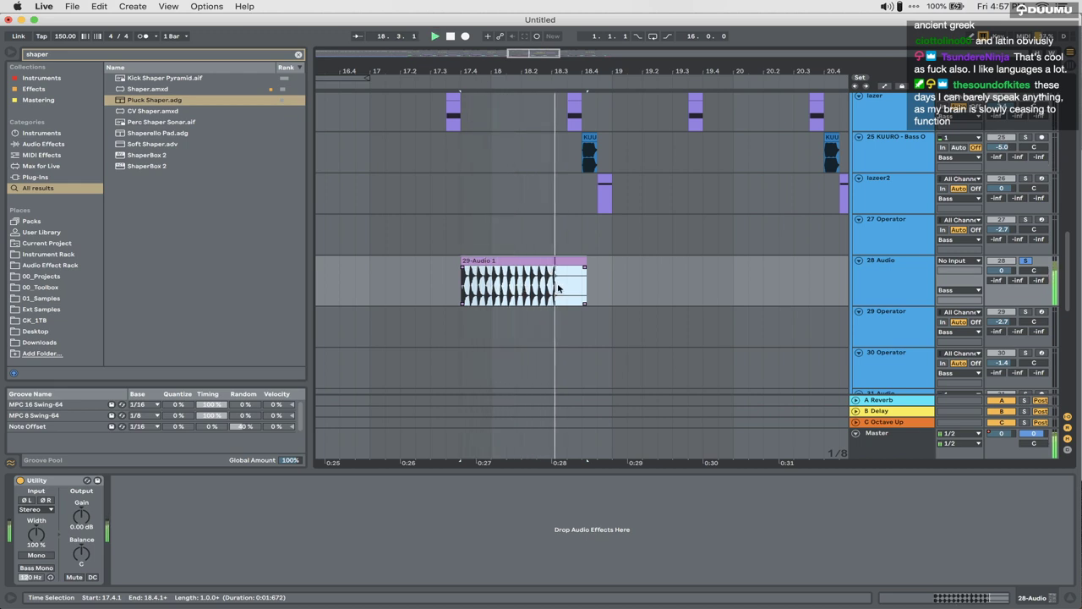
{"action": "left_click_drag", "start_coordinate": [558, 288], "coordinate": [612, 288]}
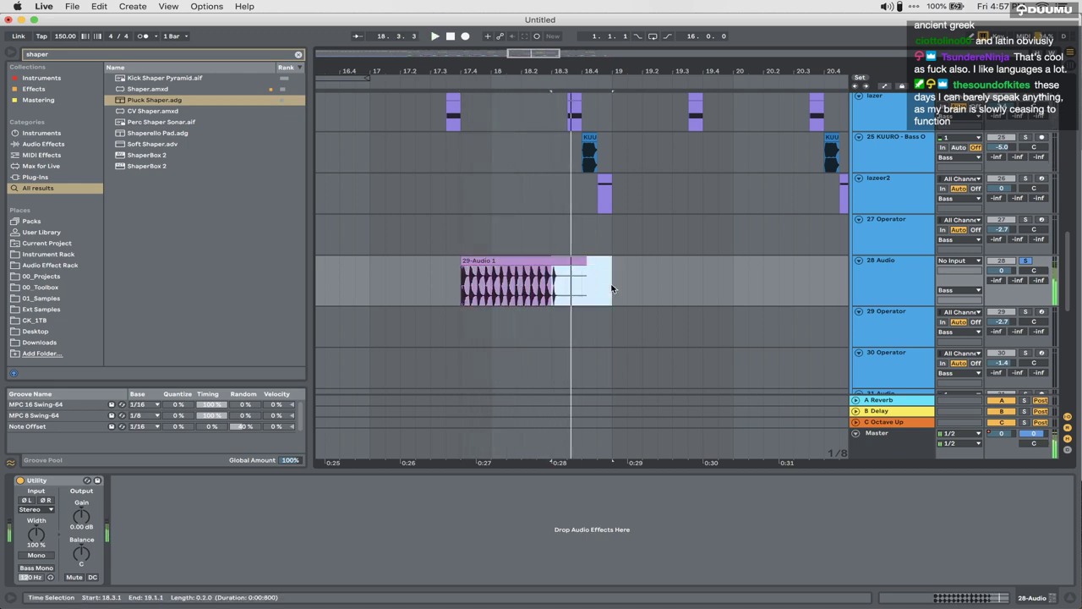
{"action": "key", "text": "Delete"}
Step: Open the sample settings of the trimmed 29-Audio 1 clip and audition it transposed to 12 st
{"action": "key", "text": "space"}
{"action": "left_click", "coordinate": [536, 262]}
{"action": "key", "text": "space"}
{"action": "key", "text": "space"}
{"action": "double_click", "coordinate": [536, 262]}
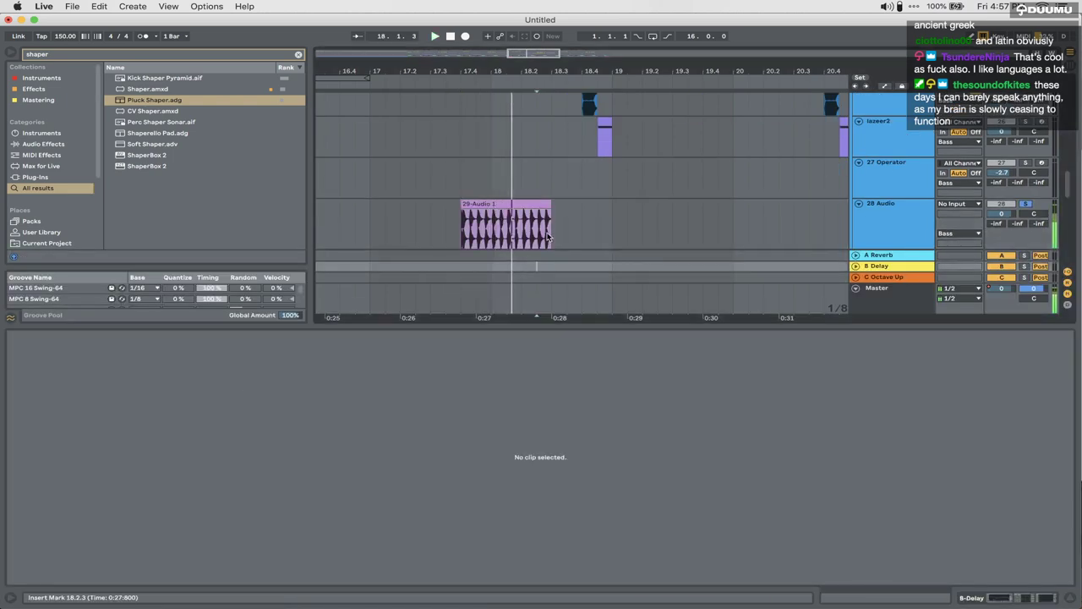
{"action": "left_click", "coordinate": [548, 238]}
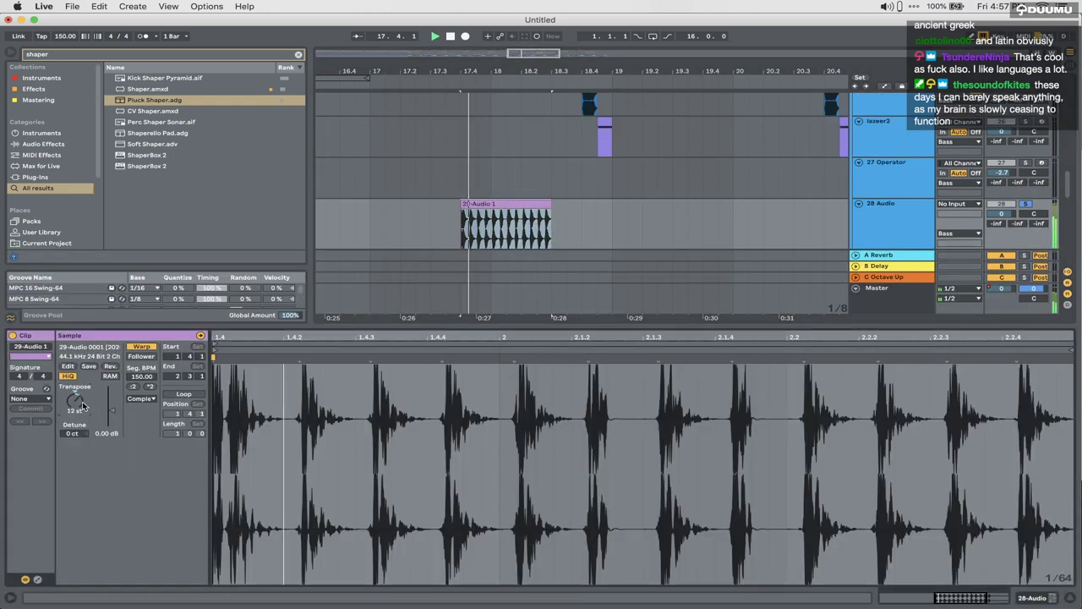
Step: Try the Beats warp mode on the clip with its transposition returned to 0 st
{"action": "left_click", "coordinate": [141, 404]}
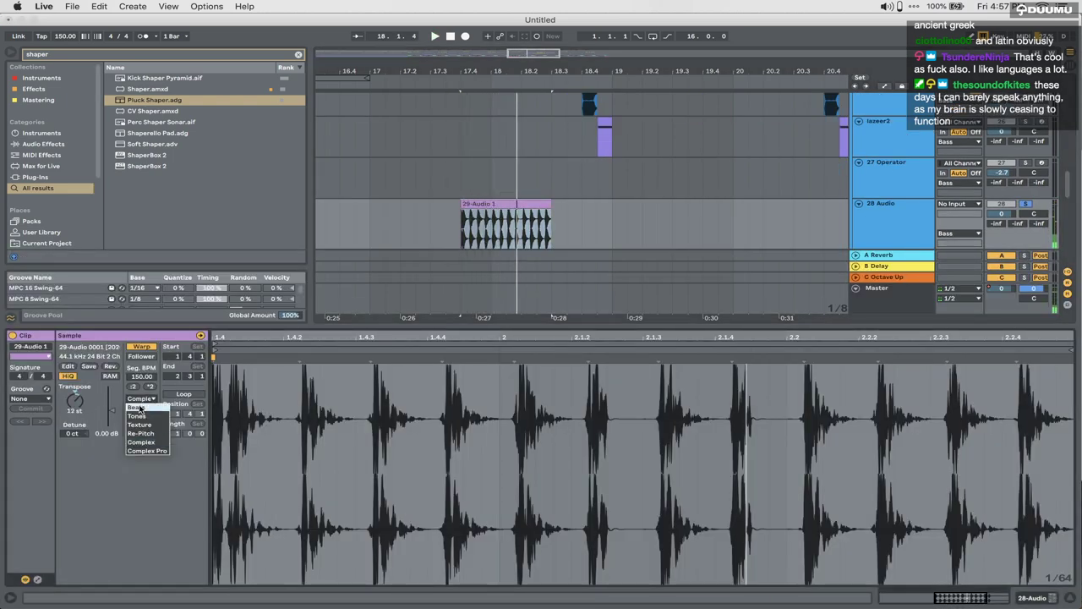
{"action": "left_click", "coordinate": [139, 399]}
{"action": "left_click", "coordinate": [133, 427]}
{"action": "left_click", "coordinate": [134, 434]}
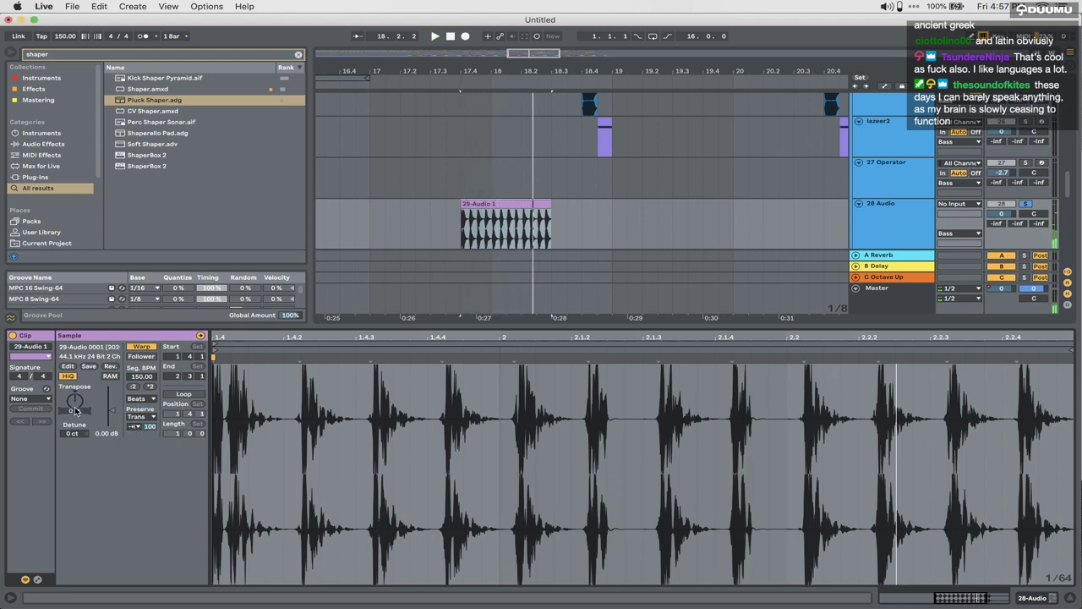
{"action": "left_click_drag", "start_coordinate": [74, 410], "coordinate": [76, 411]}
{"action": "key", "text": "super+z"}
{"action": "key", "text": "space"}
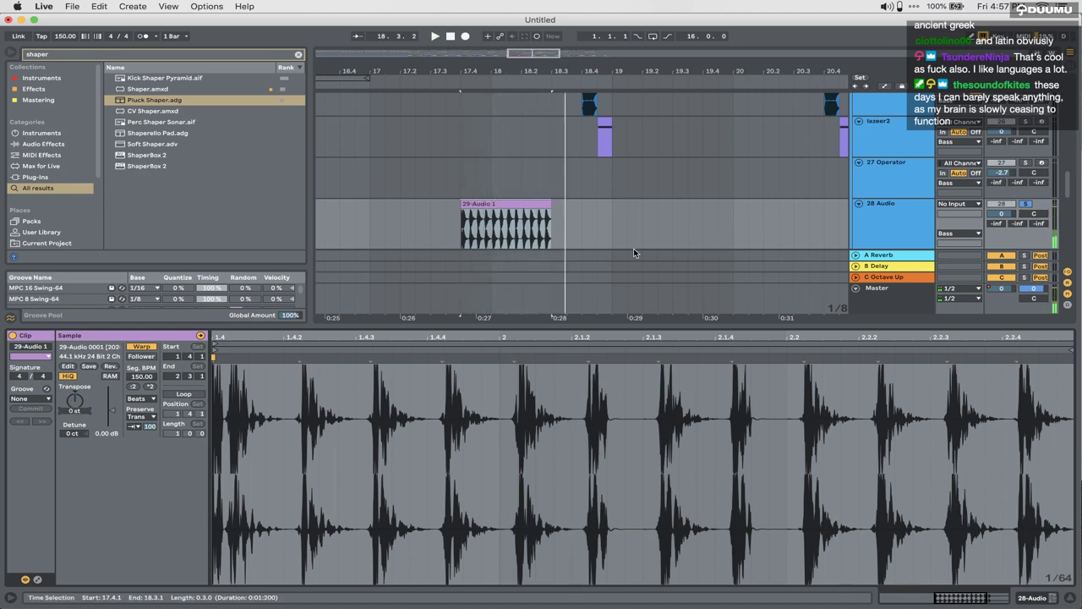
Step: Set the clip's warp mode to Complex Pro and audition another transposition, ending at 0 st
{"action": "left_click", "coordinate": [140, 398]}
{"action": "left_click", "coordinate": [147, 455]}
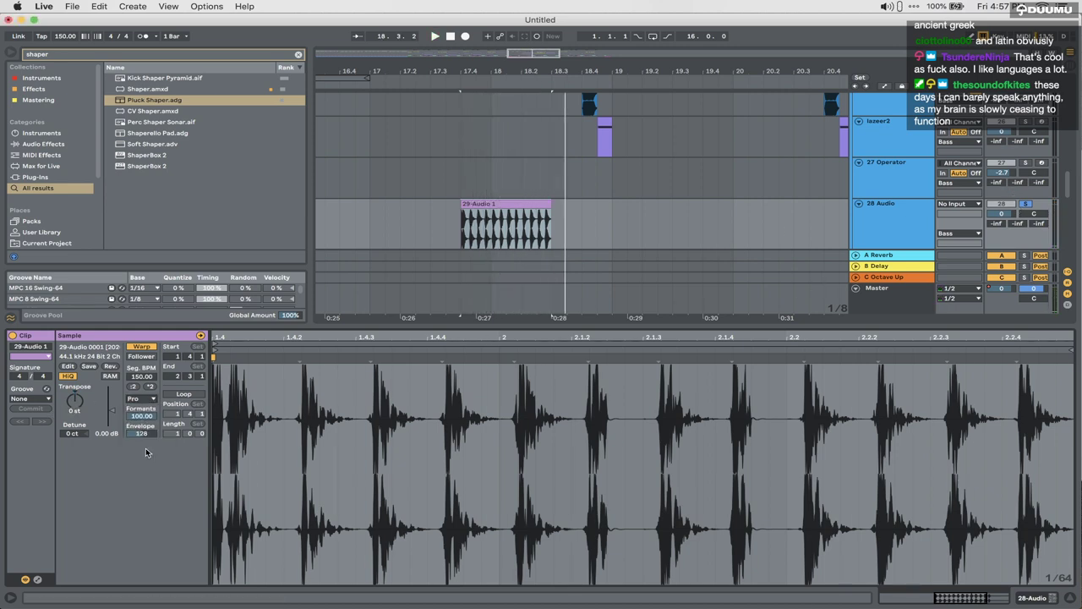
{"action": "key", "text": "space"}
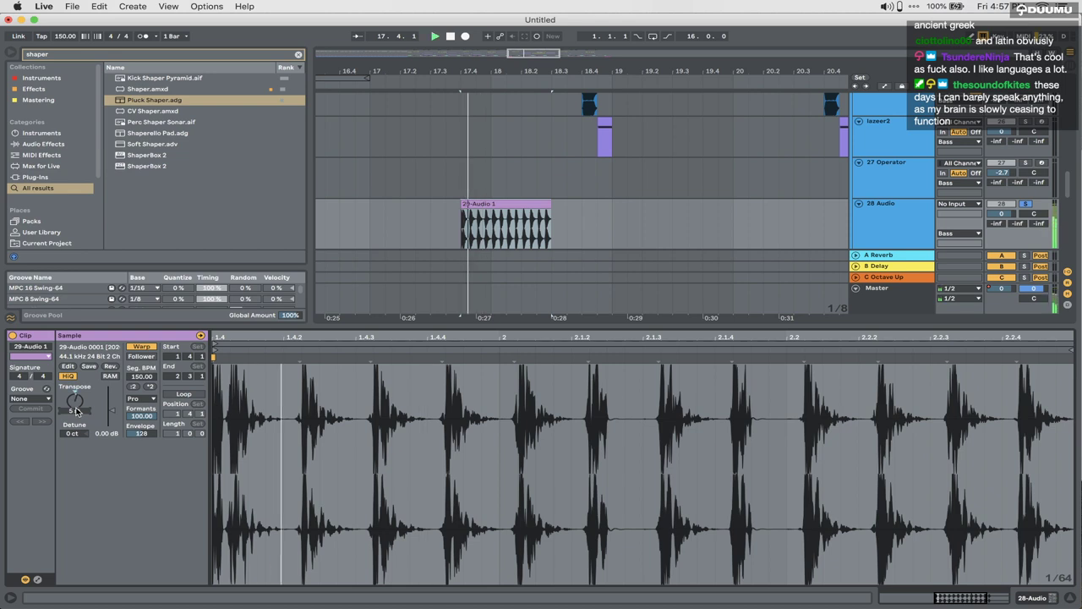
{"action": "left_click_drag", "start_coordinate": [76, 410], "coordinate": [76, 405]}
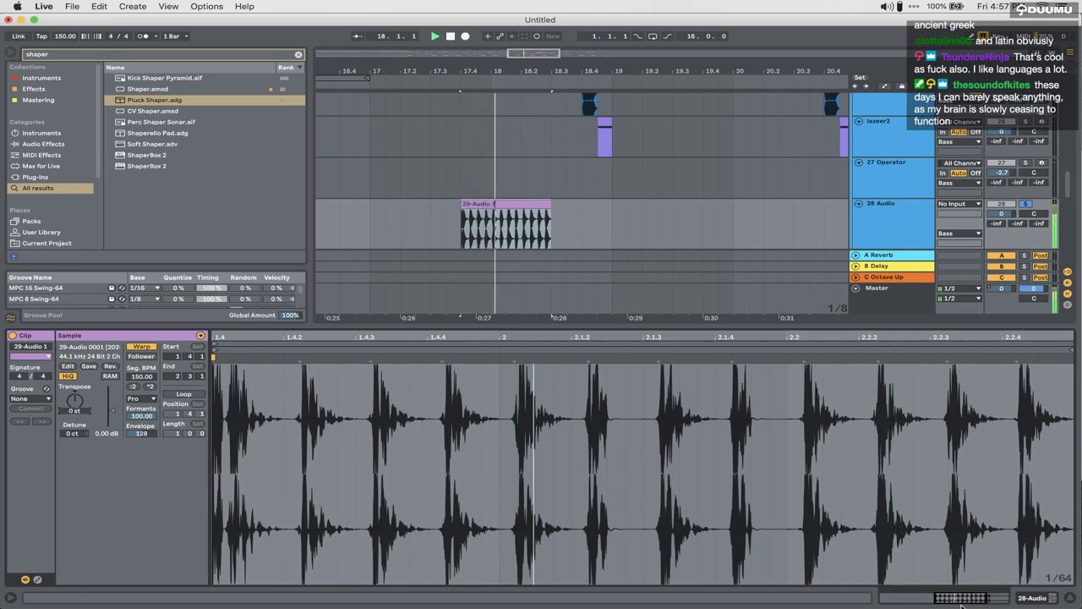
Step: Try reversing the 29-Audio 1 clip and shifting it slightly ahead of bar 17.4, auditioning the result
{"action": "left_click", "coordinate": [1029, 597]}
{"action": "left_click", "coordinate": [482, 206]}
{"action": "key", "text": "z"}
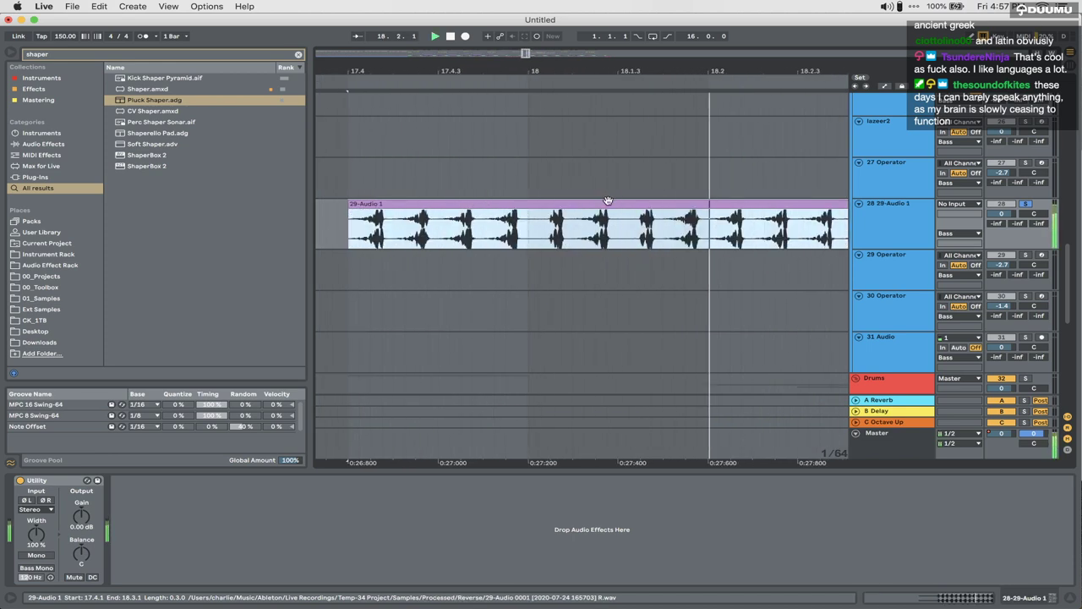
{"action": "scroll", "coordinate": [607, 203], "scroll_direction": "down", "scroll_amount": 5}
{"action": "key", "text": "space"}
{"action": "left_click_drag", "start_coordinate": [608, 204], "coordinate": [600, 211]}
{"action": "key", "text": "r"}
{"action": "key", "text": "space"}
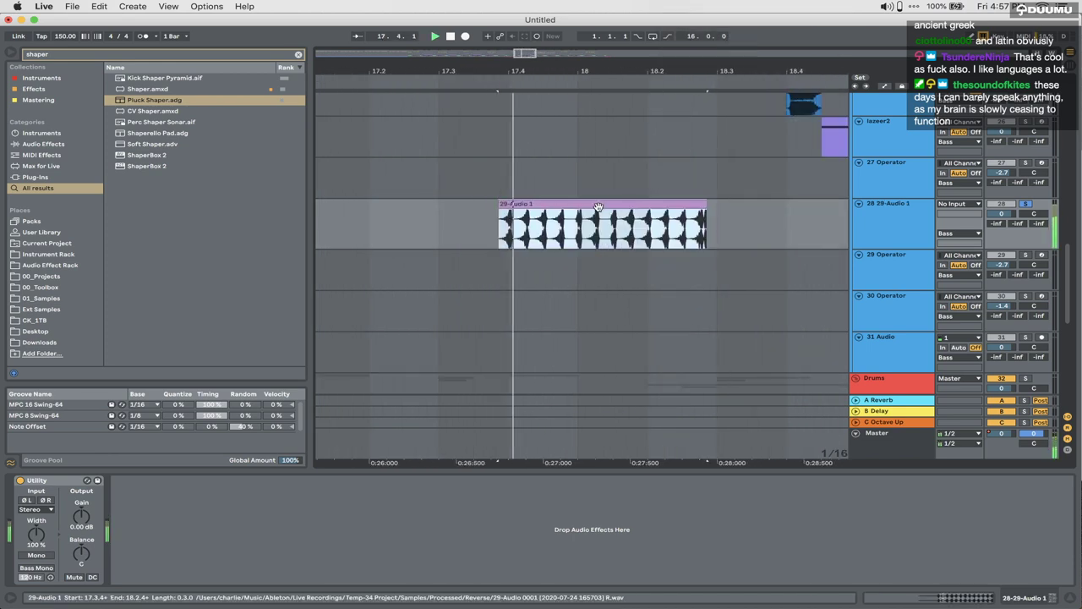
{"action": "key", "text": "space"}
{"action": "left_click", "coordinate": [414, 227]}
{"action": "key", "text": "space"}
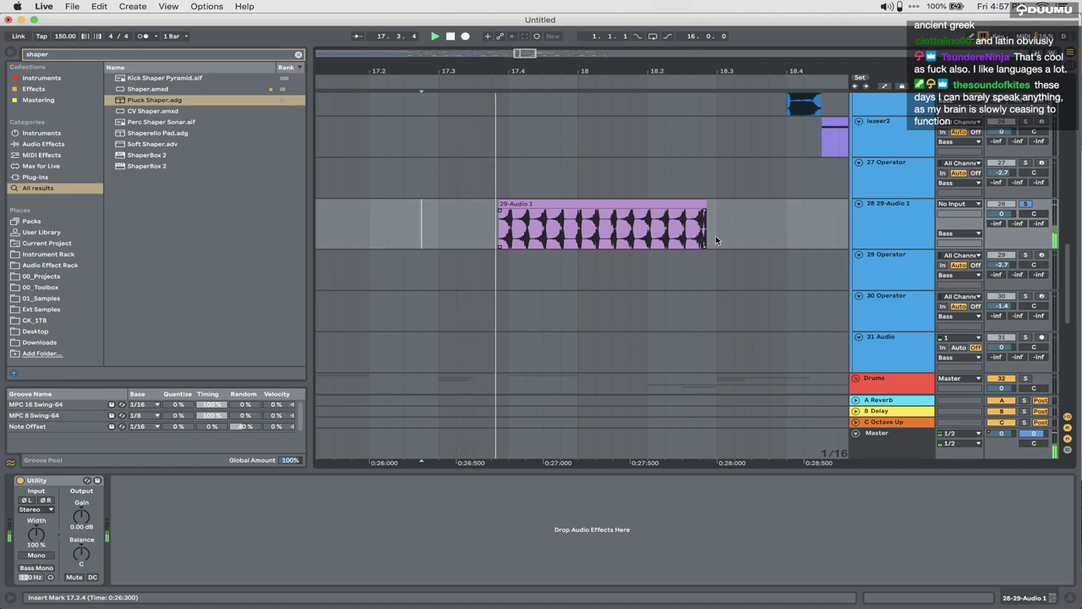
{"action": "key", "text": "space"}
Step: Unsolo track 28 and return its clip, unreversed, to start at bar 17.4
{"action": "left_click", "coordinate": [1024, 204]}
{"action": "key", "text": "space"}
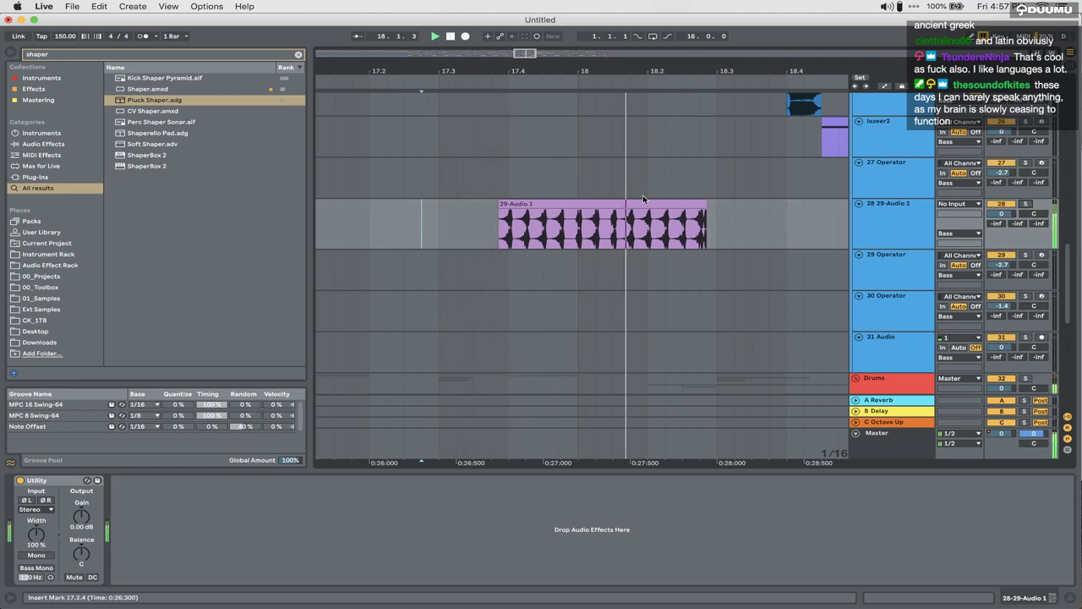
{"action": "left_click_drag", "start_coordinate": [519, 204], "coordinate": [529, 205]}
{"action": "left_click", "coordinate": [422, 218]}
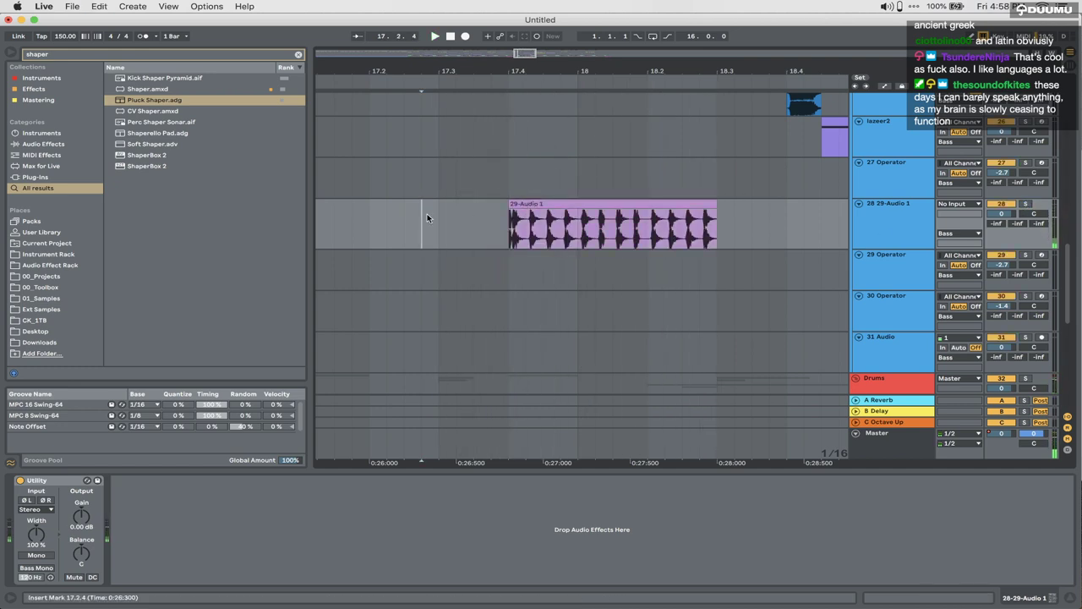
Step: Listen to the resampled bass clip in the full mix and look over the surrounding tracks with the detail view hidden
{"action": "scroll", "coordinate": [621, 245], "scroll_direction": "down", "scroll_amount": 6}
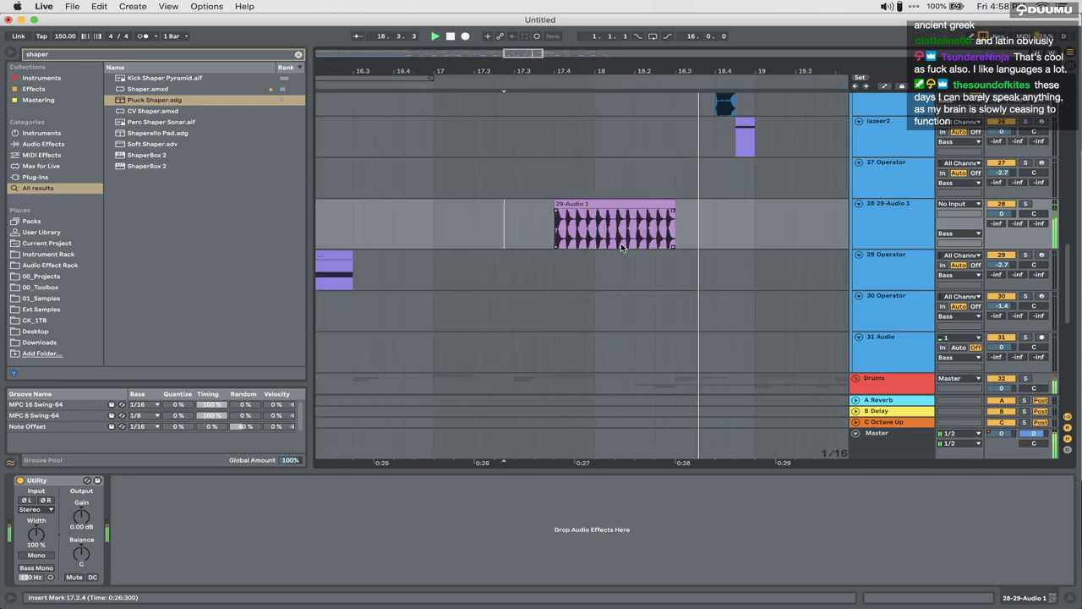
{"action": "scroll", "coordinate": [621, 247], "scroll_direction": "up", "scroll_amount": 1}
{"action": "scroll", "coordinate": [621, 247], "scroll_direction": "right", "scroll_amount": 1}
{"action": "scroll", "coordinate": [621, 242], "scroll_direction": "down", "scroll_amount": 3}
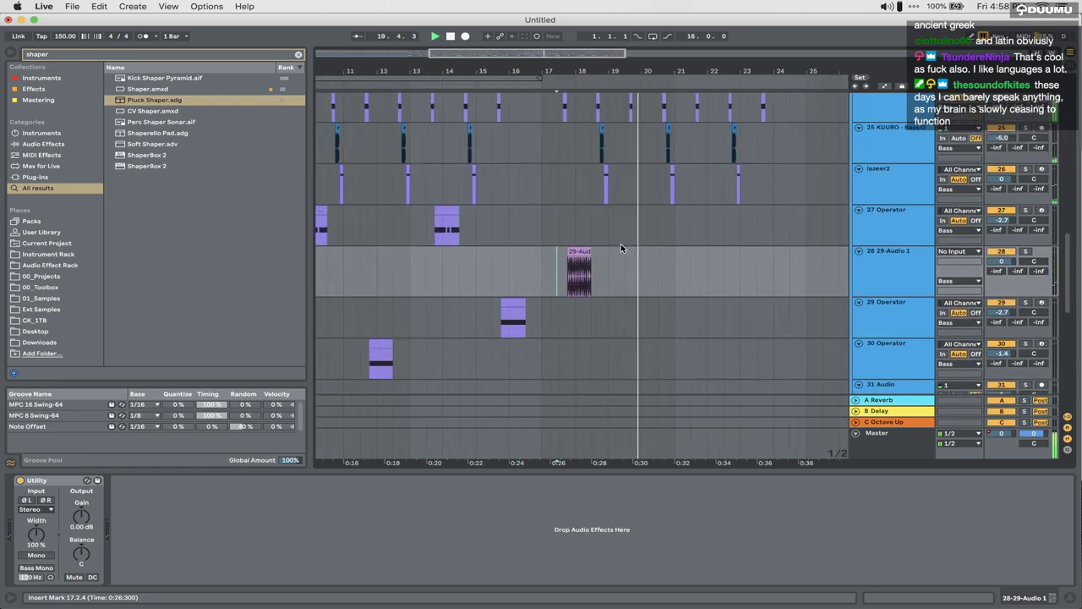
{"action": "left_click", "coordinate": [648, 471]}
{"action": "scroll", "coordinate": [647, 472], "scroll_direction": "up", "scroll_amount": 6}
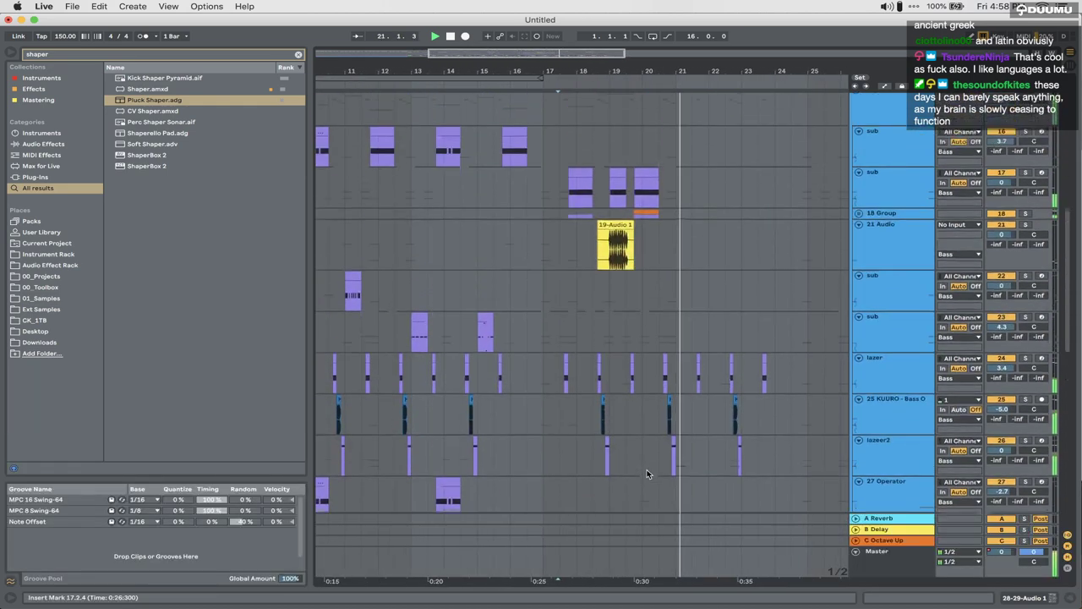
{"action": "scroll", "coordinate": [647, 472], "scroll_direction": "down", "scroll_amount": 5}
{"action": "key", "text": "space"}
{"action": "scroll", "coordinate": [648, 472], "scroll_direction": "up", "scroll_amount": 4}
{"action": "scroll", "coordinate": [647, 474], "scroll_direction": "up", "scroll_amount": 6}
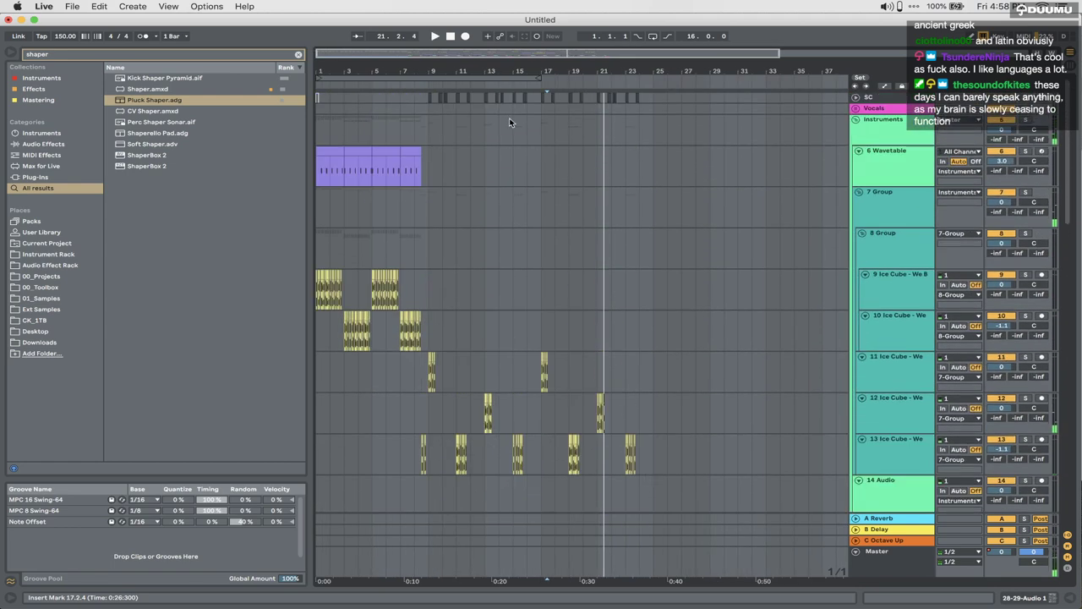
Step: Replace the material from bar 21 to bar 26 on all tracks with a copy of bars 13 to 17
{"action": "left_click", "coordinate": [476, 98]}
{"action": "left_click", "coordinate": [544, 566], "text": "shift"}
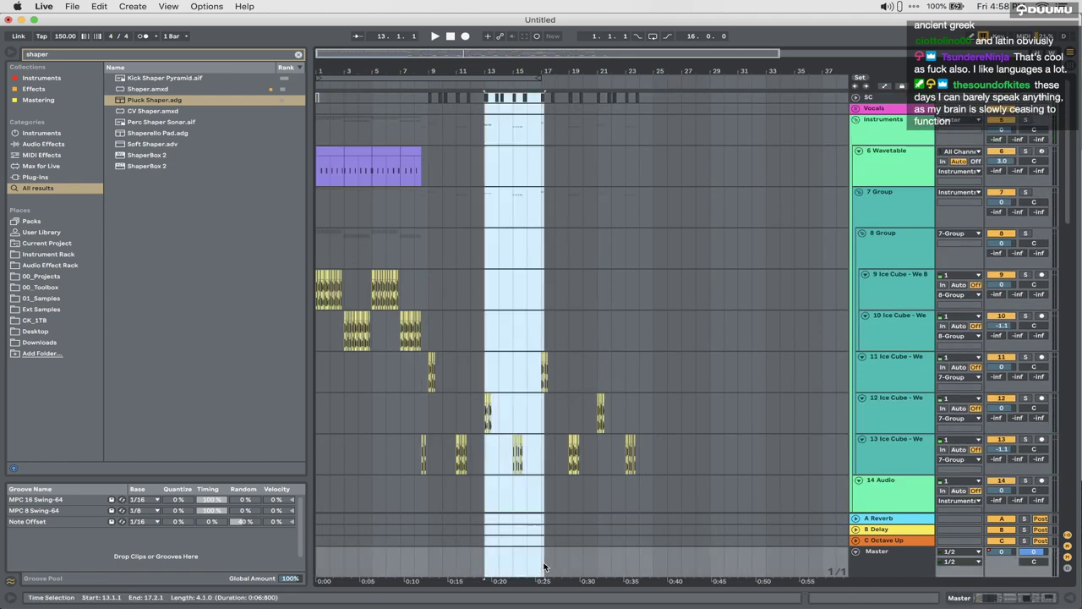
{"action": "left_click", "coordinate": [491, 98]}
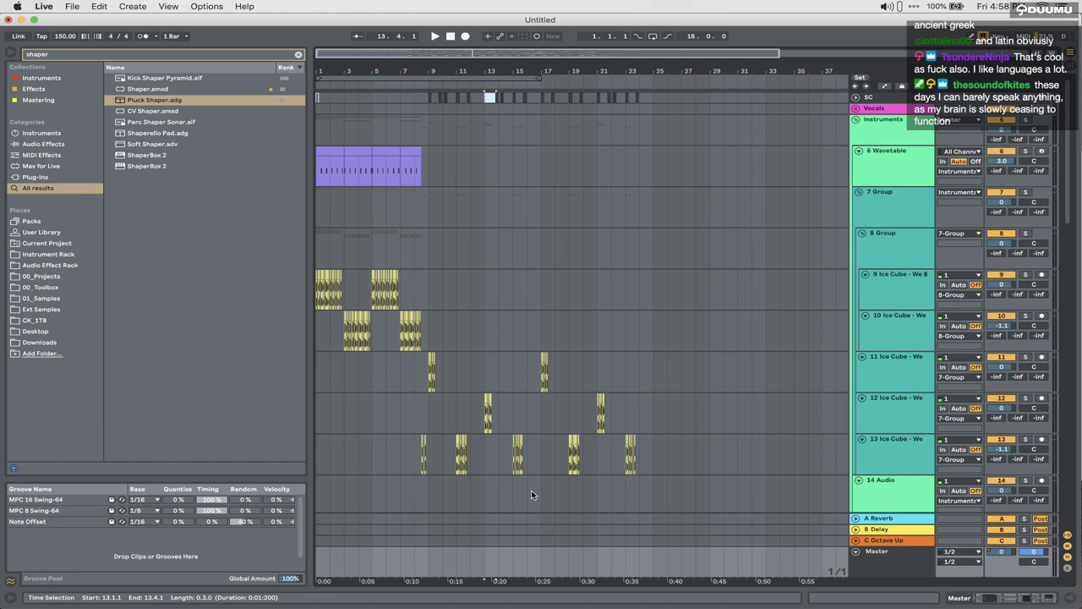
{"action": "left_click", "coordinate": [544, 557], "text": "shift"}
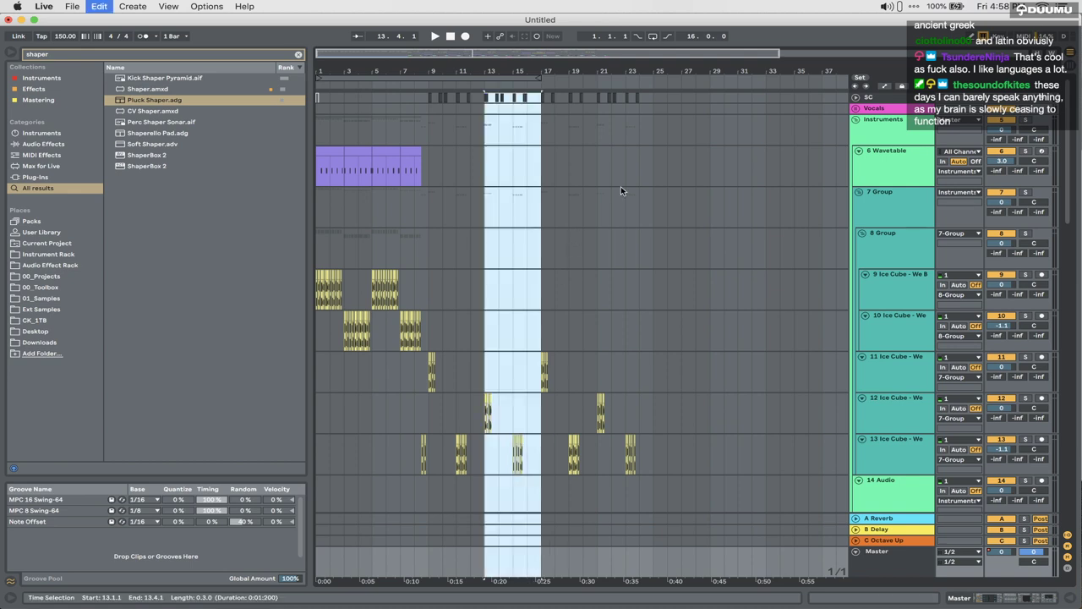
{"action": "left_click_drag", "start_coordinate": [593, 103], "coordinate": [668, 570]}
{"action": "key", "text": "Delete"}
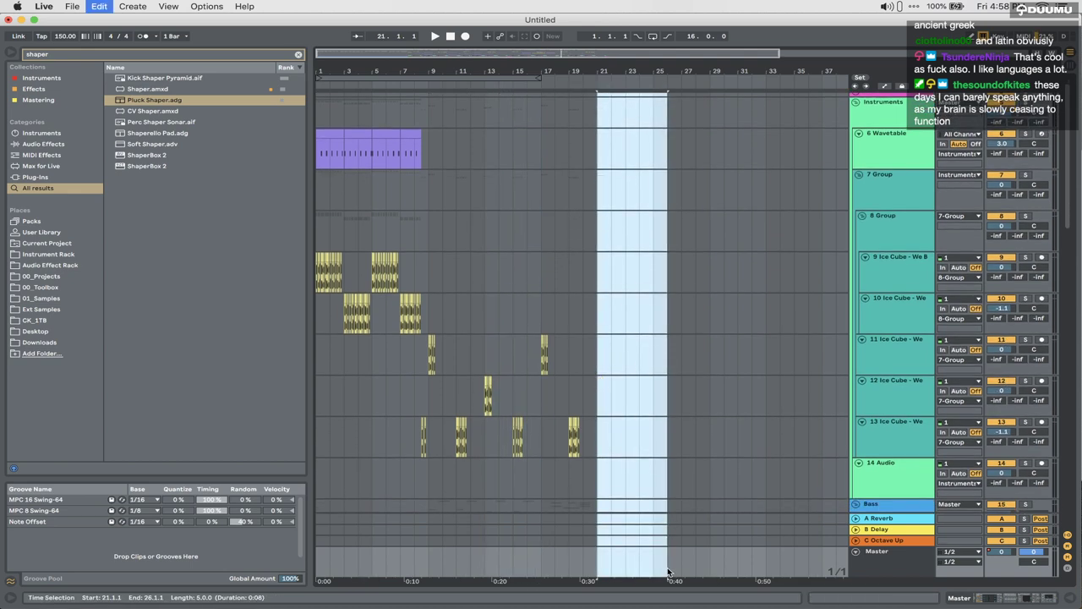
{"action": "key", "text": "super+v"}
Step: Play the arrangement from bar 4 with the system volume raised and review the drum and bass tracks
{"action": "left_click", "coordinate": [356, 342]}
{"action": "key", "text": "space"}
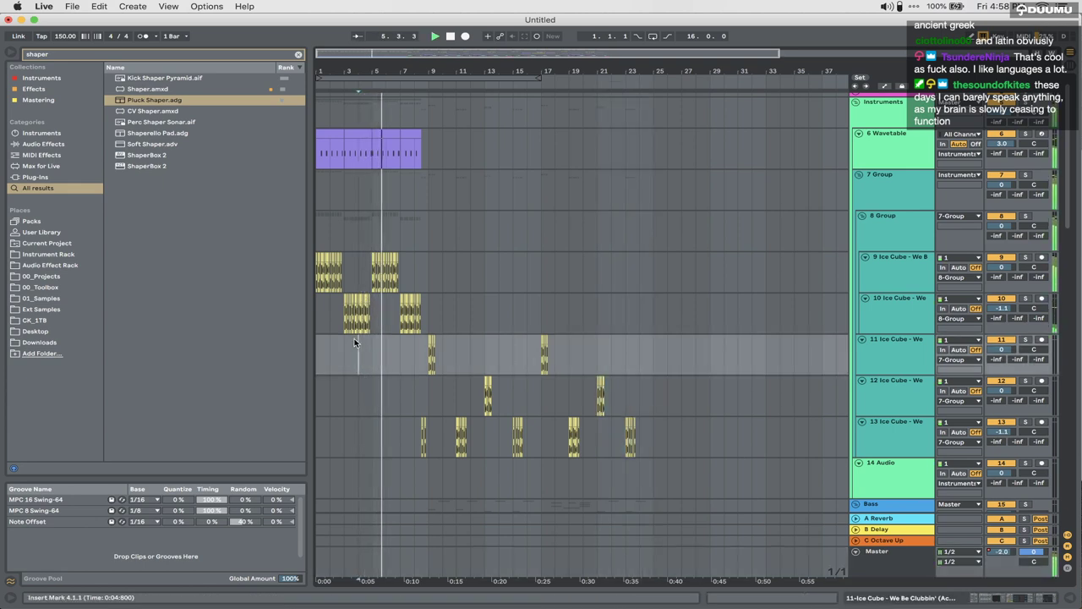
{"action": "key", "text": "XF86AudioRaiseVolume"}
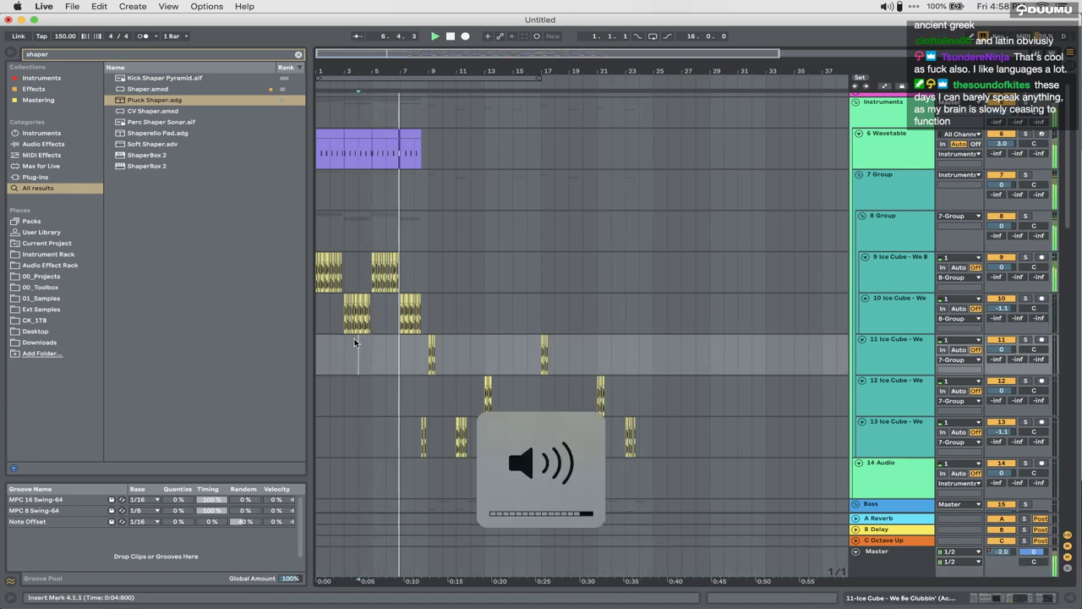
{"action": "scroll", "coordinate": [355, 343], "scroll_direction": "down", "scroll_amount": 15}
{"action": "scroll", "coordinate": [457, 258], "scroll_direction": "up", "scroll_amount": 4}
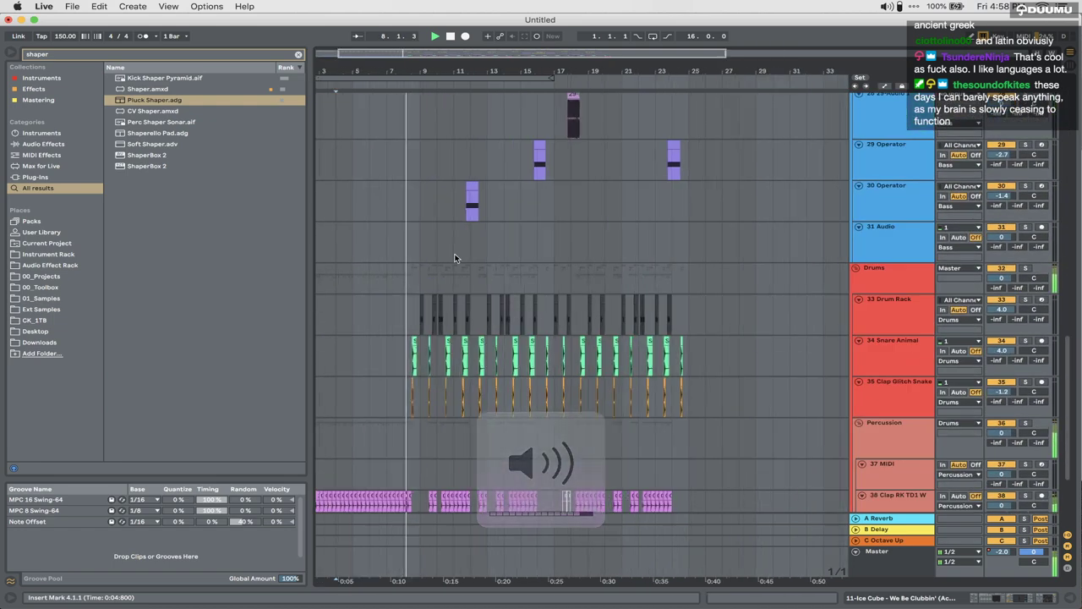
{"action": "scroll", "coordinate": [456, 258], "scroll_direction": "up", "scroll_amount": 5}
{"action": "scroll", "coordinate": [454, 258], "scroll_direction": "up", "scroll_amount": 3}
{"action": "scroll", "coordinate": [454, 258], "scroll_direction": "right", "scroll_amount": 1}
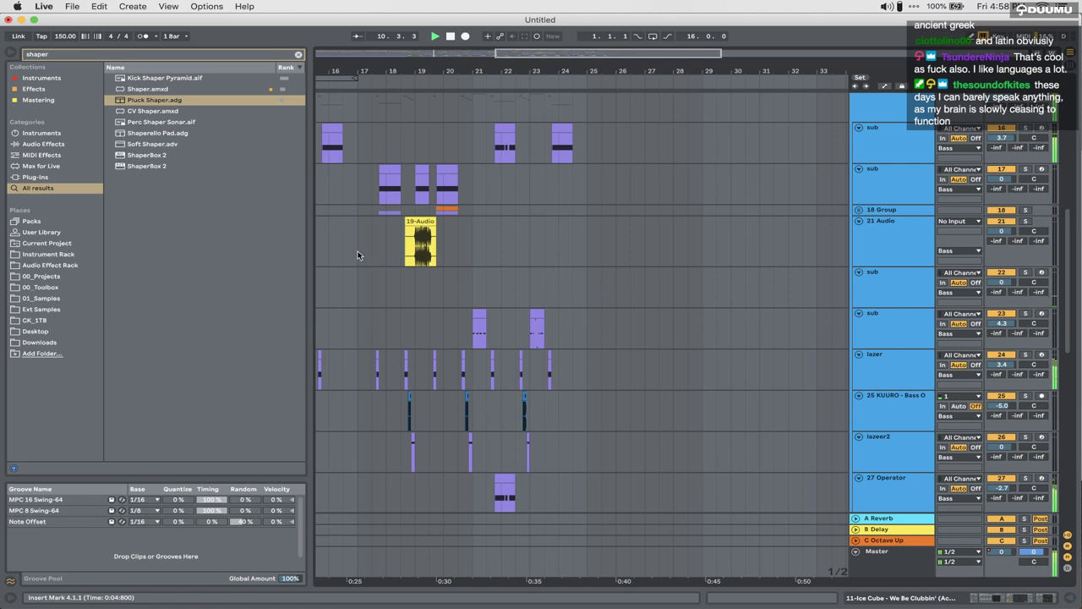
Step: Duplicate track 21's audio from bars 17 to 21 into bars 21 to 25 and move the copied clip to end at 24.3.1
{"action": "left_click_drag", "start_coordinate": [358, 255], "coordinate": [474, 251]}
{"action": "key", "text": "super+d"}
{"action": "scroll", "coordinate": [530, 258], "scroll_direction": "up", "scroll_amount": 10}
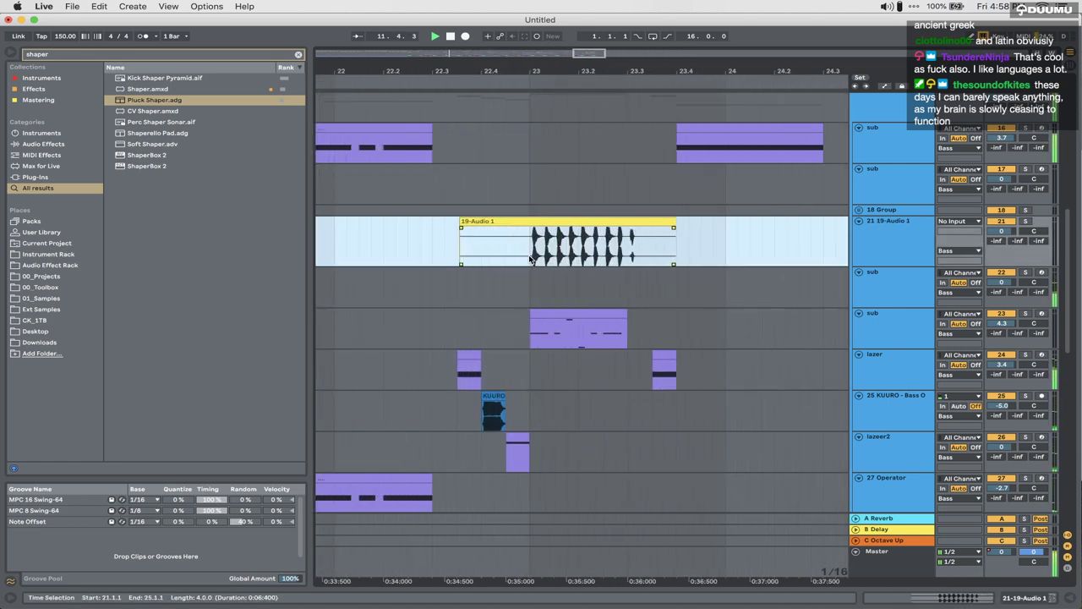
{"action": "scroll", "coordinate": [526, 239], "scroll_direction": "down", "scroll_amount": 3}
{"action": "left_click_drag", "start_coordinate": [565, 219], "coordinate": [616, 231]}
{"action": "left_click", "coordinate": [604, 159]}
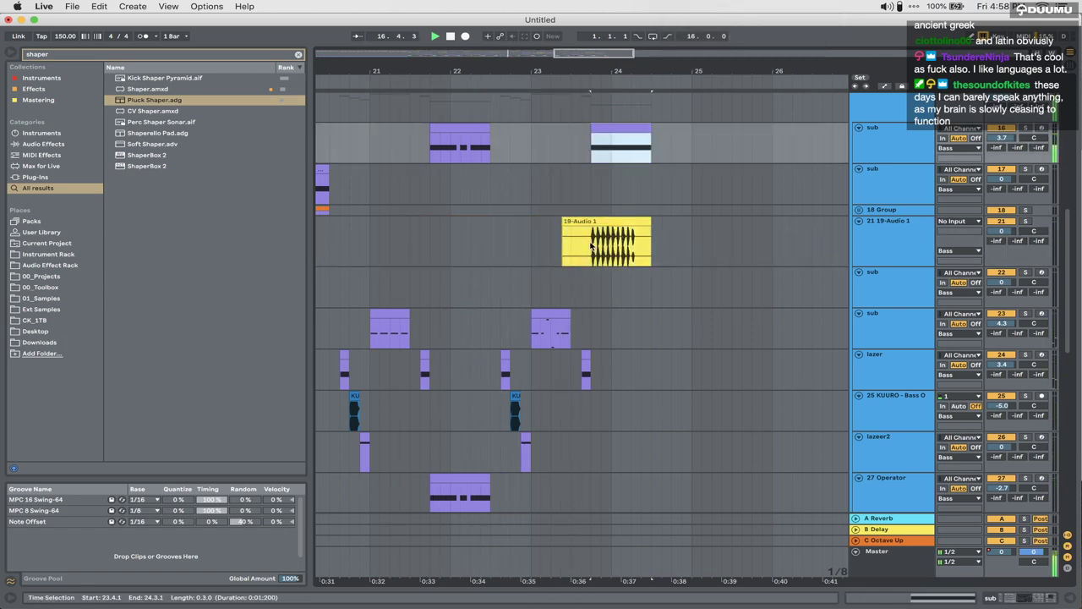
Step: Delete the clip between 23.4.1 and 24.3.1 on the 29 Operator track after hearing it in the mix
{"action": "left_click", "coordinate": [591, 246]}
{"action": "scroll", "coordinate": [592, 246], "scroll_direction": "down", "scroll_amount": 10}
{"action": "scroll", "coordinate": [592, 246], "scroll_direction": "up", "scroll_amount": 4}
{"action": "key", "text": "minus"}
{"action": "key", "text": "minus"}
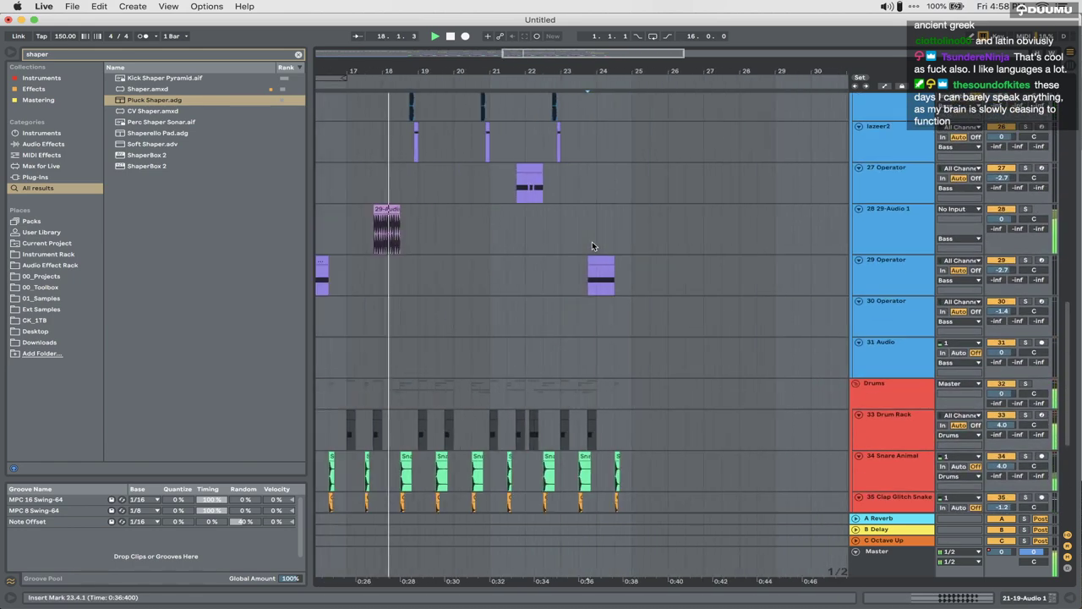
{"action": "left_click", "coordinate": [593, 269]}
{"action": "scroll", "coordinate": [583, 257], "scroll_direction": "up", "scroll_amount": 6}
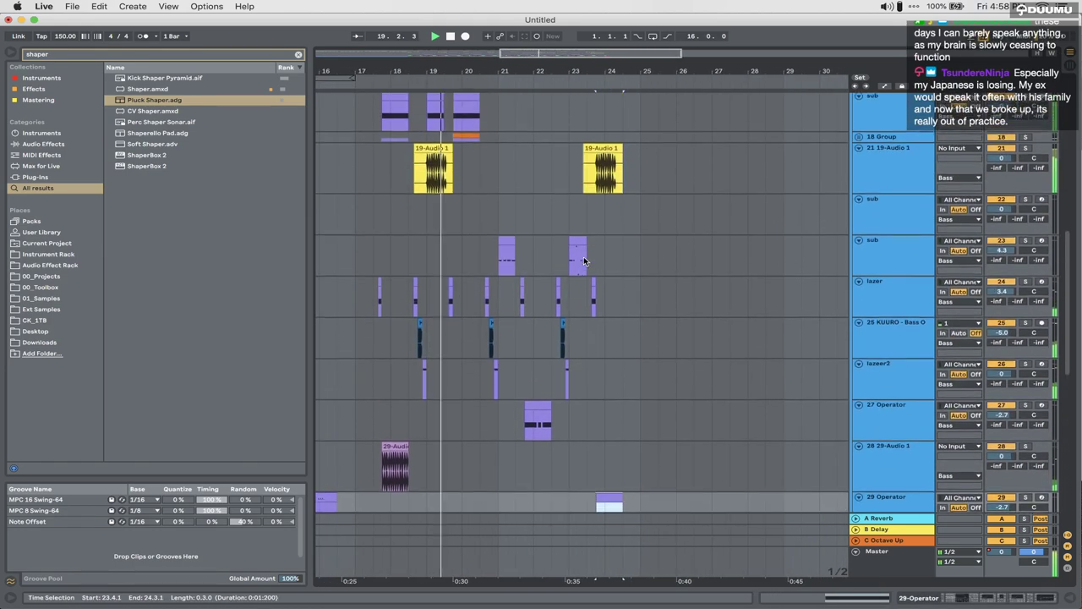
{"action": "scroll", "coordinate": [583, 256], "scroll_direction": "up", "scroll_amount": 1}
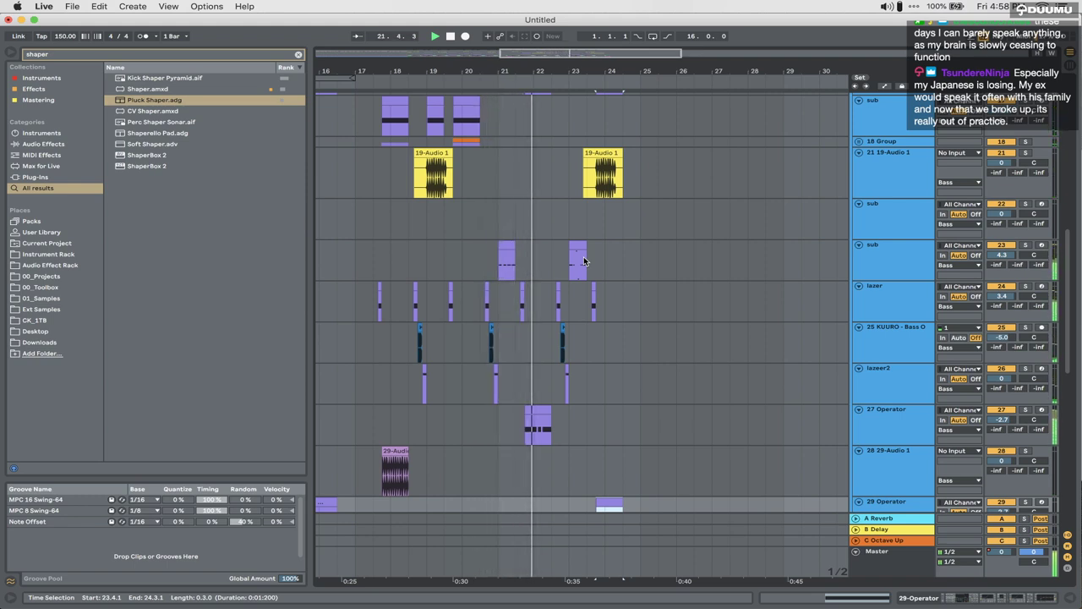
{"action": "scroll", "coordinate": [663, 471], "scroll_direction": "down", "scroll_amount": 3}
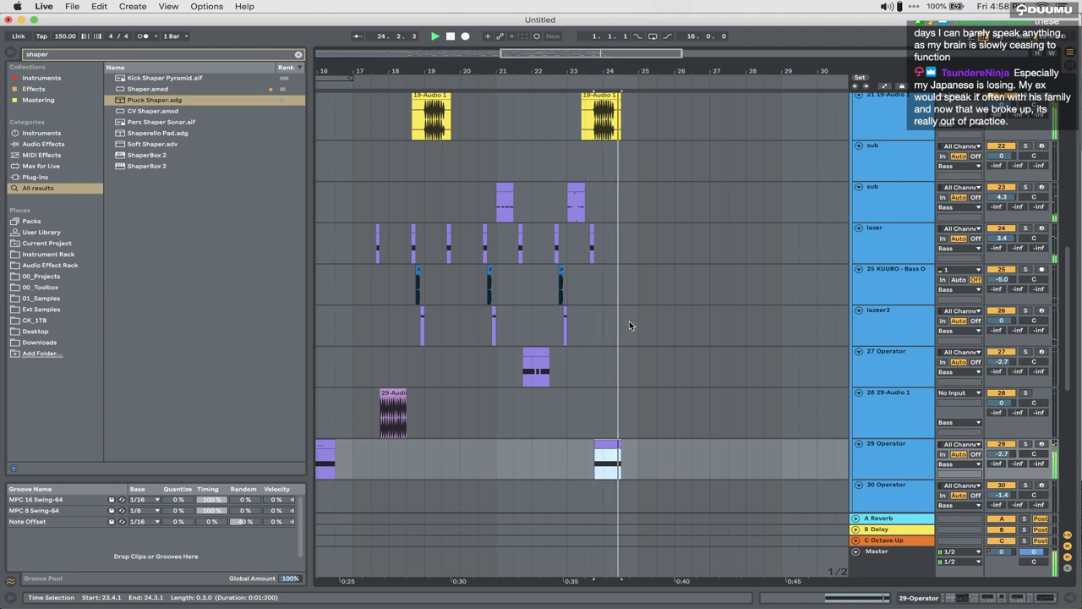
{"action": "key", "text": "Delete"}
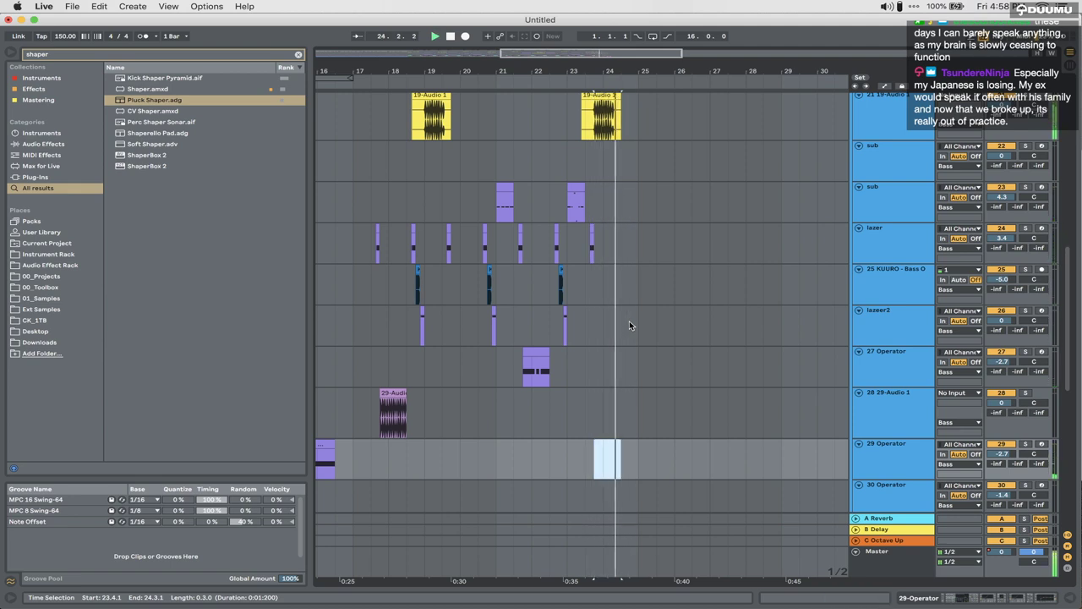
Step: Fill 24.2.1 to 24.3.1 on track 21 with a one-beat copy of the clip's pulses and listen to the result
{"action": "scroll", "coordinate": [606, 336], "scroll_direction": "up", "scroll_amount": 5}
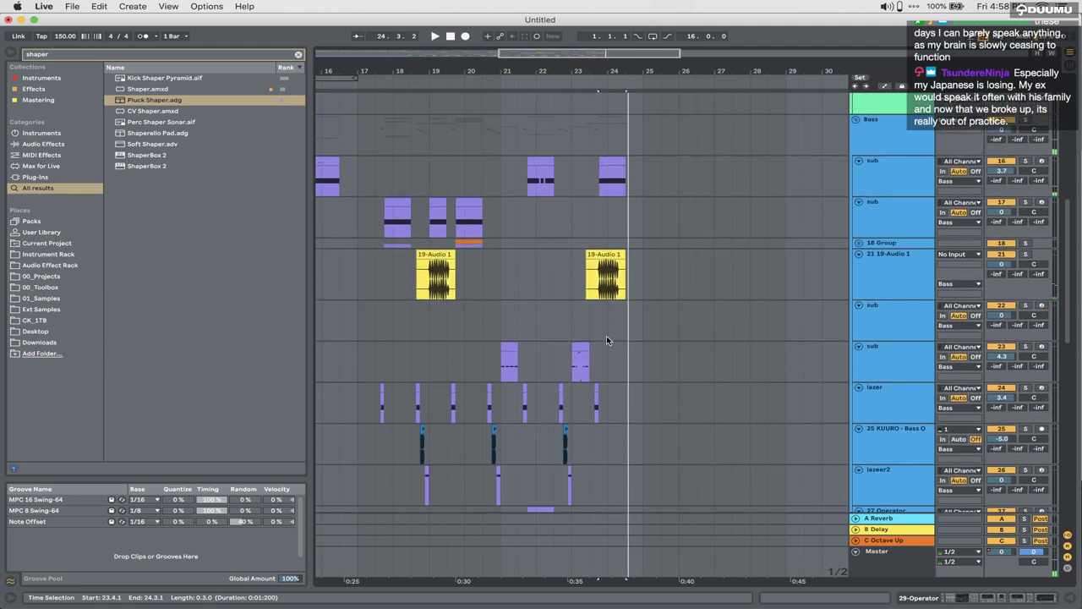
{"action": "left_click", "coordinate": [603, 254]}
{"action": "scroll", "coordinate": [613, 301], "scroll_direction": "up", "scroll_amount": 2}
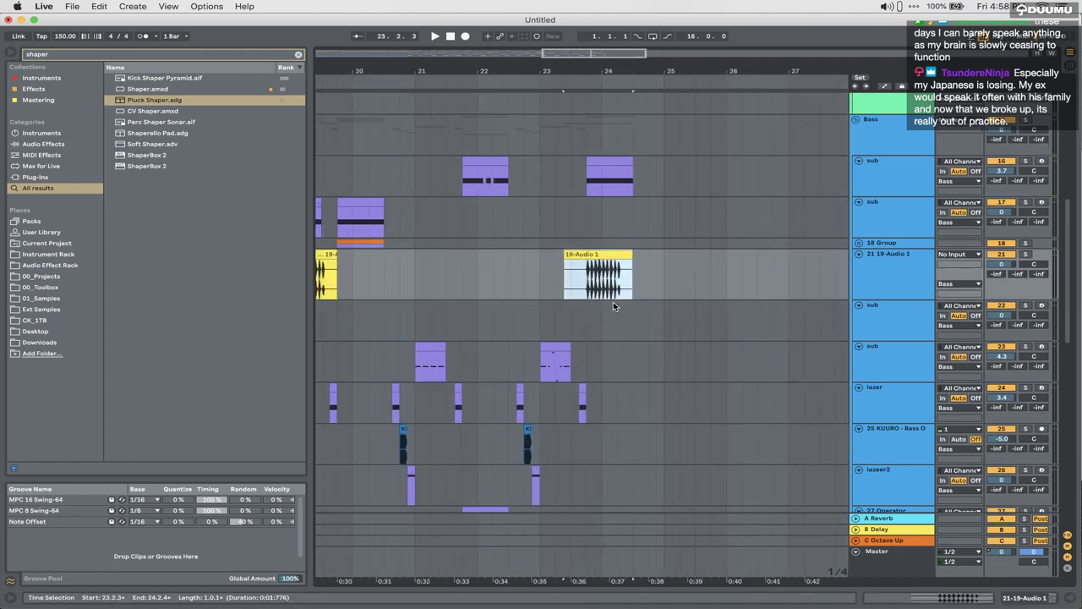
{"action": "scroll", "coordinate": [612, 301], "scroll_direction": "up", "scroll_amount": 5}
{"action": "left_click", "coordinate": [585, 286]}
{"action": "scroll", "coordinate": [575, 283], "scroll_direction": "down", "scroll_amount": 4}
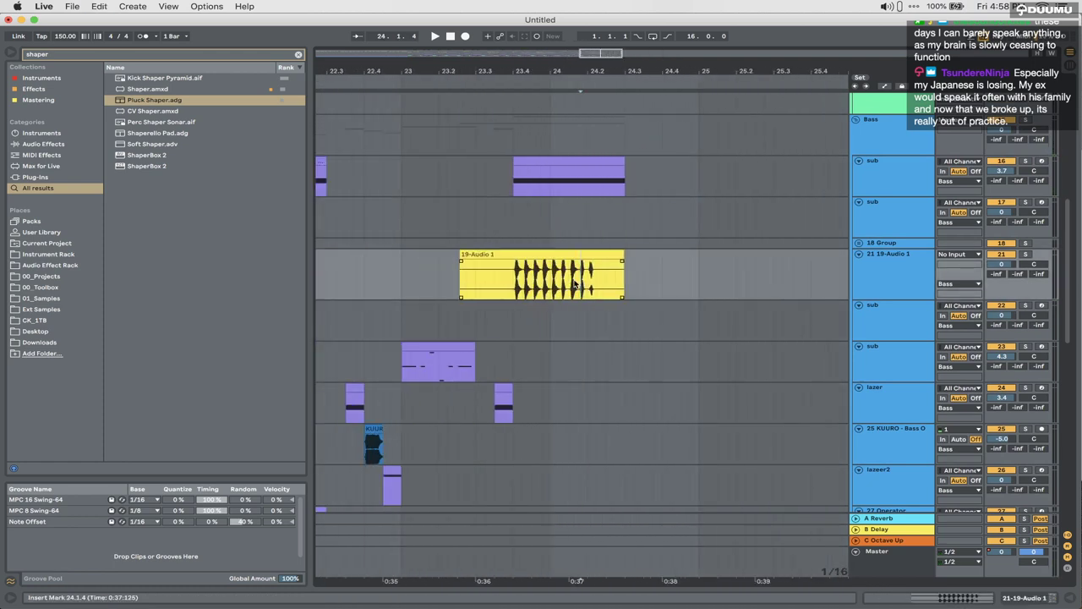
{"action": "key", "text": "super+d"}
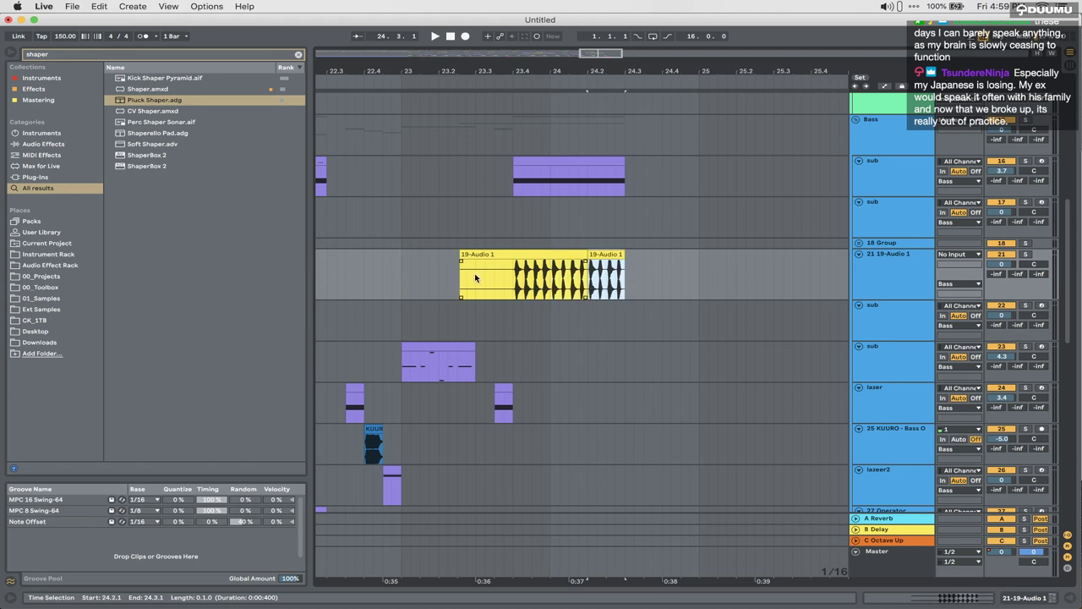
{"action": "left_click", "coordinate": [471, 278]}
{"action": "key", "text": "space"}
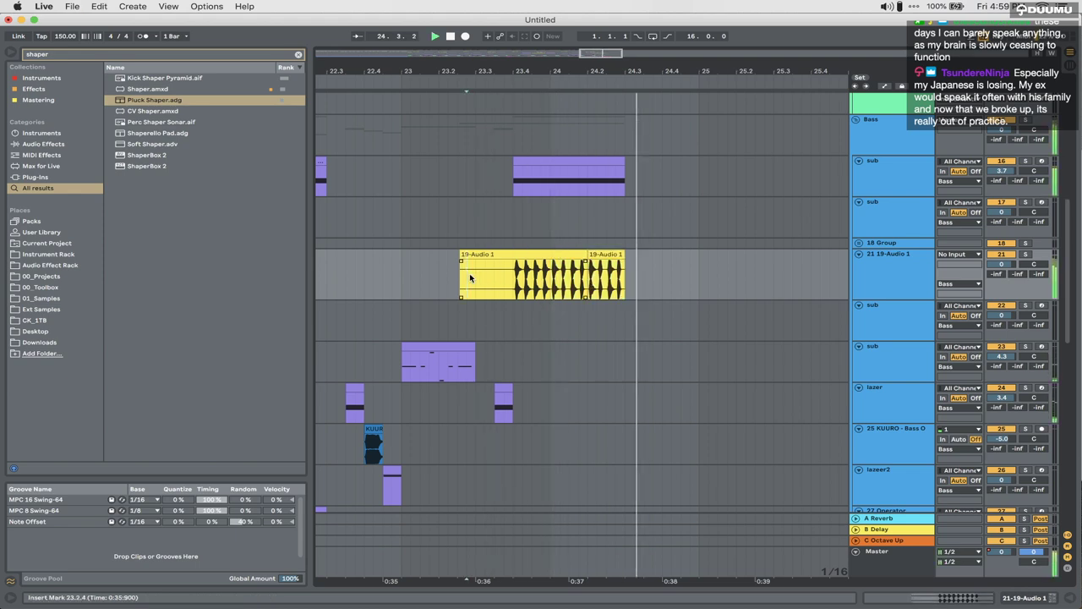
{"action": "scroll", "coordinate": [534, 290], "scroll_direction": "down", "scroll_amount": 3}
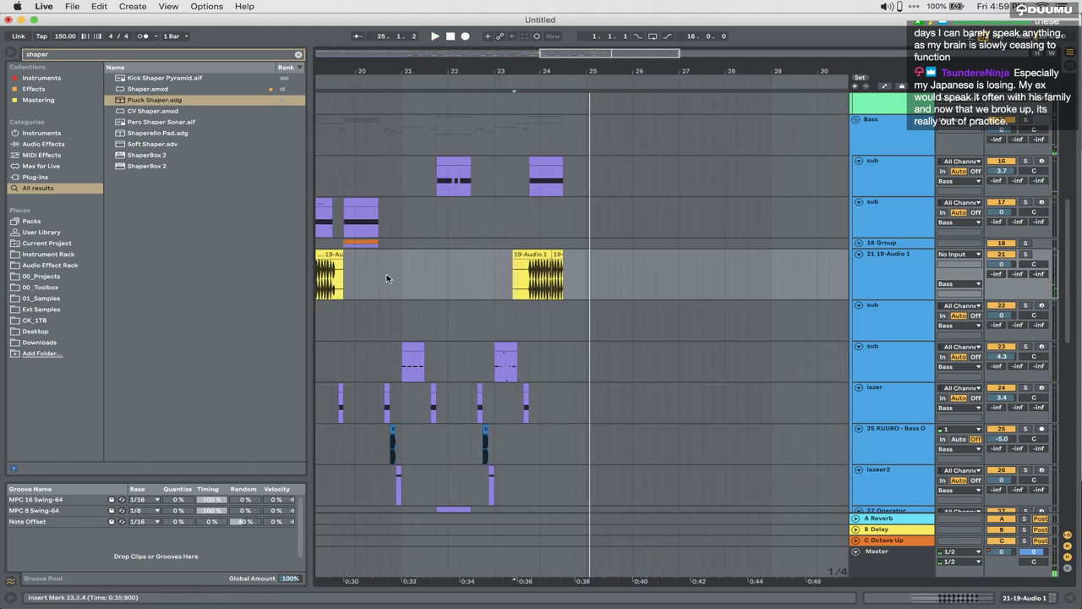
{"action": "key", "text": "space"}
Step: Play the arrangement from bar 1 and look over the instrument and Ice Cube sample tracks
{"action": "left_click", "coordinate": [350, 285]}
{"action": "scroll", "coordinate": [350, 285], "scroll_direction": "left", "scroll_amount": 10}
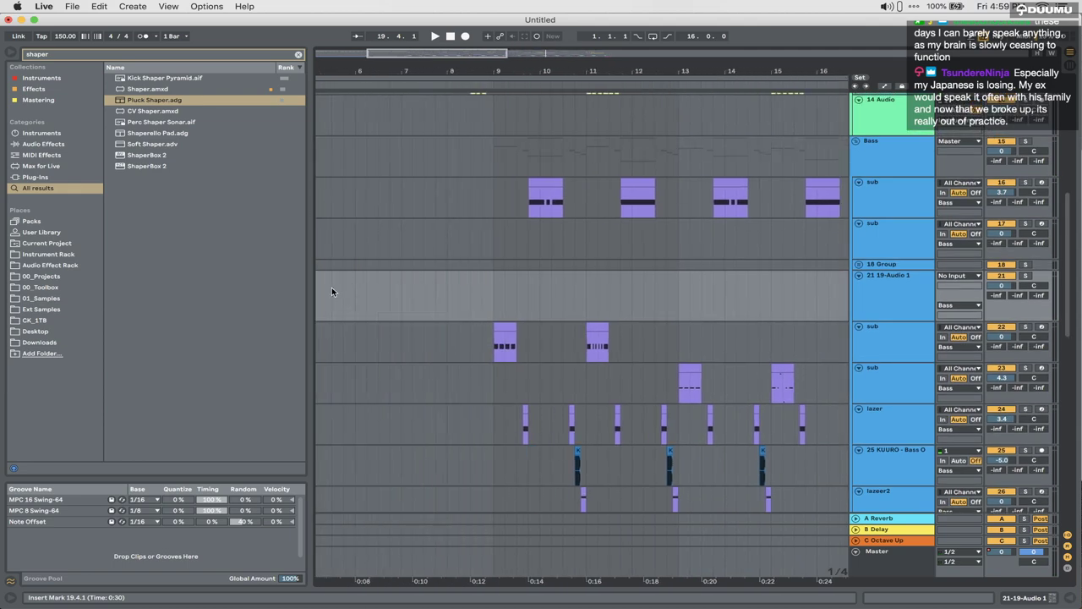
{"action": "key", "text": "Home"}
{"action": "key", "text": "space"}
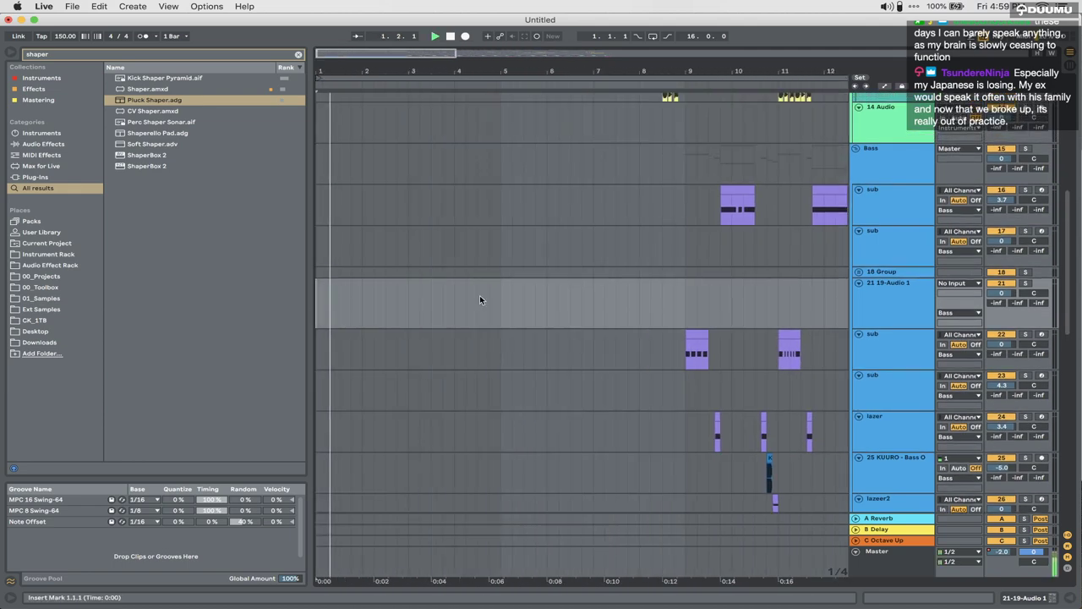
{"action": "scroll", "coordinate": [479, 295], "scroll_direction": "down", "scroll_amount": 5}
{"action": "scroll", "coordinate": [479, 295], "scroll_direction": "up", "scroll_amount": 10}
{"action": "scroll", "coordinate": [479, 295], "scroll_direction": "up", "scroll_amount": 2}
{"action": "scroll", "coordinate": [480, 295], "scroll_direction": "left", "scroll_amount": 3}
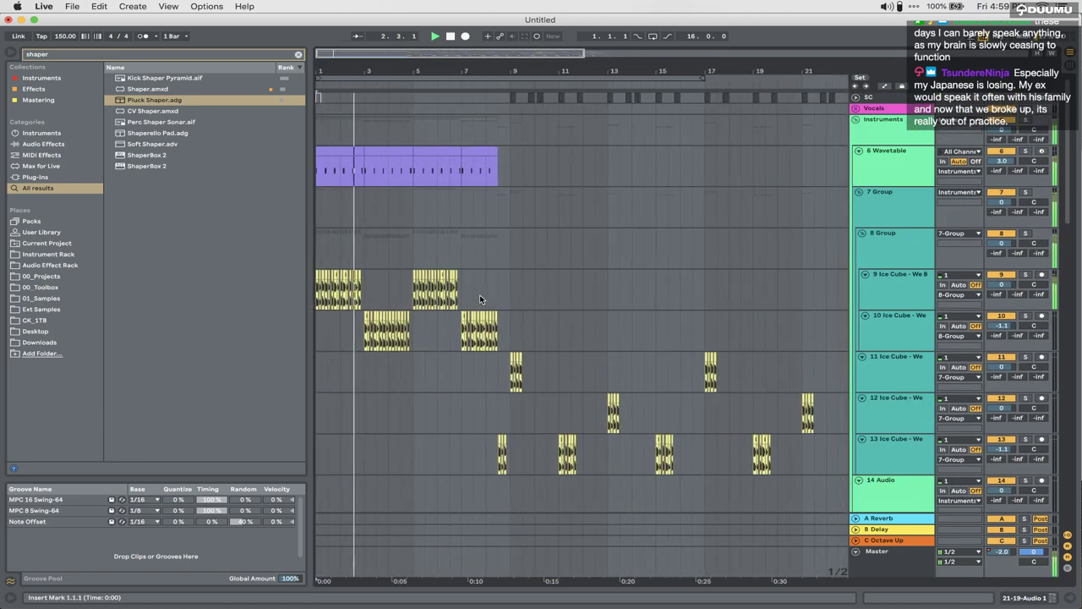
{"action": "scroll", "coordinate": [480, 294], "scroll_direction": "down", "scroll_amount": 1}
{"action": "scroll", "coordinate": [479, 294], "scroll_direction": "down", "scroll_amount": 2}
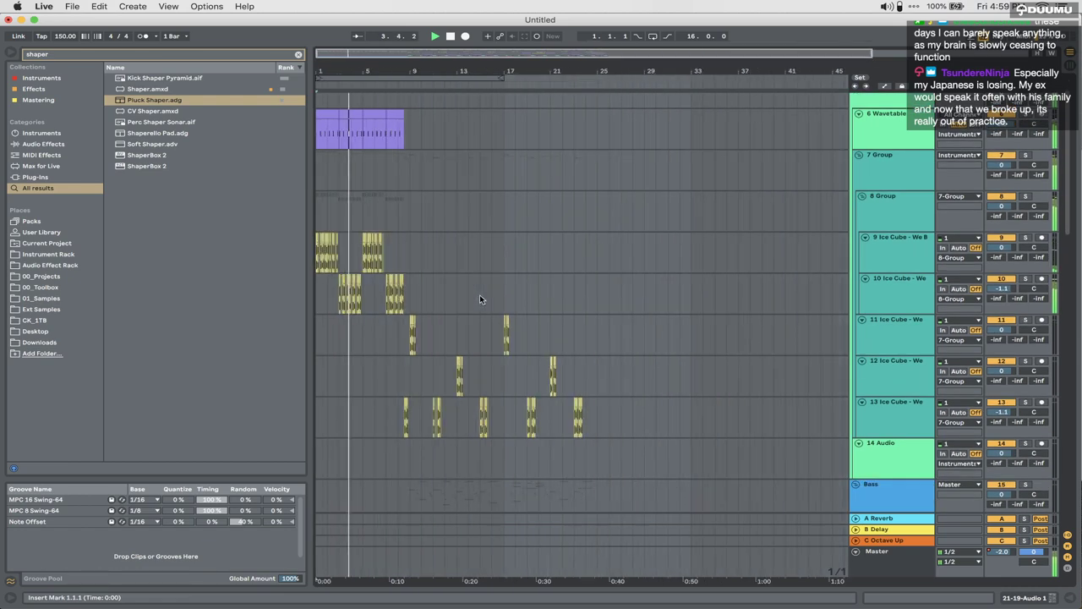
{"action": "scroll", "coordinate": [480, 294], "scroll_direction": "up", "scroll_amount": 1}
{"action": "scroll", "coordinate": [480, 293], "scroll_direction": "up", "scroll_amount": 2}
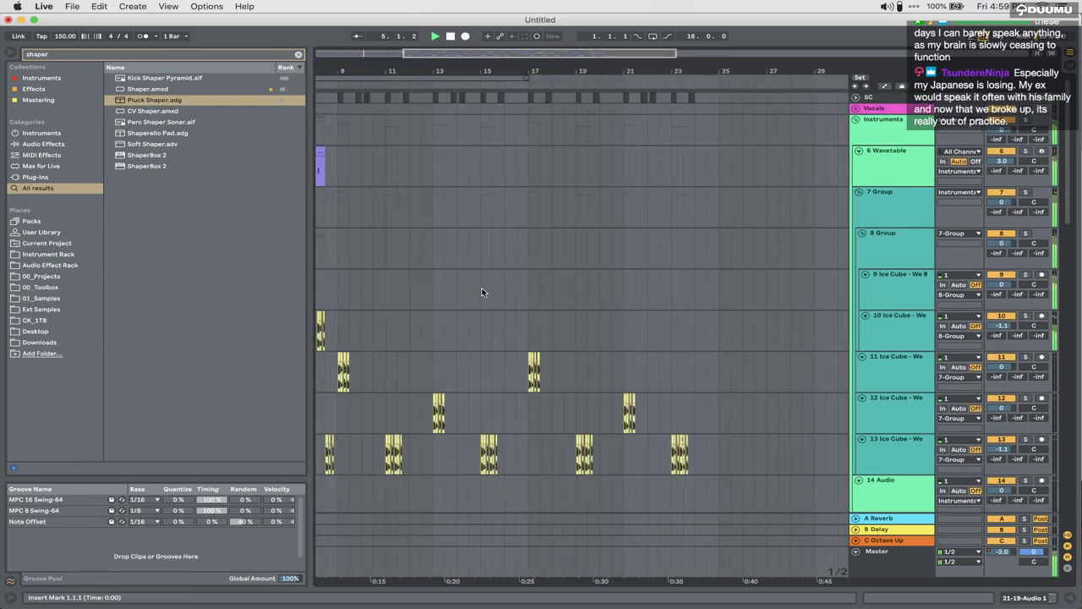
Step: Review the bass, drum and percussion tracks while the arrangement plays through to bar 24
{"action": "scroll", "coordinate": [481, 293], "scroll_direction": "down", "scroll_amount": 10}
{"action": "scroll", "coordinate": [482, 291], "scroll_direction": "up", "scroll_amount": 7}
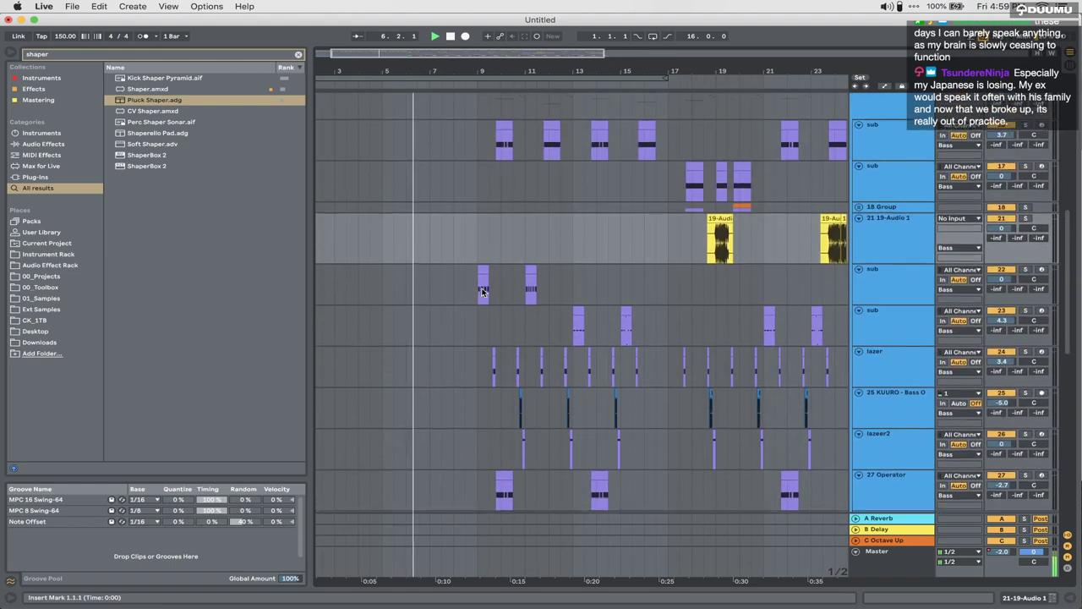
{"action": "scroll", "coordinate": [482, 292], "scroll_direction": "right", "scroll_amount": 4}
{"action": "scroll", "coordinate": [482, 292], "scroll_direction": "down", "scroll_amount": 6}
{"action": "scroll", "coordinate": [482, 292], "scroll_direction": "down", "scroll_amount": 2}
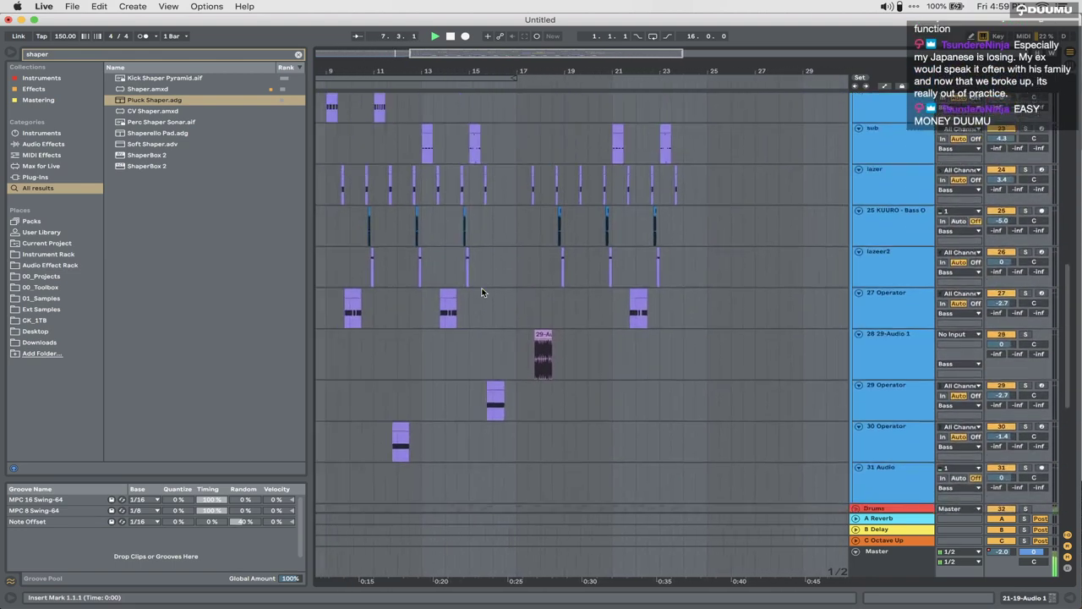
{"action": "scroll", "coordinate": [482, 291], "scroll_direction": "up", "scroll_amount": 4}
{"action": "scroll", "coordinate": [482, 292], "scroll_direction": "up", "scroll_amount": 4}
{"action": "scroll", "coordinate": [481, 291], "scroll_direction": "left", "scroll_amount": 6}
{"action": "scroll", "coordinate": [481, 292], "scroll_direction": "down", "scroll_amount": 4}
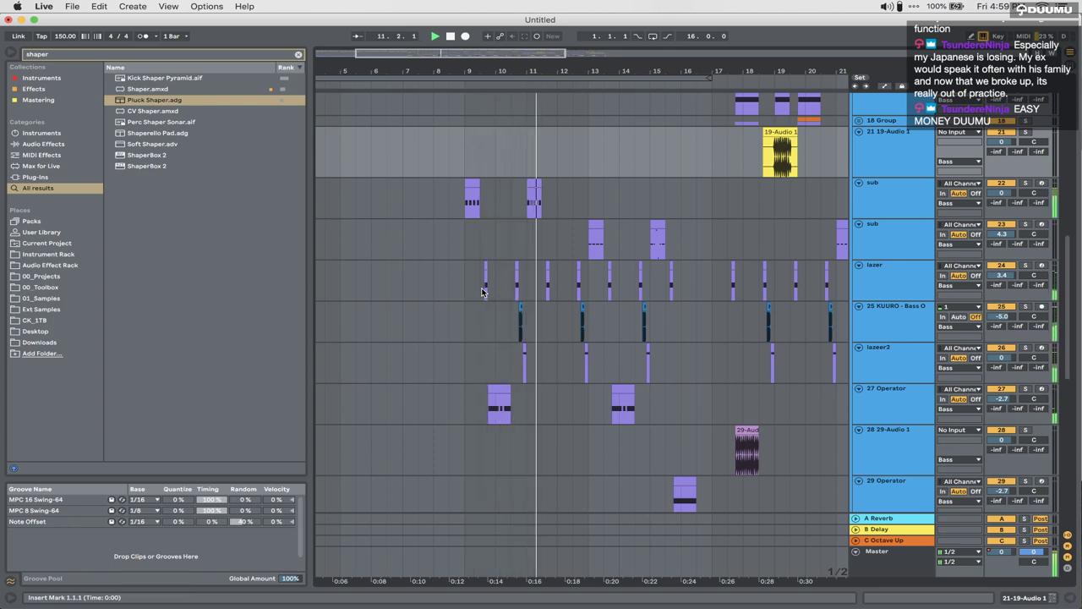
{"action": "scroll", "coordinate": [622, 337], "scroll_direction": "down", "scroll_amount": 5}
{"action": "scroll", "coordinate": [621, 341], "scroll_direction": "right", "scroll_amount": 2}
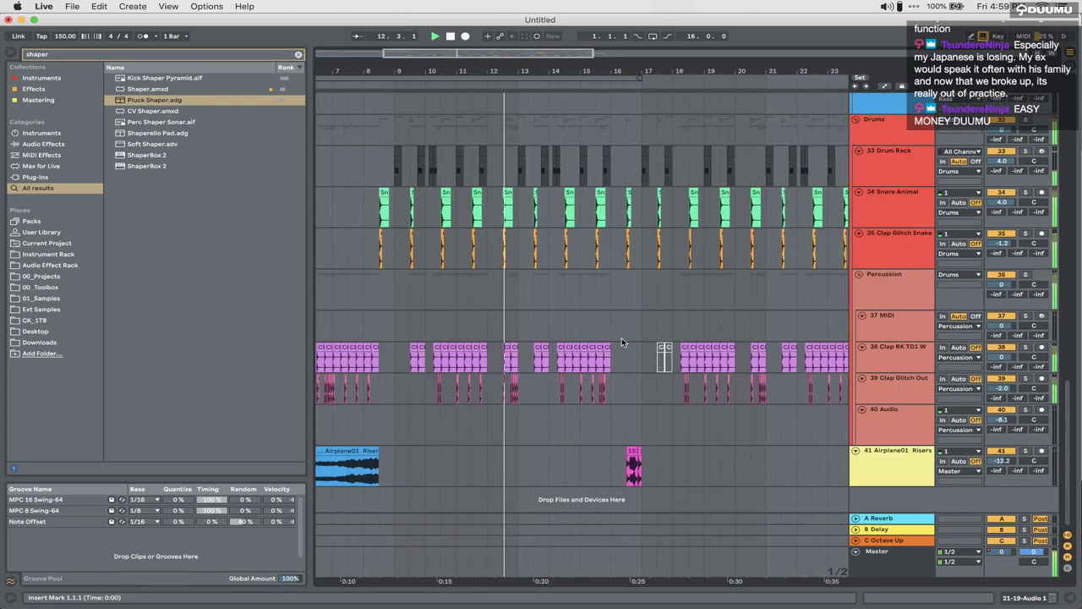
{"action": "scroll", "coordinate": [605, 432], "scroll_direction": "left", "scroll_amount": 2}
{"action": "scroll", "coordinate": [604, 429], "scroll_direction": "down", "scroll_amount": 2}
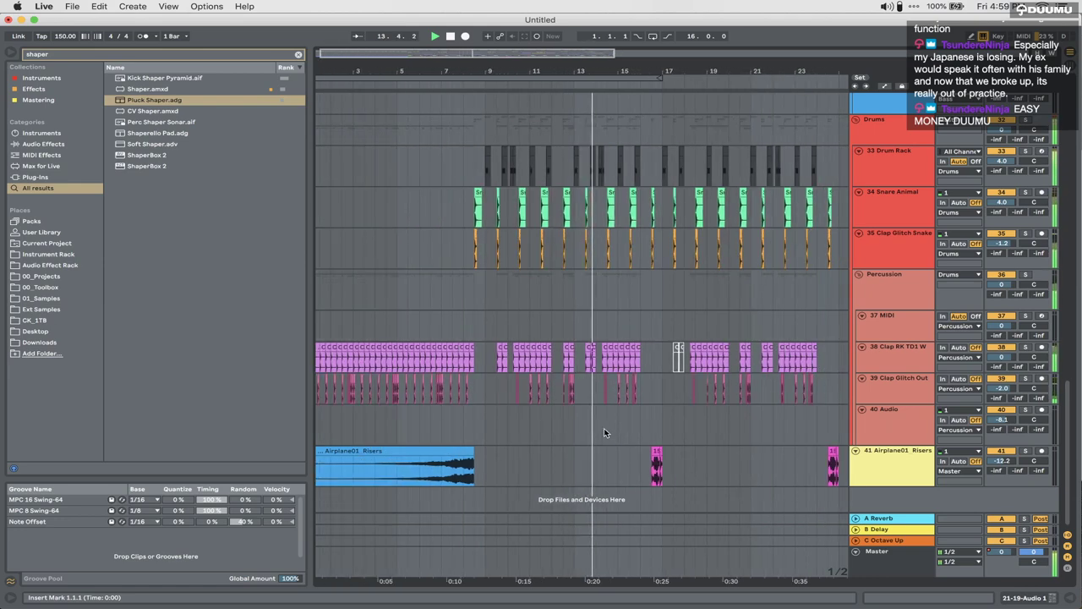
{"action": "scroll", "coordinate": [604, 429], "scroll_direction": "up", "scroll_amount": 4}
{"action": "scroll", "coordinate": [603, 429], "scroll_direction": "up", "scroll_amount": 7}
{"action": "scroll", "coordinate": [603, 432], "scroll_direction": "up", "scroll_amount": 1}
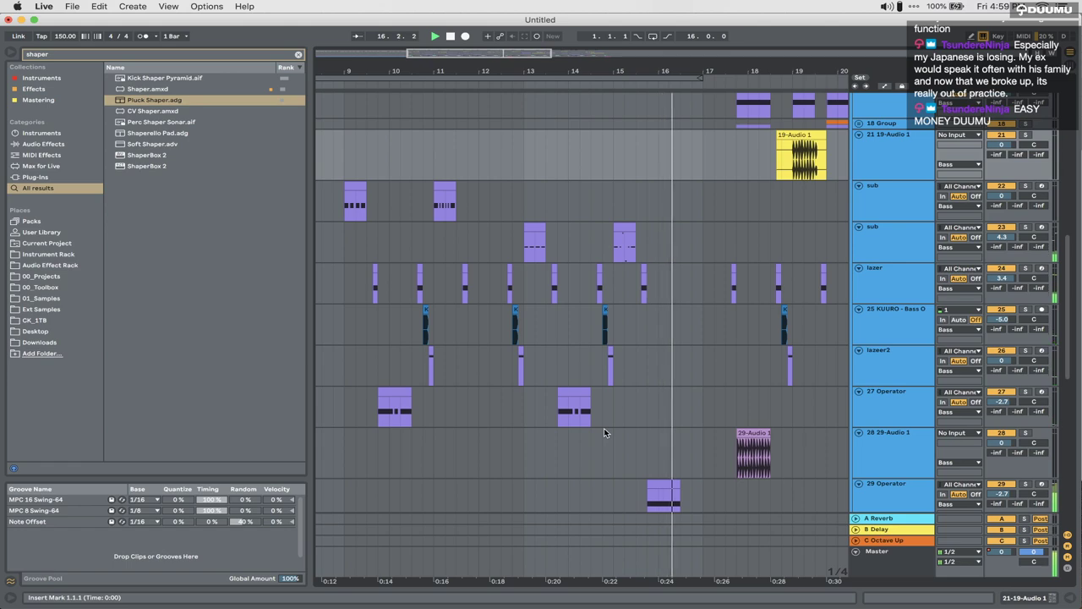
{"action": "scroll", "coordinate": [603, 427], "scroll_direction": "up", "scroll_amount": 3}
{"action": "scroll", "coordinate": [603, 427], "scroll_direction": "right", "scroll_amount": 3}
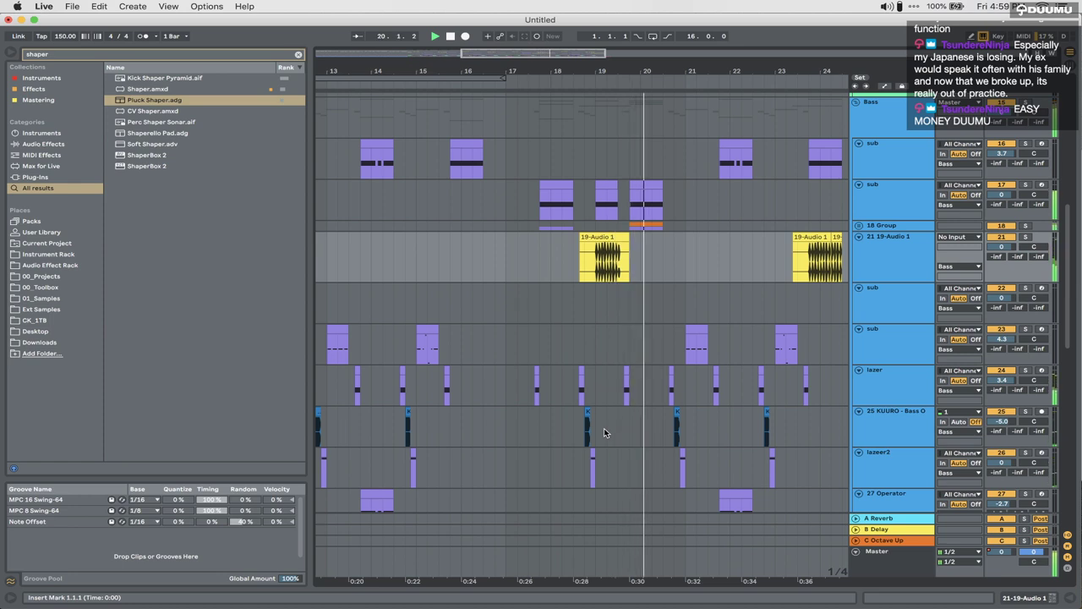
{"action": "scroll", "coordinate": [604, 432], "scroll_direction": "right", "scroll_amount": 3}
{"action": "scroll", "coordinate": [603, 432], "scroll_direction": "up", "scroll_amount": 1}
{"action": "scroll", "coordinate": [604, 432], "scroll_direction": "right", "scroll_amount": 1}
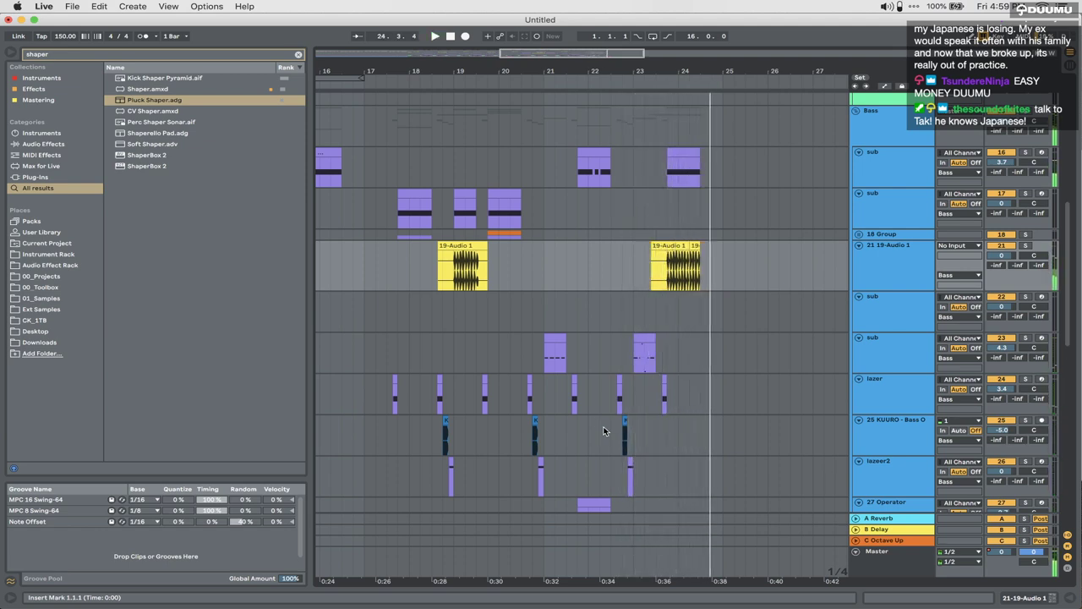
Step: Move the sub clip at 23.4.1 from track 16 down to track 17
{"action": "left_click_drag", "start_coordinate": [677, 175], "coordinate": [678, 216]}
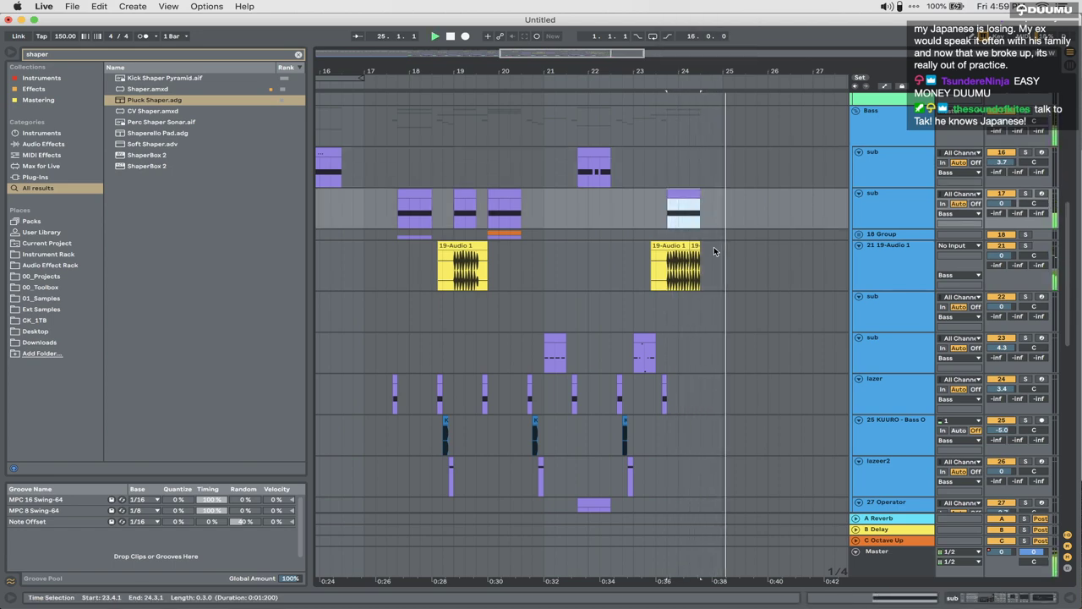
{"action": "scroll", "coordinate": [713, 246], "scroll_direction": "down", "scroll_amount": 10}
{"action": "key", "text": "space"}
Step: Re-cut the 151 HALFTIME SHOW FILL on track 41 into a short piece at 24.3.1 and a longer one ending at 25.1.1
{"action": "left_click", "coordinate": [697, 454]}
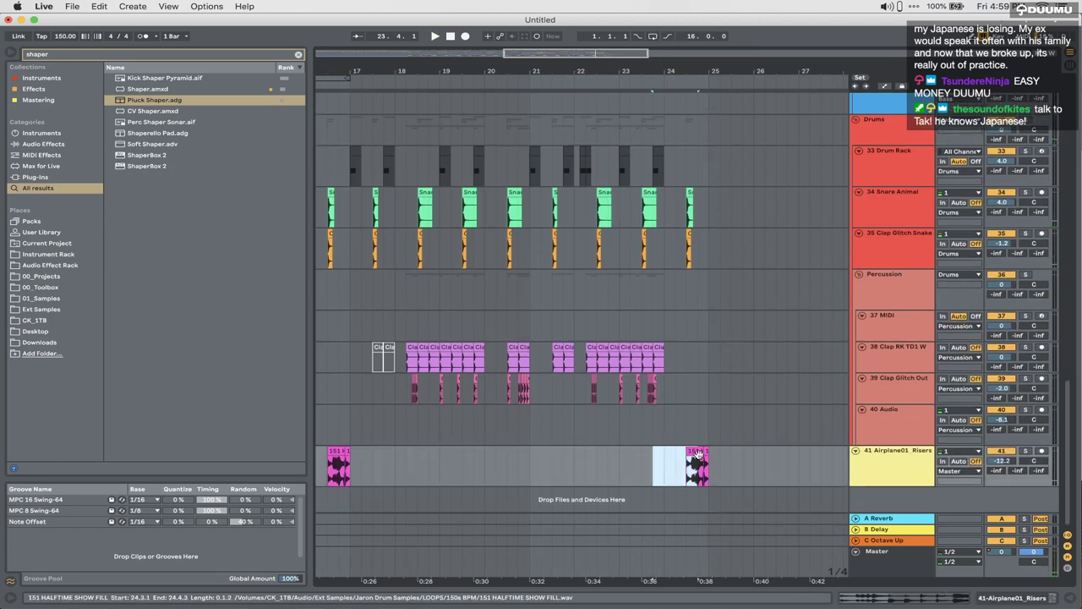
{"action": "scroll", "coordinate": [698, 454], "scroll_direction": "up", "scroll_amount": 3}
{"action": "left_click_drag", "start_coordinate": [708, 451], "coordinate": [776, 464]}
{"action": "left_click", "coordinate": [717, 471]}
{"action": "key", "text": "super+e"}
{"action": "left_click", "coordinate": [659, 466]}
{"action": "key", "text": "space"}
{"action": "key", "text": "Delete"}
Step: Listen to the fill from 24.1.3 and place the insert marker at 25.1.1
{"action": "left_click", "coordinate": [649, 478]}
{"action": "key", "text": "space"}
{"action": "key", "text": "space"}
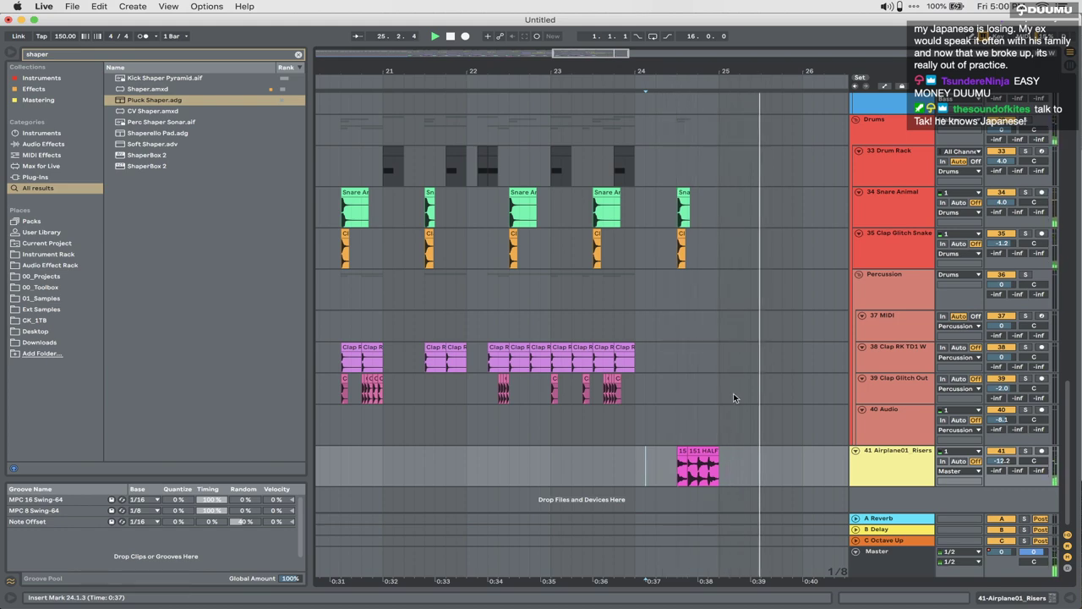
{"action": "left_click", "coordinate": [720, 457]}
{"action": "scroll", "coordinate": [719, 457], "scroll_direction": "down", "scroll_amount": 5}
{"action": "key", "text": "space"}
{"action": "key", "text": "space"}
{"action": "key", "text": "space"}
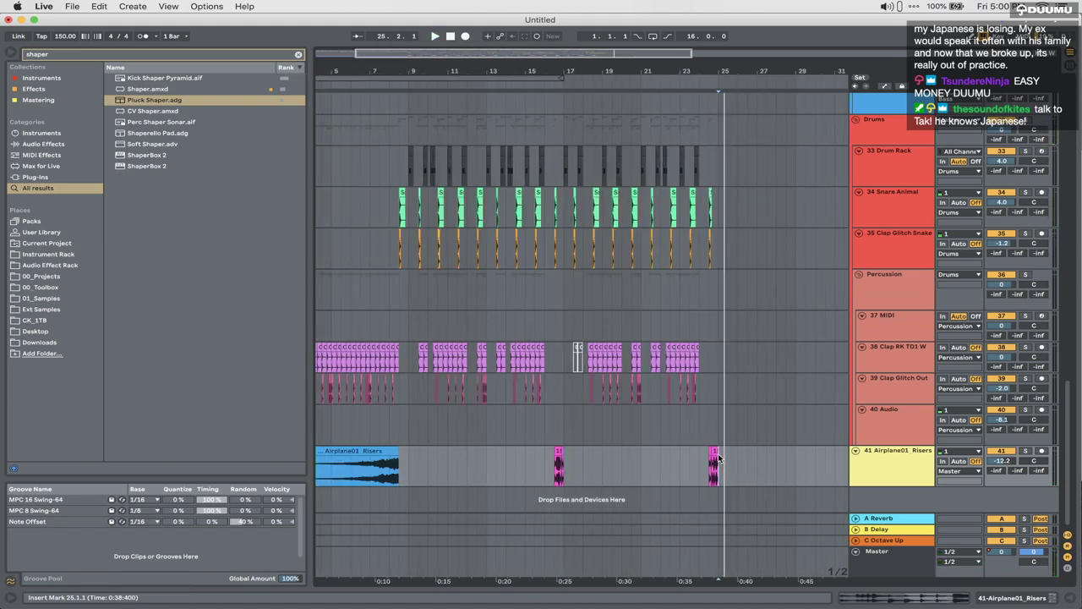
Step: Save the Live Set as "20_0724 - stream banger" in 00_Projects, with the used media files copied into the project
{"action": "scroll", "coordinate": [718, 457], "scroll_direction": "up", "scroll_amount": 15}
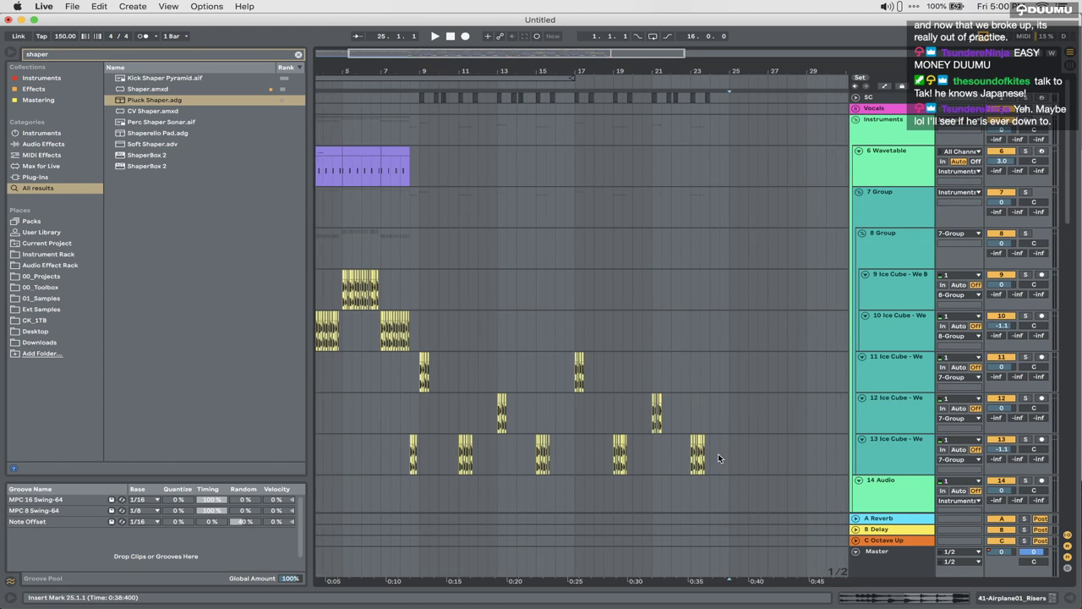
{"action": "key", "text": "super+s"}
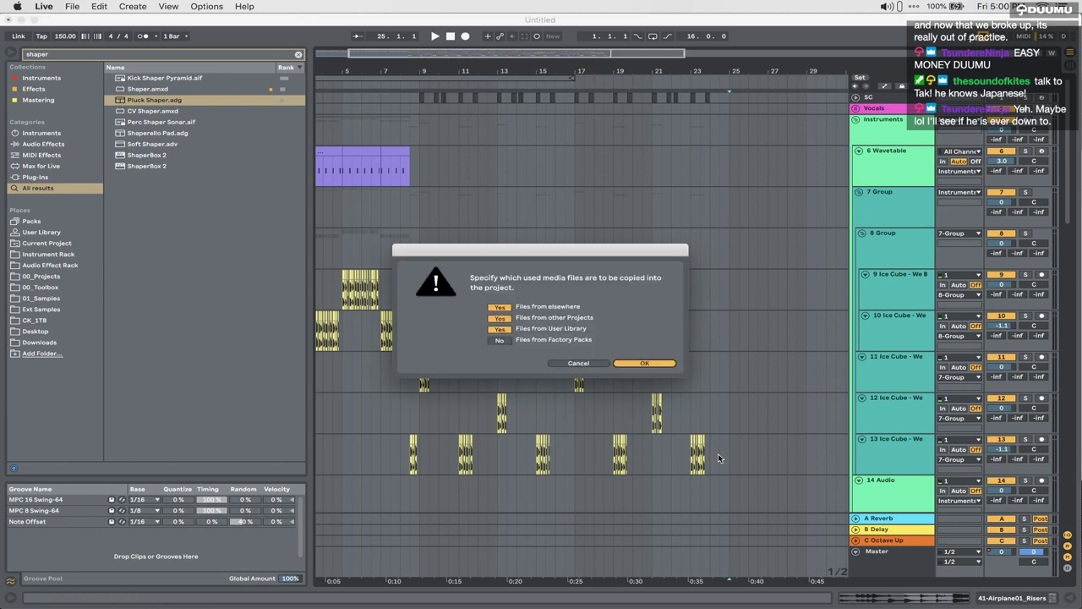
{"action": "key", "text": "Return"}
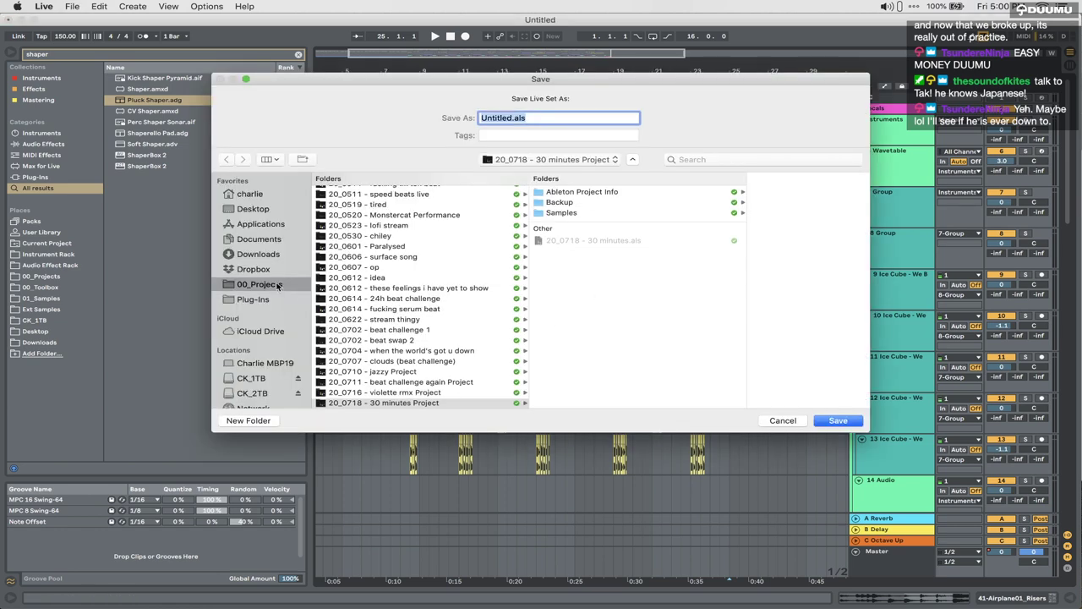
{"action": "left_click", "coordinate": [277, 285]}
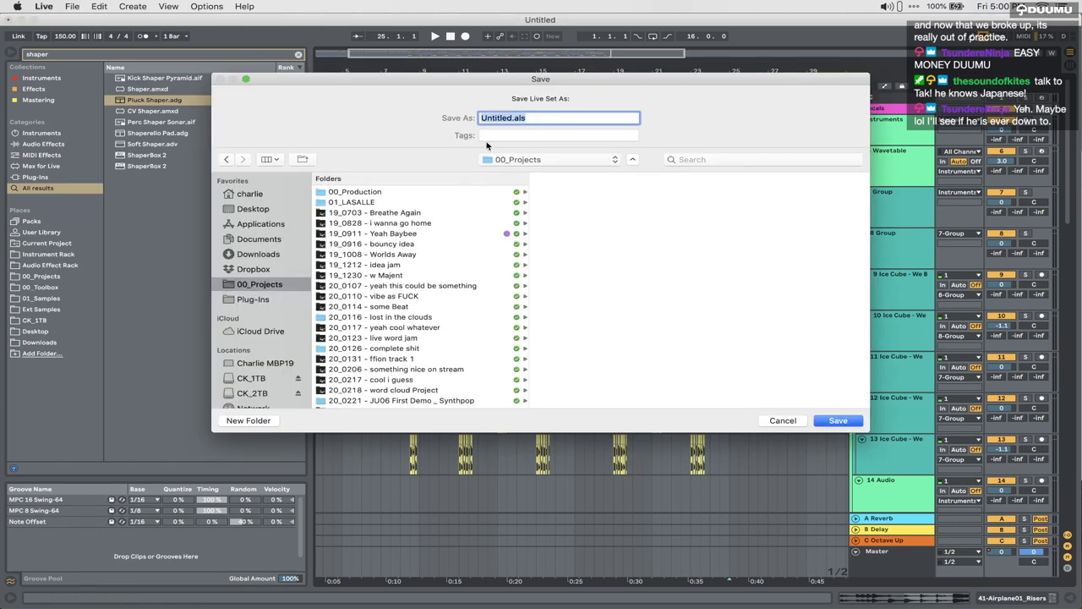
{"action": "double_click", "coordinate": [495, 120]}
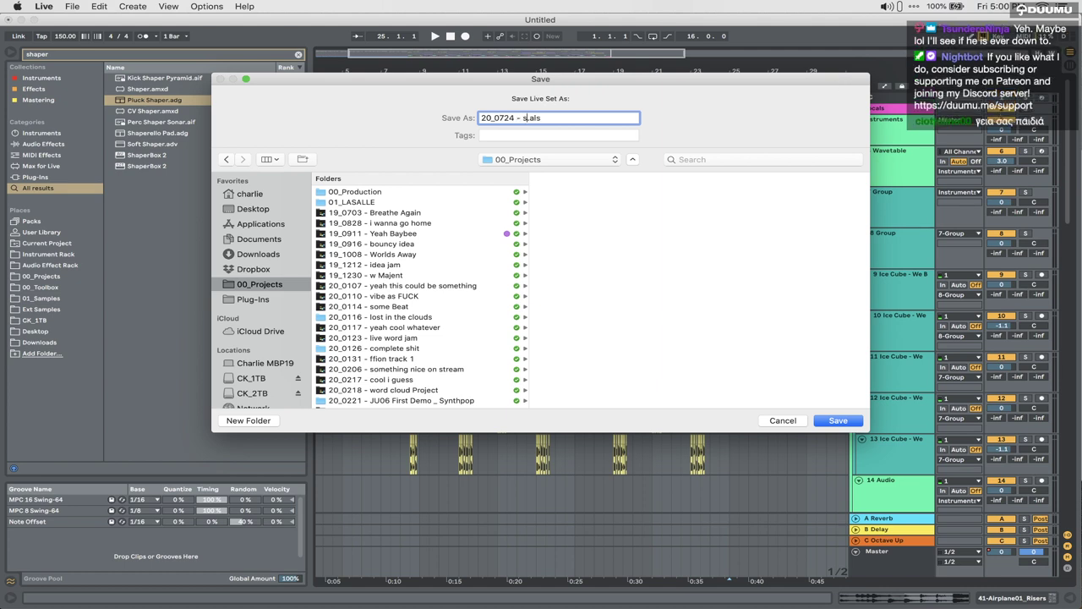
{"action": "key", "text": "Return"}
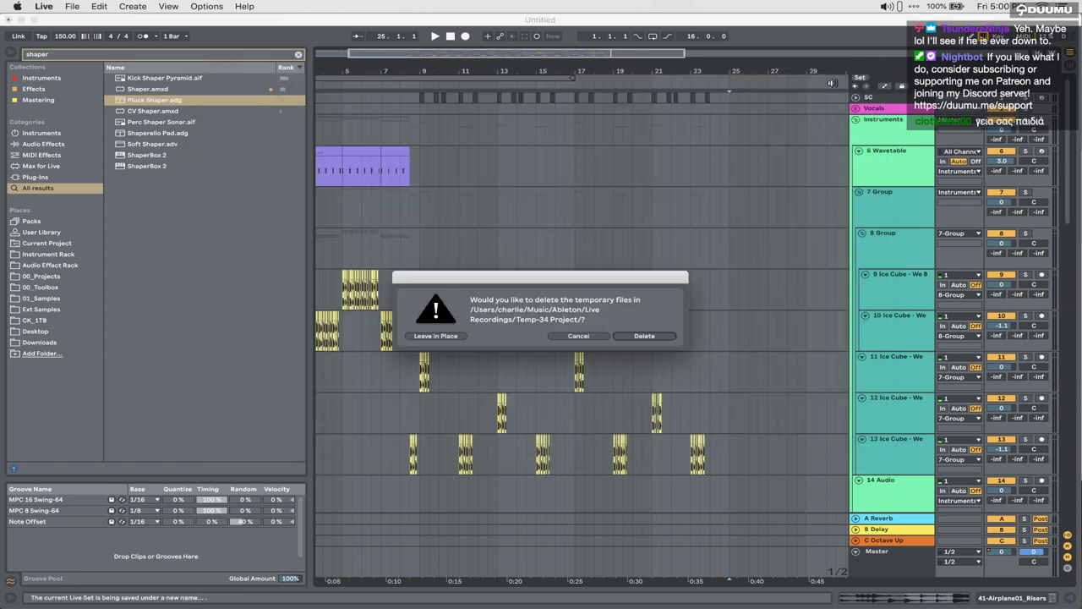
{"action": "key", "text": "Return"}
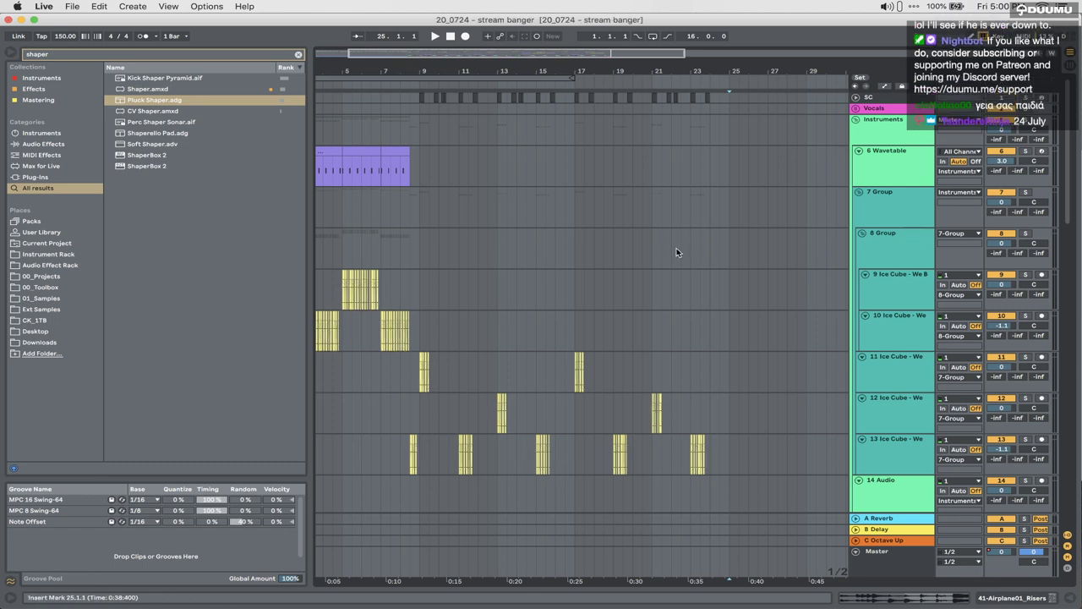
Step: Move the 29-Audio 1 track from above the Operator tracks up into 18 Group
{"action": "left_click", "coordinate": [659, 338]}
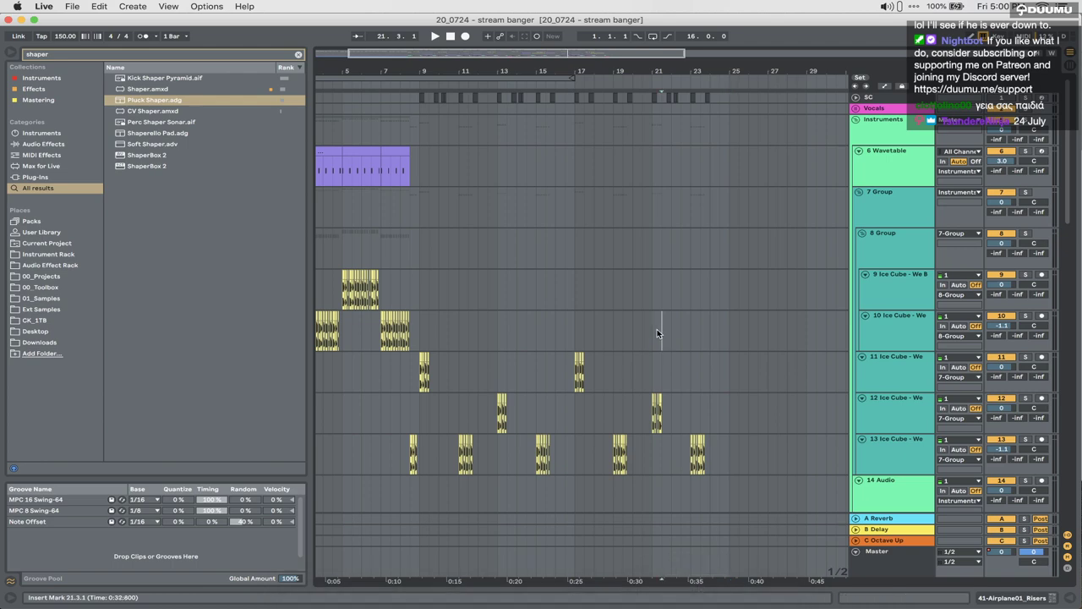
{"action": "scroll", "coordinate": [657, 329], "scroll_direction": "down", "scroll_amount": 5}
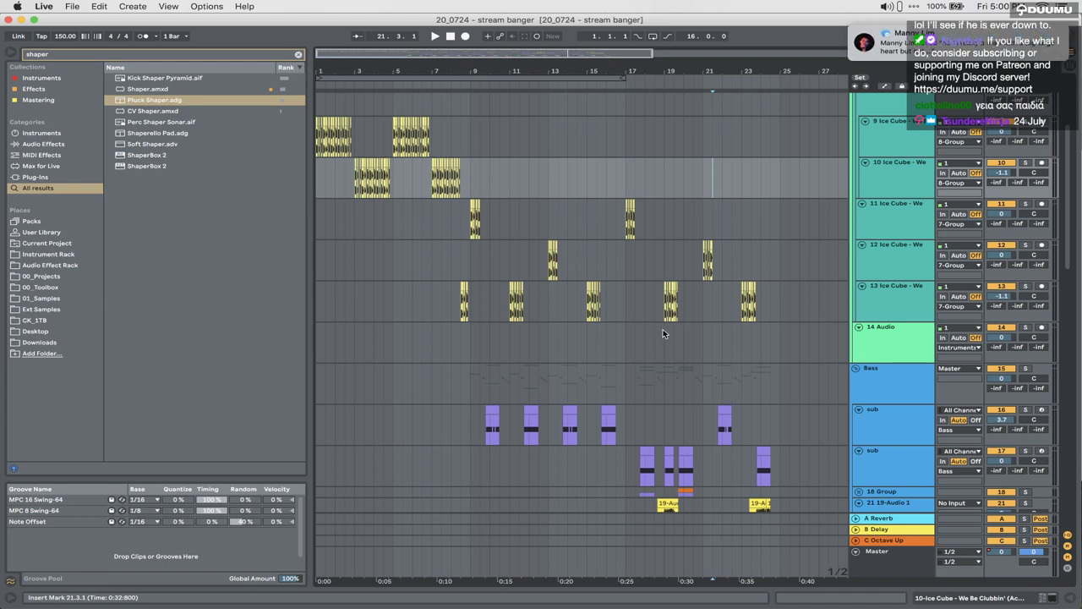
{"action": "scroll", "coordinate": [652, 333], "scroll_direction": "up", "scroll_amount": 2}
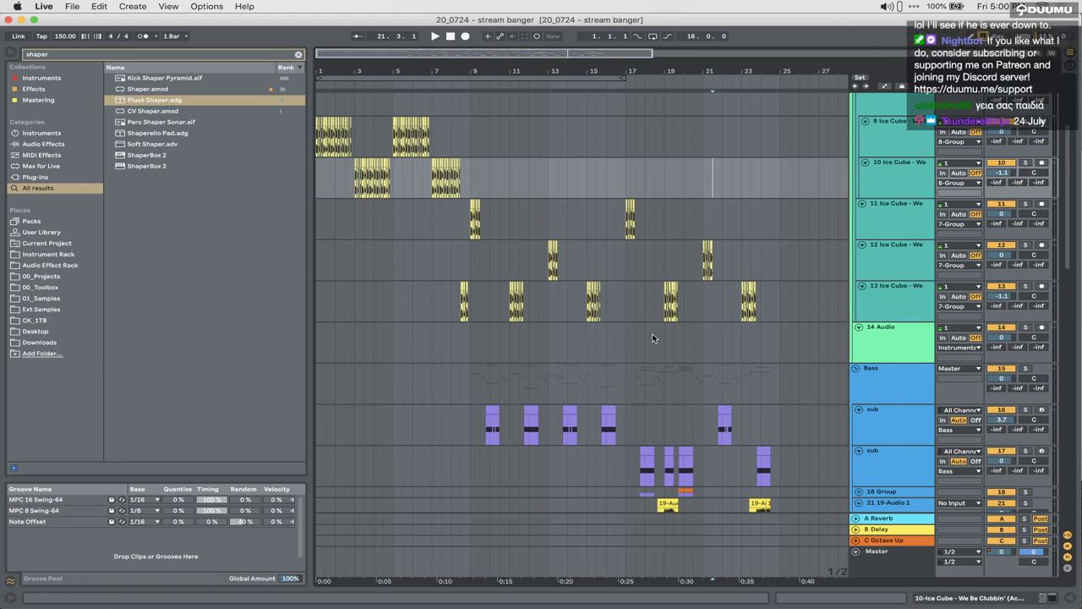
{"action": "scroll", "coordinate": [652, 333], "scroll_direction": "down", "scroll_amount": 5}
{"action": "scroll", "coordinate": [652, 333], "scroll_direction": "up", "scroll_amount": 5}
{"action": "scroll", "coordinate": [652, 333], "scroll_direction": "down", "scroll_amount": 3}
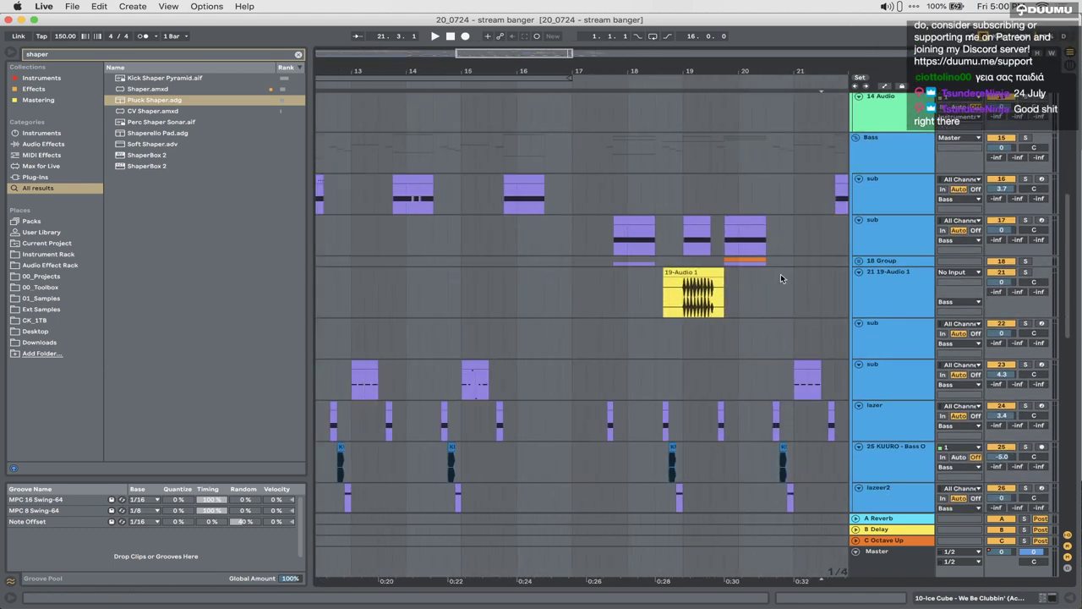
{"action": "scroll", "coordinate": [715, 356], "scroll_direction": "down", "scroll_amount": 5}
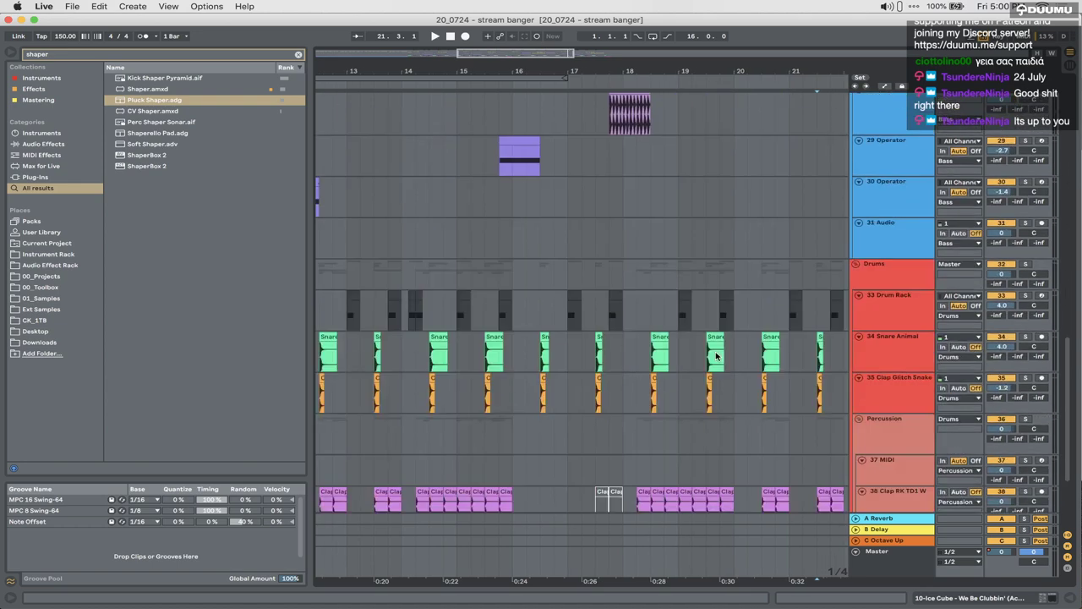
{"action": "scroll", "coordinate": [715, 356], "scroll_direction": "up", "scroll_amount": 3}
{"action": "left_click_drag", "start_coordinate": [887, 449], "coordinate": [879, 144]}
Step: Play the arrangement from 17.3.1 and unfold 18 Group to show its tracks
{"action": "scroll", "coordinate": [615, 332], "scroll_direction": "down", "scroll_amount": 10}
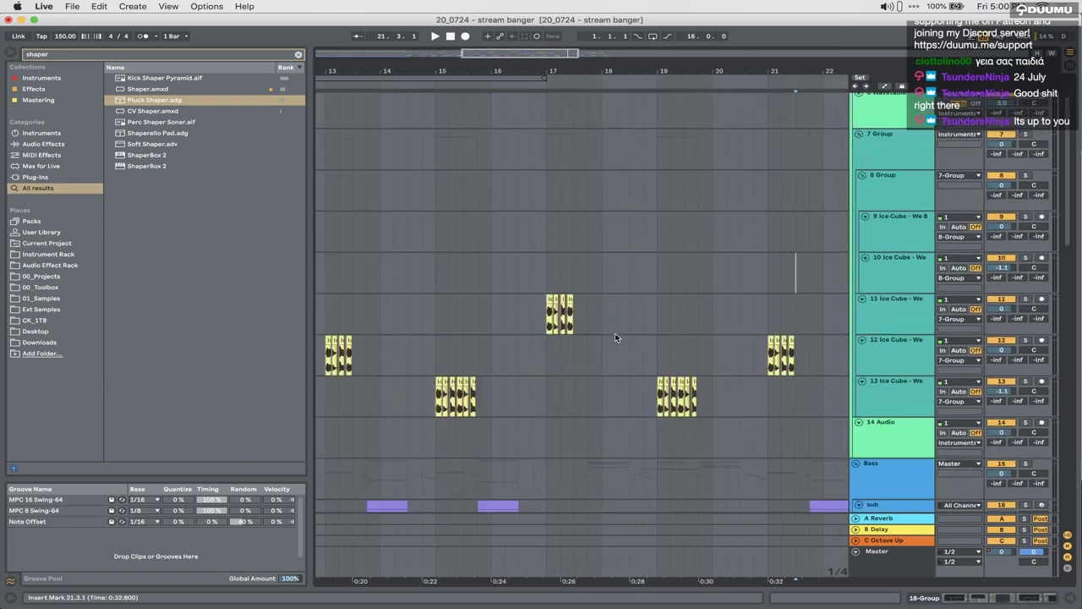
{"action": "left_click", "coordinate": [574, 169]}
{"action": "key", "text": "space"}
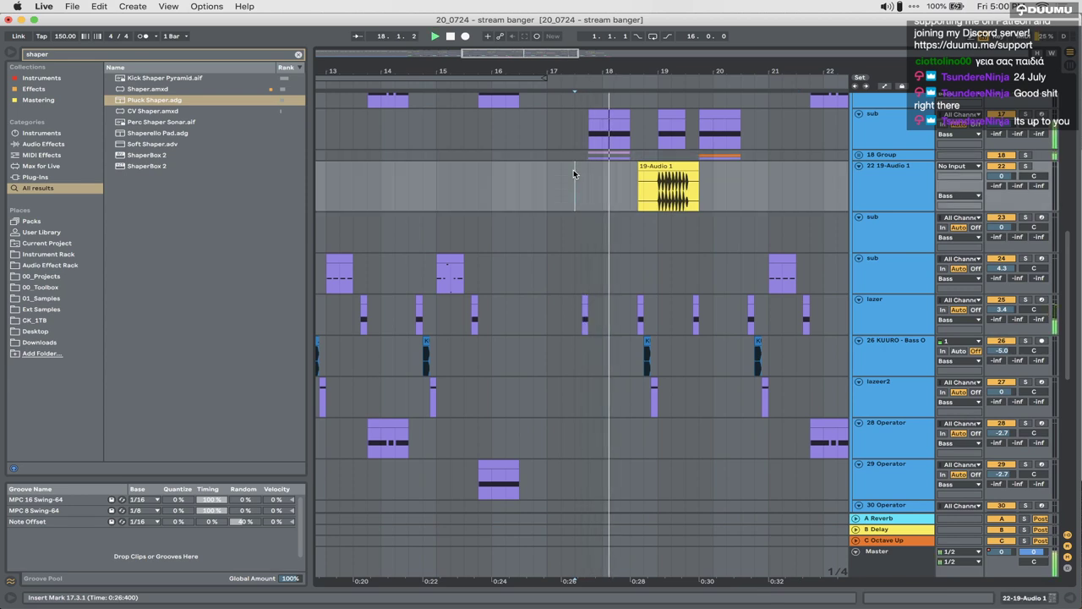
{"action": "left_click", "coordinate": [858, 154]}
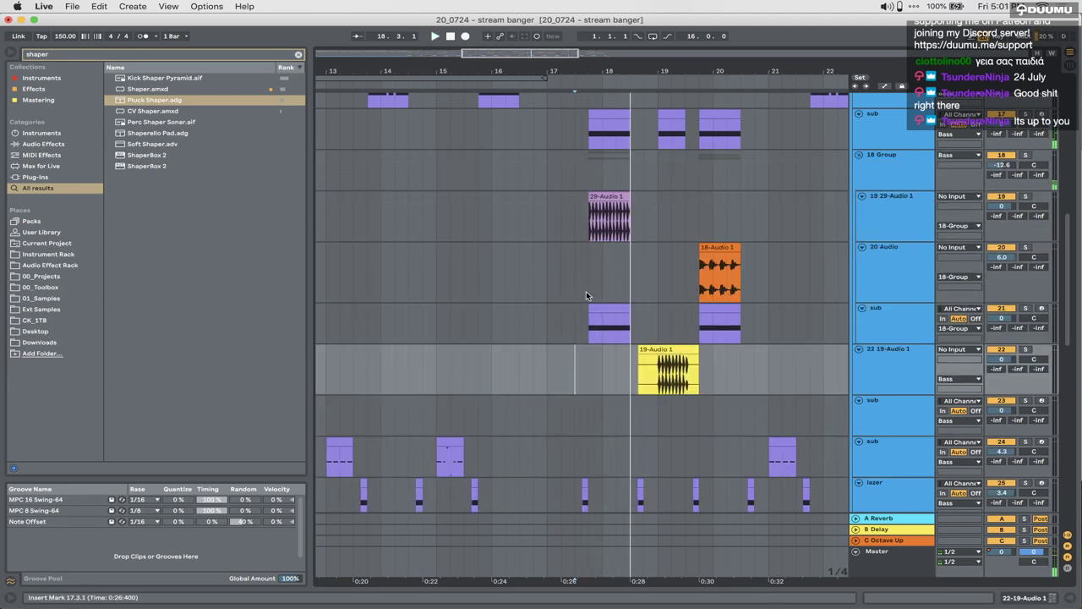
Step: Split the 29-Audio 1 clip at 18.1.1, delete its first part, move the rest to 17.4.1 and duplicate the last beat up to 18.3.1
{"action": "scroll", "coordinate": [599, 253], "scroll_direction": "up", "scroll_amount": 5}
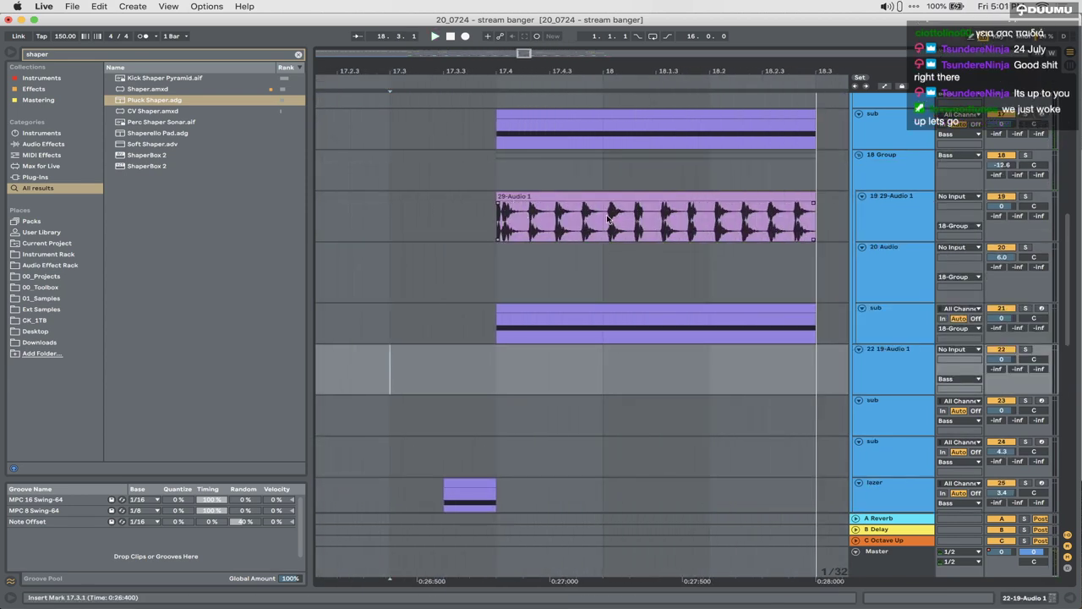
{"action": "left_click", "coordinate": [606, 216]}
{"action": "key", "text": "super+e"}
{"action": "left_click", "coordinate": [575, 196]}
{"action": "key", "text": "Delete"}
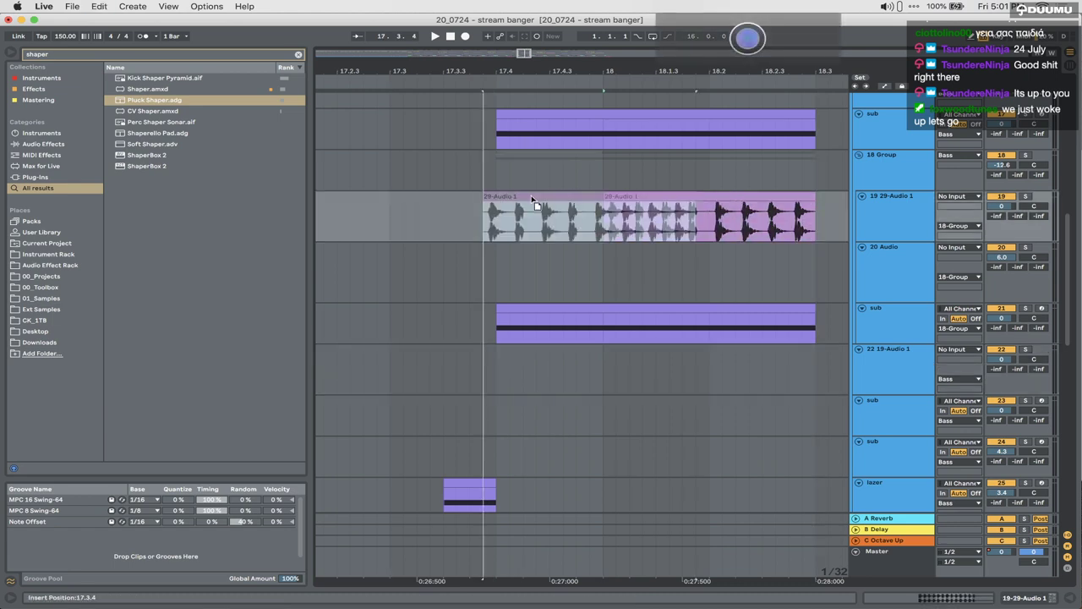
{"action": "left_click_drag", "start_coordinate": [649, 195], "coordinate": [542, 195]}
{"action": "left_click_drag", "start_coordinate": [706, 225], "coordinate": [604, 213]}
{"action": "key", "text": "super+d"}
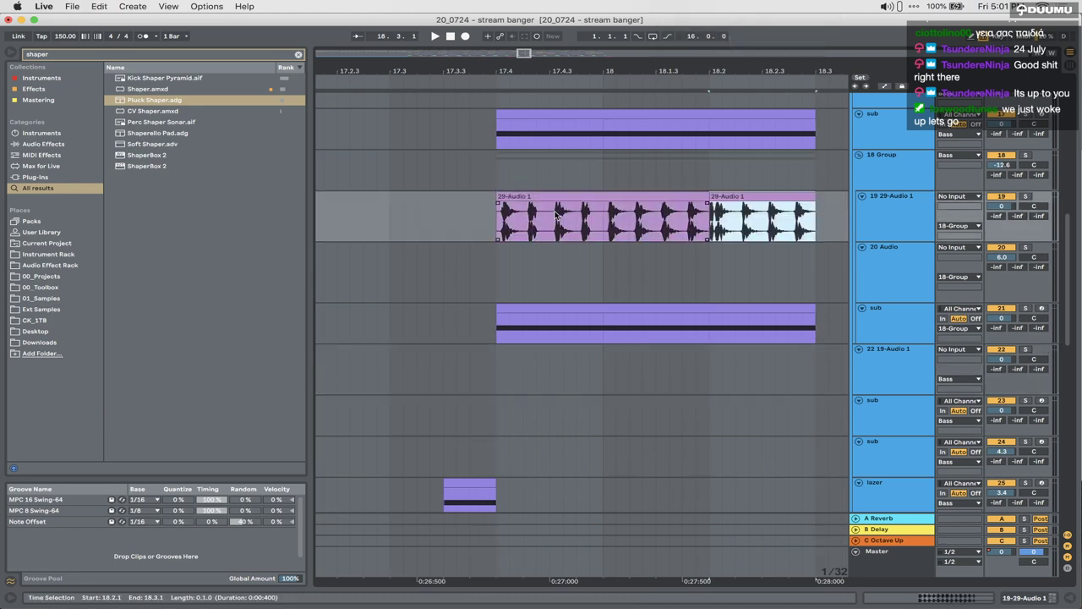
Step: Nudge both 29-Audio 1 clips on track 19 slightly earlier and listen to them from 17.3.3
{"action": "left_click", "coordinate": [601, 195]}
{"action": "scroll", "coordinate": [663, 197], "scroll_direction": "up", "scroll_amount": 4}
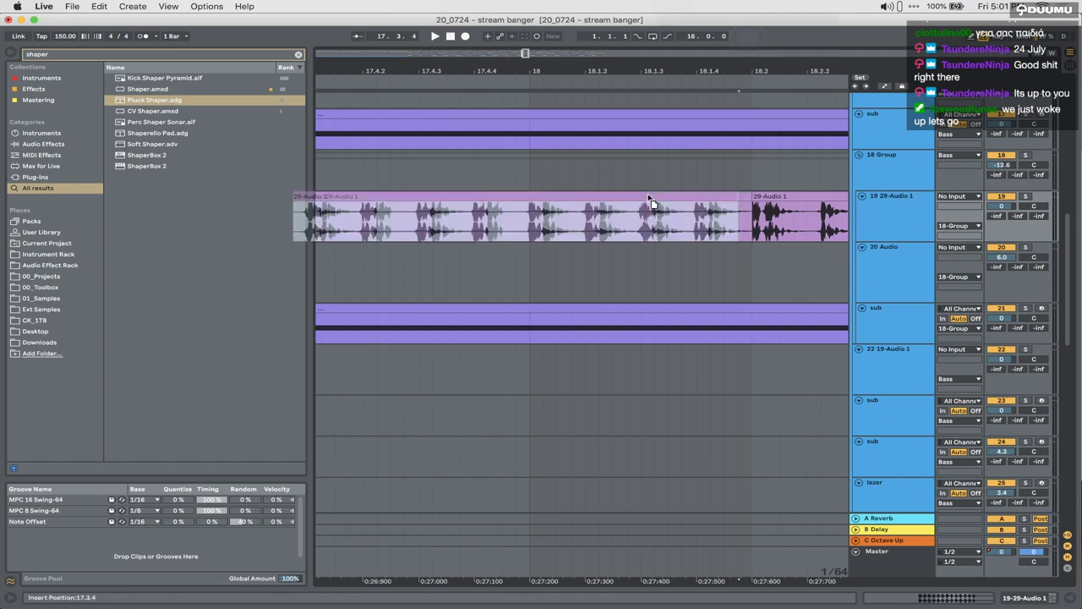
{"action": "scroll", "coordinate": [662, 196], "scroll_direction": "down", "scroll_amount": 3}
{"action": "scroll", "coordinate": [712, 195], "scroll_direction": "up", "scroll_amount": 3}
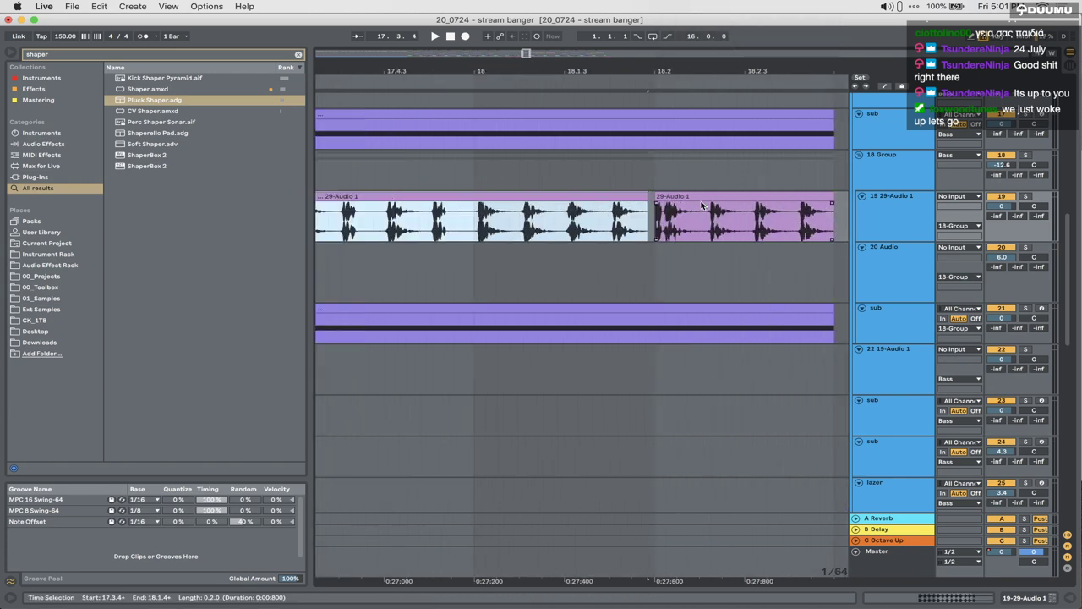
{"action": "left_click", "coordinate": [712, 195]}
{"action": "left_click_drag", "start_coordinate": [657, 197], "coordinate": [665, 200]}
{"action": "scroll", "coordinate": [665, 199], "scroll_direction": "down", "scroll_amount": 4}
{"action": "left_click", "coordinate": [496, 225]}
{"action": "key", "text": "space"}
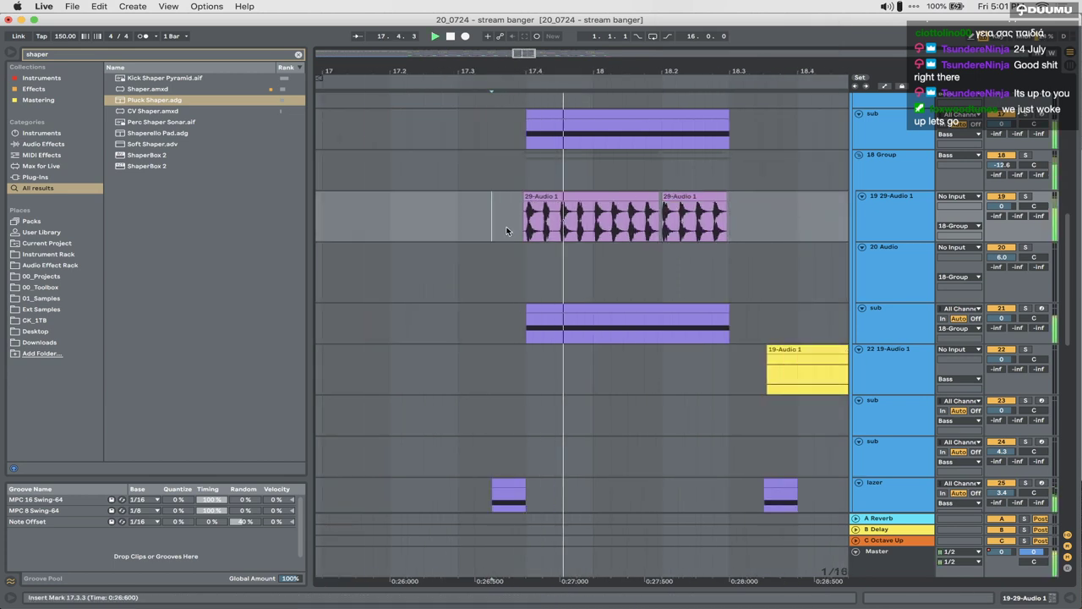
Step: Remove the overhang before 17.4.1 on track 19, close the gap between the two clips and extend the second to 18.3.1
{"action": "key", "text": "space"}
{"action": "left_click_drag", "start_coordinate": [525, 230], "coordinate": [494, 230]}
{"action": "key", "text": "Delete"}
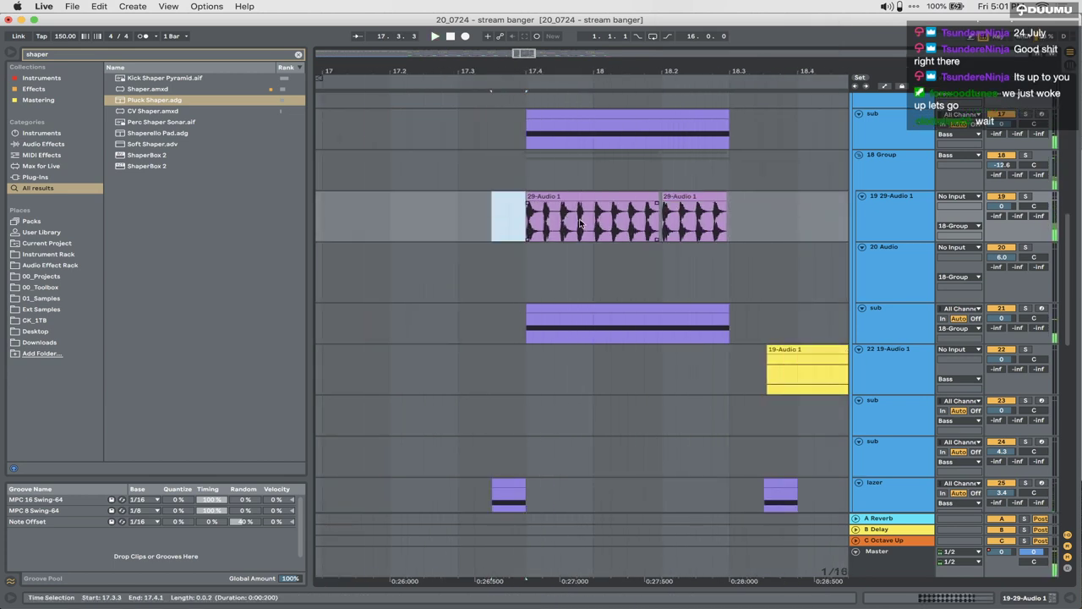
{"action": "left_click_drag", "start_coordinate": [663, 198], "coordinate": [659, 198]}
{"action": "left_click_drag", "start_coordinate": [658, 198], "coordinate": [731, 202]}
Step: Consolidate the two 29-Audio 1 pieces from 17.4.1 to 18.3.1 into a single clip
{"action": "left_click", "coordinate": [561, 217]}
{"action": "left_click", "coordinate": [678, 199], "text": "shift"}
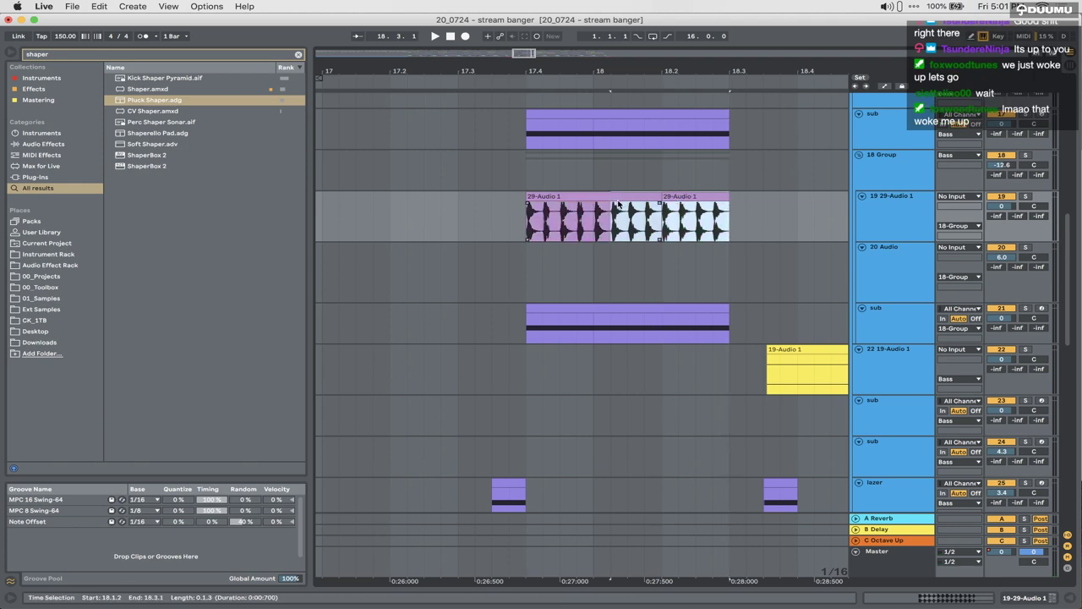
{"action": "left_click", "coordinate": [605, 195], "text": "shift"}
{"action": "key", "text": "super+j"}
Step: Set the consolidated clip's warp mode to Beats with transient looping off and preserve set to 1/16
{"action": "double_click", "coordinate": [606, 198]}
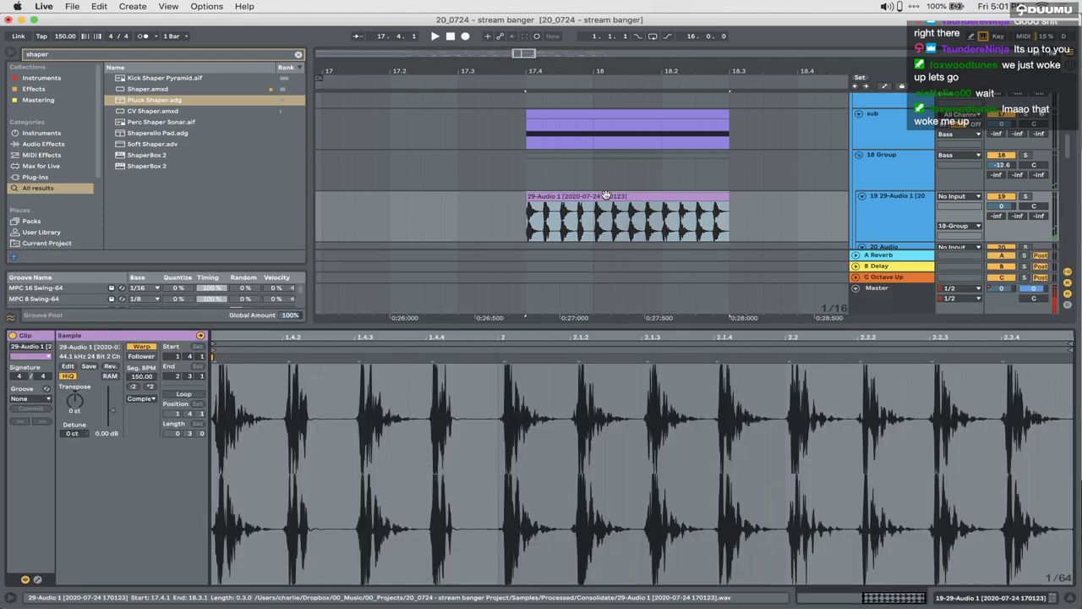
{"action": "left_click", "coordinate": [140, 398]}
{"action": "left_click", "coordinate": [138, 408]}
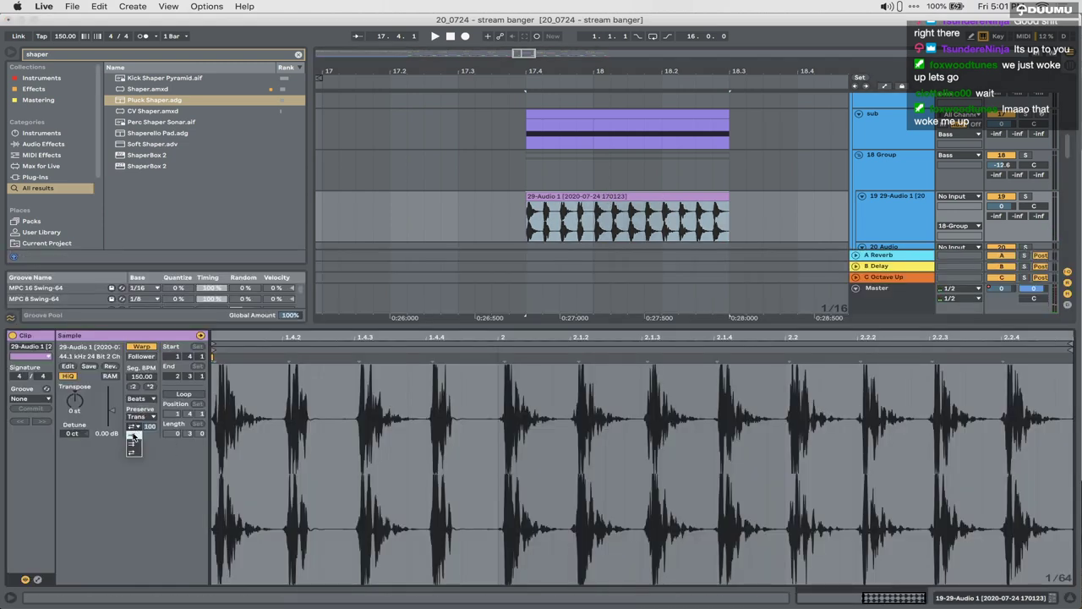
{"action": "left_click", "coordinate": [147, 417]}
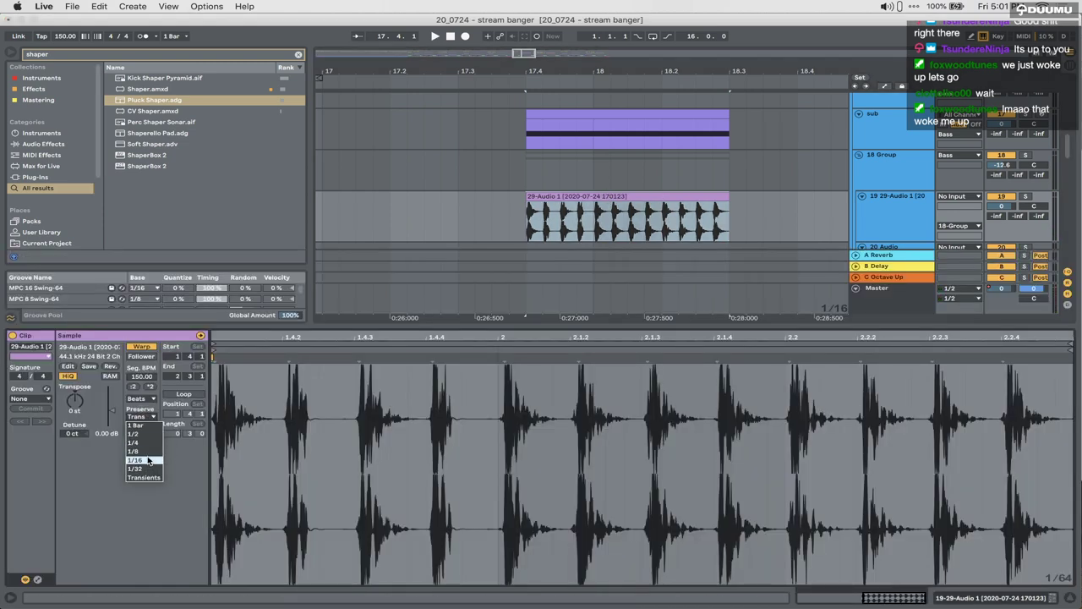
{"action": "left_click", "coordinate": [140, 465]}
Step: Audition the consolidated clip and set its transient envelope to 20, keeping the transpose at 0 st
{"action": "key", "text": "space"}
{"action": "key", "text": "space"}
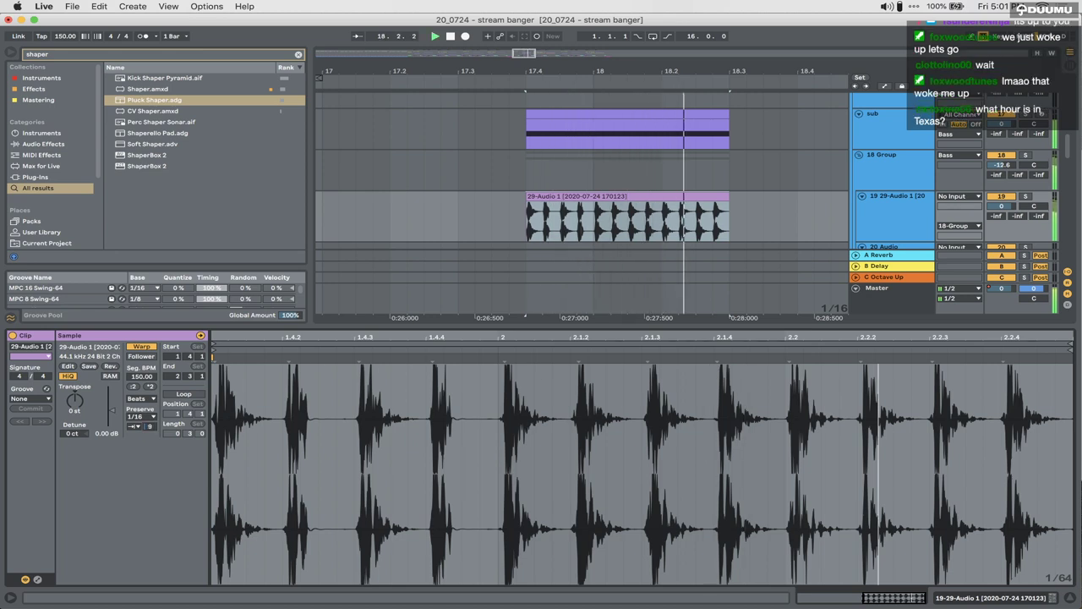
{"action": "key", "text": "space"}
{"action": "left_click_drag", "start_coordinate": [151, 429], "coordinate": [152, 439]}
{"action": "key", "text": "space"}
{"action": "mouse_move", "coordinate": [71, 403]}
{"action": "left_mouse_down"}
{"action": "mouse_move", "coordinate": [71, 393]}
{"action": "mouse_move", "coordinate": [69, 402]}
{"action": "left_mouse_up"}
{"action": "left_click", "coordinate": [70, 412]}
{"action": "key", "text": "space"}
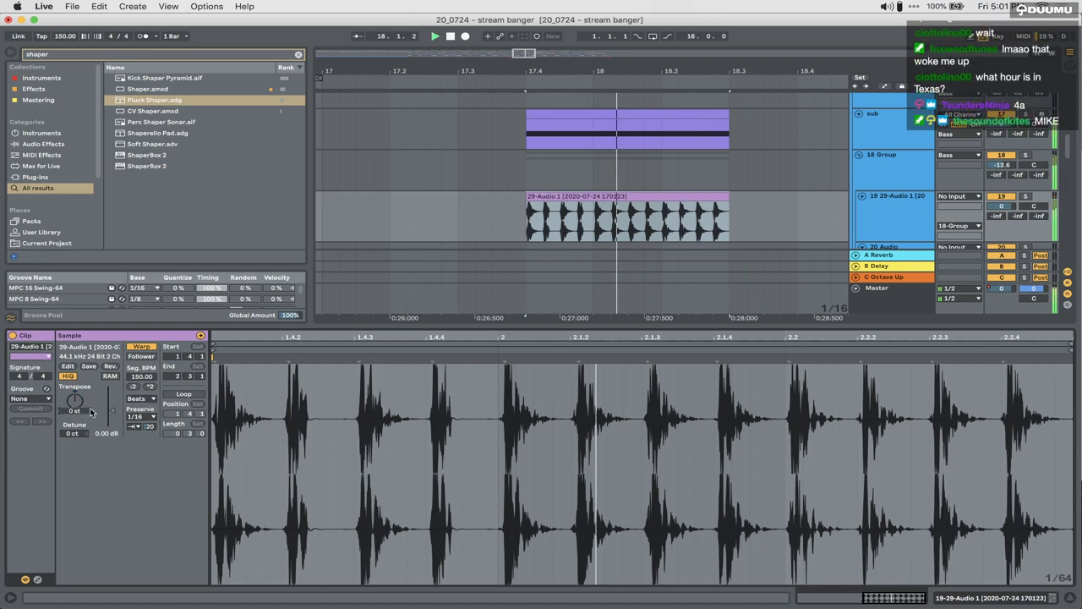
Step: Close the clip's sample view and listen through to bar 20 while checking the surrounding bass tracks
{"action": "left_click", "coordinate": [715, 328]}
{"action": "left_click", "coordinate": [715, 328]}
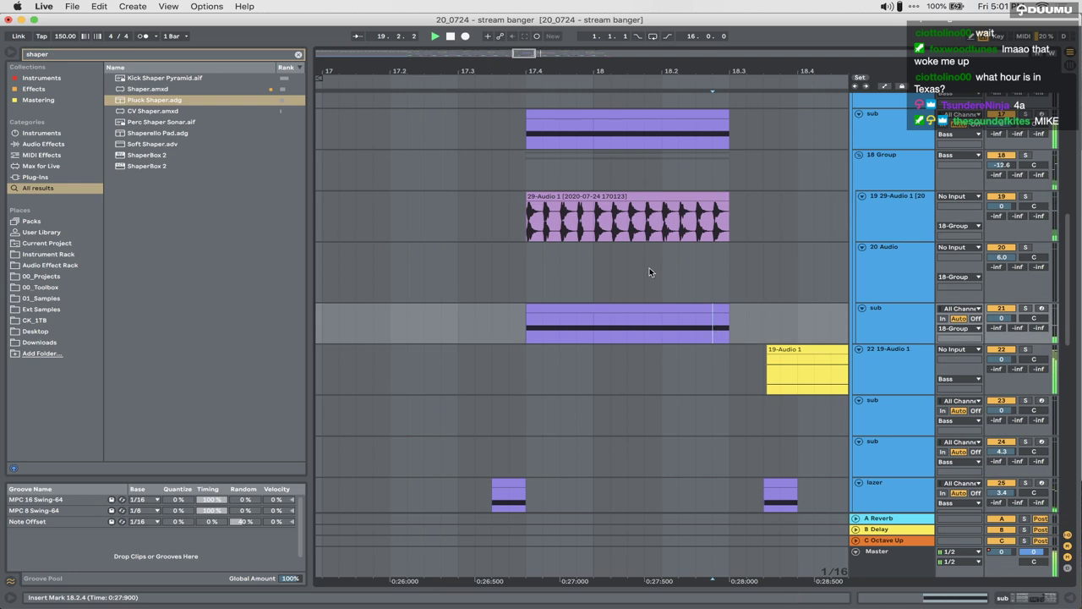
{"action": "scroll", "coordinate": [649, 267], "scroll_direction": "down", "scroll_amount": 5}
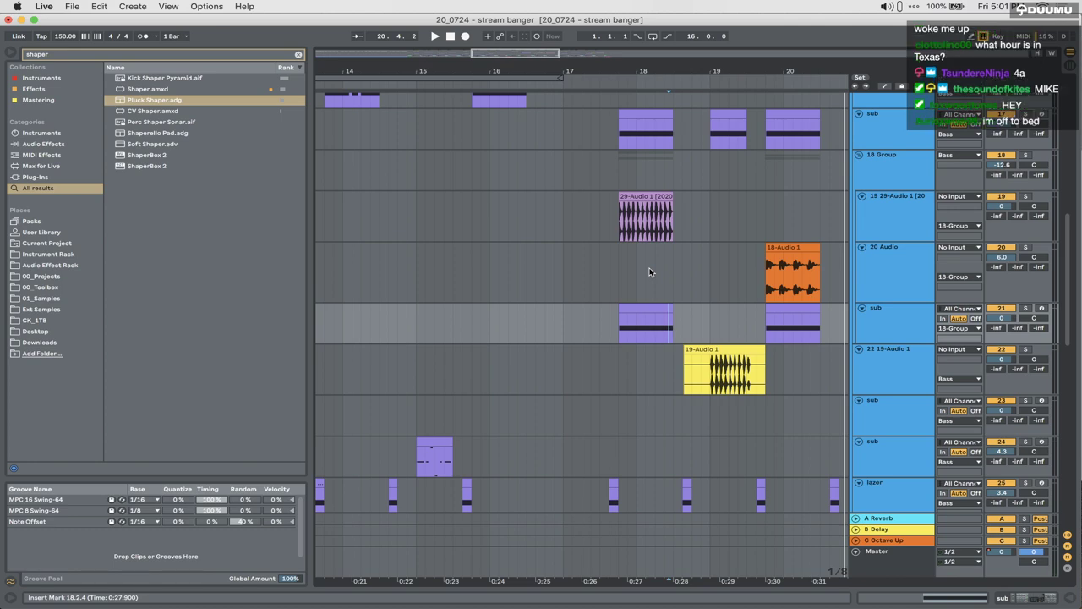
{"action": "scroll", "coordinate": [649, 267], "scroll_direction": "down", "scroll_amount": 1}
{"action": "scroll", "coordinate": [649, 267], "scroll_direction": "right", "scroll_amount": 1}
{"action": "scroll", "coordinate": [649, 272], "scroll_direction": "down", "scroll_amount": 2}
{"action": "scroll", "coordinate": [649, 272], "scroll_direction": "right", "scroll_amount": 1}
{"action": "scroll", "coordinate": [649, 272], "scroll_direction": "down", "scroll_amount": 5}
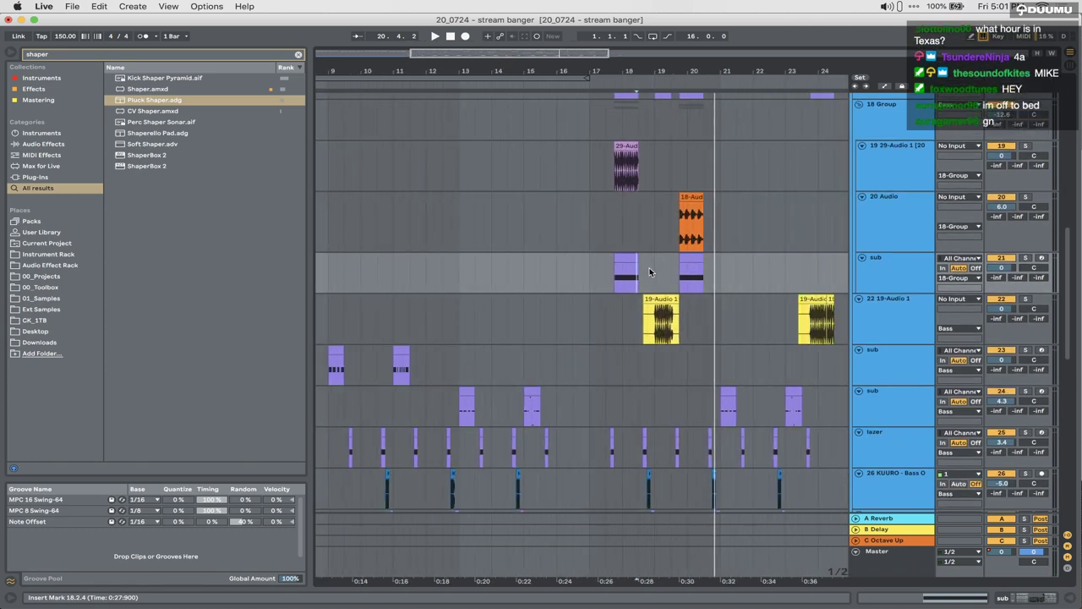
{"action": "key", "text": "ctrl+Left"}
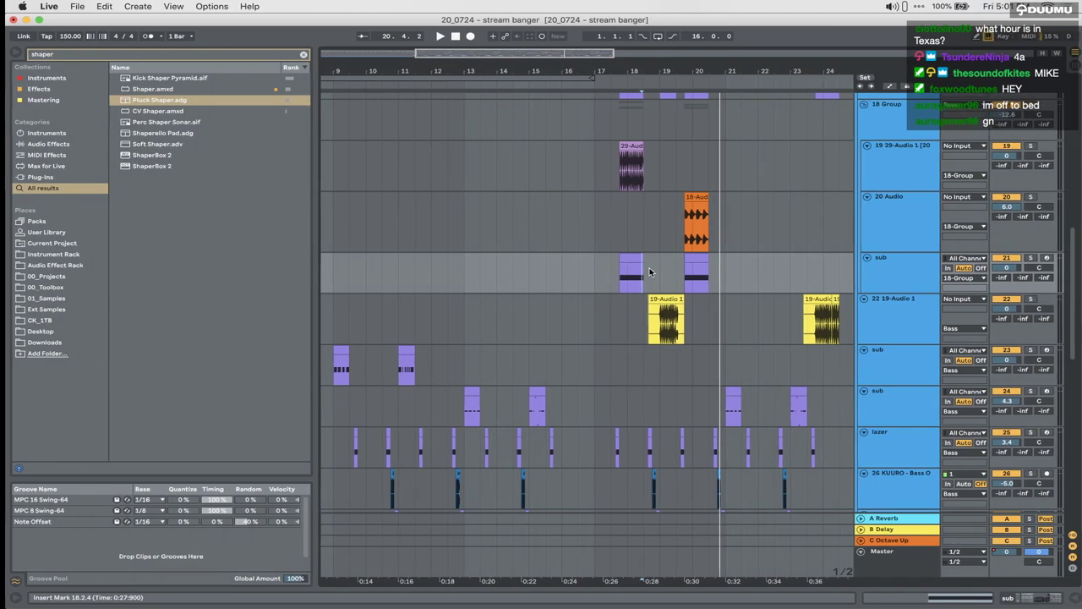
{"action": "key", "text": "ctrl+Right"}
{"action": "key", "text": "super+Tab"}
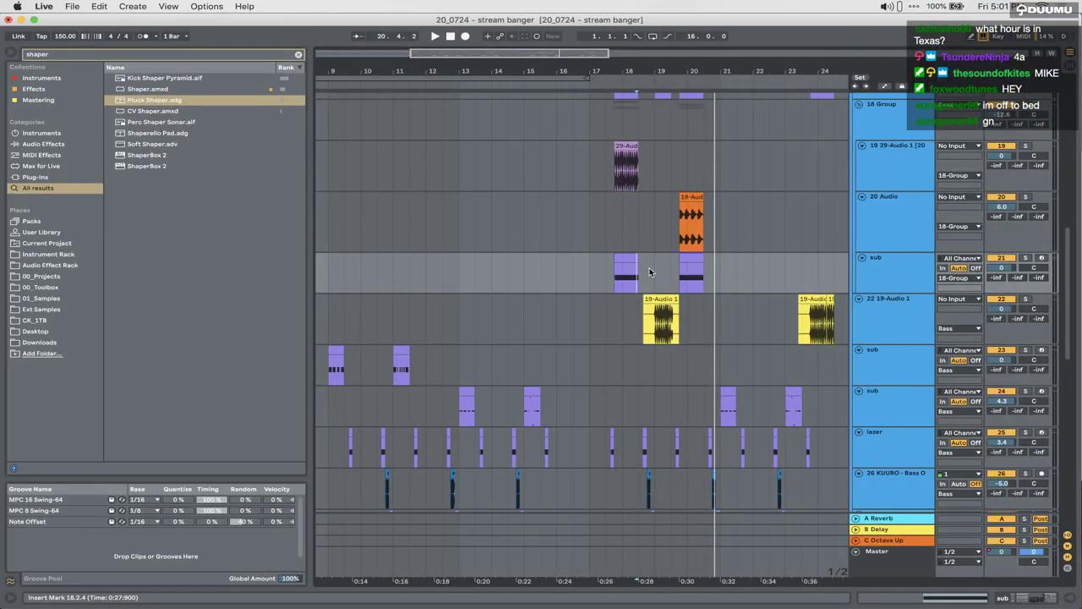
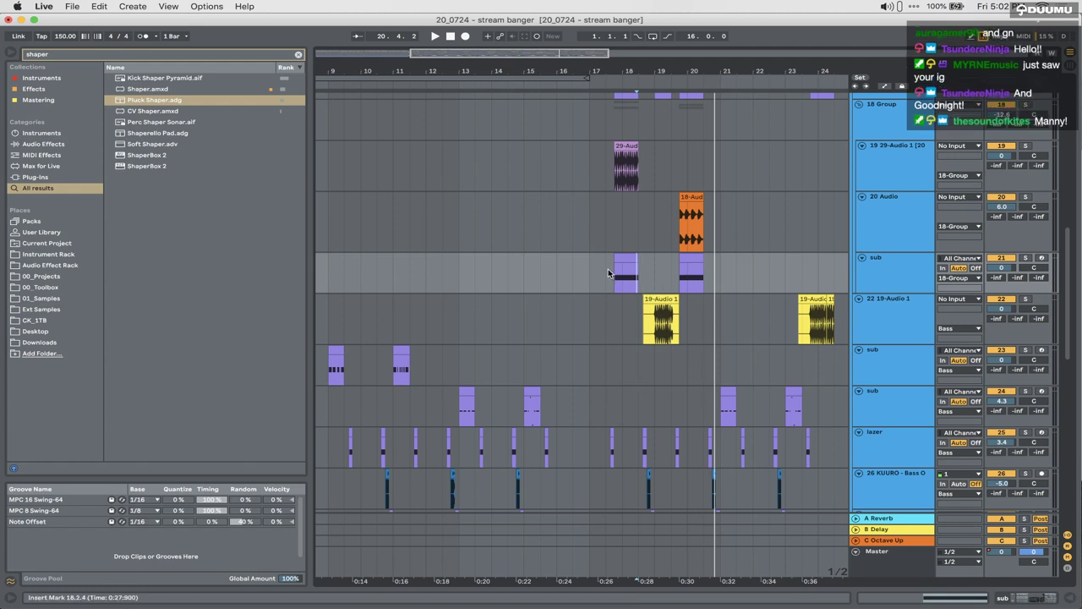
{"action": "left_click_drag", "start_coordinate": [608, 268], "coordinate": [655, 279]}
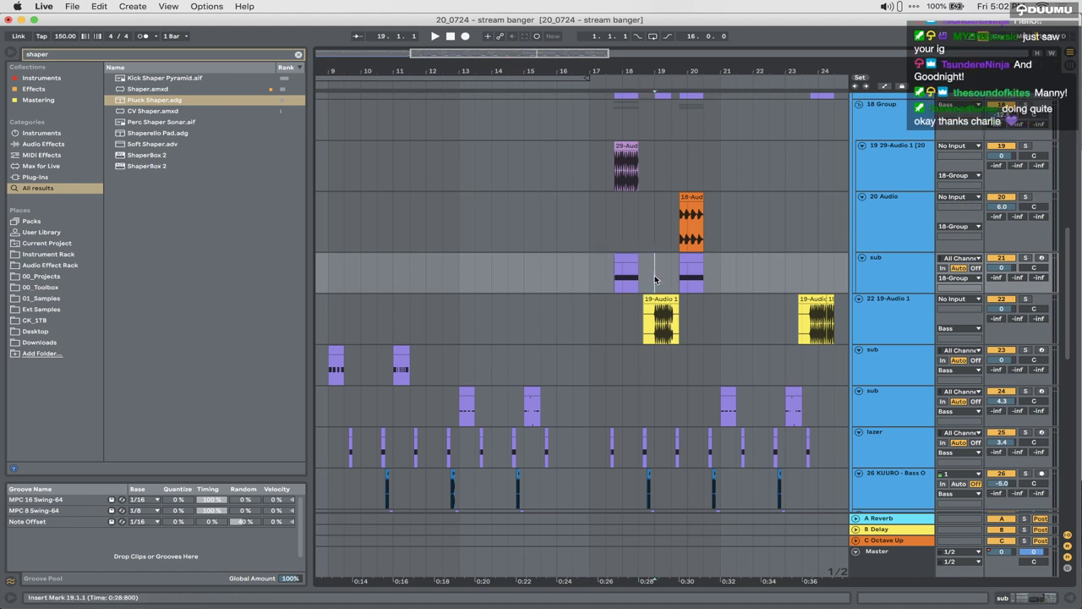
Step: Move the insert marker to bar 17 and look over the bass and instrument tracks across the arrangement
{"action": "left_click_drag", "start_coordinate": [655, 275], "coordinate": [592, 275]}
{"action": "left_click", "coordinate": [585, 274]}
{"action": "left_click", "coordinate": [629, 278]}
{"action": "left_click", "coordinate": [597, 275]}
{"action": "scroll", "coordinate": [596, 275], "scroll_direction": "up", "scroll_amount": 2}
{"action": "scroll", "coordinate": [597, 275], "scroll_direction": "down", "scroll_amount": 3}
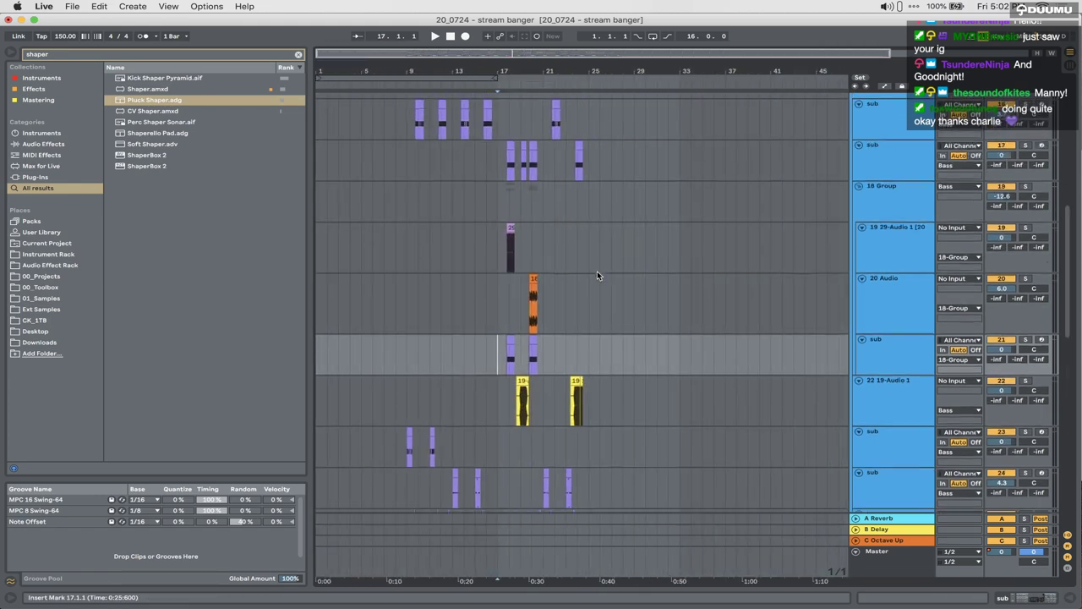
{"action": "scroll", "coordinate": [597, 274], "scroll_direction": "up", "scroll_amount": 10}
{"action": "scroll", "coordinate": [604, 255], "scroll_direction": "down", "scroll_amount": 1}
{"action": "scroll", "coordinate": [603, 255], "scroll_direction": "up", "scroll_amount": 3}
{"action": "scroll", "coordinate": [604, 255], "scroll_direction": "left", "scroll_amount": 5}
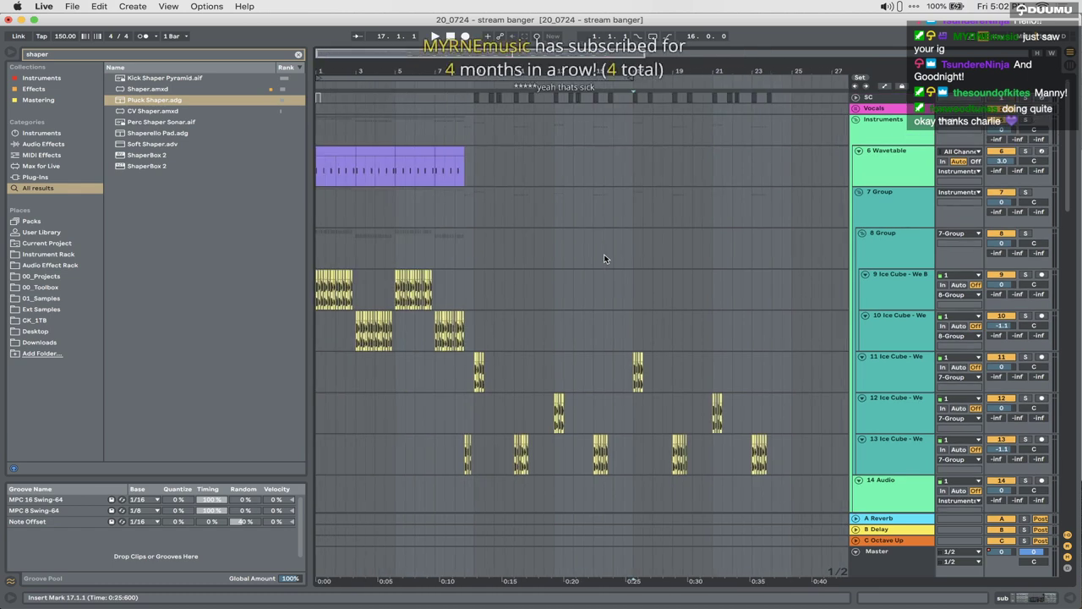
{"action": "scroll", "coordinate": [603, 256], "scroll_direction": "down", "scroll_amount": 5}
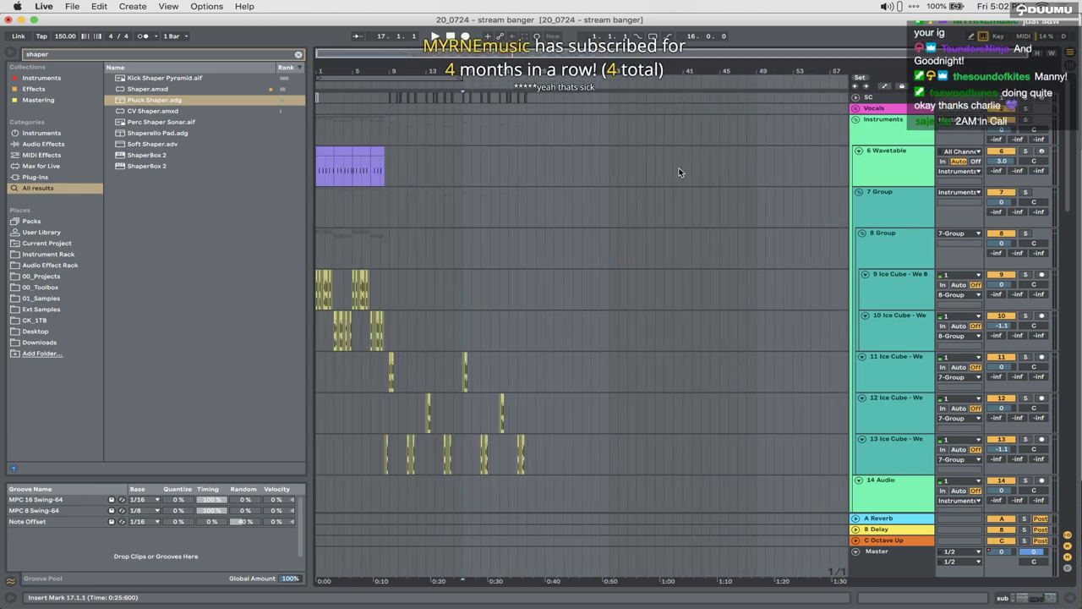
Step: Select the time from bar 25 onward across all tracks and adjust the system's output volume
{"action": "left_click_drag", "start_coordinate": [534, 93], "coordinate": [845, 549]}
{"action": "key", "text": "XF86AudioRaiseVolume"}
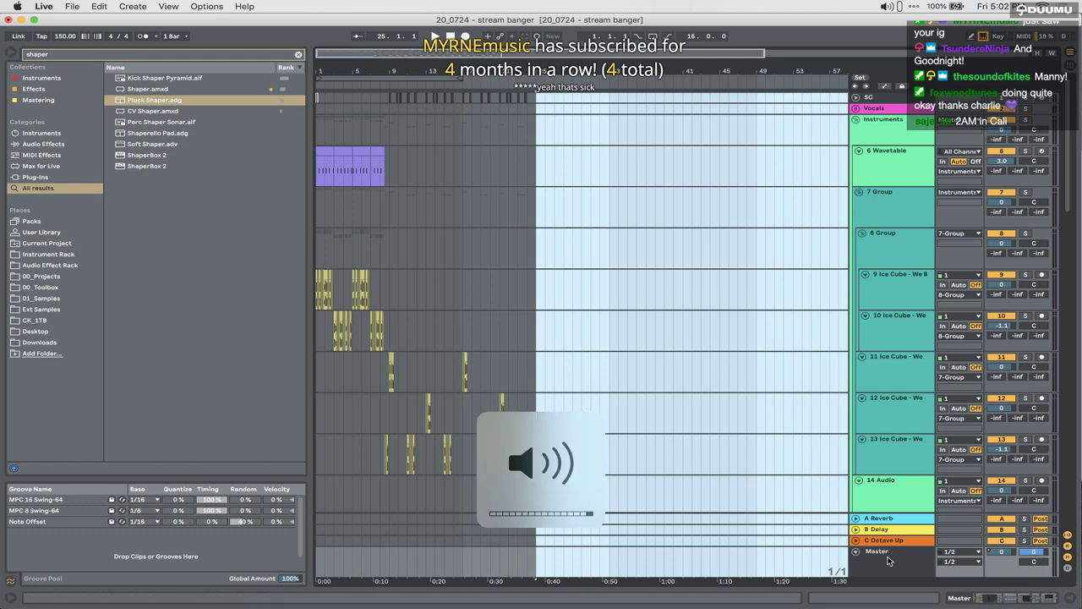
{"action": "key", "text": "XF86AudioRaiseVolume"}
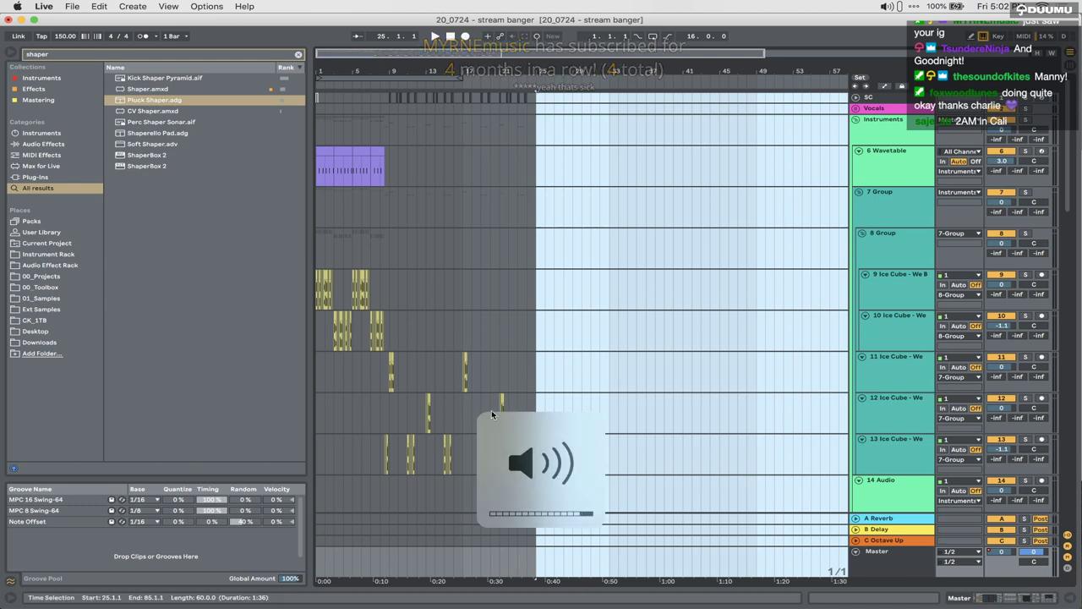
Step: Place the insert marker at 1.1.1 on the 14 Audio track and look over the tracks down to the risers
{"action": "left_click", "coordinate": [493, 372]}
{"action": "scroll", "coordinate": [494, 369], "scroll_direction": "down", "scroll_amount": 5}
{"action": "scroll", "coordinate": [496, 366], "scroll_direction": "up", "scroll_amount": 4}
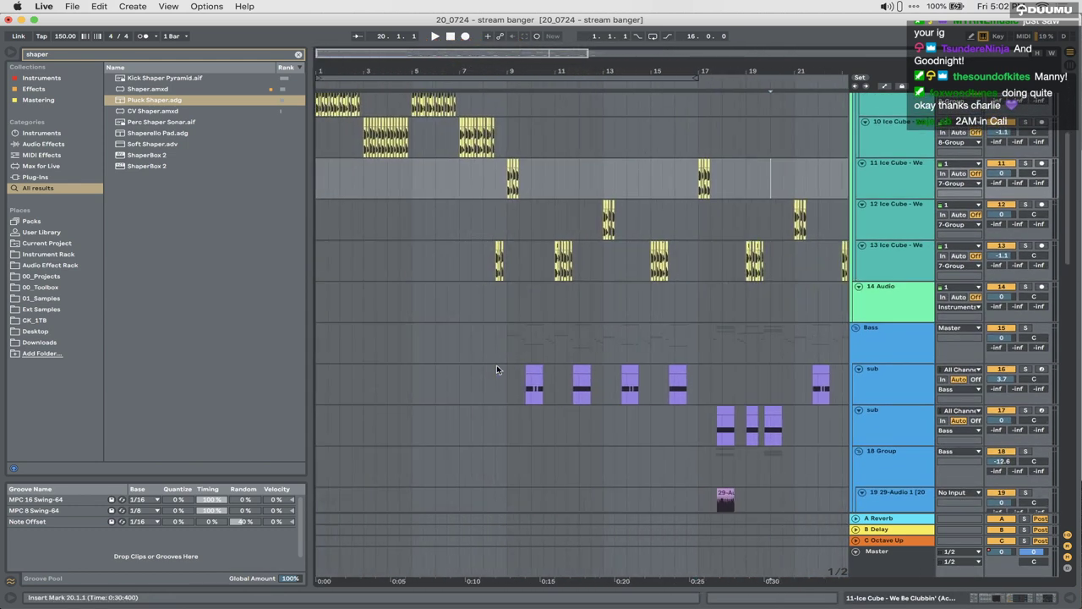
{"action": "scroll", "coordinate": [496, 366], "scroll_direction": "down", "scroll_amount": 3}
{"action": "scroll", "coordinate": [496, 366], "scroll_direction": "up", "scroll_amount": 2}
{"action": "scroll", "coordinate": [497, 368], "scroll_direction": "up", "scroll_amount": 1}
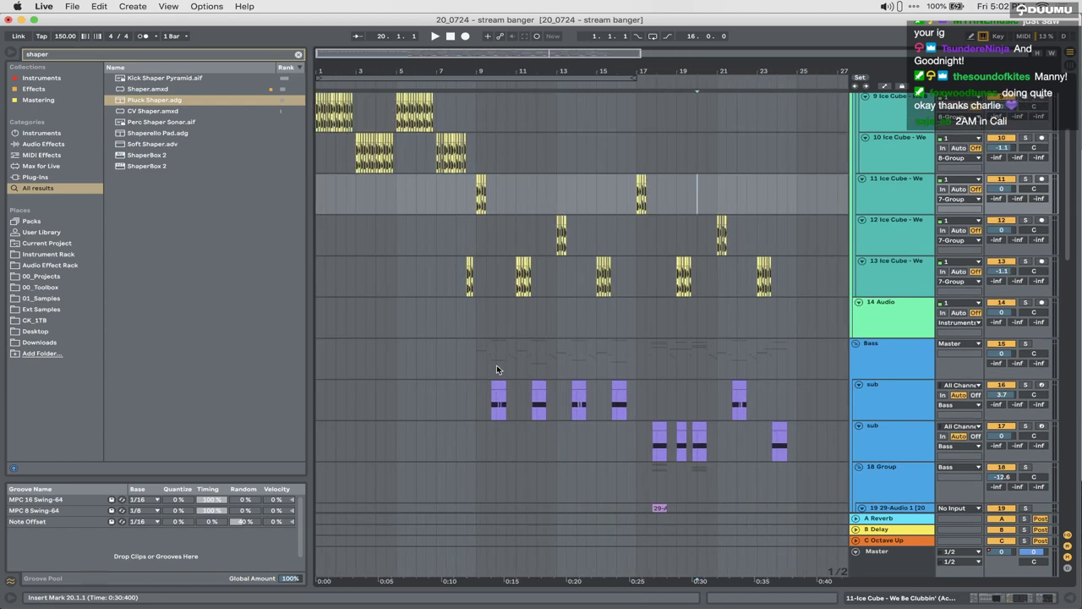
{"action": "left_click", "coordinate": [317, 320]}
{"action": "scroll", "coordinate": [316, 320], "scroll_direction": "down", "scroll_amount": 15}
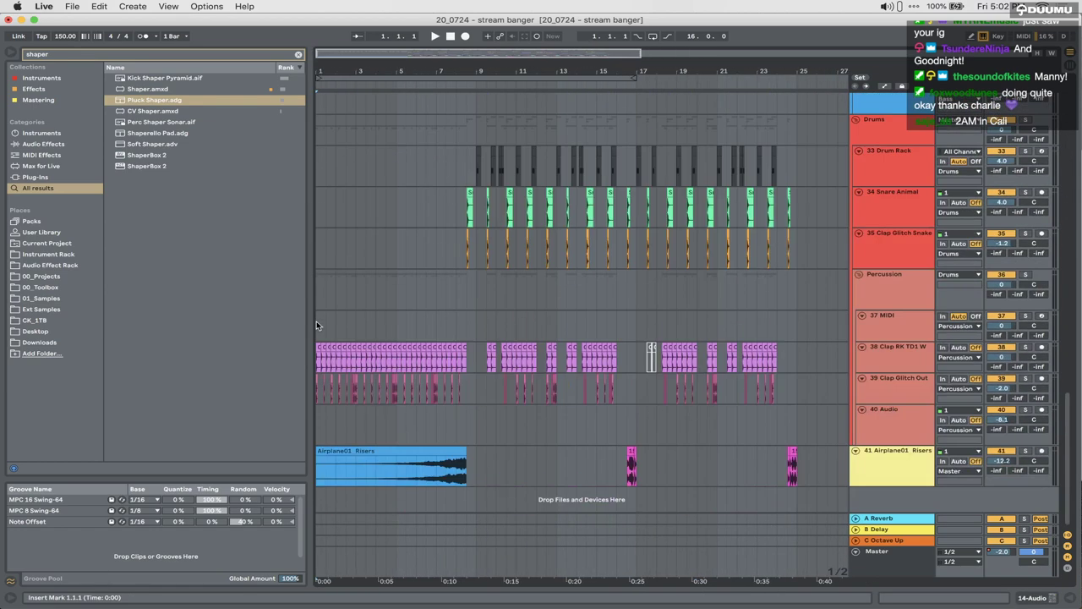
{"action": "scroll", "coordinate": [316, 321], "scroll_direction": "up", "scroll_amount": 18}
{"action": "scroll", "coordinate": [317, 317], "scroll_direction": "down", "scroll_amount": 2}
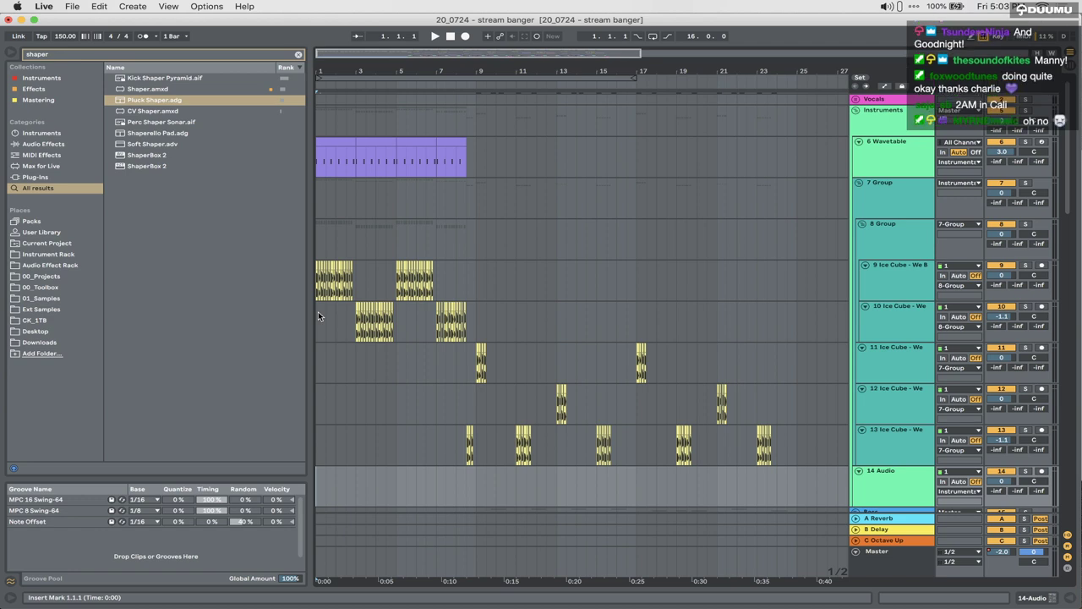
Step: Play the arrangement from bar 1 through to bar 25, following the instrument and bass tracks
{"action": "key", "text": "space"}
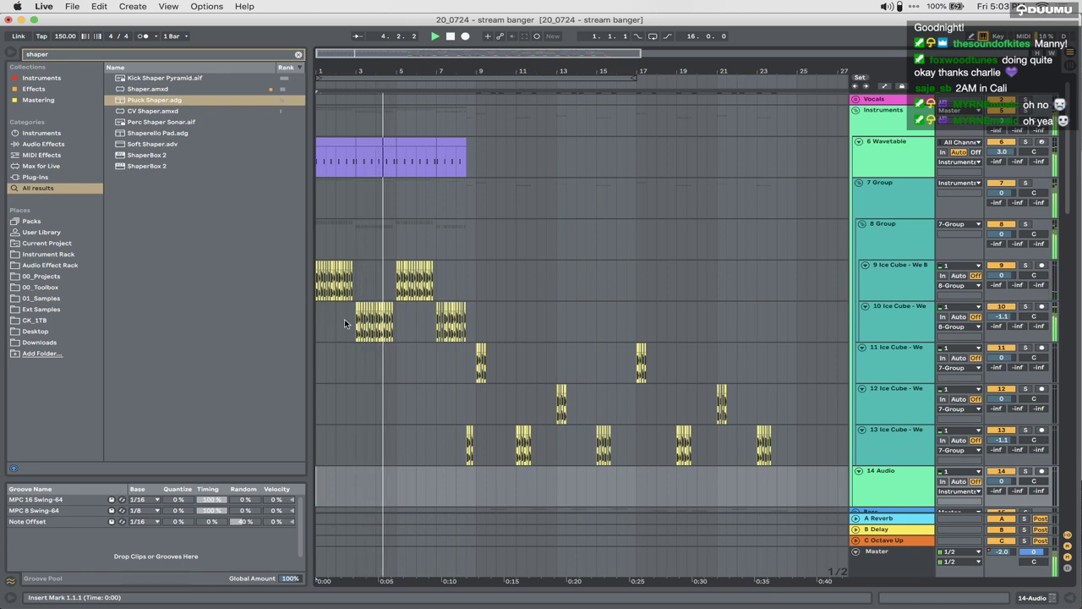
{"action": "scroll", "coordinate": [454, 339], "scroll_direction": "down", "scroll_amount": 10}
{"action": "scroll", "coordinate": [455, 339], "scroll_direction": "up", "scroll_amount": 6}
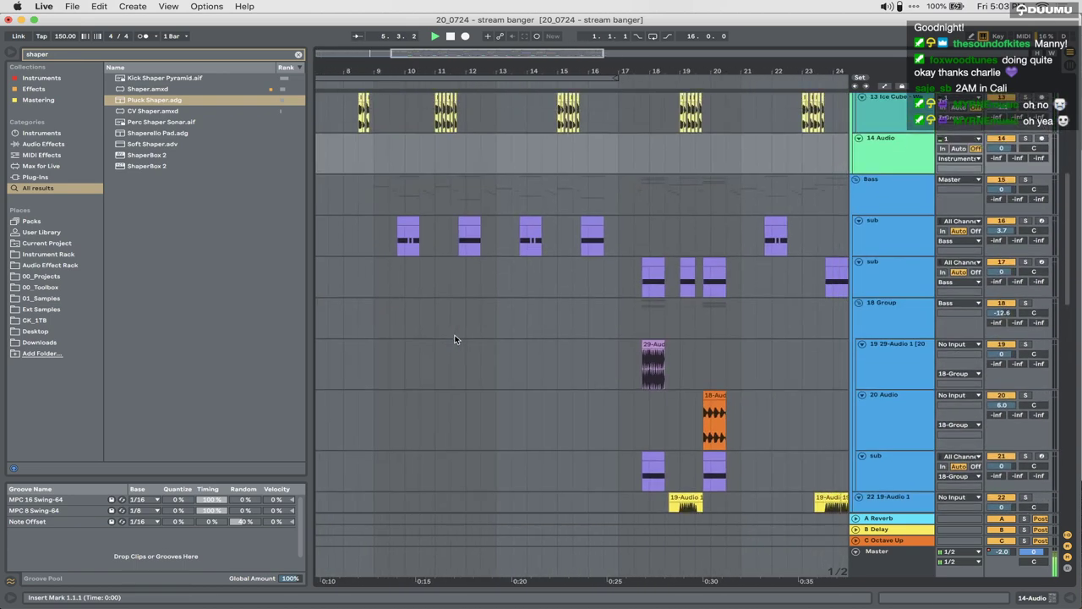
{"action": "scroll", "coordinate": [454, 339], "scroll_direction": "down", "scroll_amount": 2}
{"action": "scroll", "coordinate": [455, 339], "scroll_direction": "down", "scroll_amount": 3}
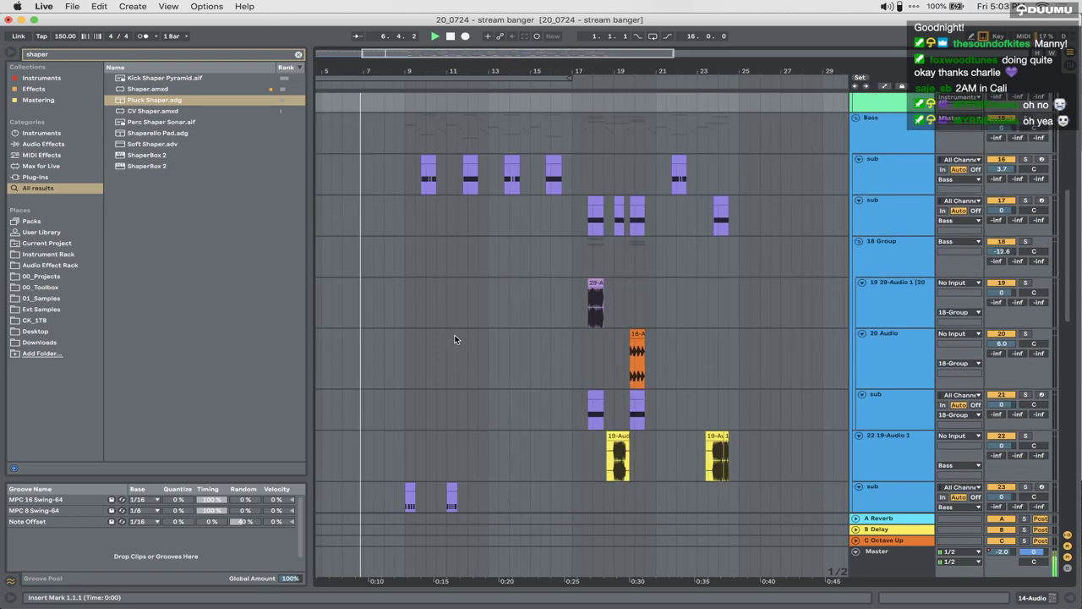
{"action": "scroll", "coordinate": [585, 330], "scroll_direction": "up", "scroll_amount": 3}
{"action": "scroll", "coordinate": [584, 331], "scroll_direction": "up", "scroll_amount": 8}
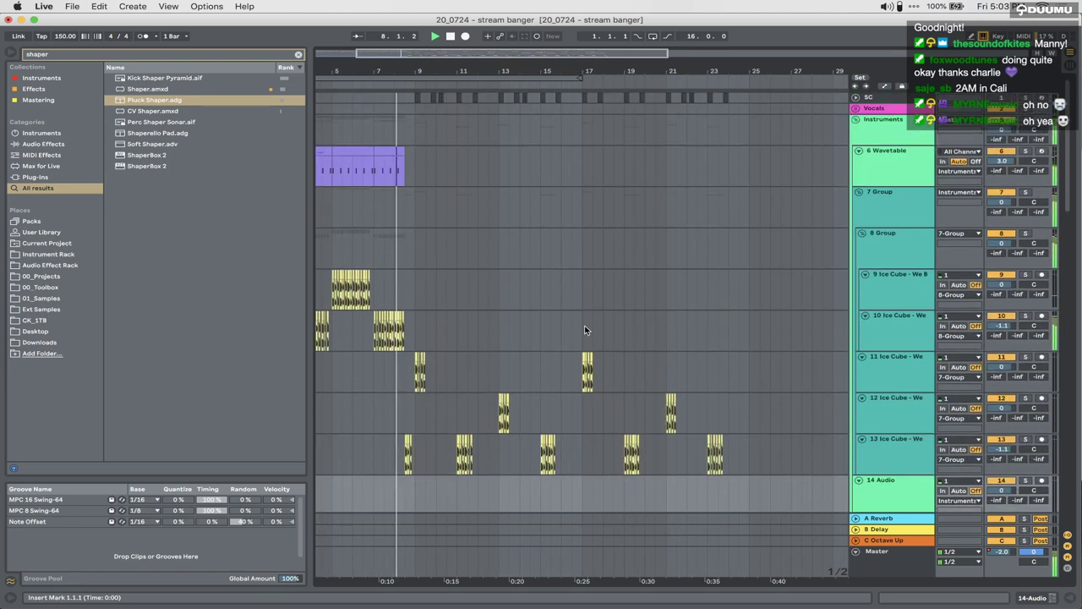
{"action": "scroll", "coordinate": [479, 337], "scroll_direction": "up", "scroll_amount": 3}
{"action": "scroll", "coordinate": [457, 372], "scroll_direction": "down", "scroll_amount": 5}
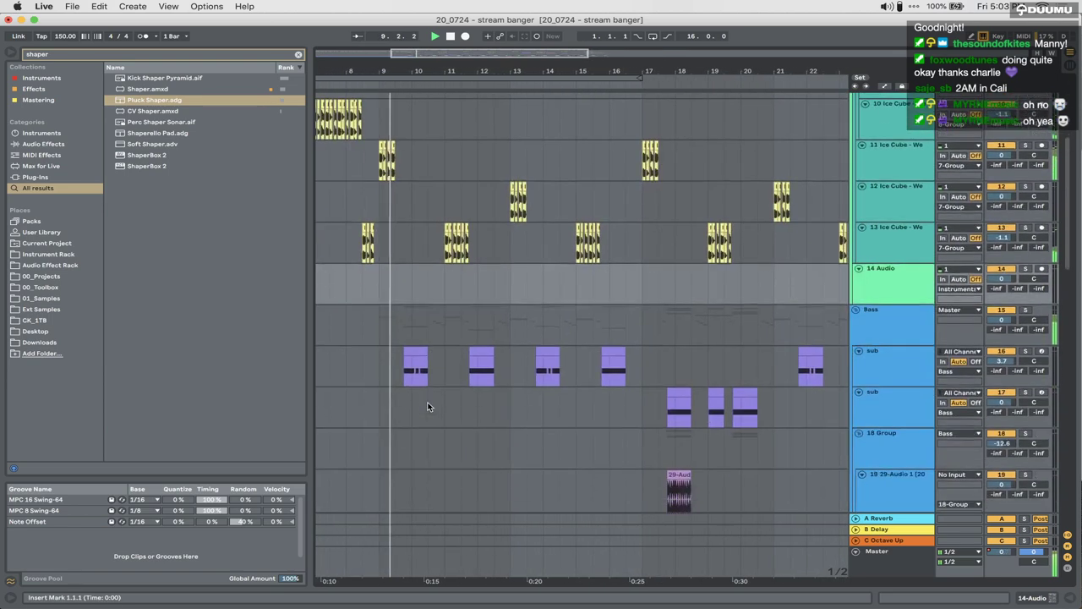
{"action": "scroll", "coordinate": [427, 407], "scroll_direction": "up", "scroll_amount": 2}
{"action": "scroll", "coordinate": [427, 407], "scroll_direction": "up", "scroll_amount": 4}
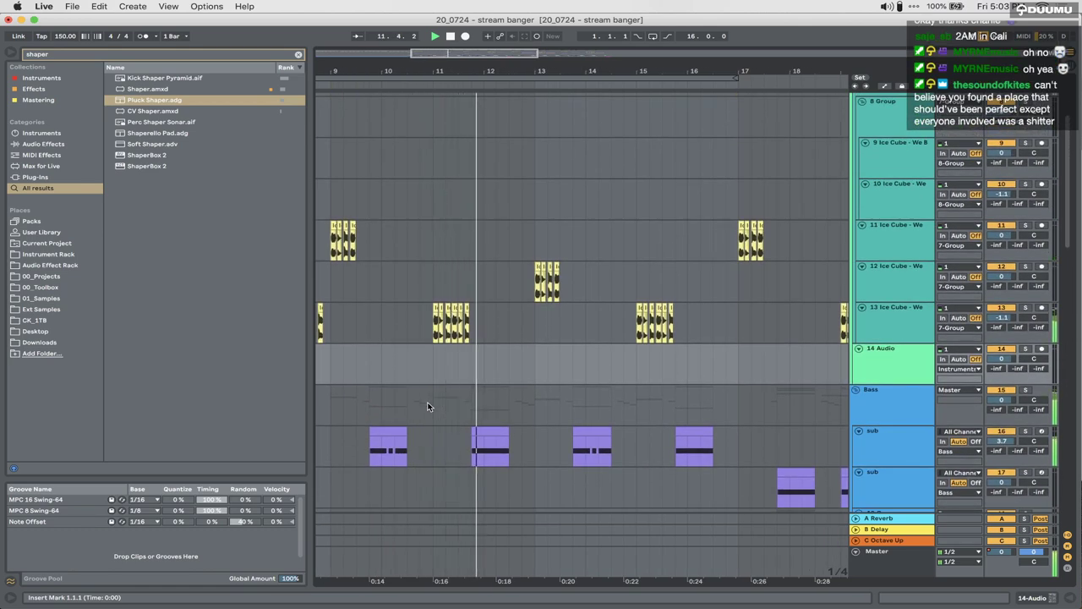
{"action": "scroll", "coordinate": [427, 407], "scroll_direction": "down", "scroll_amount": 3}
{"action": "scroll", "coordinate": [427, 407], "scroll_direction": "up", "scroll_amount": 1}
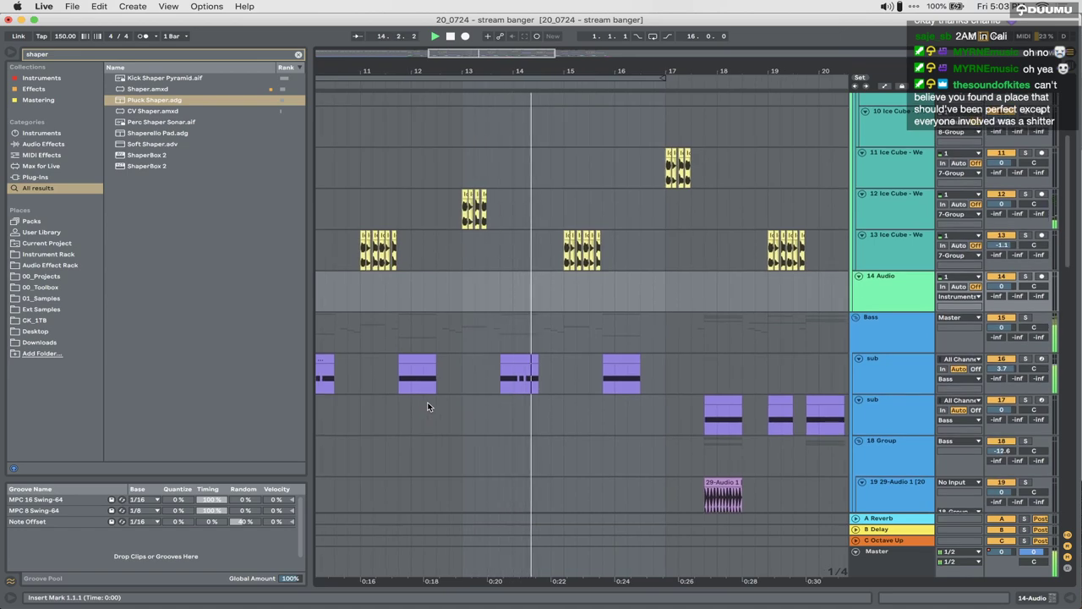
{"action": "scroll", "coordinate": [427, 406], "scroll_direction": "down", "scroll_amount": 10}
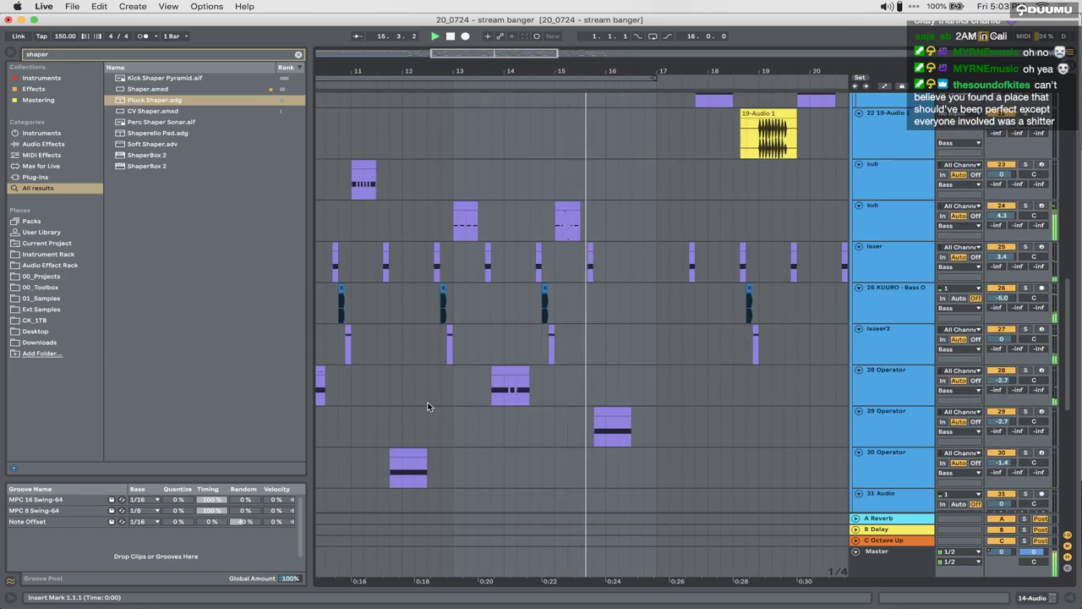
{"action": "scroll", "coordinate": [427, 406], "scroll_direction": "down", "scroll_amount": 2}
{"action": "scroll", "coordinate": [427, 406], "scroll_direction": "right", "scroll_amount": 2}
{"action": "scroll", "coordinate": [427, 407], "scroll_direction": "right", "scroll_amount": 2}
{"action": "scroll", "coordinate": [427, 407], "scroll_direction": "up", "scroll_amount": 10}
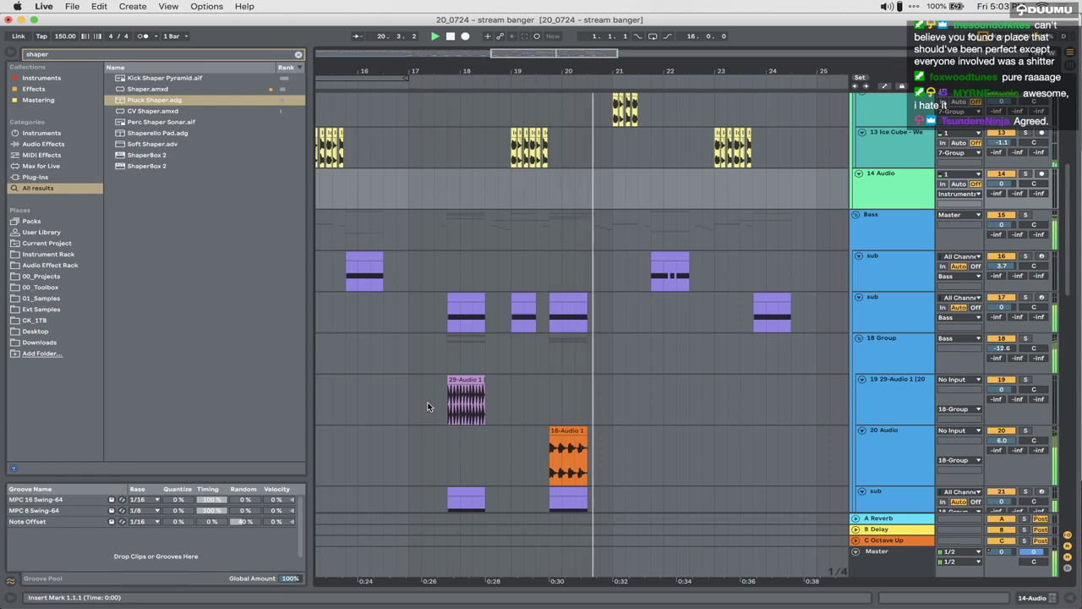
{"action": "scroll", "coordinate": [427, 407], "scroll_direction": "right", "scroll_amount": 1}
{"action": "scroll", "coordinate": [427, 407], "scroll_direction": "up", "scroll_amount": 1}
{"action": "scroll", "coordinate": [427, 407], "scroll_direction": "right", "scroll_amount": 5}
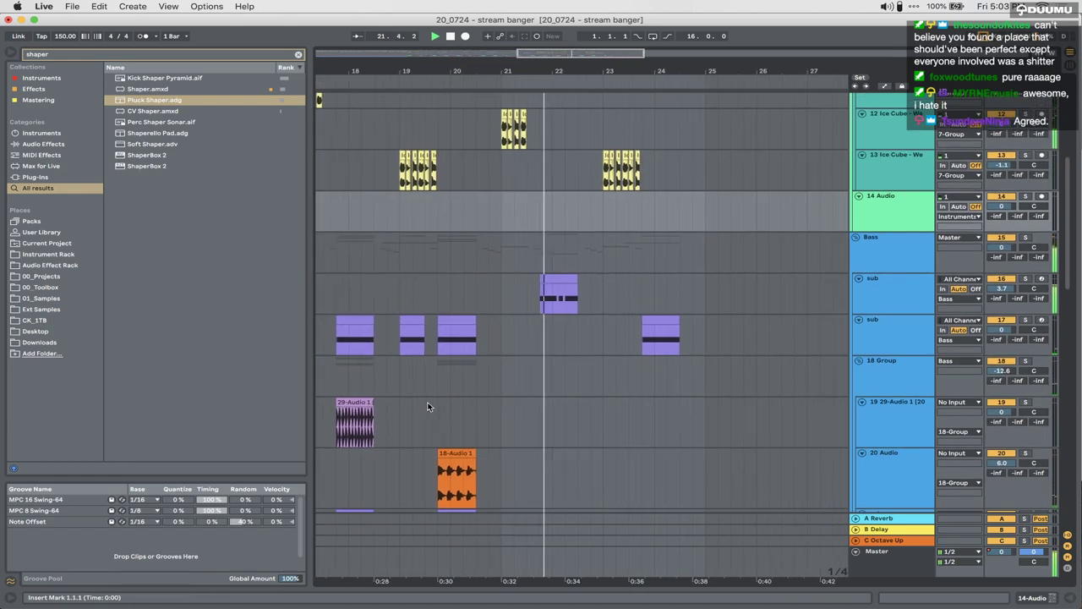
{"action": "scroll", "coordinate": [427, 407], "scroll_direction": "down", "scroll_amount": 2}
{"action": "scroll", "coordinate": [427, 407], "scroll_direction": "down", "scroll_amount": 2}
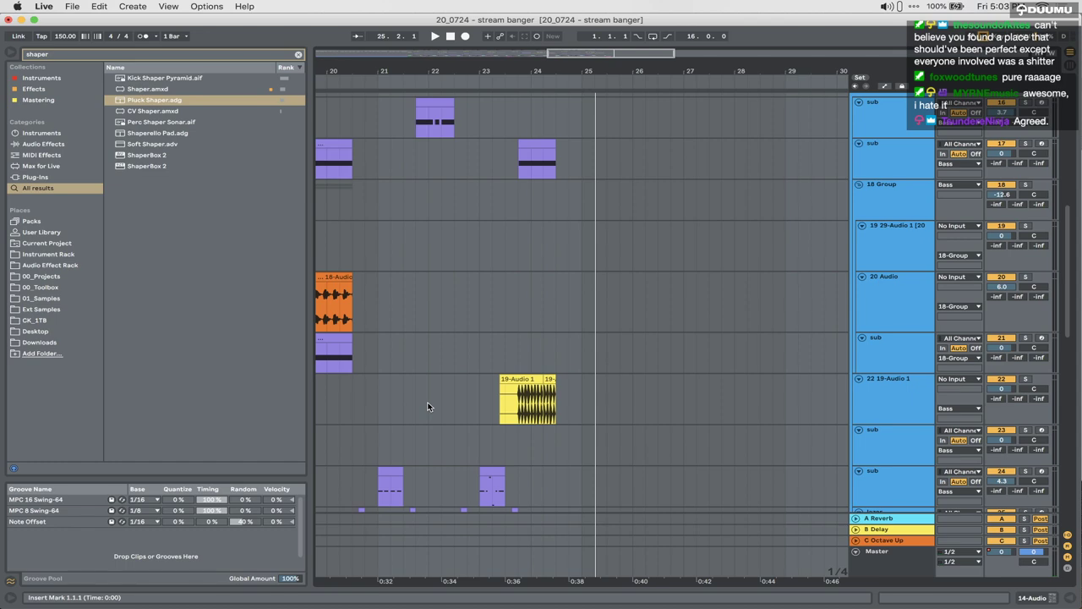
Step: Review the bass, Ice Cube vocal and drum tracks of the whole arrangement, with bars 1 to 5 selected
{"action": "scroll", "coordinate": [427, 407], "scroll_direction": "down", "scroll_amount": 3}
{"action": "scroll", "coordinate": [427, 406], "scroll_direction": "left", "scroll_amount": 3}
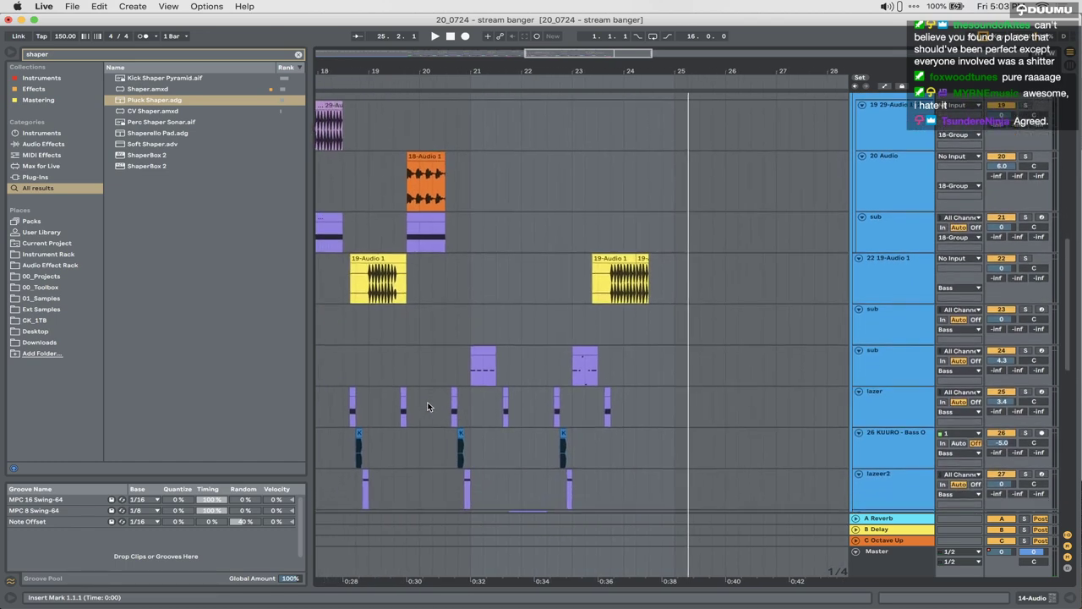
{"action": "scroll", "coordinate": [427, 407], "scroll_direction": "up", "scroll_amount": 2}
{"action": "scroll", "coordinate": [427, 407], "scroll_direction": "down", "scroll_amount": 2}
{"action": "scroll", "coordinate": [427, 406], "scroll_direction": "up", "scroll_amount": 10}
{"action": "scroll", "coordinate": [427, 407], "scroll_direction": "left", "scroll_amount": 6}
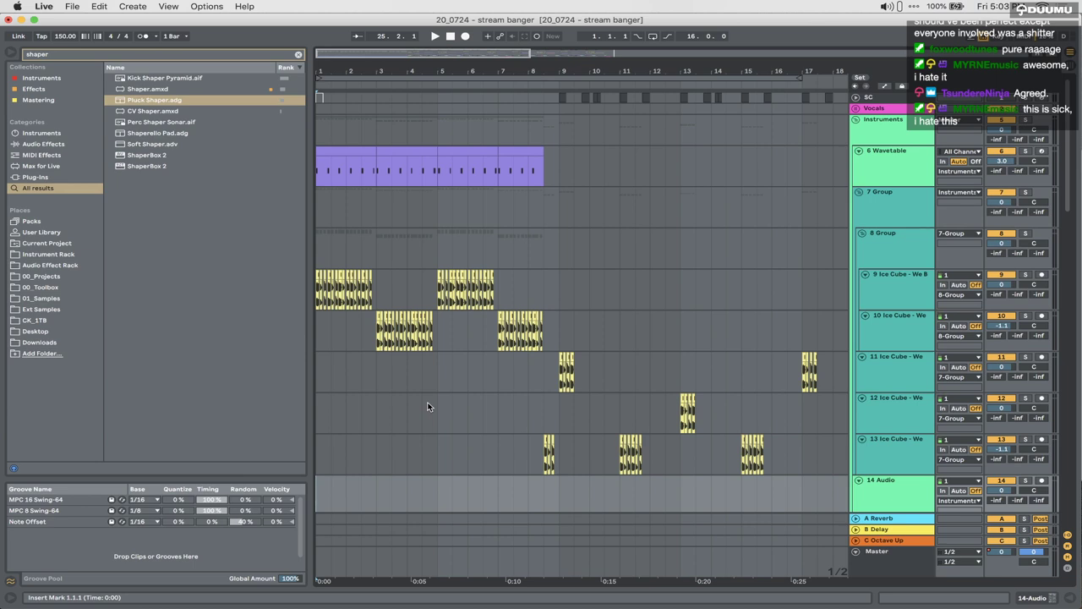
{"action": "left_click_drag", "start_coordinate": [426, 406], "coordinate": [321, 410]}
{"action": "scroll", "coordinate": [317, 412], "scroll_direction": "down", "scroll_amount": 15}
{"action": "scroll", "coordinate": [317, 412], "scroll_direction": "right", "scroll_amount": 3}
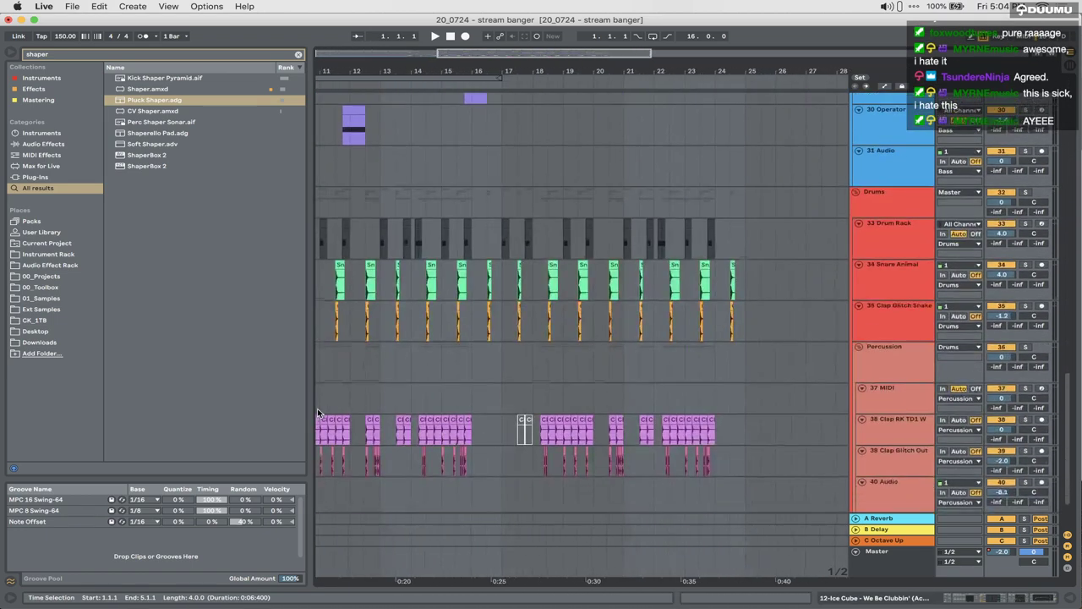
{"action": "scroll", "coordinate": [317, 408], "scroll_direction": "up", "scroll_amount": 10}
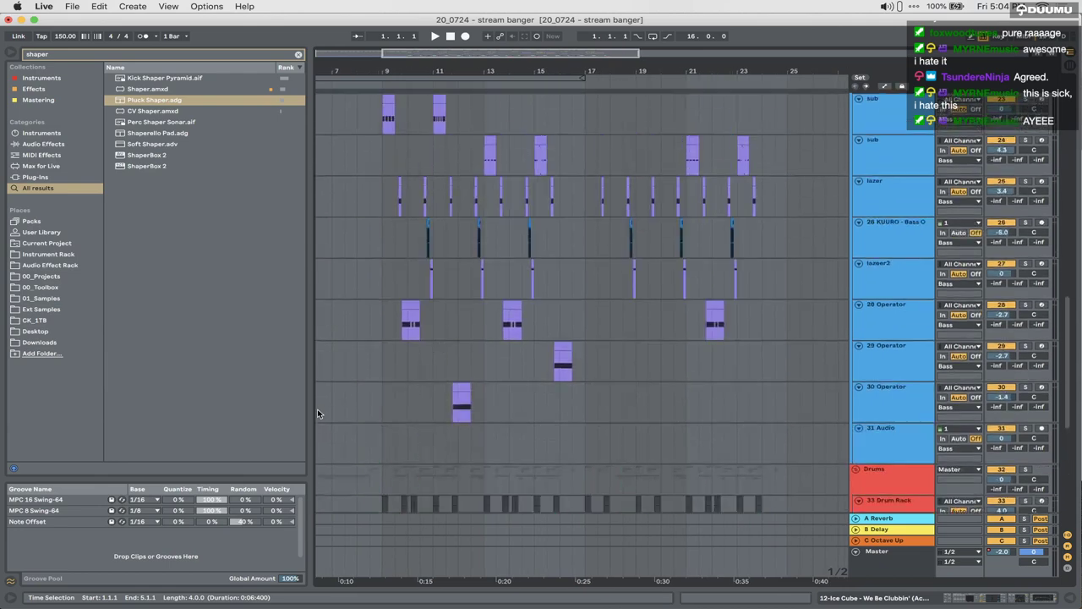
Step: Set the volume of sub track 16 to 4.0 dB and save the Live Set
{"action": "scroll", "coordinate": [805, 273], "scroll_direction": "up", "scroll_amount": 4}
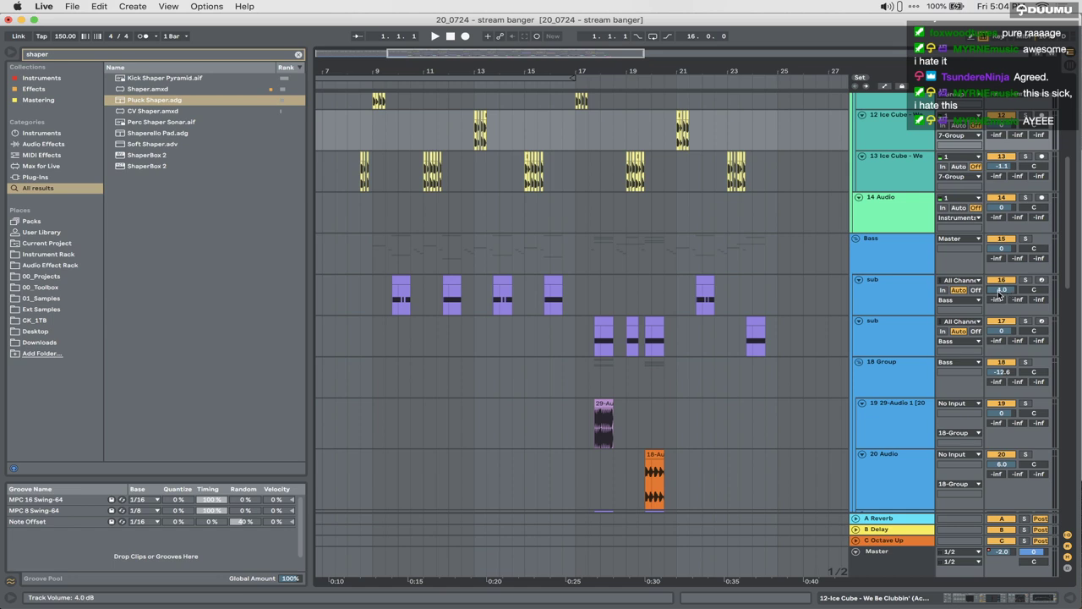
{"action": "left_click", "coordinate": [575, 296]}
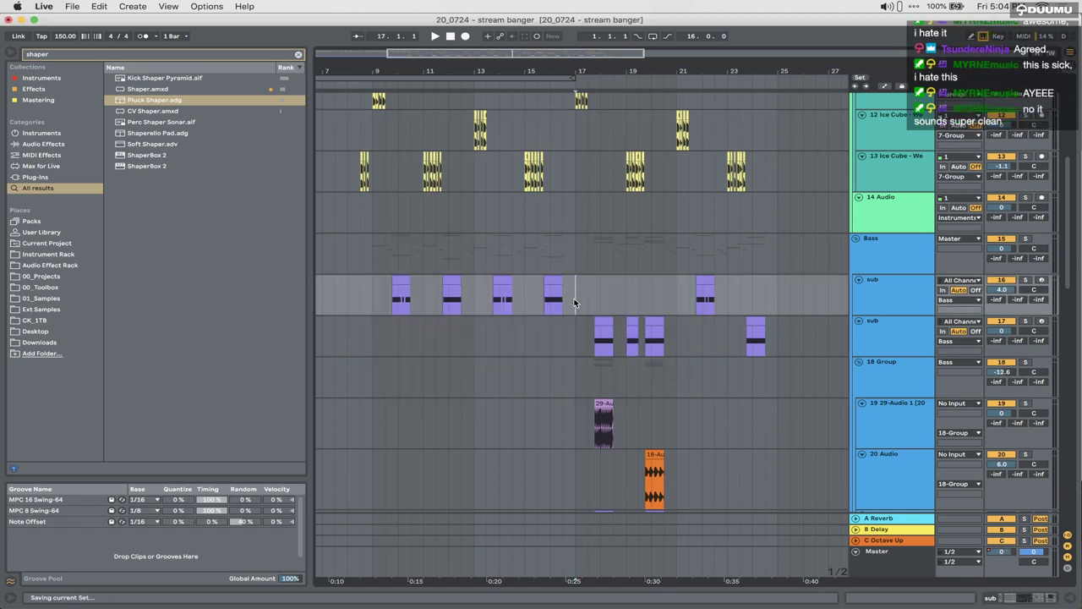
{"action": "left_click", "coordinate": [696, 583]}
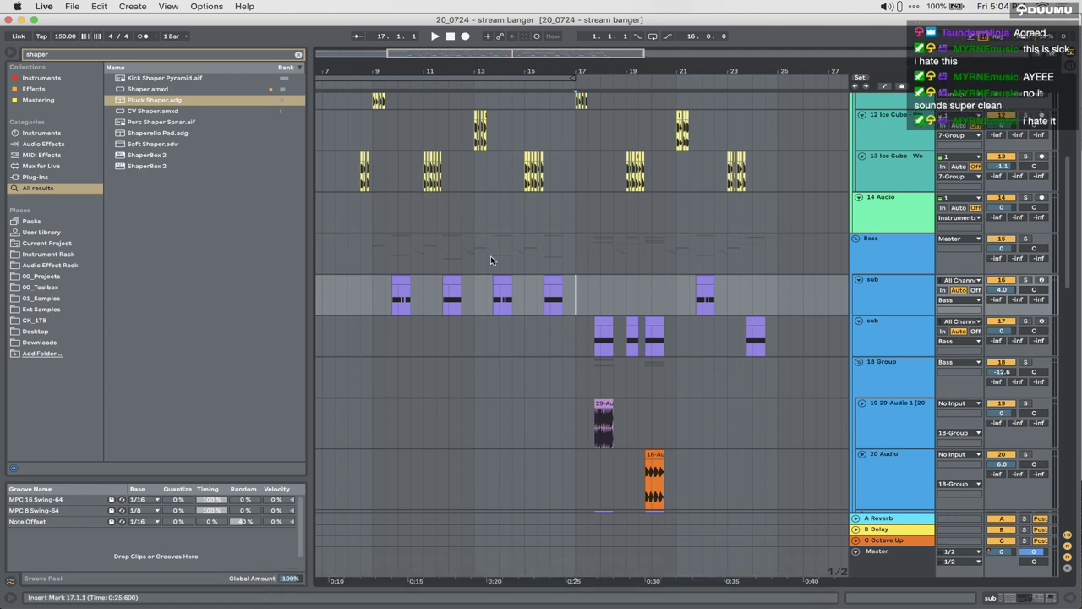
Step: Audition the 29-Audio 1 clip from 17.4.1 with the 18 Group soloed
{"action": "left_click", "coordinate": [374, 291]}
{"action": "scroll", "coordinate": [614, 340], "scroll_direction": "down", "scroll_amount": 10}
{"action": "scroll", "coordinate": [614, 341], "scroll_direction": "up", "scroll_amount": 10}
{"action": "scroll", "coordinate": [615, 340], "scroll_direction": "up", "scroll_amount": 4}
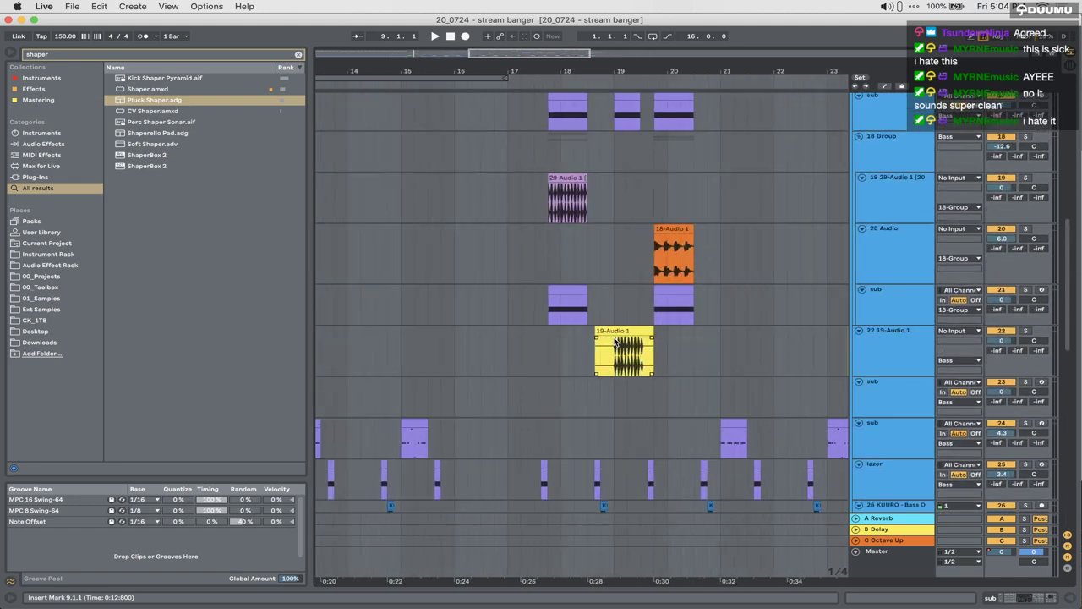
{"action": "scroll", "coordinate": [615, 340], "scroll_direction": "up", "scroll_amount": 3}
{"action": "scroll", "coordinate": [609, 334], "scroll_direction": "right", "scroll_amount": 2}
{"action": "left_click", "coordinate": [496, 285]}
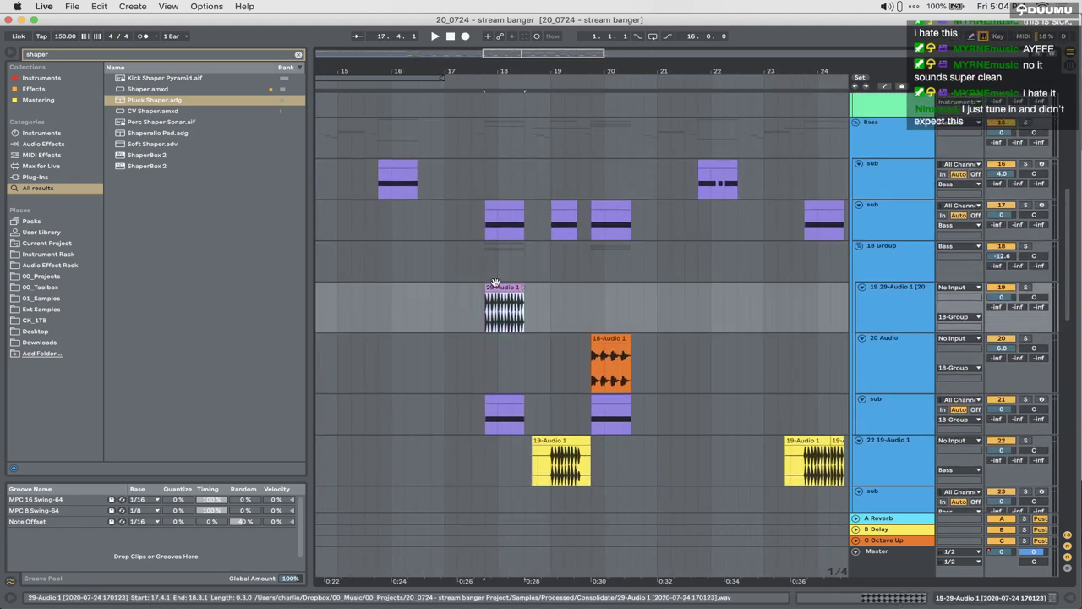
{"action": "left_click", "coordinate": [1026, 246]}
{"action": "key", "text": "space"}
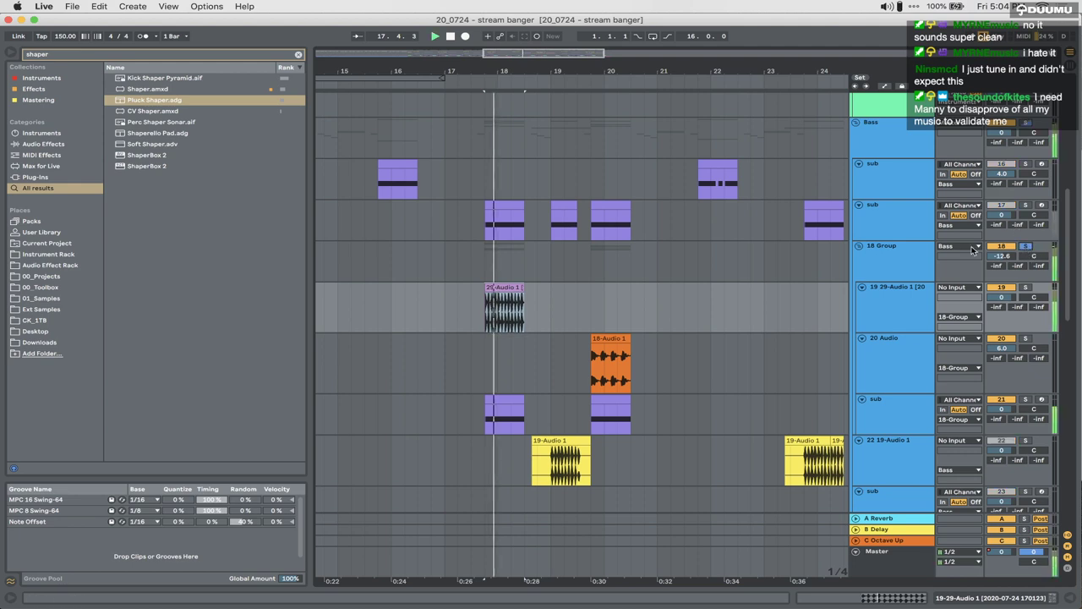
Step: Unsolo the 18 Group and play the passage from bar 17 in the full mix
{"action": "left_click", "coordinate": [1026, 246]}
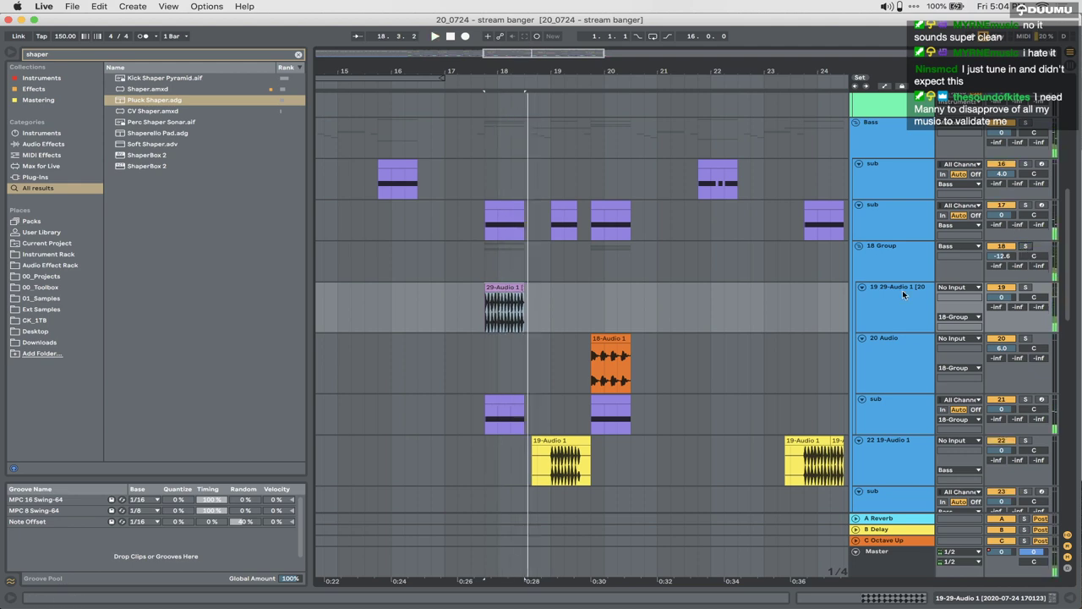
{"action": "left_click", "coordinate": [442, 316]}
{"action": "key", "text": "space"}
{"action": "scroll", "coordinate": [511, 312], "scroll_direction": "up", "scroll_amount": 5}
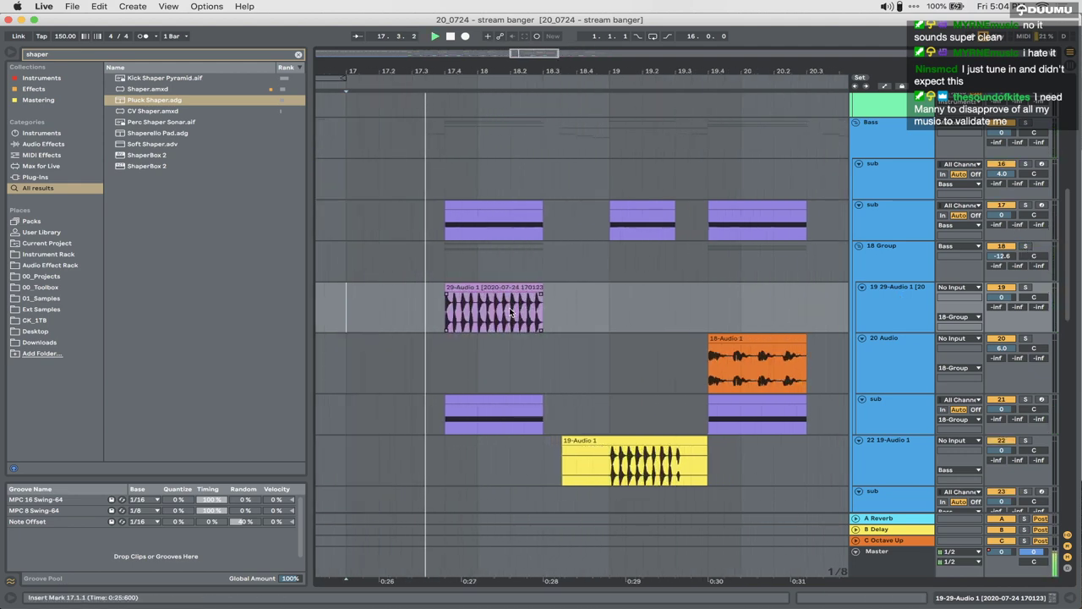
{"action": "scroll", "coordinate": [510, 313], "scroll_direction": "down", "scroll_amount": 2}
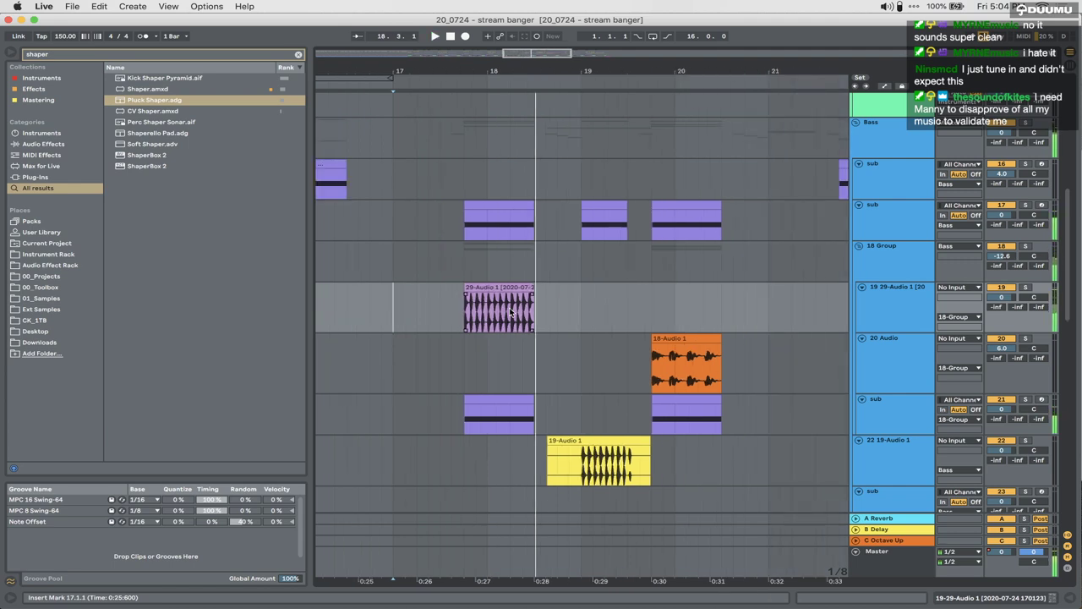
Step: Solo sub track 17 and shorten the D#0 note in its clip at 17.4.1 to one sixteenth
{"action": "left_click", "coordinate": [1026, 205]}
{"action": "double_click", "coordinate": [486, 205]}
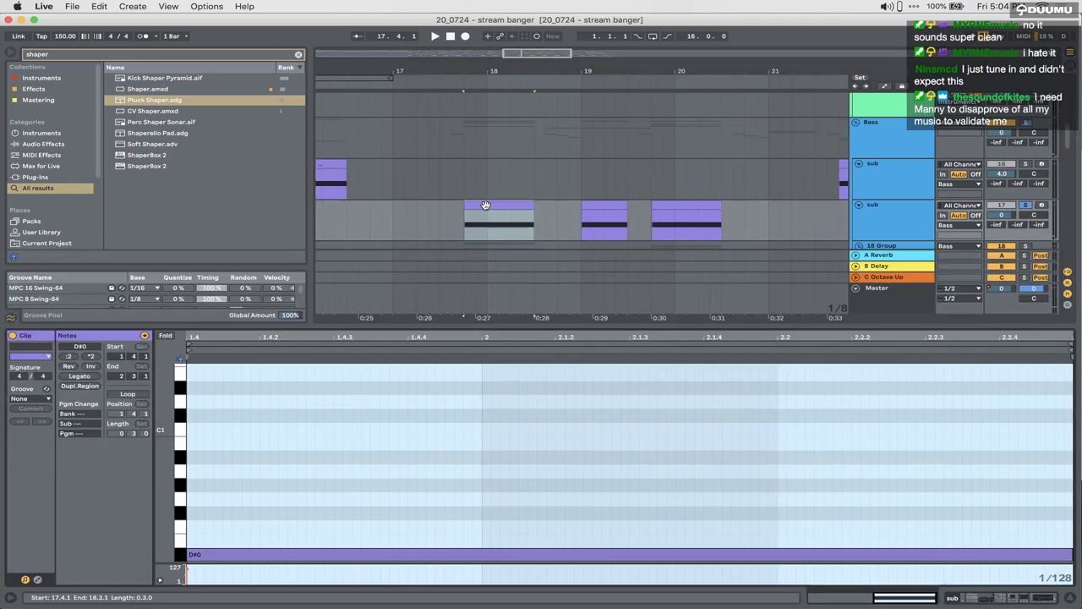
{"action": "left_click_drag", "start_coordinate": [1012, 543], "coordinate": [1009, 586]}
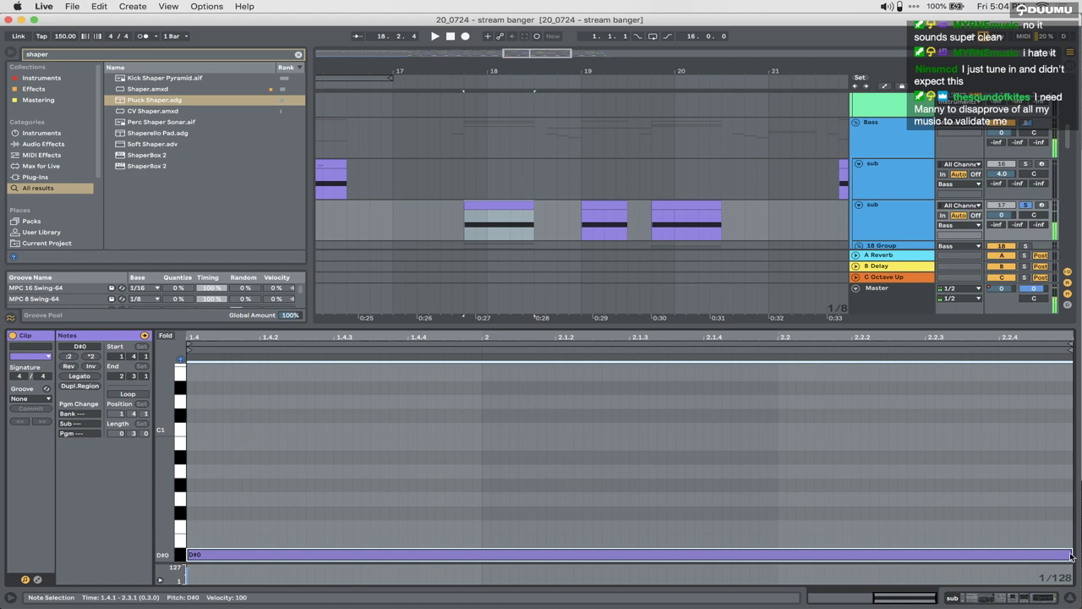
{"action": "left_click_drag", "start_coordinate": [1070, 555], "coordinate": [265, 545]}
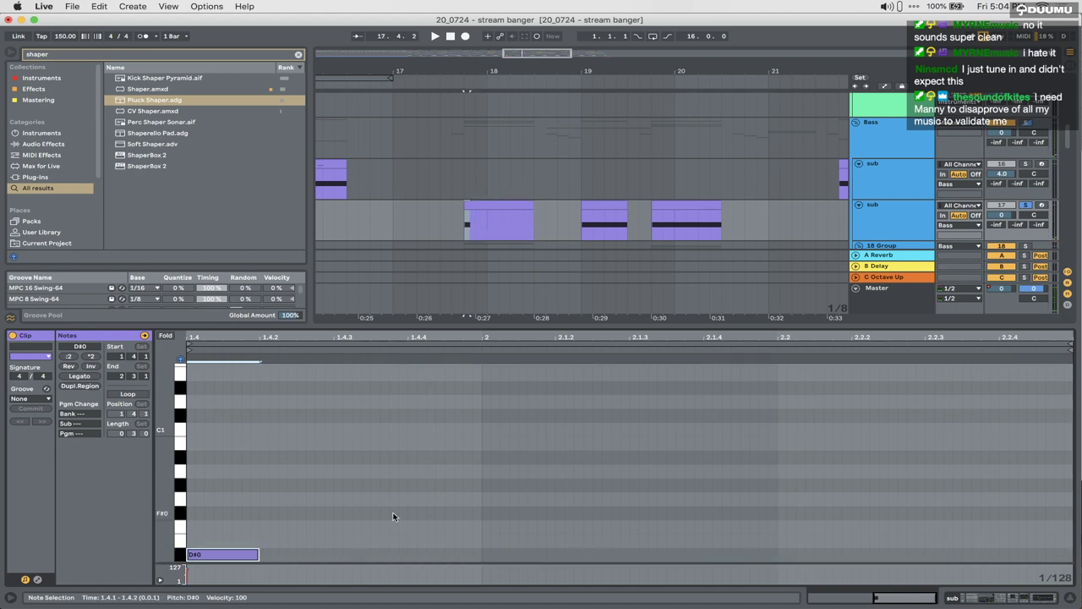
Step: Duplicate the sixteenth D#0 note end to end until it fills the sub clip up to 18.3.1
{"action": "scroll", "coordinate": [427, 512], "scroll_direction": "left", "scroll_amount": 5}
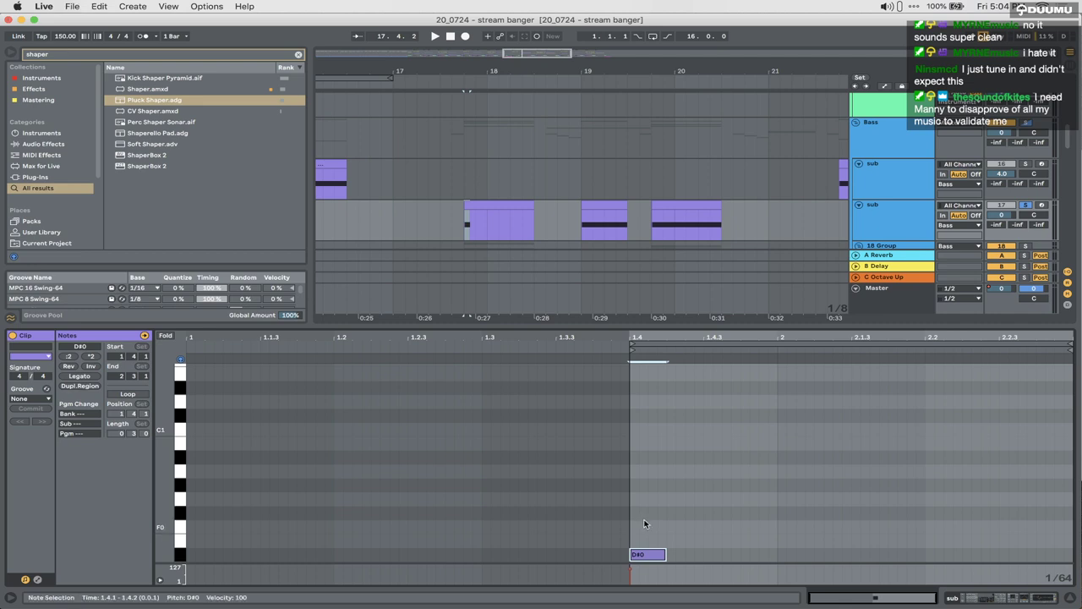
{"action": "scroll", "coordinate": [536, 235], "scroll_direction": "down", "scroll_amount": 5}
{"action": "scroll", "coordinate": [530, 216], "scroll_direction": "up", "scroll_amount": 5}
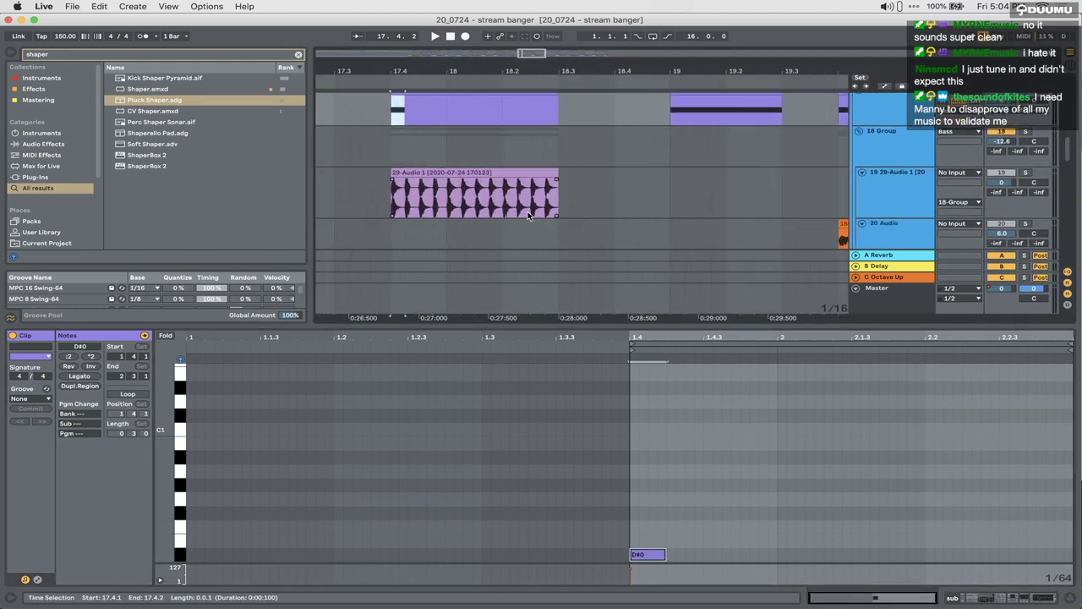
{"action": "key", "text": "super+d"}
{"action": "key", "text": "super+d"}
{"action": "key", "text": "super+d"}
{"action": "key", "text": "super+d"}
{"action": "key", "text": "super+d"}
{"action": "key", "text": "super+d"}
{"action": "key", "text": "super+d"}
{"action": "key", "text": "super+d"}
{"action": "key", "text": "super+d"}
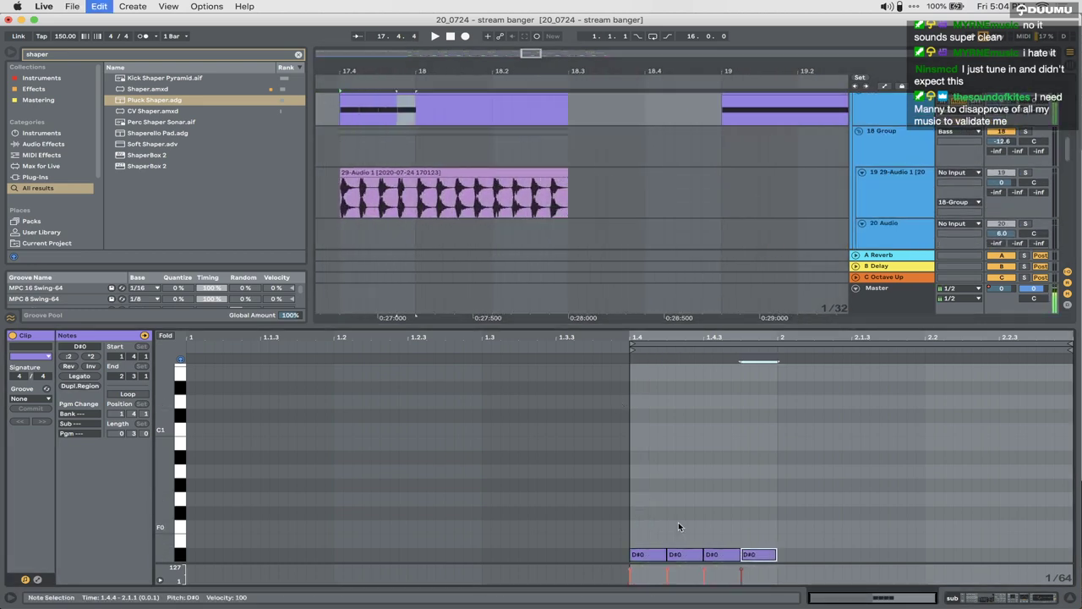
{"action": "key", "text": "super+d"}
{"action": "key", "text": "super+d"}
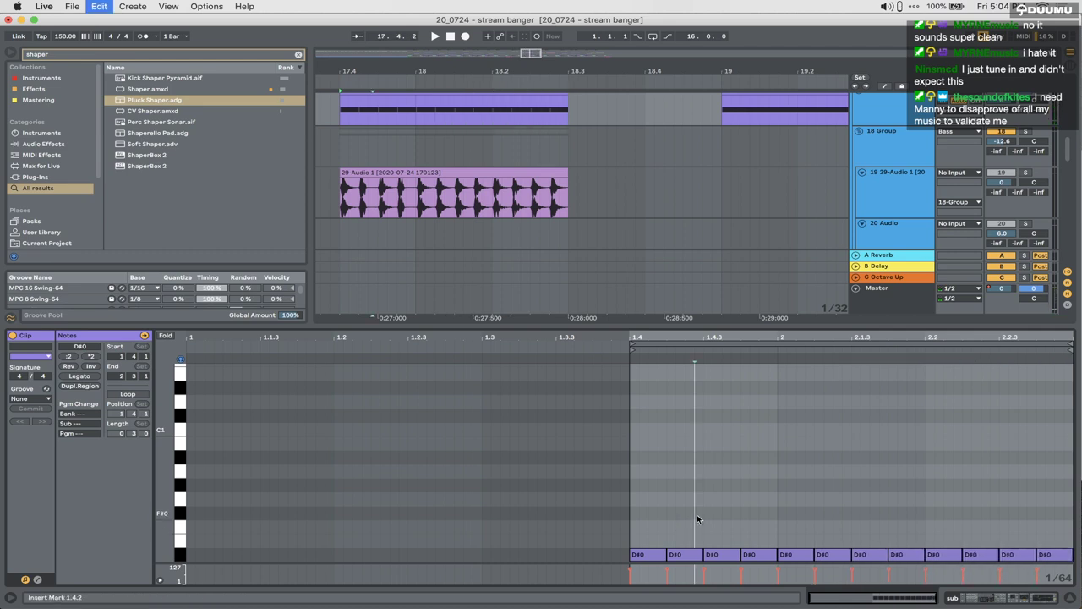
Step: Shorten all the D#0 notes together to leave a gap after each one, and close the clip's note editor
{"action": "key", "text": "super+a"}
{"action": "key", "text": "super+shift+Left"}
{"action": "key", "text": "super+shift+Left"}
{"action": "key", "text": "super+shift+Left"}
{"action": "key", "text": "super+shift+Left"}
{"action": "key", "text": "super+shift+Left"}
{"action": "key", "text": "super+shift+Left"}
{"action": "key", "text": "super+shift+Left"}
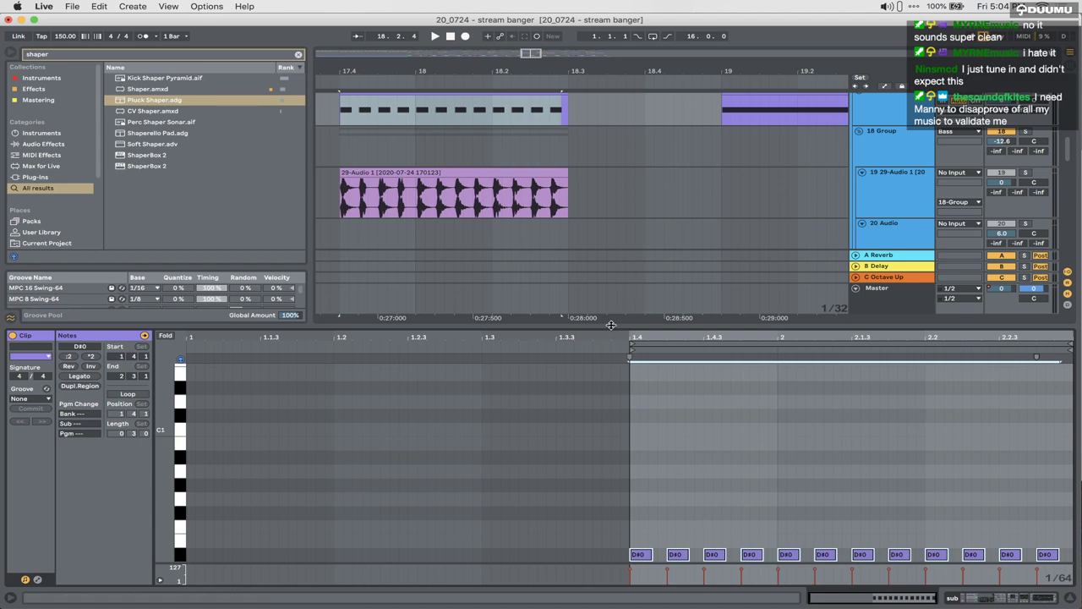
{"action": "key", "text": "super+alt+l"}
Step: Audition the stuttered sub 17 clip soloed, unsolo the track and play the full mix from 16.3.1
{"action": "scroll", "coordinate": [614, 330], "scroll_direction": "up", "scroll_amount": 4}
{"action": "scroll", "coordinate": [614, 331], "scroll_direction": "left", "scroll_amount": 2}
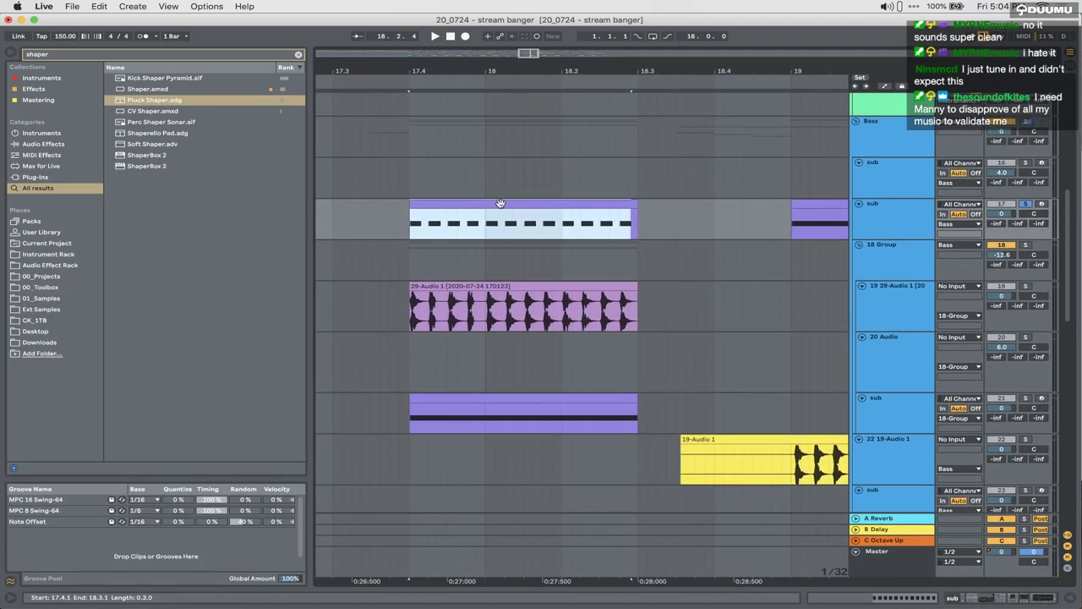
{"action": "key", "text": "space"}
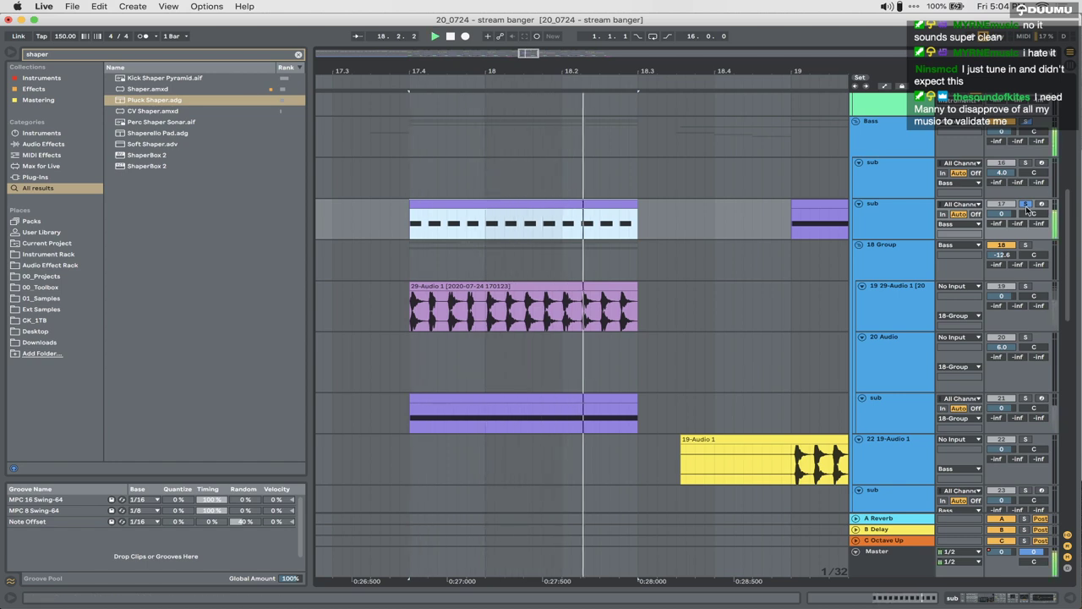
{"action": "key", "text": "space"}
{"action": "left_click", "coordinate": [1025, 205]}
{"action": "key", "text": "space"}
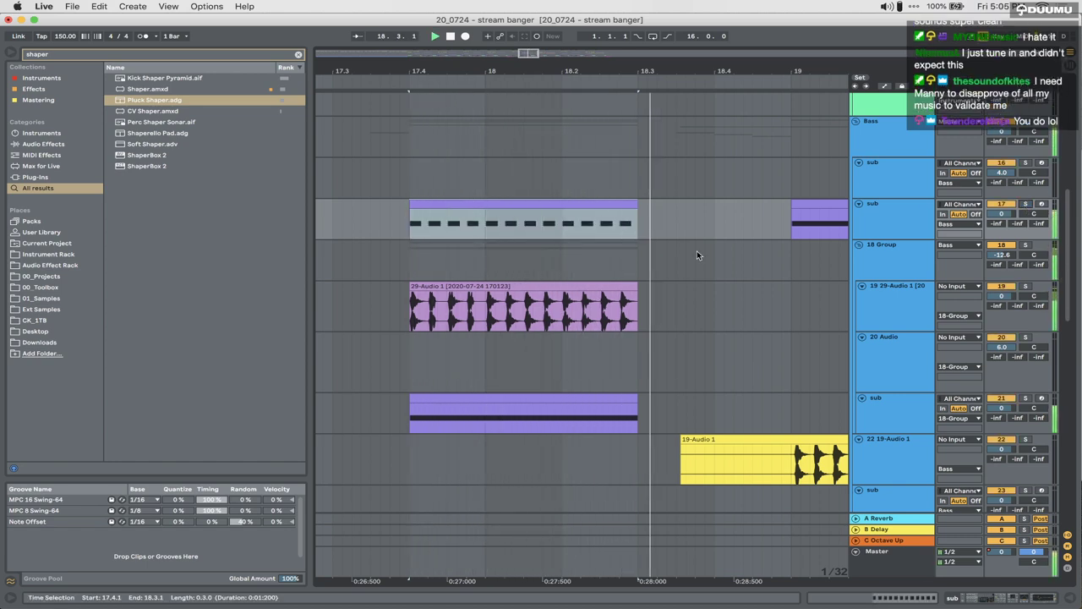
{"action": "scroll", "coordinate": [711, 274], "scroll_direction": "down", "scroll_amount": 3}
{"action": "left_click", "coordinate": [429, 262]}
{"action": "key", "text": "space"}
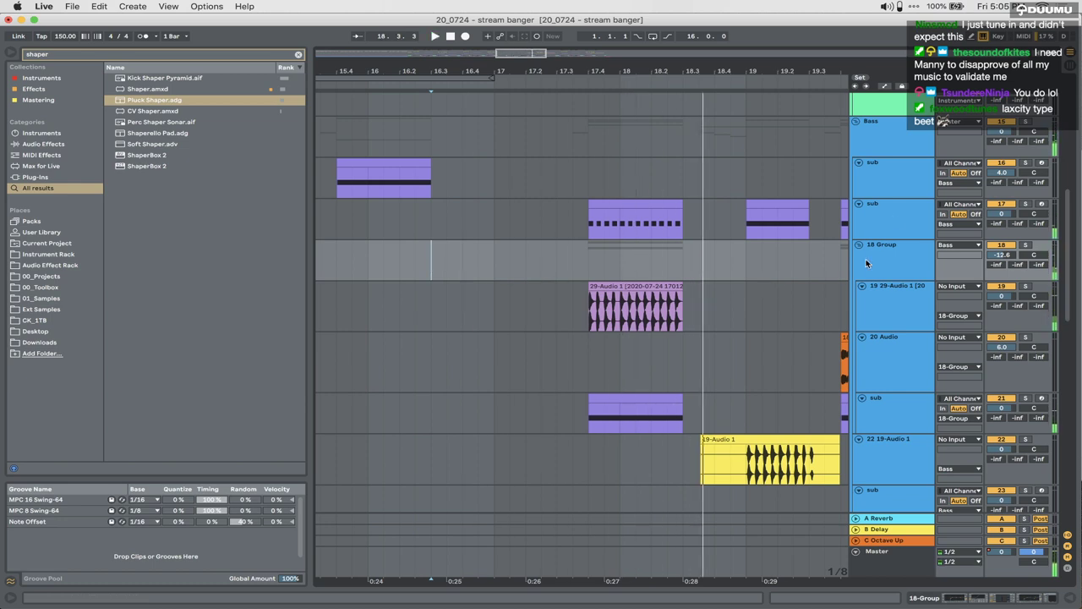
Step: Copy the stuttered clip at 17.4.1 from sub track 17 to sub track 24 at the same position
{"action": "scroll", "coordinate": [804, 299], "scroll_direction": "down", "scroll_amount": 2}
{"action": "scroll", "coordinate": [804, 299], "scroll_direction": "down", "scroll_amount": 3}
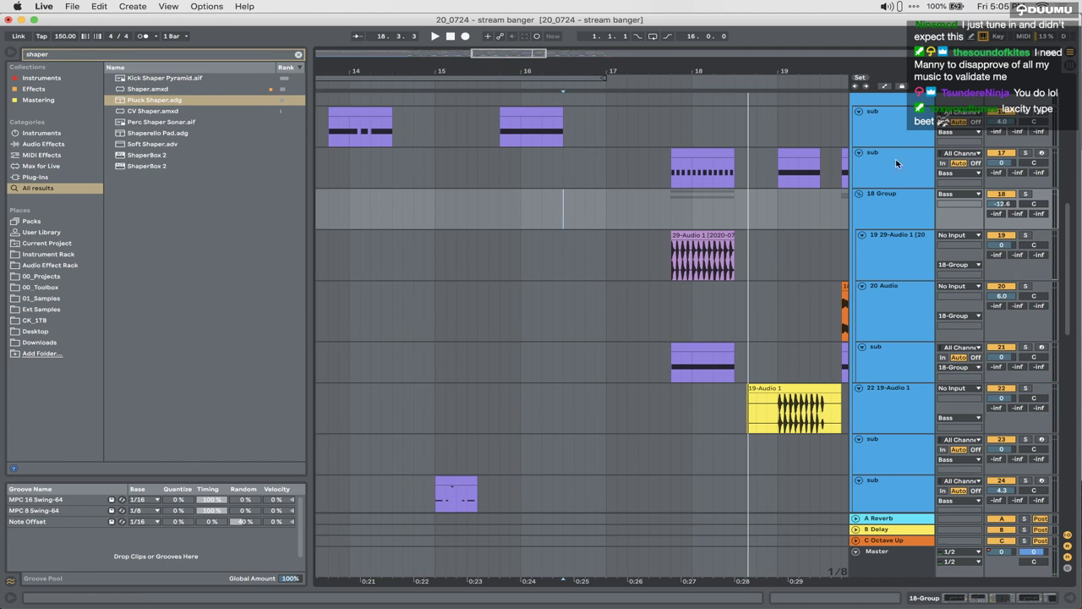
{"action": "scroll", "coordinate": [710, 169], "scroll_direction": "down", "scroll_amount": 1}
{"action": "left_click", "coordinate": [692, 141]}
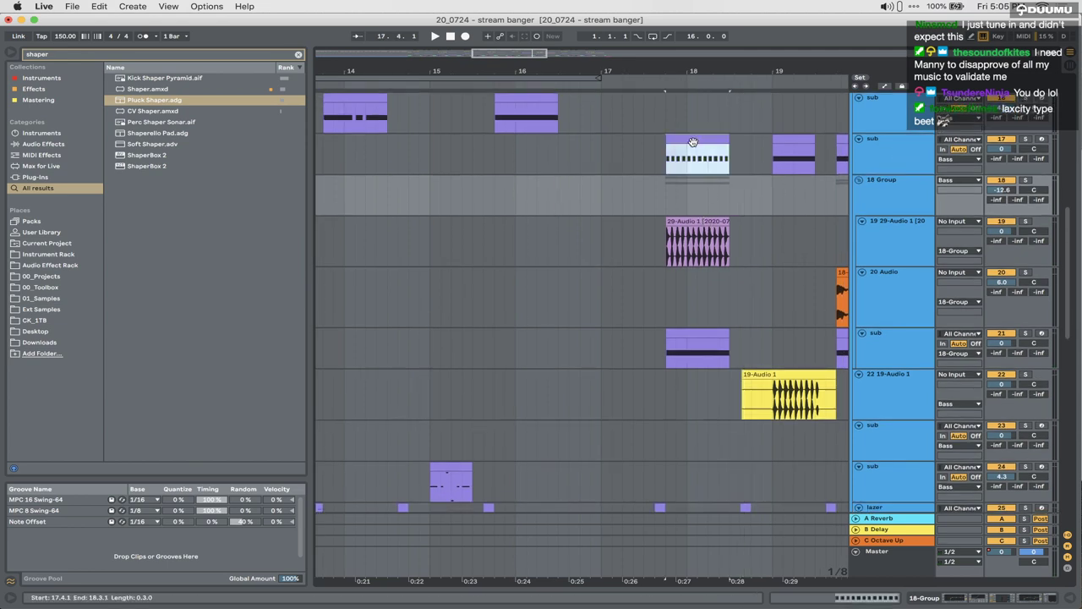
{"action": "left_click_drag", "start_coordinate": [693, 141], "coordinate": [694, 474]}
Step: Try the notes of sub track 24's new clip at D#1, and transpose them all down to D#-1
{"action": "double_click", "coordinate": [694, 478]}
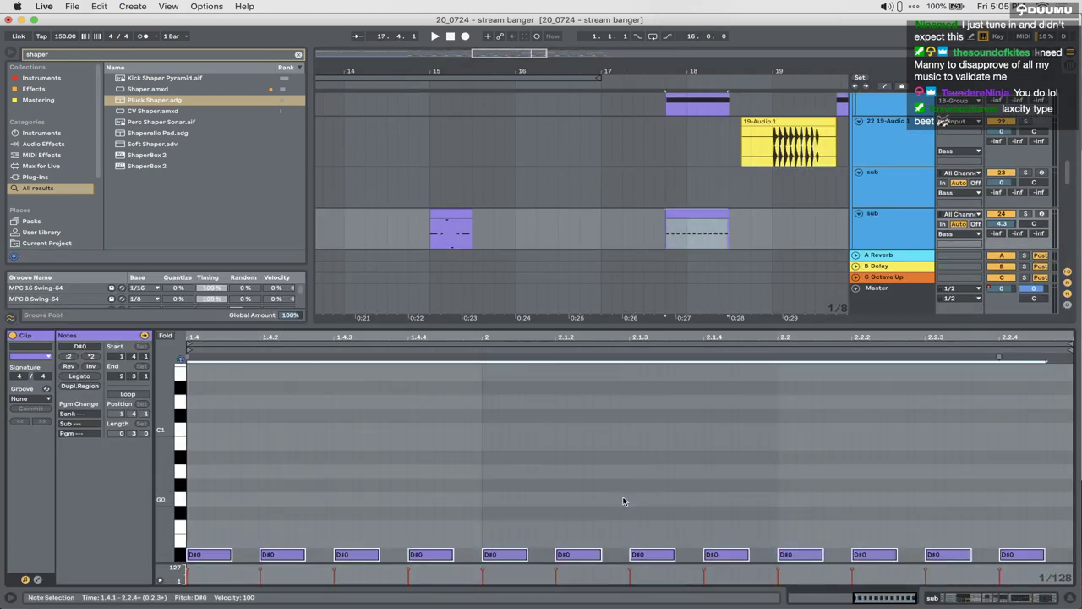
{"action": "key", "text": "shift+Up"}
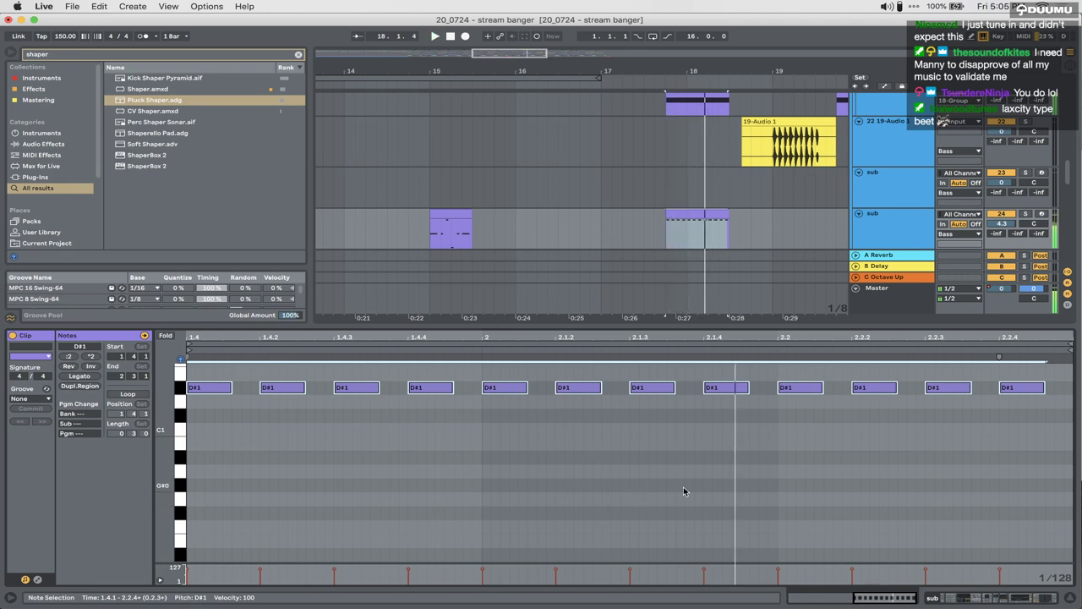
{"action": "key", "text": "shift+Down"}
{"action": "key", "text": "shift+Down"}
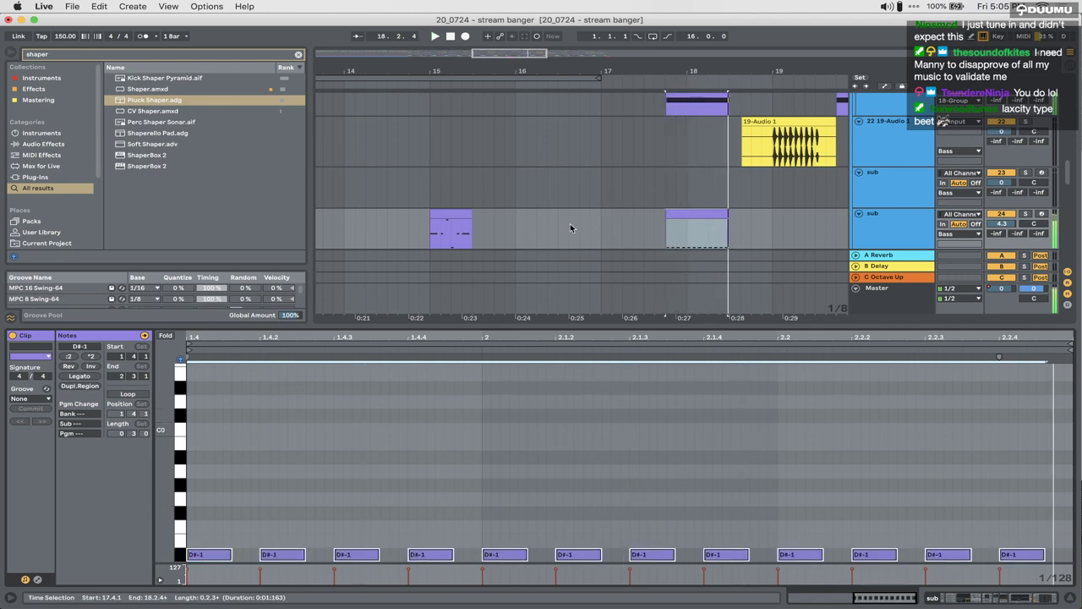
Step: Play the arrangement from 15.2.1 and look over the sub, lazer and audio bass tracks up to bar 24
{"action": "left_click", "coordinate": [452, 240]}
{"action": "left_click", "coordinate": [488, 238]}
{"action": "left_click", "coordinate": [448, 237]}
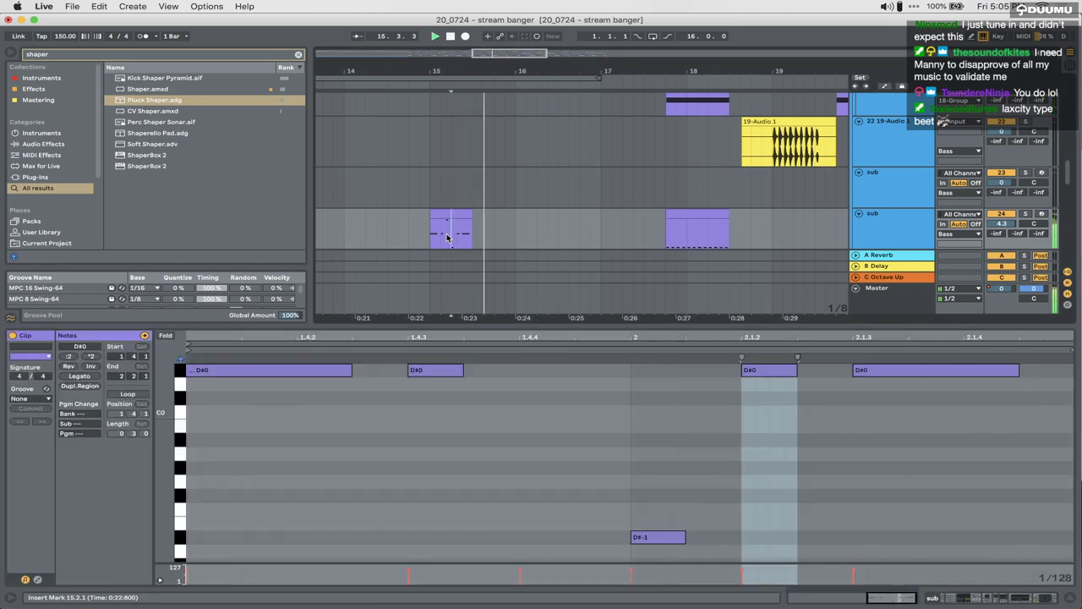
{"action": "double_click", "coordinate": [624, 319]}
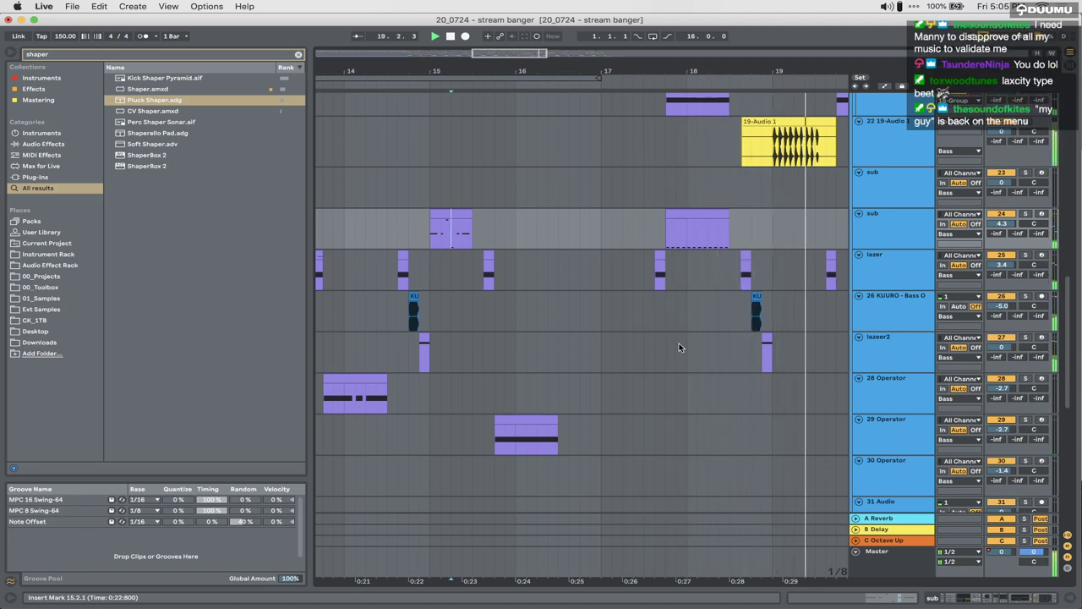
{"action": "scroll", "coordinate": [642, 351], "scroll_direction": "up", "scroll_amount": 5}
{"action": "scroll", "coordinate": [643, 351], "scroll_direction": "right", "scroll_amount": 5}
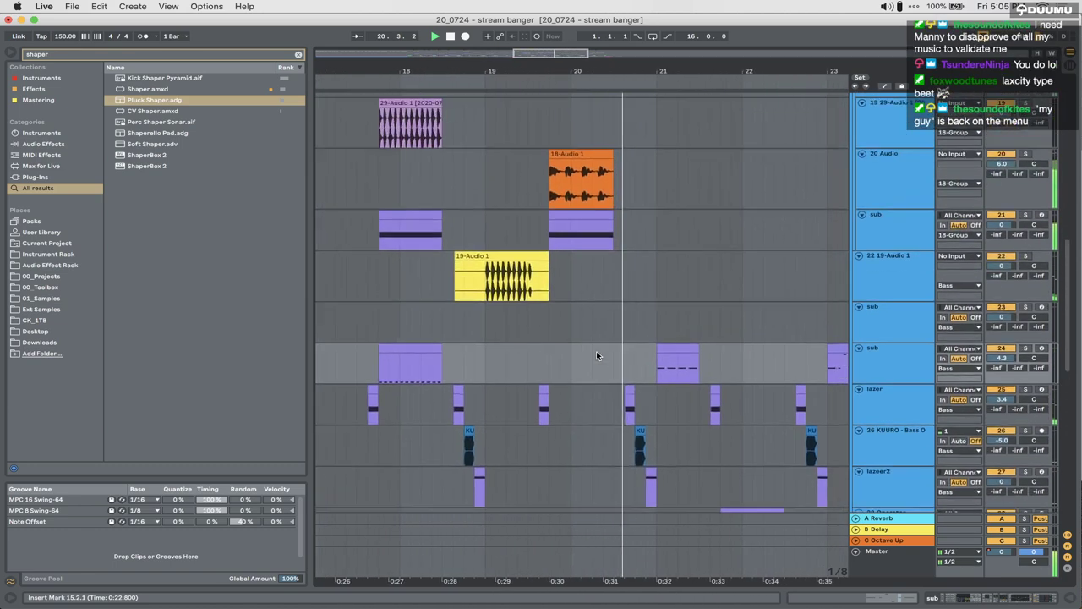
{"action": "scroll", "coordinate": [596, 350], "scroll_direction": "up", "scroll_amount": 5}
{"action": "scroll", "coordinate": [596, 351], "scroll_direction": "down", "scroll_amount": 4}
{"action": "scroll", "coordinate": [606, 350], "scroll_direction": "right", "scroll_amount": 4}
{"action": "scroll", "coordinate": [606, 350], "scroll_direction": "down", "scroll_amount": 2}
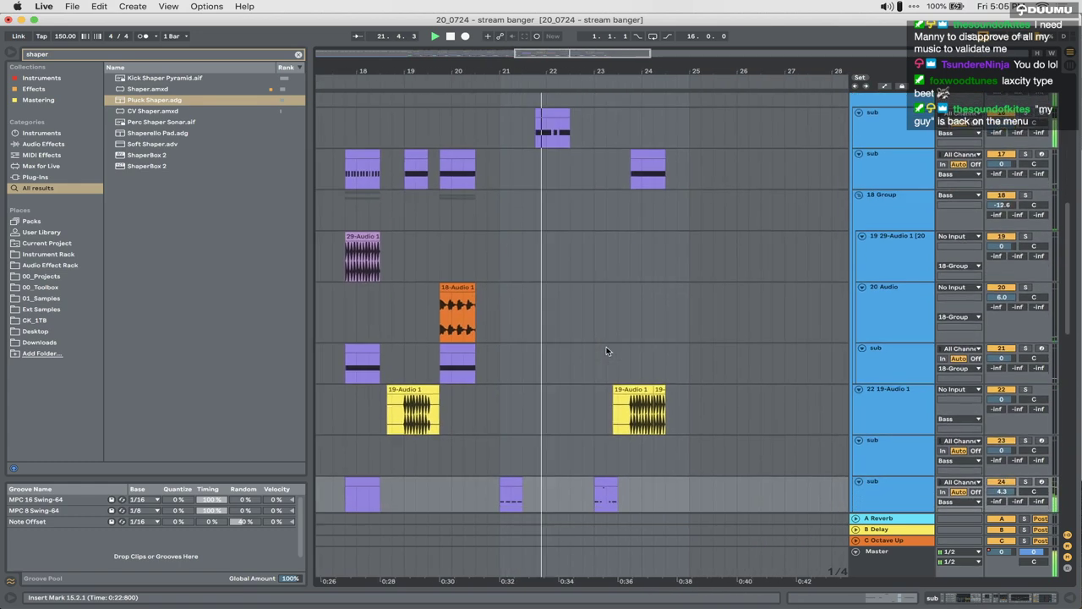
{"action": "scroll", "coordinate": [605, 351], "scroll_direction": "down", "scroll_amount": 2}
{"action": "scroll", "coordinate": [605, 350], "scroll_direction": "left", "scroll_amount": 2}
Step: Check sub track 24's clip at bar 21, and audition sub track 23's clip at bar 9 soloed
{"action": "left_click_drag", "start_coordinate": [524, 467], "coordinate": [528, 490]}
{"action": "key", "text": "space"}
{"action": "key", "text": "space"}
{"action": "scroll", "coordinate": [528, 491], "scroll_direction": "left", "scroll_amount": 10}
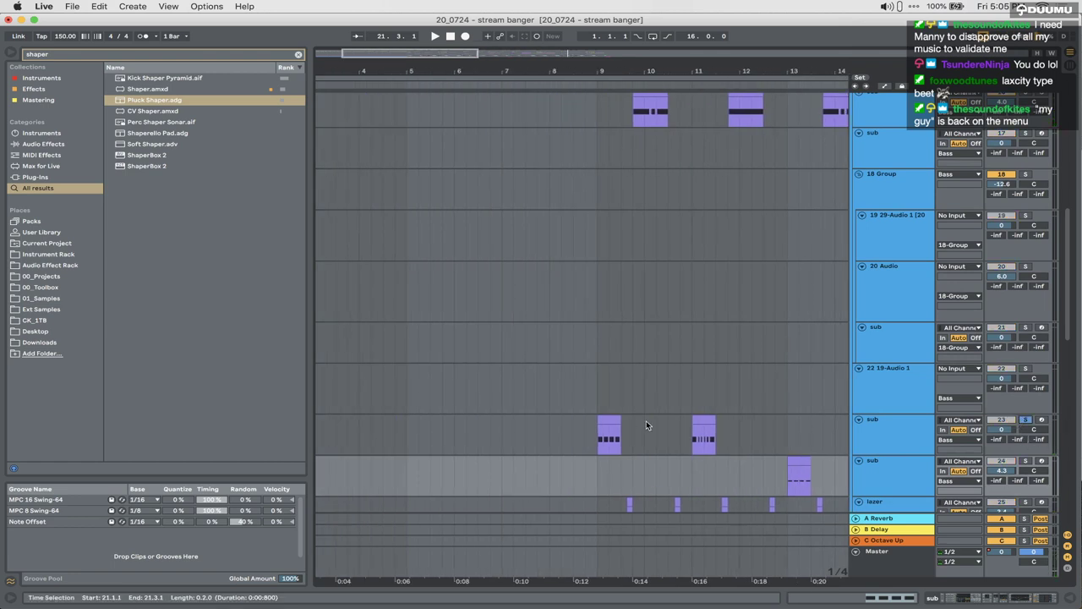
{"action": "left_click", "coordinate": [610, 431]}
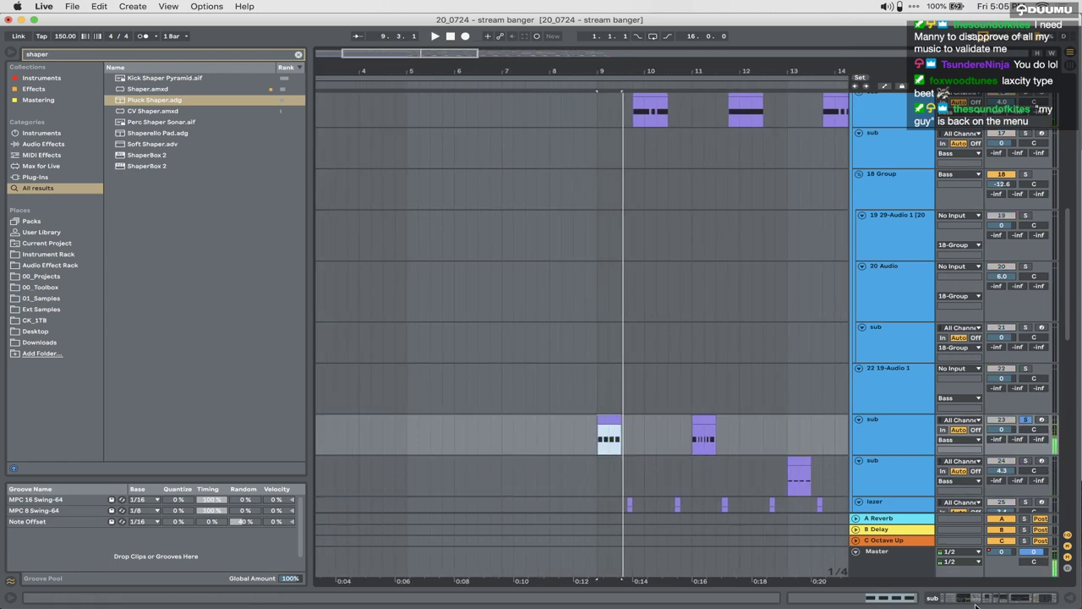
Step: On sub track 23, set EQ Eight's band 4 to 3.37 kHz and 4.09 dB, and raise the OTT Amount to 100%
{"action": "left_click", "coordinate": [975, 606]}
{"action": "scroll", "coordinate": [828, 596], "scroll_direction": "right", "scroll_amount": 3}
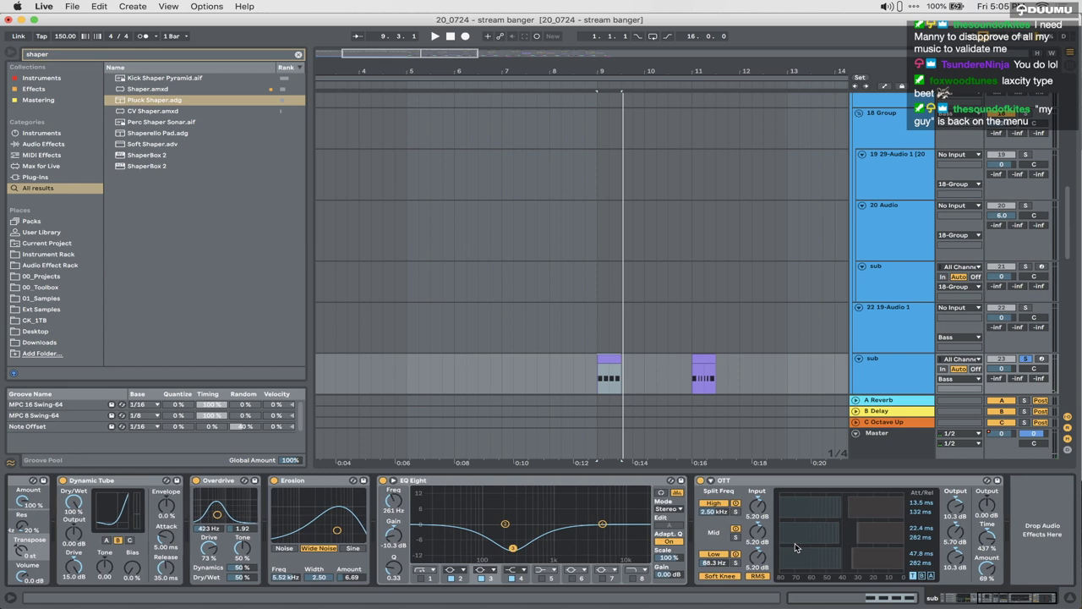
{"action": "left_click_drag", "start_coordinate": [601, 524], "coordinate": [589, 514]}
{"action": "left_click_drag", "start_coordinate": [986, 500], "coordinate": [987, 491]}
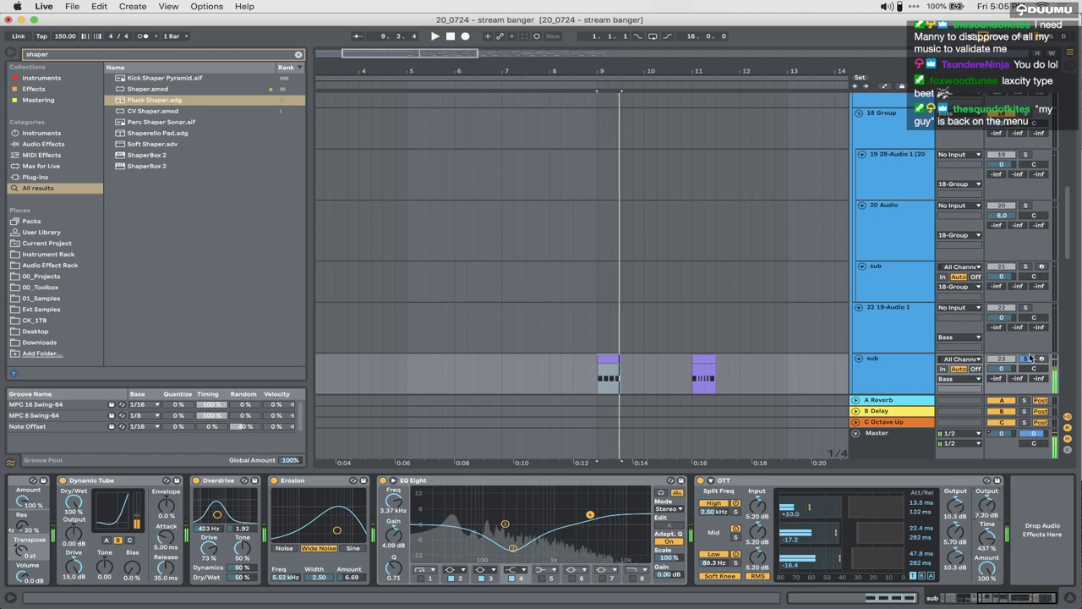
Step: Unsolo sub track 23, set its volume to 1.2 dB and EQ Eight's band 2 to 93.8 Hz and -4.59 dB
{"action": "left_click", "coordinate": [1025, 358]}
{"action": "left_click_drag", "start_coordinate": [1002, 369], "coordinate": [1002, 343]}
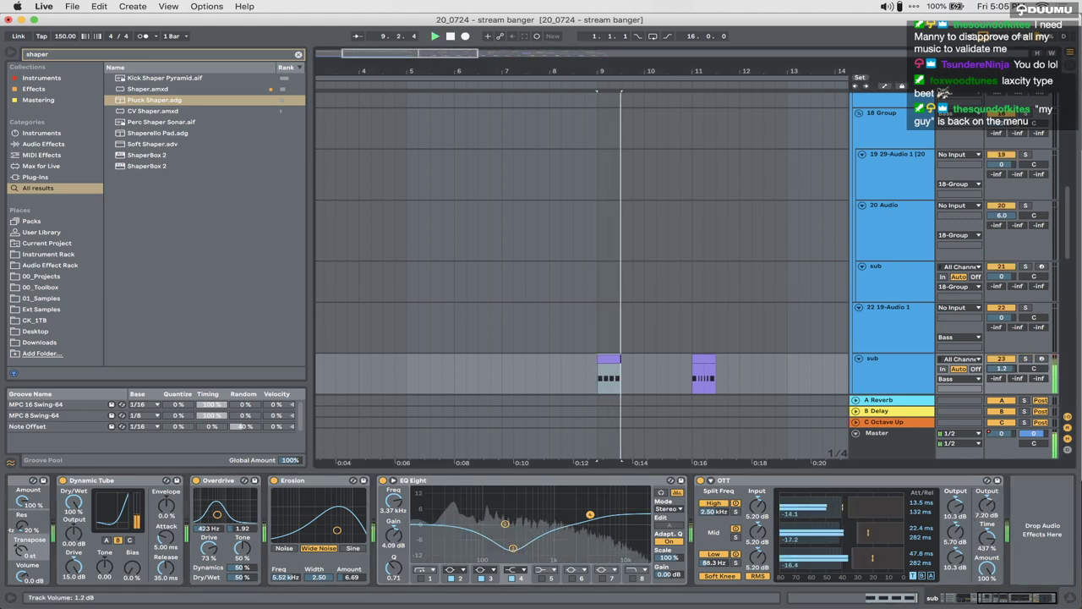
{"action": "key", "text": "space"}
{"action": "left_click_drag", "start_coordinate": [505, 526], "coordinate": [482, 535]}
{"action": "key", "text": "space"}
Step: Try a different Coarse tuning on Operator's oscillator B in sub track 23, comparing it soloed and in the full mix
{"action": "scroll", "coordinate": [481, 534], "scroll_direction": "left", "scroll_amount": 10}
{"action": "key", "text": "space"}
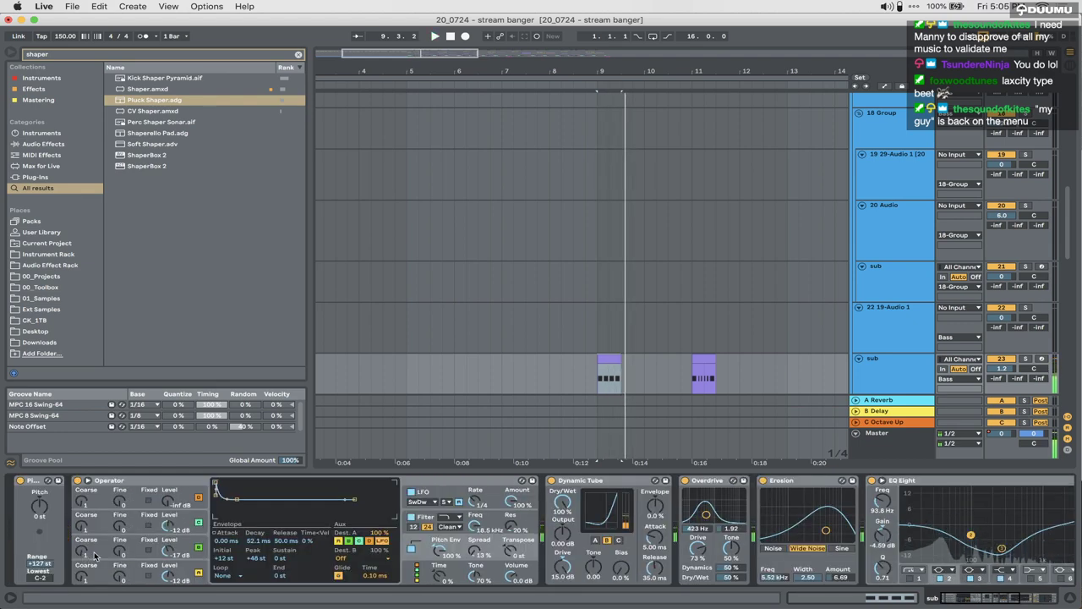
{"action": "left_click", "coordinate": [82, 550]}
{"action": "key", "text": "space"}
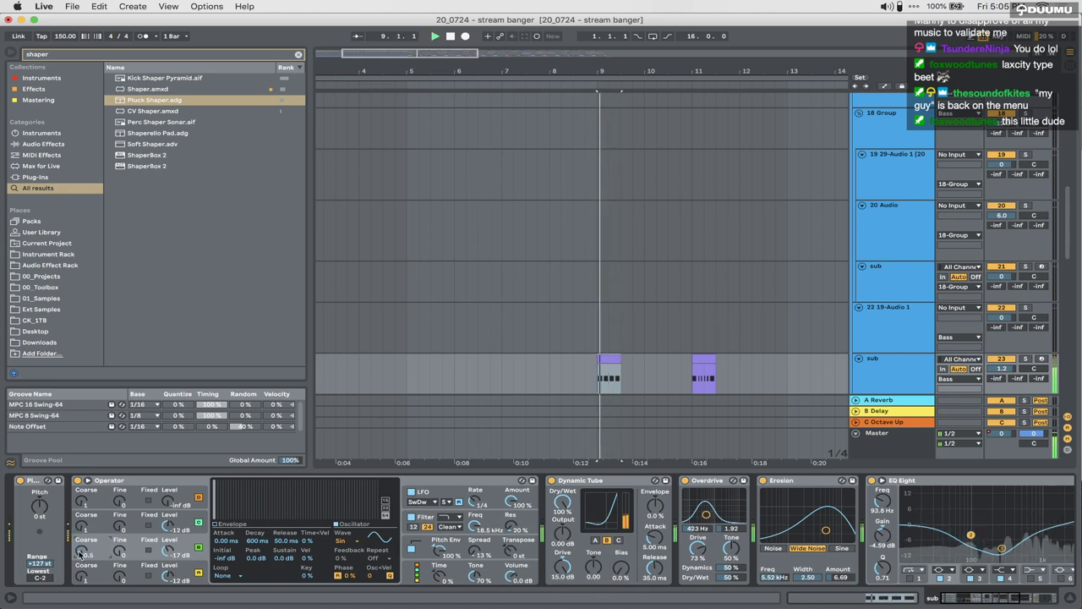
{"action": "left_click", "coordinate": [1025, 358]}
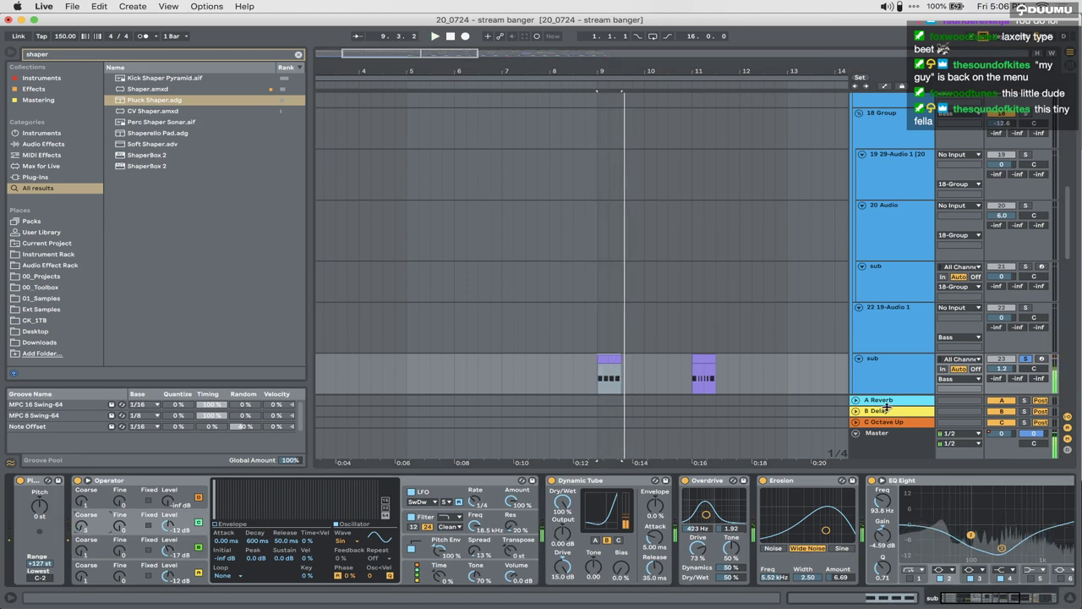
{"action": "left_click", "coordinate": [1025, 359]}
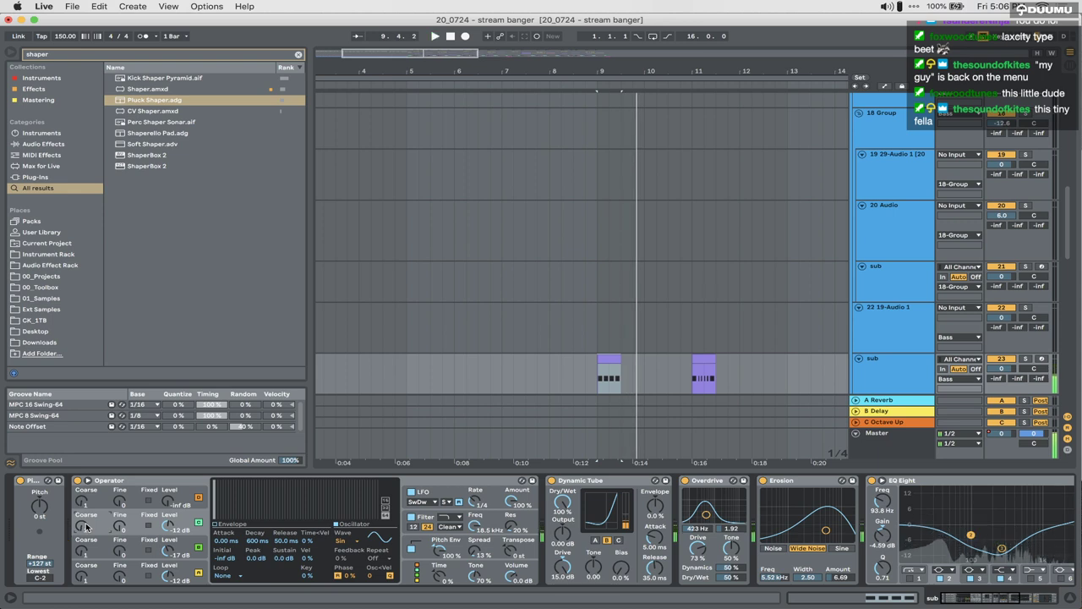
Step: Set sub track 23's Overdrive to 94% drive, 685 Hz and 8.29 bandwidth while soloed, toggle the effect and unsolo the track
{"action": "left_click", "coordinate": [1024, 360]}
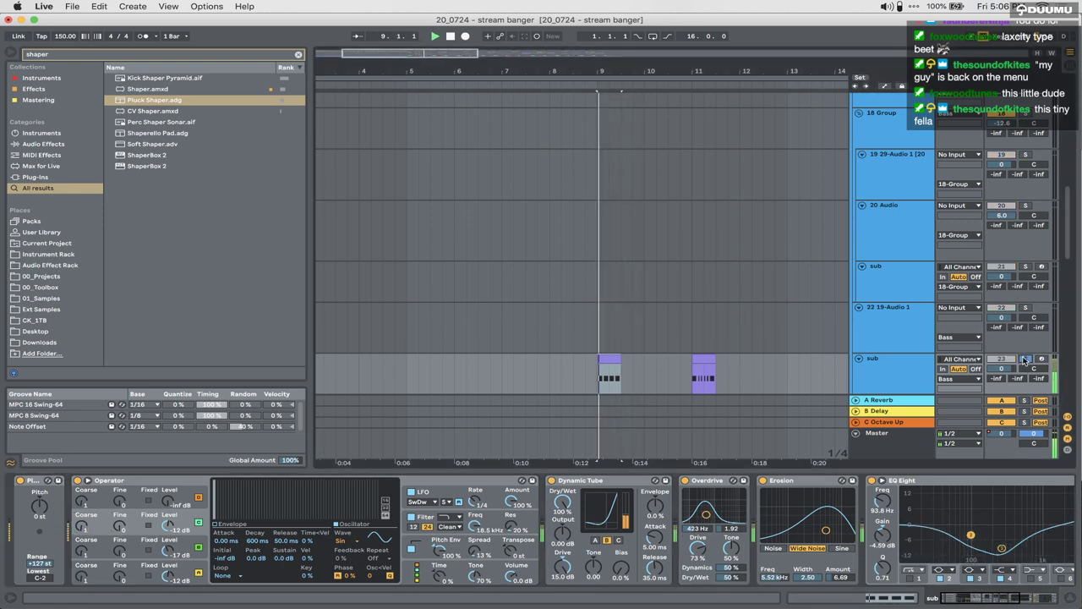
{"action": "key", "text": "super+f"}
{"action": "left_click_drag", "start_coordinate": [698, 550], "coordinate": [698, 541]}
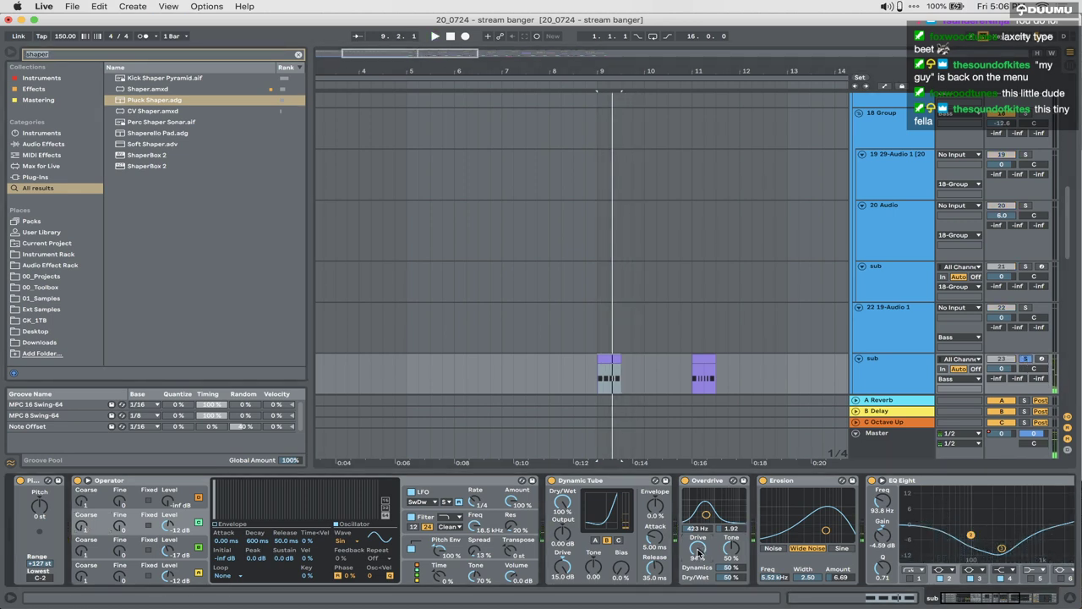
{"action": "left_click_drag", "start_coordinate": [712, 491], "coordinate": [710, 493]}
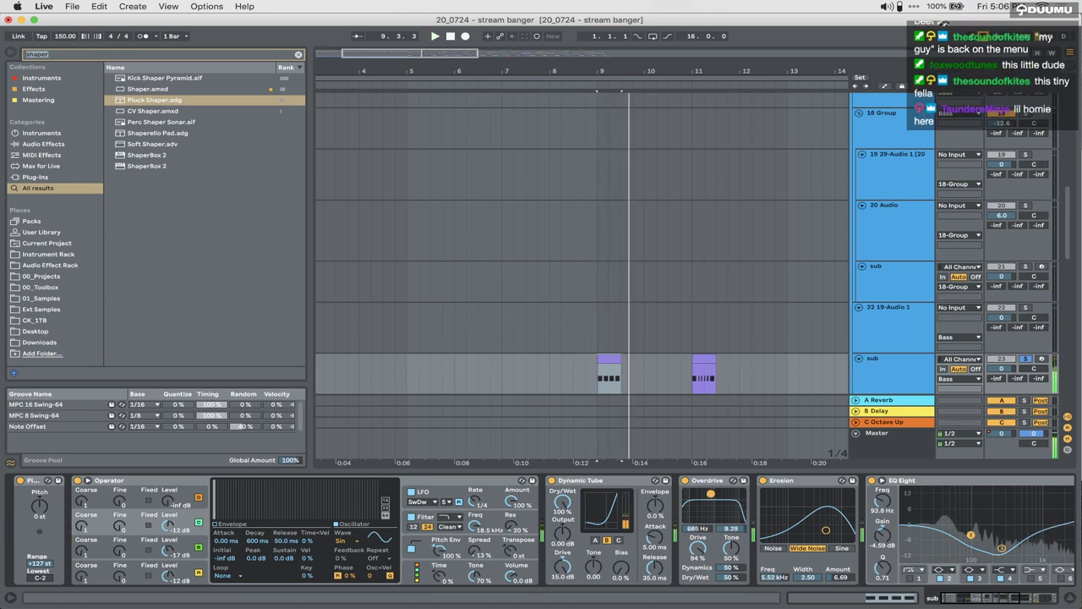
{"action": "left_click", "coordinate": [685, 481]}
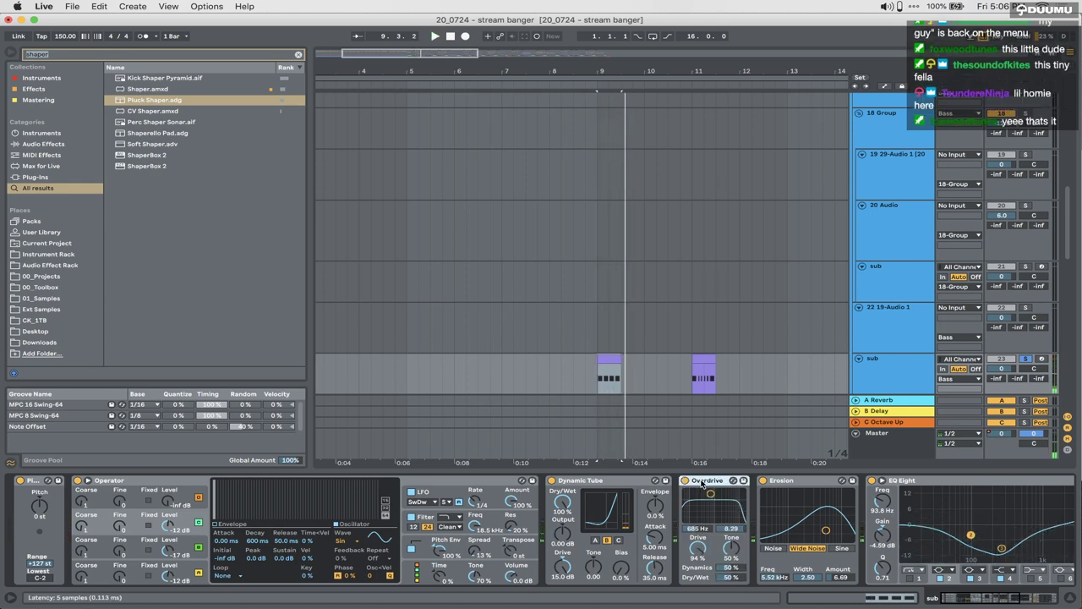
{"action": "left_click", "coordinate": [1025, 360]}
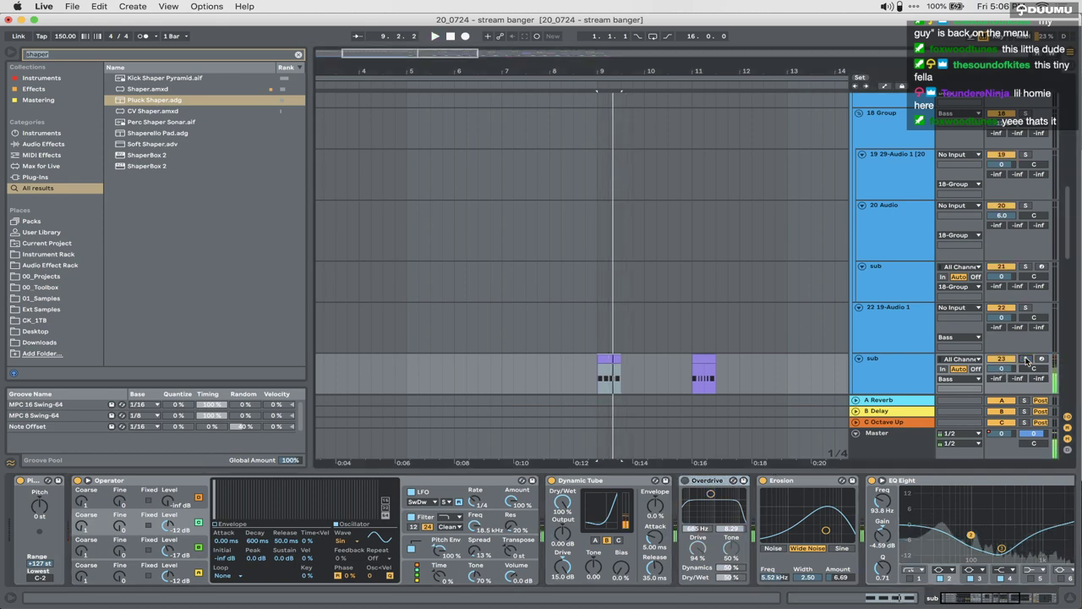
Step: Set the decay of Operator's pitch envelope in sub track 23 to 134 ms while soloed, and unsolo the track
{"action": "left_click", "coordinate": [385, 551]}
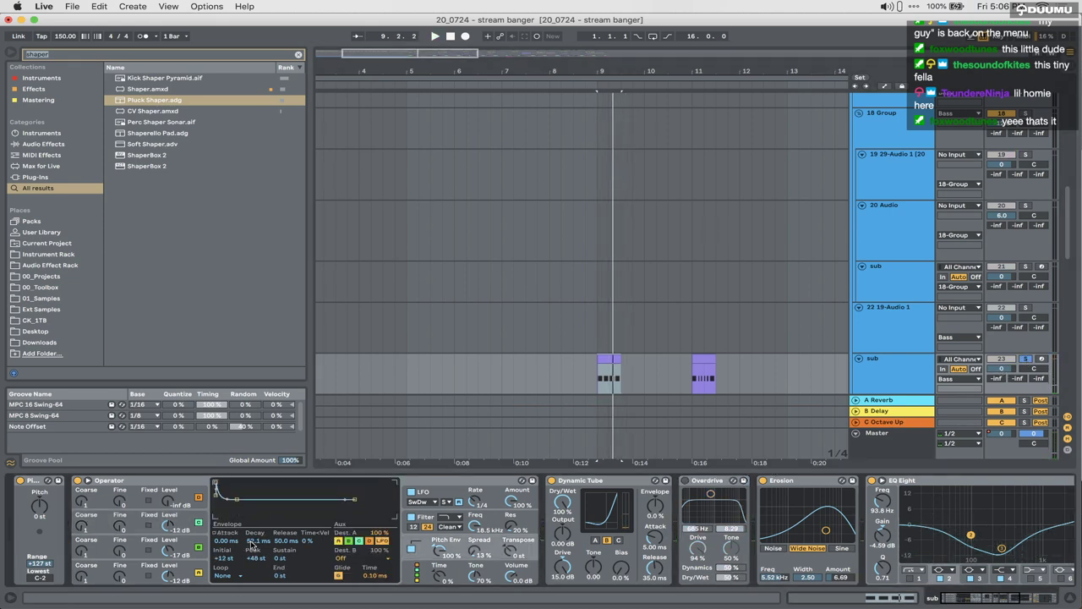
{"action": "key", "text": "space"}
{"action": "mouse_move", "coordinate": [251, 541]}
{"action": "left_mouse_down"}
{"action": "mouse_move", "coordinate": [251, 515]}
{"action": "mouse_move", "coordinate": [256, 536]}
{"action": "left_mouse_up"}
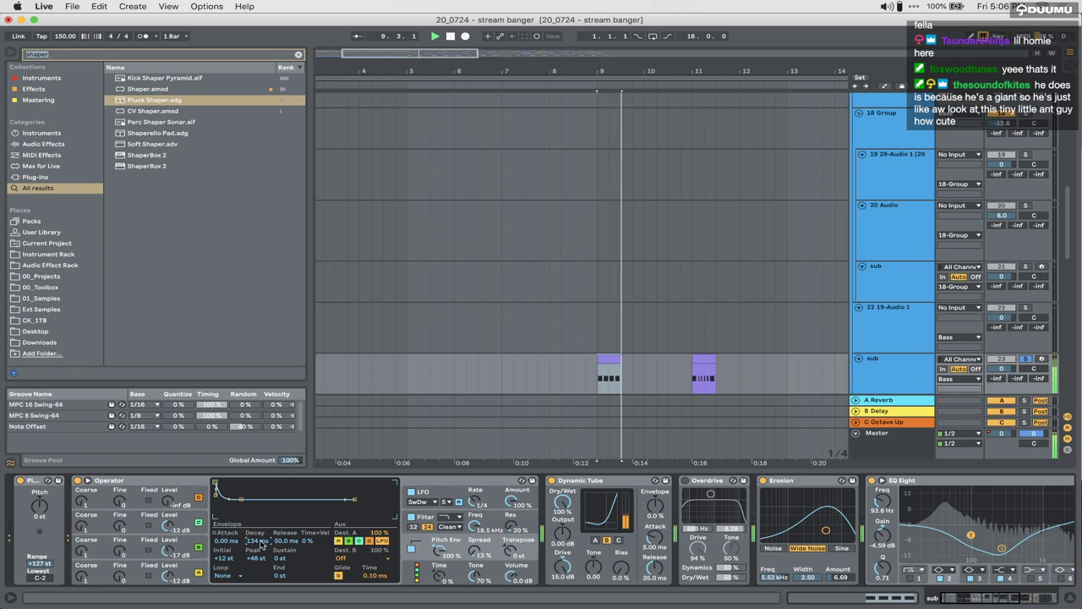
{"action": "left_click", "coordinate": [1025, 359]}
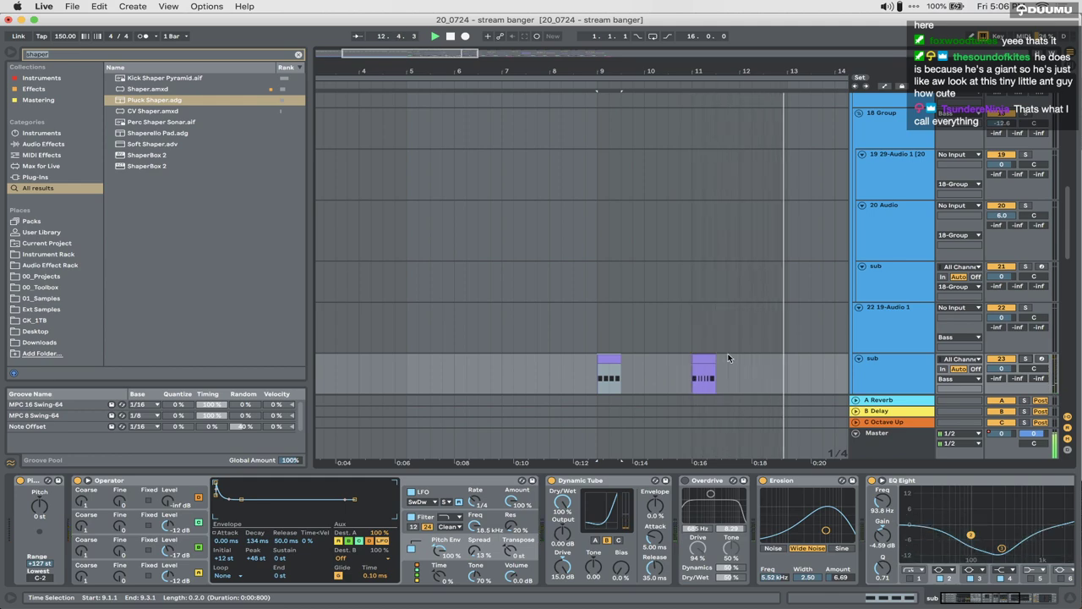
Step: Move the sub clips at bars 23 and 21 from sub track 24 up to sub track 23
{"action": "scroll", "coordinate": [773, 332], "scroll_direction": "down", "scroll_amount": 5}
{"action": "scroll", "coordinate": [727, 357], "scroll_direction": "up", "scroll_amount": 4}
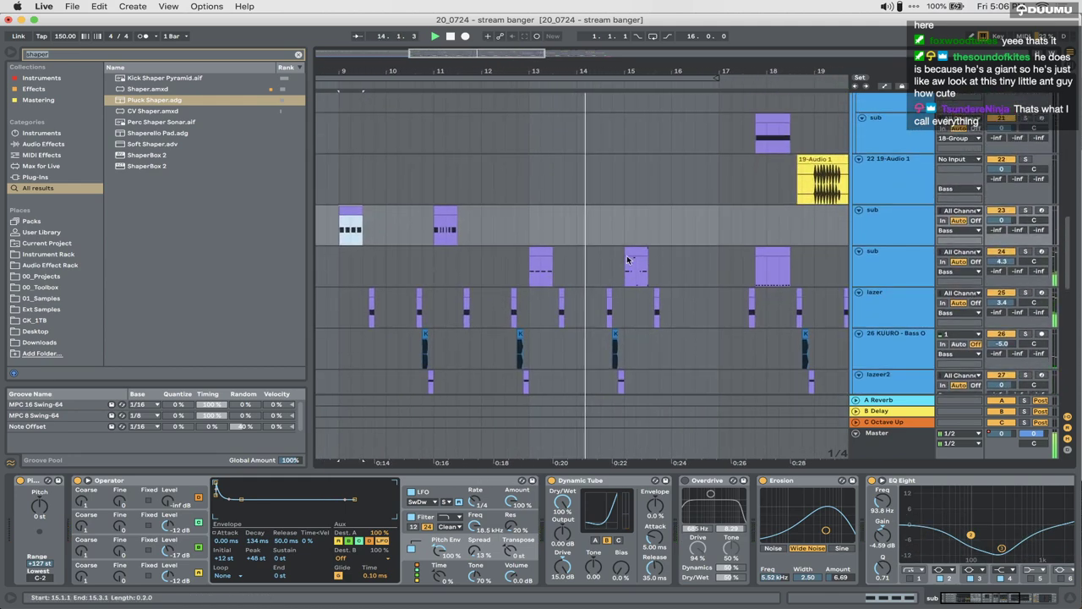
{"action": "left_click", "coordinate": [540, 252]}
{"action": "scroll", "coordinate": [540, 253], "scroll_direction": "right", "scroll_amount": 2}
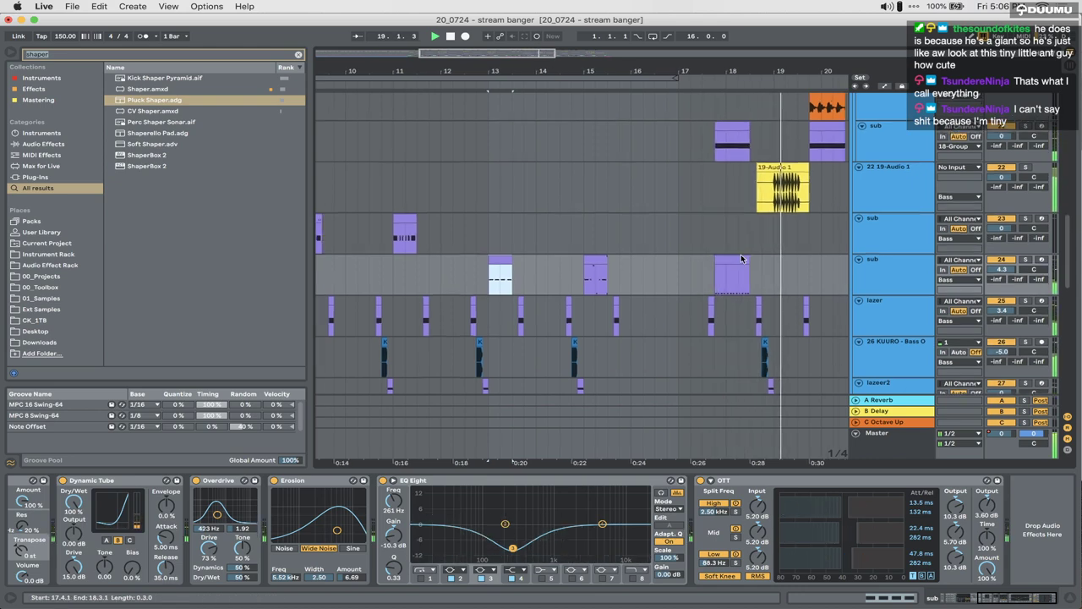
{"action": "scroll", "coordinate": [727, 271], "scroll_direction": "right", "scroll_amount": 2}
{"action": "scroll", "coordinate": [727, 270], "scroll_direction": "up", "scroll_amount": 1}
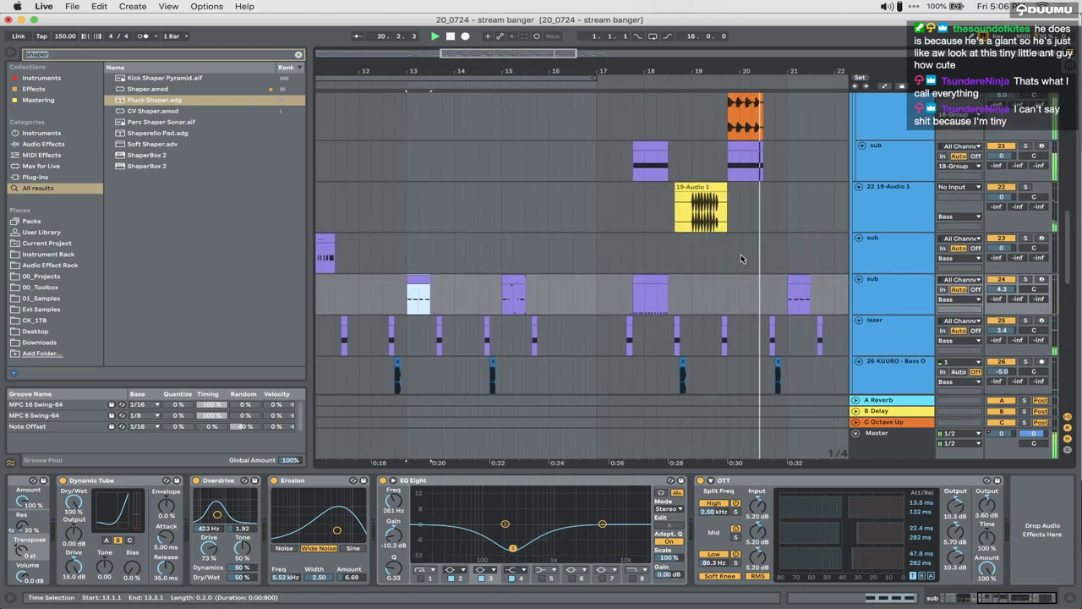
{"action": "scroll", "coordinate": [741, 257], "scroll_direction": "down", "scroll_amount": 3}
{"action": "scroll", "coordinate": [740, 258], "scroll_direction": "right", "scroll_amount": 4}
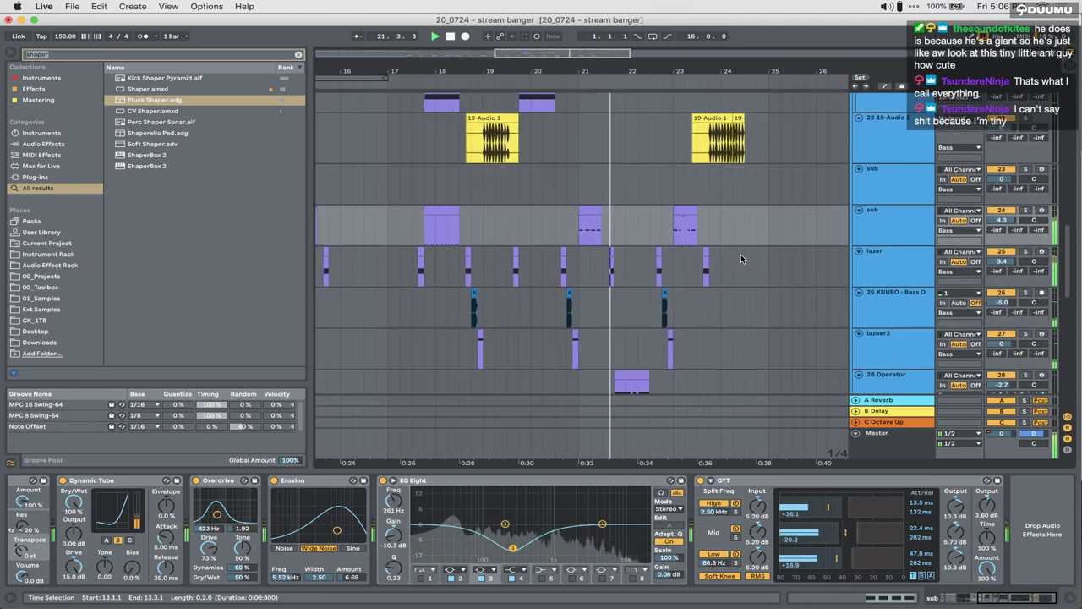
{"action": "left_click_drag", "start_coordinate": [685, 224], "coordinate": [684, 169]}
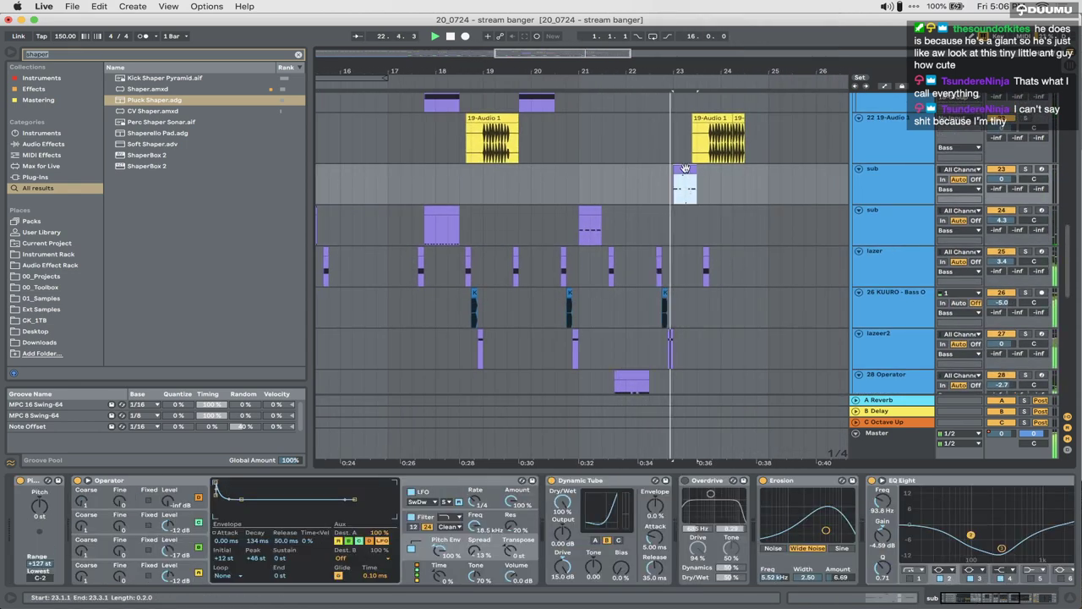
{"action": "left_click", "coordinate": [596, 187]}
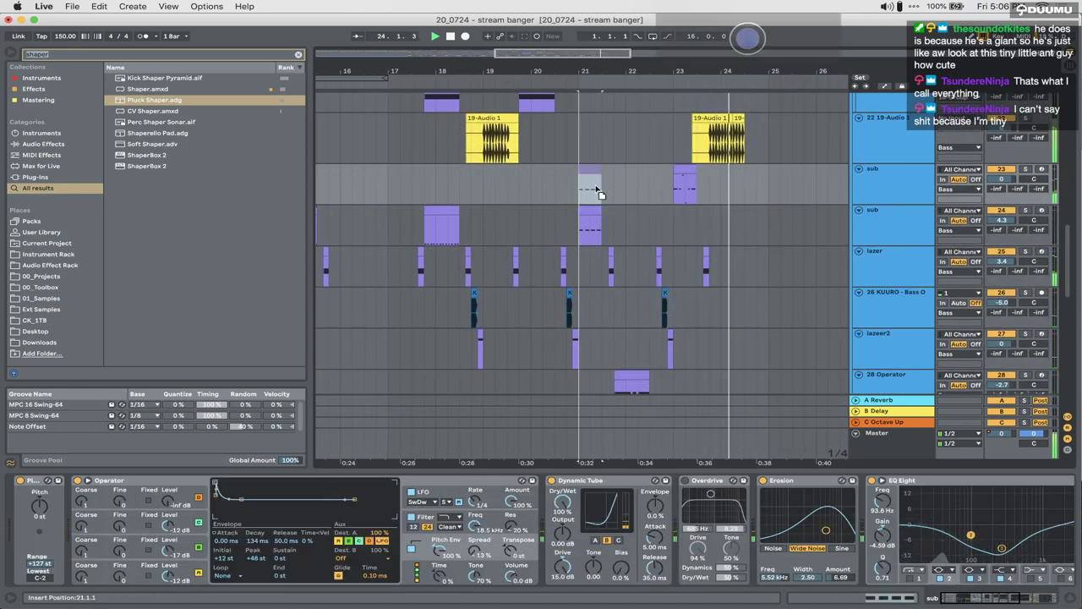
{"action": "left_click_drag", "start_coordinate": [599, 195], "coordinate": [597, 188]}
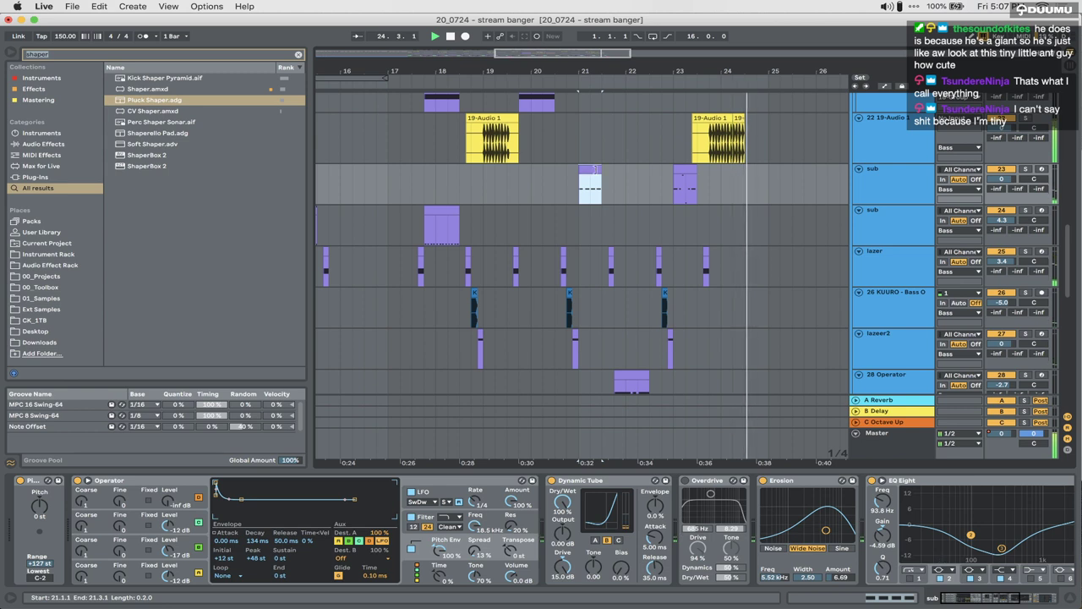
Step: Stop playback, duplicate sub track 23 with its clips and devices, and solo the copy
{"action": "key", "text": "space"}
{"action": "left_click", "coordinate": [904, 197]}
{"action": "scroll", "coordinate": [652, 249], "scroll_direction": "left", "scroll_amount": 5}
{"action": "scroll", "coordinate": [651, 249], "scroll_direction": "down", "scroll_amount": 3}
{"action": "left_click", "coordinate": [919, 218]}
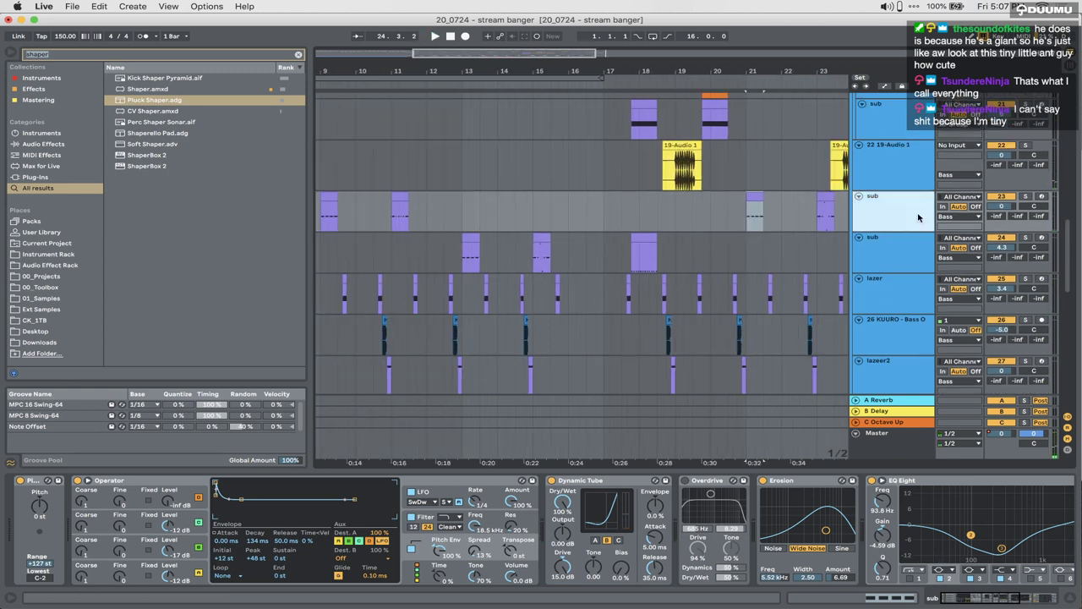
{"action": "key", "text": "super+d"}
{"action": "left_click", "coordinate": [1024, 239]}
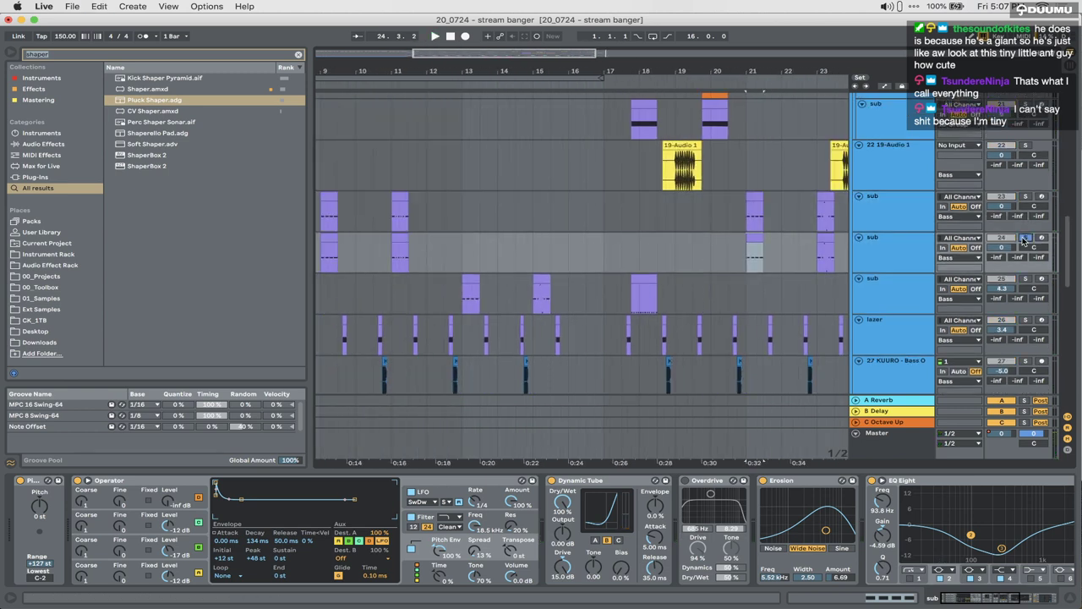
Step: Remove Dynamic Tube, Overdrive, Erosion and EQ Eight from the duplicated sub track 24, keeping Operator and OTT
{"action": "left_click", "coordinate": [755, 239]}
{"action": "scroll", "coordinate": [531, 265], "scroll_direction": "left", "scroll_amount": 4}
{"action": "left_click", "coordinate": [452, 241]}
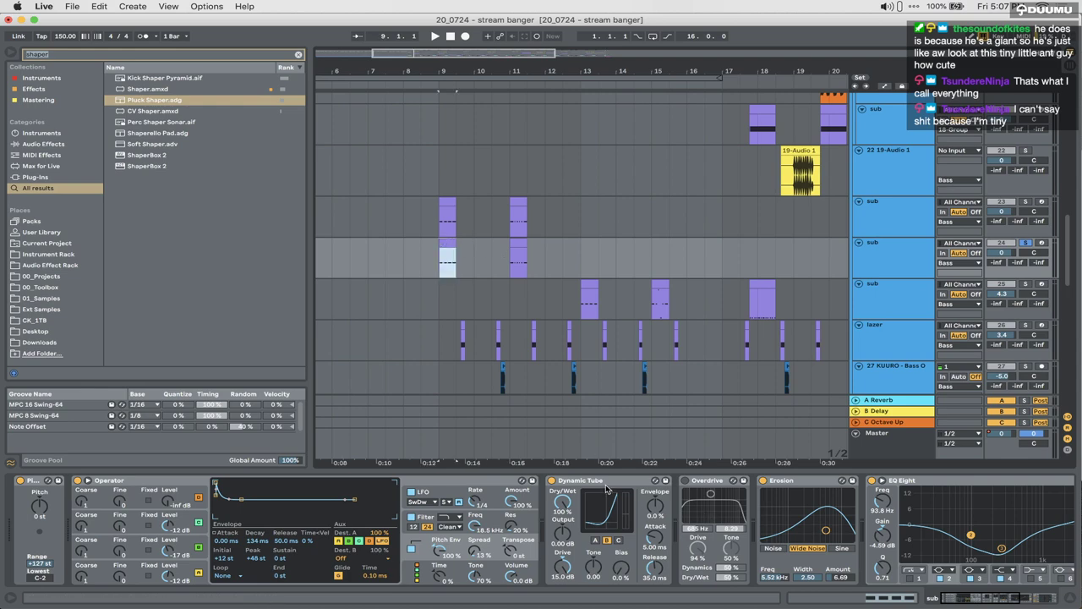
{"action": "scroll", "coordinate": [601, 488], "scroll_direction": "right", "scroll_amount": 5}
{"action": "left_click", "coordinate": [555, 483], "text": "shift"}
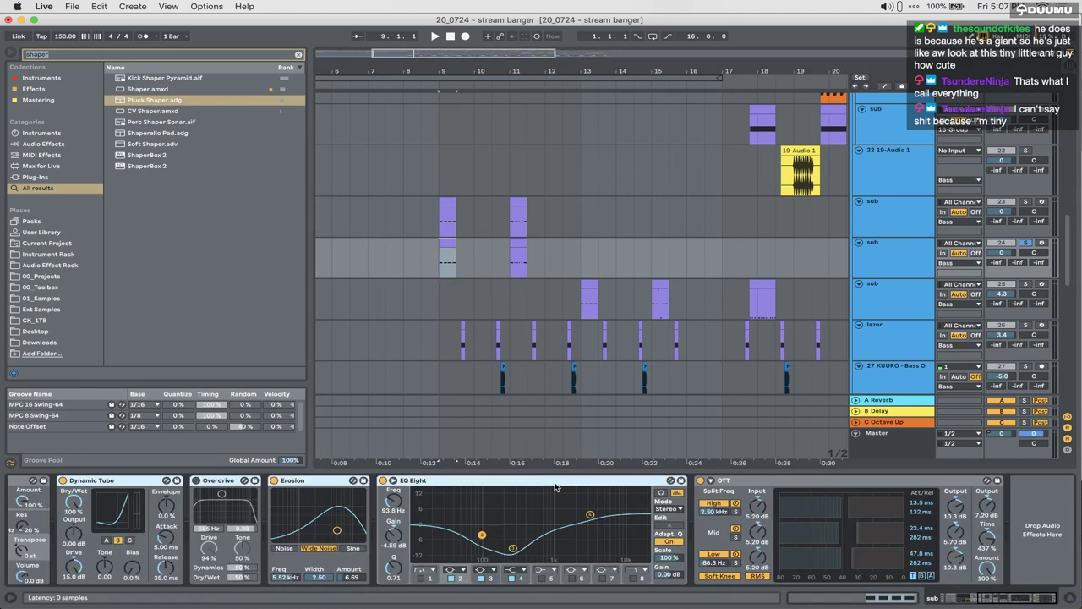
{"action": "key", "text": "Delete"}
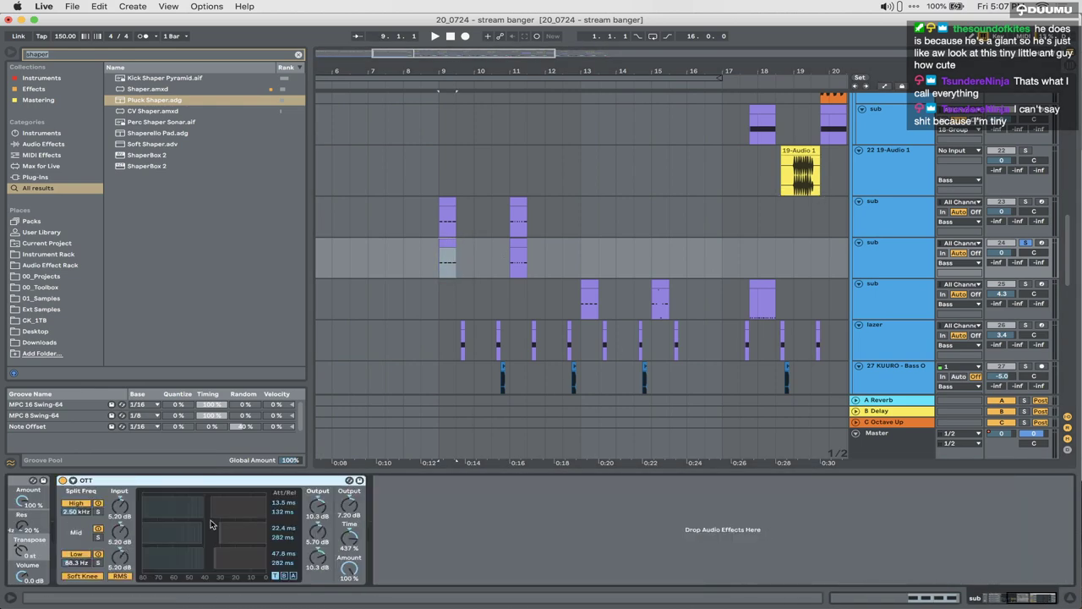
Step: In sub track 24's Operator, disable oscillators B, C and D and set oscillator A's waveform to white noise (NoW)
{"action": "scroll", "coordinate": [211, 524], "scroll_direction": "left", "scroll_amount": 5}
{"action": "left_click", "coordinate": [196, 497]}
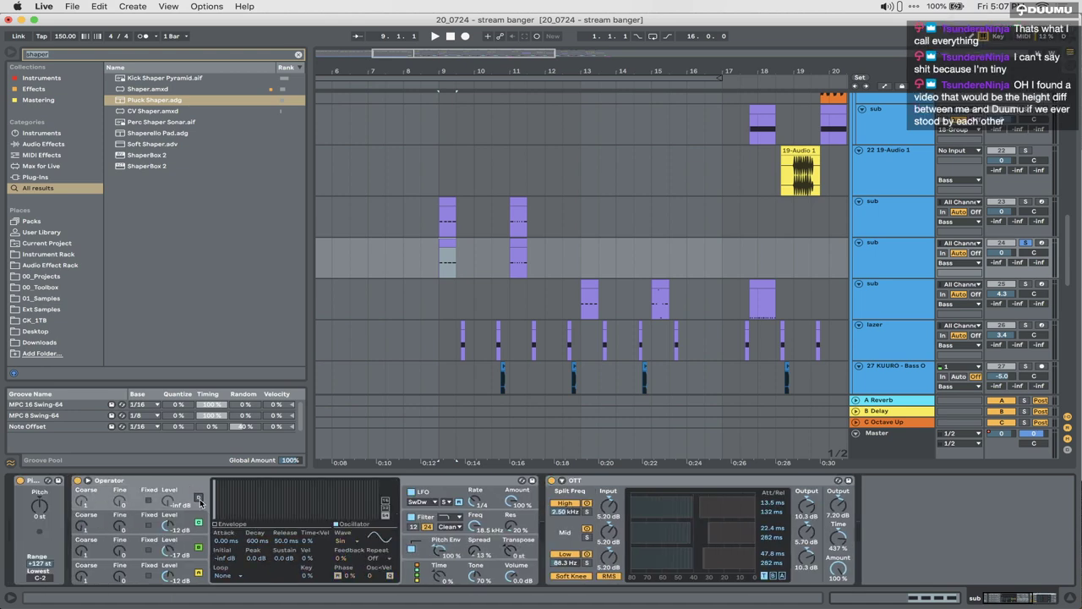
{"action": "left_click", "coordinate": [196, 523]}
{"action": "left_click", "coordinate": [196, 546]}
{"action": "left_click", "coordinate": [200, 570]}
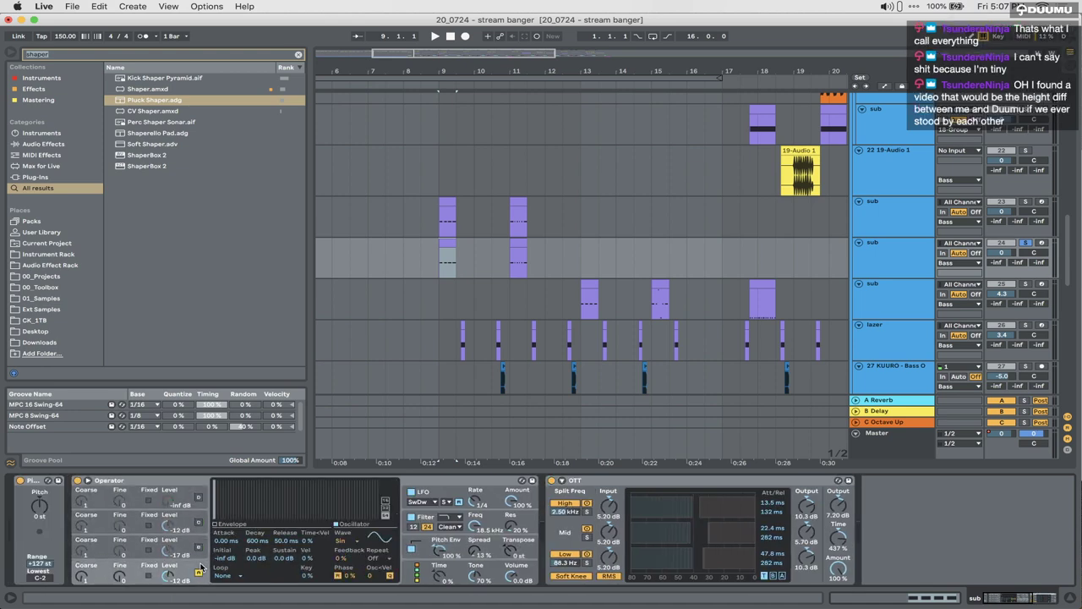
{"action": "left_click", "coordinate": [342, 542]}
{"action": "left_click", "coordinate": [355, 519]}
{"action": "key", "text": "space"}
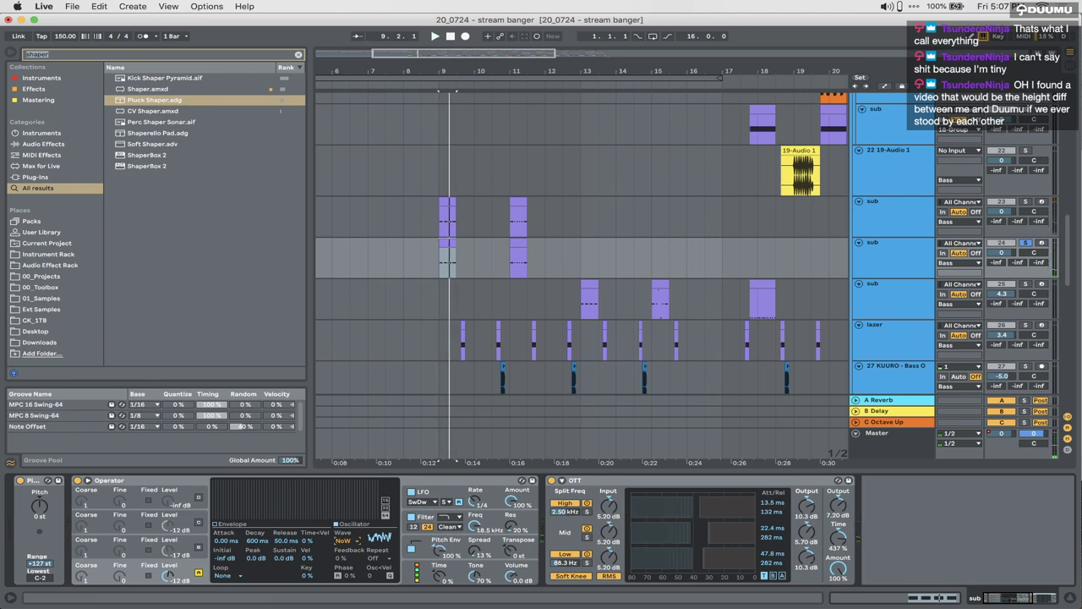
Step: Set sub track 24's volume to -18 dB and OTT's low output to -24 dB, and add EQ Eight with a 267 Hz low cut
{"action": "left_click_drag", "start_coordinate": [1007, 252], "coordinate": [1007, 283]}
{"action": "type", "text": "eq"}
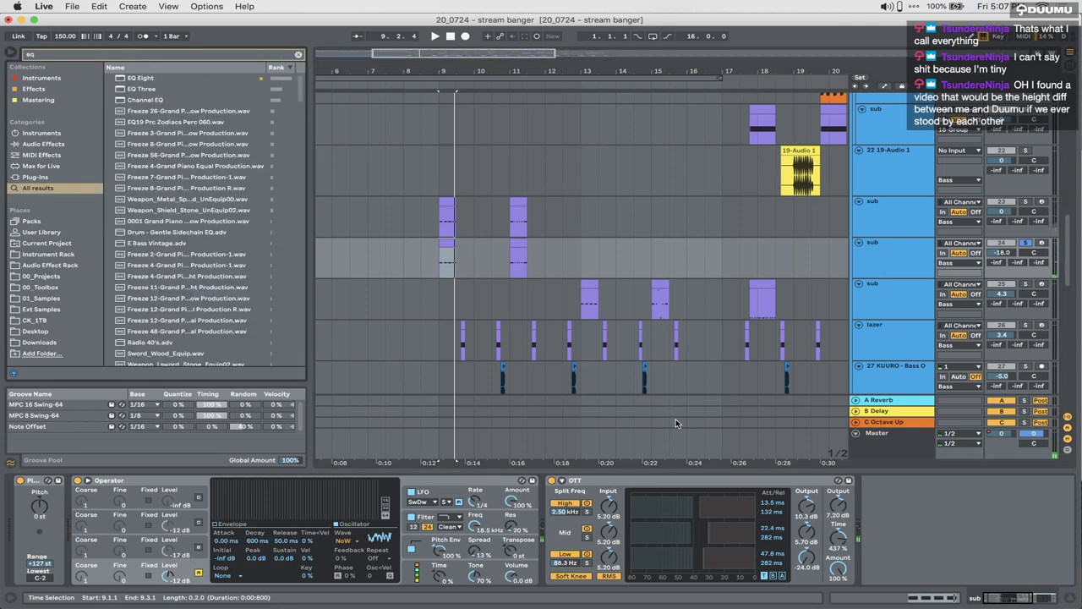
{"action": "key", "text": "Down"}
{"action": "key", "text": "Return"}
{"action": "left_click", "coordinate": [803, 578]}
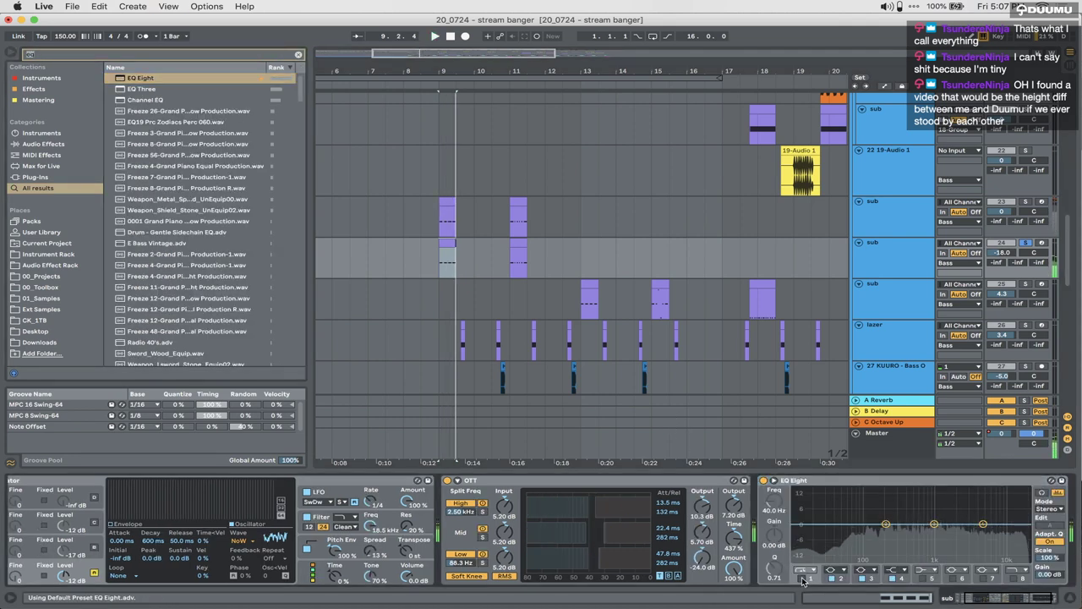
{"action": "left_click_drag", "start_coordinate": [834, 525], "coordinate": [895, 559]}
Step: Unsolo sub track 24 and balance the layers in the mix, setting track 24 to -15.8 dB and track 23 to 2.9 dB
{"action": "key", "text": "alt+space"}
{"action": "left_click", "coordinate": [1025, 242]}
{"action": "key", "text": "alt+space"}
{"action": "left_click_drag", "start_coordinate": [1002, 253], "coordinate": [1002, 205]}
{"action": "key", "text": "alt+space"}
{"action": "key", "text": "alt+space"}
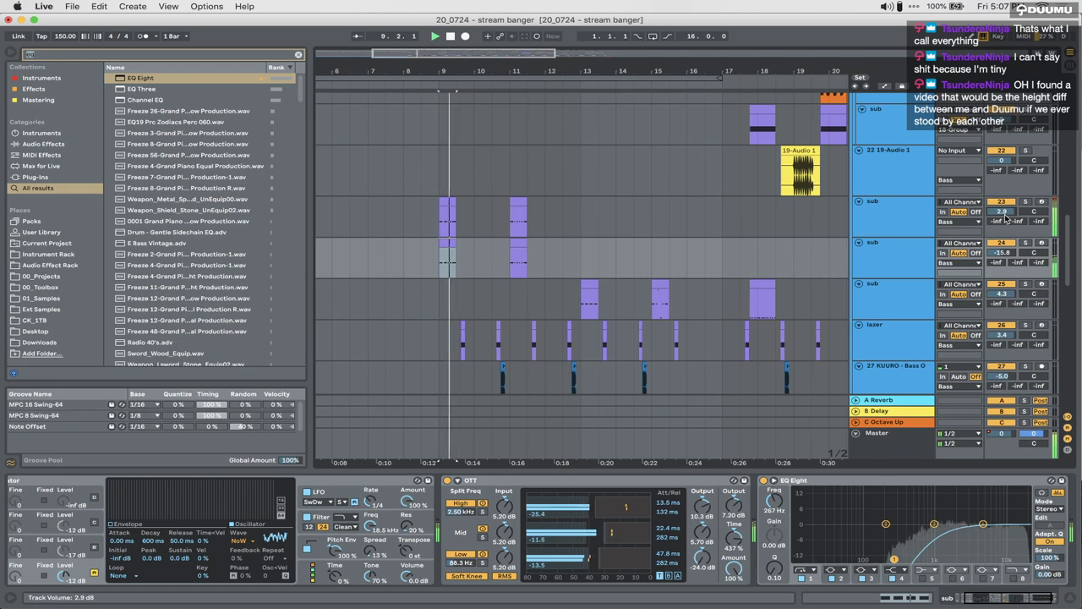
Step: Group sub tracks 23 and 24, add a Saturator to the group, and audition it soloed before returning to the full mix
{"action": "left_click", "coordinate": [896, 222]}
{"action": "left_click", "coordinate": [897, 260], "text": "shift"}
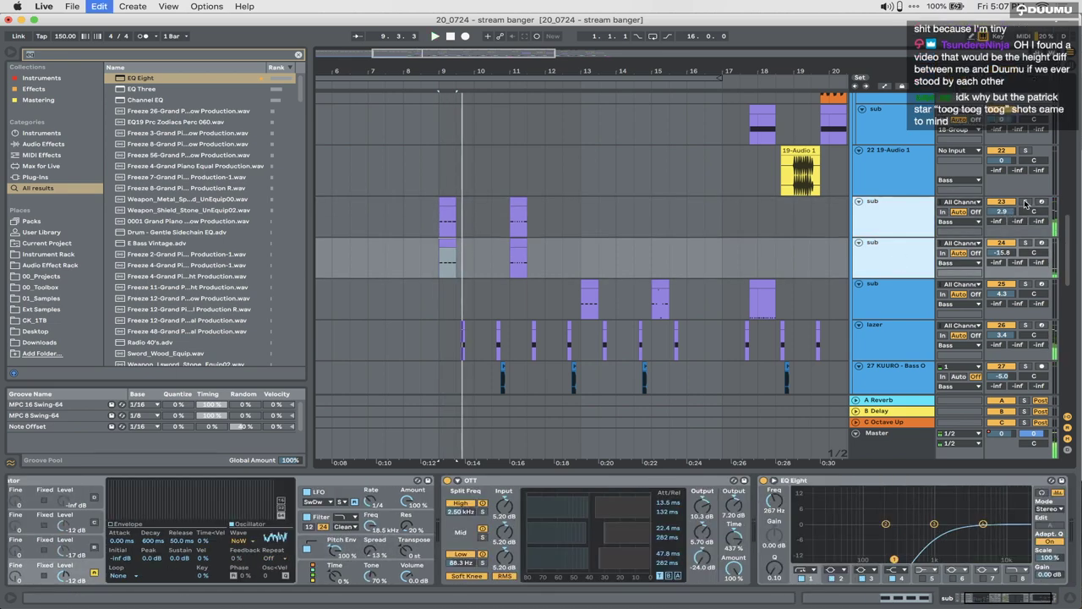
{"action": "key", "text": "super+g"}
{"action": "key", "text": "super+f"}
{"action": "type", "text": "satur"}
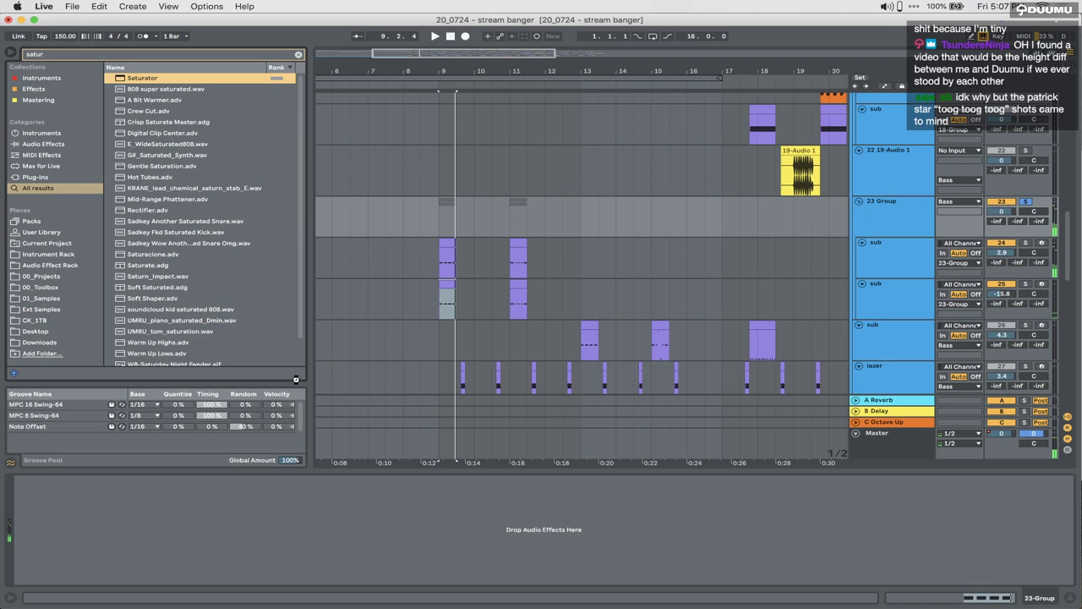
{"action": "key", "text": "Return"}
{"action": "key", "text": "space"}
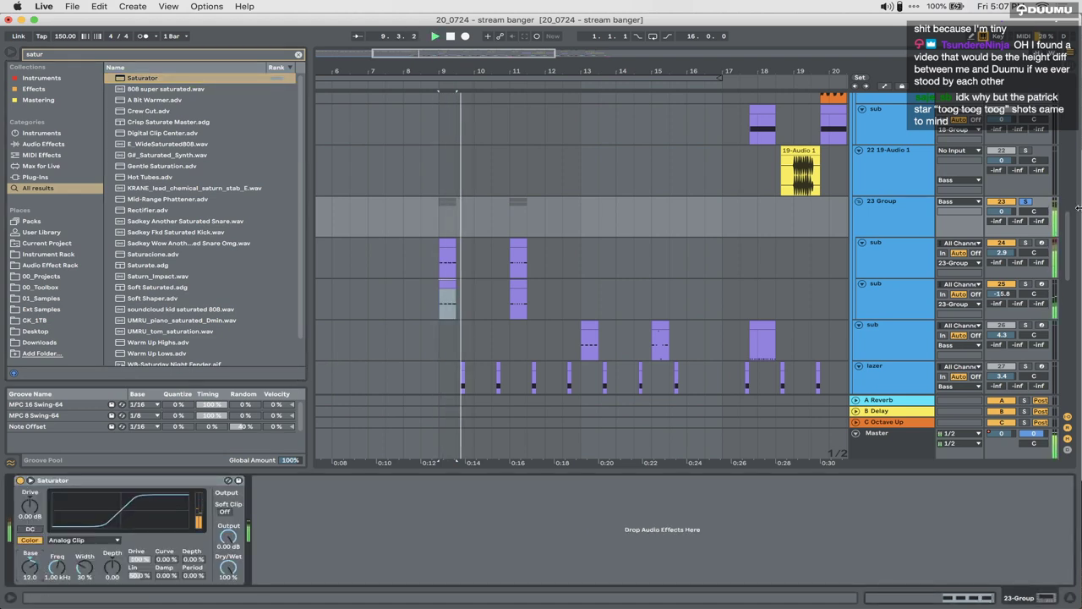
{"action": "left_click", "coordinate": [1026, 202]}
Step: Lower the volumes of Operator tracks 30, 31 and 32 to -5.7, -3.2 and -5.4 dB
{"action": "scroll", "coordinate": [546, 292], "scroll_direction": "down", "scroll_amount": 5}
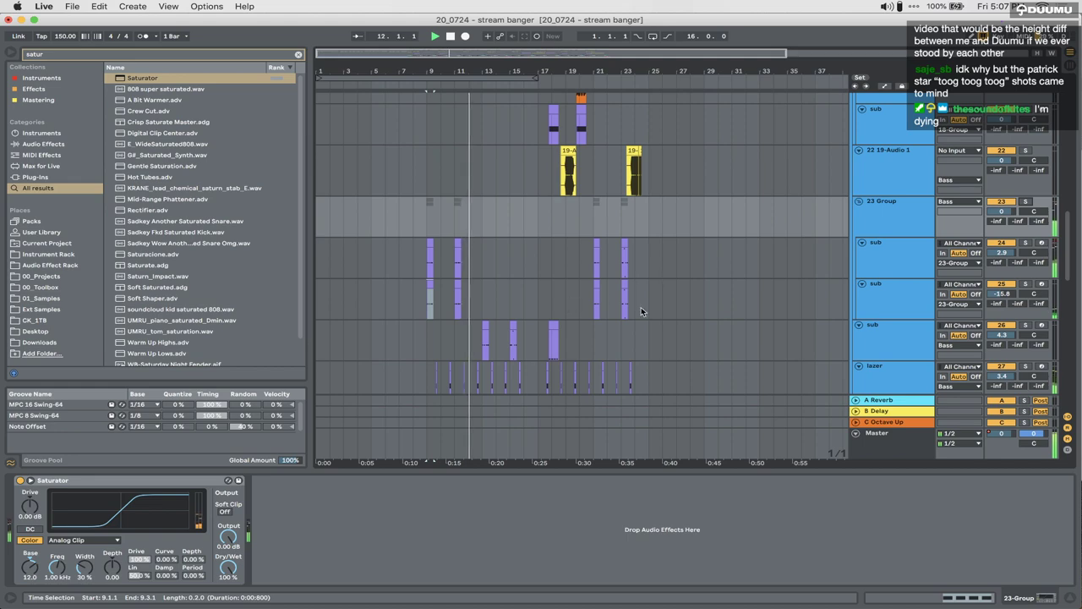
{"action": "scroll", "coordinate": [623, 341], "scroll_direction": "up", "scroll_amount": 3}
{"action": "scroll", "coordinate": [624, 345], "scroll_direction": "down", "scroll_amount": 4}
{"action": "scroll", "coordinate": [625, 343], "scroll_direction": "down", "scroll_amount": 8}
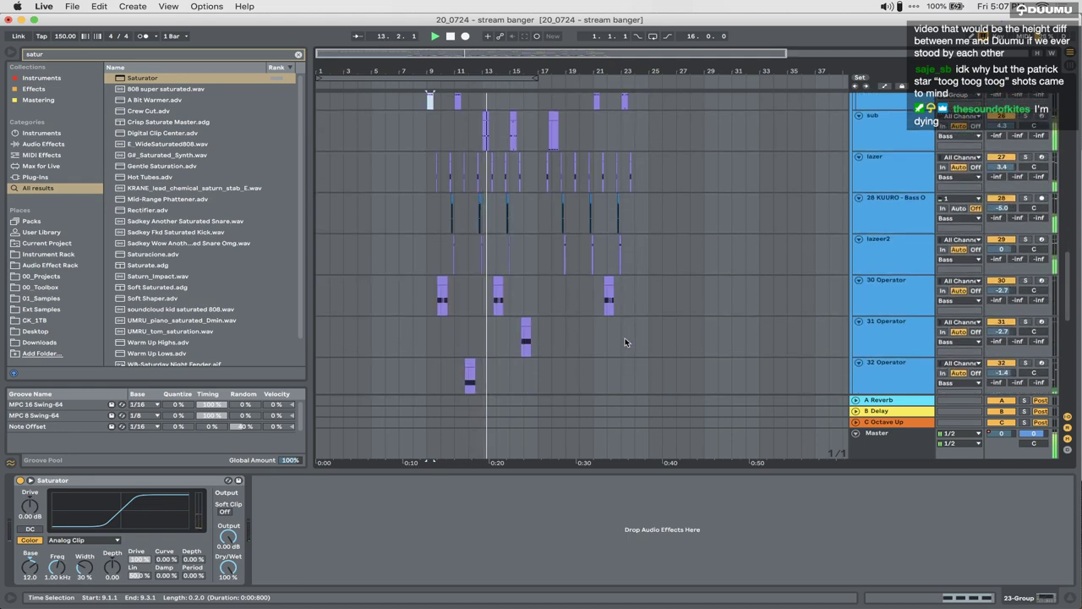
{"action": "left_click_drag", "start_coordinate": [986, 192], "coordinate": [987, 196]}
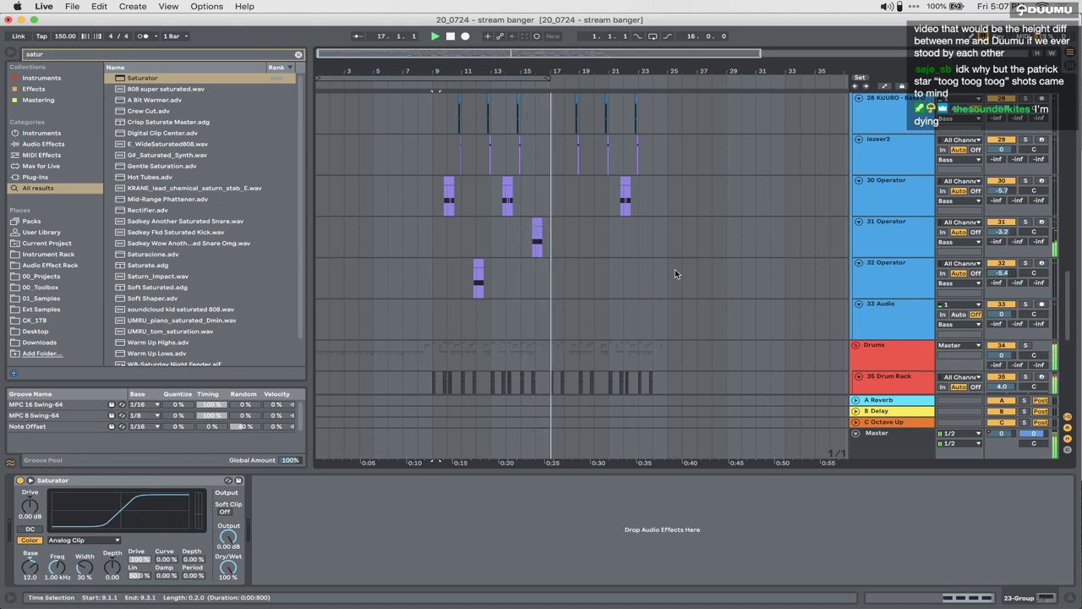
Step: Play through bars 17 to 25 to check the sub, audio and bass clips against the new levels
{"action": "scroll", "coordinate": [574, 269], "scroll_direction": "up", "scroll_amount": 10}
{"action": "scroll", "coordinate": [574, 254], "scroll_direction": "up", "scroll_amount": 5}
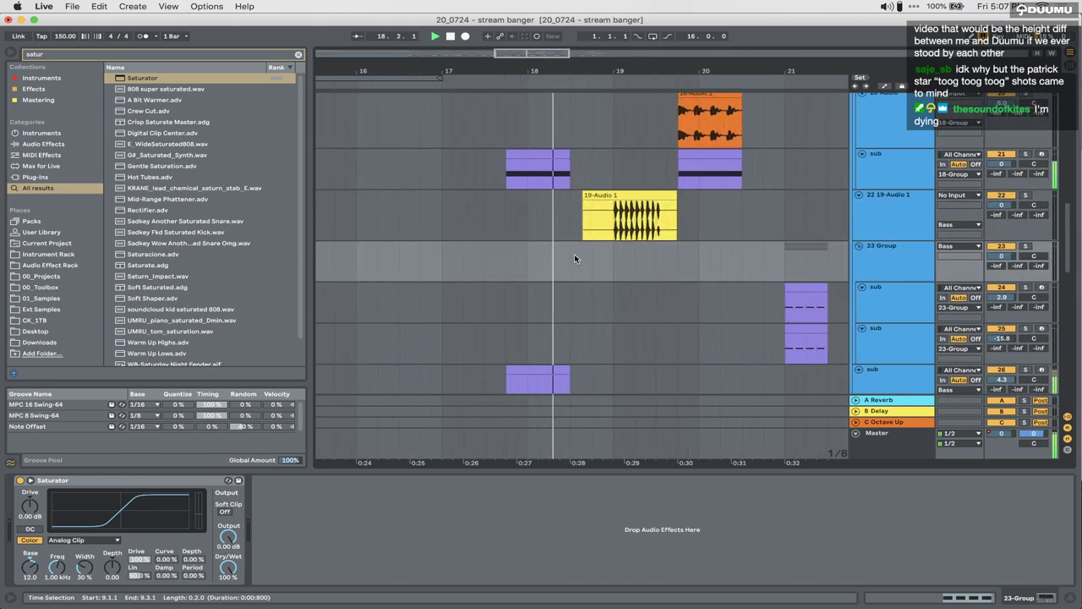
{"action": "scroll", "coordinate": [574, 259], "scroll_direction": "down", "scroll_amount": 4}
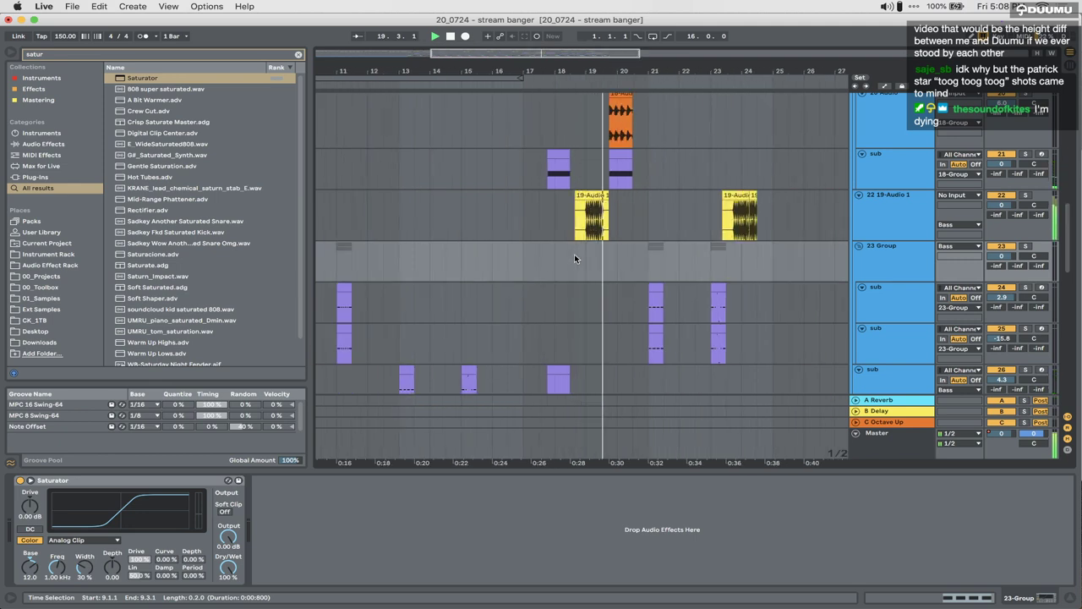
{"action": "scroll", "coordinate": [574, 259], "scroll_direction": "right", "scroll_amount": 2}
{"action": "scroll", "coordinate": [574, 259], "scroll_direction": "up", "scroll_amount": 1}
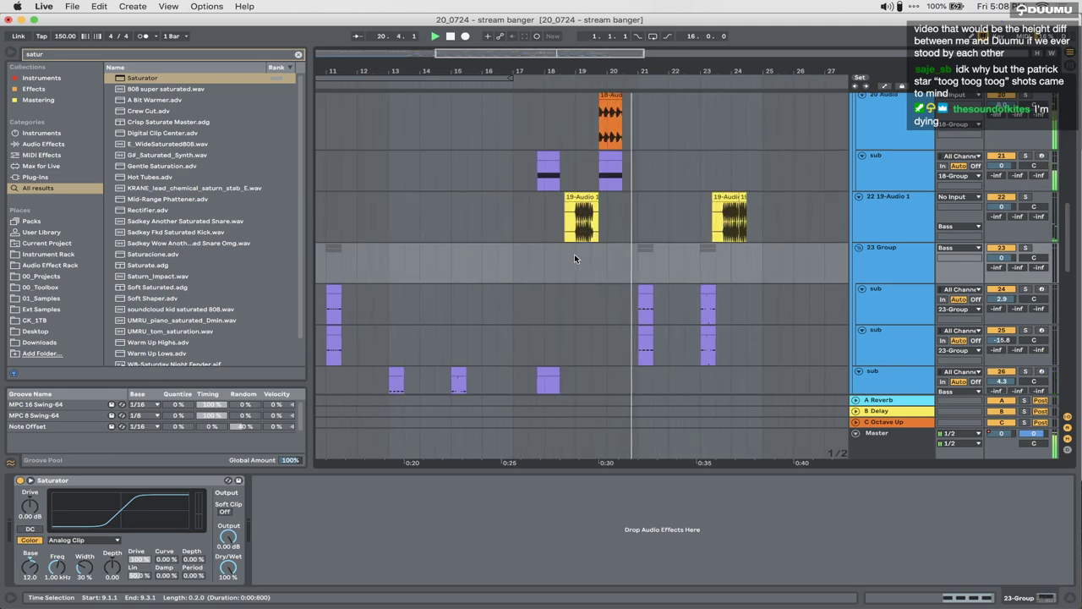
{"action": "scroll", "coordinate": [574, 259], "scroll_direction": "down", "scroll_amount": 5}
{"action": "scroll", "coordinate": [574, 259], "scroll_direction": "right", "scroll_amount": 2}
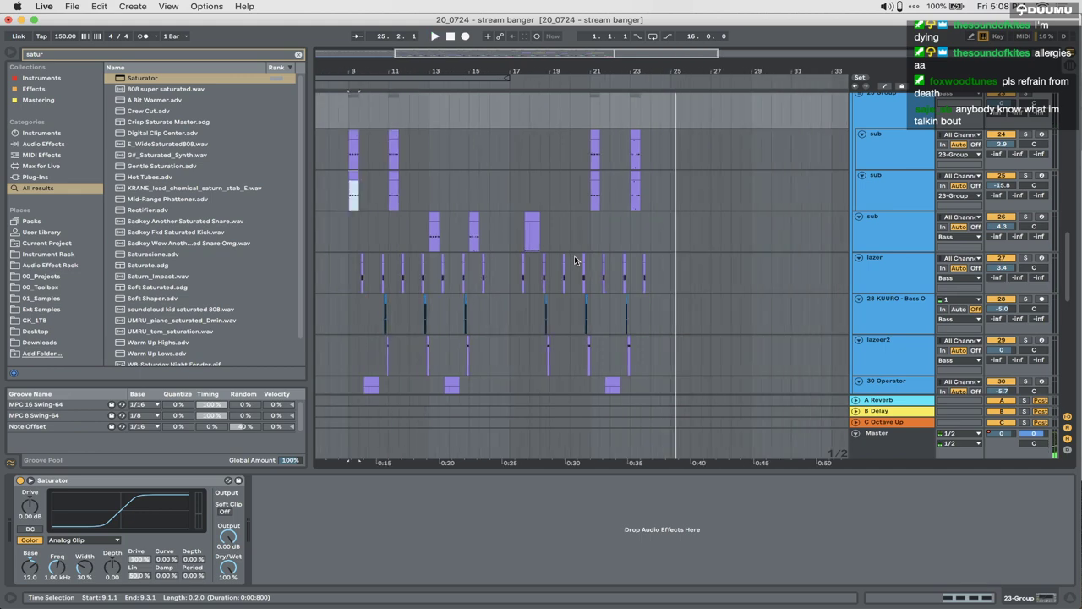
Step: Add an audio track below the Airplane01_Risers track and search the sample library for impact sounds
{"action": "scroll", "coordinate": [683, 286], "scroll_direction": "down", "scroll_amount": 12}
{"action": "left_click", "coordinate": [885, 362]}
{"action": "key", "text": "ctrl+t"}
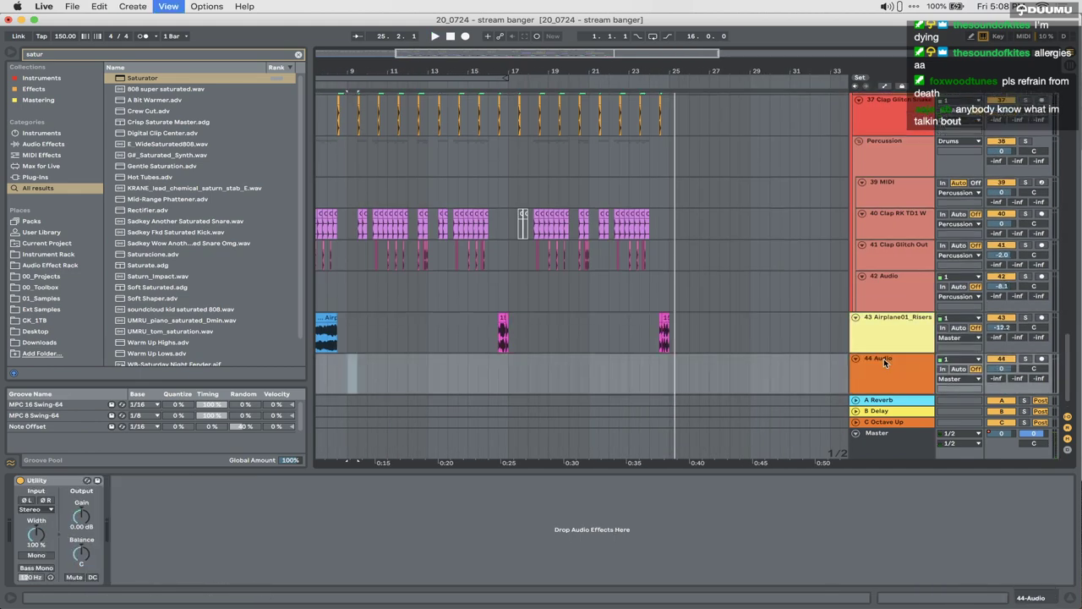
{"action": "key", "text": "ctrl+f"}
{"action": "type", "text": "impact02"}
{"action": "key", "text": "BackSpace"}
{"action": "key", "text": "BackSpace"}
{"action": "key", "text": "BackSpace"}
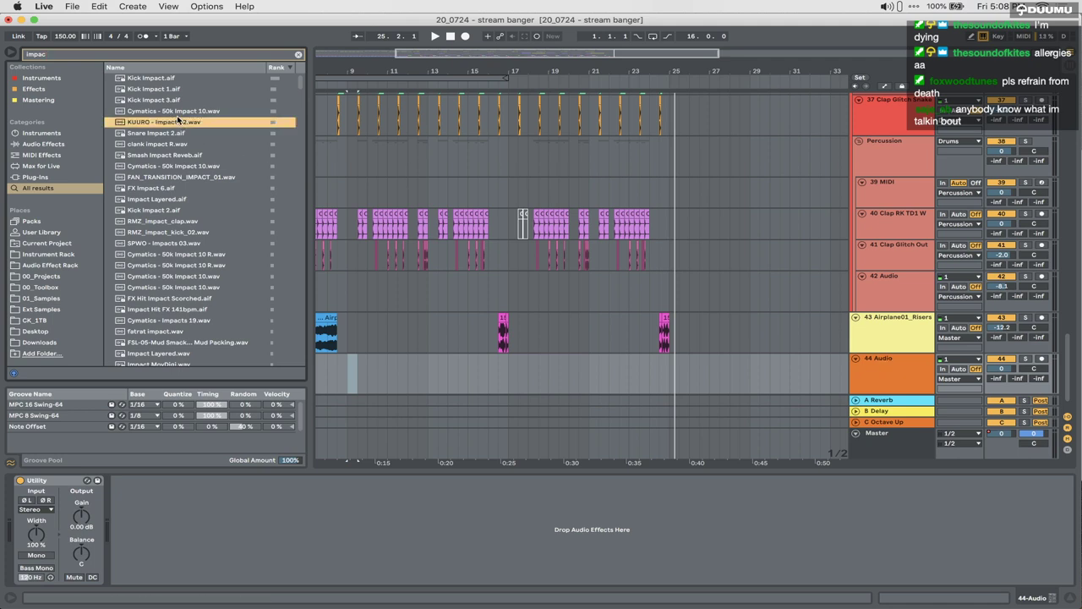
Step: Place KUURO - Impact 02.wav on audio track 44 at bar 23.3 and turn off warping for the clip
{"action": "left_click_drag", "start_coordinate": [178, 119], "coordinate": [662, 373]}
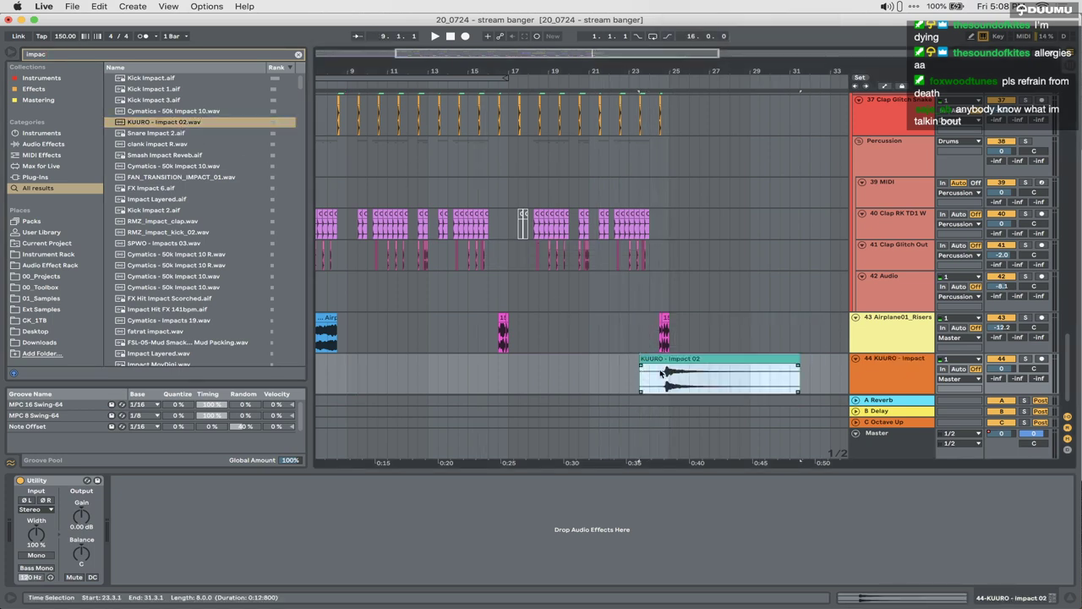
{"action": "double_click", "coordinate": [662, 373]}
{"action": "left_click", "coordinate": [136, 348]}
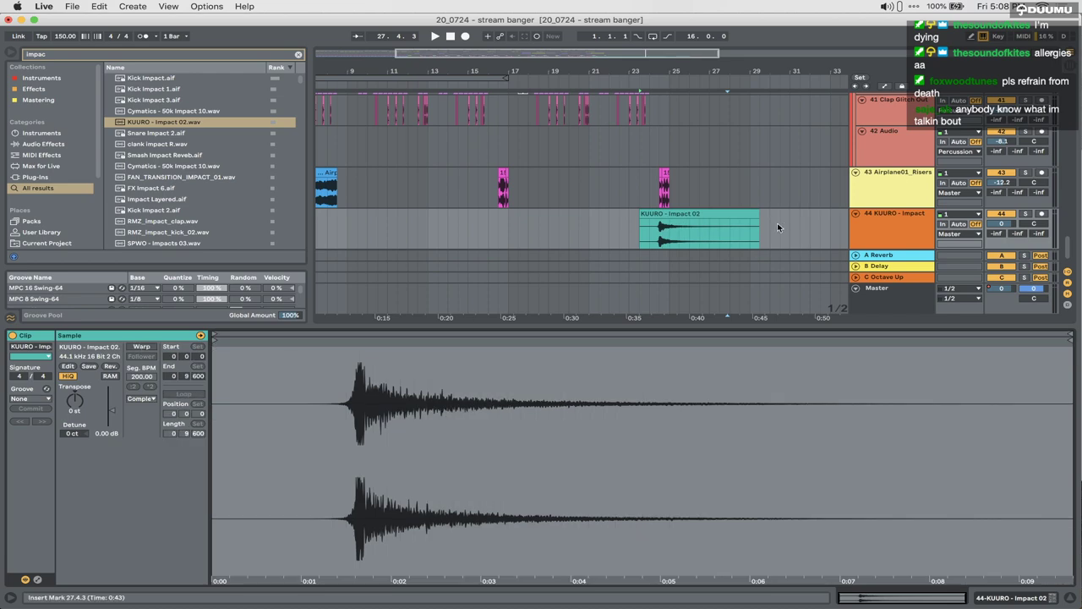
Step: Shift the KUURO - Impact 02 clip so its transient lands on bar 25
{"action": "scroll", "coordinate": [709, 218], "scroll_direction": "up", "scroll_amount": 5}
{"action": "left_click_drag", "start_coordinate": [601, 213], "coordinate": [641, 222]}
{"action": "scroll", "coordinate": [482, 223], "scroll_direction": "up", "scroll_amount": 8}
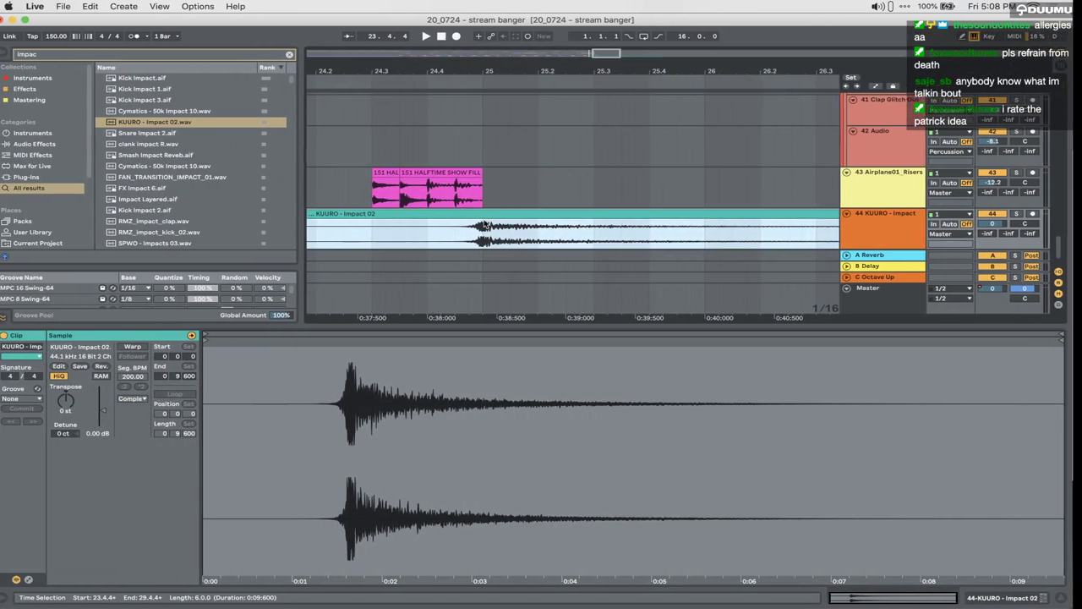
{"action": "left_click", "coordinate": [480, 223]}
{"action": "left_click_drag", "start_coordinate": [600, 214], "coordinate": [620, 222]}
{"action": "scroll", "coordinate": [619, 221], "scroll_direction": "down", "scroll_amount": 8}
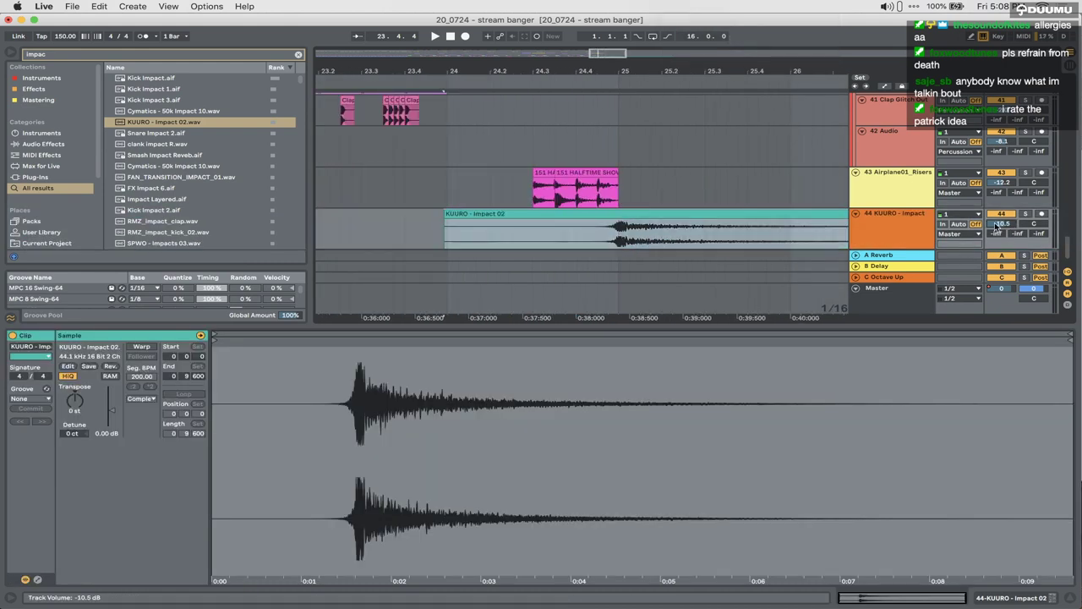
Step: Play the impact from bar 24.2.4 and lower its track volume to -16.3 dB
{"action": "left_click", "coordinate": [522, 239]}
{"action": "key", "text": "space"}
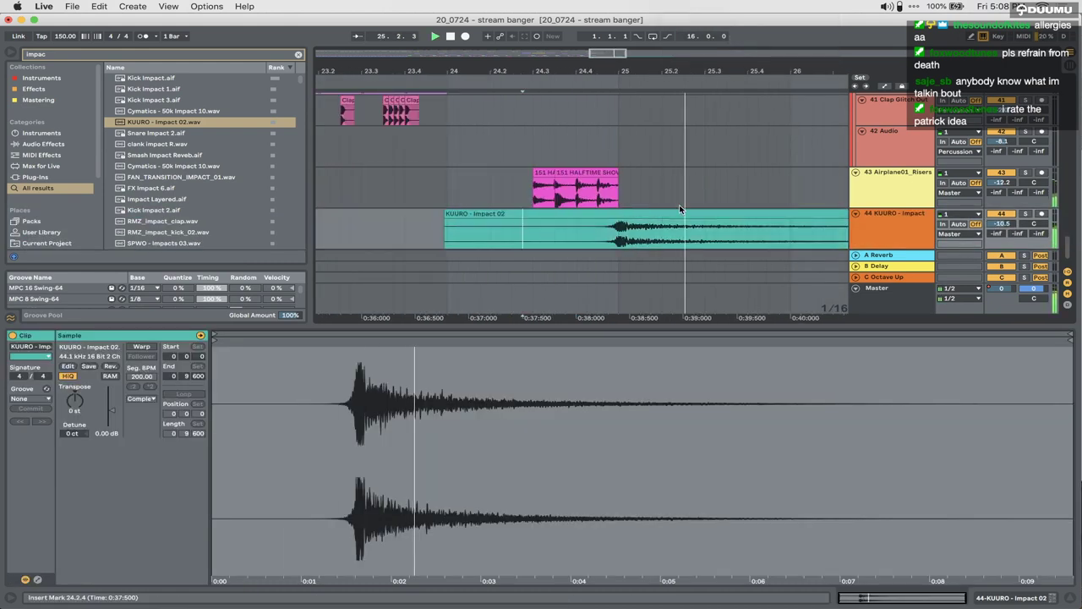
{"action": "scroll", "coordinate": [681, 209], "scroll_direction": "down", "scroll_amount": 5}
{"action": "key", "text": "space"}
{"action": "left_click_drag", "start_coordinate": [994, 225], "coordinate": [994, 240]}
{"action": "key", "text": "space"}
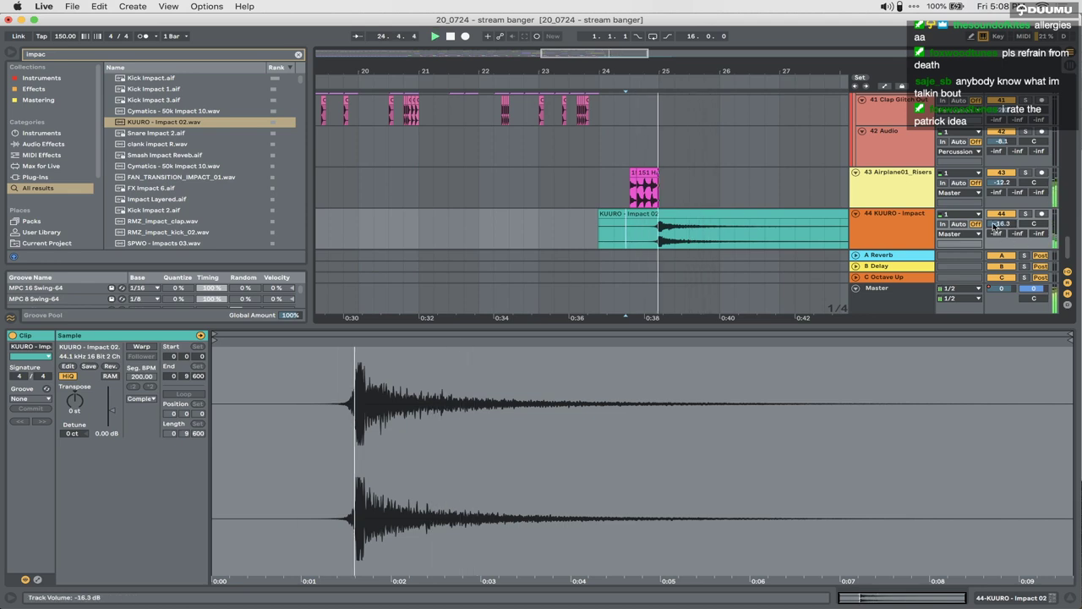
Step: Find the Lowpass preset, load it onto the KUURO - Impact track and play the result
{"action": "left_click", "coordinate": [644, 229]}
{"action": "key", "text": "super+f"}
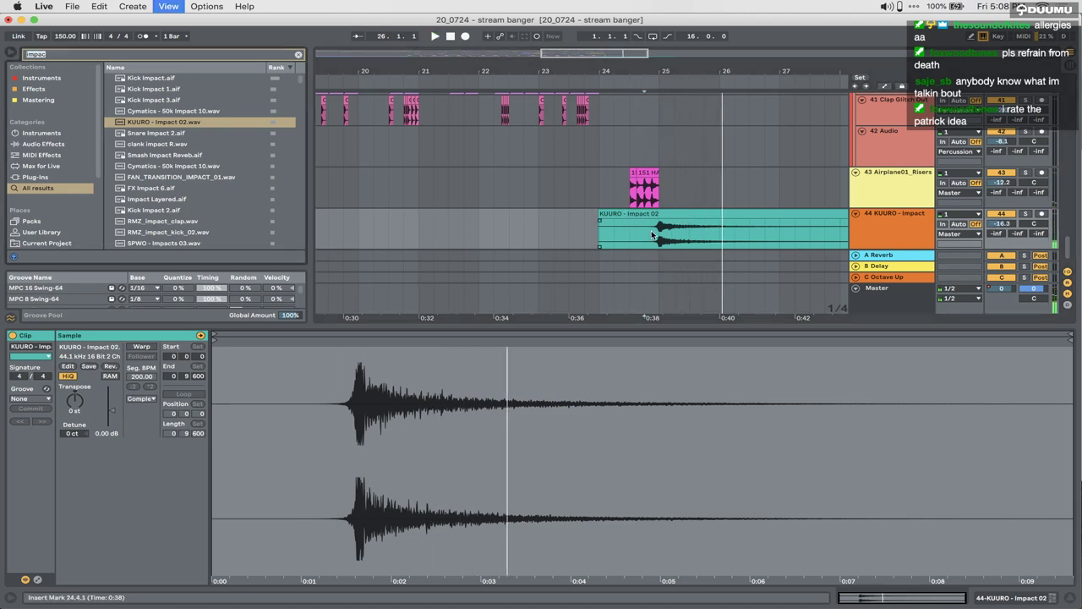
{"action": "type", "text": "low"}
{"action": "key", "text": "Down"}
{"action": "key", "text": "Return"}
{"action": "key", "text": "space"}
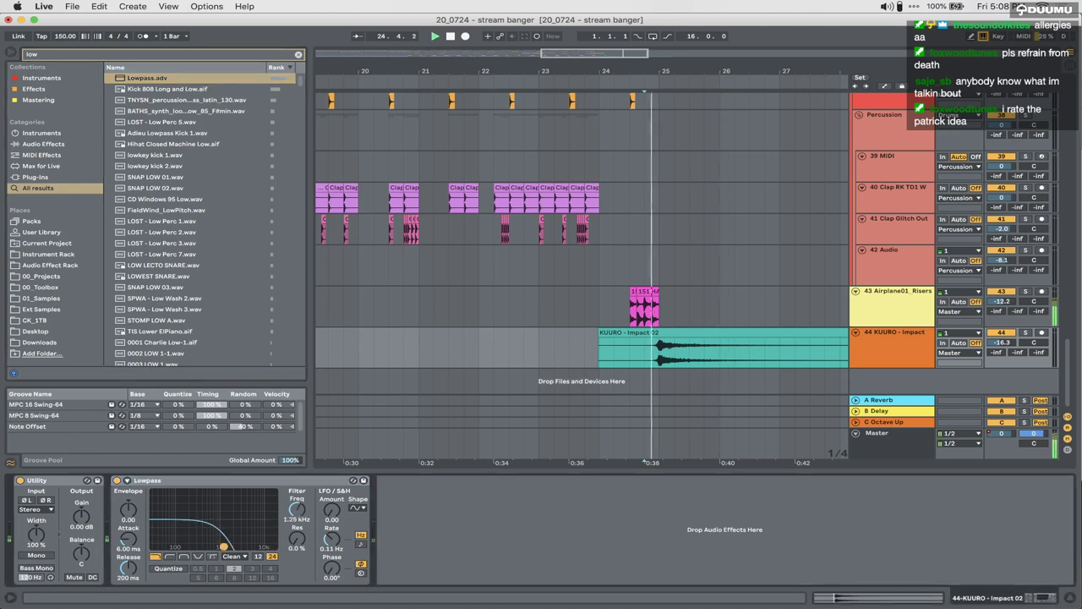
Step: Set the Lowpass filter to 571 Hz with 24% resonance and listen to the filtered impact
{"action": "key", "text": "space"}
{"action": "mouse_move", "coordinate": [223, 546]}
{"action": "left_mouse_down"}
{"action": "mouse_move", "coordinate": [180, 546]}
{"action": "mouse_move", "coordinate": [210, 535]}
{"action": "left_mouse_up"}
{"action": "key", "text": "space"}
{"action": "key", "text": "space"}
{"action": "key", "text": "space"}
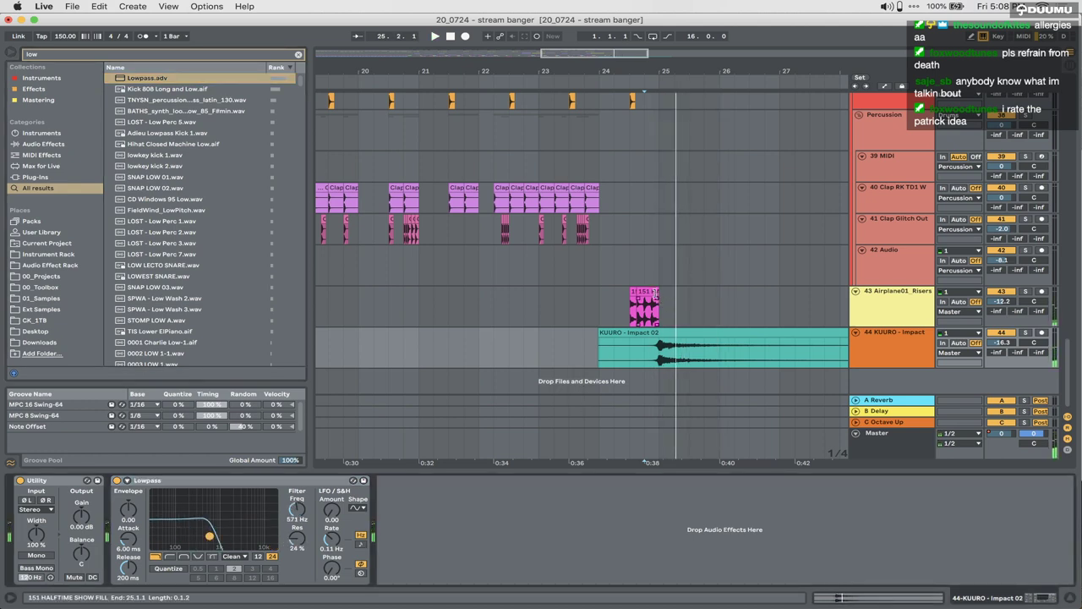
Step: Delete the 151 HALFTIME SHOW FILL clips leading into bar 25 on the Airplane01_Risers track and play from bar 23.3
{"action": "scroll", "coordinate": [655, 292], "scroll_direction": "up", "scroll_amount": 5}
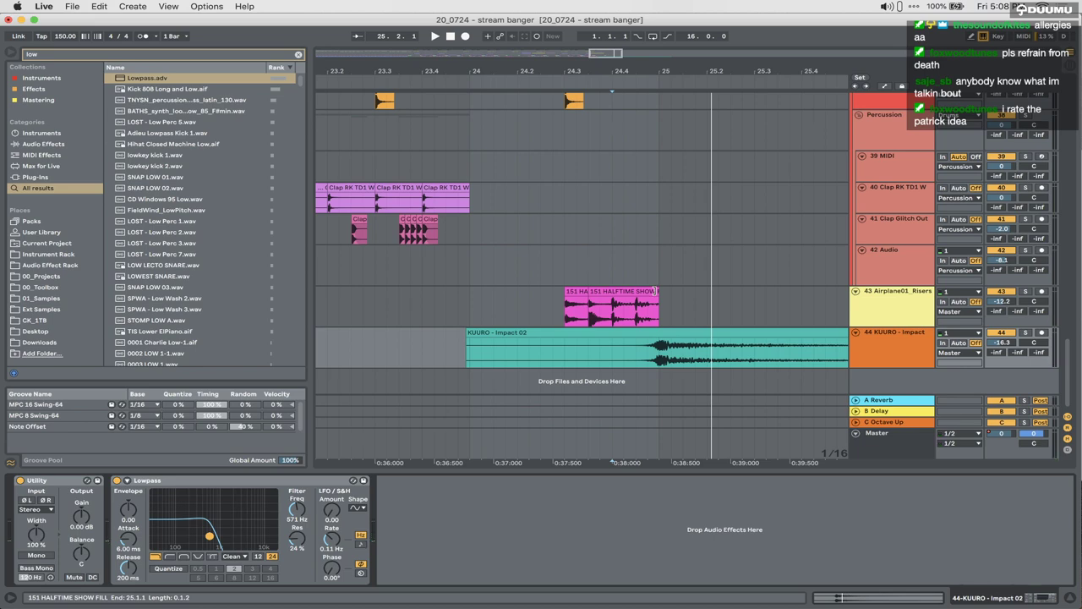
{"action": "scroll", "coordinate": [656, 290], "scroll_direction": "down", "scroll_amount": 3}
{"action": "scroll", "coordinate": [656, 290], "scroll_direction": "up", "scroll_amount": 5}
{"action": "scroll", "coordinate": [605, 269], "scroll_direction": "down", "scroll_amount": 5}
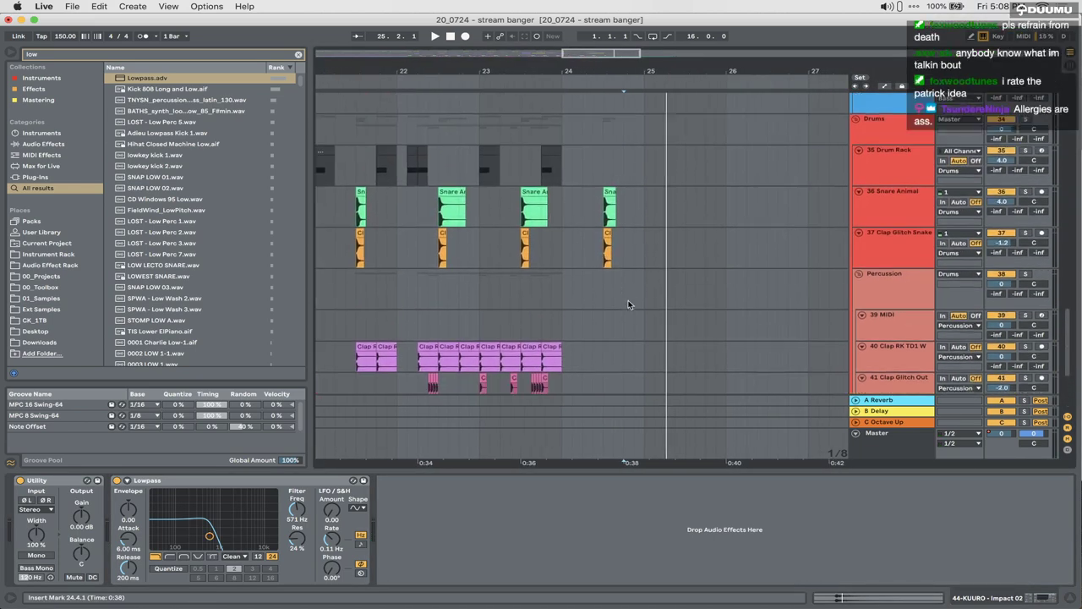
{"action": "left_click", "coordinate": [597, 312]}
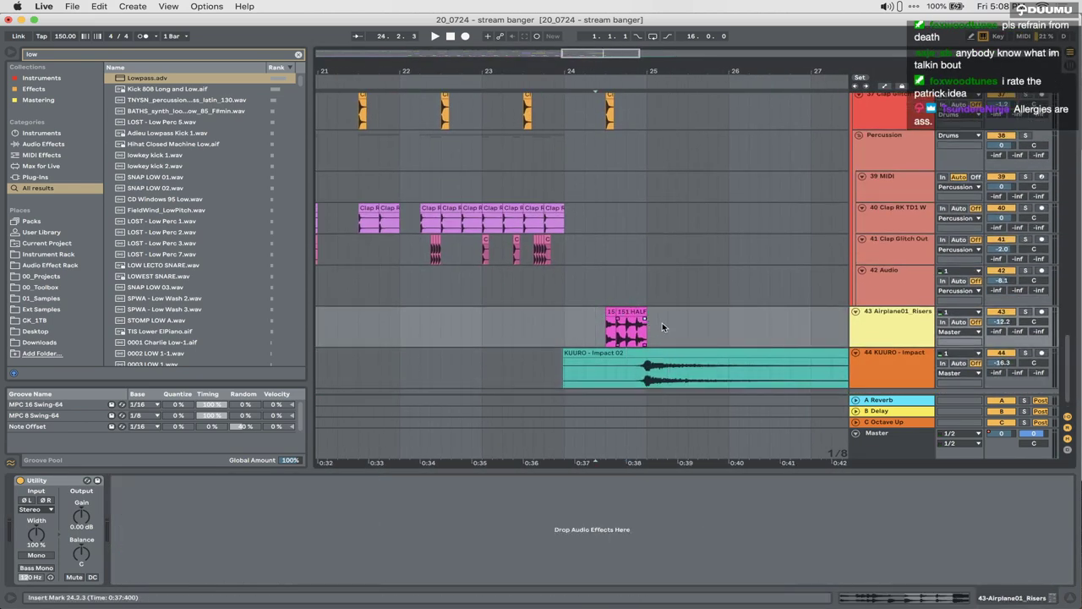
{"action": "left_click_drag", "start_coordinate": [665, 327], "coordinate": [564, 318]}
{"action": "key", "text": "Delete"}
{"action": "left_click", "coordinate": [520, 325]}
{"action": "key", "text": "space"}
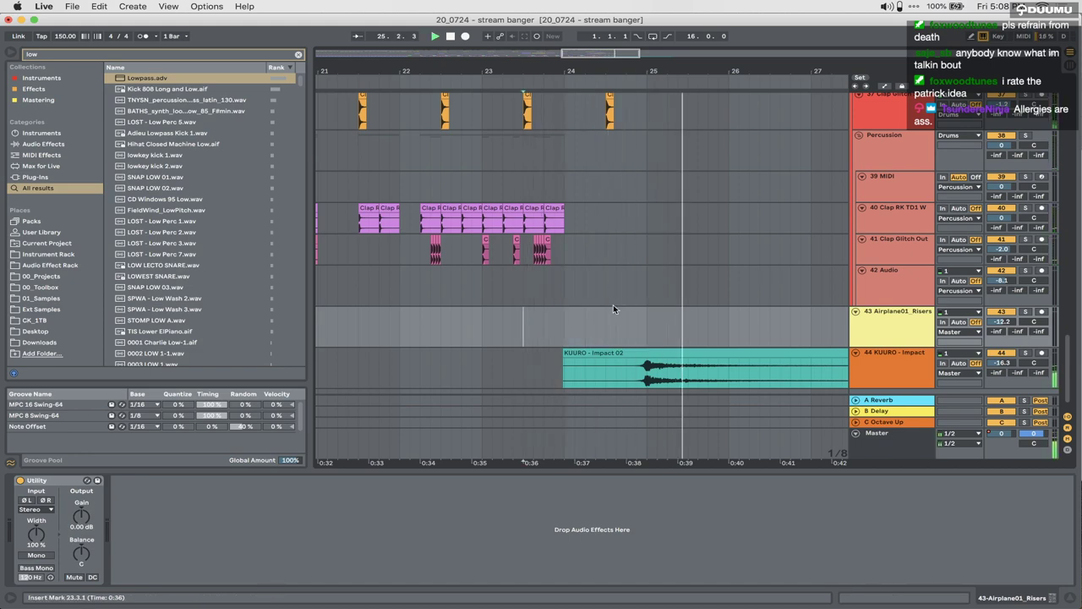
Step: Duplicate the yellow 19-Audio 1 bass track and trim the copy to only its final hit in bar 24
{"action": "scroll", "coordinate": [620, 274], "scroll_direction": "up", "scroll_amount": 15}
{"action": "left_click", "coordinate": [572, 296]}
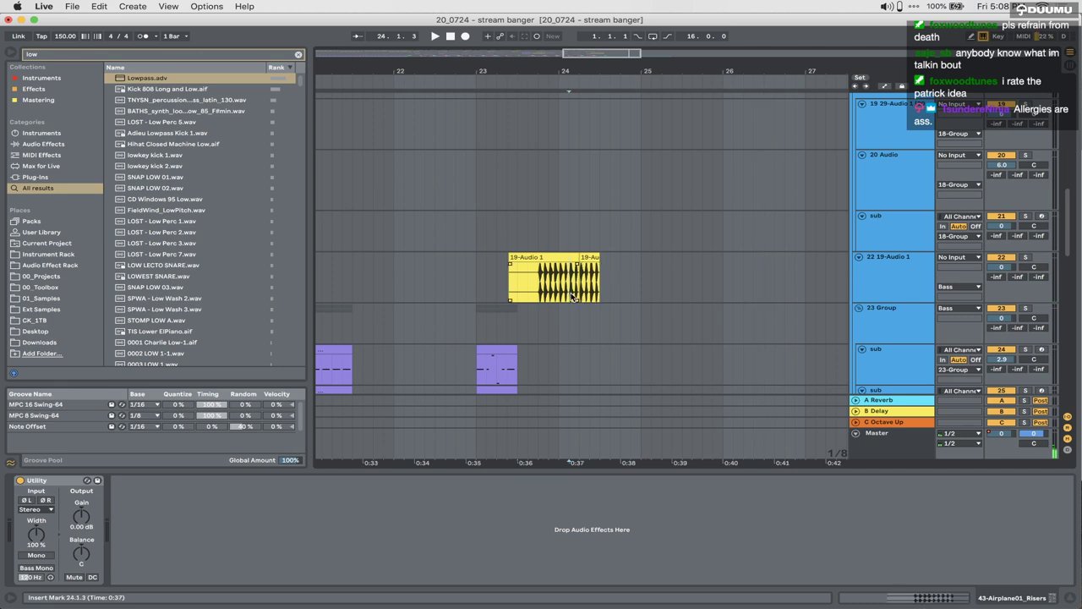
{"action": "left_click", "coordinate": [876, 297]}
{"action": "key", "text": "super+d"}
{"action": "scroll", "coordinate": [598, 318], "scroll_direction": "up", "scroll_amount": 3}
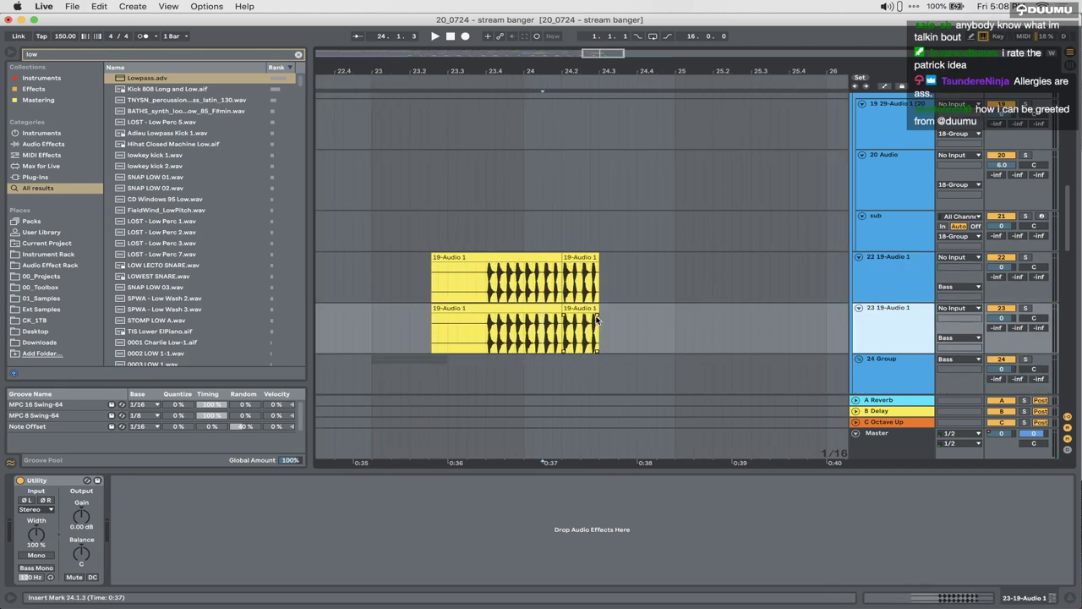
{"action": "left_click_drag", "start_coordinate": [596, 320], "coordinate": [363, 341]}
Step: Add Reverb to the duplicated bass track, set its decay time to 3.97 s and audition it
{"action": "left_click", "coordinate": [590, 340]}
{"action": "key", "text": "super+f"}
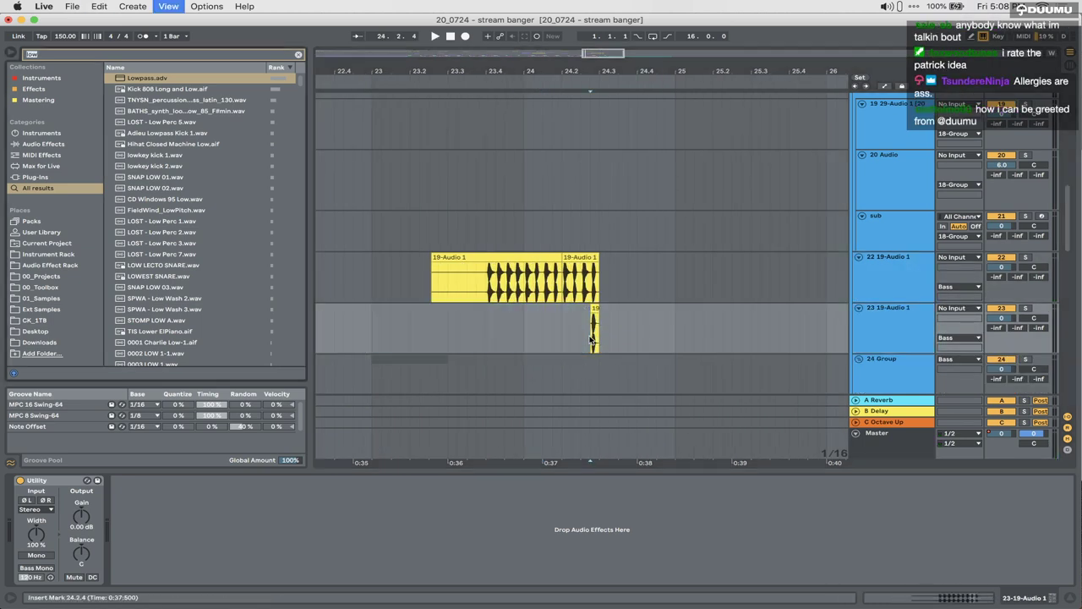
{"action": "type", "text": "reverb"}
{"action": "key", "text": "Return"}
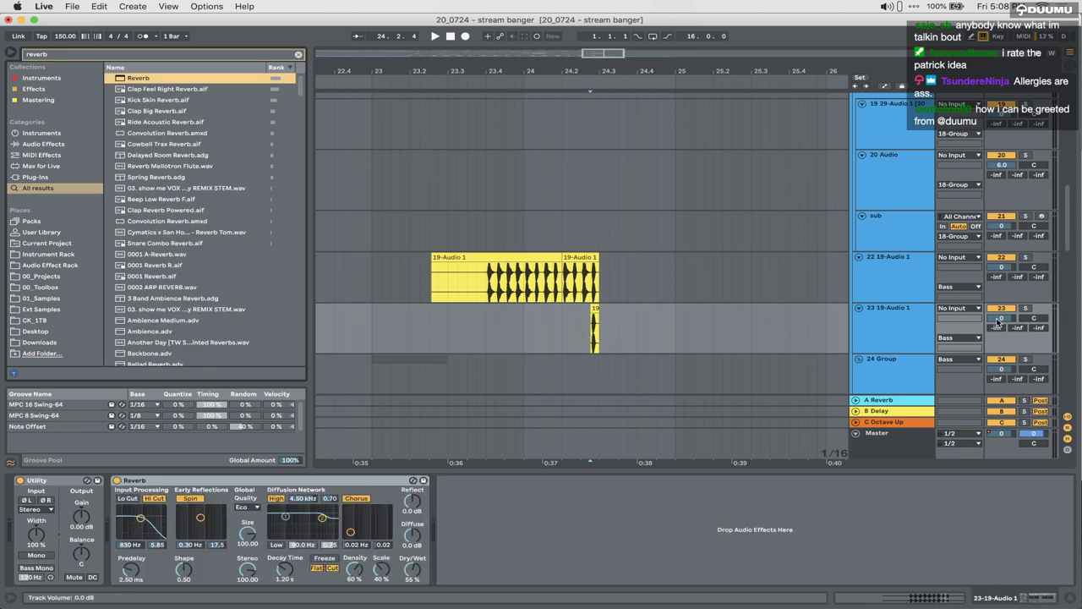
{"action": "key", "text": "space"}
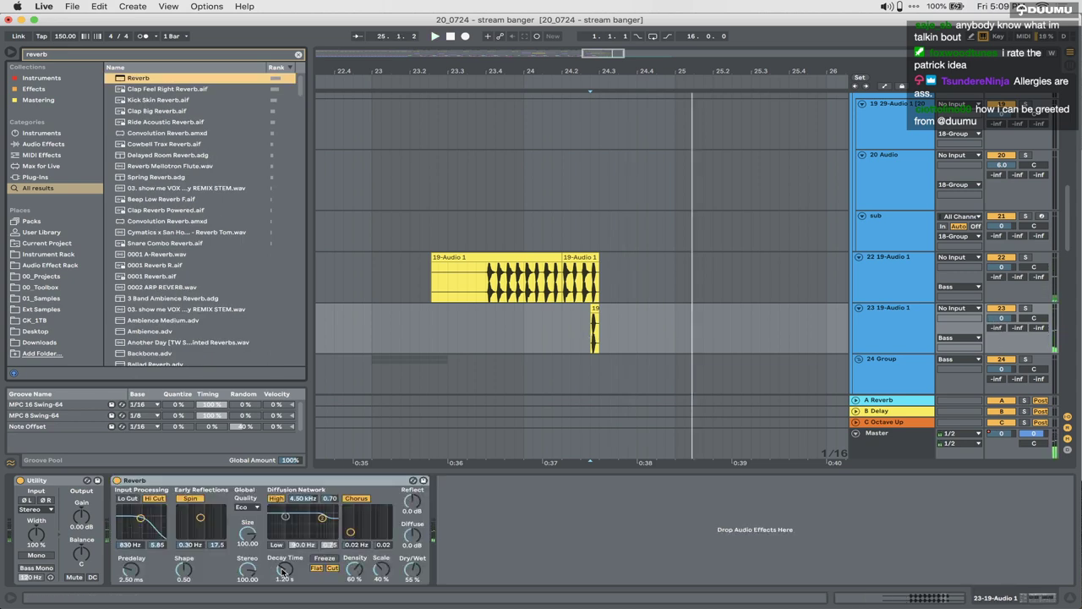
{"action": "left_click_drag", "start_coordinate": [284, 570], "coordinate": [286, 572]}
{"action": "key", "text": "space"}
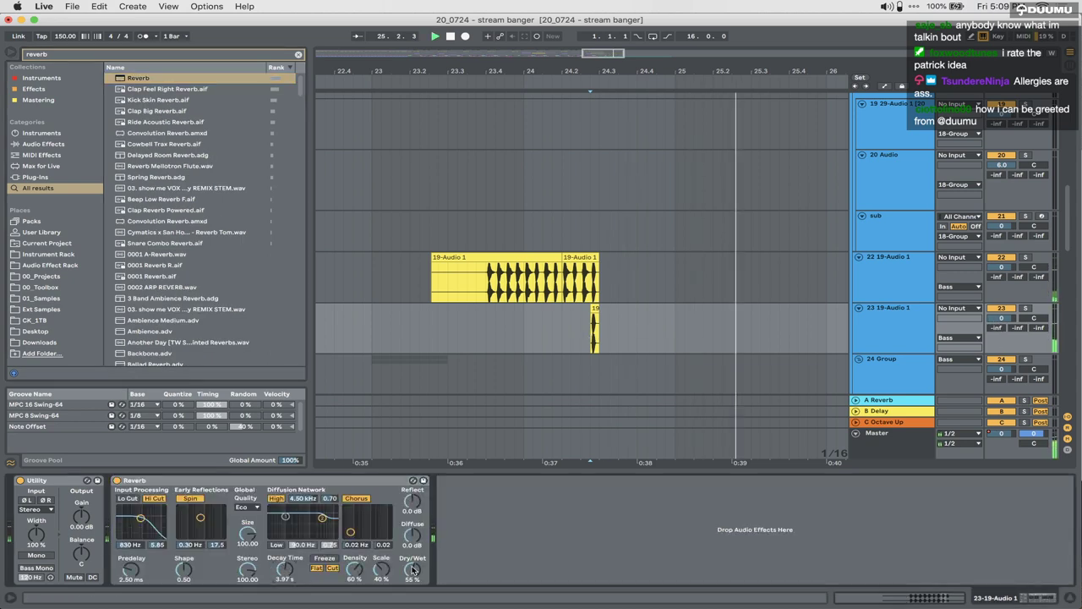
{"action": "left_click", "coordinate": [365, 337]}
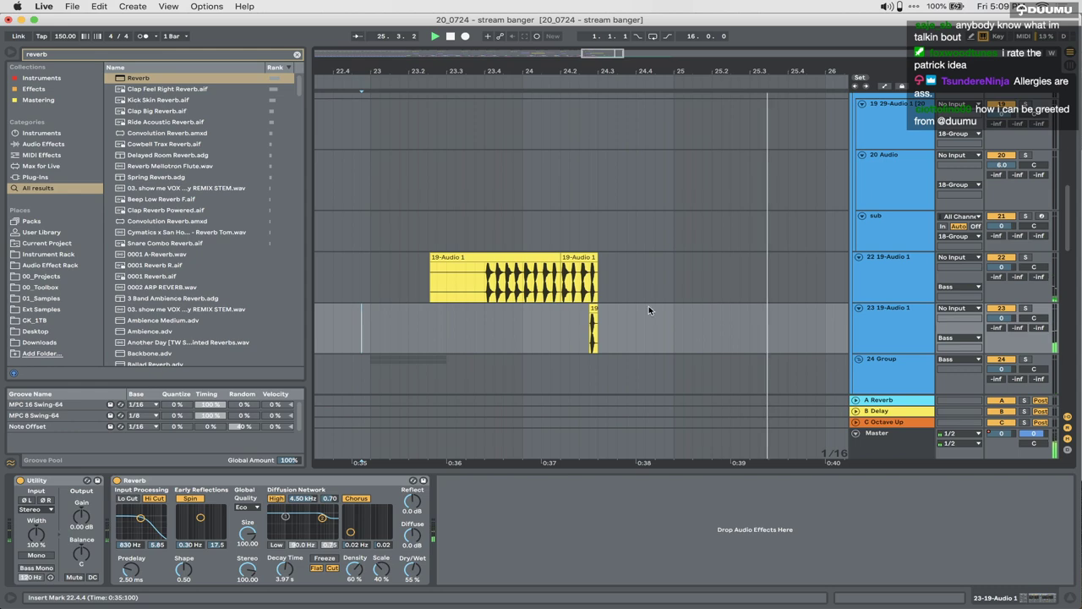
Step: Raise the KUURO - Impact track volume to -8.0 dB while playing from bar 20.3
{"action": "scroll", "coordinate": [648, 305], "scroll_direction": "down", "scroll_amount": 10}
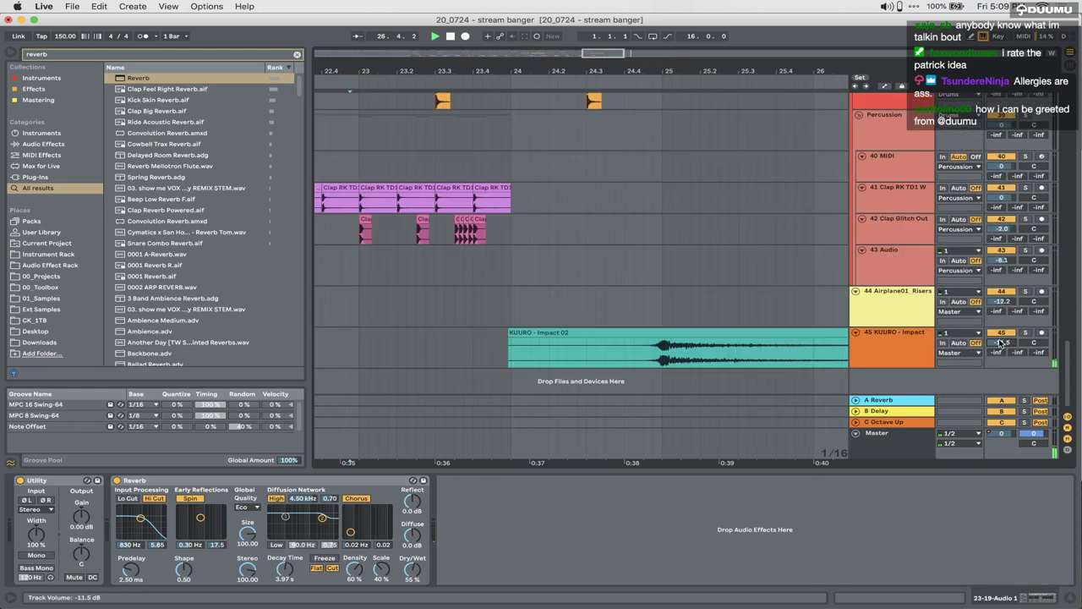
{"action": "left_click", "coordinate": [337, 361]}
{"action": "scroll", "coordinate": [337, 361], "scroll_direction": "left", "scroll_amount": 3}
{"action": "scroll", "coordinate": [336, 361], "scroll_direction": "down", "scroll_amount": 5}
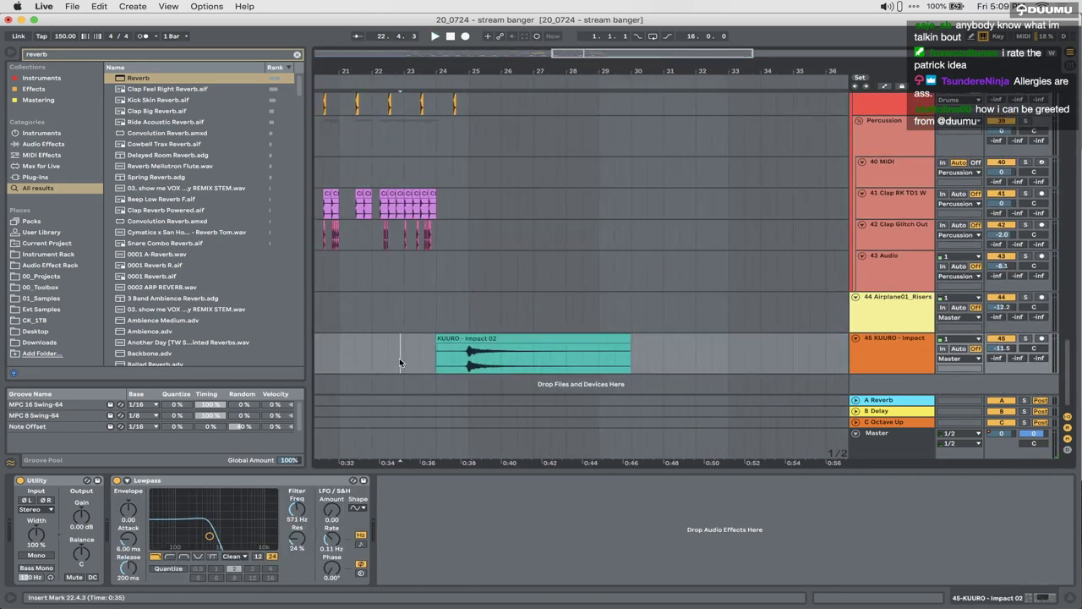
{"action": "left_click", "coordinate": [323, 359]}
{"action": "left_click_drag", "start_coordinate": [1002, 348], "coordinate": [1002, 338]}
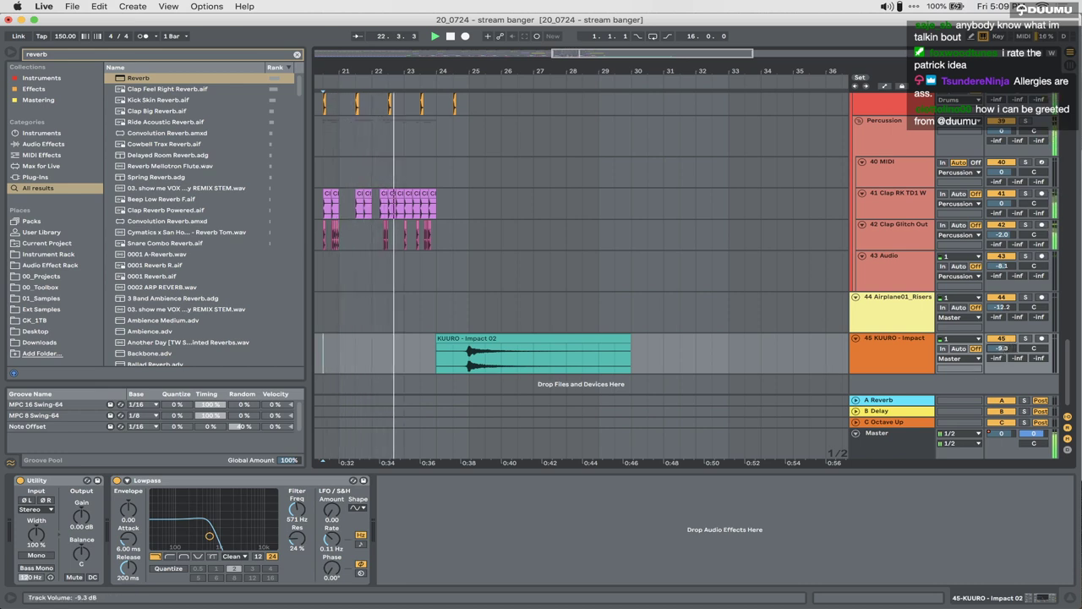
{"action": "left_click_drag", "start_coordinate": [1002, 352], "coordinate": [999, 350]}
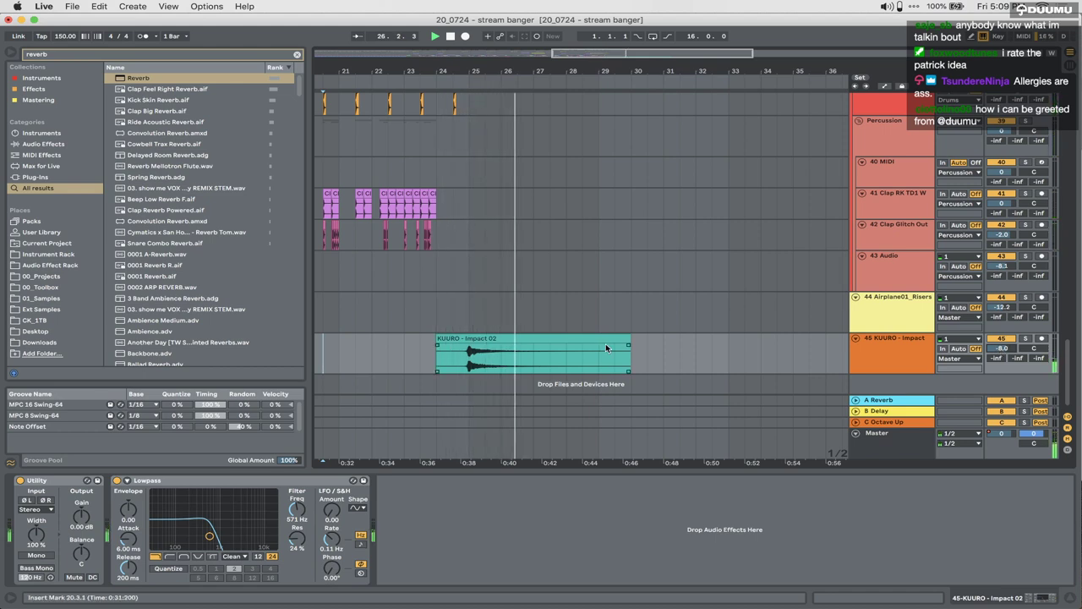
Step: Loop the arrangement from bar 1 to the end of the impact clip and save the set
{"action": "scroll", "coordinate": [624, 369], "scroll_direction": "down", "scroll_amount": 4}
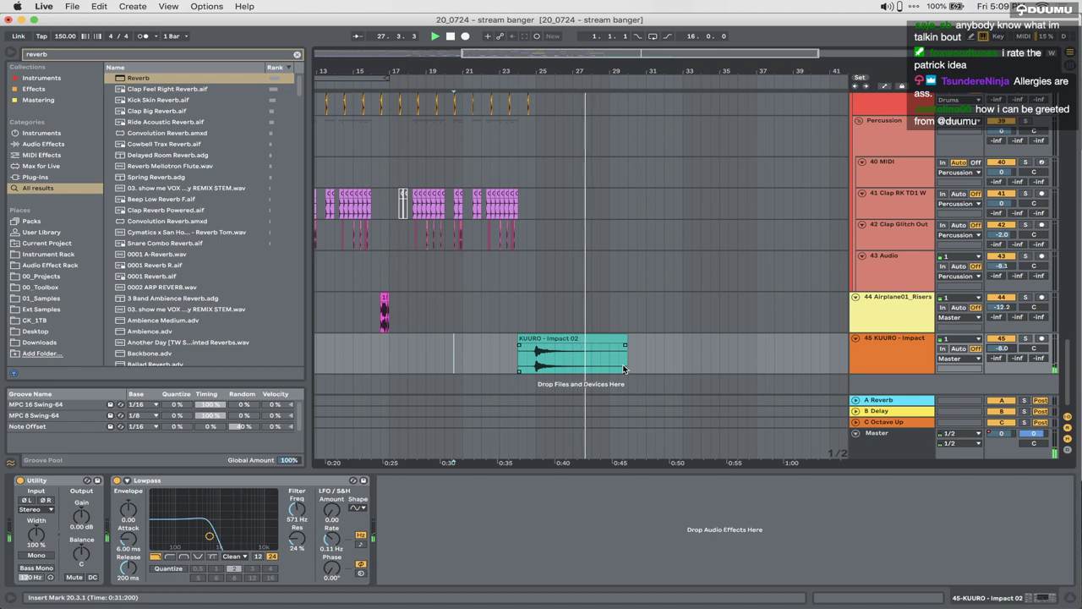
{"action": "left_click", "coordinate": [623, 339]}
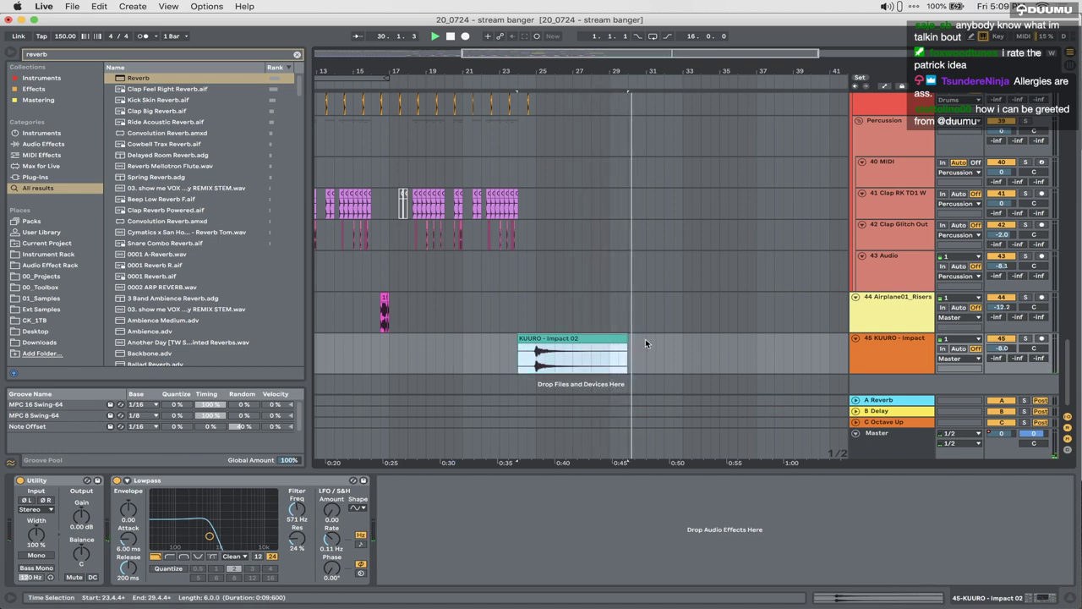
{"action": "left_click", "coordinate": [636, 350]}
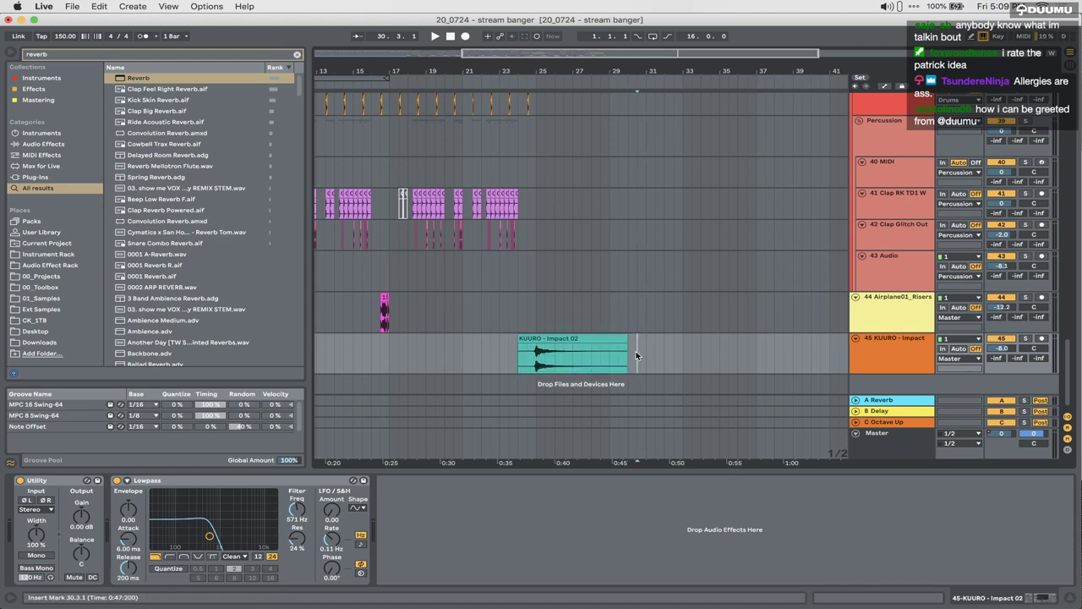
{"action": "left_click", "coordinate": [628, 356]}
{"action": "key", "text": "minus"}
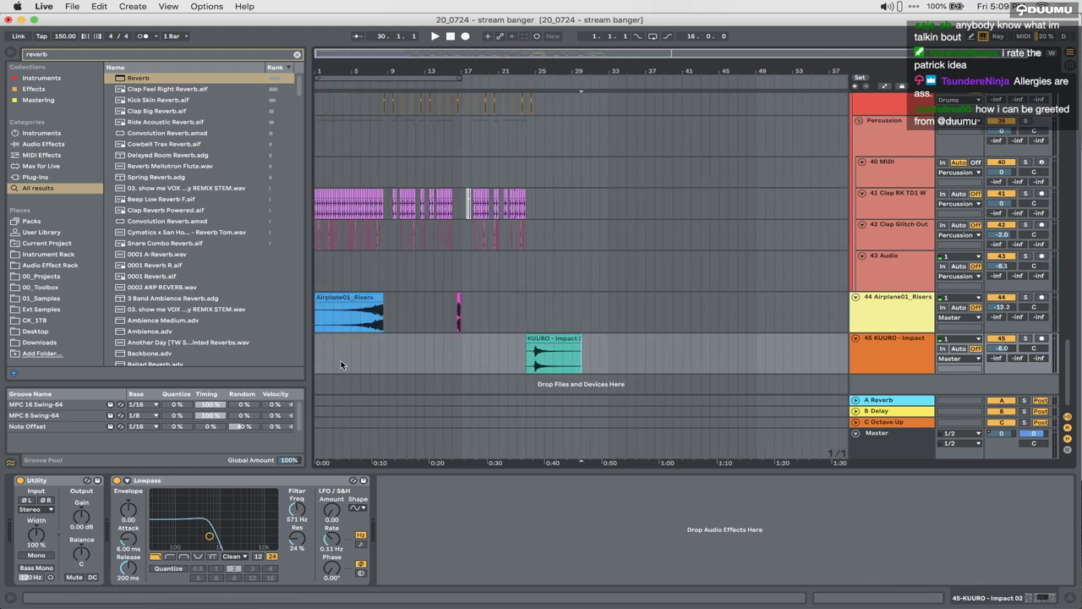
{"action": "left_click_drag", "start_coordinate": [581, 360], "coordinate": [109, 360]}
{"action": "key", "text": "super+l"}
{"action": "key", "text": "super+s"}
{"action": "key", "text": "Return"}
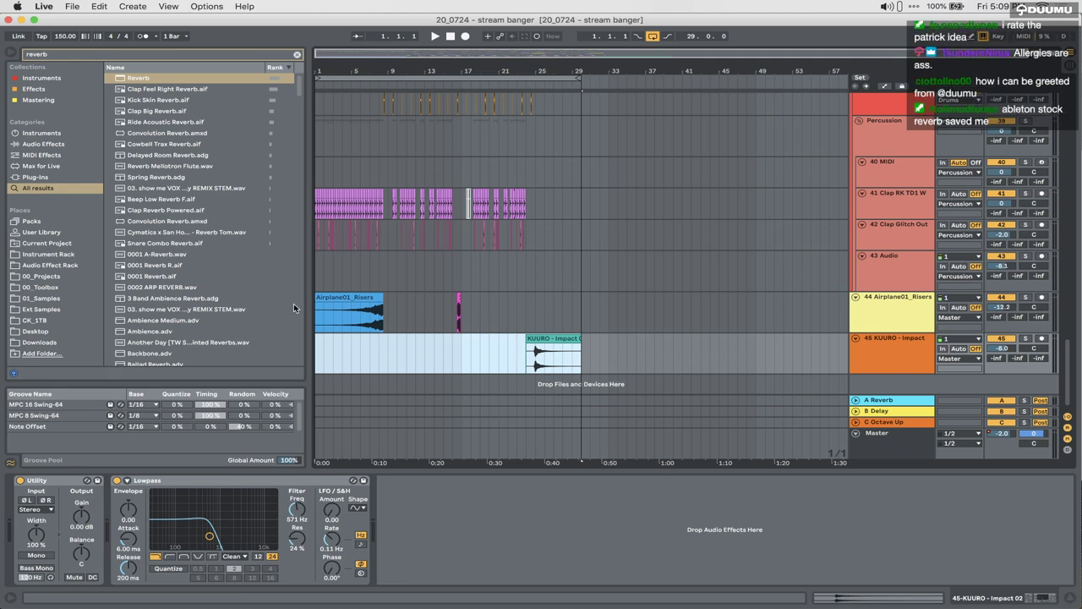
Step: Open the recent set 20_0713 - travel vlog music lol.als
{"action": "left_click", "coordinate": [44, 6]}
{"action": "mouse_move", "coordinate": [107, 42]}
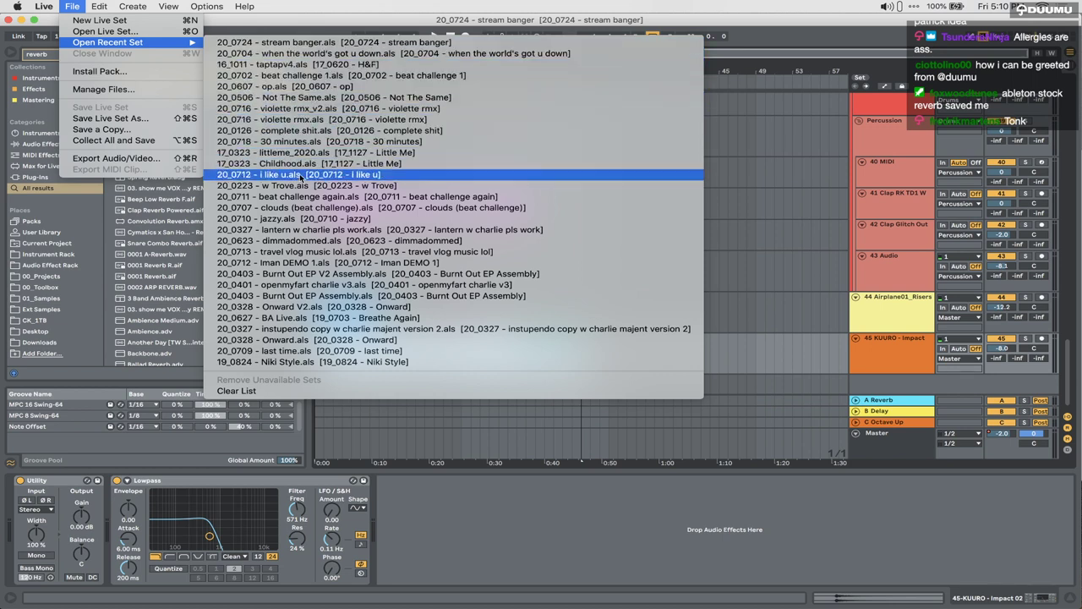
{"action": "left_click", "coordinate": [314, 252]}
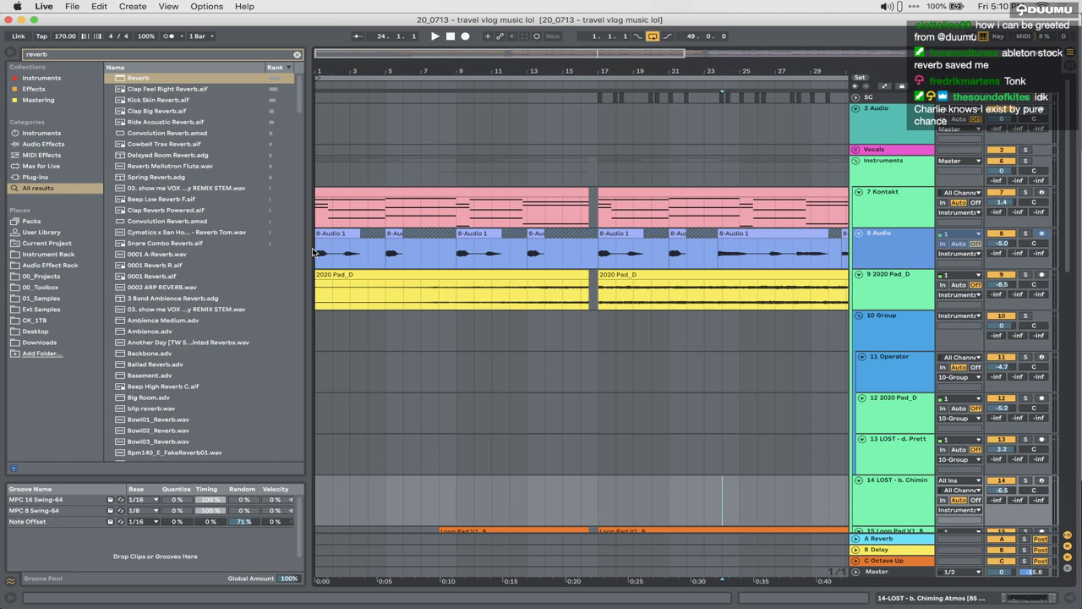
Step: Look over the instrument clips of the travel vlog arrangement and play it from bar 1
{"action": "scroll", "coordinate": [429, 301], "scroll_direction": "down", "scroll_amount": 1}
{"action": "scroll", "coordinate": [429, 301], "scroll_direction": "down", "scroll_amount": 2}
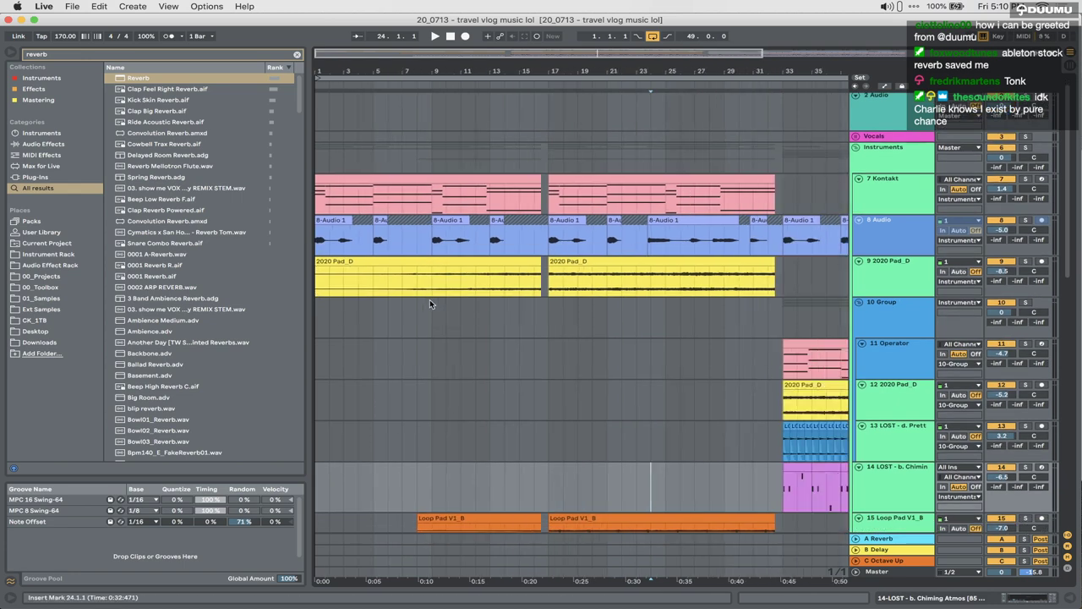
{"action": "left_click", "coordinate": [426, 259]}
{"action": "key", "text": "minus"}
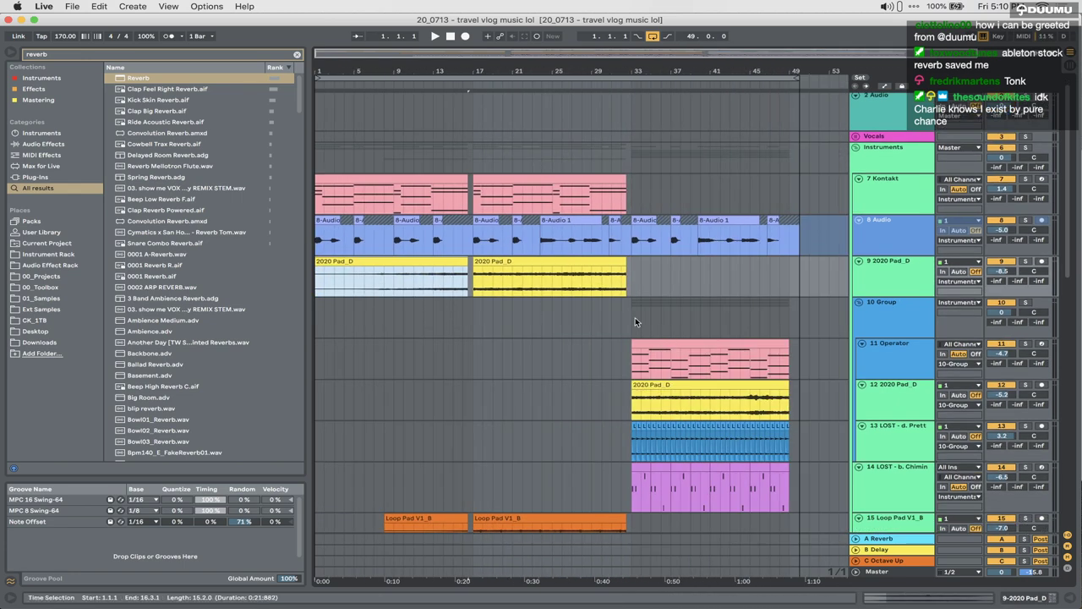
{"action": "left_click_drag", "start_coordinate": [635, 317], "coordinate": [791, 310]}
{"action": "left_click", "coordinate": [388, 270]}
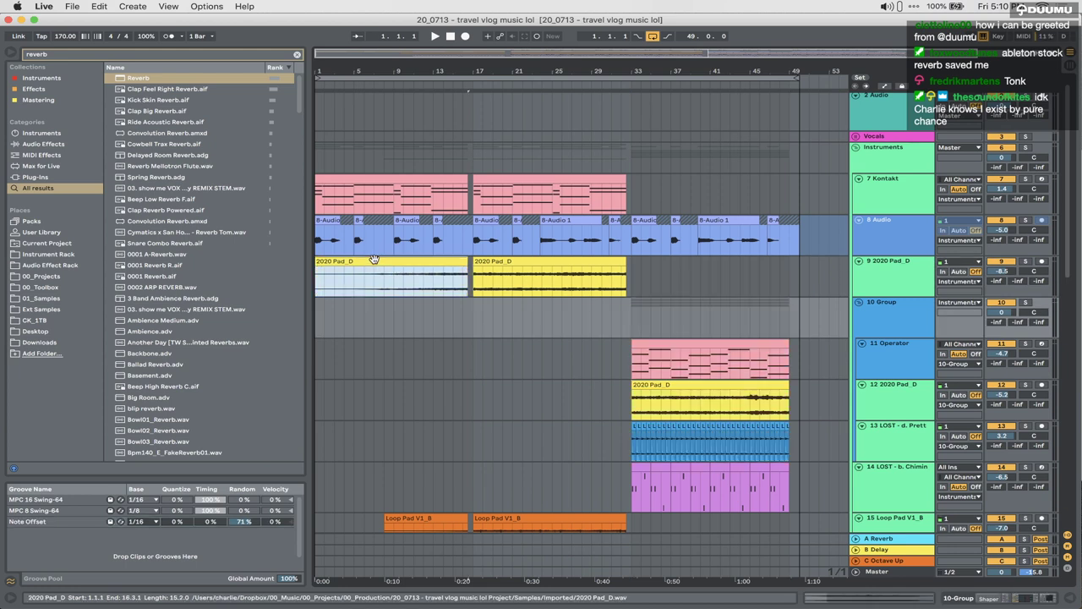
{"action": "key", "text": "space"}
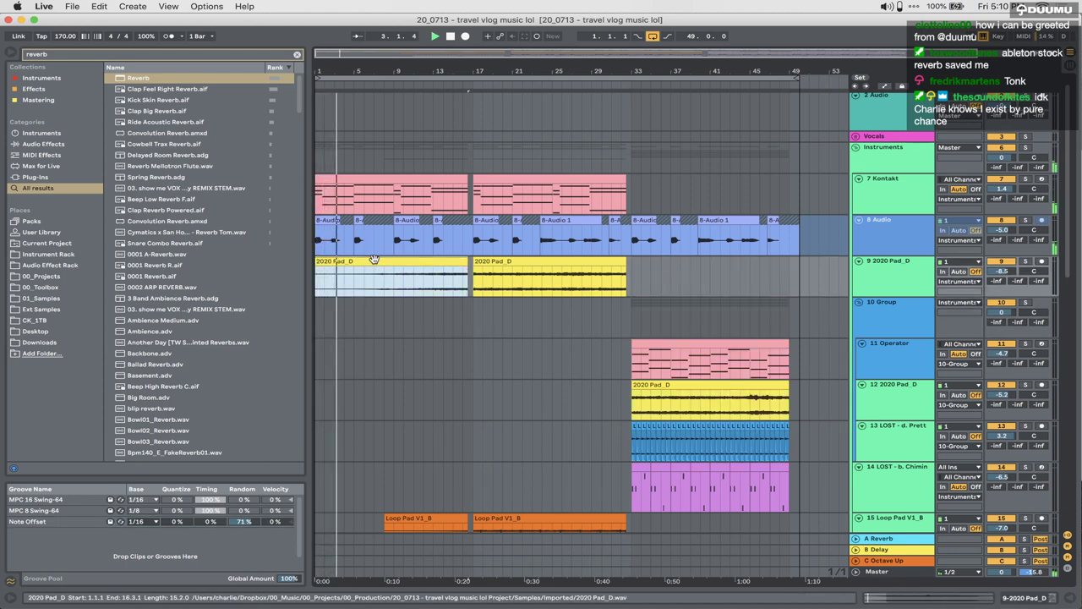
Step: Hide the music project and launch the Safari browser
{"action": "key", "text": "super+h"}
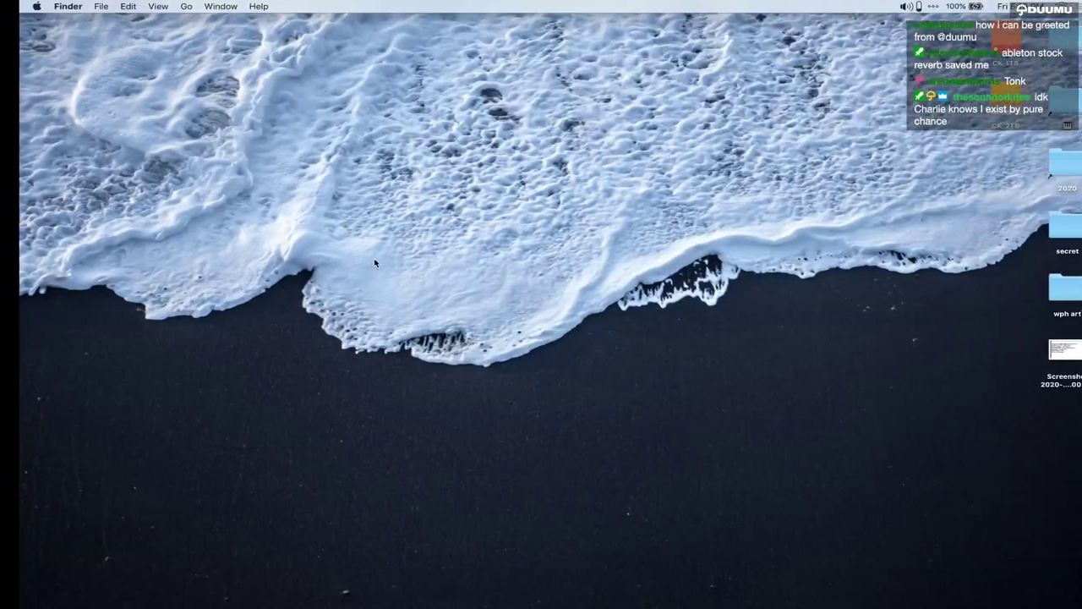
{"action": "key", "text": "super+space"}
{"action": "type", "text": "saf"}
{"action": "key", "text": "Return"}
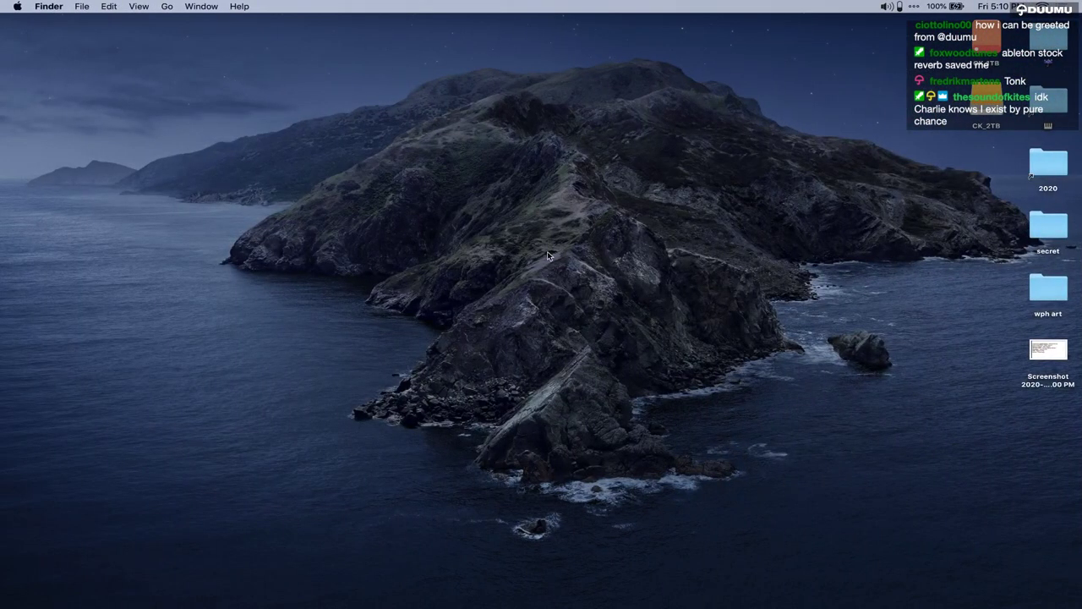
Step: Search the web for "drone footage montage" and open the video "4K: Iceland by drone - montage"
{"action": "type", "text": "d"}
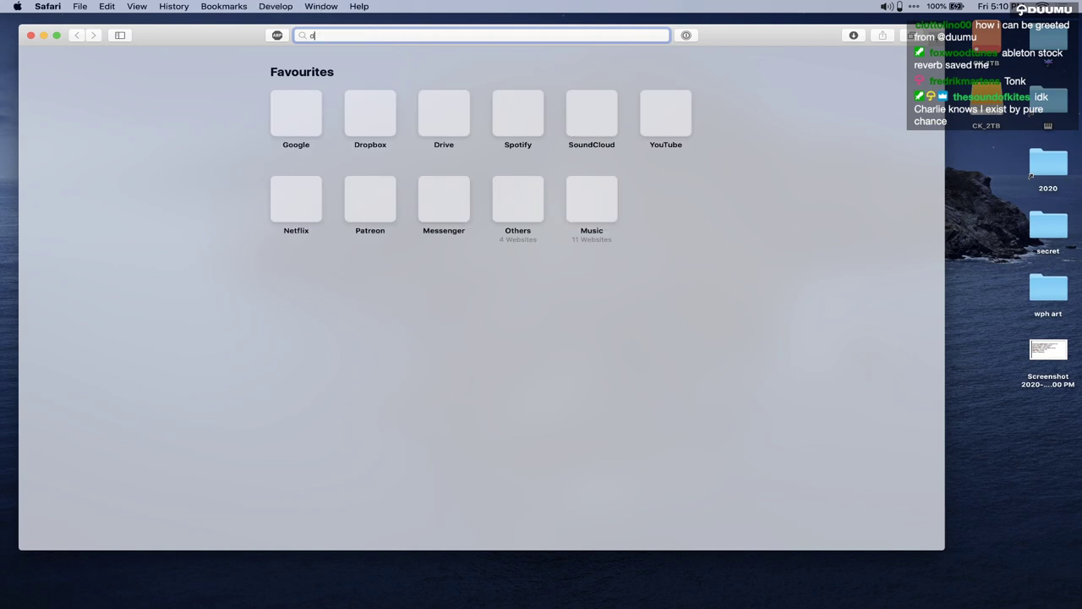
{"action": "type", "text": "rone footage montage"}
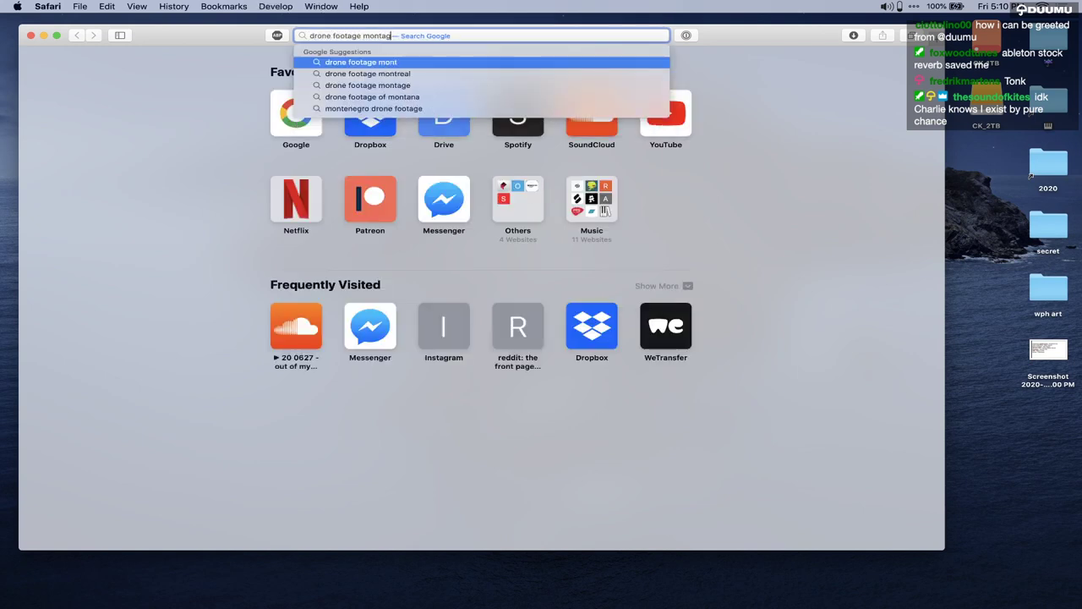
{"action": "key", "text": "Return"}
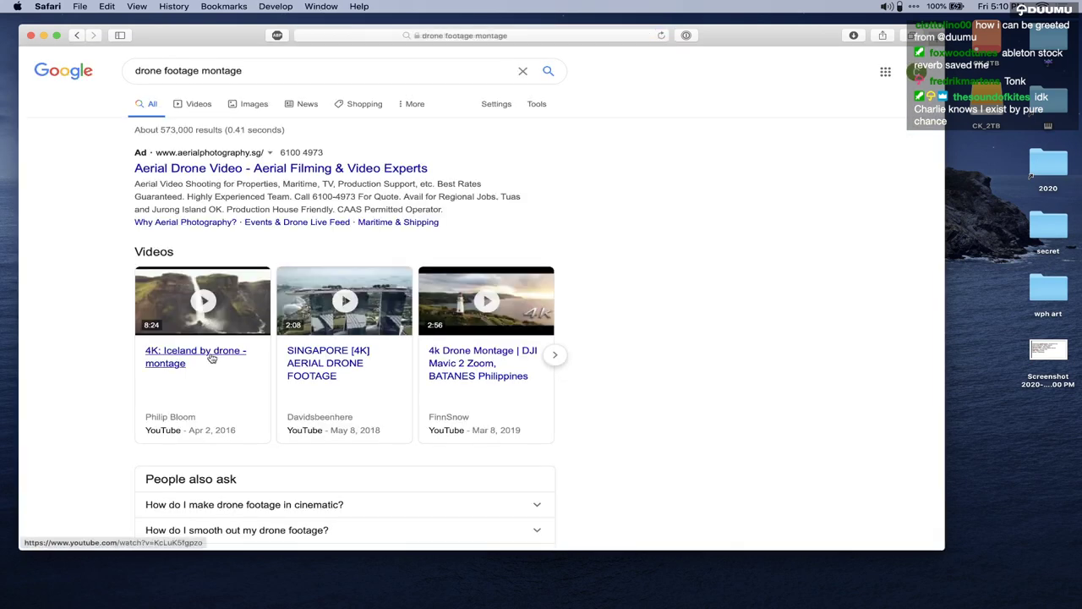
{"action": "left_click", "coordinate": [280, 412]}
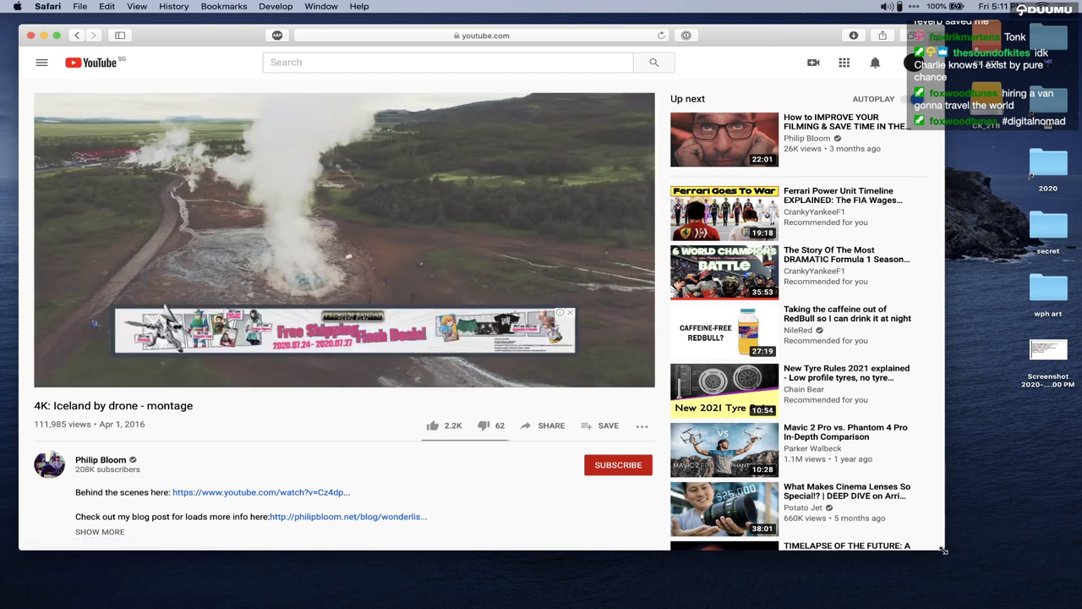
Step: Enlarge the browser window, switch the drone video to theater mode and raise the system volume
{"action": "left_click_drag", "start_coordinate": [945, 550], "coordinate": [996, 565]}
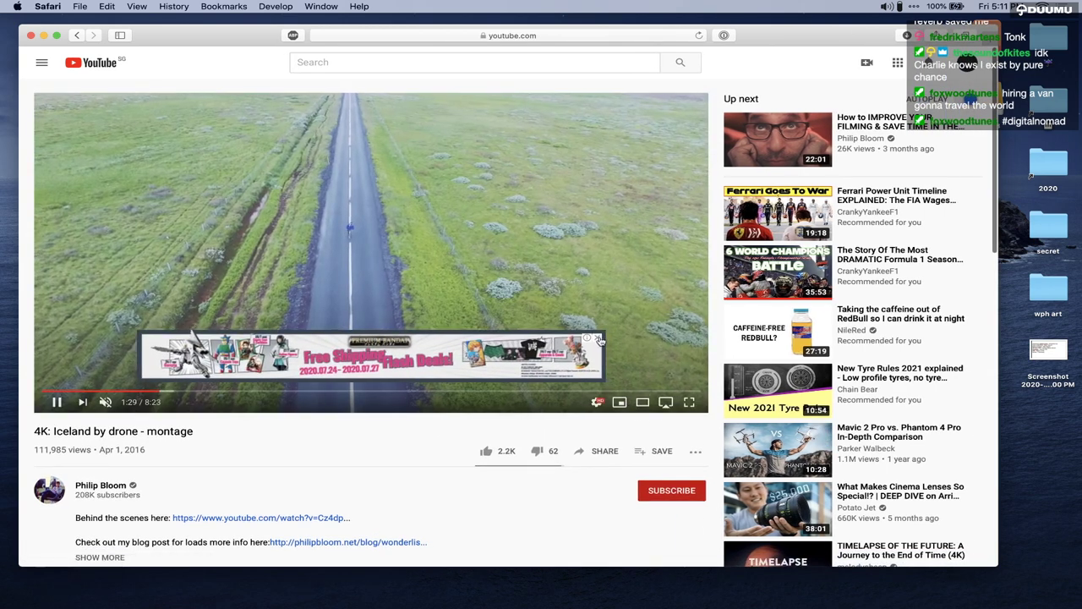
{"action": "left_click", "coordinate": [641, 407]}
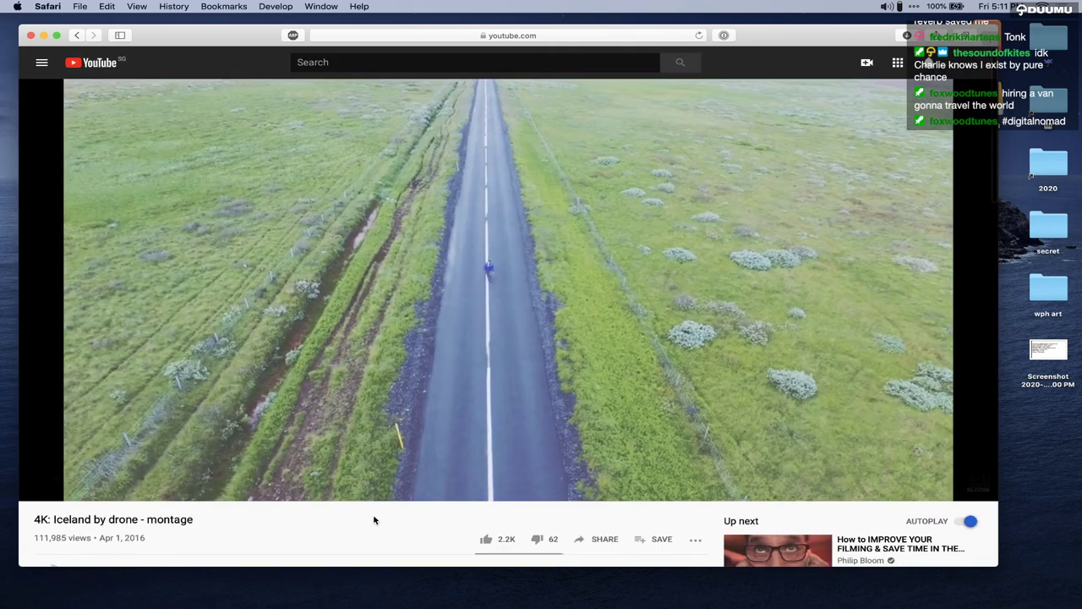
{"action": "key", "text": "XF86AudioRaiseVolume"}
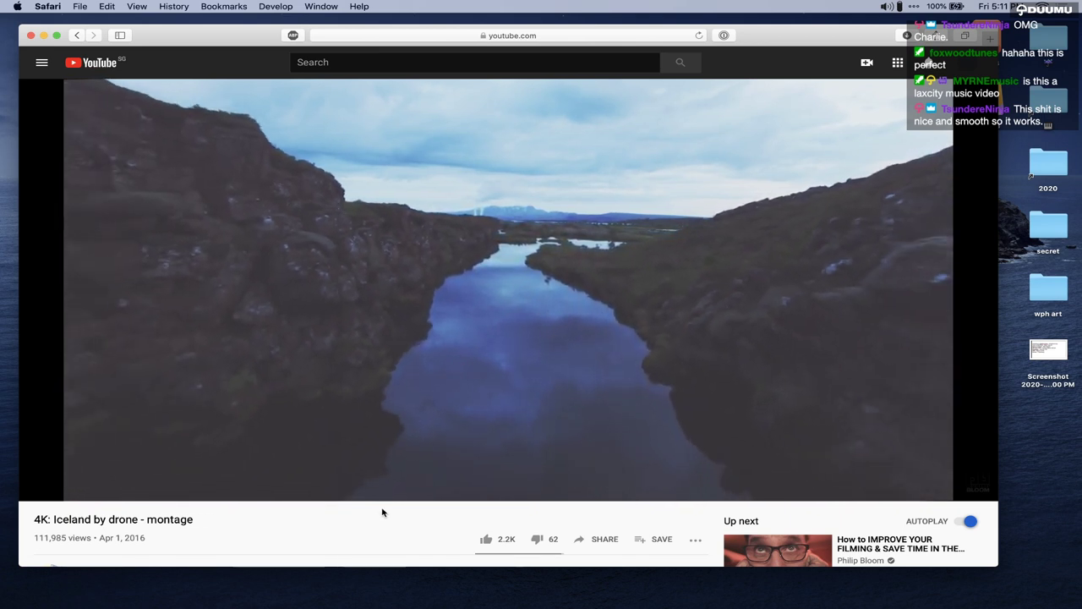
Step: Switch back to the travel vlog set in Ableton Live and show the Master track's device chain
{"action": "key", "text": "ctrl+Left"}
{"action": "left_click", "coordinate": [661, 282]}
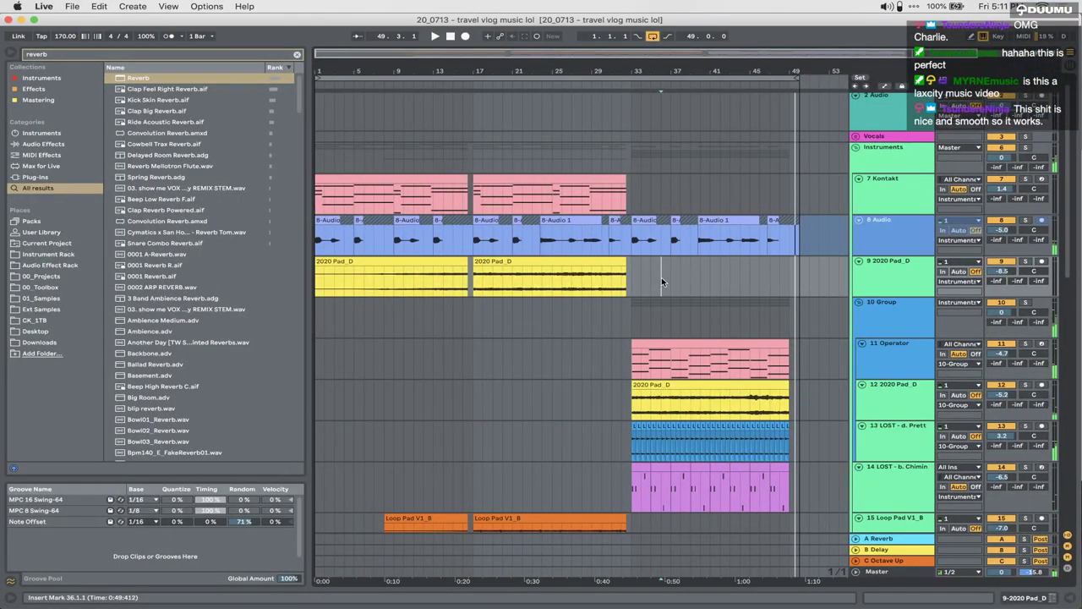
{"action": "scroll", "coordinate": [661, 281], "scroll_direction": "down", "scroll_amount": 4}
{"action": "left_click", "coordinate": [589, 366]}
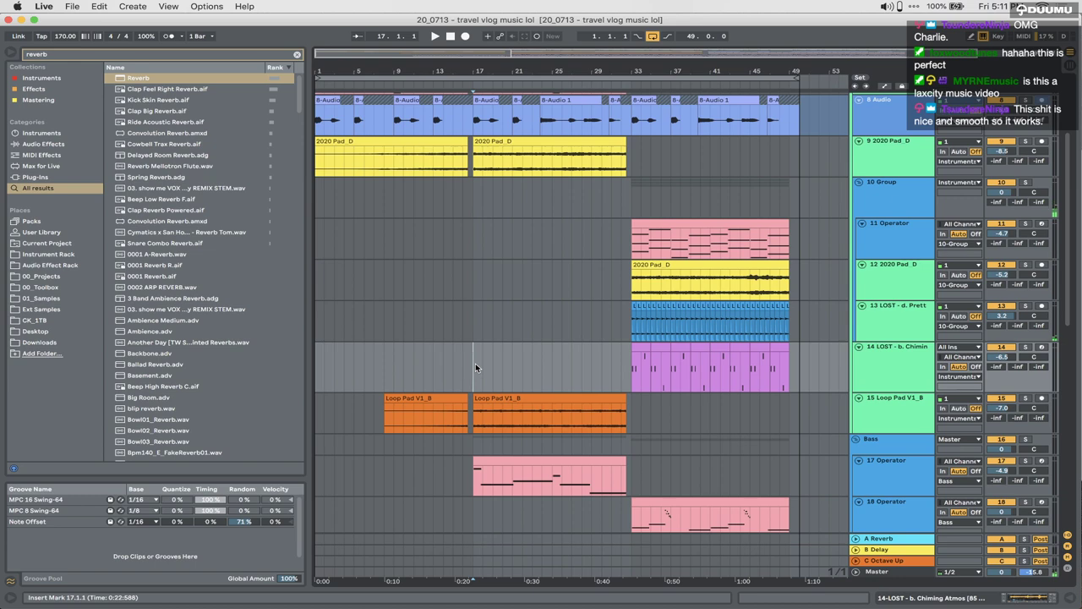
{"action": "left_click", "coordinate": [926, 577]}
{"action": "left_click", "coordinate": [996, 597]}
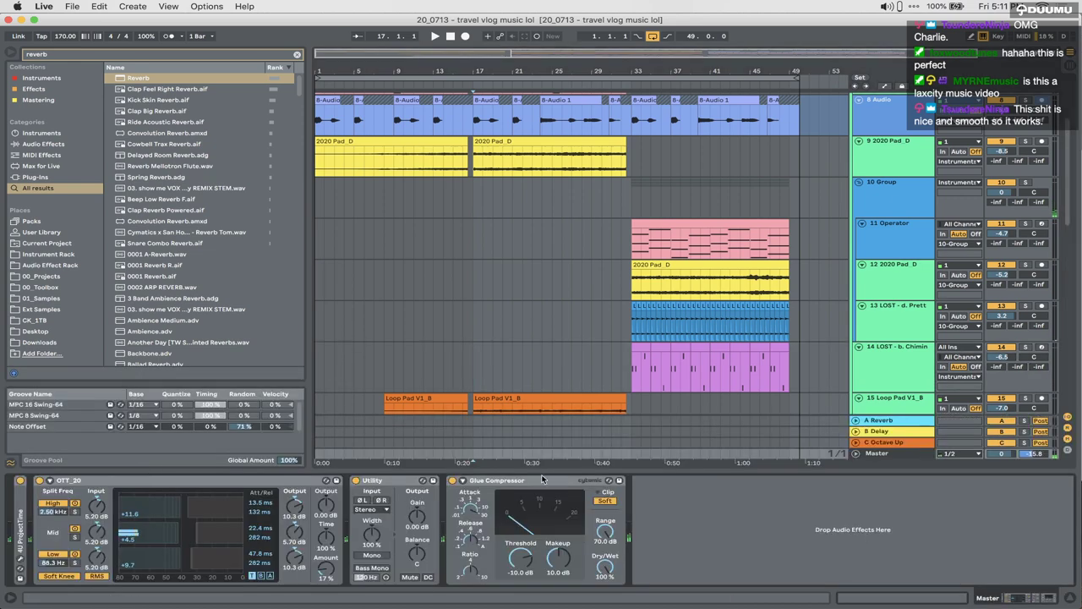
Step: Review the session log of the 4U ProjectTime plug-in on the Master track and close the plug-in window
{"action": "left_click", "coordinate": [19, 558]}
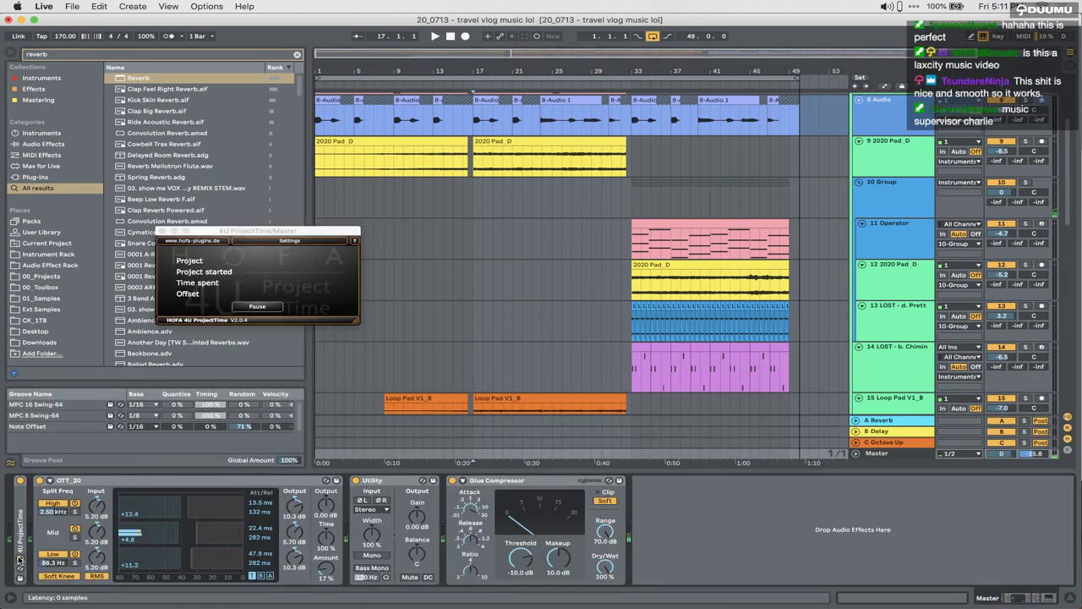
{"action": "left_click", "coordinate": [274, 241]}
{"action": "left_click", "coordinate": [269, 267]}
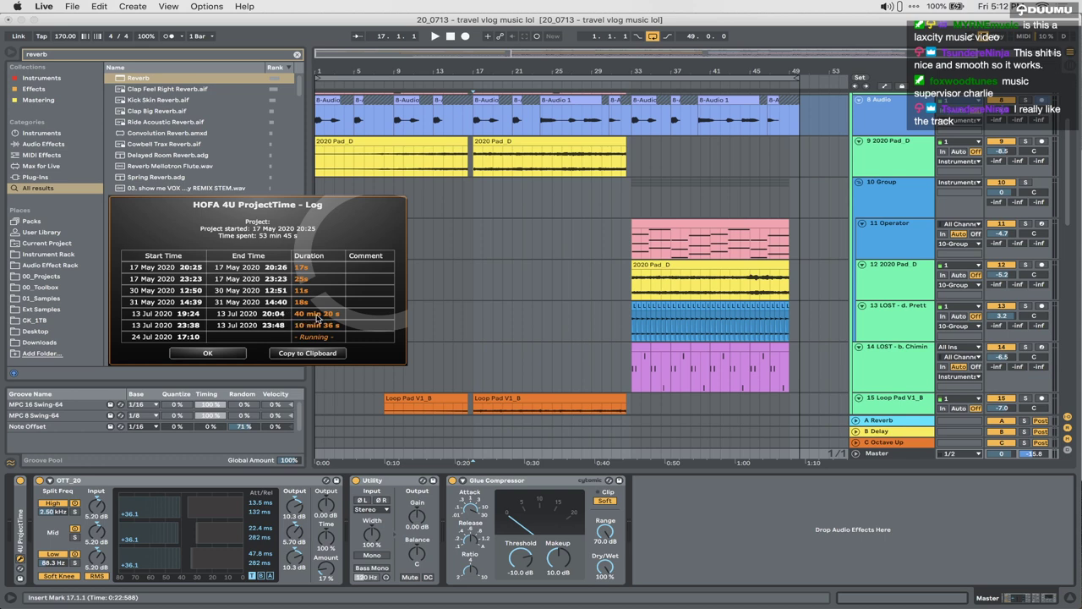
{"action": "left_click", "coordinate": [230, 355]}
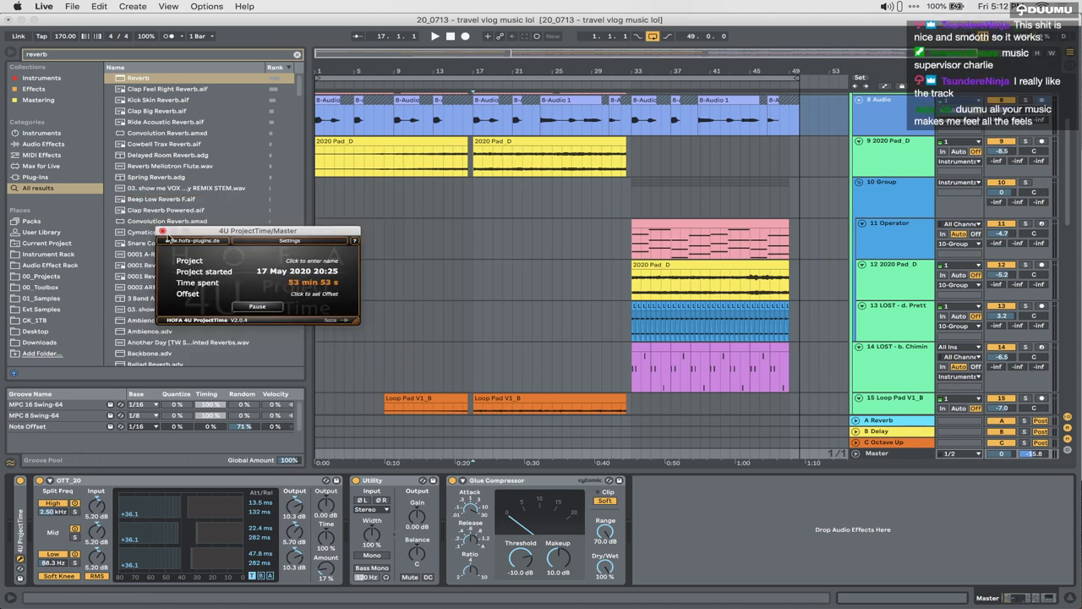
{"action": "left_click", "coordinate": [163, 231]}
Step: Solo the 7 Kontakt track within the Instruments group and play its second clip from bar 17
{"action": "scroll", "coordinate": [490, 294], "scroll_direction": "up", "scroll_amount": 3}
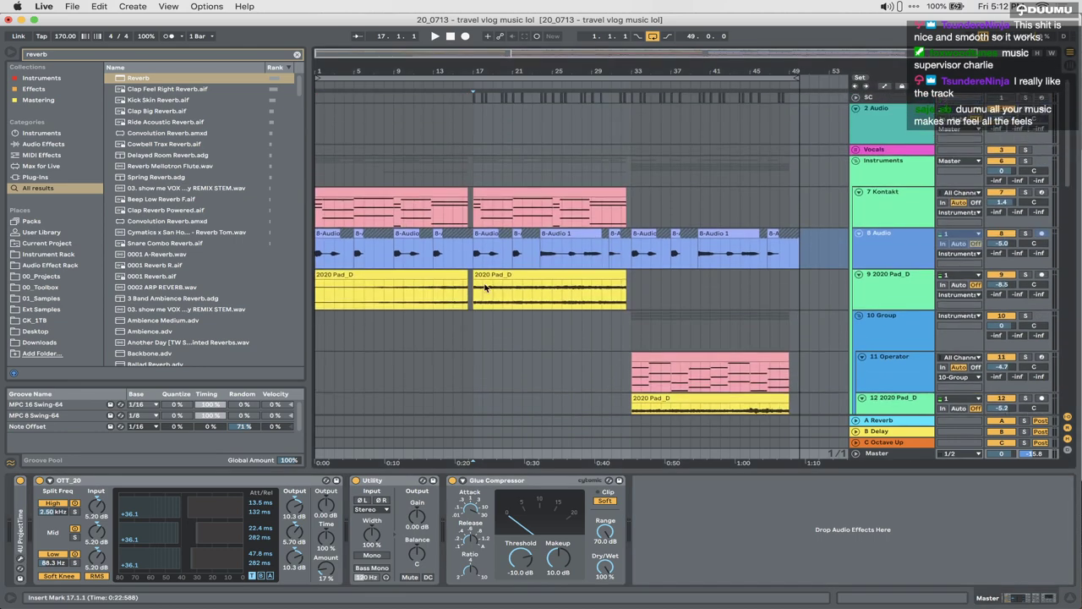
{"action": "left_click", "coordinate": [436, 346]}
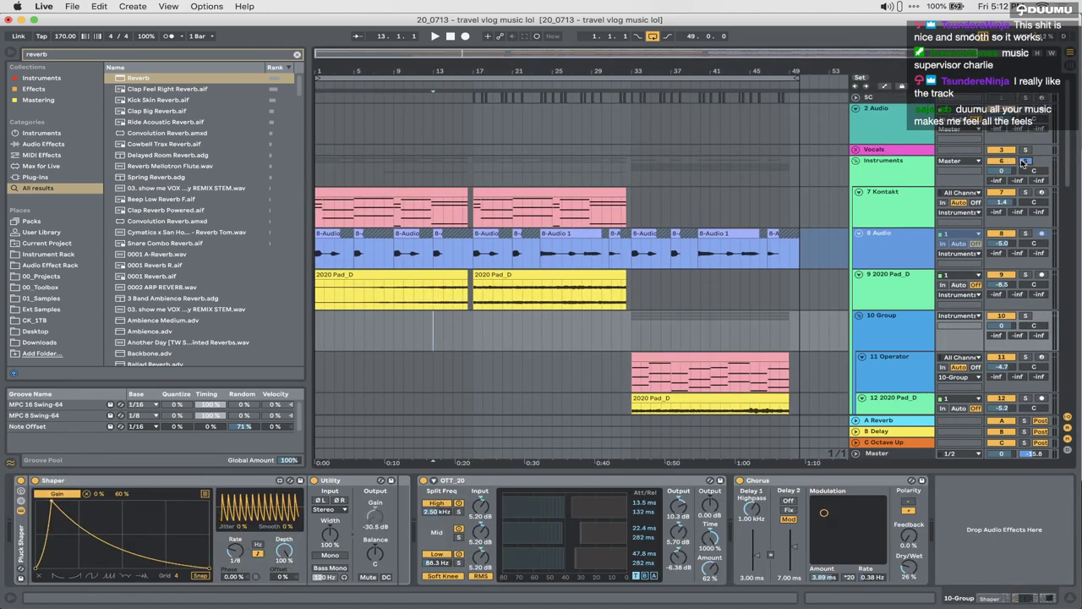
{"action": "left_click", "coordinate": [513, 188]}
{"action": "left_click", "coordinate": [1025, 193]}
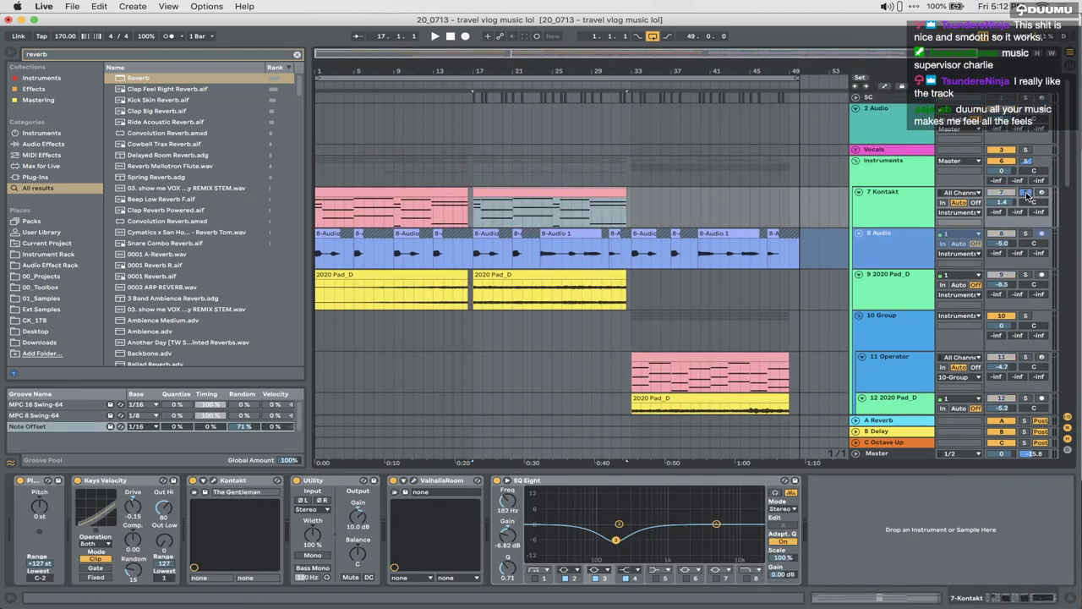
{"action": "key", "text": "space"}
{"action": "scroll", "coordinate": [507, 252], "scroll_direction": "up", "scroll_amount": 2}
{"action": "scroll", "coordinate": [506, 253], "scroll_direction": "down", "scroll_amount": 2}
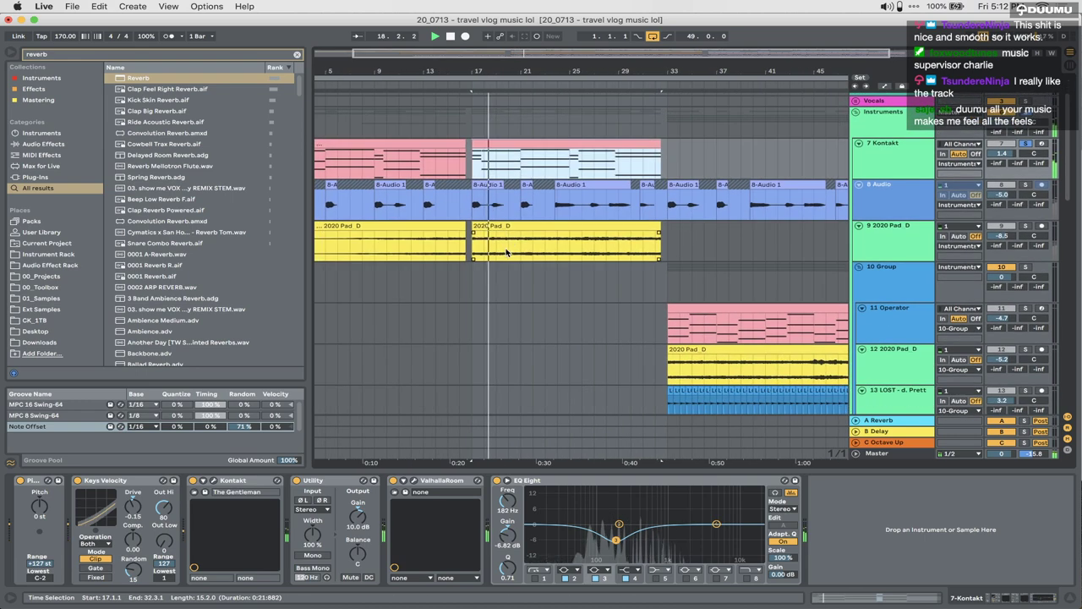
Step: Add the 9 2020 Pad_D and 15 Loop Pad V1_B tracks to the soloed playback
{"action": "scroll", "coordinate": [506, 253], "scroll_direction": "up", "scroll_amount": 2}
{"action": "left_click", "coordinate": [1026, 226], "text": "super"}
{"action": "scroll", "coordinate": [644, 250], "scroll_direction": "down", "scroll_amount": 6}
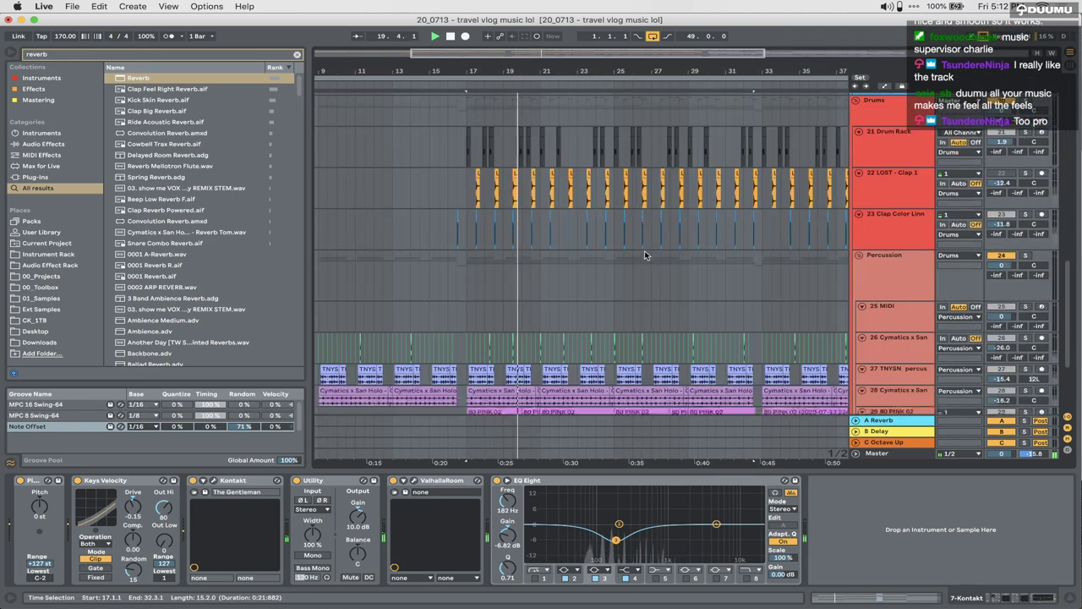
{"action": "scroll", "coordinate": [645, 250], "scroll_direction": "up", "scroll_amount": 3}
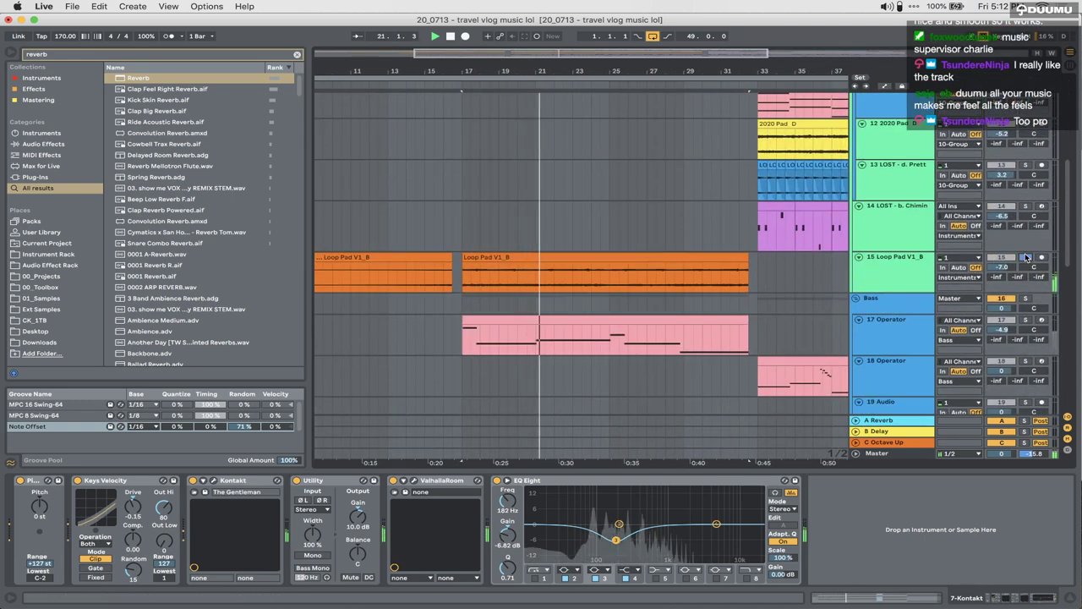
Step: Solo the frozen 8 Audio track and play its clip from bar 17
{"action": "scroll", "coordinate": [740, 269], "scroll_direction": "up", "scroll_amount": 5}
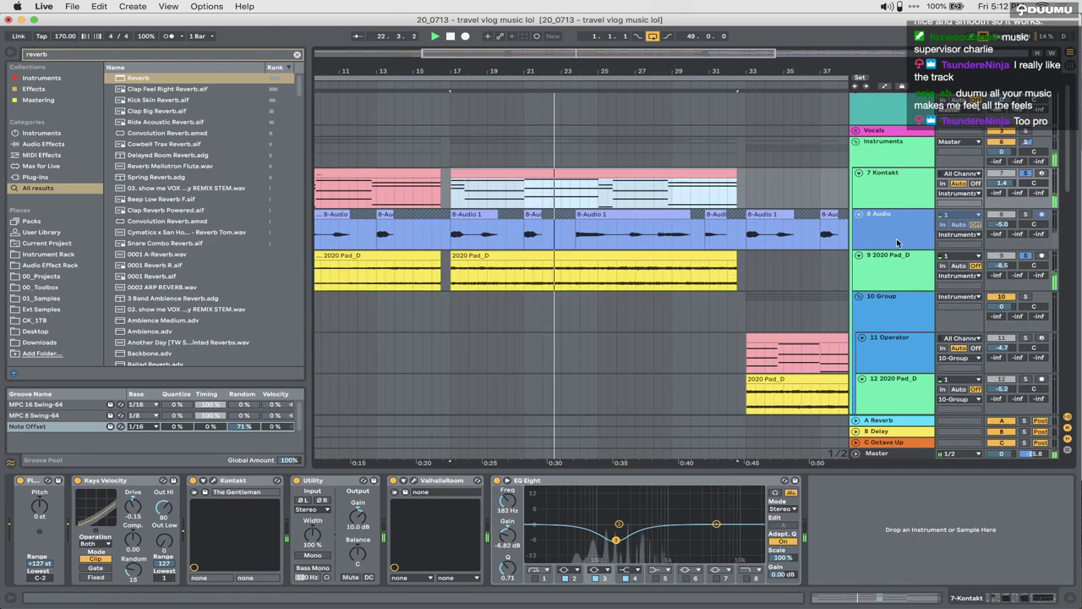
{"action": "left_click", "coordinate": [471, 214]}
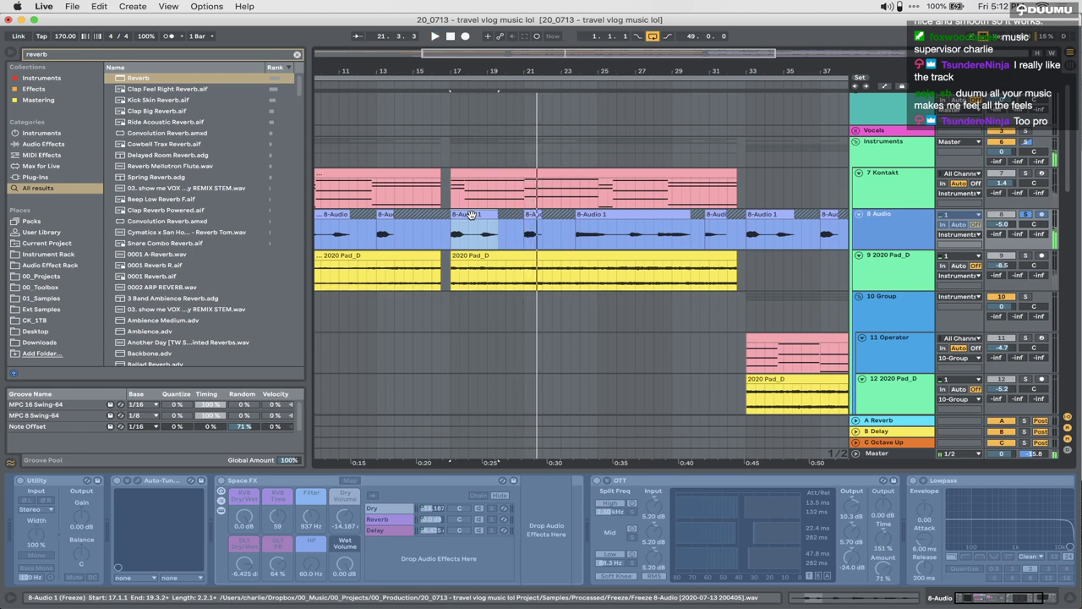
Step: Solo the Drums group, play it from bar 17 and look over its drum and percussion clips
{"action": "scroll", "coordinate": [918, 308], "scroll_direction": "down", "scroll_amount": 10}
{"action": "scroll", "coordinate": [920, 313], "scroll_direction": "up", "scroll_amount": 1}
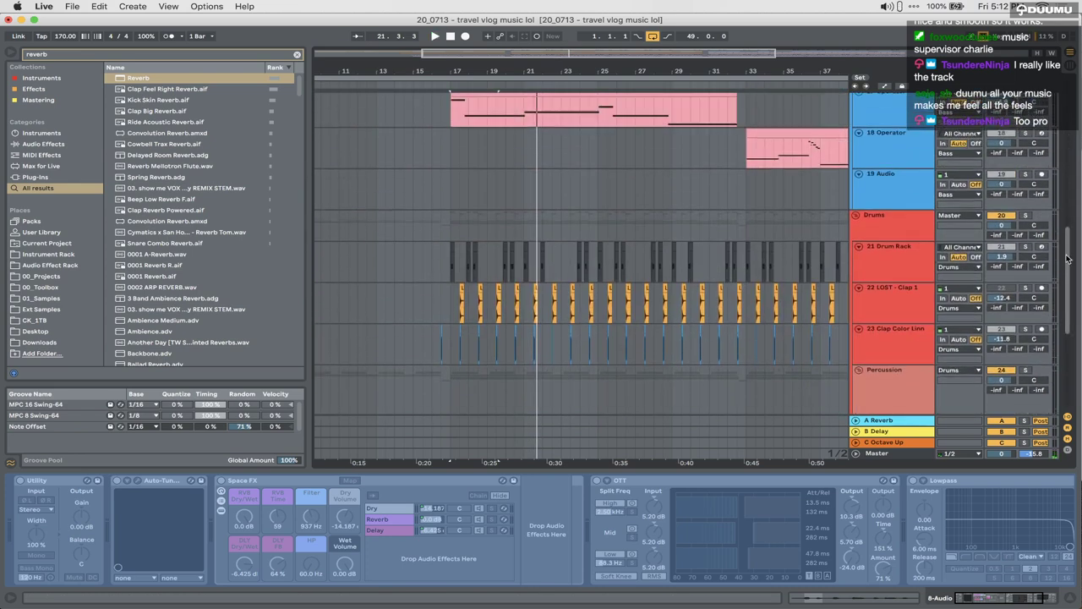
{"action": "left_click", "coordinate": [1025, 217]}
{"action": "key", "text": "space"}
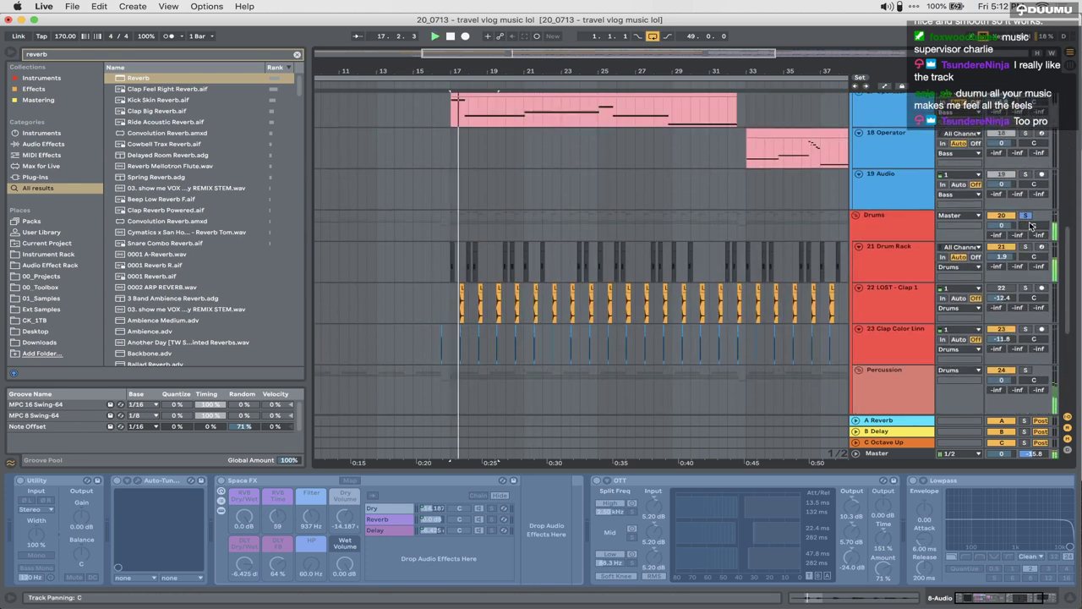
{"action": "scroll", "coordinate": [477, 290], "scroll_direction": "down", "scroll_amount": 3}
{"action": "scroll", "coordinate": [477, 290], "scroll_direction": "up", "scroll_amount": 2}
{"action": "scroll", "coordinate": [476, 290], "scroll_direction": "down", "scroll_amount": 5}
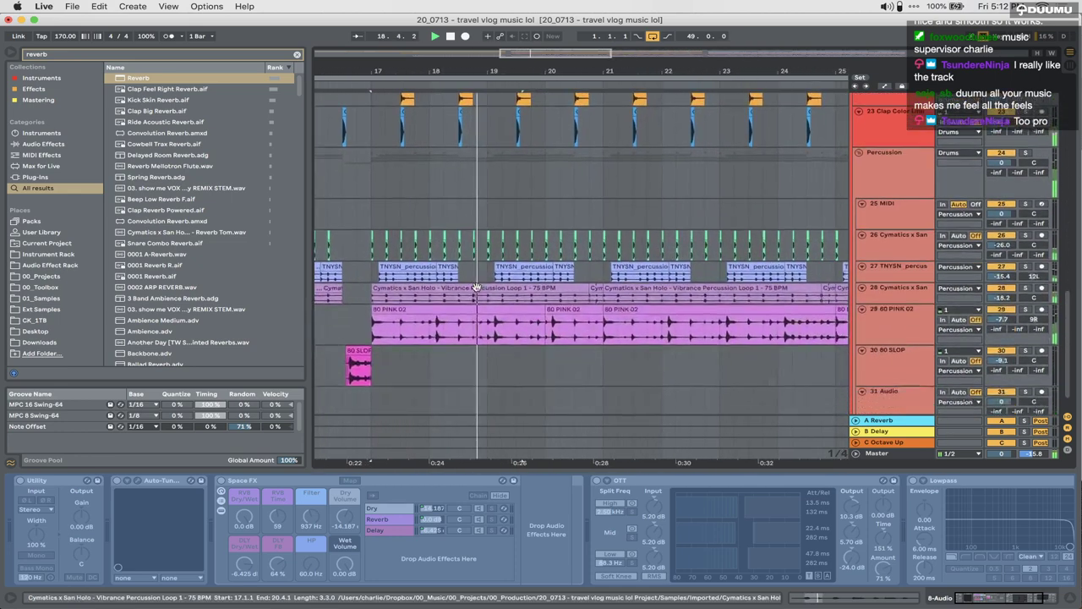
{"action": "scroll", "coordinate": [476, 290], "scroll_direction": "up", "scroll_amount": 1}
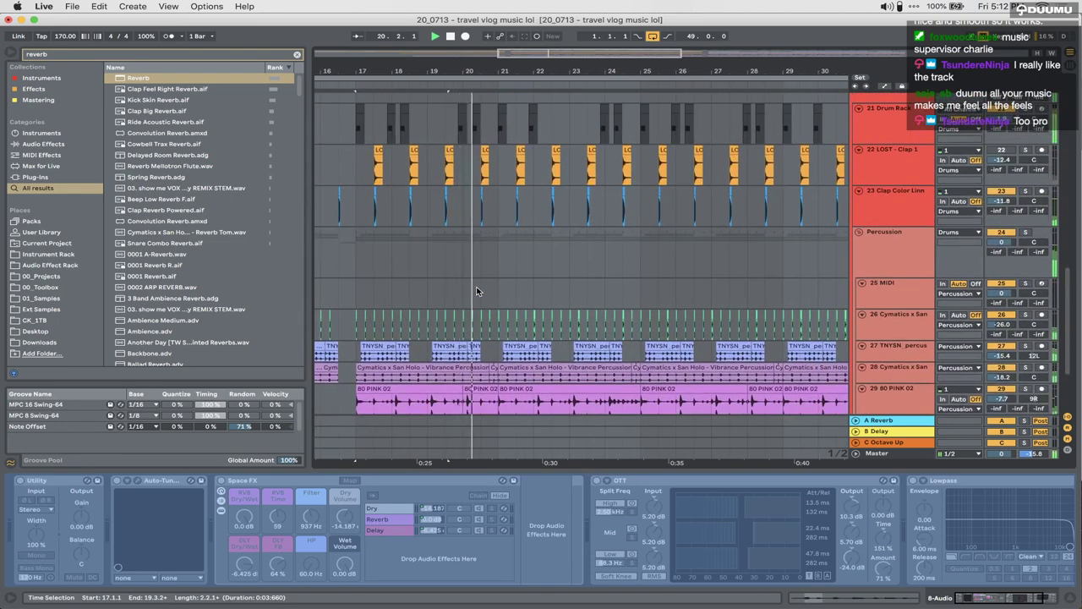
Step: Audition the 17 Operator bass clip from bar 17 with the soloed drums, and clear the solos
{"action": "scroll", "coordinate": [476, 291], "scroll_direction": "up", "scroll_amount": 5}
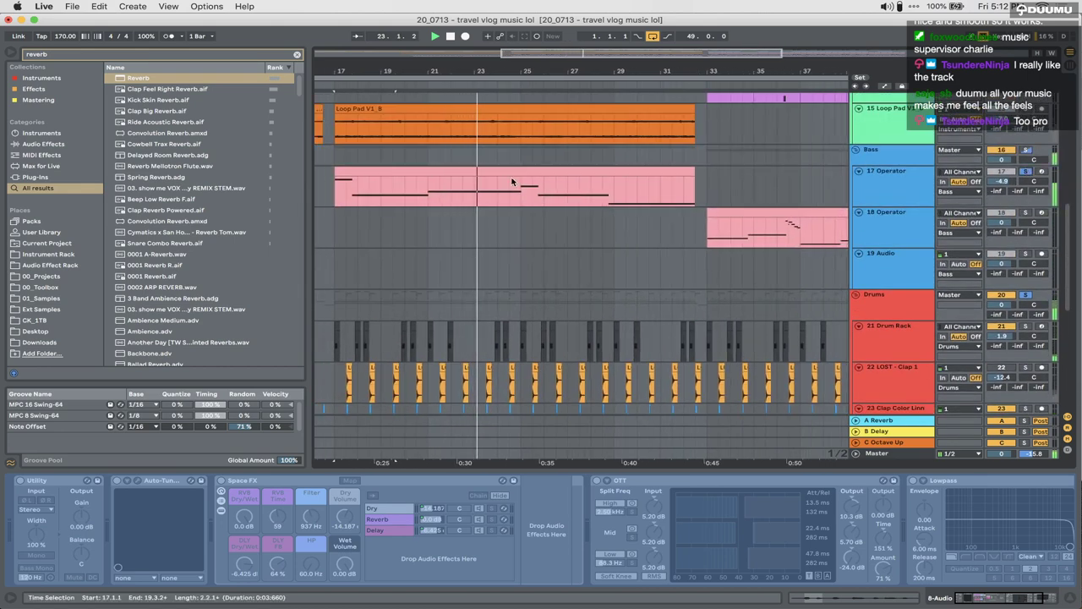
{"action": "left_click", "coordinate": [511, 181]}
{"action": "left_click", "coordinate": [531, 188]}
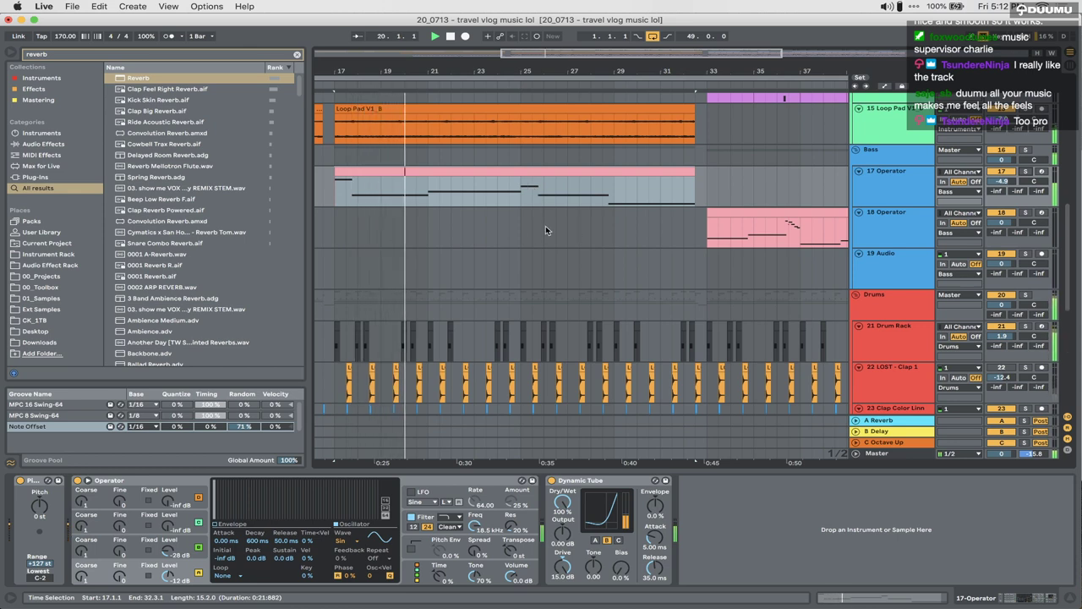
Step: Place the insert marker at bar 31.3 and play into the arrangement's last section with 10 Group soloed
{"action": "left_click", "coordinate": [517, 235]}
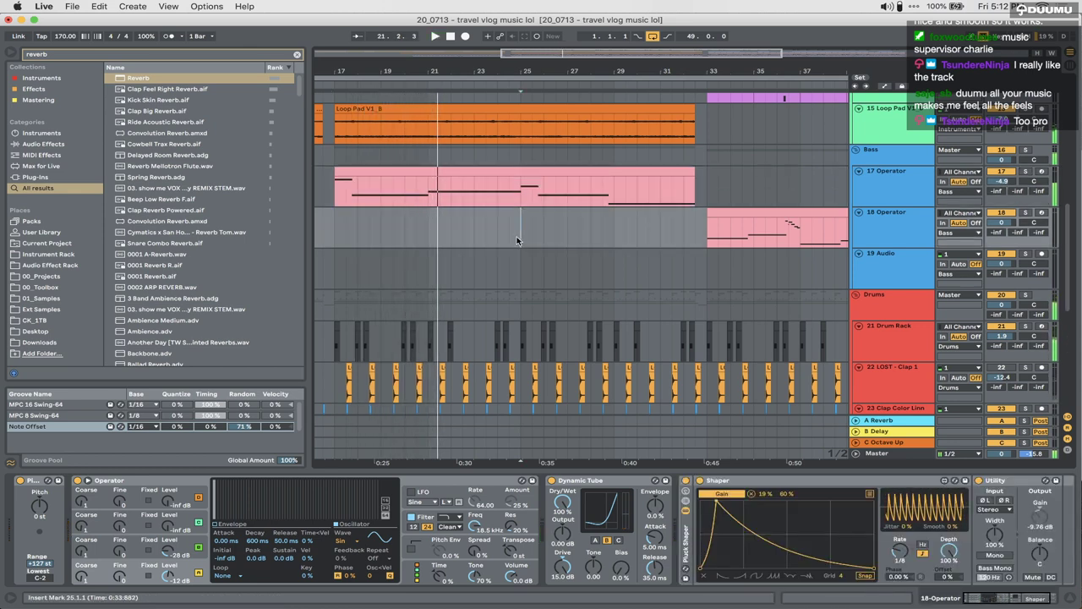
{"action": "scroll", "coordinate": [516, 238], "scroll_direction": "up", "scroll_amount": 2}
{"action": "scroll", "coordinate": [516, 238], "scroll_direction": "right", "scroll_amount": 2}
{"action": "left_click", "coordinate": [519, 235]}
{"action": "left_click", "coordinate": [630, 241]}
{"action": "scroll", "coordinate": [632, 242], "scroll_direction": "up", "scroll_amount": 5}
{"action": "scroll", "coordinate": [631, 242], "scroll_direction": "right", "scroll_amount": 5}
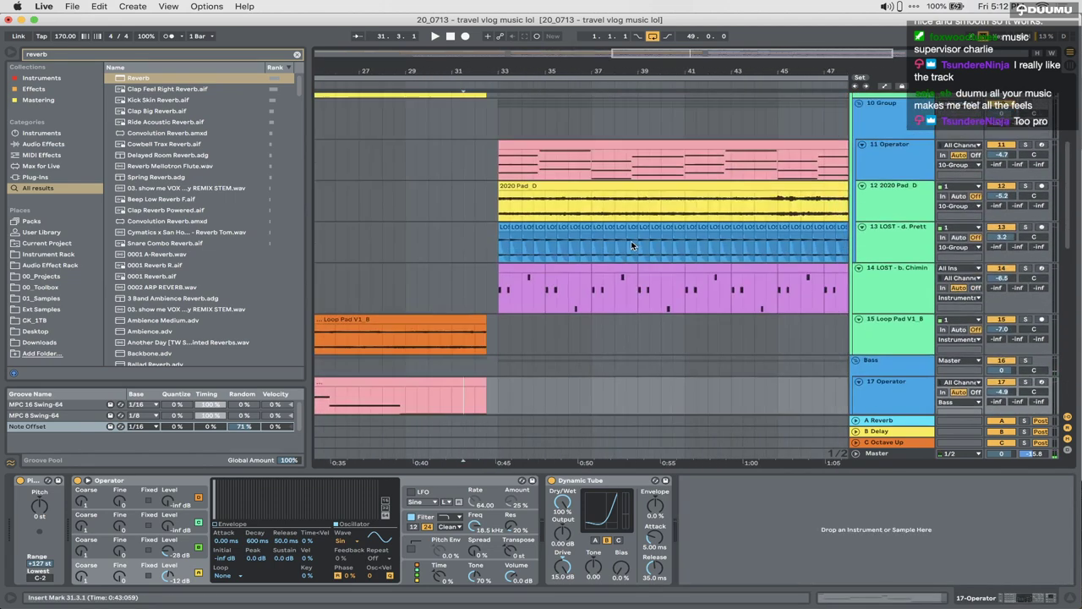
{"action": "scroll", "coordinate": [631, 240], "scroll_direction": "up", "scroll_amount": 2}
{"action": "scroll", "coordinate": [631, 240], "scroll_direction": "right", "scroll_amount": 2}
{"action": "key", "text": "space"}
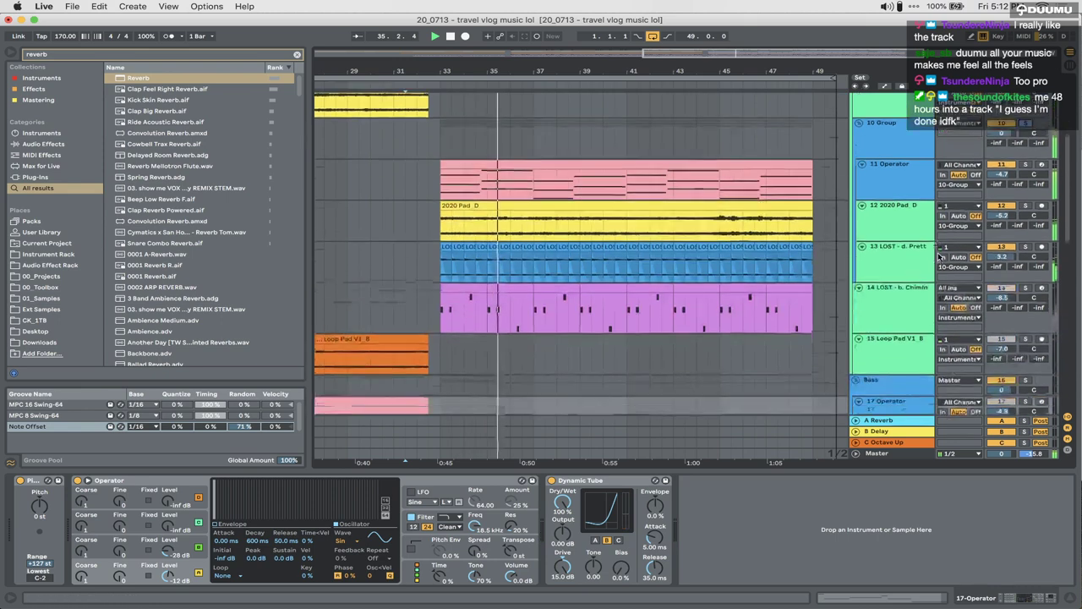
Step: Add the 14 LOST - b. Chimin and 18 Operator tracks to the soloed playback of the last section
{"action": "scroll", "coordinate": [1026, 229], "scroll_direction": "down", "scroll_amount": 3}
{"action": "scroll", "coordinate": [1023, 283], "scroll_direction": "down", "scroll_amount": 3}
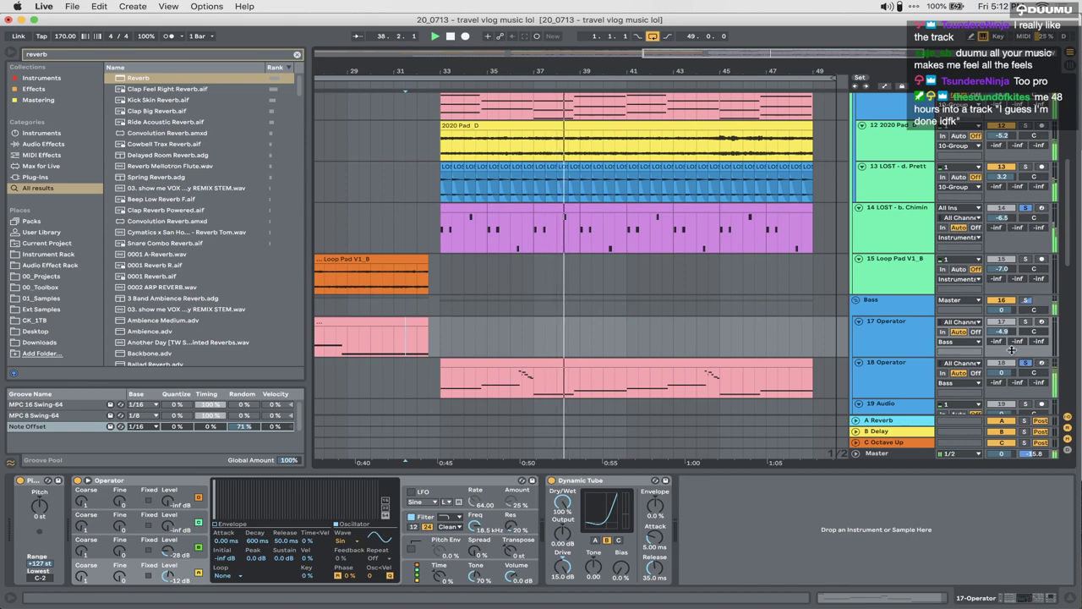
{"action": "scroll", "coordinate": [1012, 349], "scroll_direction": "up", "scroll_amount": 5}
{"action": "scroll", "coordinate": [924, 306], "scroll_direction": "down", "scroll_amount": 7}
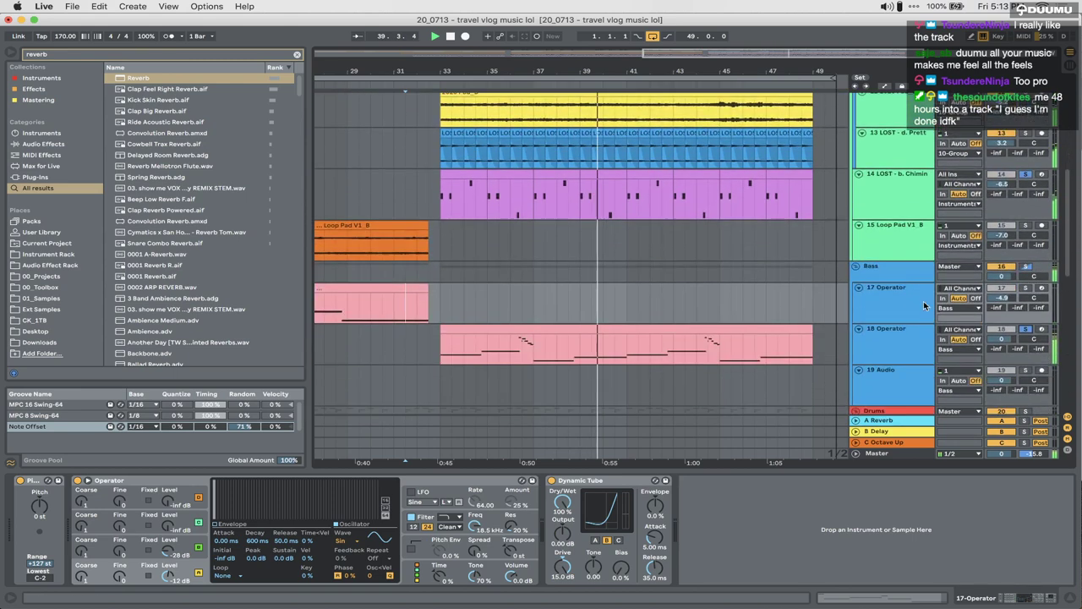
Step: Show the 18 Operator bass track's device chain and clear the solos so all tracks play
{"action": "left_click", "coordinate": [917, 342]}
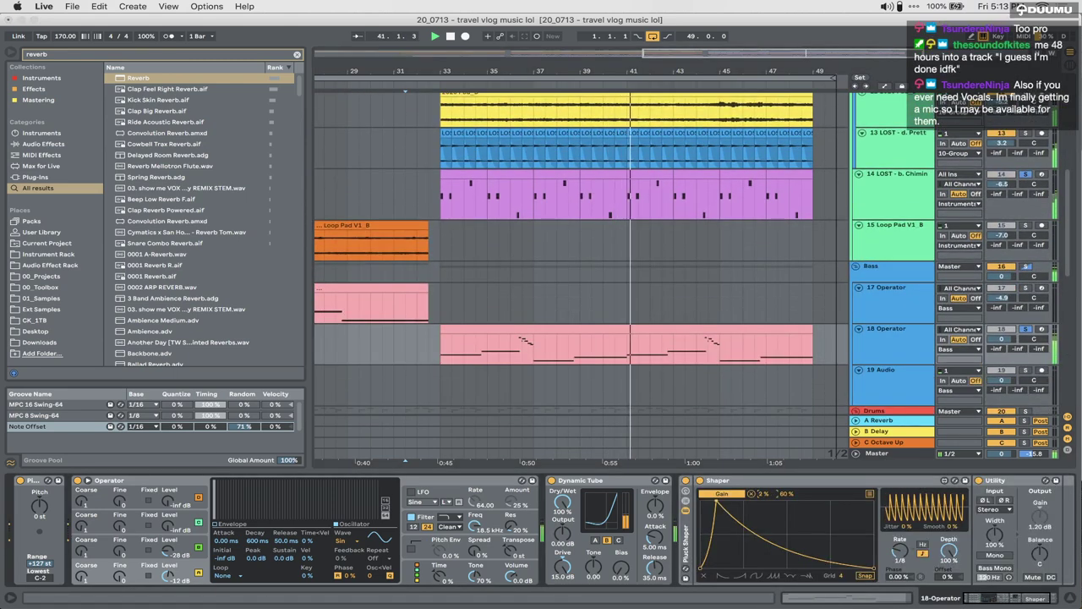
{"action": "left_click_drag", "start_coordinate": [762, 490], "coordinate": [762, 494]}
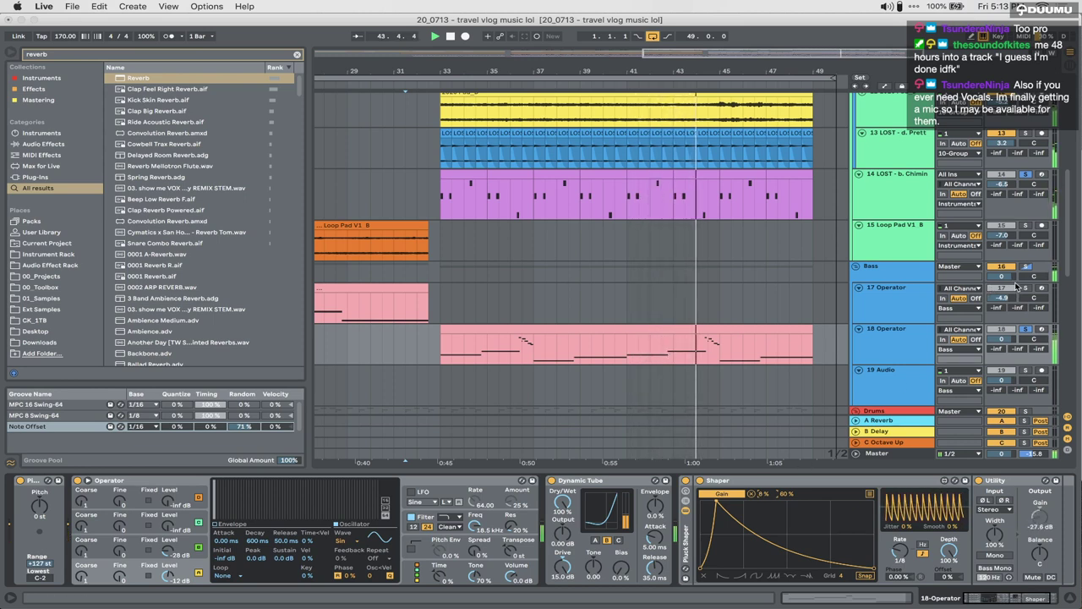
{"action": "left_click", "coordinate": [1026, 328]}
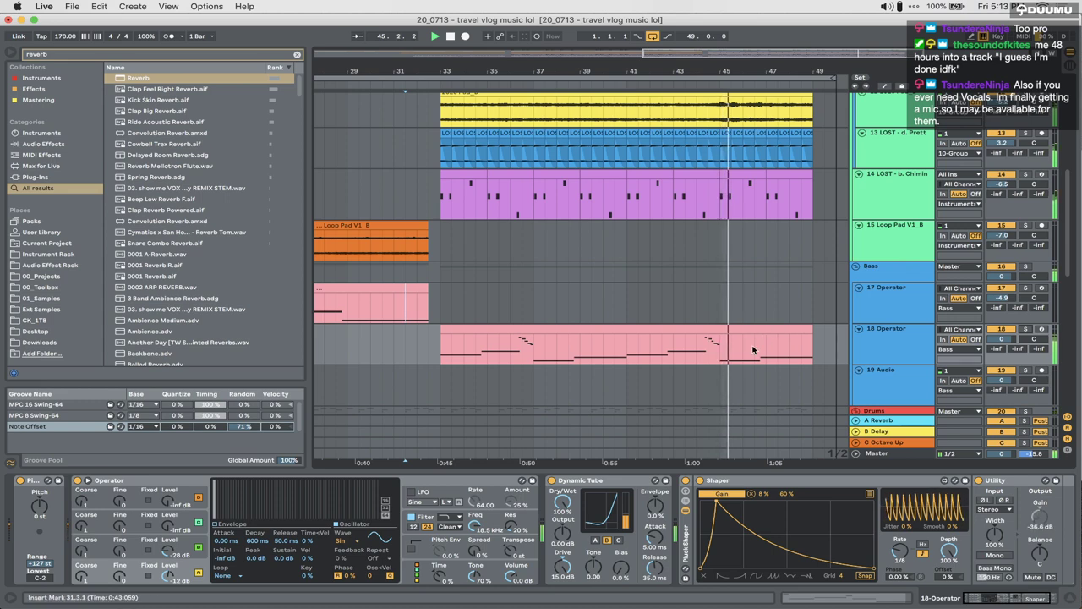
Step: Look over the drum and percussion tracks during playback, then stop playback and save the set
{"action": "left_click", "coordinate": [717, 356]}
{"action": "scroll", "coordinate": [716, 358], "scroll_direction": "down", "scroll_amount": 7}
{"action": "scroll", "coordinate": [716, 357], "scroll_direction": "right", "scroll_amount": 2}
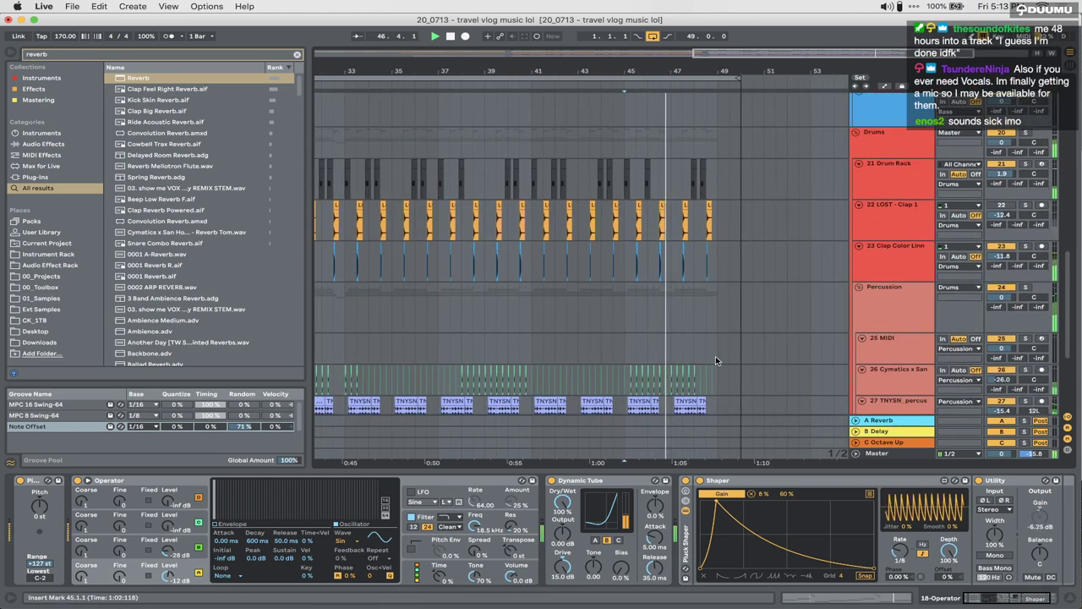
{"action": "scroll", "coordinate": [715, 356], "scroll_direction": "down", "scroll_amount": 3}
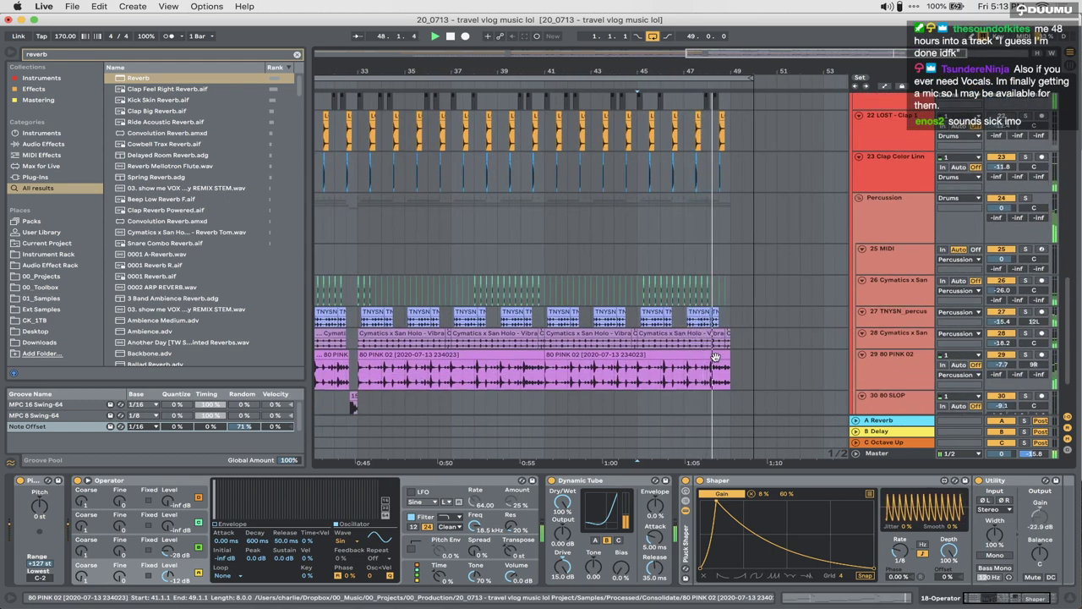
{"action": "left_click", "coordinate": [675, 209]}
{"action": "key", "text": "space"}
{"action": "key", "text": "super+s"}
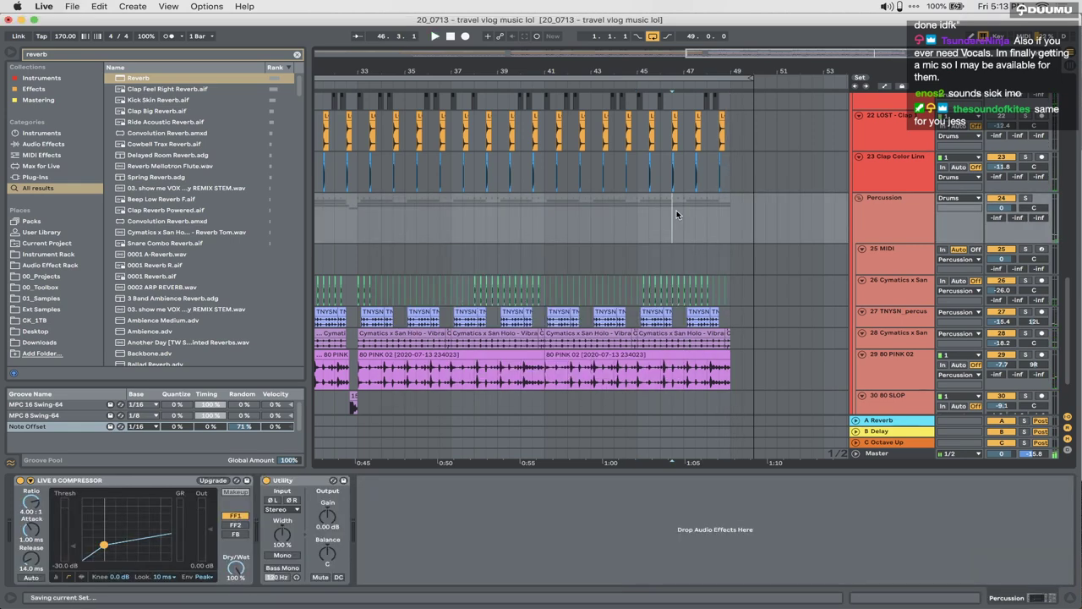
Step: Look over the arrangement from the percussion tracks up to the instrument tracks, showing the 11 Operator device chain
{"action": "left_click", "coordinate": [464, 211]}
{"action": "scroll", "coordinate": [463, 211], "scroll_direction": "up", "scroll_amount": 13}
{"action": "scroll", "coordinate": [464, 211], "scroll_direction": "left", "scroll_amount": 6}
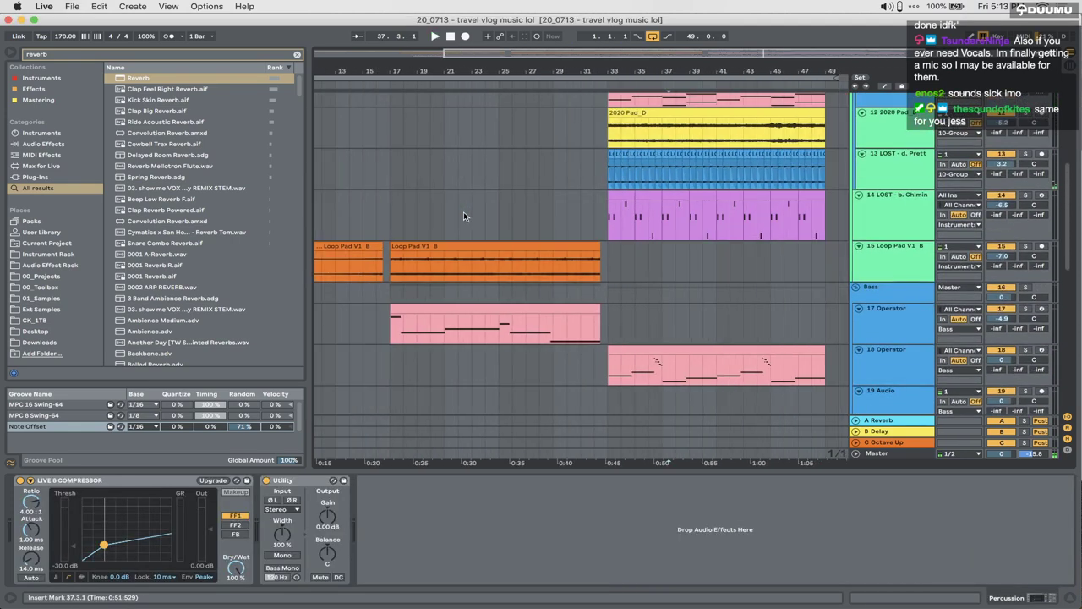
{"action": "left_click", "coordinate": [464, 212]}
{"action": "scroll", "coordinate": [464, 211], "scroll_direction": "up", "scroll_amount": 5}
{"action": "scroll", "coordinate": [463, 211], "scroll_direction": "left", "scroll_amount": 1}
{"action": "left_click", "coordinate": [391, 362]}
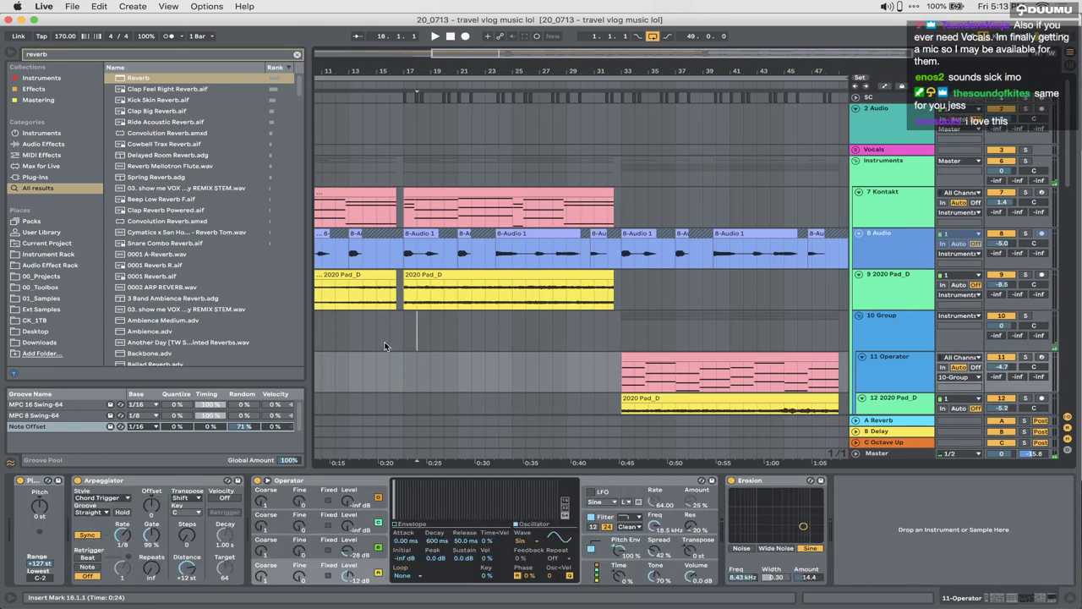
Step: Highlight the empty time from bar 1 to bar 17 across 10 Group, and place the insert marker at bar 17 on 14 LOST - b. Chimin
{"action": "left_click_drag", "start_coordinate": [385, 345], "coordinate": [462, 340]}
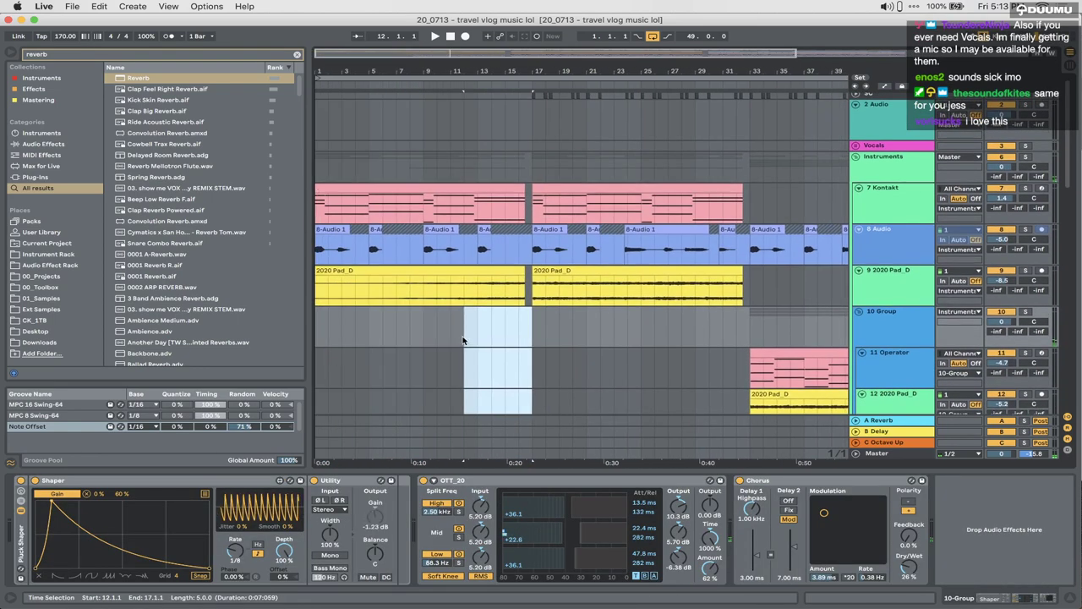
{"action": "left_click_drag", "start_coordinate": [526, 326], "coordinate": [279, 338]}
{"action": "left_click_drag", "start_coordinate": [526, 324], "coordinate": [190, 346]}
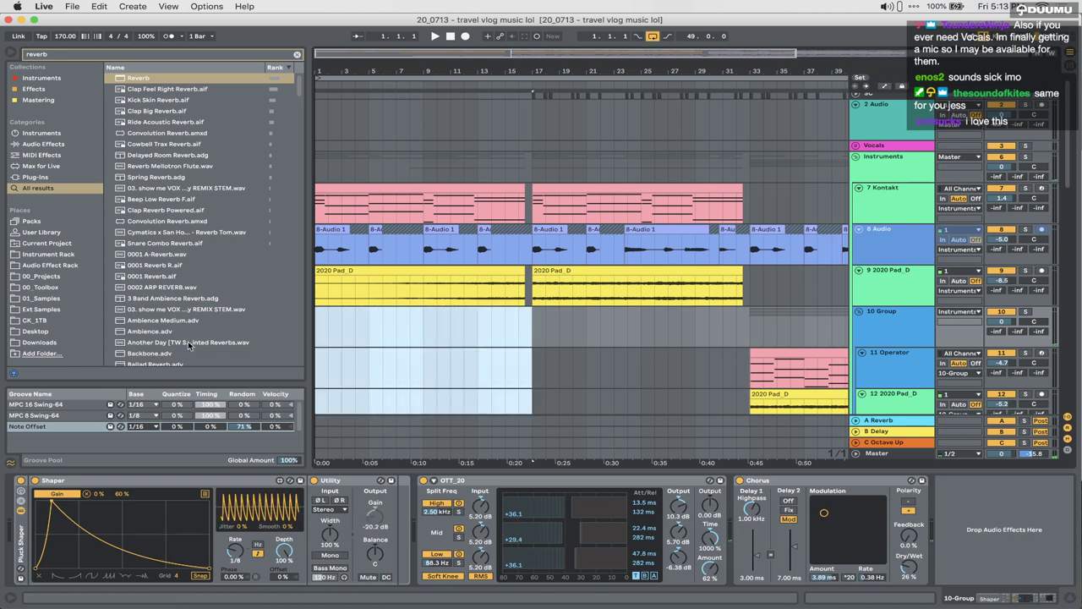
{"action": "scroll", "coordinate": [519, 332], "scroll_direction": "down", "scroll_amount": 6}
{"action": "left_click", "coordinate": [520, 321]}
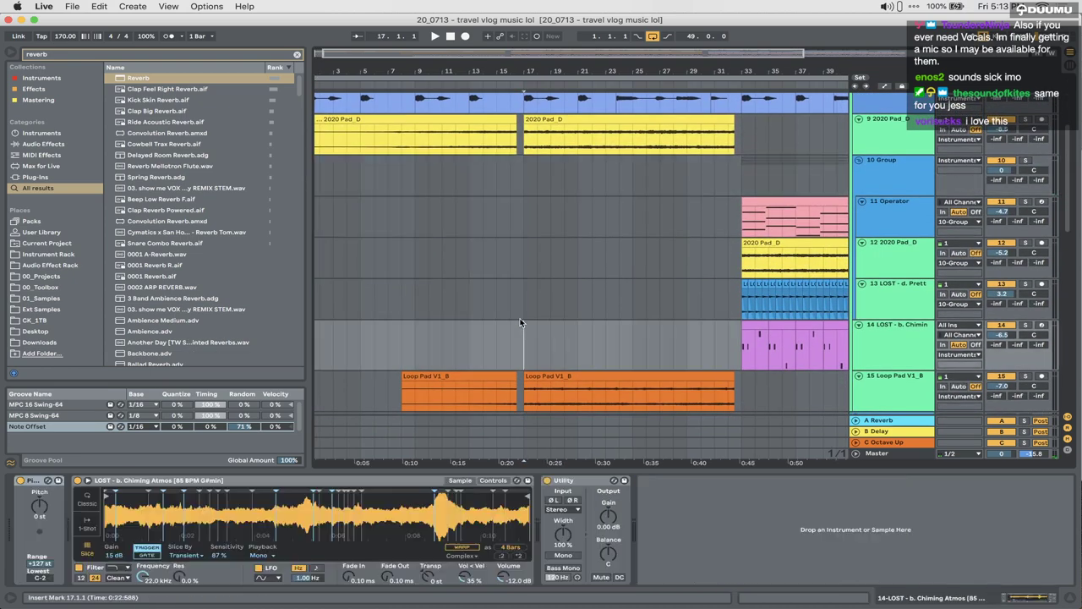
{"action": "key", "text": "ctrl+Right"}
{"action": "key", "text": "ctrl+Left"}
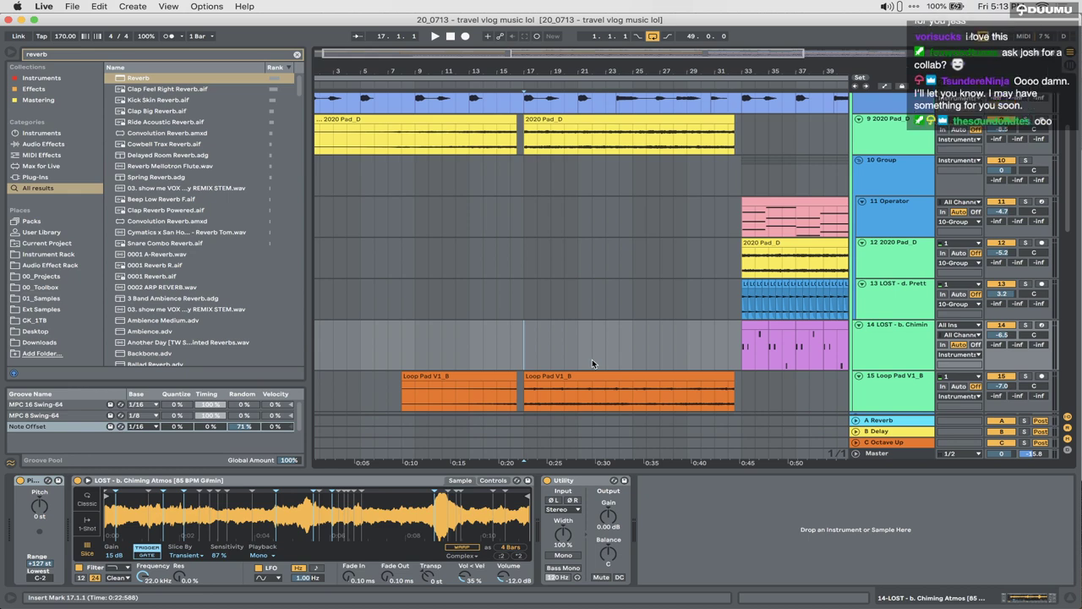
Step: Highlight the last section of the Instruments group from bar 33 to bar 49 and examine its clips
{"action": "scroll", "coordinate": [591, 359], "scroll_direction": "up", "scroll_amount": 5}
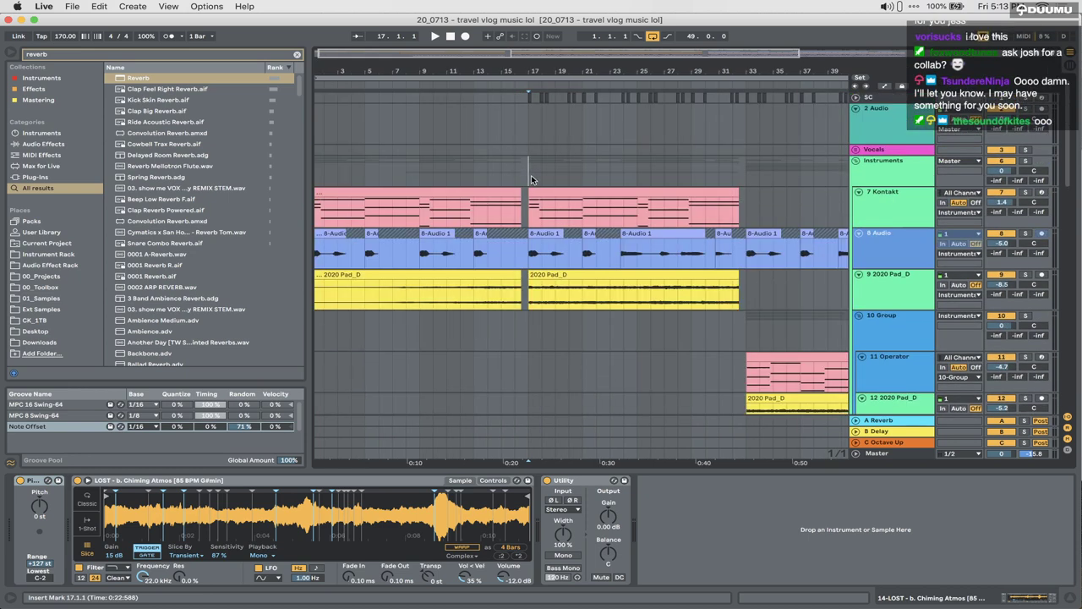
{"action": "left_click_drag", "start_coordinate": [531, 179], "coordinate": [795, 186]}
{"action": "left_click", "coordinate": [571, 173]}
{"action": "scroll", "coordinate": [794, 186], "scroll_direction": "down", "scroll_amount": 10}
{"action": "scroll", "coordinate": [795, 186], "scroll_direction": "up", "scroll_amount": 6}
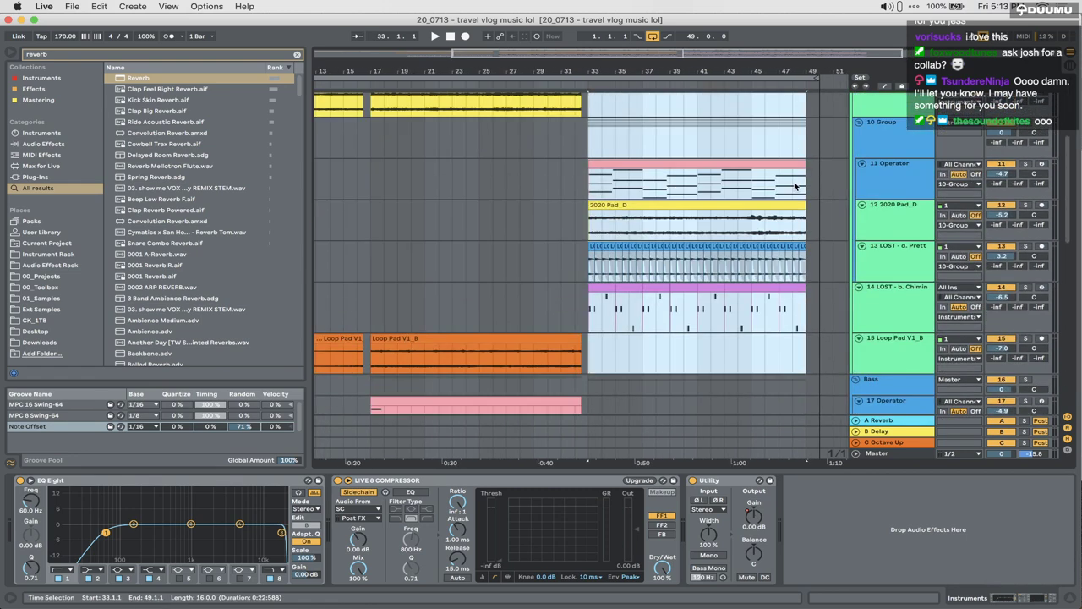
{"action": "scroll", "coordinate": [794, 186], "scroll_direction": "down", "scroll_amount": 3}
Step: Place the insert marker near the start of the 7 Kontakt track and play the arrangement from there
{"action": "left_click", "coordinate": [433, 194]}
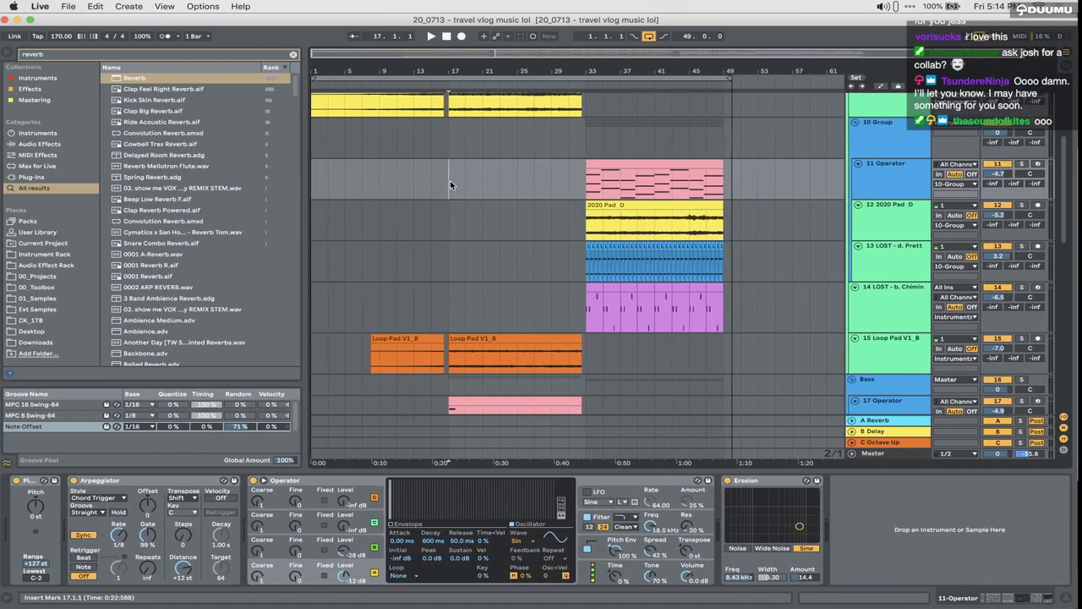
{"action": "left_click", "coordinate": [366, 185]}
{"action": "scroll", "coordinate": [330, 192], "scroll_direction": "up", "scroll_amount": 5}
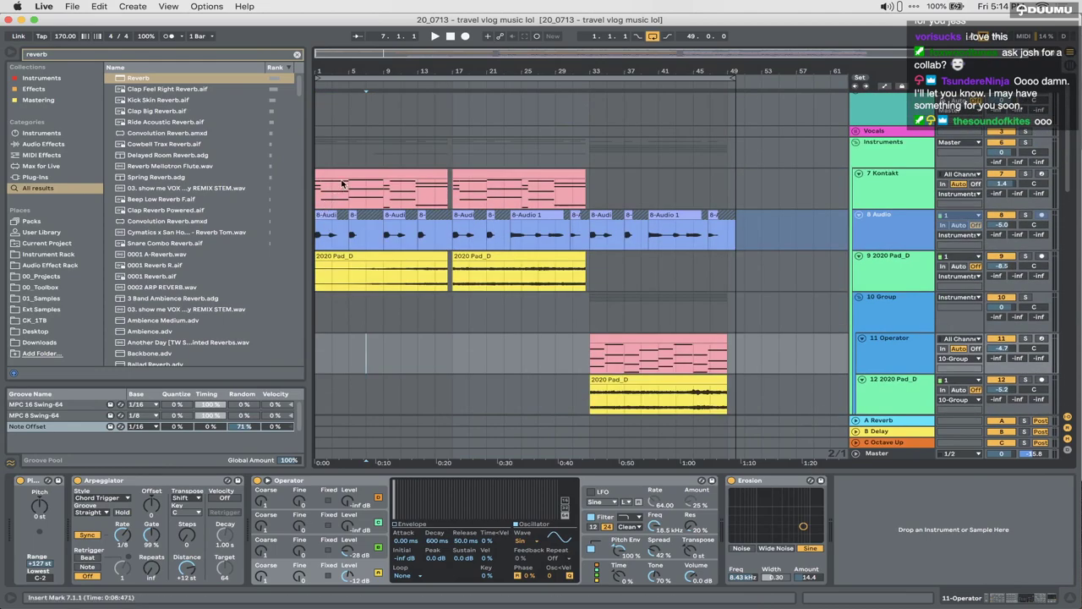
{"action": "left_click", "coordinate": [343, 177]}
Step: Switch to the Iceland drone montage on YouTube in Safari and show it in full screen
{"action": "key", "text": "ctrl+Right"}
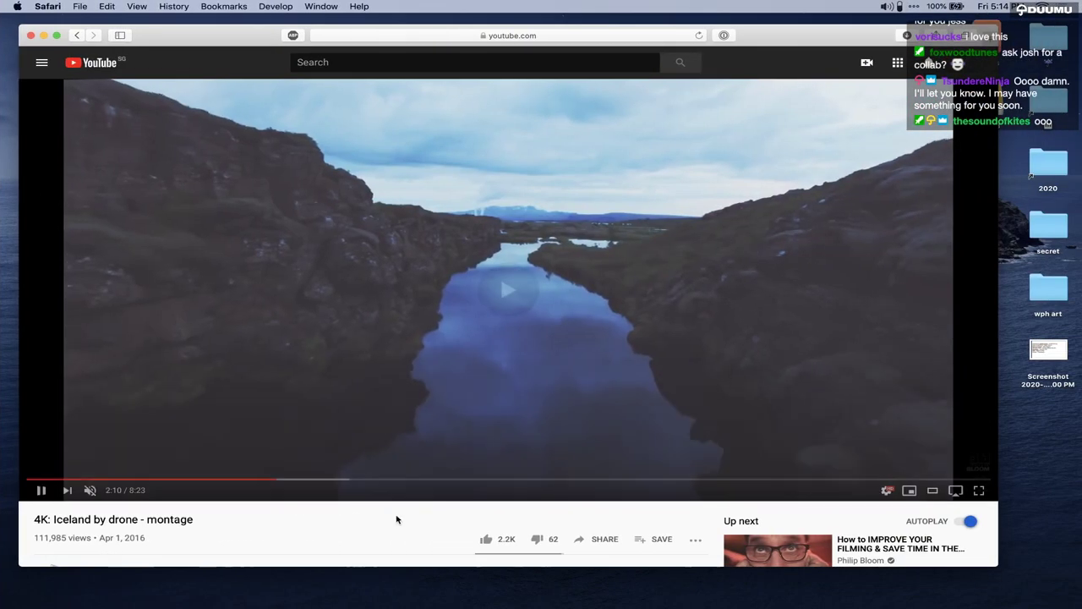
{"action": "scroll", "coordinate": [385, 516], "scroll_direction": "down", "scroll_amount": 3}
{"action": "scroll", "coordinate": [382, 515], "scroll_direction": "up", "scroll_amount": 4}
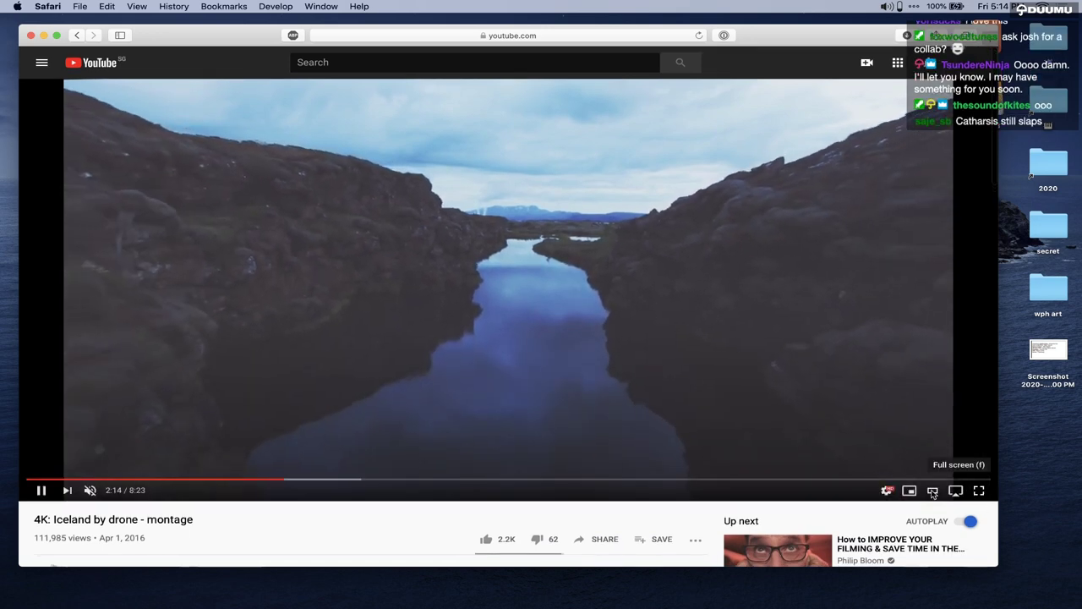
{"action": "left_click", "coordinate": [980, 490]}
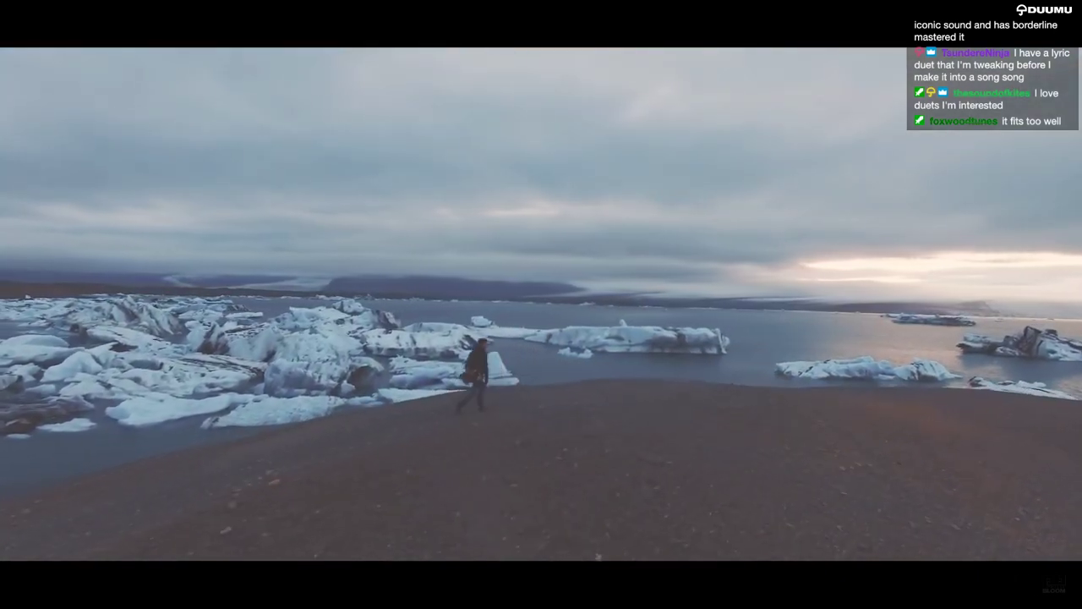
Step: Leave the video's full-screen view and switch back to Ableton Live
{"action": "mouse_move", "coordinate": [930, 268]}
{"action": "key", "text": "Escape"}
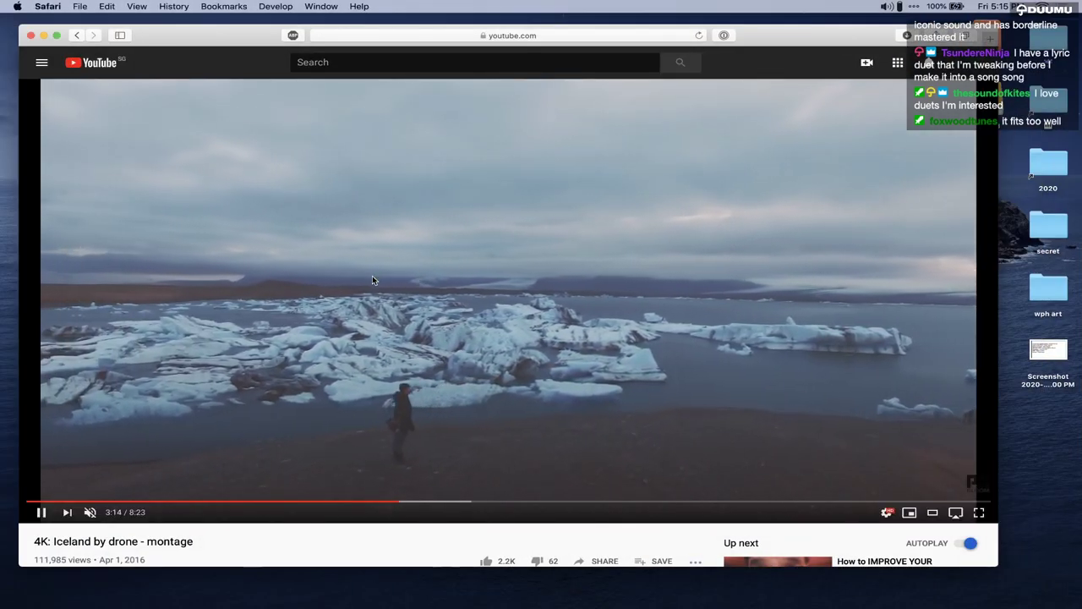
{"action": "left_click", "coordinate": [405, 298]}
{"action": "key", "text": "super+Tab"}
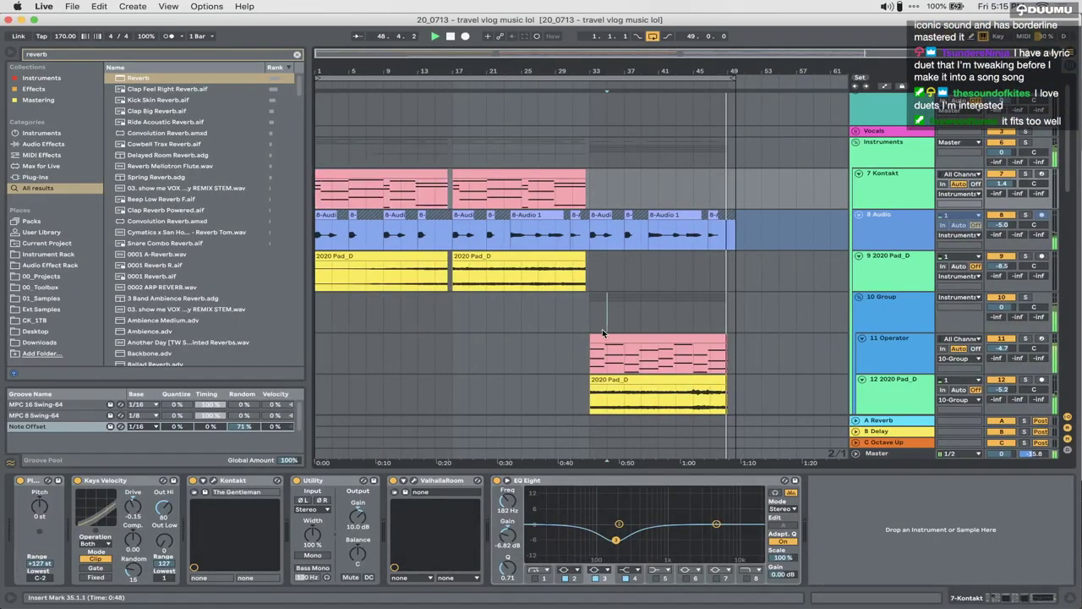
Step: Stop playback, look through the bass and percussion tracks around bar 17, and show the Drums group's device chain
{"action": "left_click", "coordinate": [602, 329]}
{"action": "scroll", "coordinate": [588, 329], "scroll_direction": "down", "scroll_amount": 5}
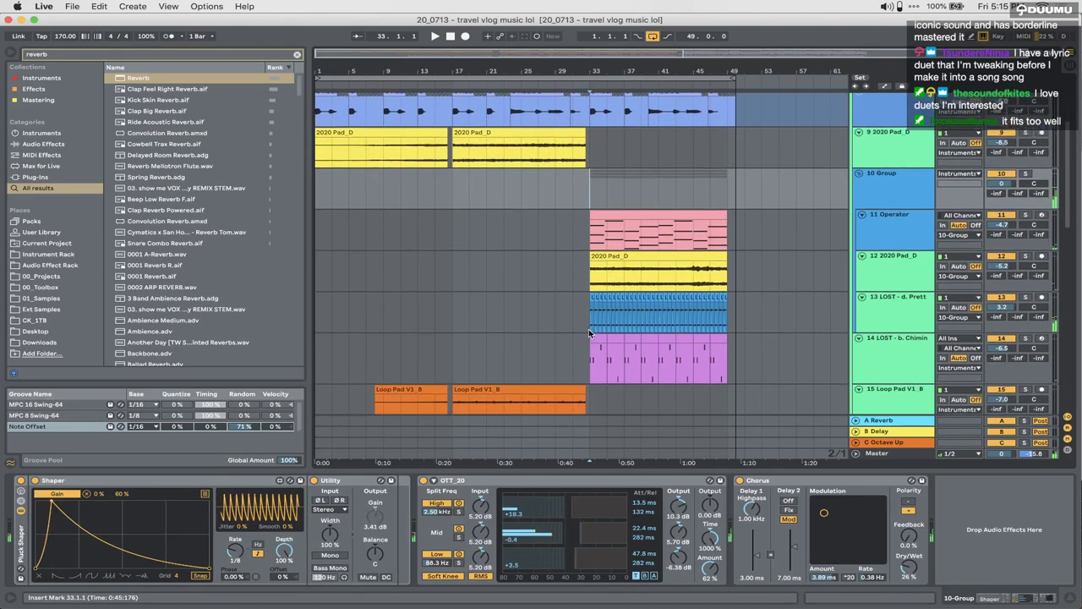
{"action": "left_click", "coordinate": [473, 337]}
{"action": "scroll", "coordinate": [473, 336], "scroll_direction": "down", "scroll_amount": 15}
{"action": "scroll", "coordinate": [474, 336], "scroll_direction": "up", "scroll_amount": 3}
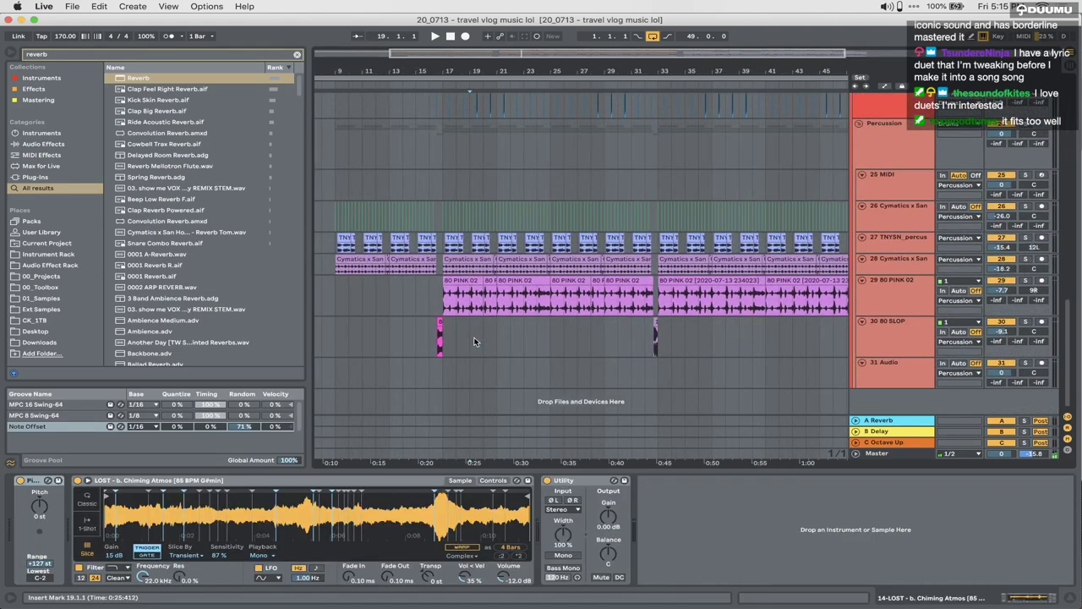
{"action": "left_click", "coordinate": [474, 336]}
{"action": "scroll", "coordinate": [473, 337], "scroll_direction": "up", "scroll_amount": 4}
{"action": "scroll", "coordinate": [473, 337], "scroll_direction": "up", "scroll_amount": 6}
{"action": "left_click", "coordinate": [445, 269]}
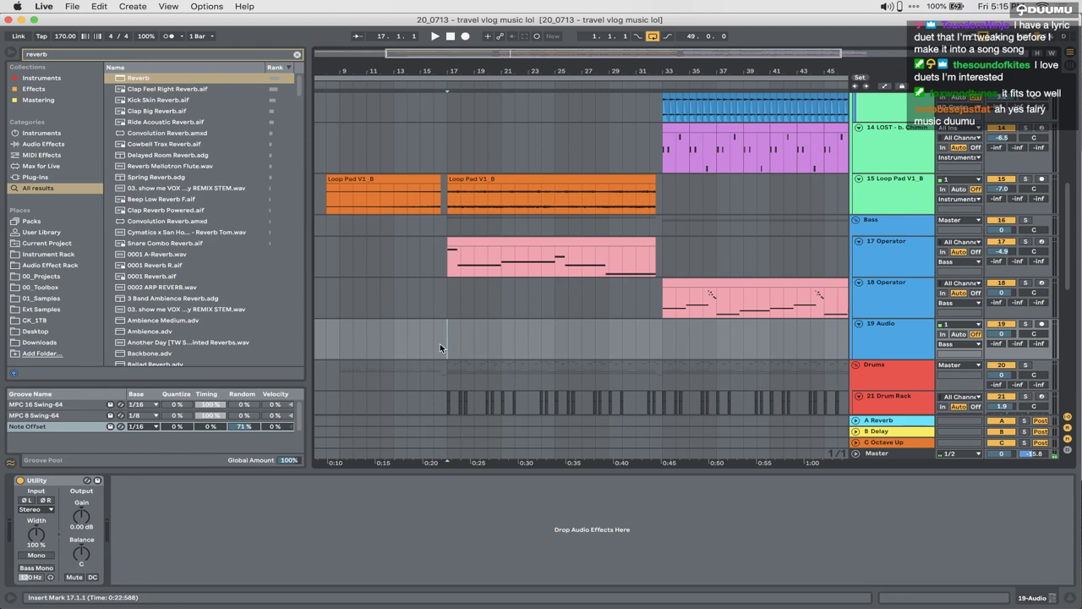
{"action": "left_click", "coordinate": [899, 319]}
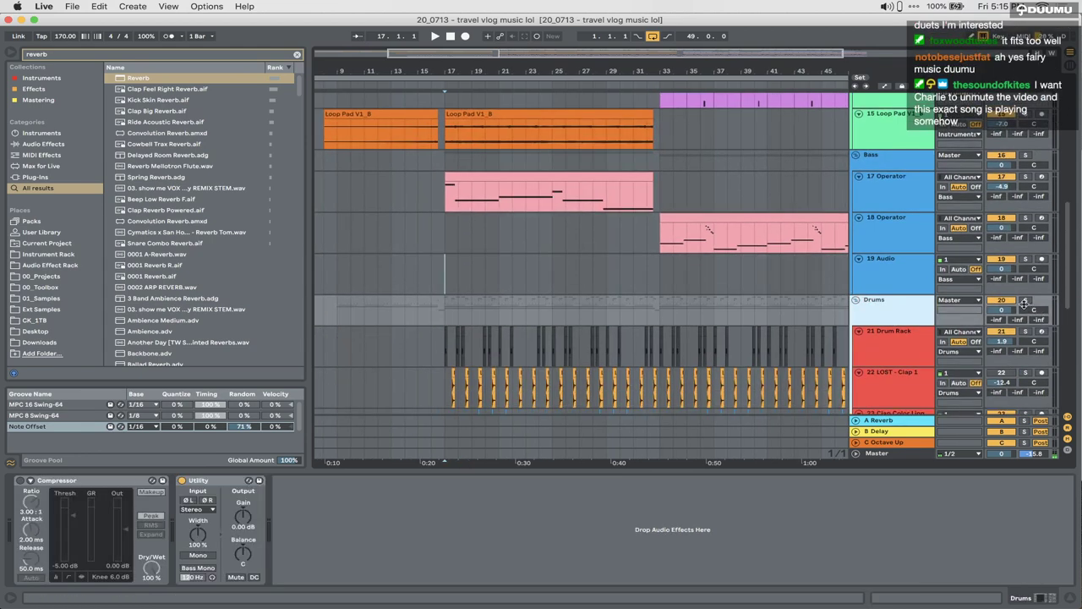
Step: Save the travel vlog set and open the recent set 20_0724 - stream banger
{"action": "left_click", "coordinate": [439, 315]}
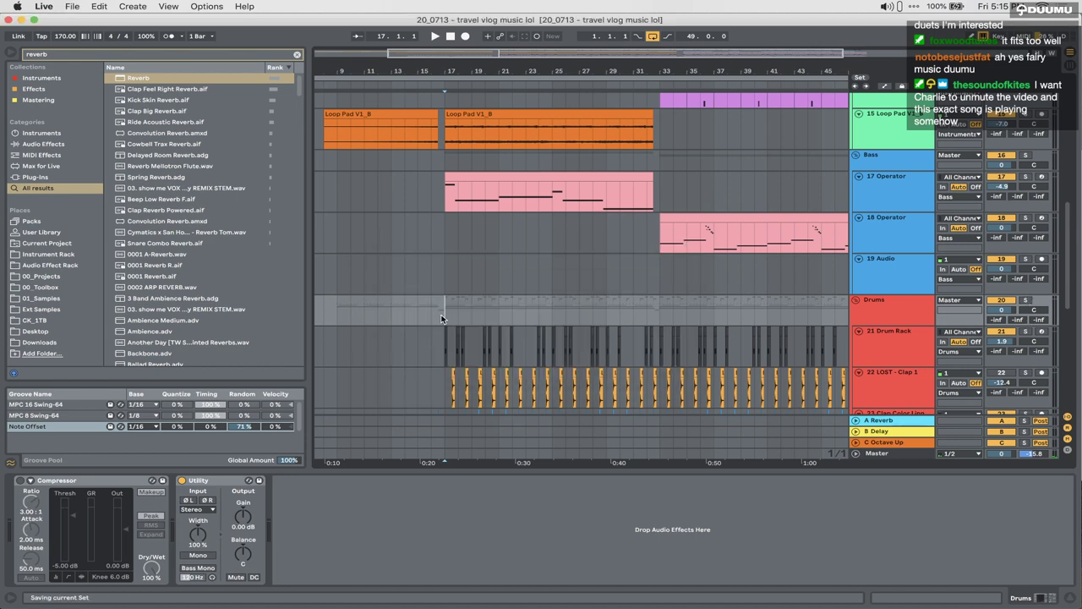
{"action": "left_click", "coordinate": [70, 6]}
{"action": "mouse_move", "coordinate": [77, 42]}
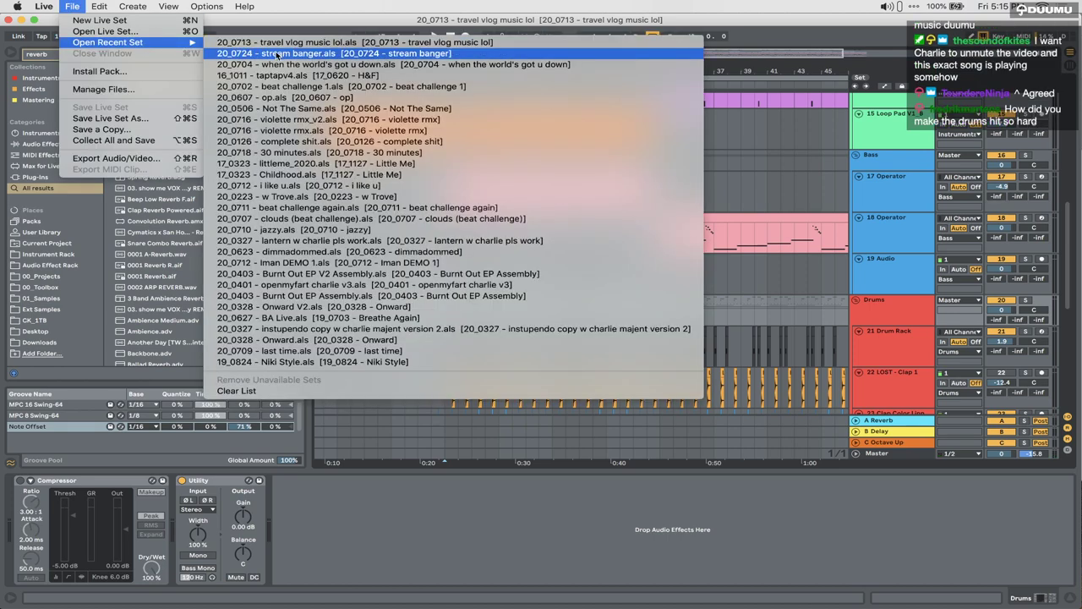
{"action": "left_click", "coordinate": [277, 55]}
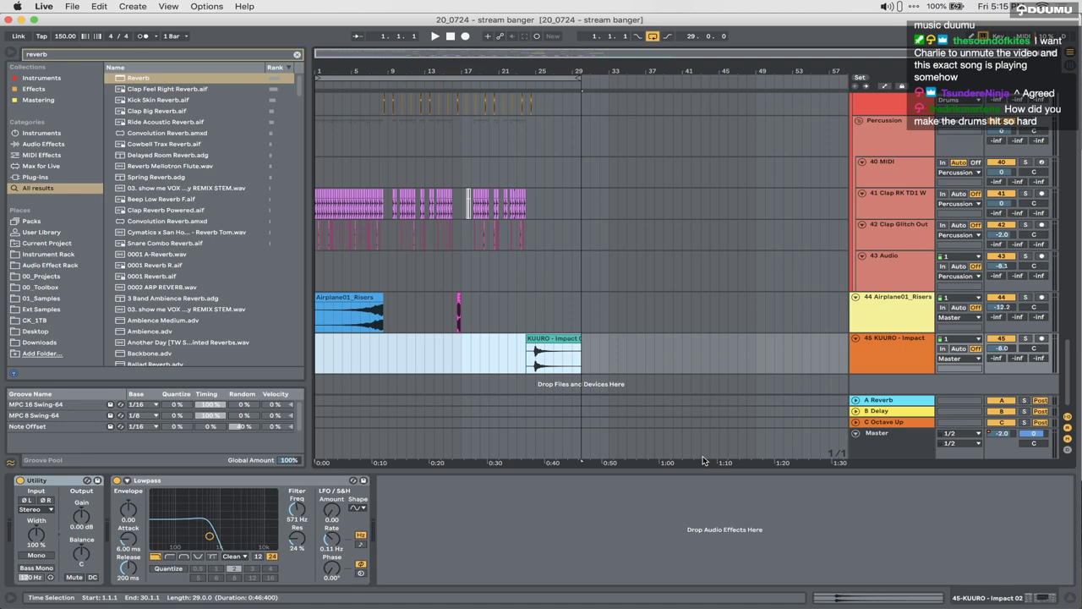
Step: Examine the stream banger set's drum, percussion and bass tracks
{"action": "scroll", "coordinate": [700, 418], "scroll_direction": "up", "scroll_amount": 8}
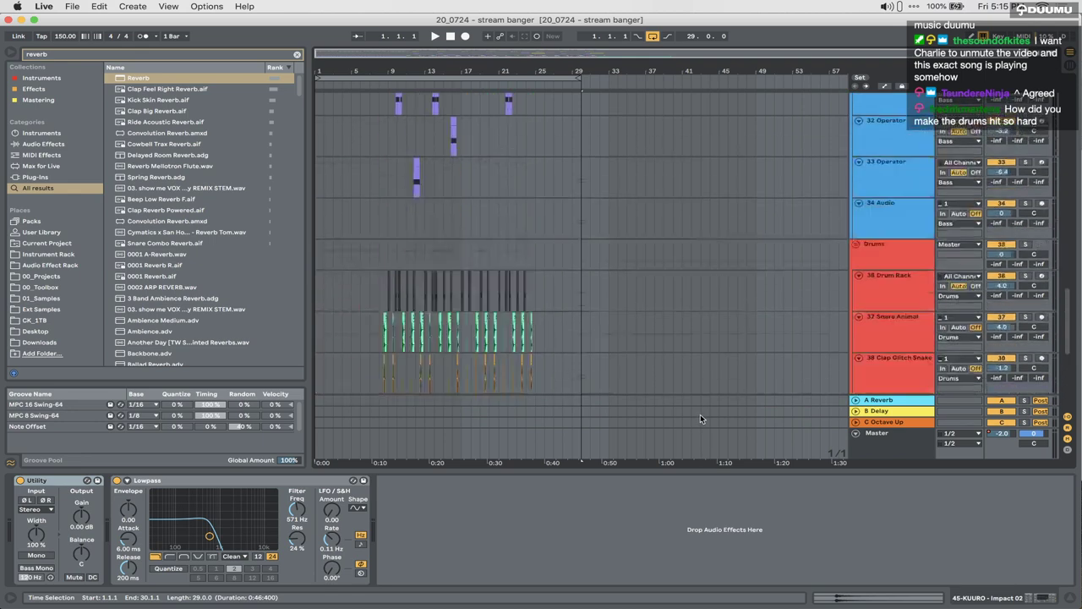
{"action": "scroll", "coordinate": [531, 386], "scroll_direction": "up", "scroll_amount": 4}
{"action": "scroll", "coordinate": [531, 386], "scroll_direction": "down", "scroll_amount": 2}
{"action": "scroll", "coordinate": [531, 386], "scroll_direction": "left", "scroll_amount": 2}
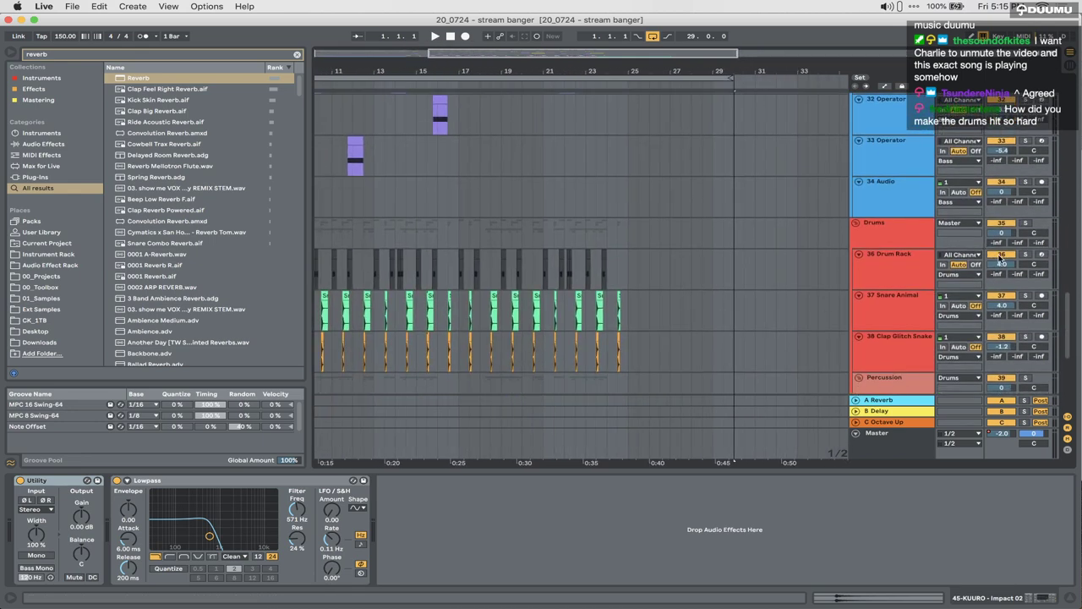
{"action": "scroll", "coordinate": [543, 271], "scroll_direction": "up", "scroll_amount": 10}
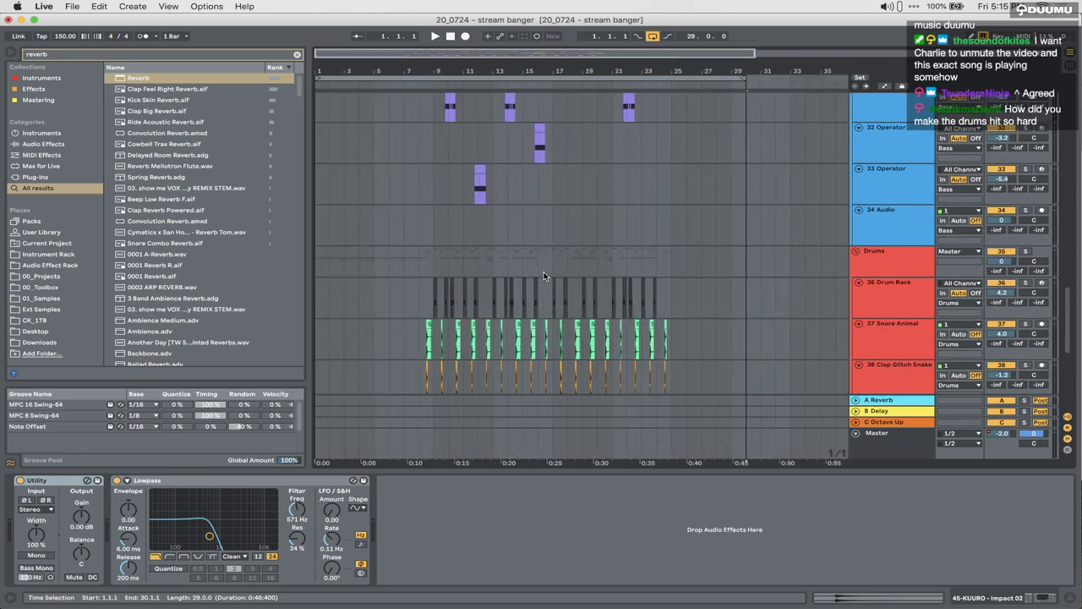
{"action": "scroll", "coordinate": [544, 276], "scroll_direction": "up", "scroll_amount": 15}
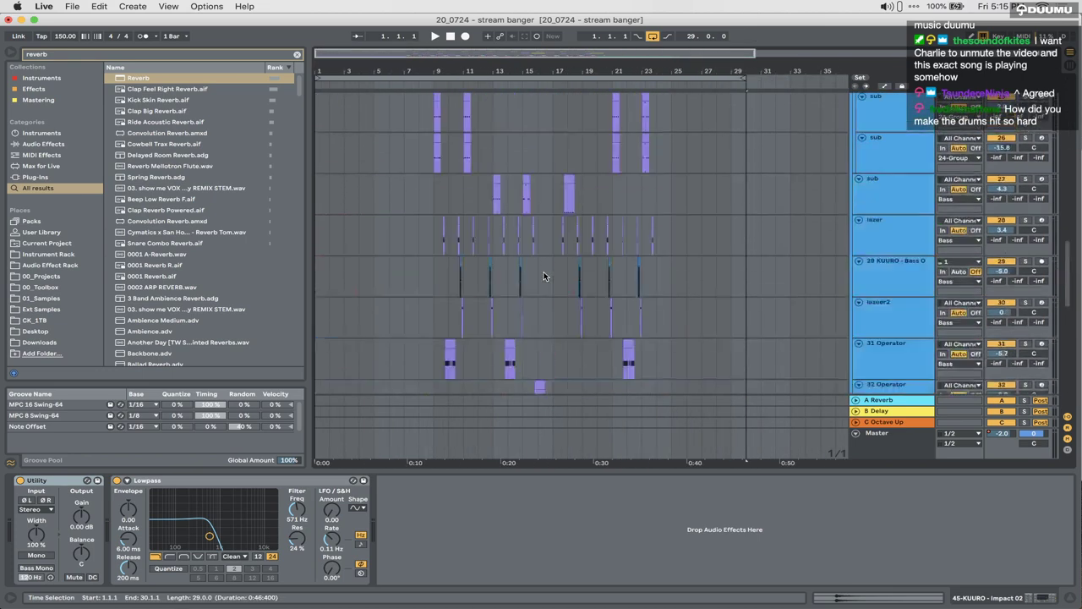
Step: Place the insert marker at bar 1 and hide the device view to enlarge the arrangement
{"action": "left_click", "coordinate": [320, 243]}
{"action": "scroll", "coordinate": [320, 243], "scroll_direction": "down", "scroll_amount": 15}
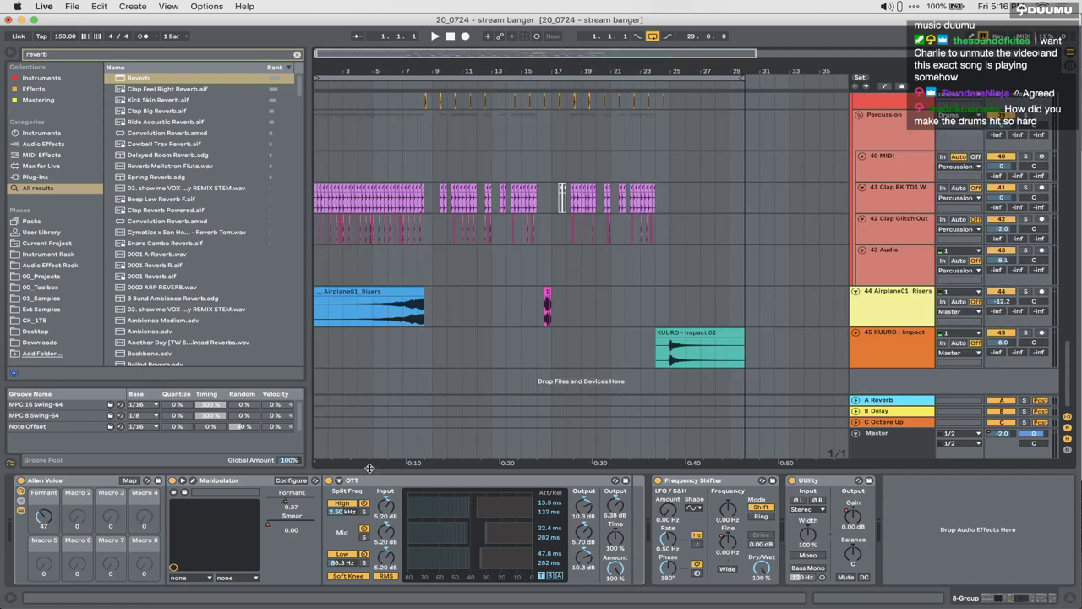
{"action": "left_click_drag", "start_coordinate": [370, 470], "coordinate": [370, 476]}
{"action": "scroll", "coordinate": [318, 386], "scroll_direction": "up", "scroll_amount": 15}
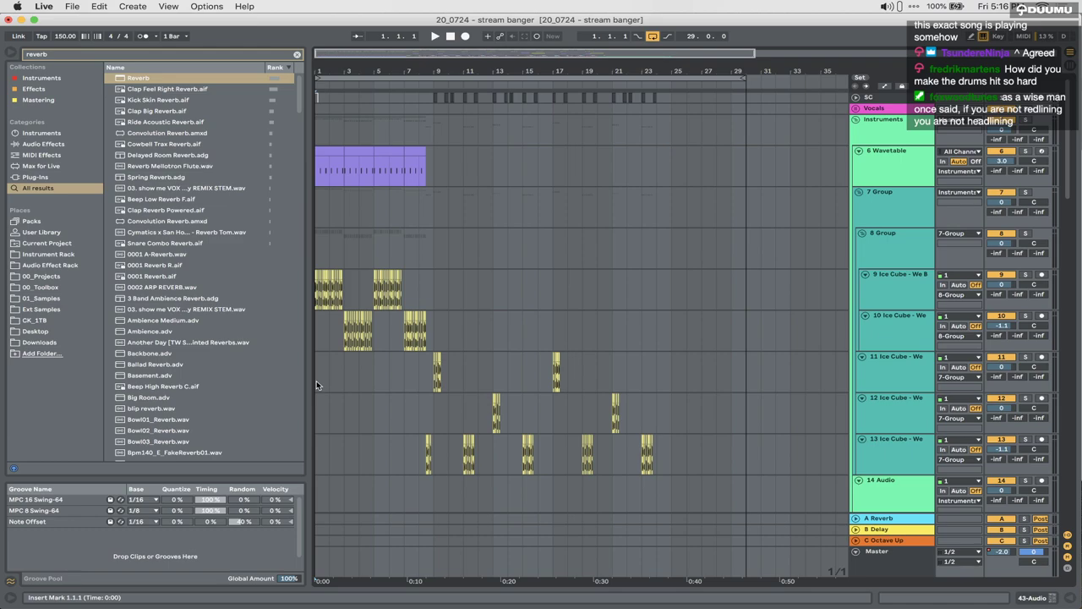
Step: Look over the clips on the set's Instruments and Bass group tracks
{"action": "key", "text": "ctrl+Right"}
{"action": "key", "text": "ctrl+Left"}
{"action": "scroll", "coordinate": [595, 369], "scroll_direction": "down", "scroll_amount": 15}
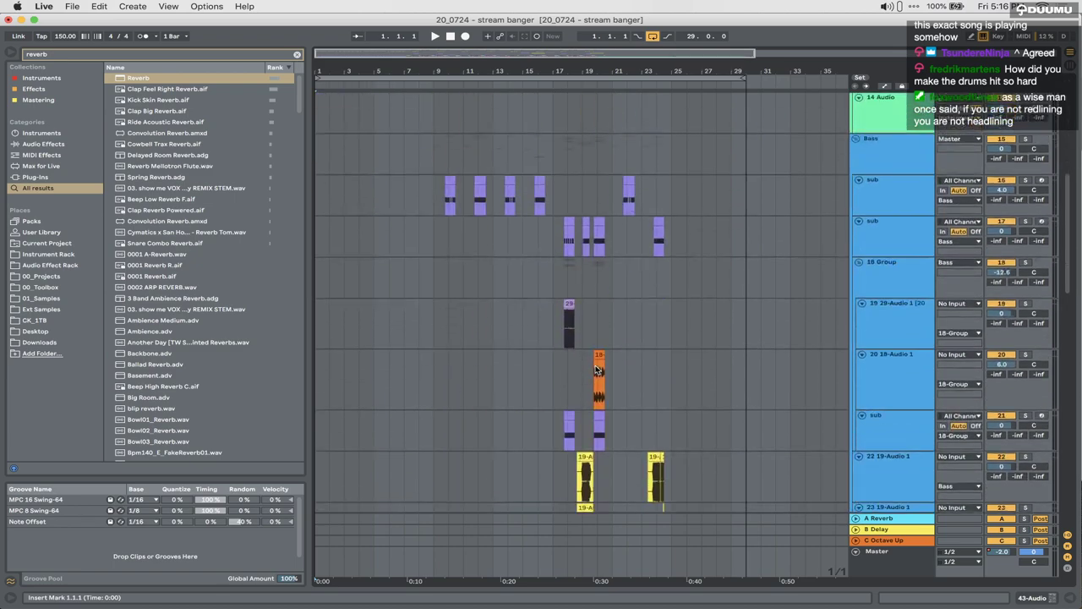
{"action": "scroll", "coordinate": [595, 370], "scroll_direction": "up", "scroll_amount": 15}
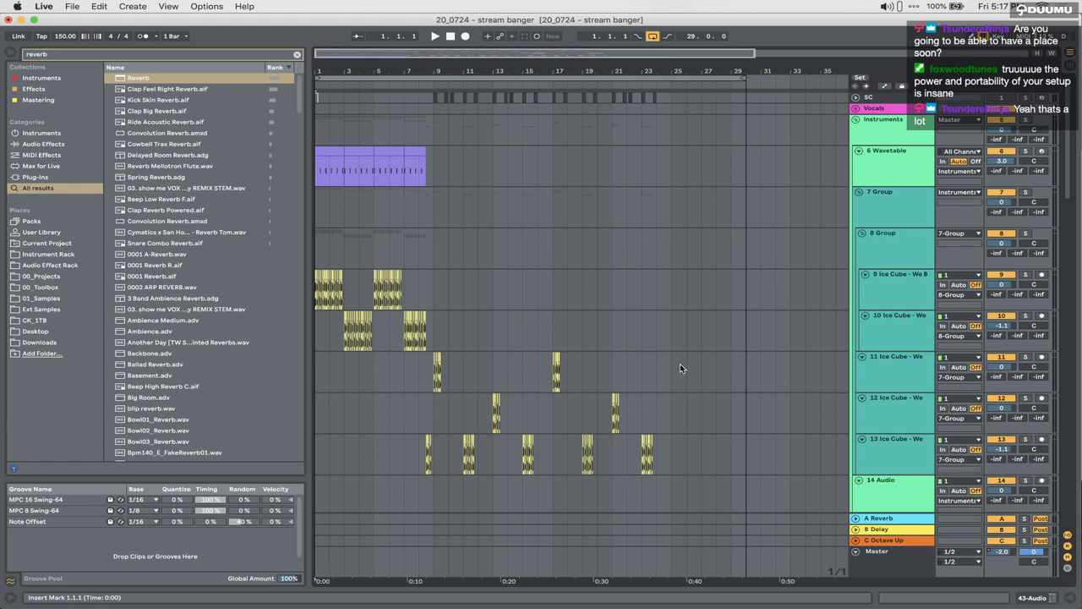
Step: Place the insert marker at bar 9 on track 11 Ice Cube, then return it to bar 1 on 8 Group
{"action": "left_click_drag", "start_coordinate": [671, 372], "coordinate": [431, 384]}
{"action": "left_click", "coordinate": [432, 384]}
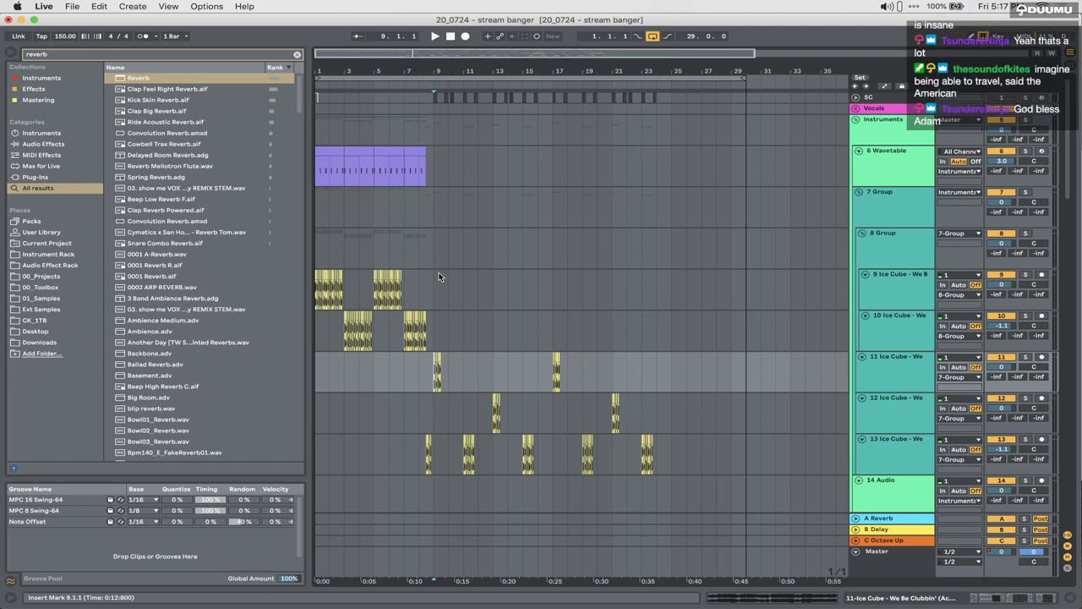
{"action": "left_click", "coordinate": [318, 260]}
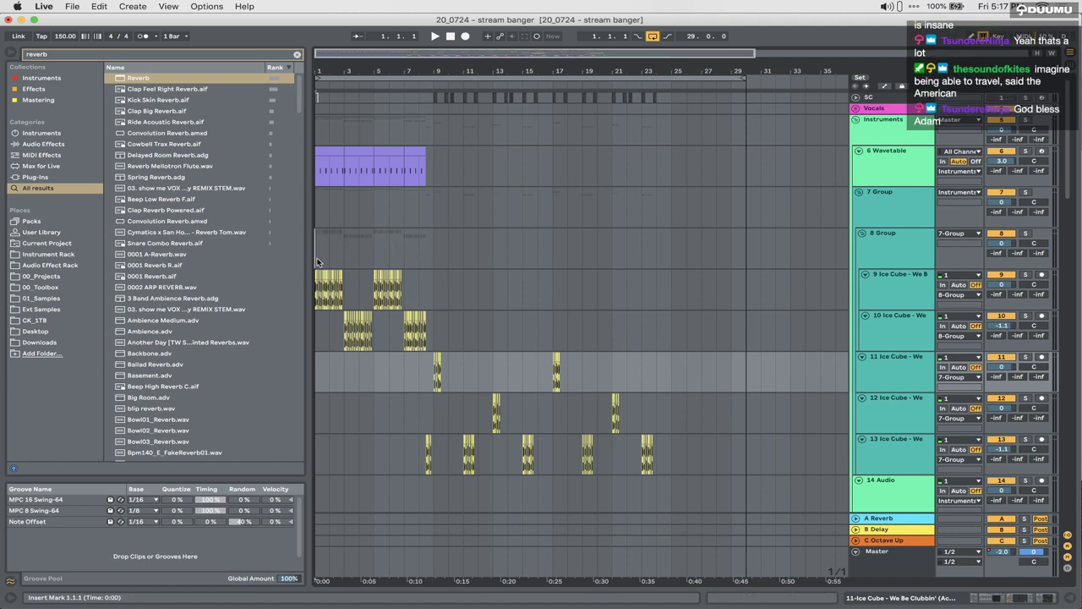
Step: Play the stream banger arrangement from bar 1
{"action": "scroll", "coordinate": [318, 262], "scroll_direction": "down", "scroll_amount": 1}
{"action": "scroll", "coordinate": [317, 262], "scroll_direction": "up", "scroll_amount": 1}
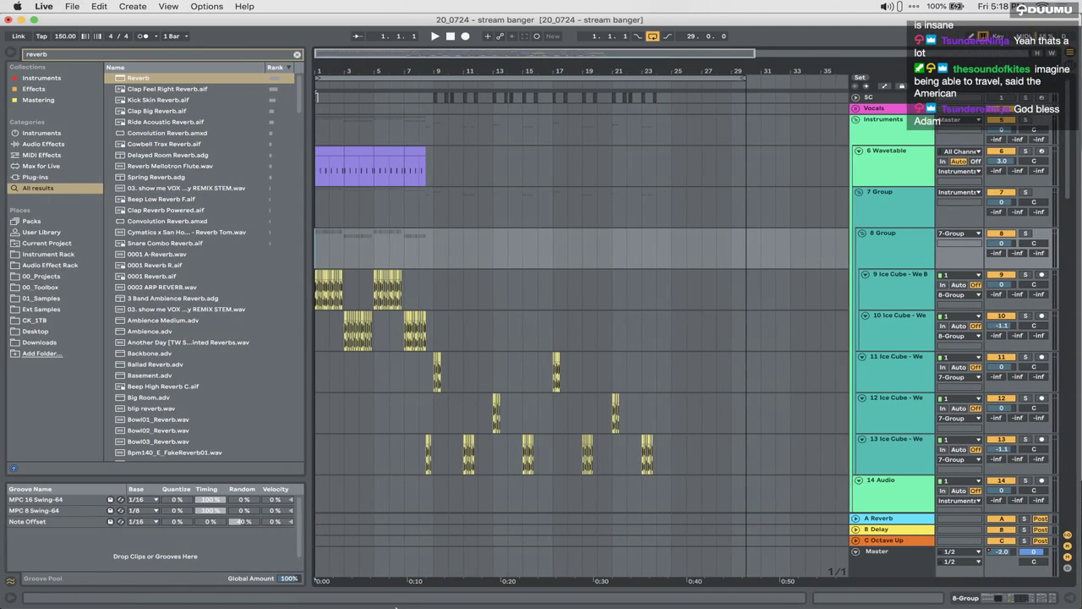
{"action": "mouse_move", "coordinate": [406, 592]}
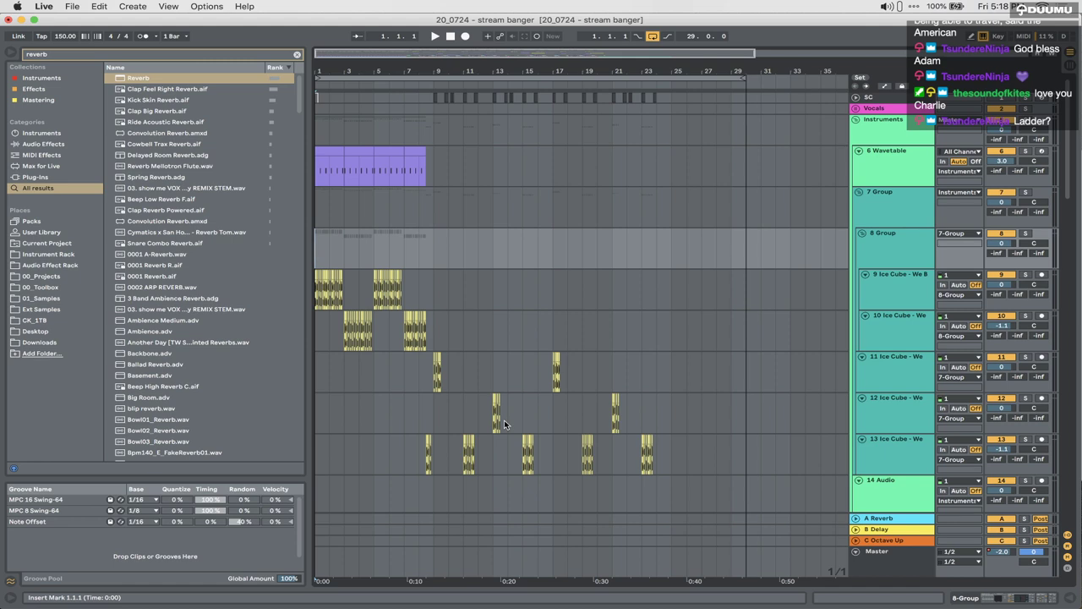
{"action": "key", "text": "space"}
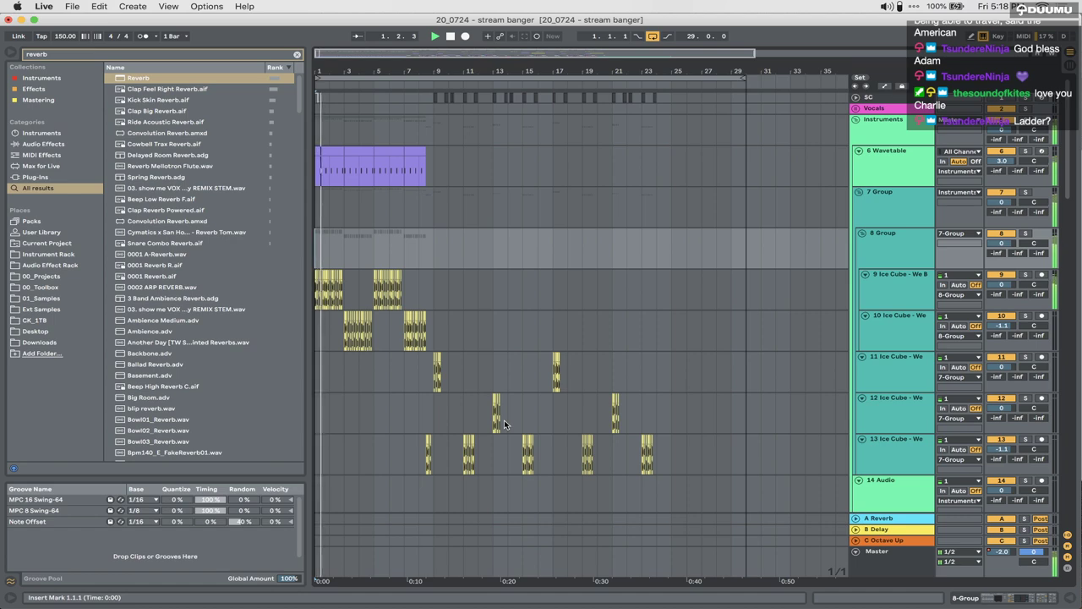
{"action": "scroll", "coordinate": [504, 419], "scroll_direction": "down", "scroll_amount": 15}
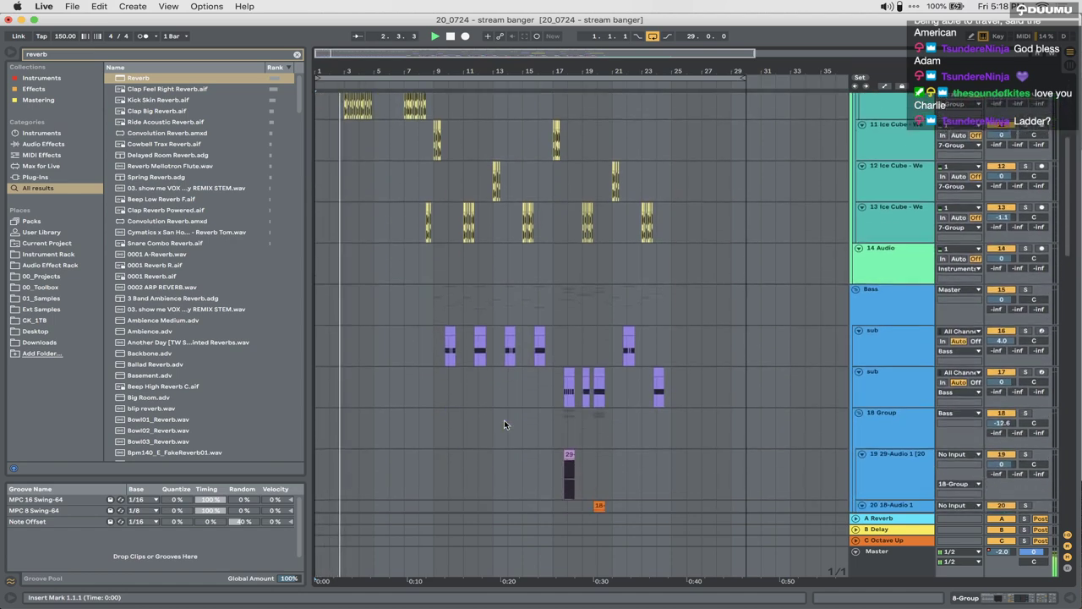
Step: Switch to OBS, mute the Mic/Aux audio source and change the live scene to Countdown
{"action": "mouse_move", "coordinate": [514, 583]}
{"action": "left_click", "coordinate": [647, 584]}
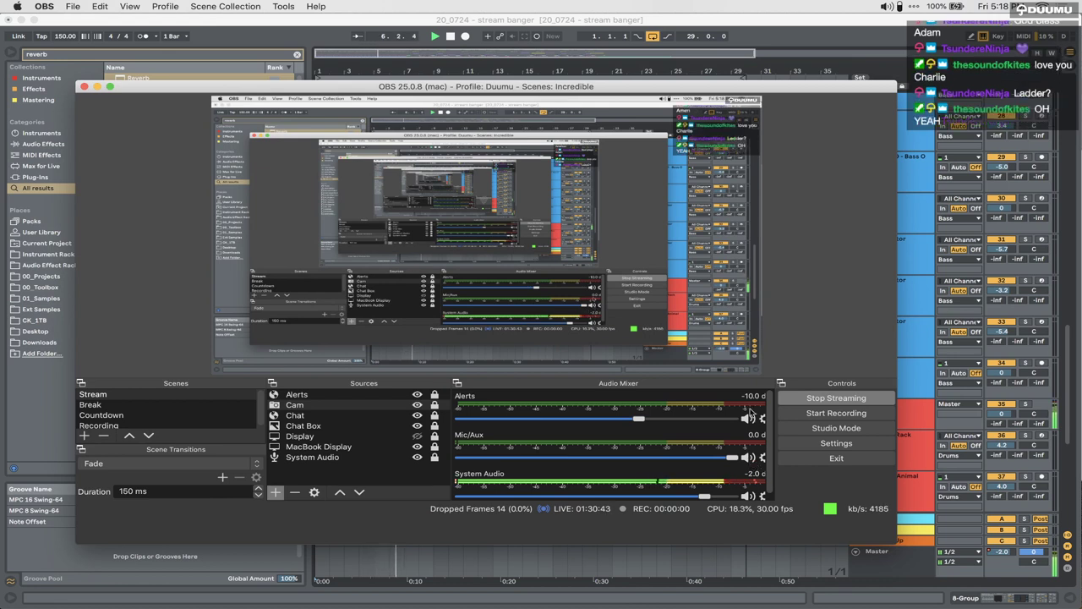
{"action": "left_click", "coordinate": [747, 458]}
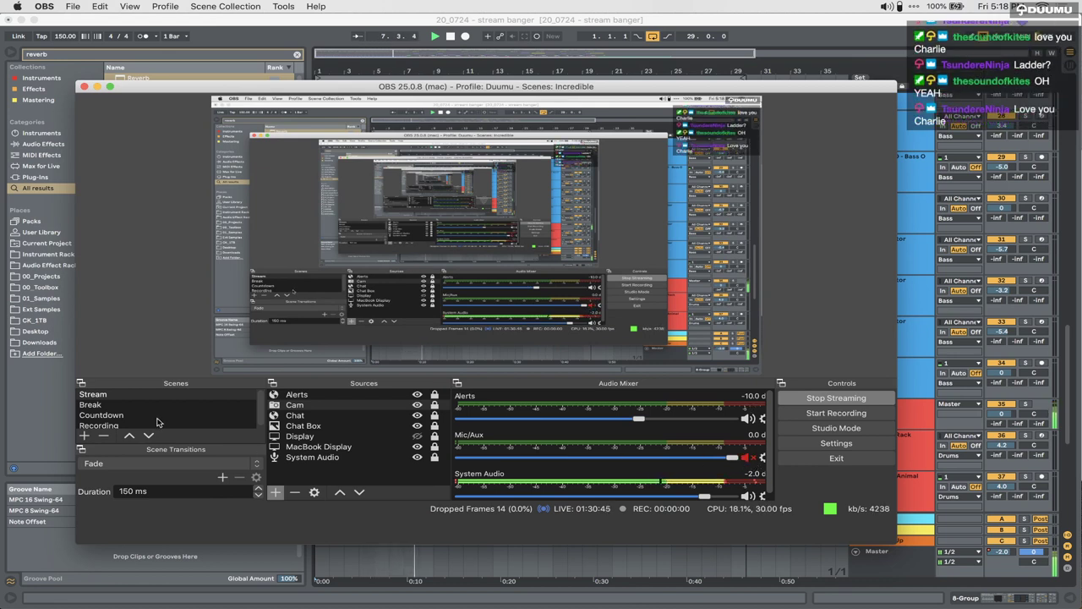
{"action": "left_click", "coordinate": [120, 417]}
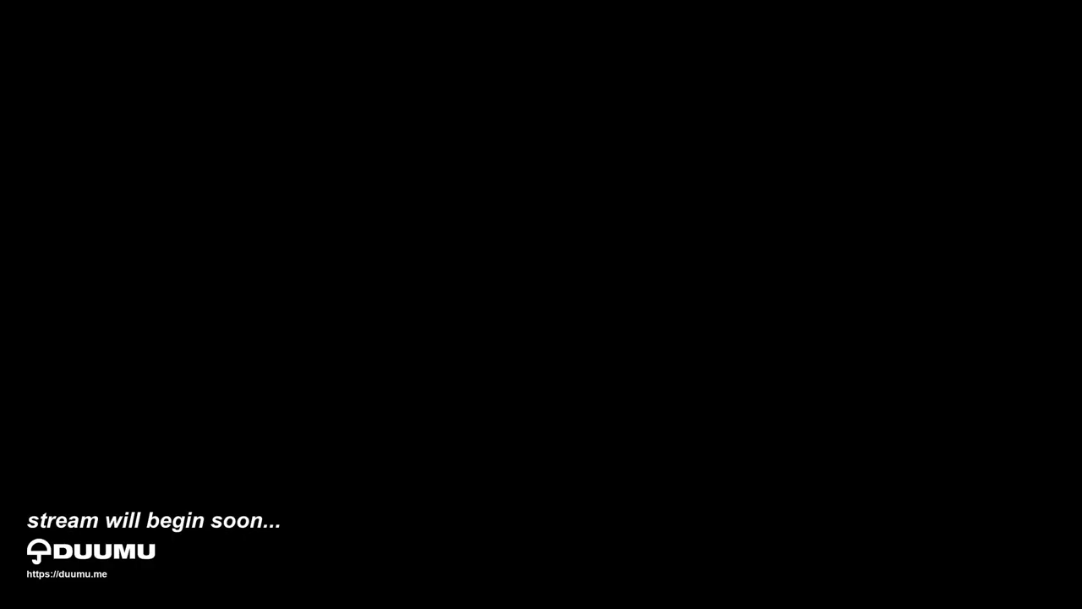